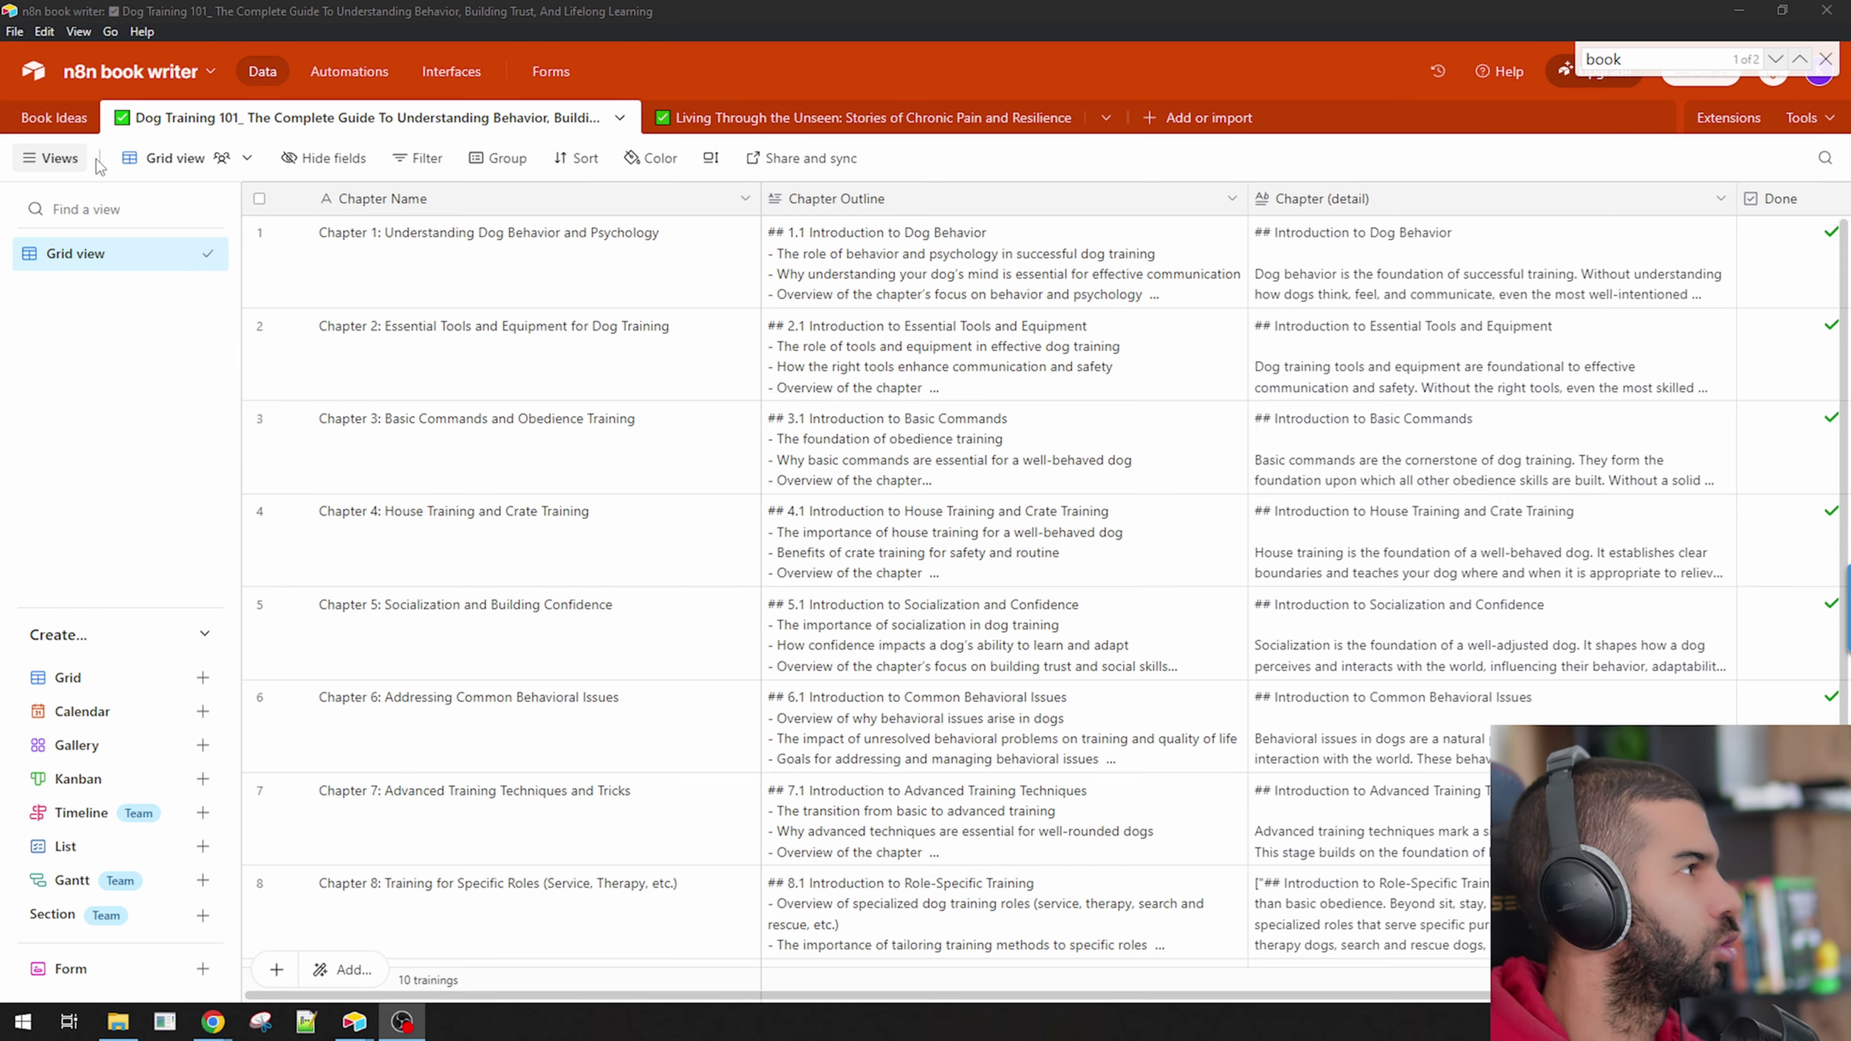
# Open the n8n book youtube base and look over its fifteen book titles.
pyautogui.click(57, 119)
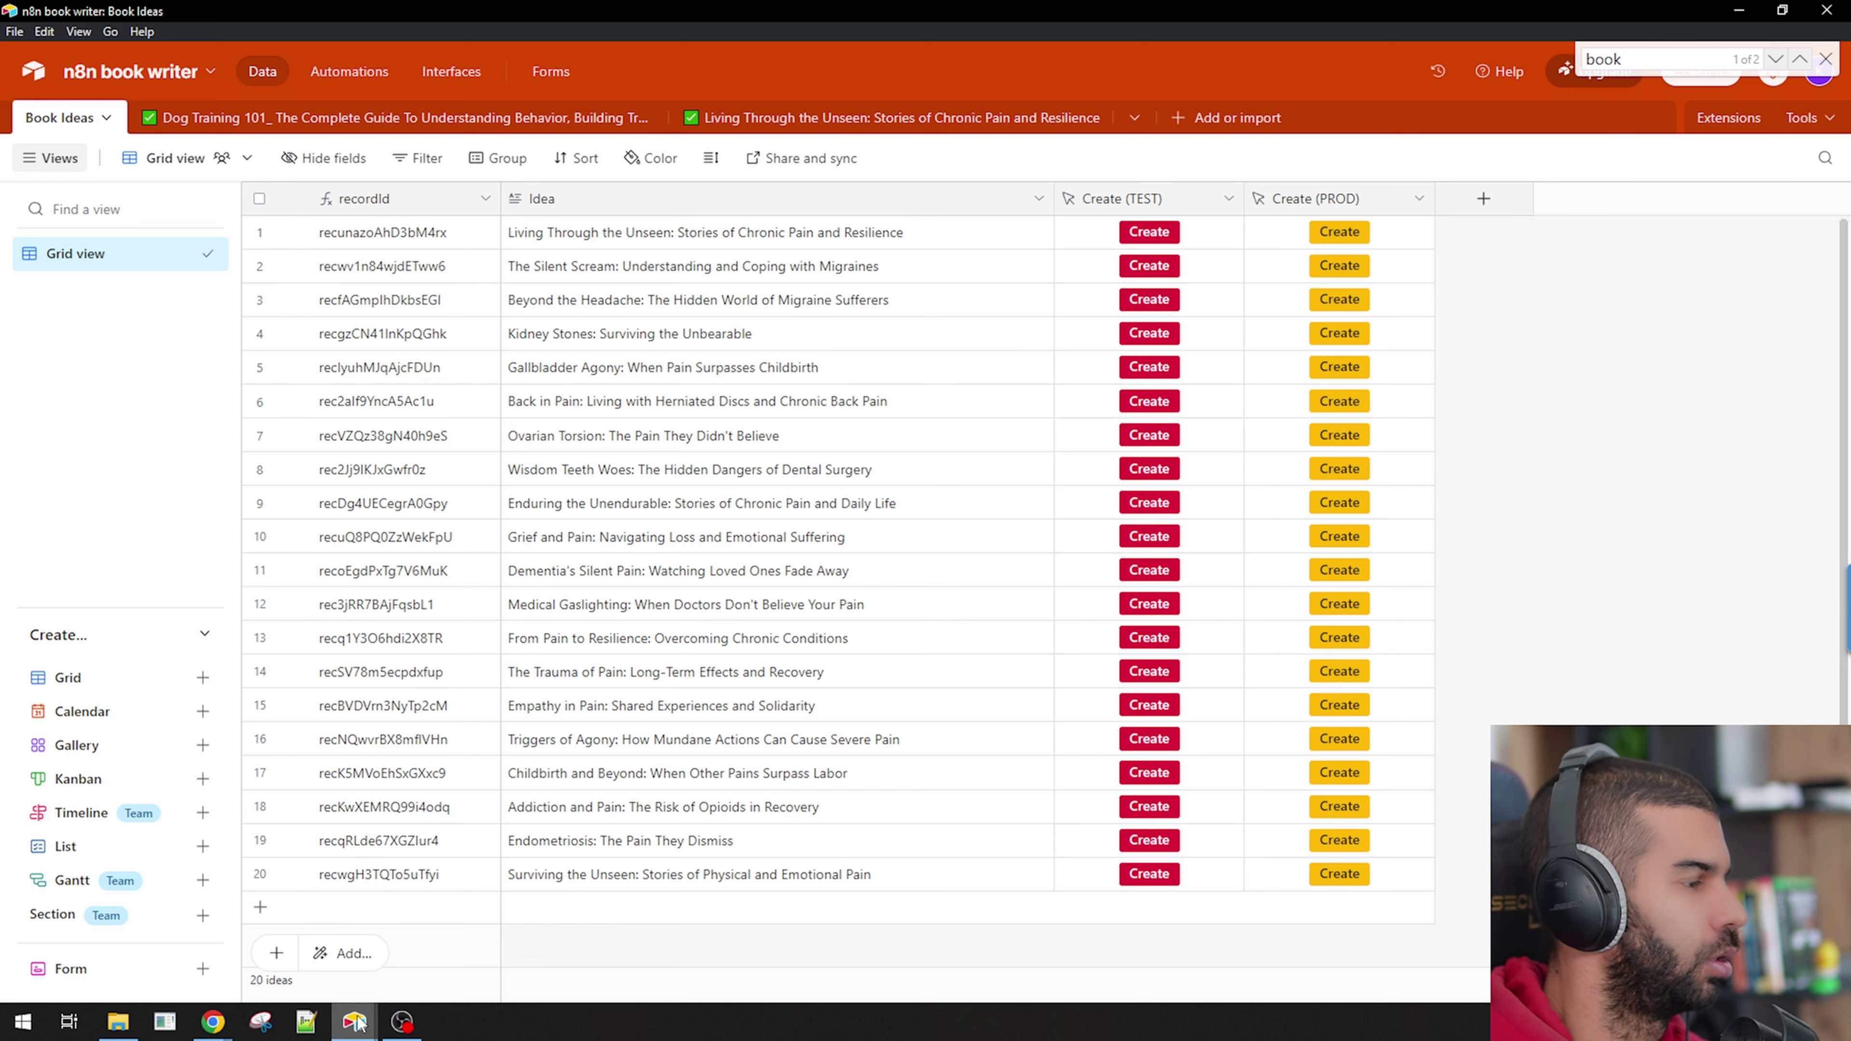
pyautogui.moveTo(358, 1023)
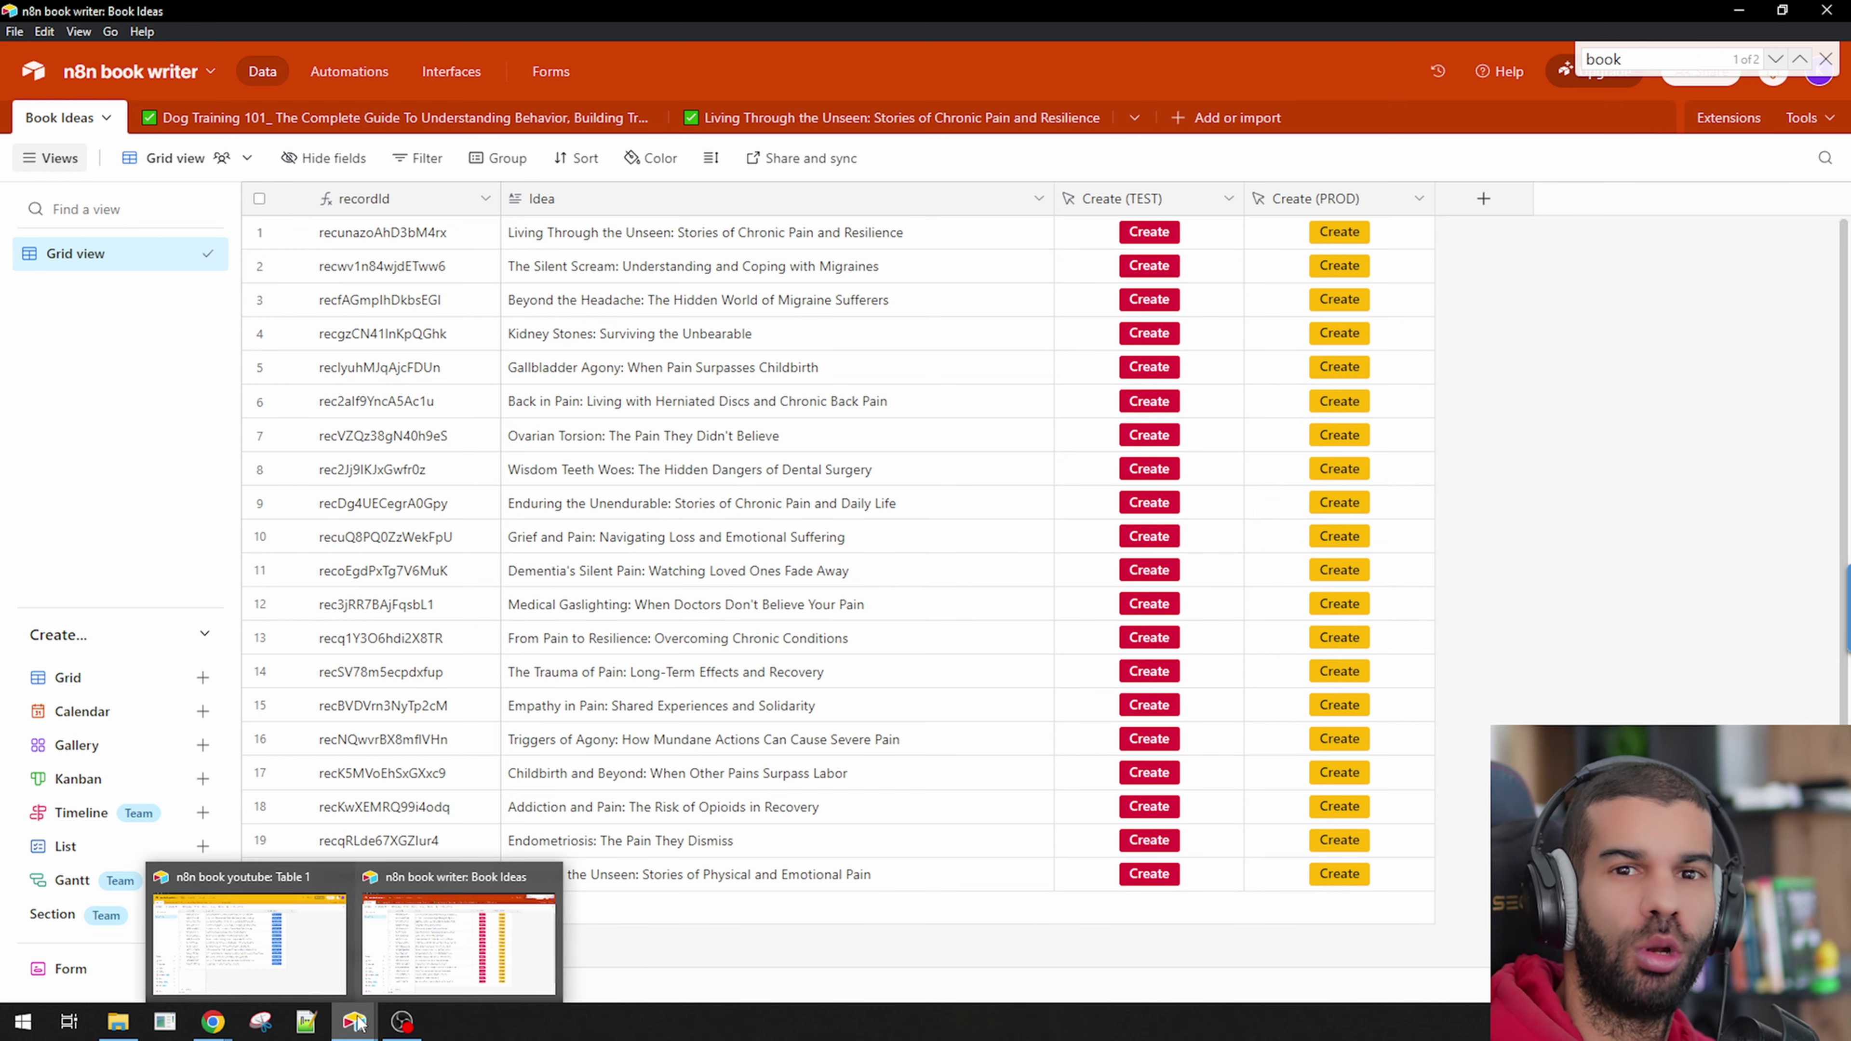
pyautogui.click(308, 934)
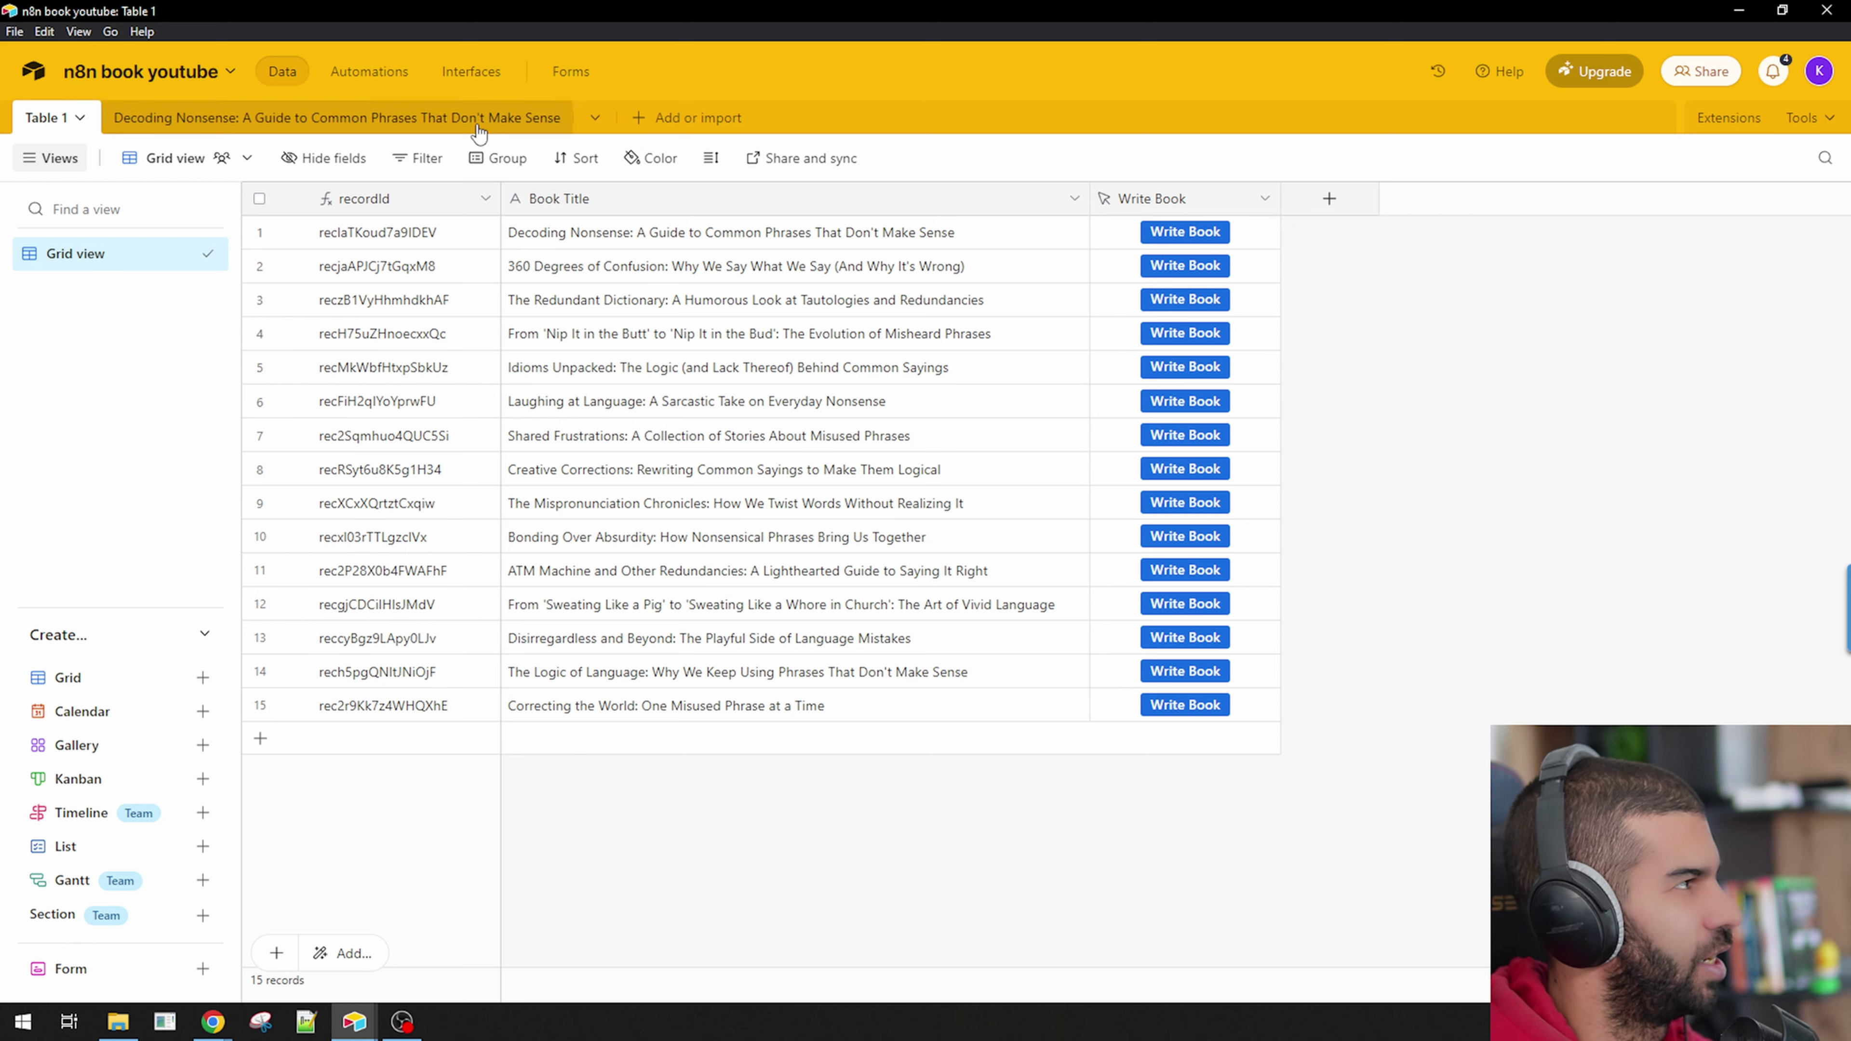
pyautogui.moveTo(759, 245); pyautogui.dragTo(803, 717)
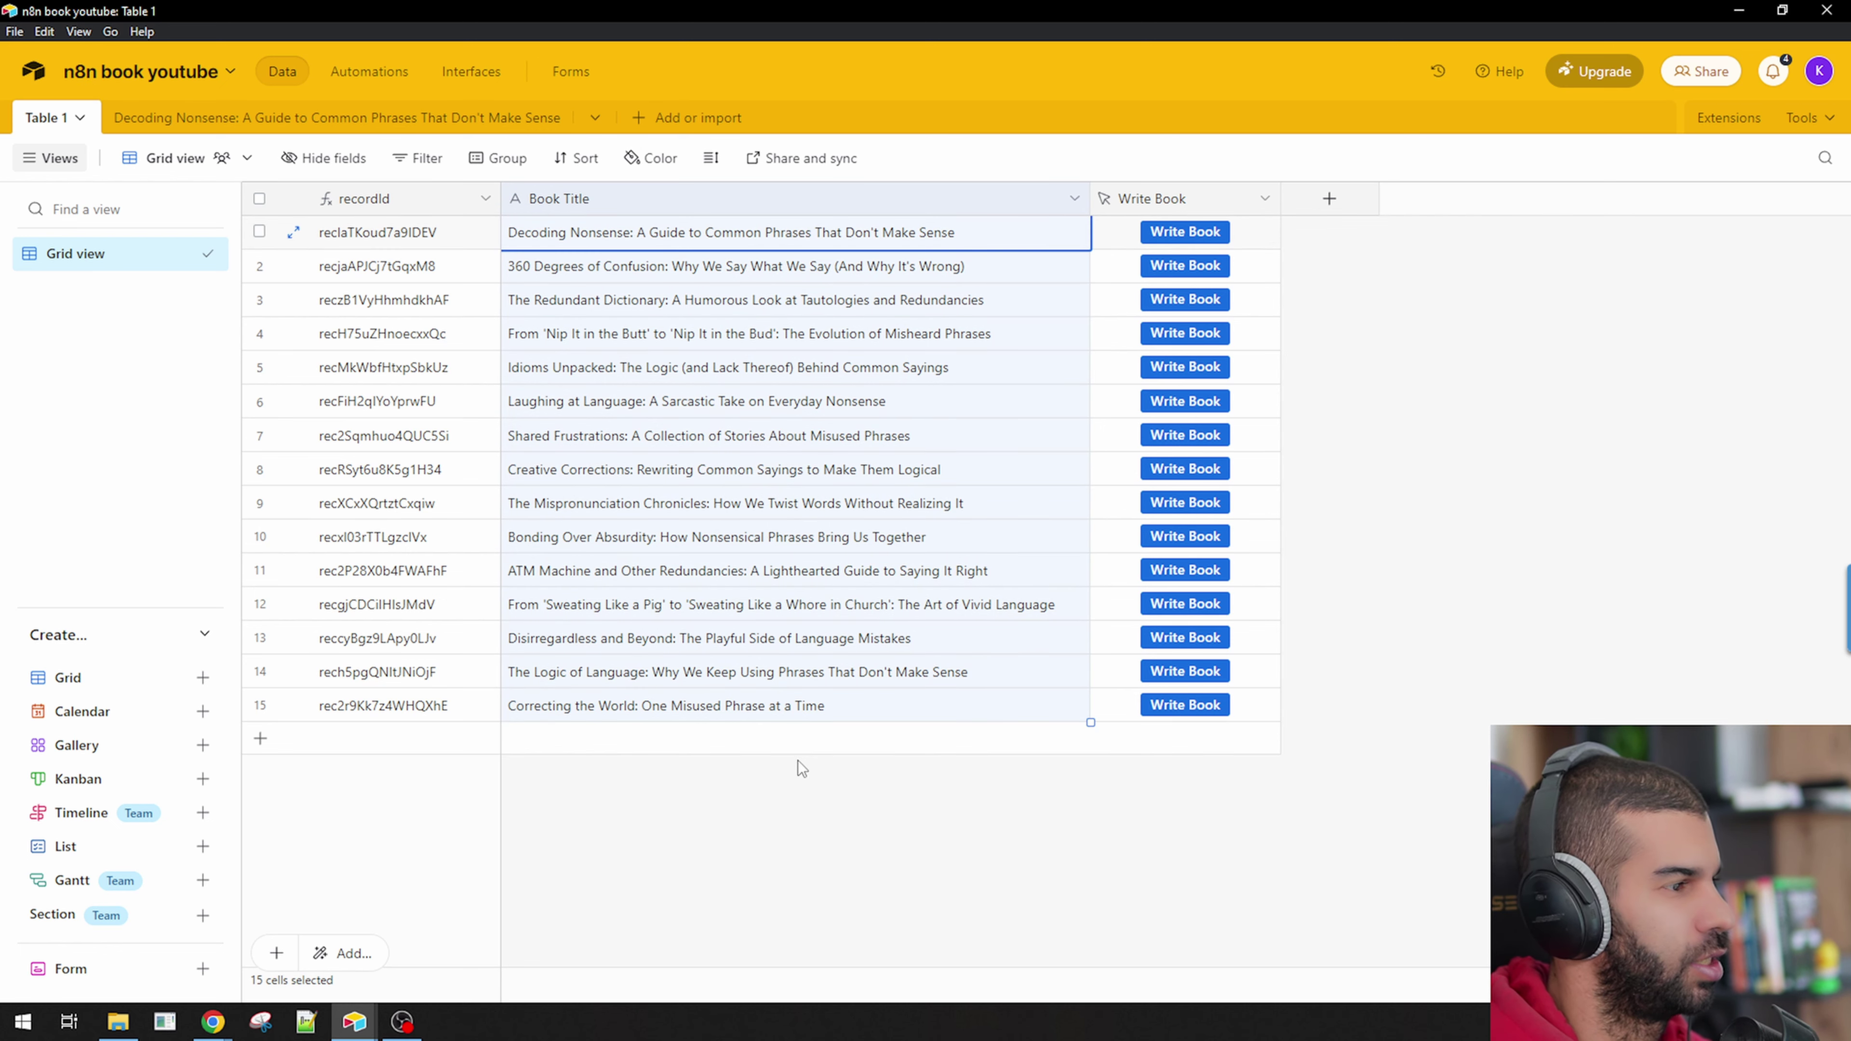
pyautogui.click(1271, 816)
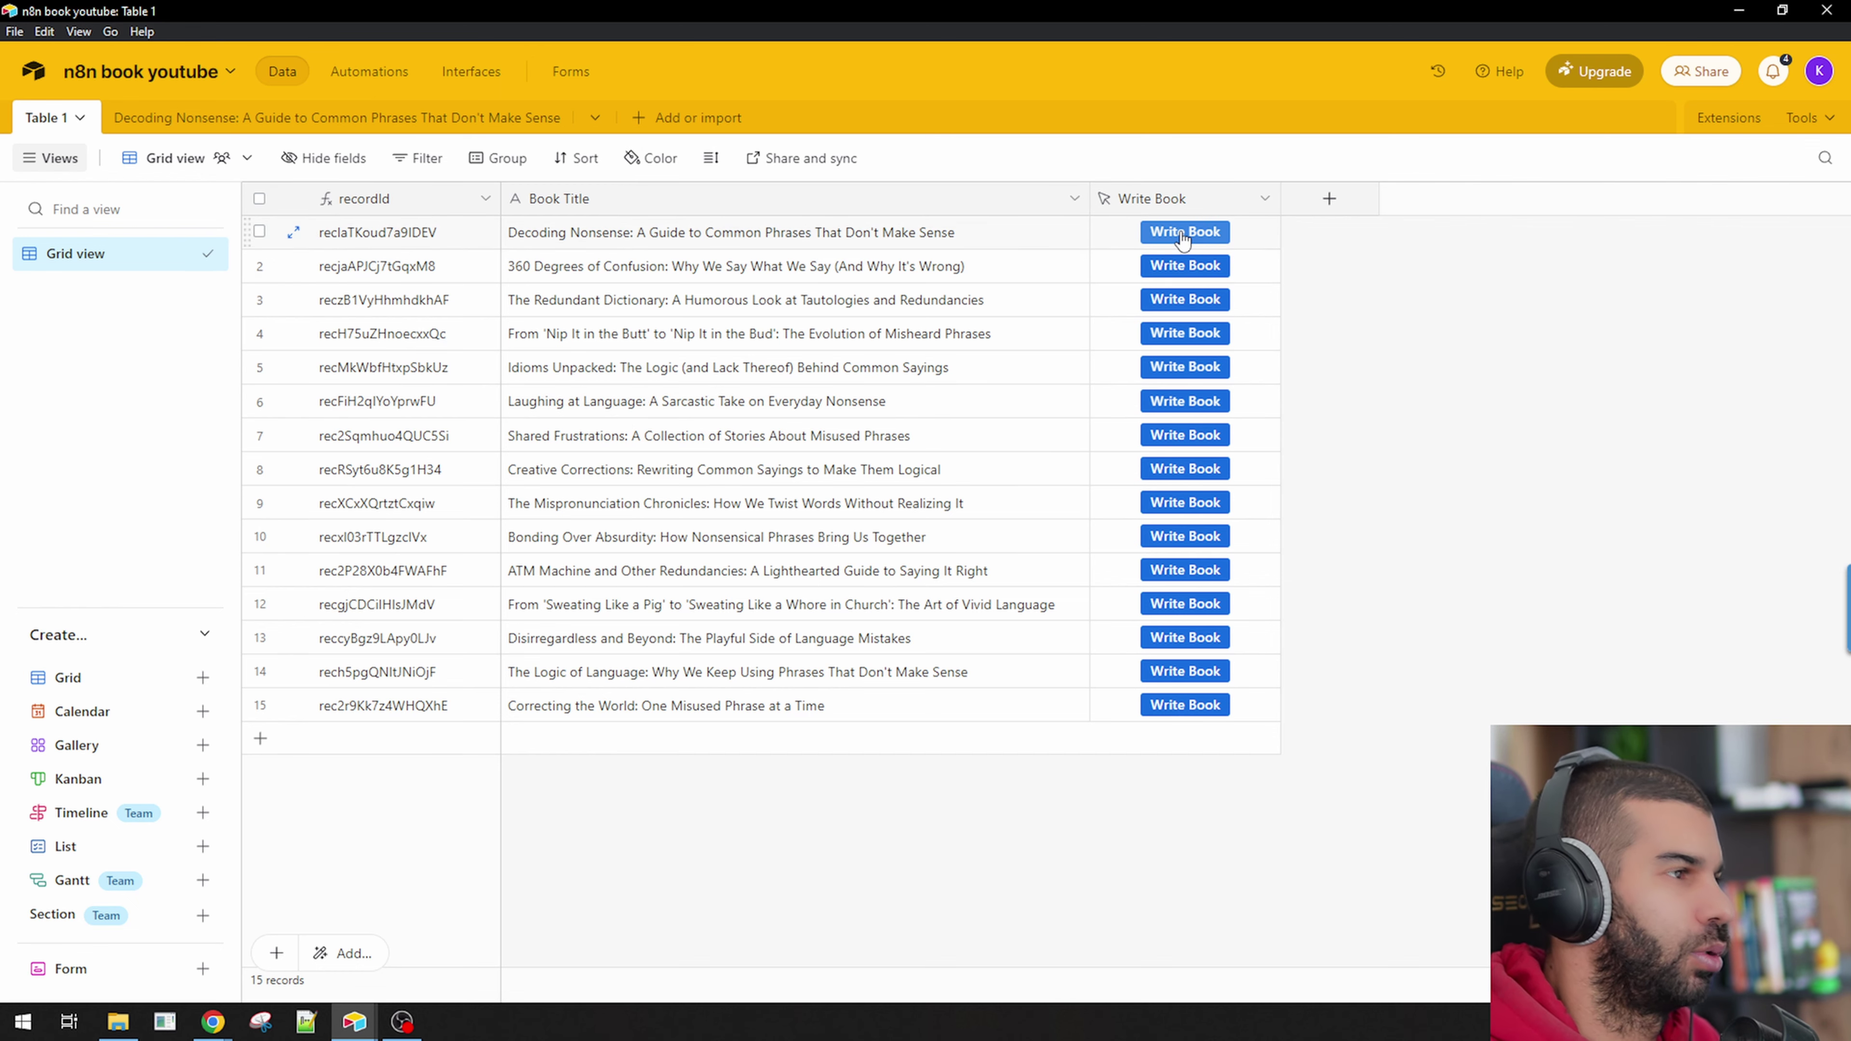
# Switch between the n8n Book writer workflow and the Airtable bases to reach n8n book writer.
pyautogui.hotkey('alt', 'Tab')
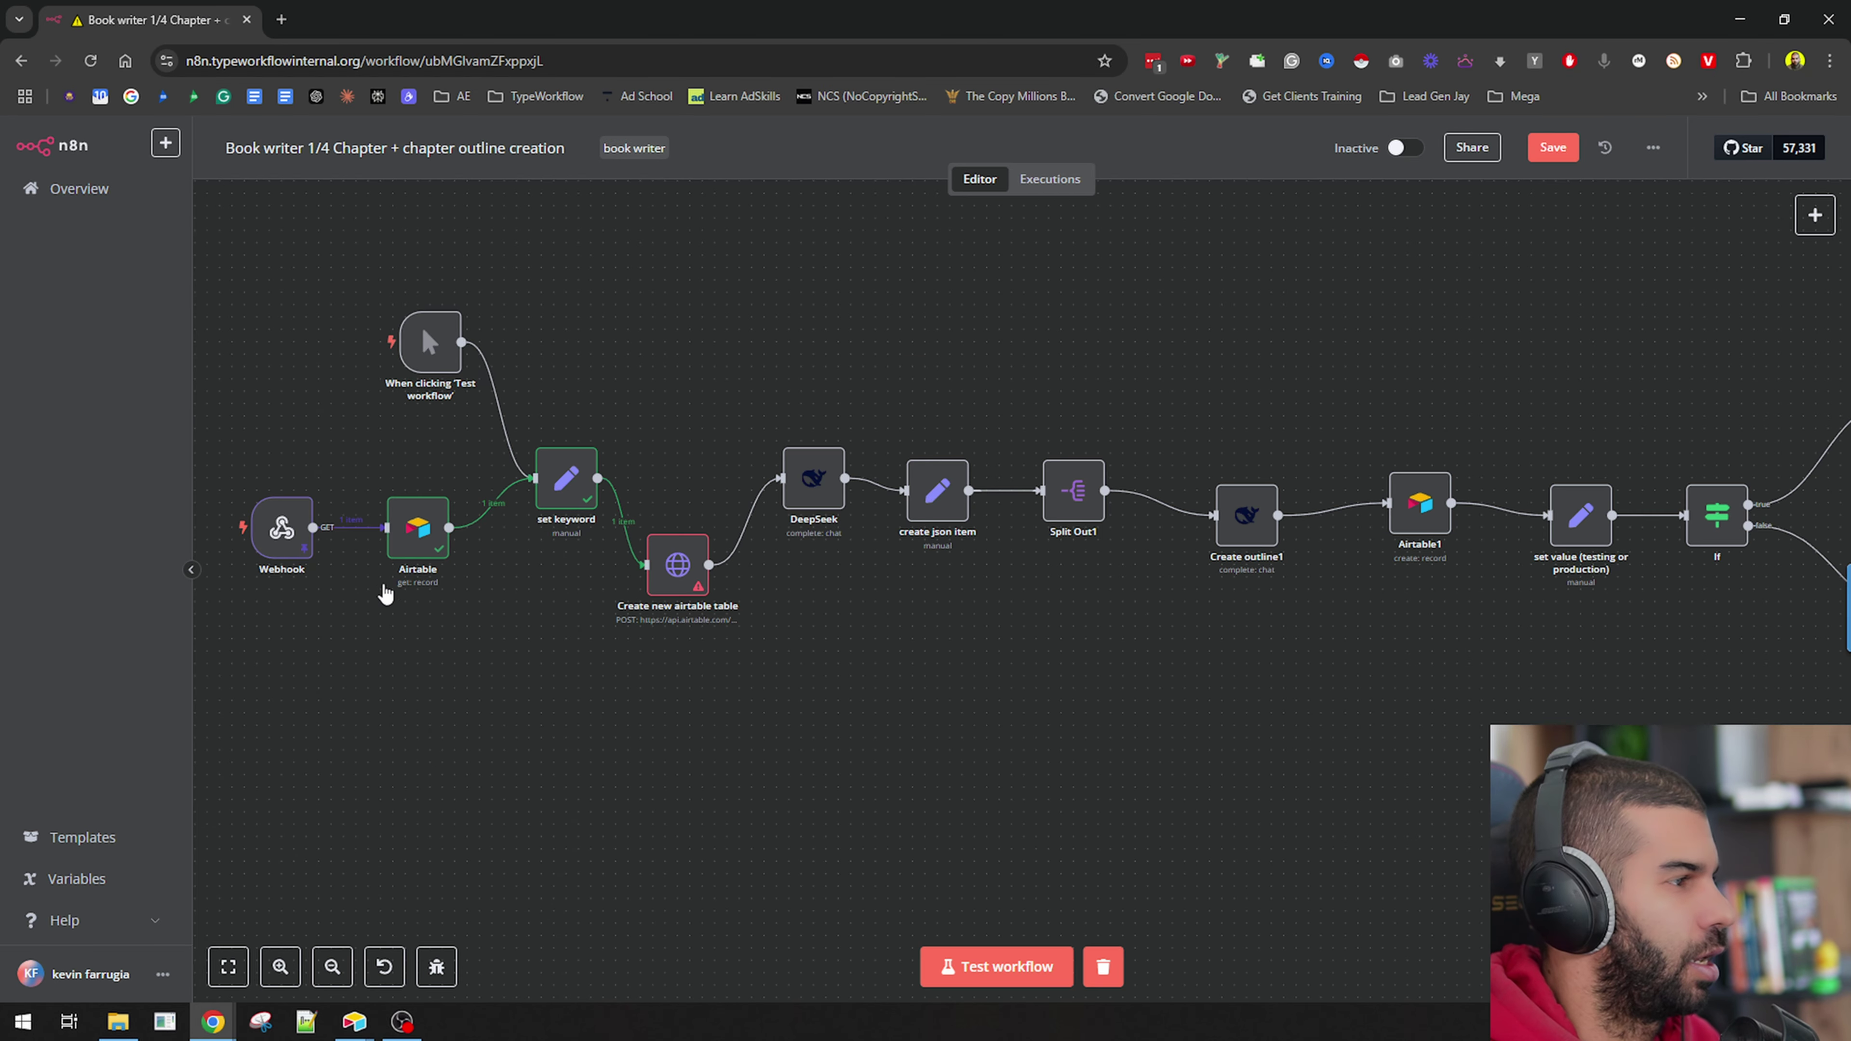
pyautogui.click(291, 573)
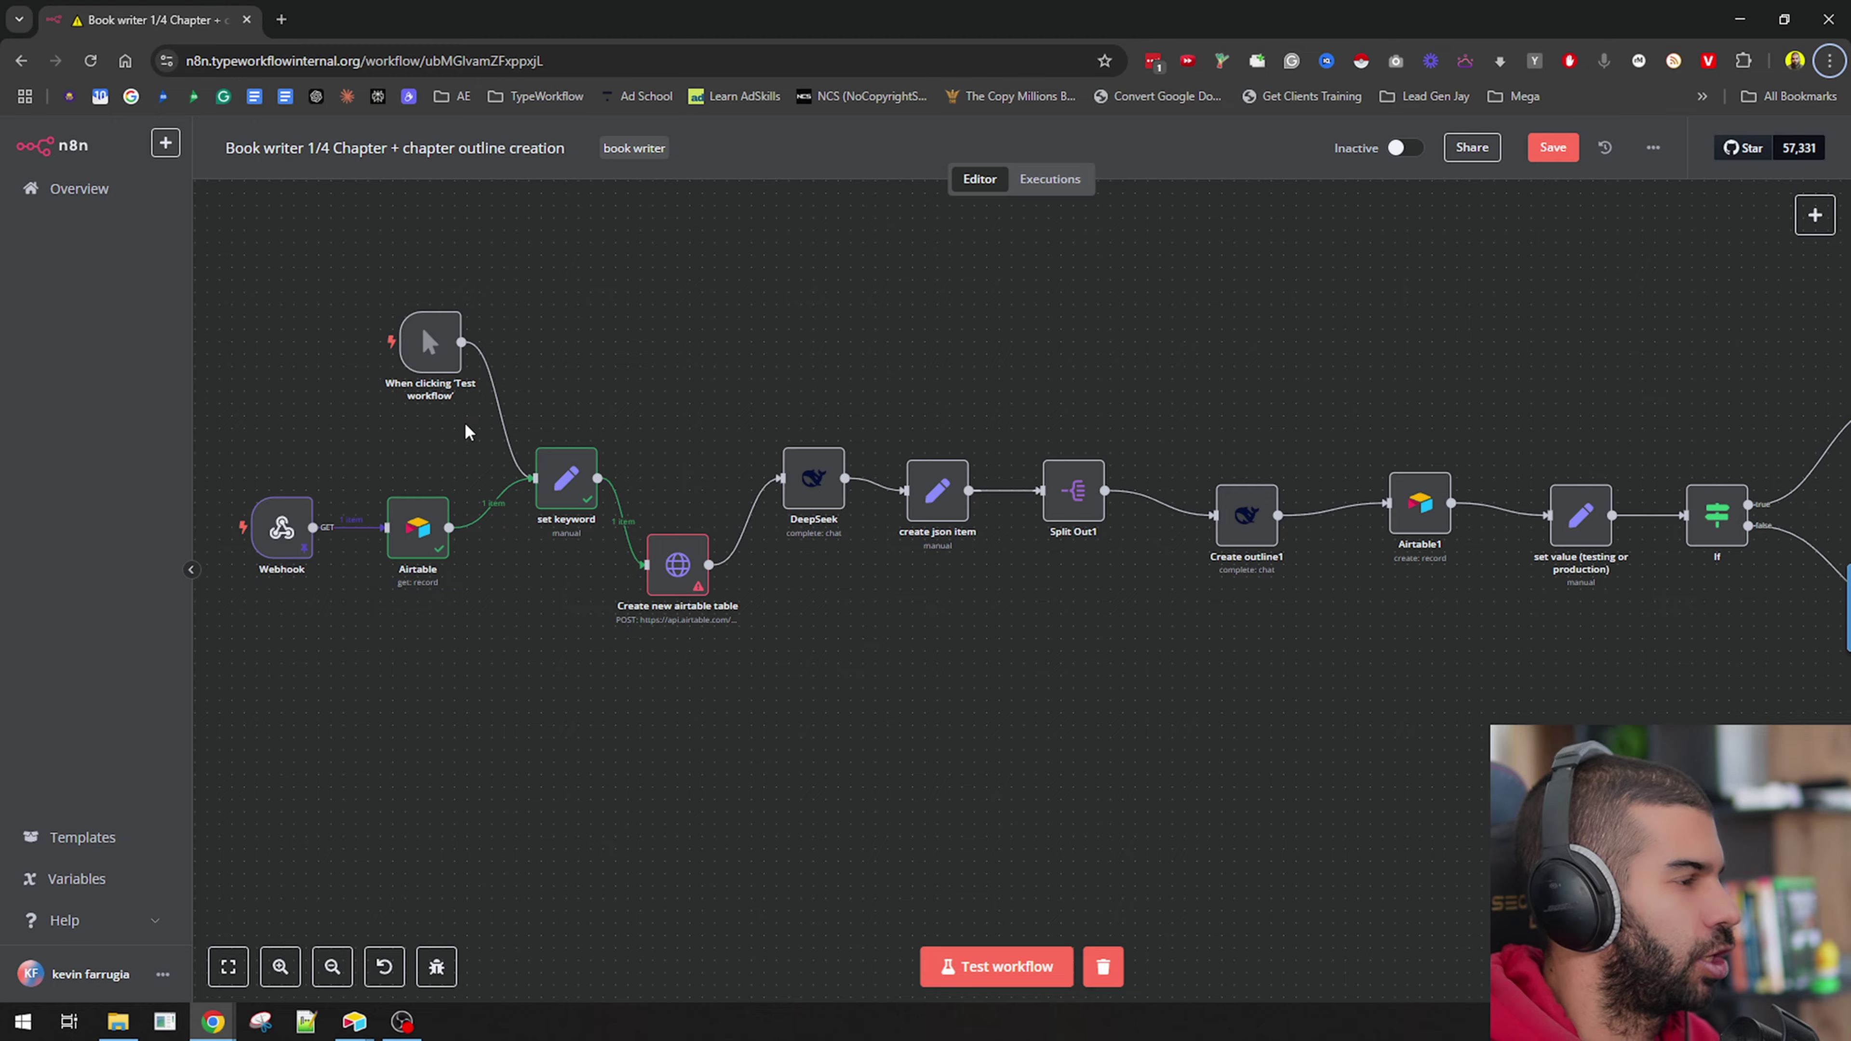
pyautogui.hotkey('alt', 'Tab')
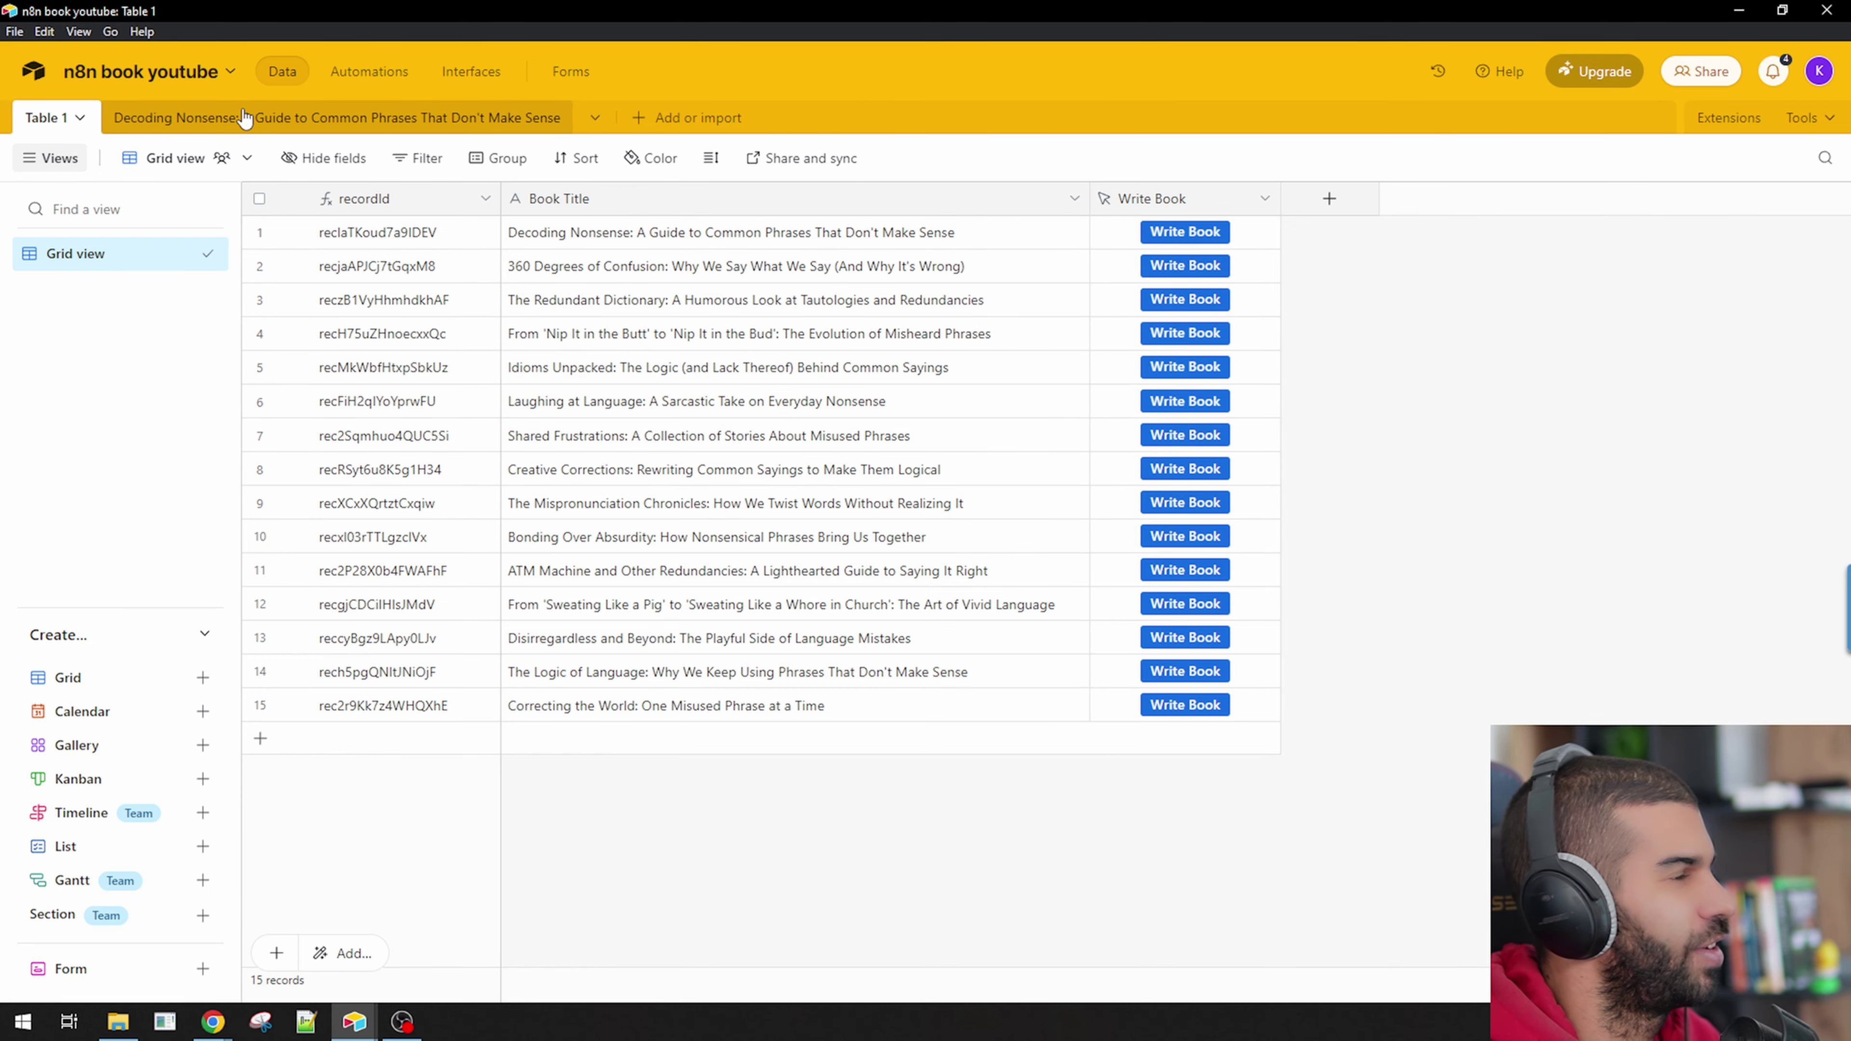
pyautogui.hotkey('alt', 'Tab')
pyautogui.press('Tab')
# Read the Chapter 1 and Chapter 2 outlines in the Dog Training 101 chapters table.
pyautogui.click(452, 117)
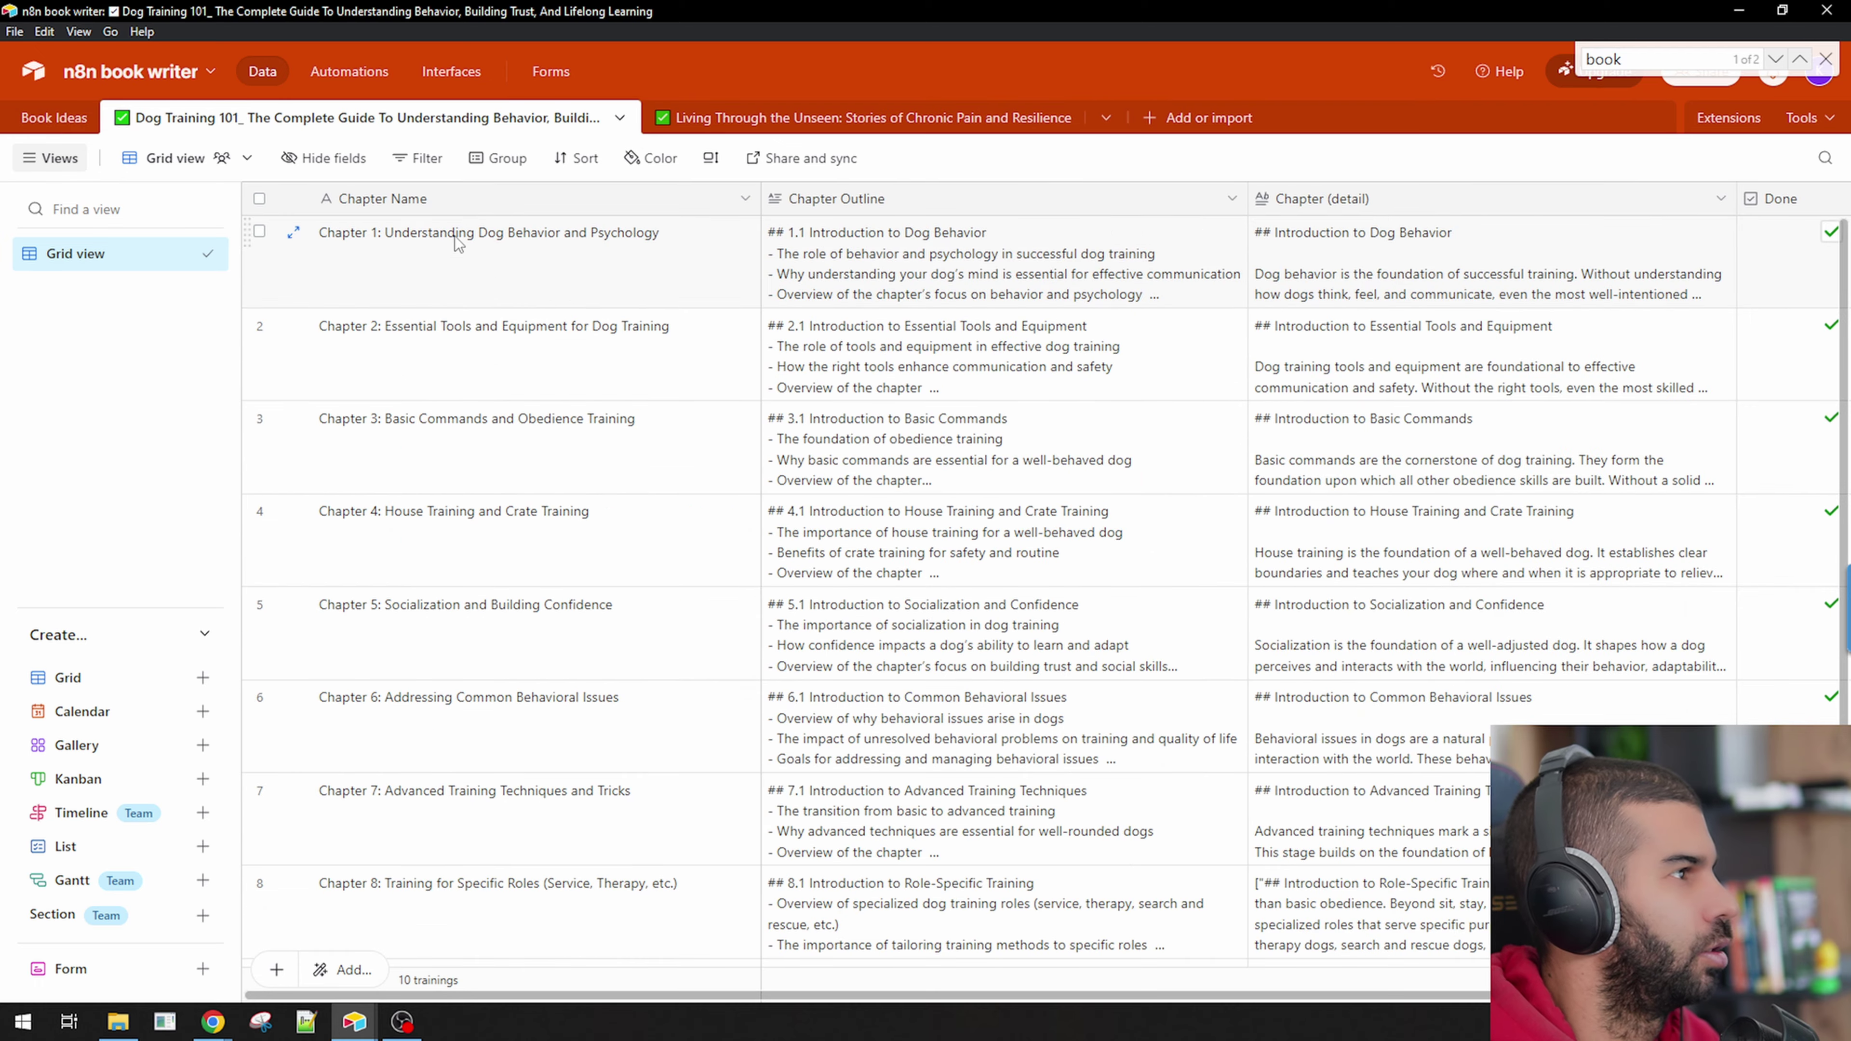
pyautogui.click(447, 198)
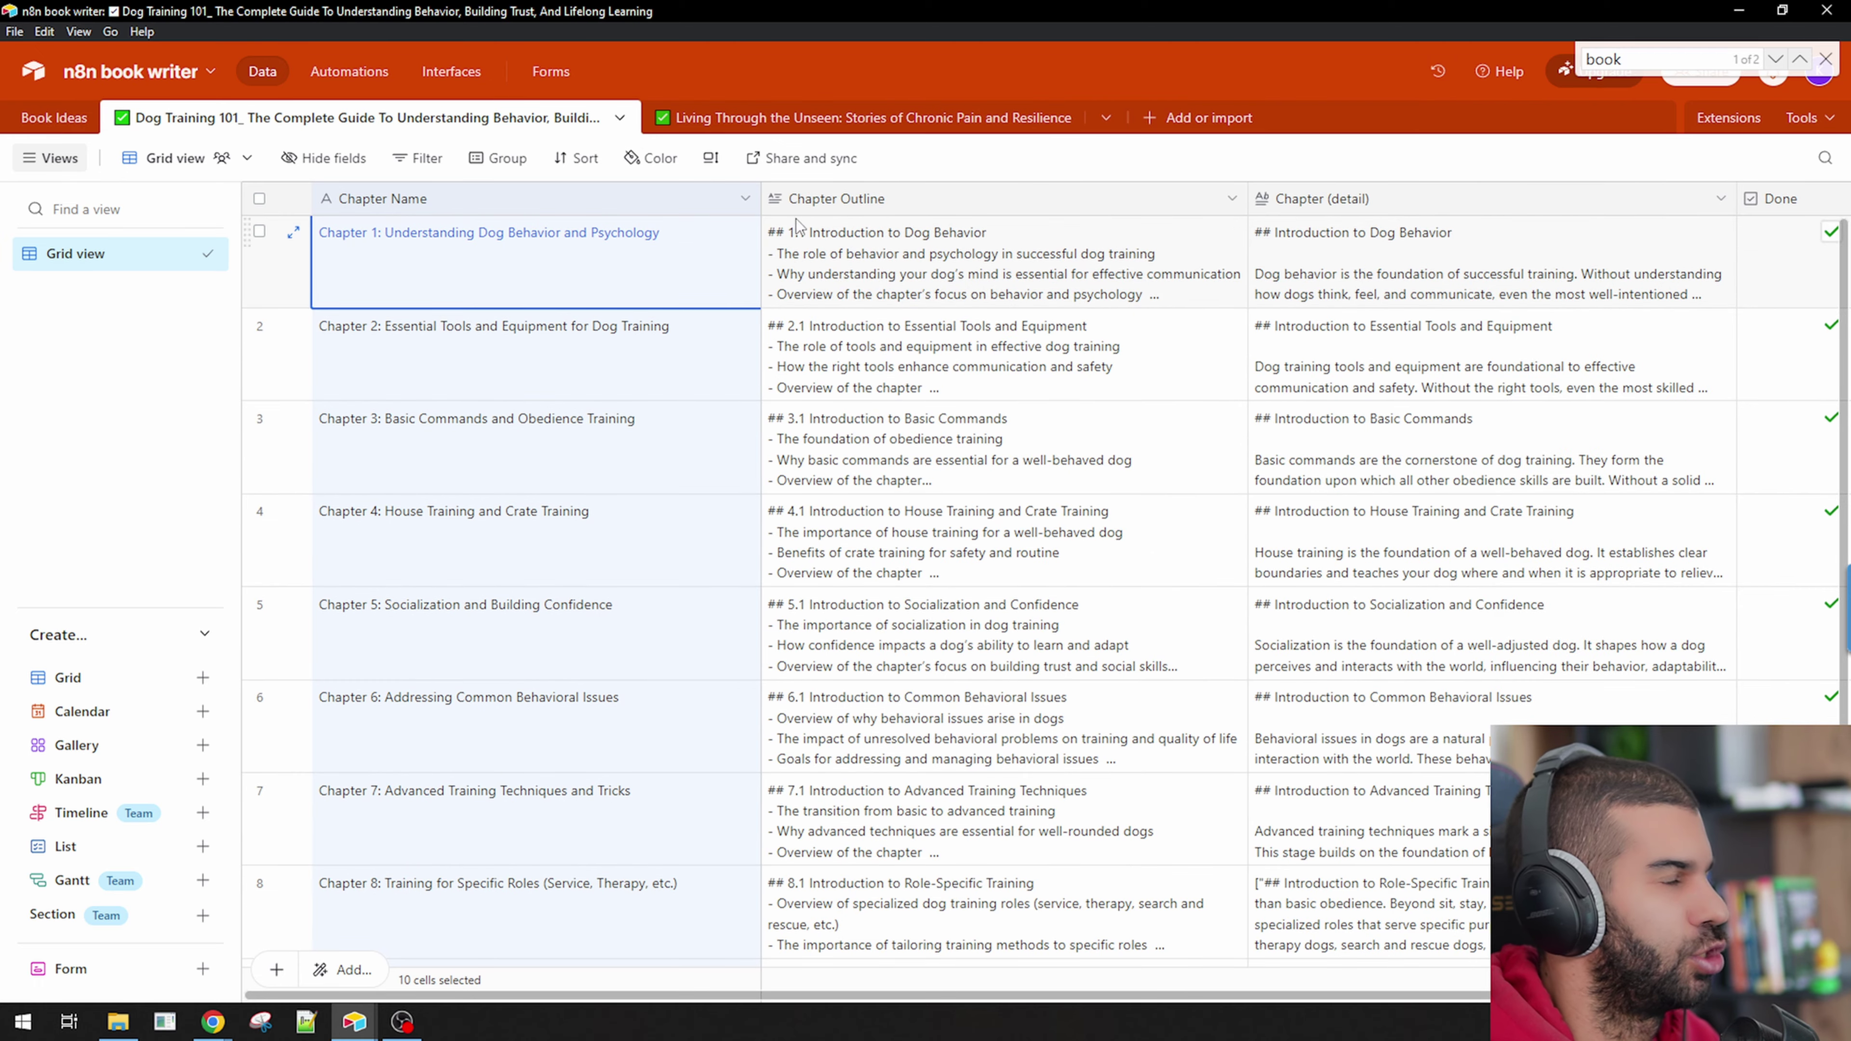
pyautogui.click(916, 202)
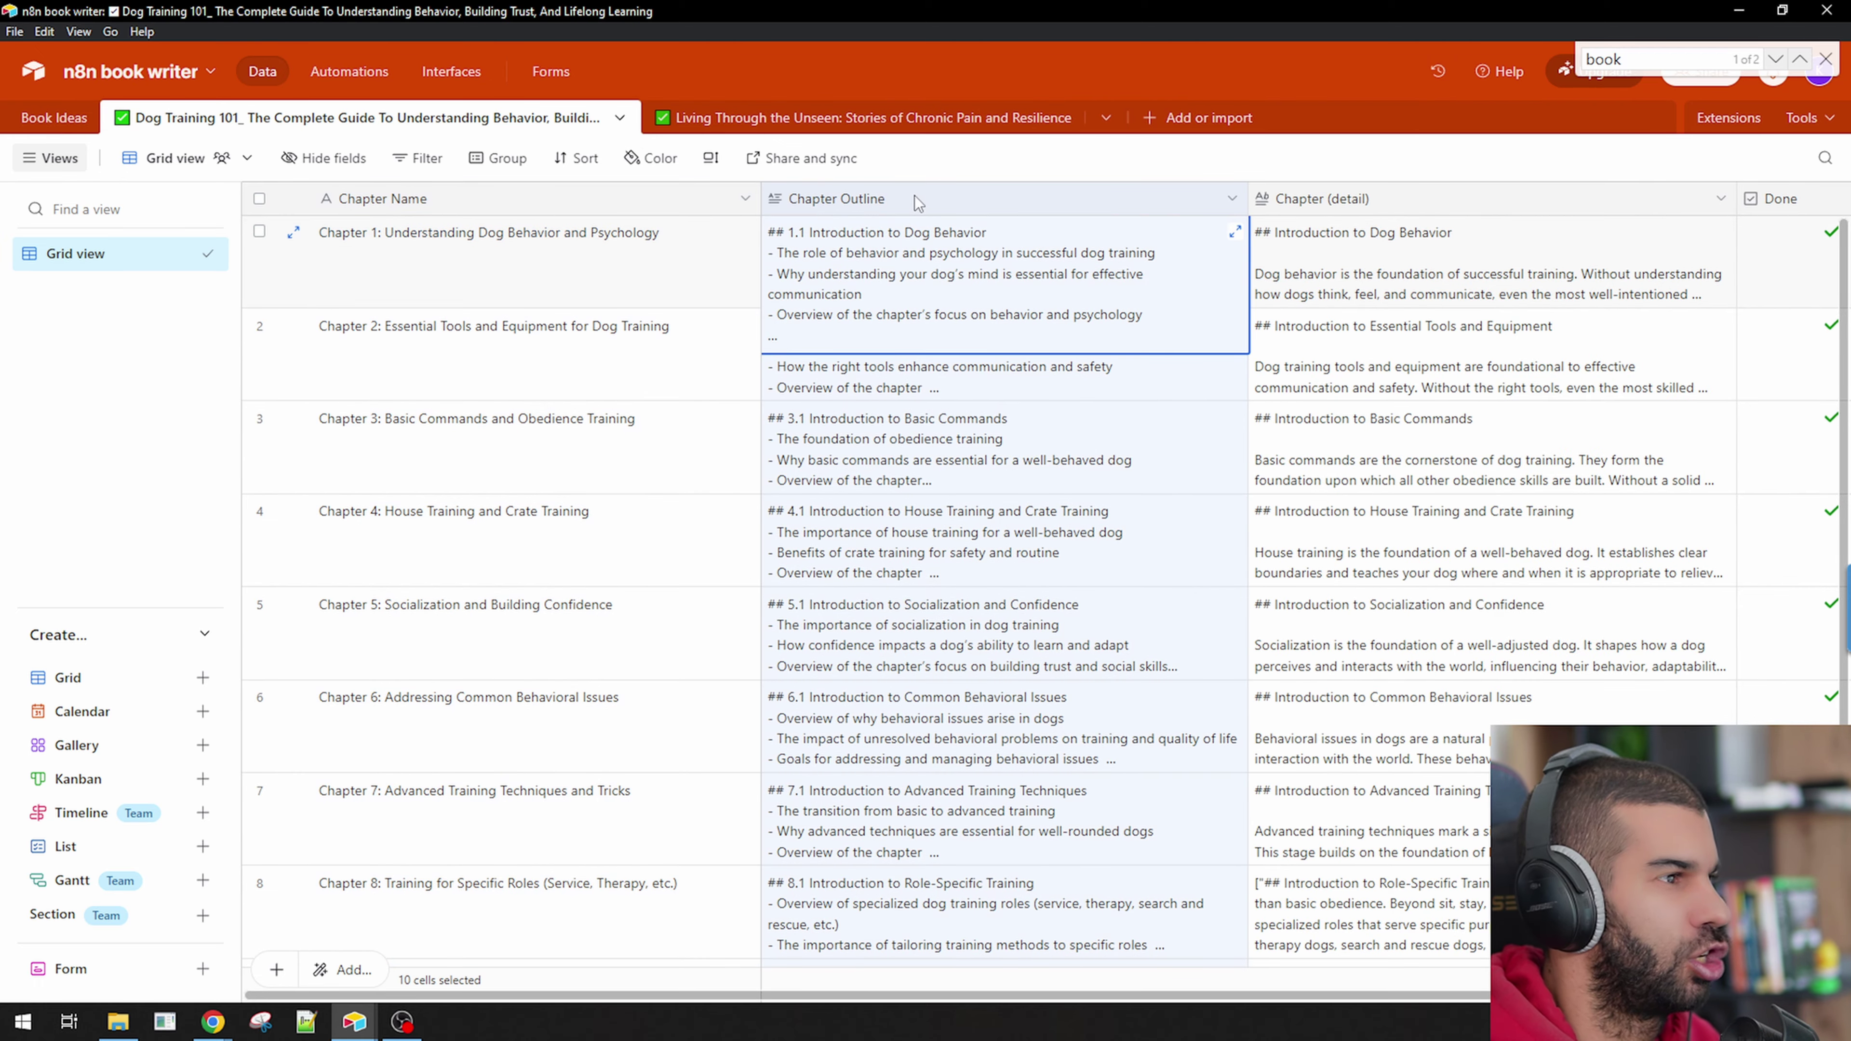
pyautogui.scroll(-10, 887, 251)
pyautogui.scroll(10, 897, 255)
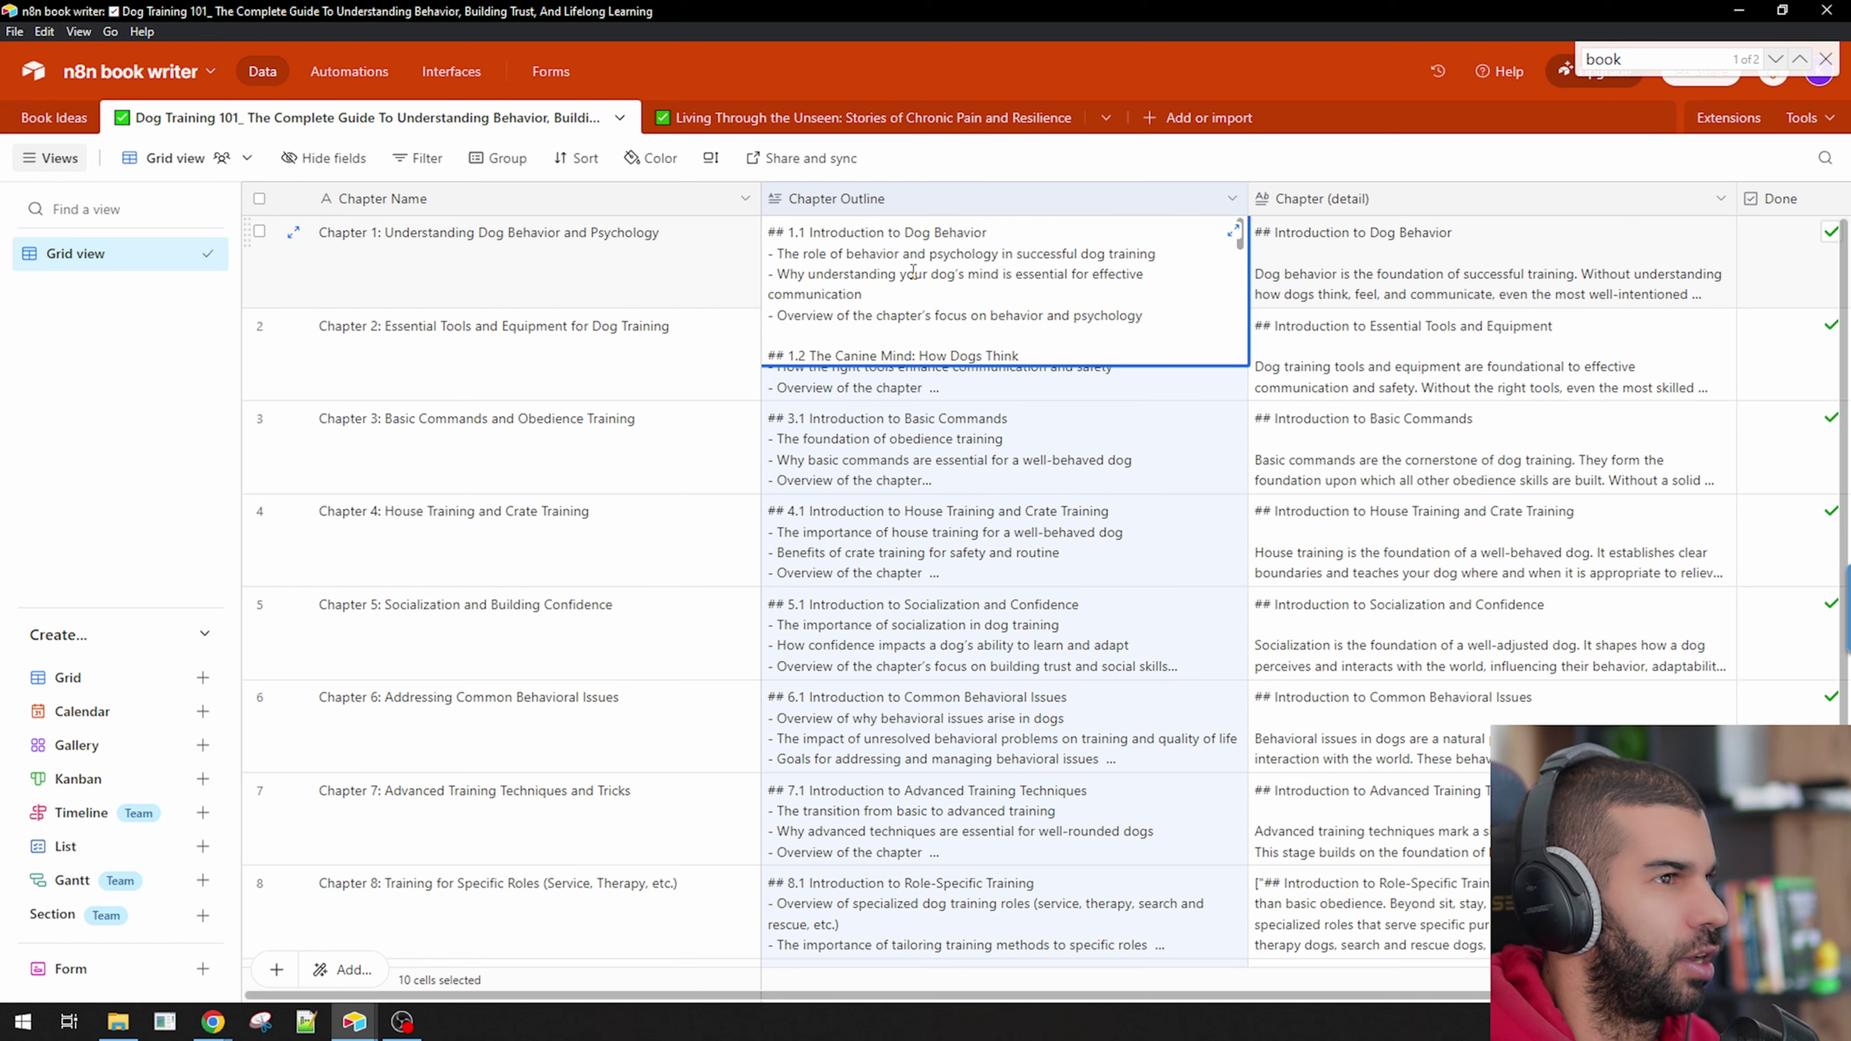
pyautogui.scroll(-6, 908, 263)
pyautogui.scroll(-8, 908, 263)
pyautogui.click(883, 355)
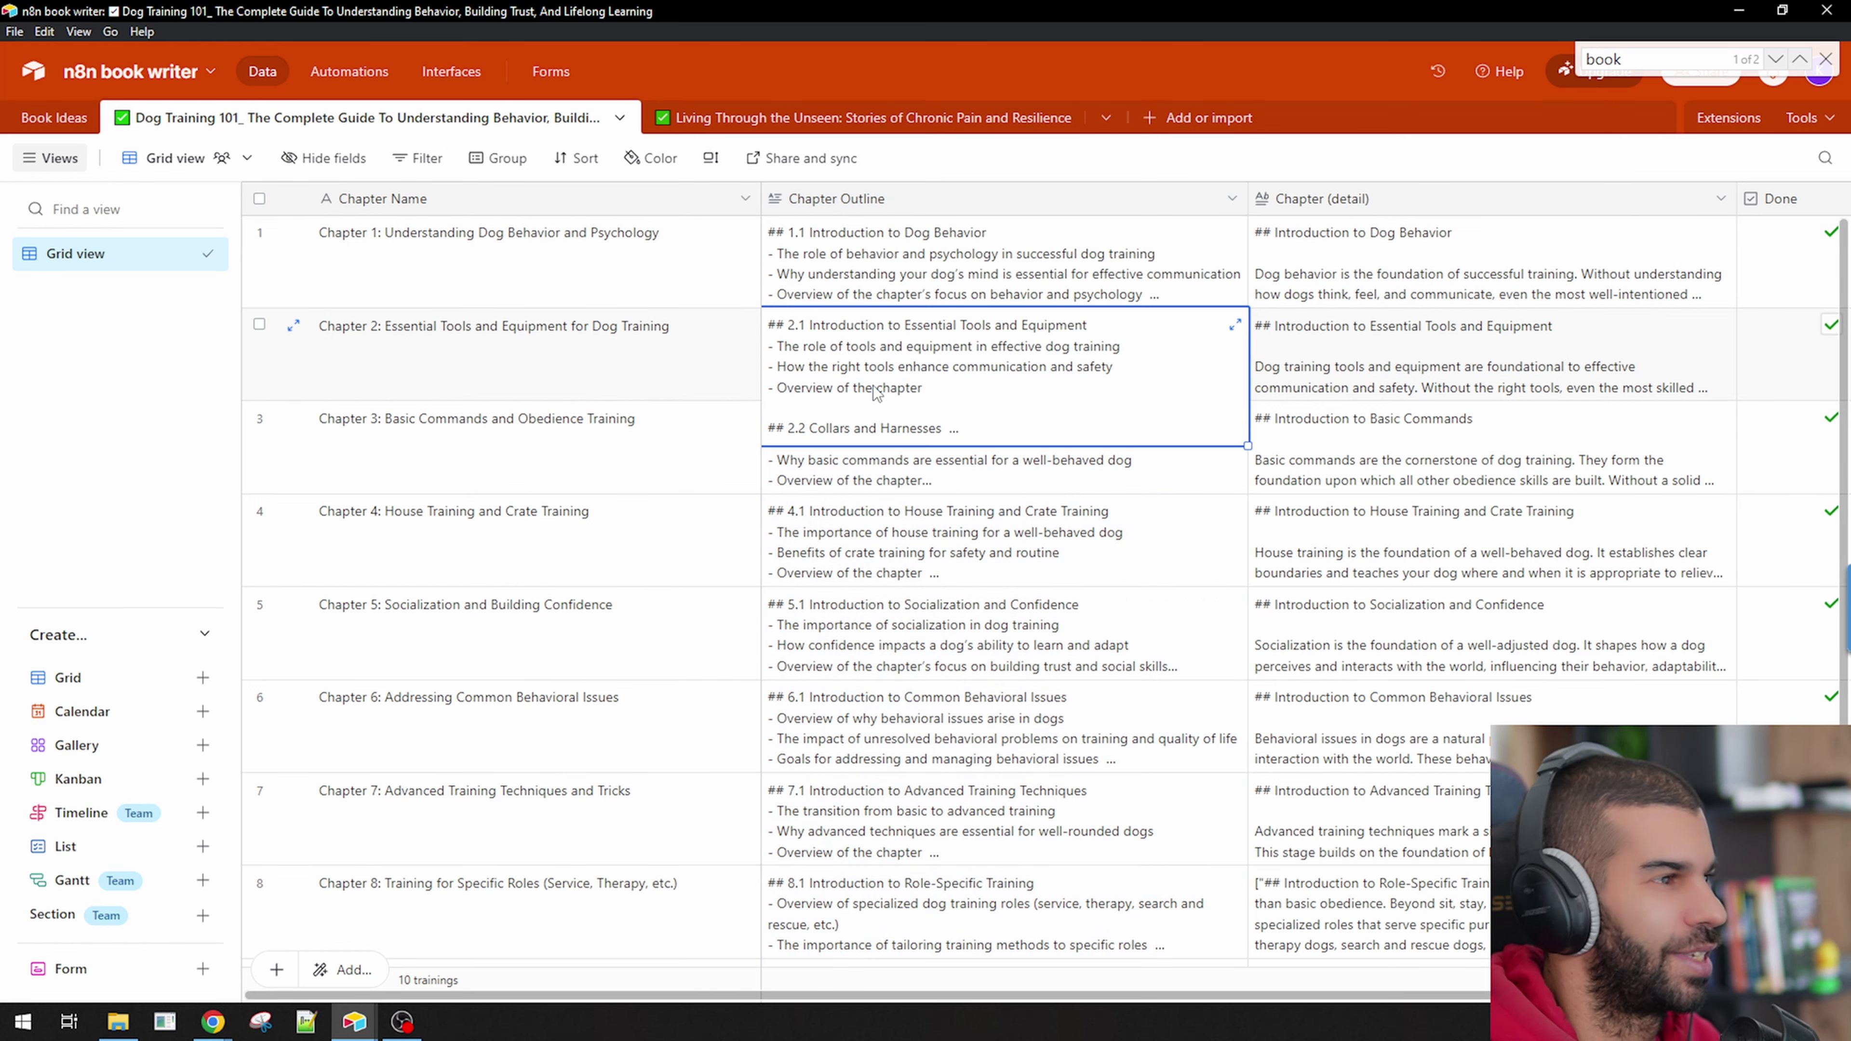
pyautogui.scroll(-15, 873, 381)
pyautogui.scroll(4, 841, 353)
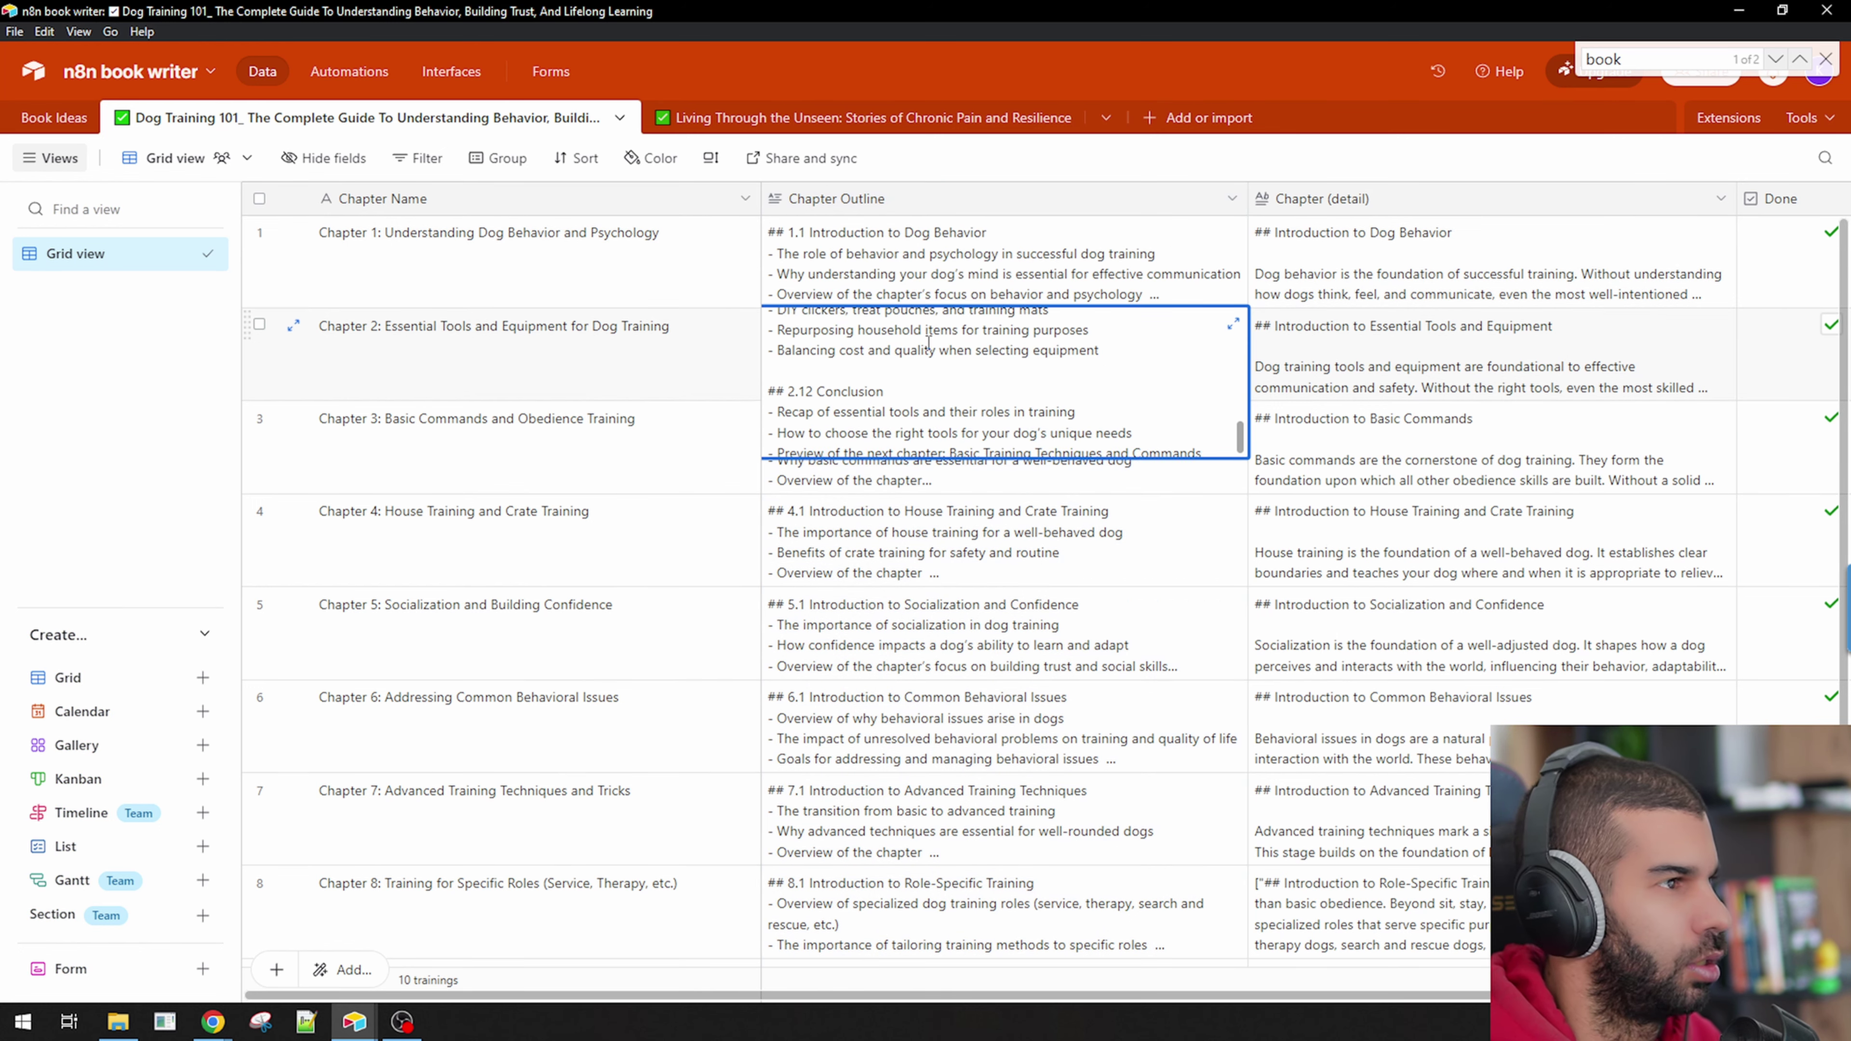
pyautogui.click(848, 52)
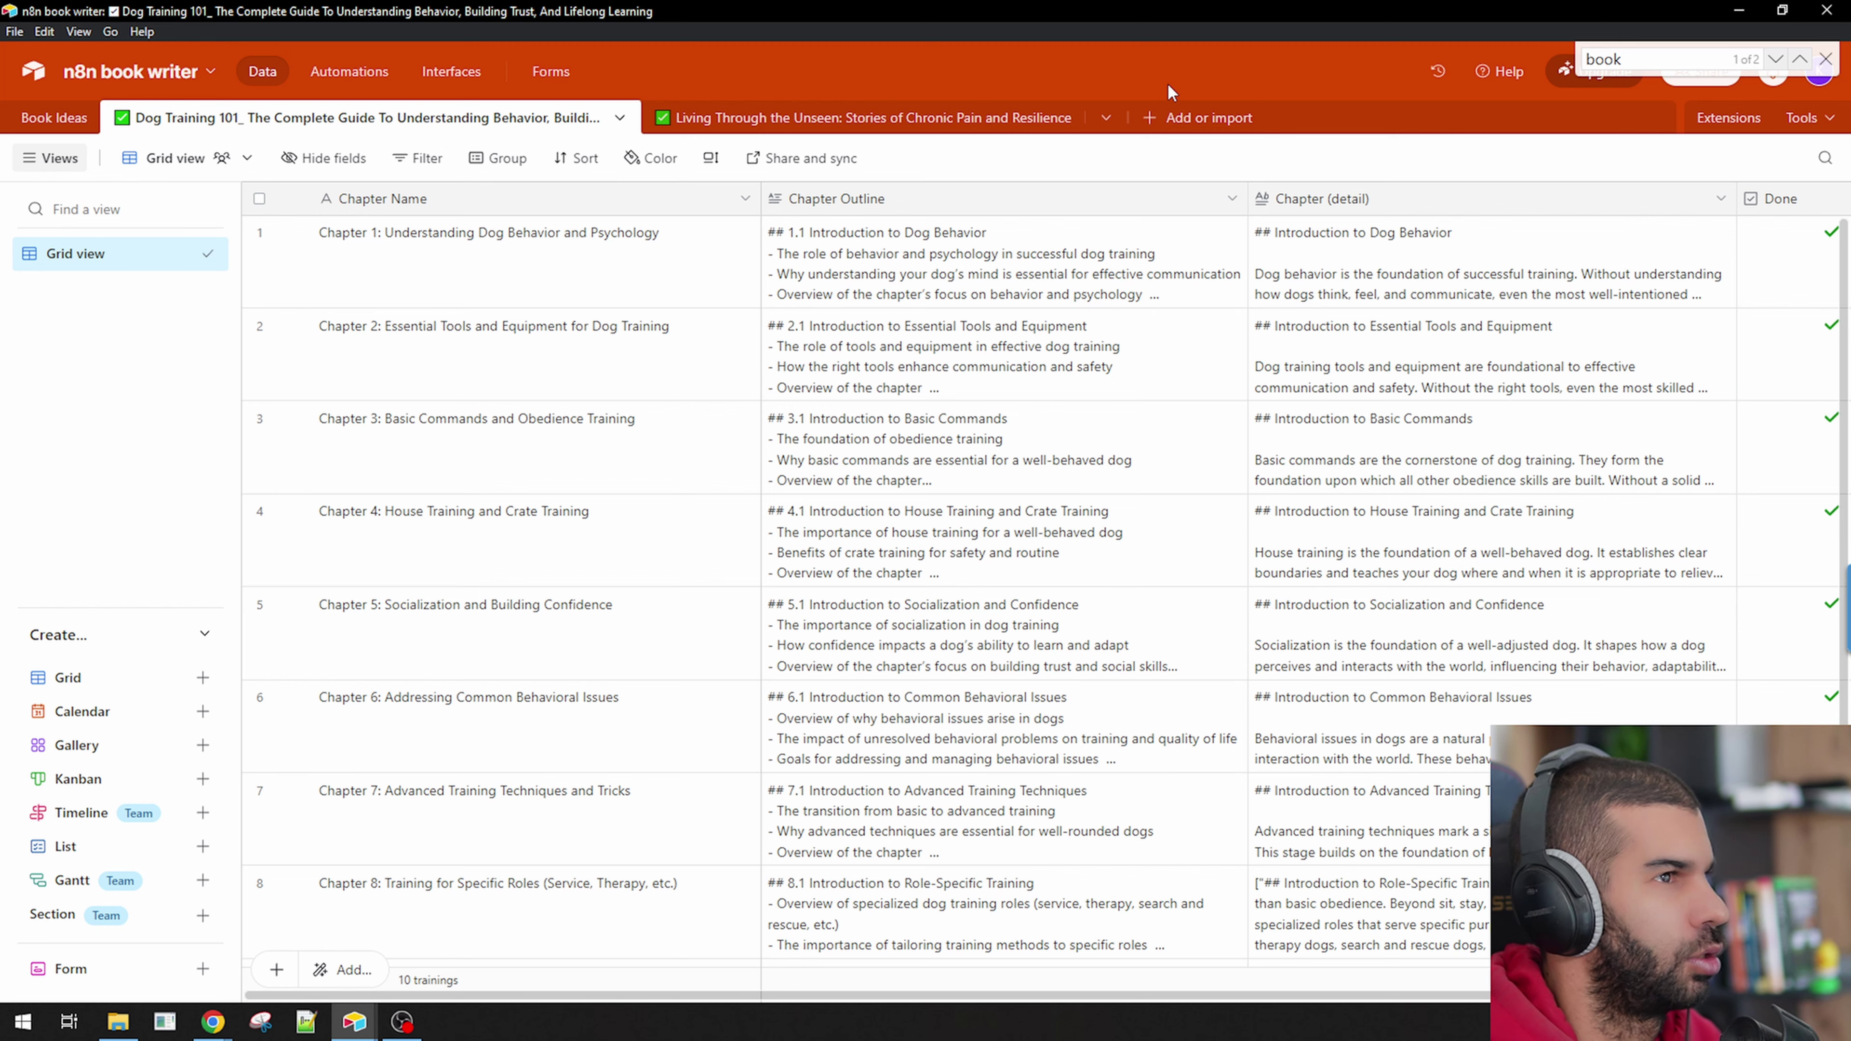
pyautogui.hotkey('alt', 'Tab')
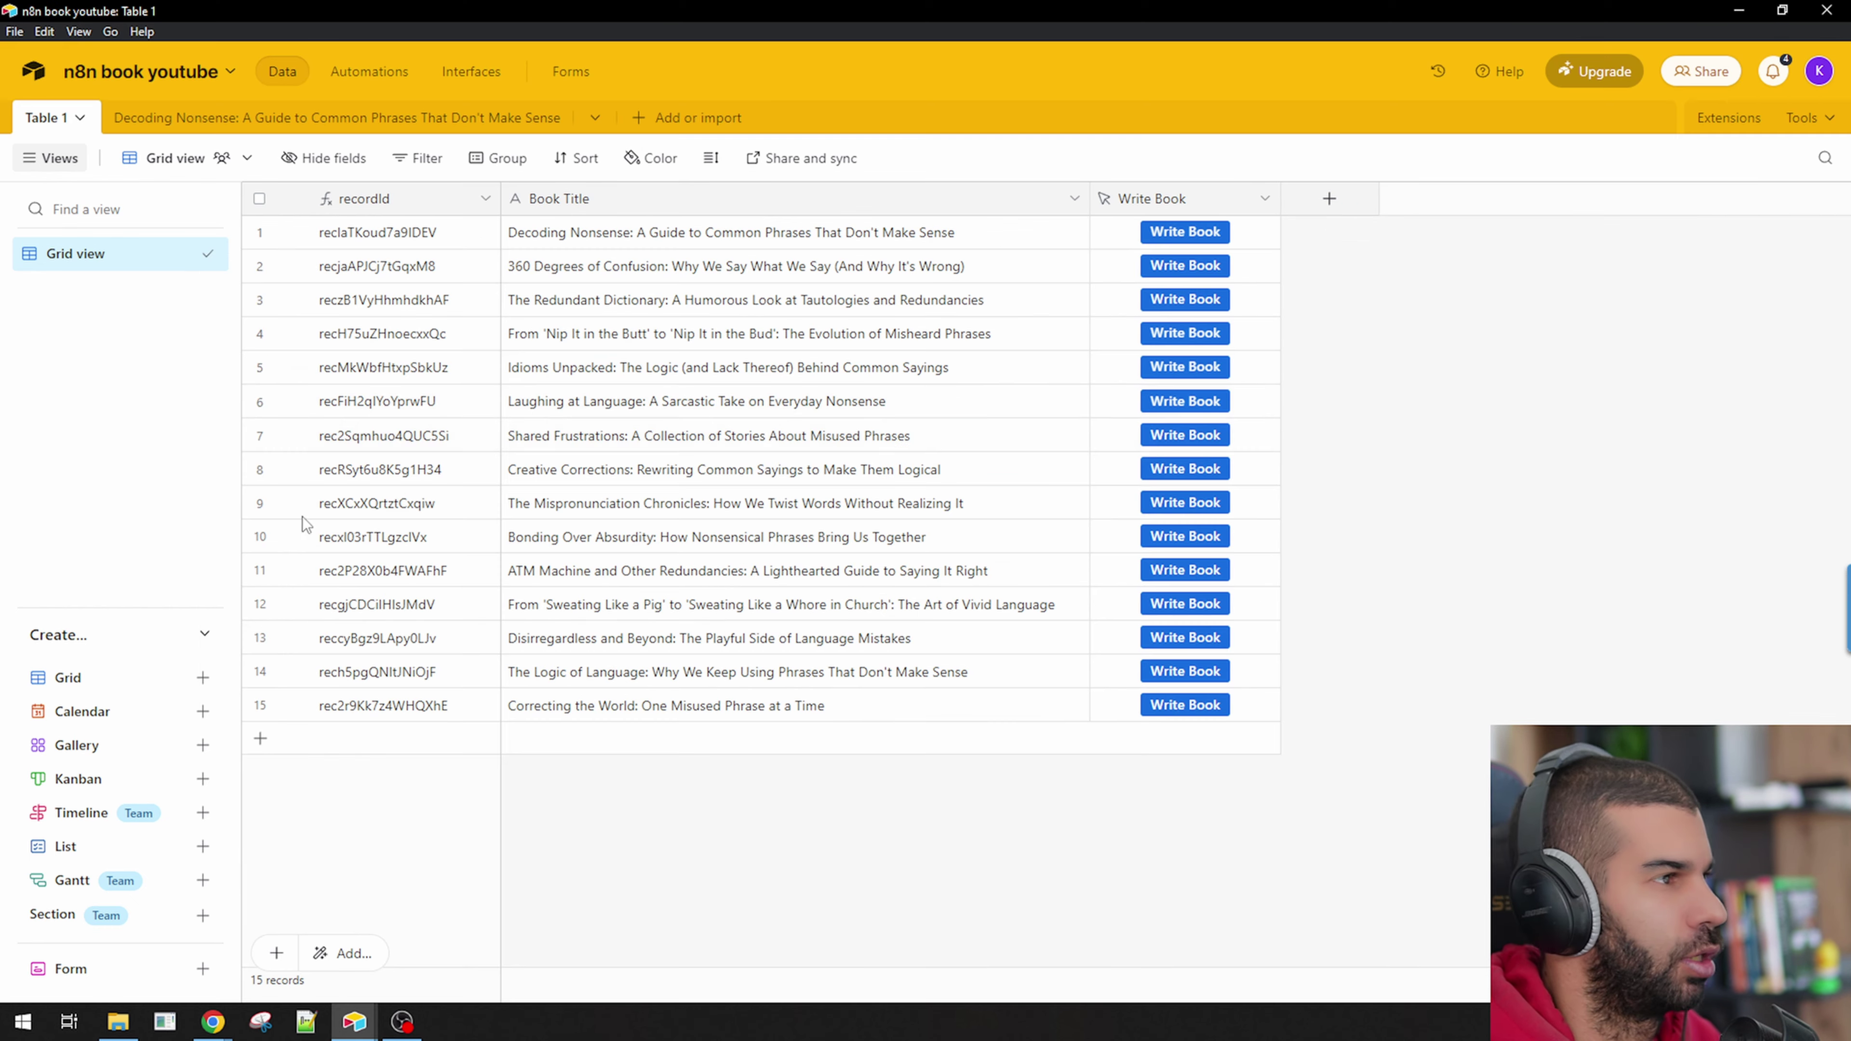
# Delete the Decoding Nonsense table from the n8n book youtube base.
pyautogui.rightClick(252, 127)
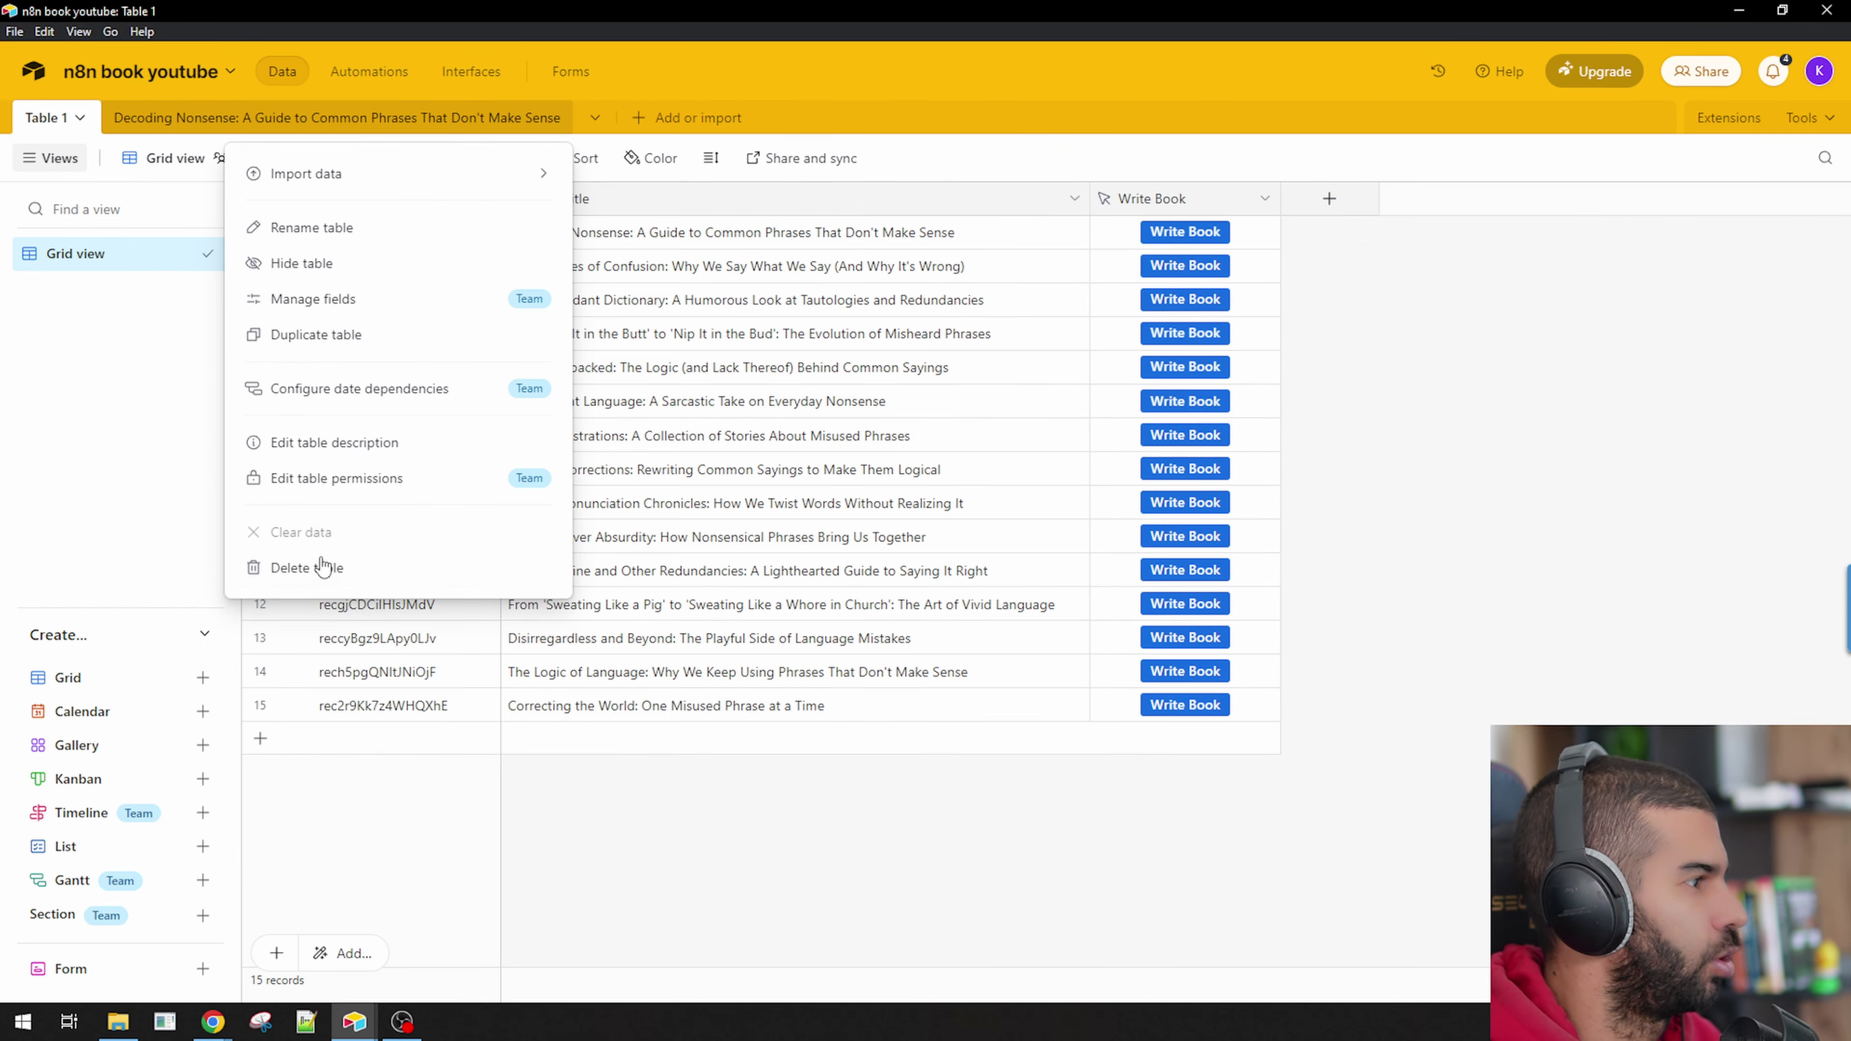
pyautogui.click(328, 576)
pyautogui.click(295, 276)
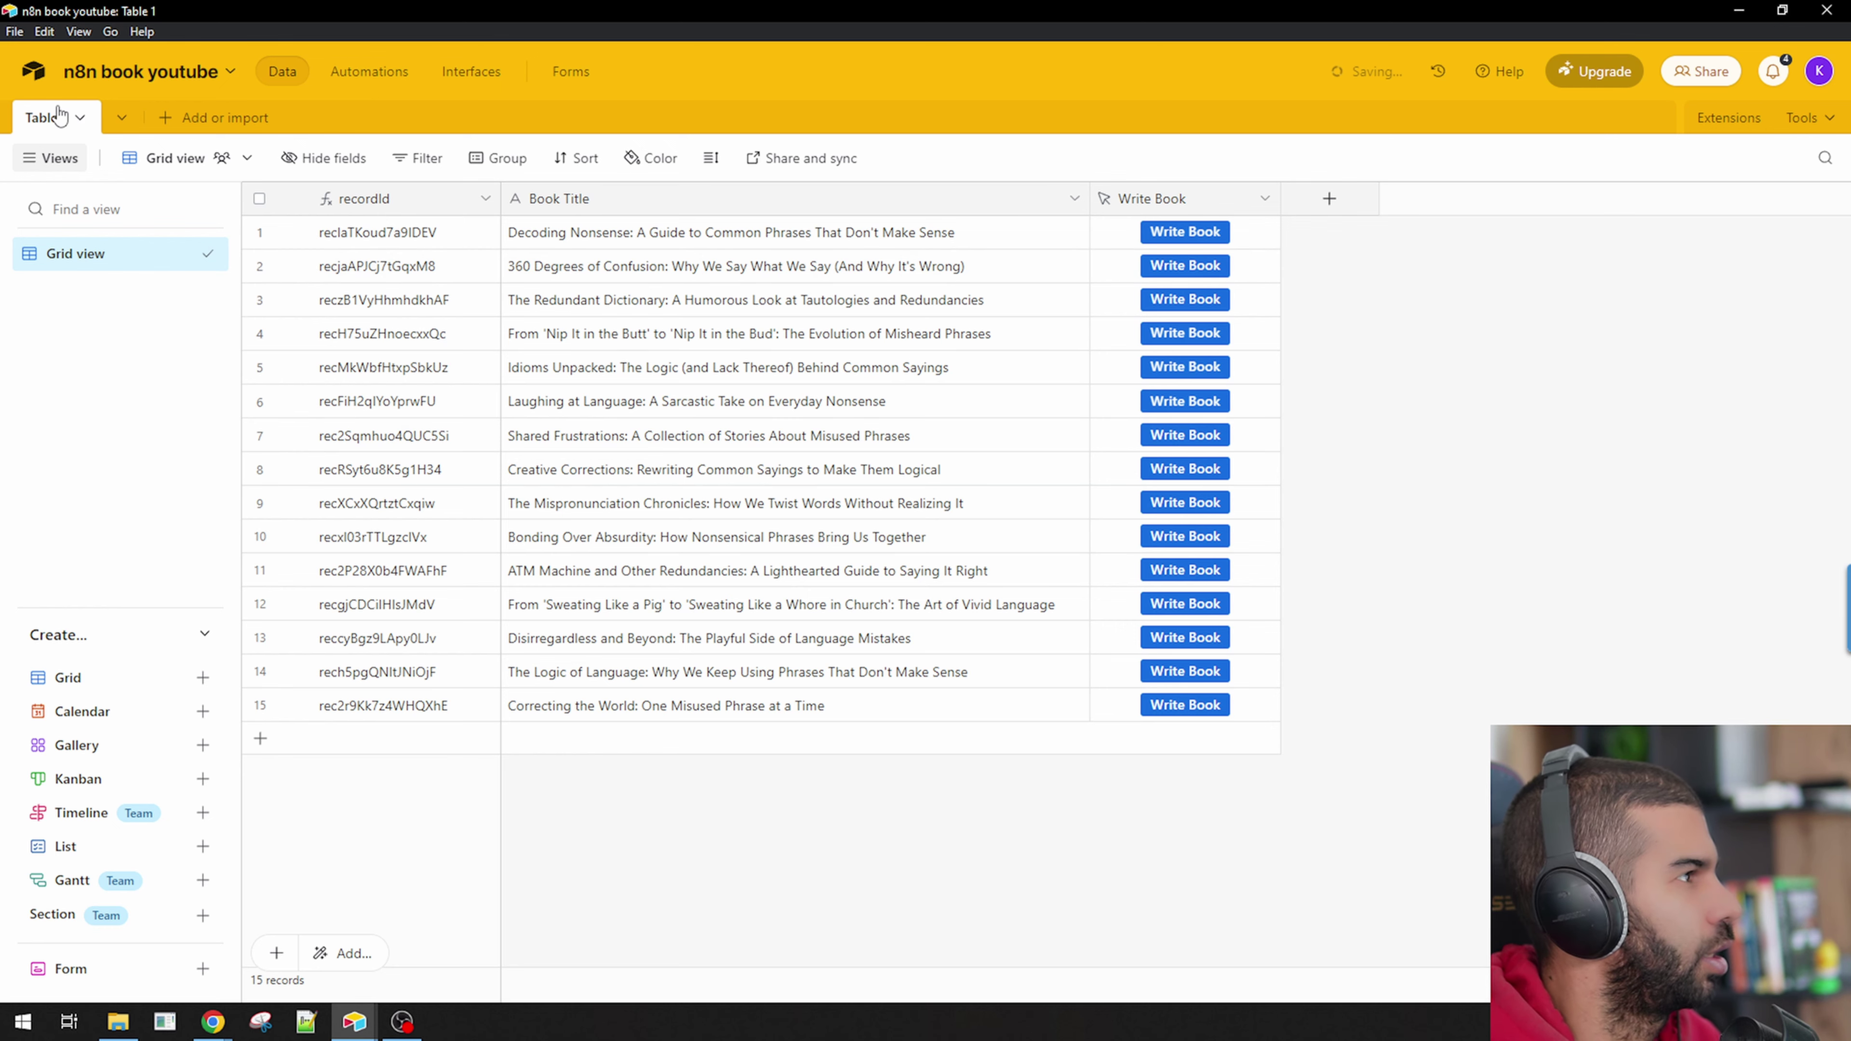
# Return to n8n's Book writer workflow and head to the workflows Overview.
pyautogui.hotkey('alt', 'Tab')
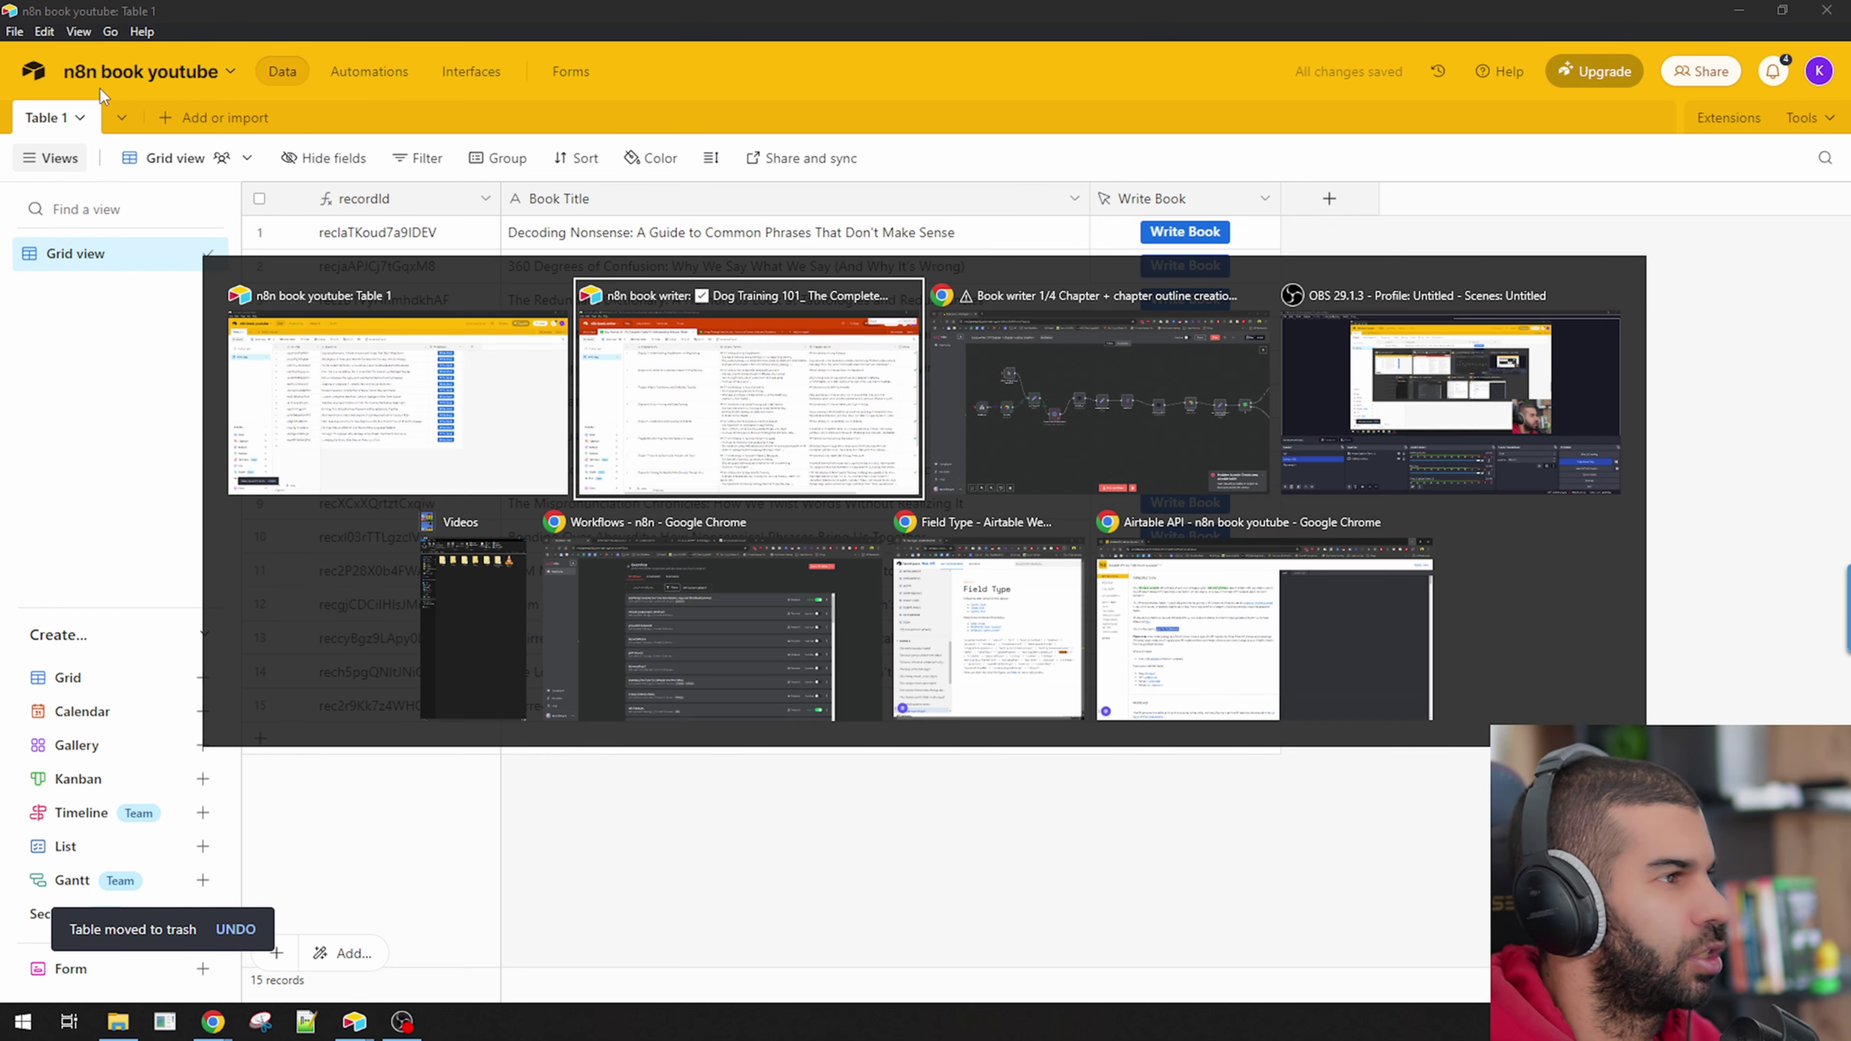
pyautogui.hotkey('alt', 'Tab')
pyautogui.click(78, 189)
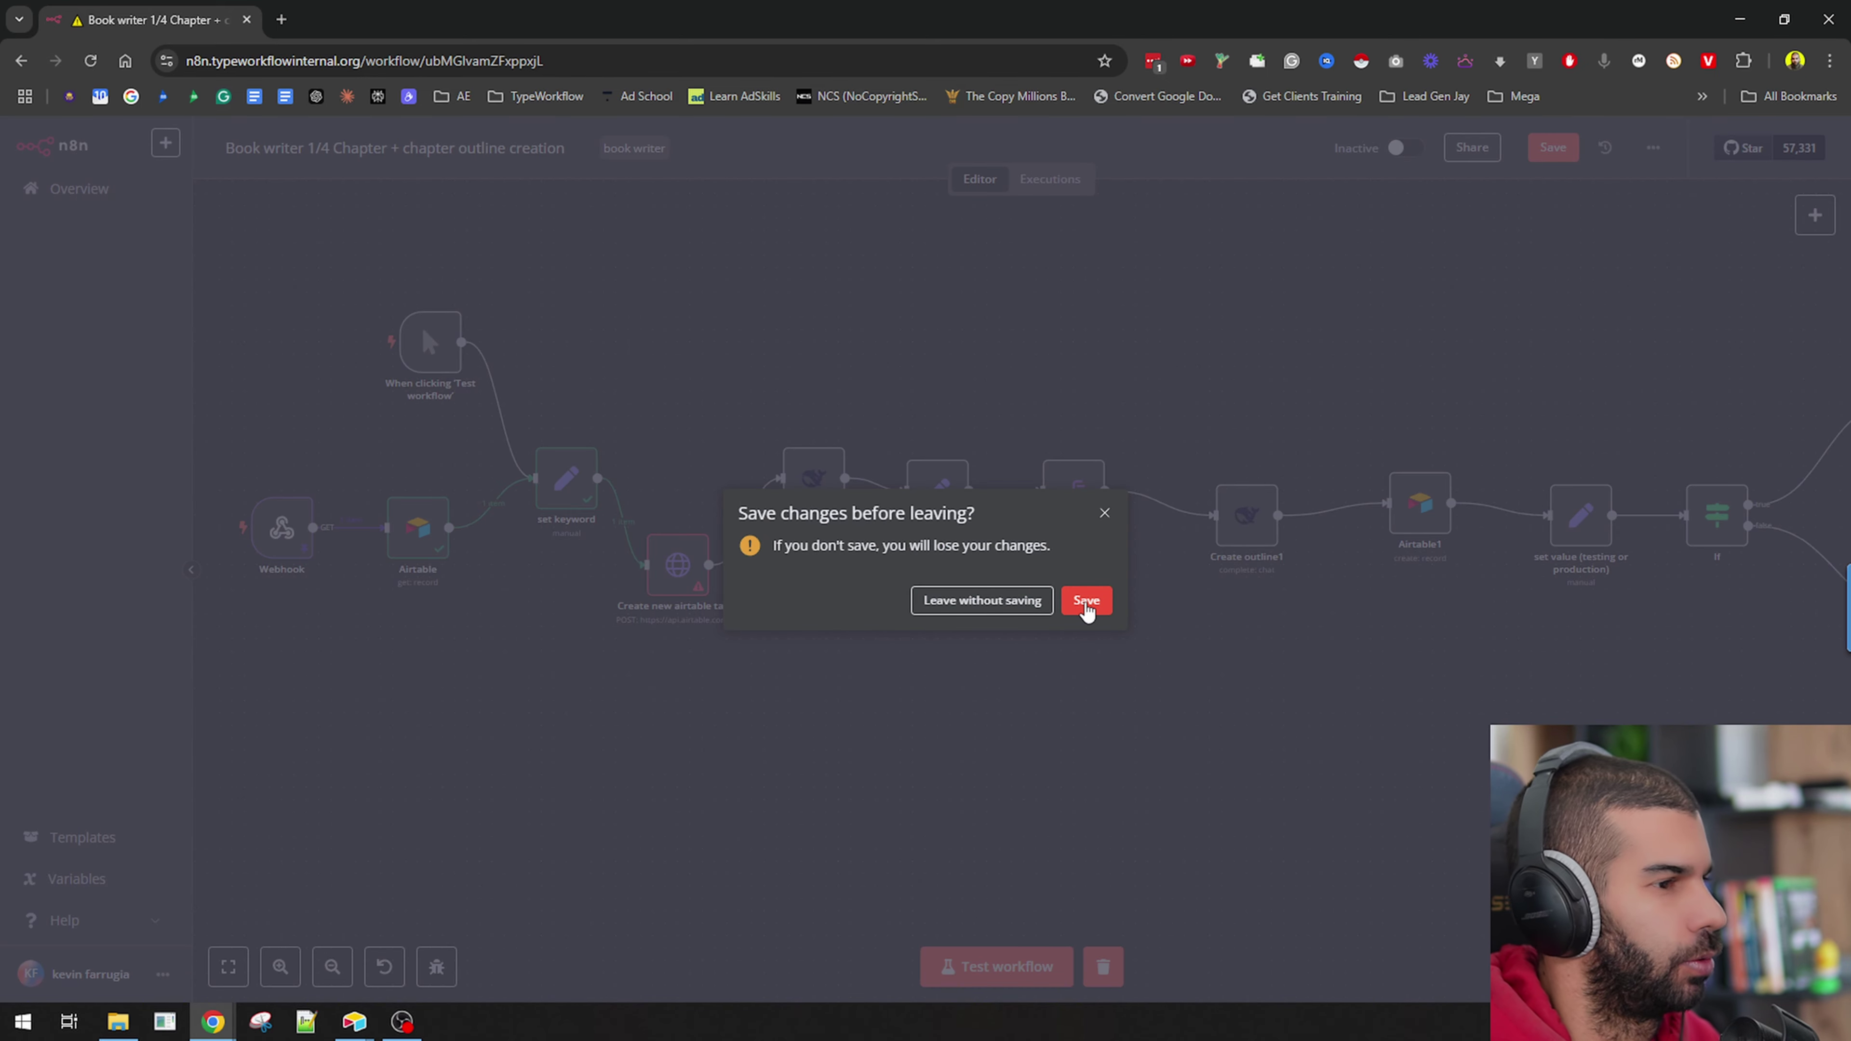
# Leave Book writer without saving, duplicate the Workflows tab, and create a blank workflow.
pyautogui.click(970, 618)
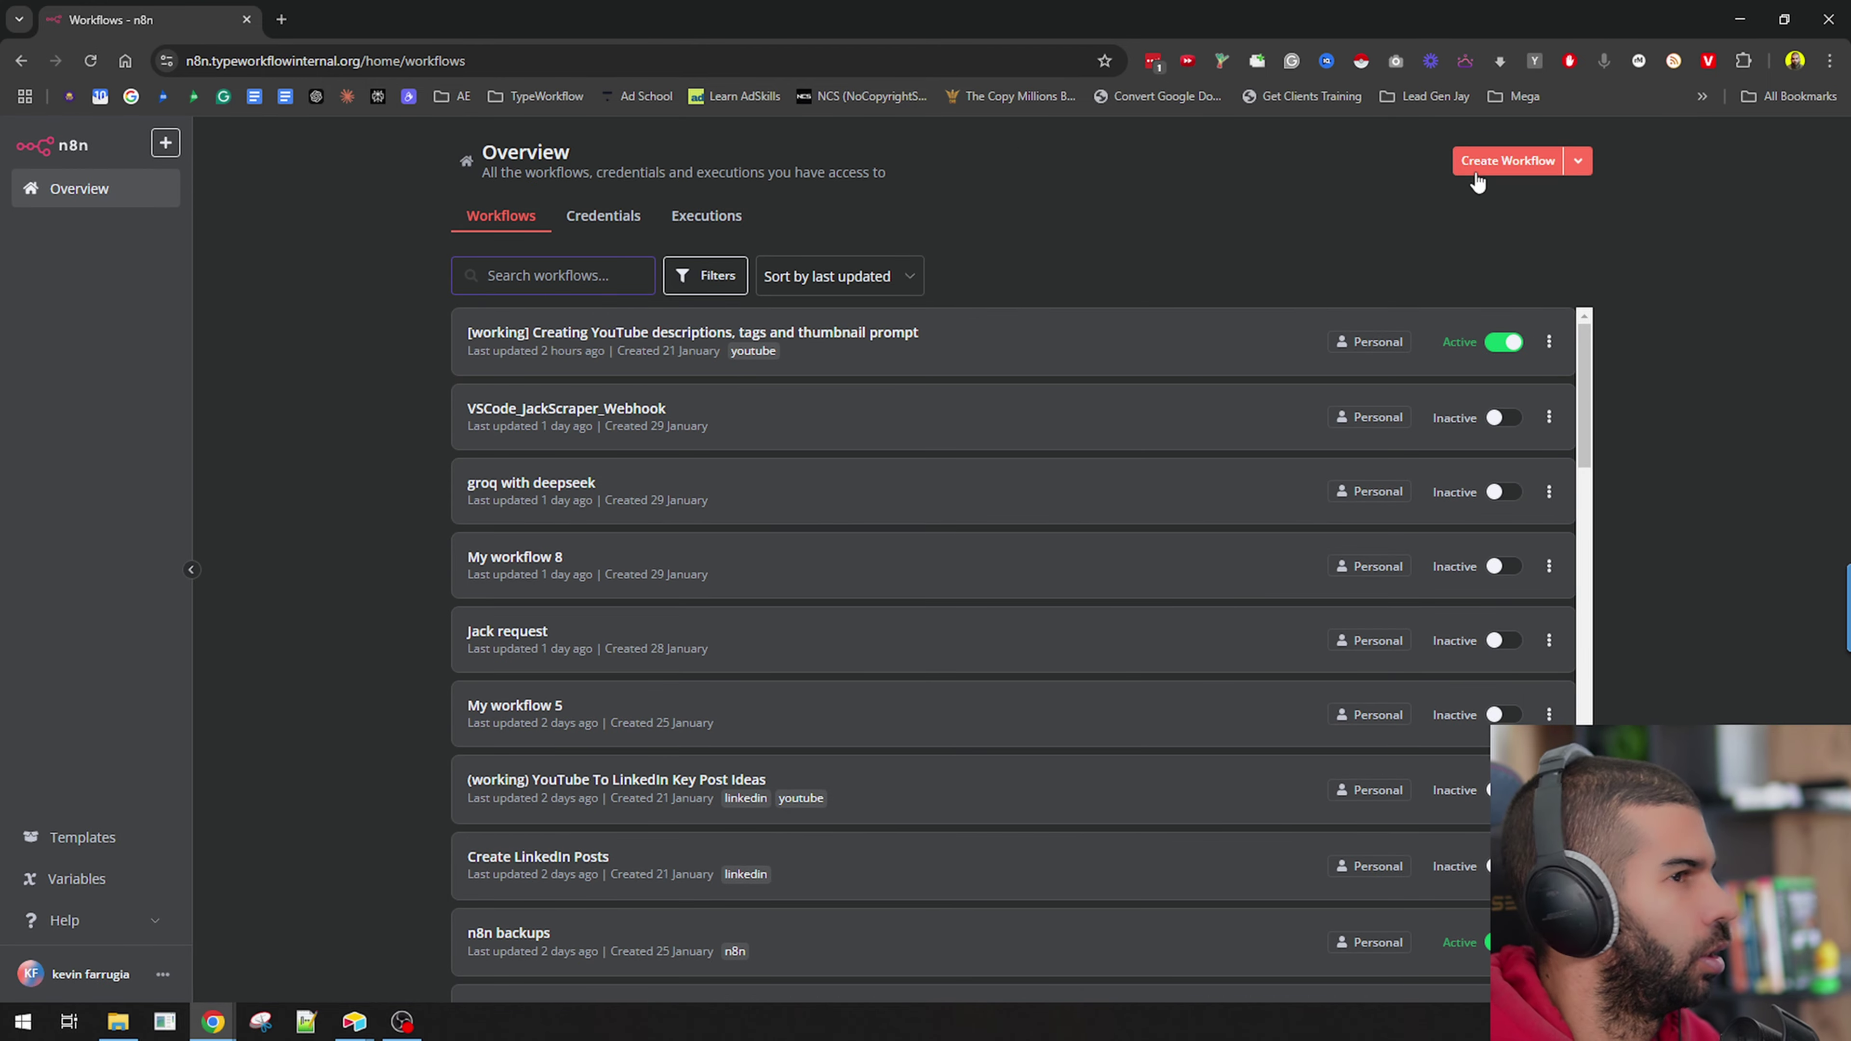
pyautogui.rightClick(190, 12)
pyautogui.click(375, 172)
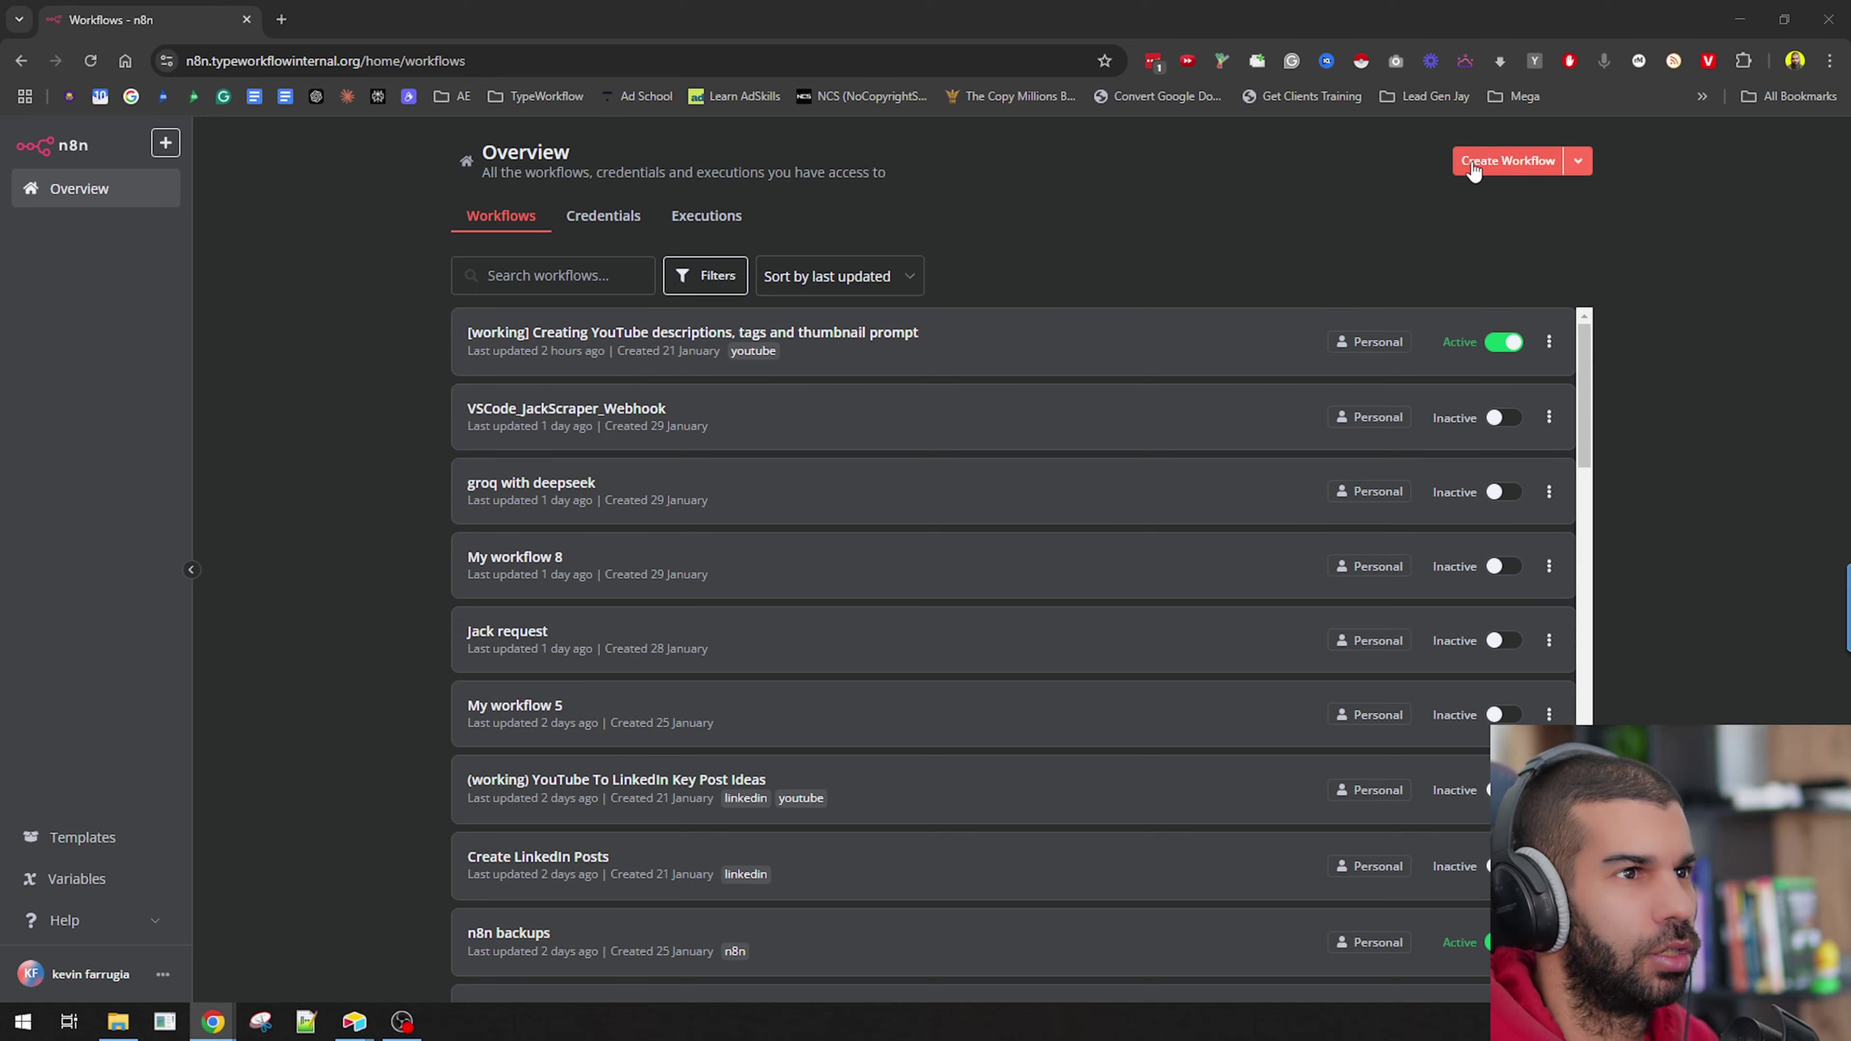
pyautogui.click(1473, 170)
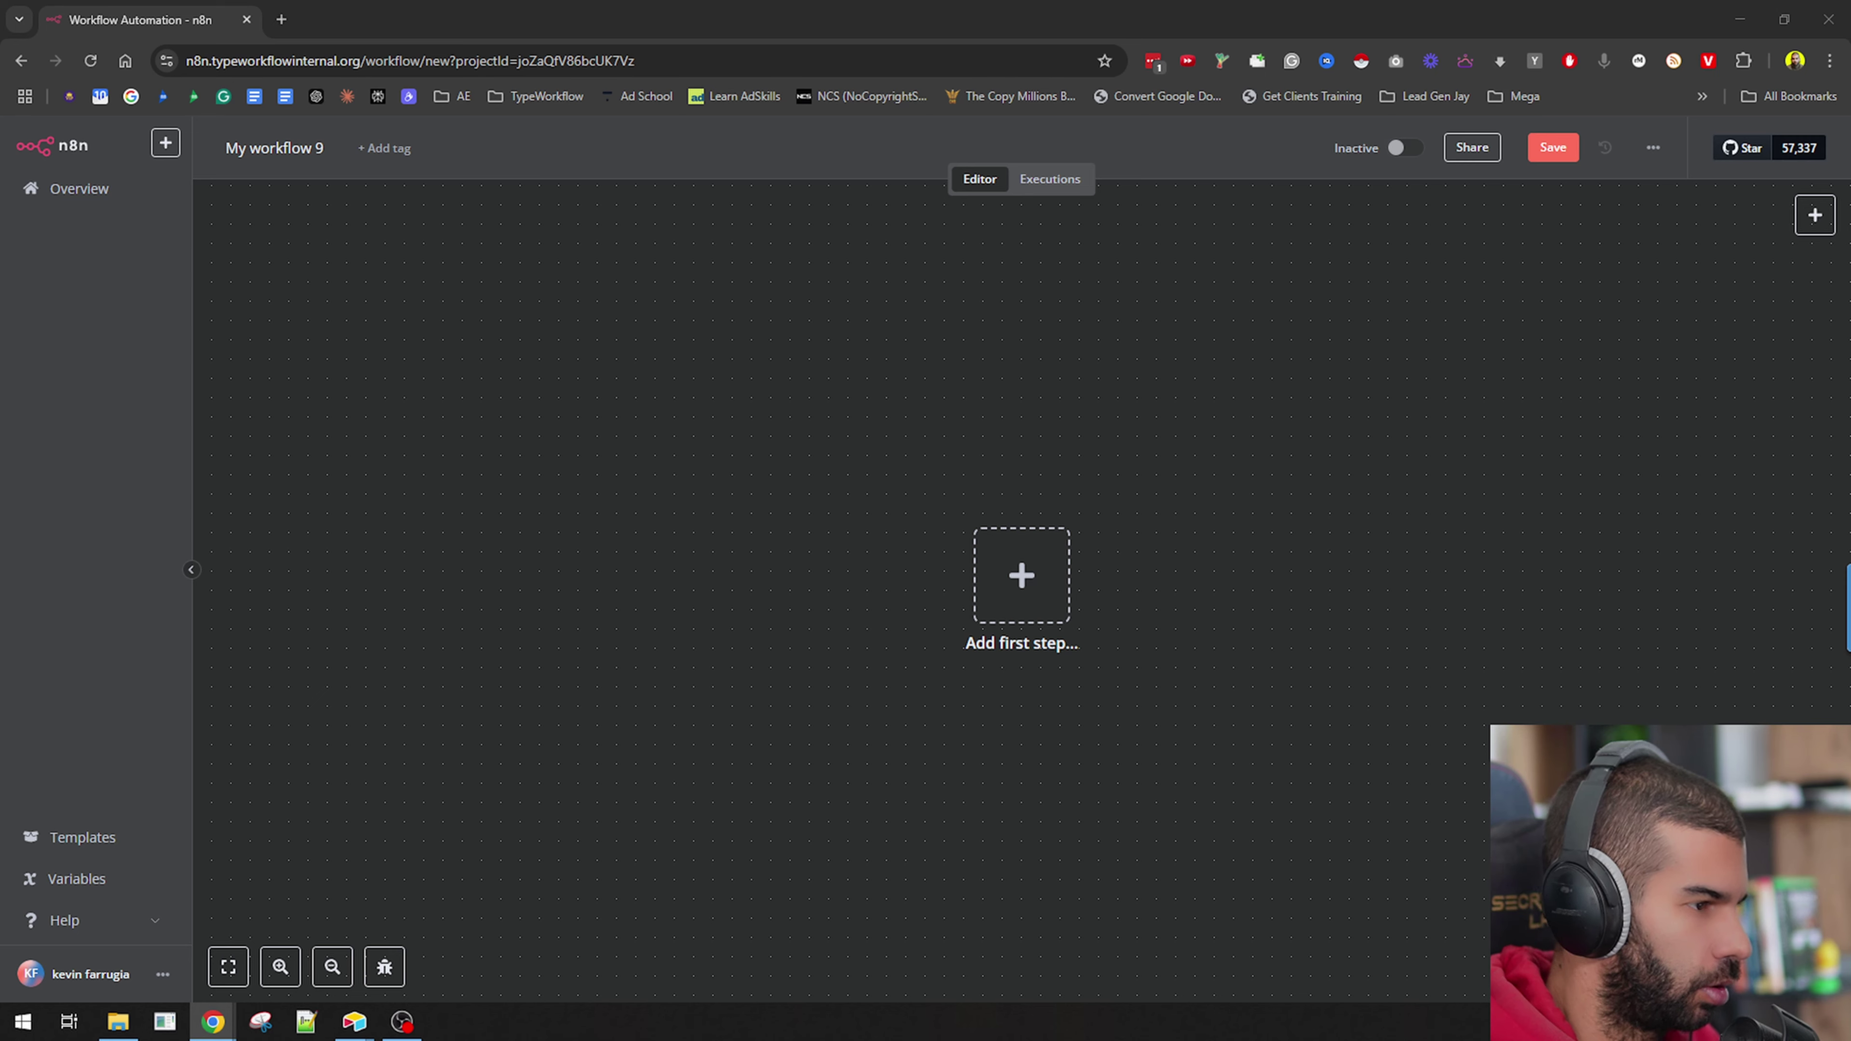
# Add a Webhook trigger using GET and copy its test URL.
pyautogui.click(1021, 576)
pyautogui.write('web')
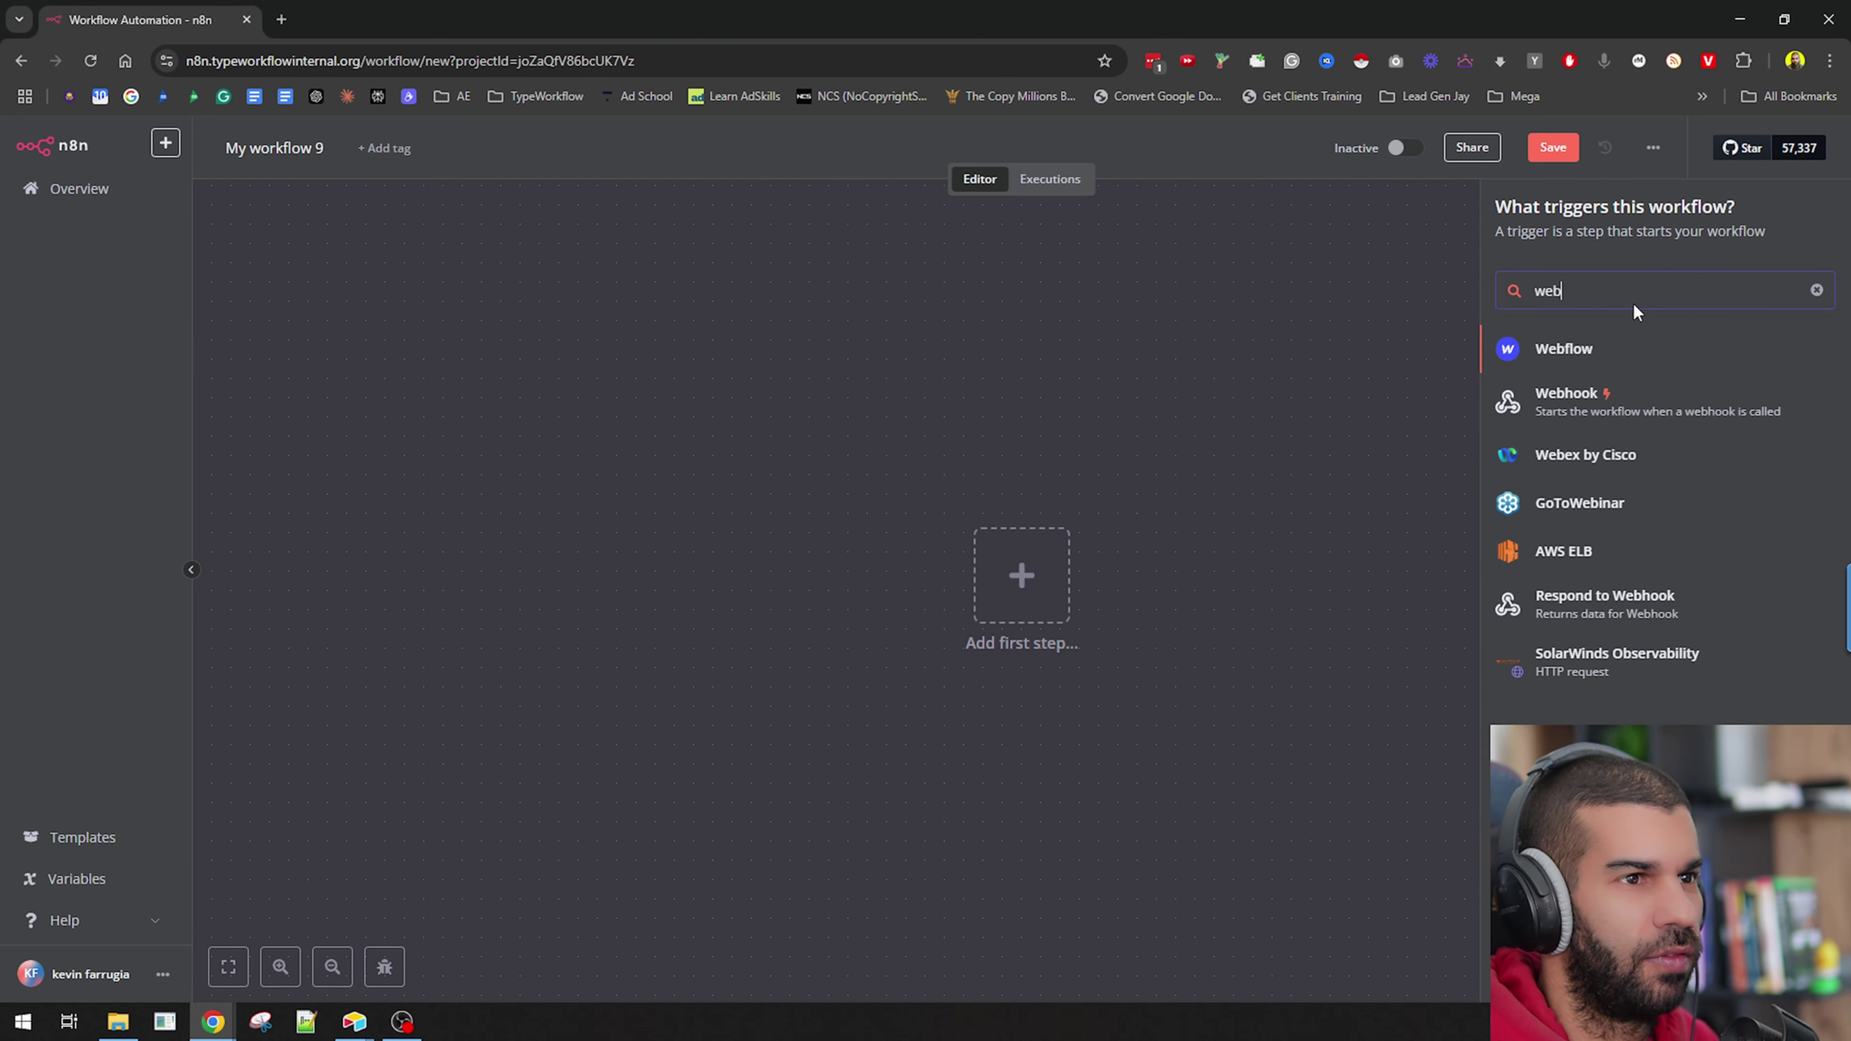
pyautogui.click(1592, 401)
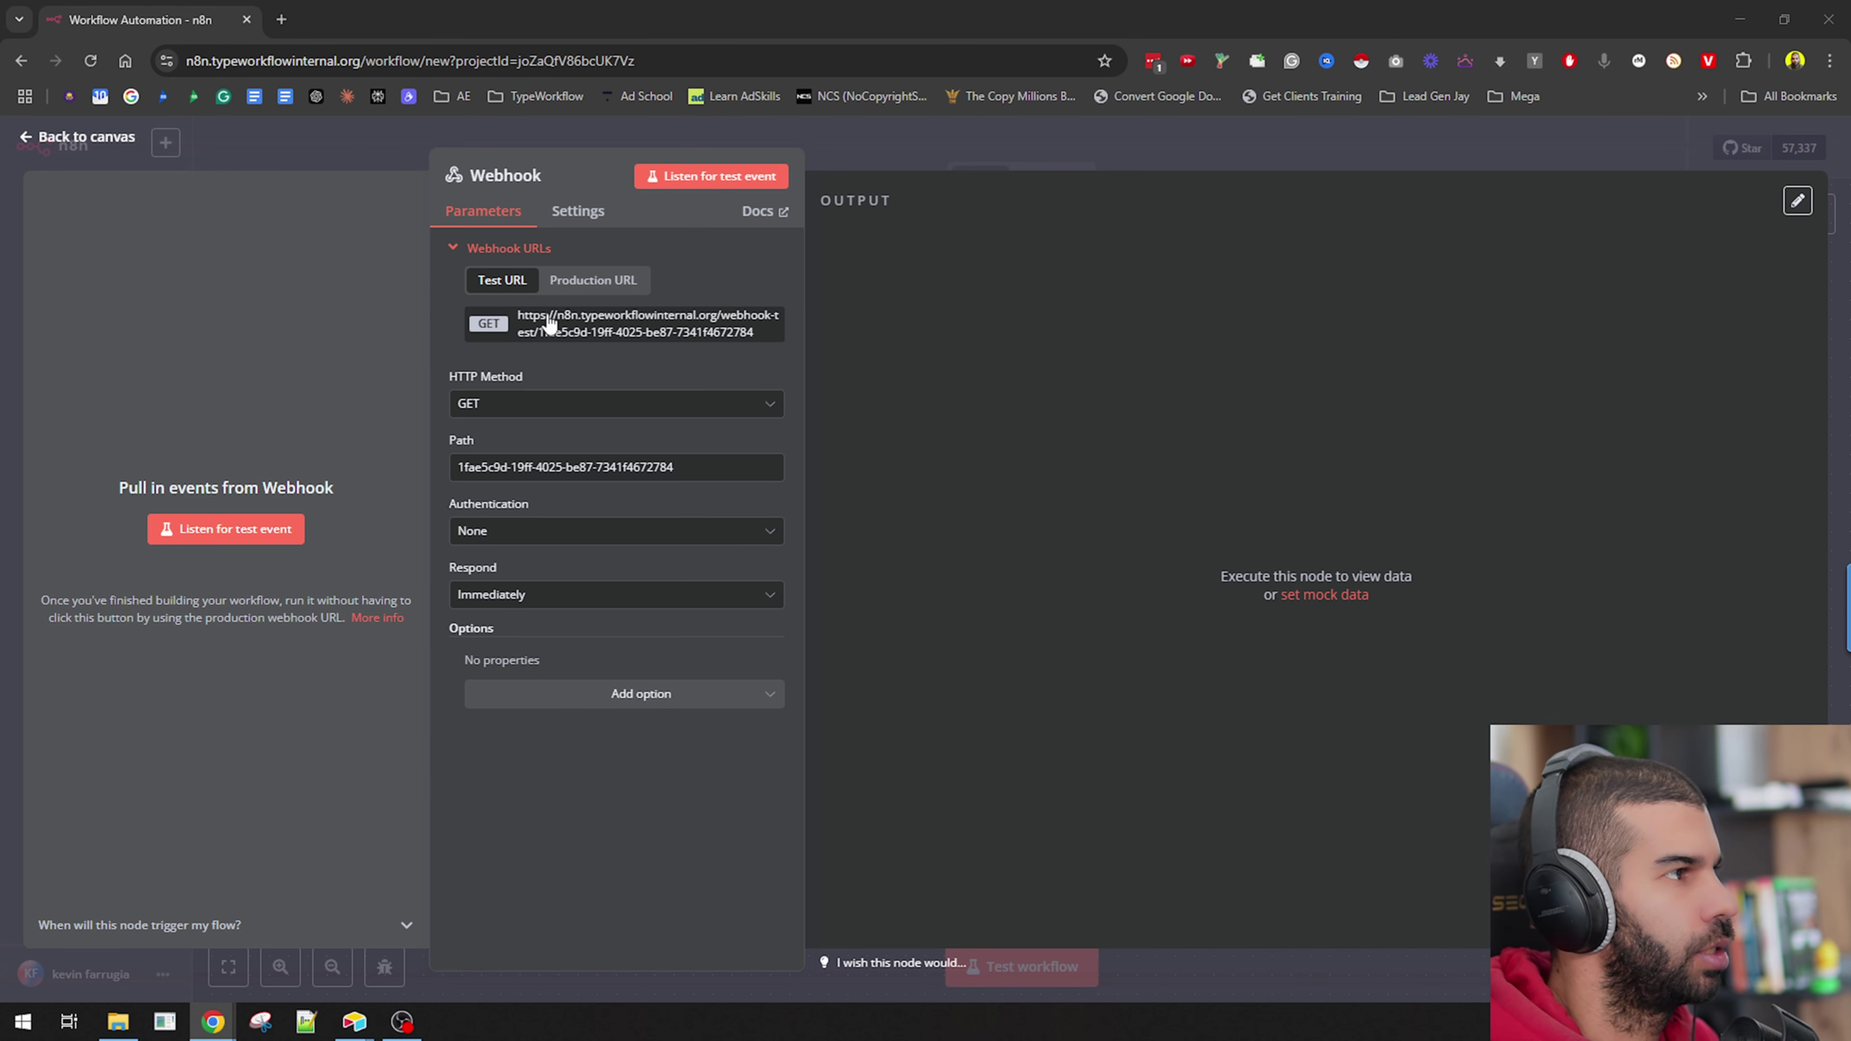
pyautogui.click(561, 328)
pyautogui.hotkey('alt', 'Tab')
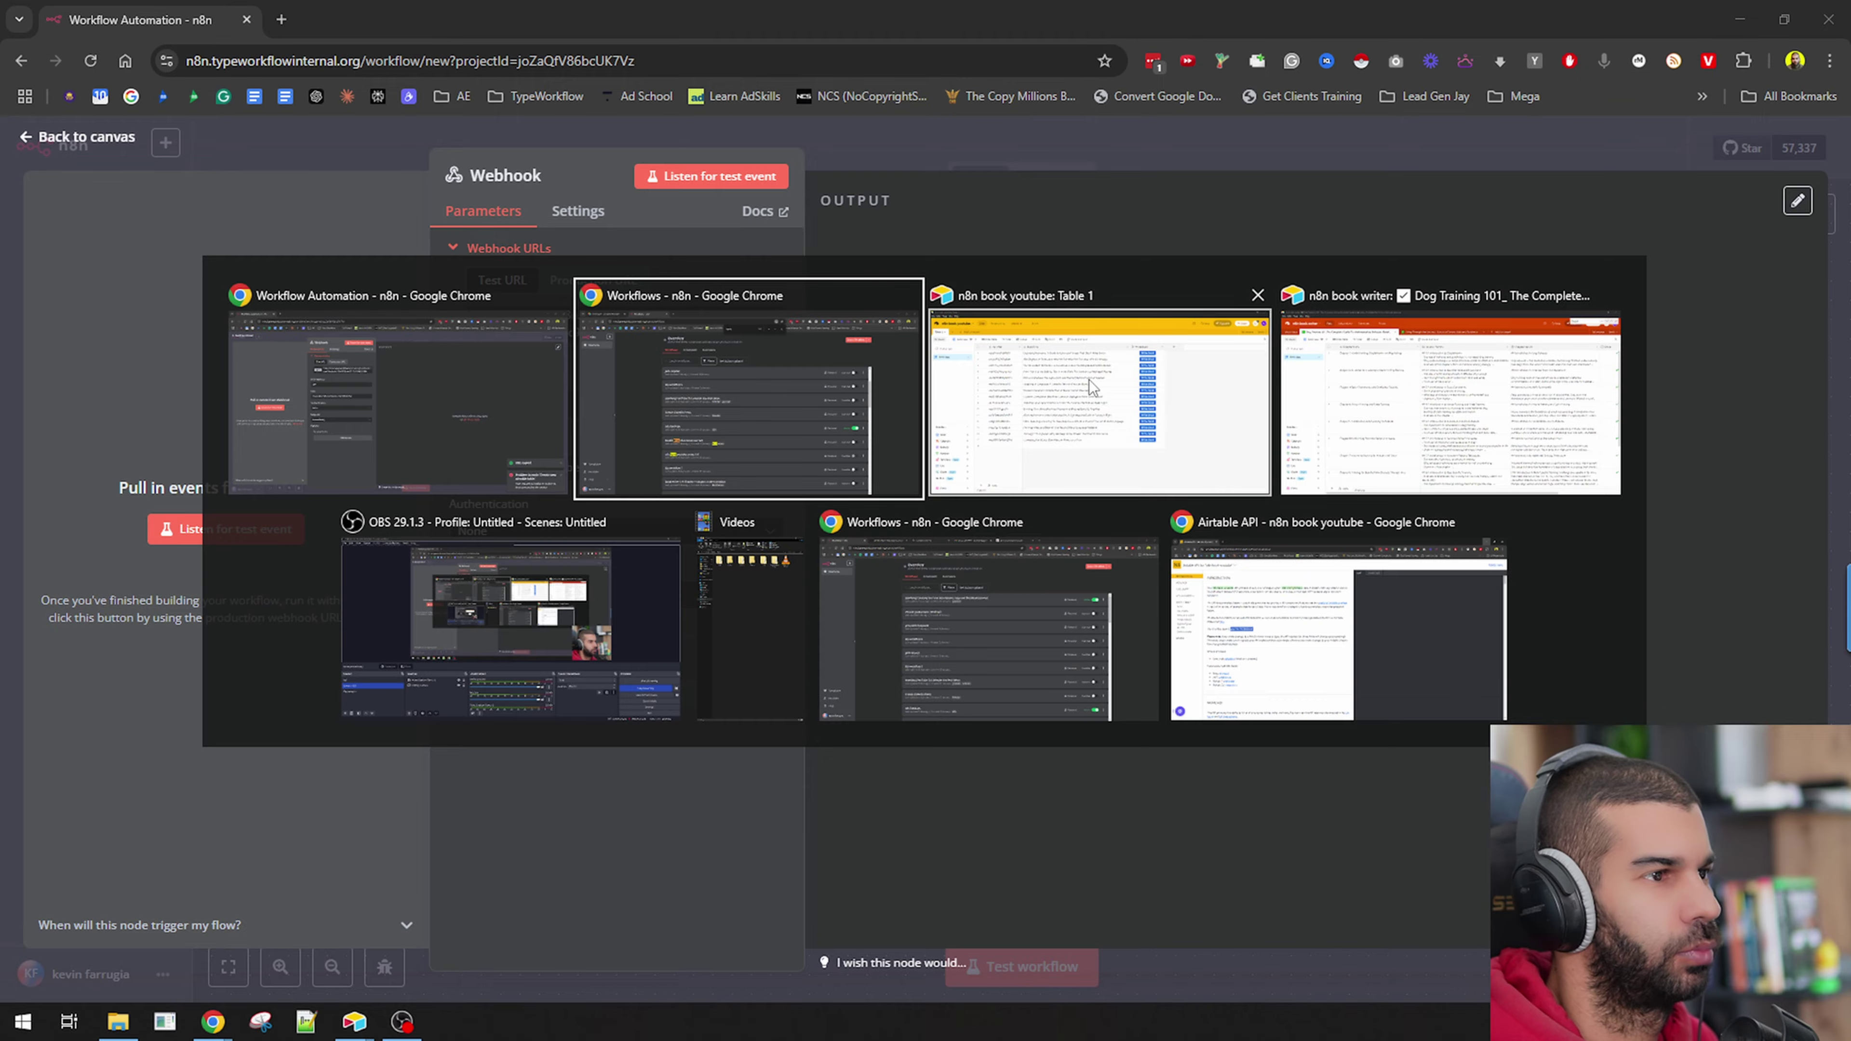
# Point the Write Book button at the webhook test URL with ?recId= plus recordId, and save.
pyautogui.click(1088, 379)
pyautogui.doubleClick(1169, 198)
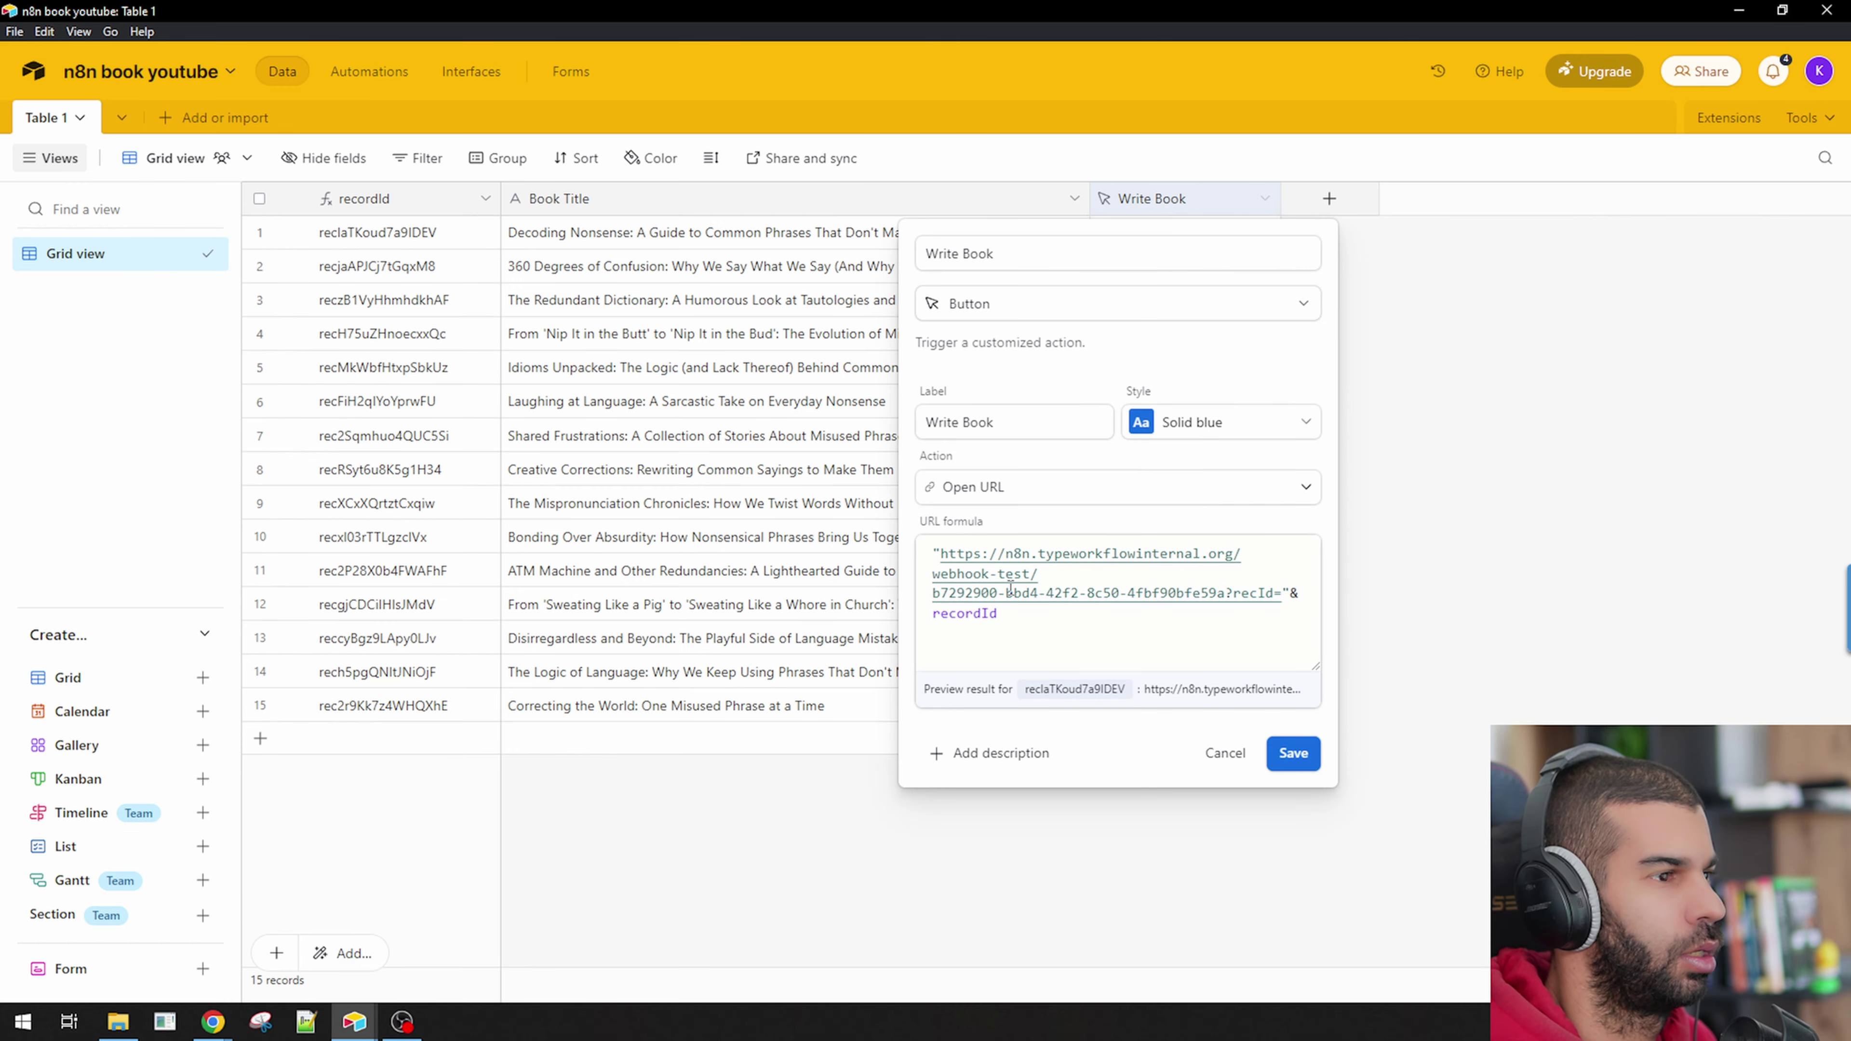
pyautogui.click(1224, 589)
pyautogui.hotkey('ctrl', 'a')
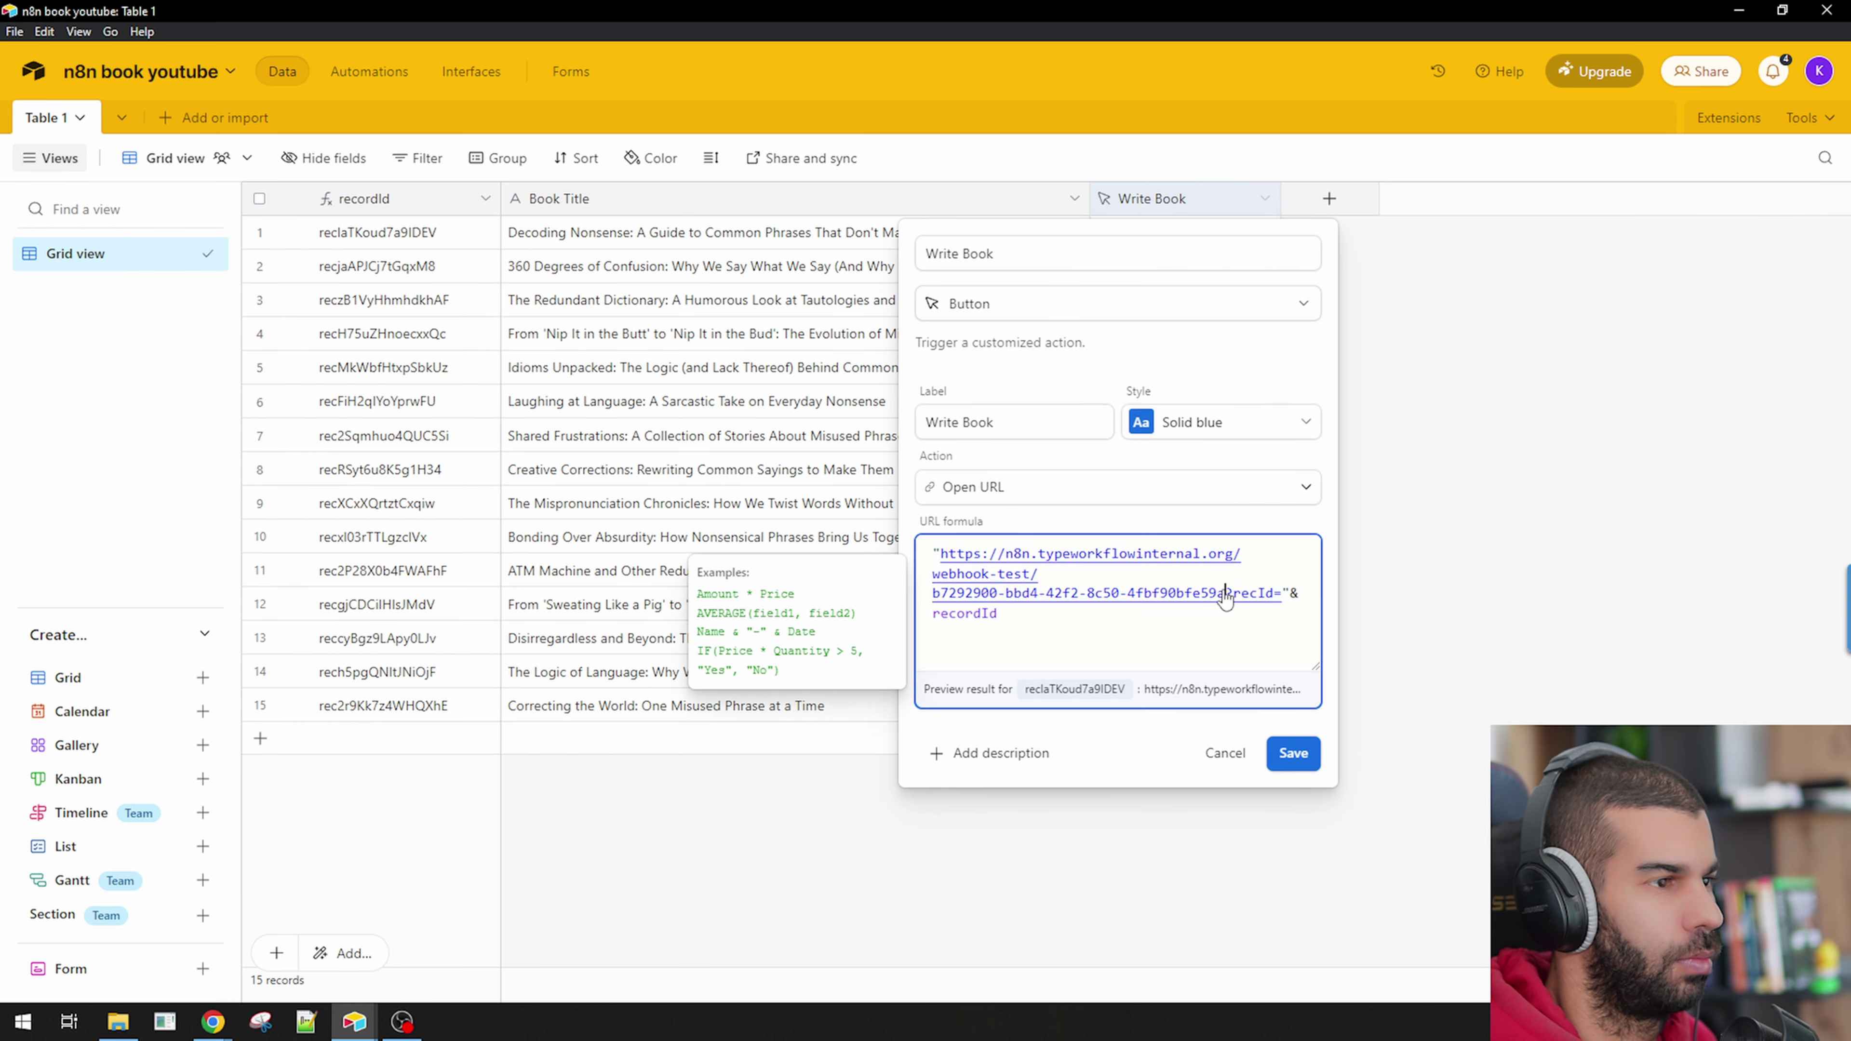
pyautogui.press('BackSpace')
pyautogui.write('""')
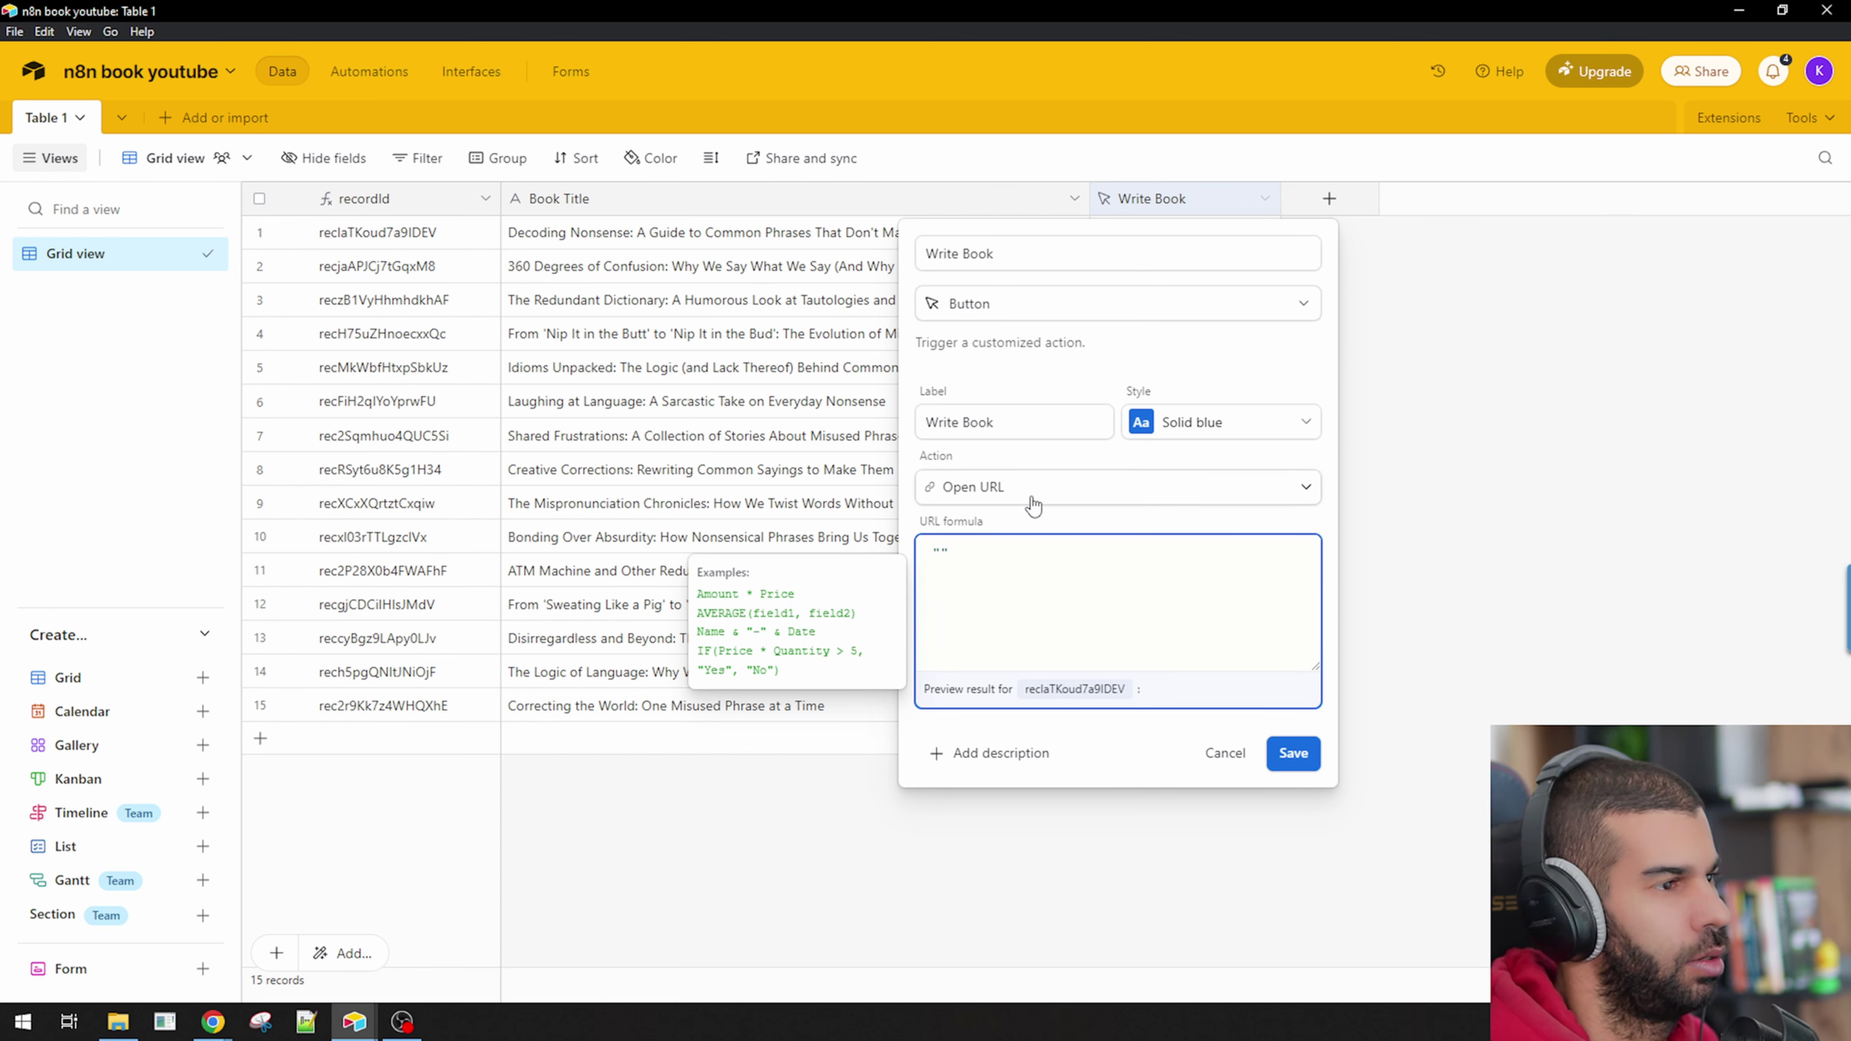
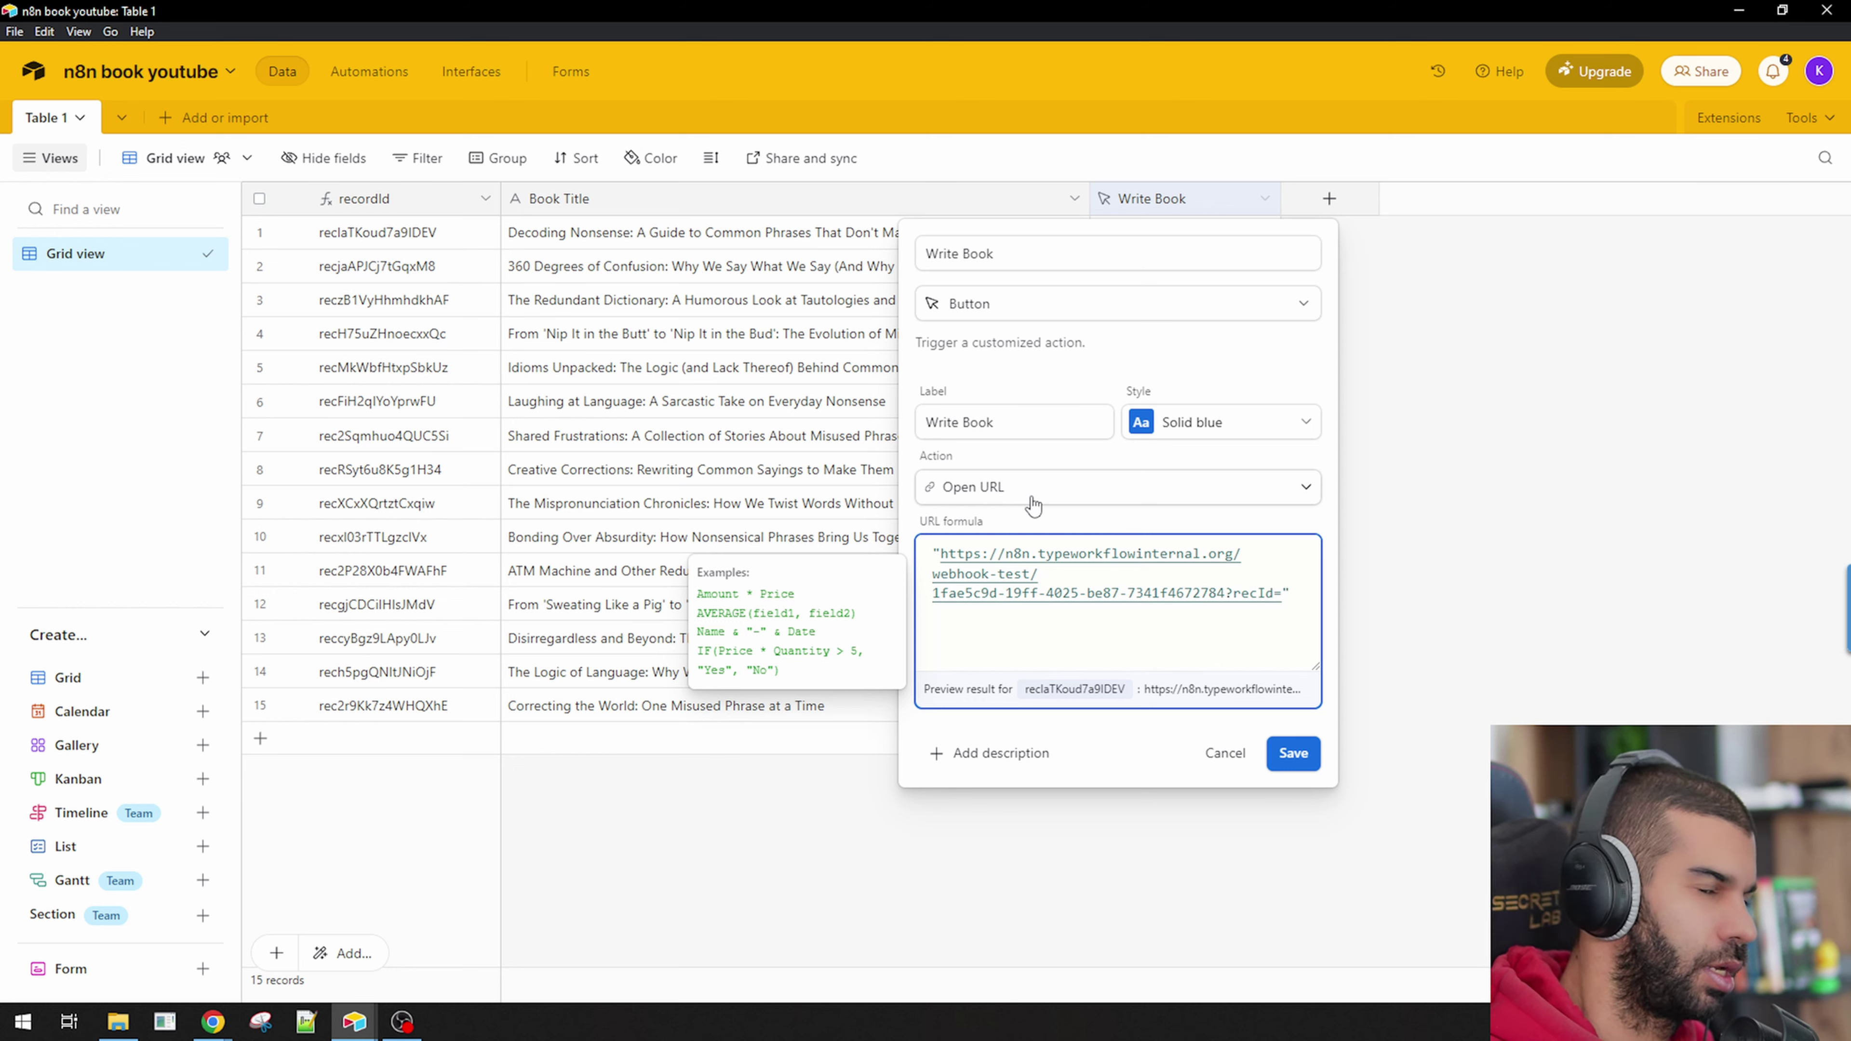
pyautogui.write('recordId')
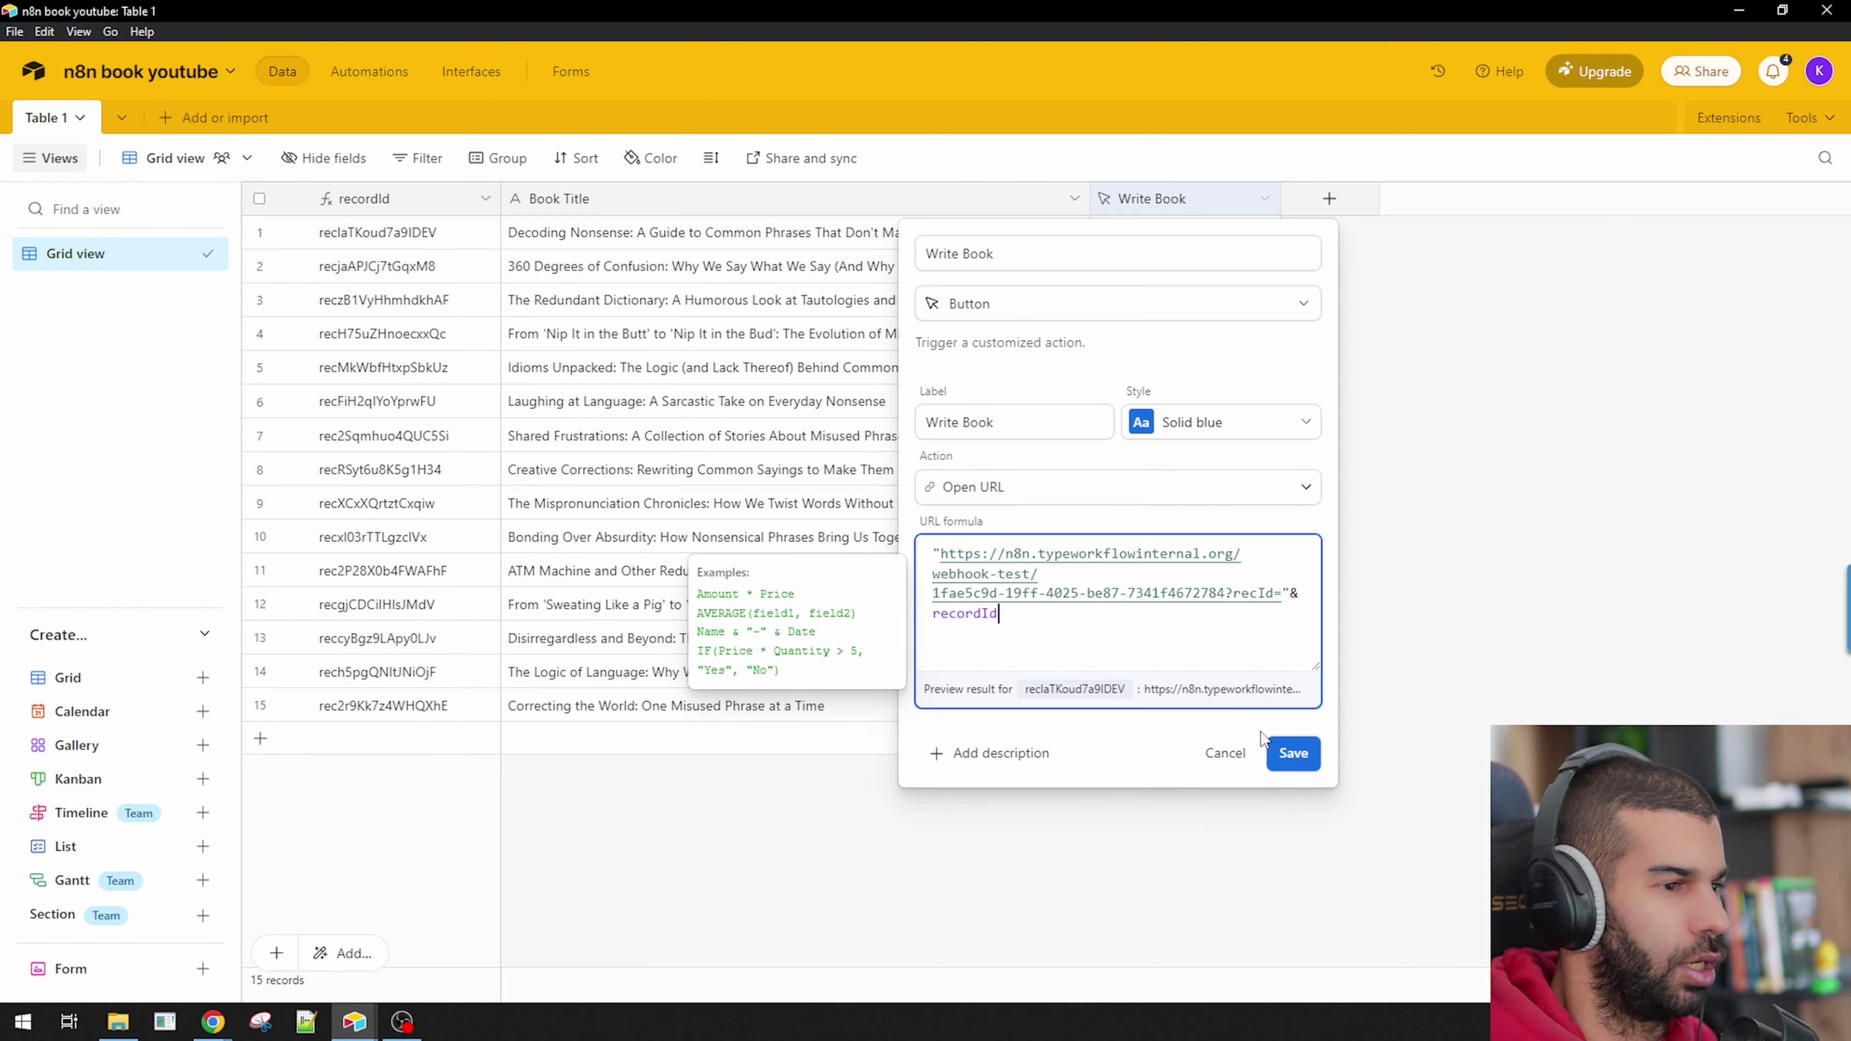
pyautogui.click(1294, 753)
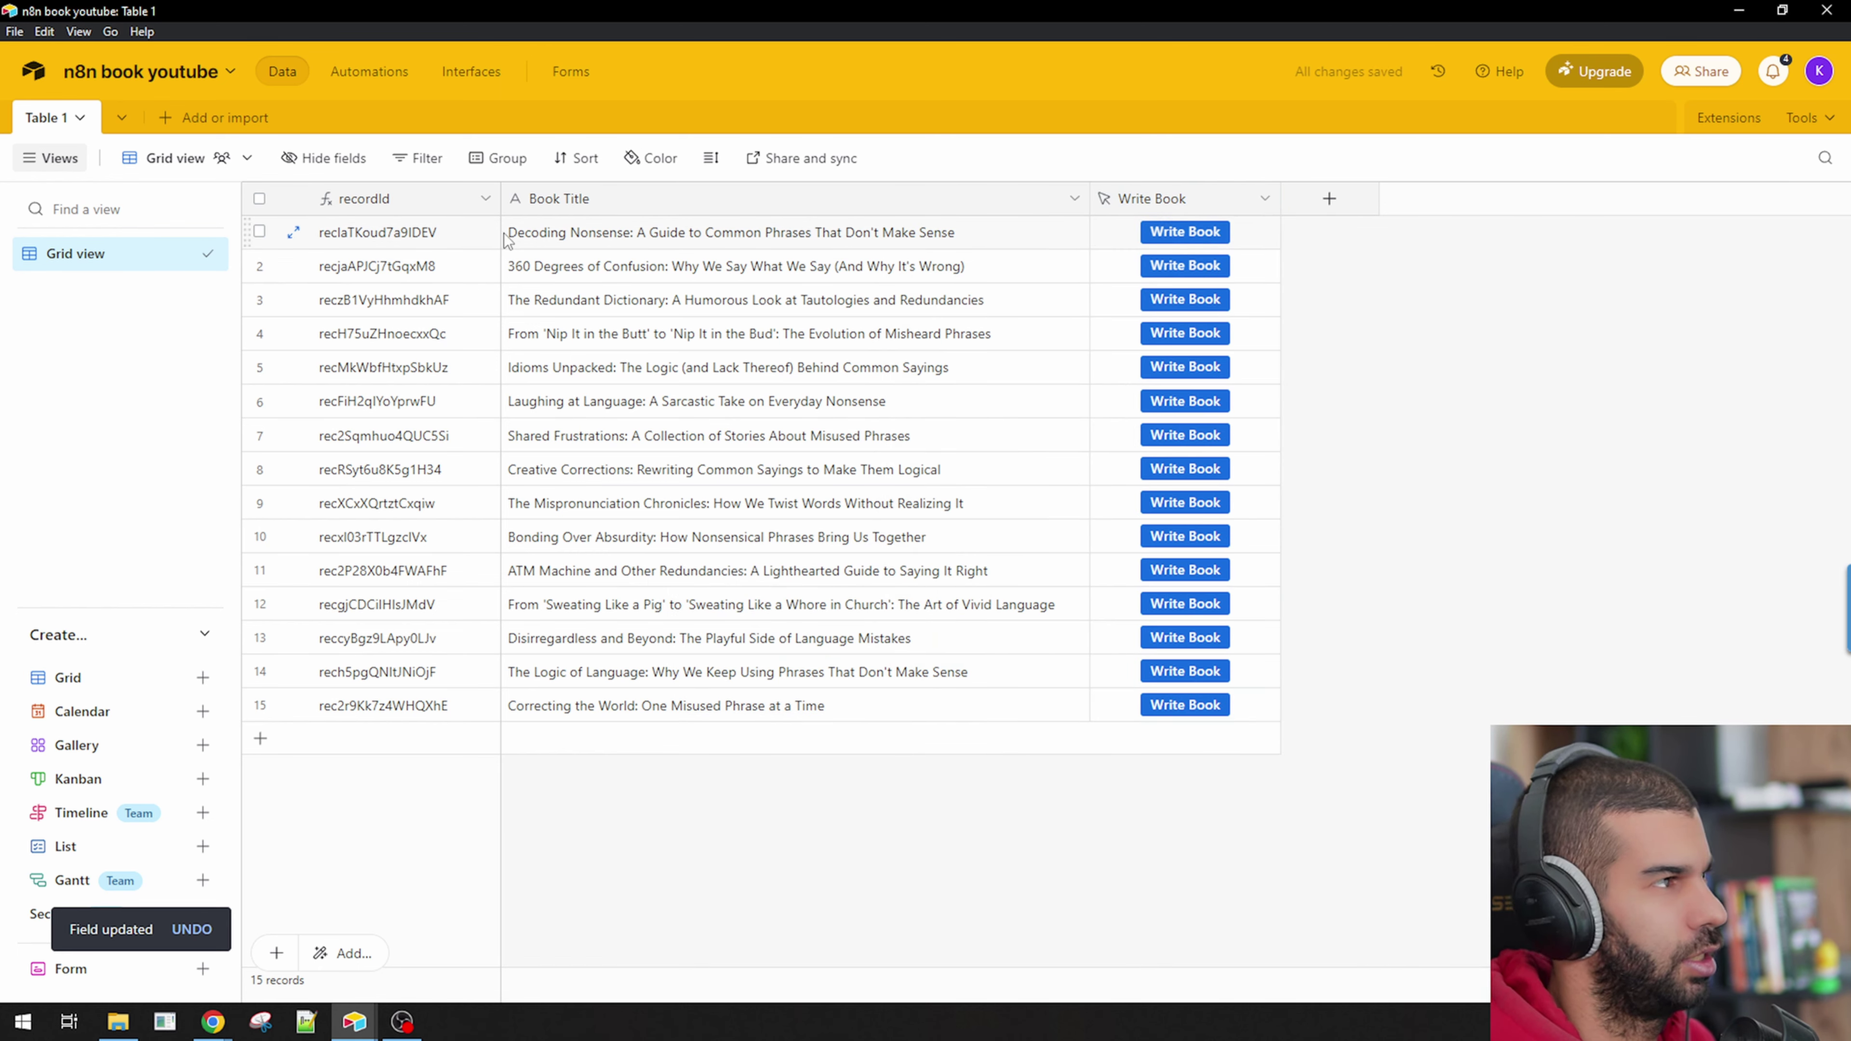
pyautogui.click(389, 234)
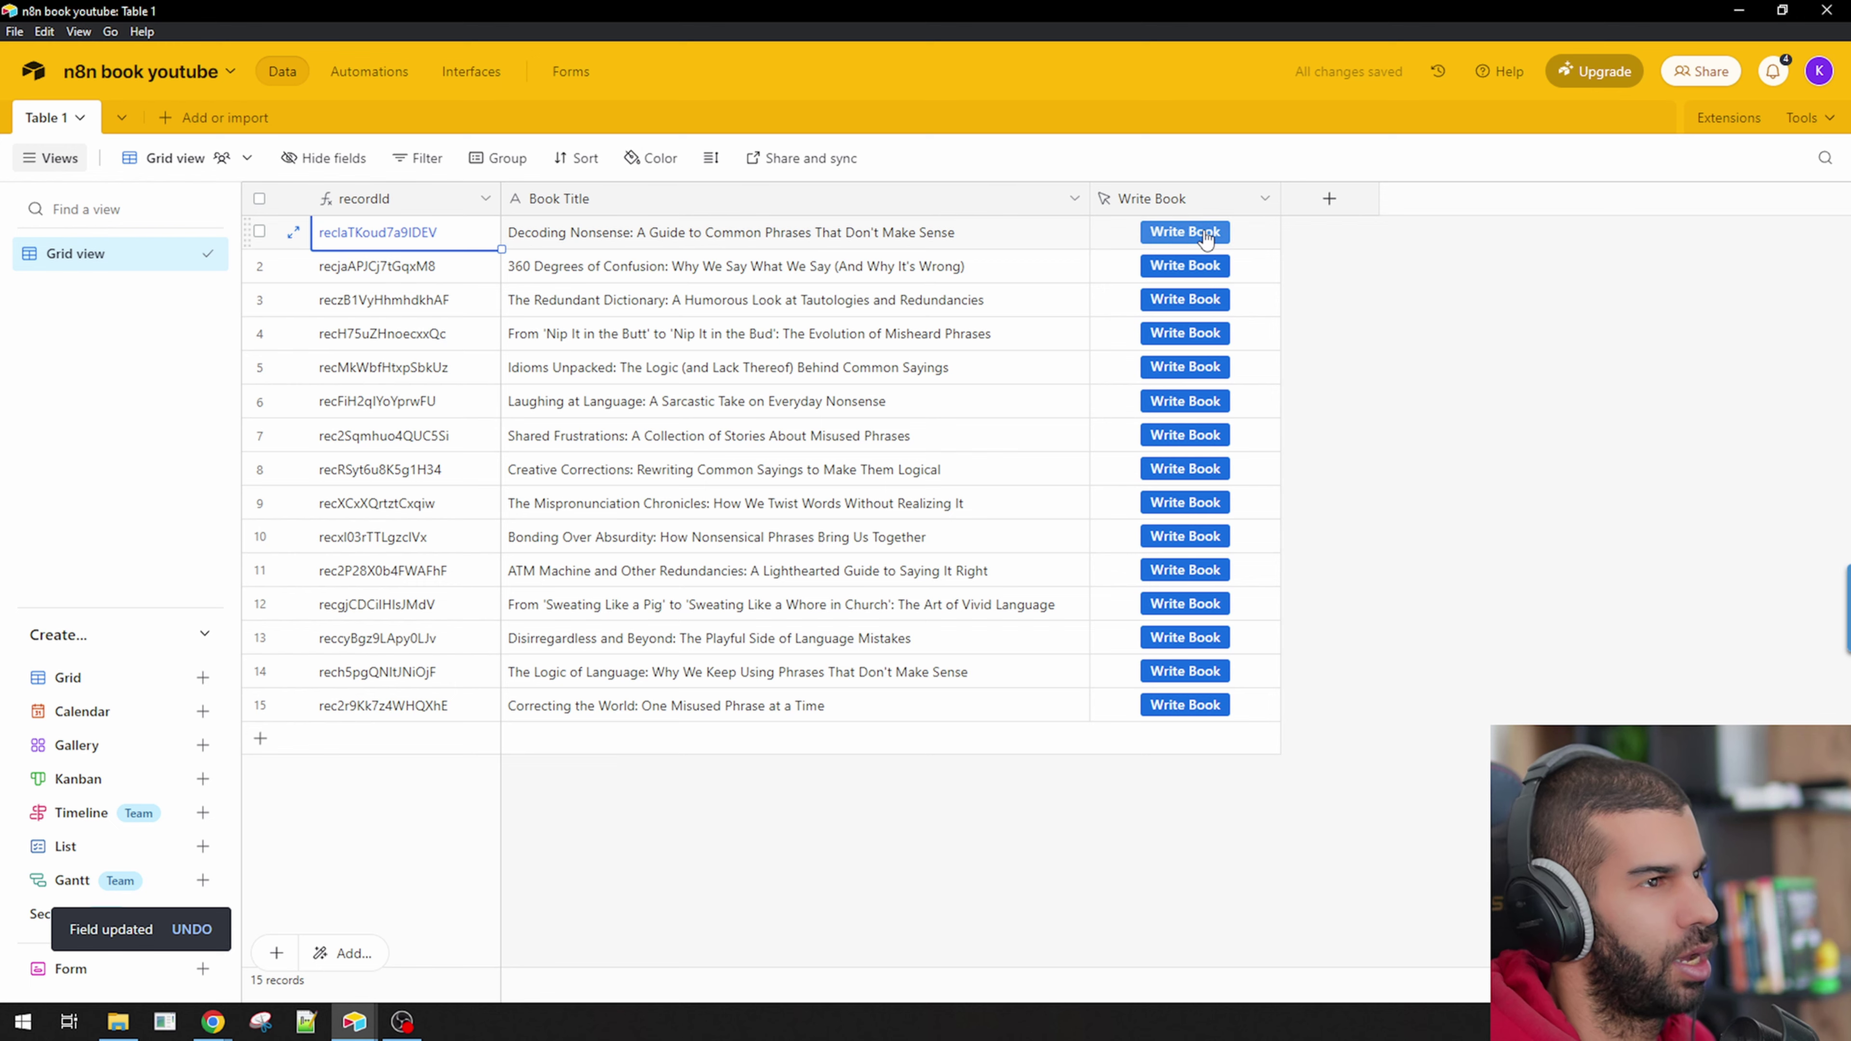
# Listen for a test event and fire the first book's Write Book link, getting 'Workflow was started'.
pyautogui.hotkey('alt', 'Tab')
pyautogui.click(830, 379)
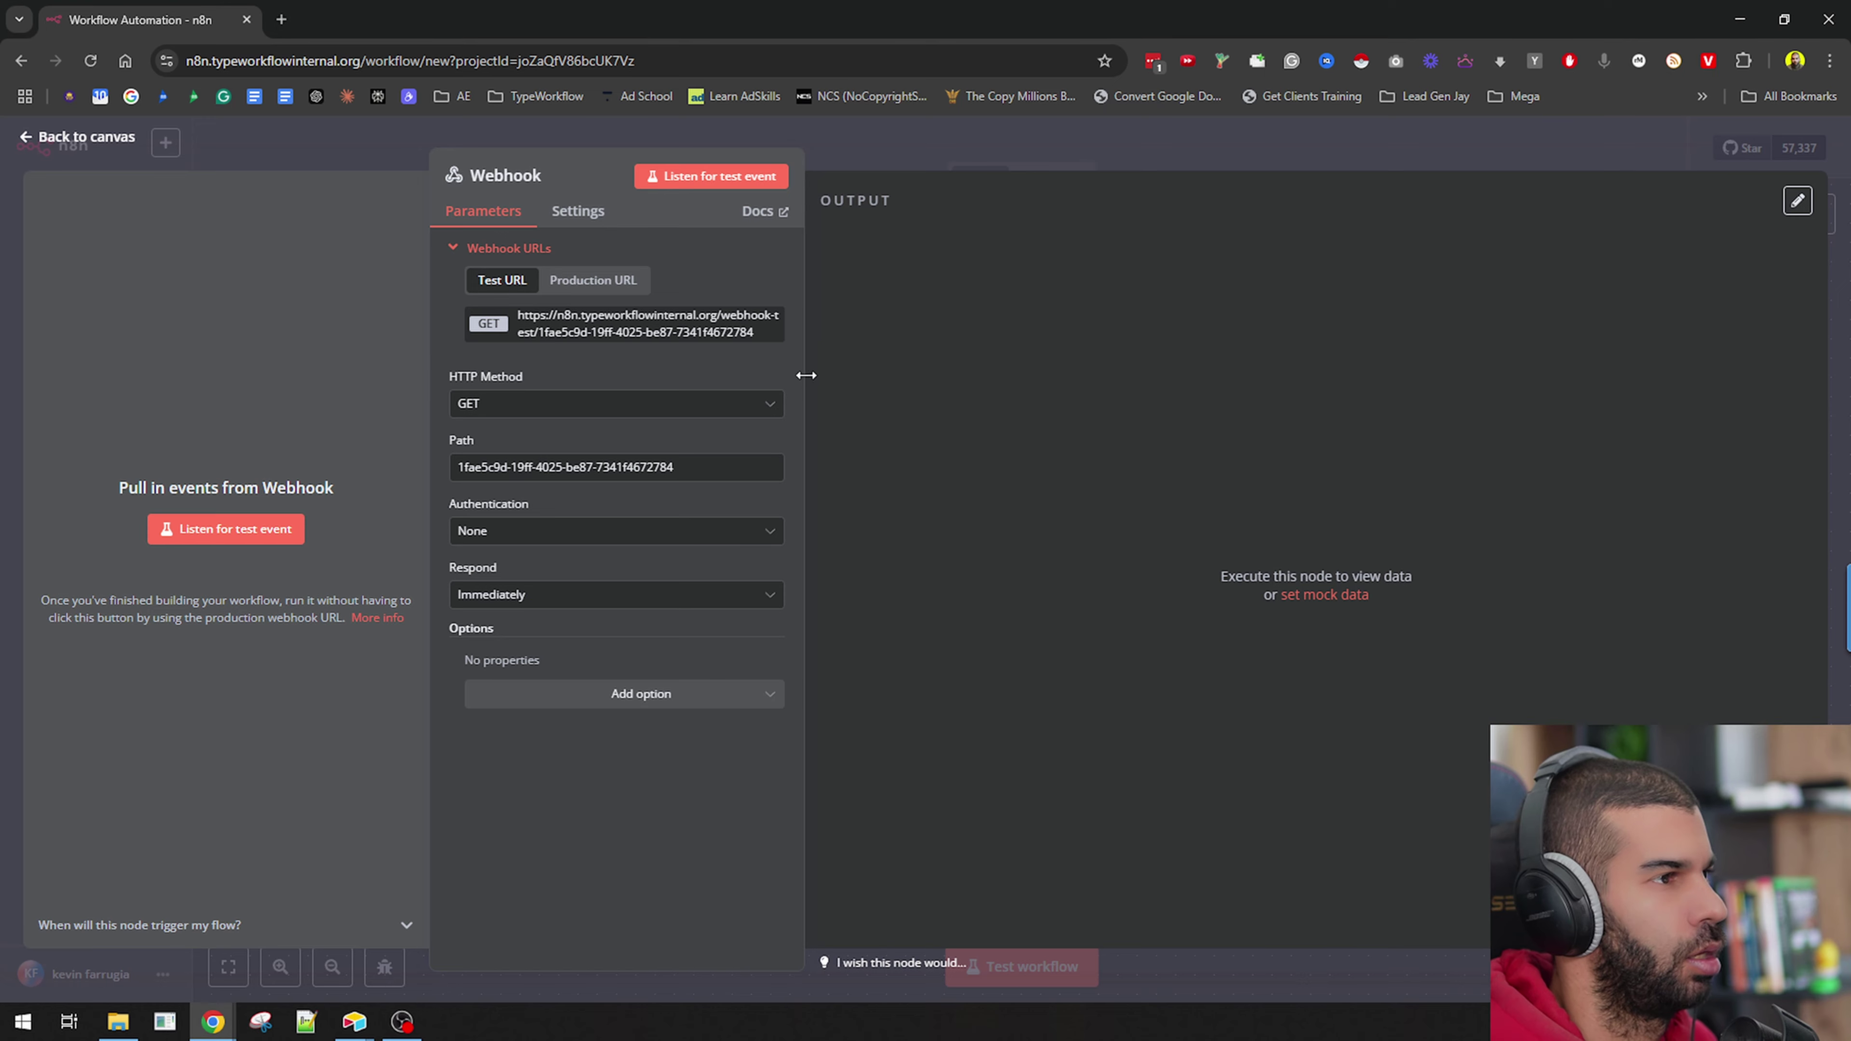
pyautogui.click(722, 177)
pyautogui.hotkey('alt', 'Tab')
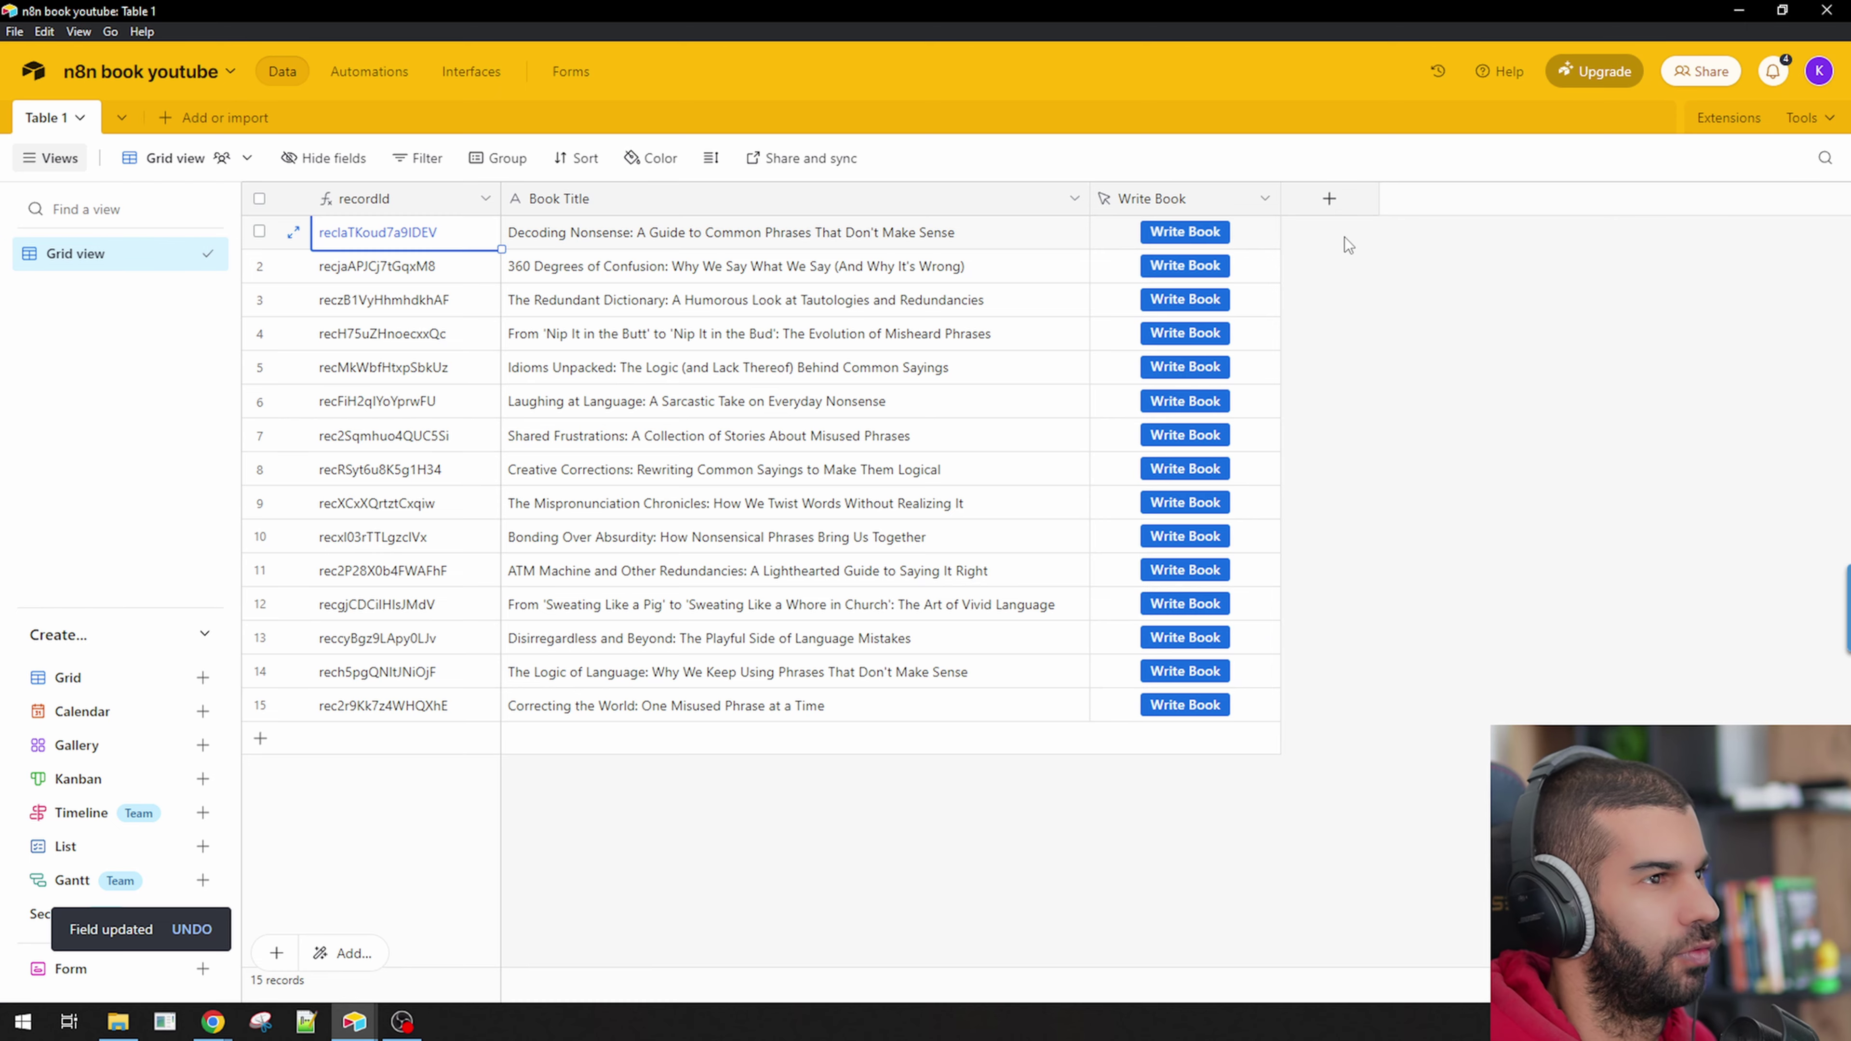
pyautogui.click(1181, 233)
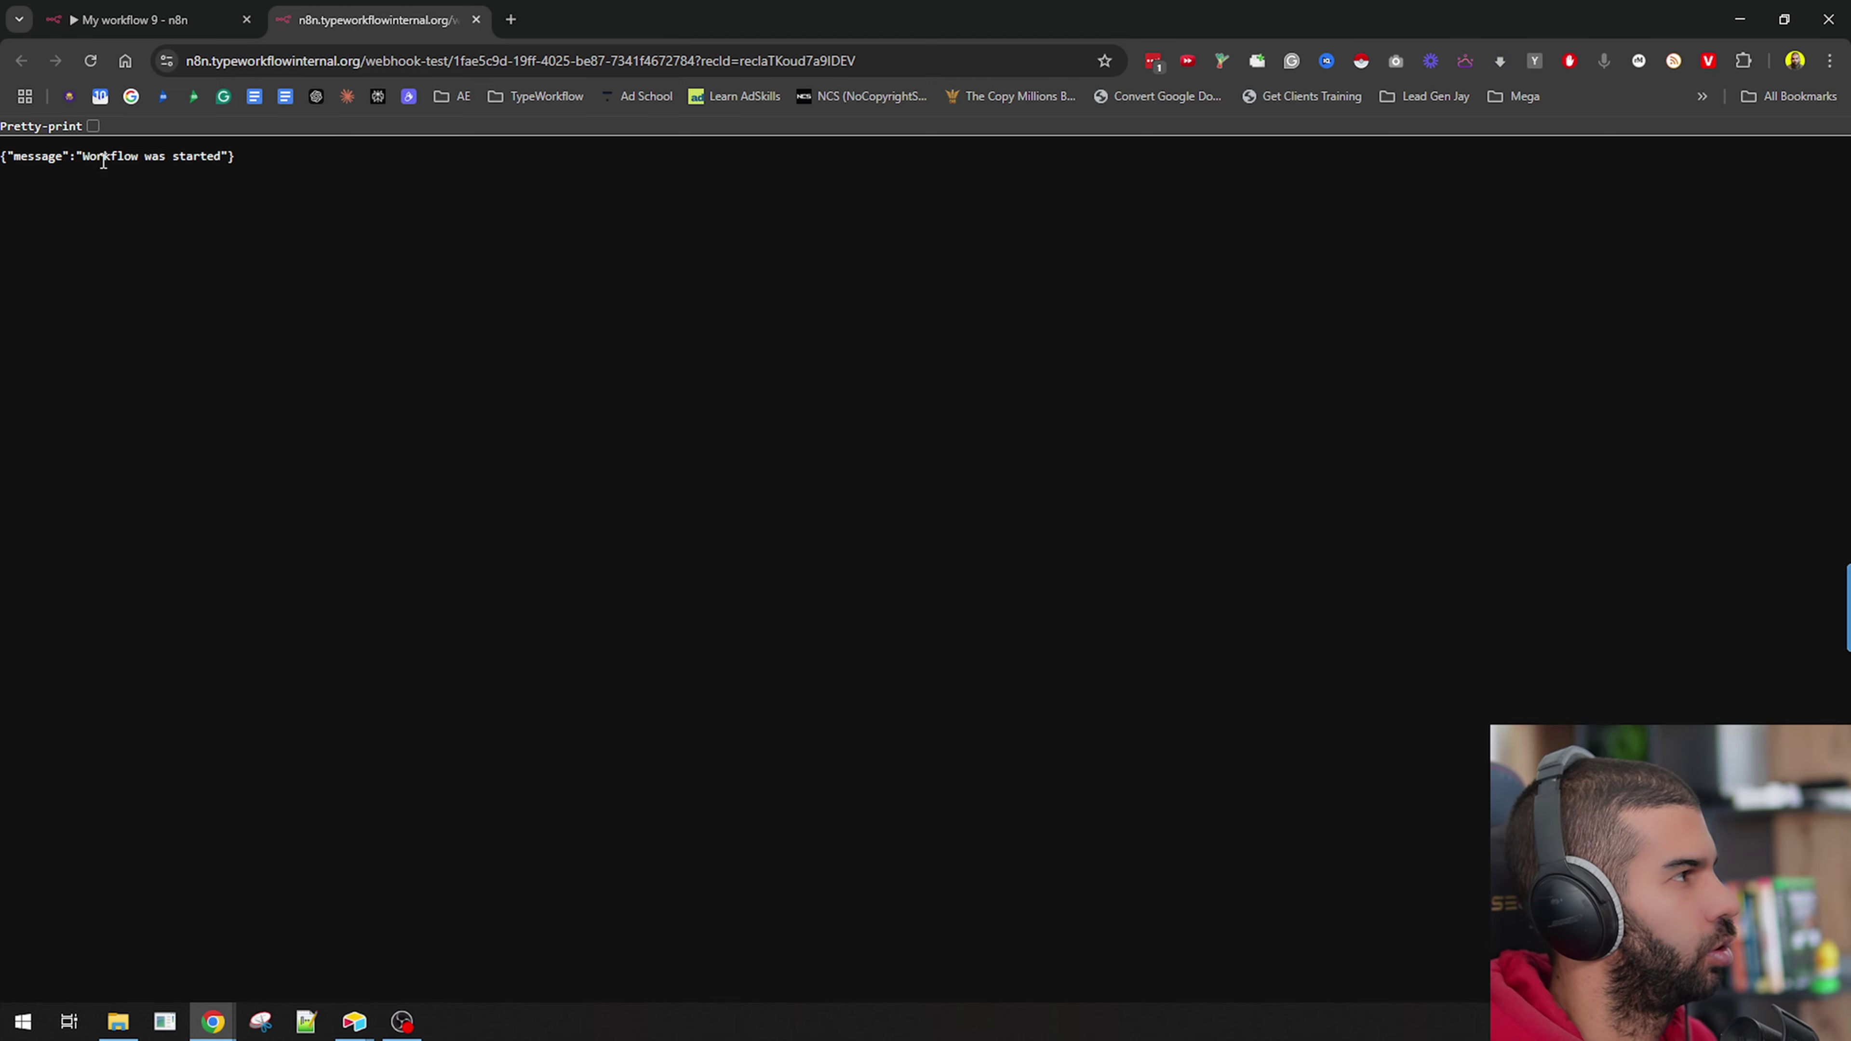
pyautogui.moveTo(103, 161); pyautogui.dragTo(56, 159)
pyautogui.scroll(4, 56, 159)
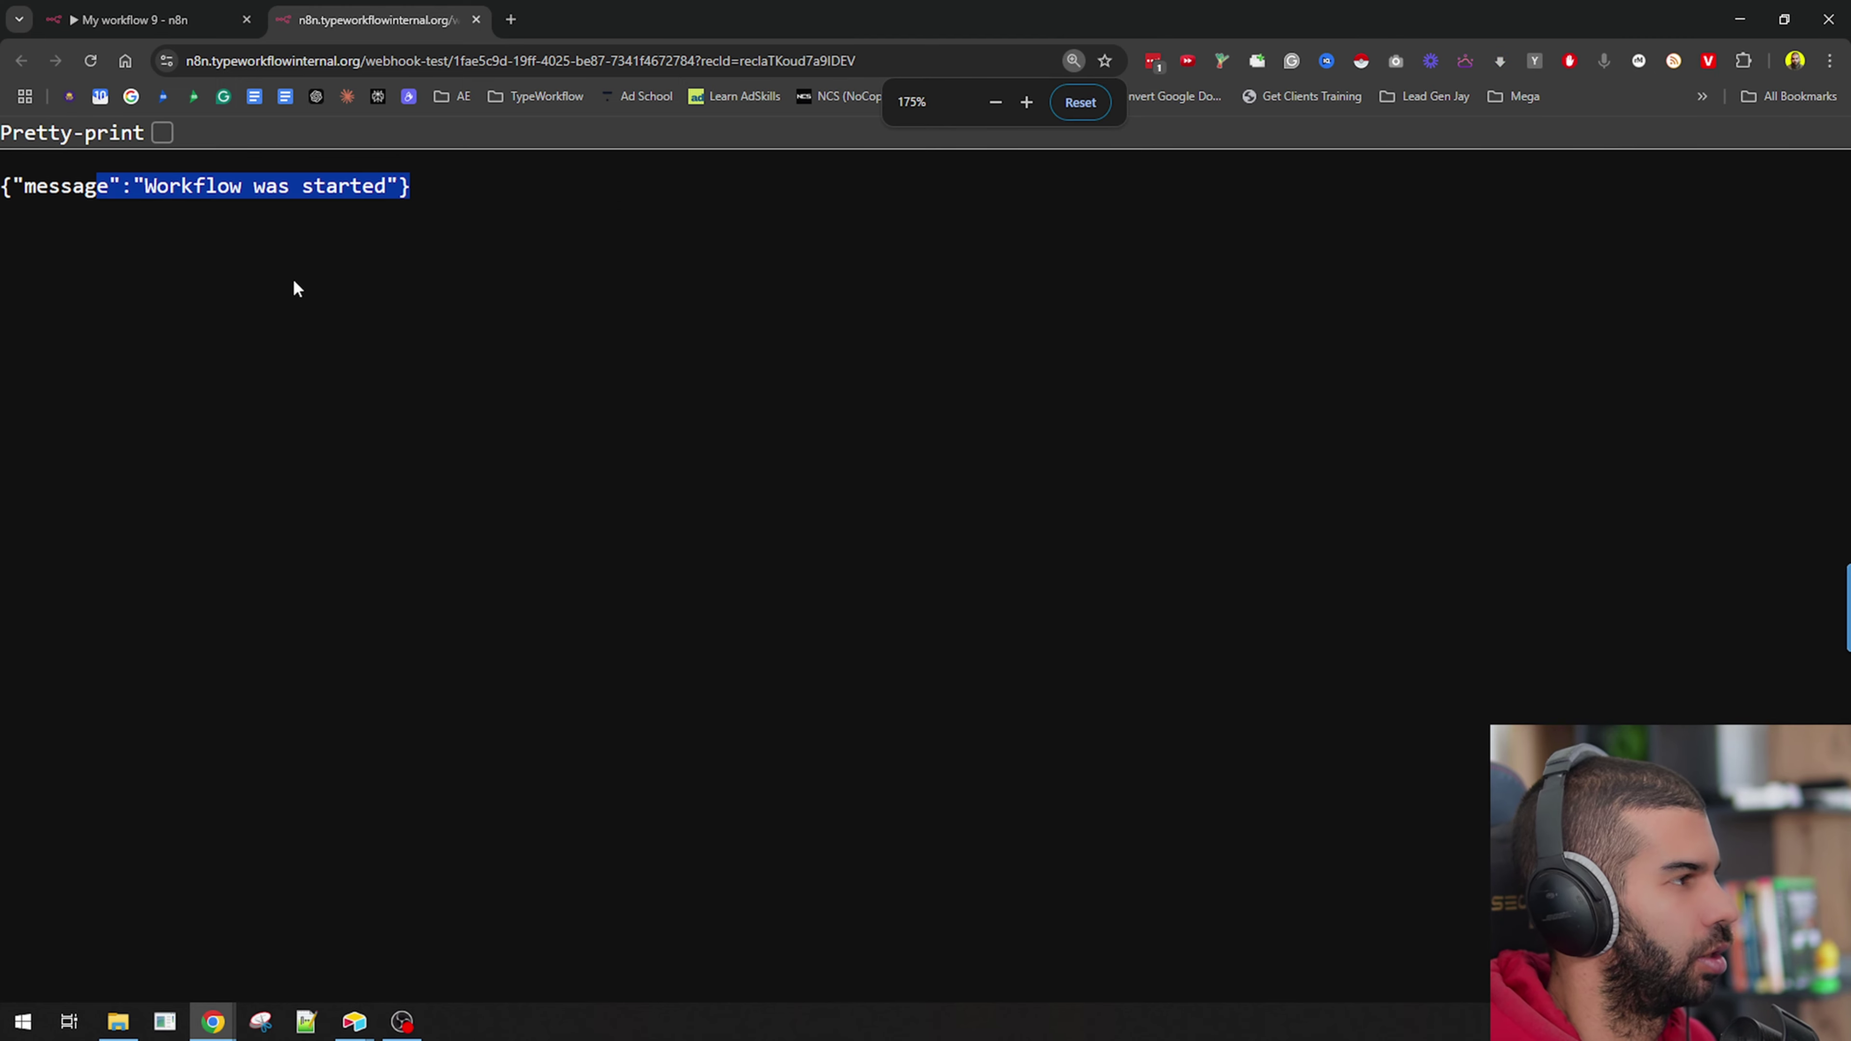
pyautogui.scroll(-4, 296, 288)
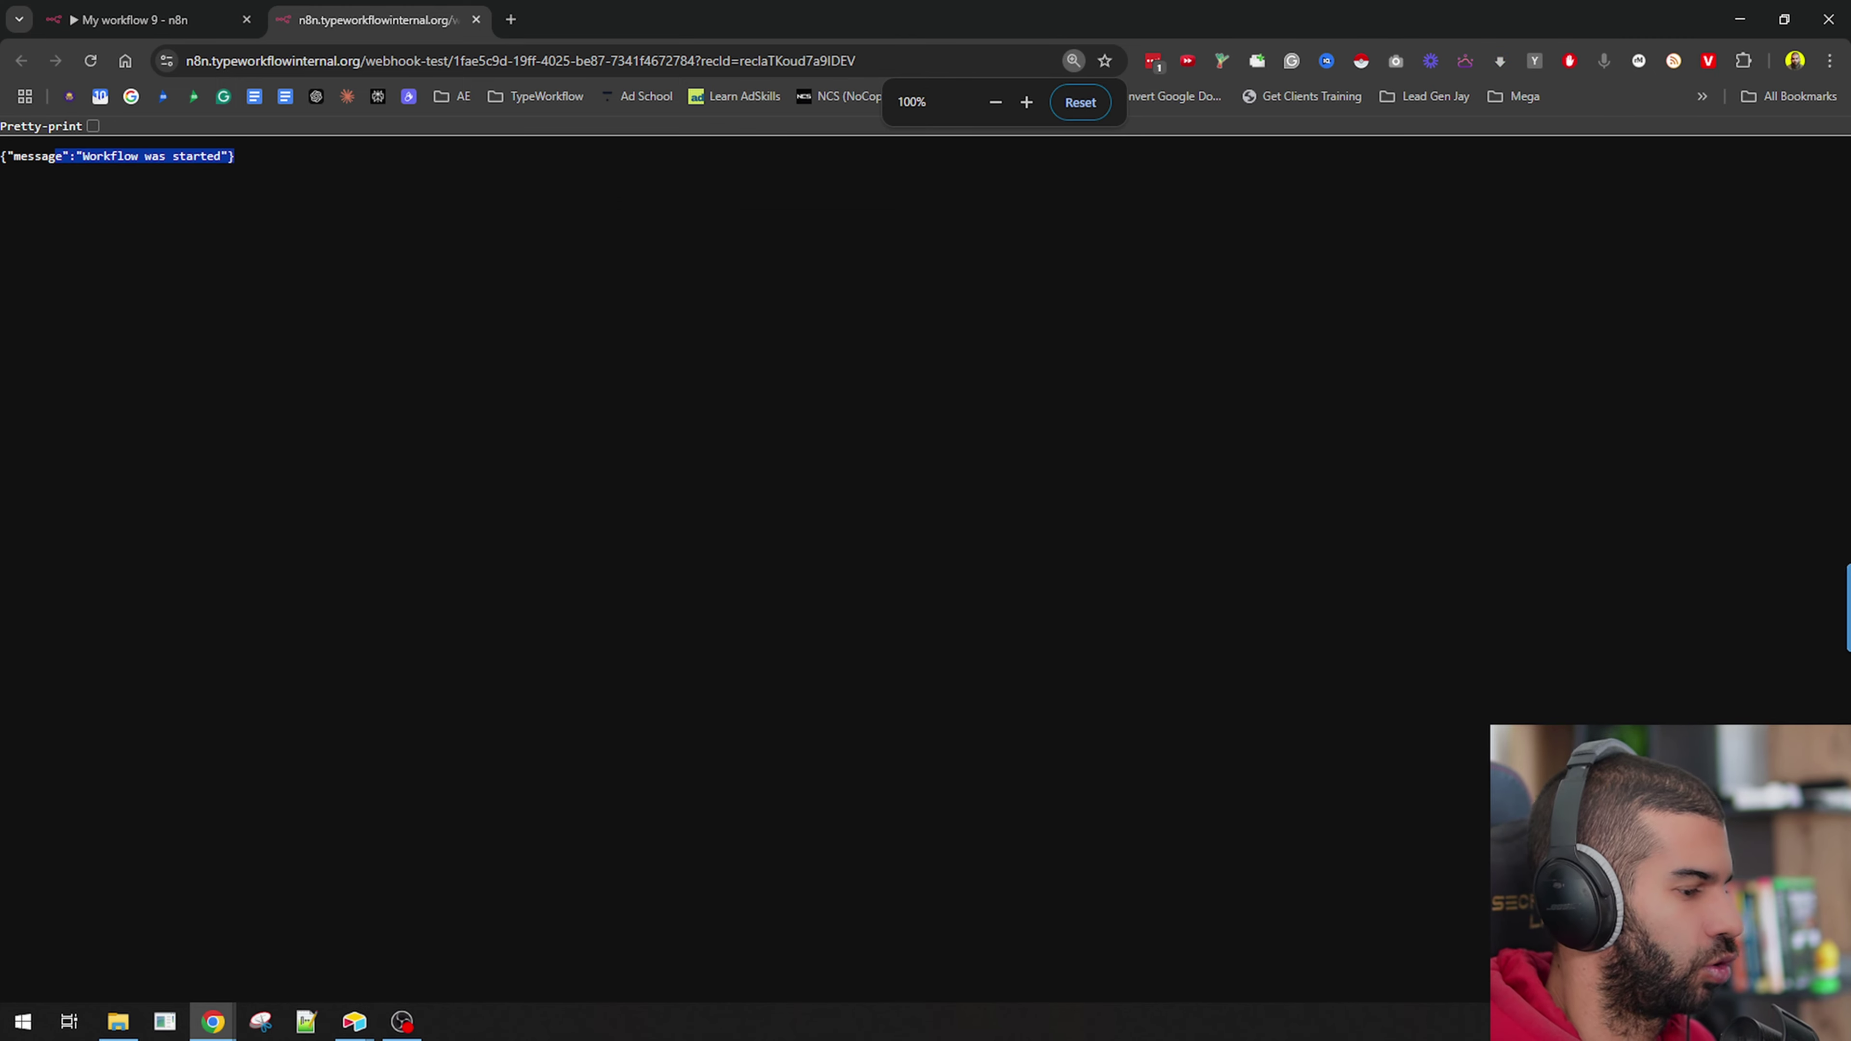
# Back in My workflow 9, move the Webhook node left and open the node list after it.
pyautogui.hotkey('alt', 'Tab')
pyautogui.click(478, 633)
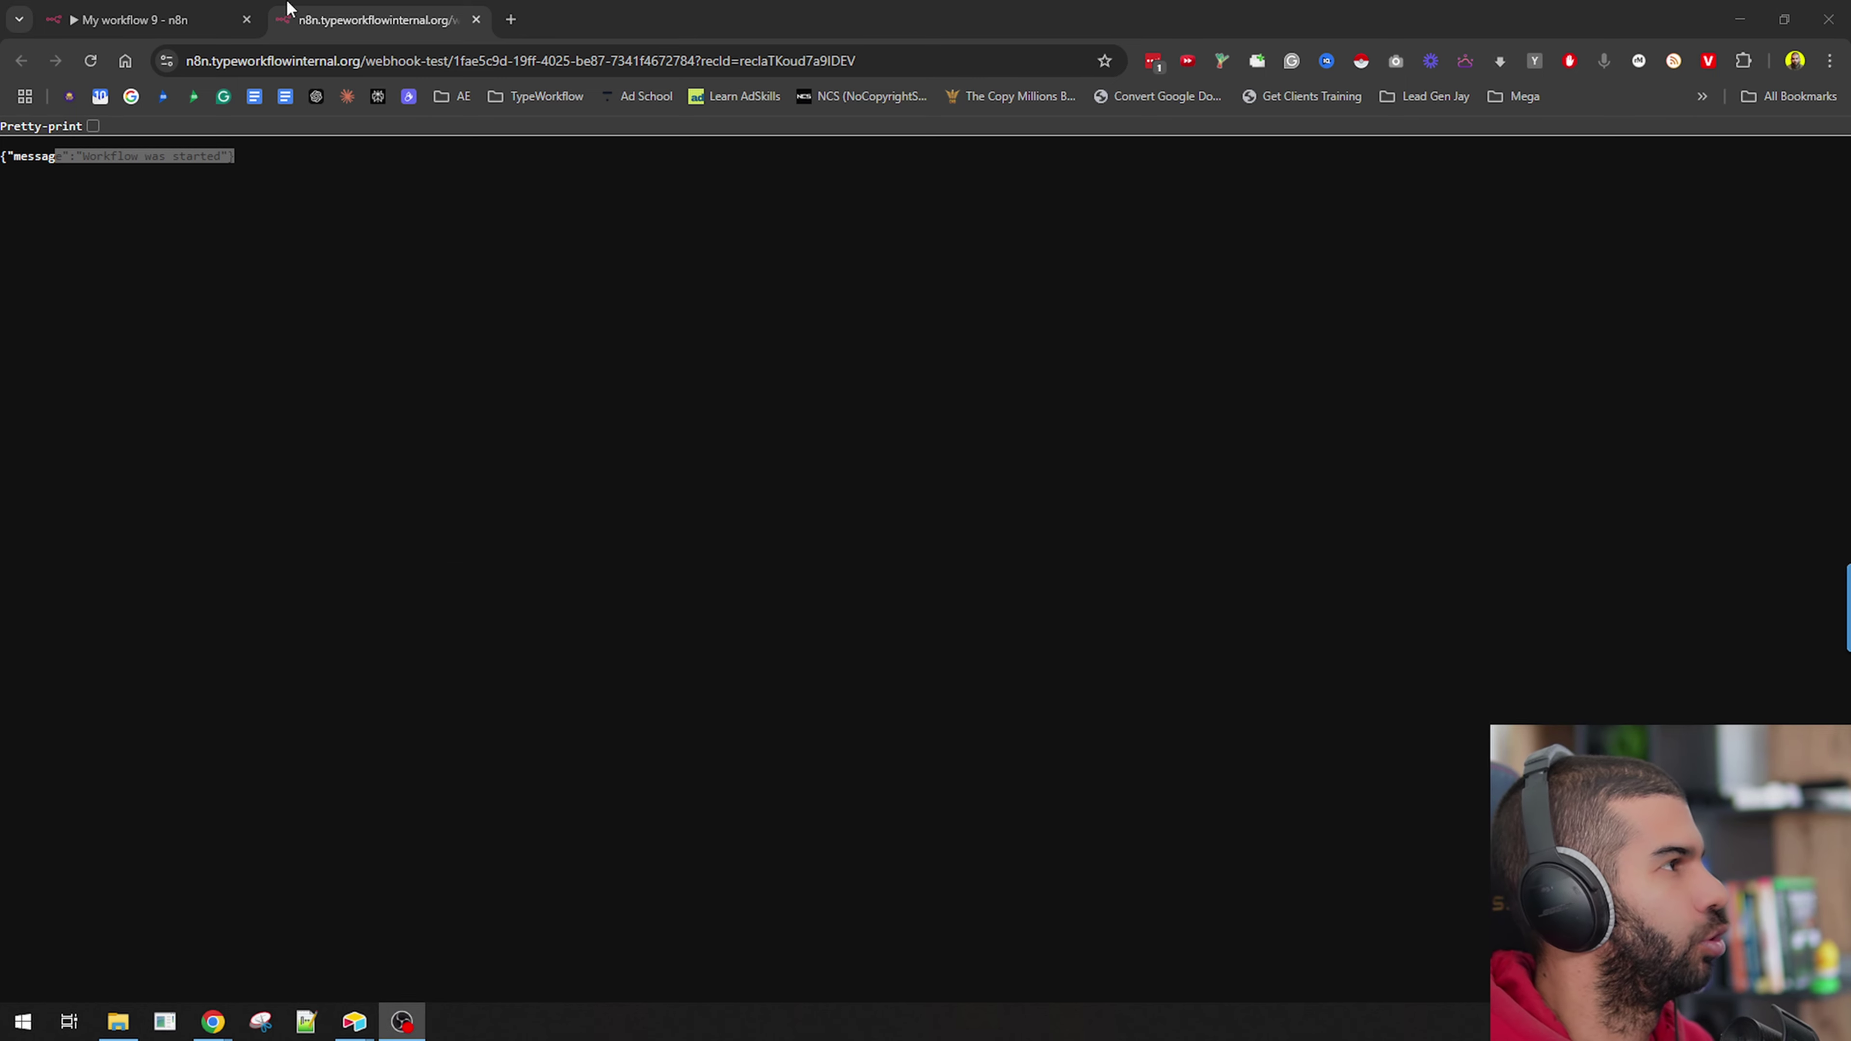
pyautogui.click(161, 20)
pyautogui.click(920, 119)
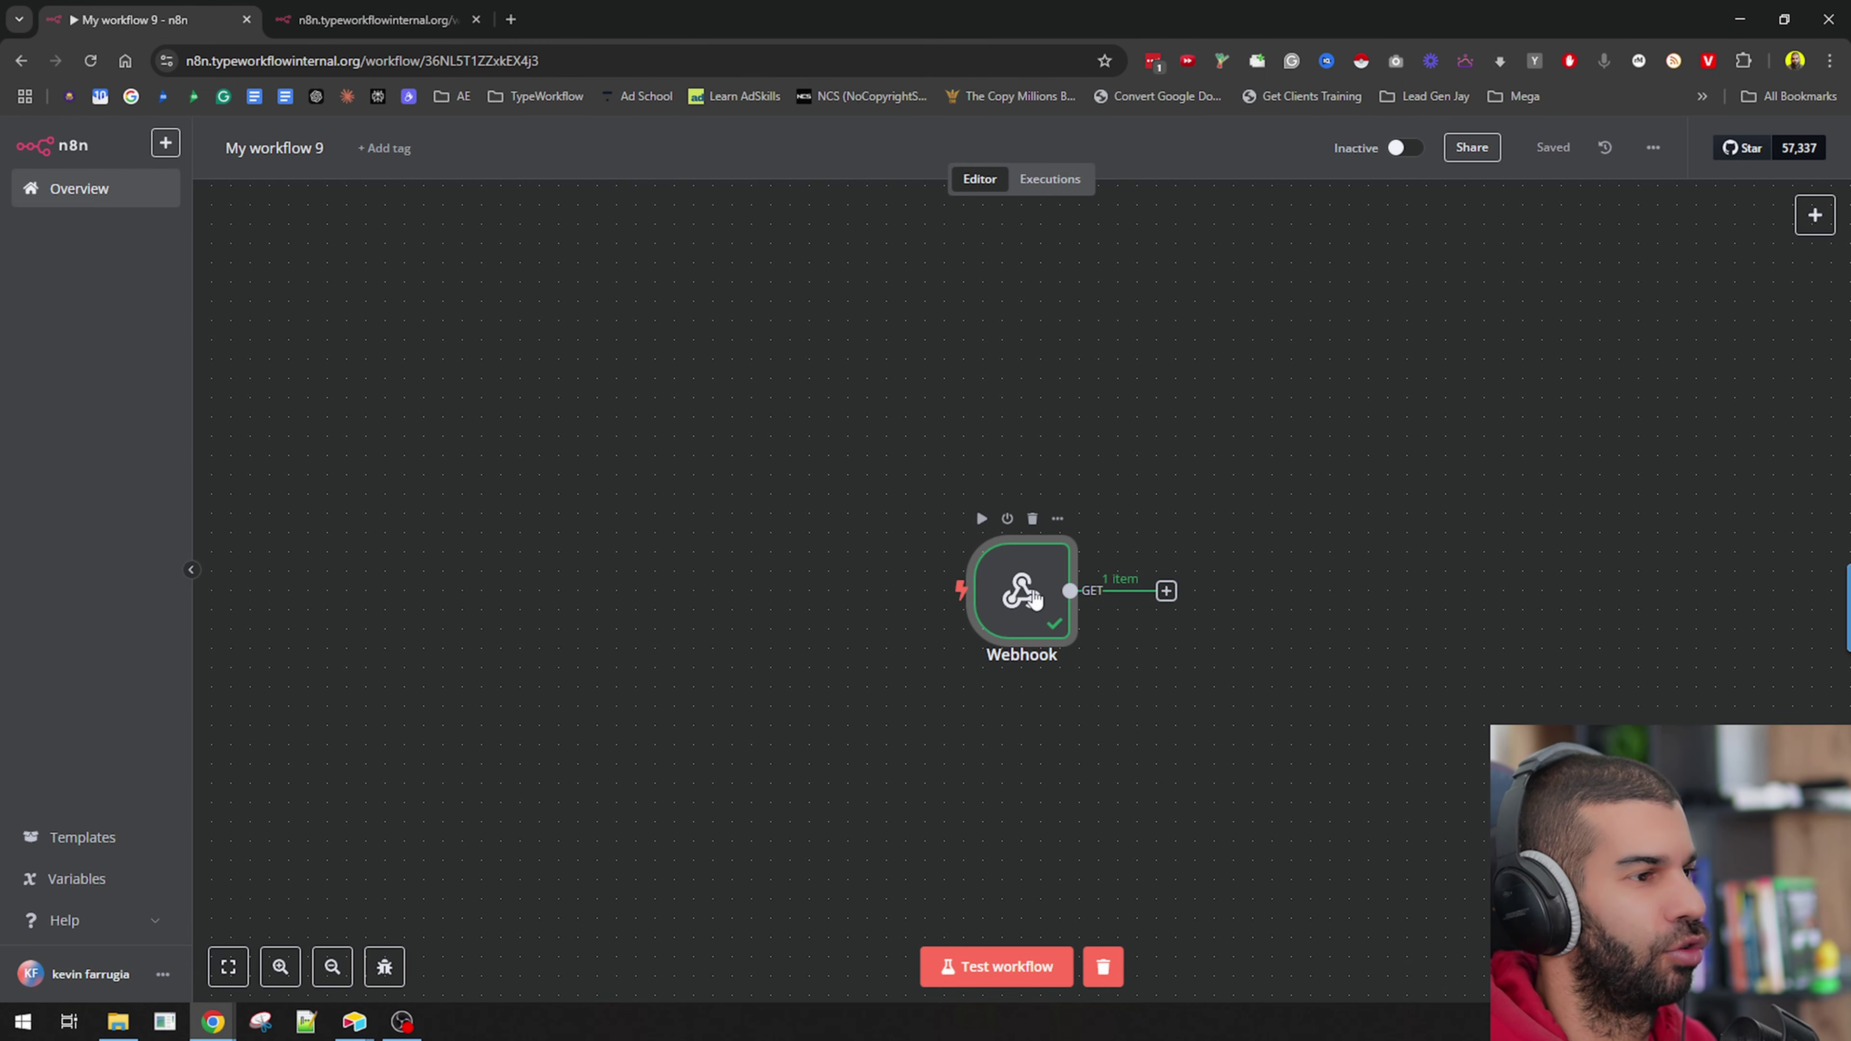
pyautogui.moveTo(1034, 597); pyautogui.dragTo(476, 539)
pyautogui.click(607, 532)
# Add an Airtable Get a record node on base n8n book youtube, Table 1.
pyautogui.write('air')
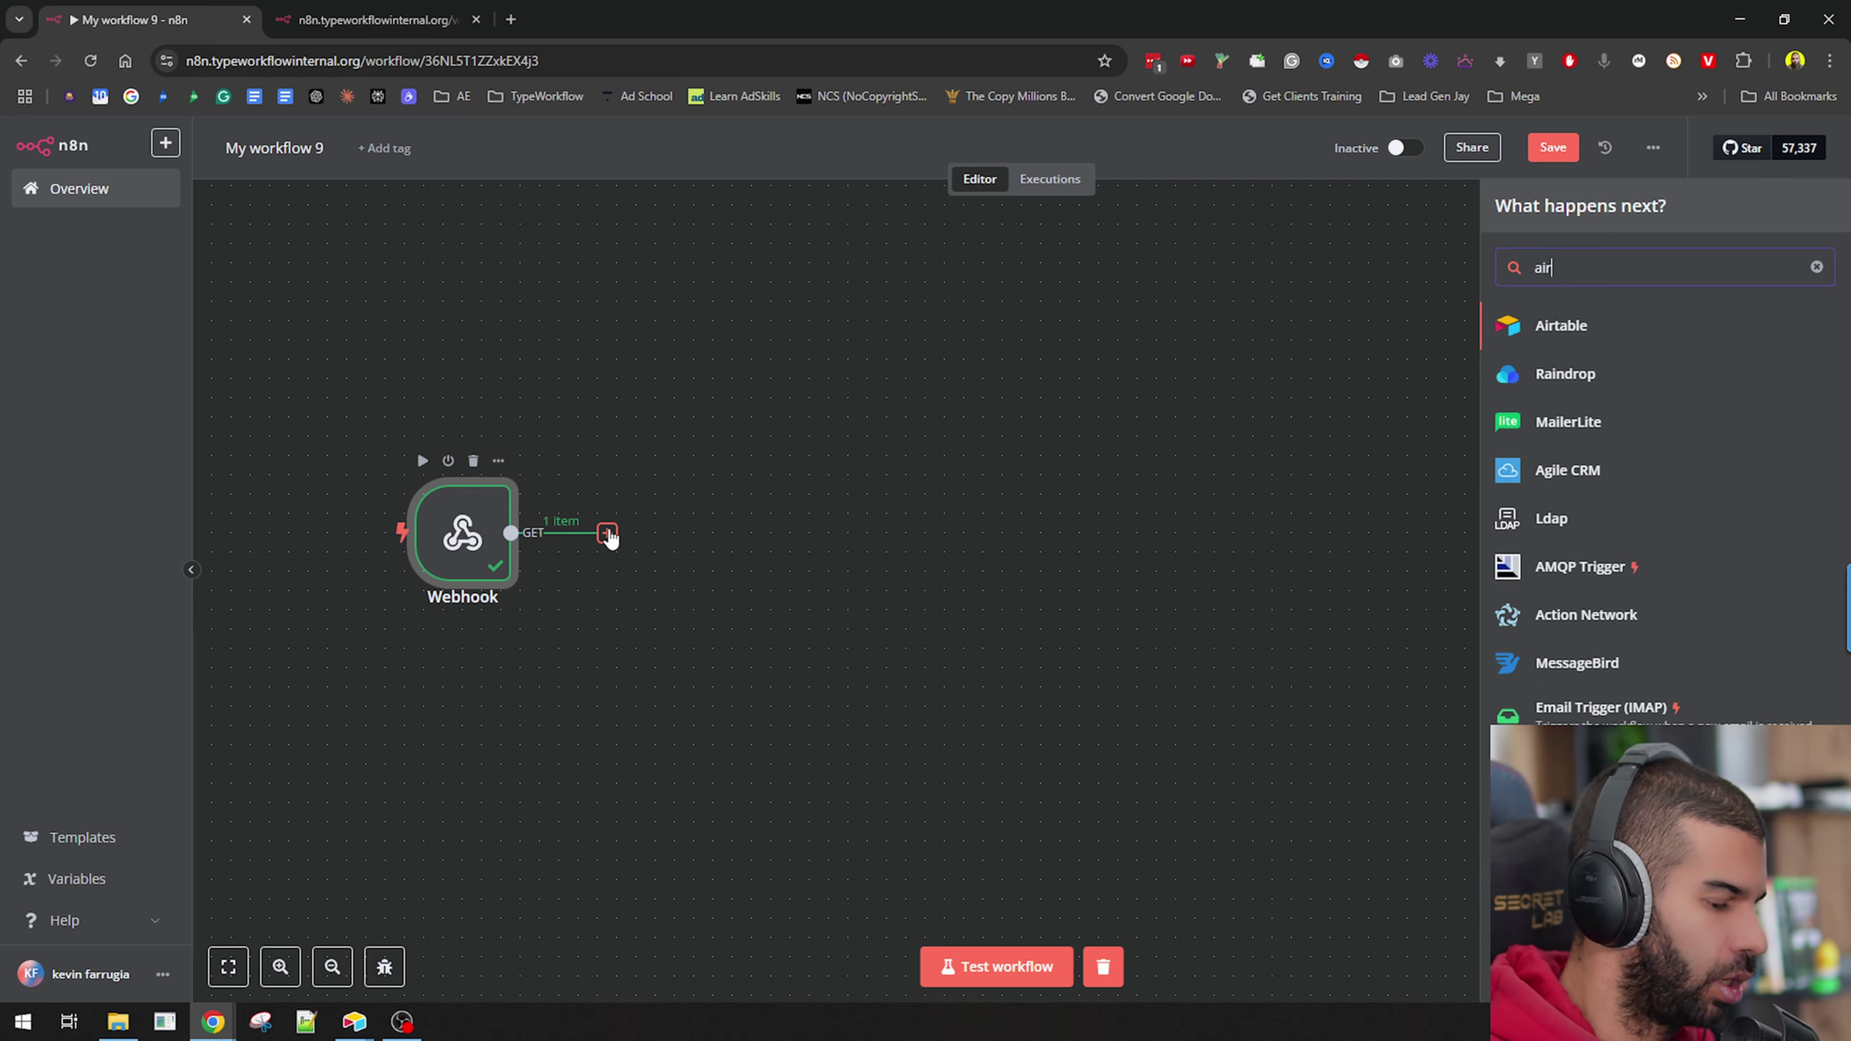
pyautogui.write('table')
pyautogui.click(1611, 325)
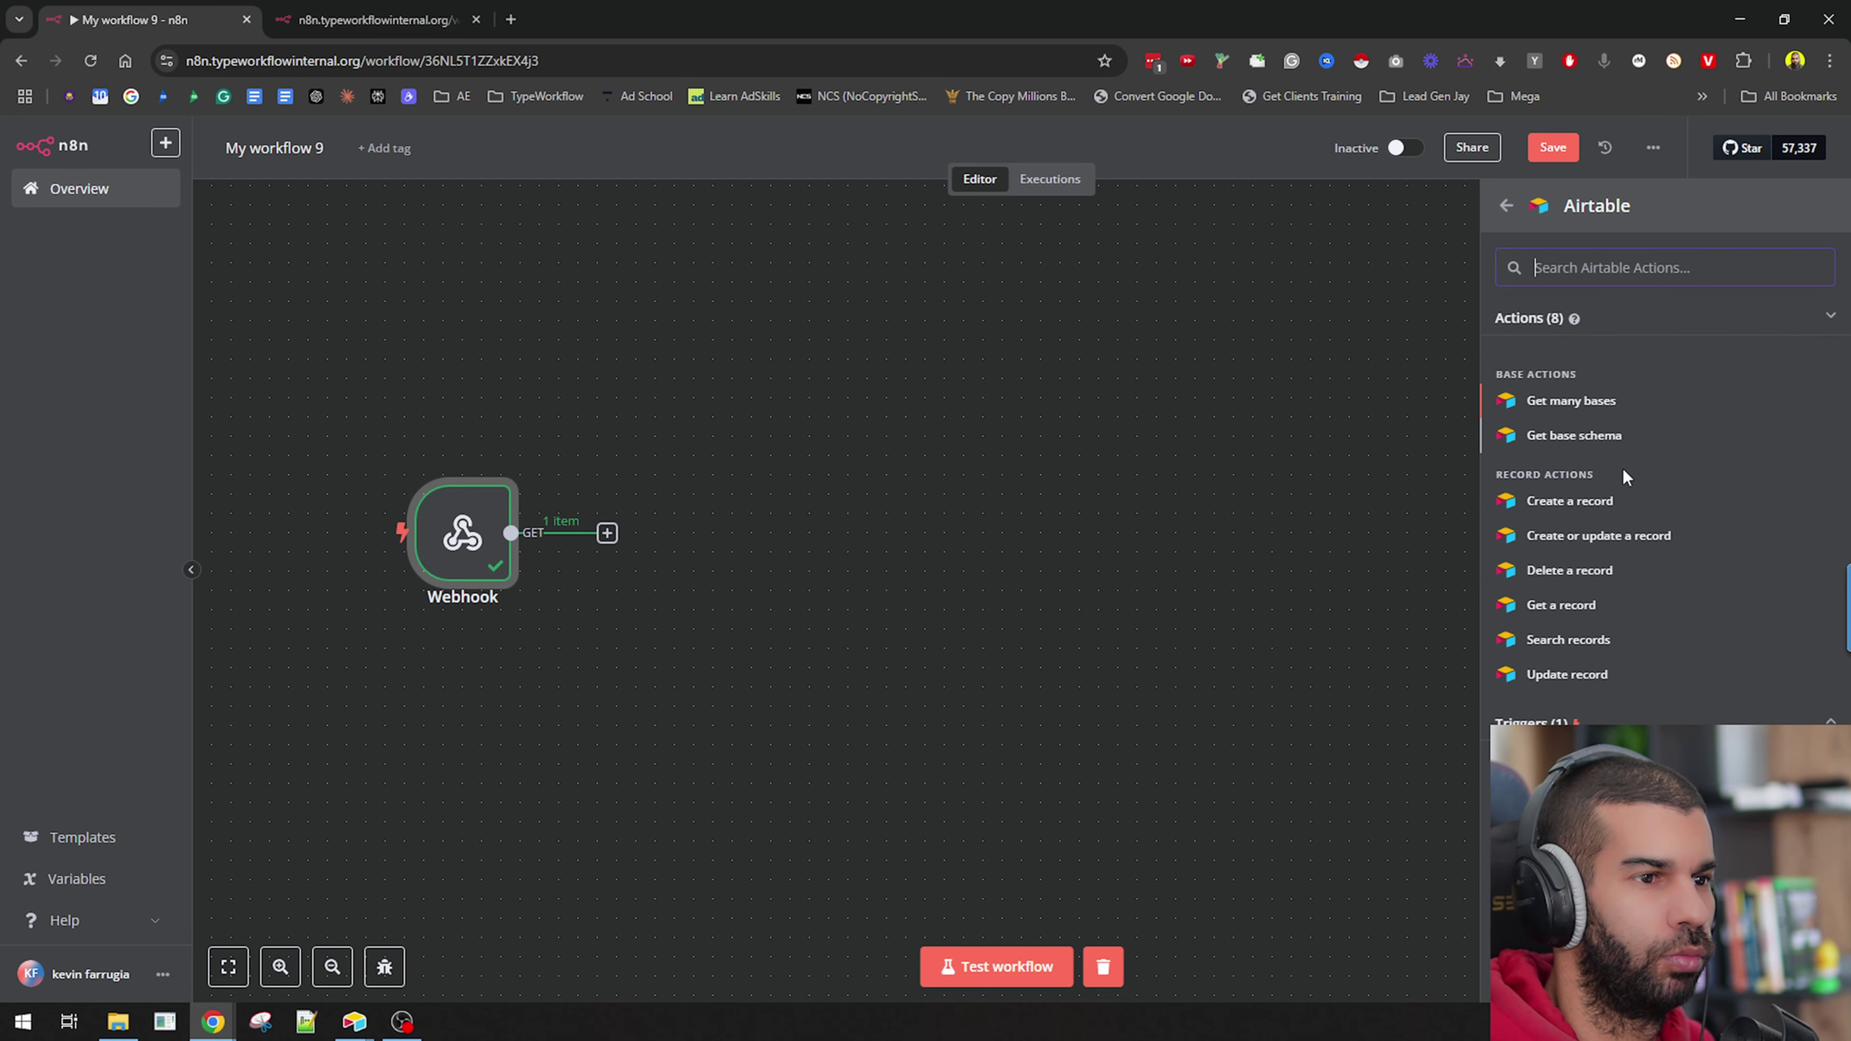
pyautogui.click(1576, 606)
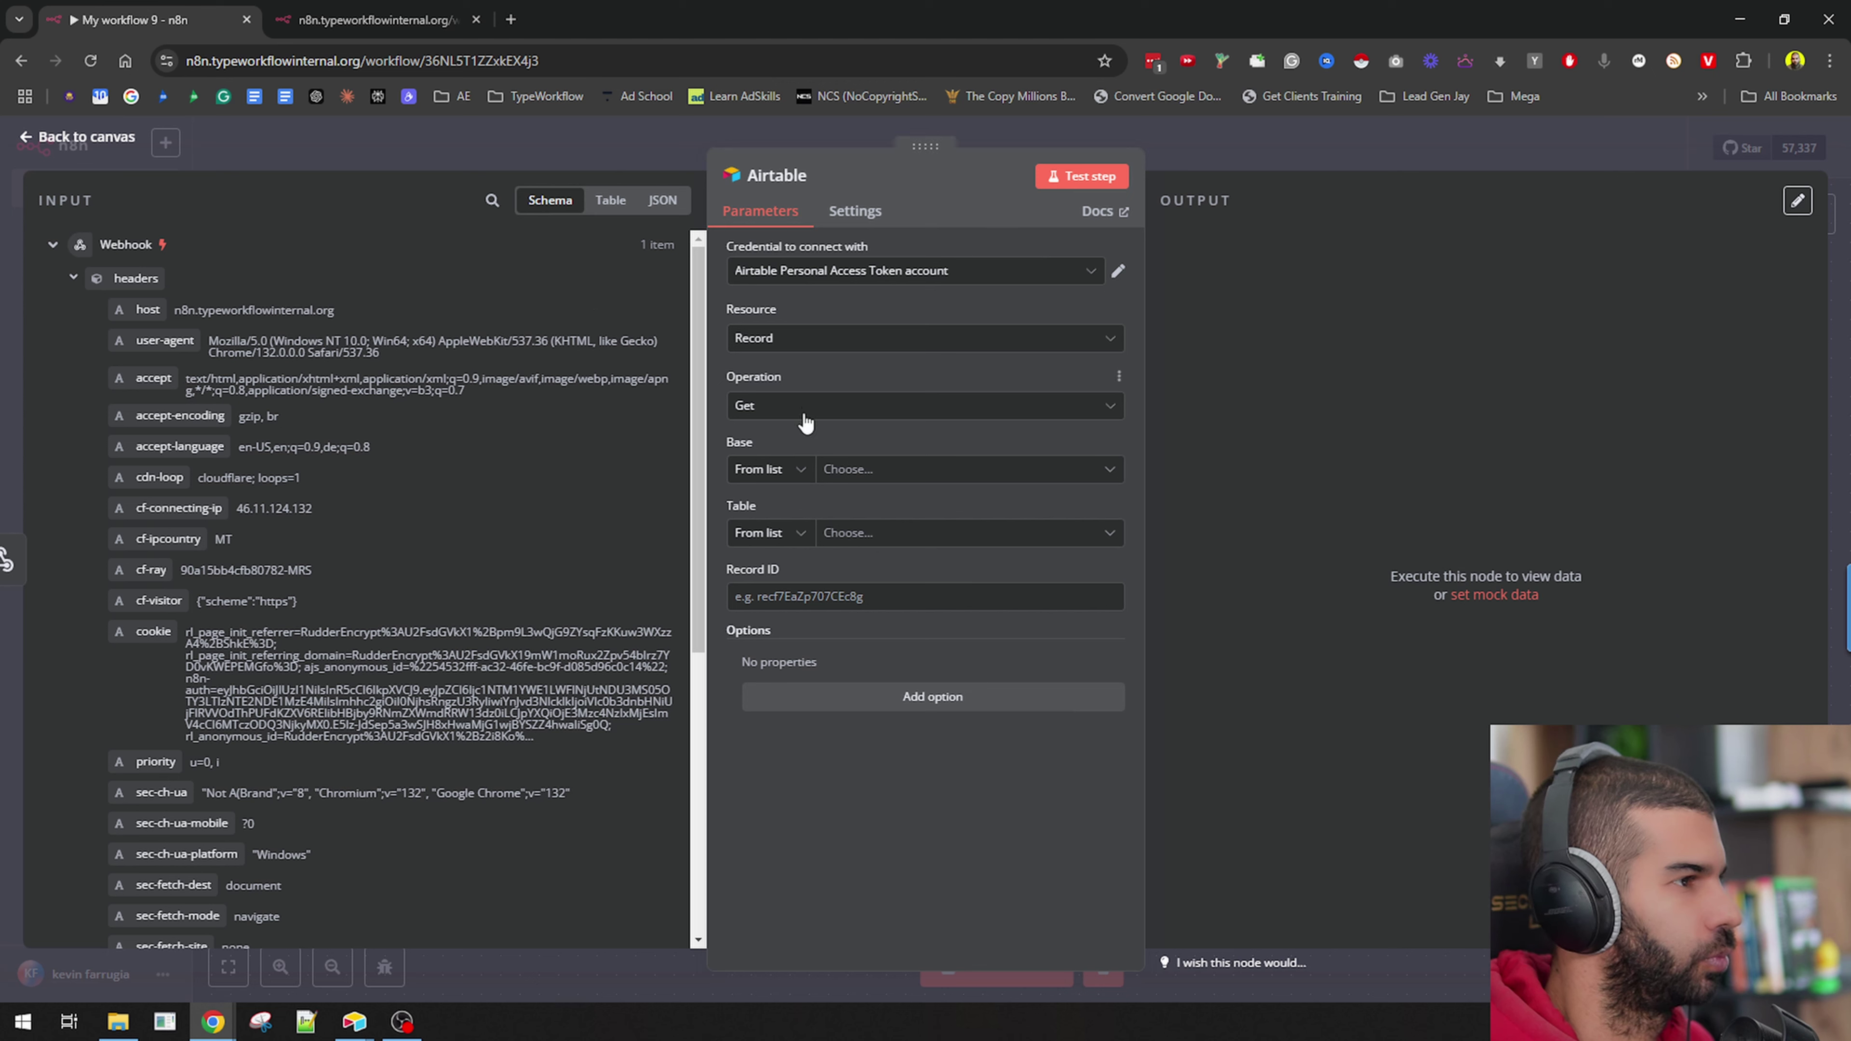
pyautogui.click(784, 476)
pyautogui.click(888, 470)
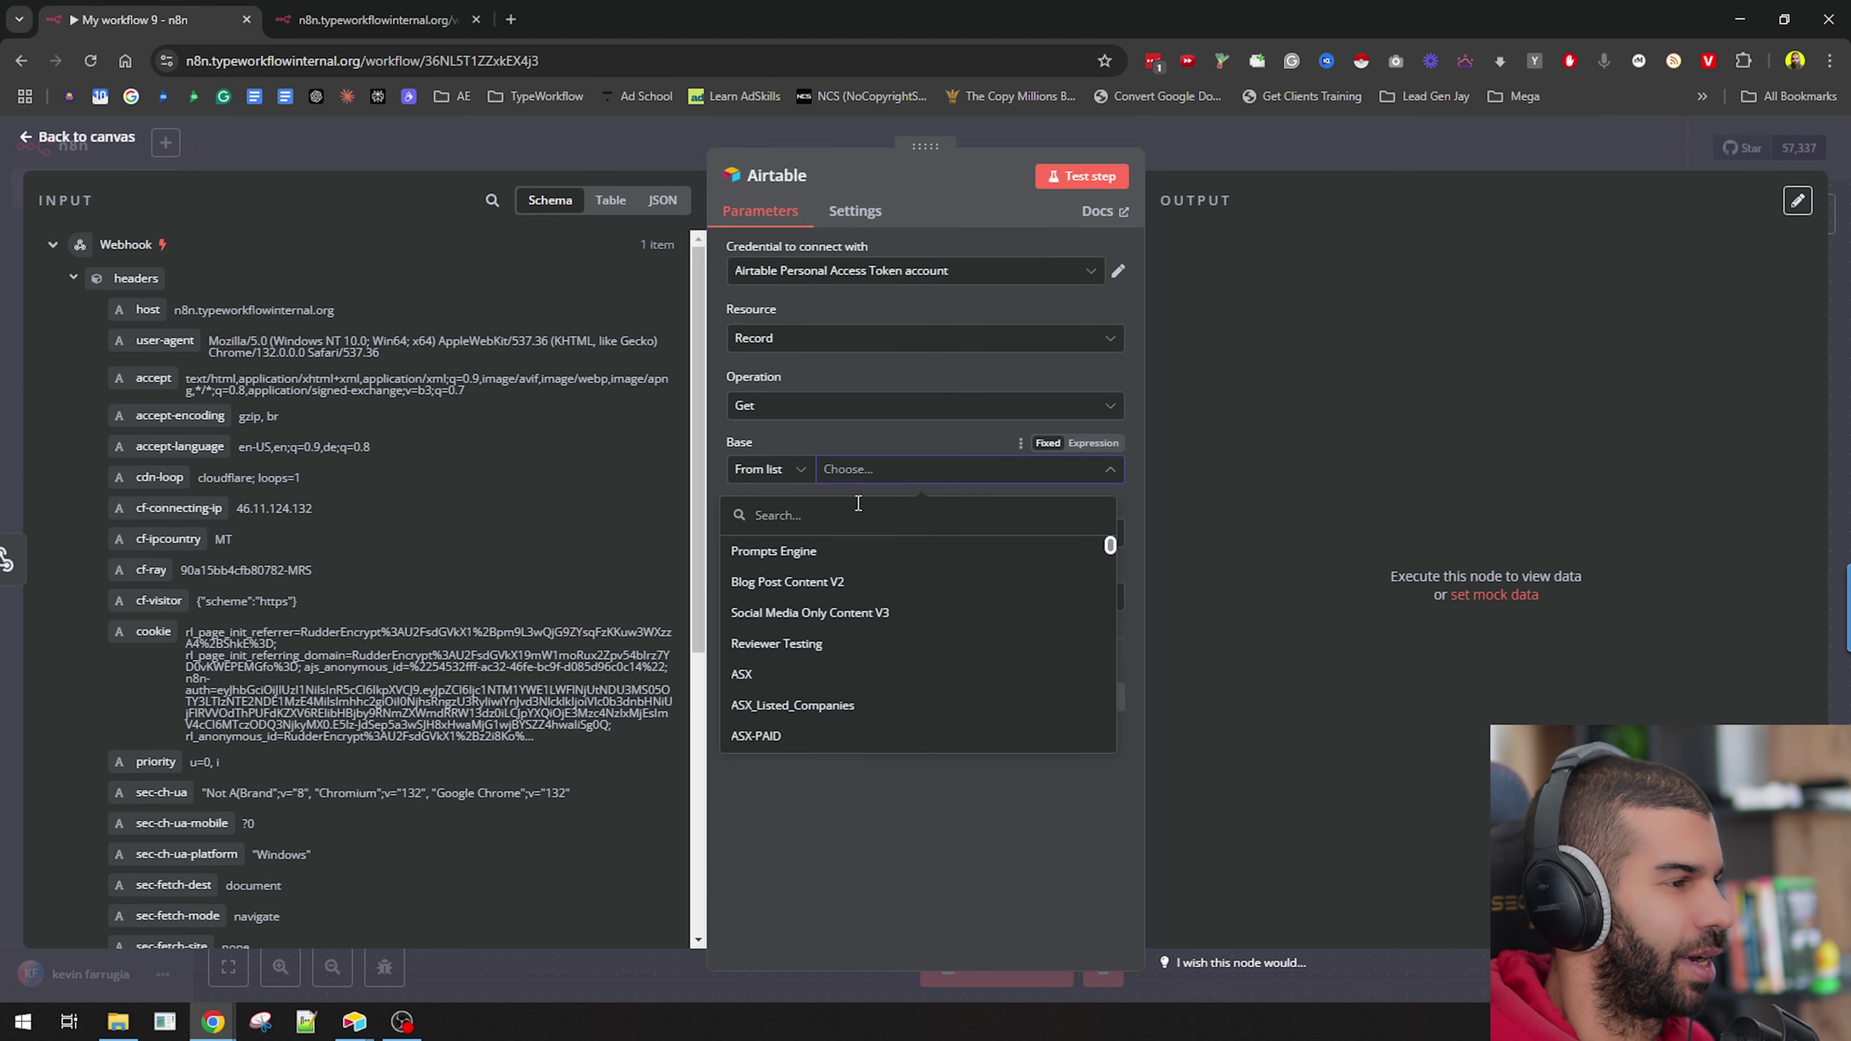
pyautogui.write('n8n')
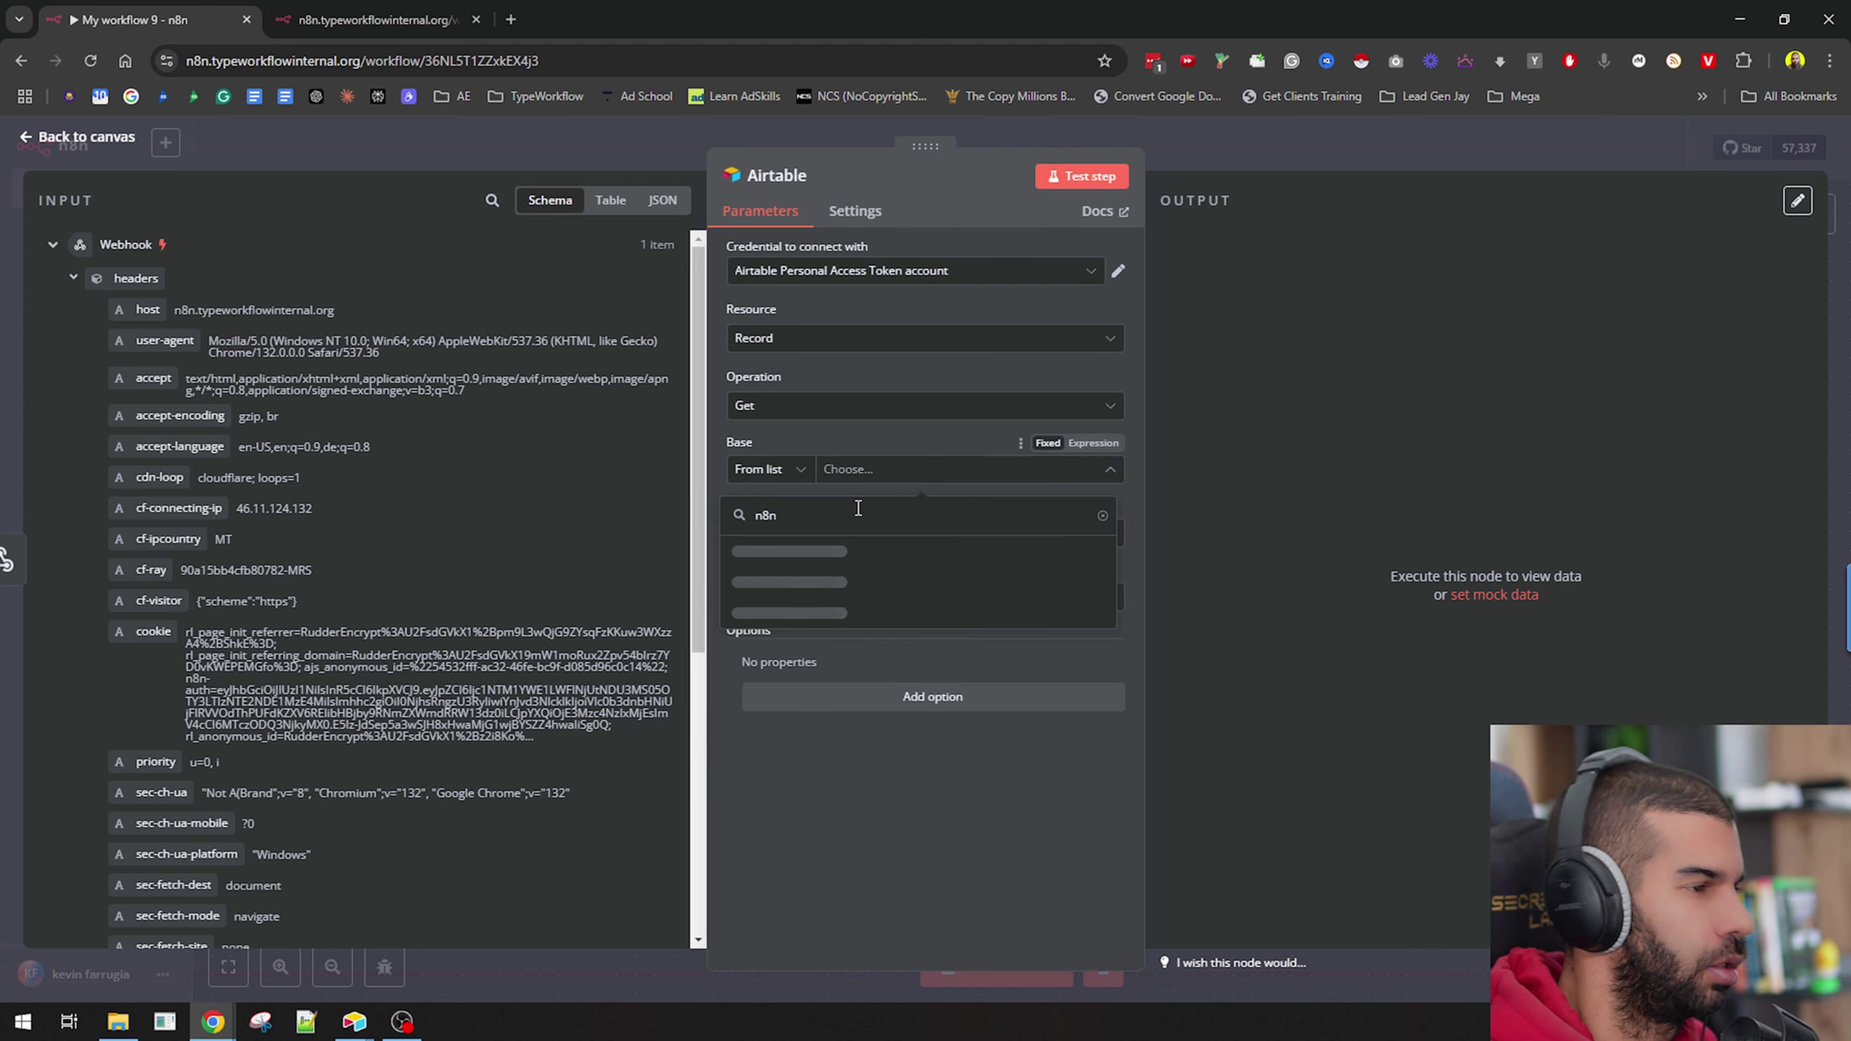
pyautogui.click(829, 583)
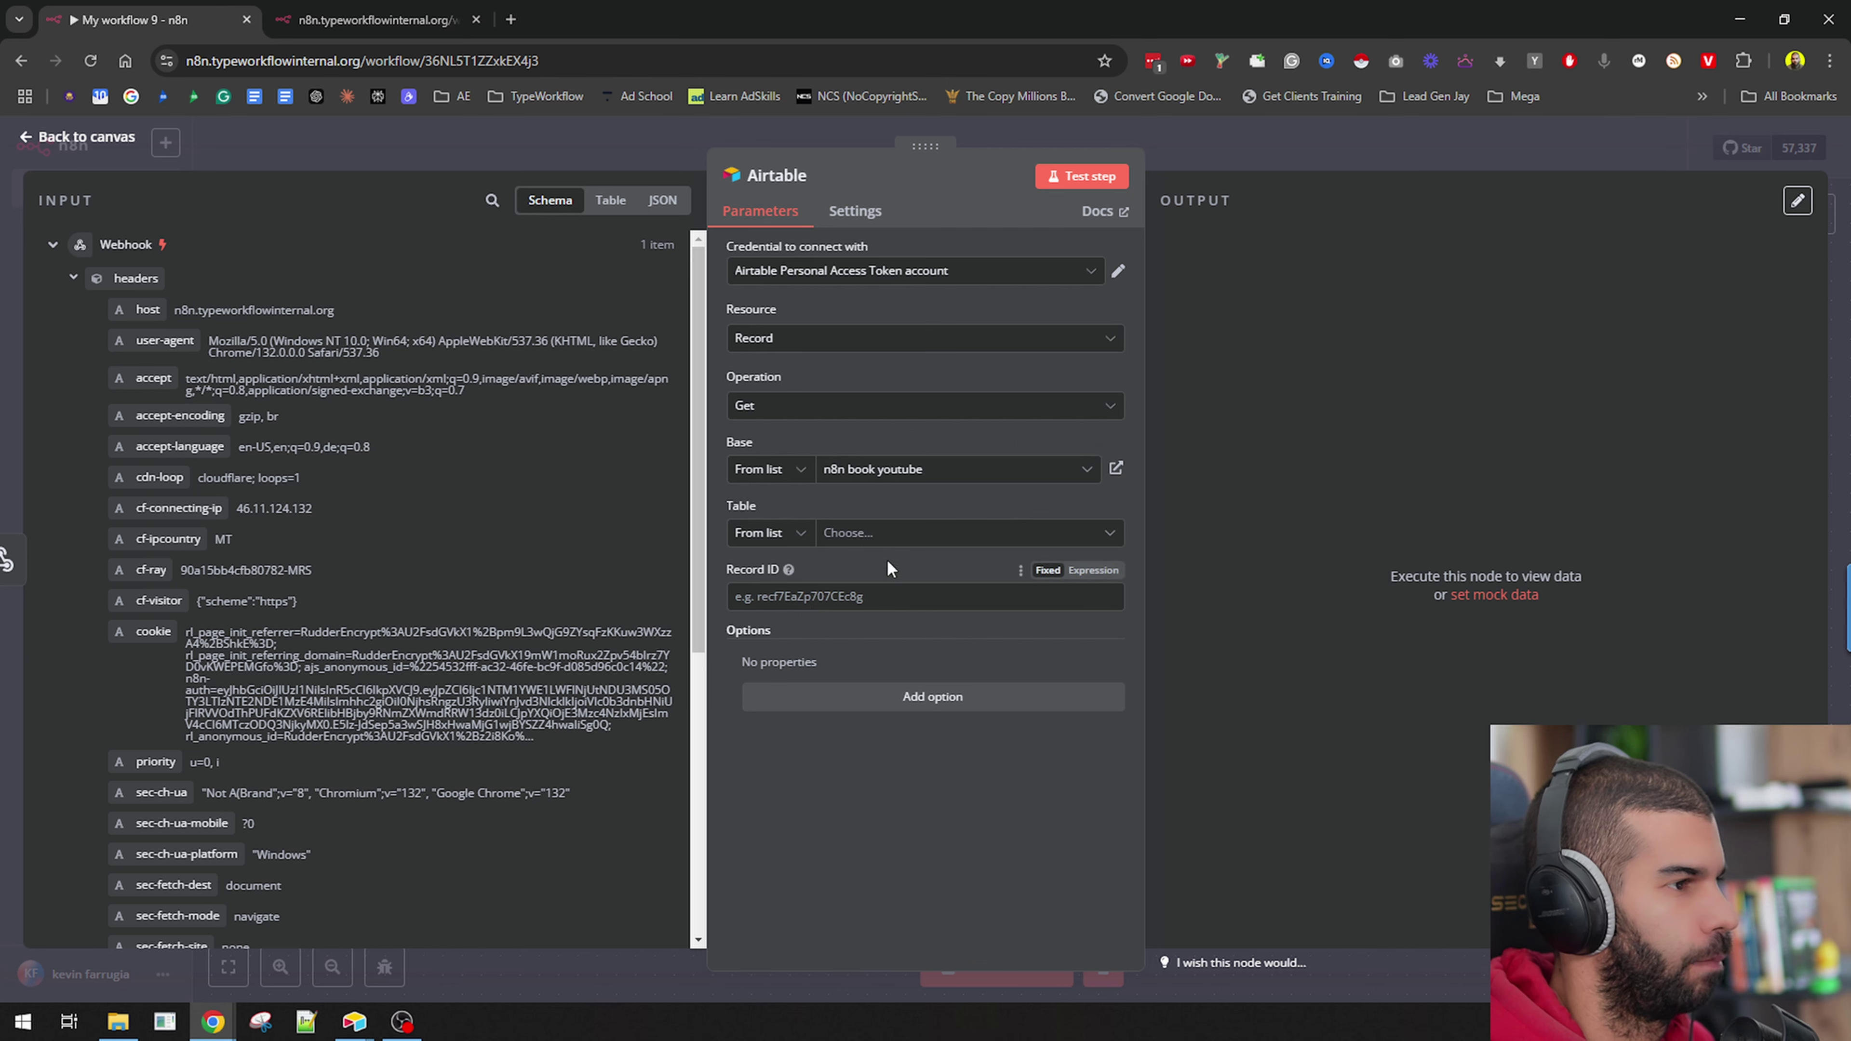
pyautogui.click(870, 538)
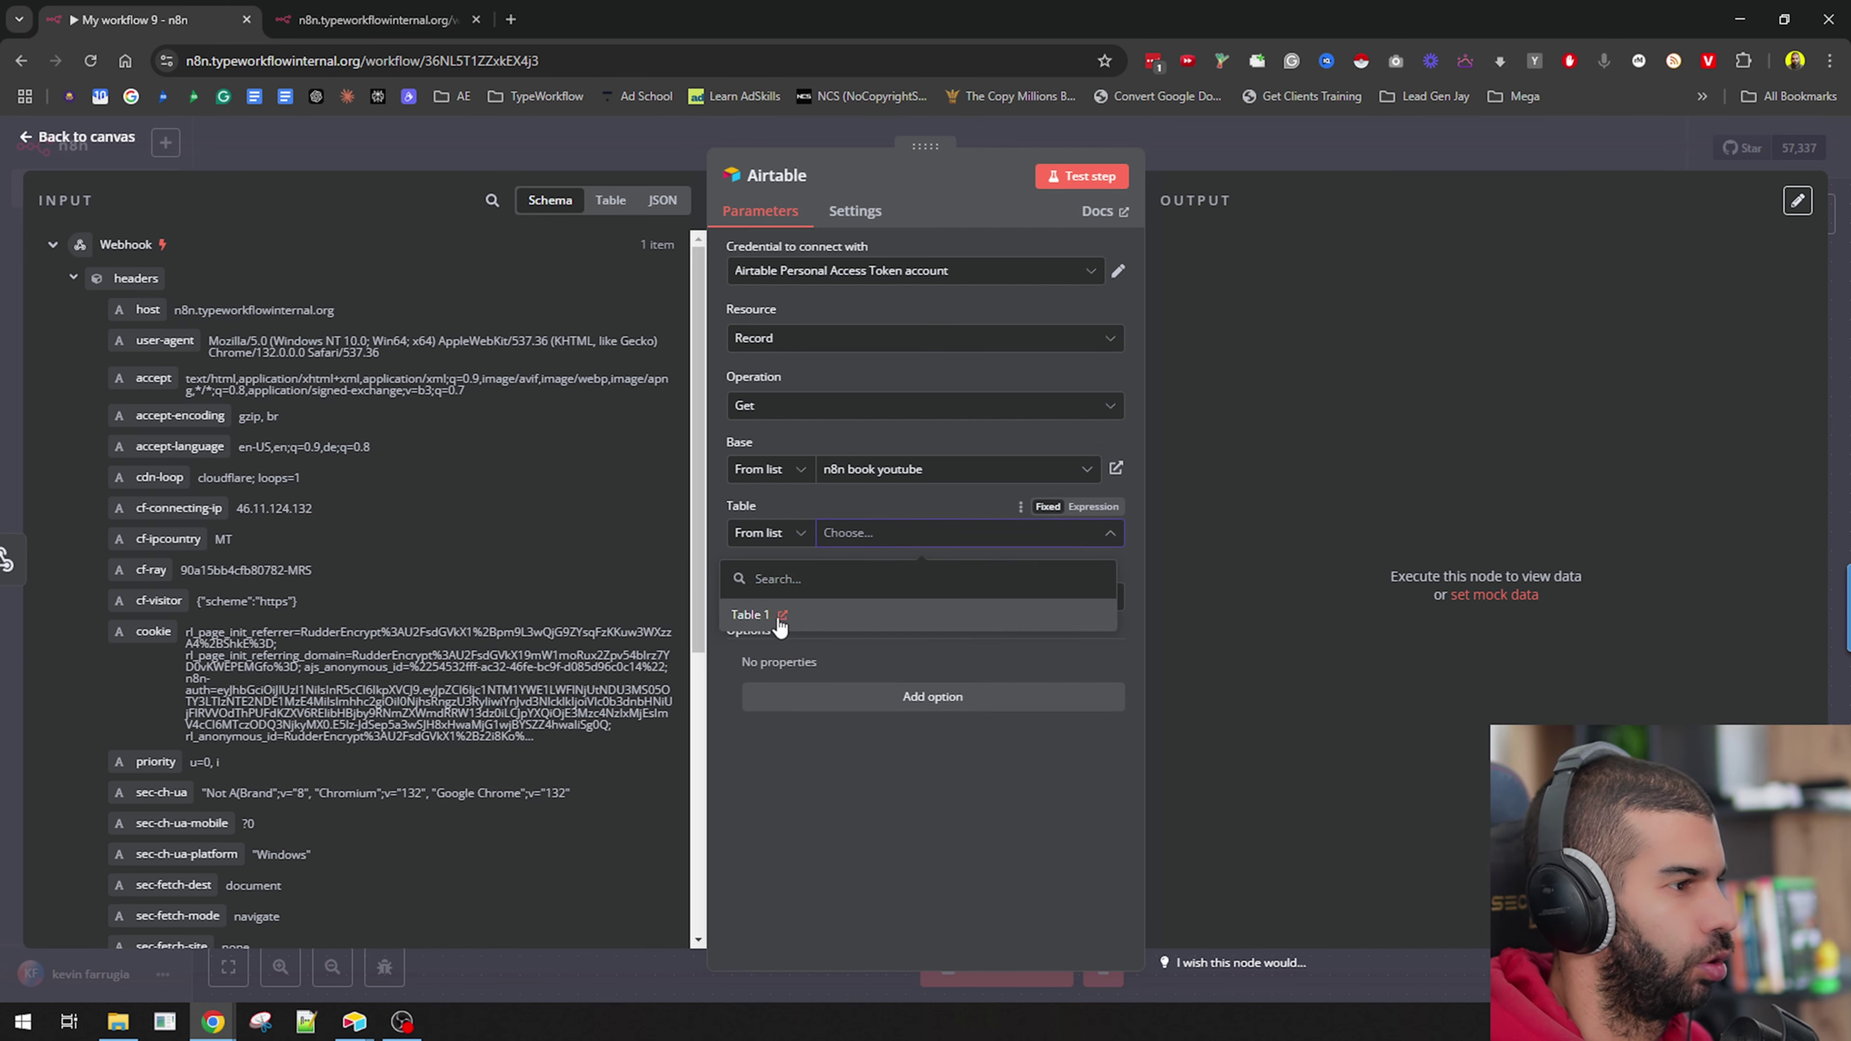
pyautogui.click(778, 620)
pyautogui.hotkey('ctrl', 'w')
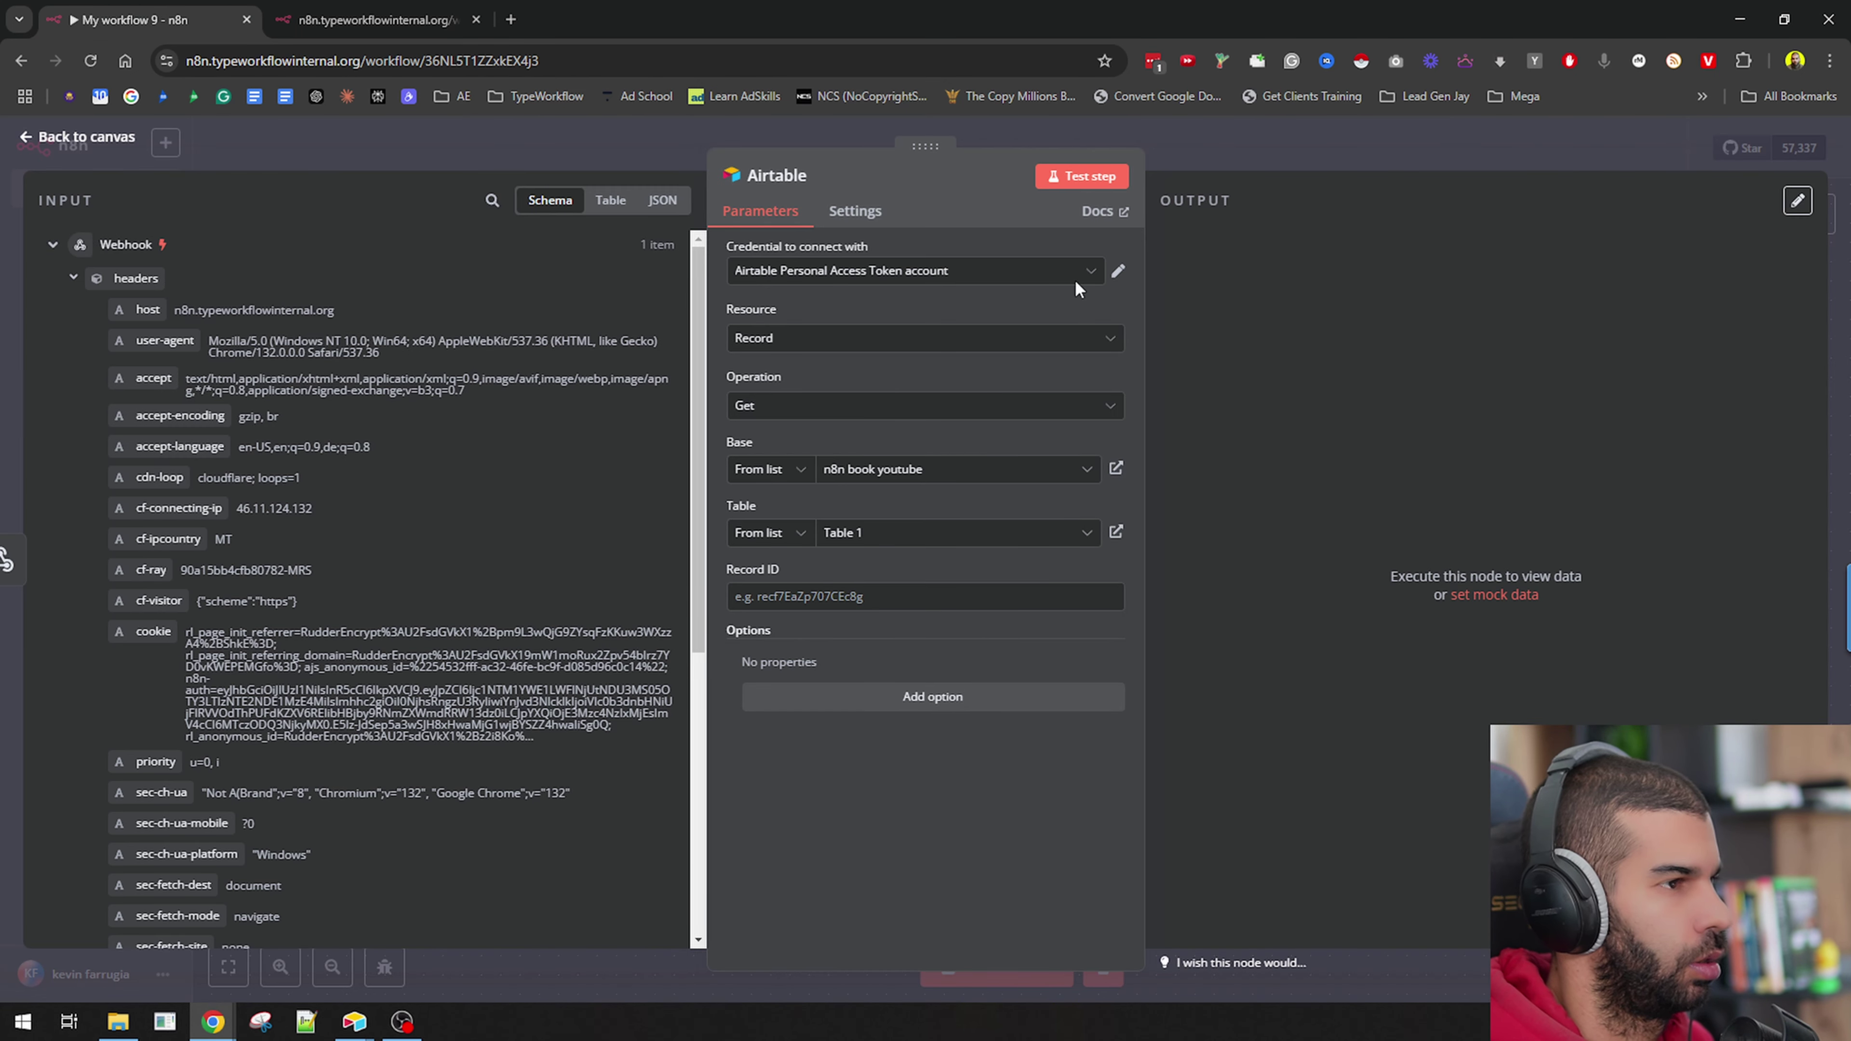
# Map the webhook's query recId into the Airtable node's Record ID field.
pyautogui.click(1082, 176)
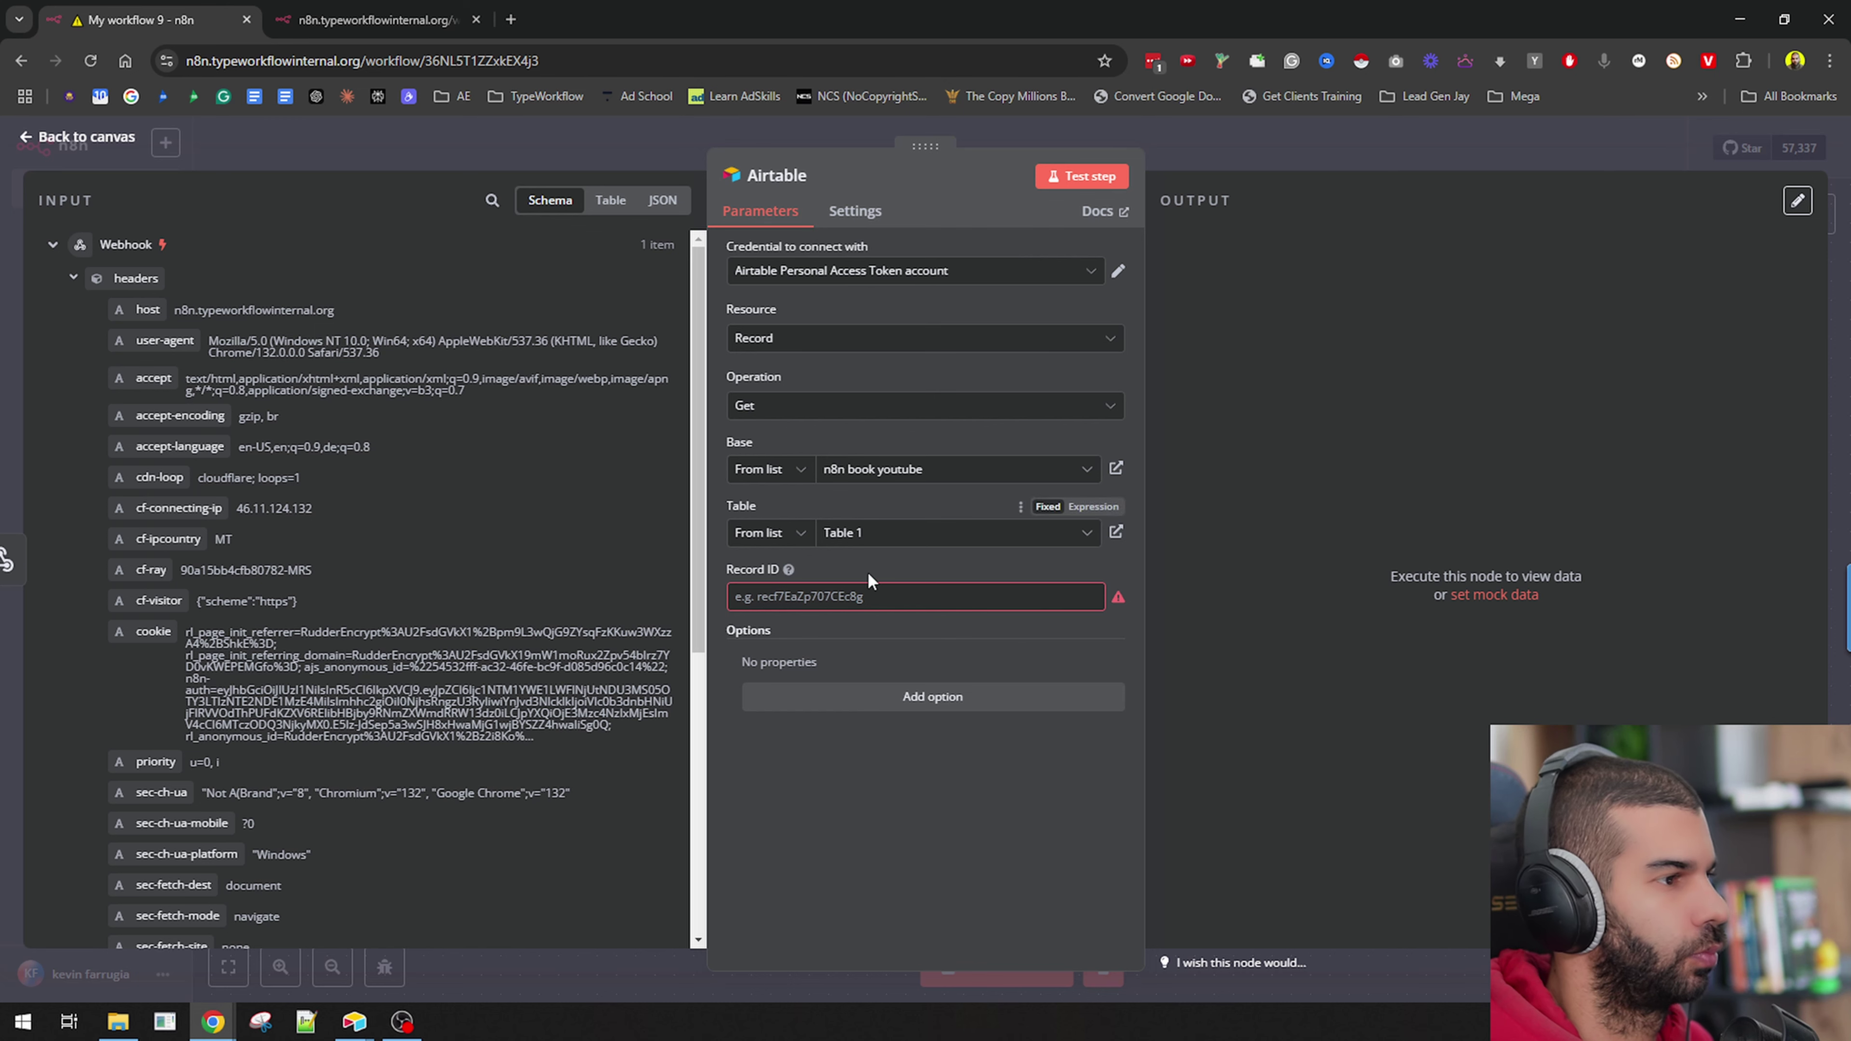
pyautogui.click(860, 596)
pyautogui.scroll(-5, 284, 643)
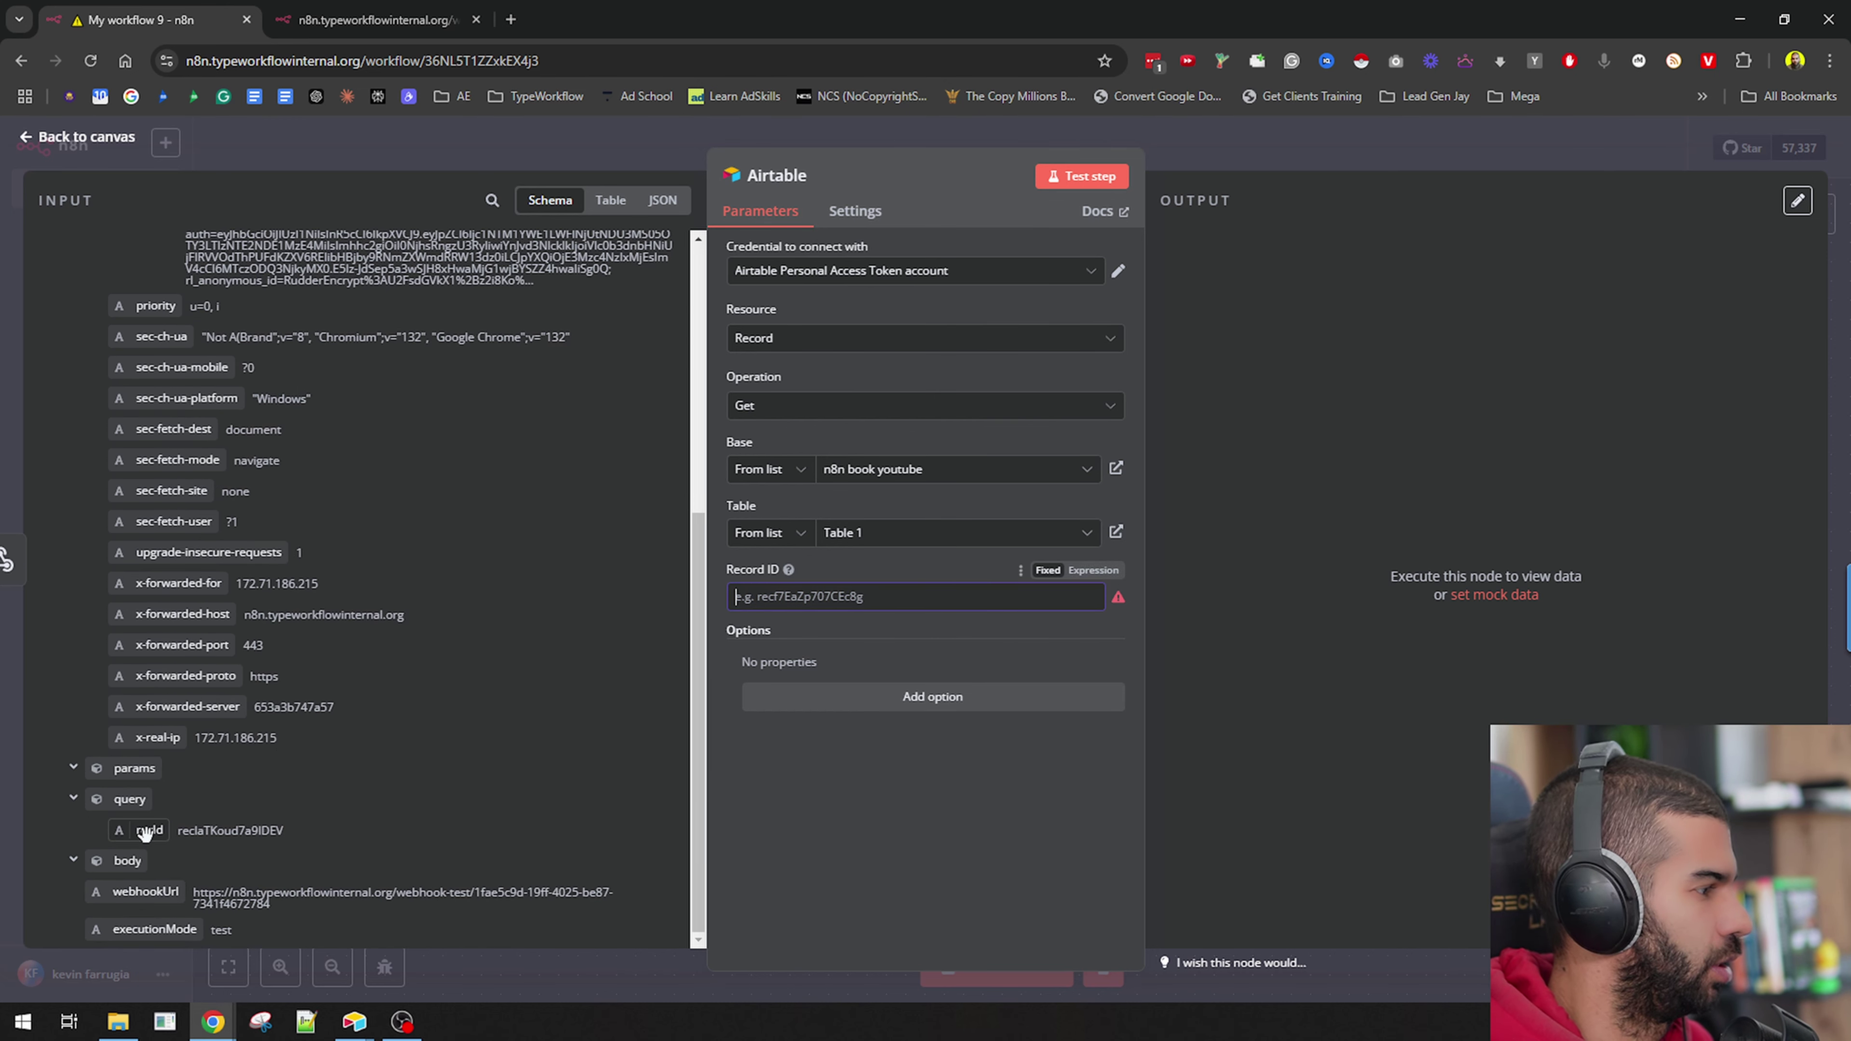
pyautogui.moveTo(149, 829); pyautogui.dragTo(799, 601)
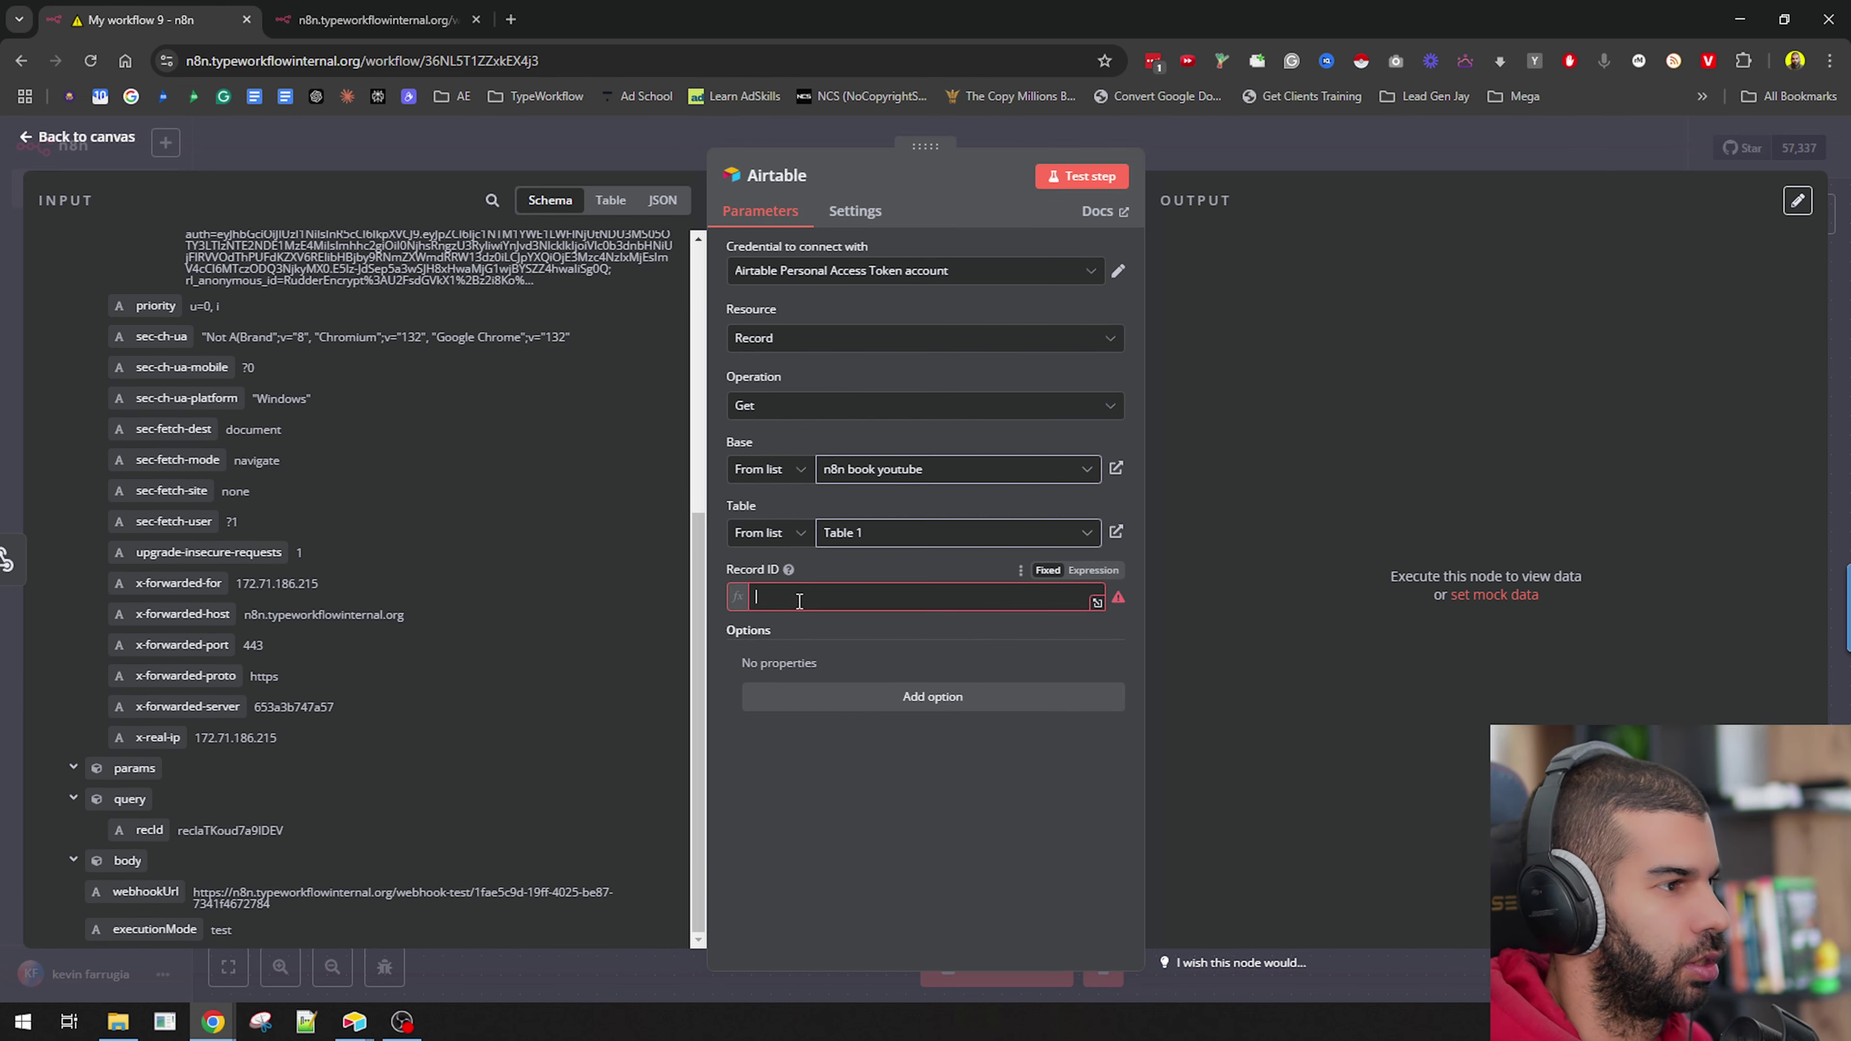
# Test the Airtable step, pin its 'Decoding Nonsense' record output, and return to the canvas.
pyautogui.click(1086, 177)
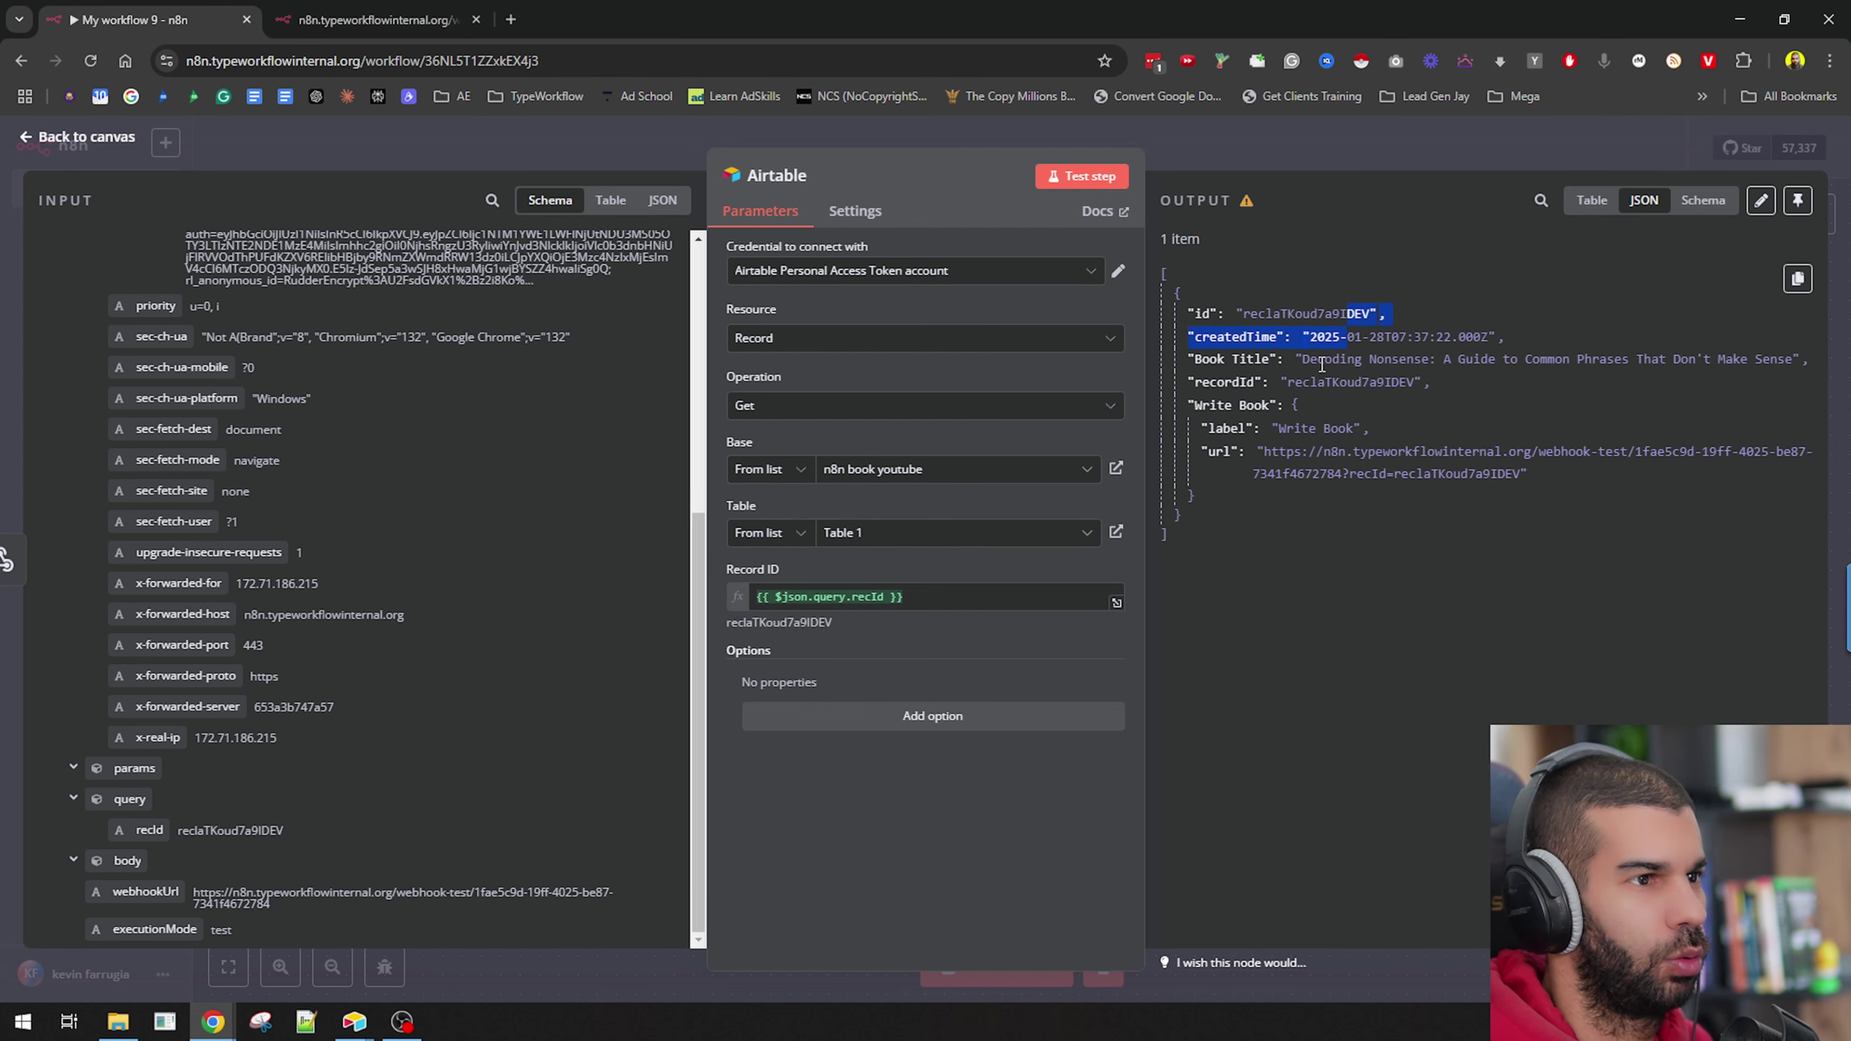
pyautogui.moveTo(1302, 359); pyautogui.dragTo(1695, 360)
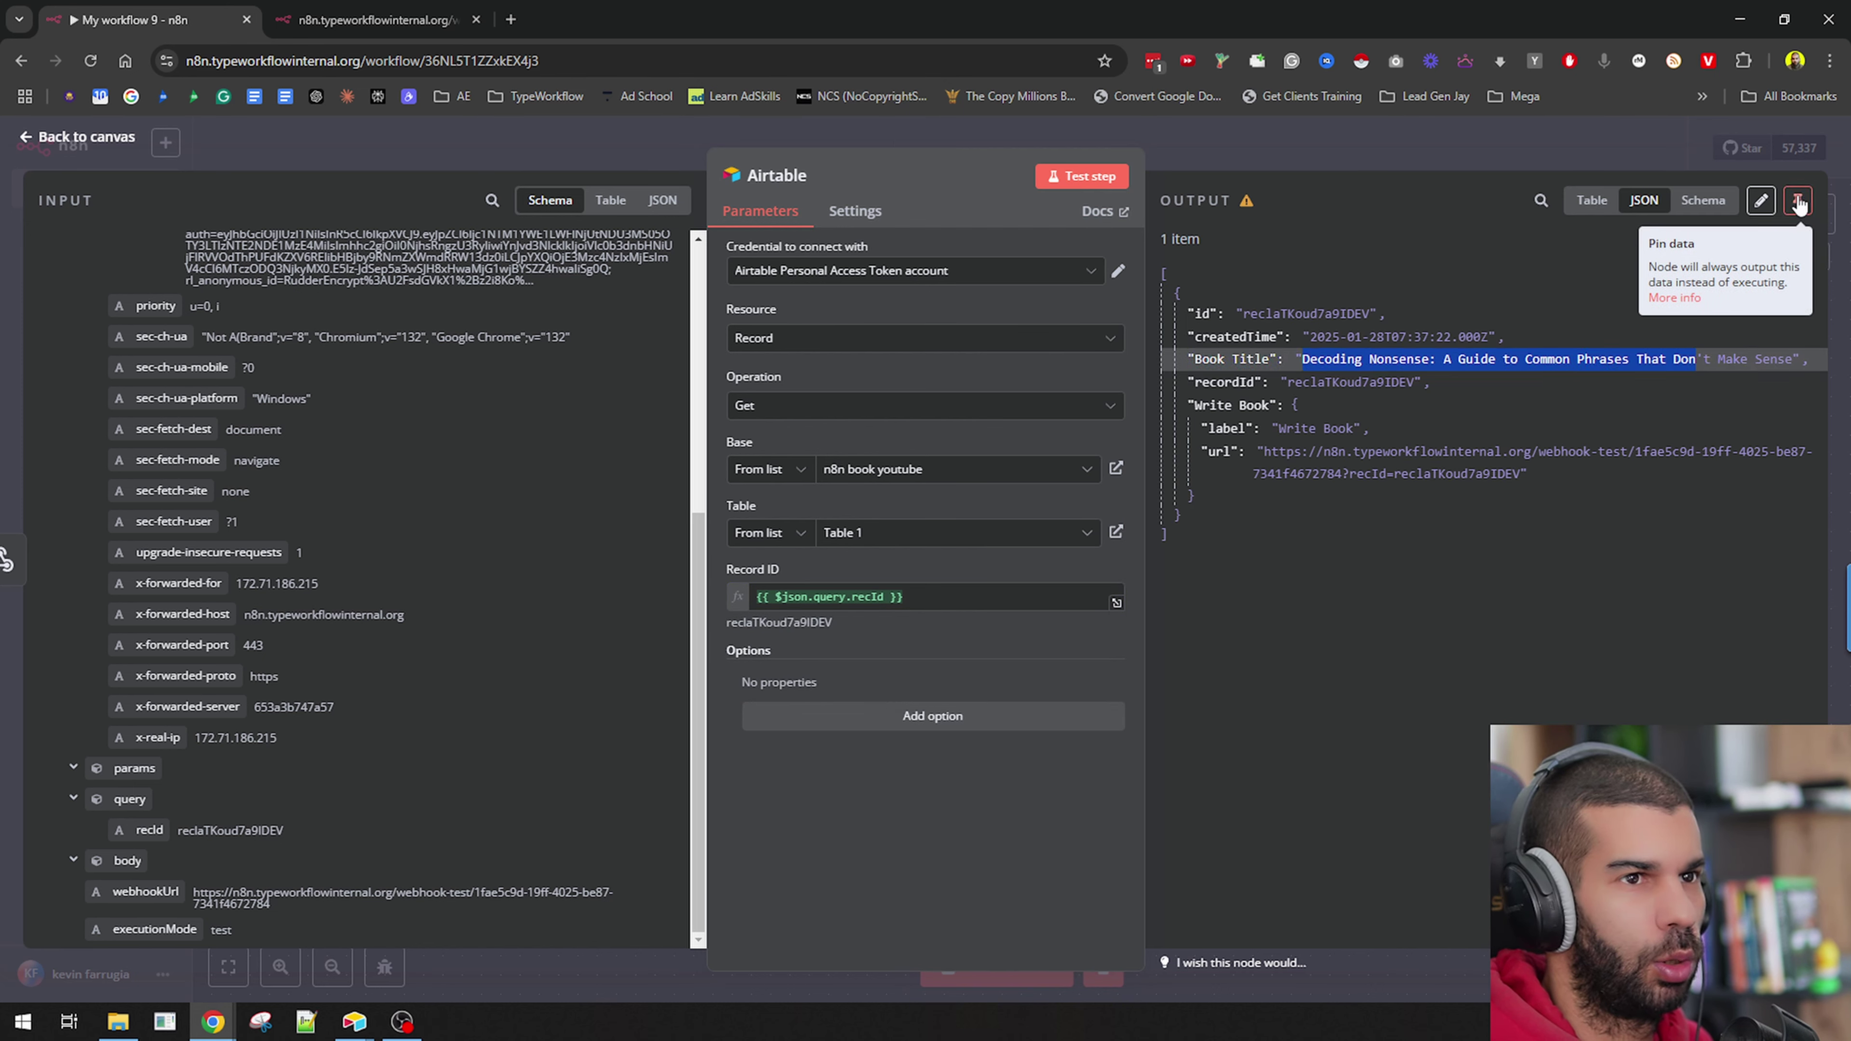
pyautogui.click(1797, 200)
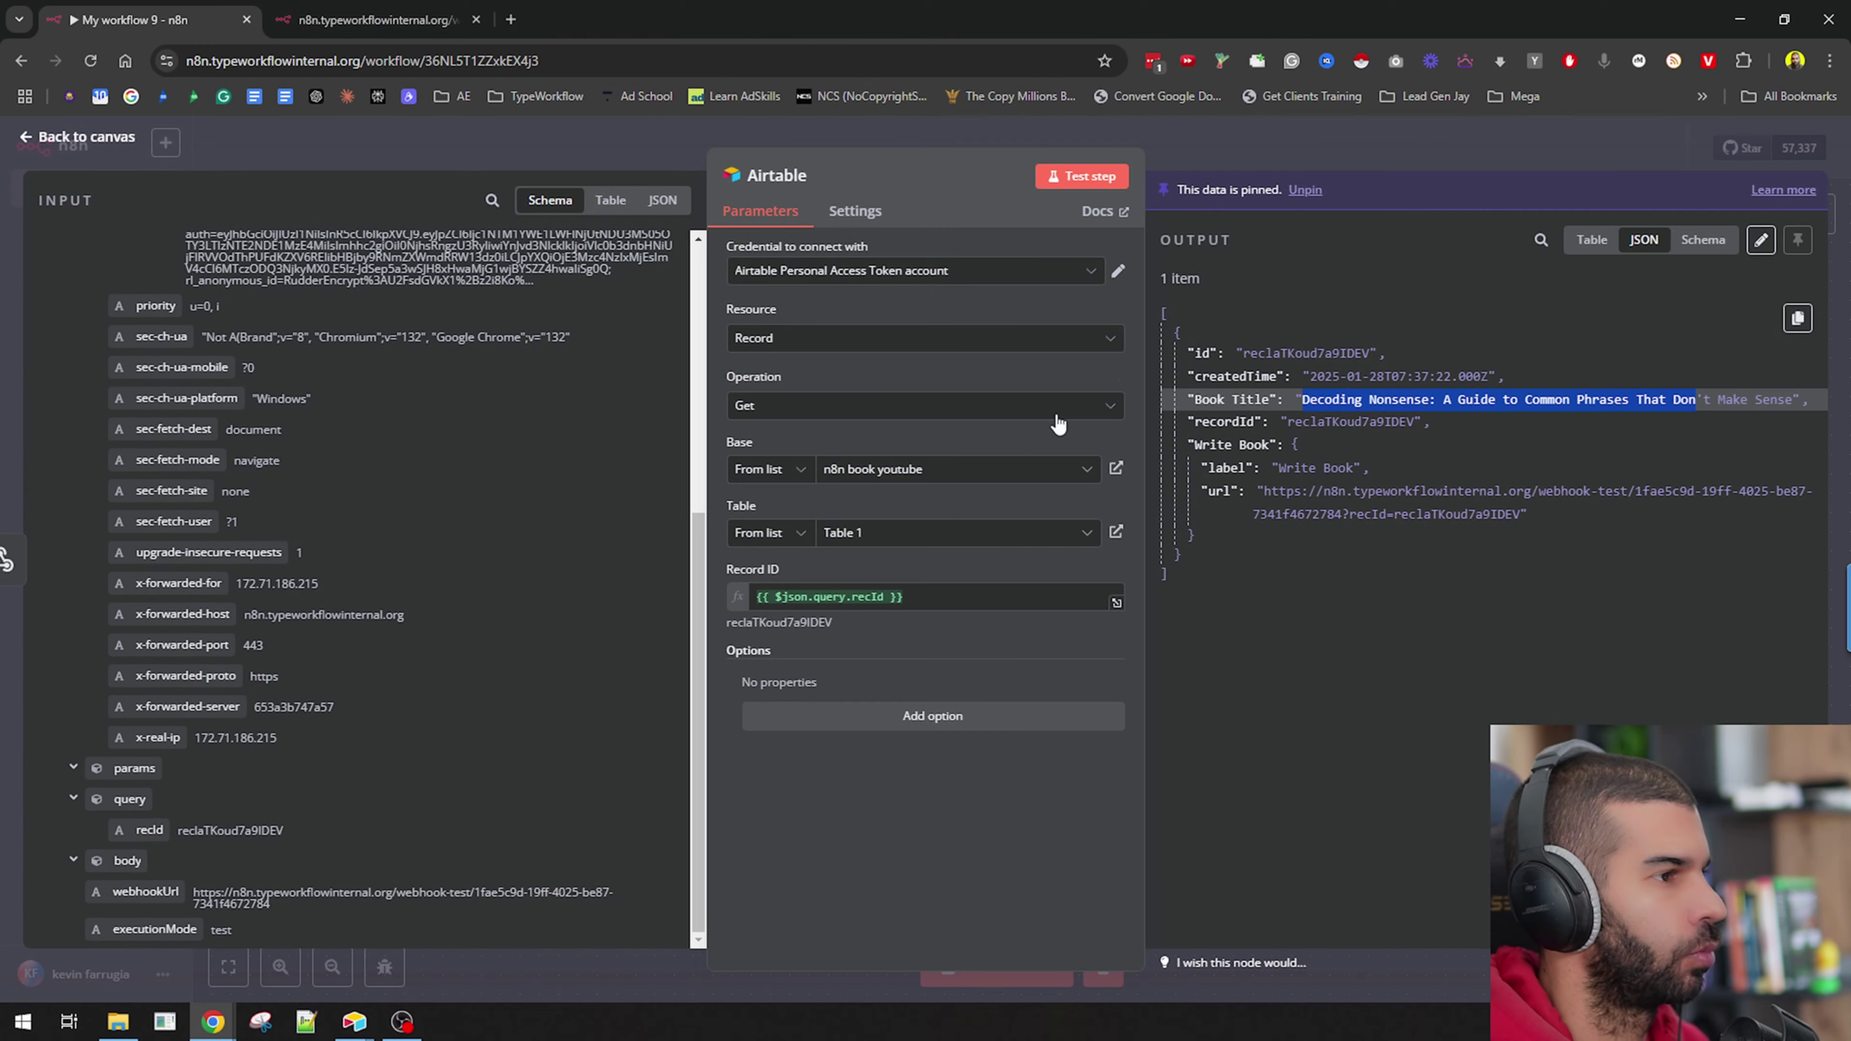
pyautogui.click(1223, 147)
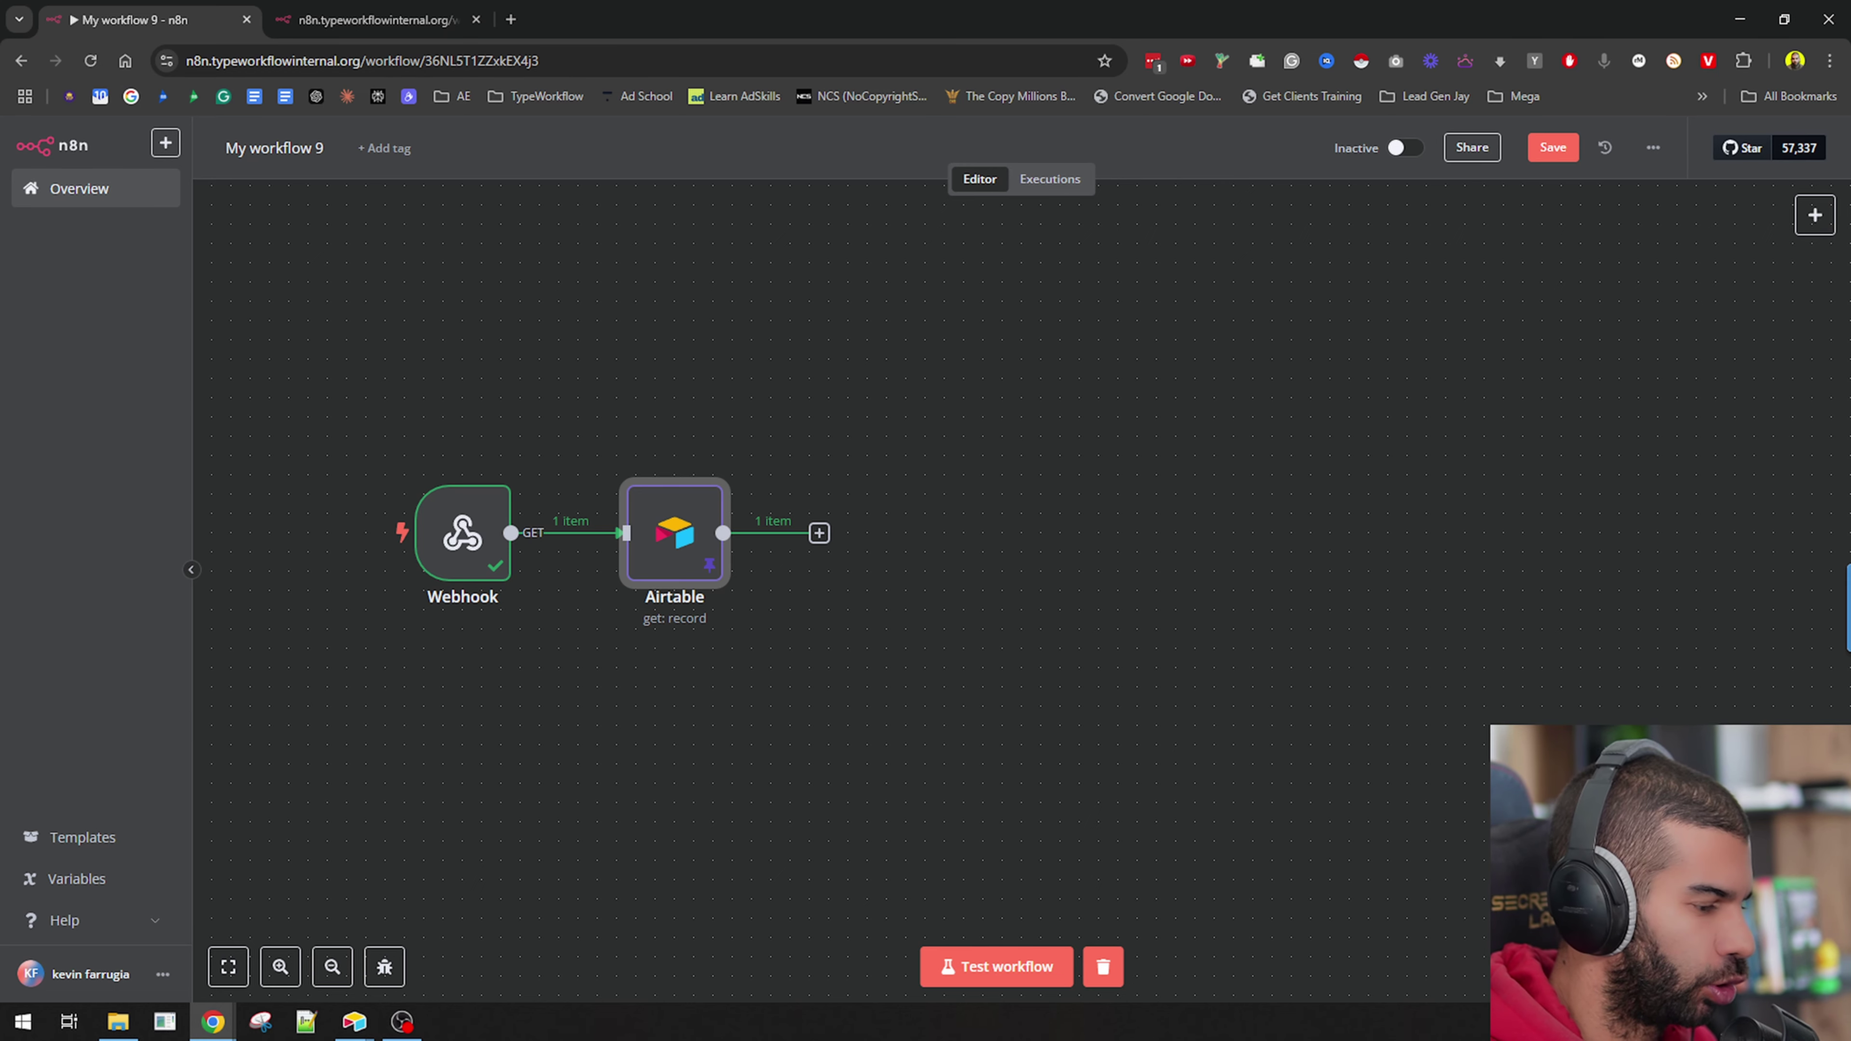
# Open the node list after Airtable and recheck the Airtable node's returned Book Title.
pyautogui.click(820, 535)
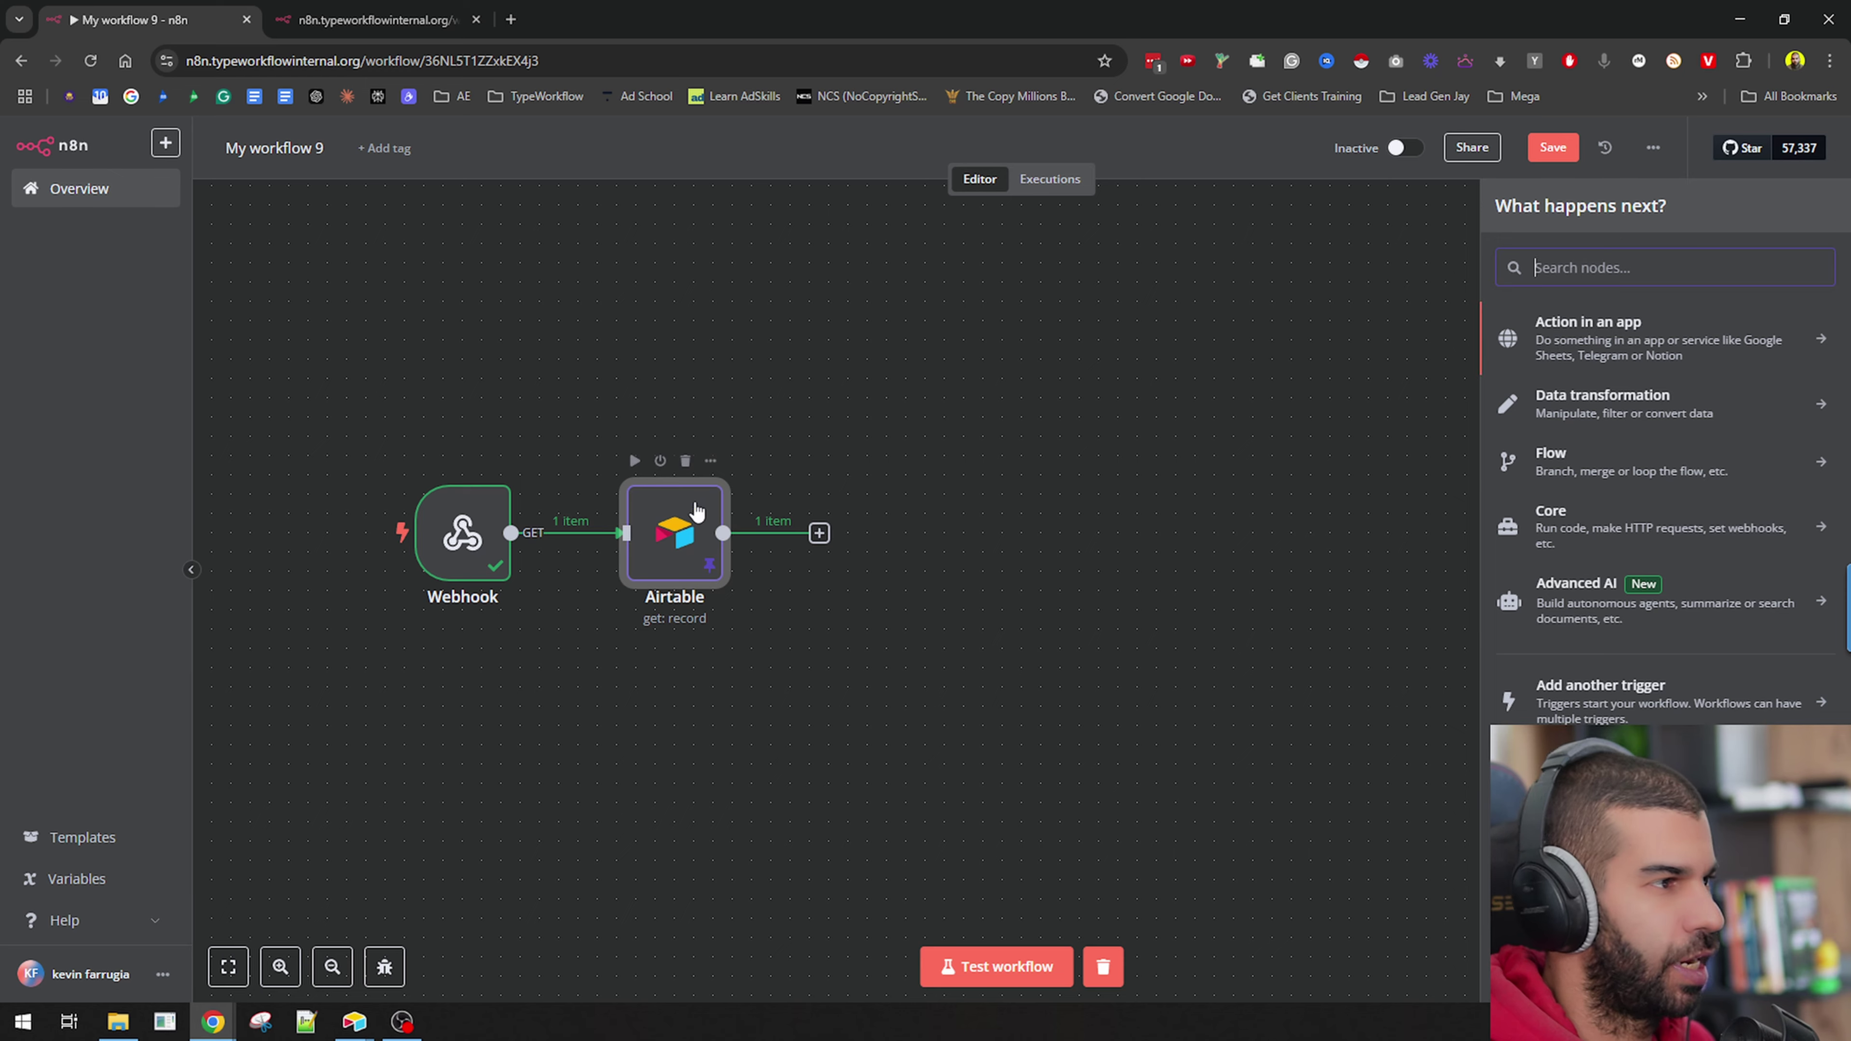
pyautogui.doubleClick(667, 536)
pyautogui.moveTo(1316, 400); pyautogui.dragTo(1679, 402)
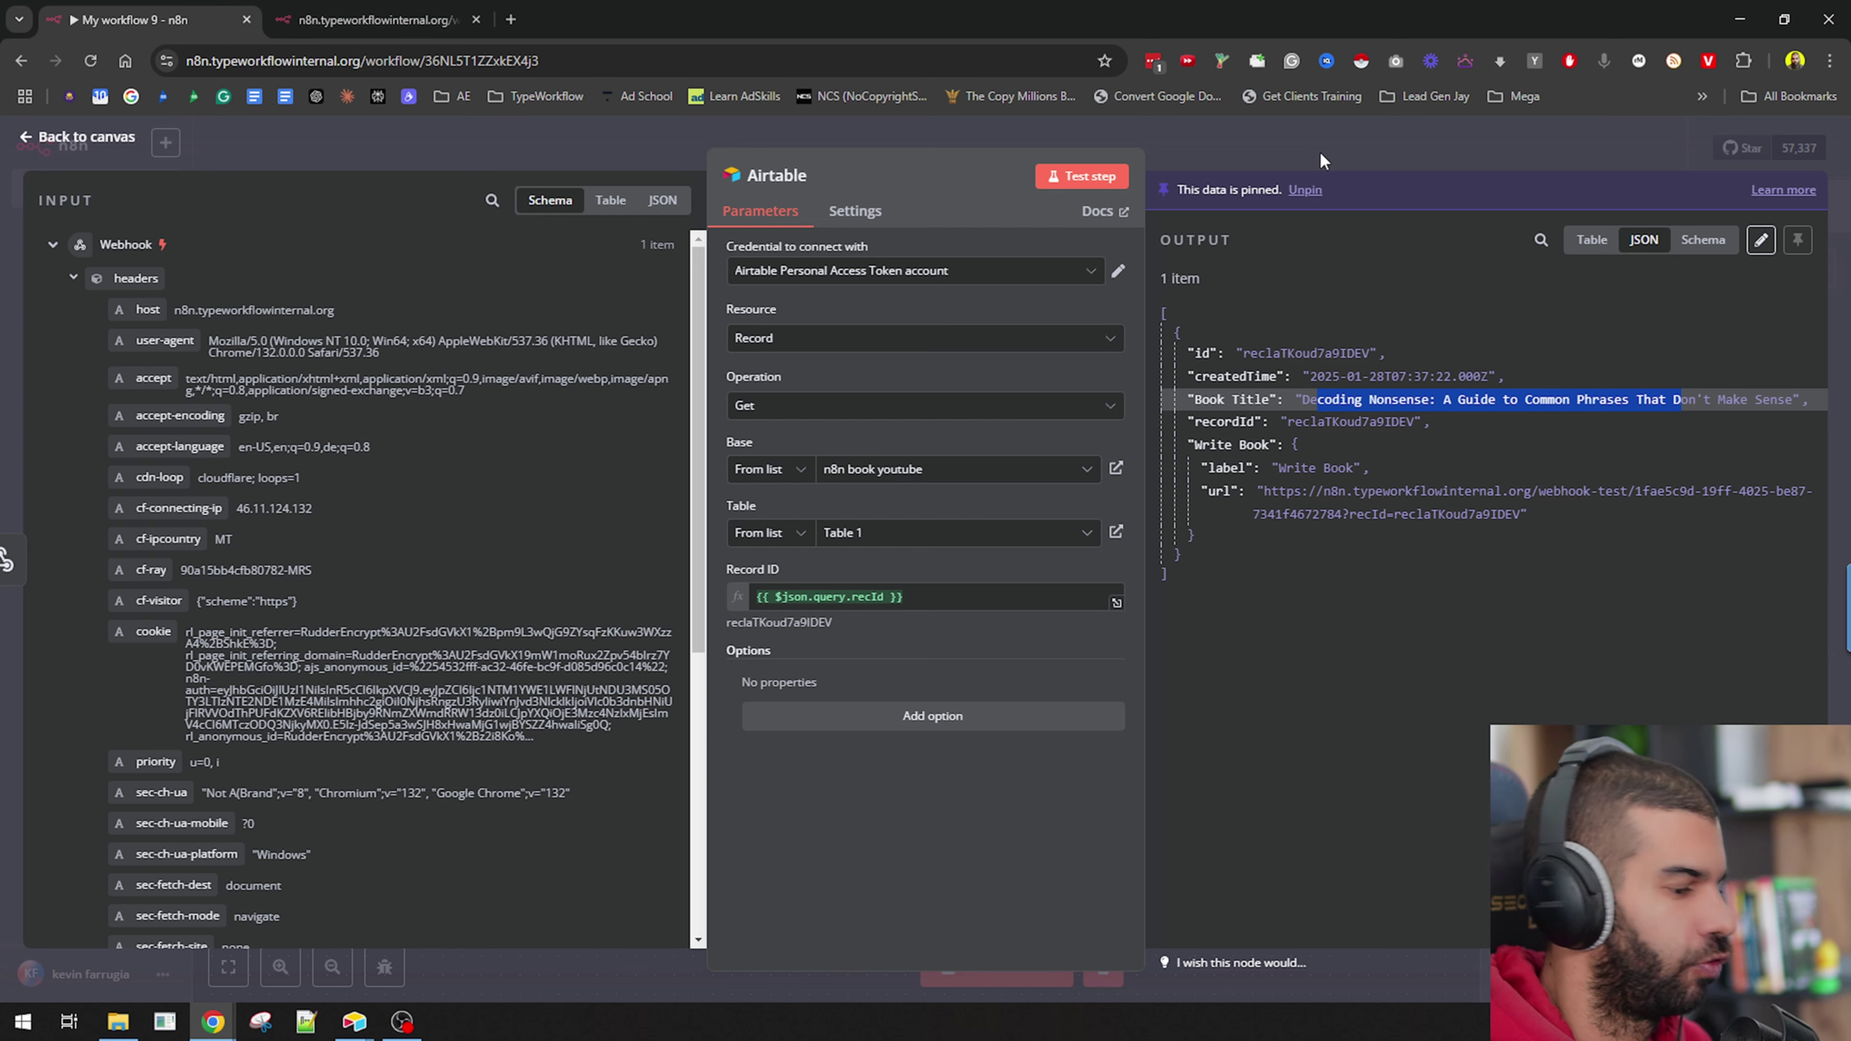
pyautogui.press('Escape')
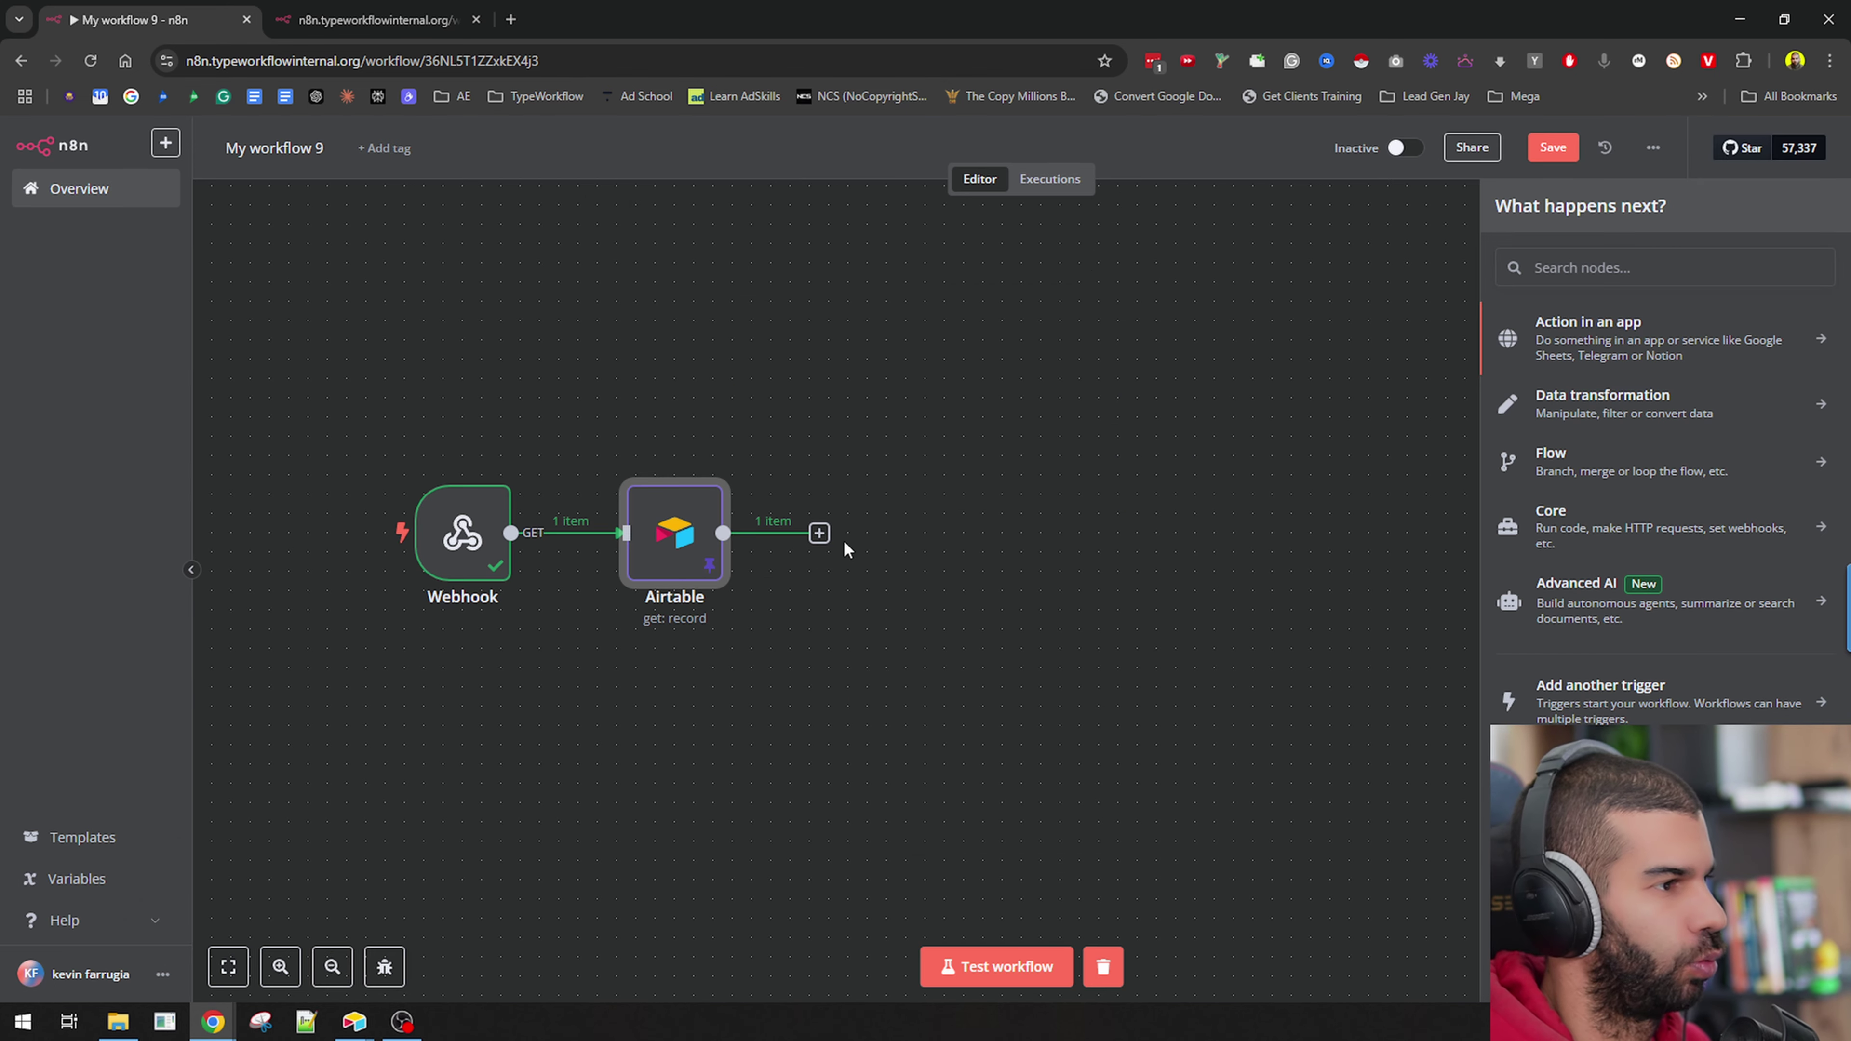
pyautogui.hotkey('alt', 'Tab')
pyautogui.hotkey('alt', 'Tab')
pyautogui.hotkey('alt', 'Tab')
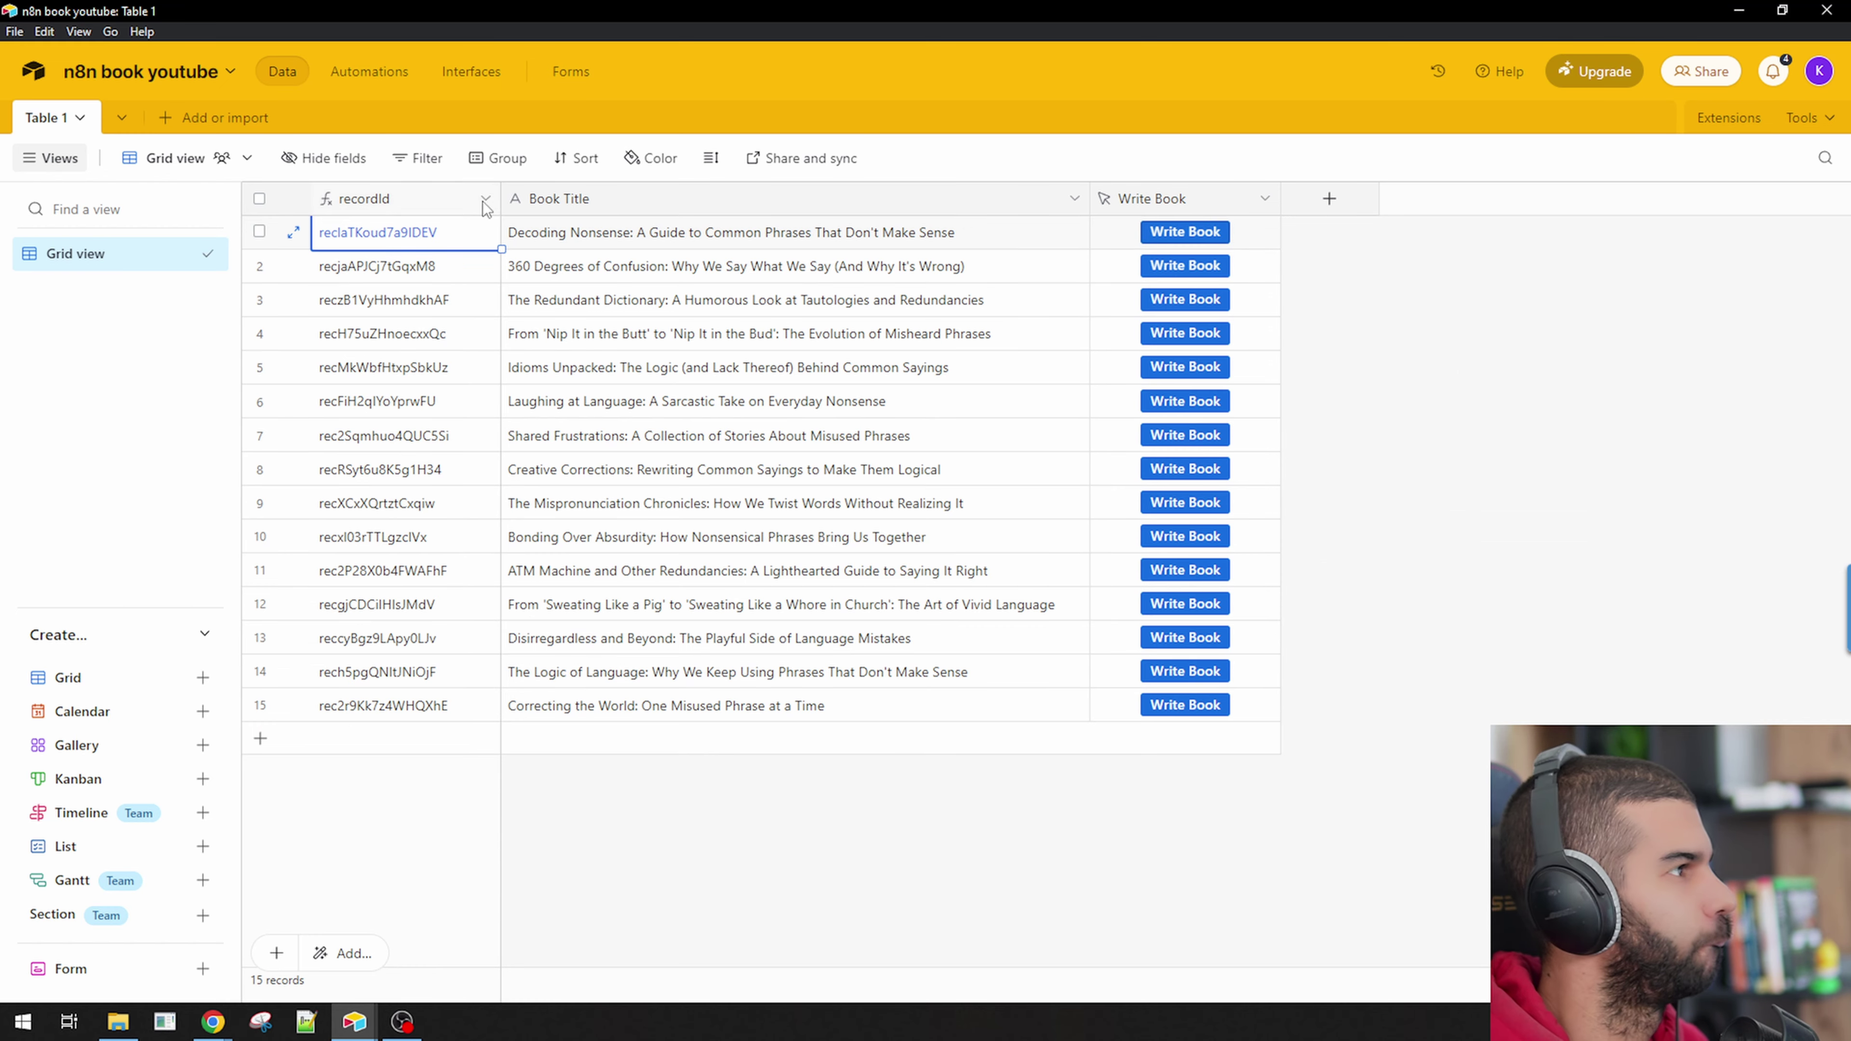
# Select the first Book Title cell, then bring up the n8n Workflows browser window.
pyautogui.click(675, 233)
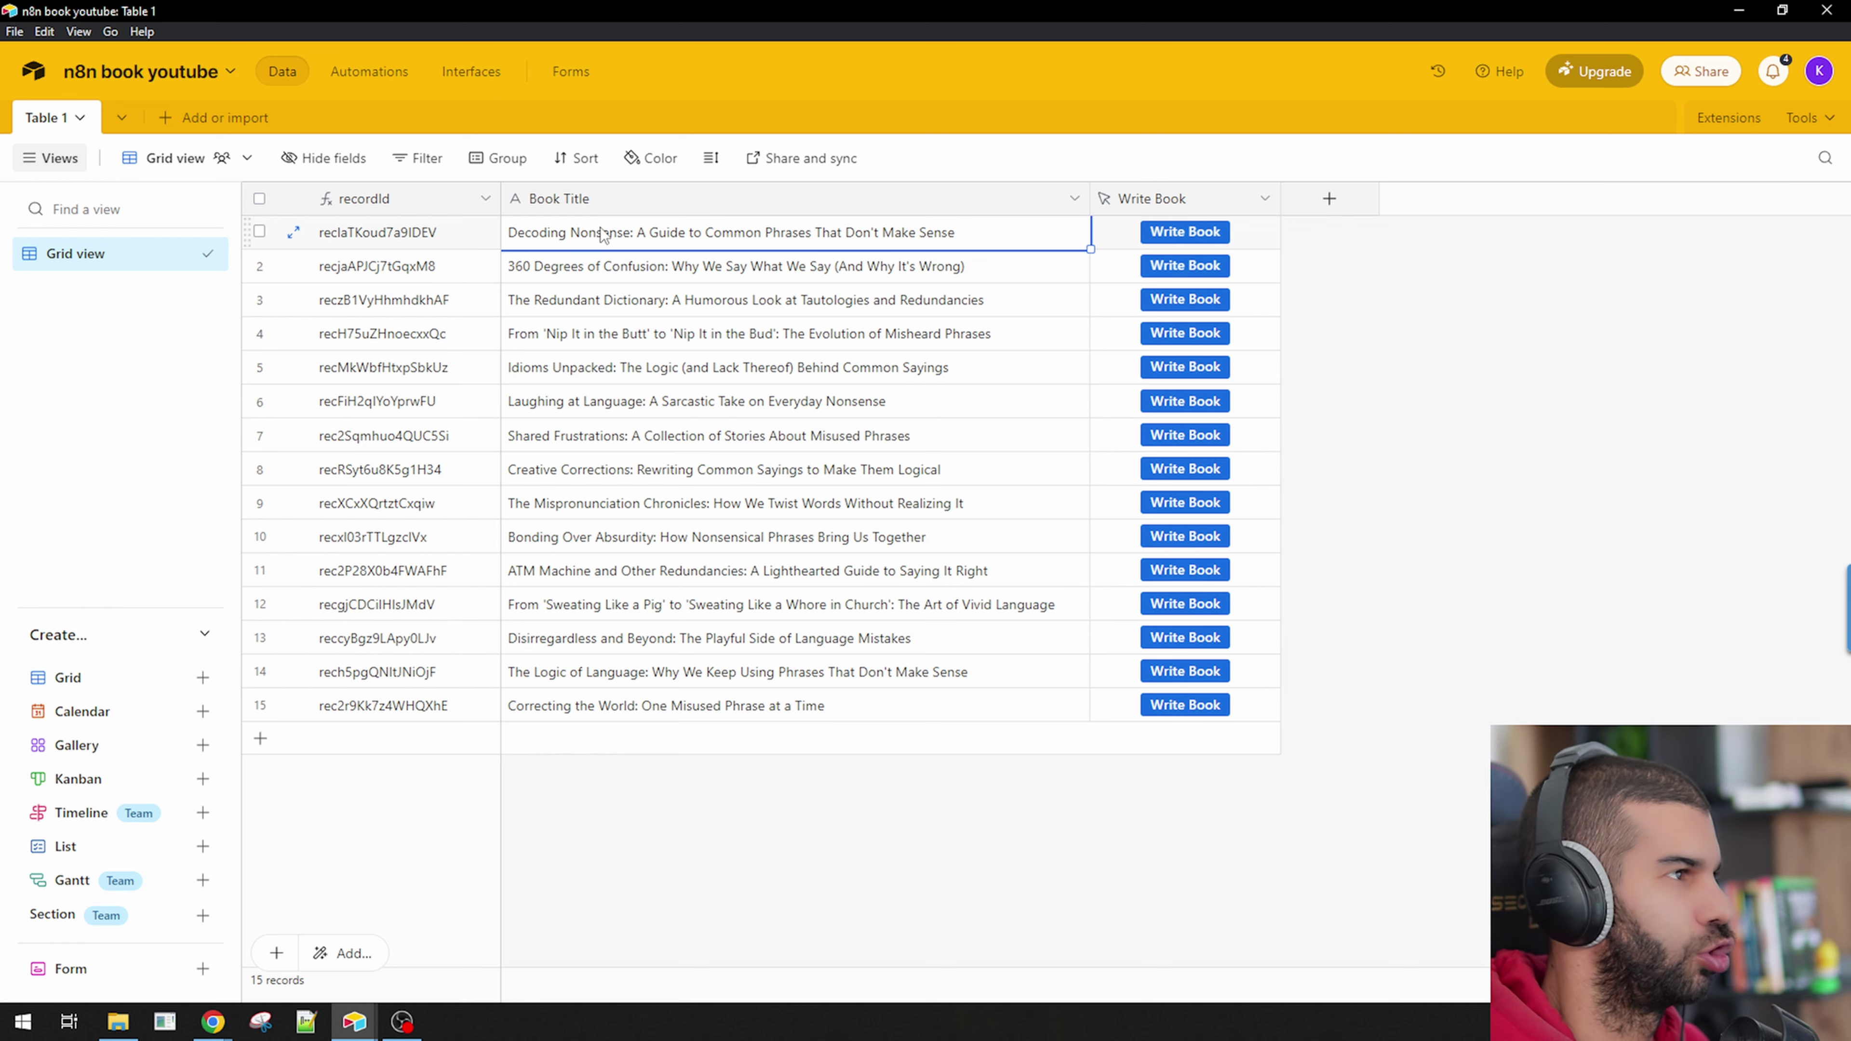
pyautogui.hotkey('alt', 'Tab')
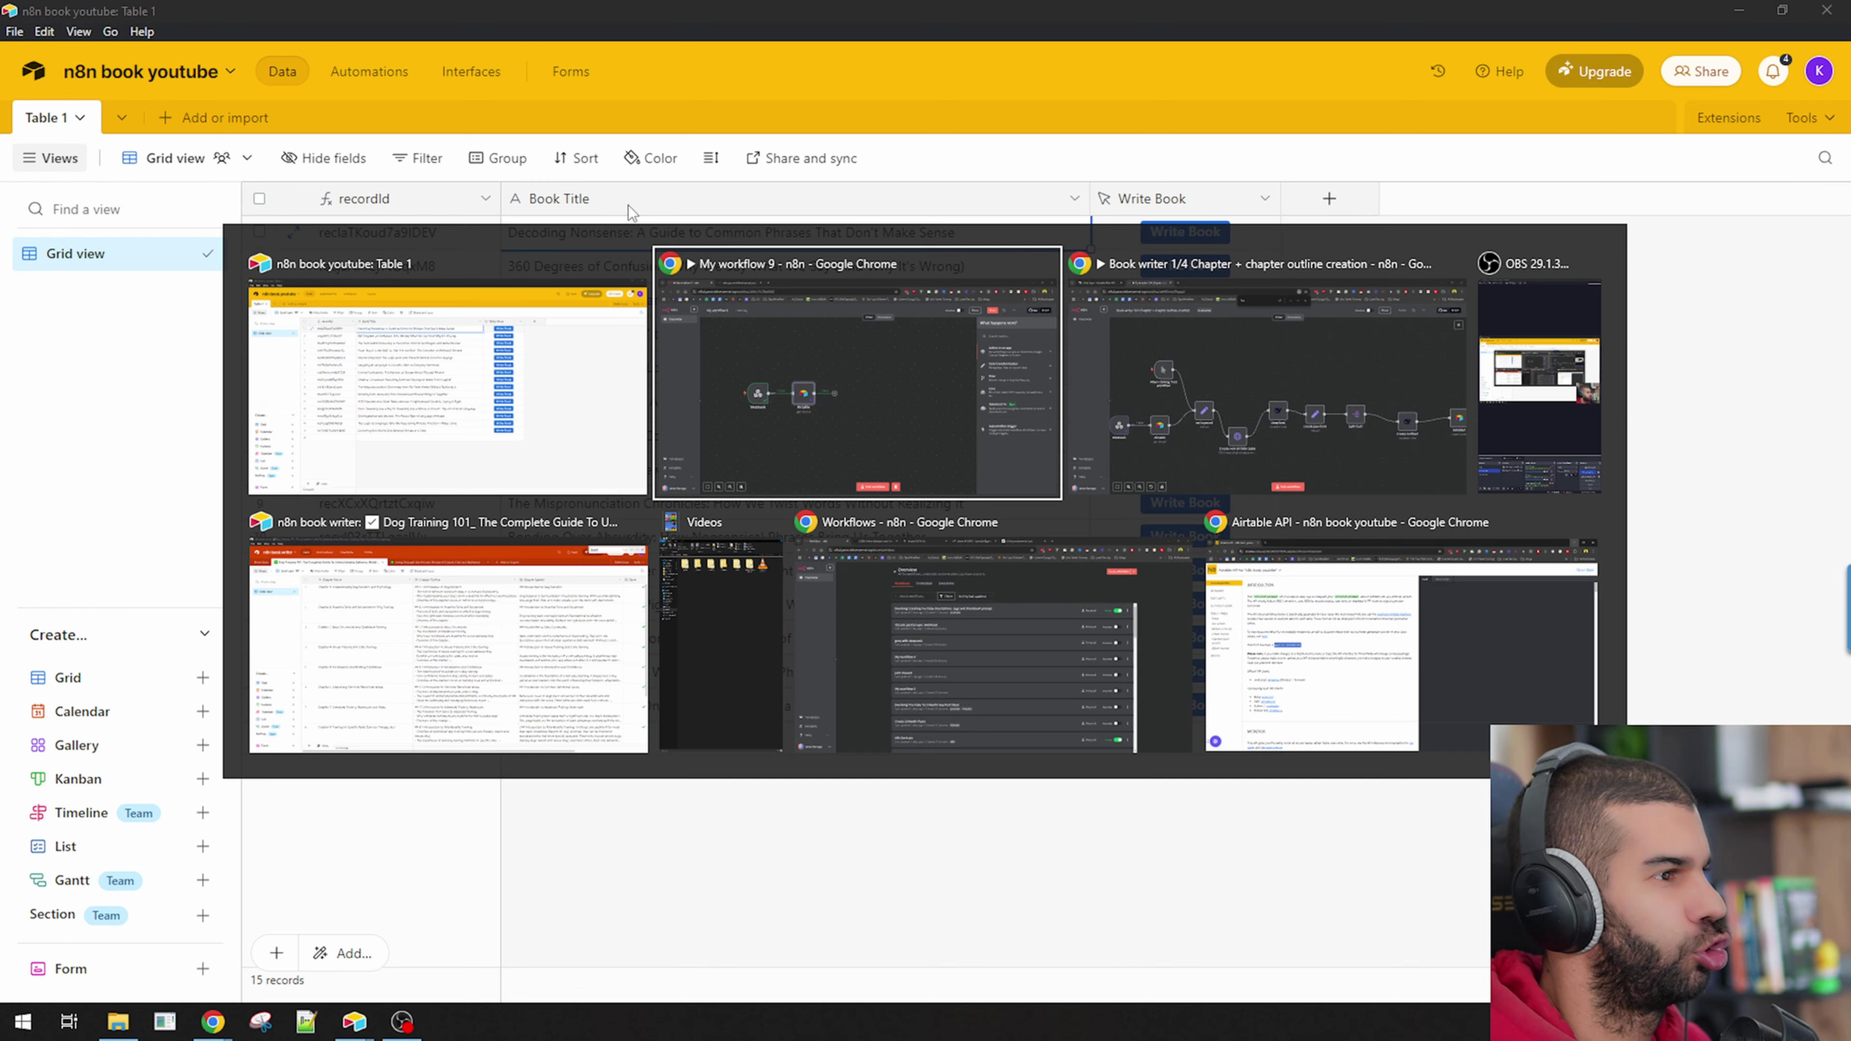
pyautogui.click(983, 680)
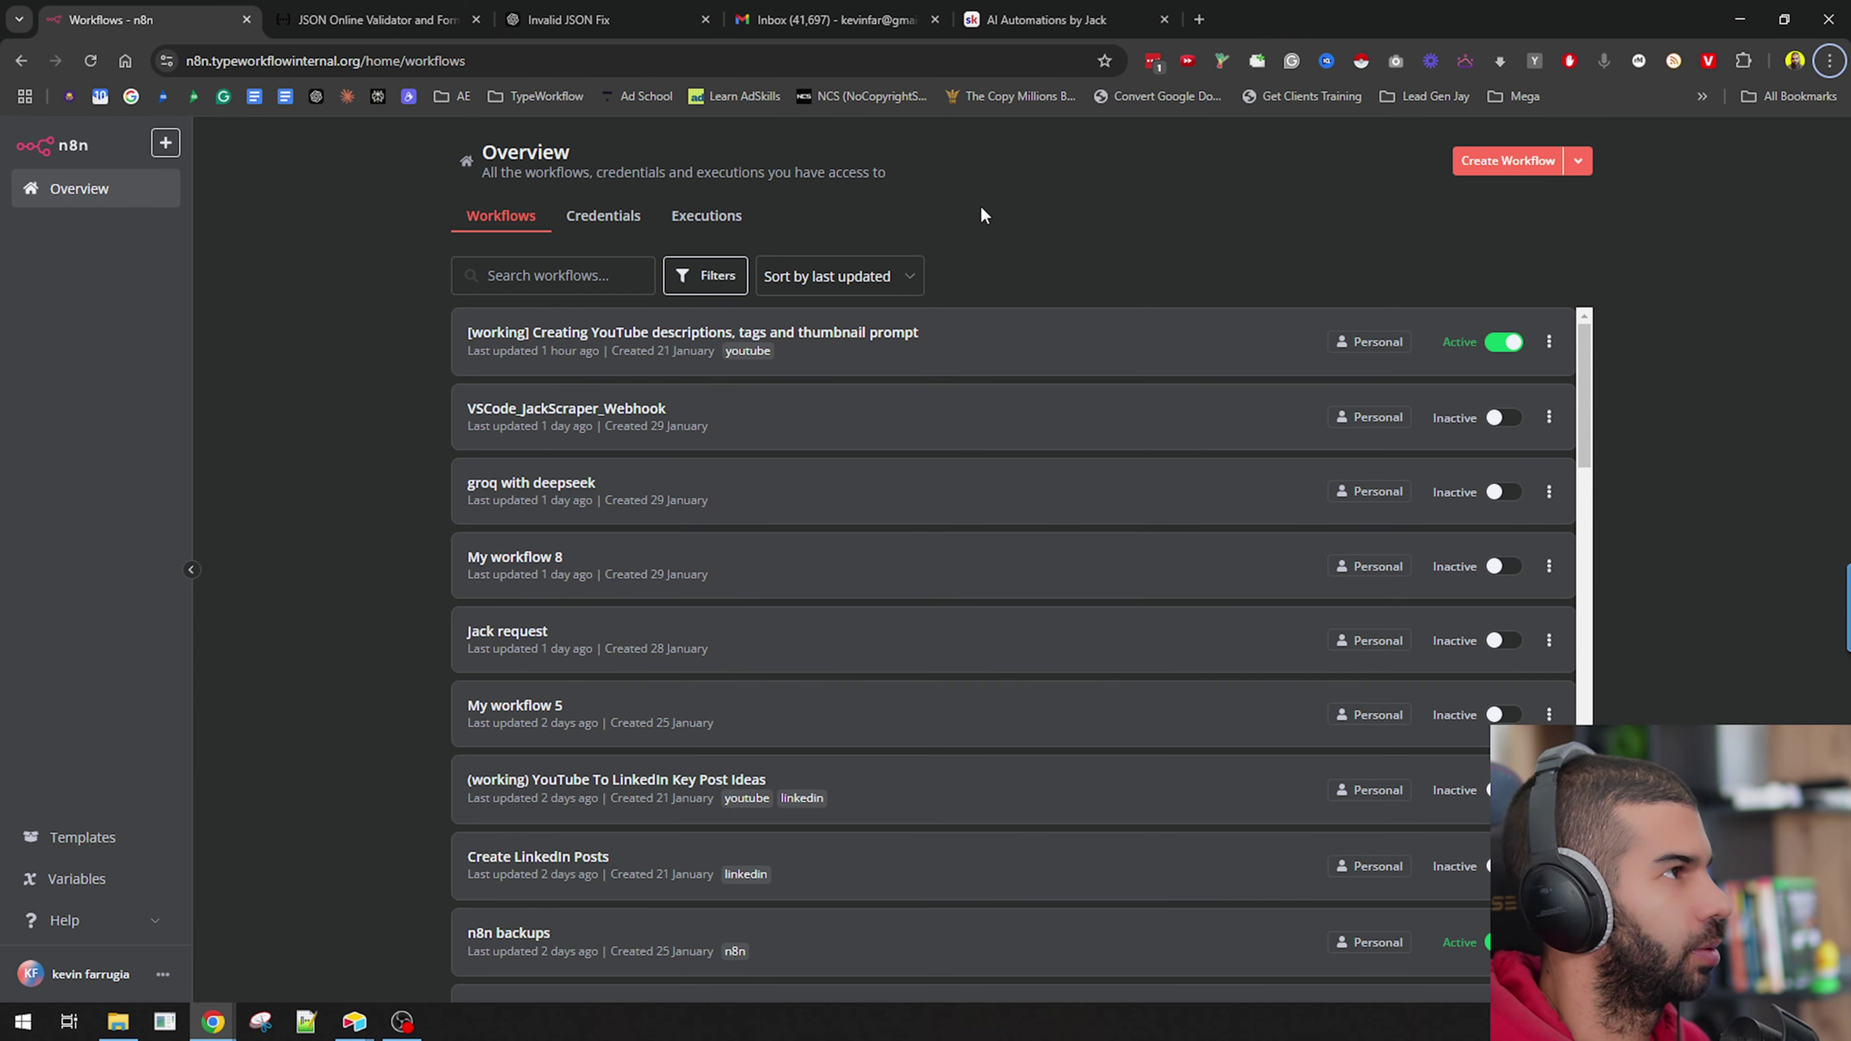
# Close every Chrome tab except a single fresh new tab.
pyautogui.hotkey('ctrl', 't')
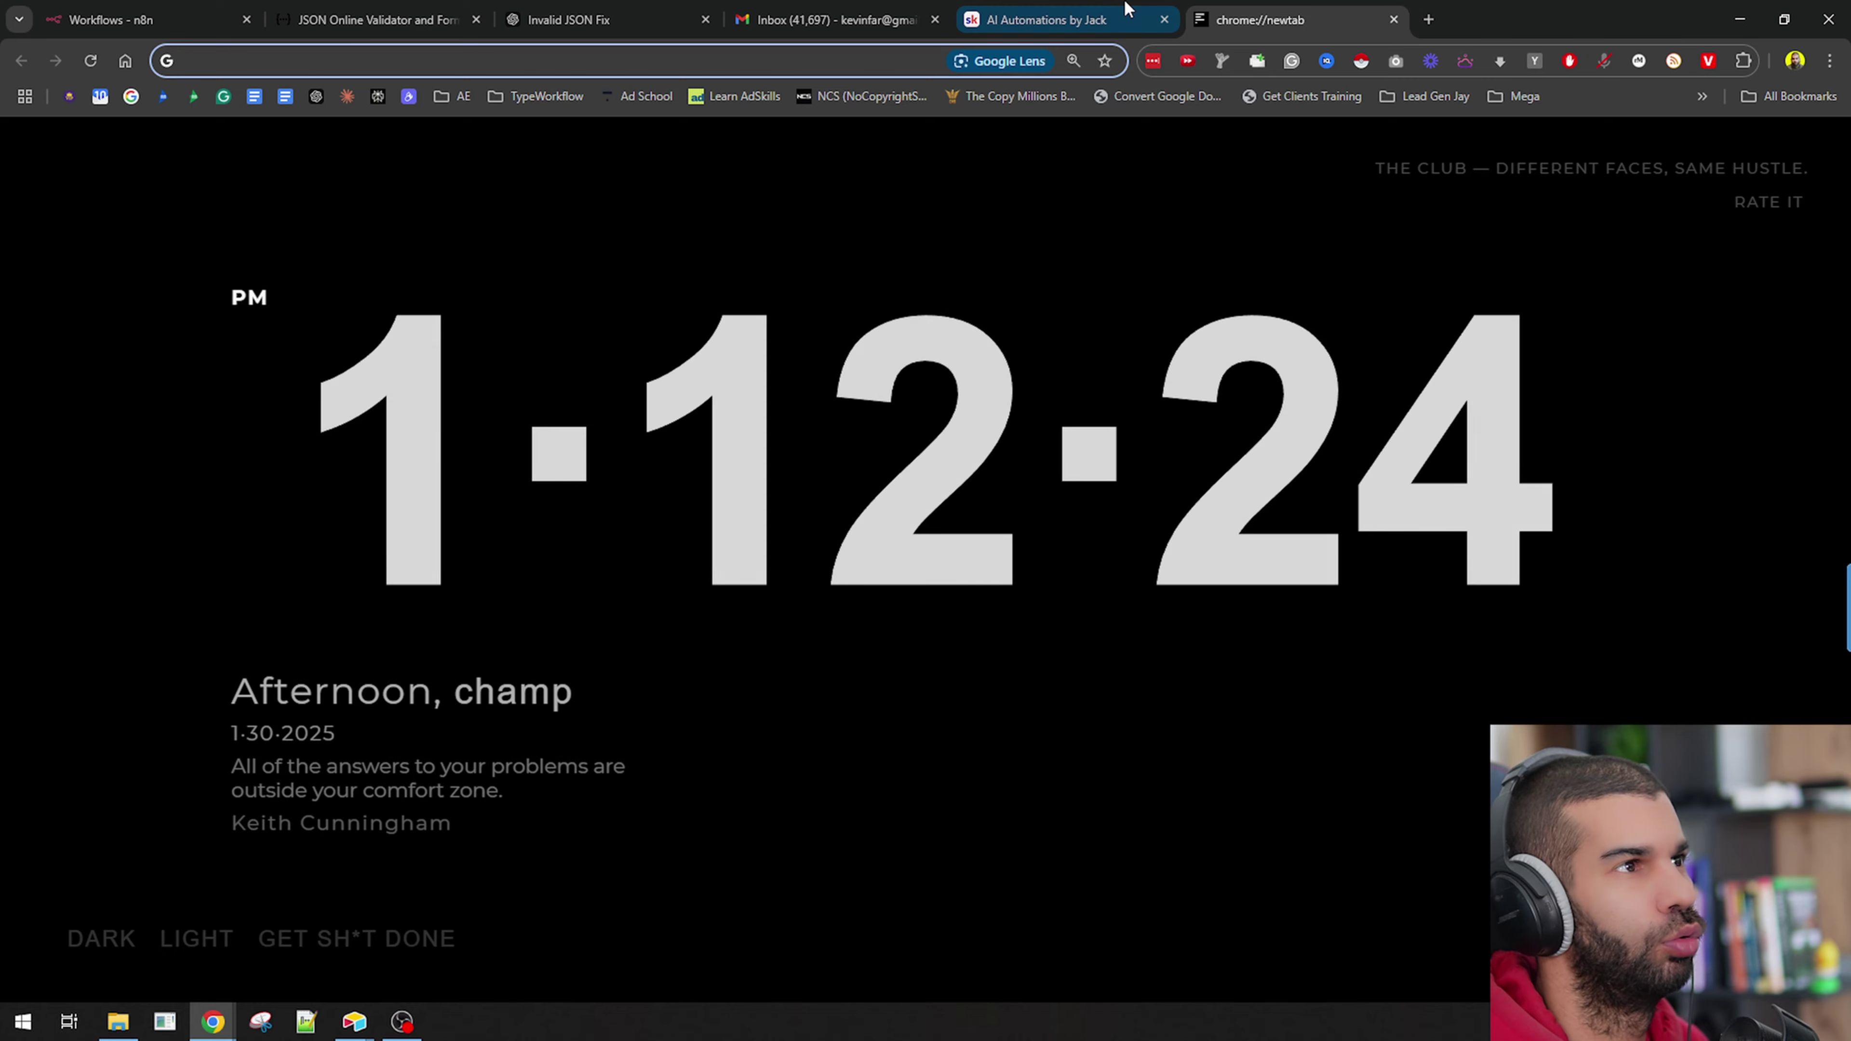
pyautogui.click(1127, 8)
pyautogui.click(175, 18)
pyautogui.rightClick(175, 19)
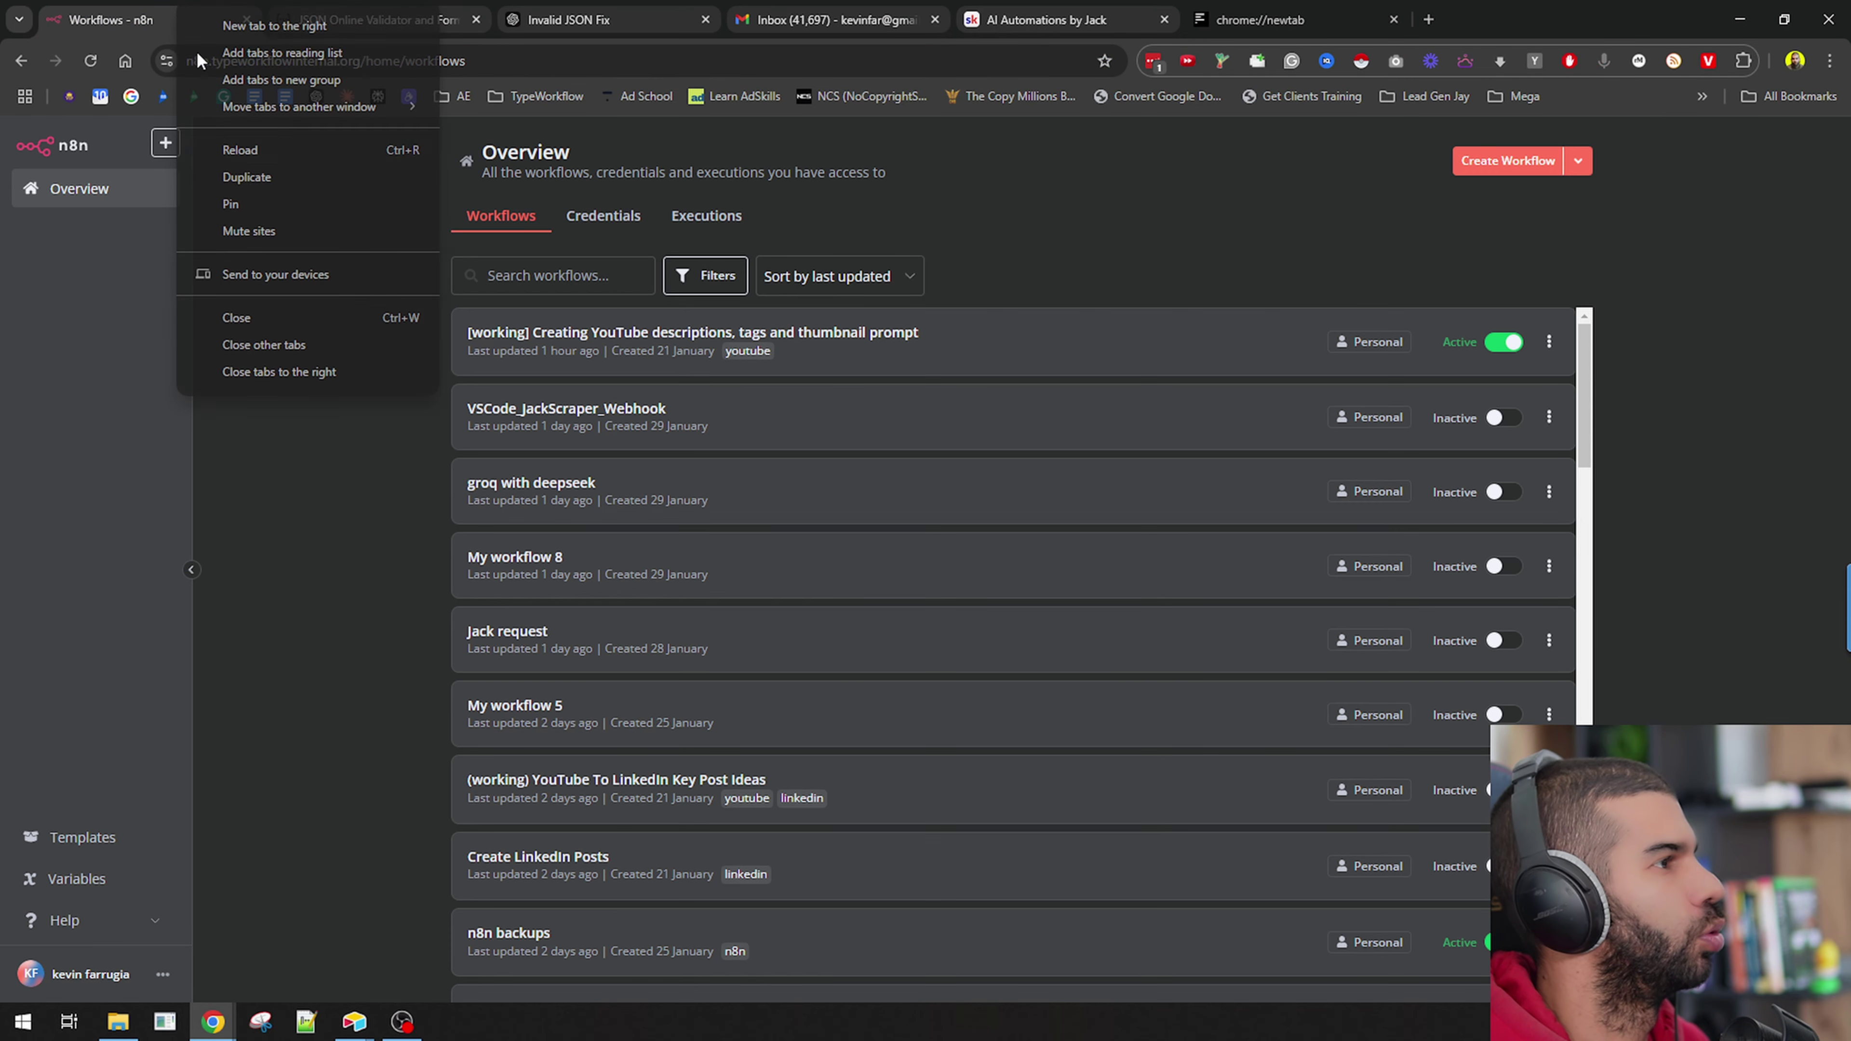
pyautogui.click(291, 346)
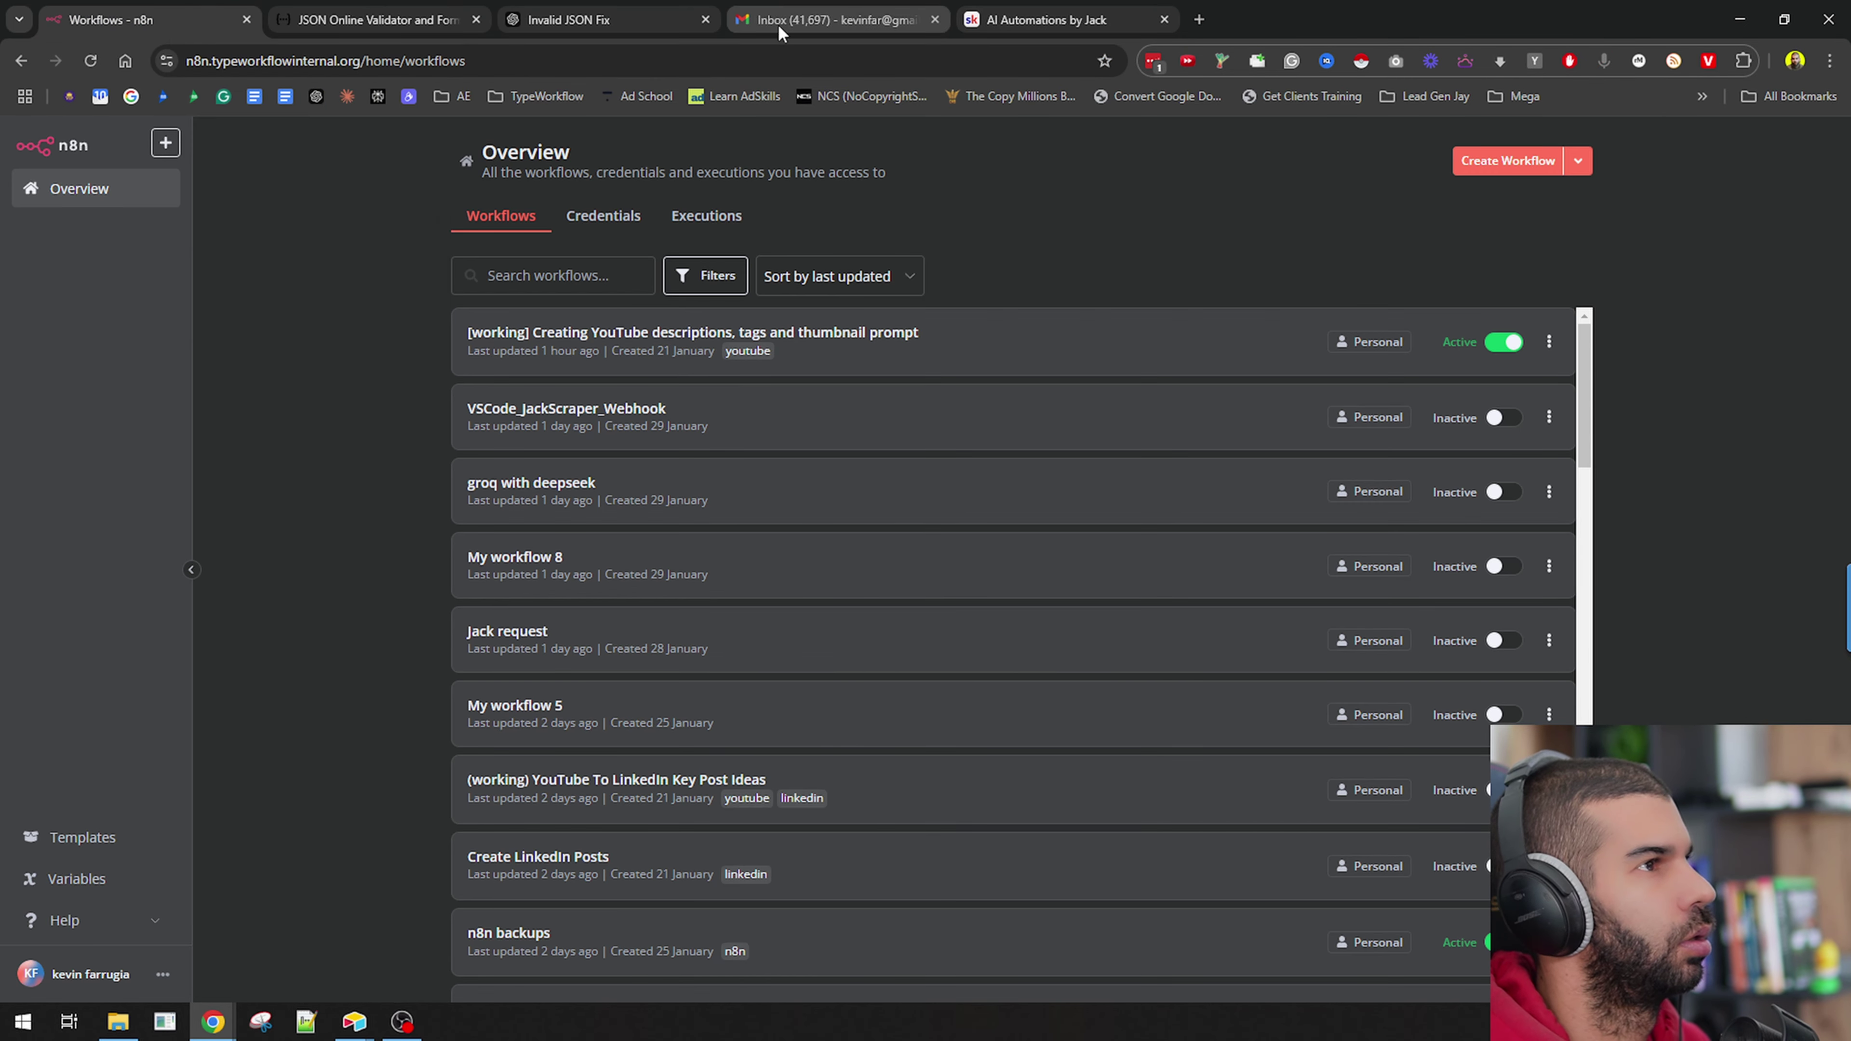
pyautogui.click(1199, 18)
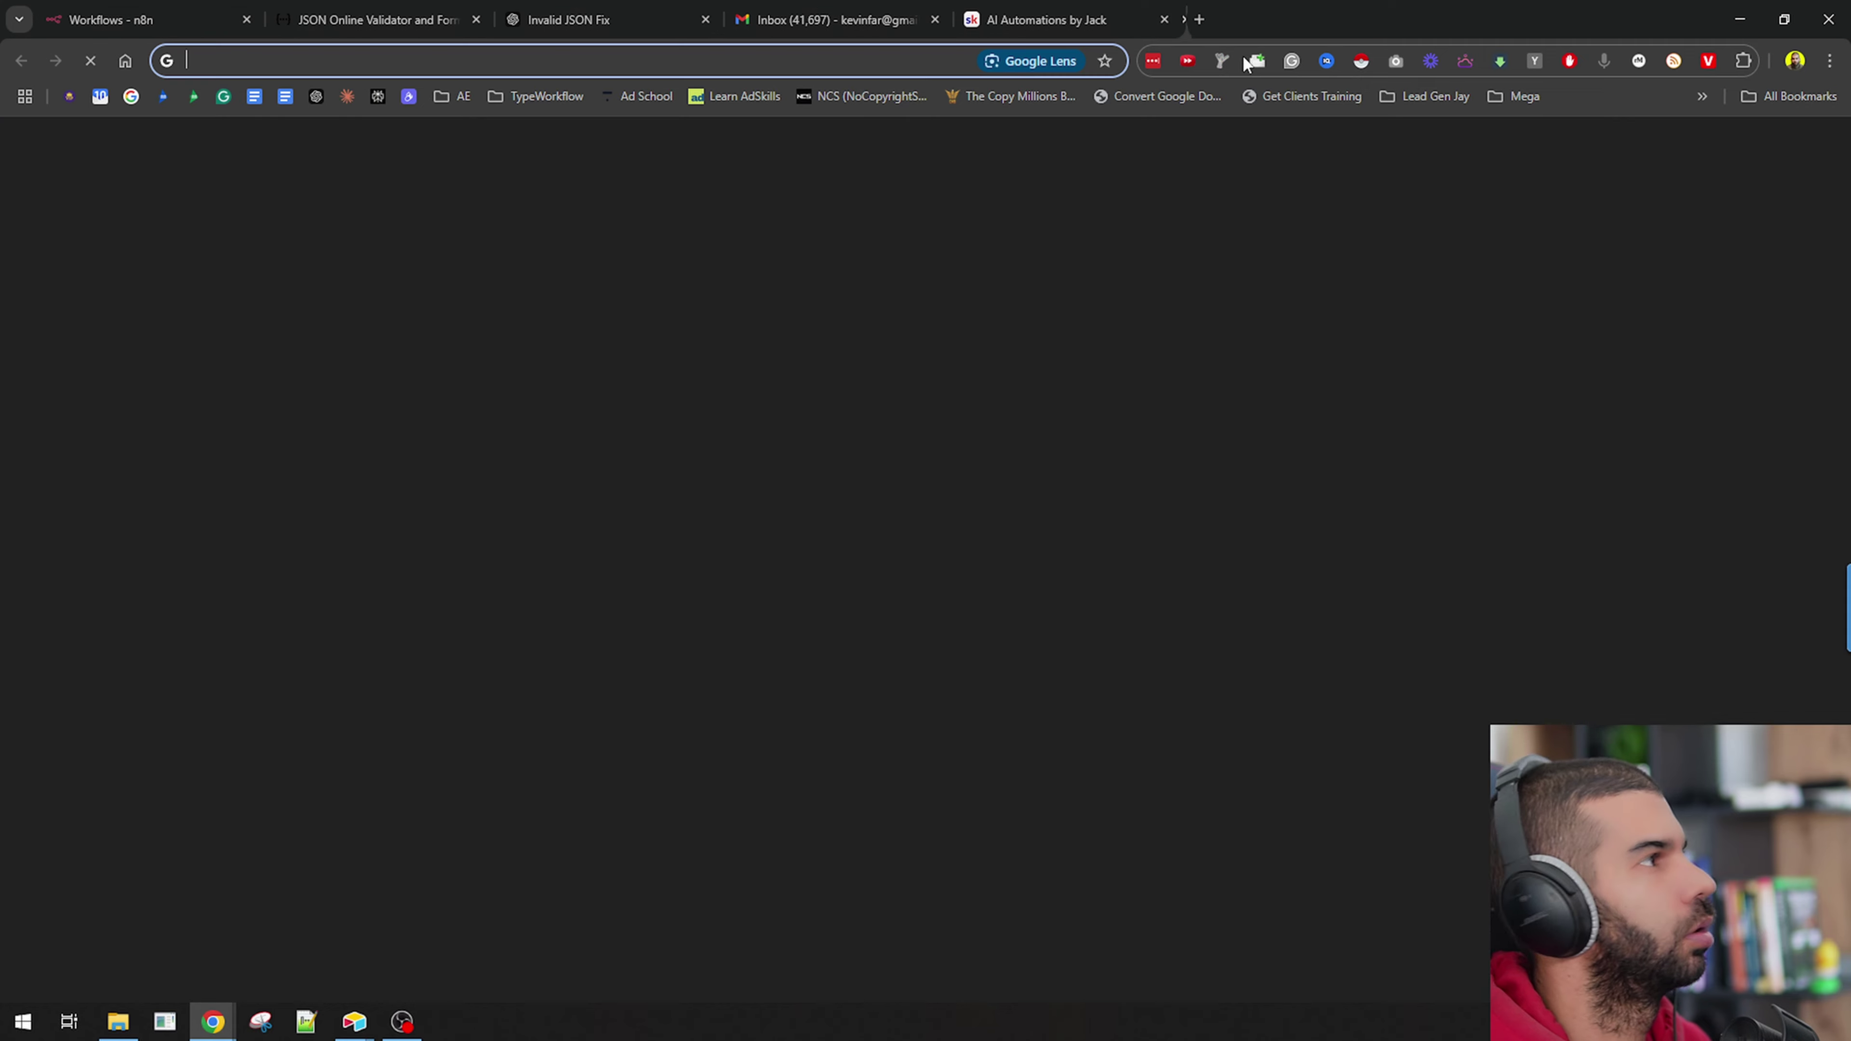
pyautogui.rightClick(1265, 22)
pyautogui.click(1351, 315)
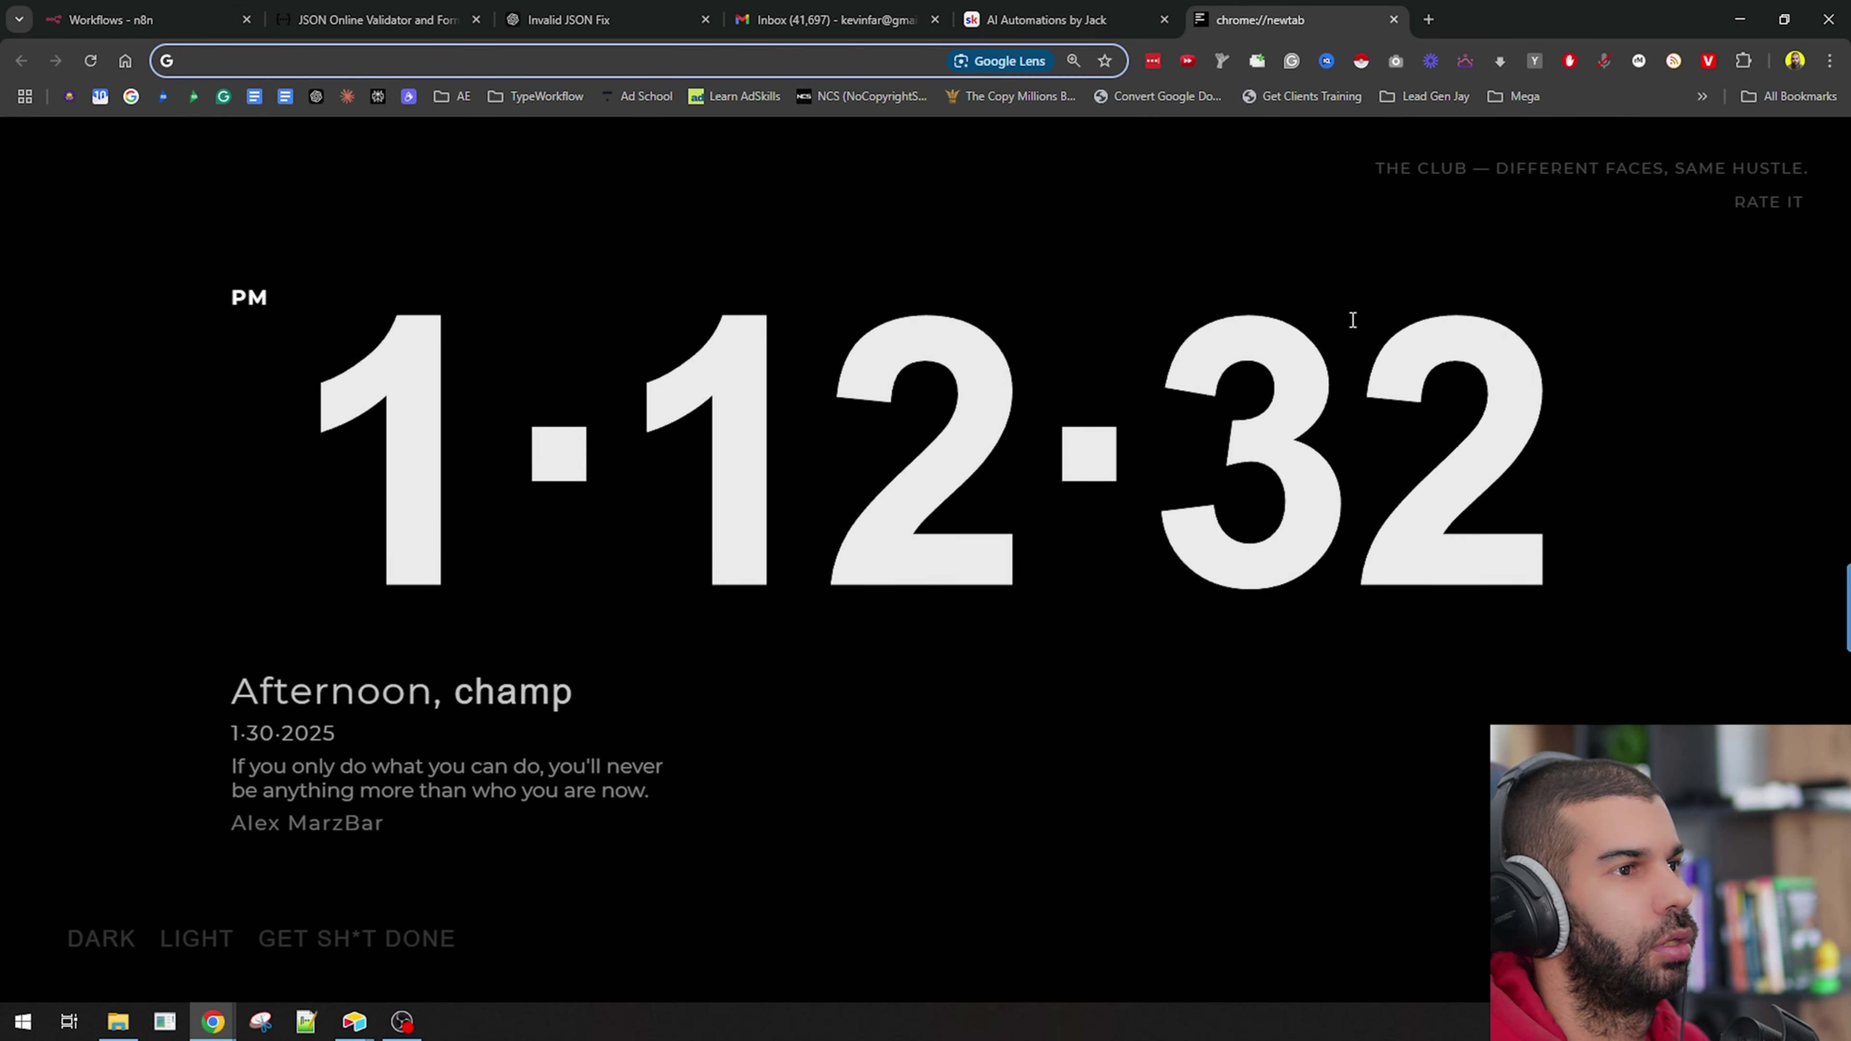
# Search Google for 'airtable api create table'.
pyautogui.click(630, 62)
pyautogui.write('airtable api')
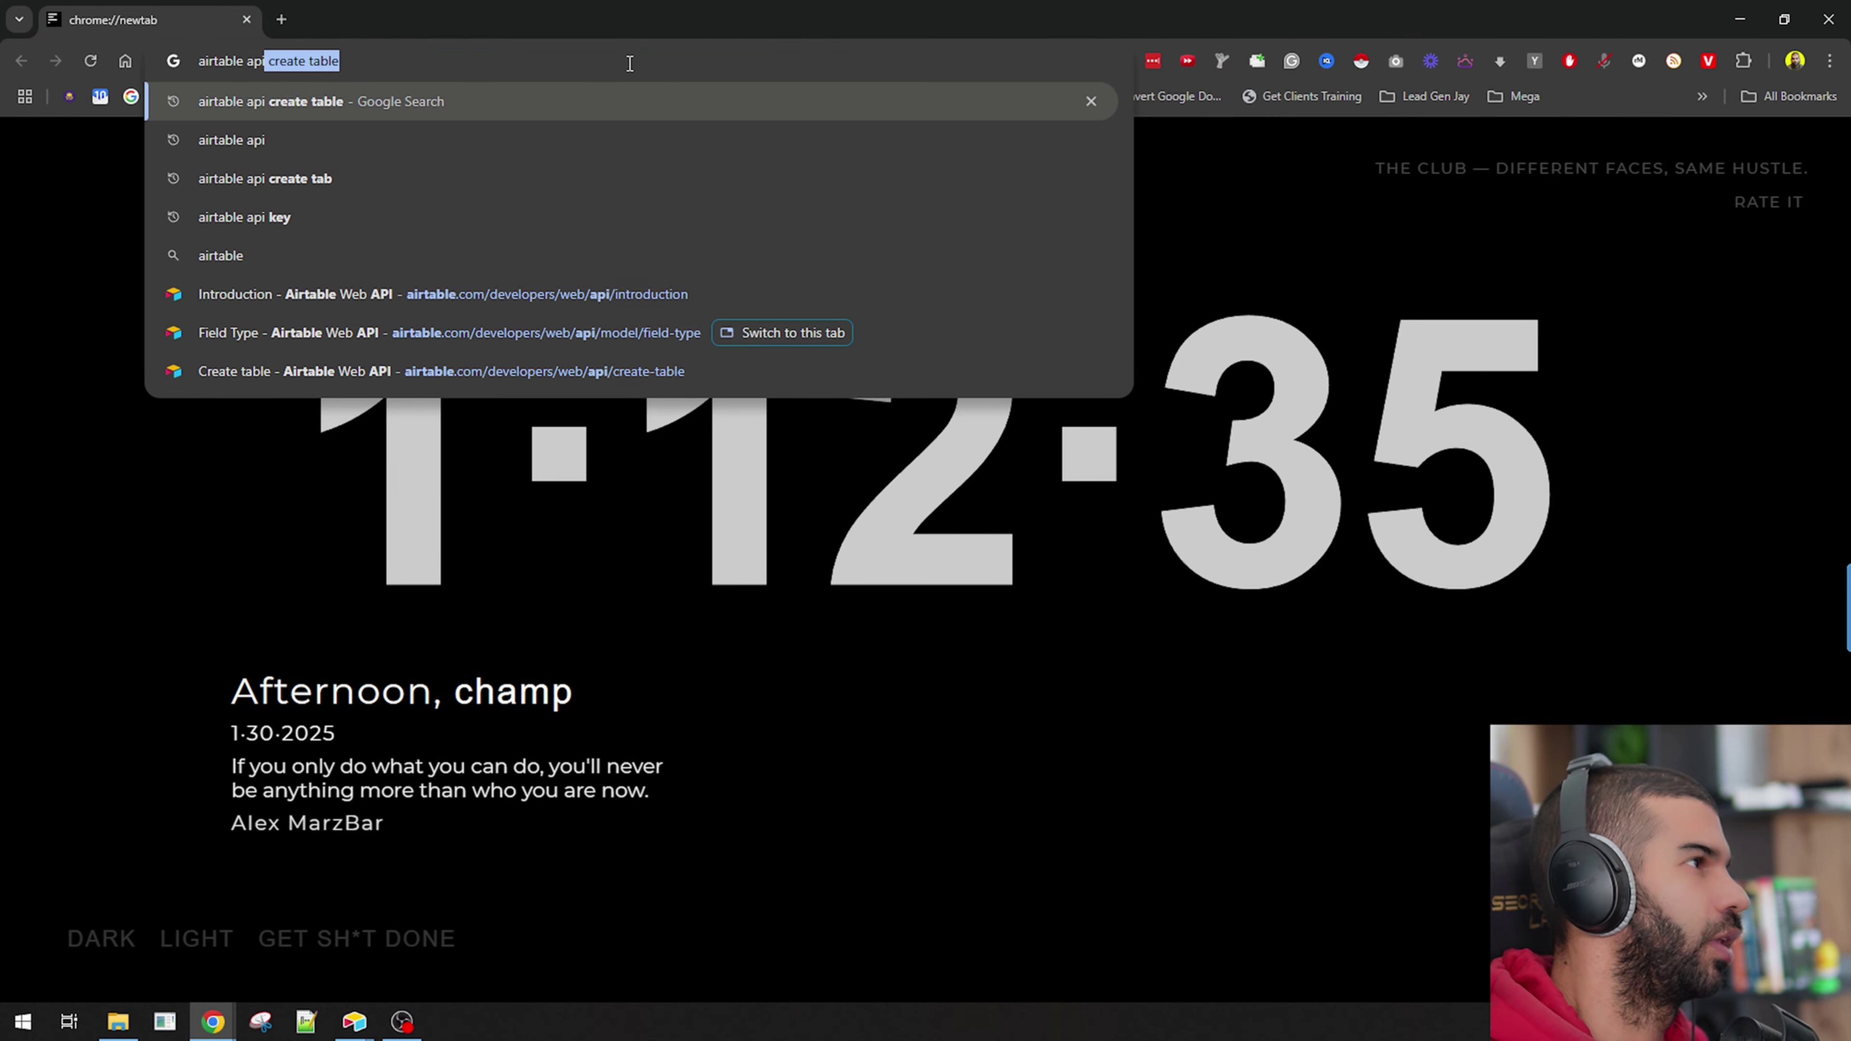
pyautogui.press('Return')
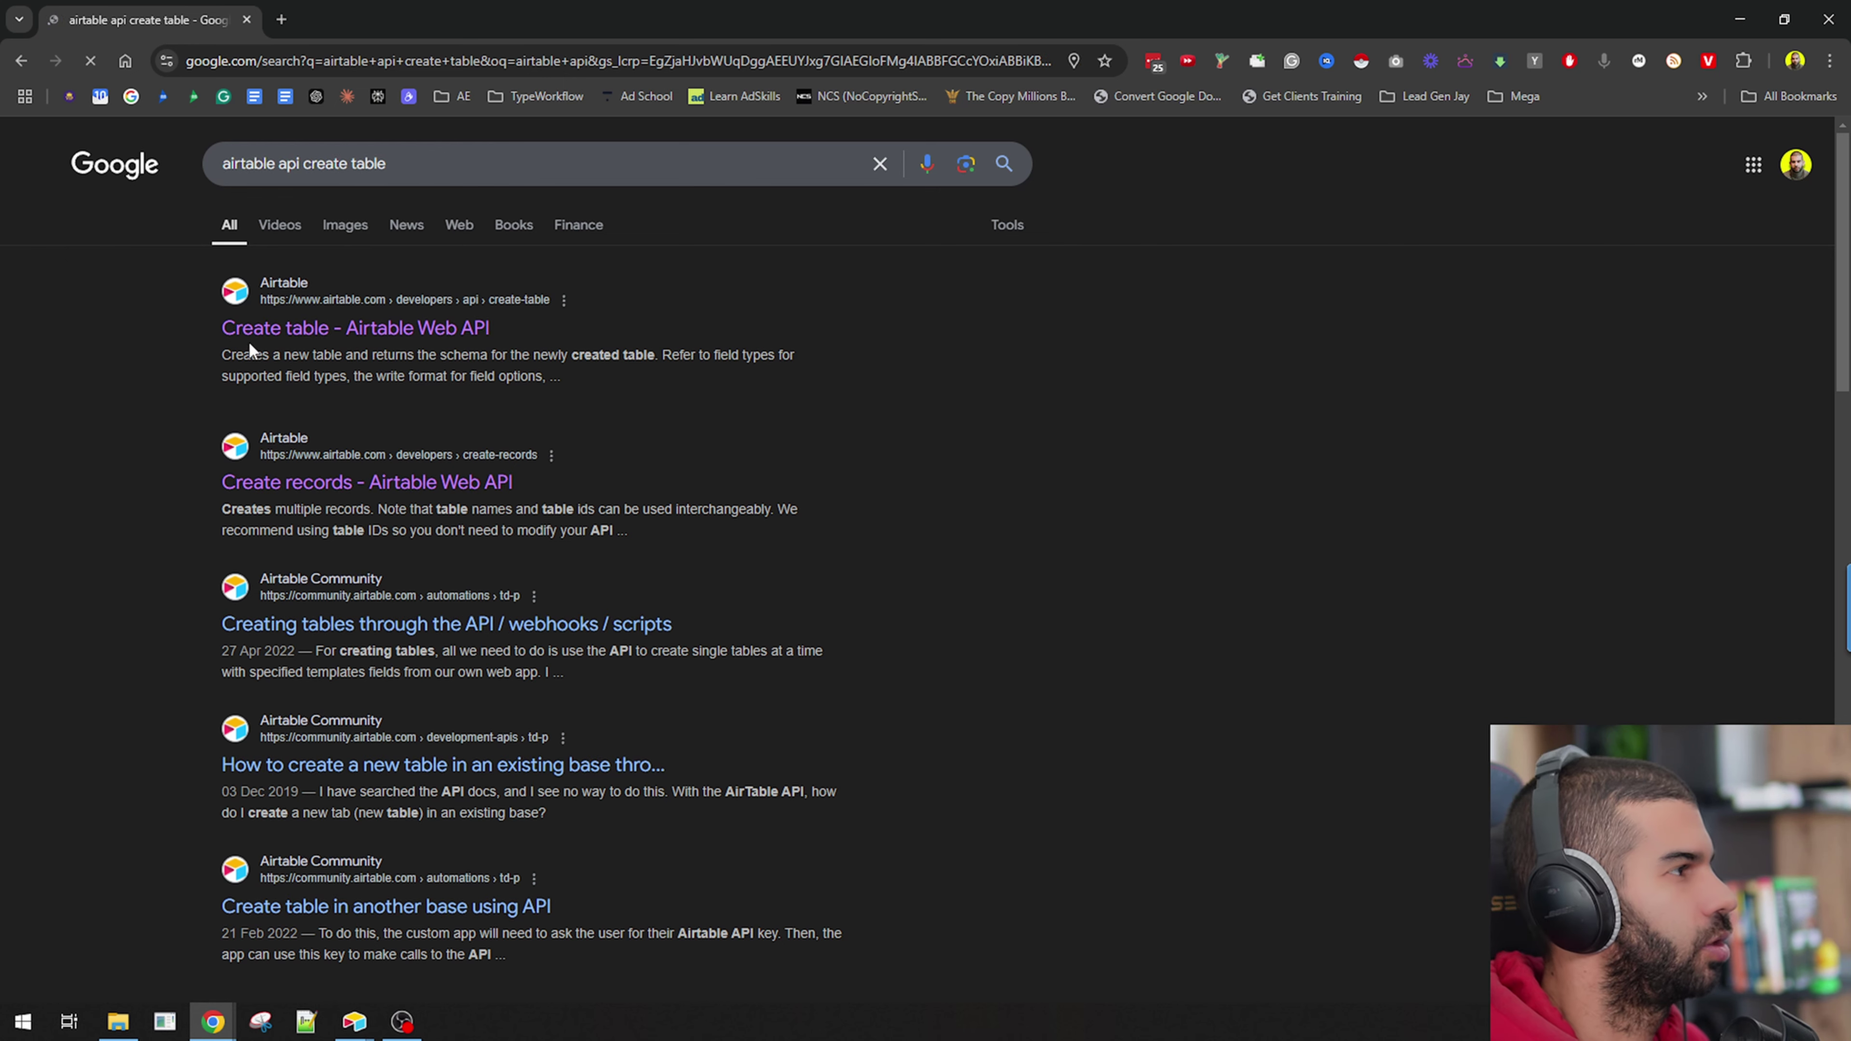
# Open Airtable's Create table API docs and copy the example curl request.
pyautogui.click(321, 330)
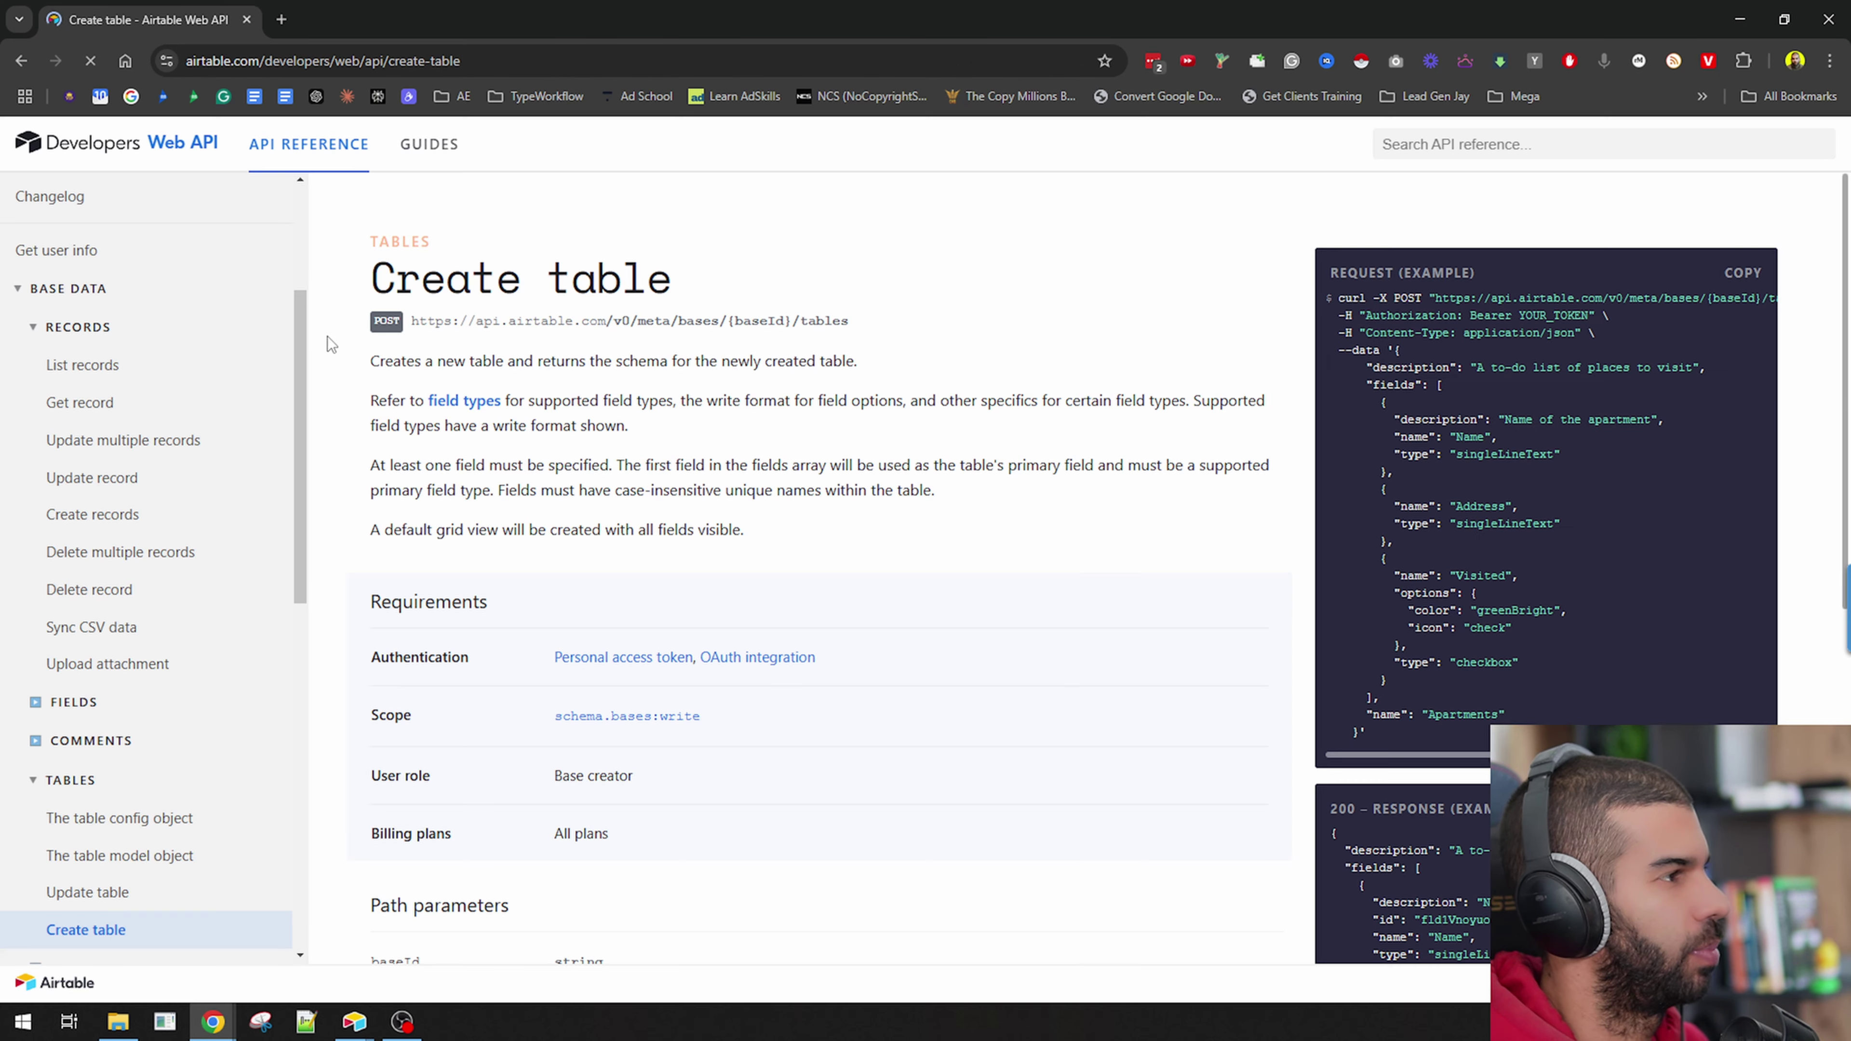
pyautogui.moveTo(414, 321); pyautogui.dragTo(925, 310)
pyautogui.hotkey('ctrl', '+')
pyautogui.hotkey('ctrl', '+')
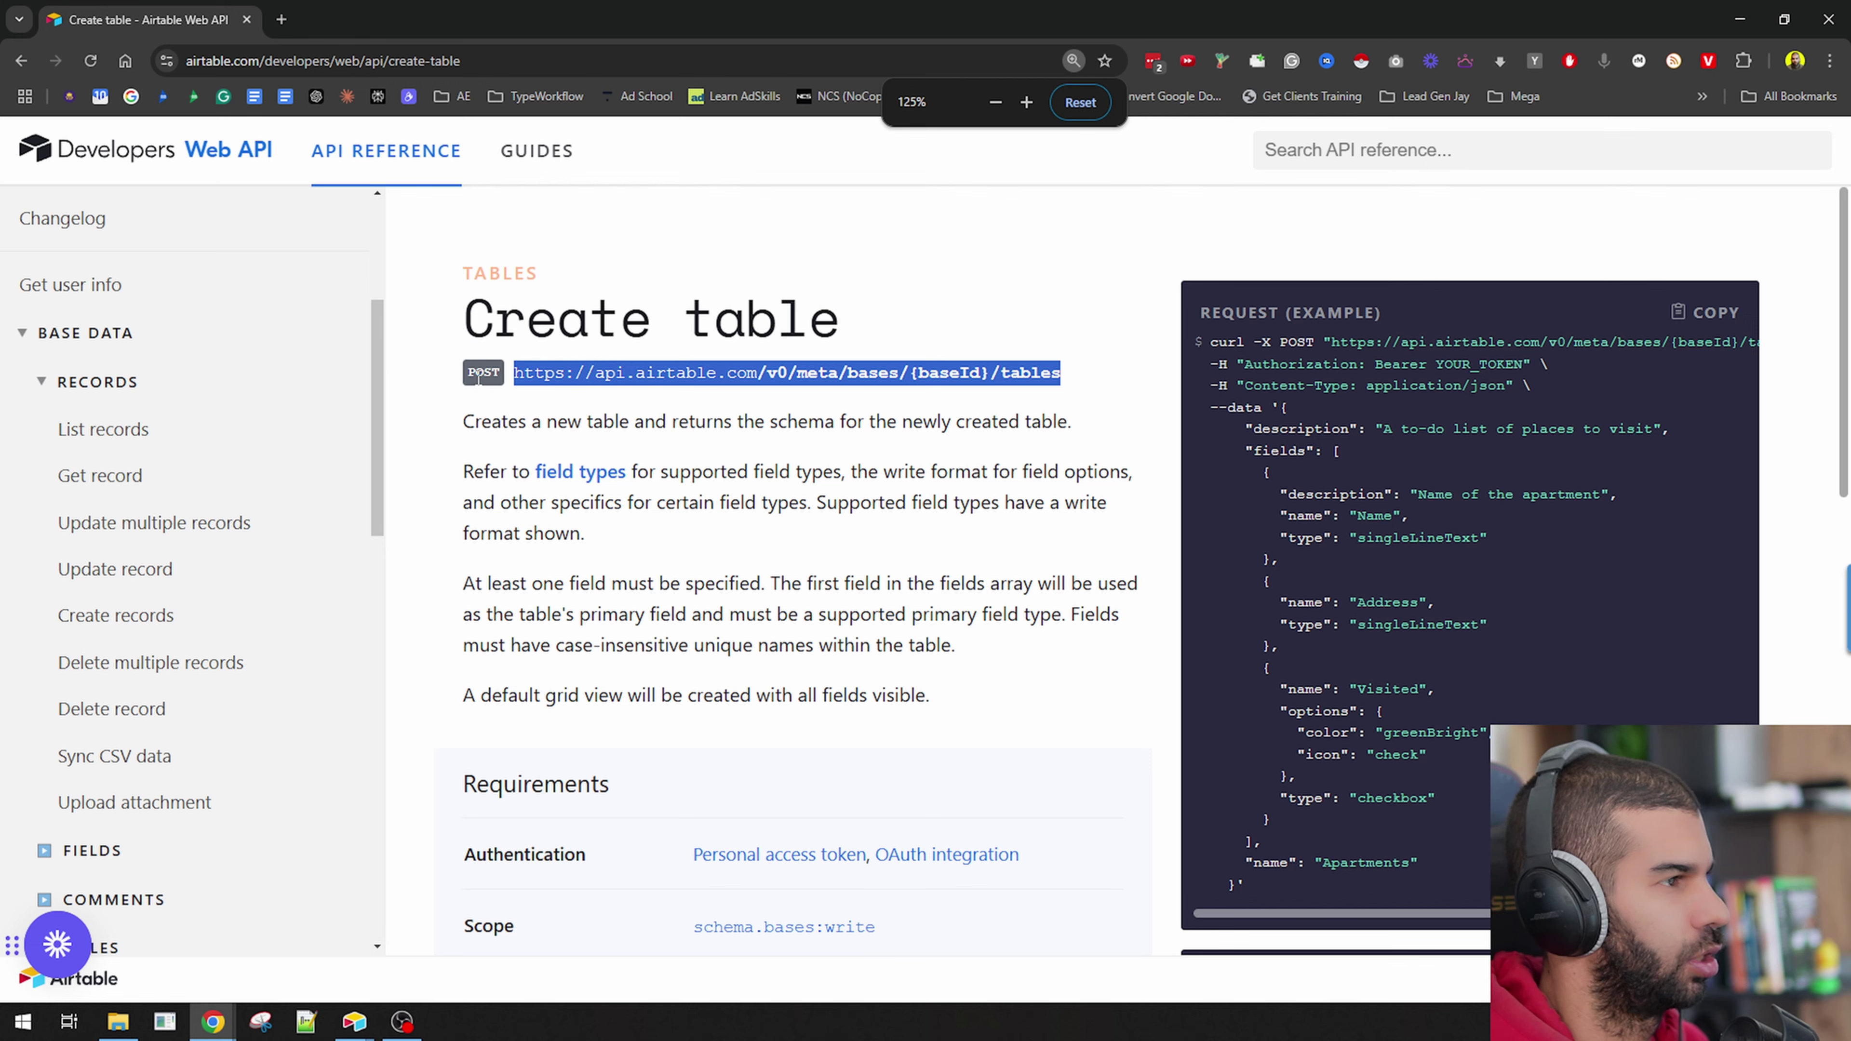
pyautogui.scroll(-2, 866, 758)
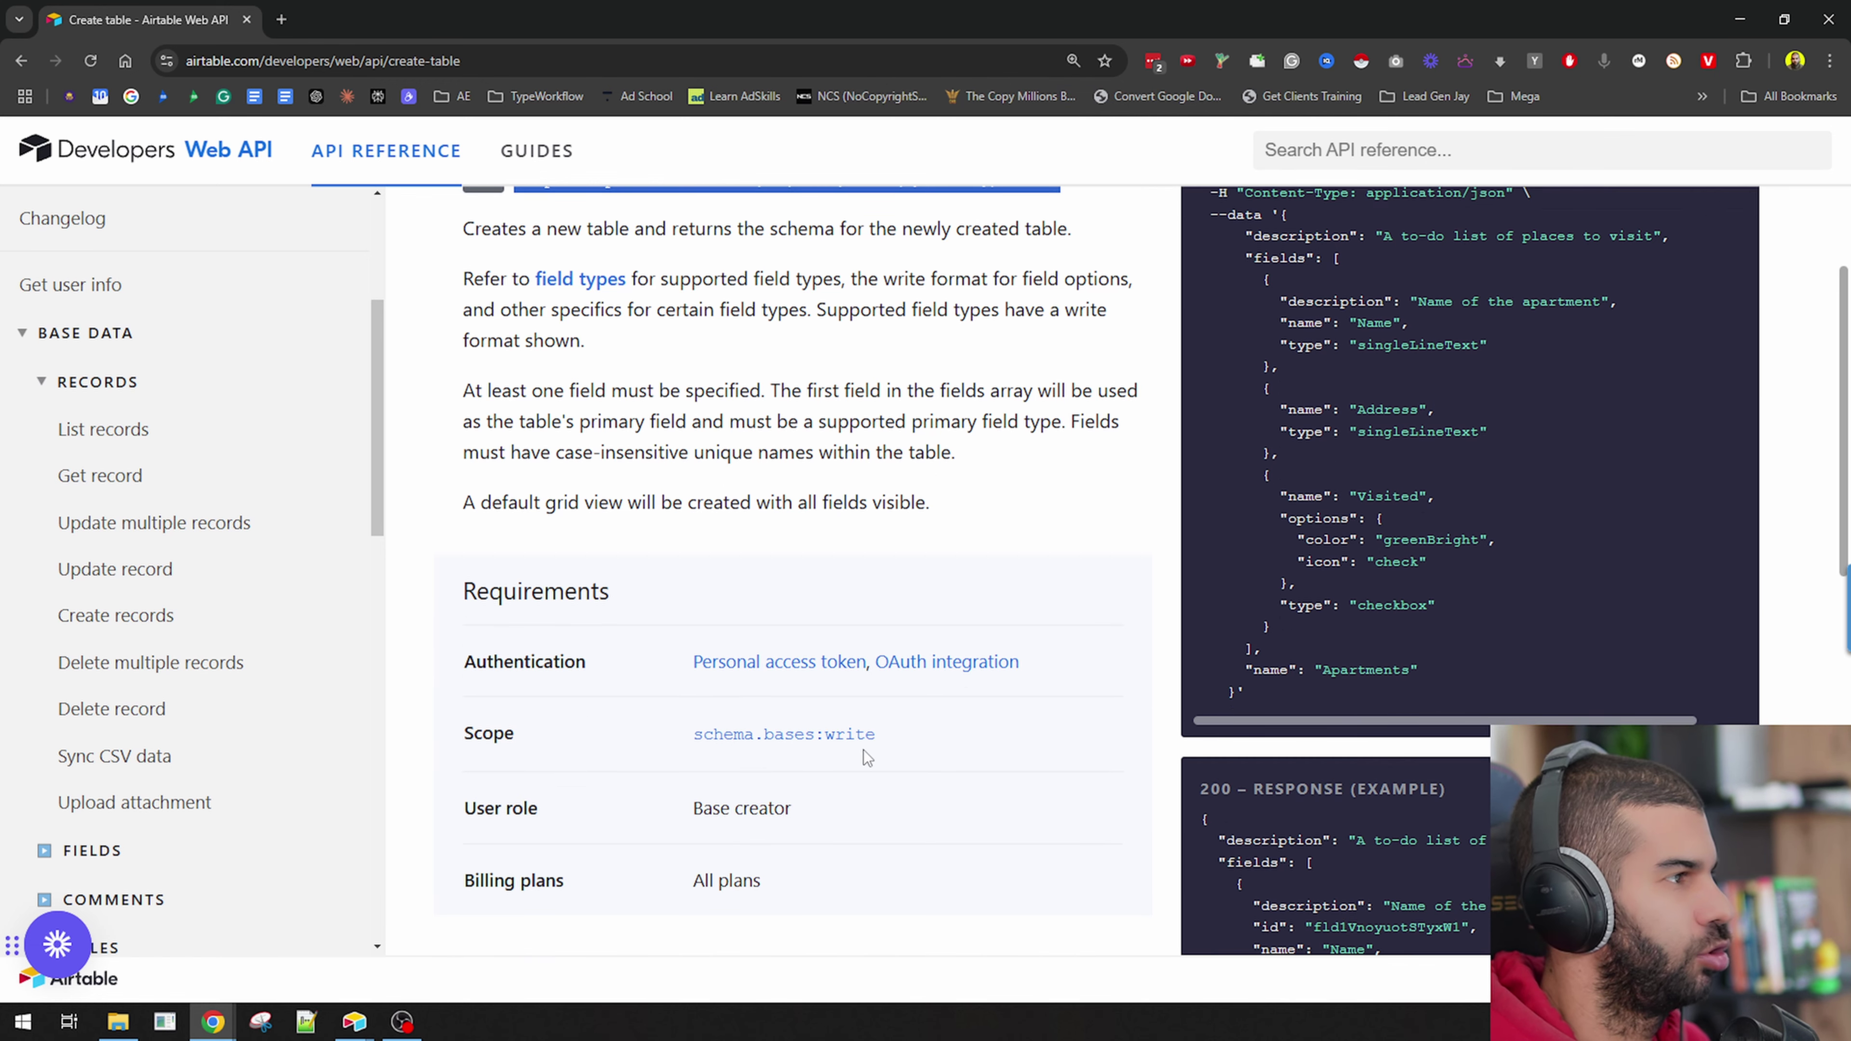
pyautogui.scroll(3, 865, 758)
pyautogui.hotkey('ctrl', '-')
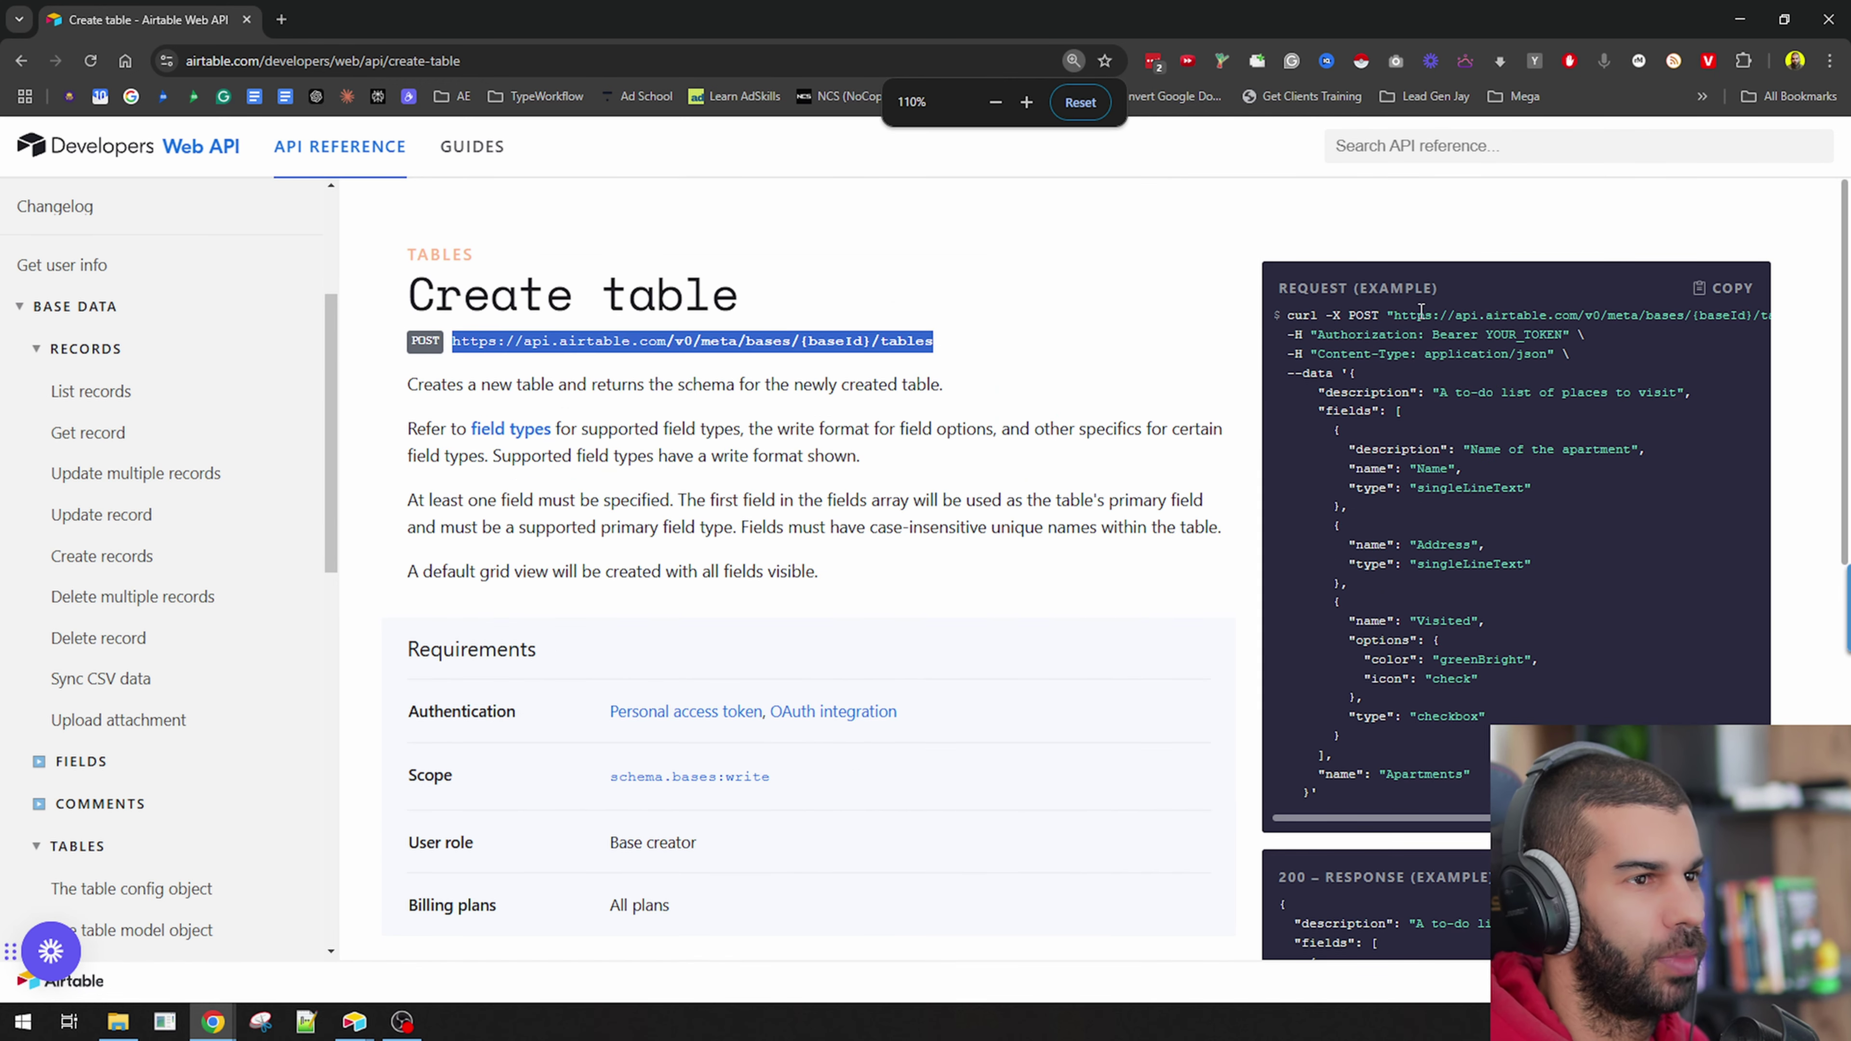
pyautogui.click(1721, 288)
# Review the example's Apartments table name and field definitions, then return to n8n.
pyautogui.moveTo(1285, 315); pyautogui.dragTo(1315, 795)
pyautogui.scroll(-2, 1414, 802)
pyautogui.scroll(2, 1421, 584)
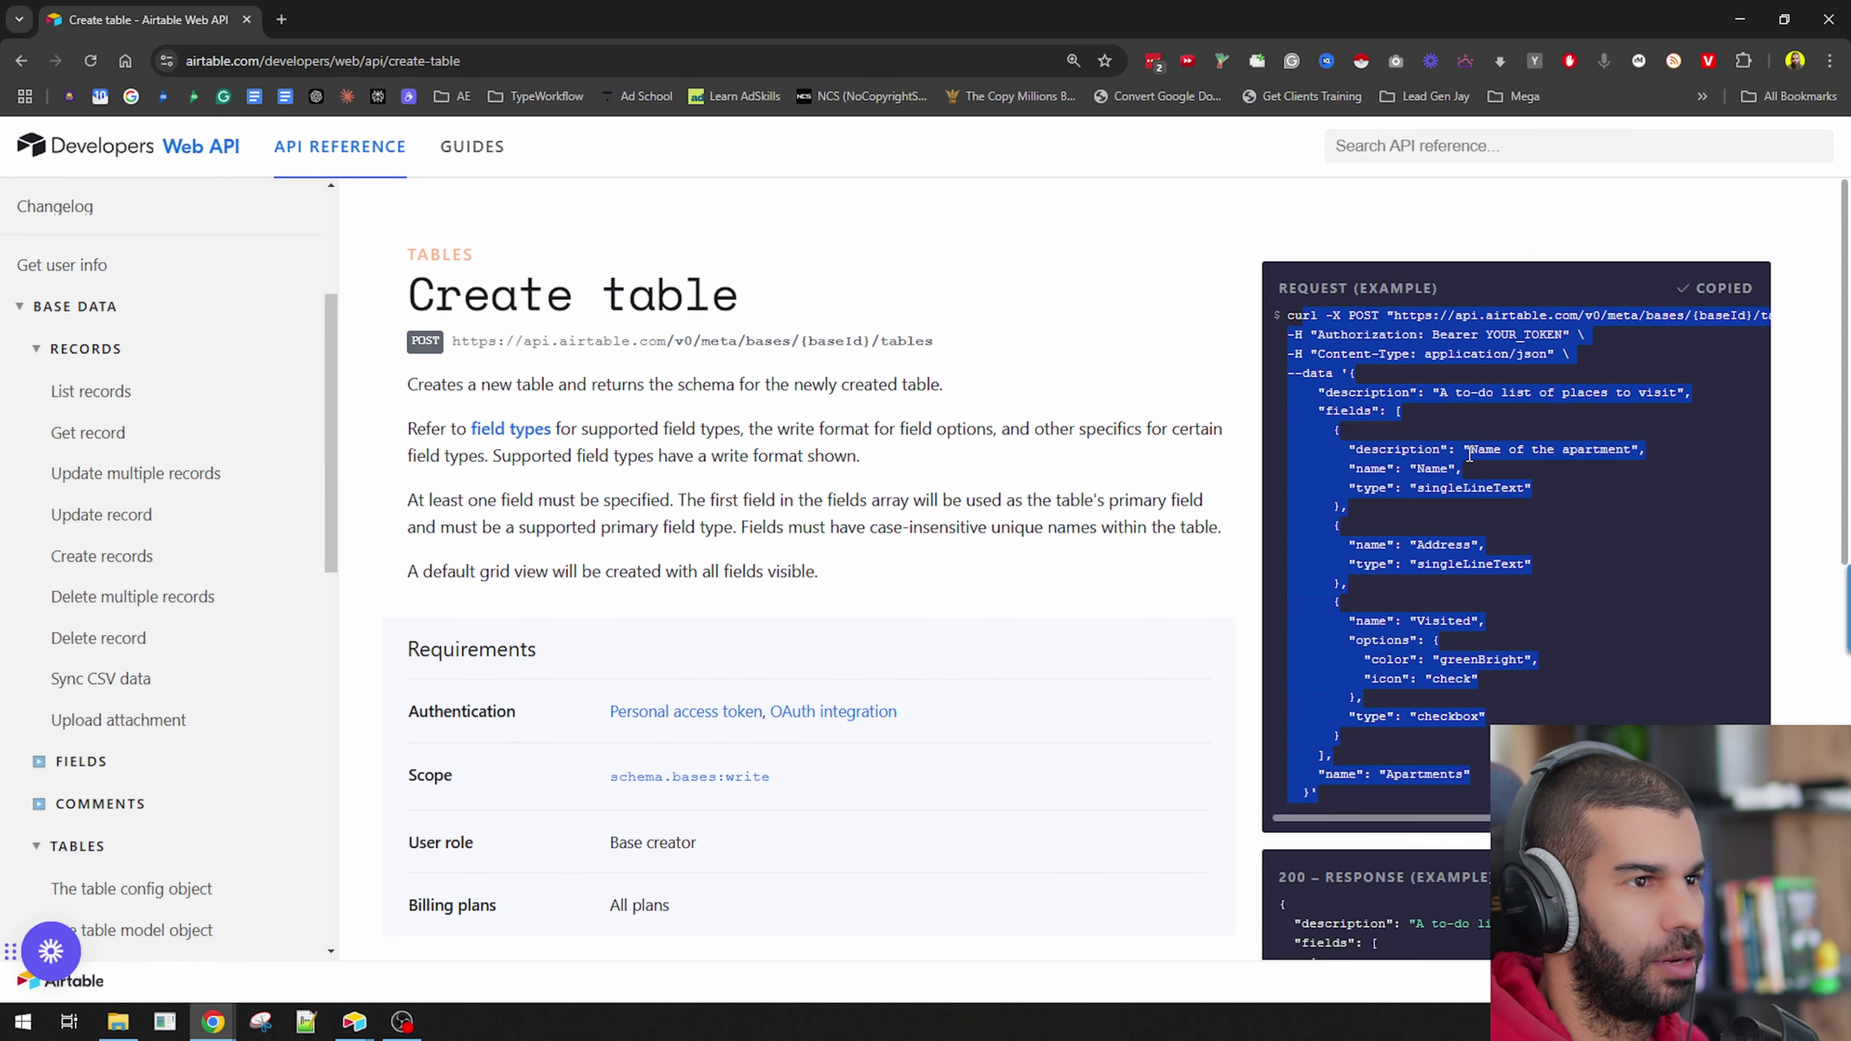
pyautogui.click(1428, 448)
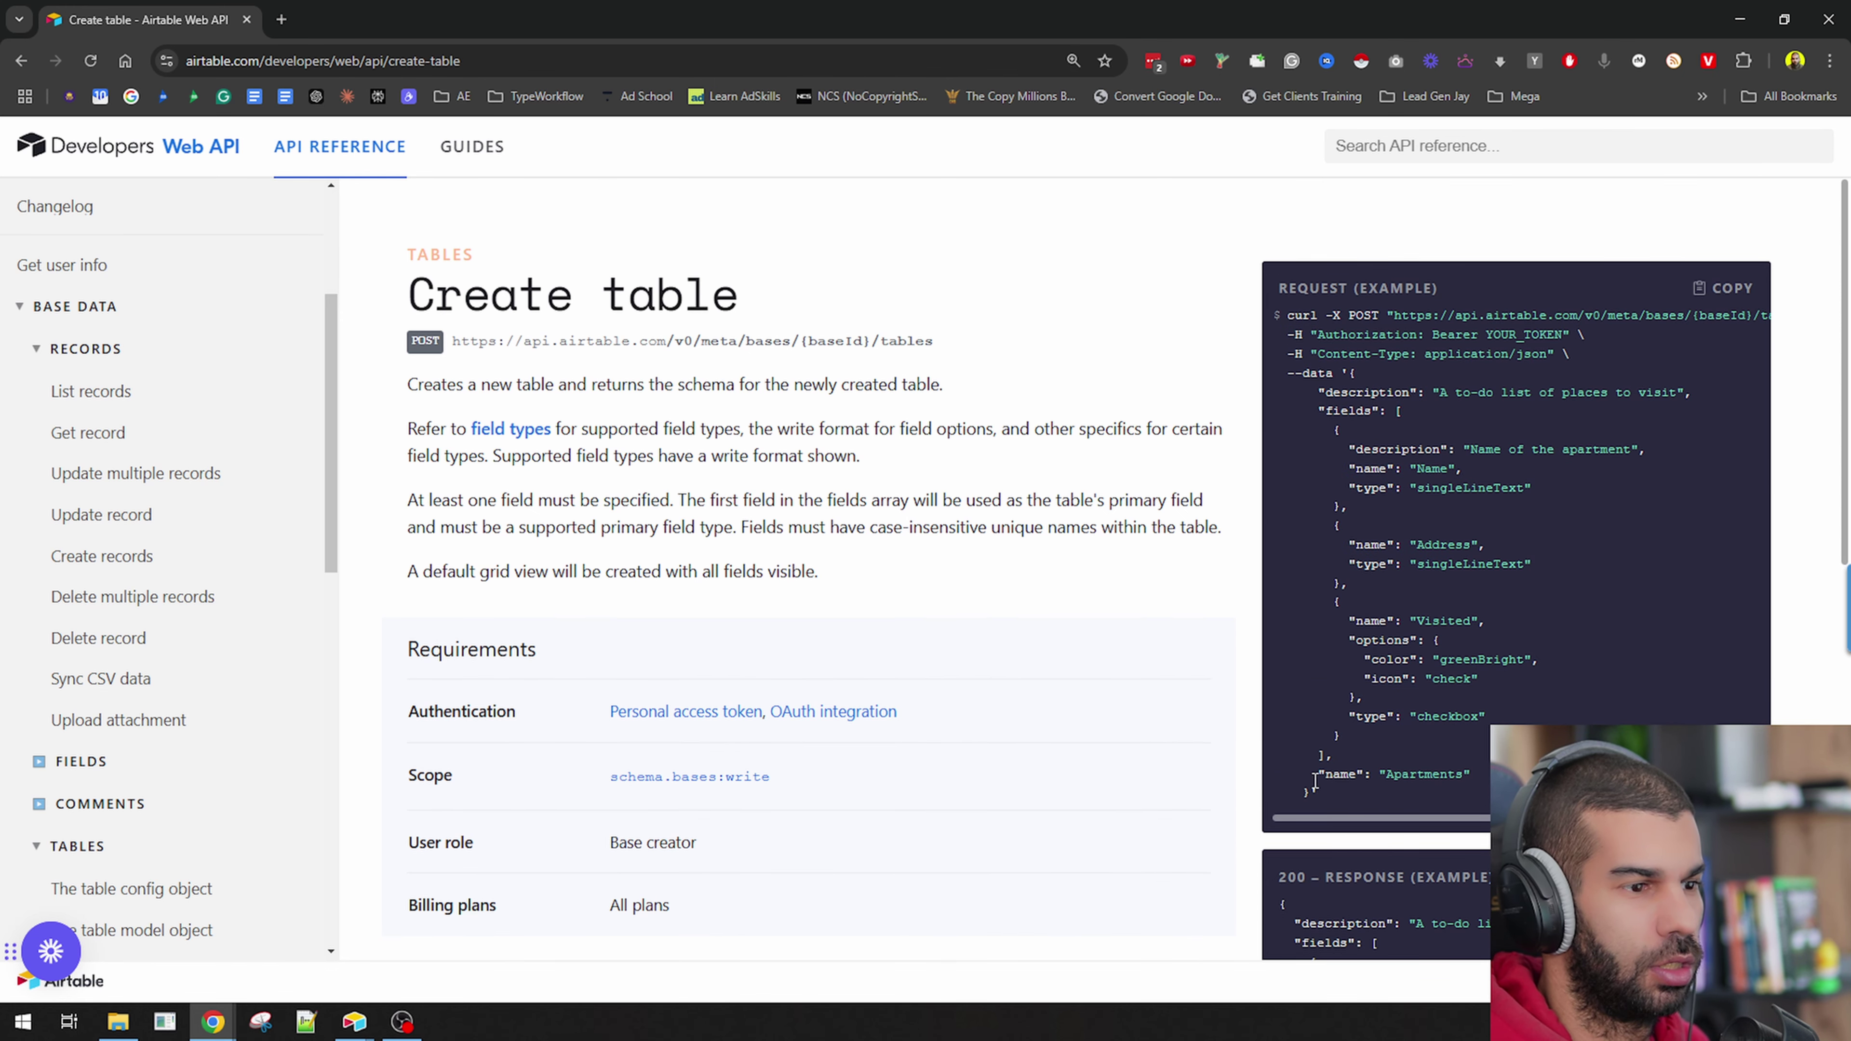
pyautogui.moveTo(1531, 775); pyautogui.dragTo(1313, 776)
pyautogui.moveTo(1323, 412); pyautogui.dragTo(1509, 721)
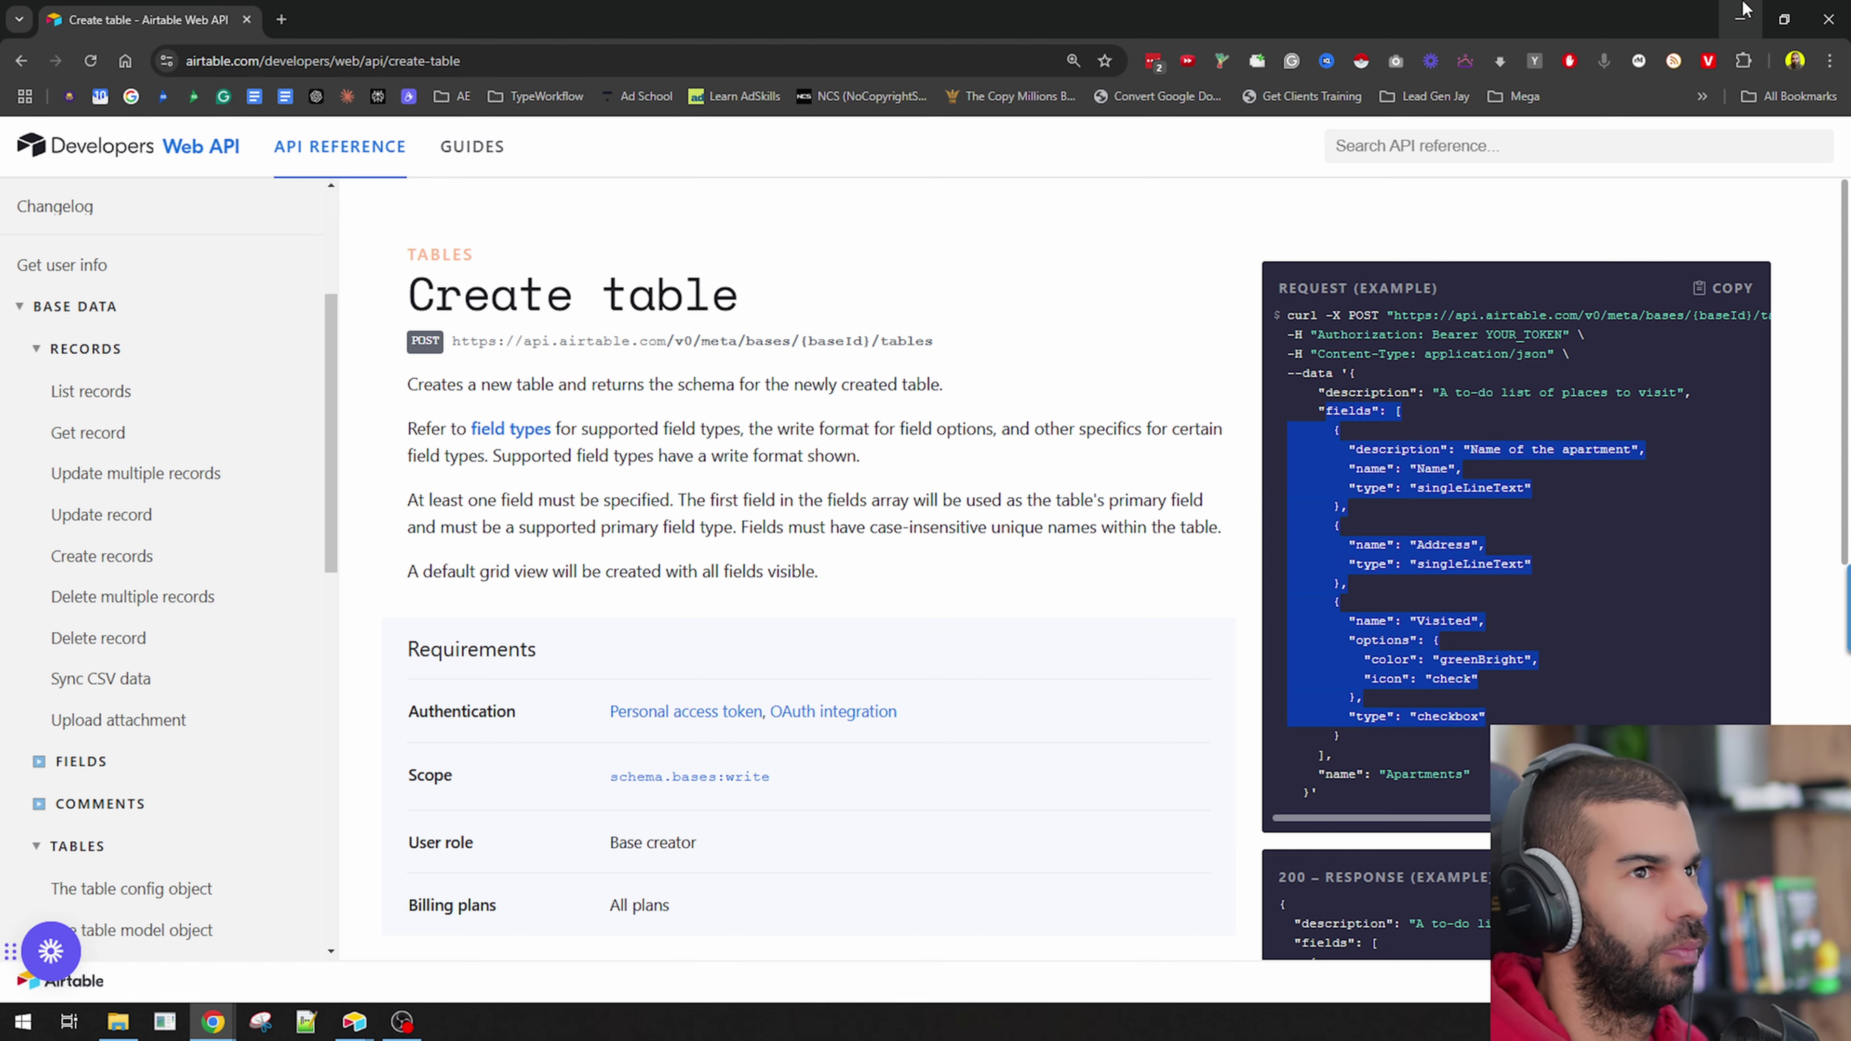
pyautogui.click(1740, 19)
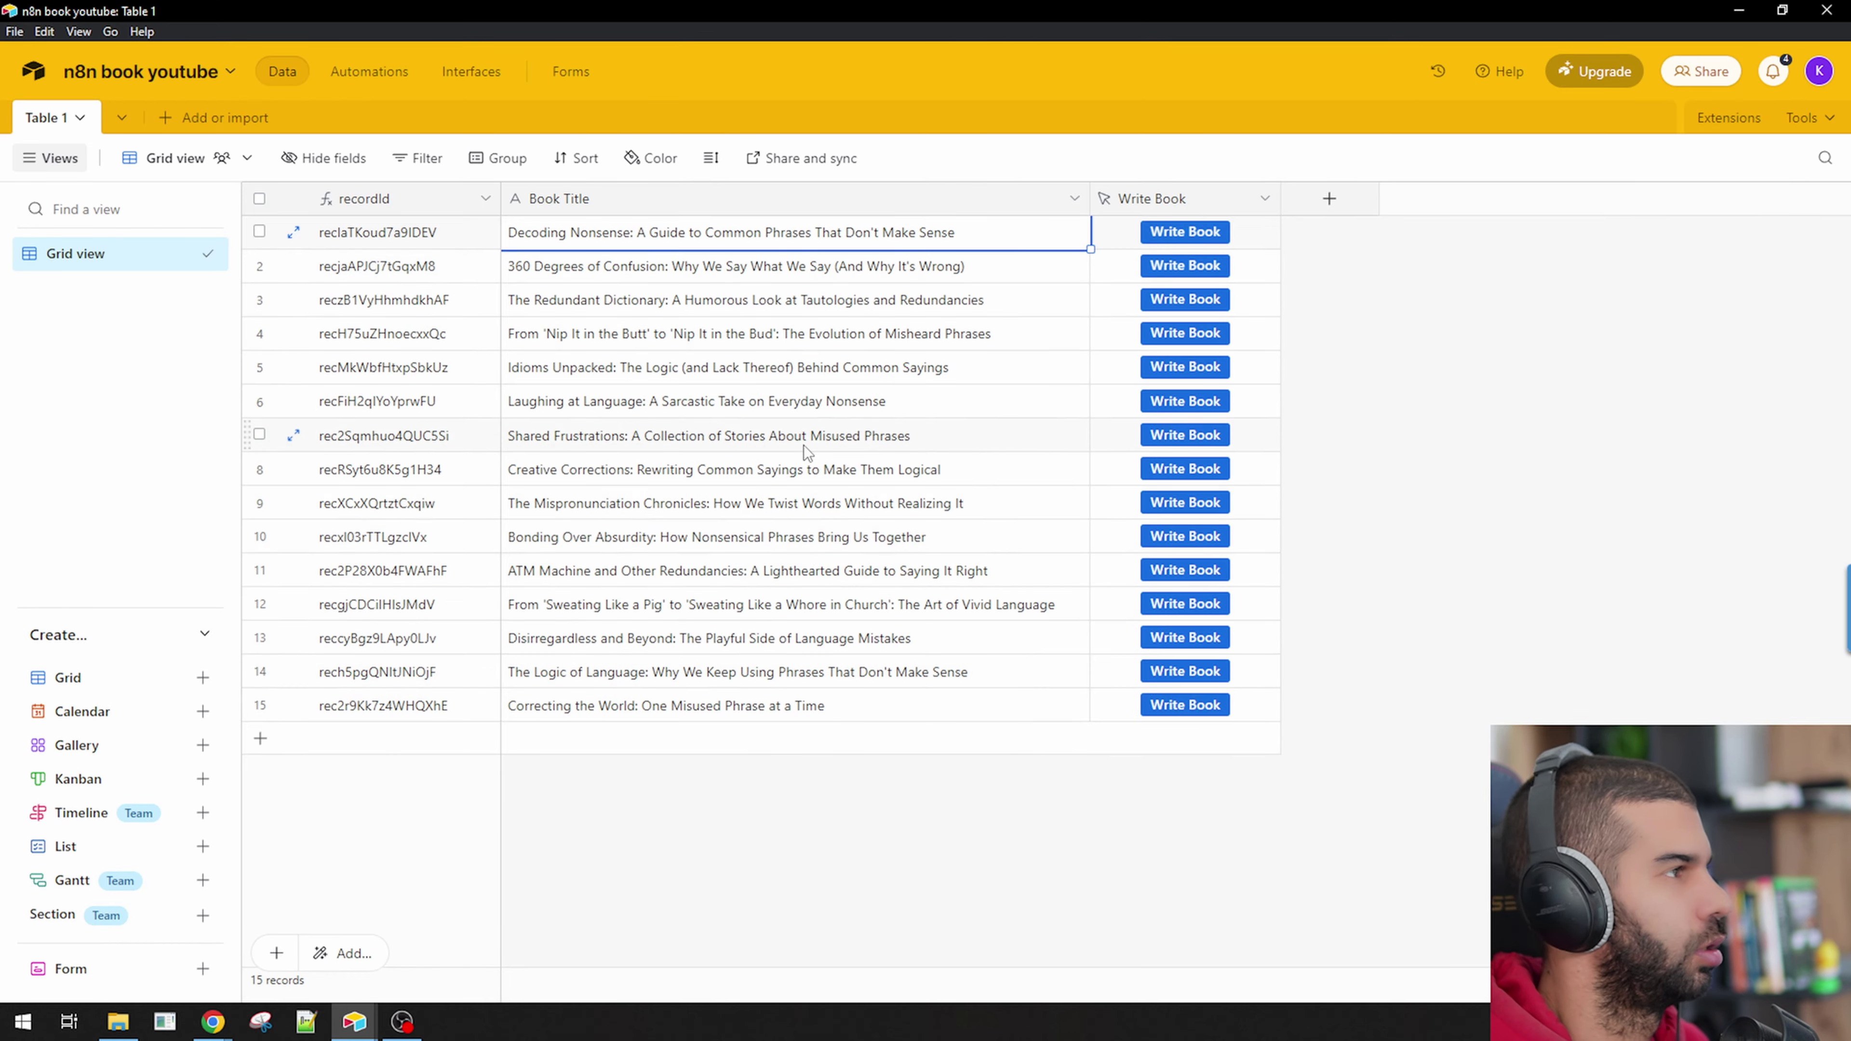
pyautogui.hotkey('alt', 'Tab')
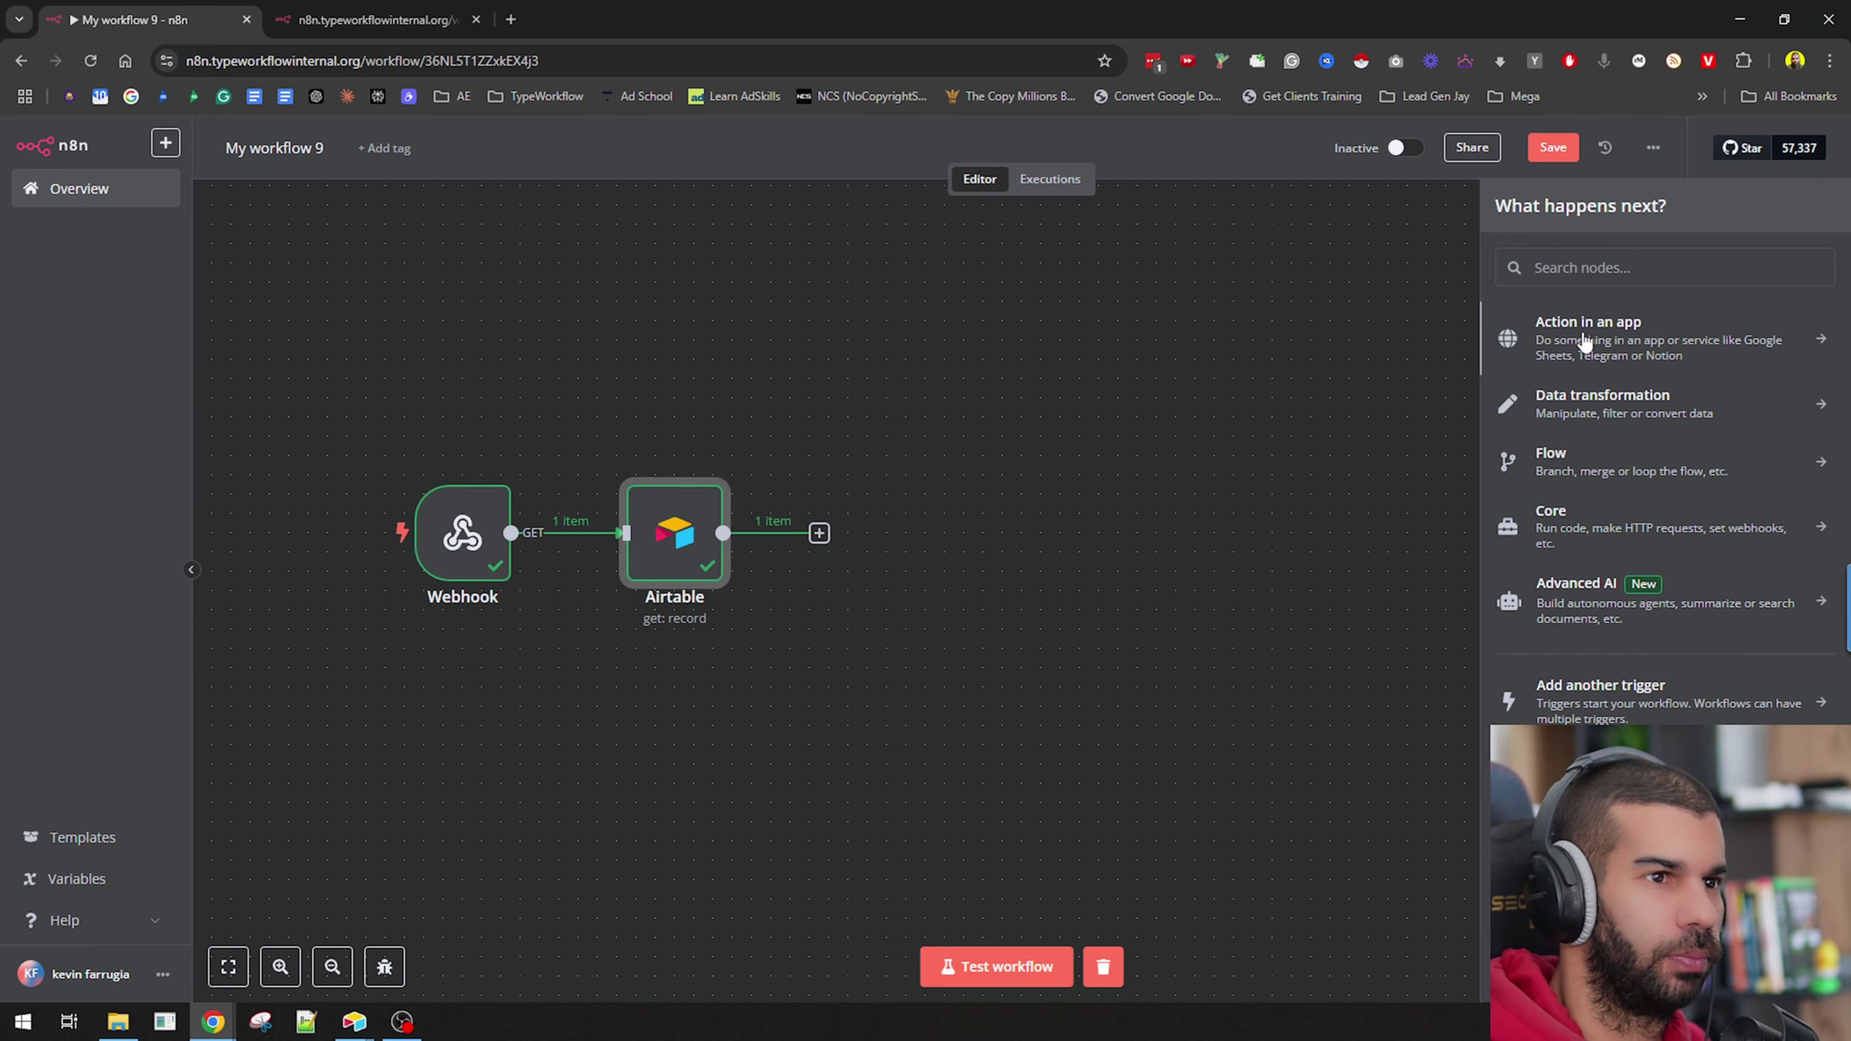
# Add an HTTP Request node after Airtable and import the copied curl command into it.
pyautogui.click(1557, 264)
pyautogui.write('http')
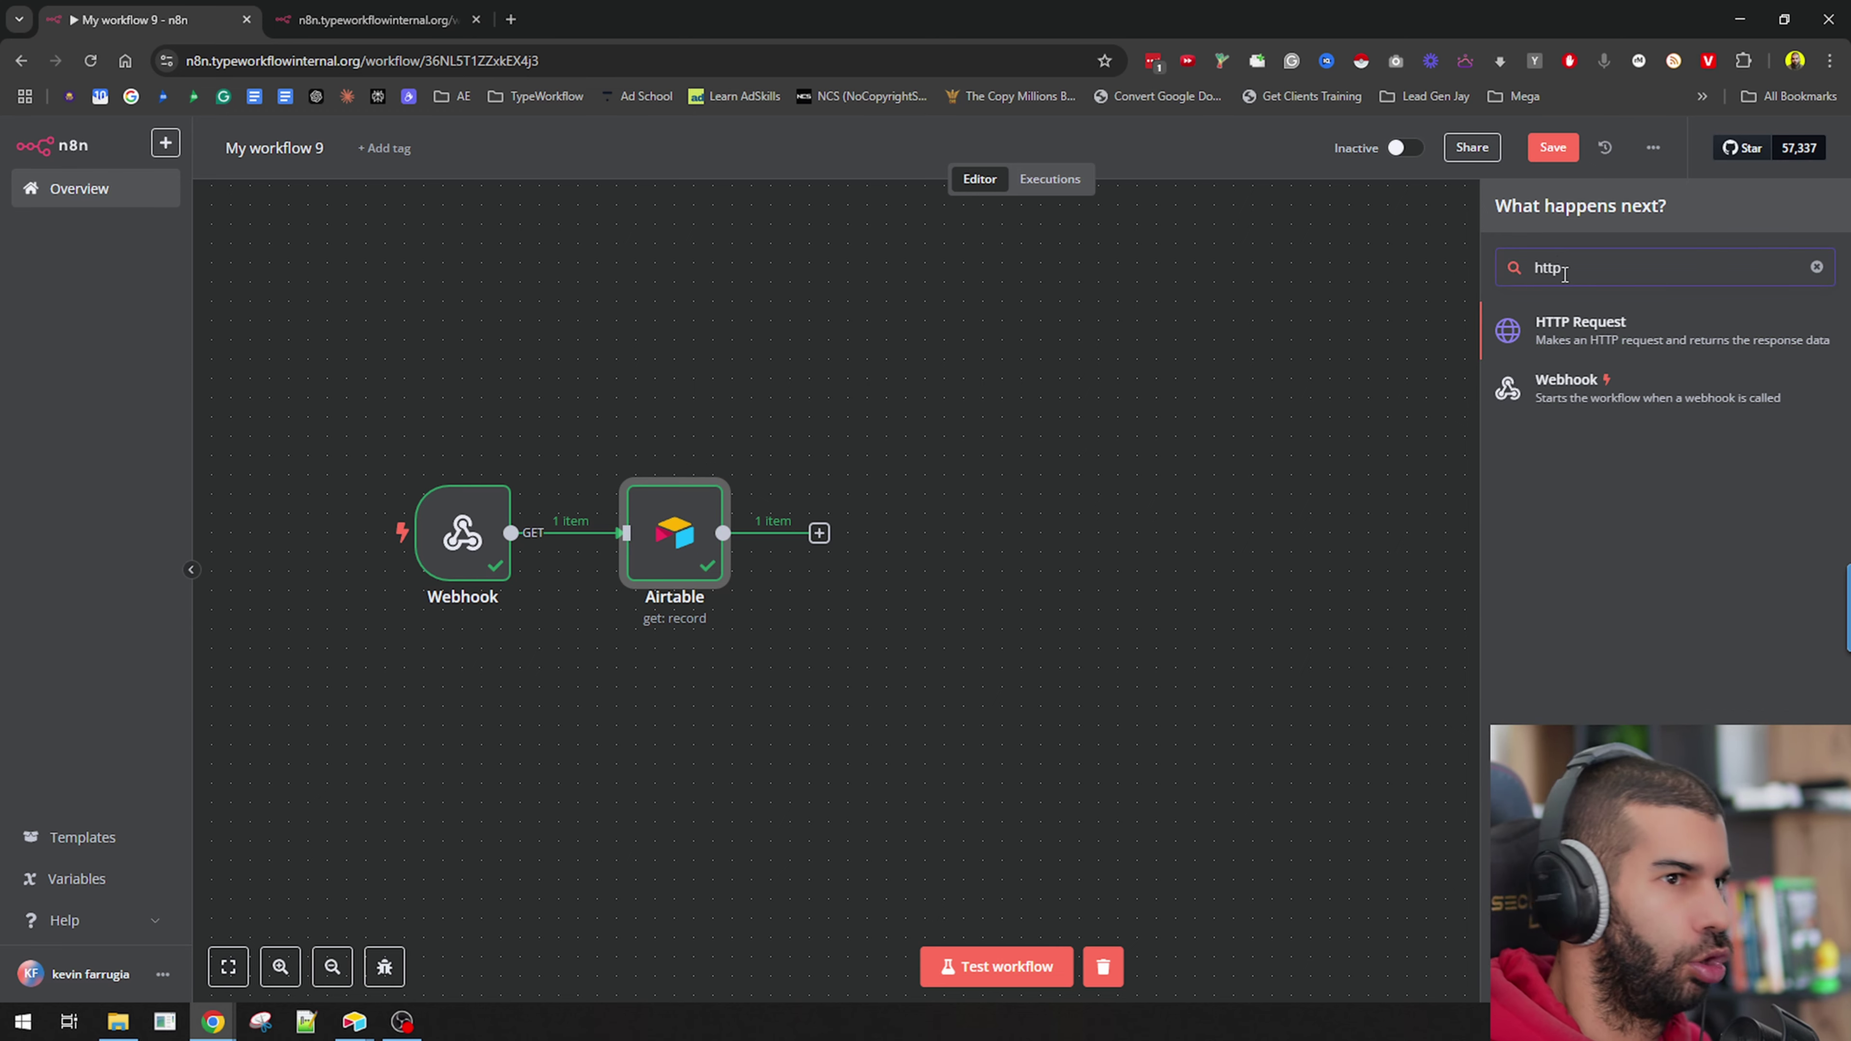
pyautogui.click(1610, 323)
pyautogui.click(1114, 249)
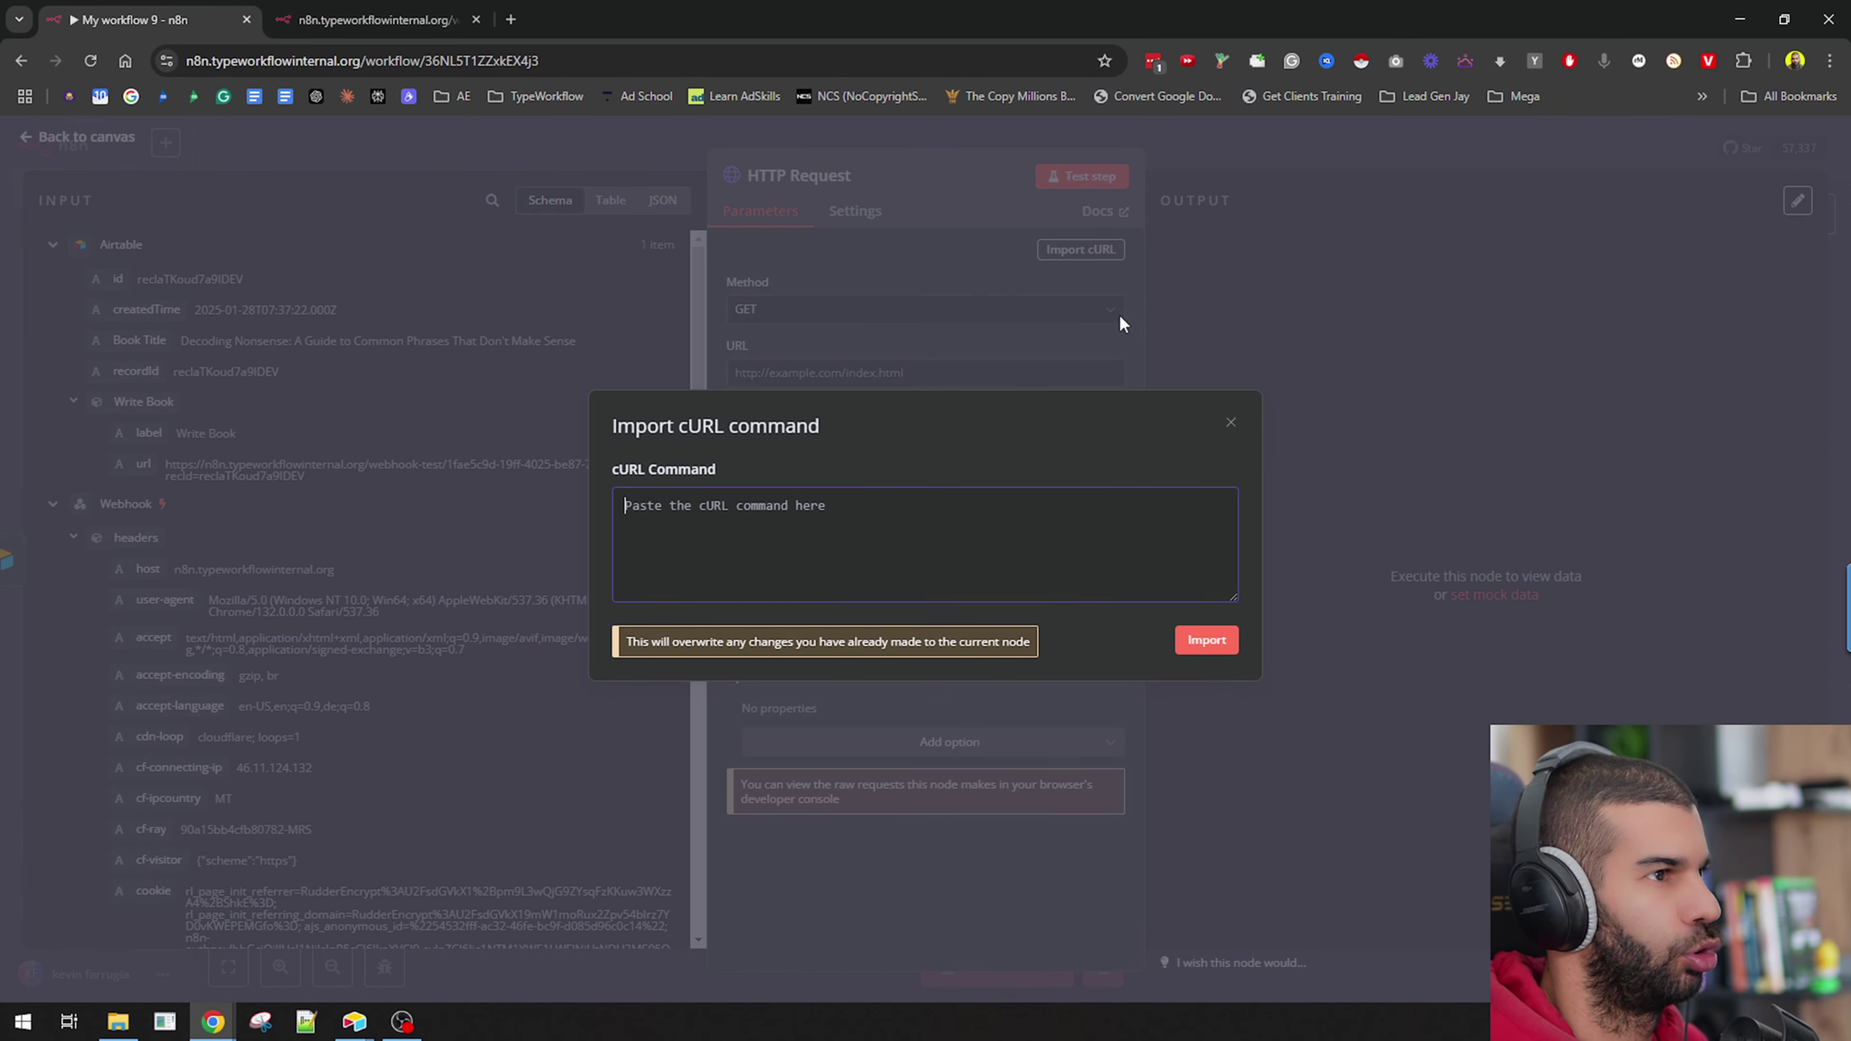
pyautogui.hotkey('ctrl', 'v')
pyautogui.click(1192, 644)
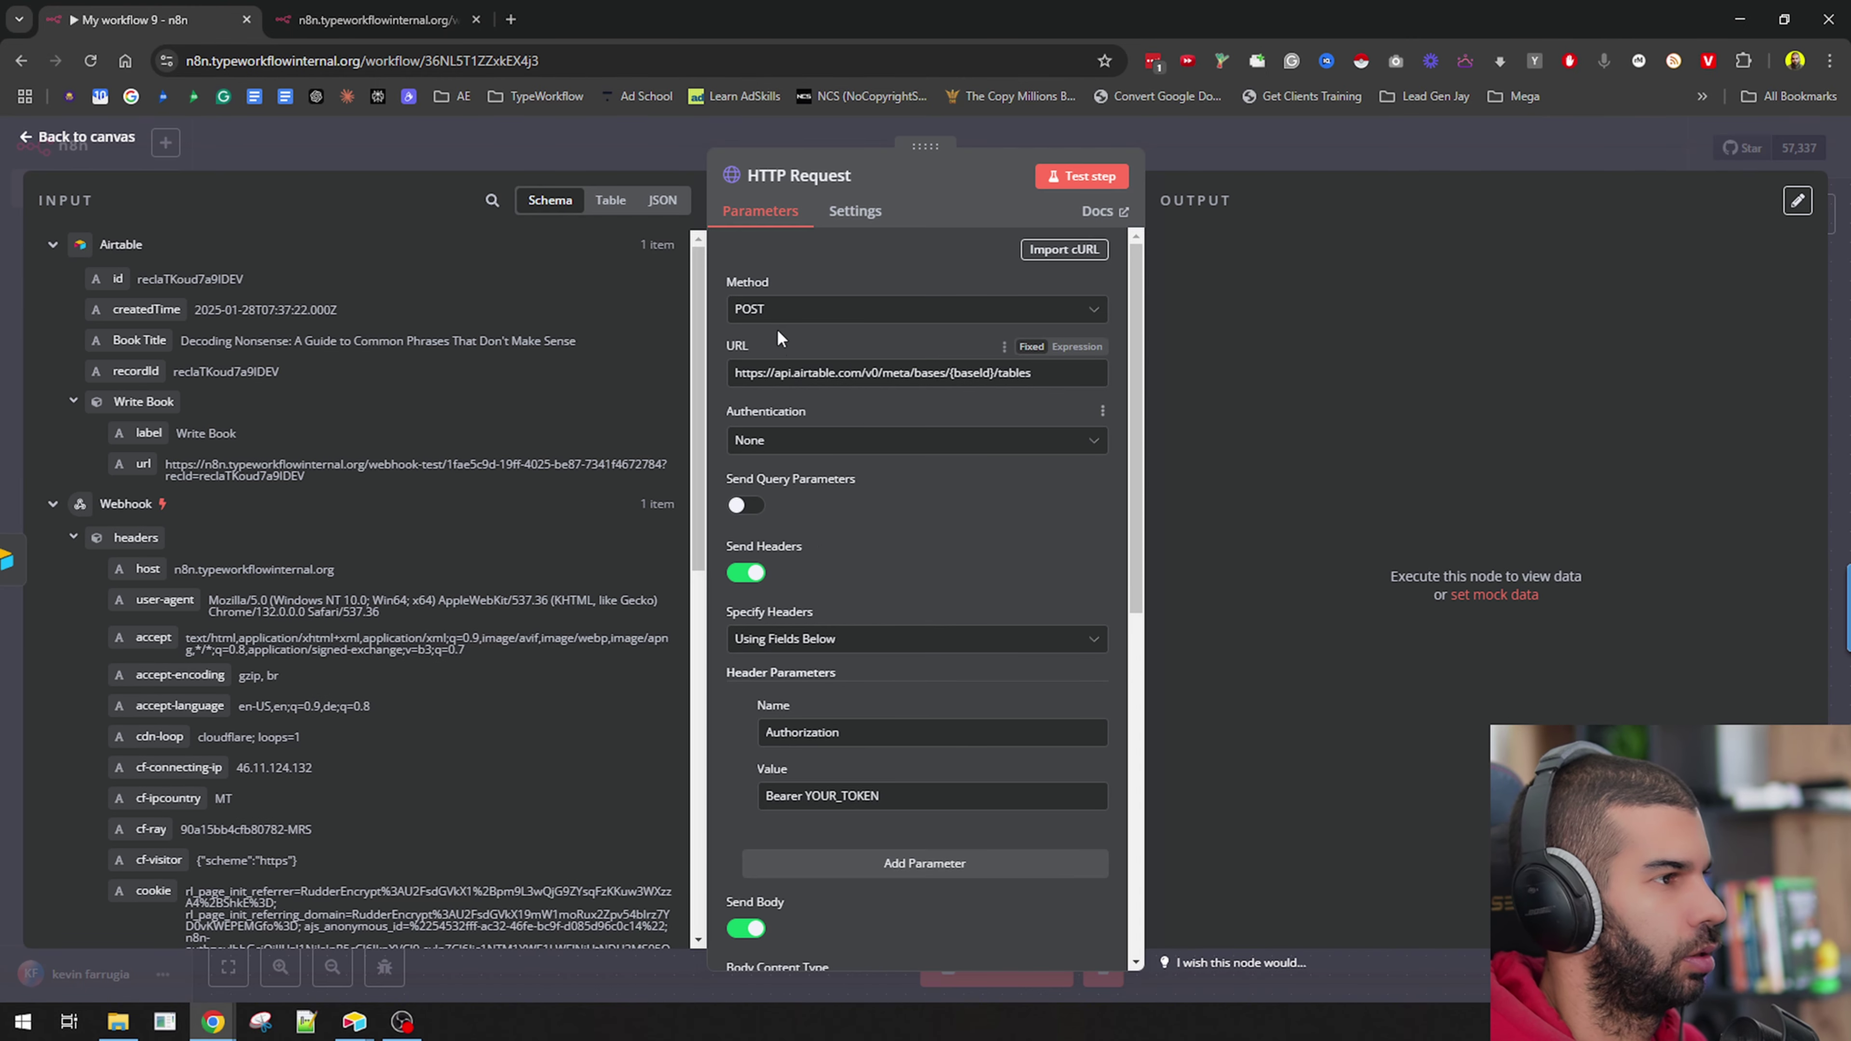
# Check the imported URL's baseId and the Authorization header's YOUR_TOKEN placeholders.
pyautogui.scroll(-5, 871, 481)
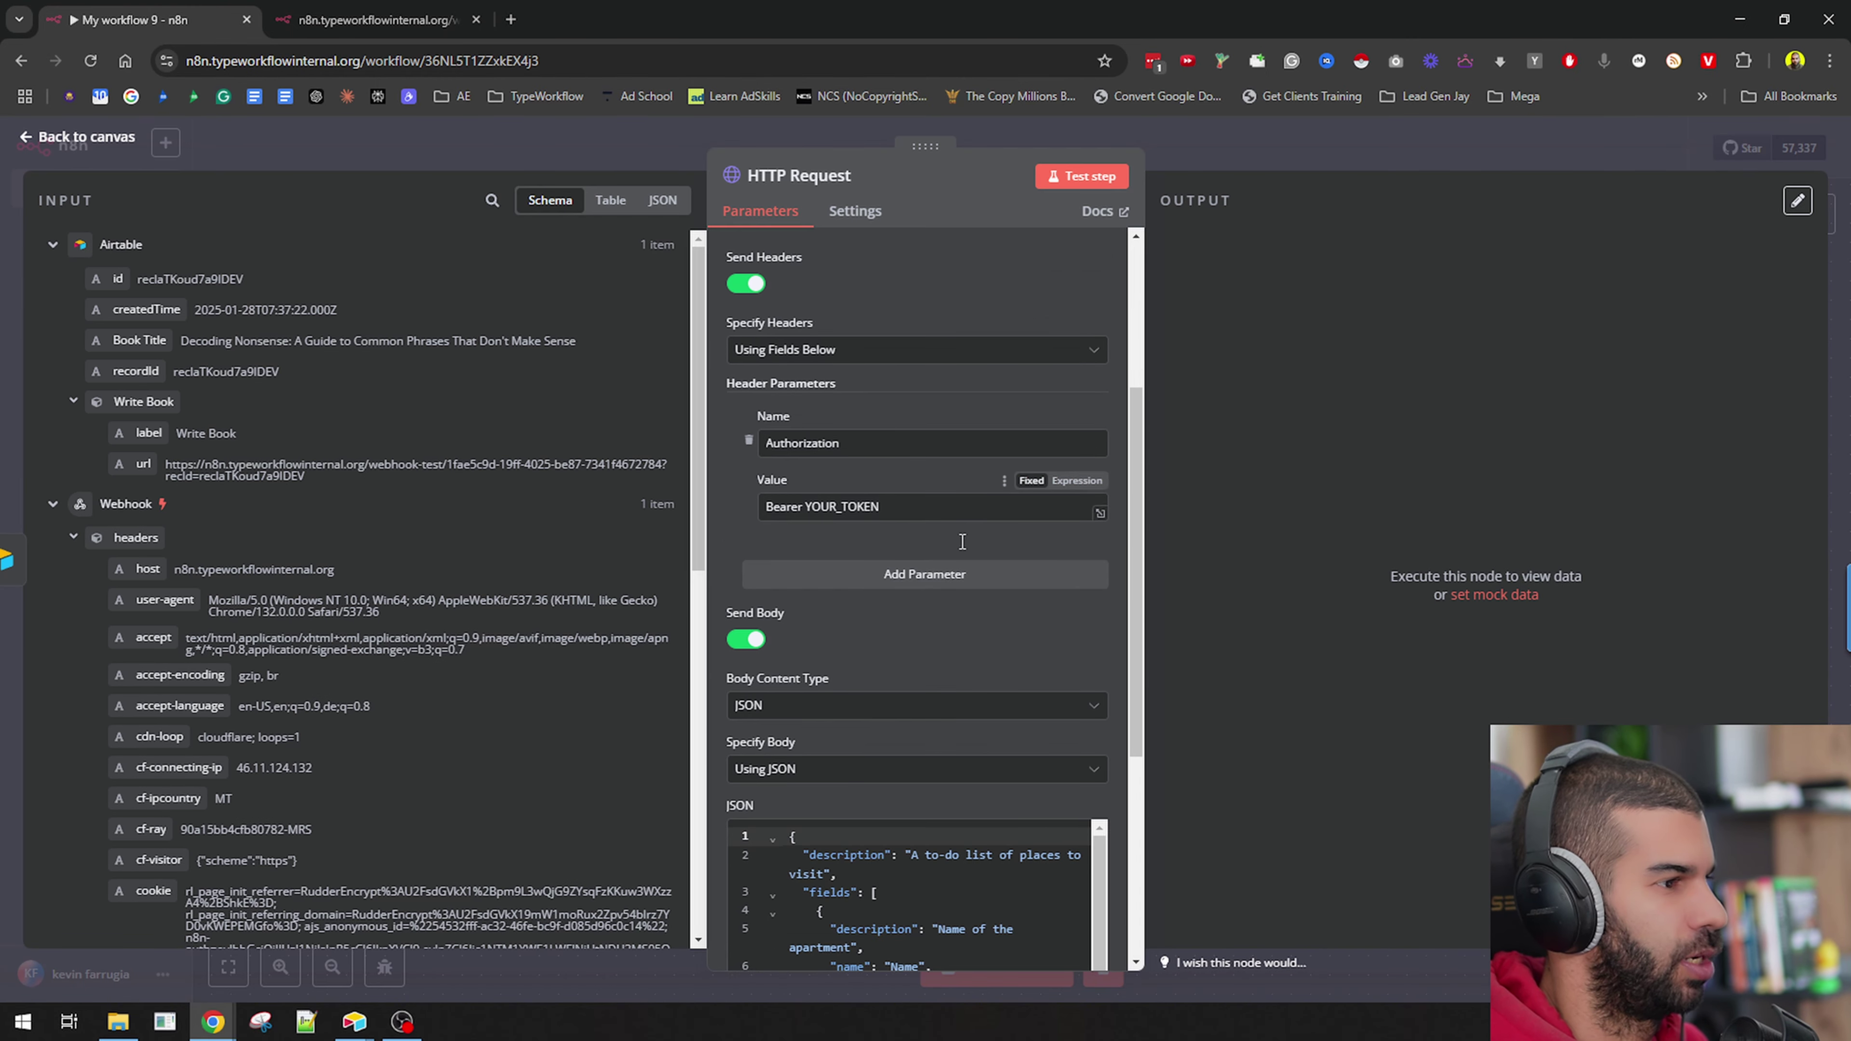
pyautogui.scroll(5, 886, 452)
pyautogui.doubleClick(970, 373)
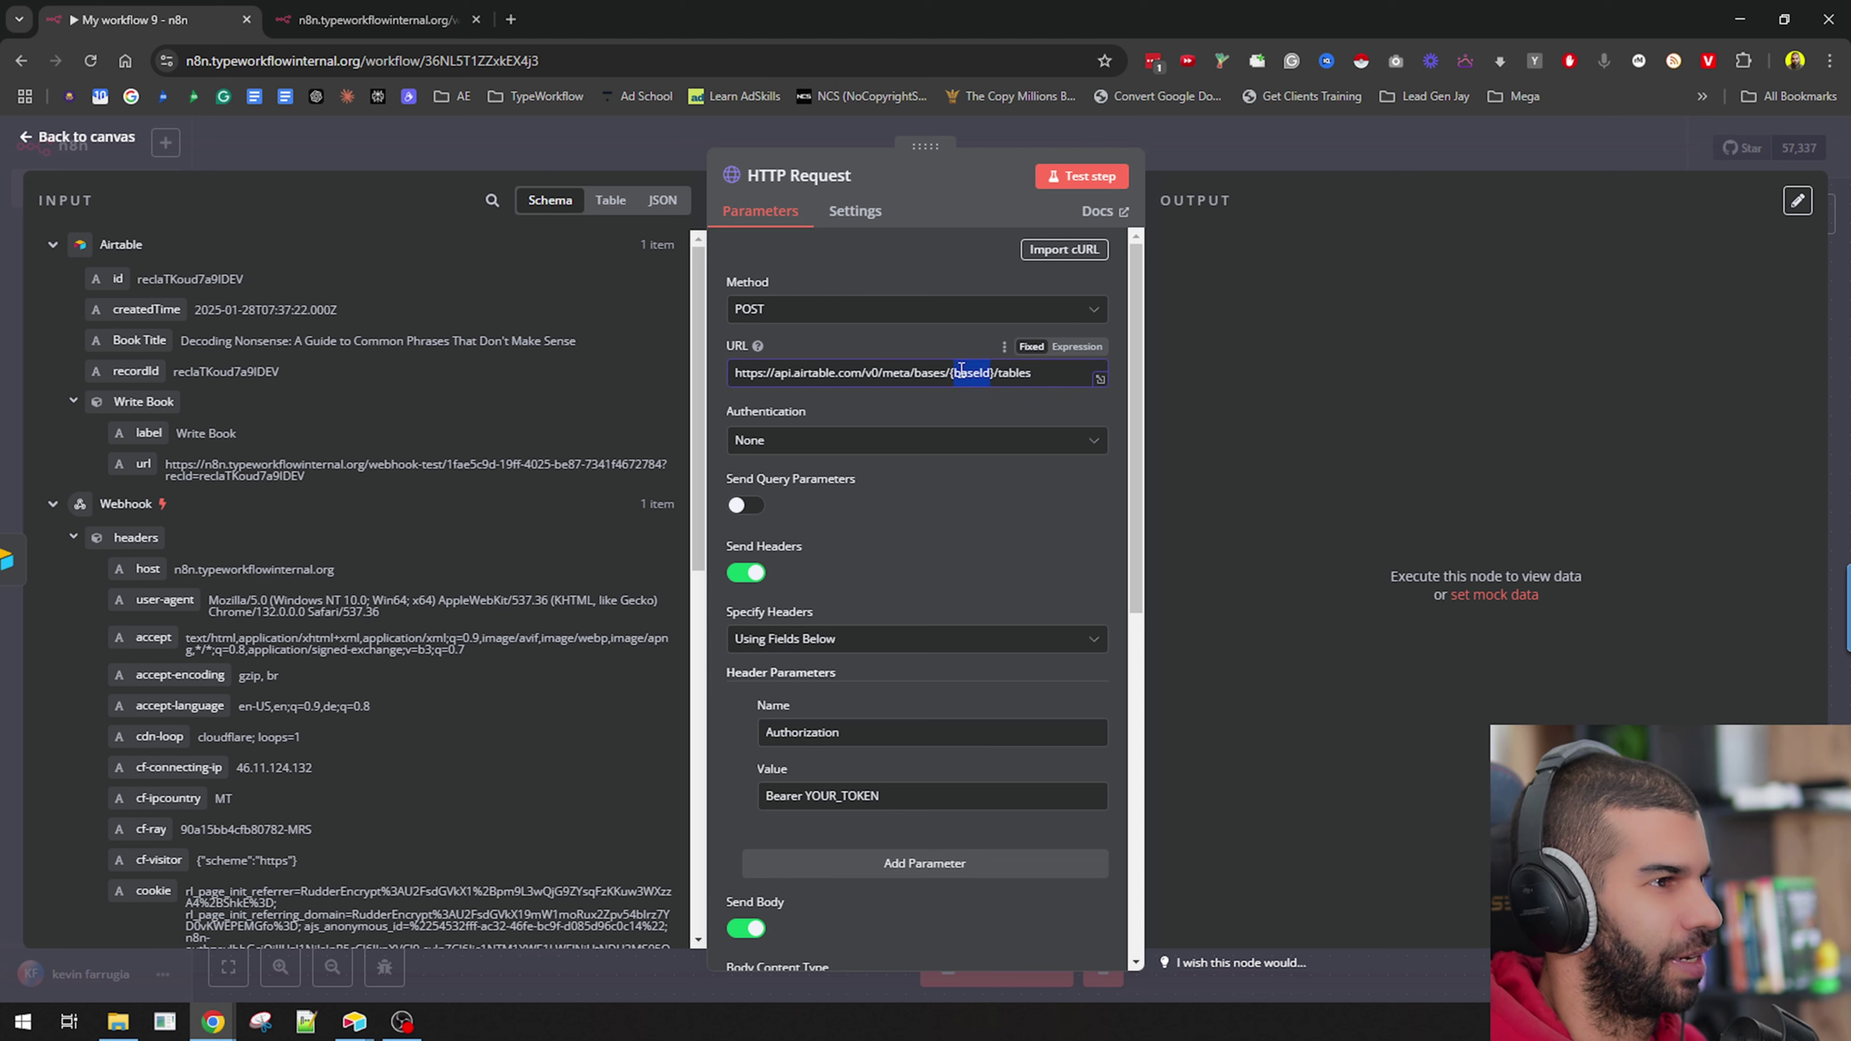
pyautogui.scroll(-4, 914, 568)
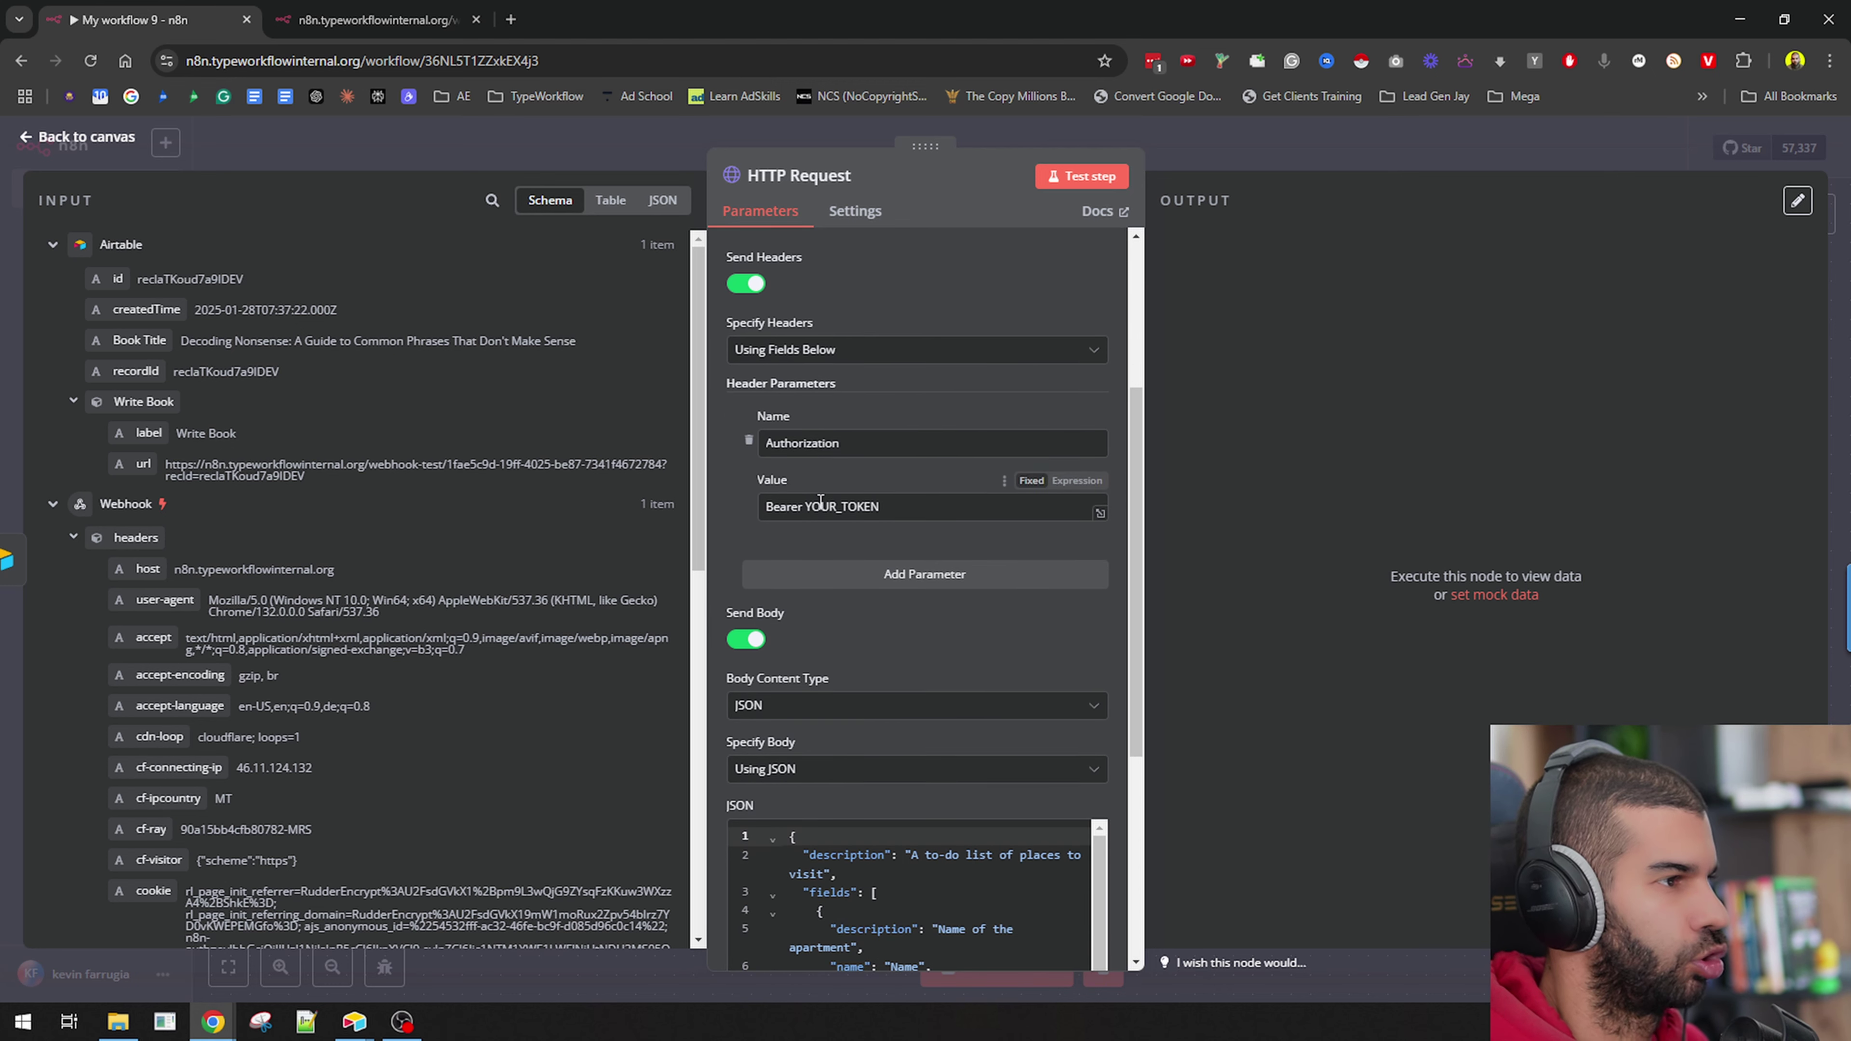
pyautogui.doubleClick(812, 519)
pyautogui.scroll(-2, 1011, 590)
pyautogui.scroll(-3, 1011, 591)
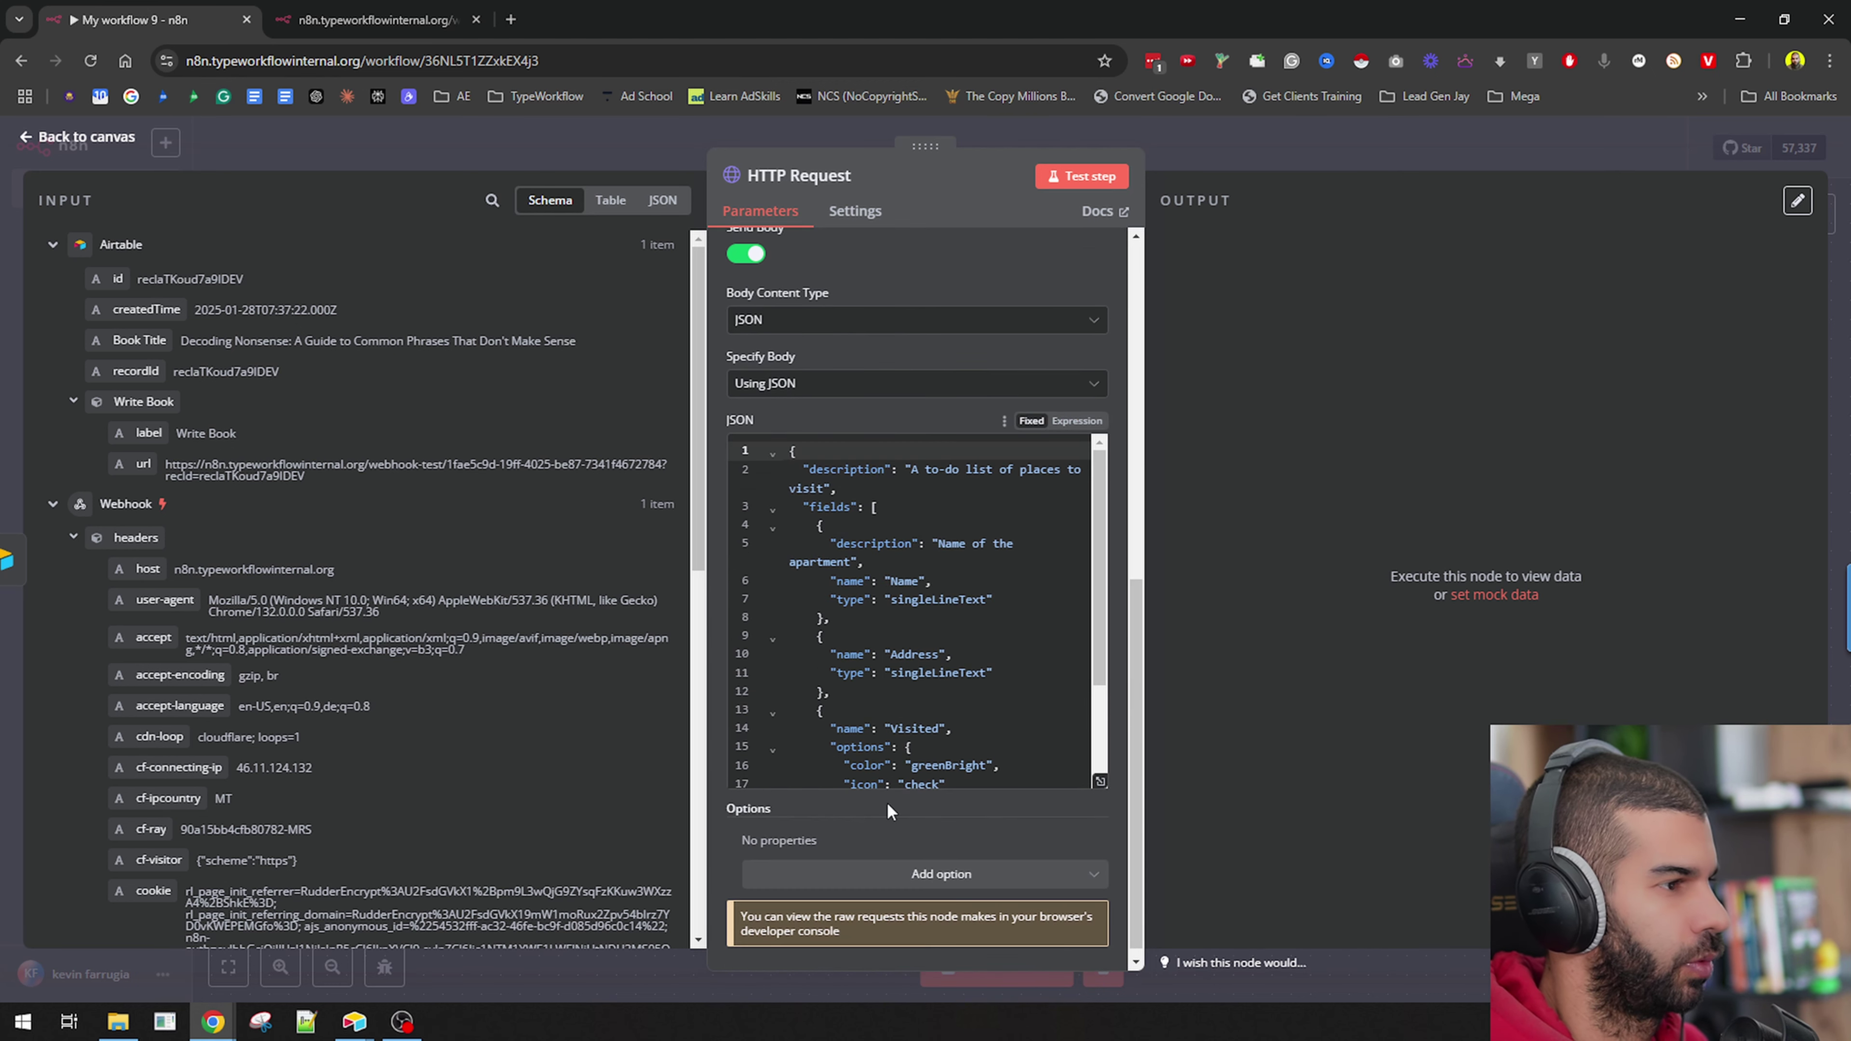
pyautogui.scroll(3, 872, 554)
pyautogui.scroll(-3, 982, 616)
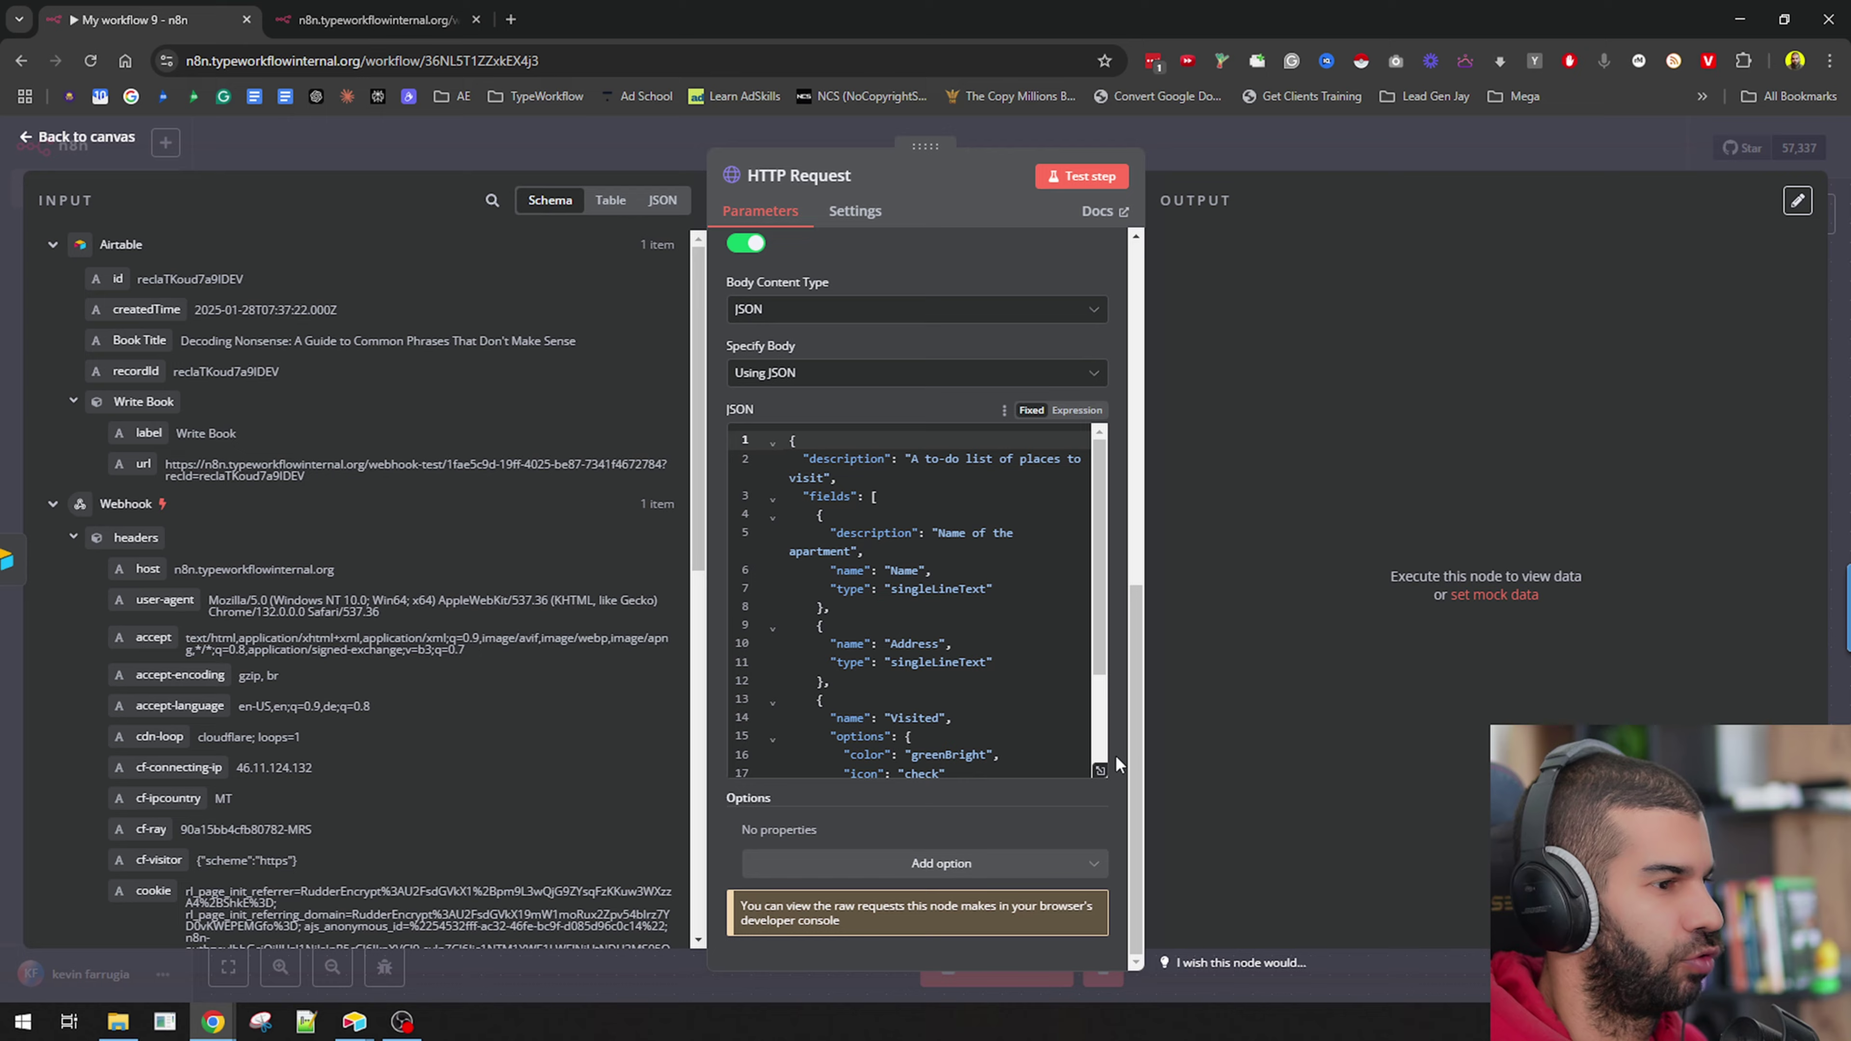
# Inspect the Apartments create-table JSON body in the enlarged editor.
pyautogui.click(1100, 781)
pyautogui.keyDown('ctrl'); pyautogui.scroll(4, 357, 399); pyautogui.keyUp('ctrl')
pyautogui.keyDown('ctrl'); pyautogui.scroll(-2, 353, 408); pyautogui.keyUp('ctrl')
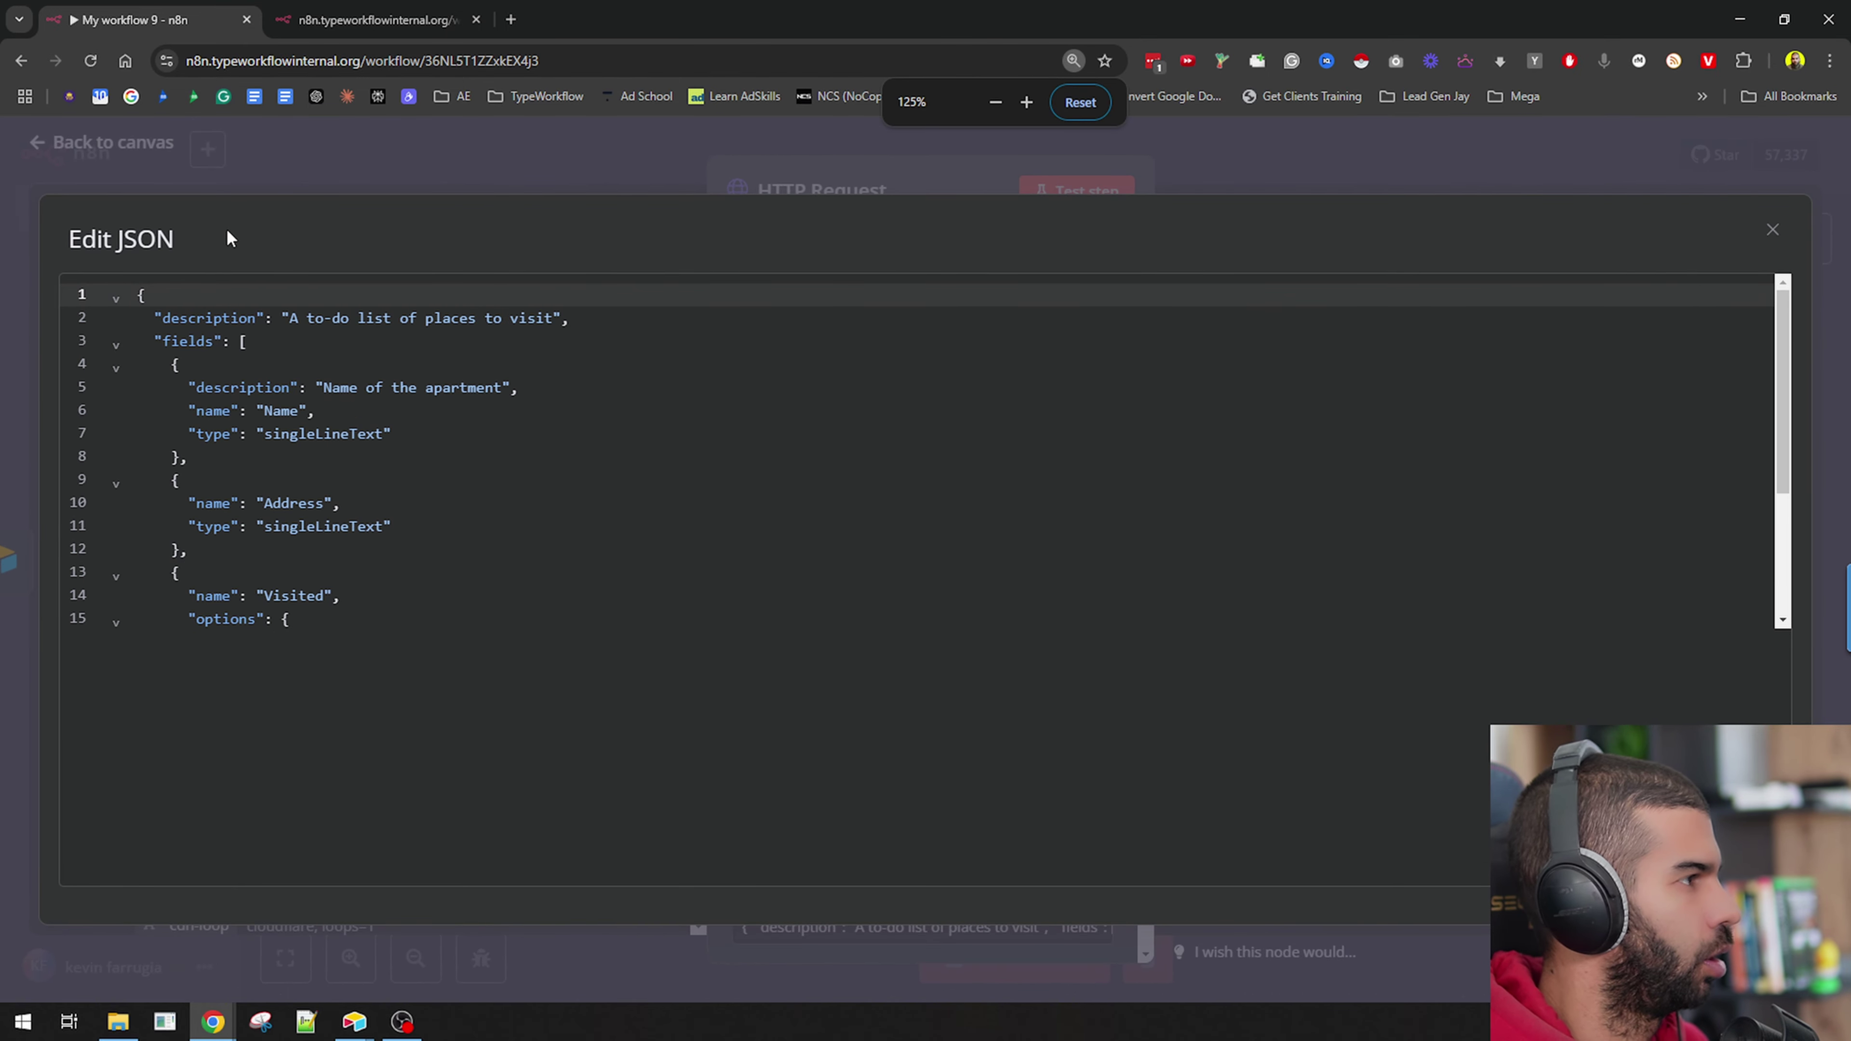
pyautogui.press('Escape')
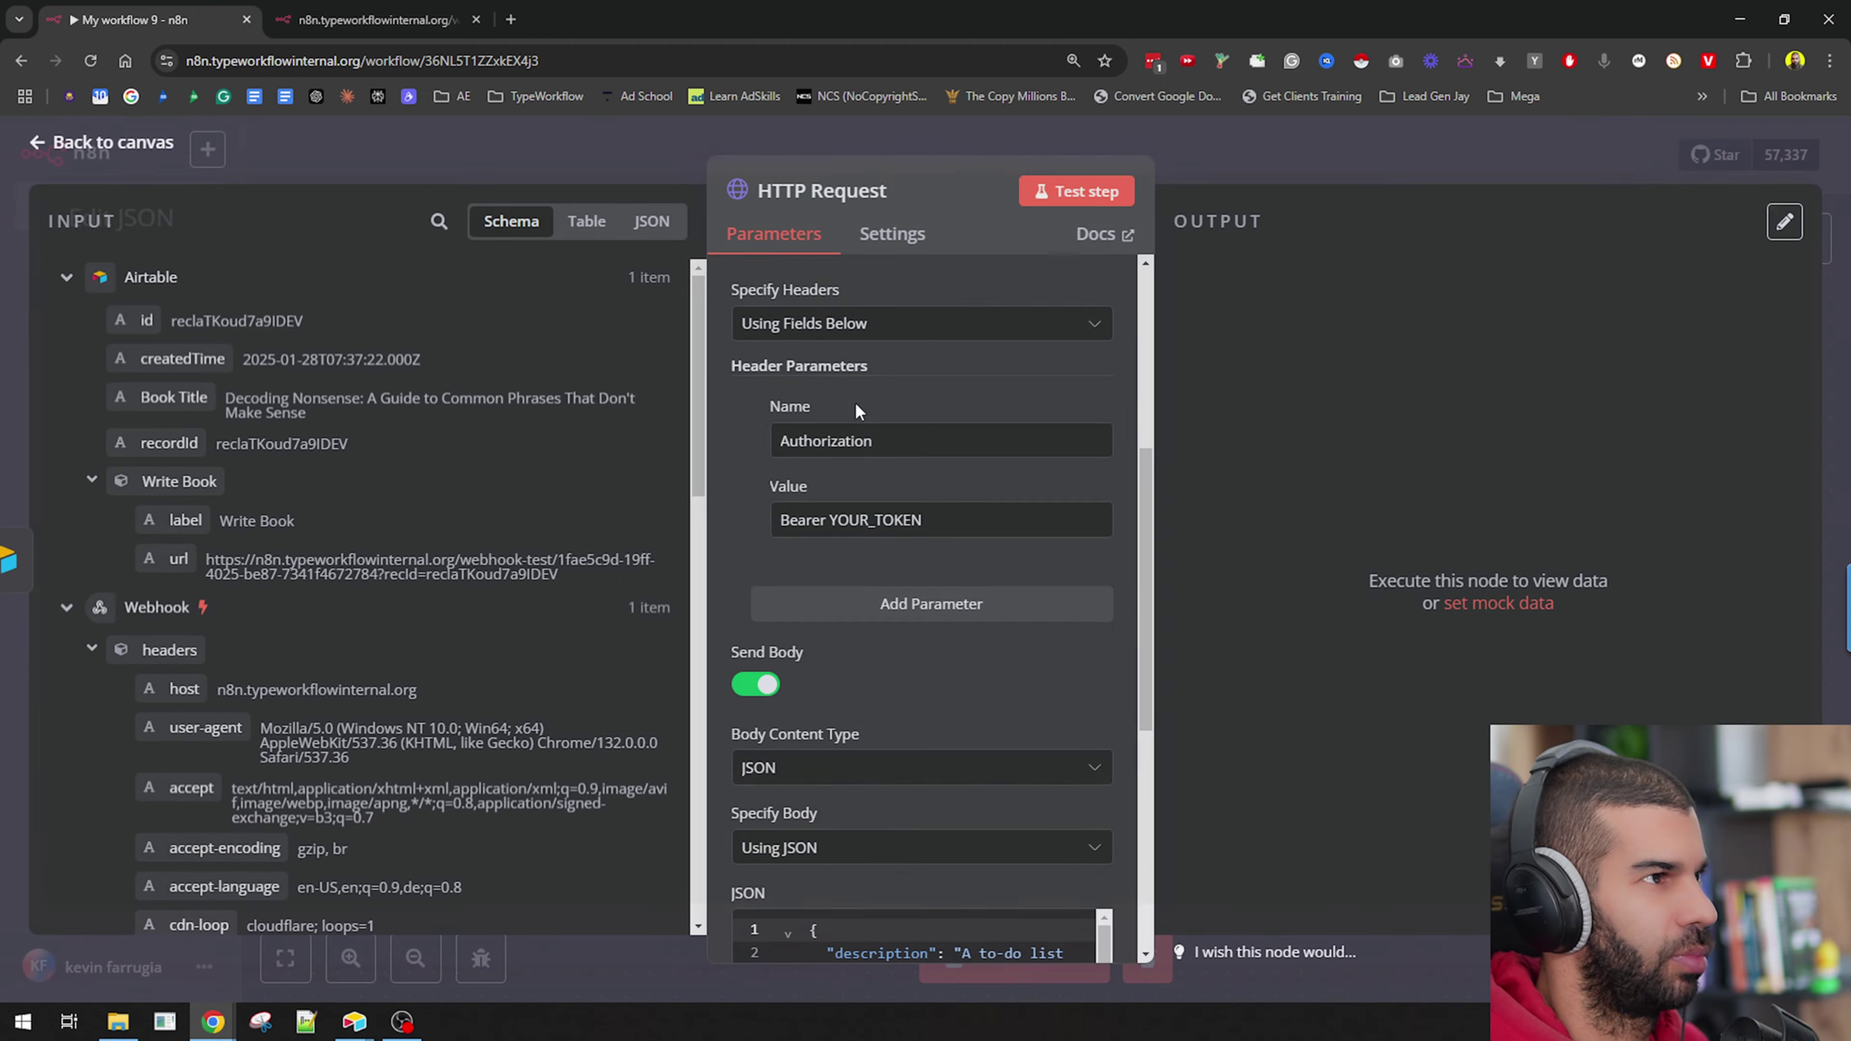
pyautogui.scroll(-5, 860, 438)
pyautogui.scroll(-3, 937, 793)
pyautogui.scroll(3, 937, 794)
pyautogui.scroll(-3, 937, 794)
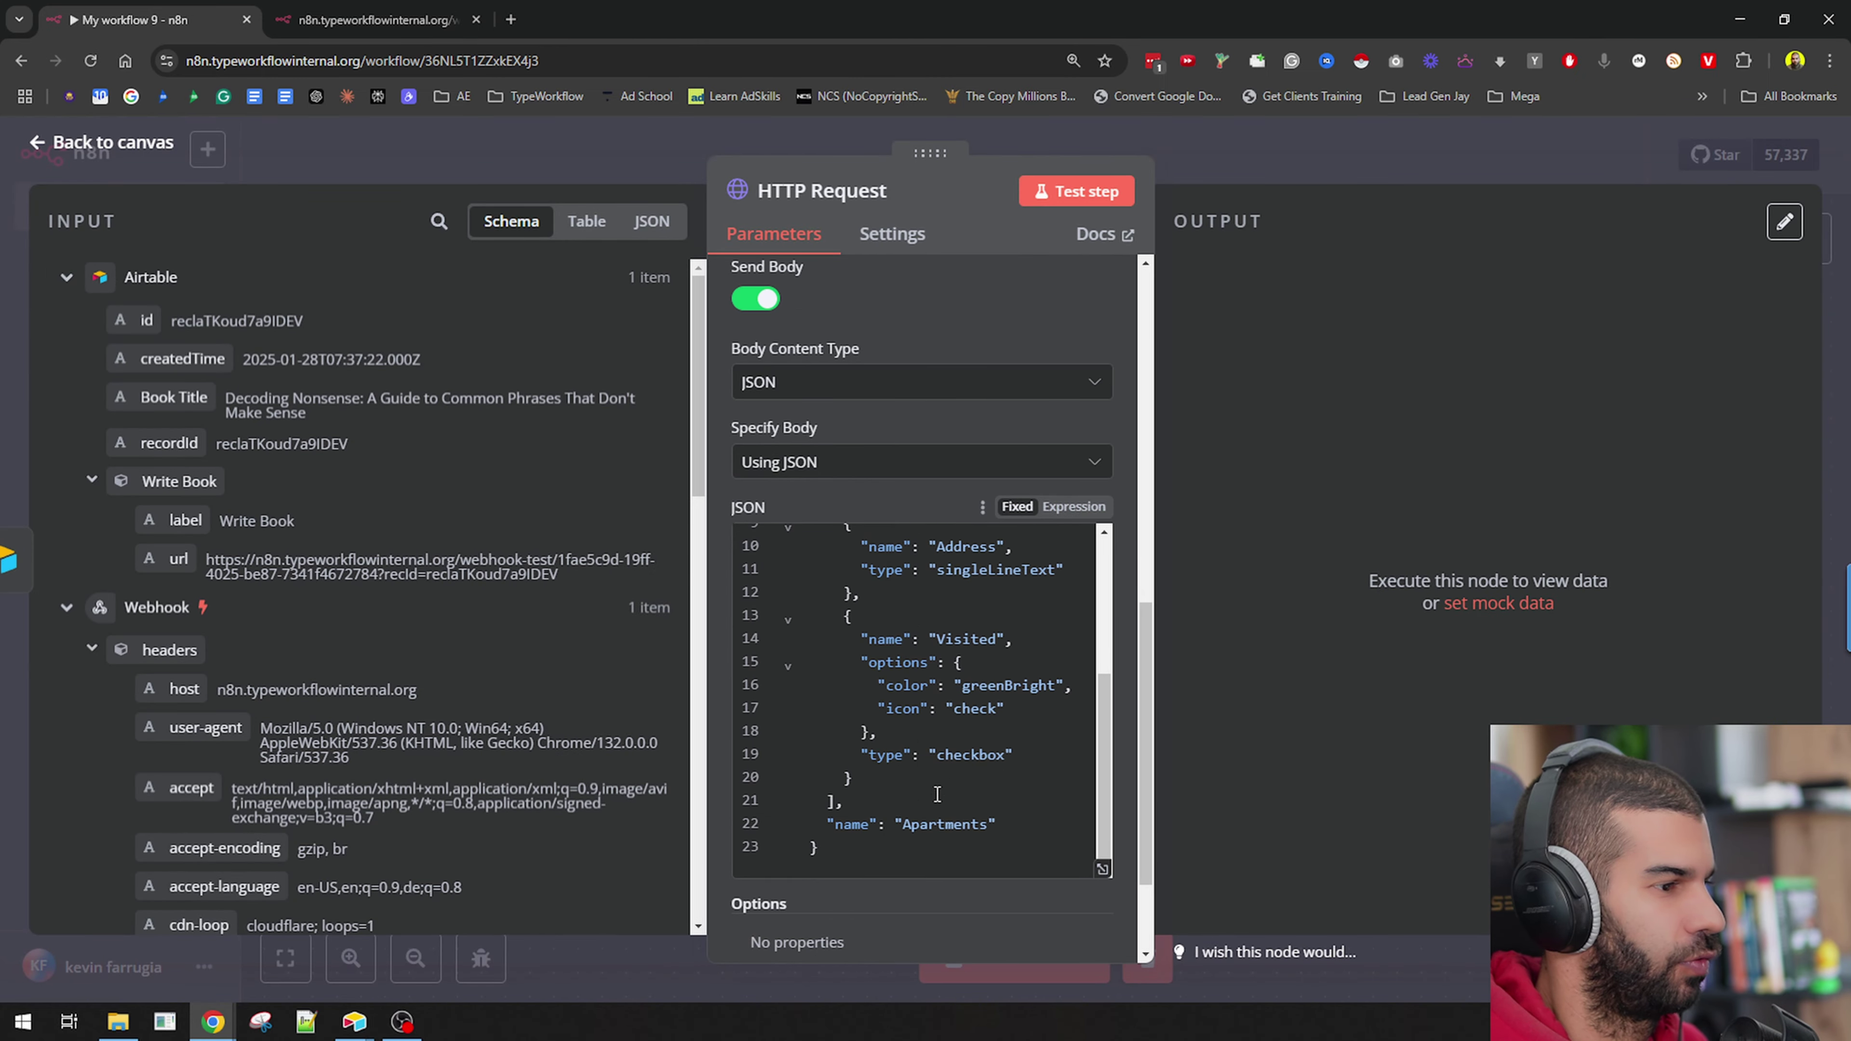
# Replace the Apartments table name with the expression {{$json['Book Title']}}.
pyautogui.doubleClick(920, 823)
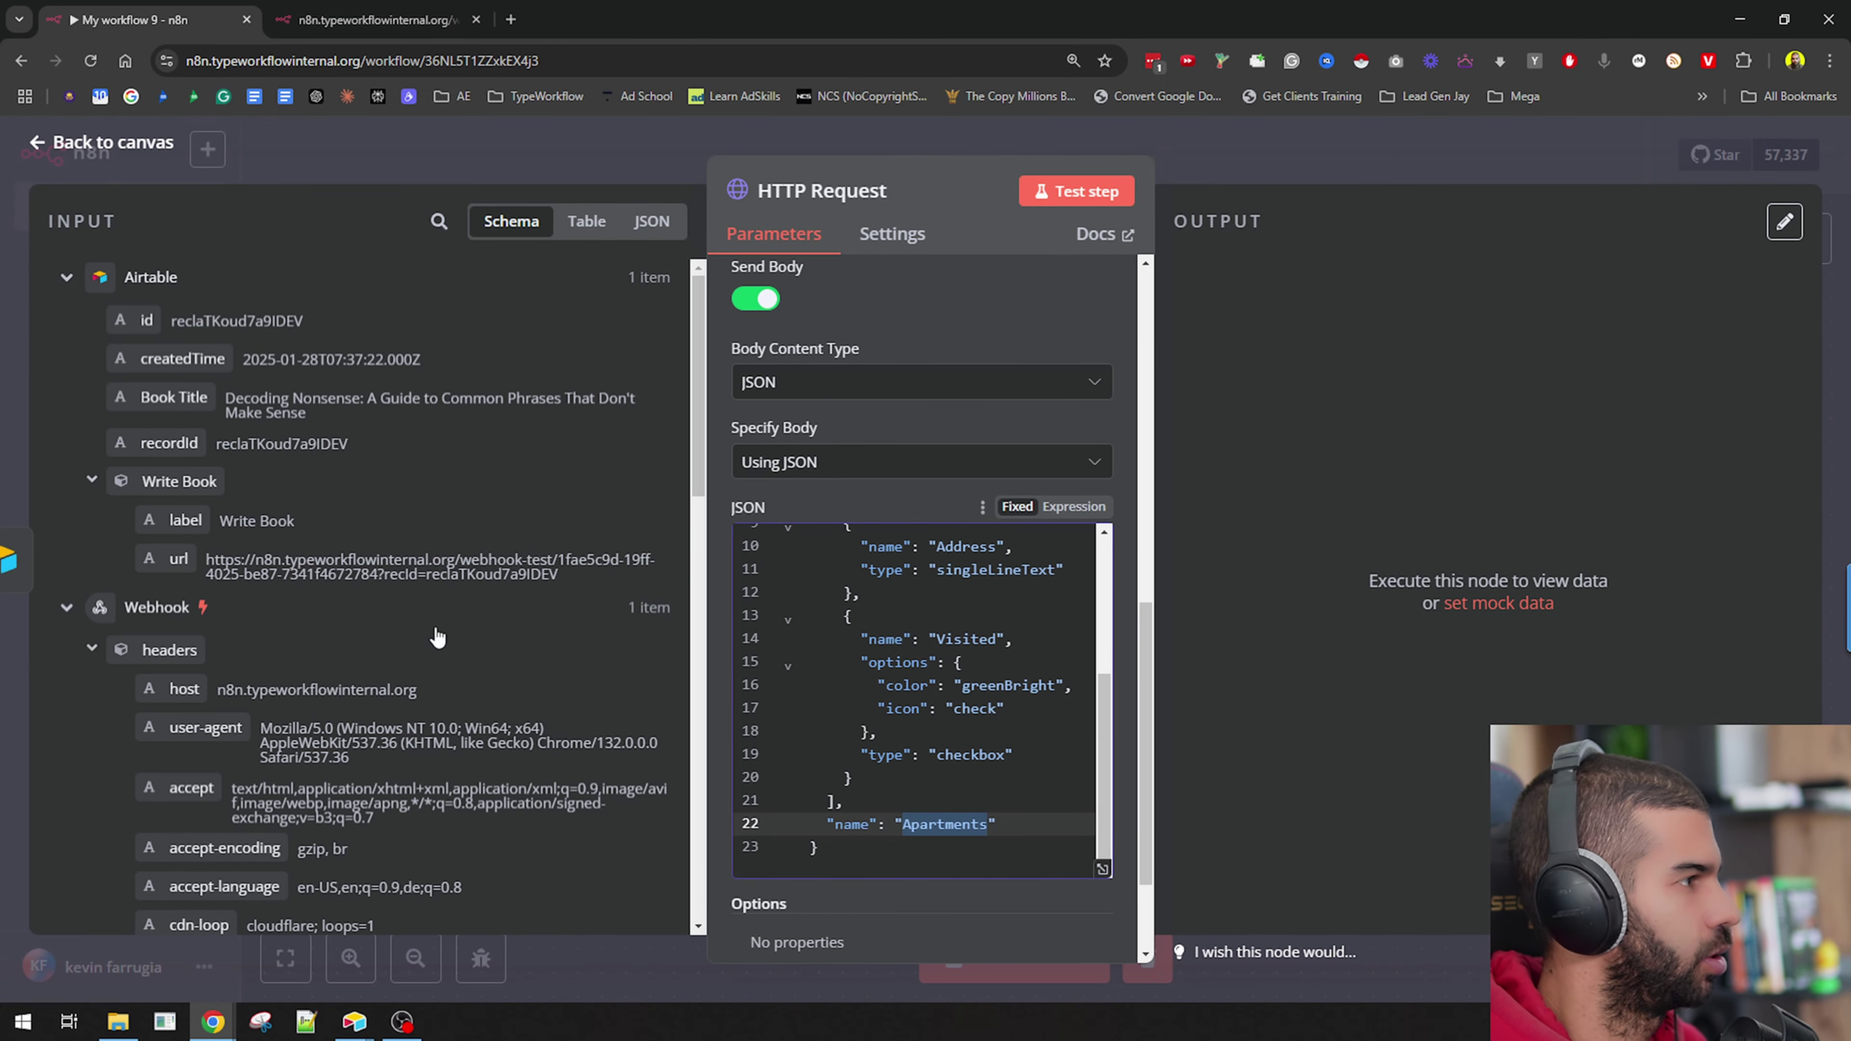
pyautogui.press('BackSpace')
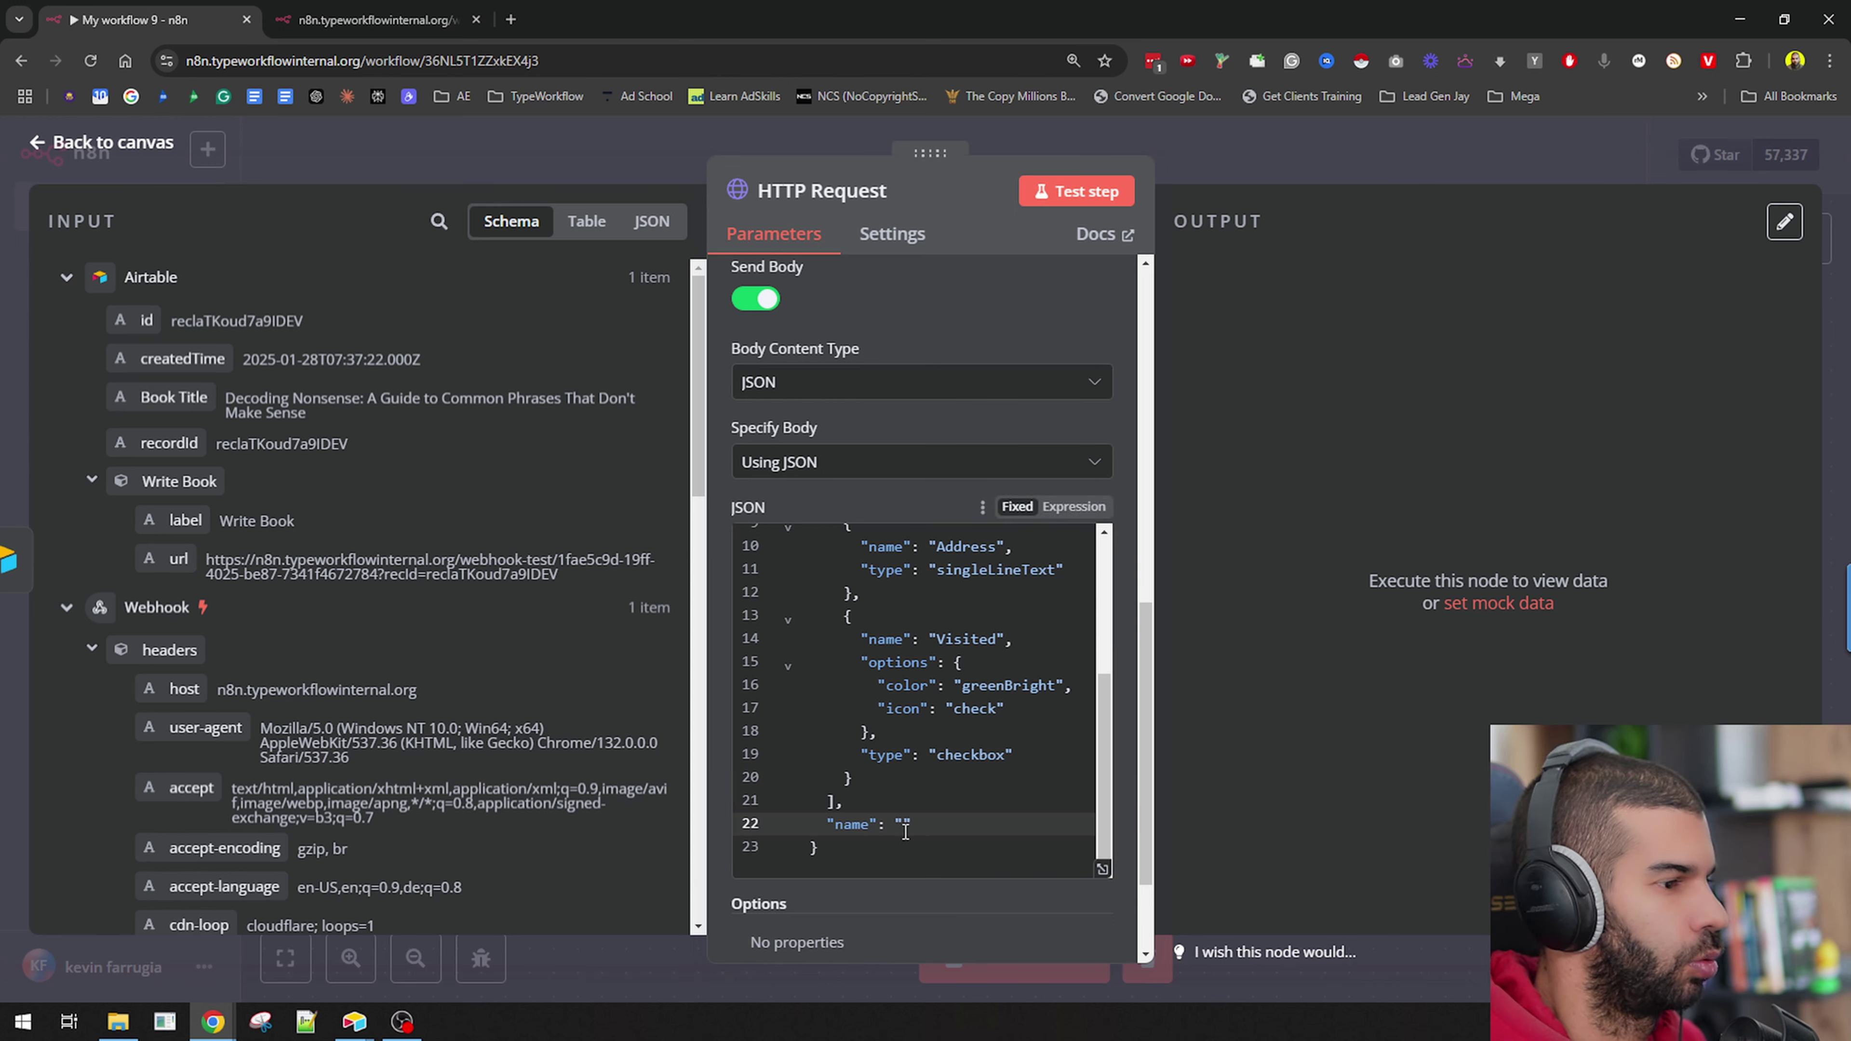
pyautogui.write('{{')
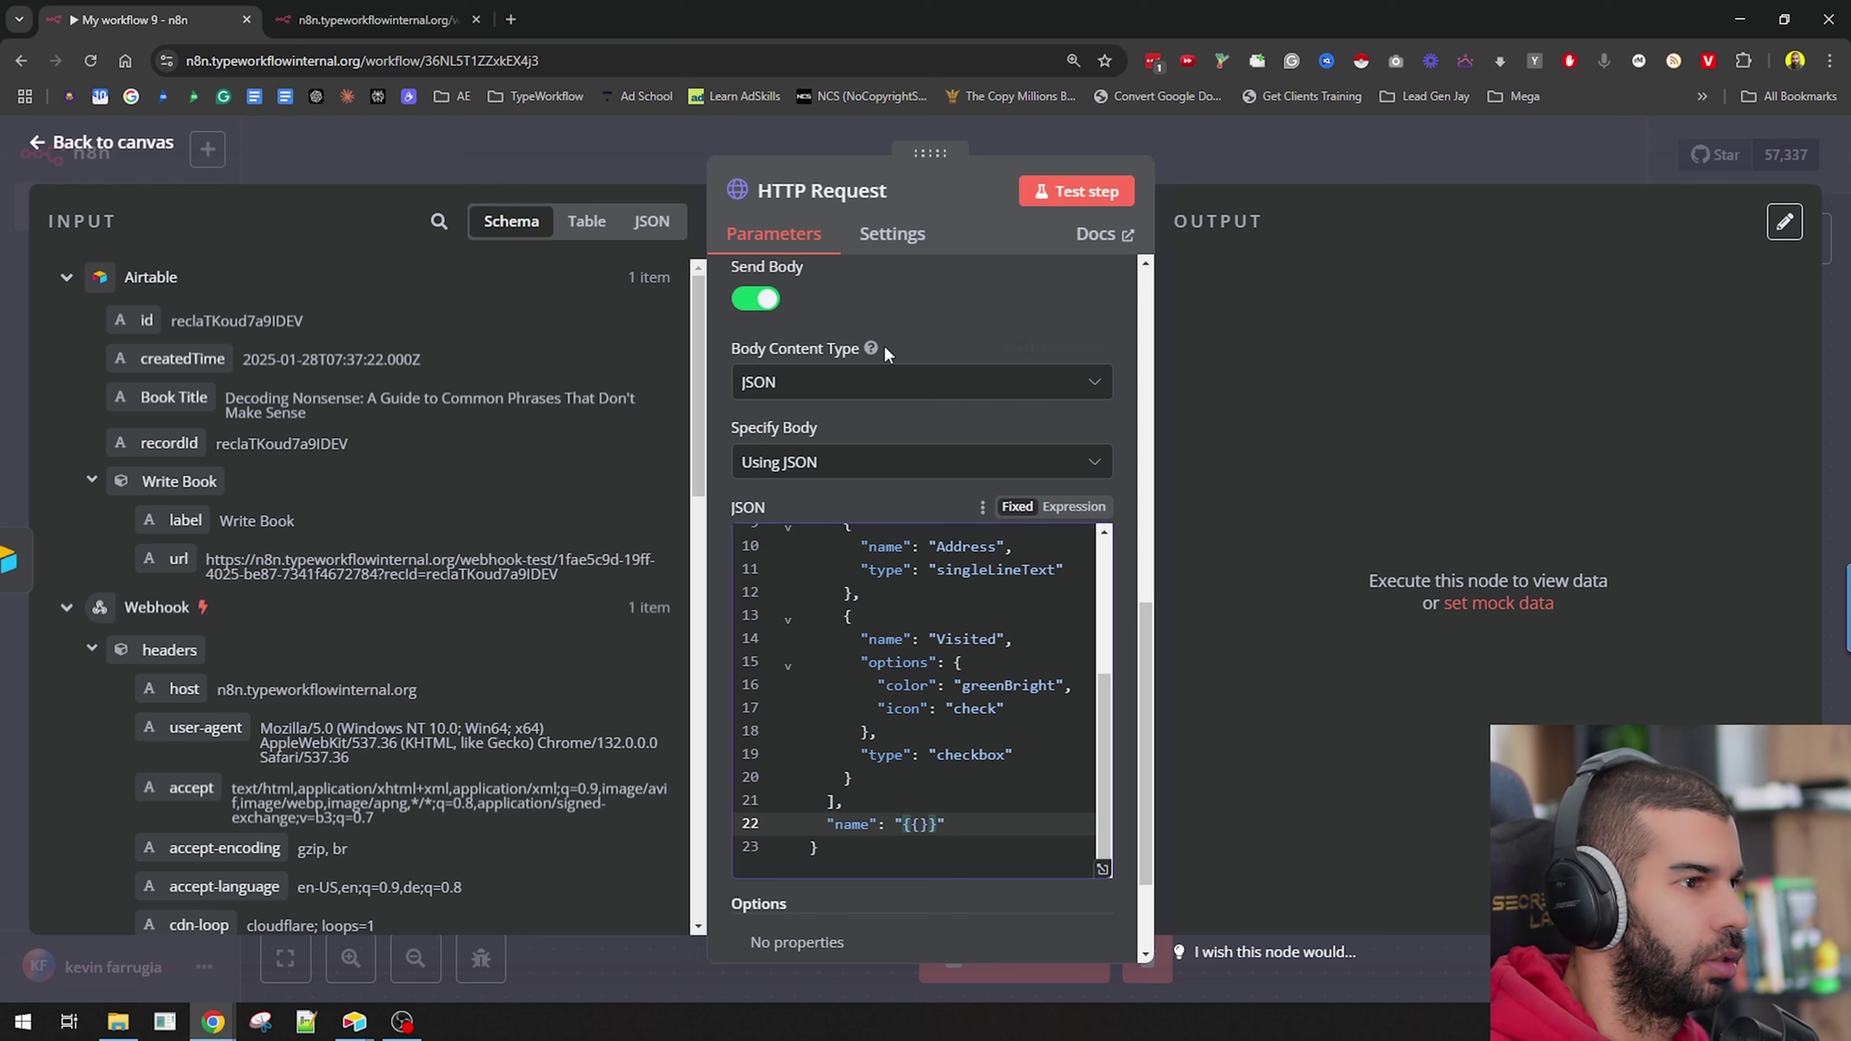
pyautogui.click(1073, 506)
pyautogui.scroll(-5, 902, 655)
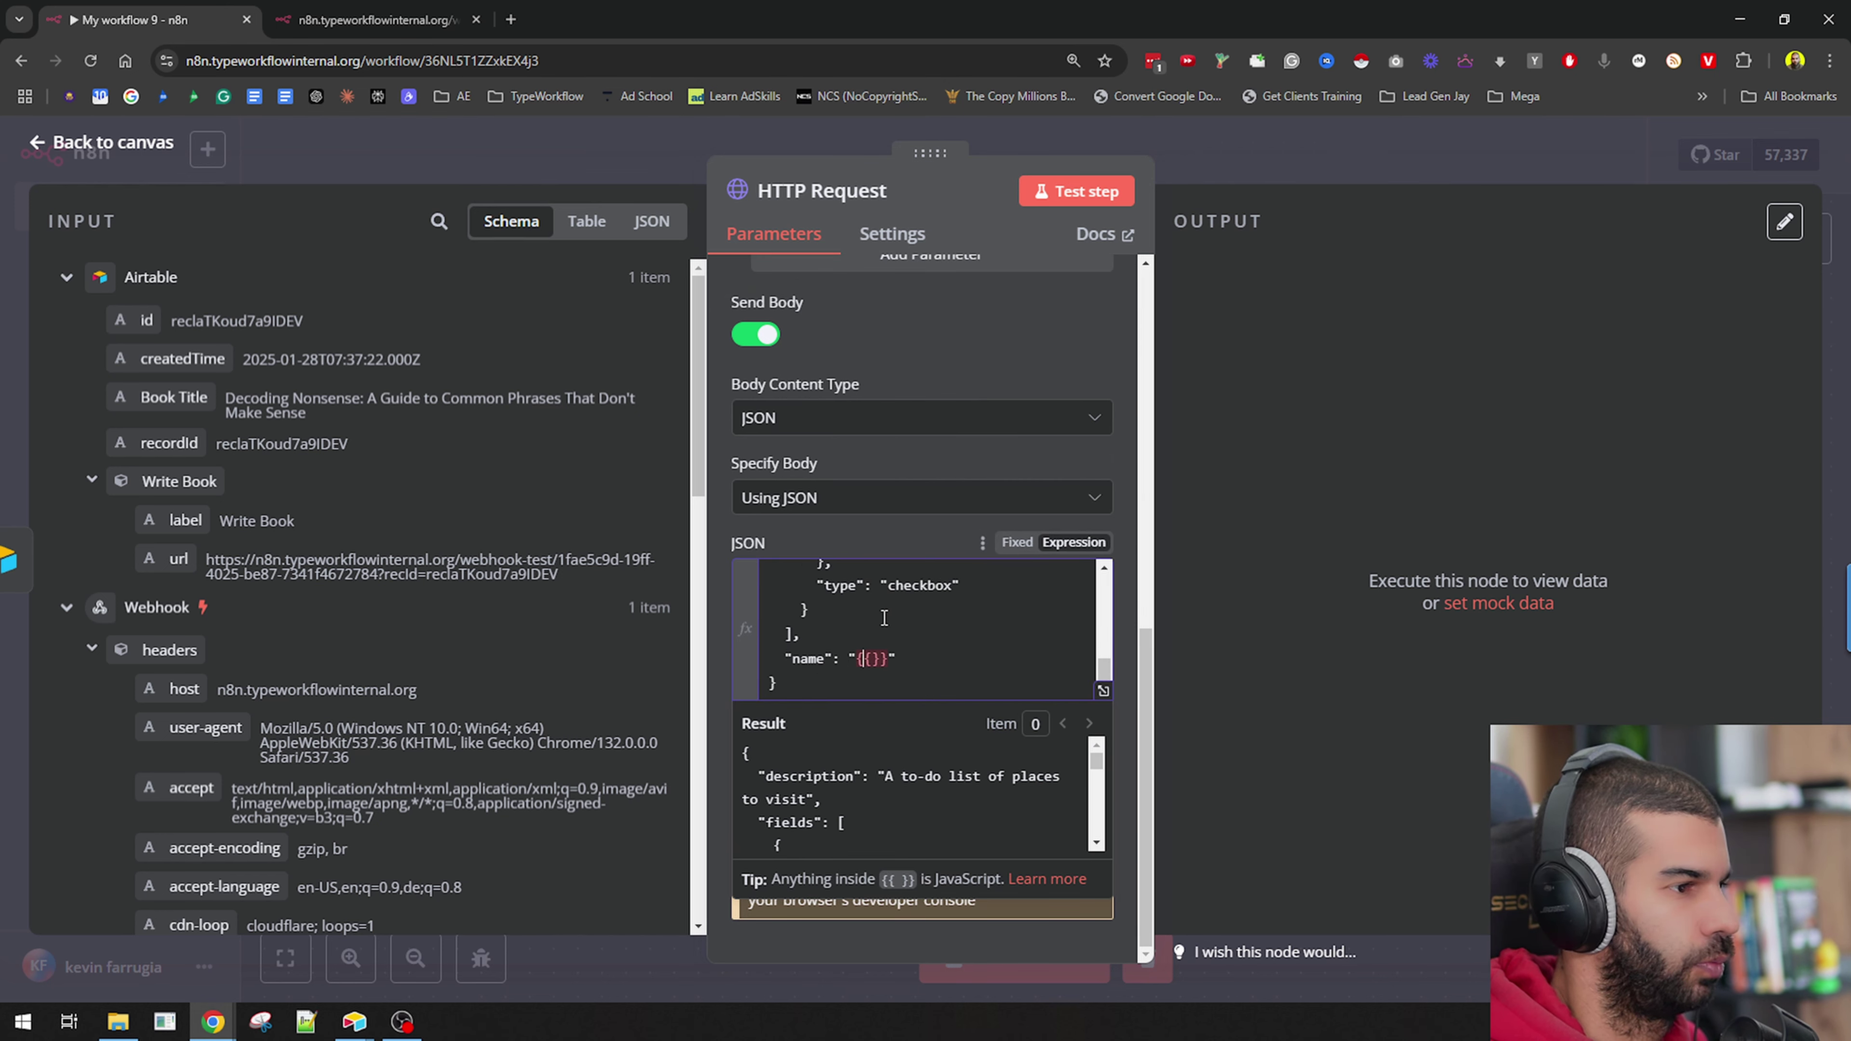
pyautogui.write('$')
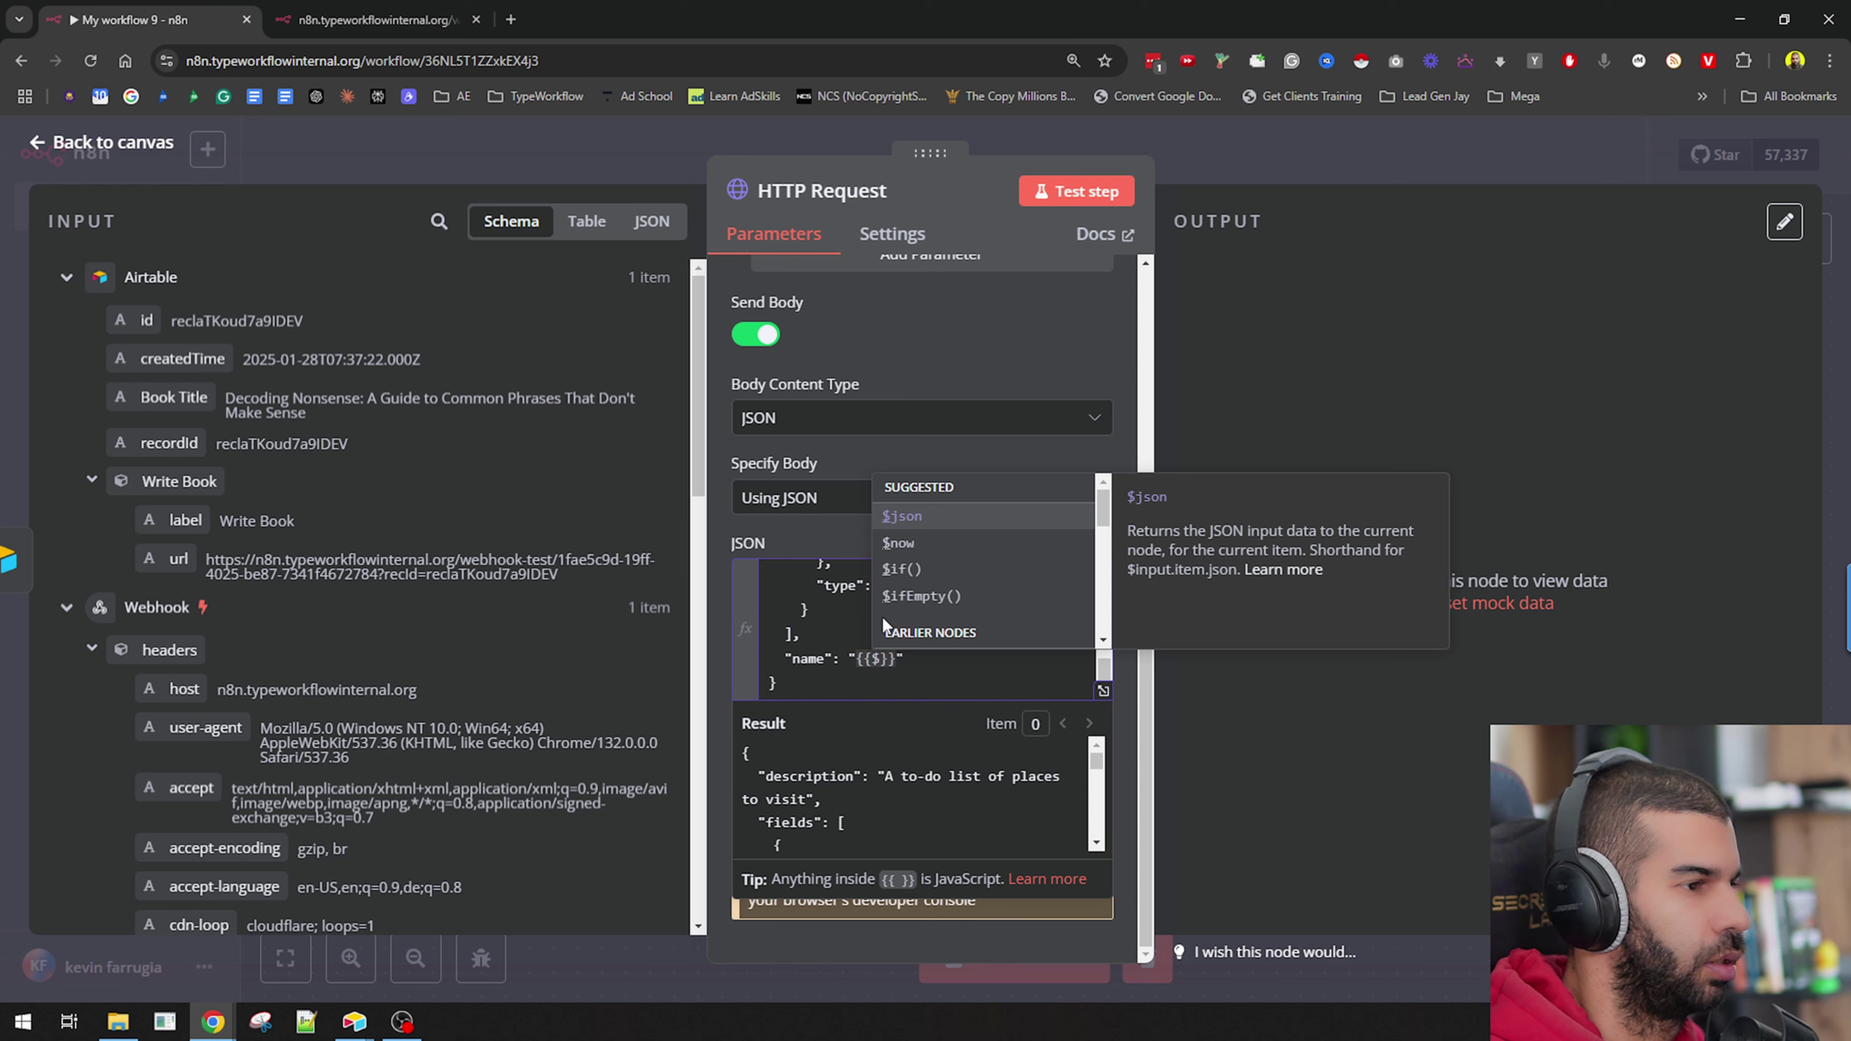
pyautogui.press('Return')
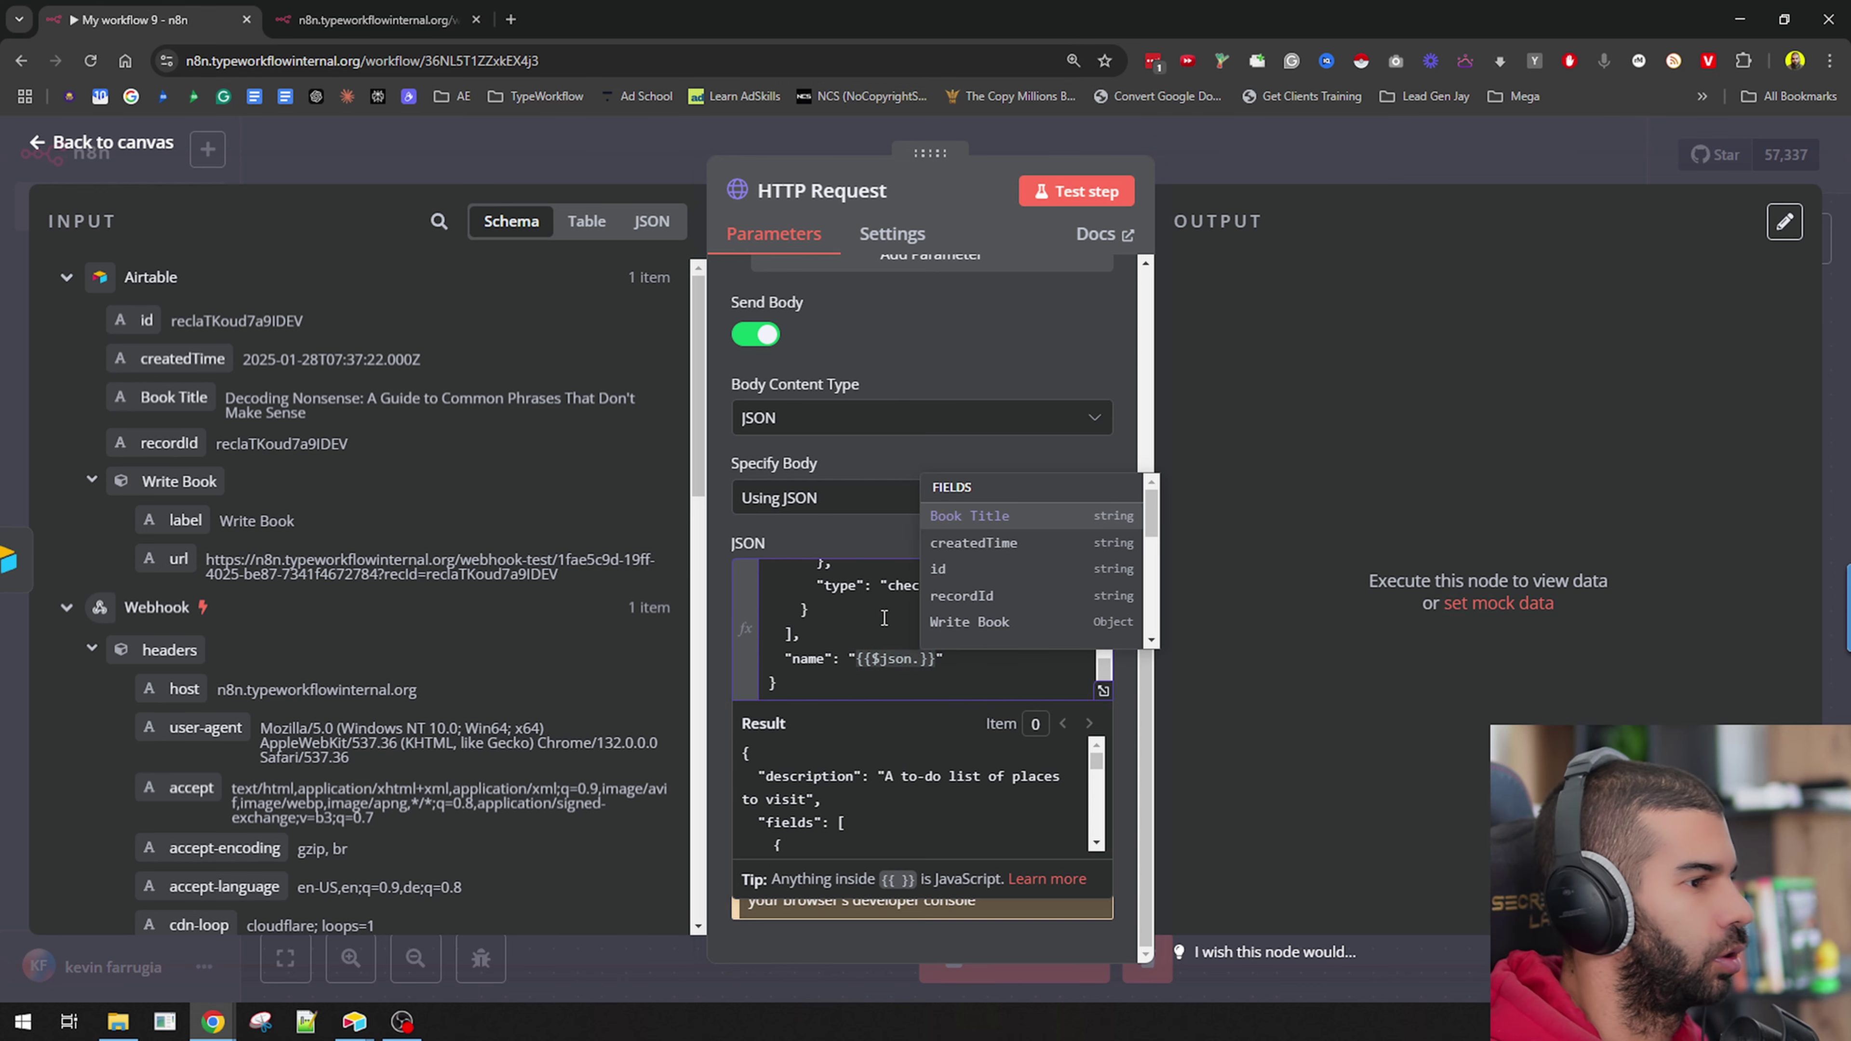
pyautogui.press('Return')
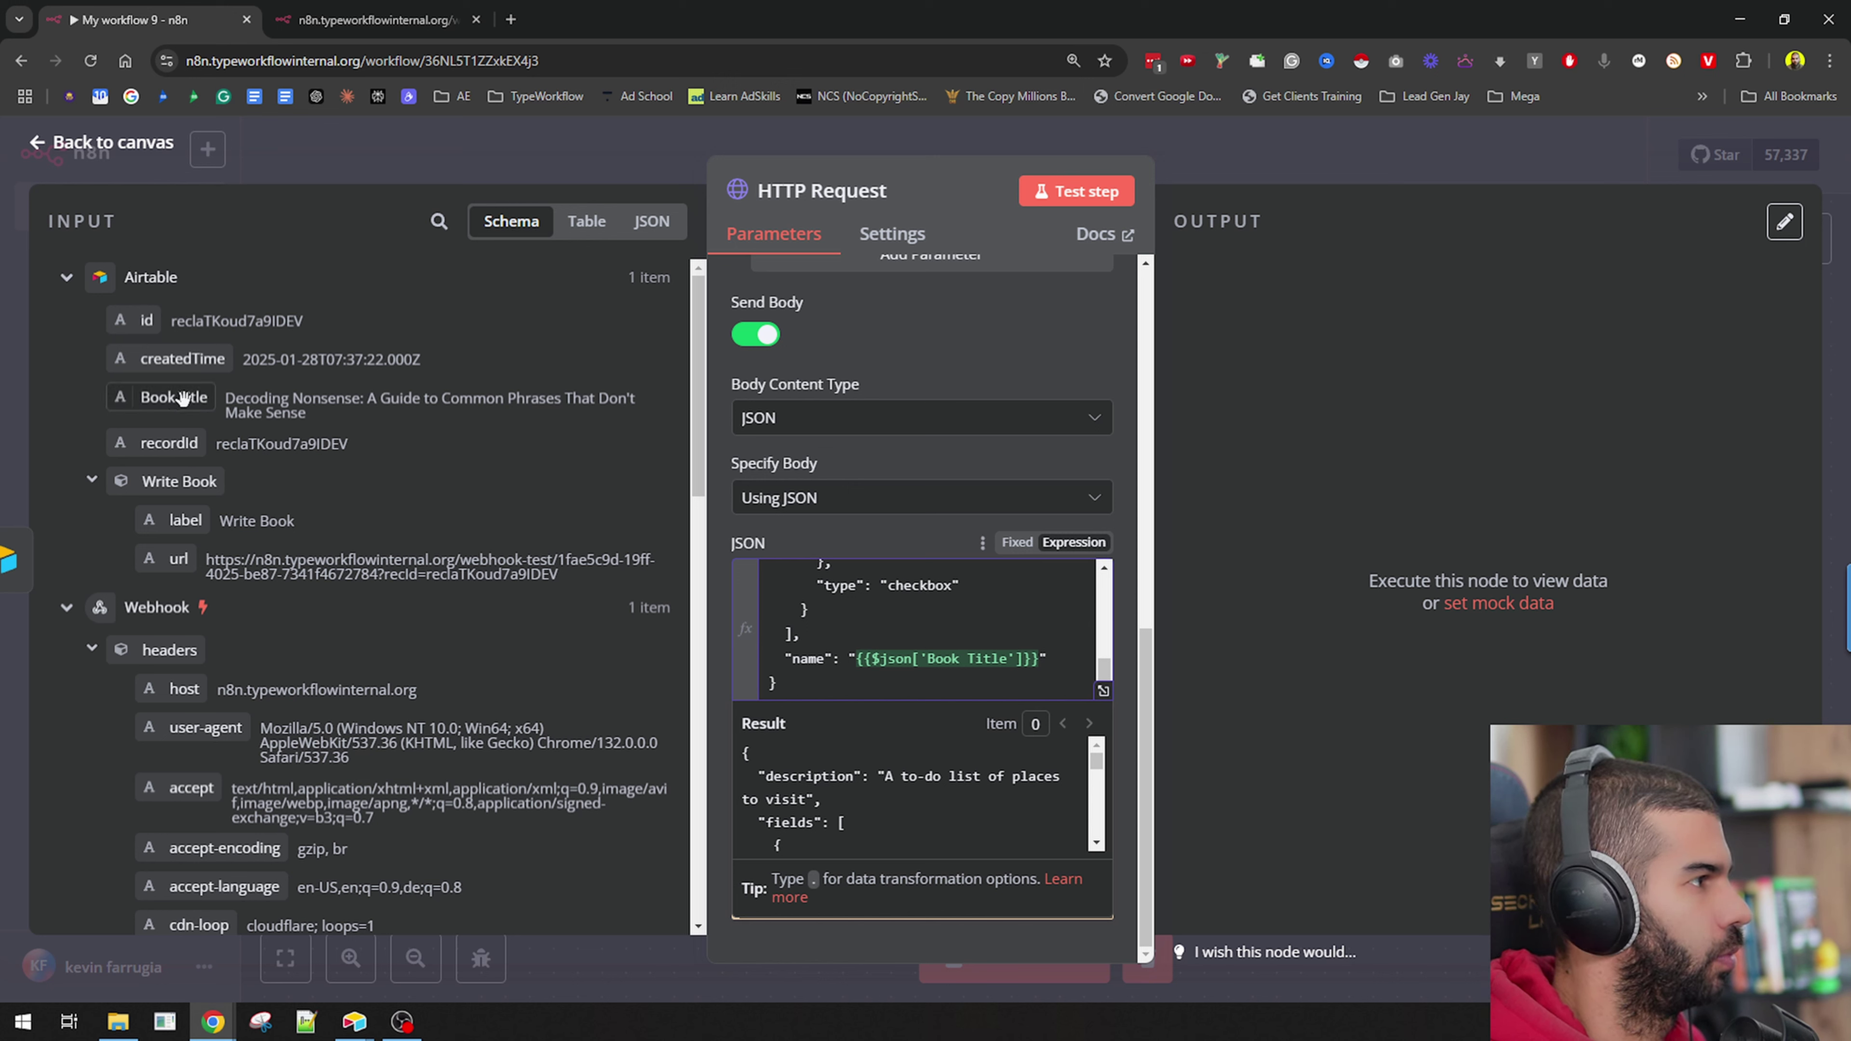
# Open the body in the full expression editor, select the first description, then switch to Airtable.
pyautogui.scroll(5, 881, 638)
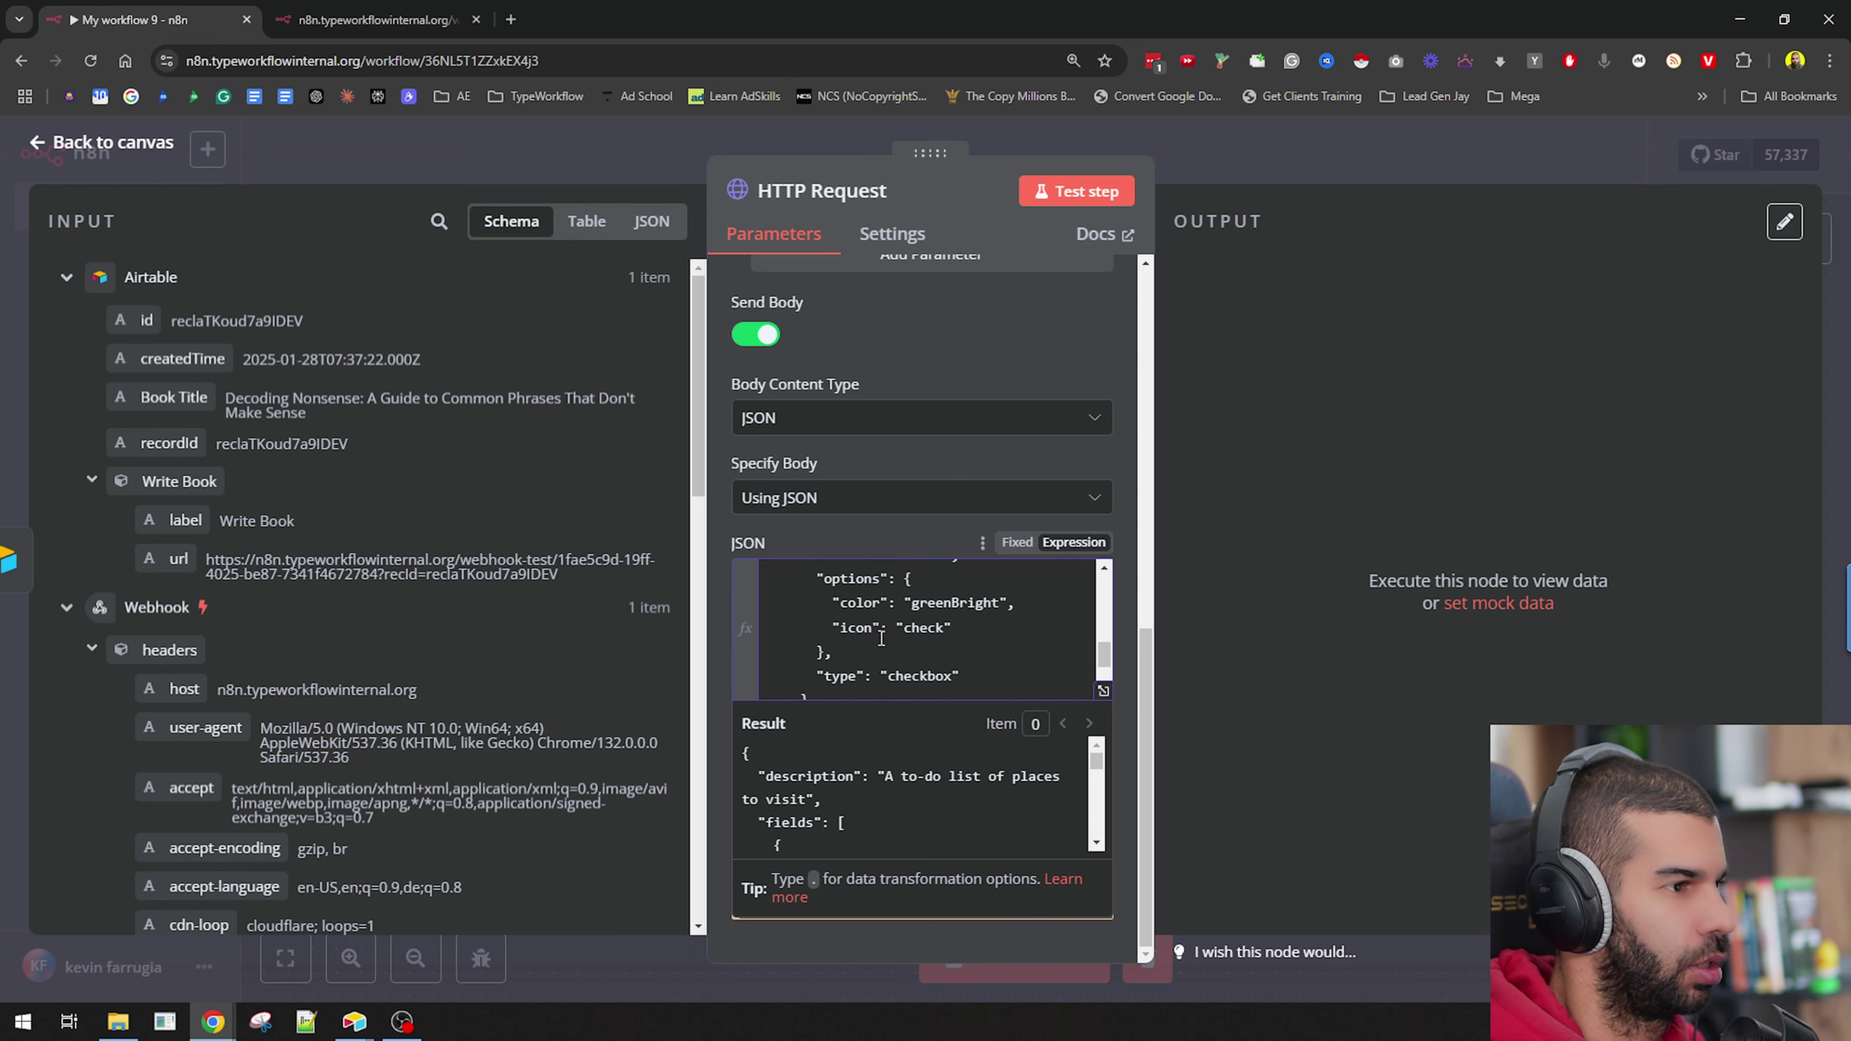
pyautogui.click(1103, 690)
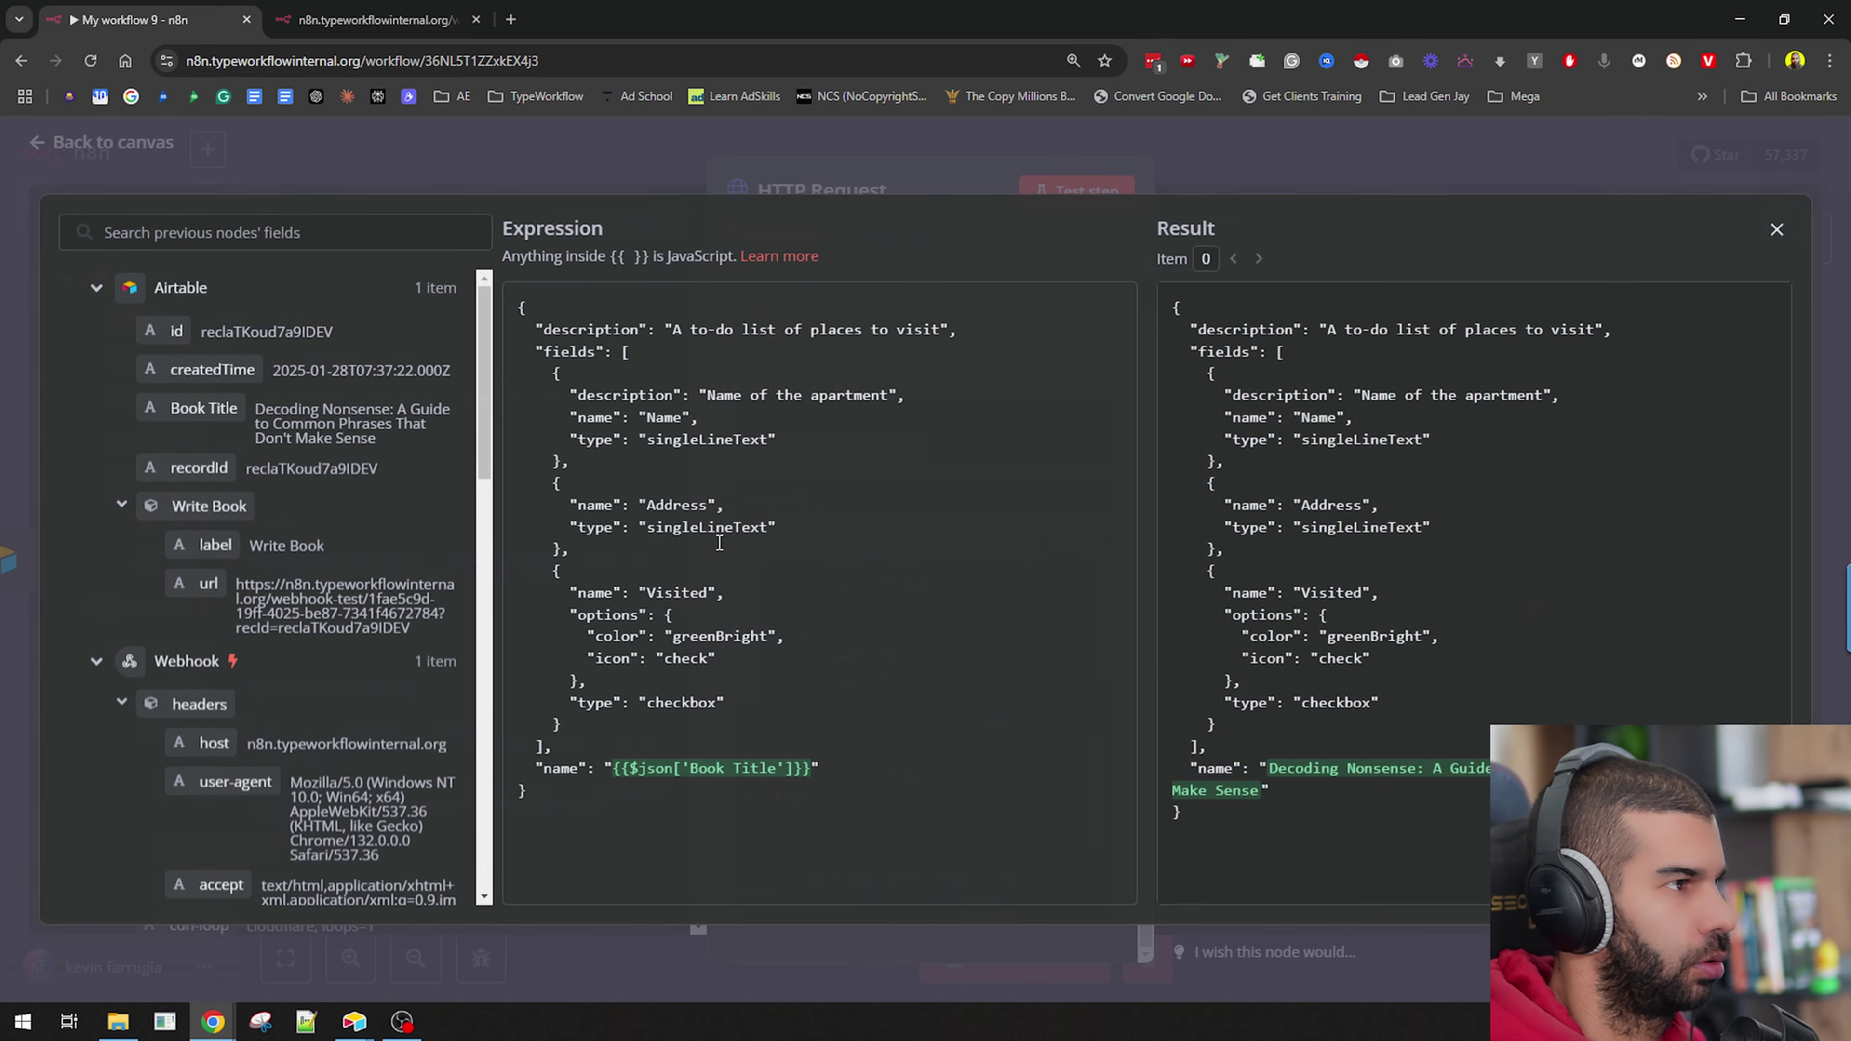
pyautogui.doubleClick(722, 395)
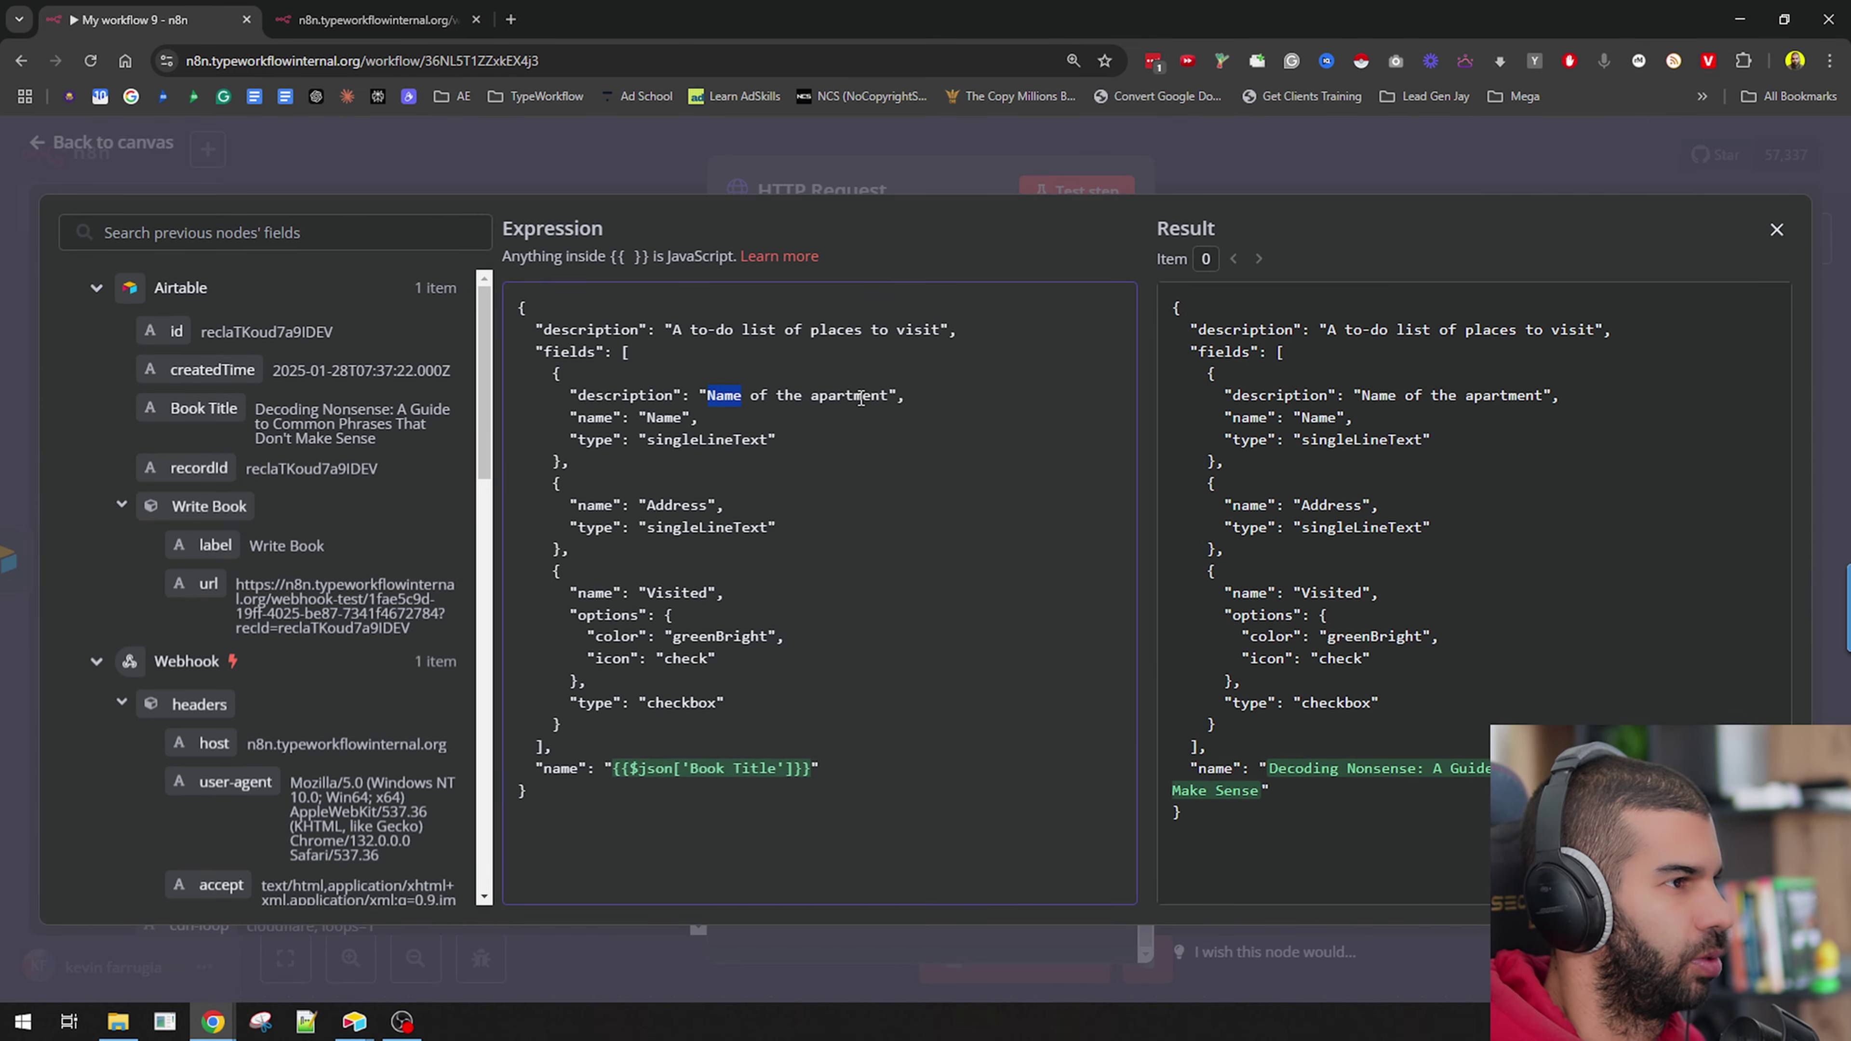
pyautogui.moveTo(860, 397); pyautogui.dragTo(892, 396)
pyautogui.hotkey('alt', 'Tab')
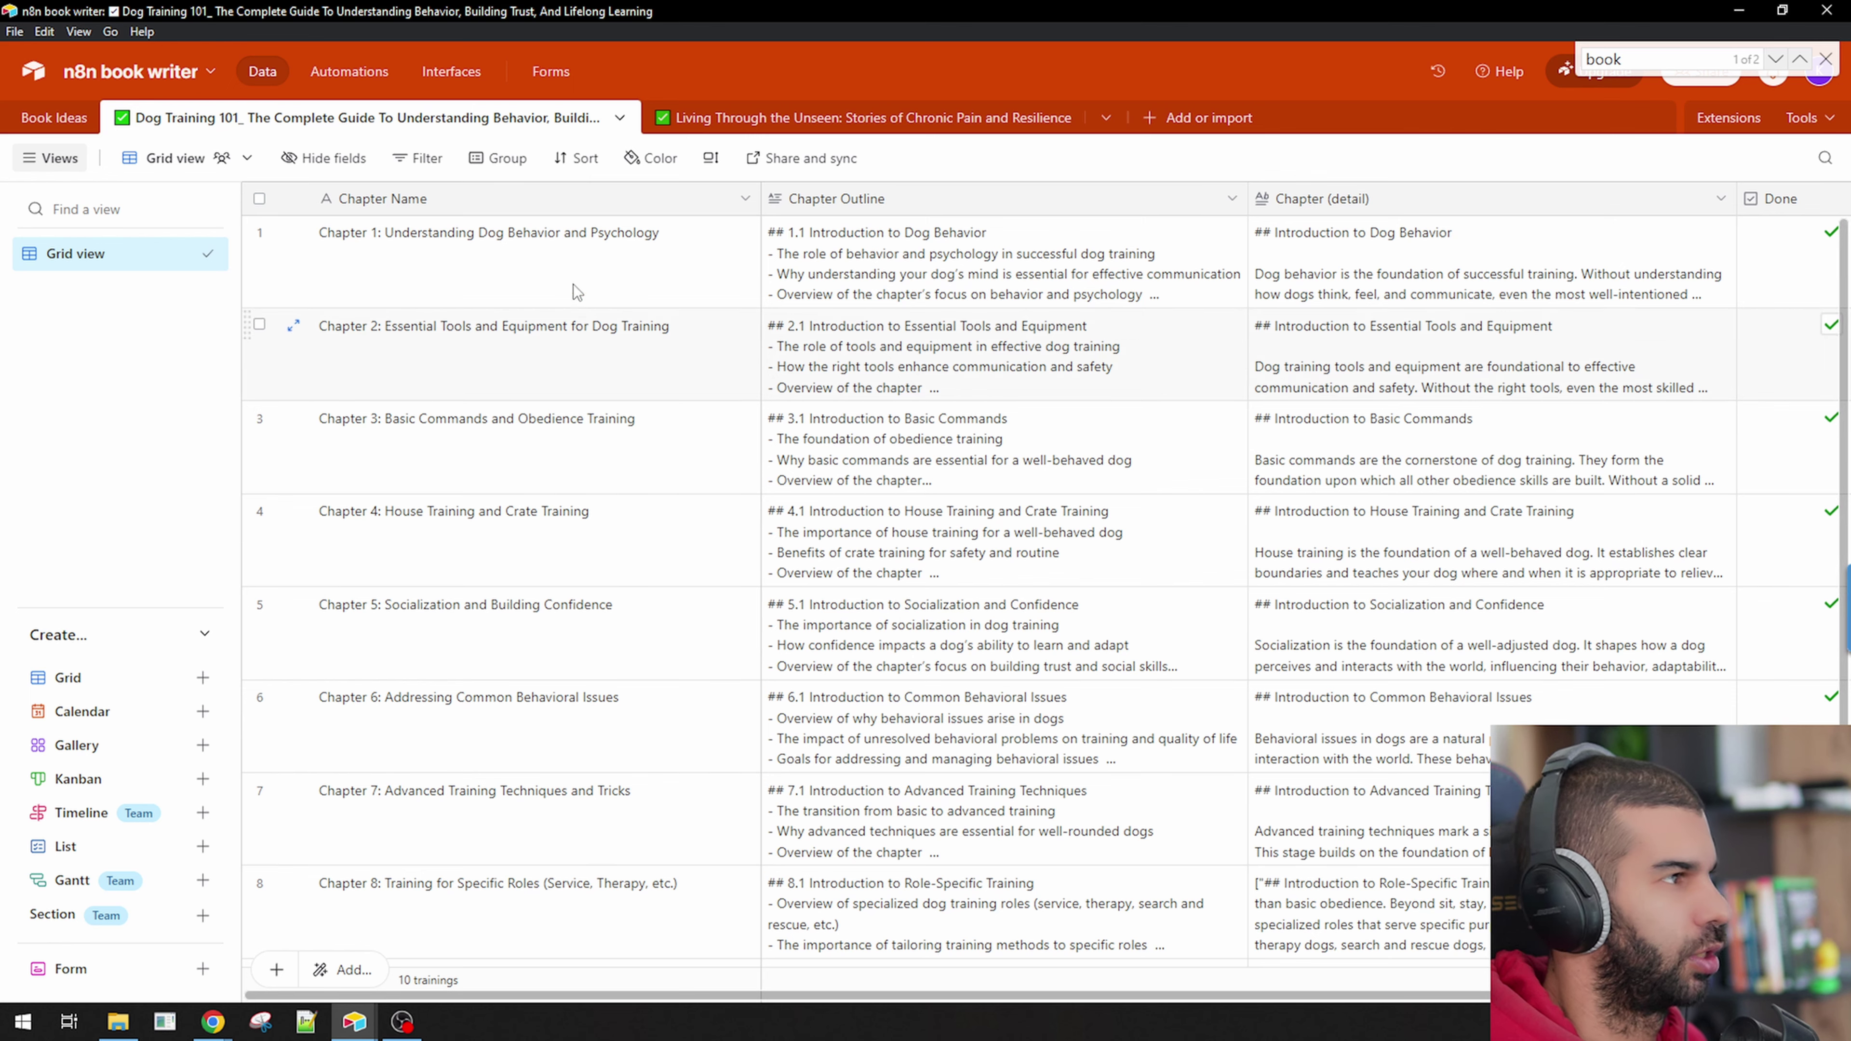
# Inspect the Chapter Name, Chapter Outline, Chapter (detail), Done and Formatted Text field settings, copying Chapter Name.
pyautogui.doubleClick(454, 200)
pyautogui.tripleClick(554, 263)
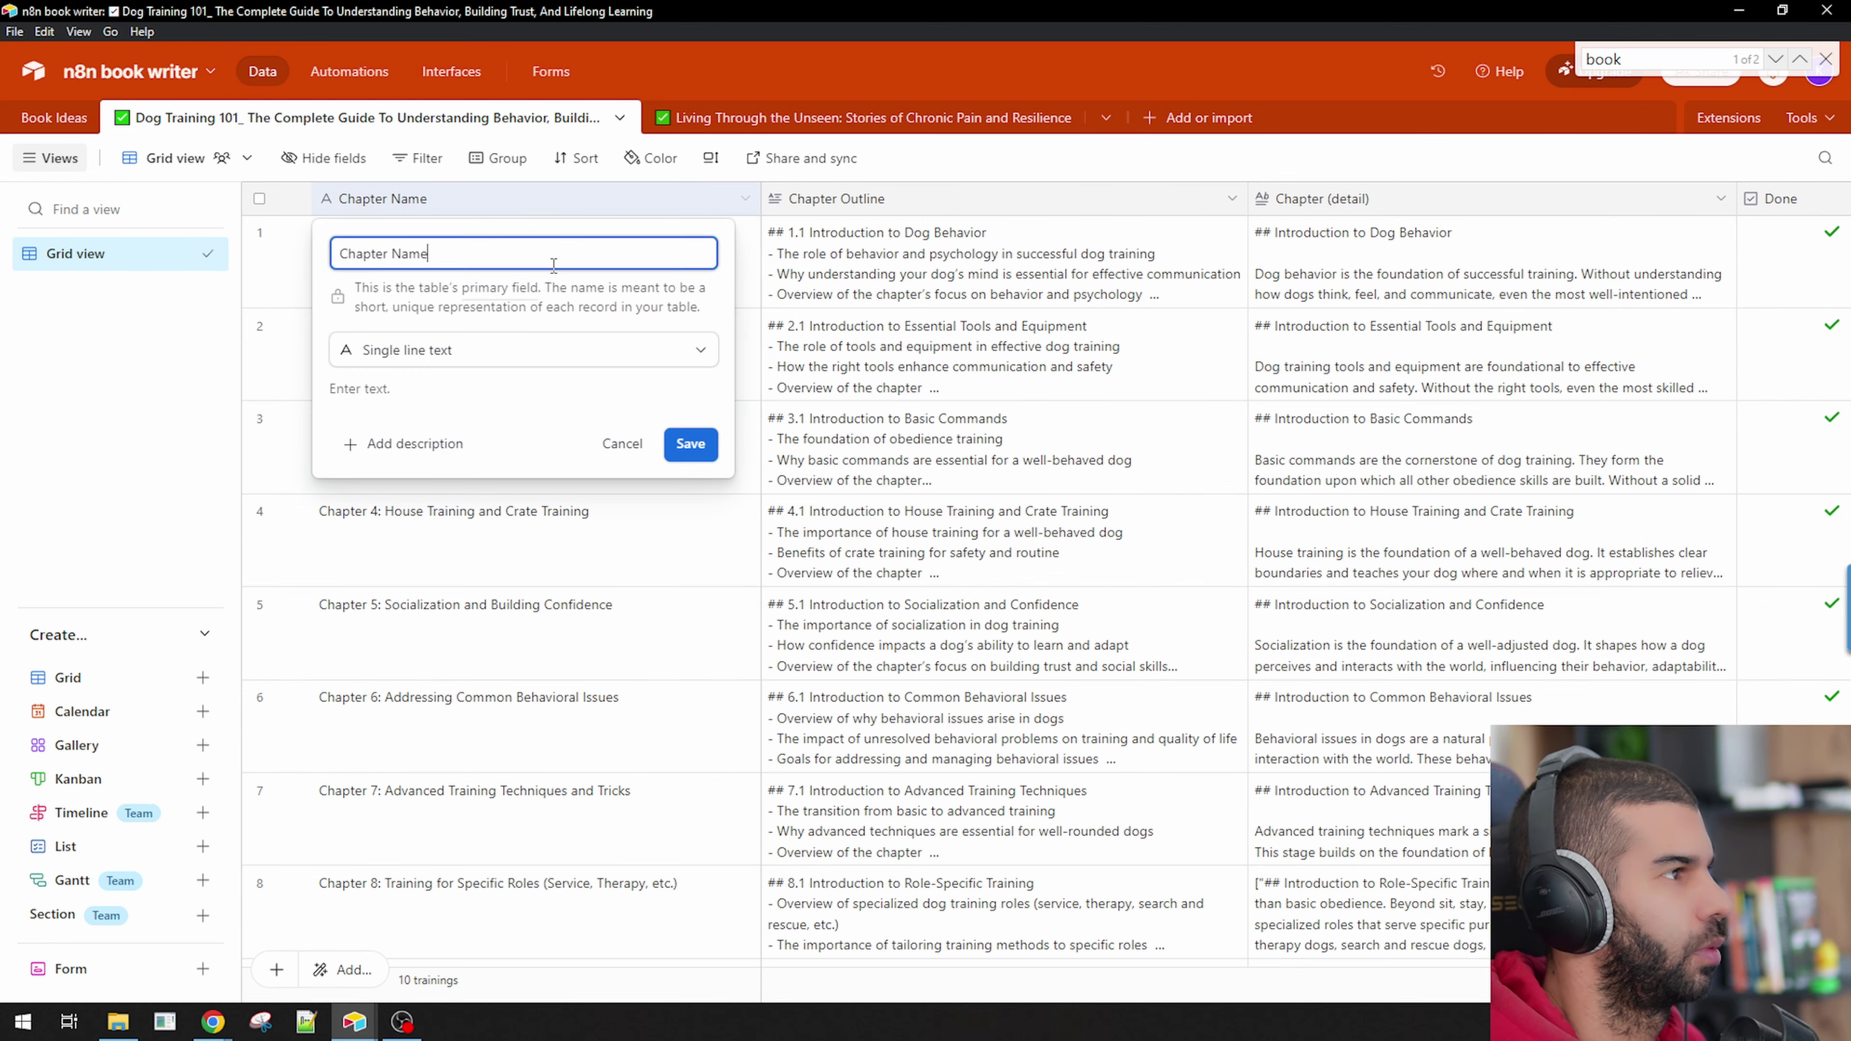
pyautogui.doubleClick(850, 201)
pyautogui.hotkey('ctrl', 'c')
pyautogui.doubleClick(1343, 199)
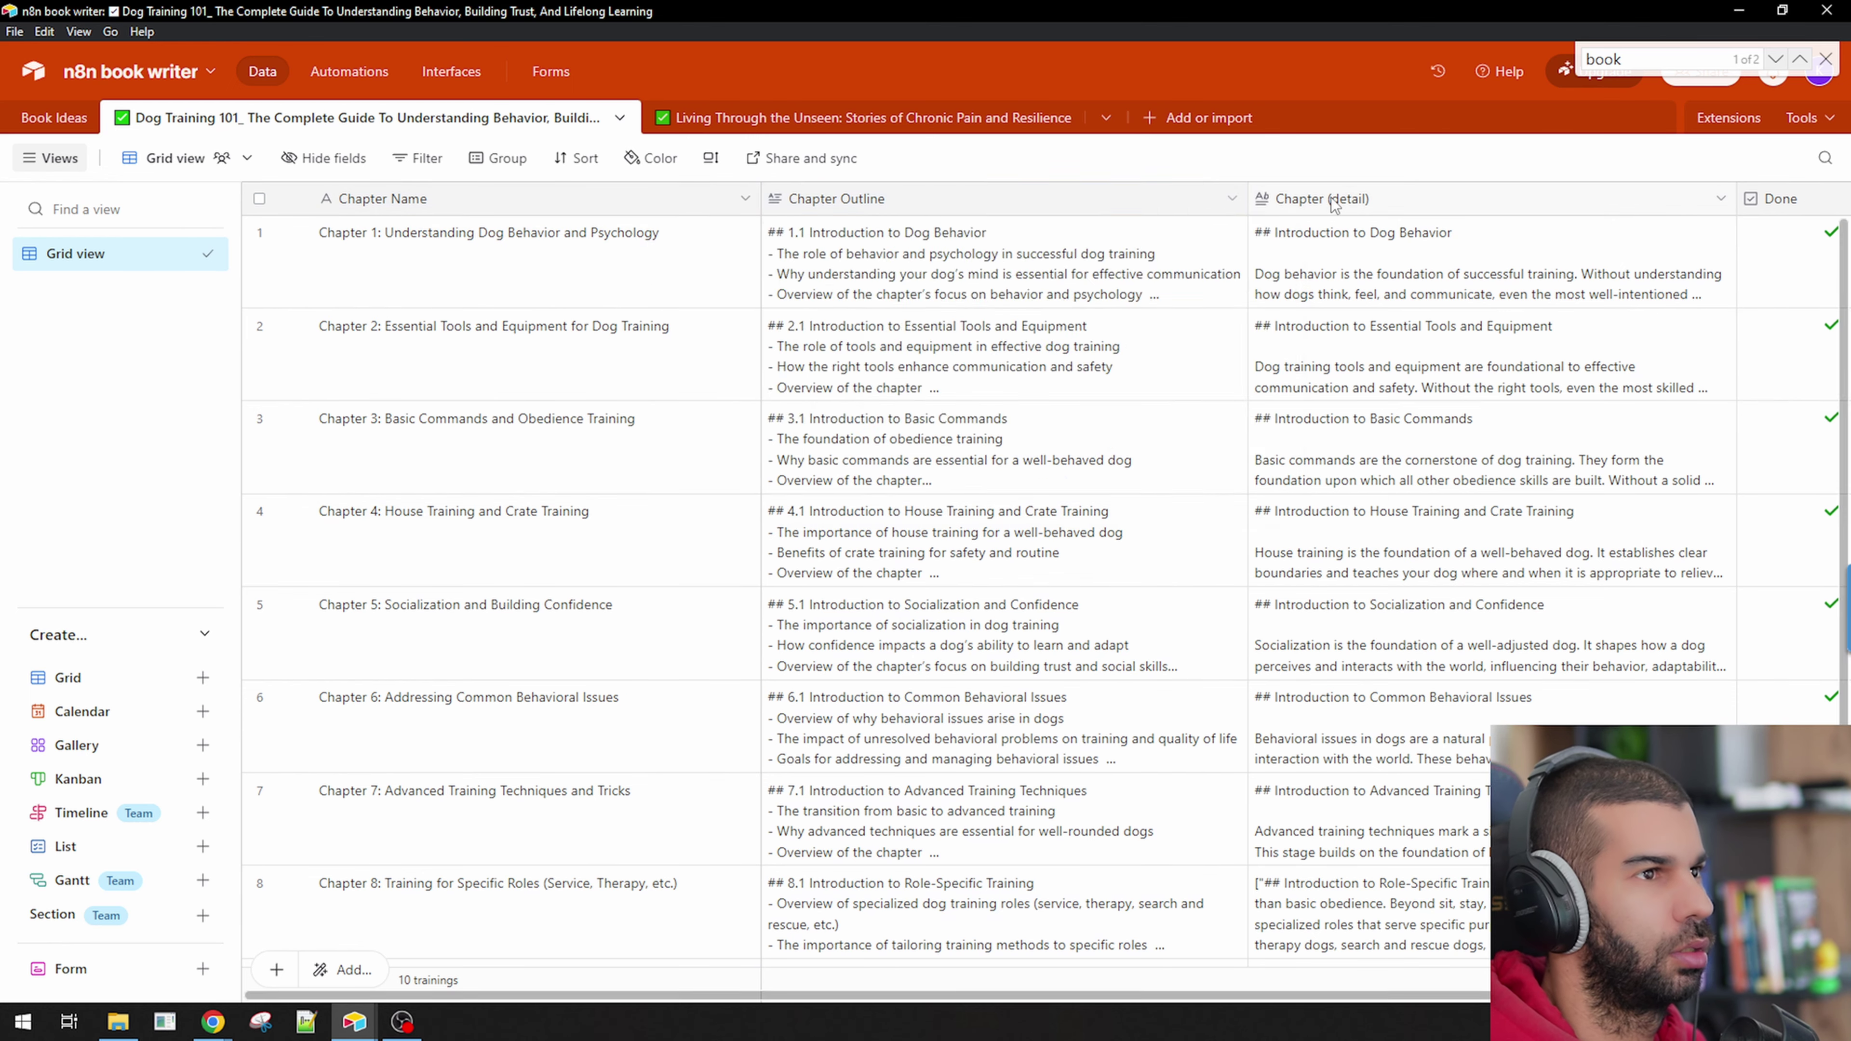
pyautogui.doubleClick(1479, 205)
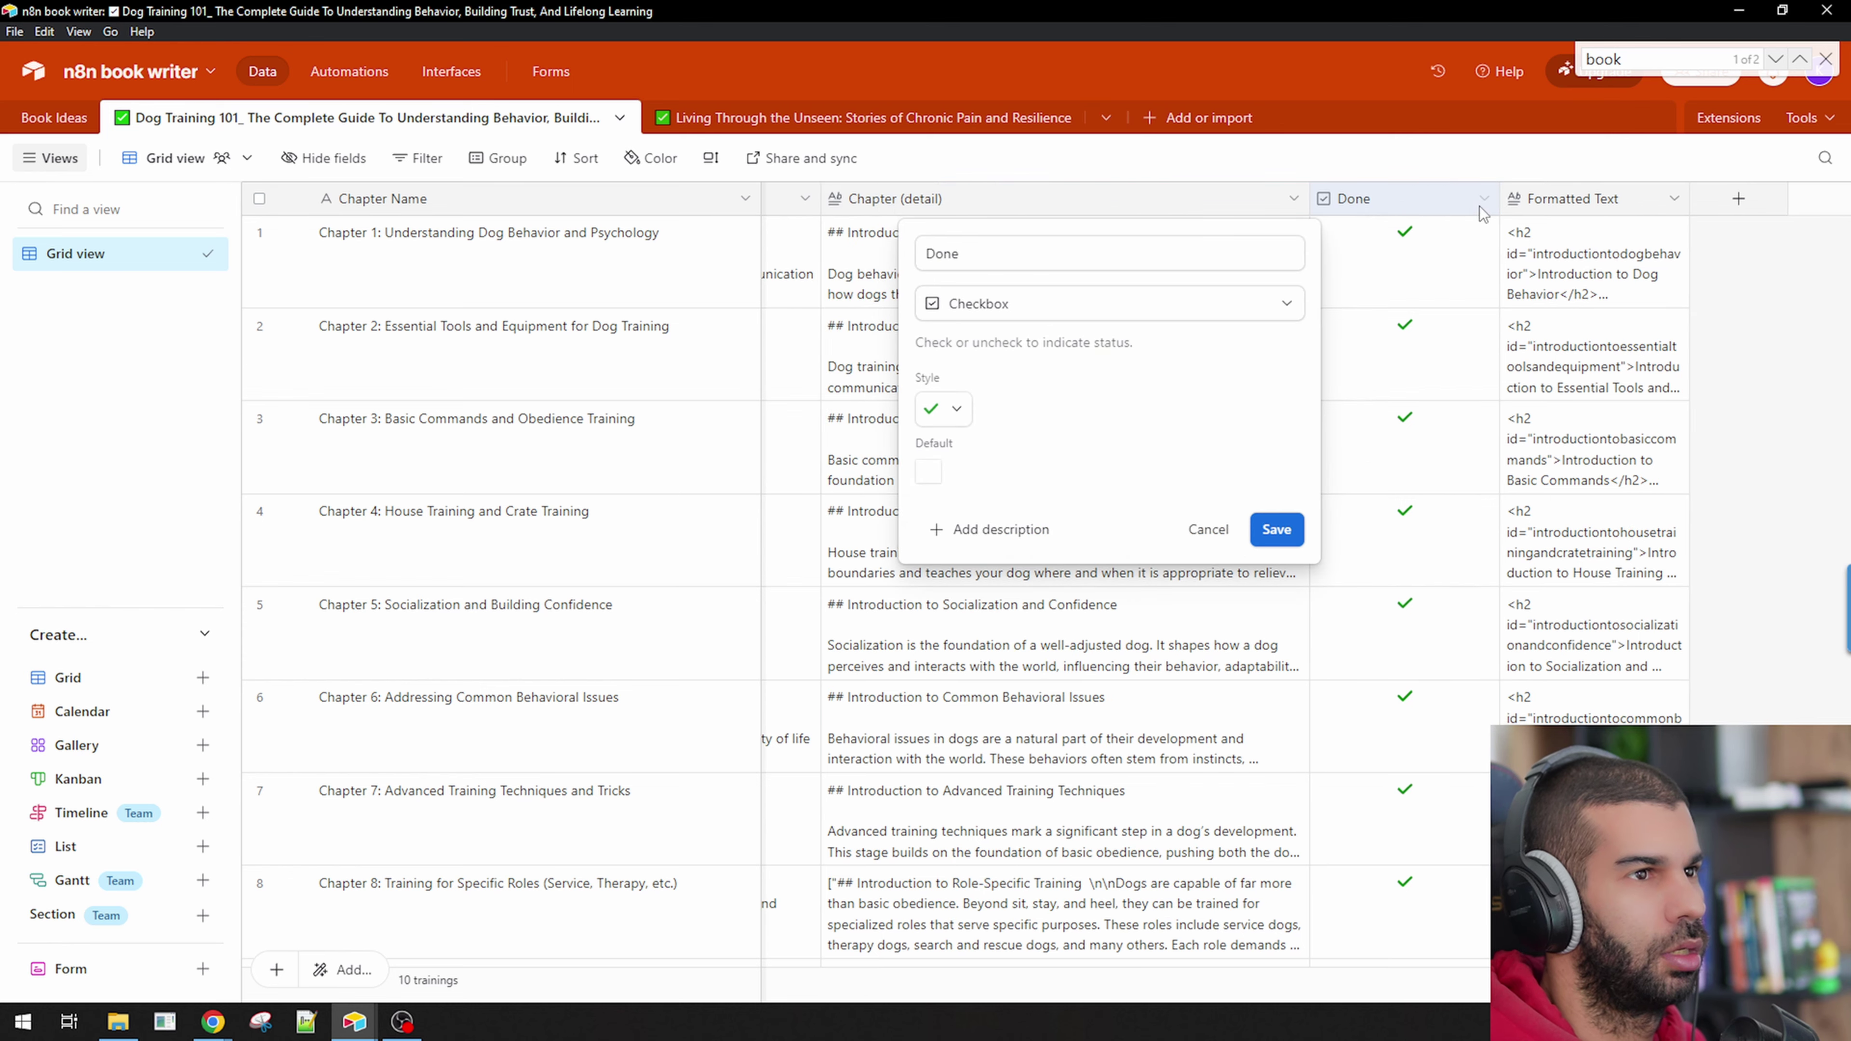
pyautogui.doubleClick(1574, 199)
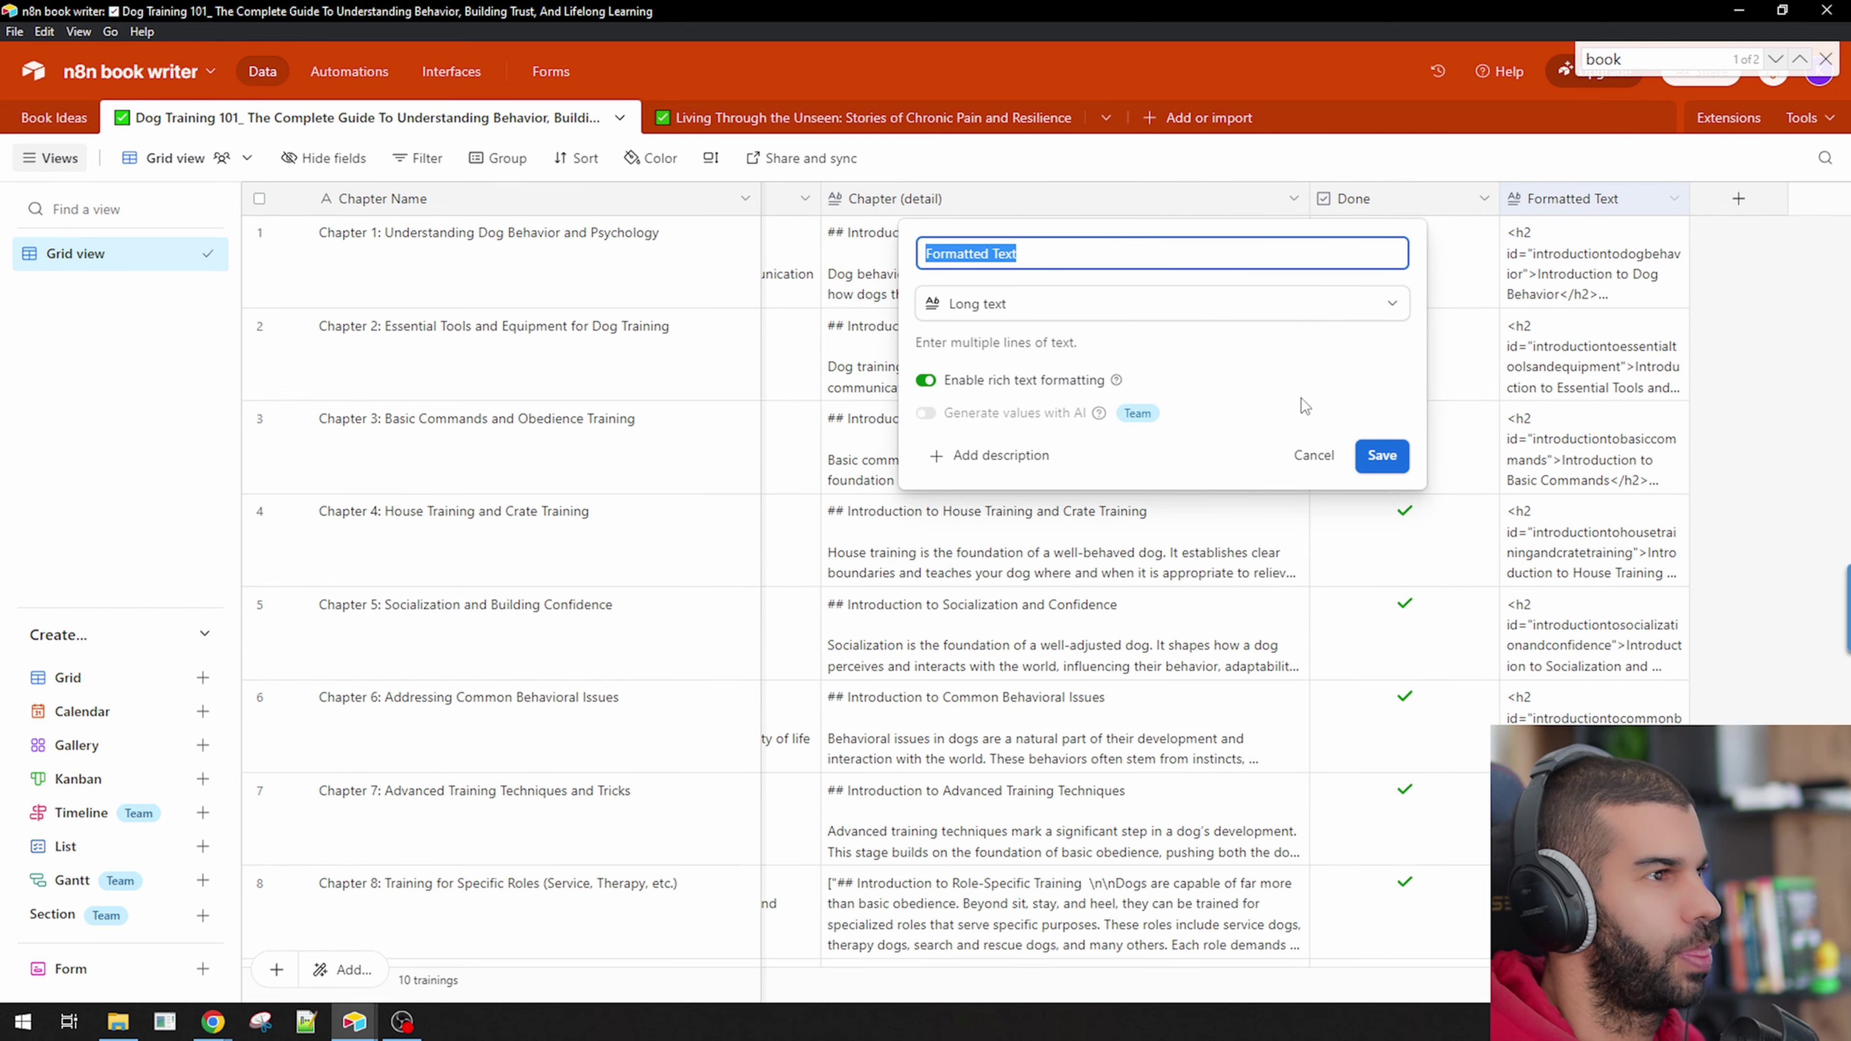
pyautogui.click(1381, 455)
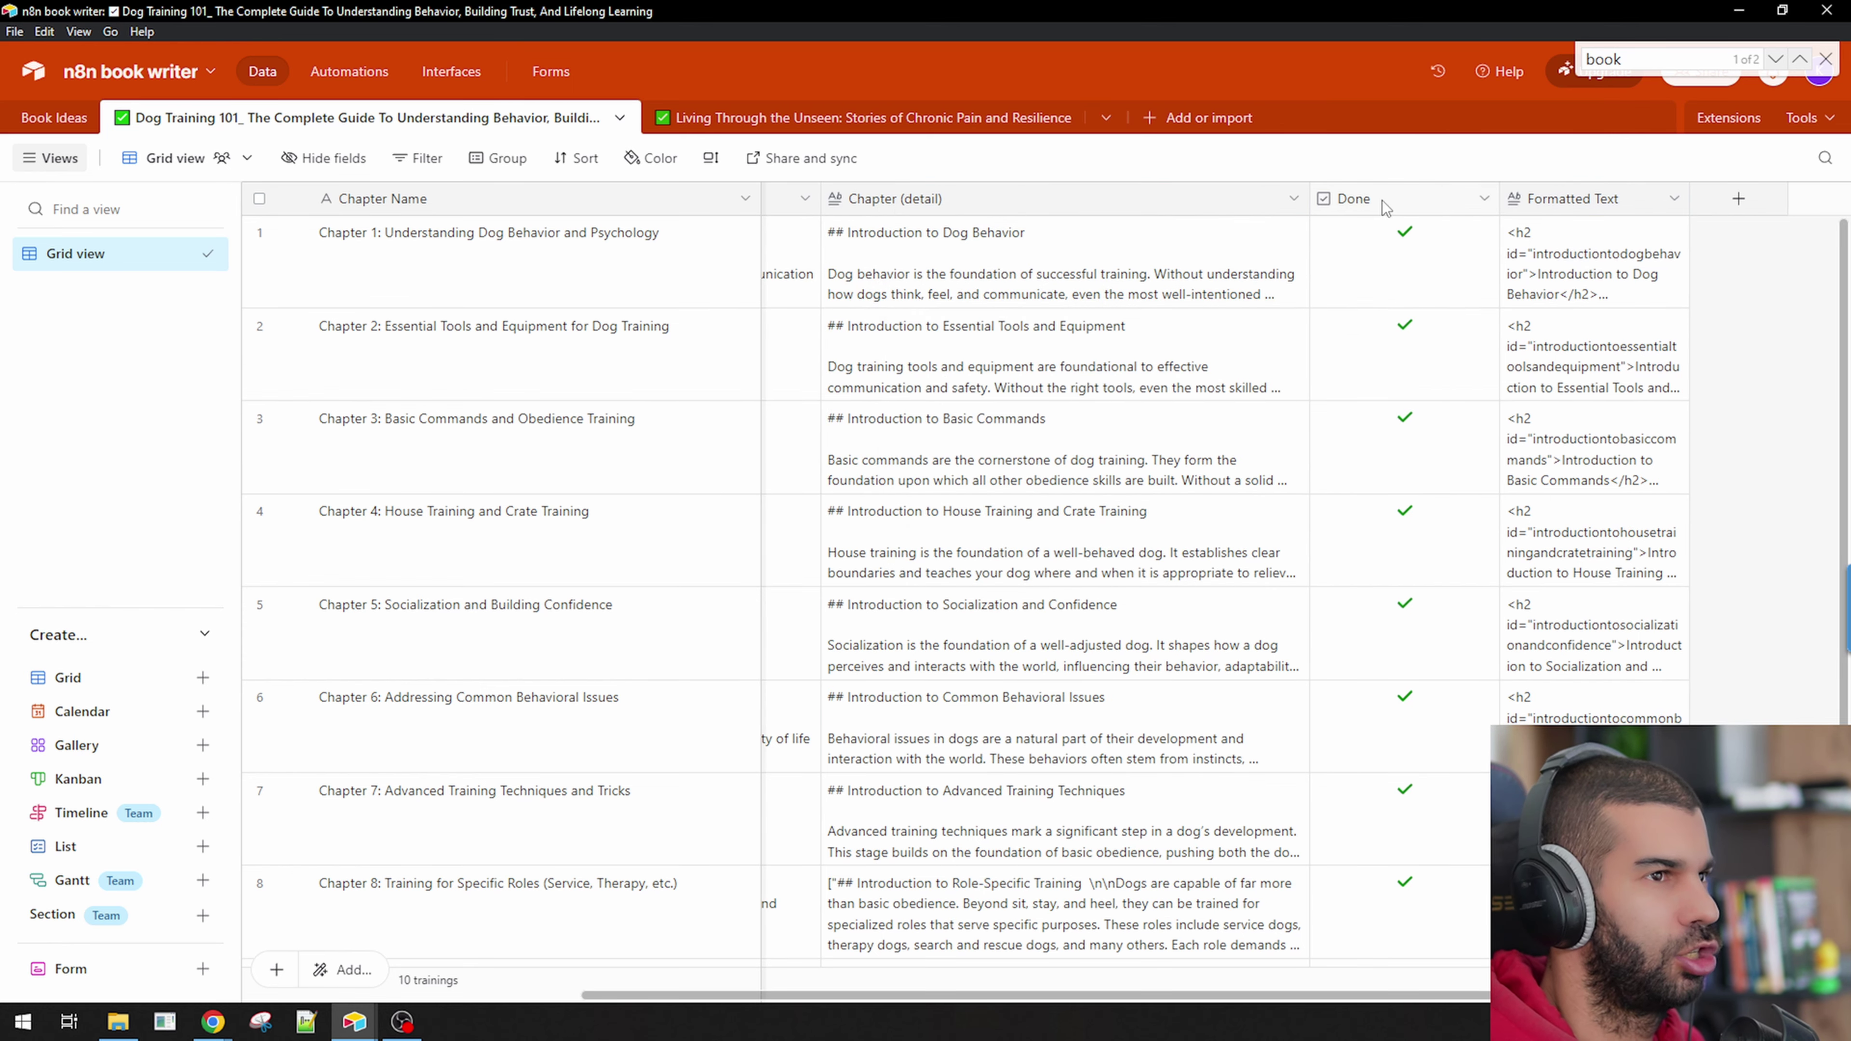
pyautogui.hotkey('alt', 'Tab')
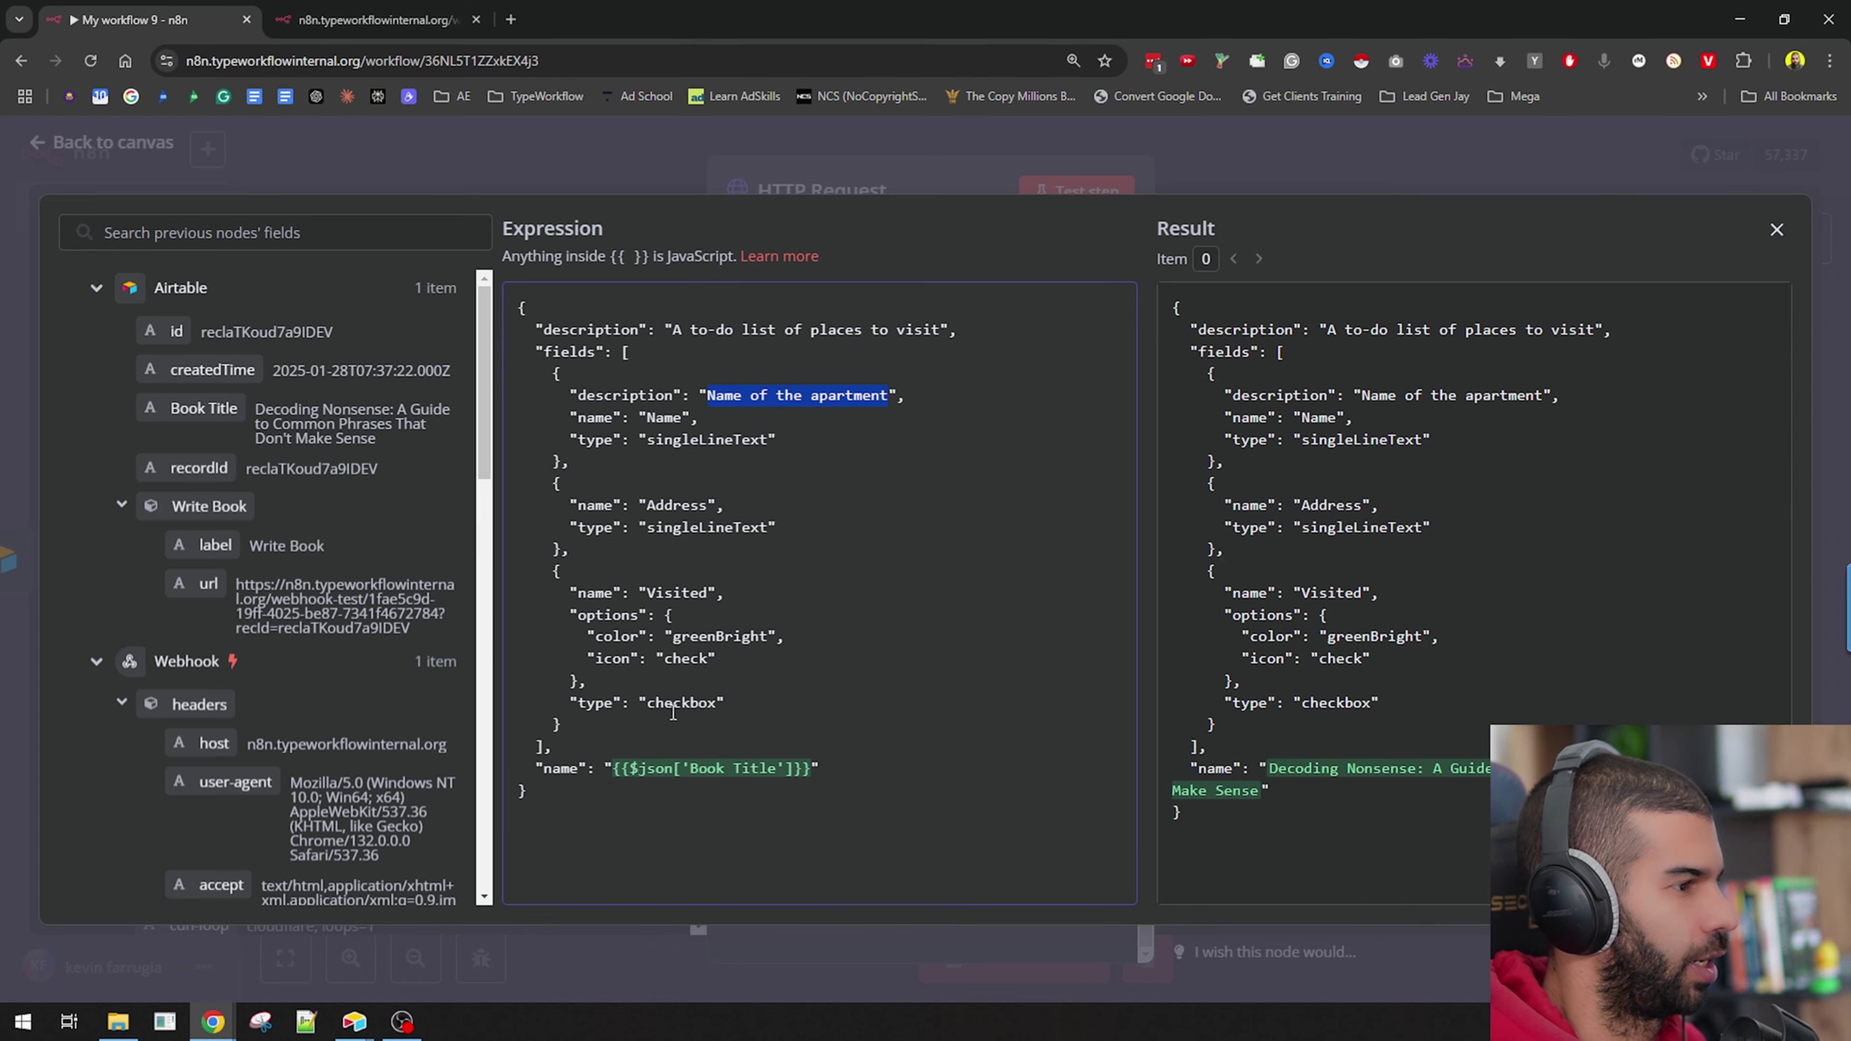
# Paste Chapter Name from clipboard history over the first field's description.
pyautogui.moveTo(566, 593); pyautogui.dragTo(755, 703)
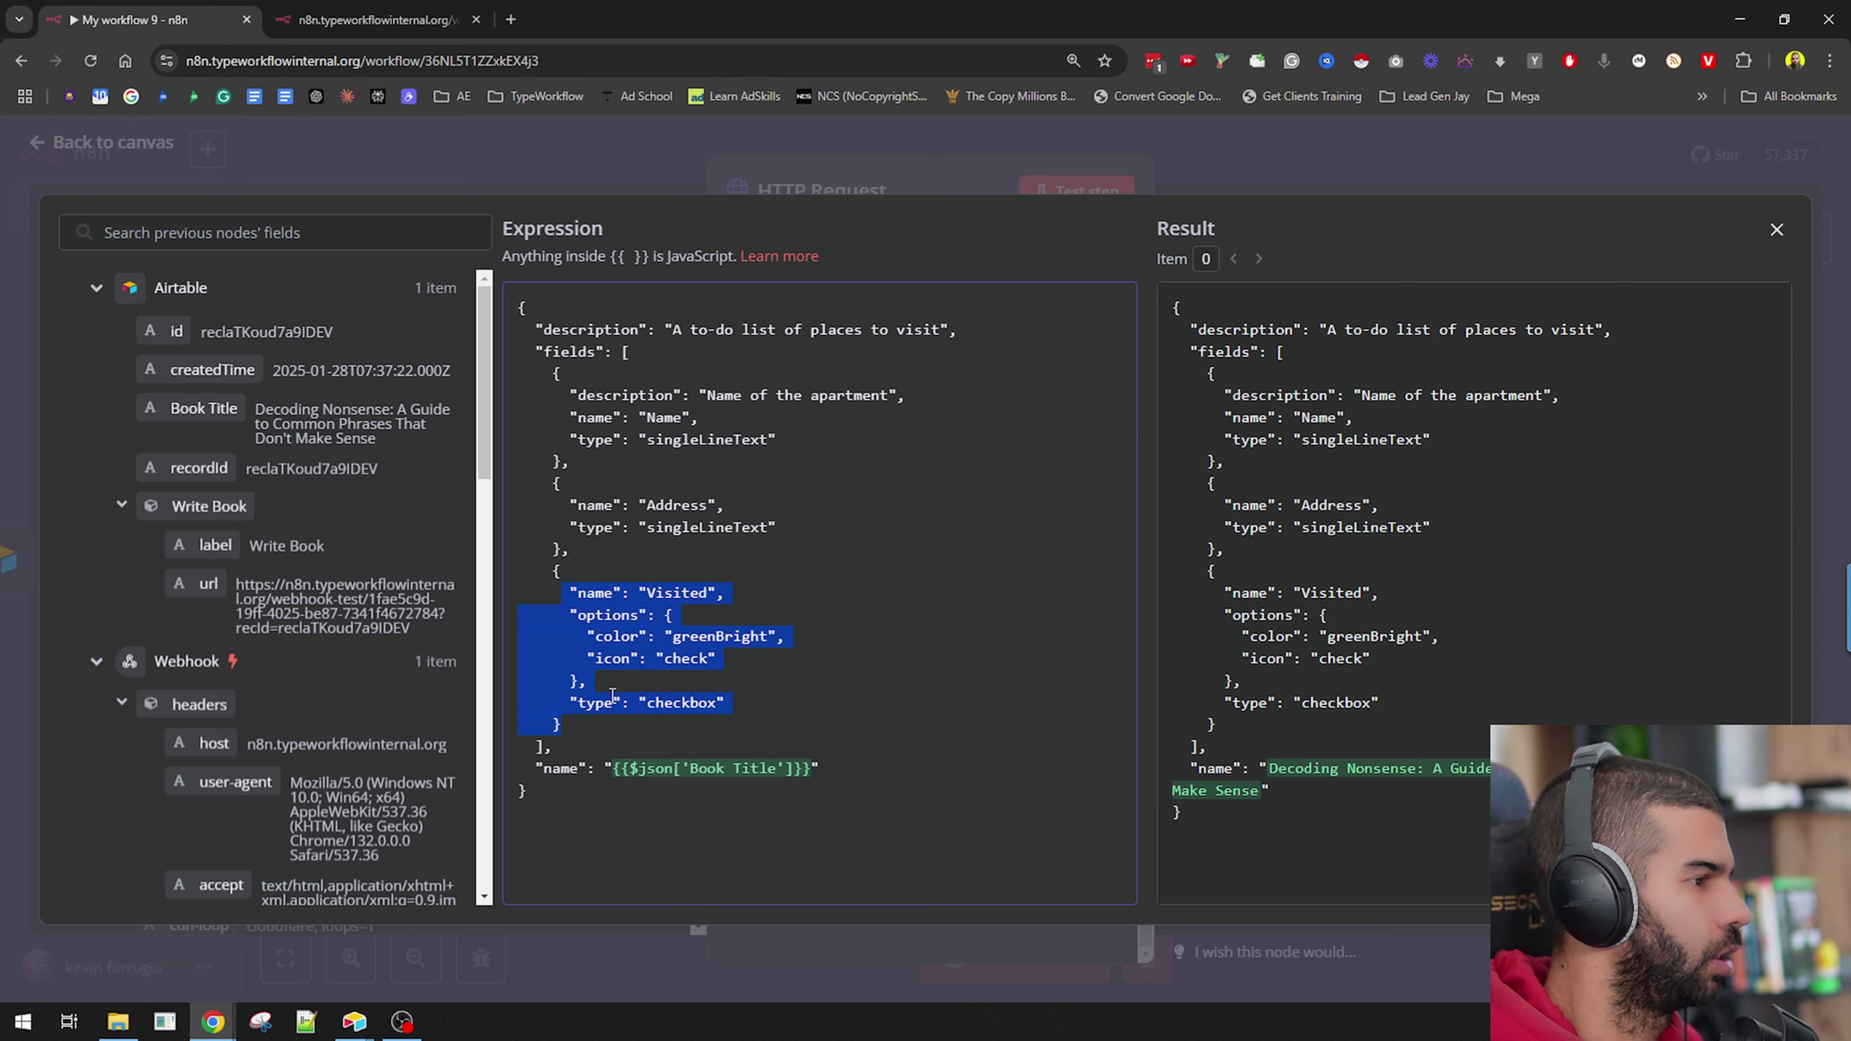
pyautogui.click(584, 726)
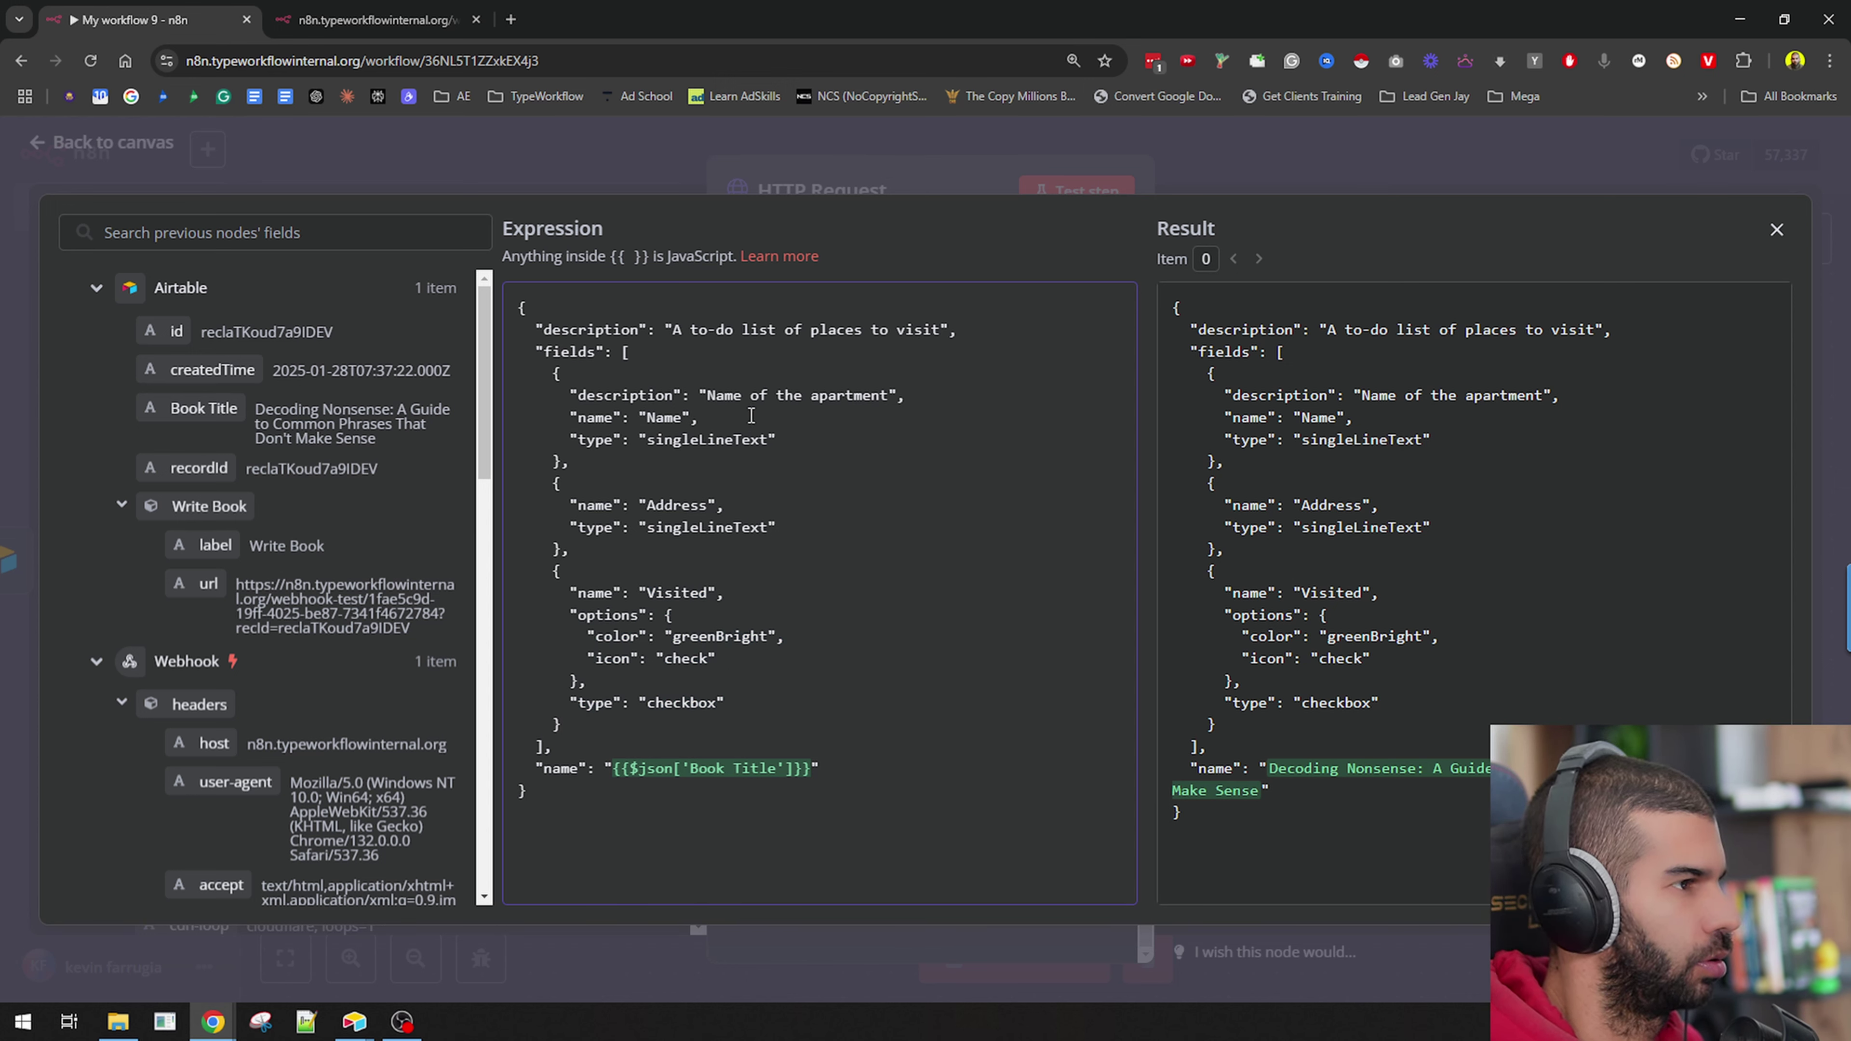
pyautogui.moveTo(736, 397); pyautogui.dragTo(888, 397)
pyautogui.press('super+v')
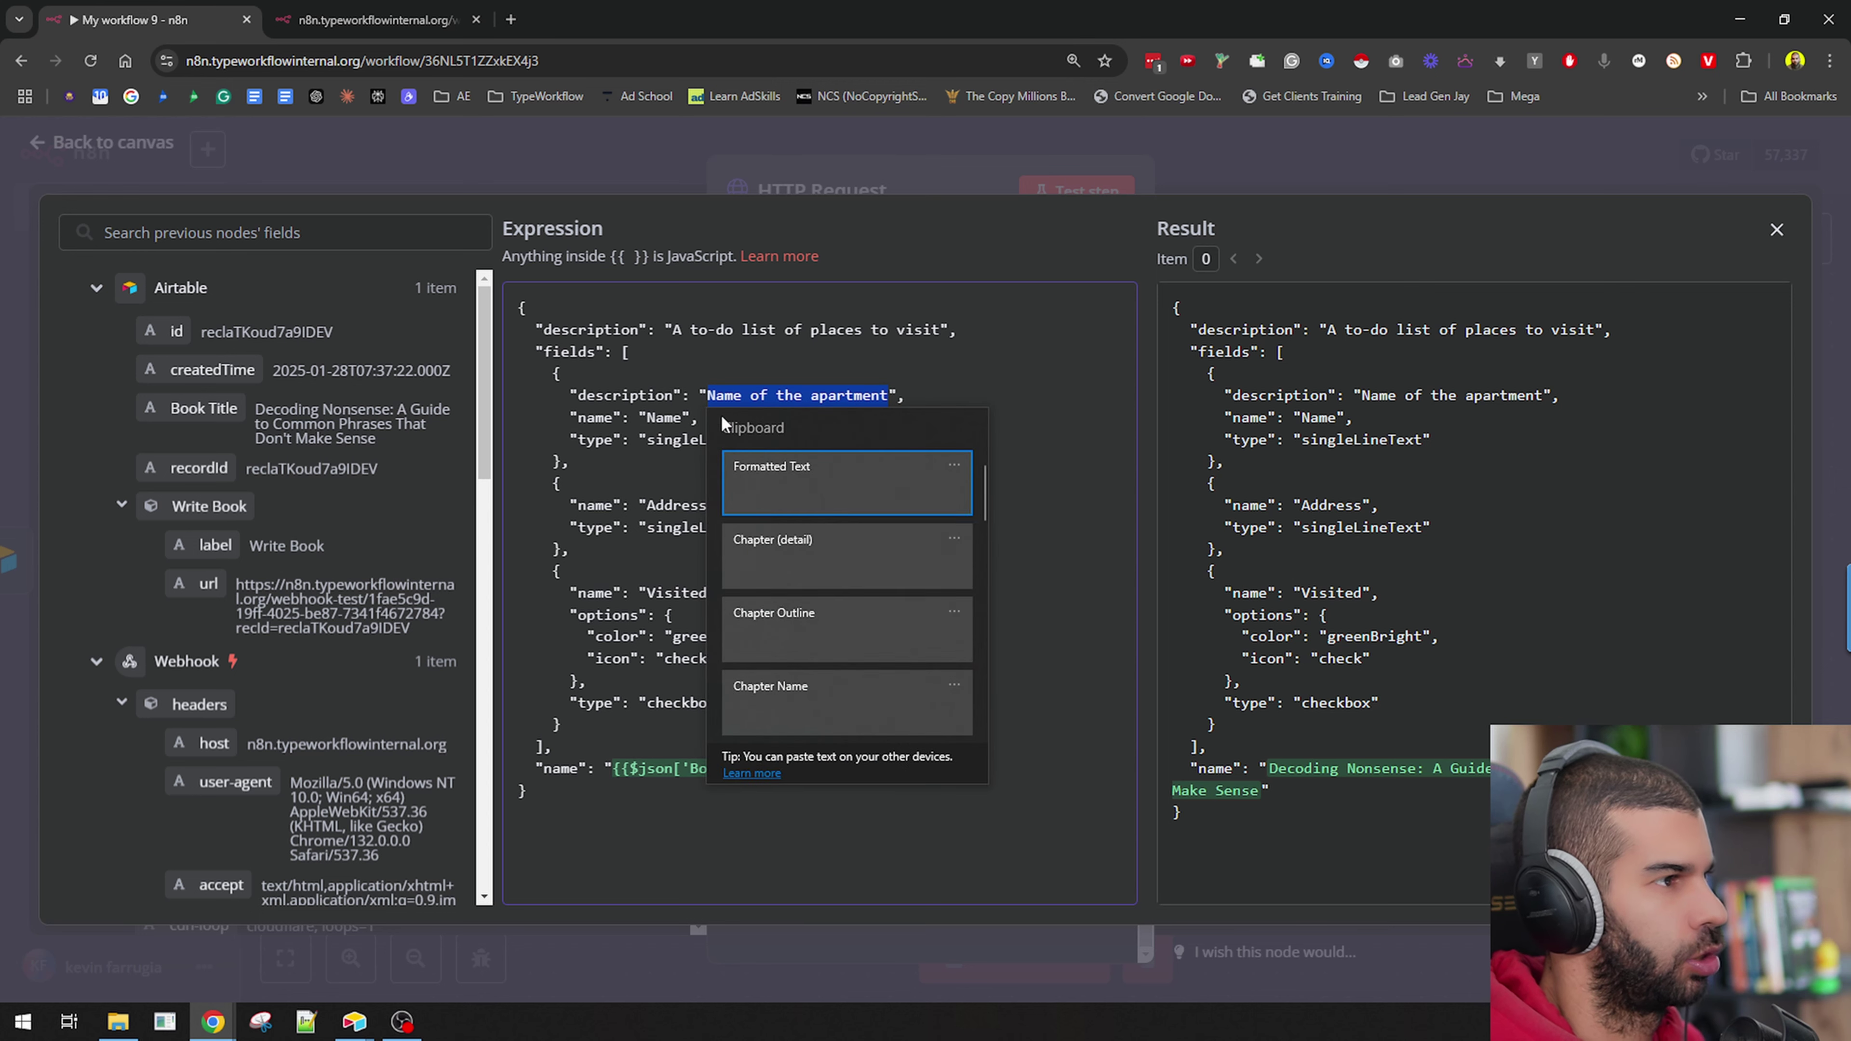
pyautogui.press('Down')
pyautogui.press('Down')
pyautogui.press('Down')
pyautogui.press('Return')
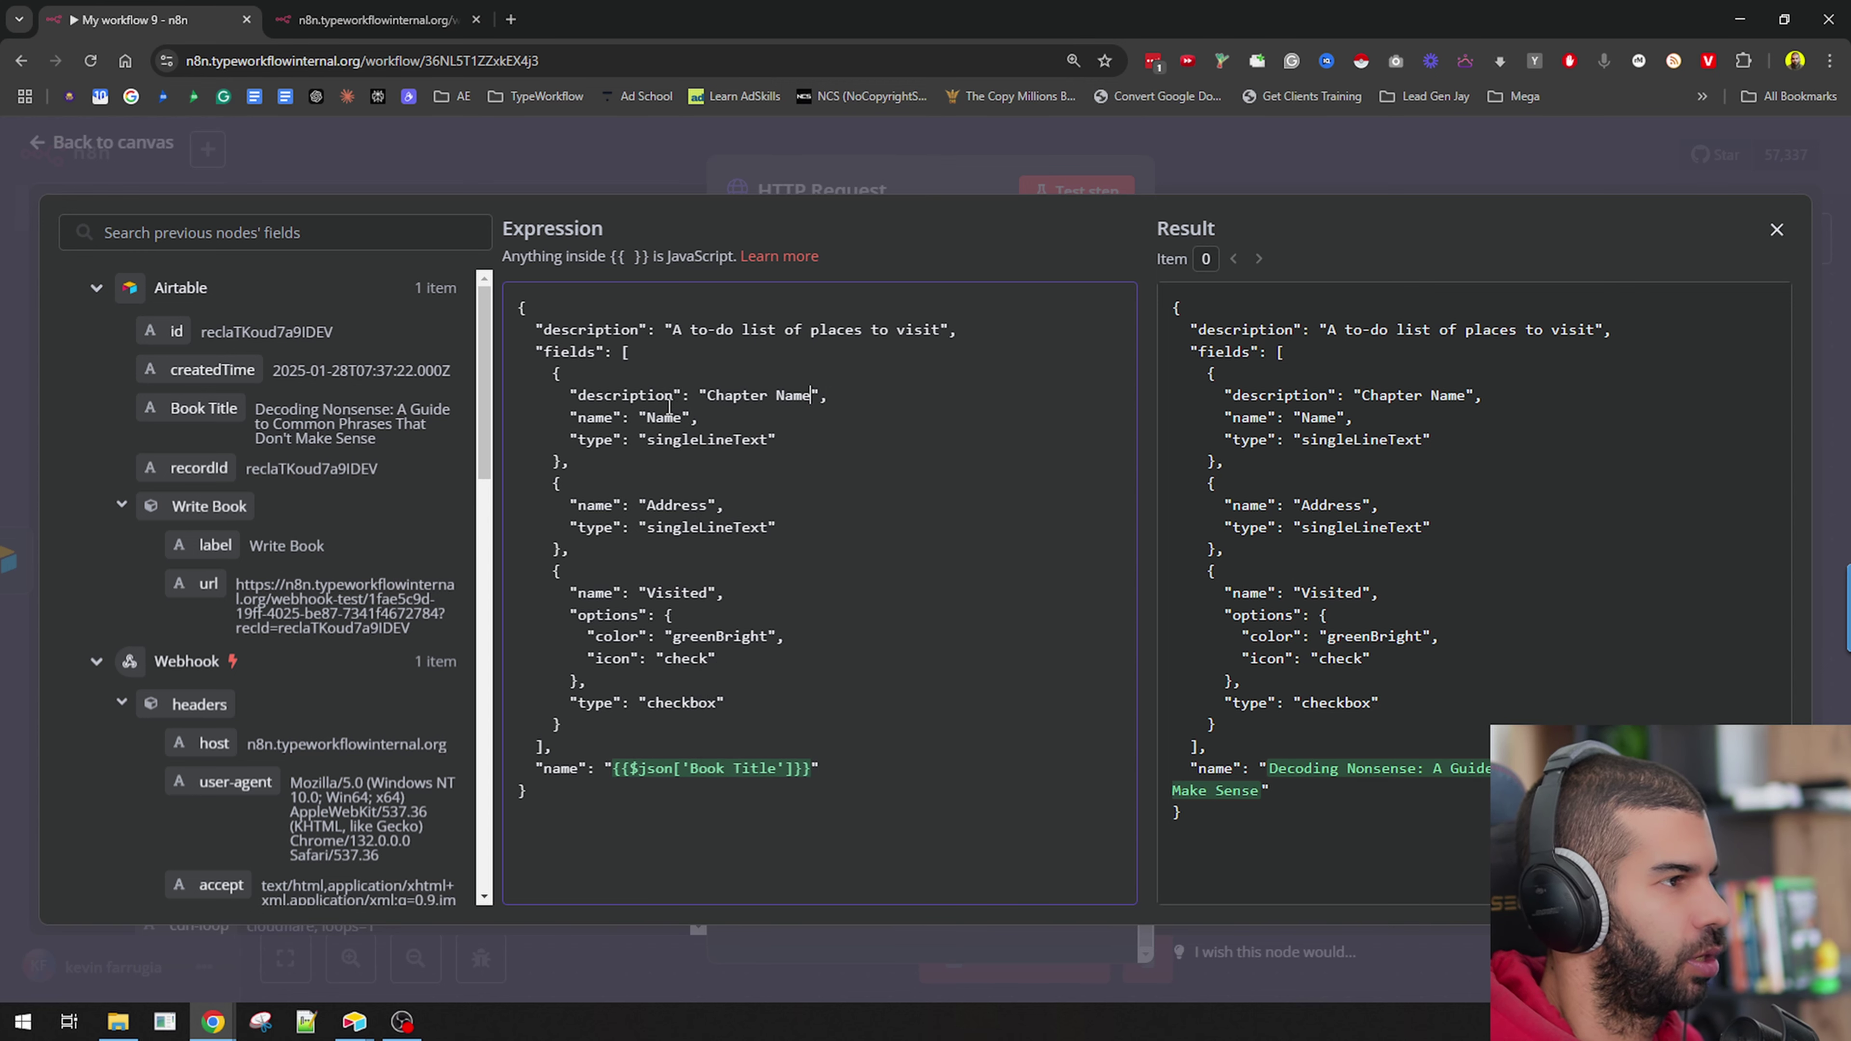
# Rename the first field to Chapter Name and delete its description line.
pyautogui.doubleClick(669, 437)
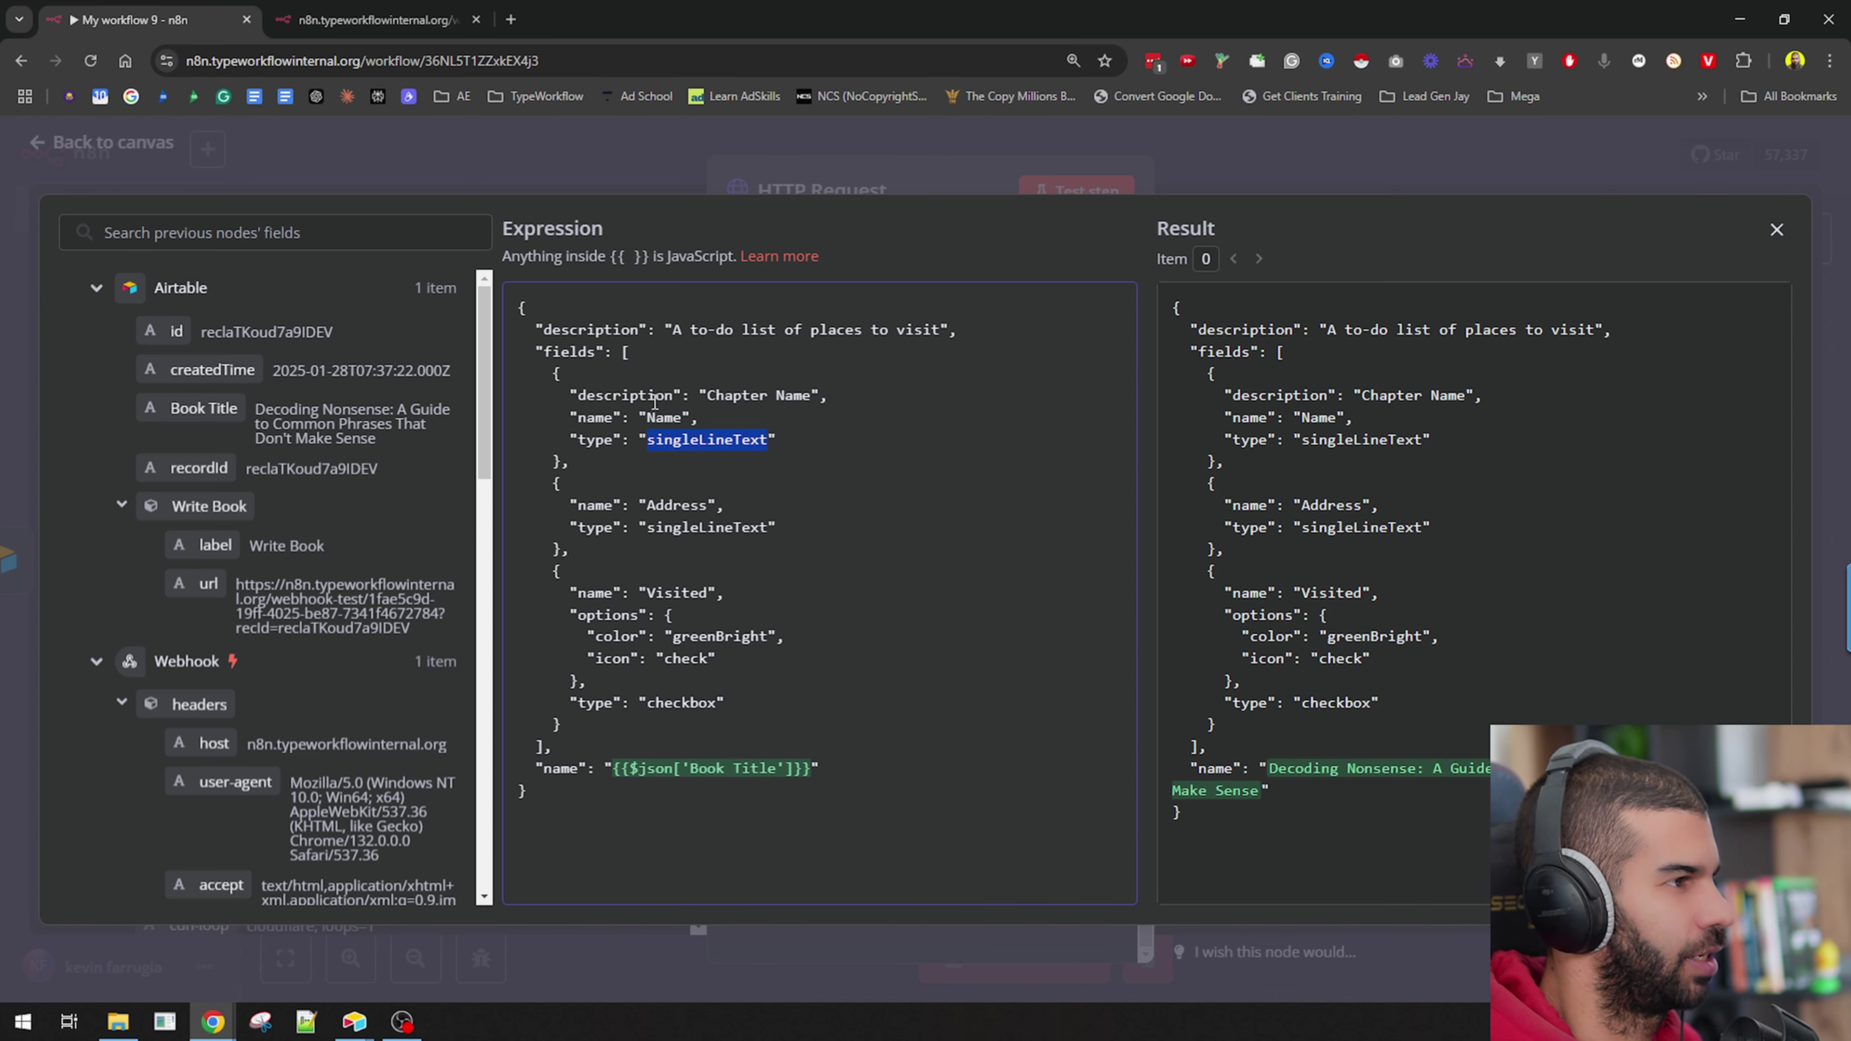
pyautogui.doubleClick(667, 417)
pyautogui.hotkey('ctrl', 'v')
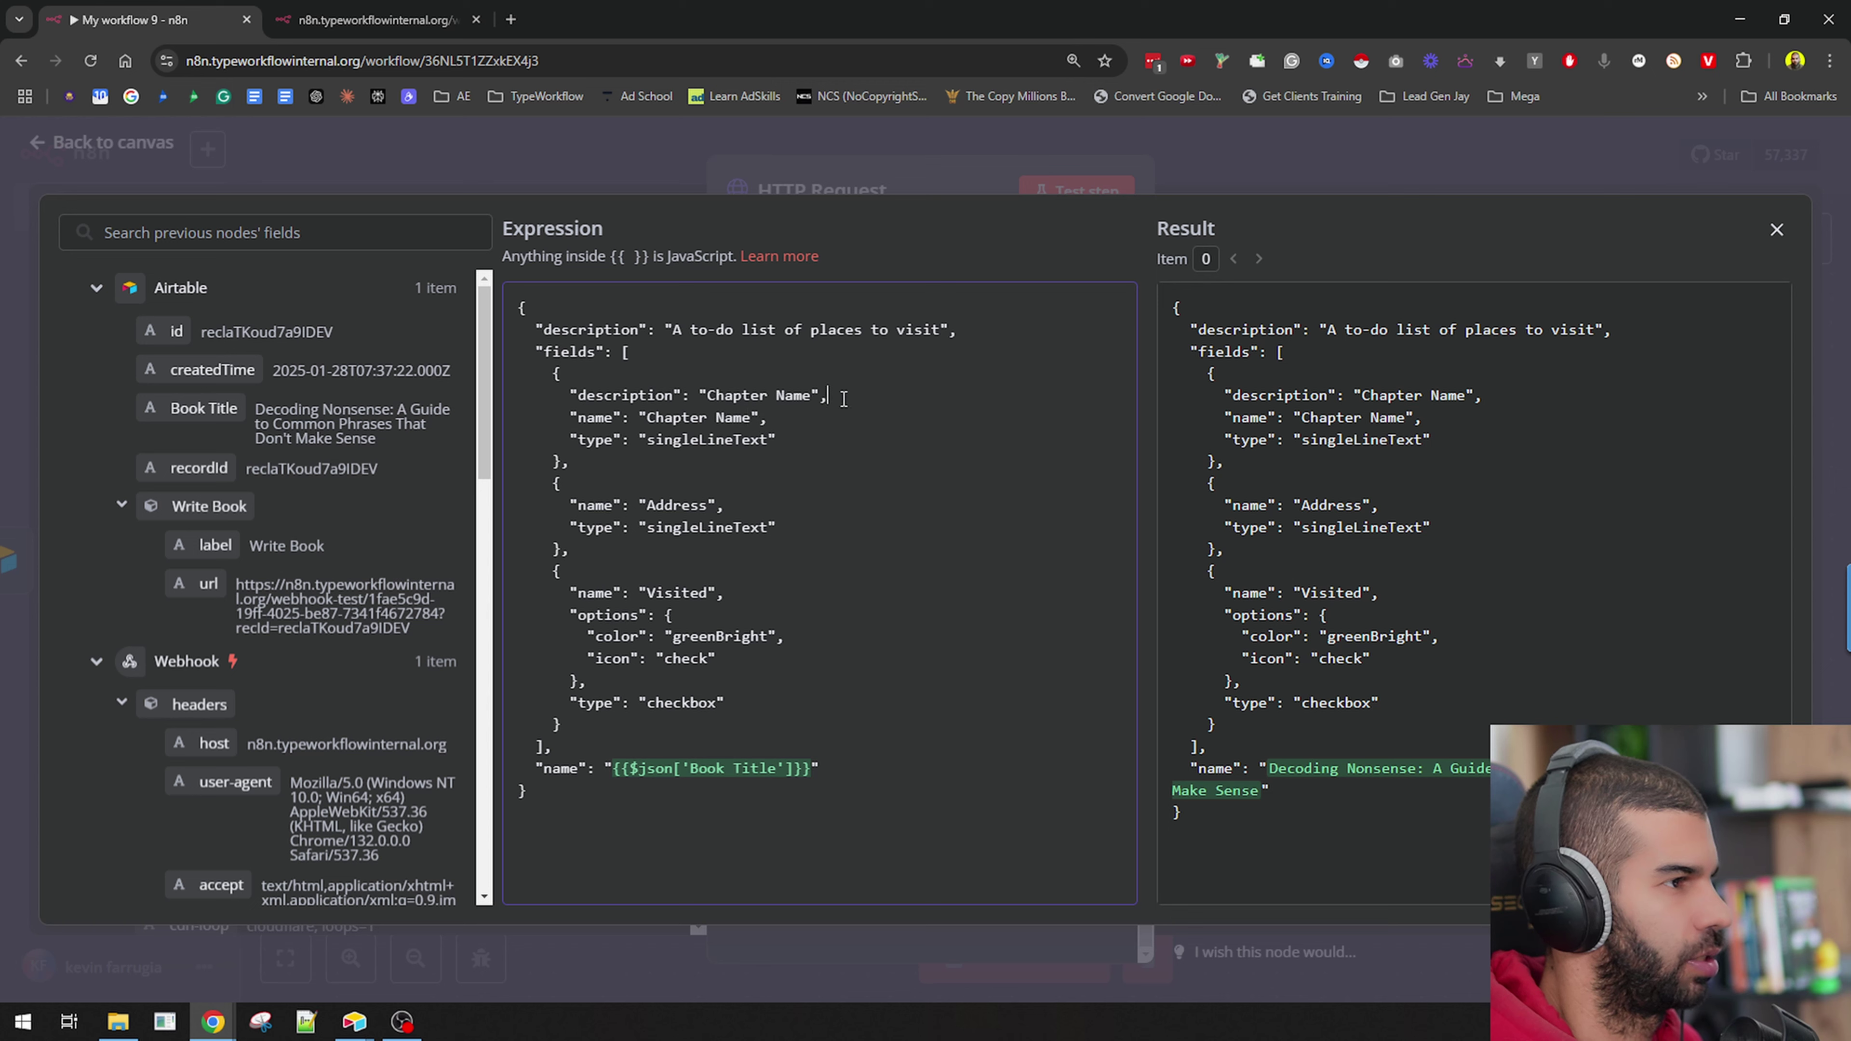
pyautogui.tripleClick(846, 397)
pyautogui.press('BackSpace')
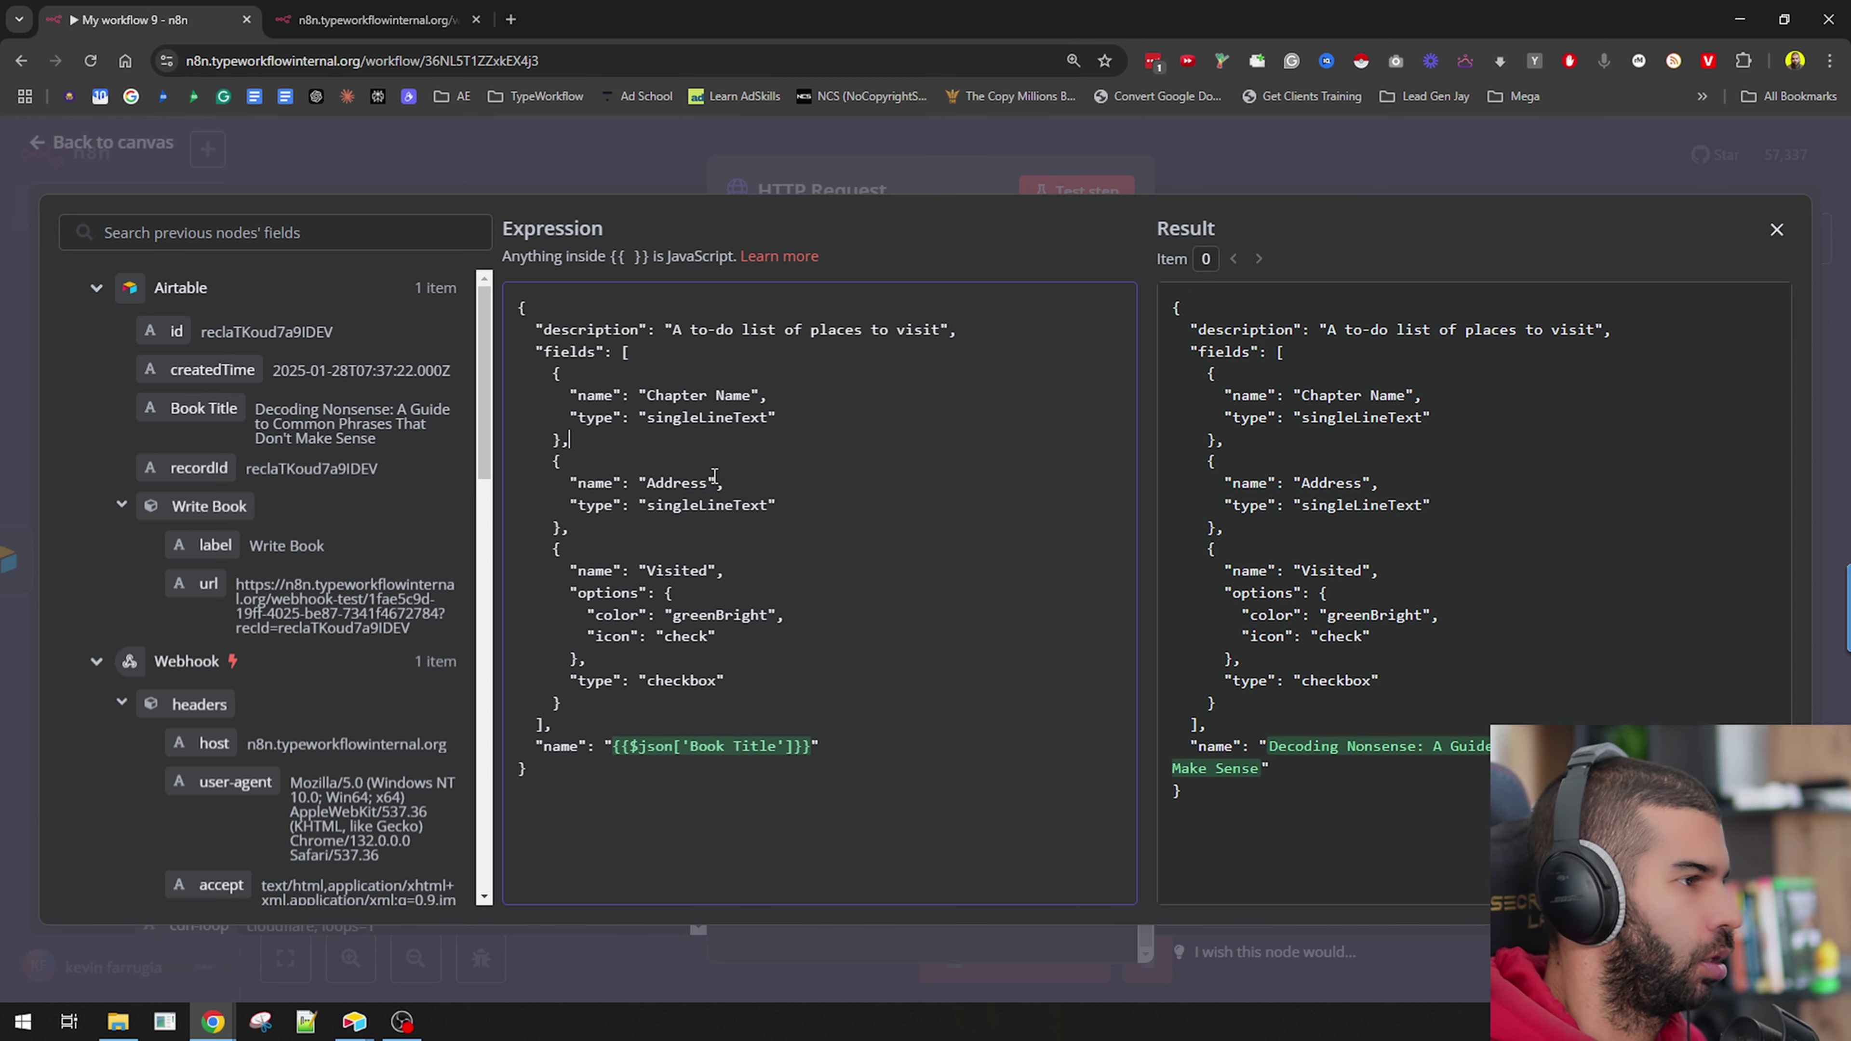
pyautogui.doubleClick(709, 505)
pyautogui.hotkey('alt', 'Tab')
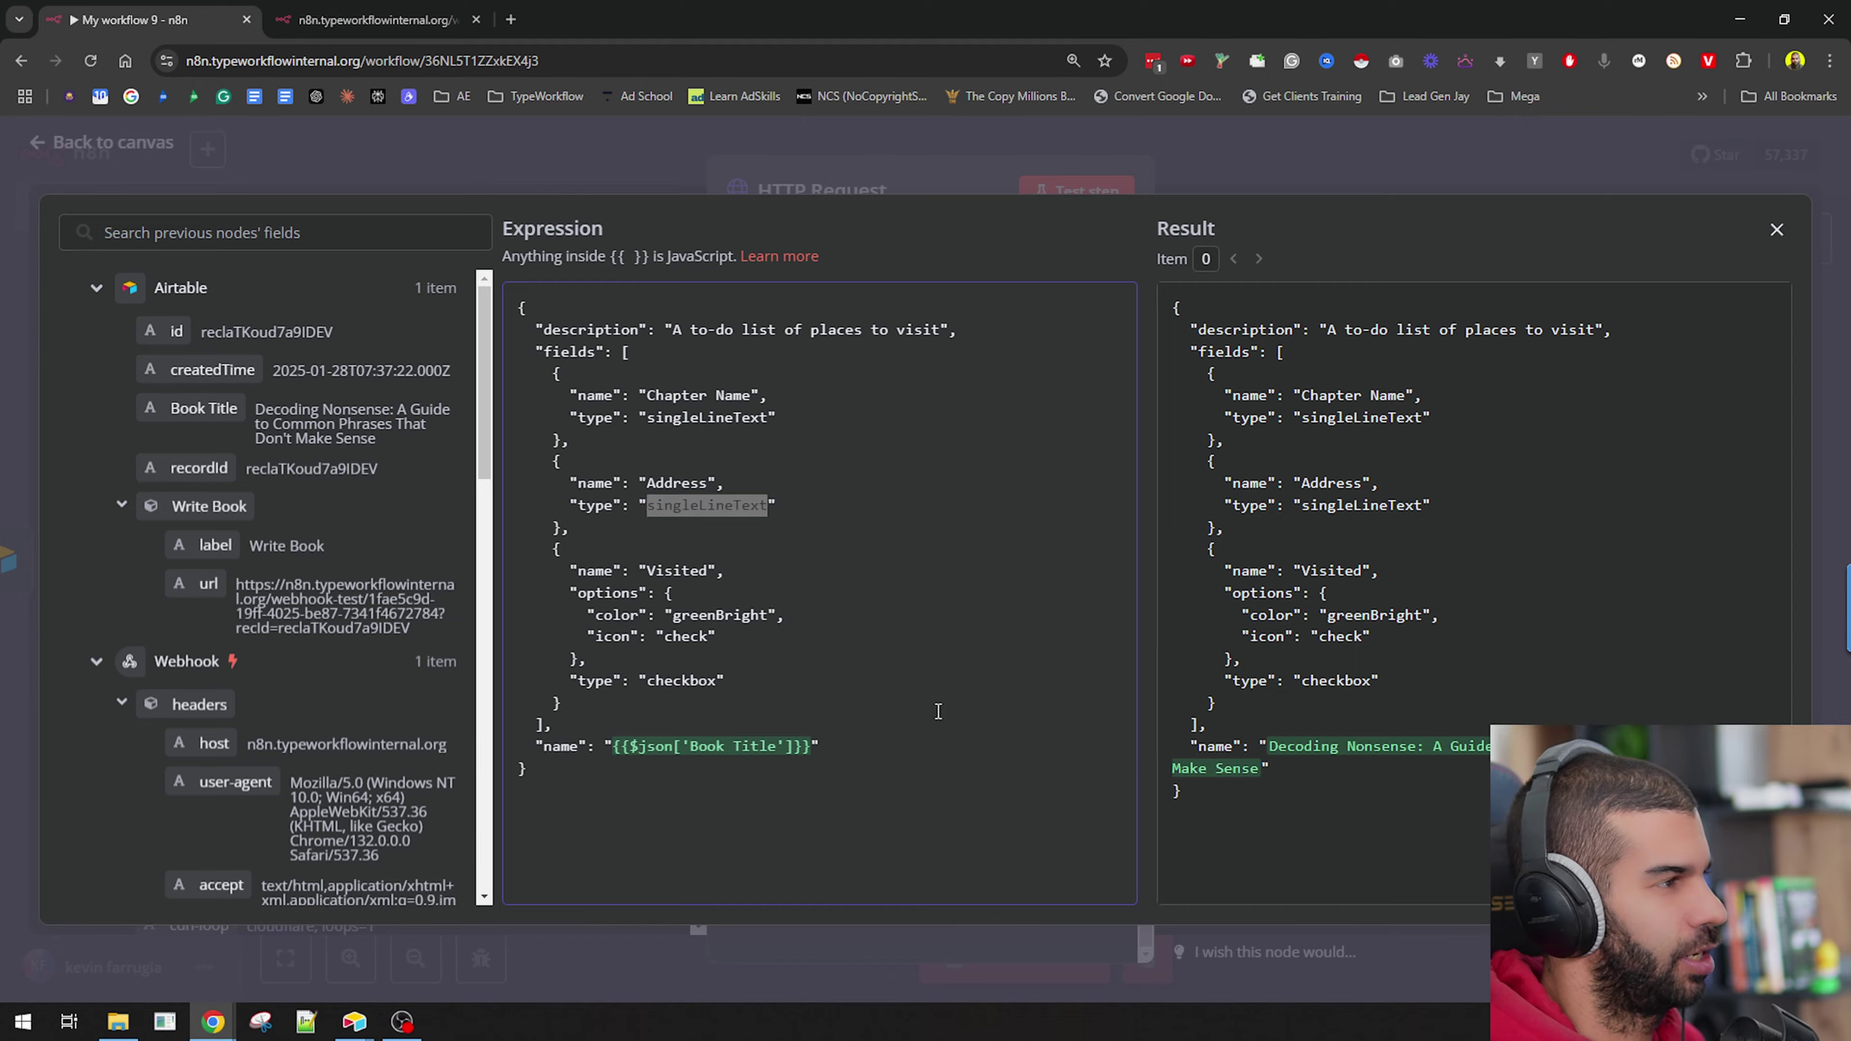
# Confirm Chapter Outline is Long text and set the Address field's type to multilineText.
pyautogui.hscroll(-5, 888, 250)
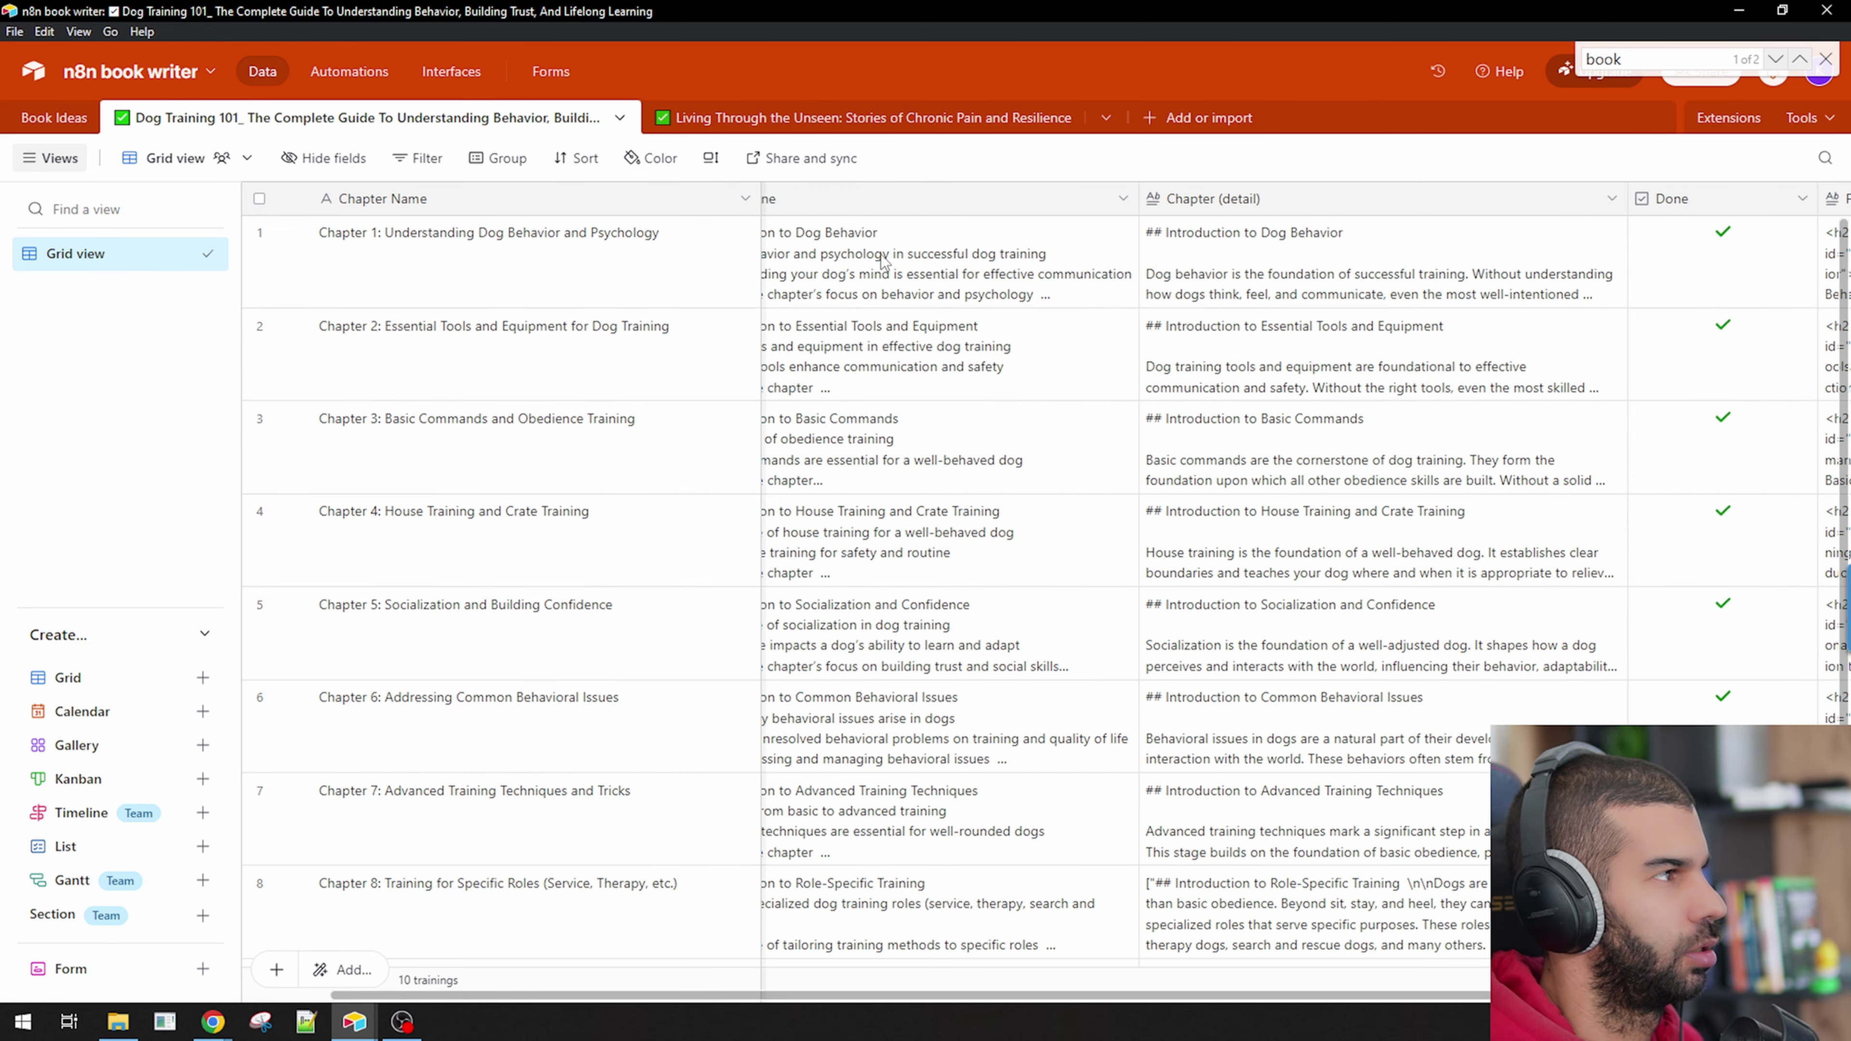
pyautogui.doubleClick(848, 205)
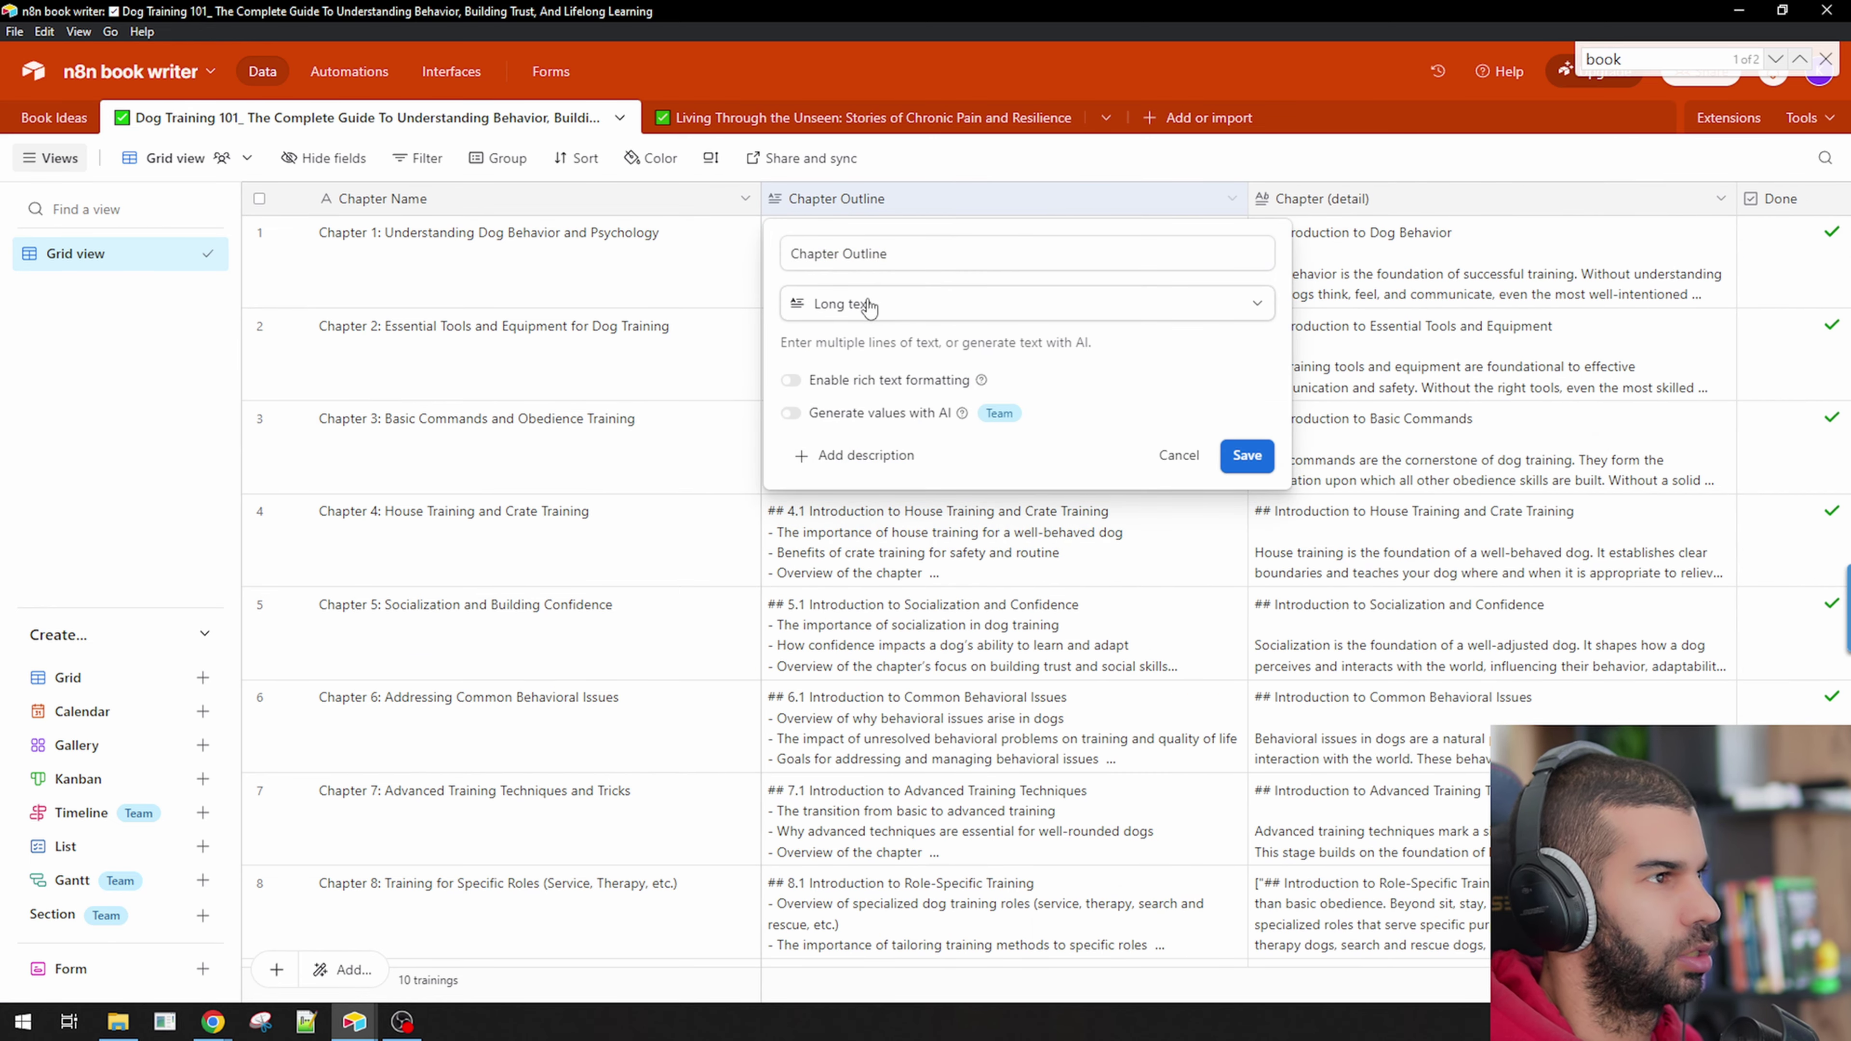
pyautogui.hotkey('alt', 'Tab')
pyautogui.hotkey('alt', 'Tab')
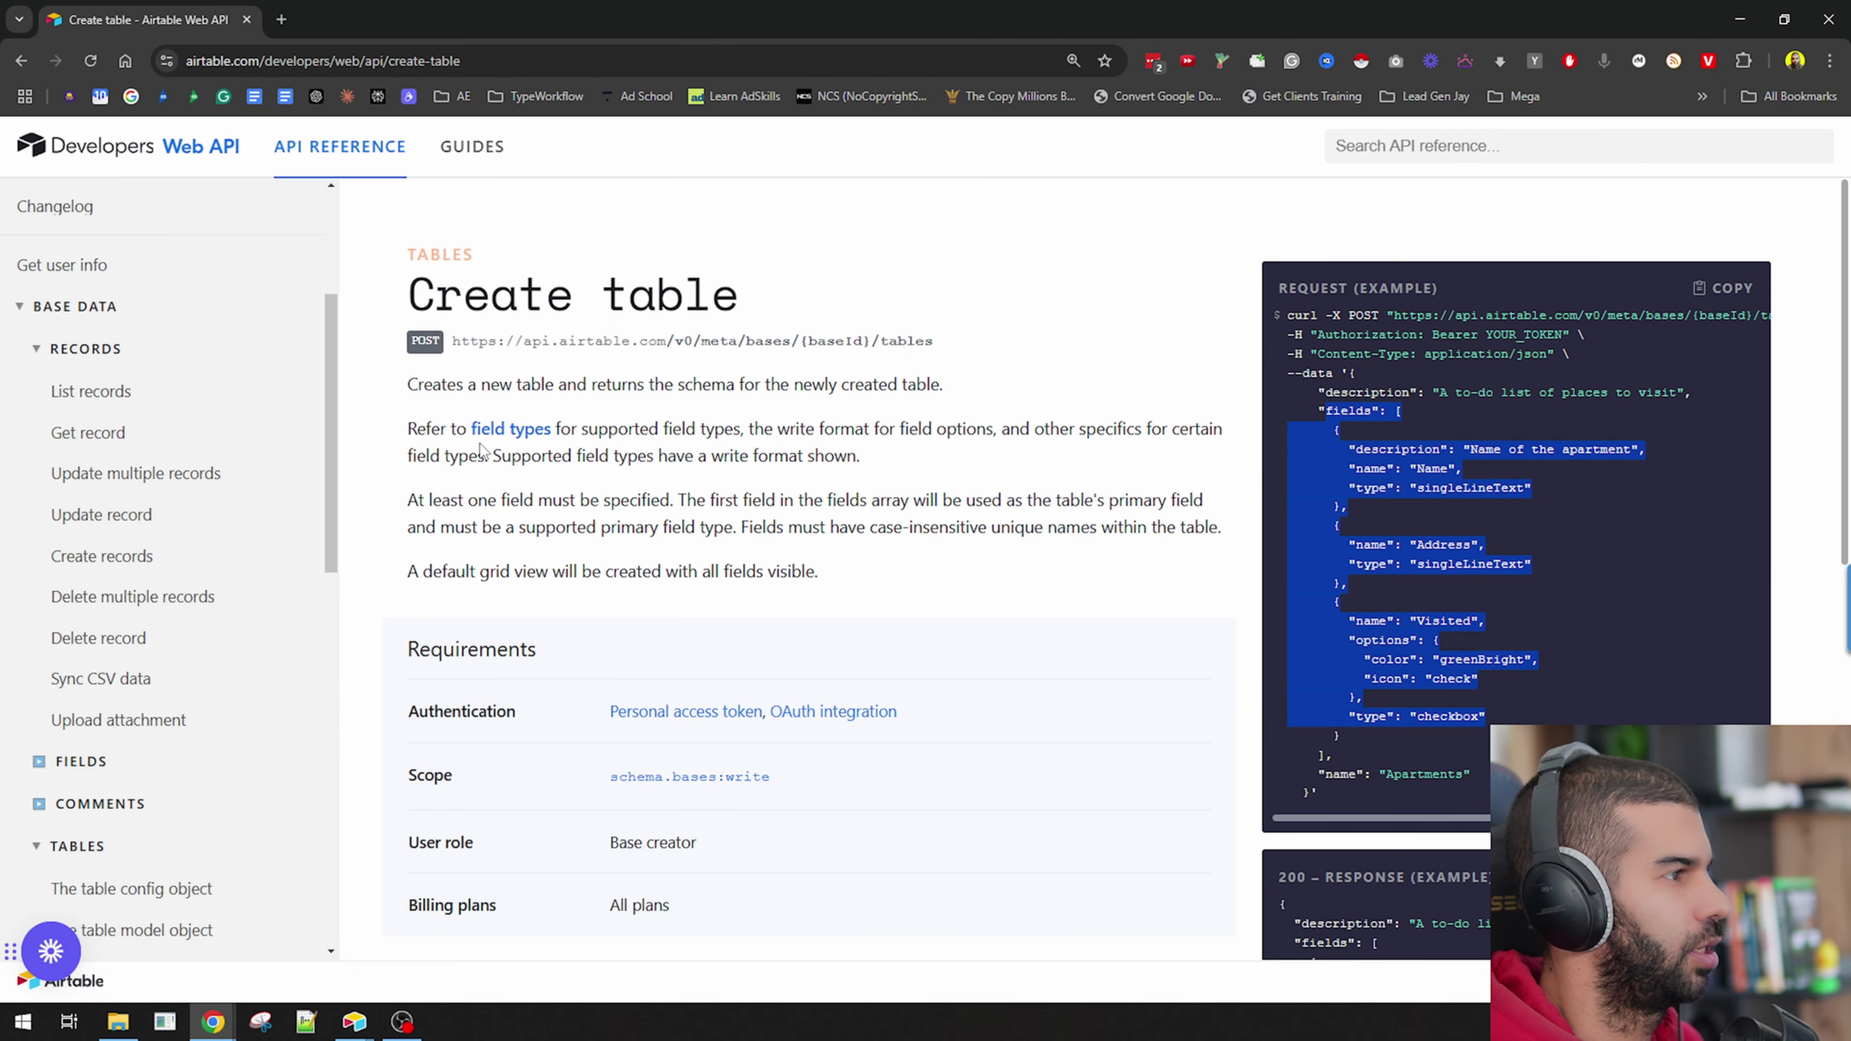
pyautogui.click(510, 430)
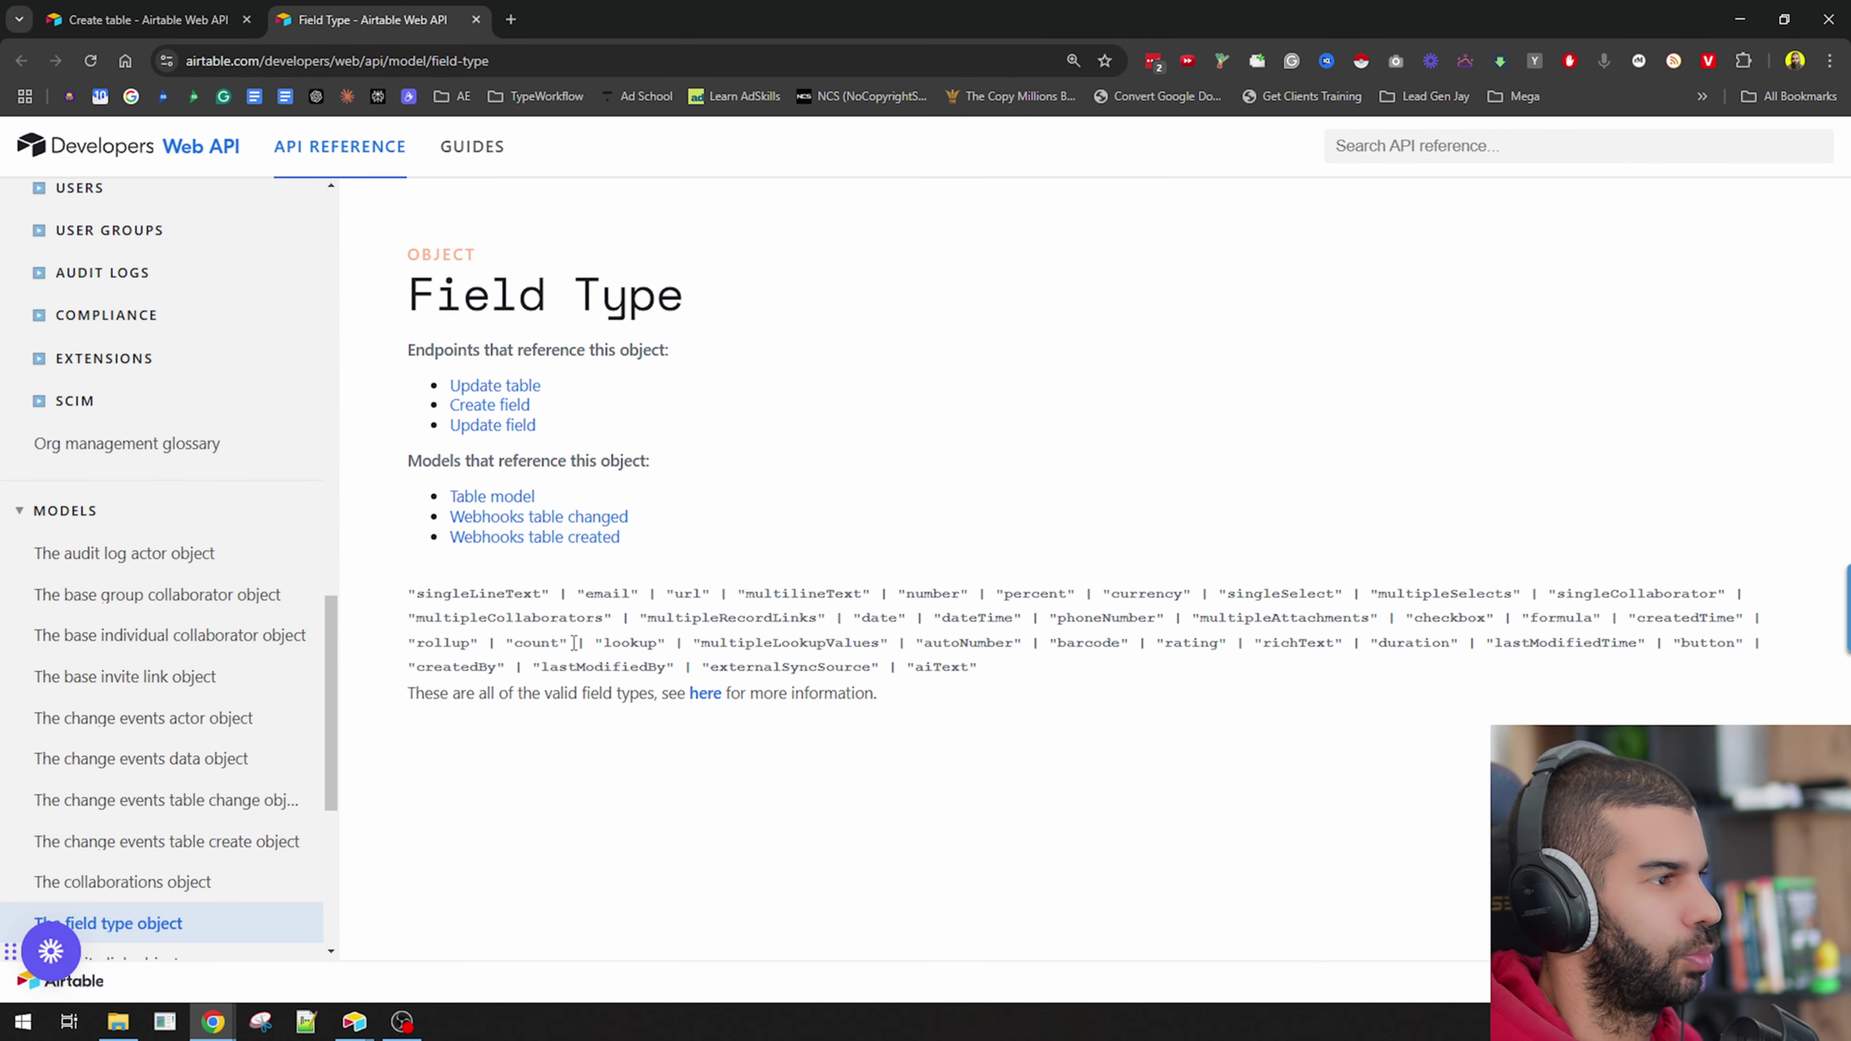
pyautogui.doubleClick(805, 598)
pyautogui.hotkey('ctrl', 'c')
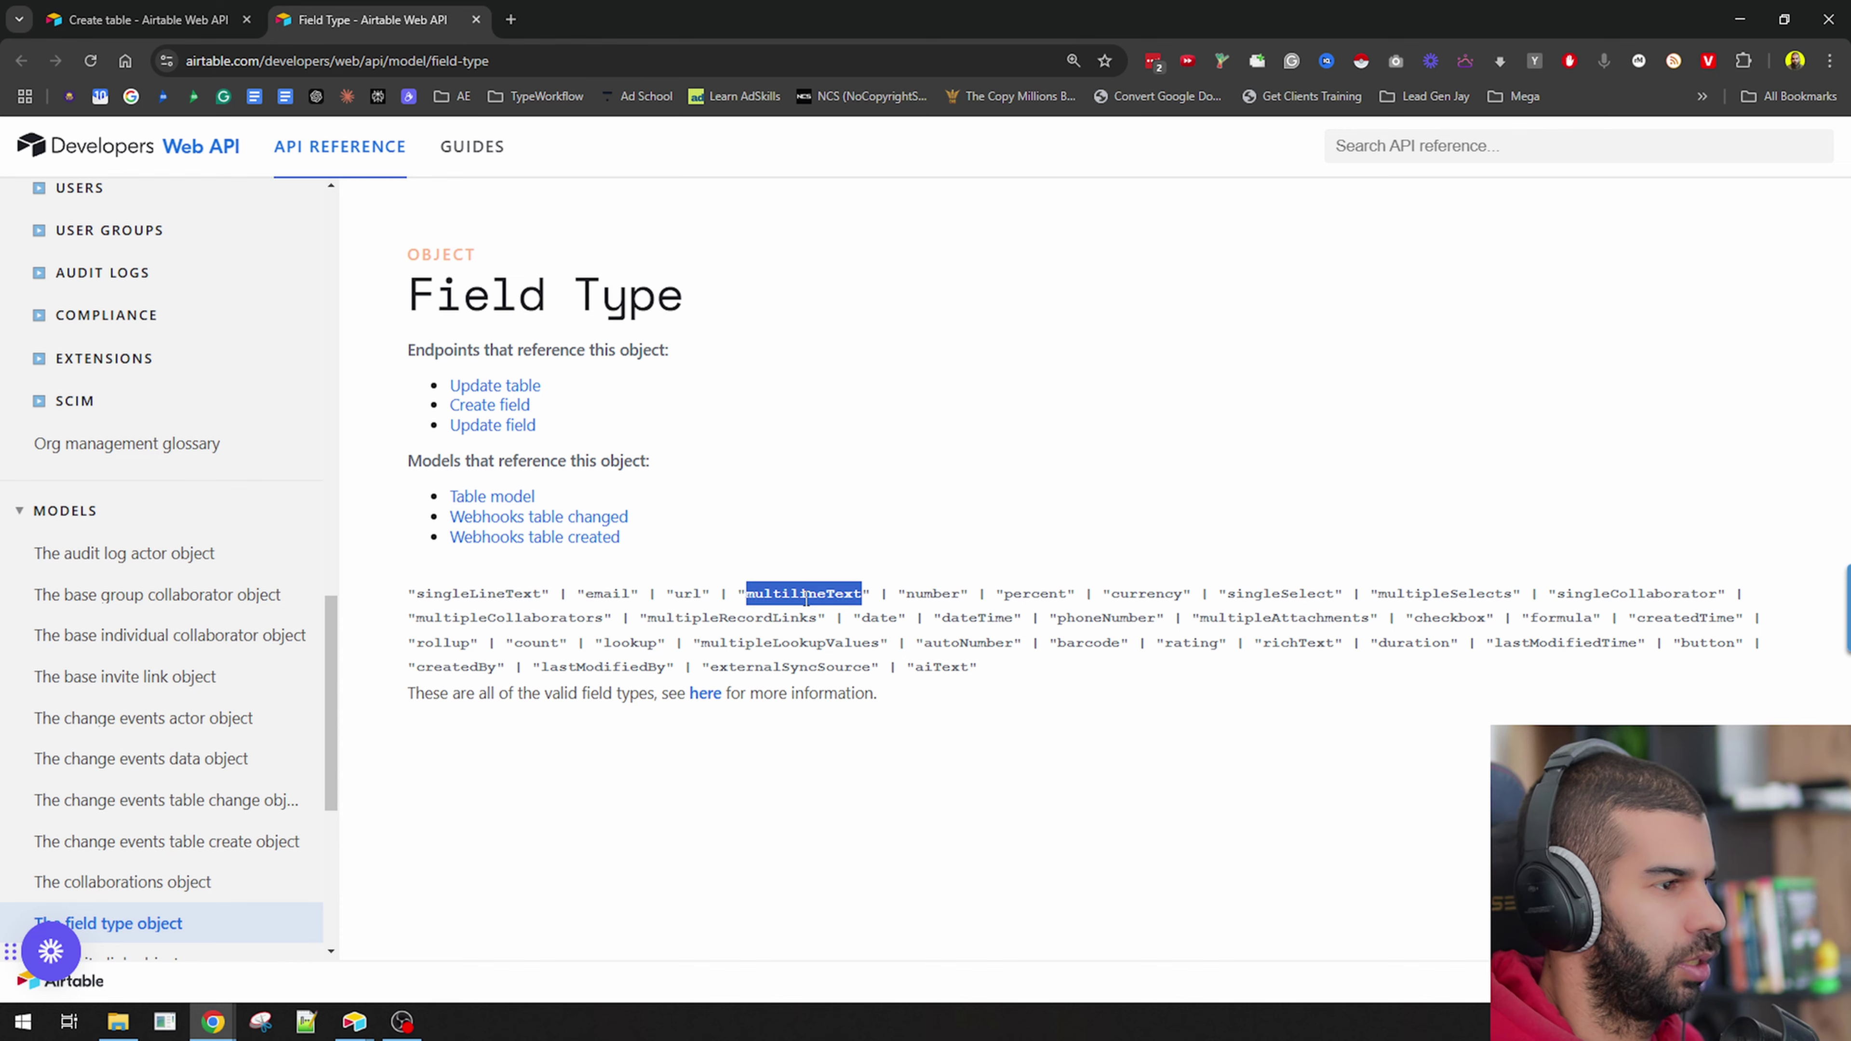
pyautogui.hotkey('alt', 'Tab')
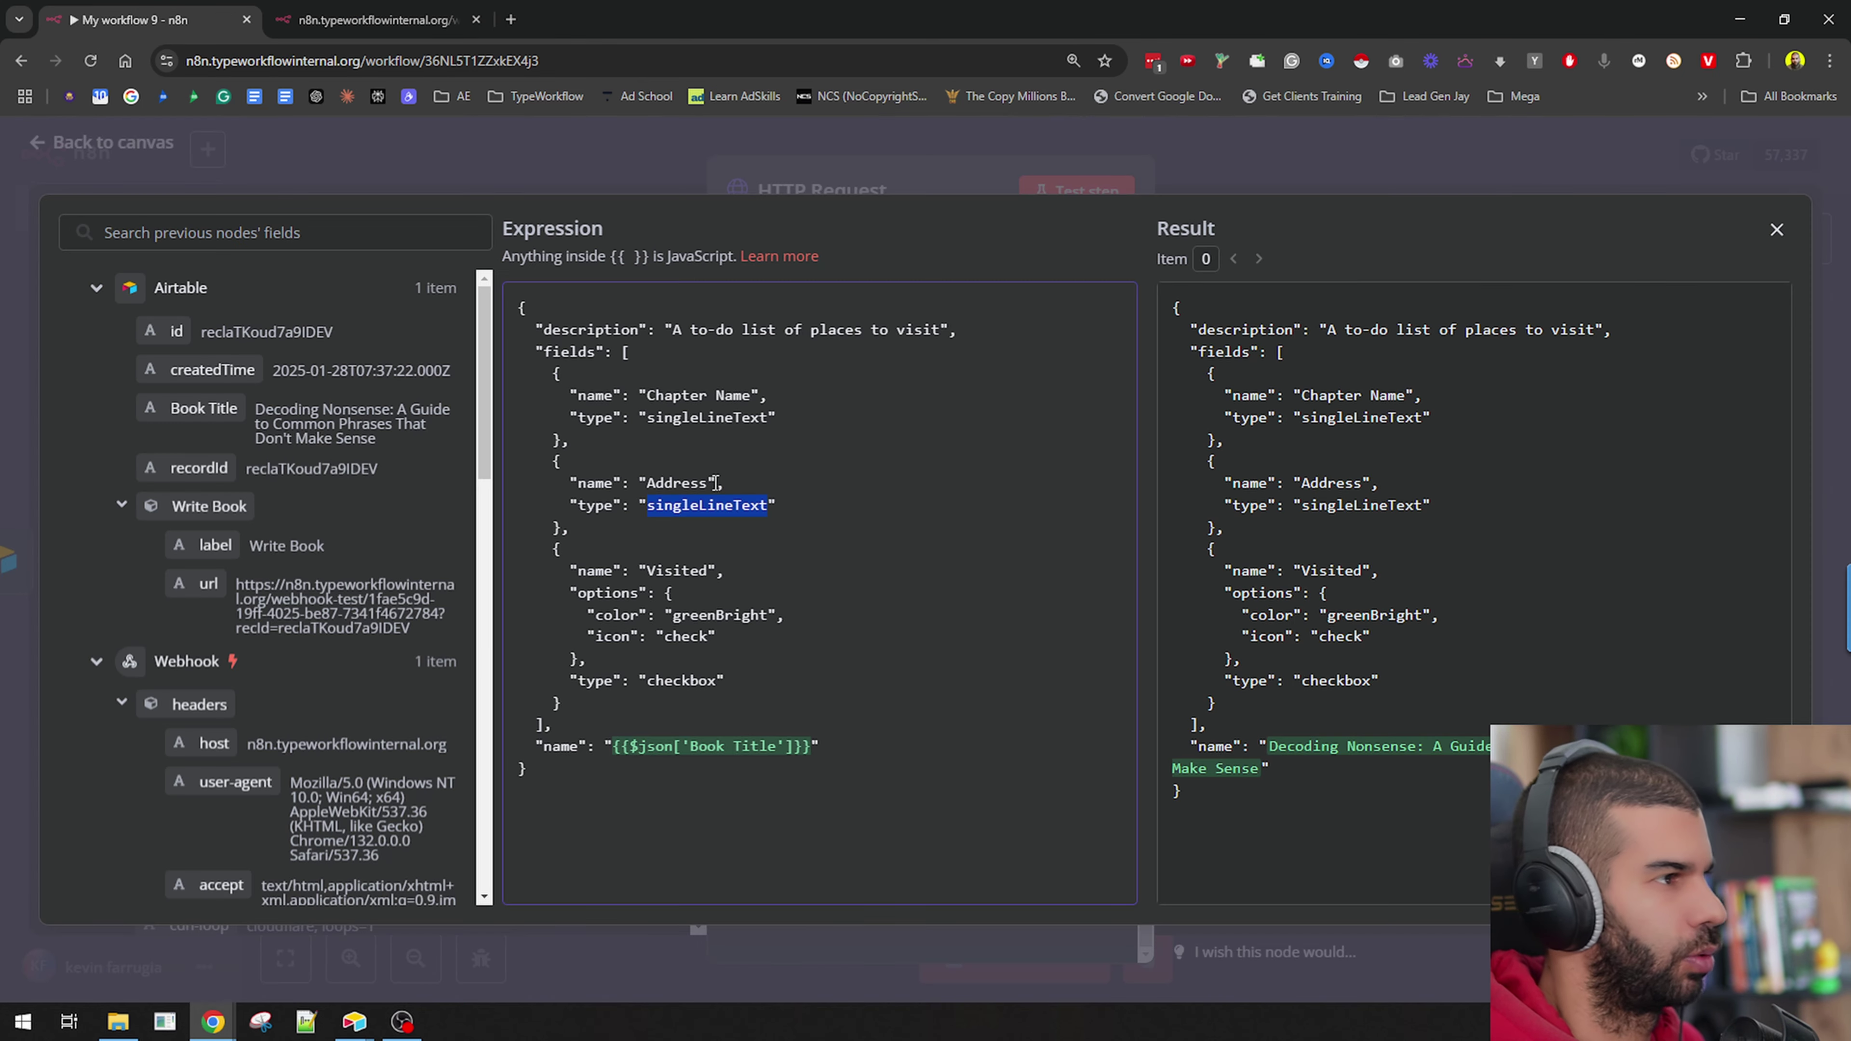
pyautogui.hotkey('ctrl', 'v')
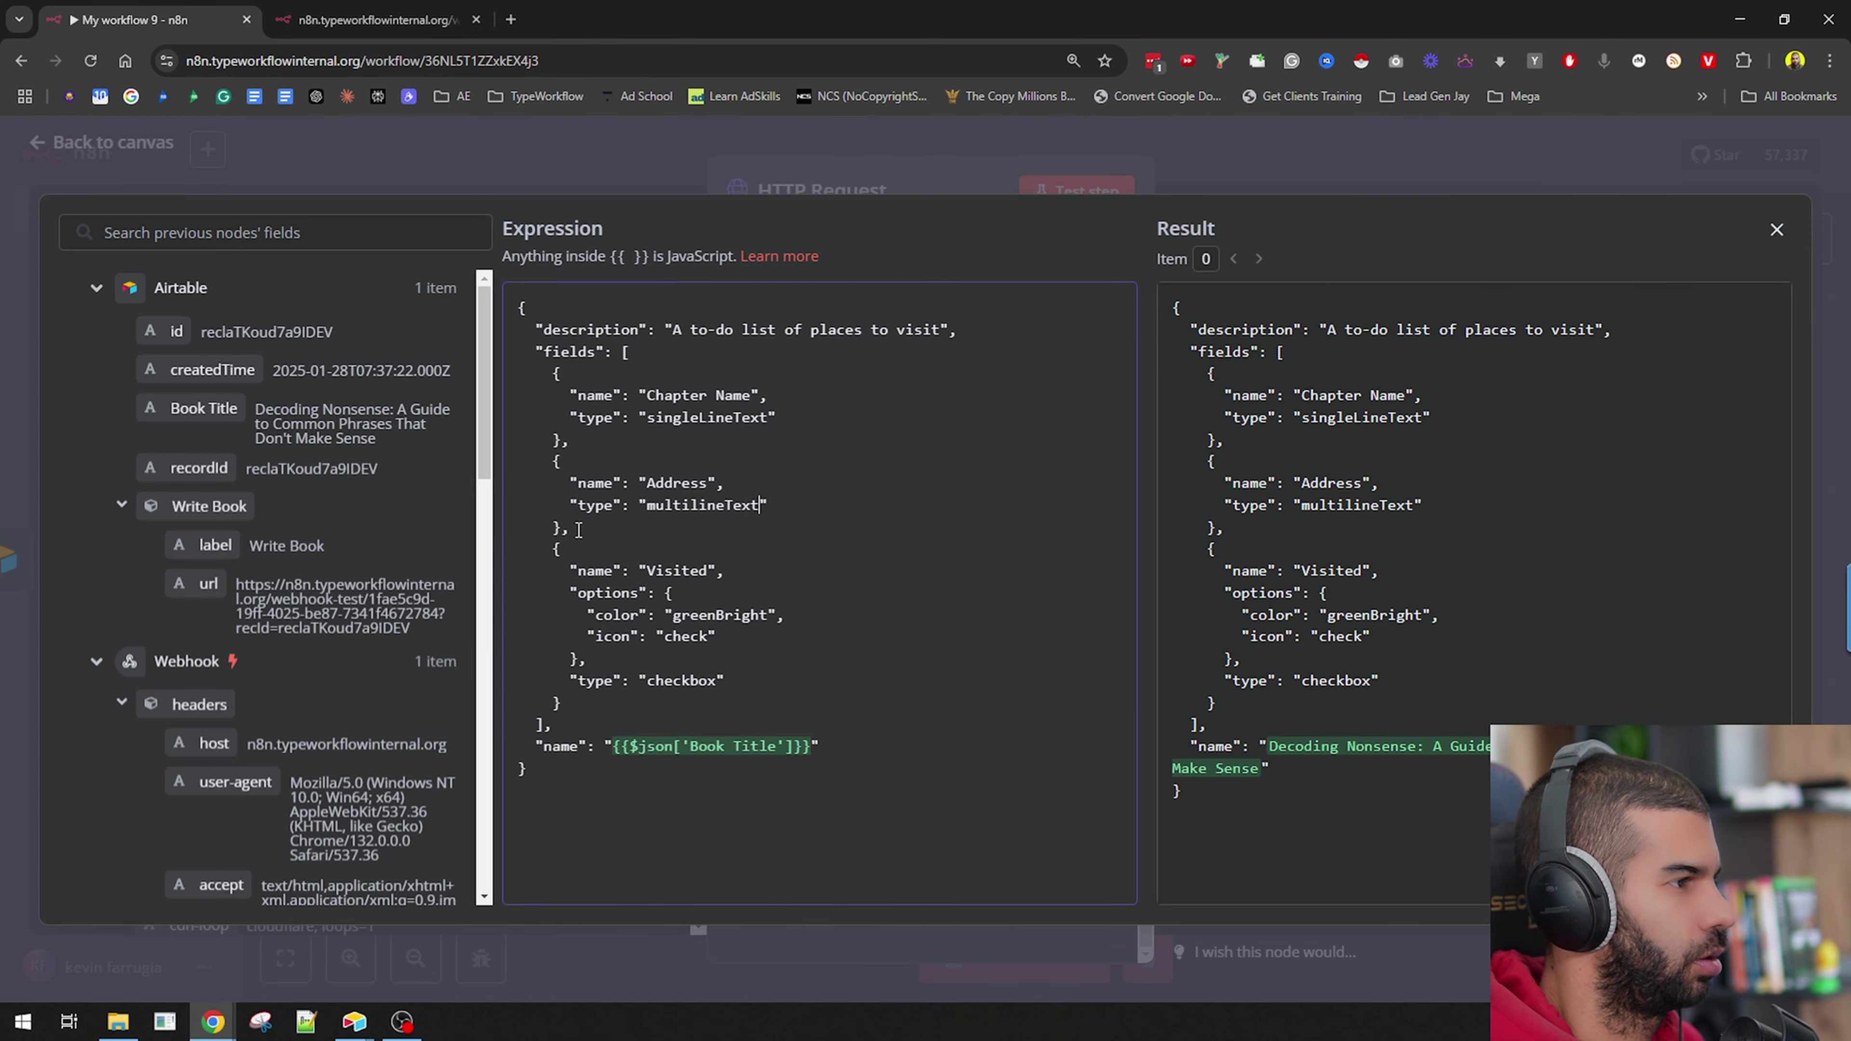
pyautogui.hotkey('alt', 'Tab')
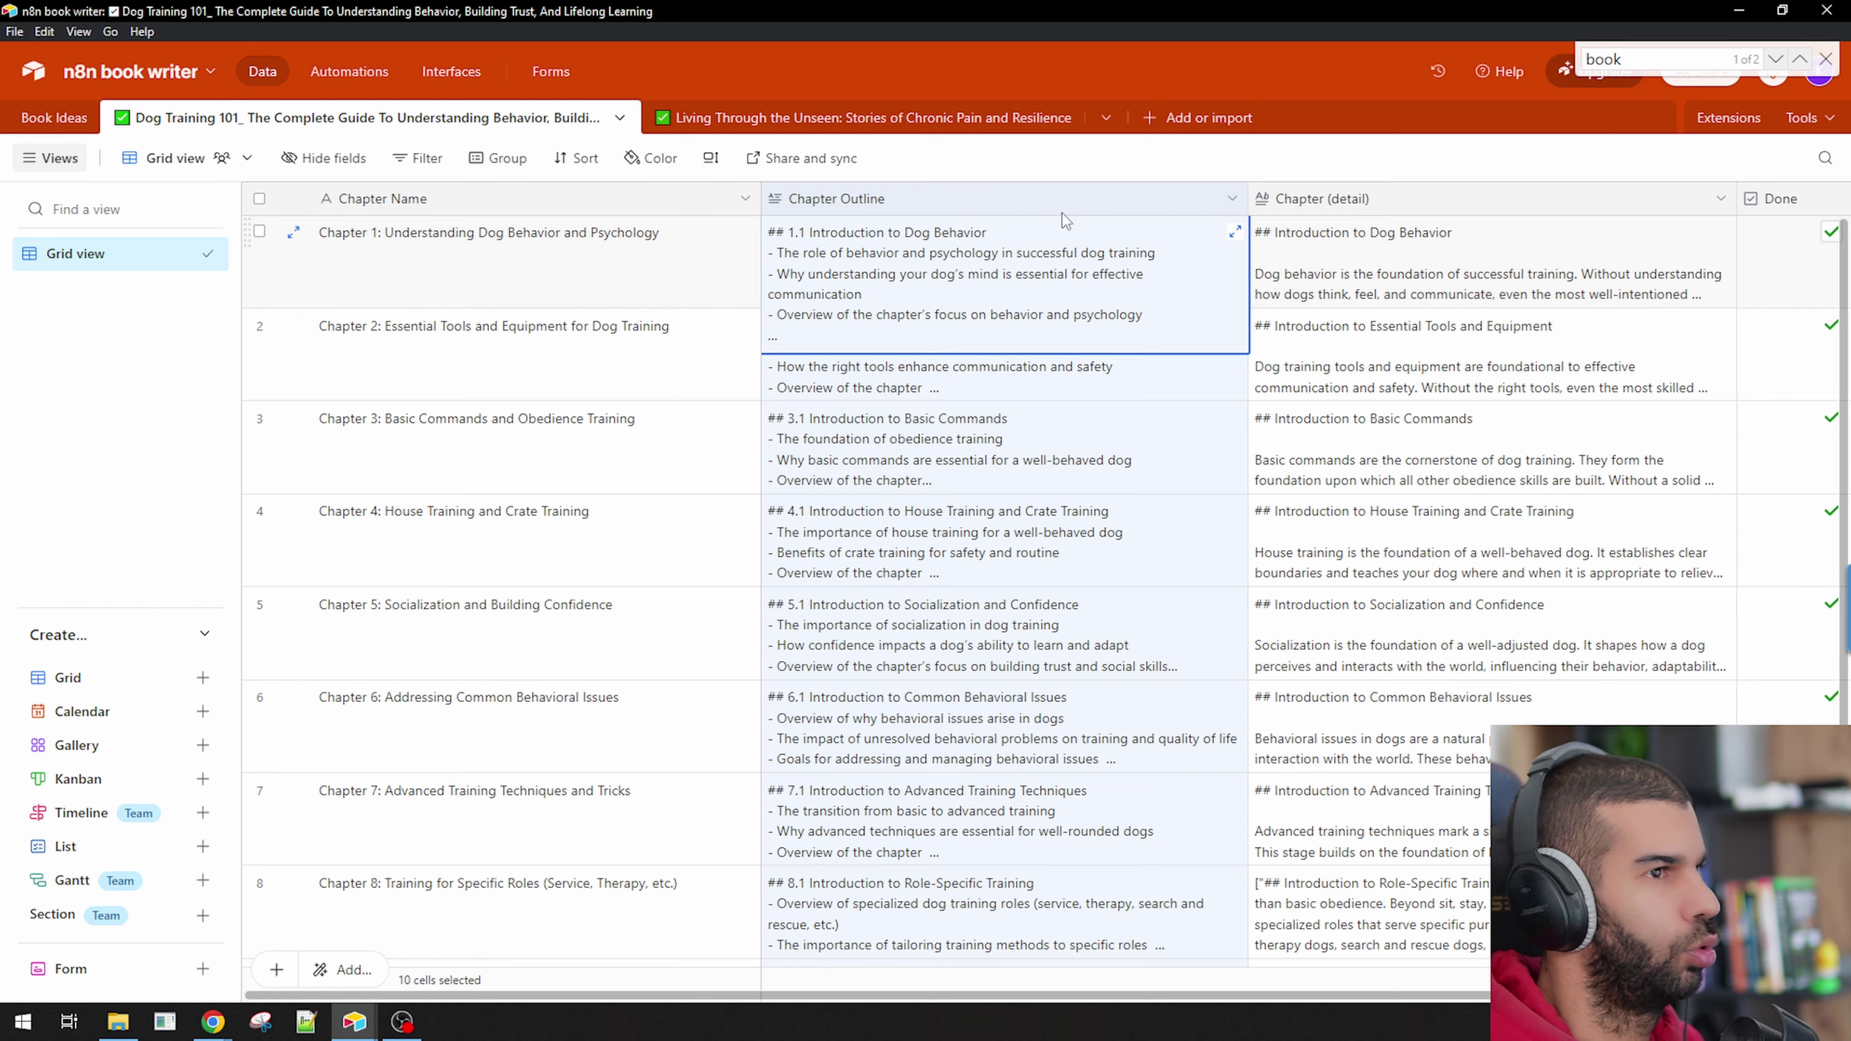
pyautogui.hscroll(3, 1283, 204)
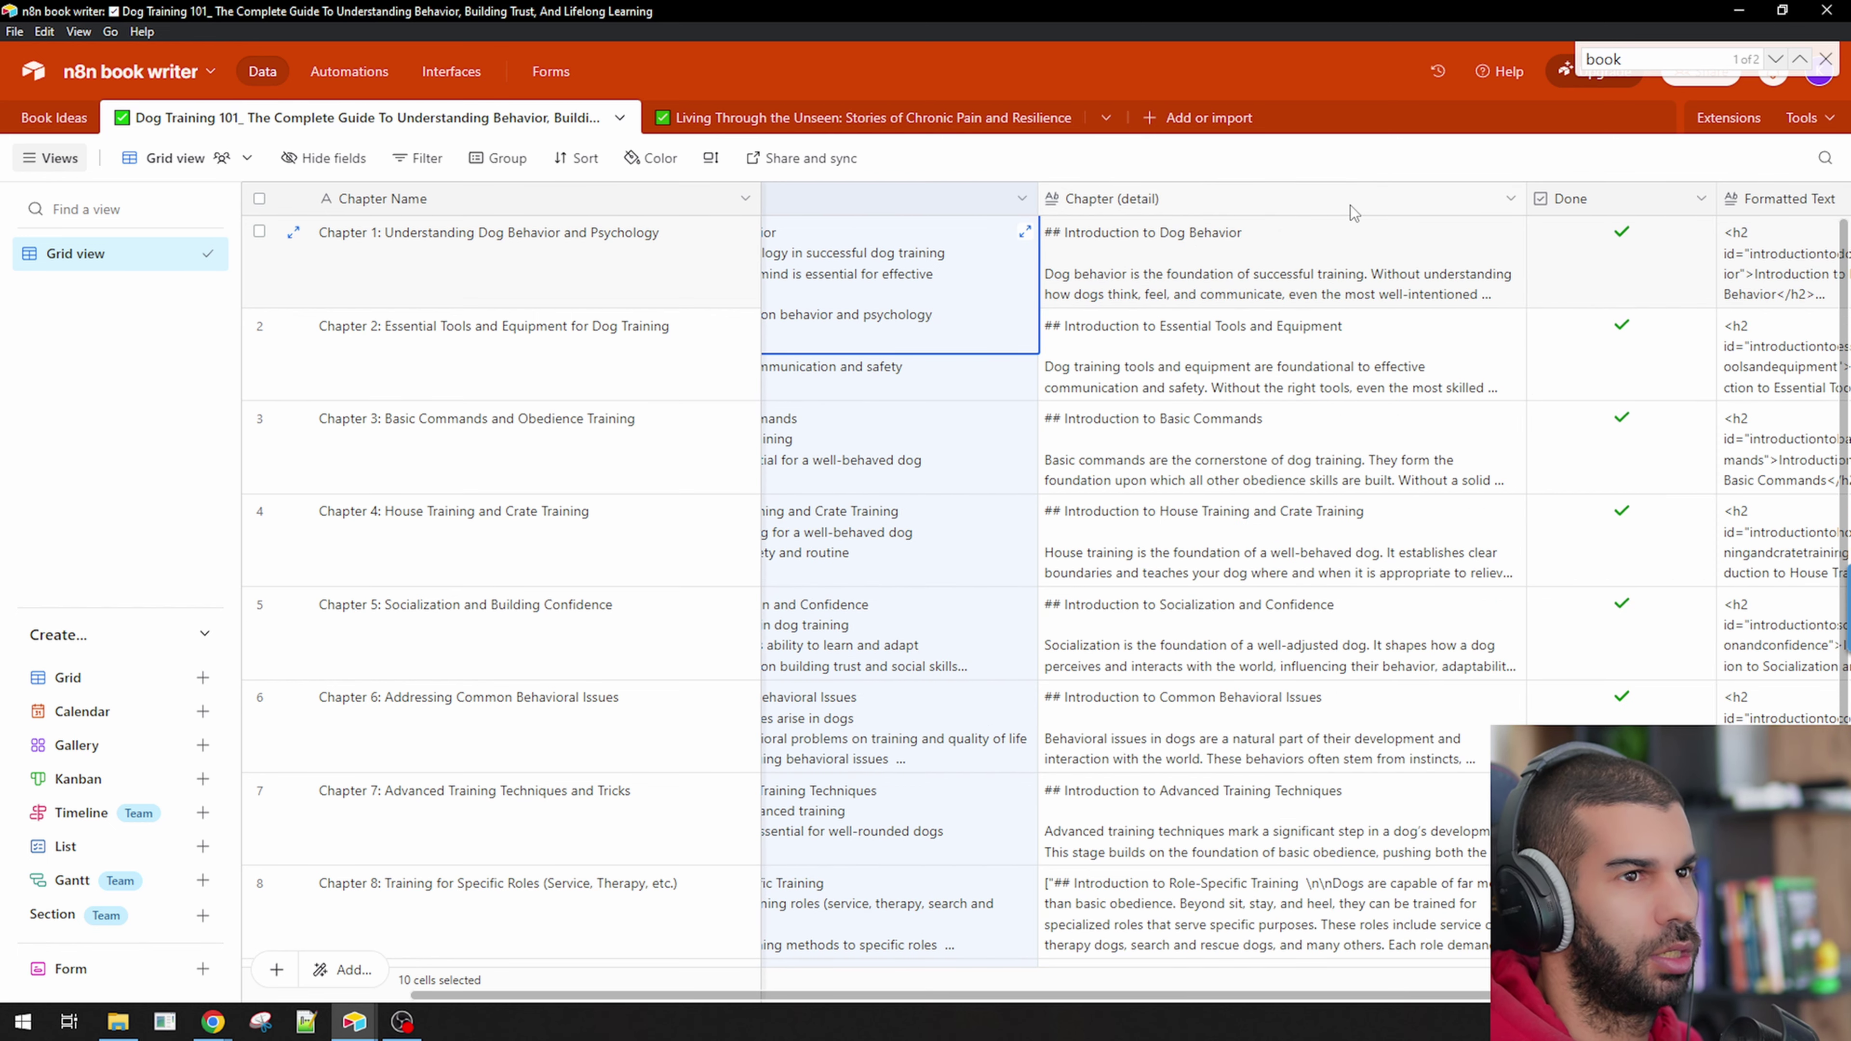
pyautogui.hscroll(3, 1351, 212)
pyautogui.hscroll(-2, 1384, 207)
# Rename the second field to Chapter Outline and duplicate its block twice.
pyautogui.hotkey('alt', 'Tab')
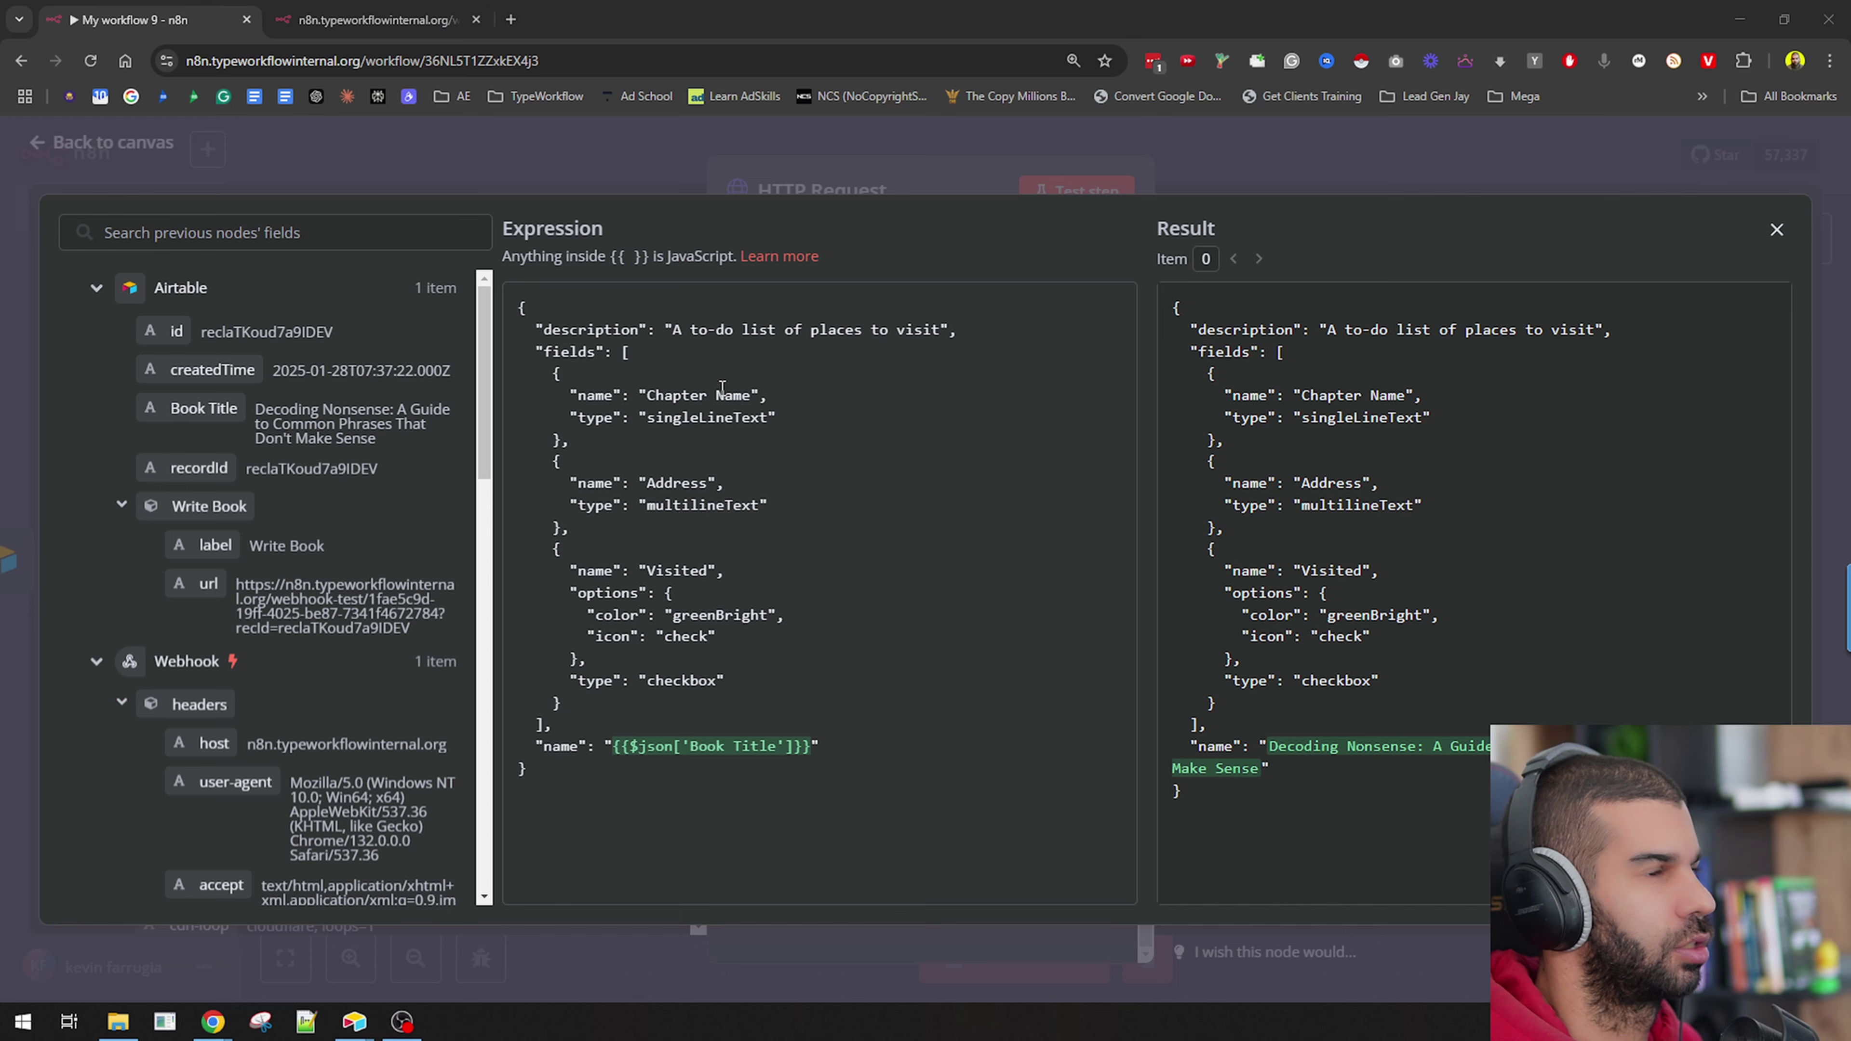
pyautogui.doubleClick(669, 481)
pyautogui.press('super+v')
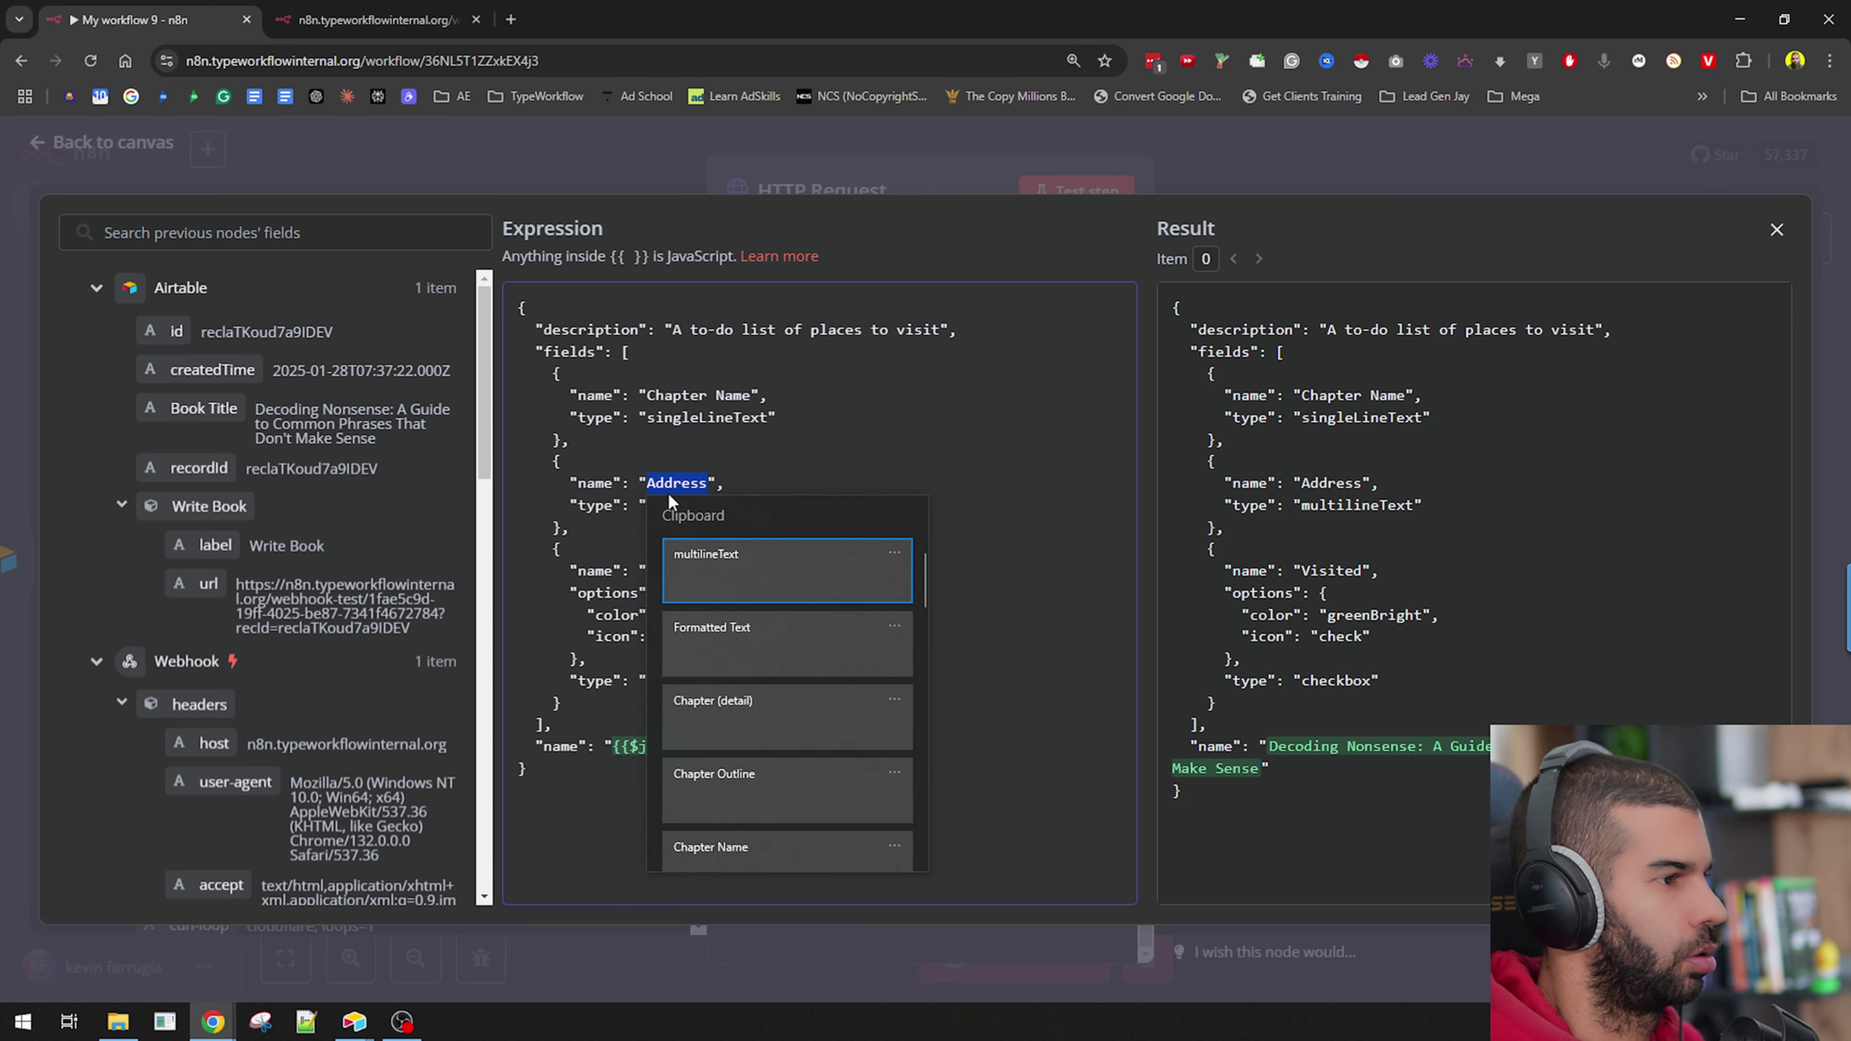
pyautogui.click(759, 796)
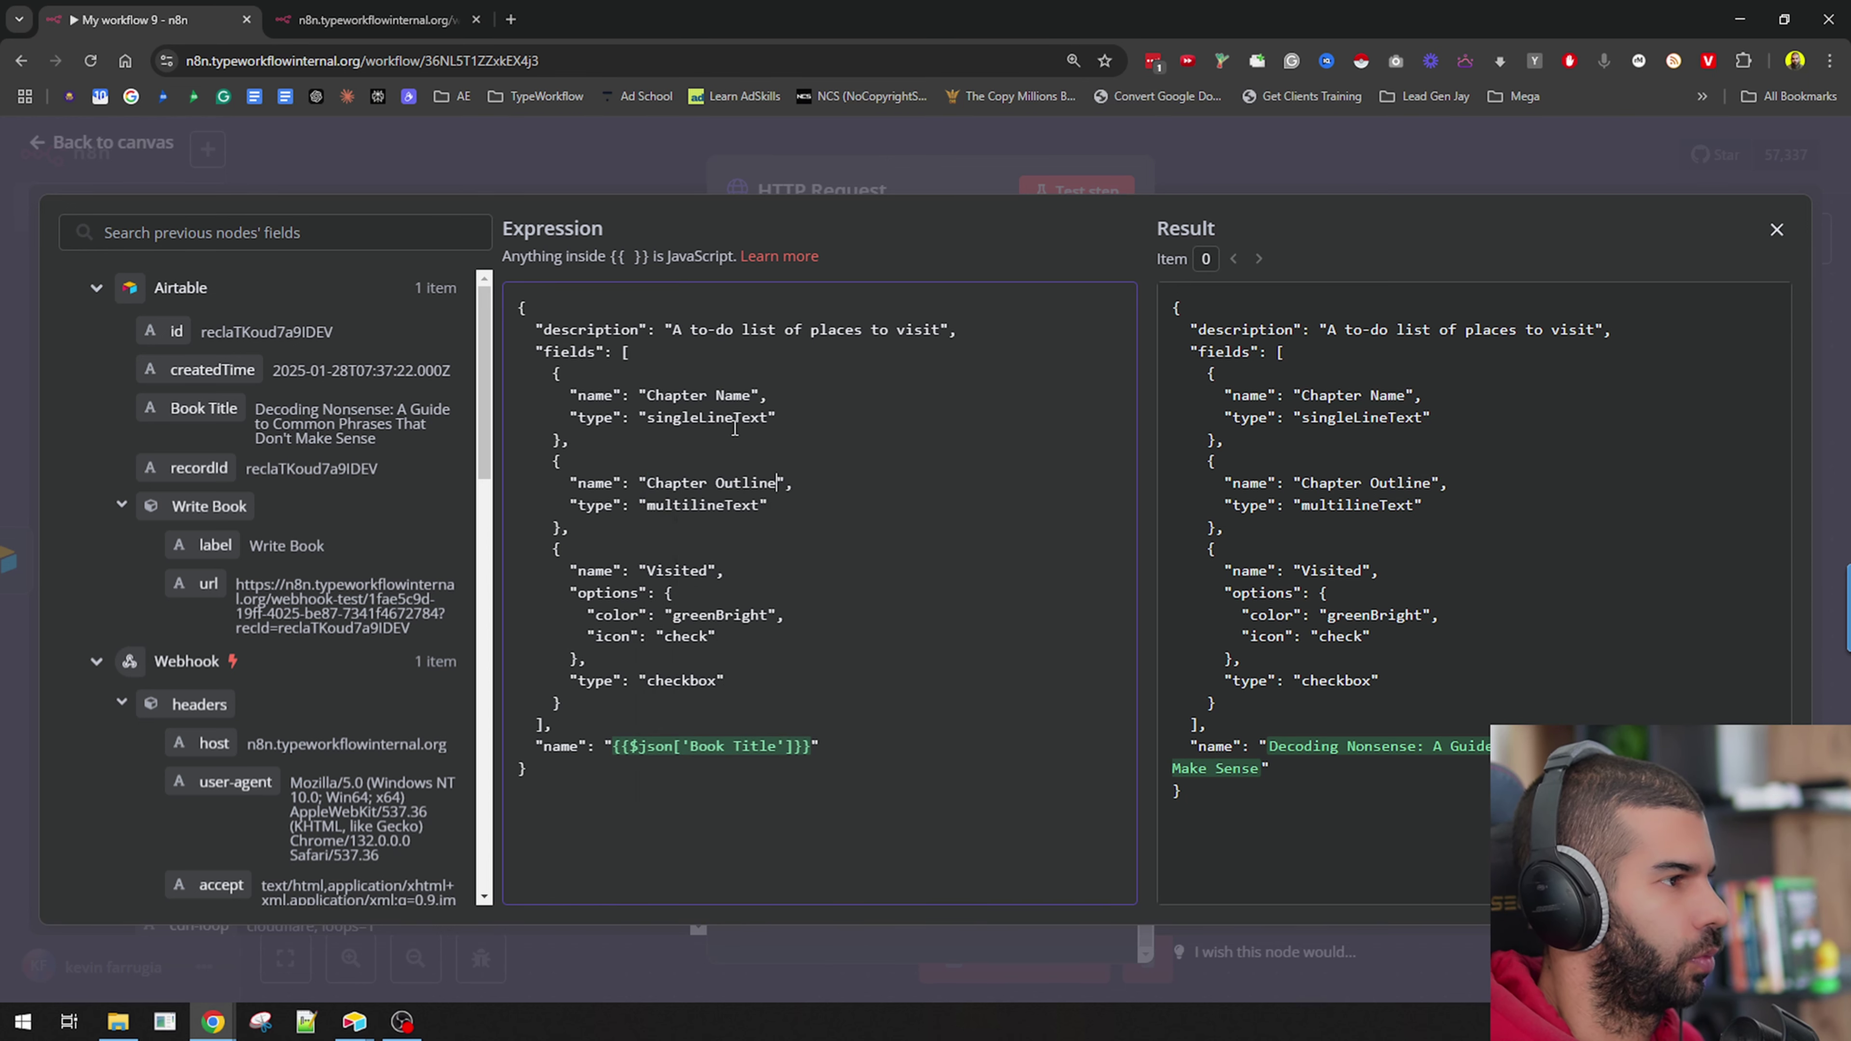
pyautogui.moveTo(575, 528); pyautogui.dragTo(563, 446)
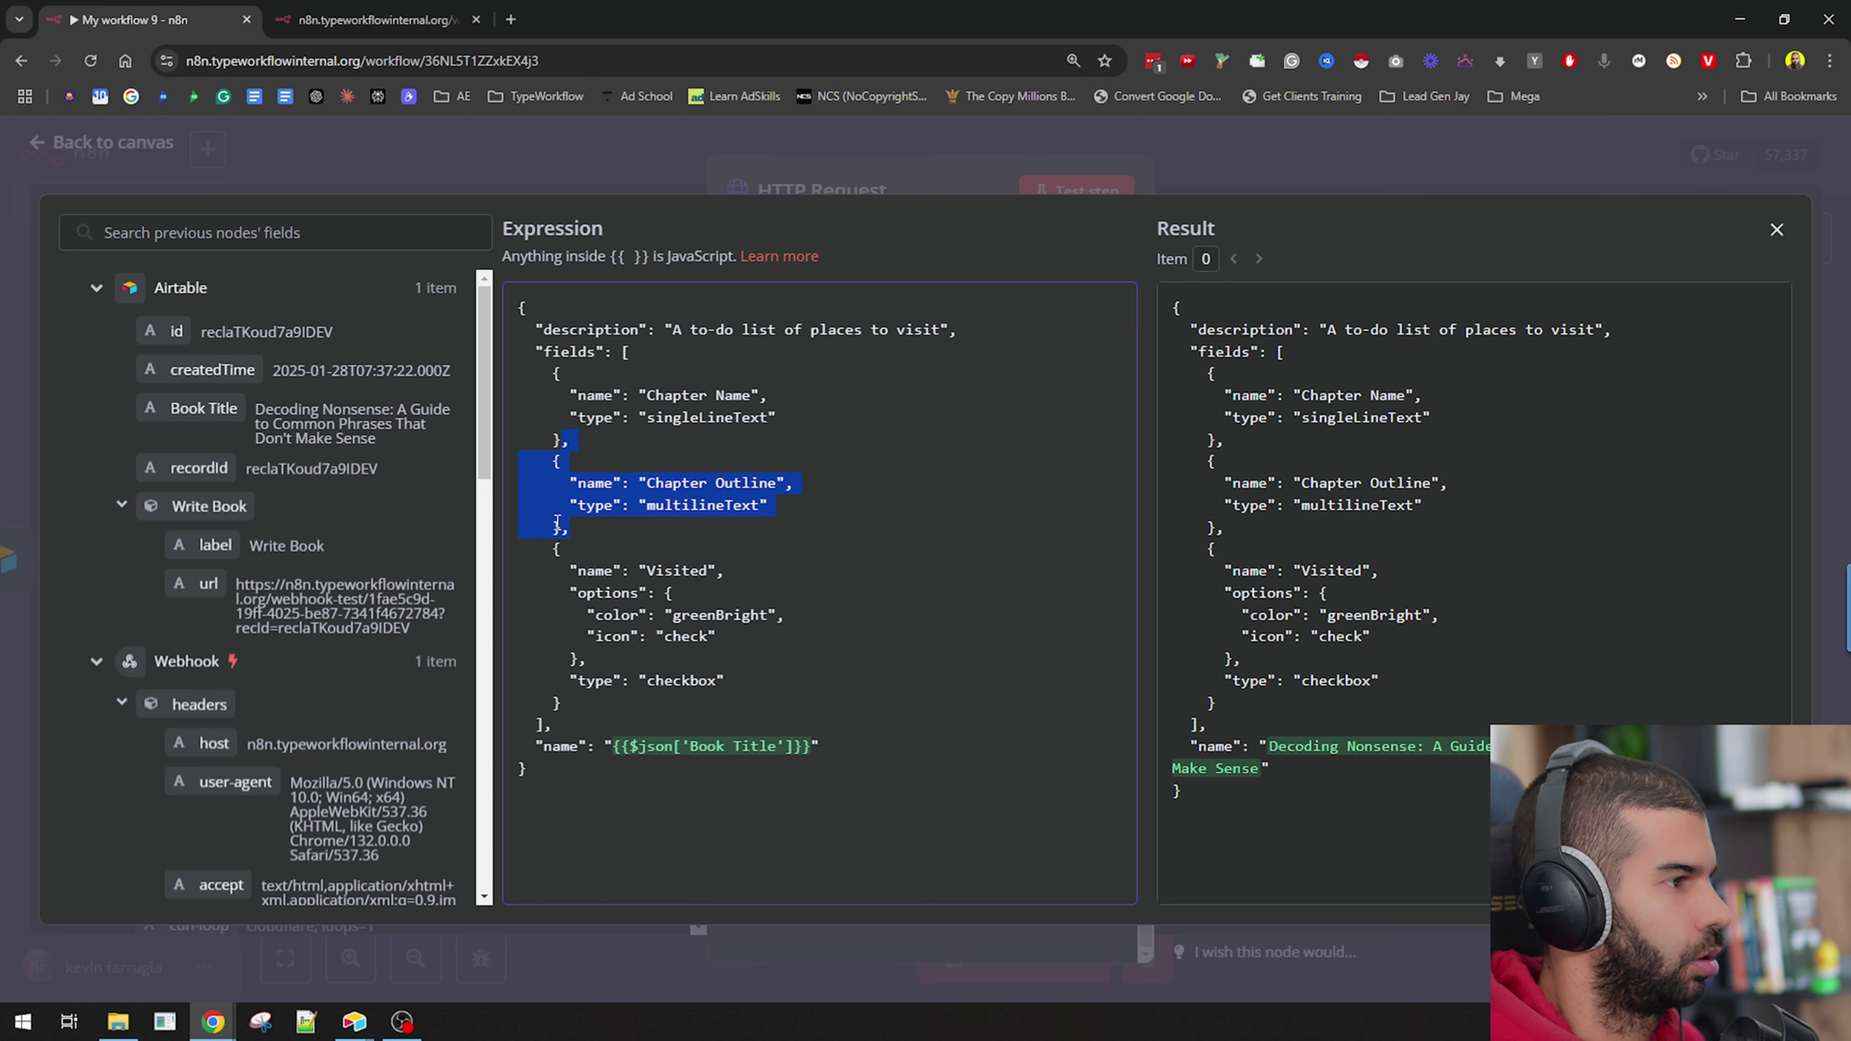
pyautogui.click(560, 538)
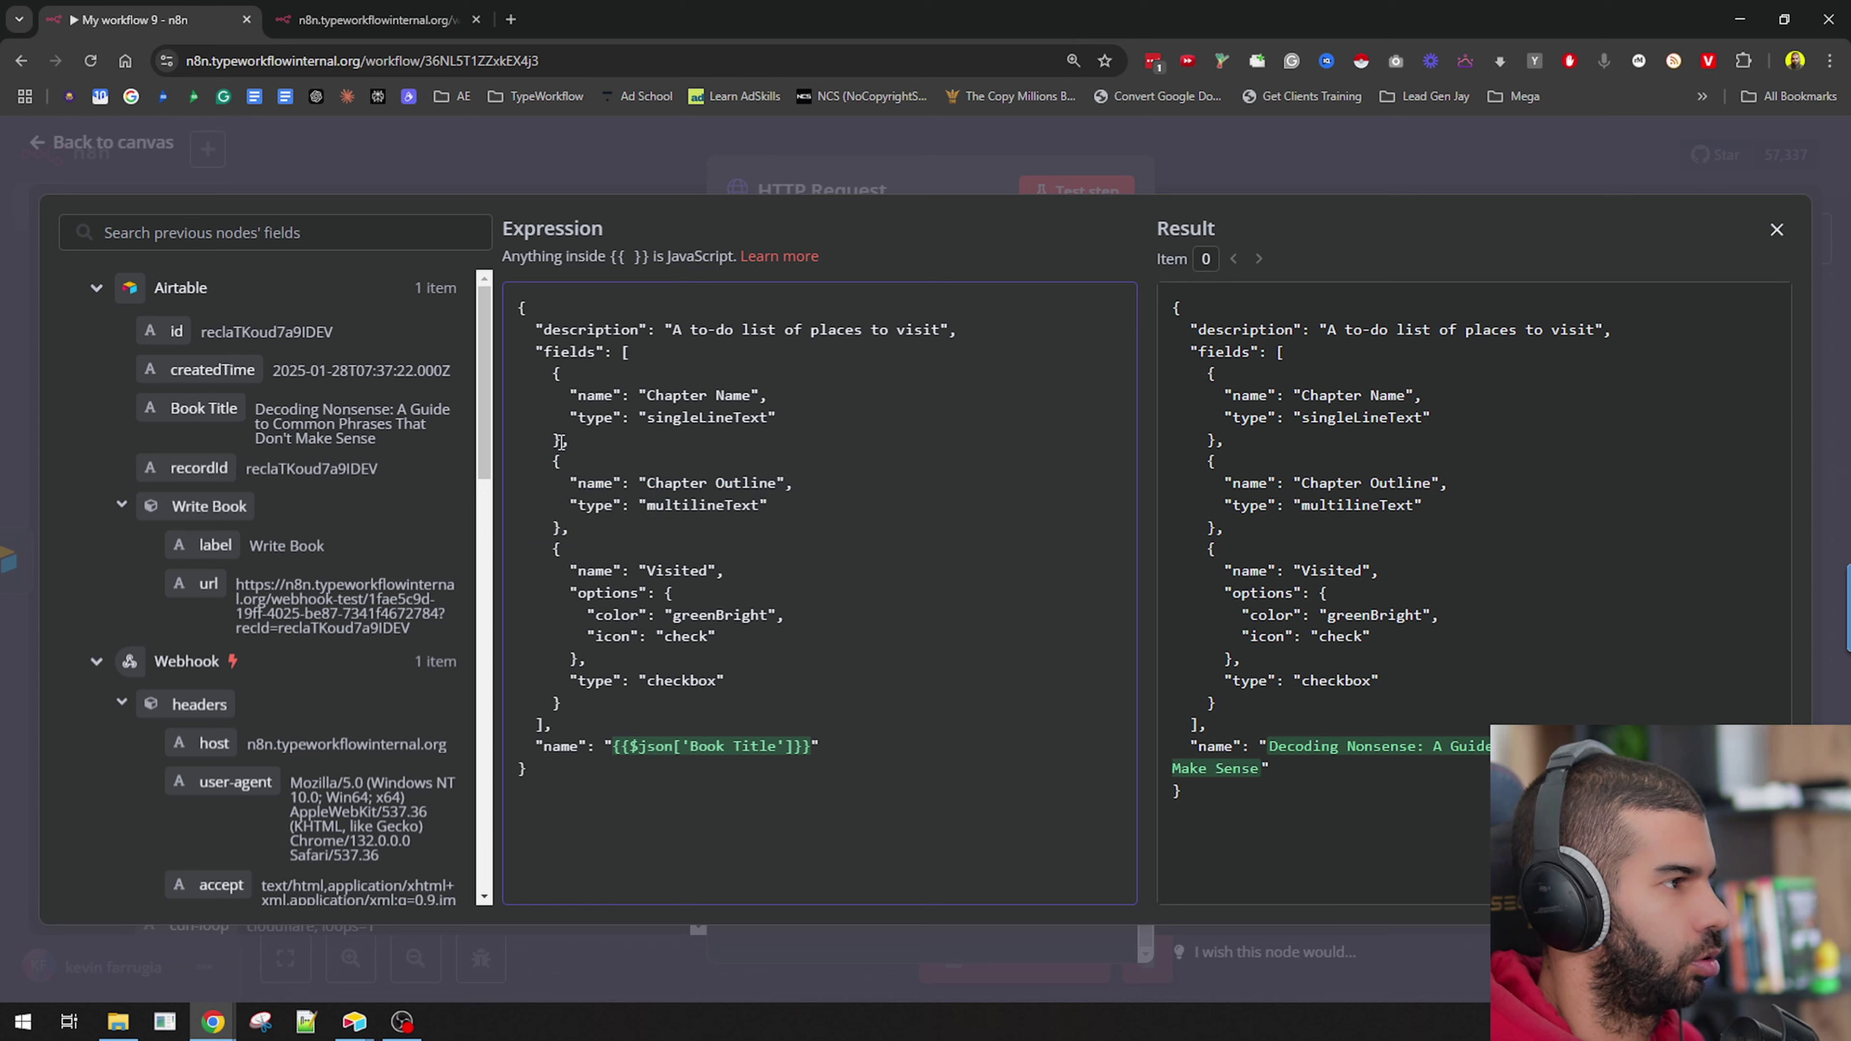
pyautogui.moveTo(560, 440); pyautogui.dragTo(561, 527)
pyautogui.hotkey('ctrl', 'c')
pyautogui.click(561, 527)
pyautogui.press('Return')
pyautogui.hotkey('ctrl', 'v')
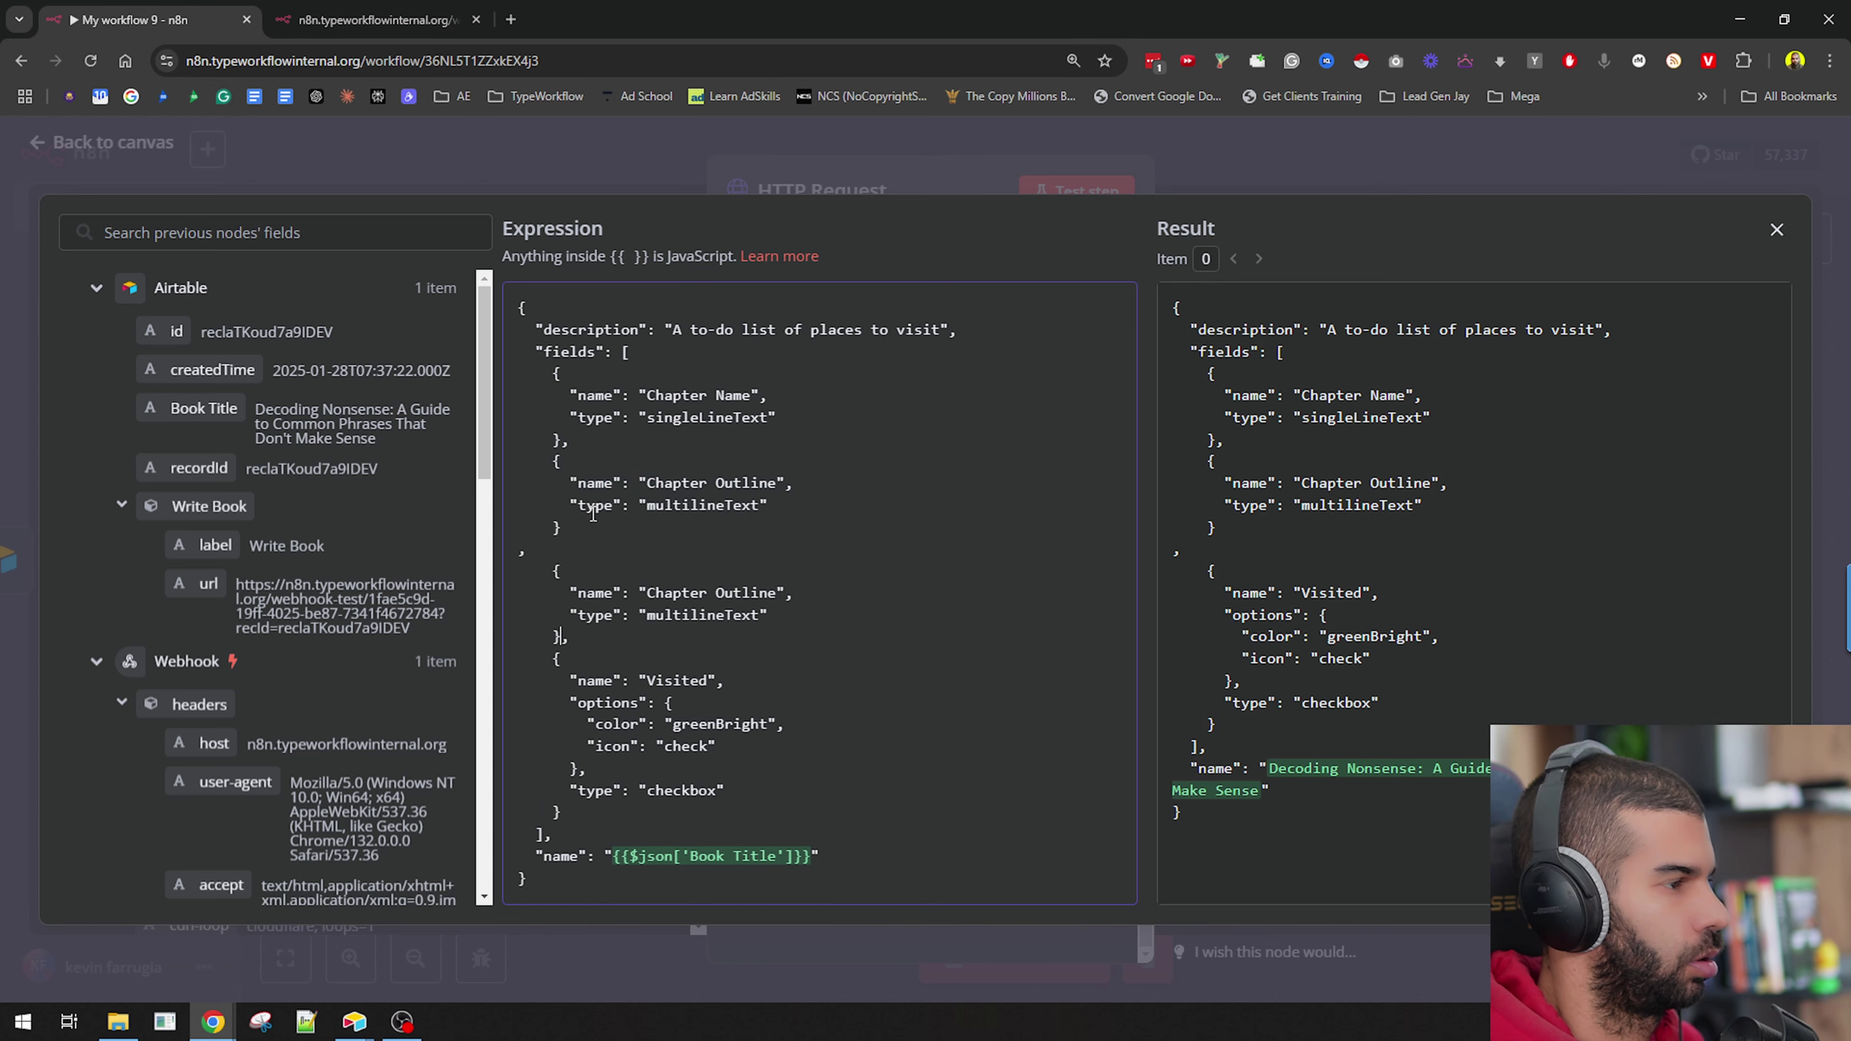
pyautogui.press('Return')
pyautogui.hotkey('ctrl', 'v')
# Rename the two duplicated fields to Chapter (detail) and Formatted Text.
pyautogui.doubleClick(687, 593)
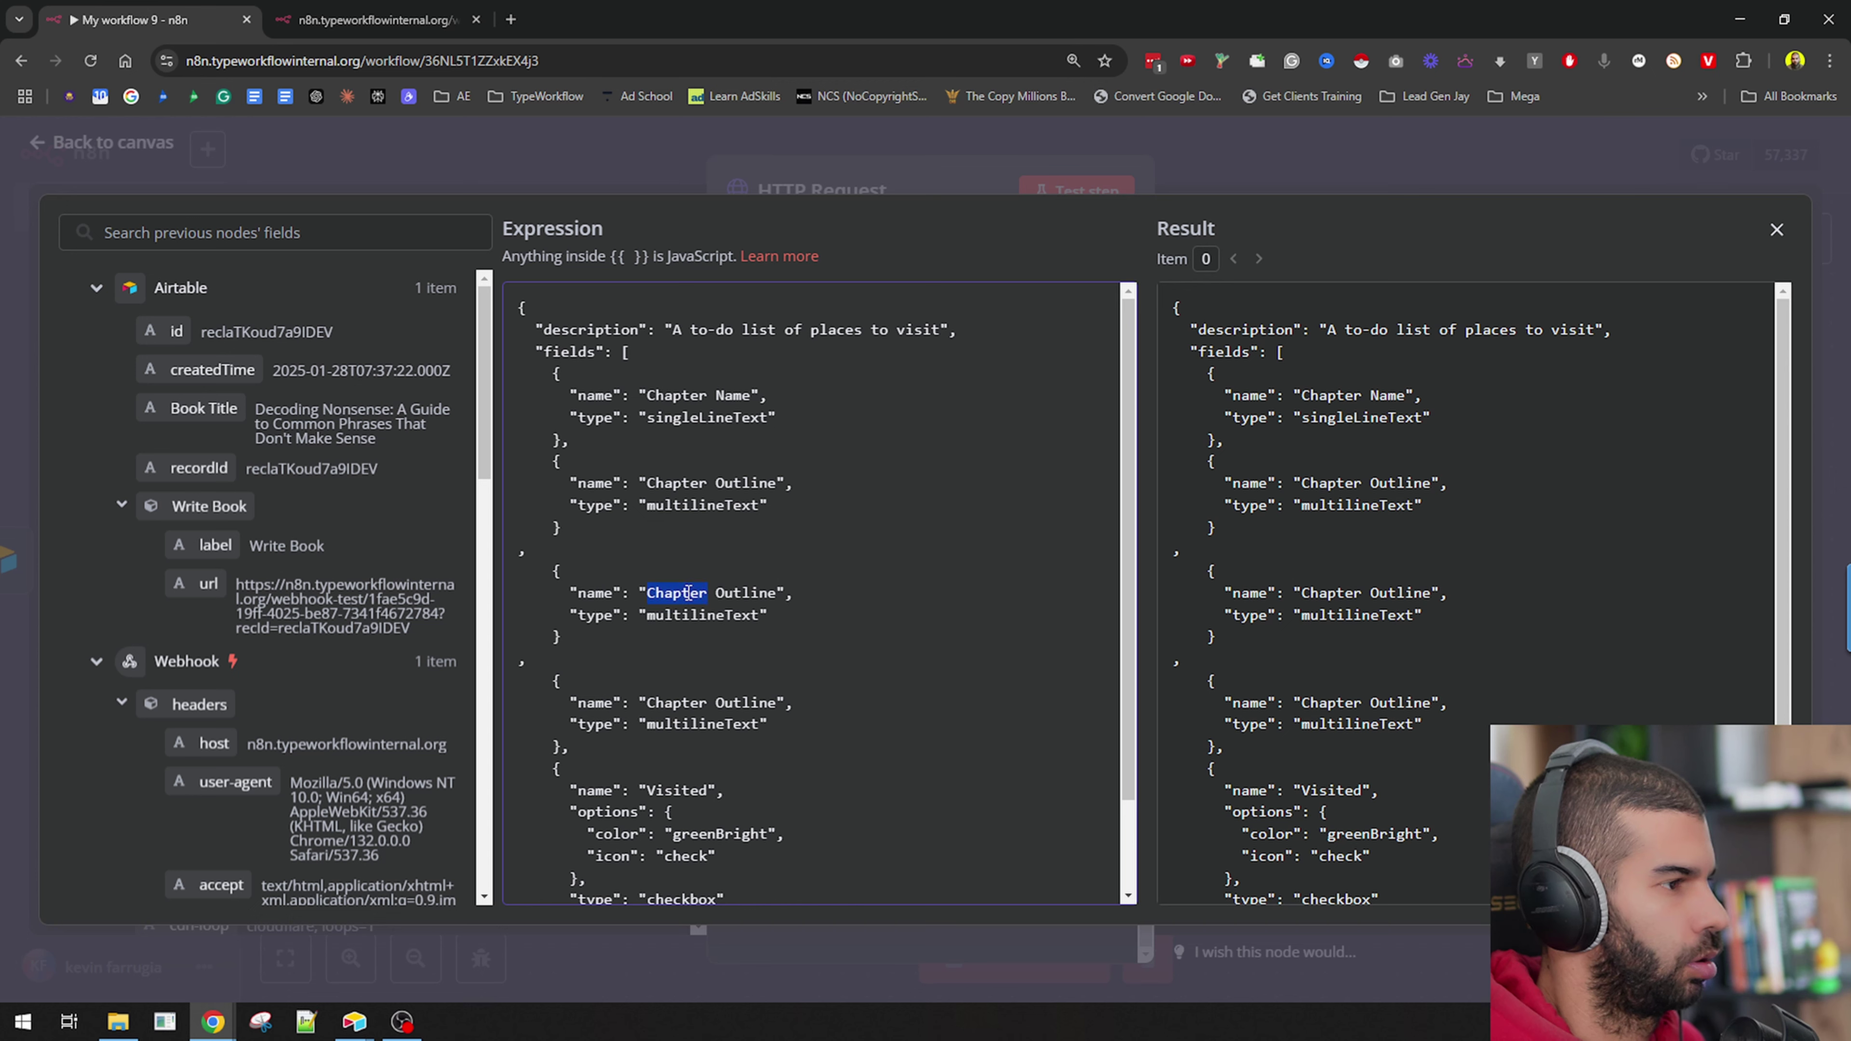
pyautogui.moveTo(687, 593); pyautogui.dragTo(774, 592)
pyautogui.press('super+v')
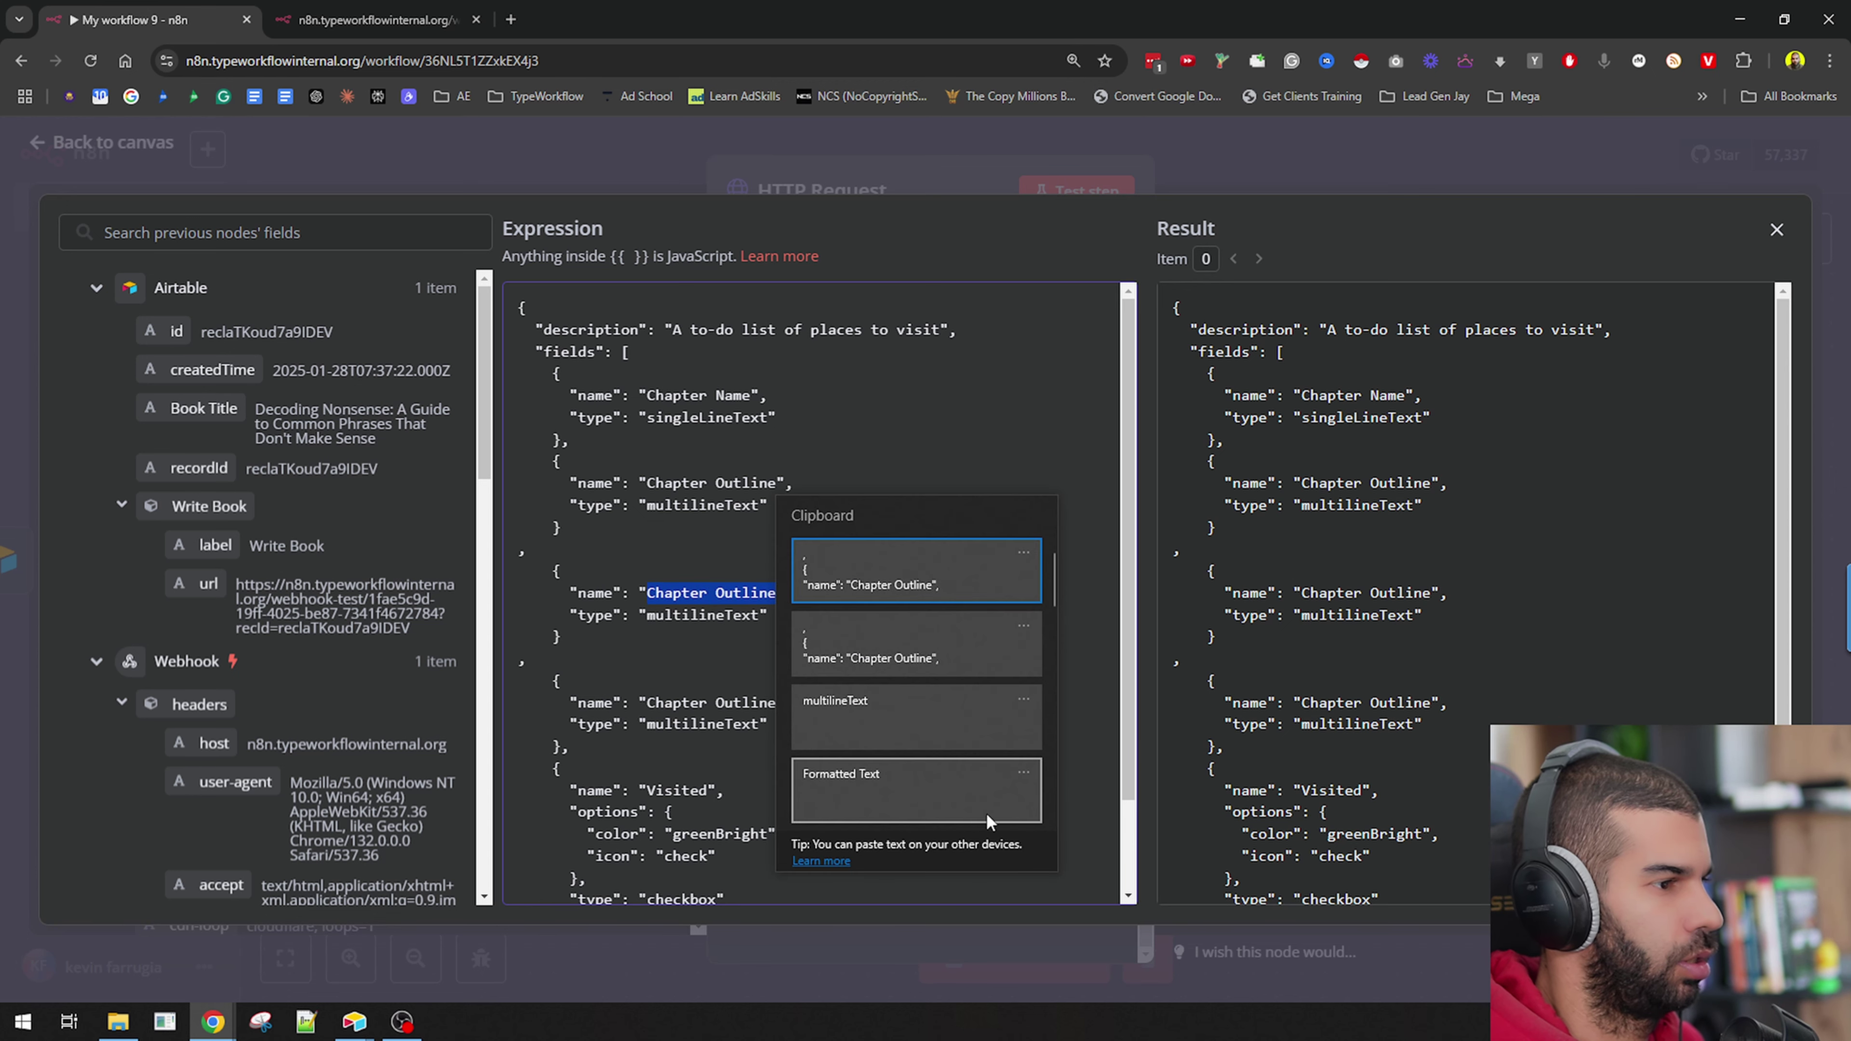
pyautogui.scroll(-3, 914, 754)
pyautogui.click(901, 663)
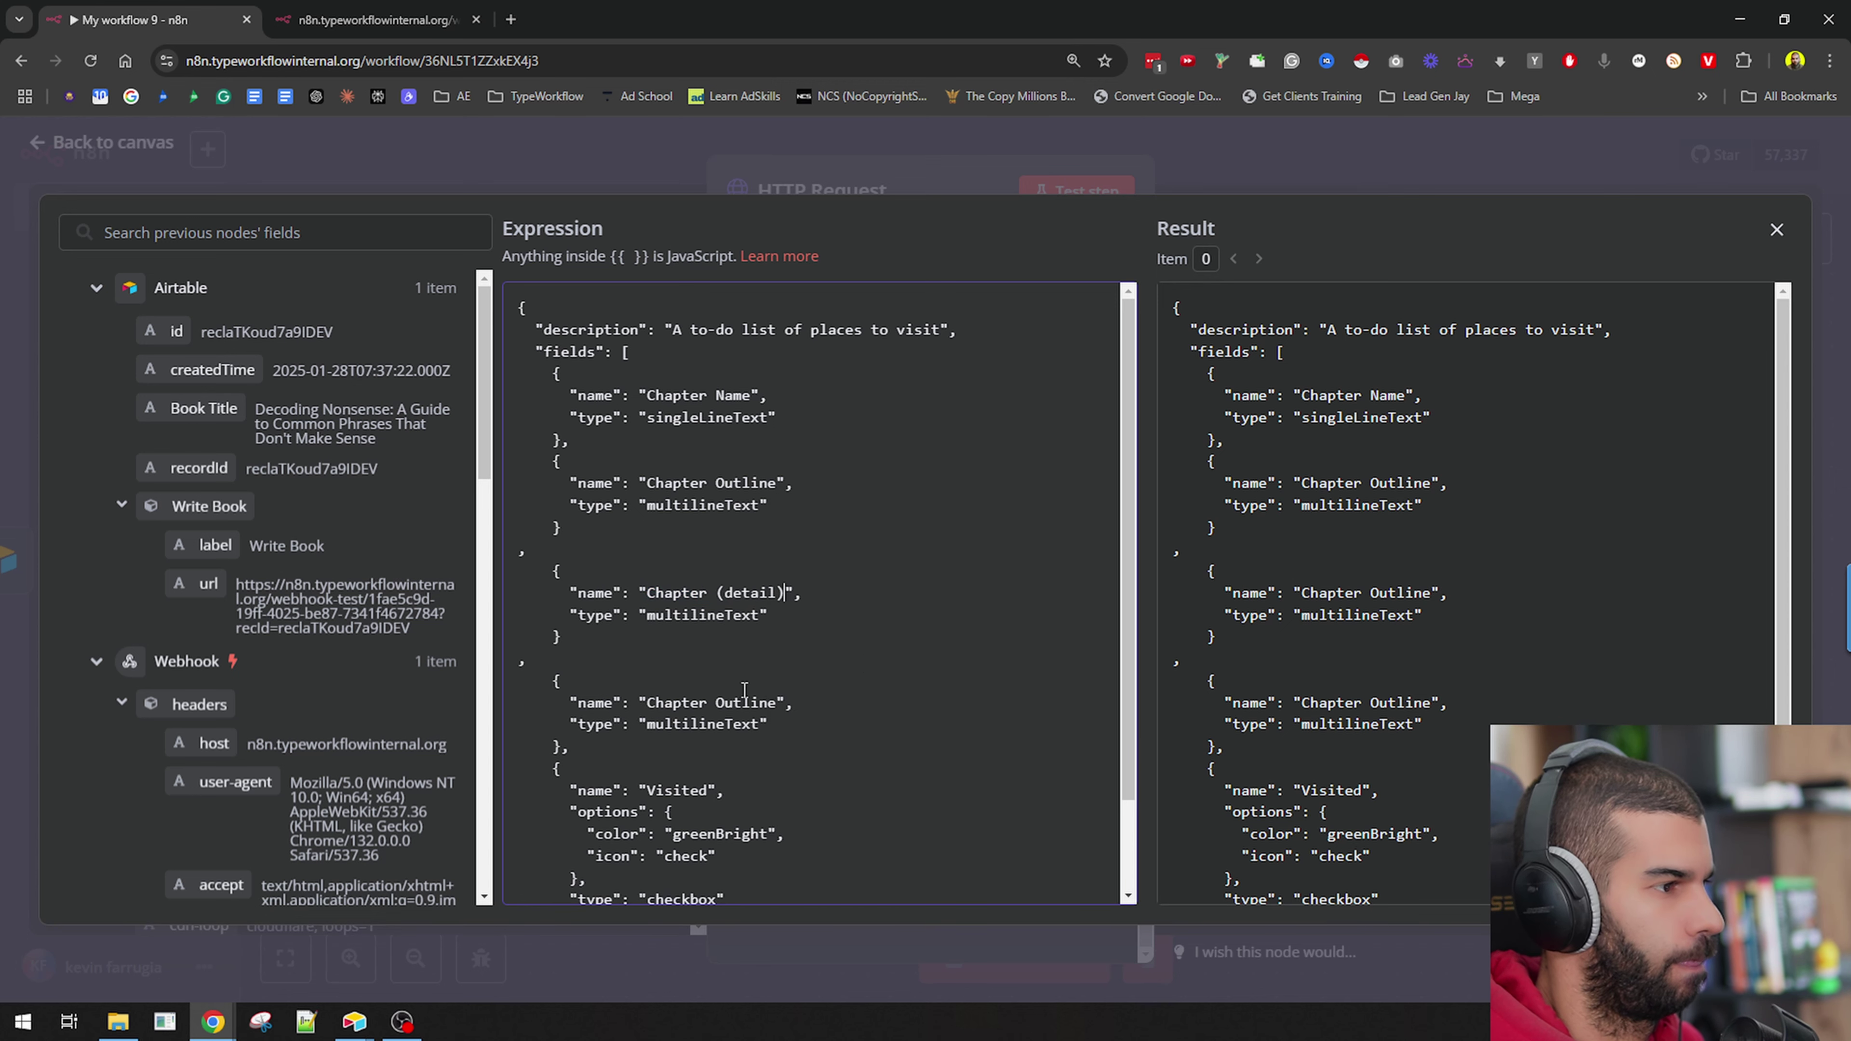
pyautogui.doubleClick(686, 702)
pyautogui.keyDown('shift'); pyautogui.click(770, 711); pyautogui.keyUp('shift')
pyautogui.press('super+v')
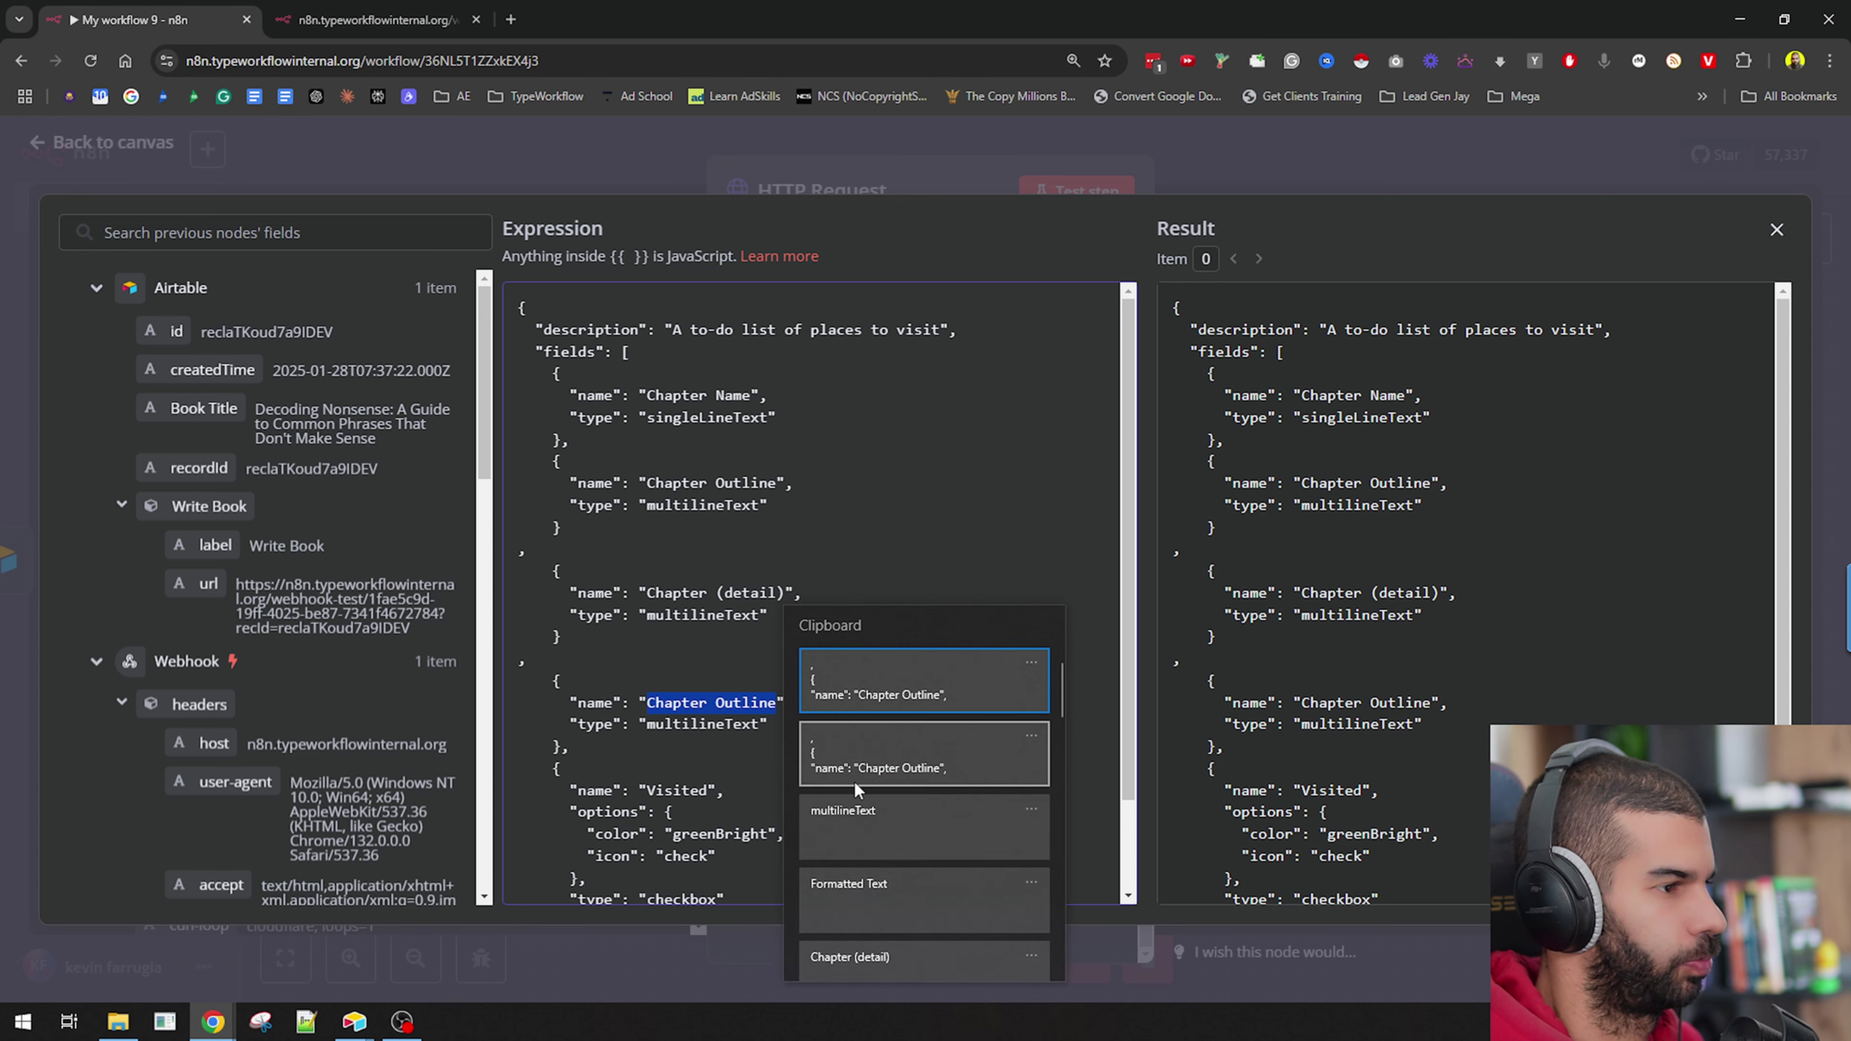
pyautogui.click(896, 915)
# Rename the Visited checkbox field to Done and delete its colour and icon options.
pyautogui.scroll(-2, 525, 673)
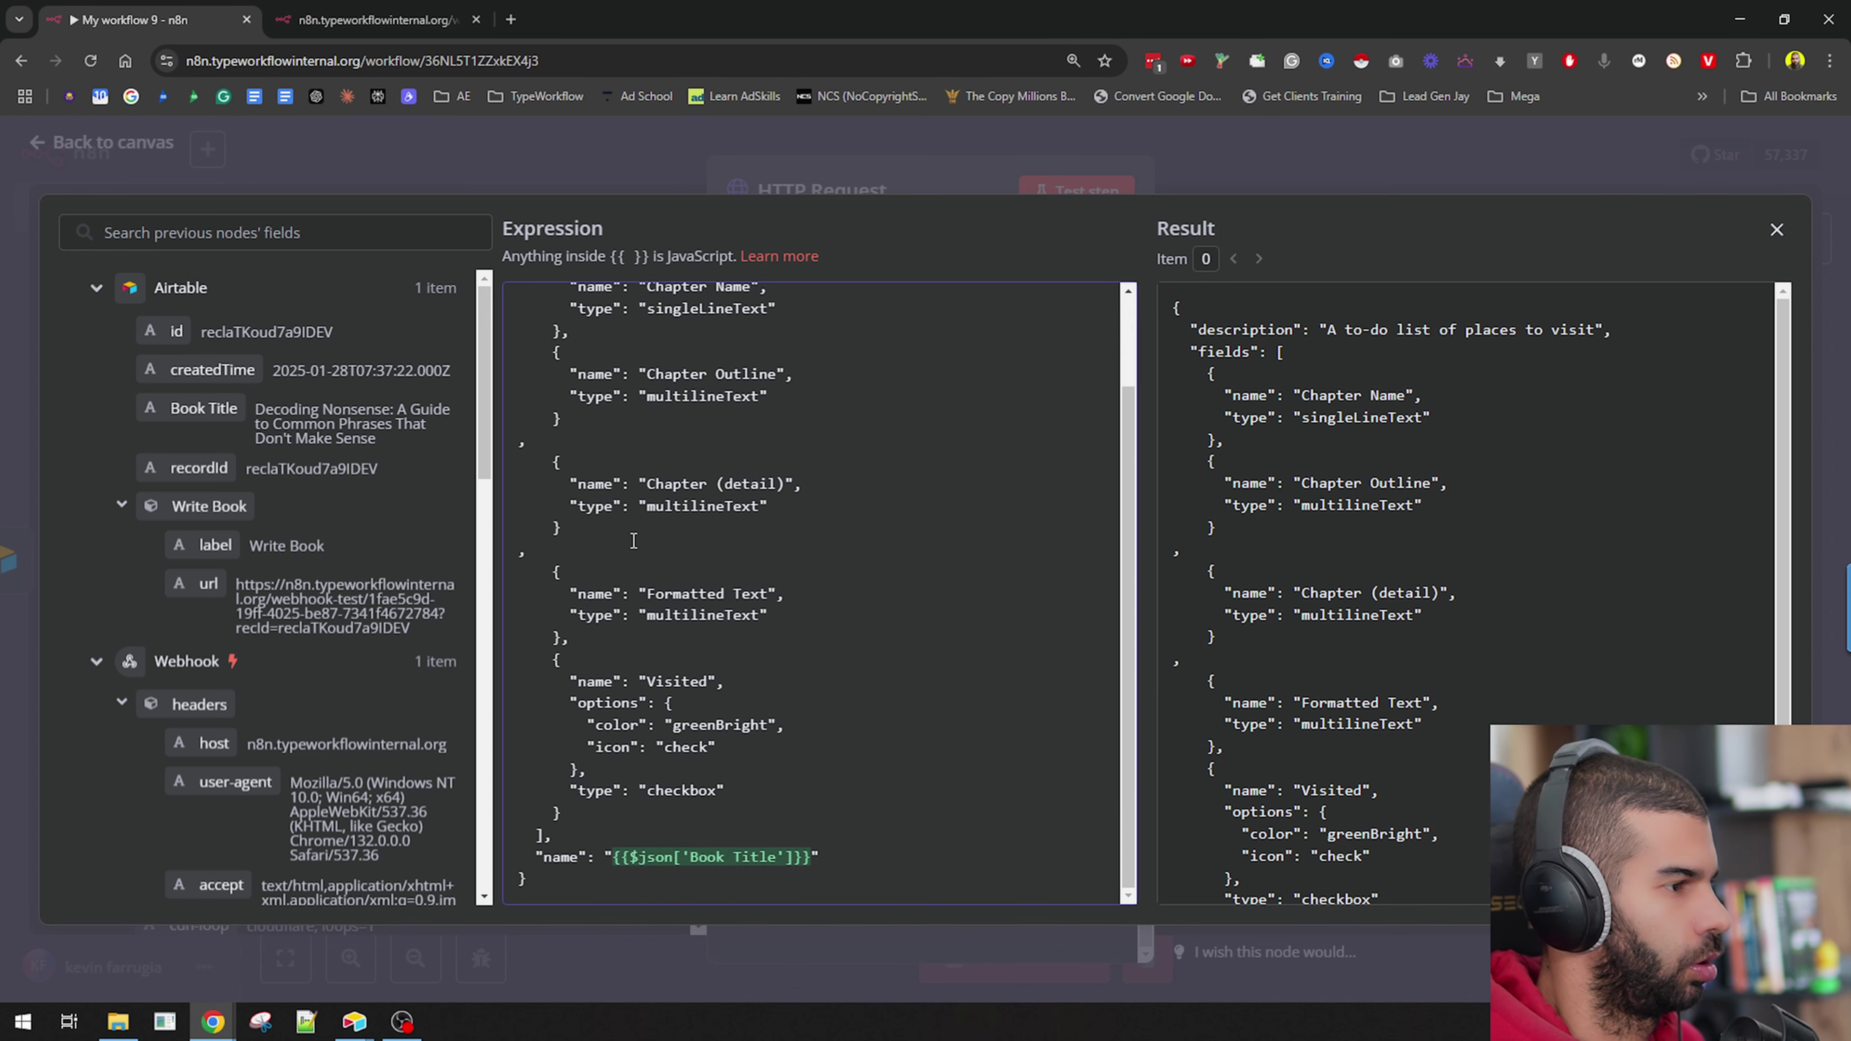
pyautogui.doubleClick(665, 683)
pyautogui.write('Done')
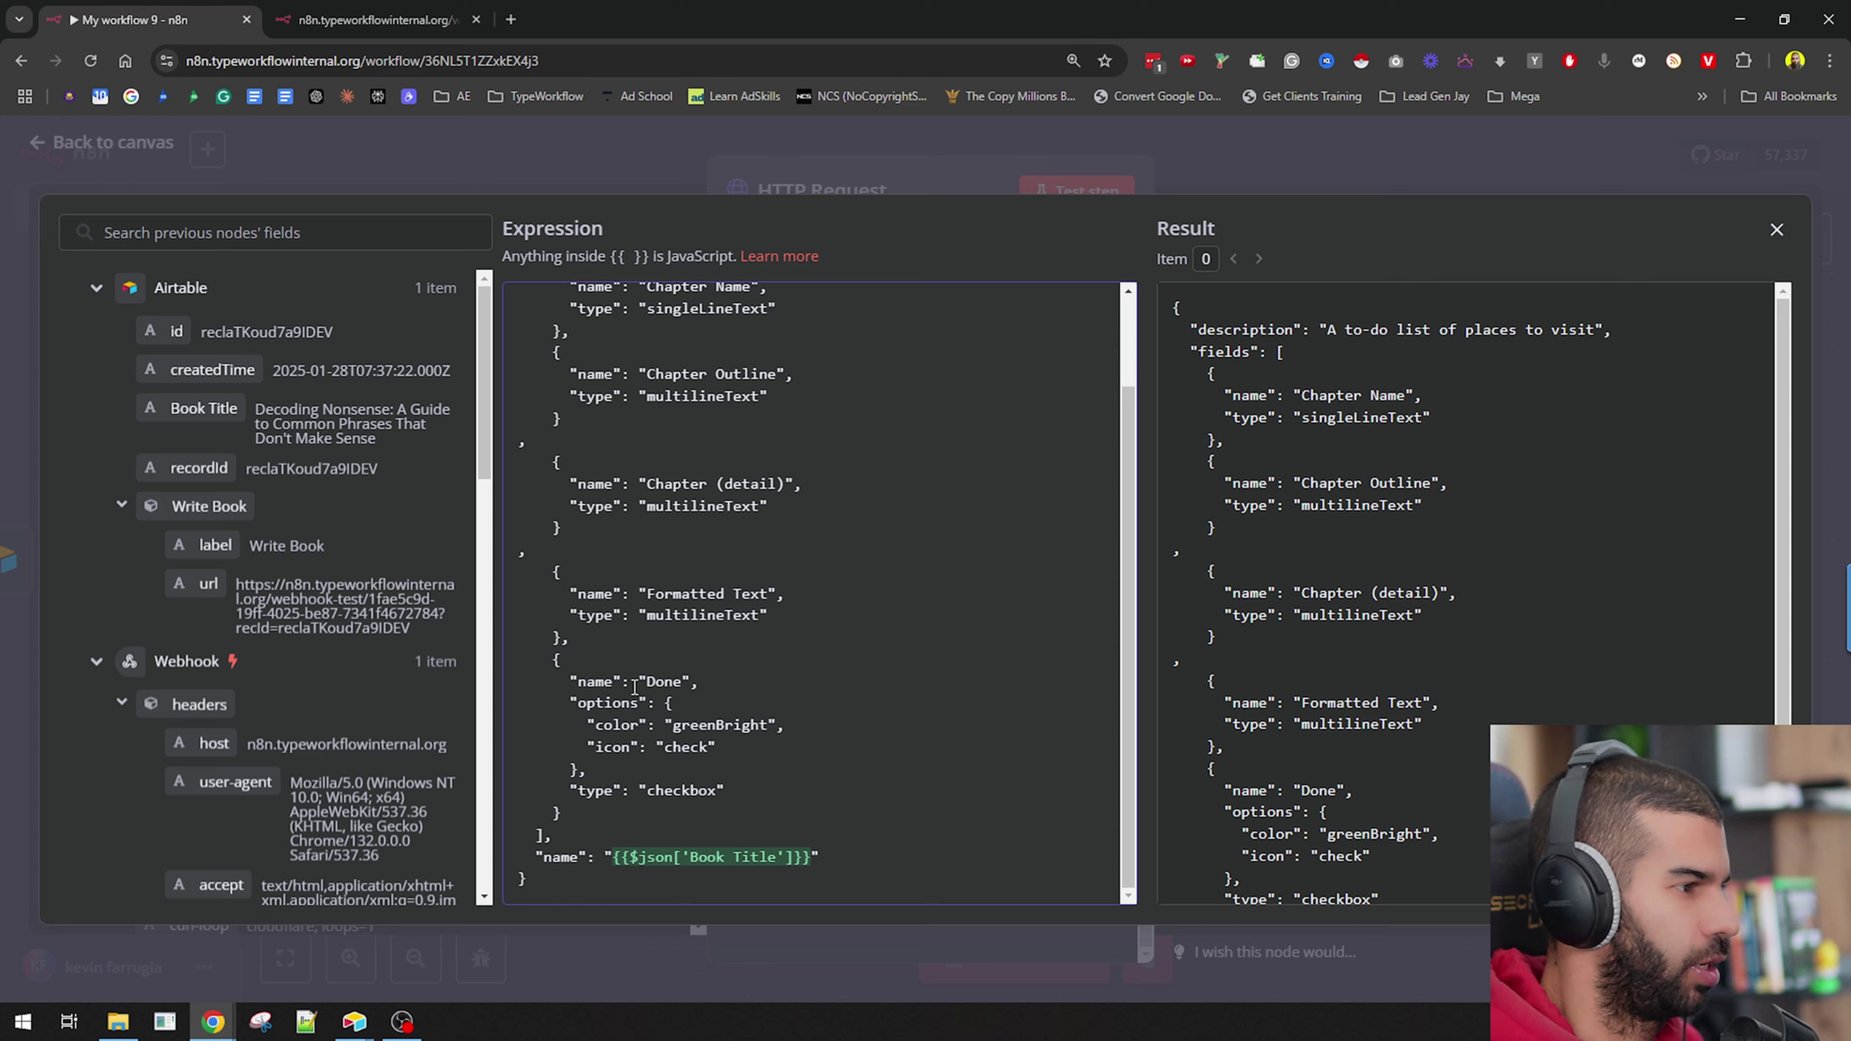
pyautogui.keyDown('shift'); pyautogui.click(625, 767); pyautogui.keyUp('shift')
pyautogui.press('BackSpace')
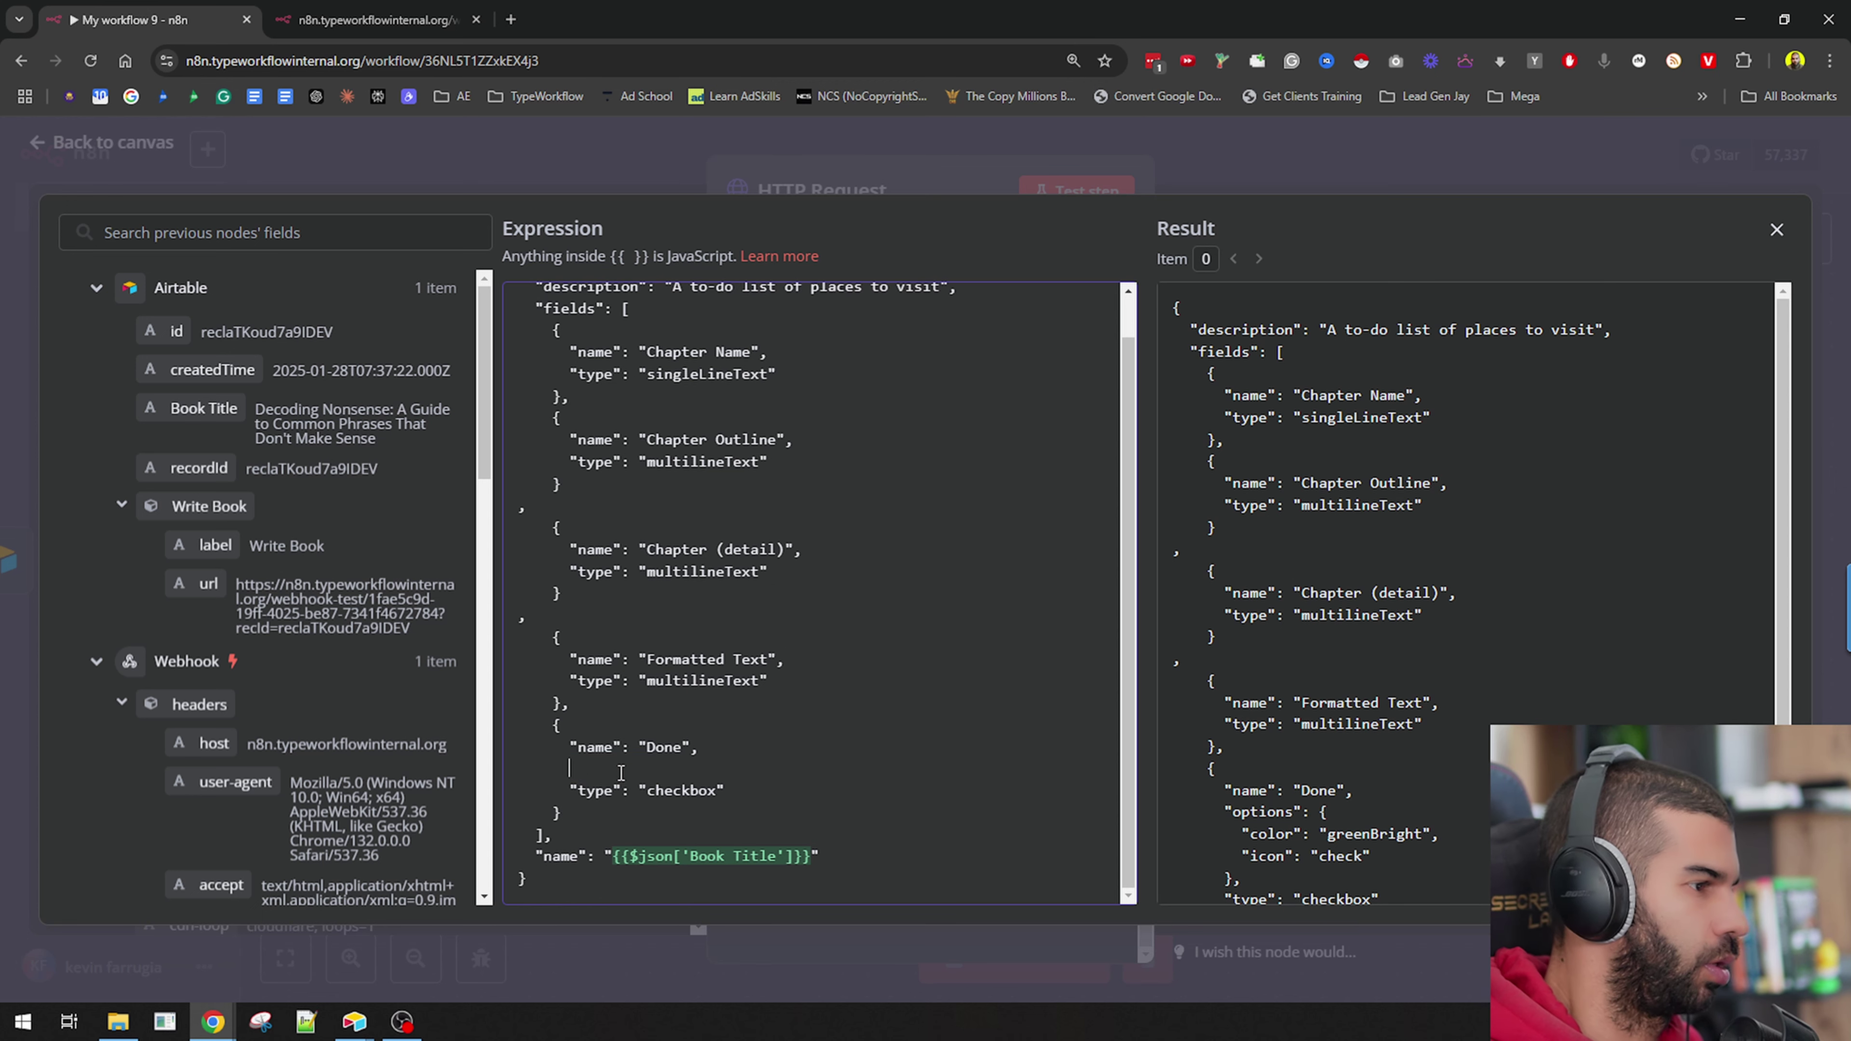
pyautogui.press('BackSpace')
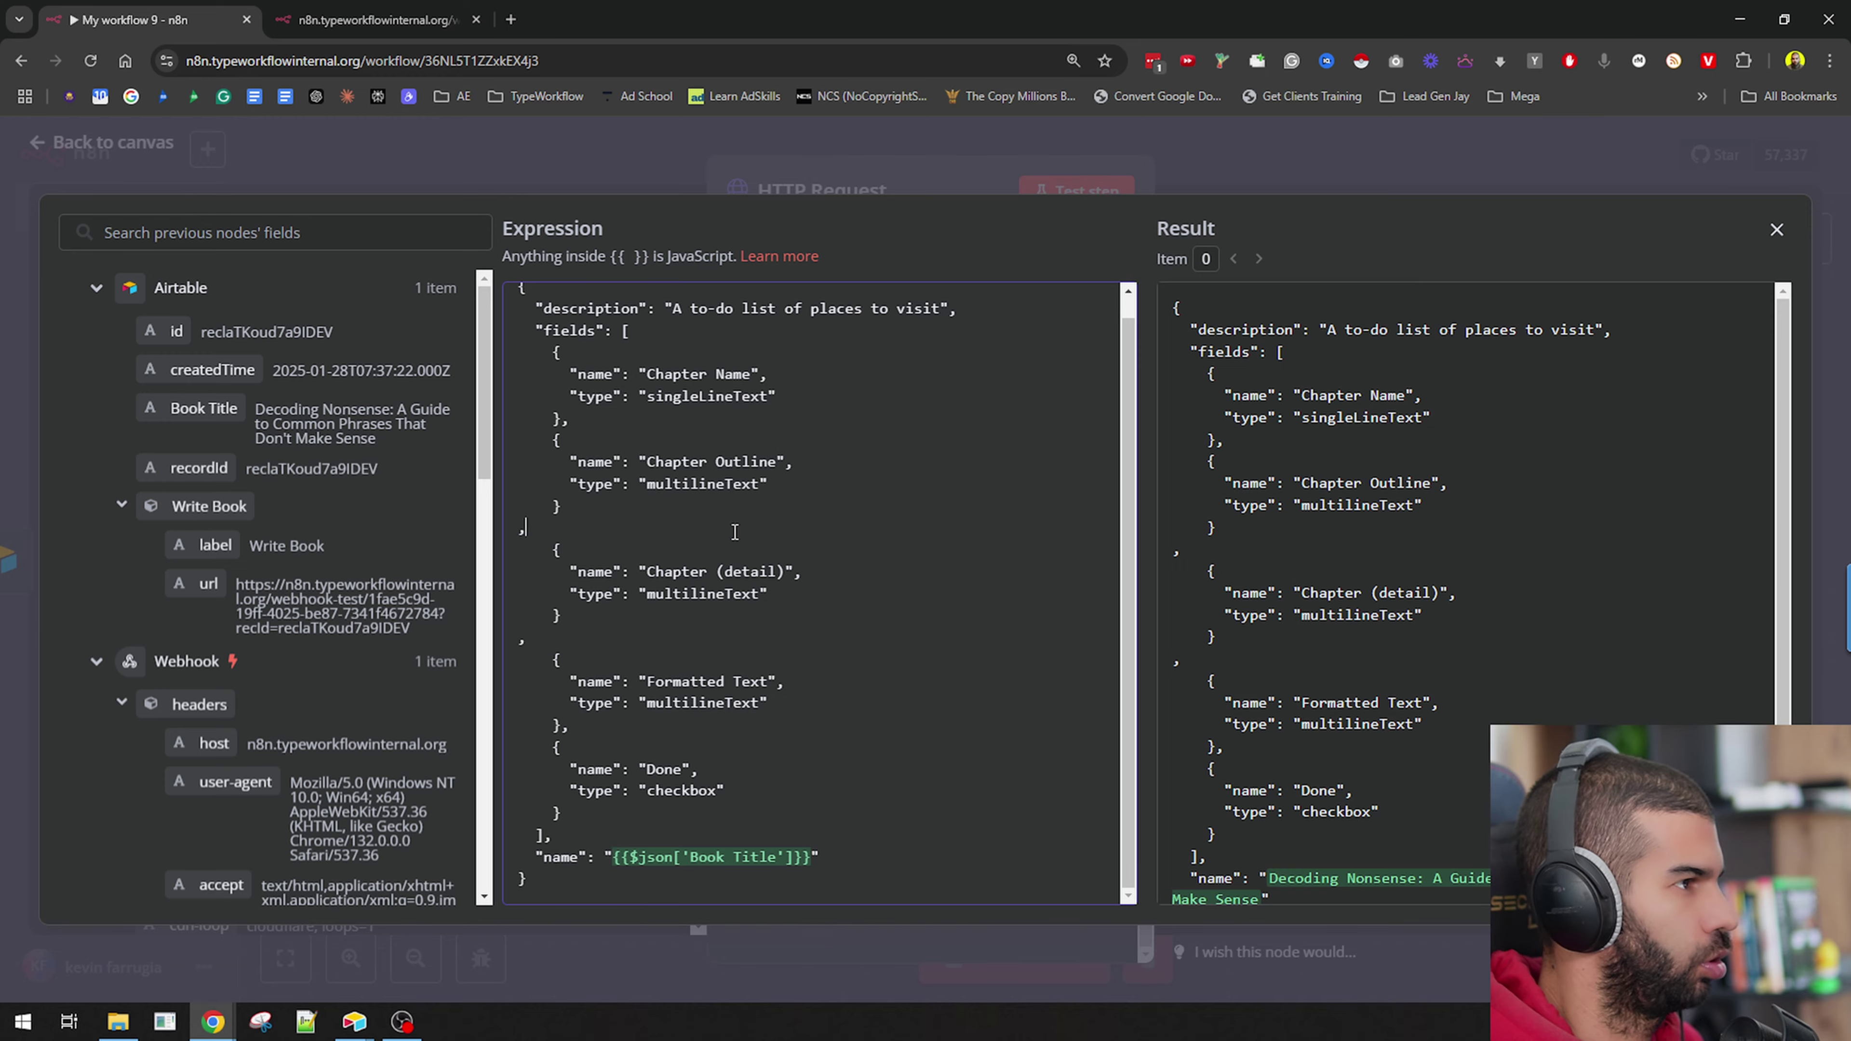
# Copy the entire body JSON and open jsonlint.com.
pyautogui.hotkey('ctrl', 'a')
pyautogui.hotkey('ctrl', 't')
pyautogui.write('jsonlint.com')
pyautogui.press('Return')
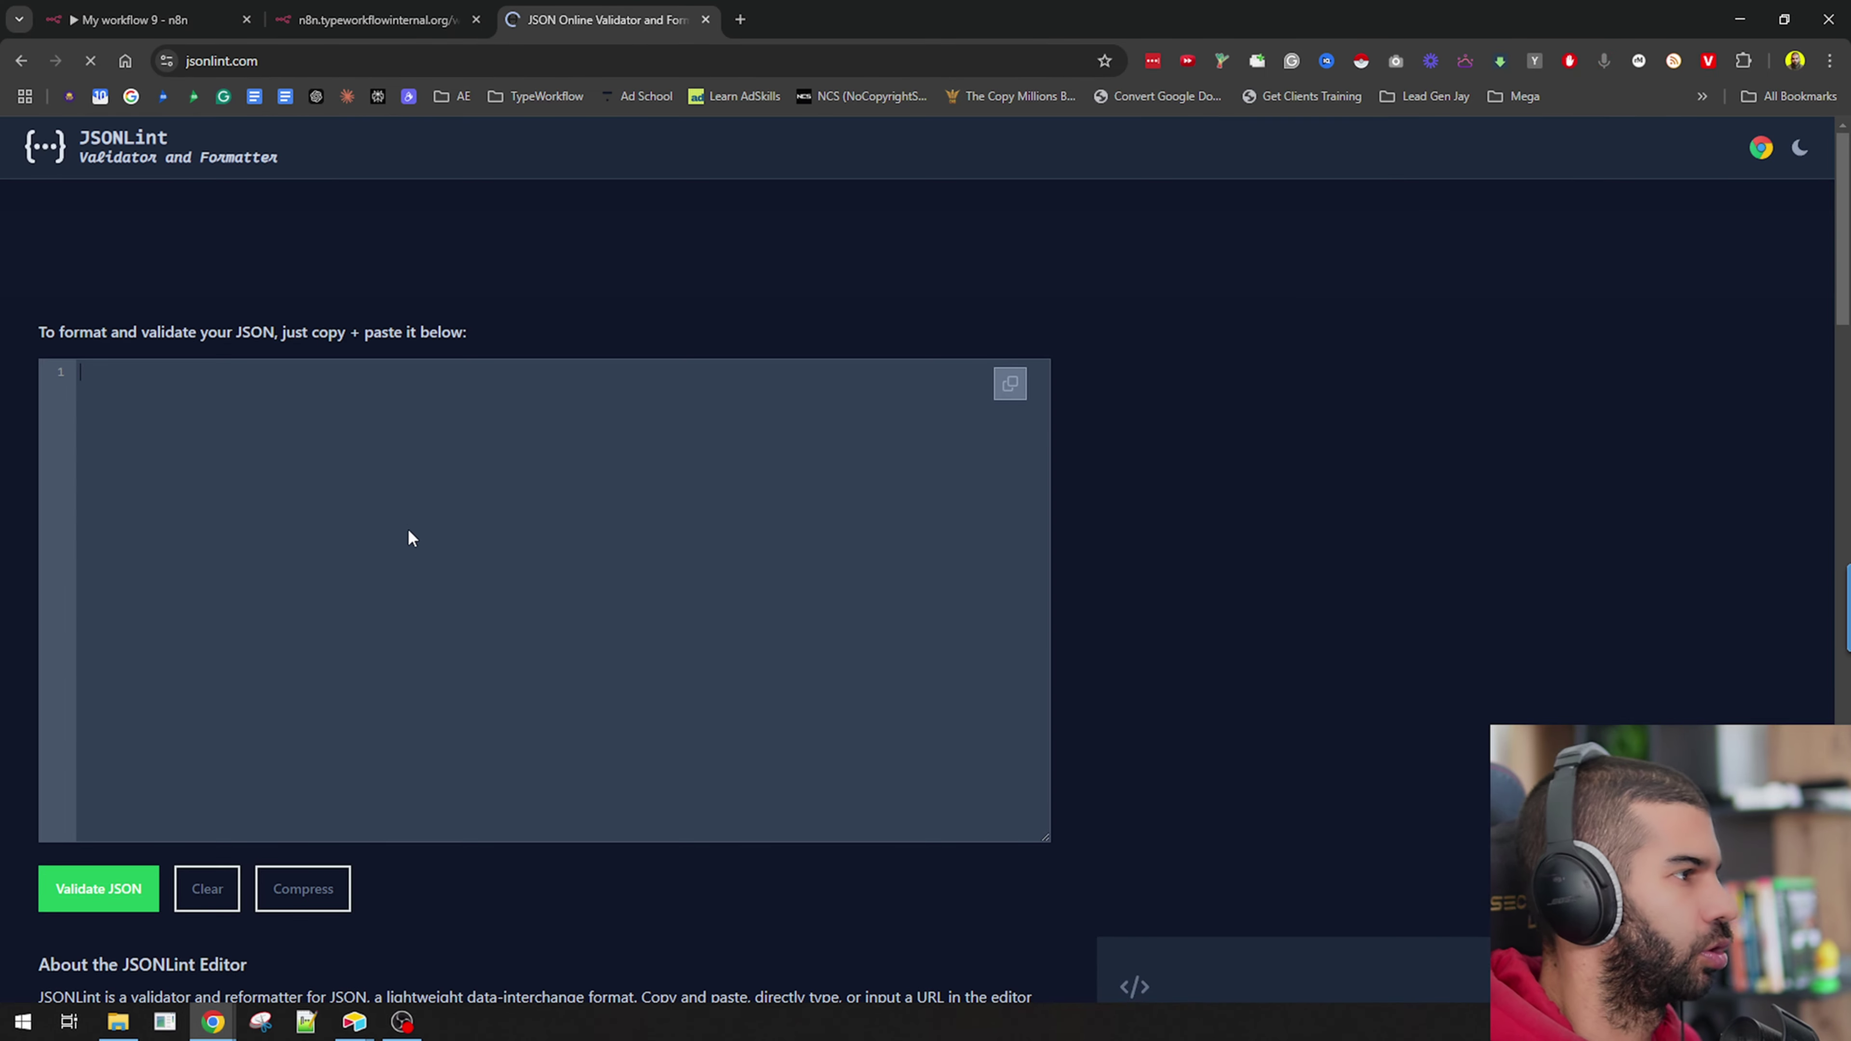
# Validate the chapter-fields JSON in JSONLint and paste the formatted version back into the body.
pyautogui.hotkey('ctrl', 'v')
pyautogui.click(127, 908)
pyautogui.hotkey('ctrl', '1')
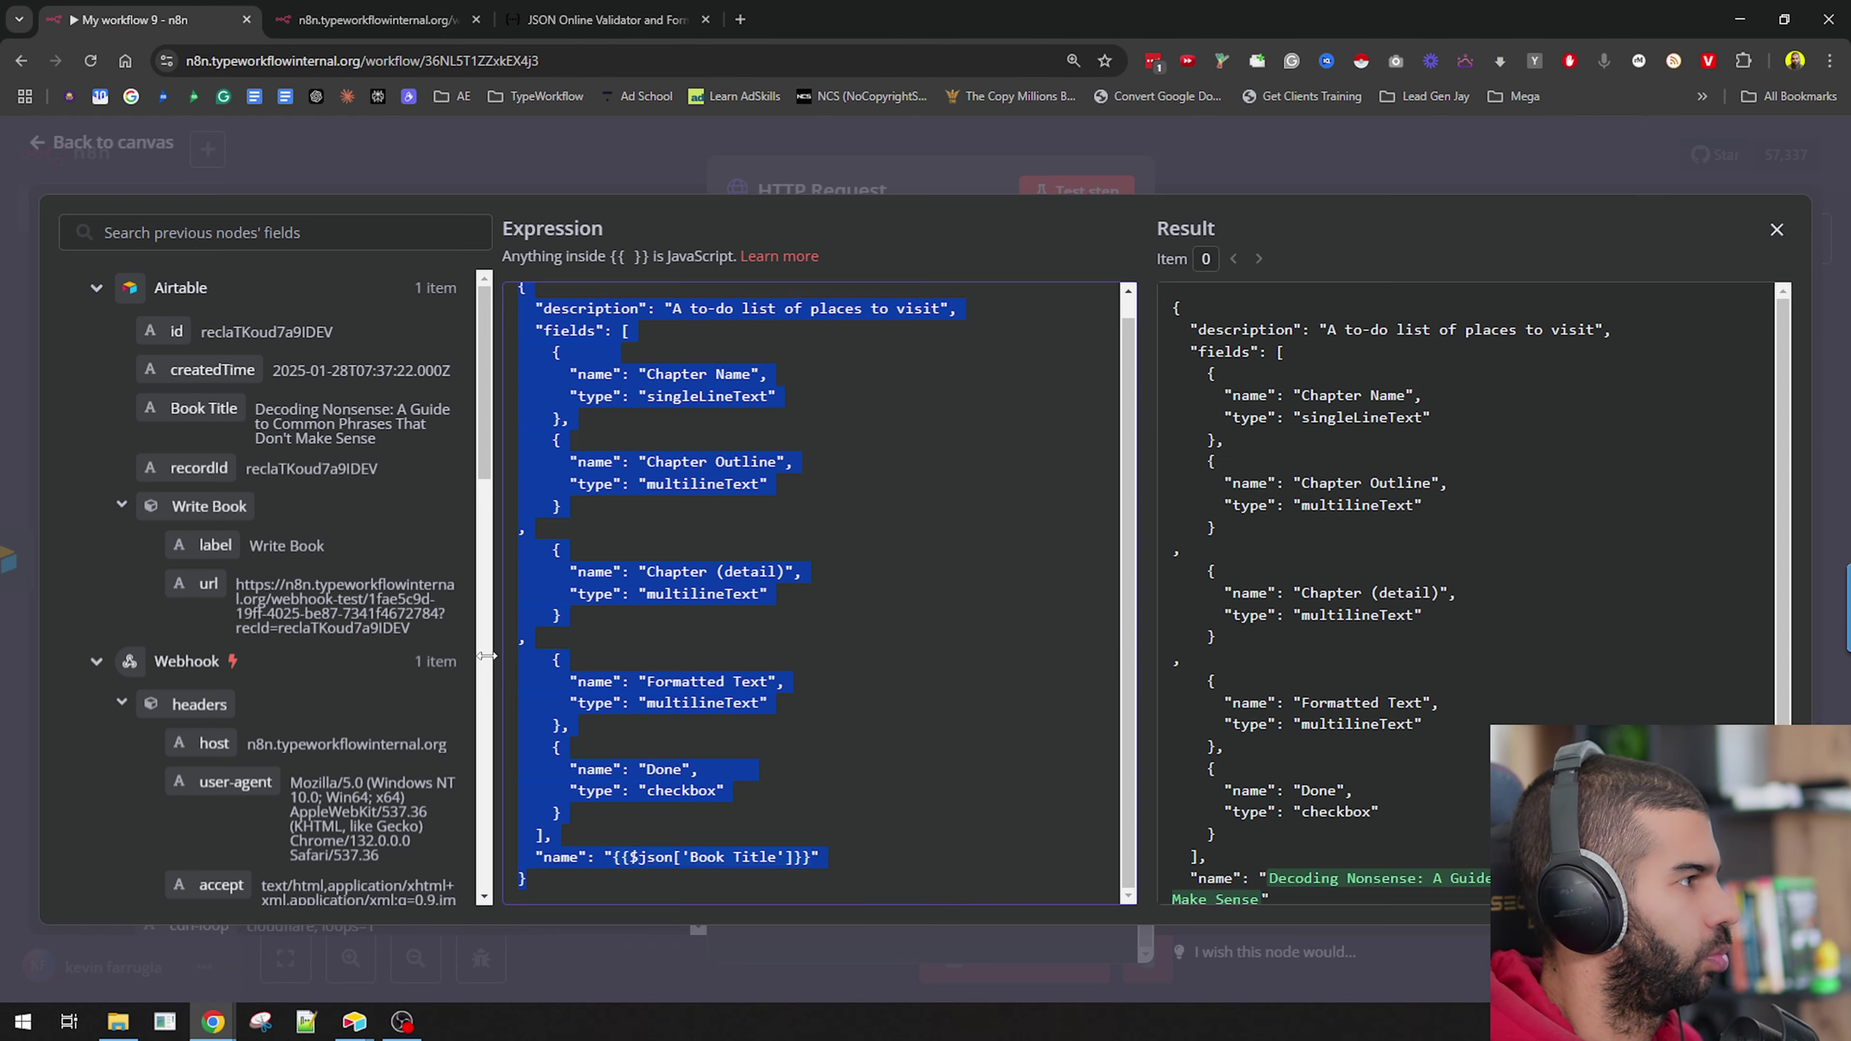
pyautogui.hotkey('ctrl', 'v')
pyautogui.click(958, 179)
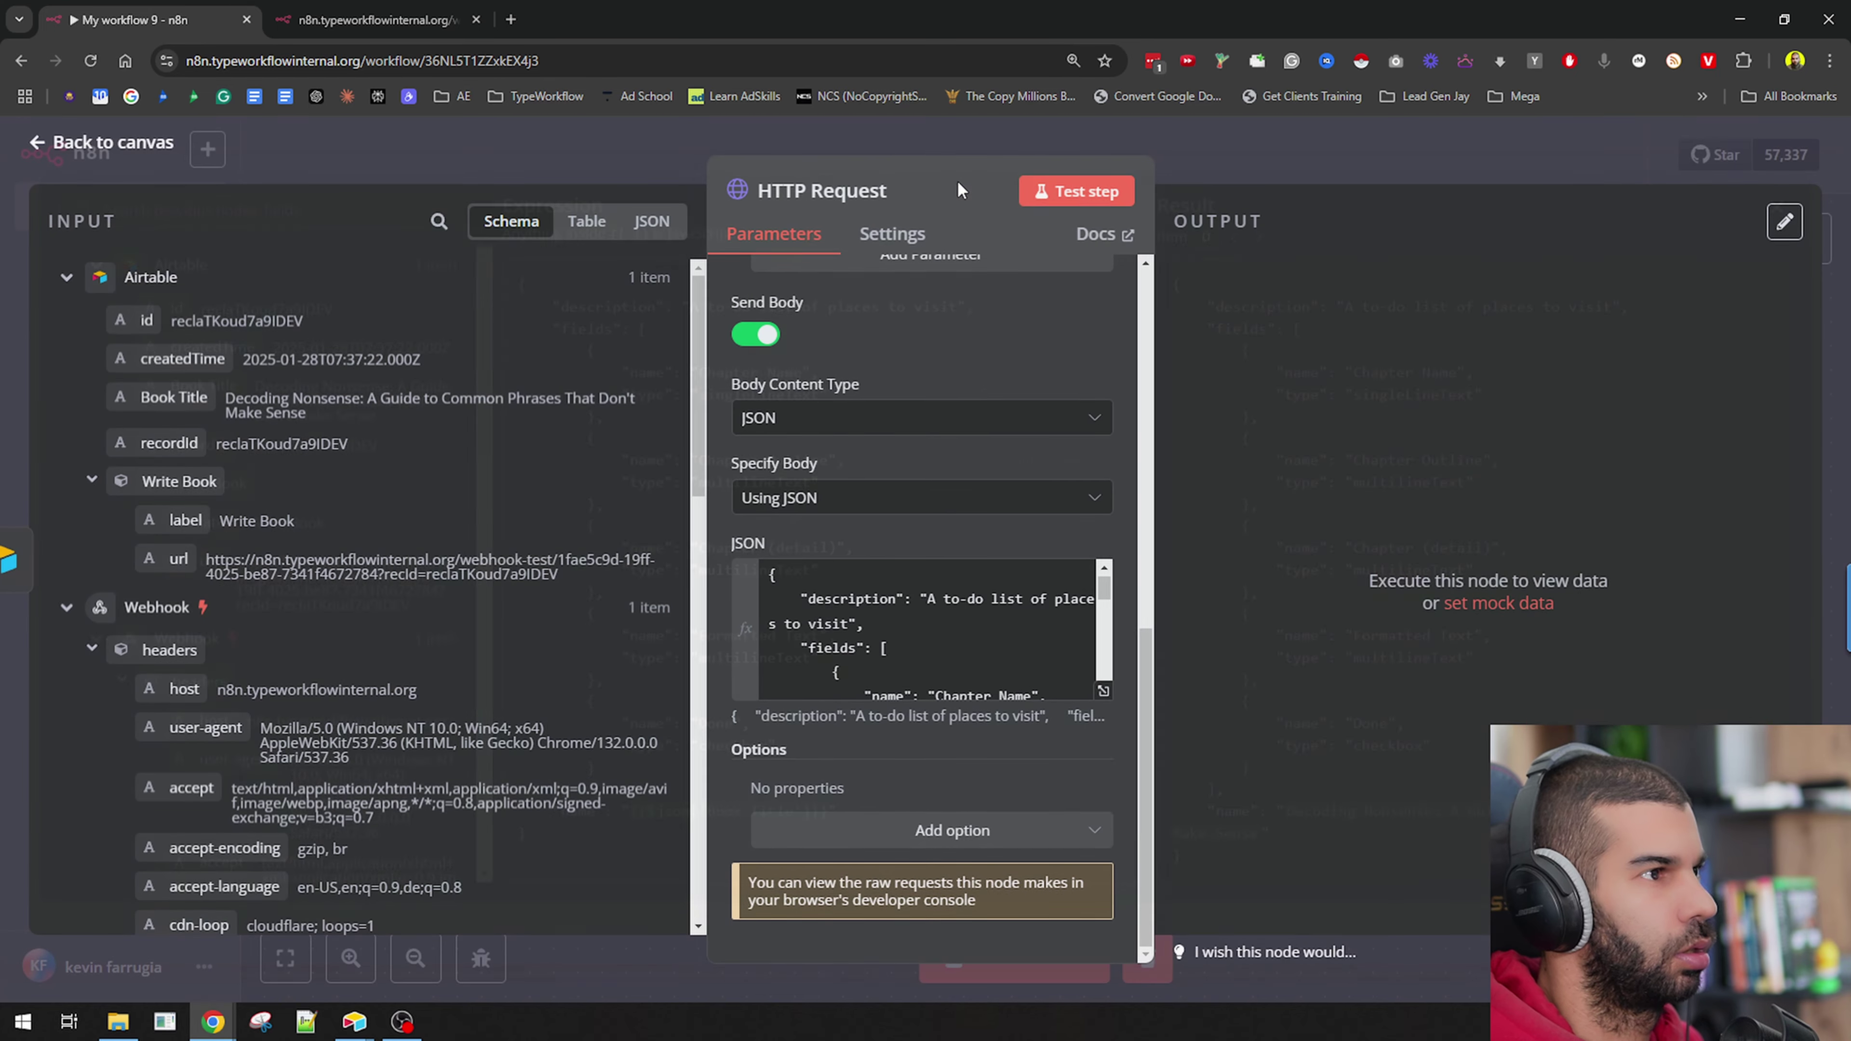
# Check the request URL's baseId placeholder and search the web for 'airtable api web'.
pyautogui.scroll(6, 741, 516)
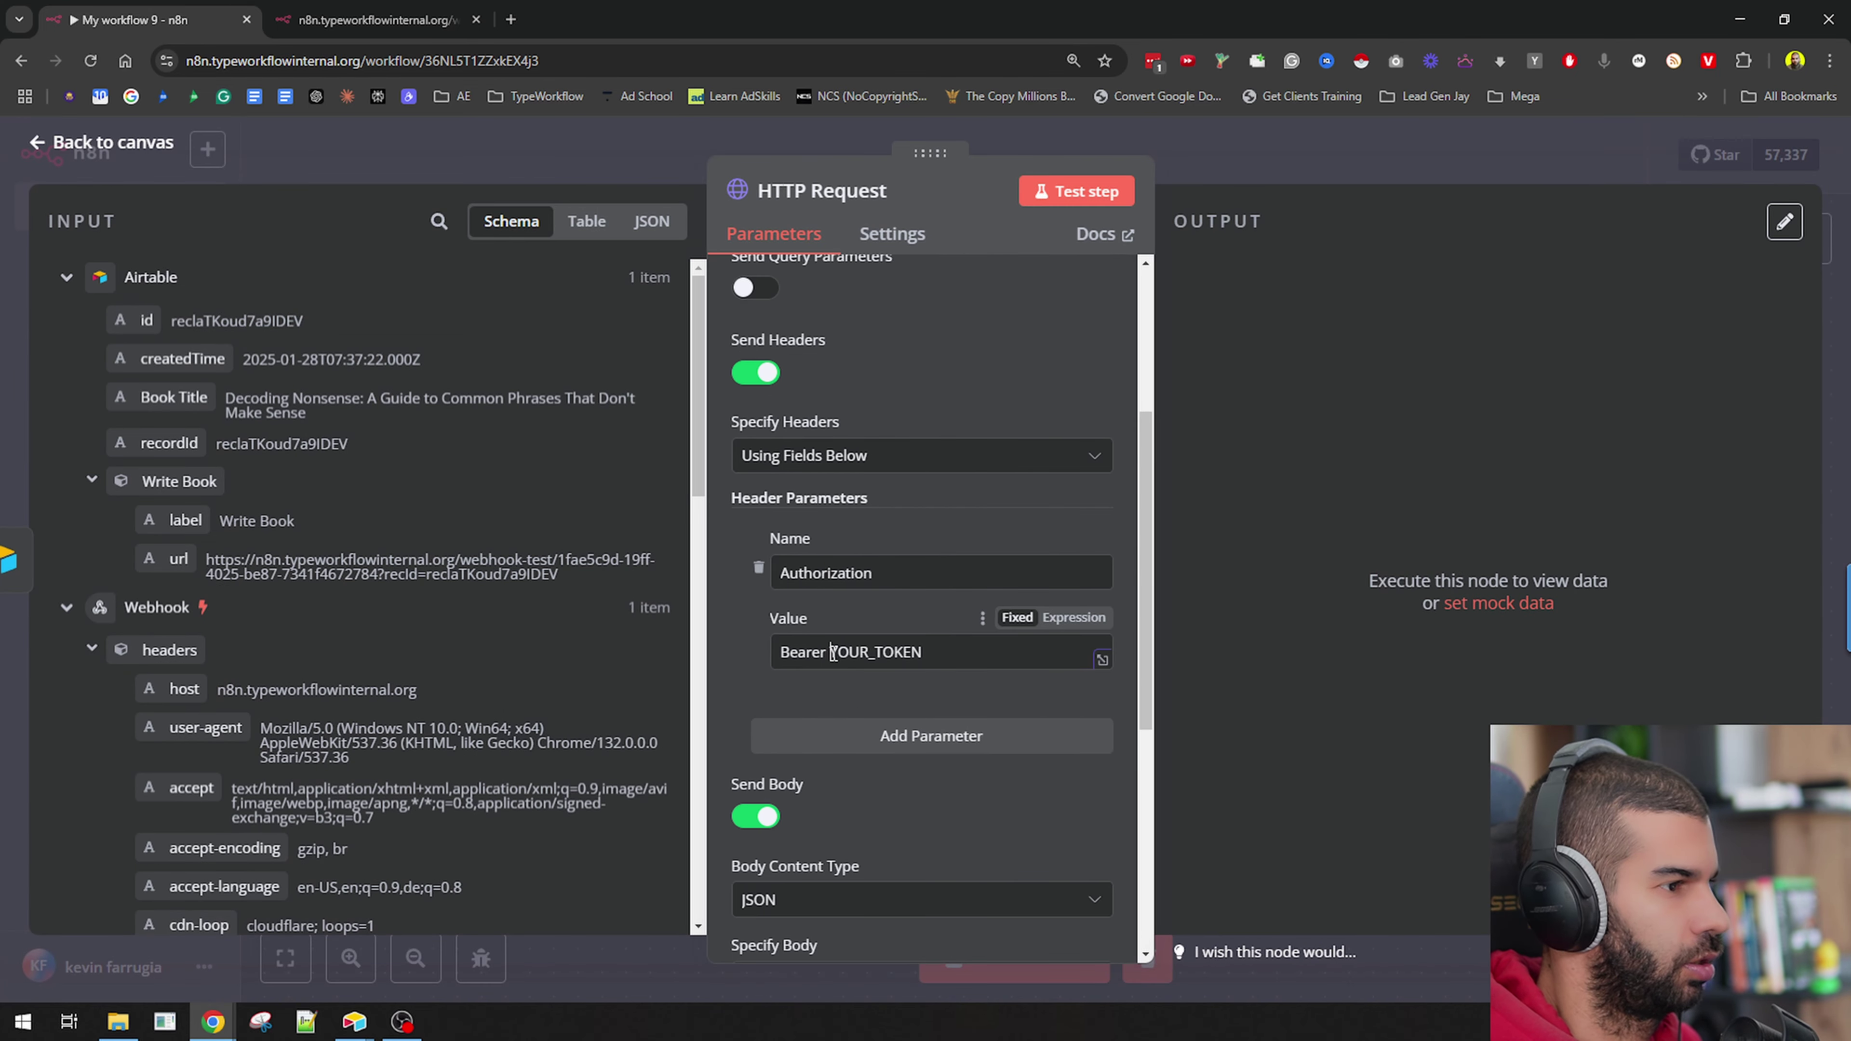
pyautogui.moveTo(833, 652); pyautogui.dragTo(947, 651)
pyautogui.scroll(5, 945, 634)
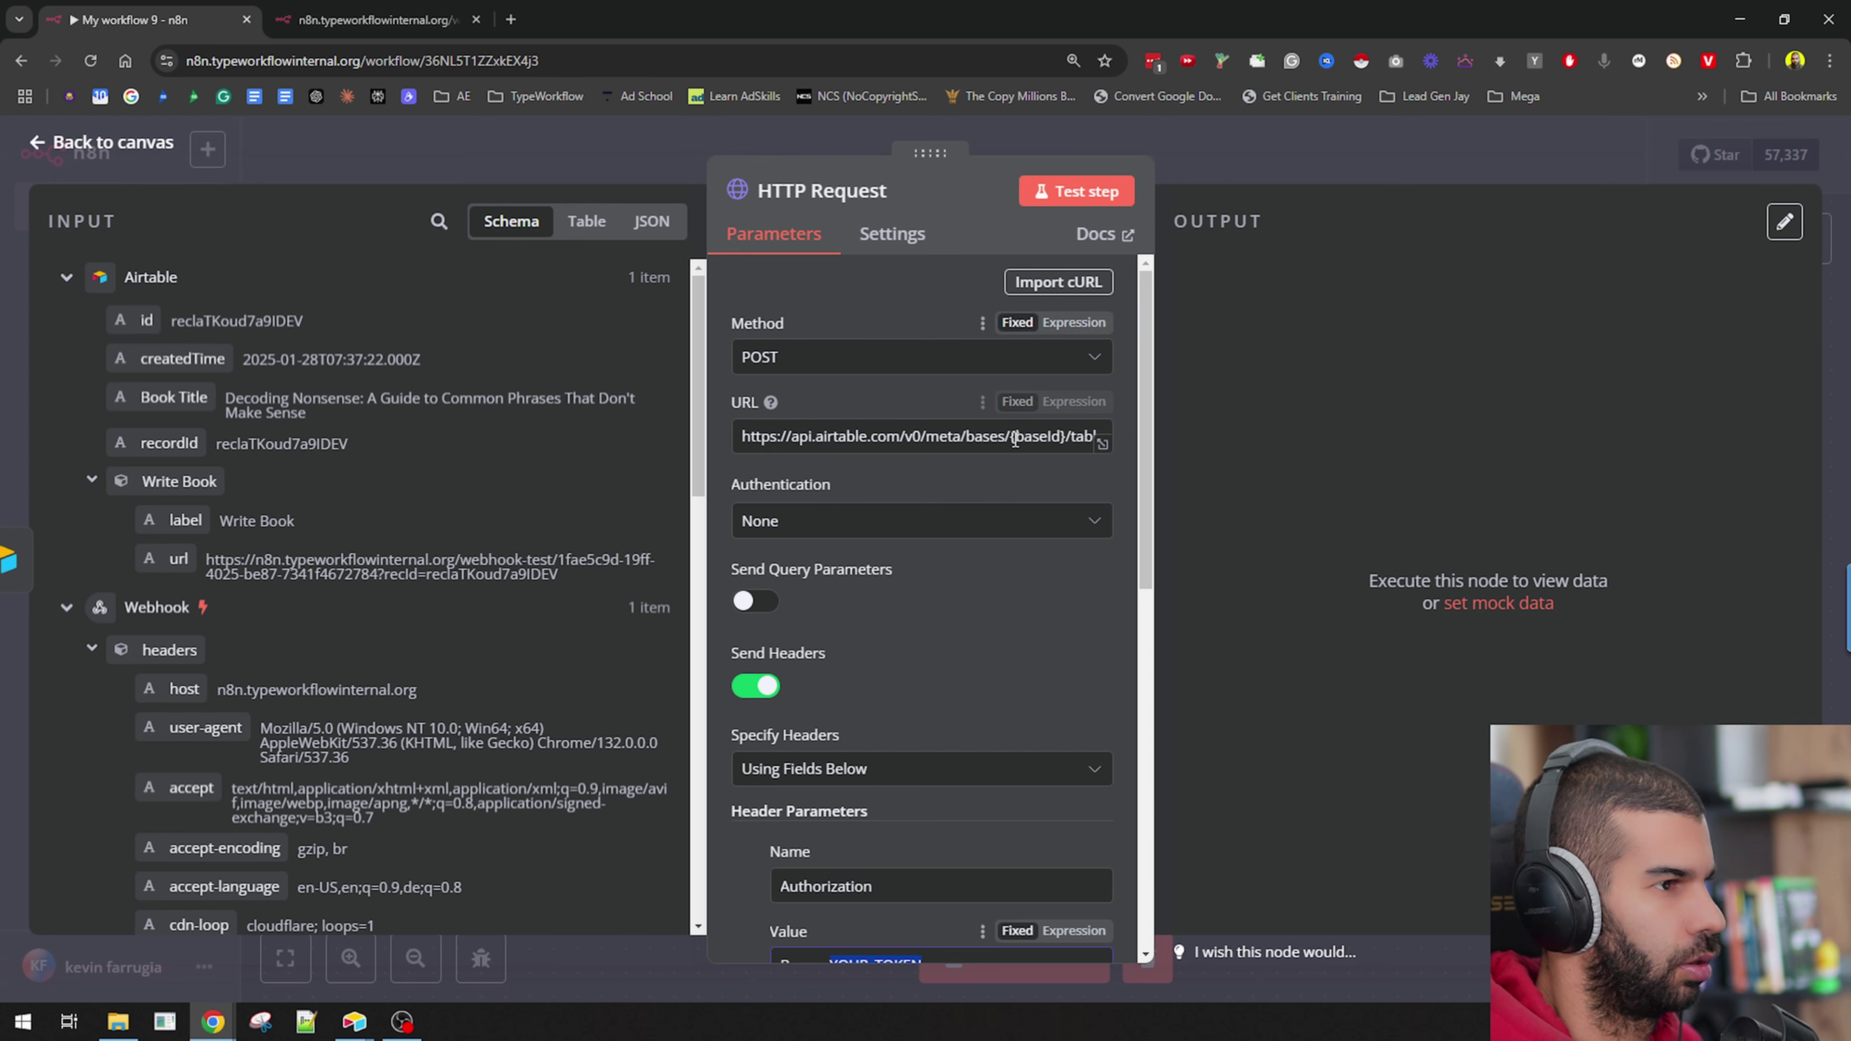
pyautogui.doubleClick(1015, 436)
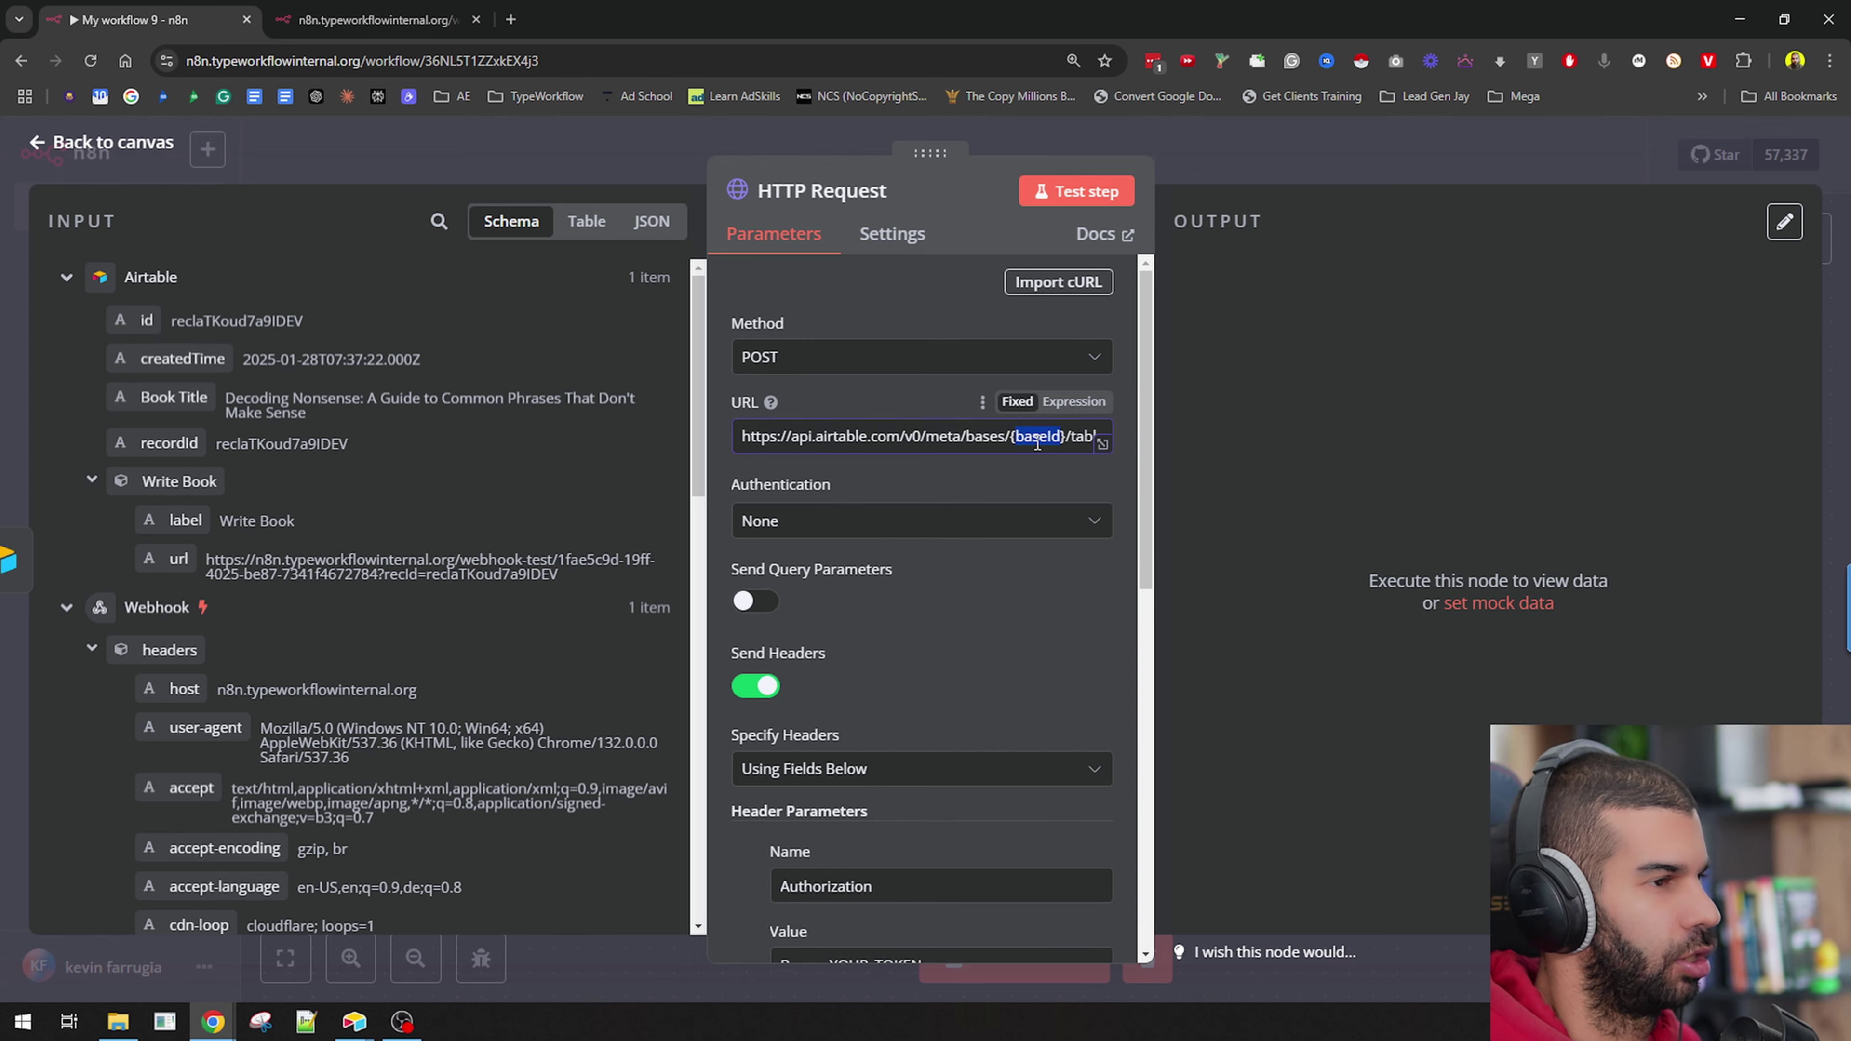
pyautogui.hotkey('ctrl', 't')
pyautogui.write('airtab')
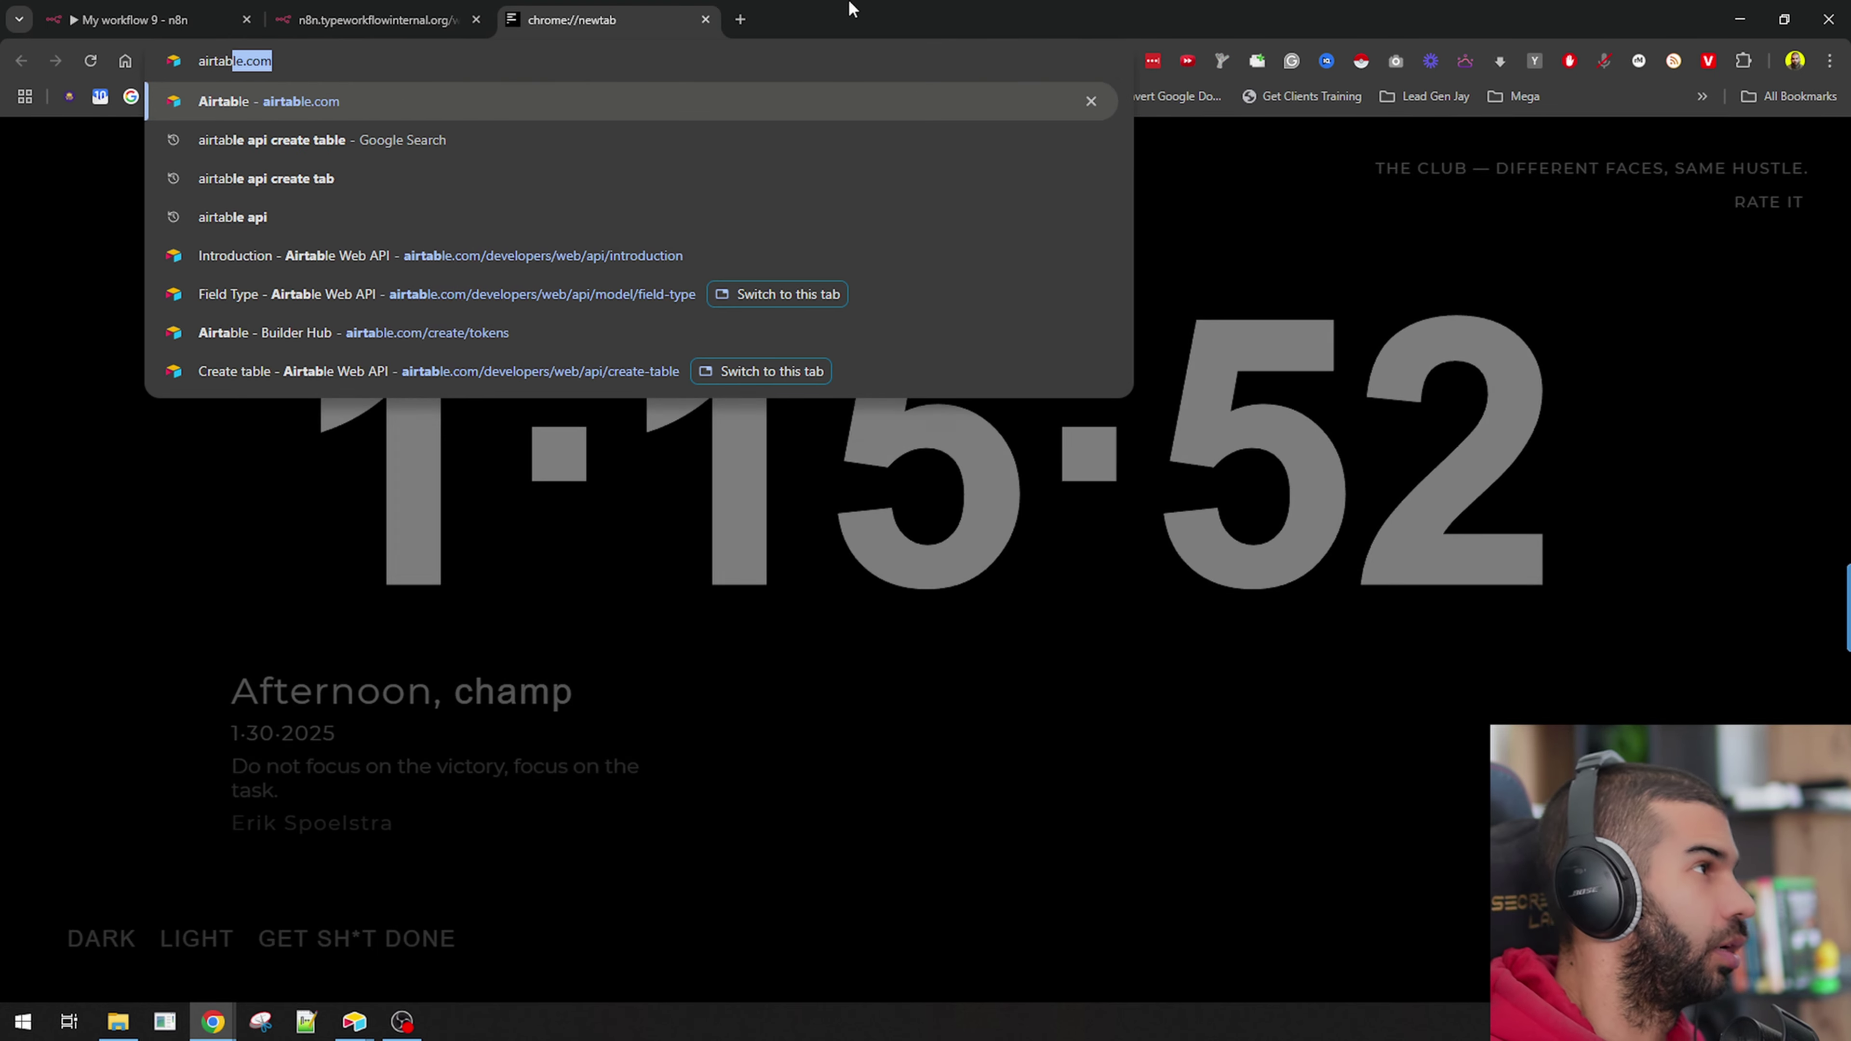
pyautogui.write('le api web')
pyautogui.press('Return')
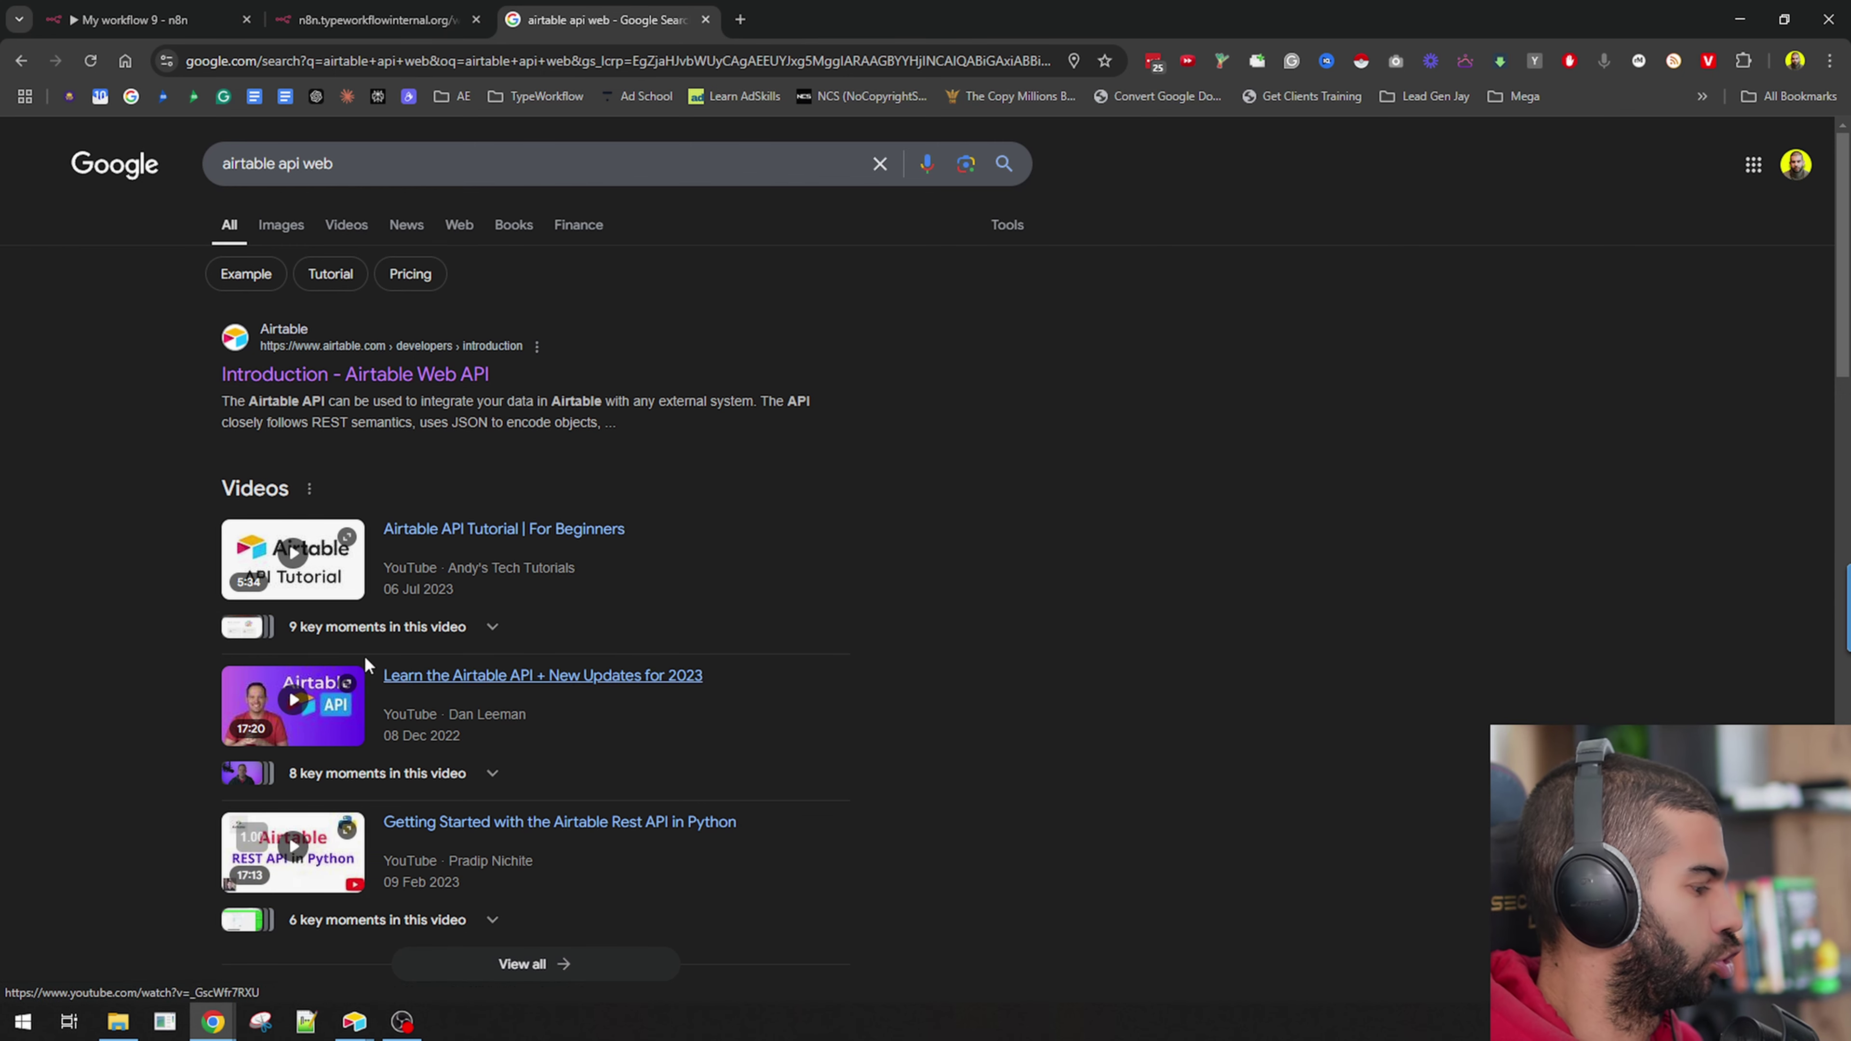
# Back in n8n, review the Authorization header and close the HTTP Request node settings.
pyautogui.click(357, 9)
pyautogui.click(172, 10)
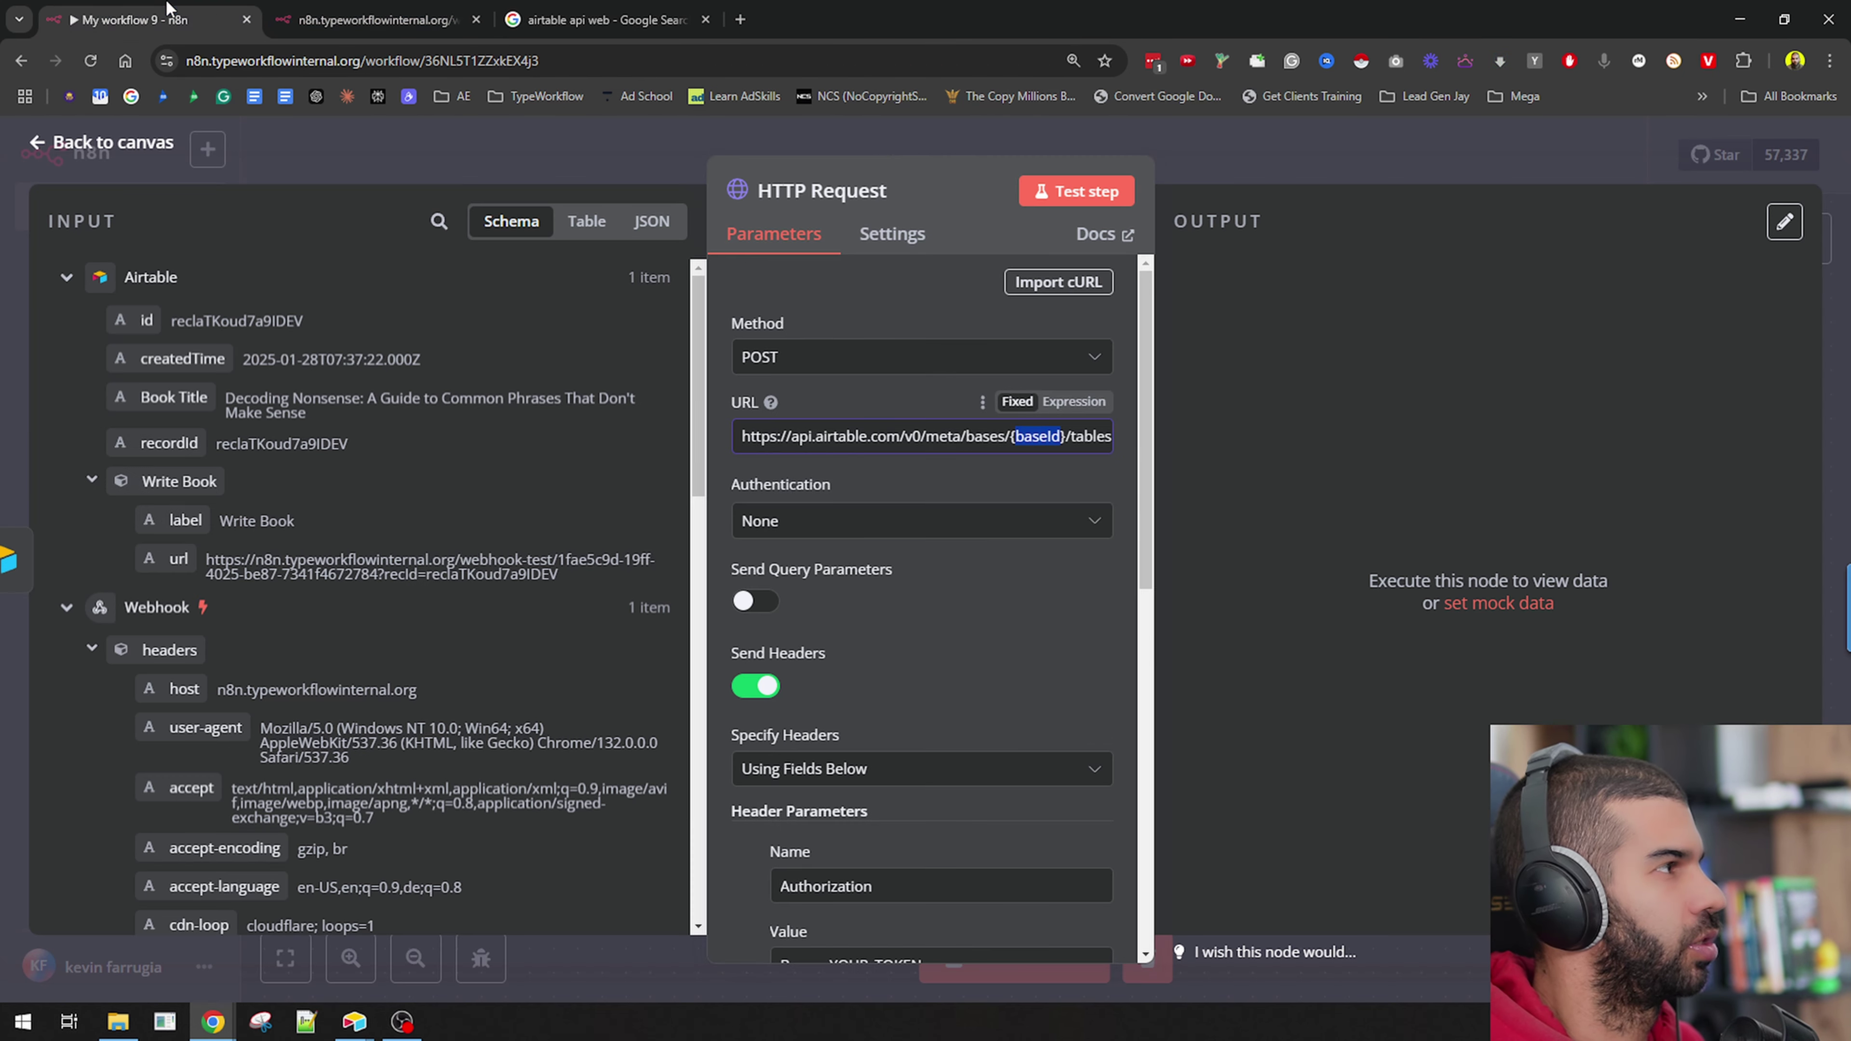
pyautogui.scroll(-3, 1022, 510)
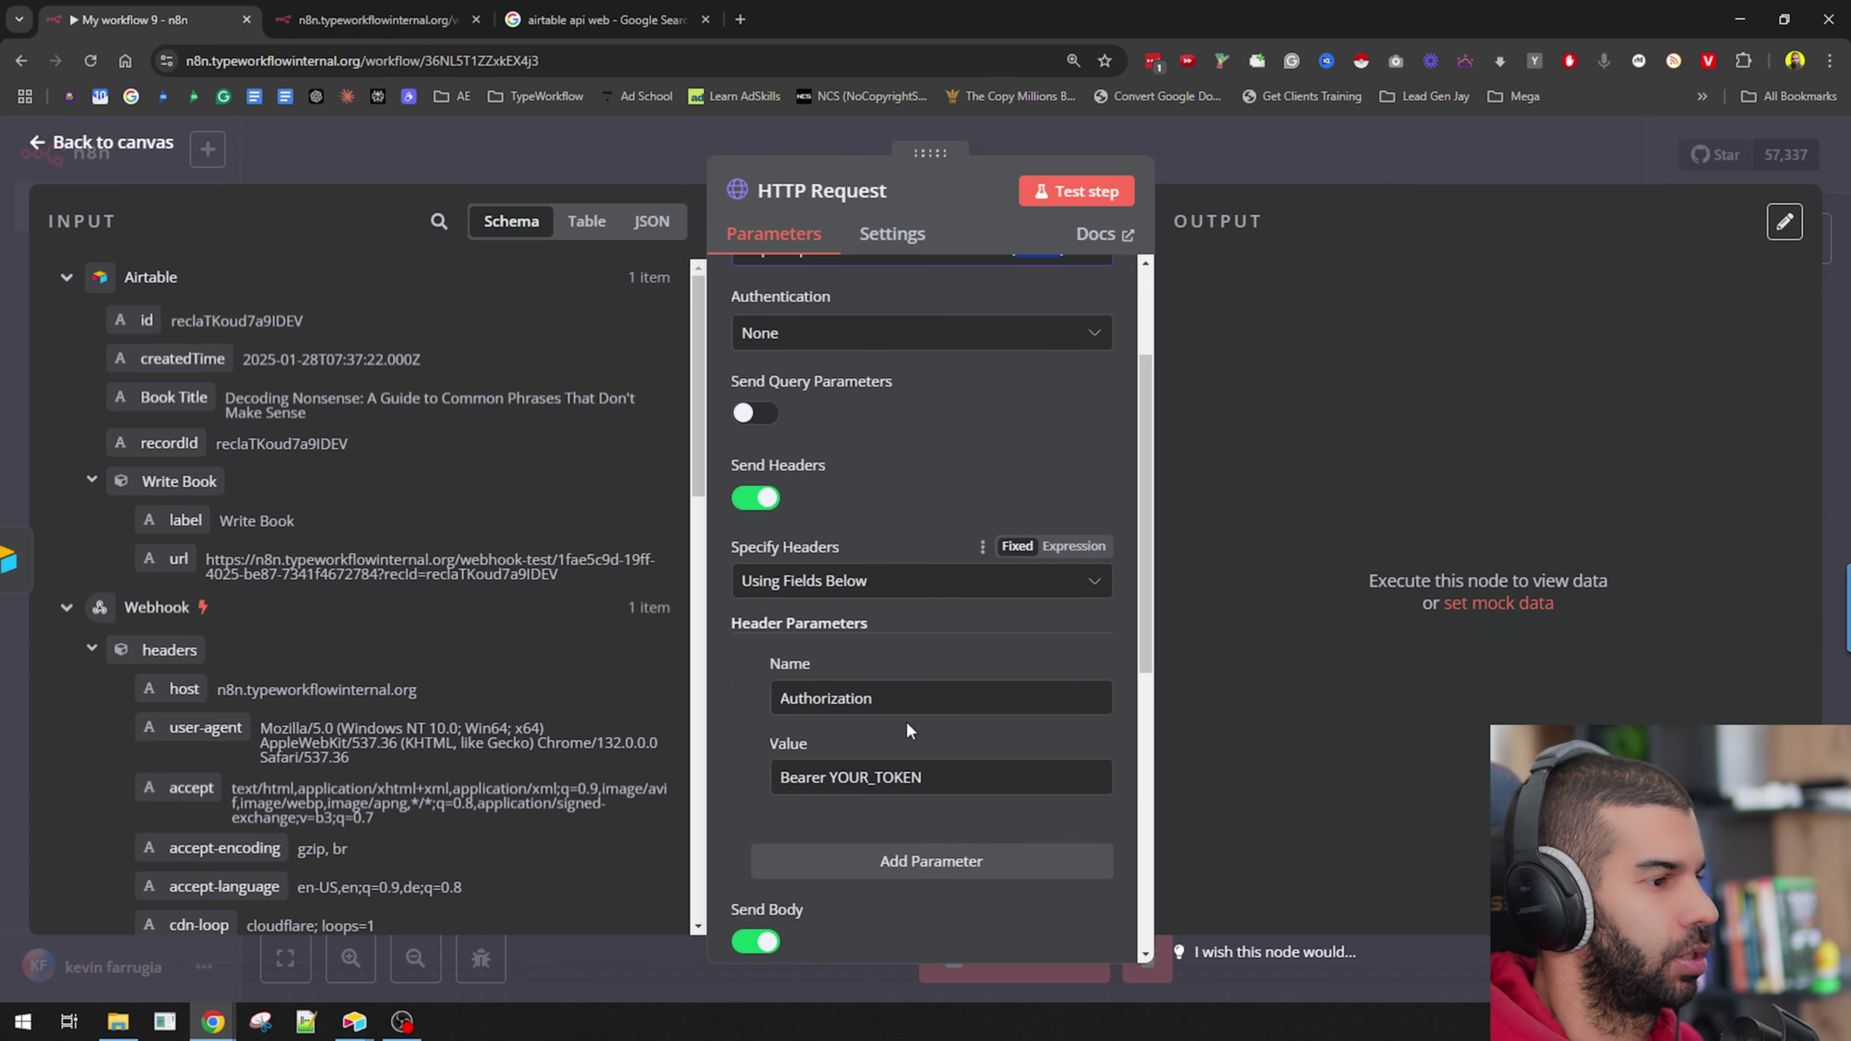
pyautogui.moveTo(839, 772); pyautogui.dragTo(947, 766)
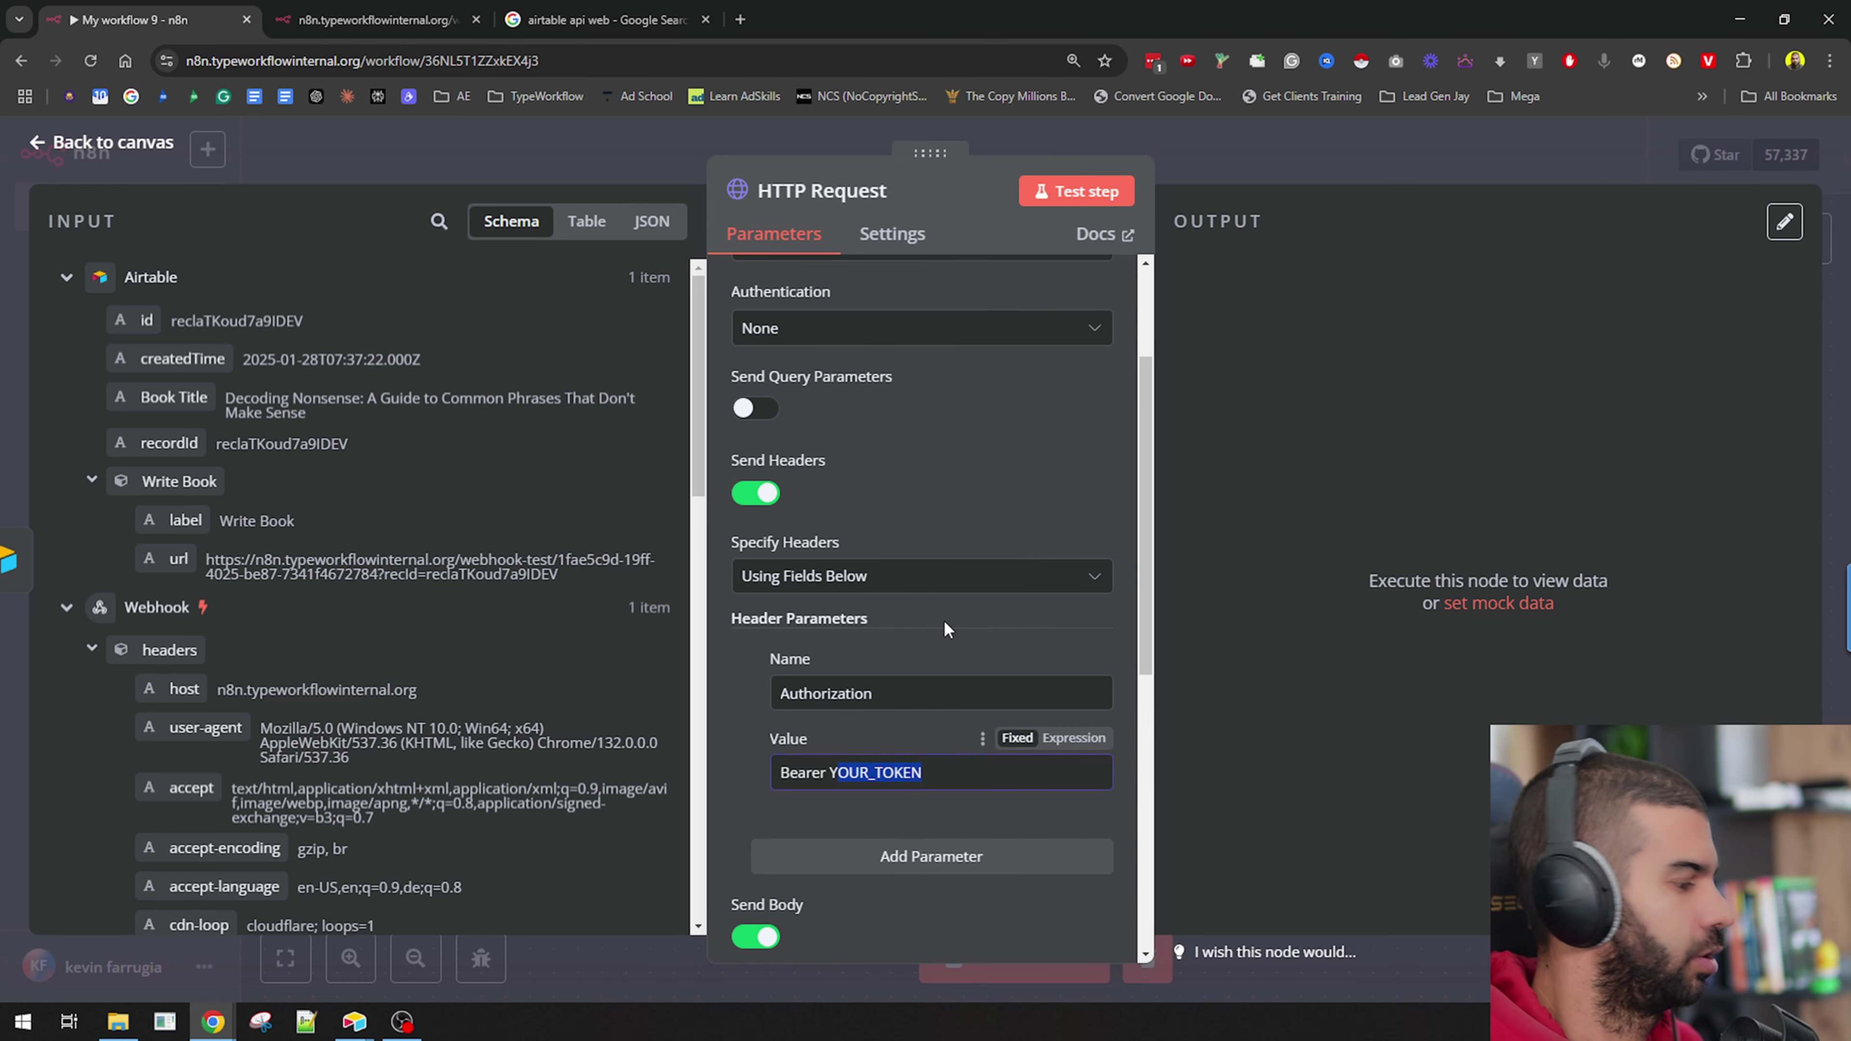
pyautogui.press('Escape')
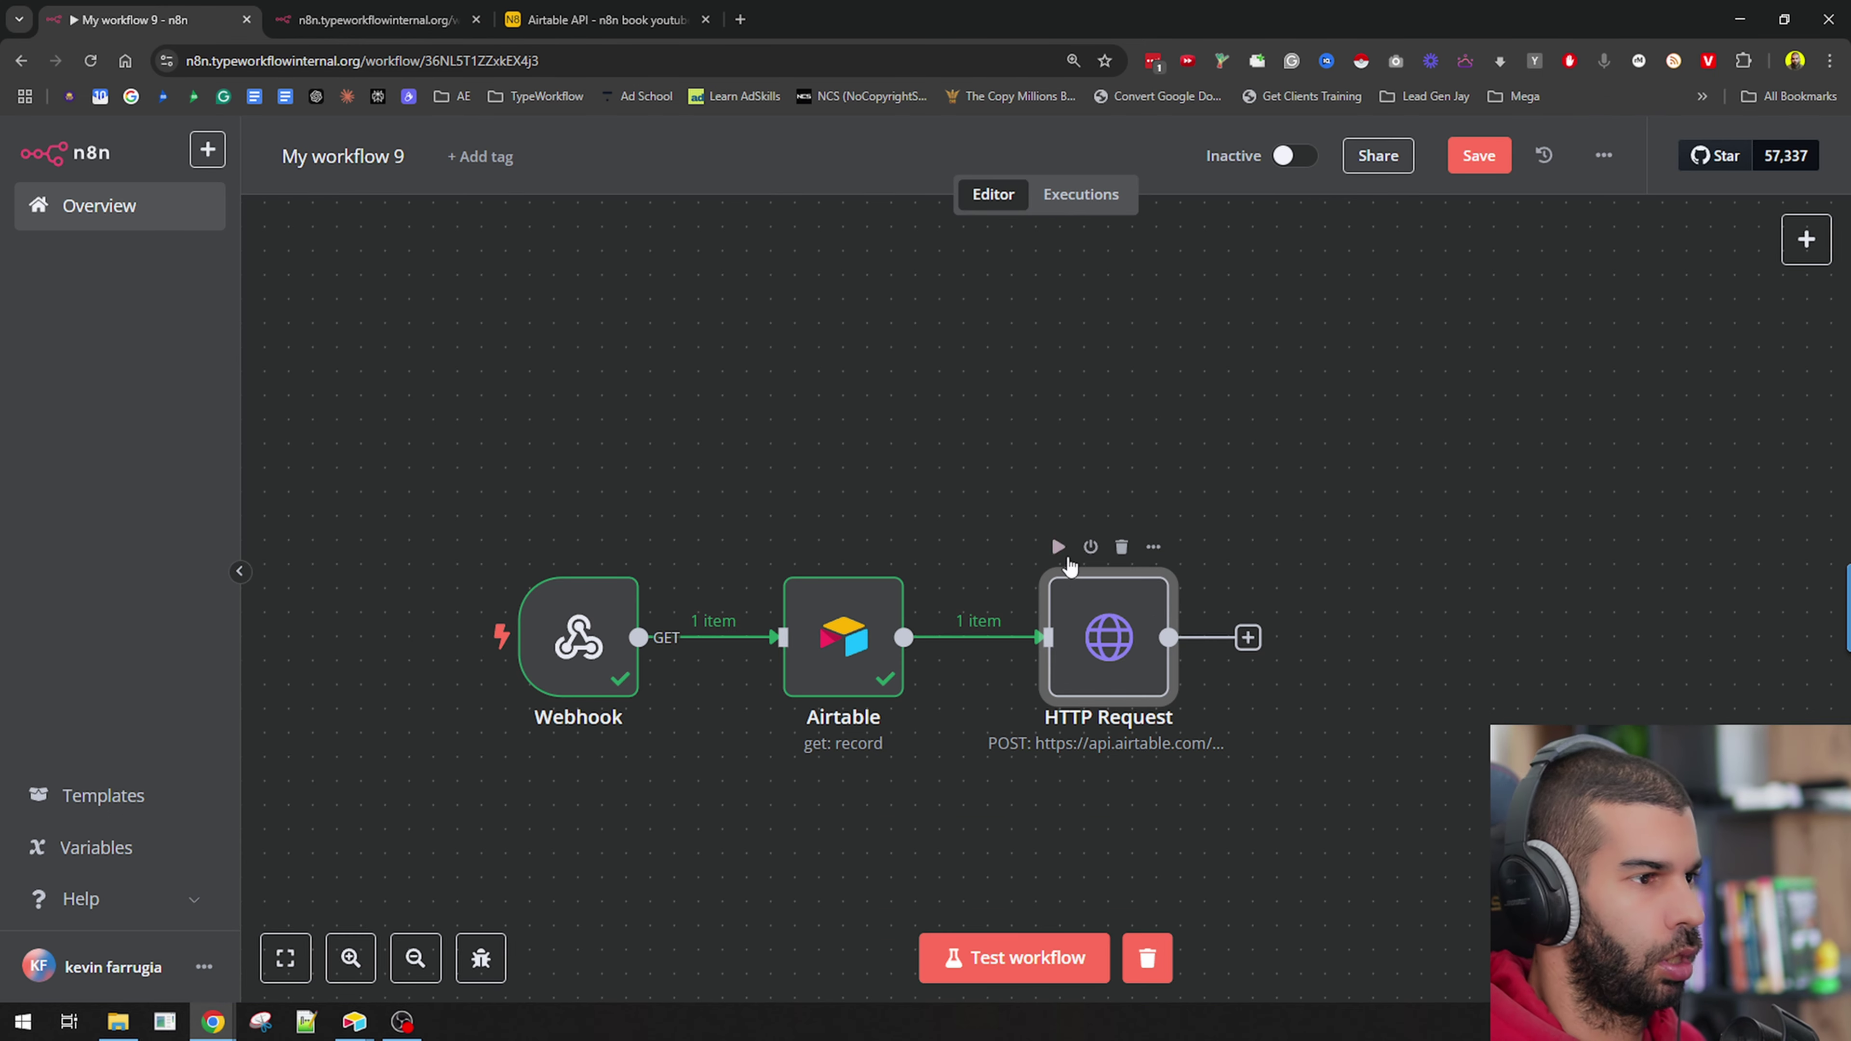
# Run a test of the HTTP Request node and move the workflow toward the upper left.
pyautogui.click(1059, 546)
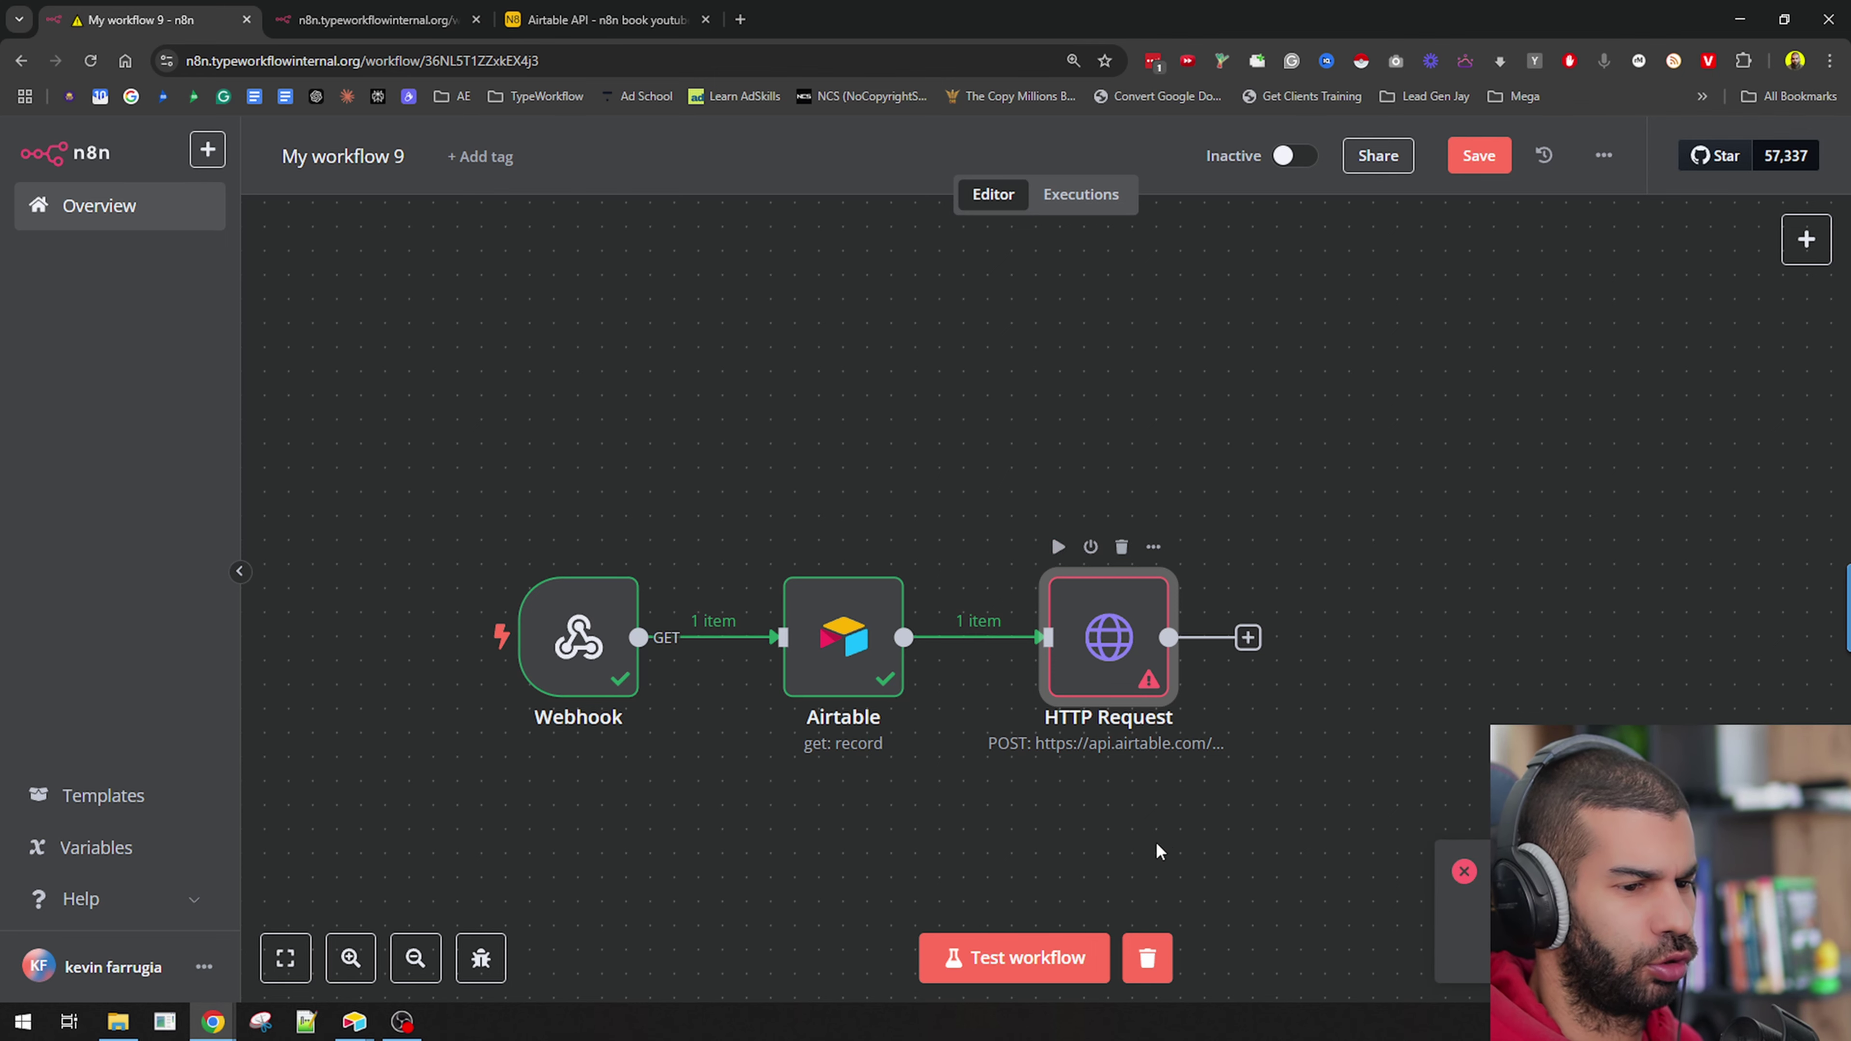
pyautogui.moveTo(1232, 839); pyautogui.dragTo(1053, 599)
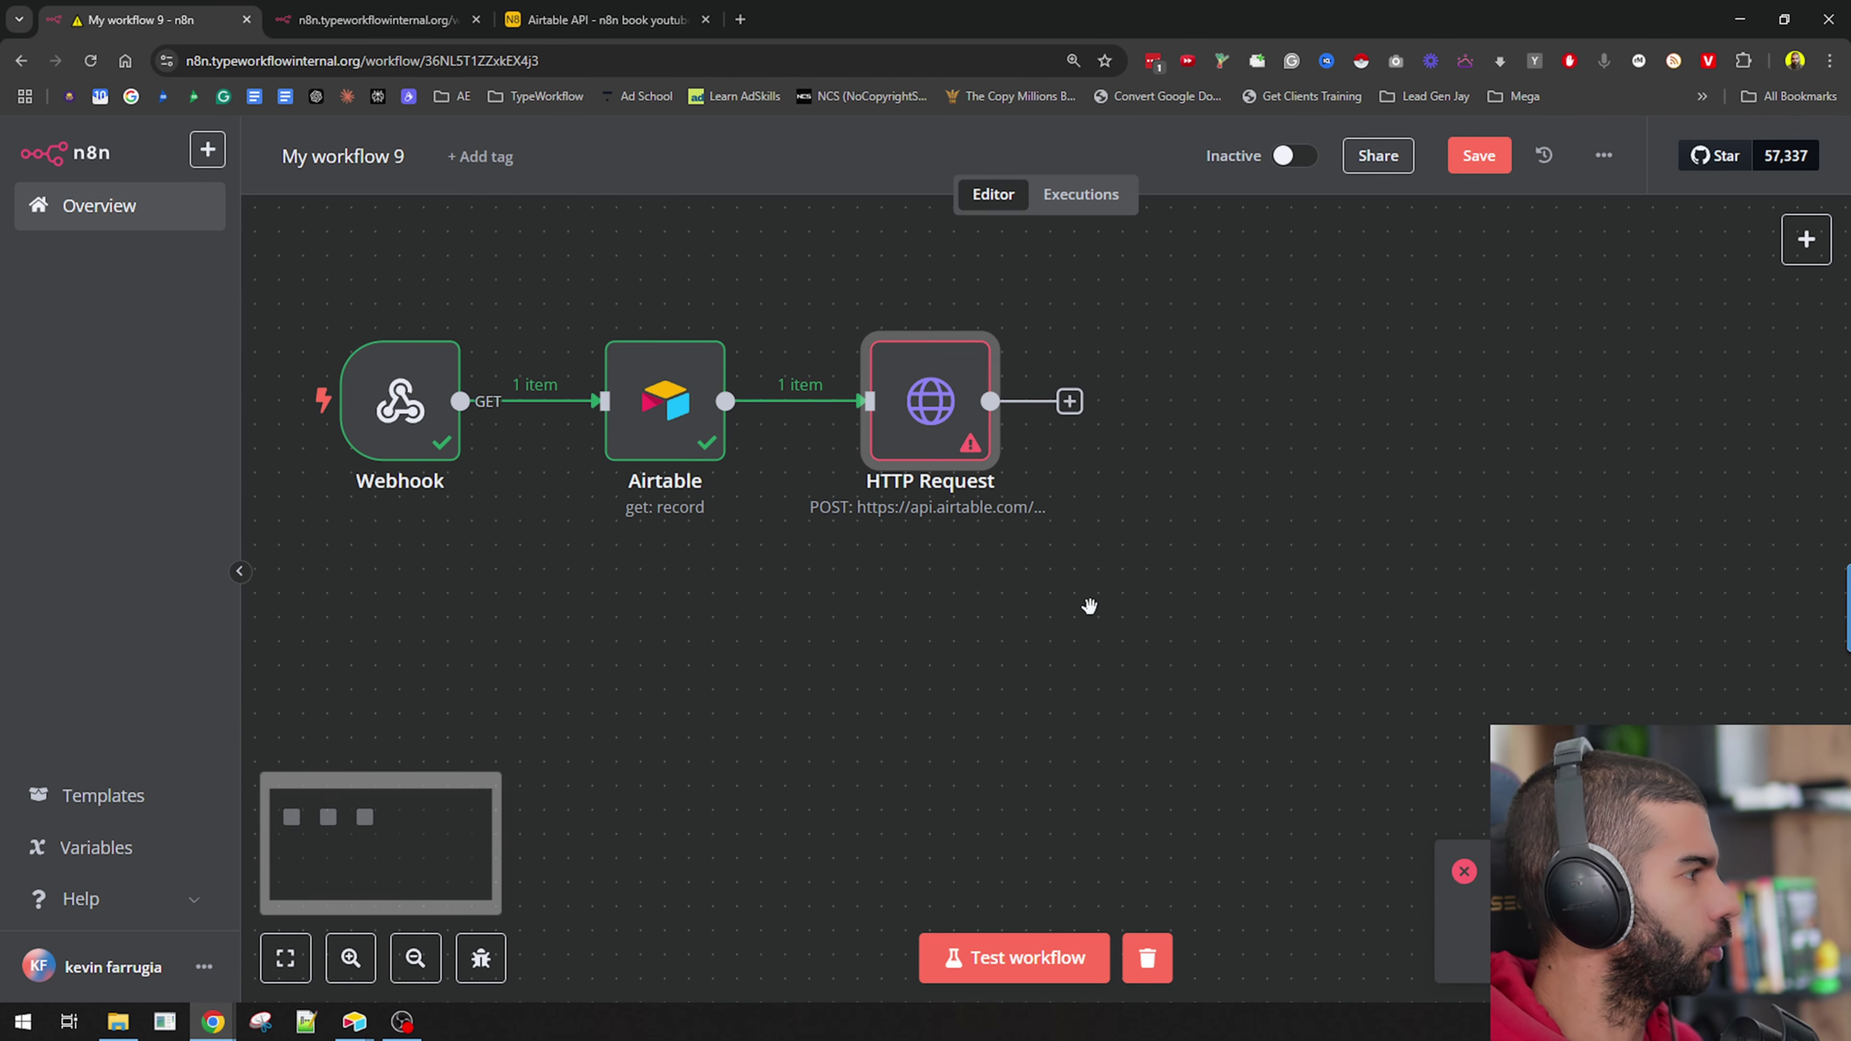
pyautogui.moveTo(894, 484)
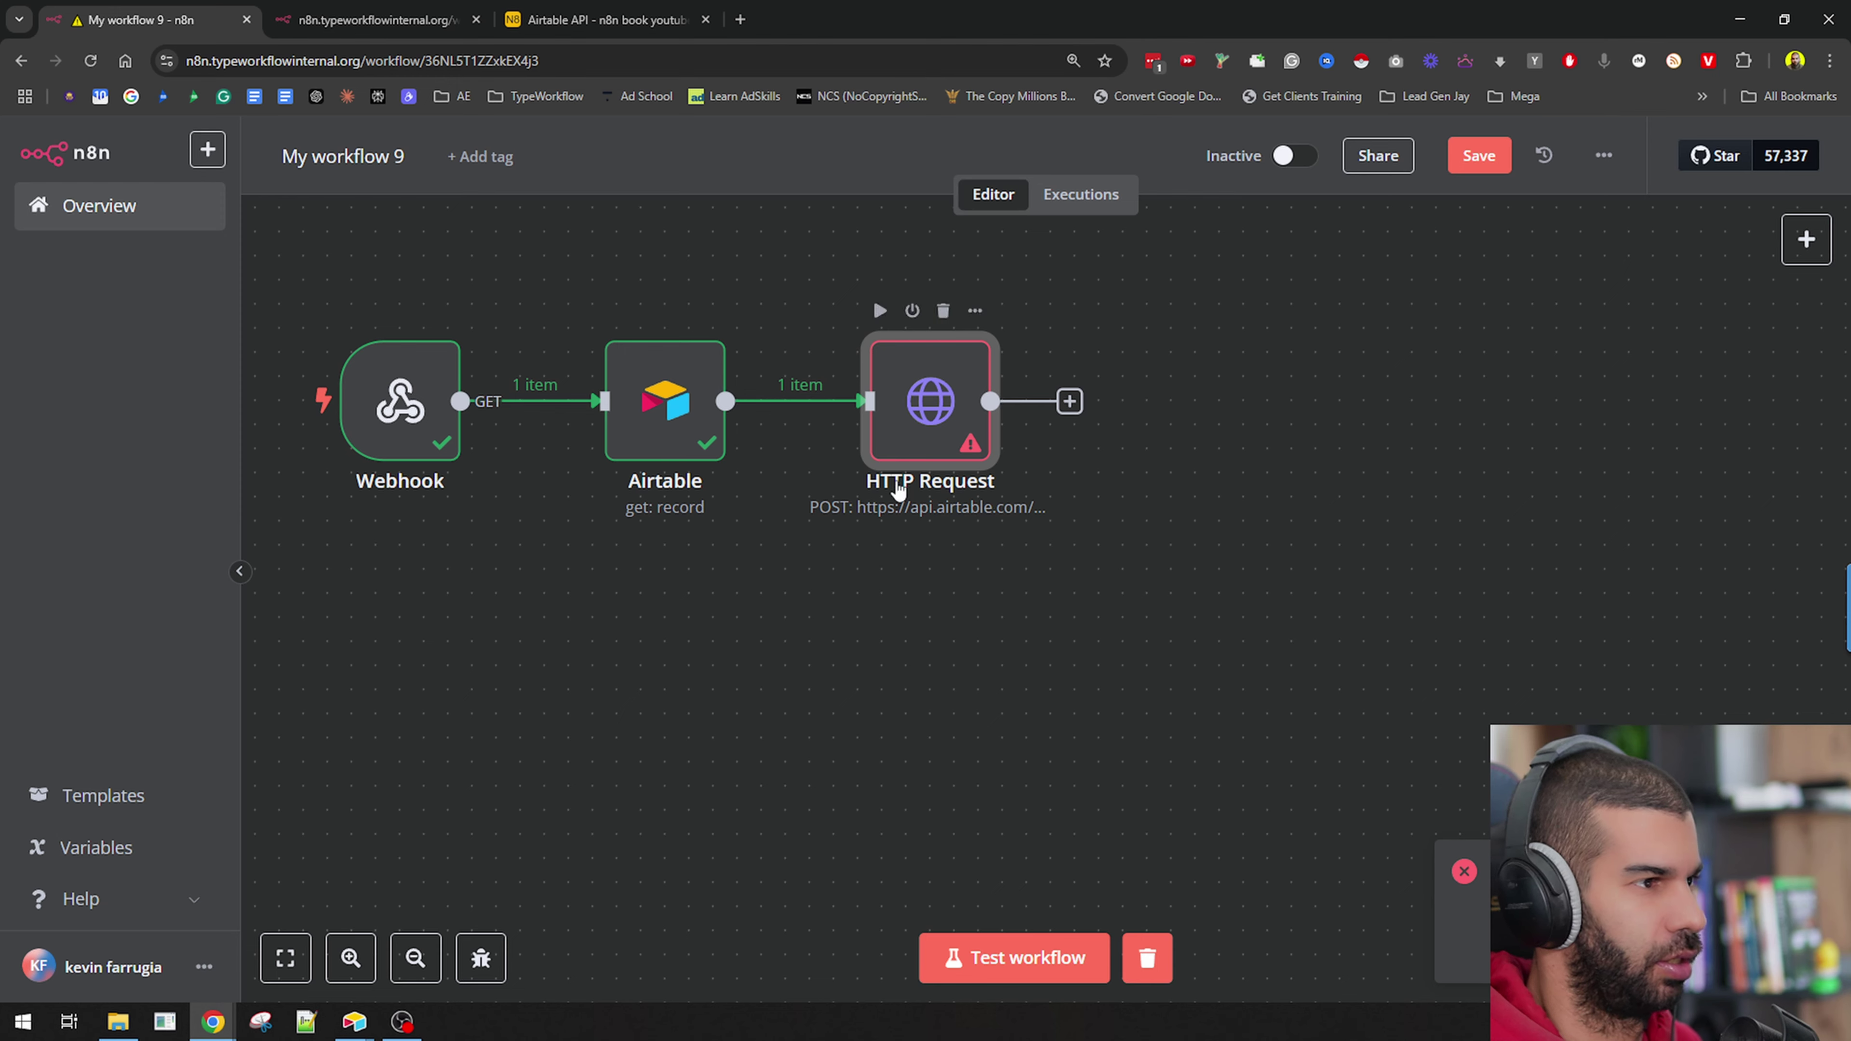
# Check the first row's Done cell in Airtable, then bring the Airtable Field Type docs forward.
pyautogui.hotkey('alt', 'Tab')
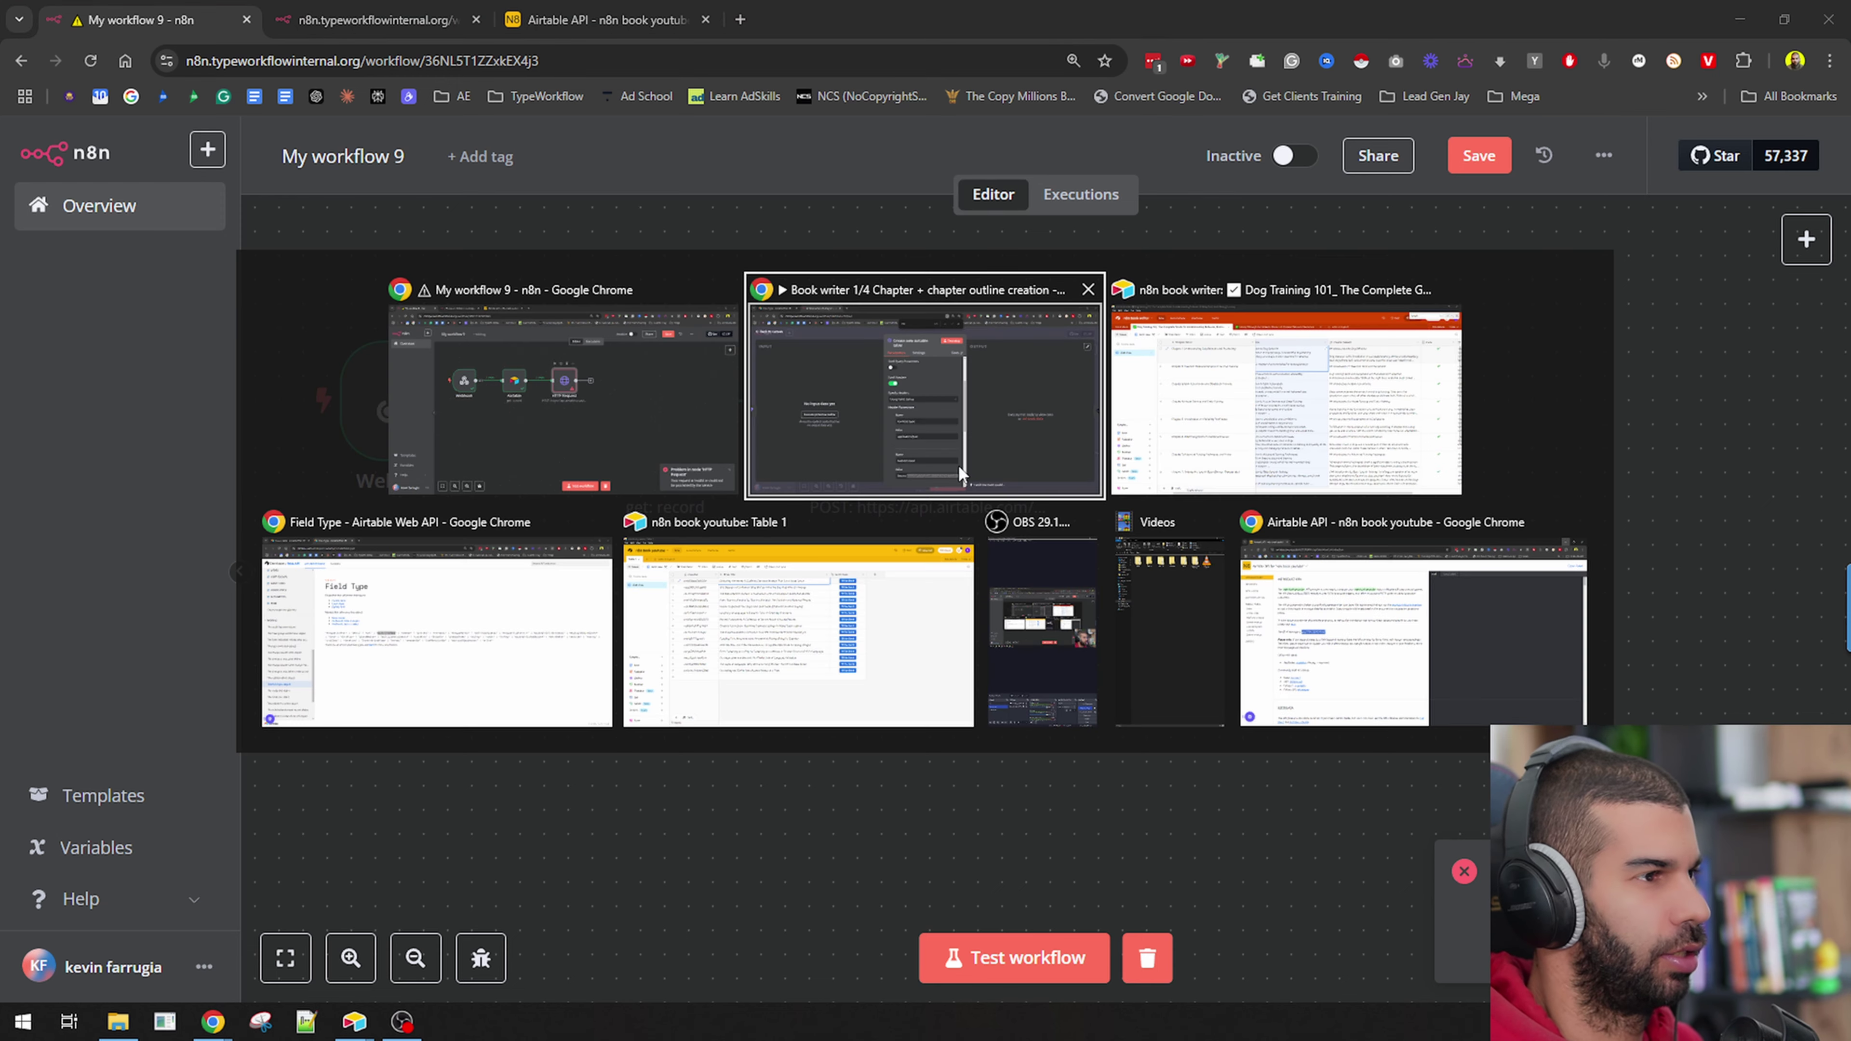
pyautogui.click(1721, 219)
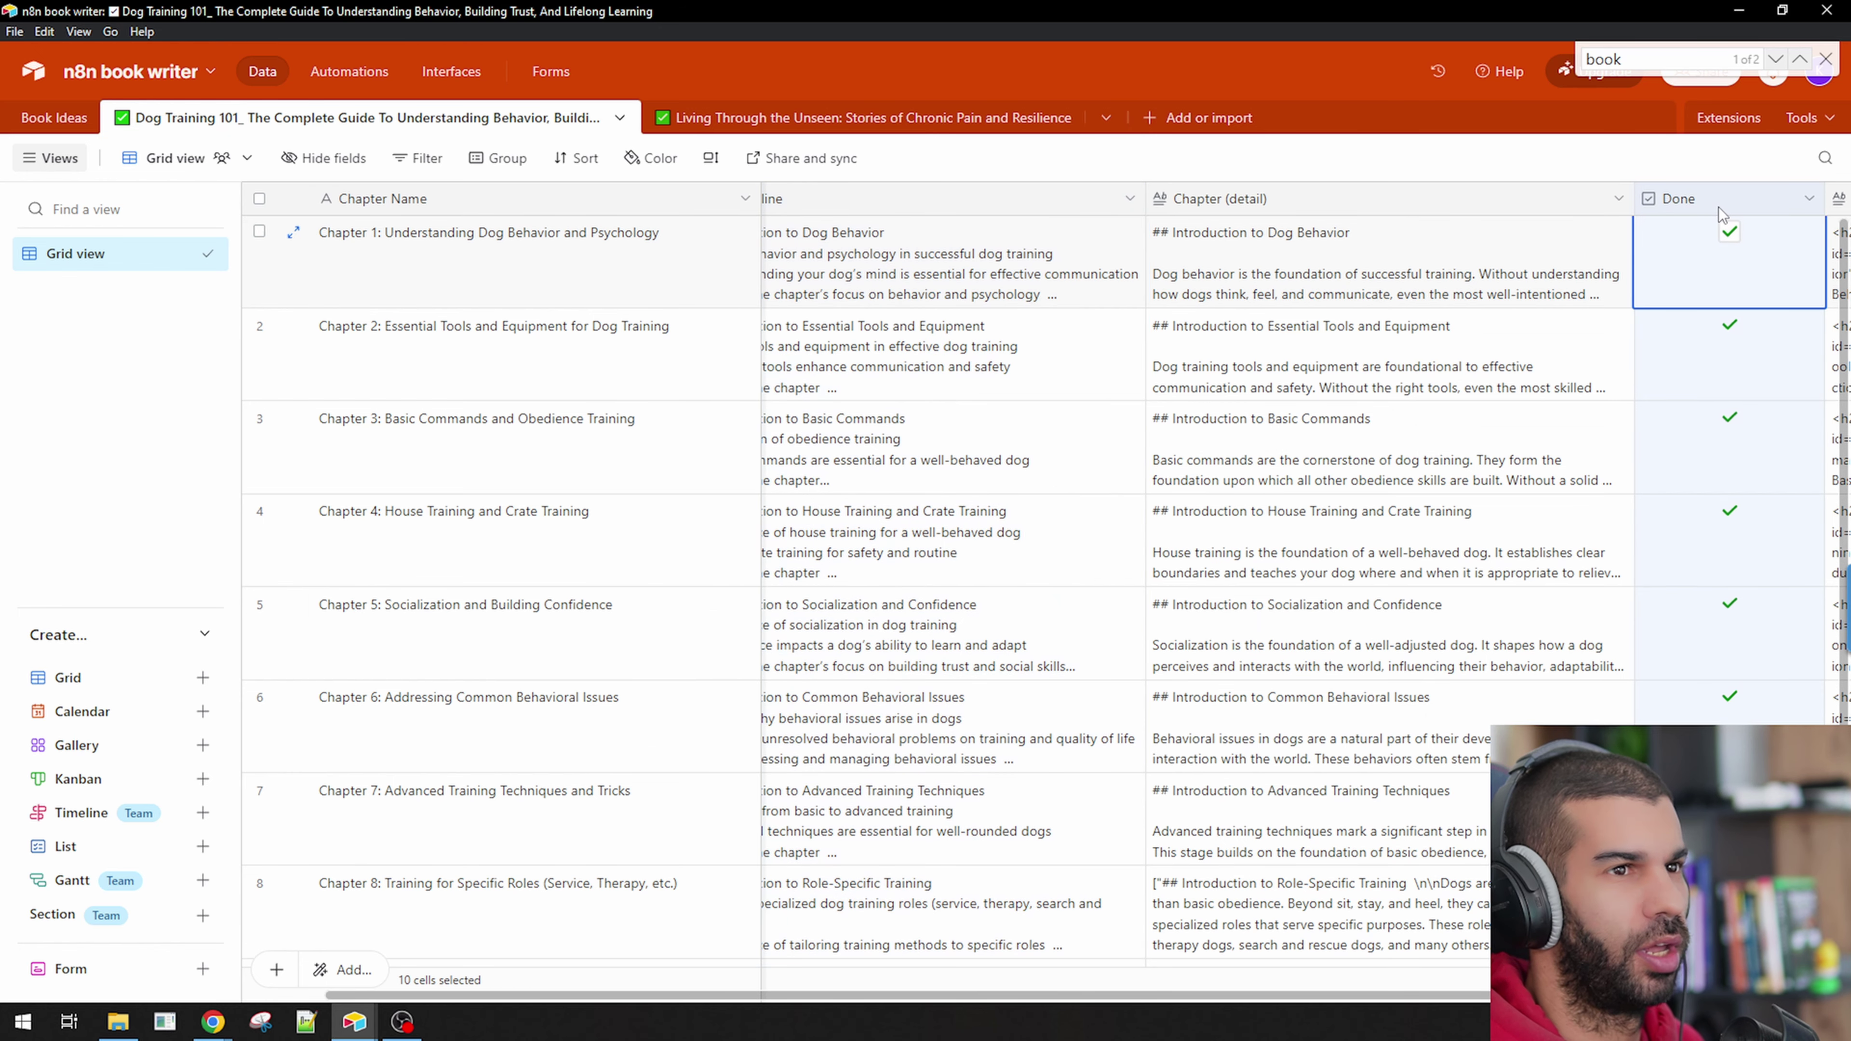
pyautogui.hotkey('alt', 'Tab')
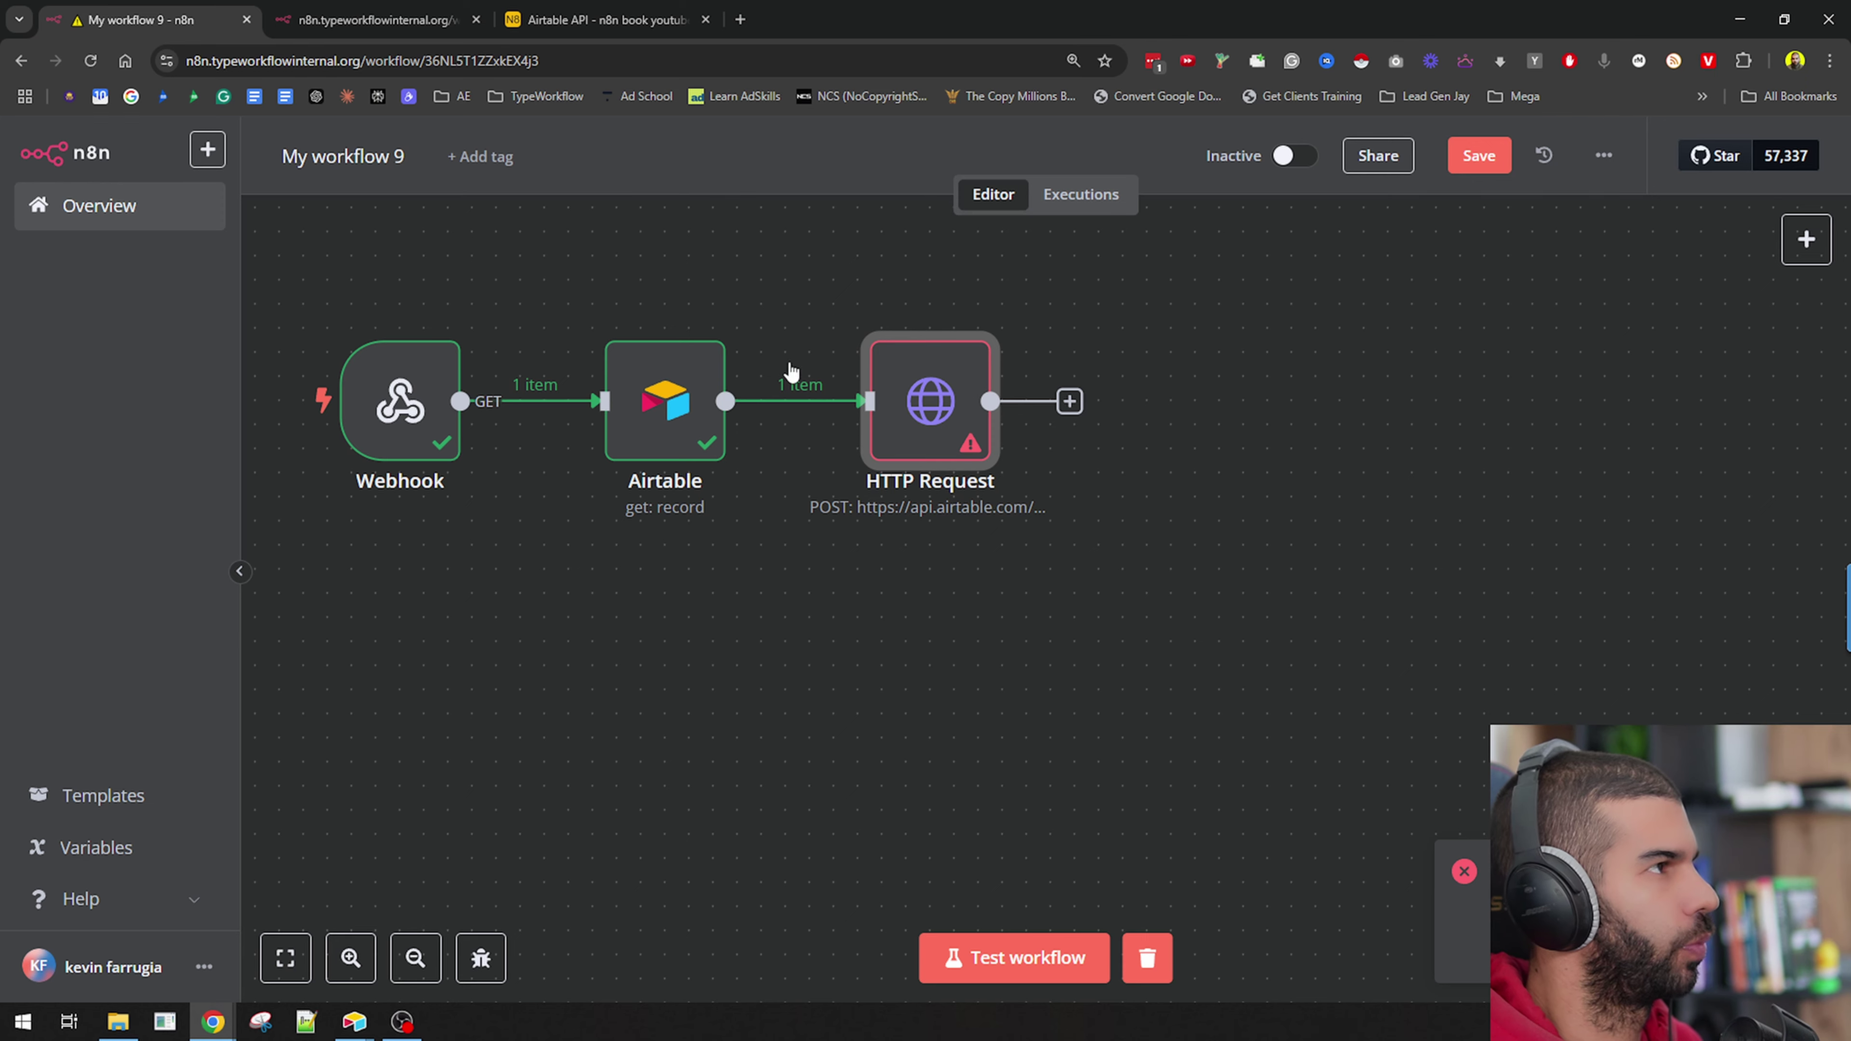
pyautogui.click(740, 19)
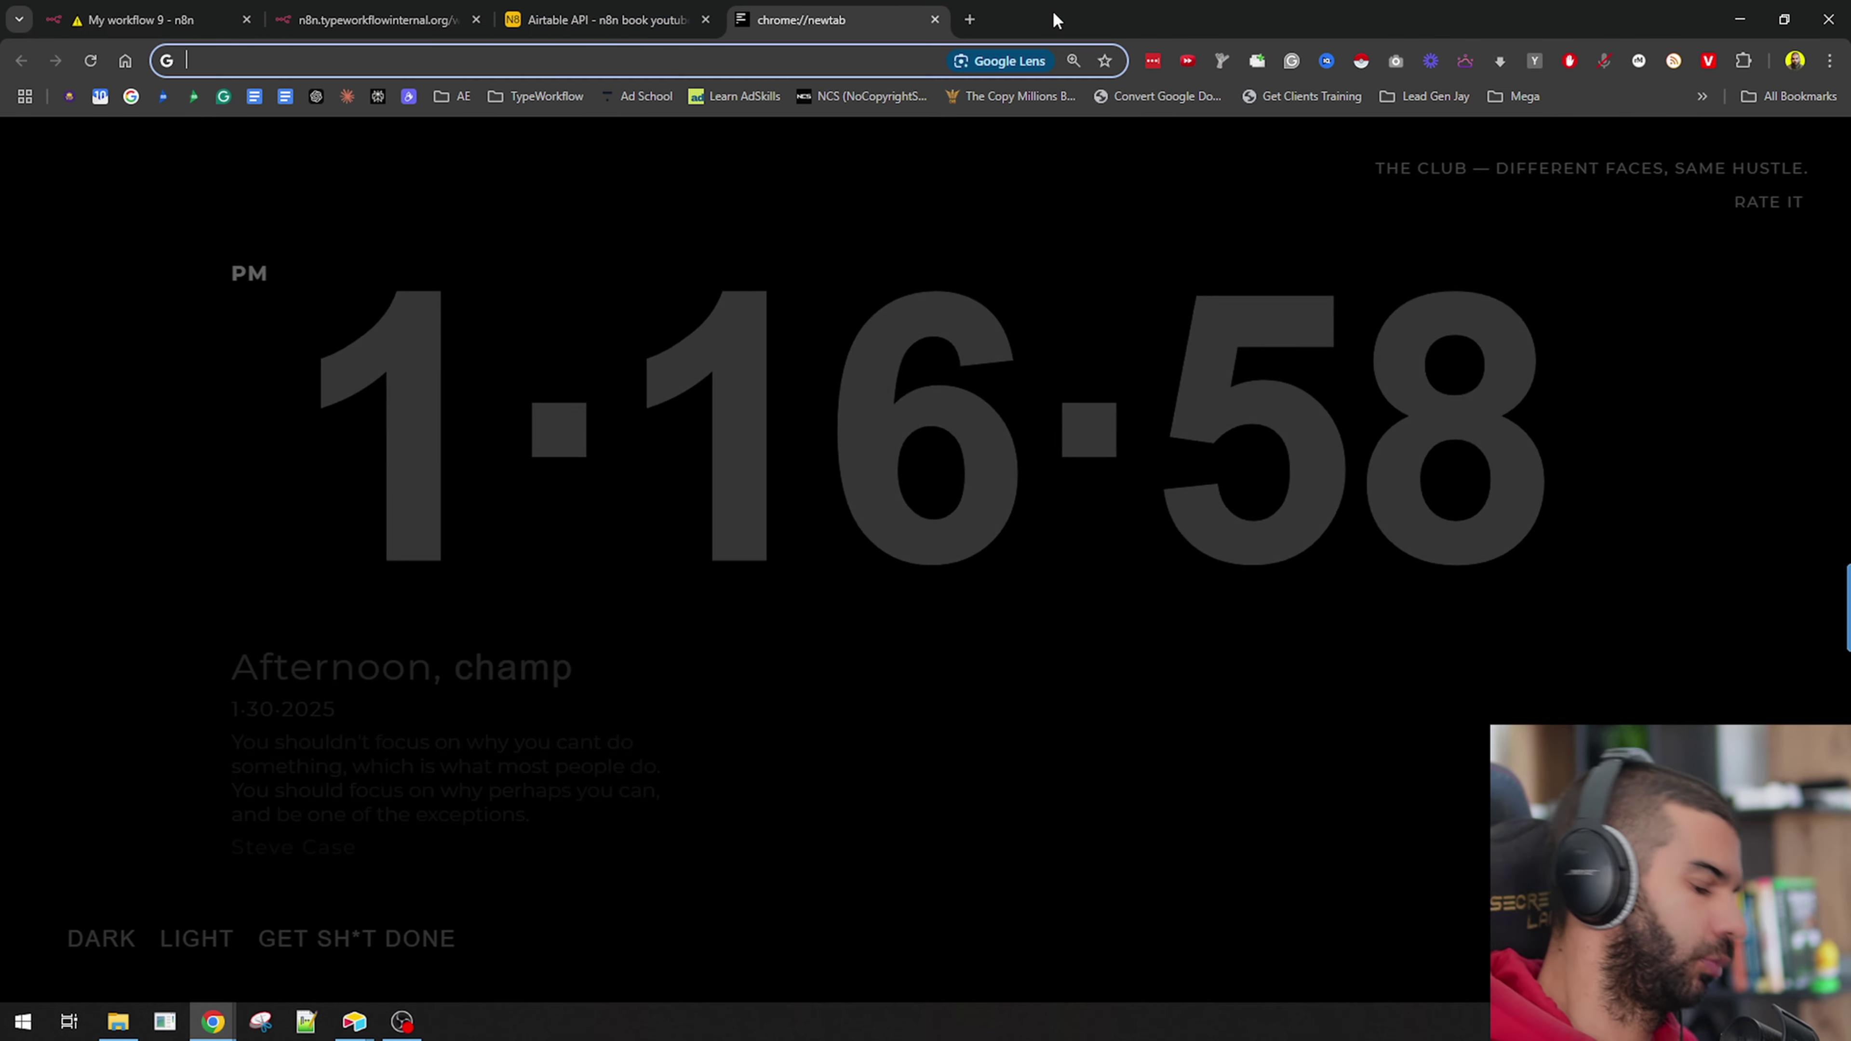
pyautogui.hotkey('ctrl', 'w')
pyautogui.hotkey('alt', 'Tab')
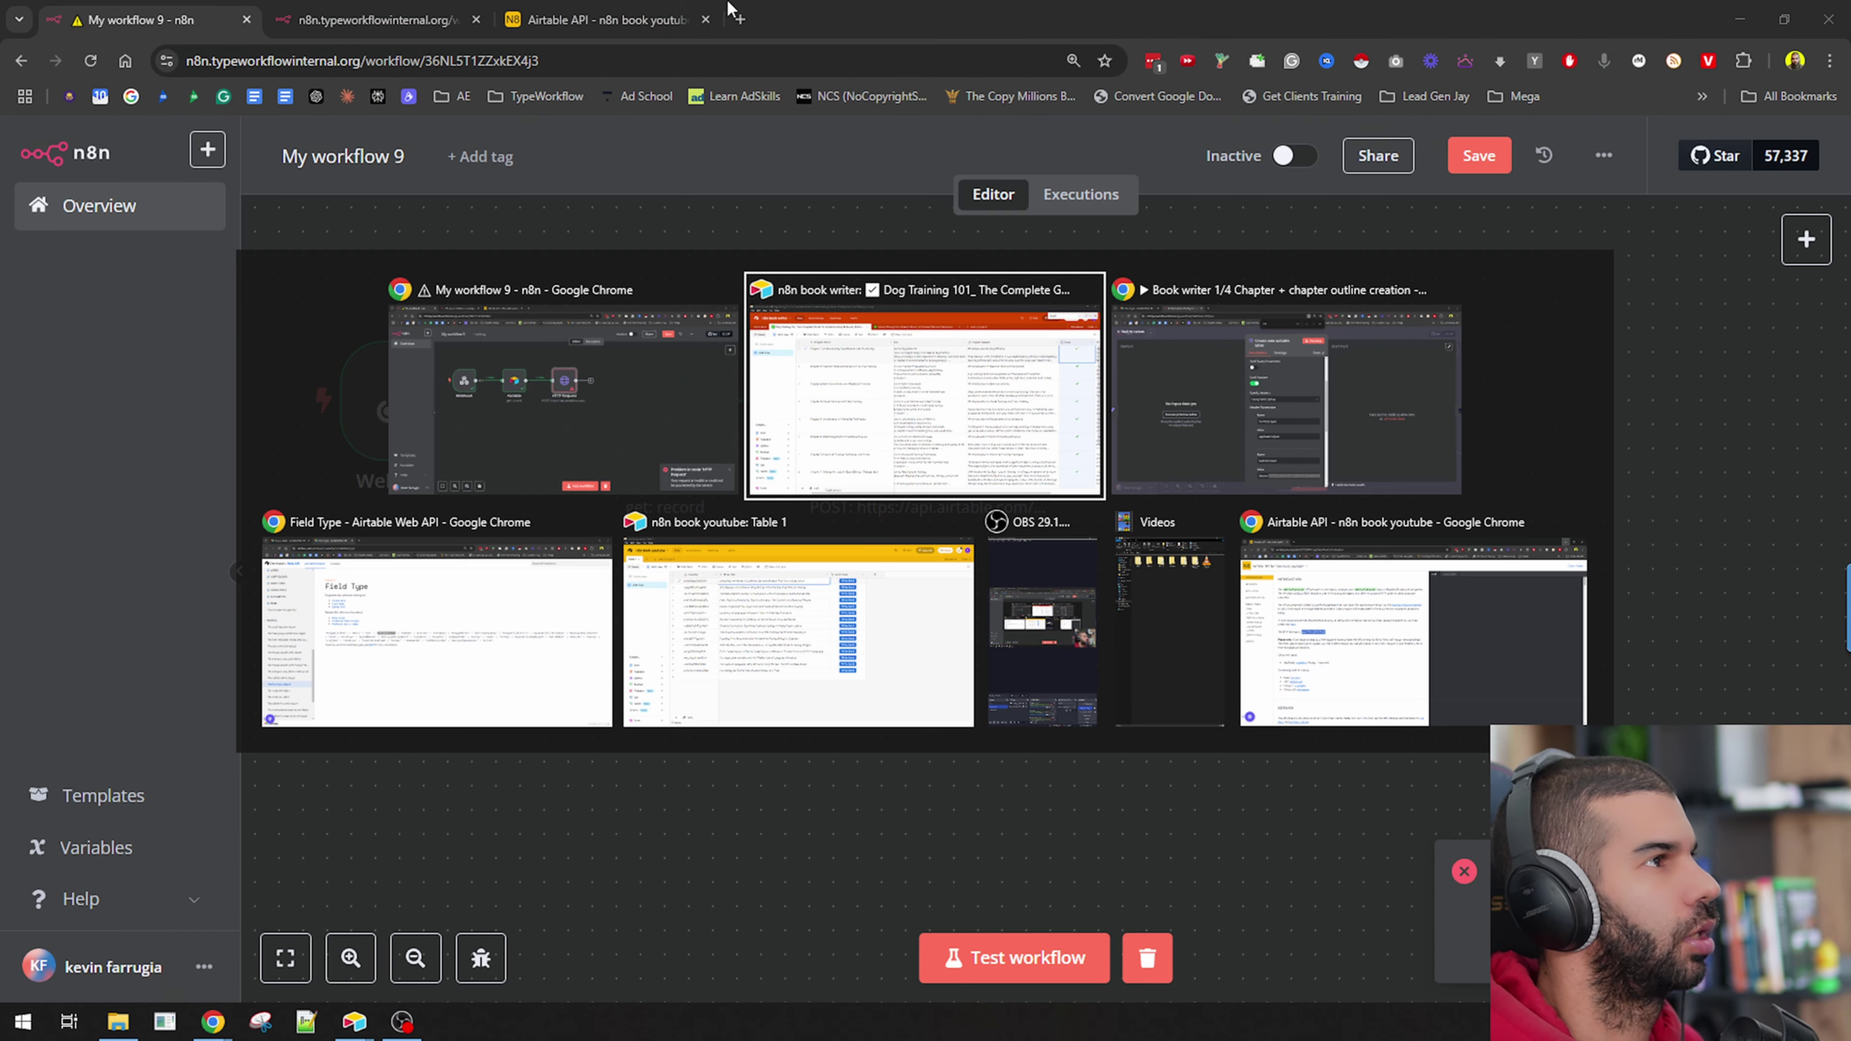
pyautogui.click(347, 645)
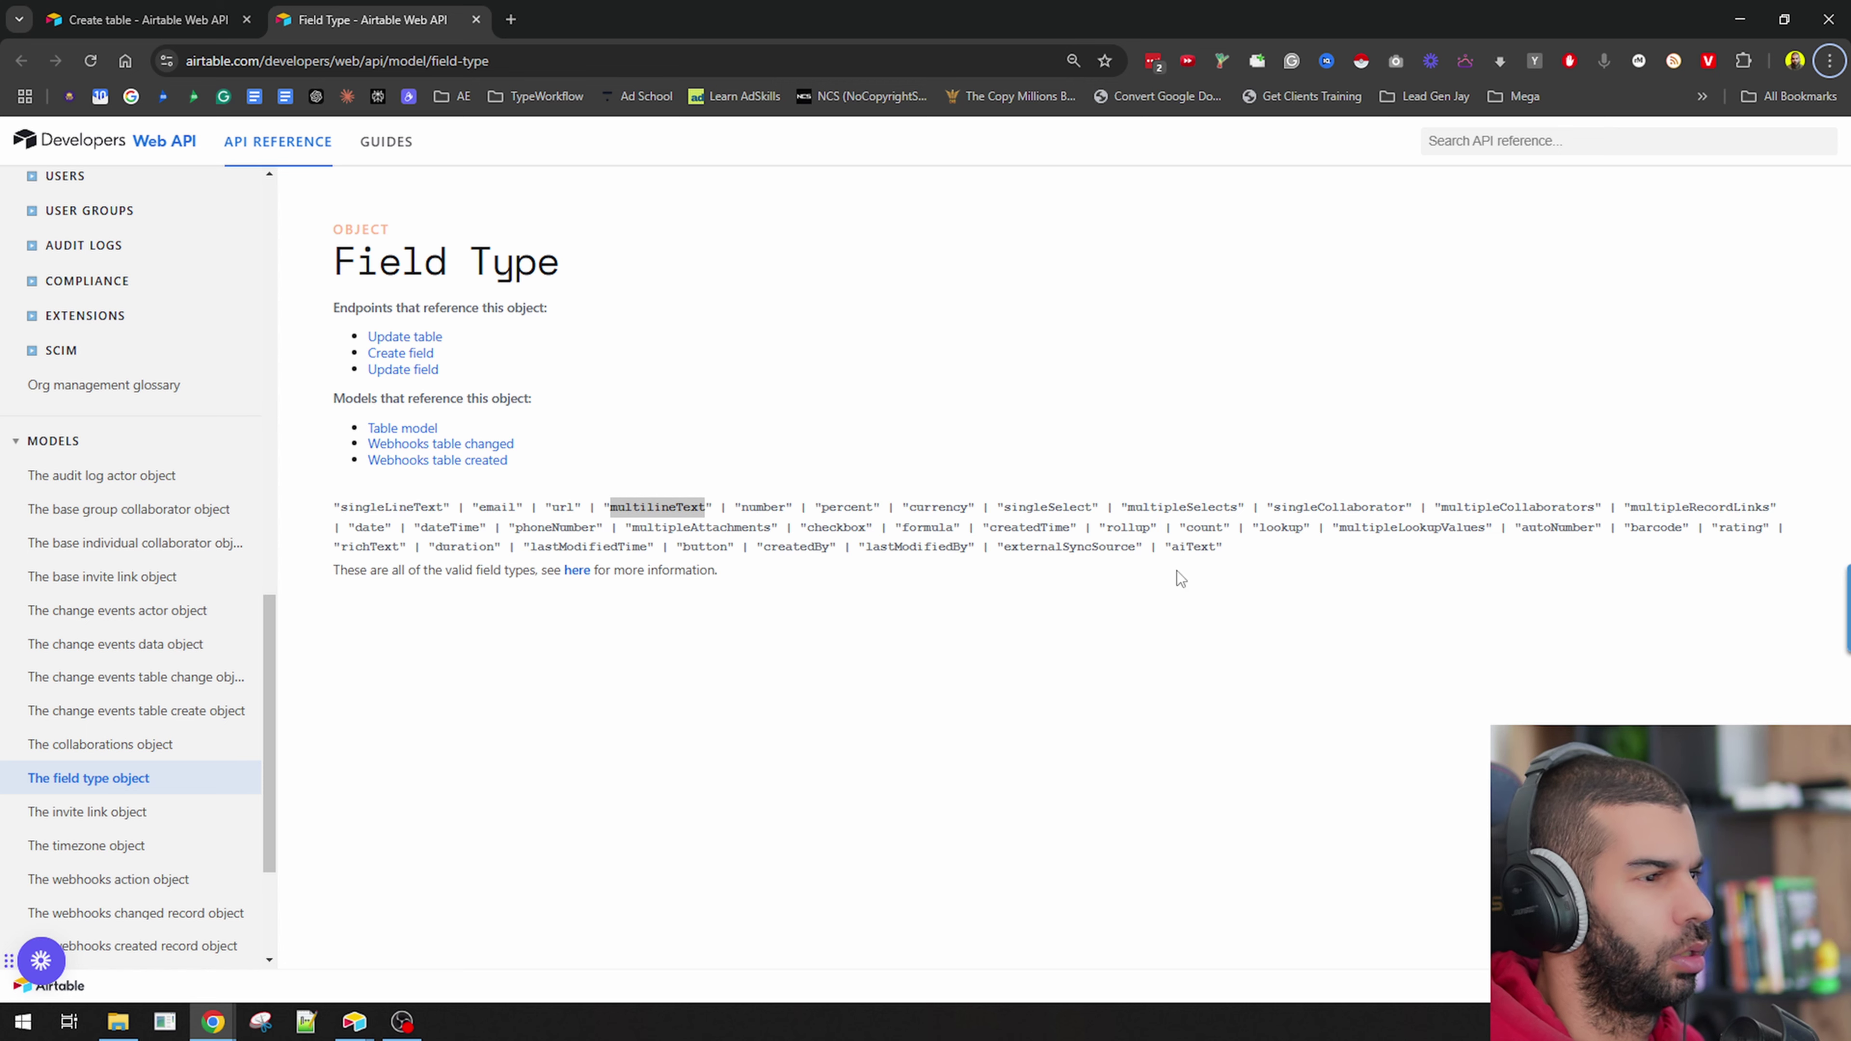
# Find 'check' on the Field Type page and compare singleSelect, multipleSelects and checkbox types.
pyautogui.click(1526, 576)
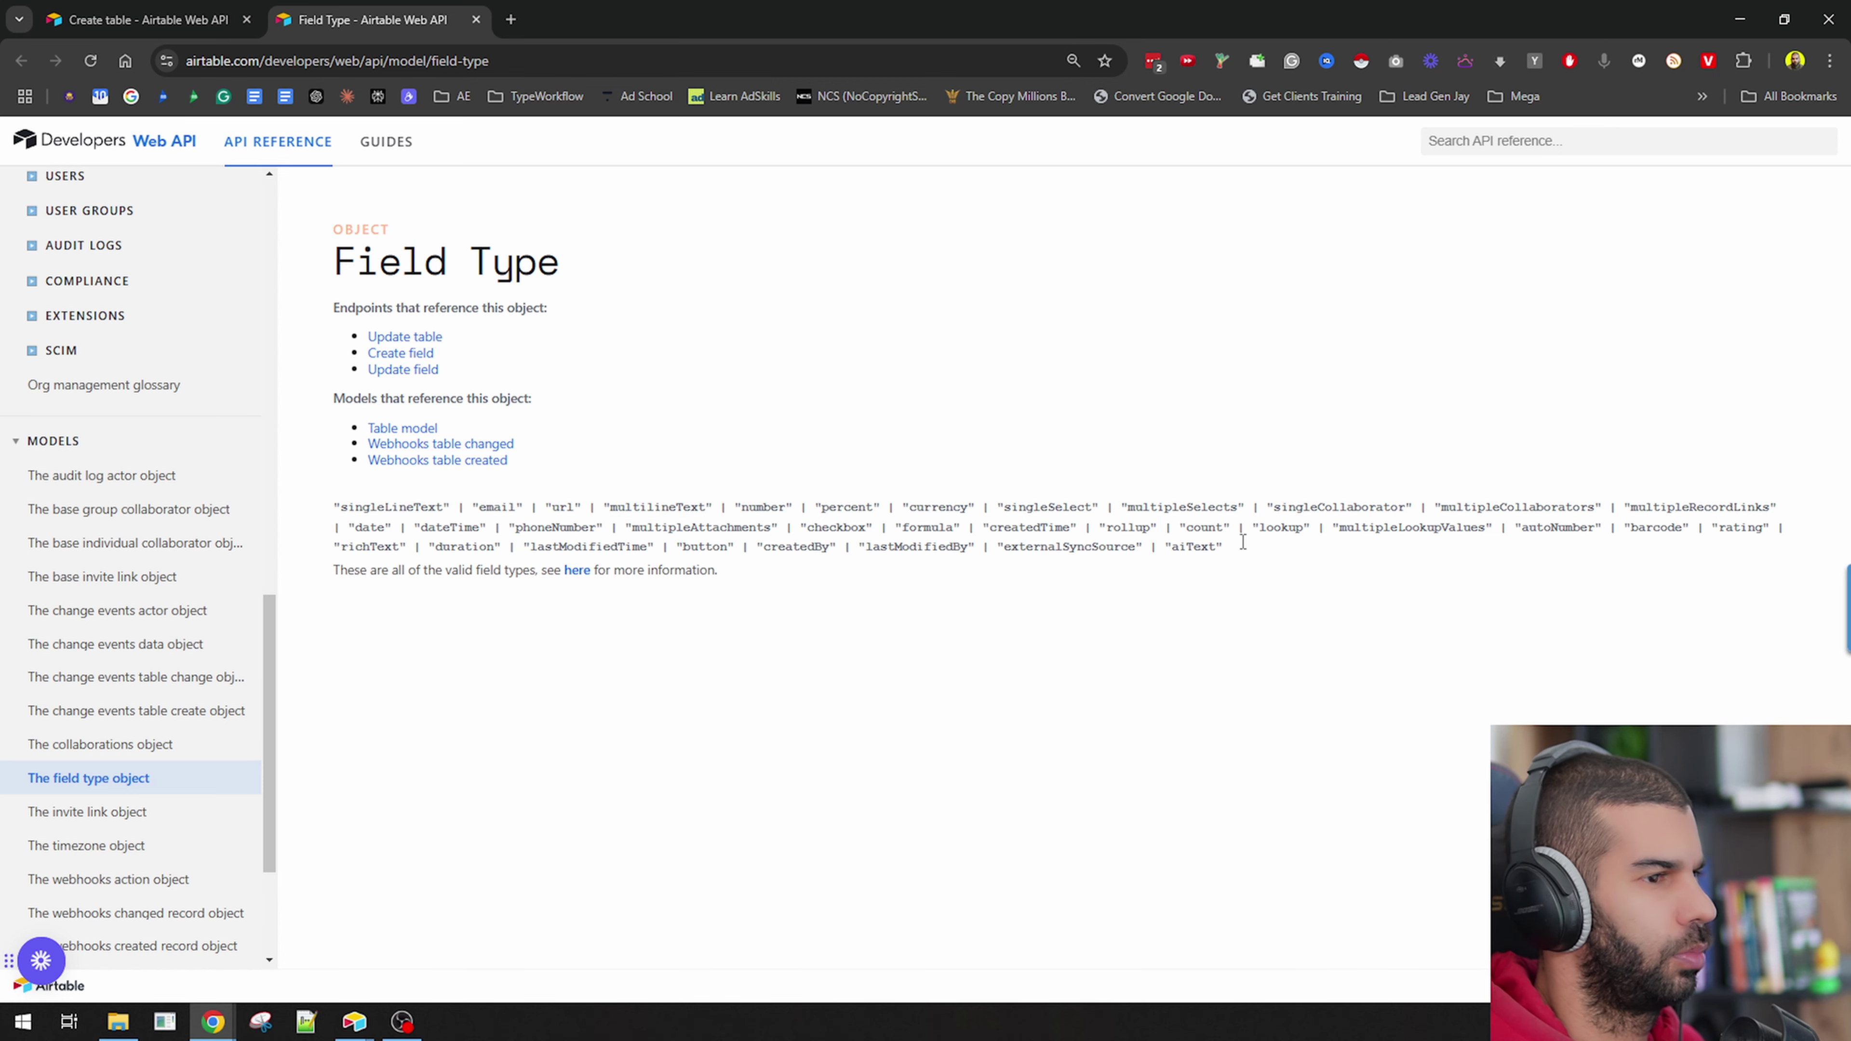
pyautogui.hotkey('ctrl', 'f')
pyautogui.write('check')
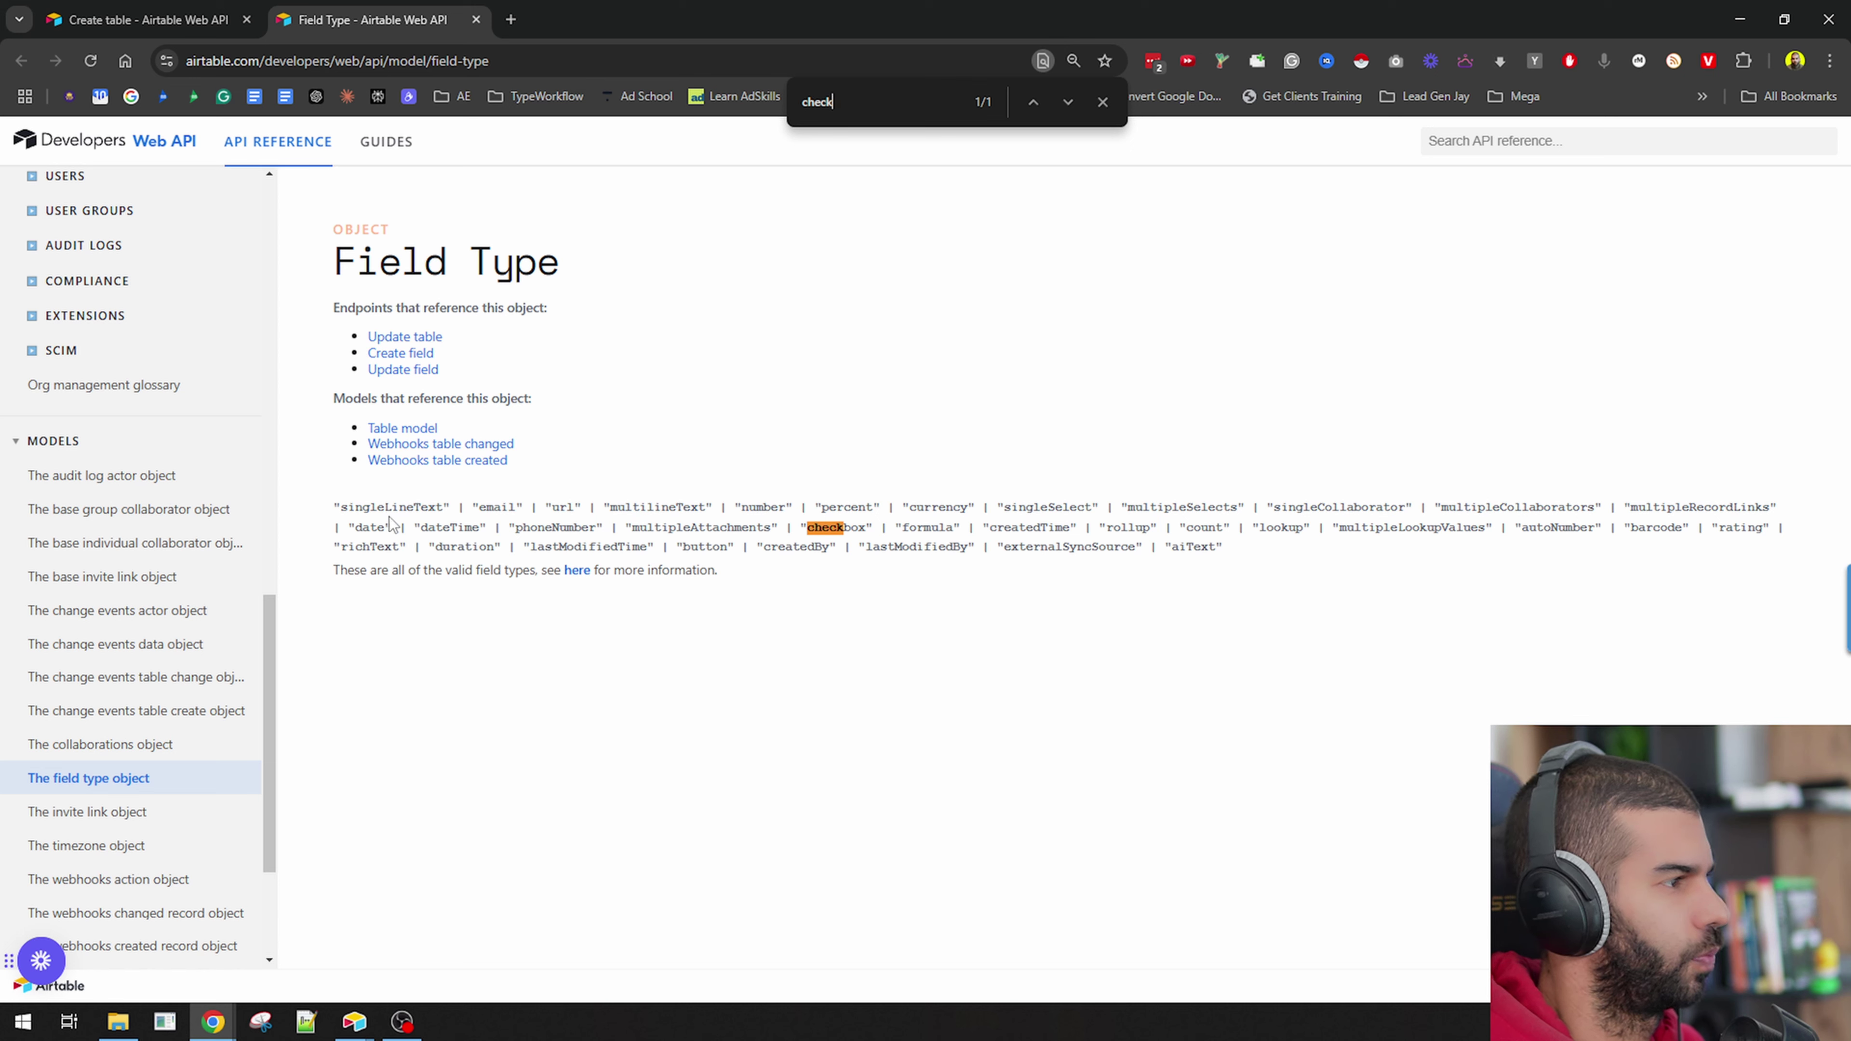
pyautogui.moveTo(508, 508); pyautogui.dragTo(1159, 524)
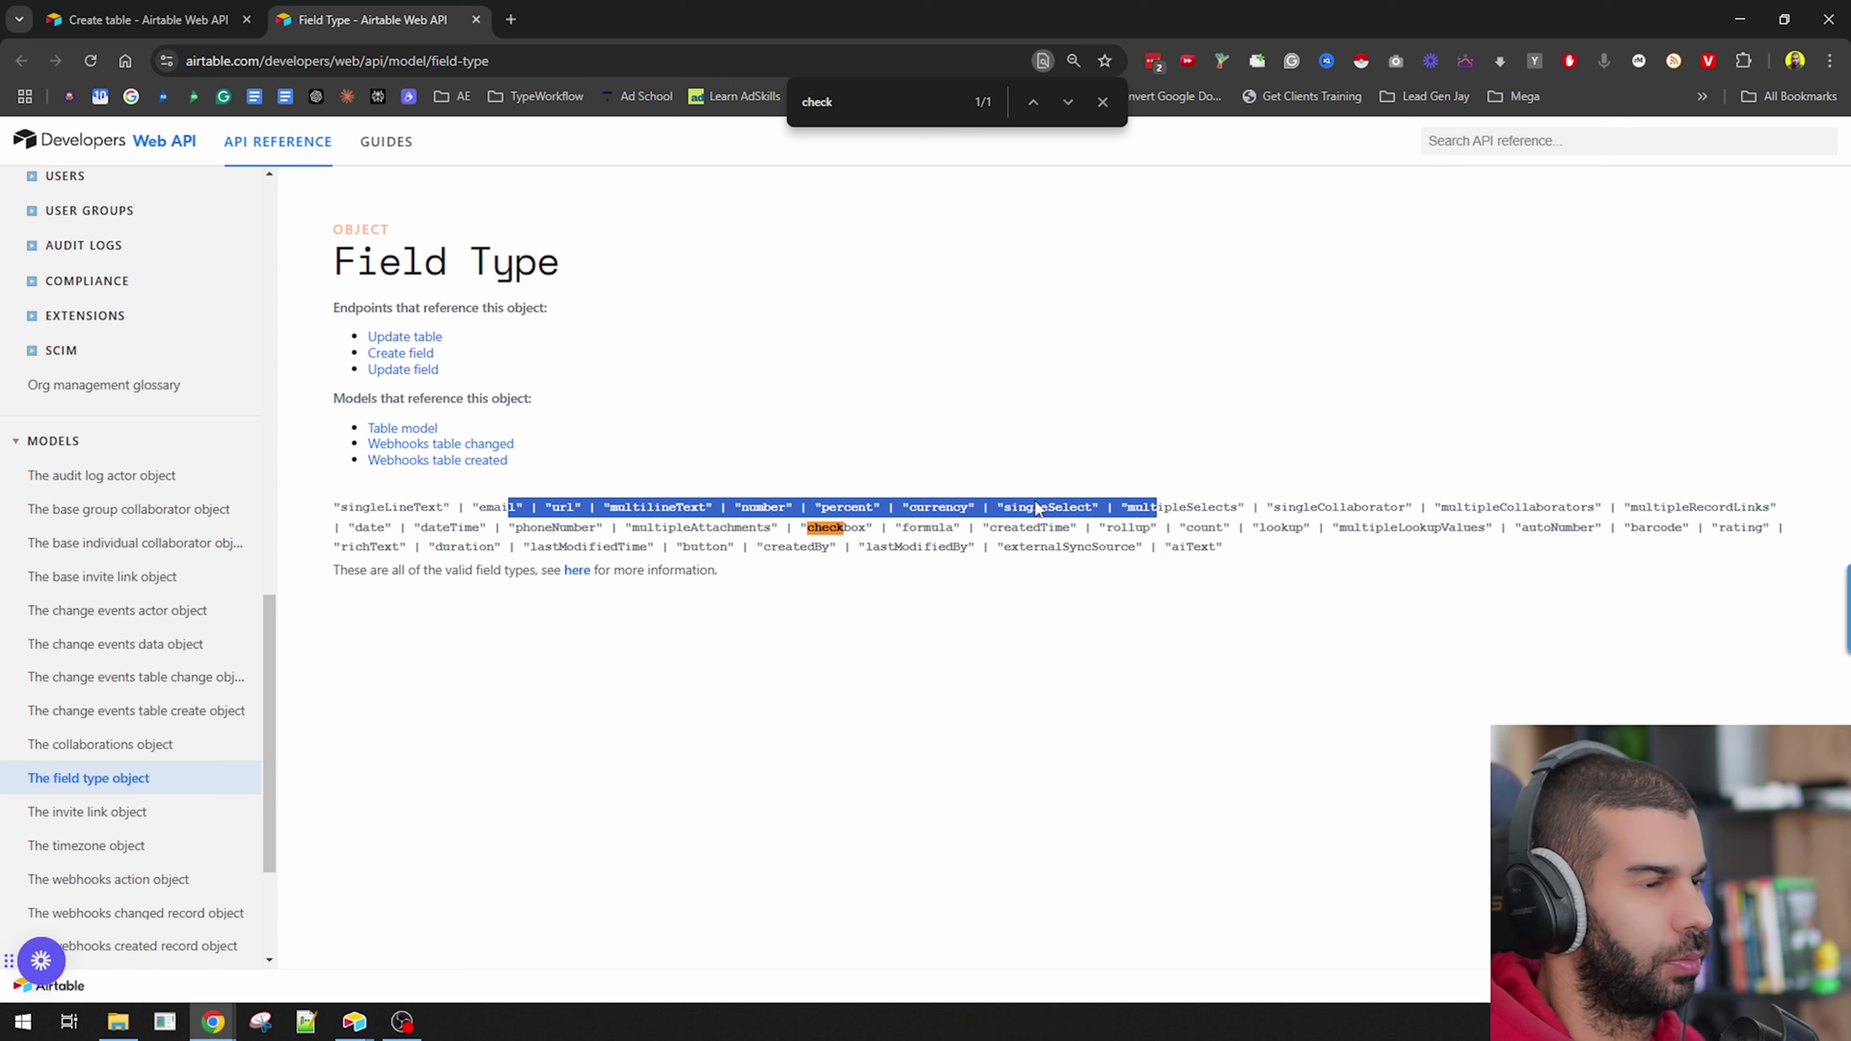
pyautogui.click(1058, 510)
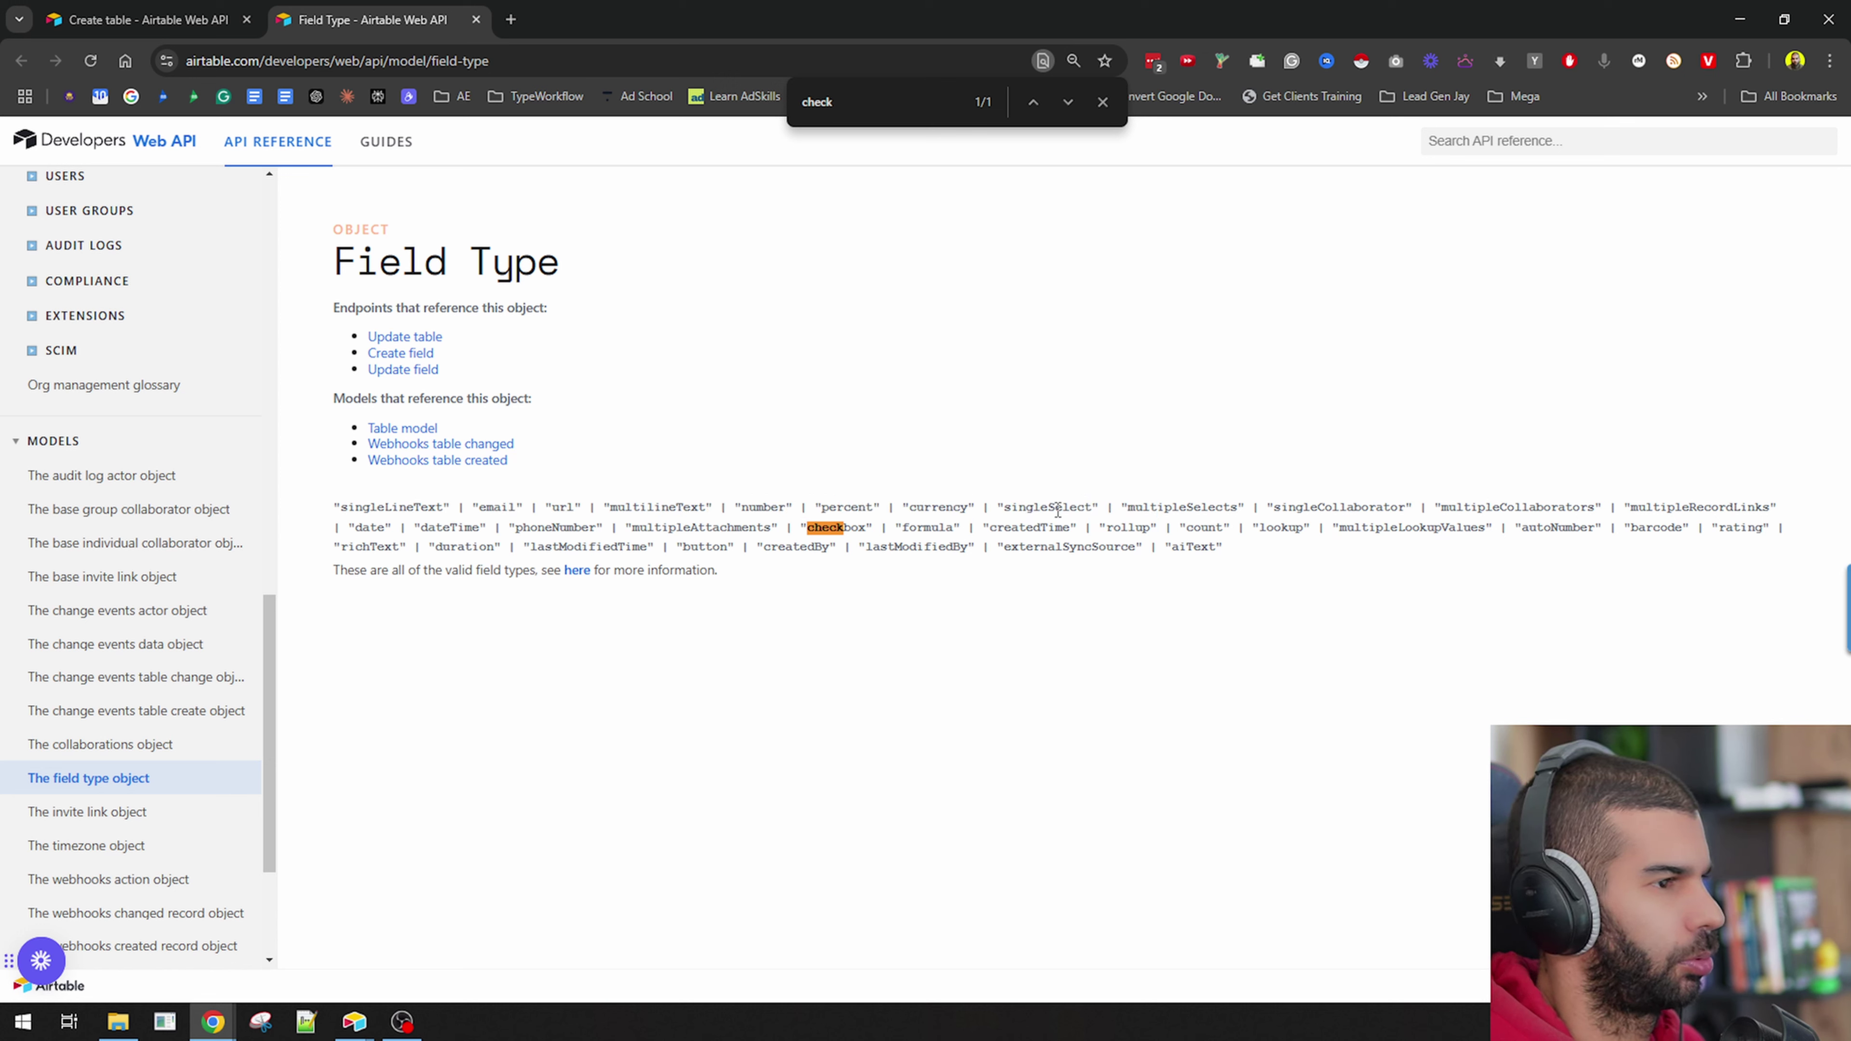
pyautogui.doubleClick(1068, 503)
pyautogui.doubleClick(1165, 508)
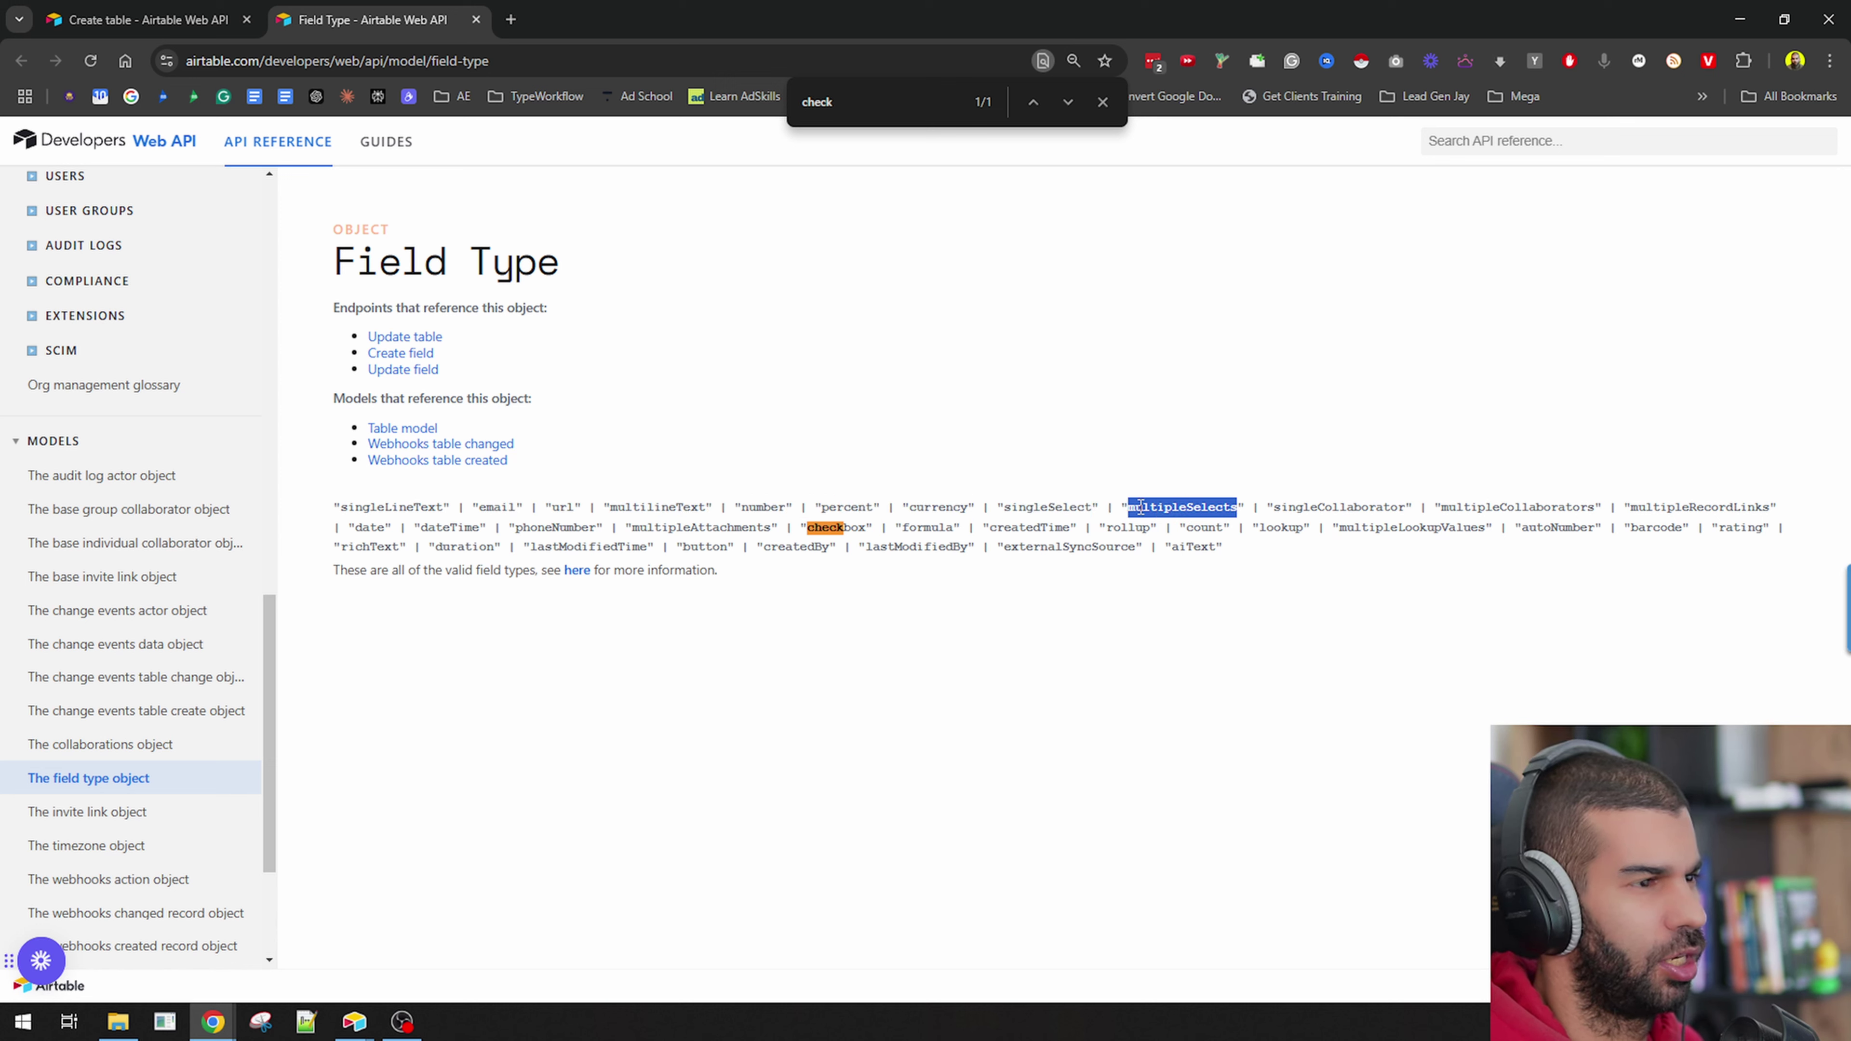
pyautogui.doubleClick(1047, 507)
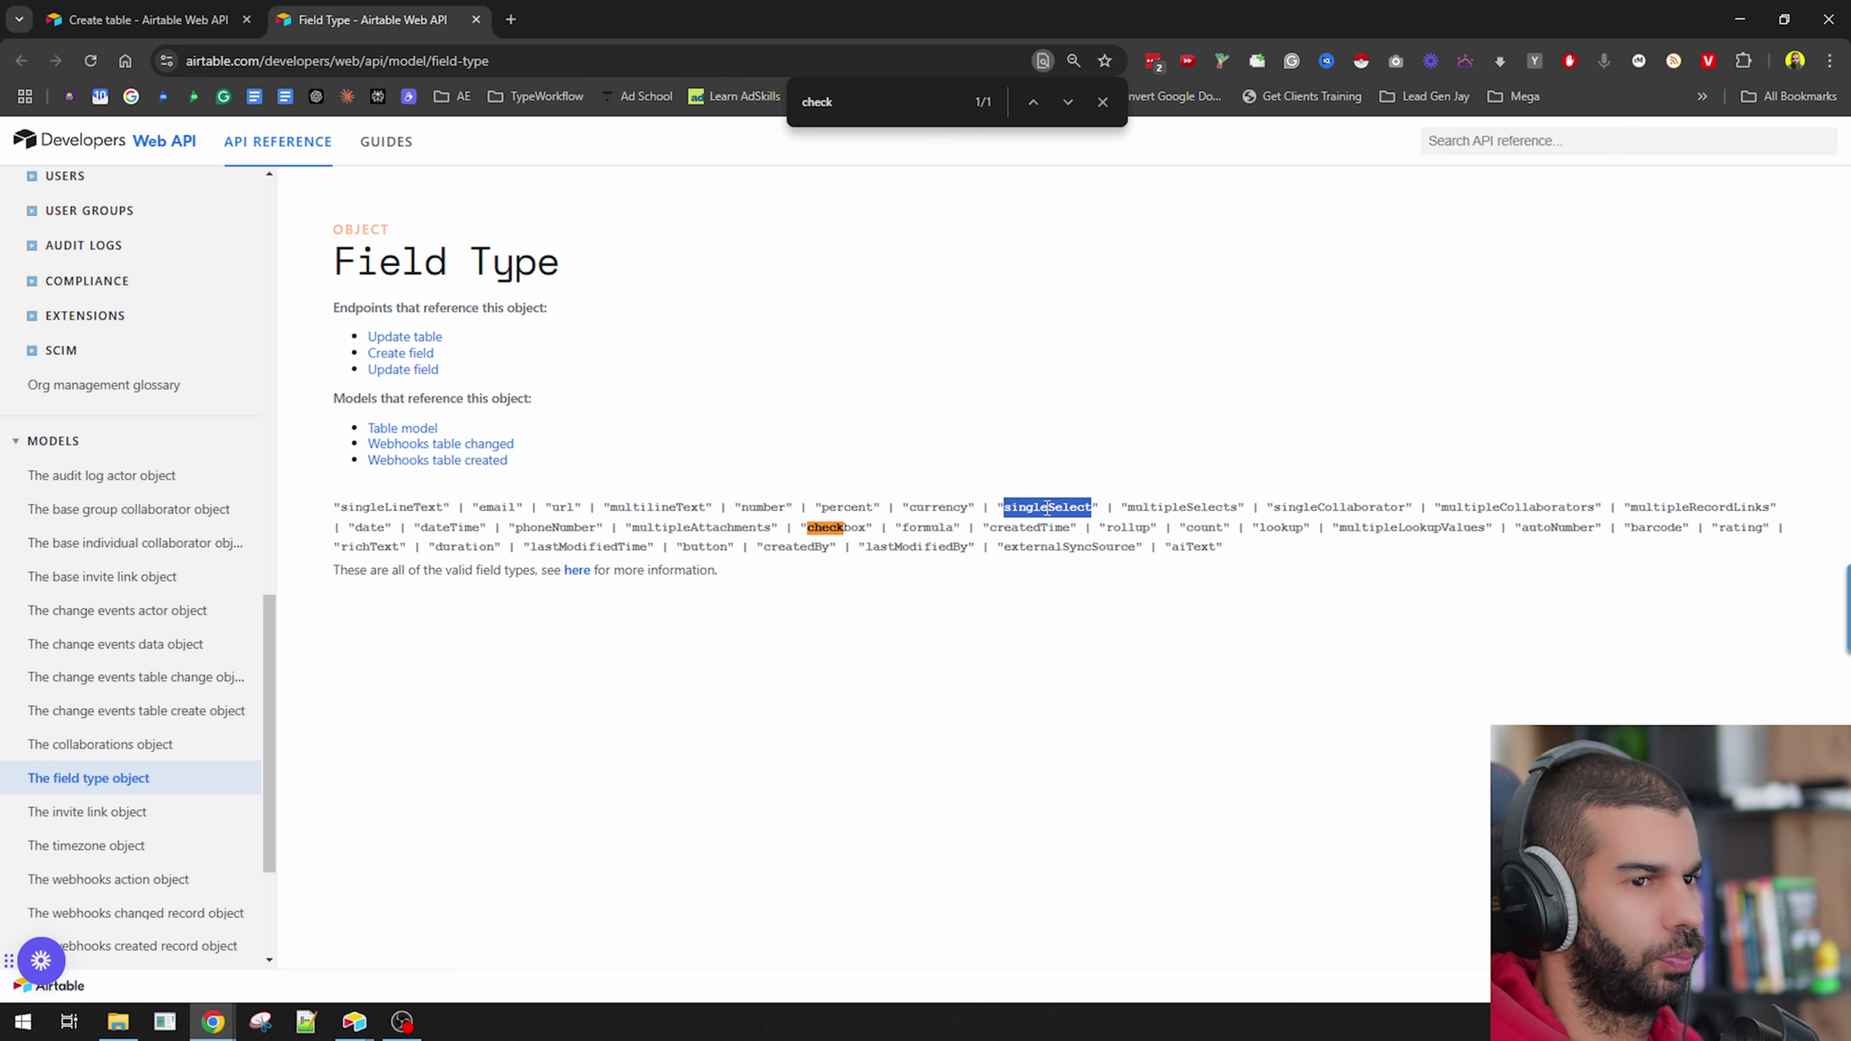
pyautogui.doubleClick(843, 527)
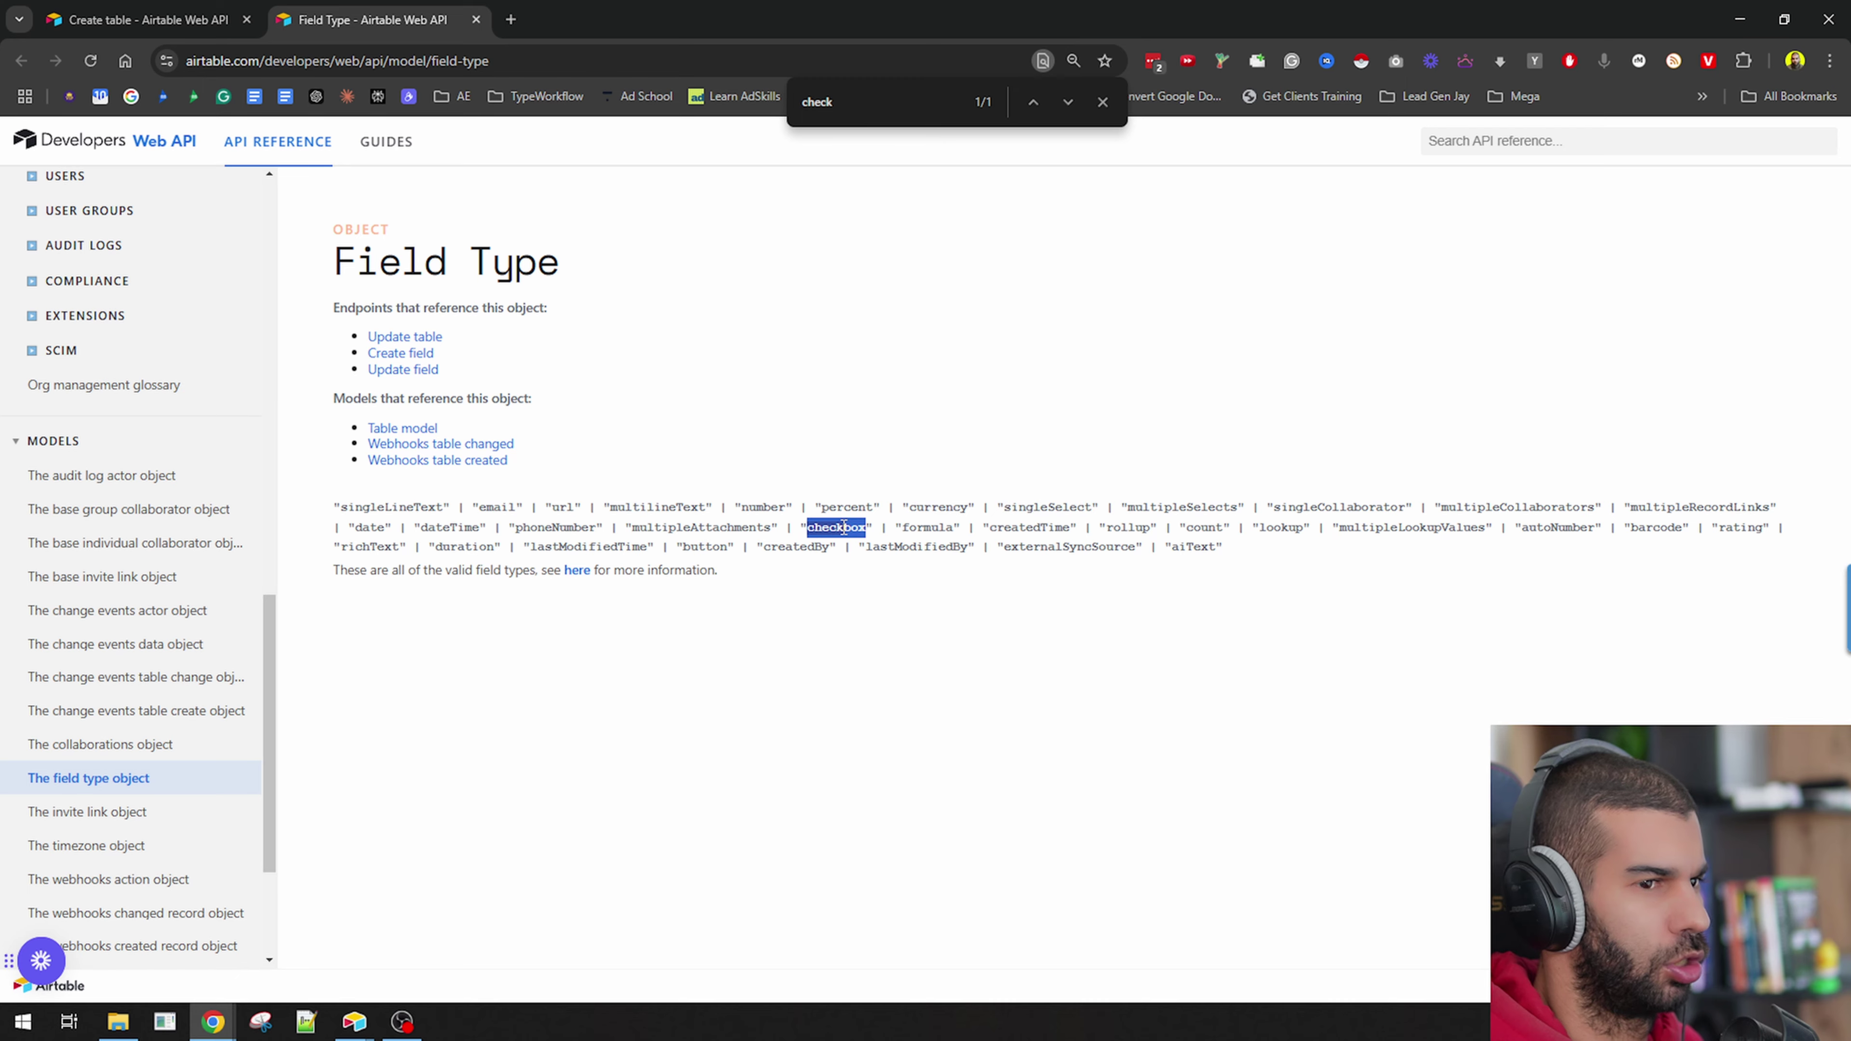
# Search the web for 'airtable checkbox' images, then go to the Create table reference page.
pyautogui.hotkey('ctrl', 't')
pyautogui.write('airtable c')
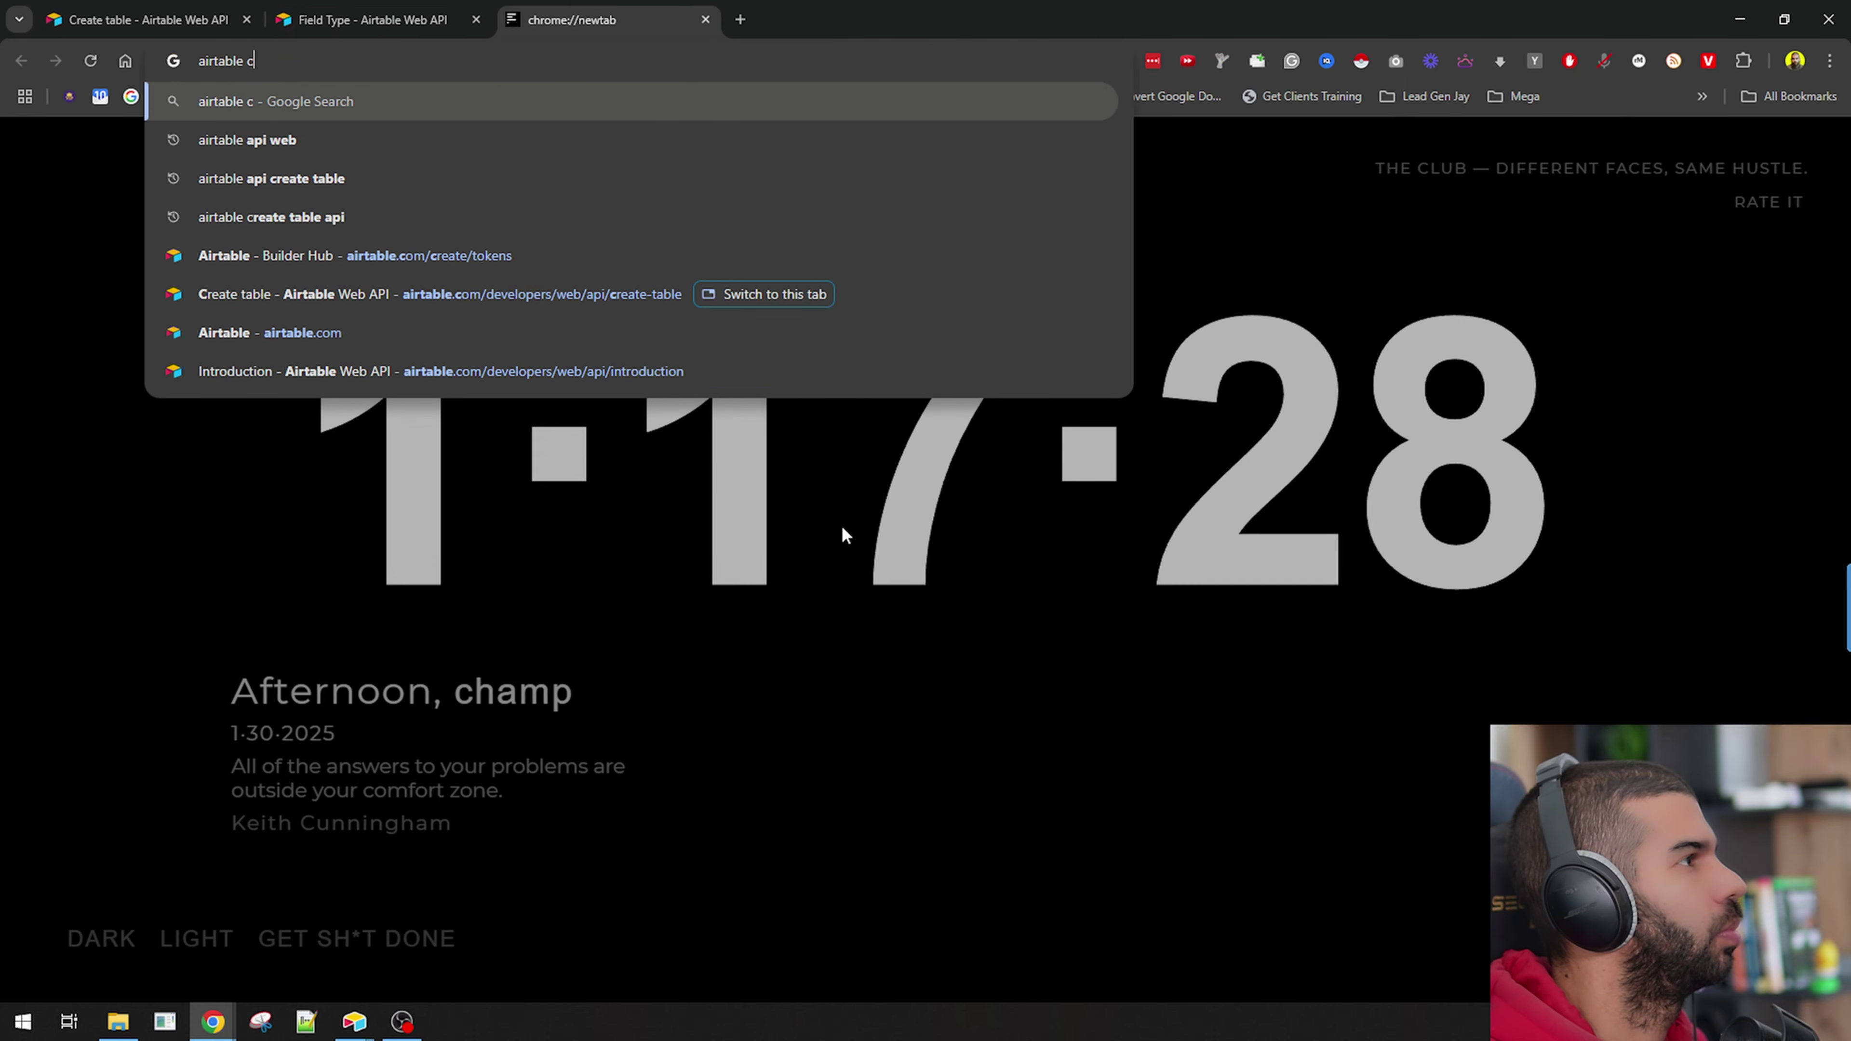
pyautogui.write('heckbox')
pyautogui.press('Return')
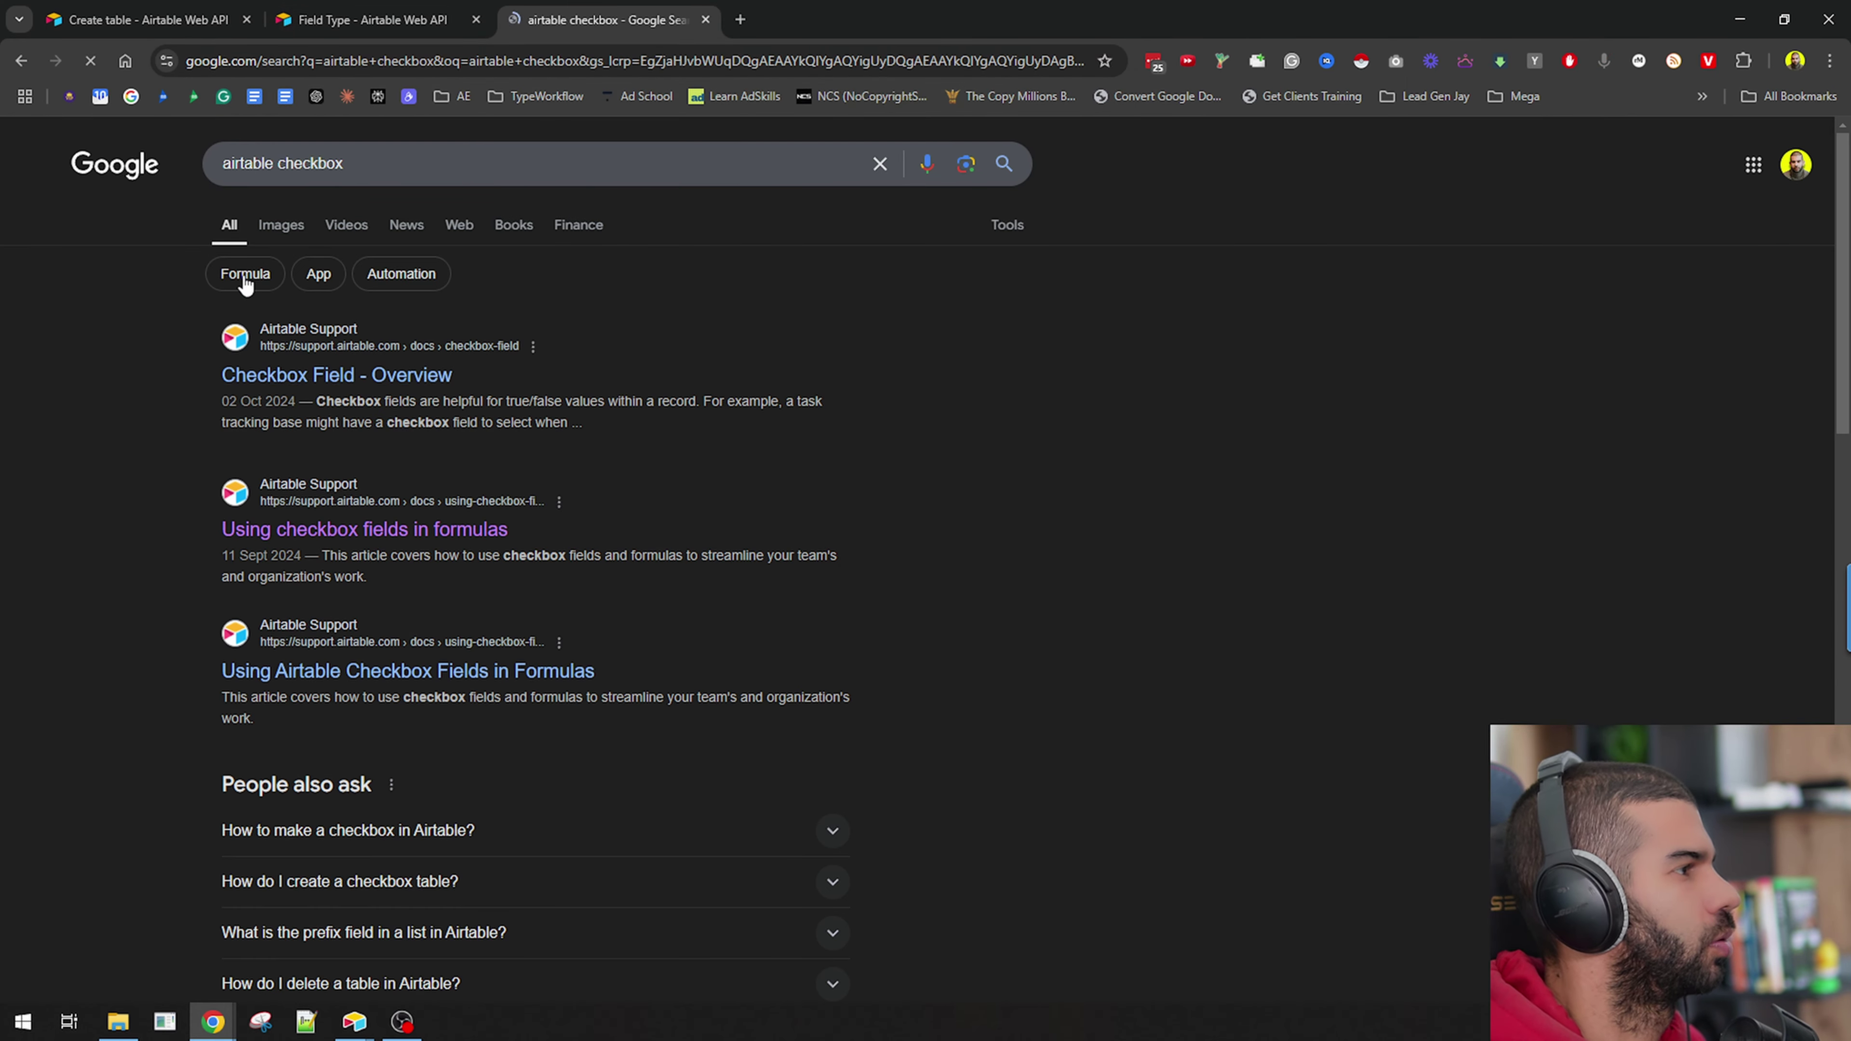
pyautogui.click(280, 227)
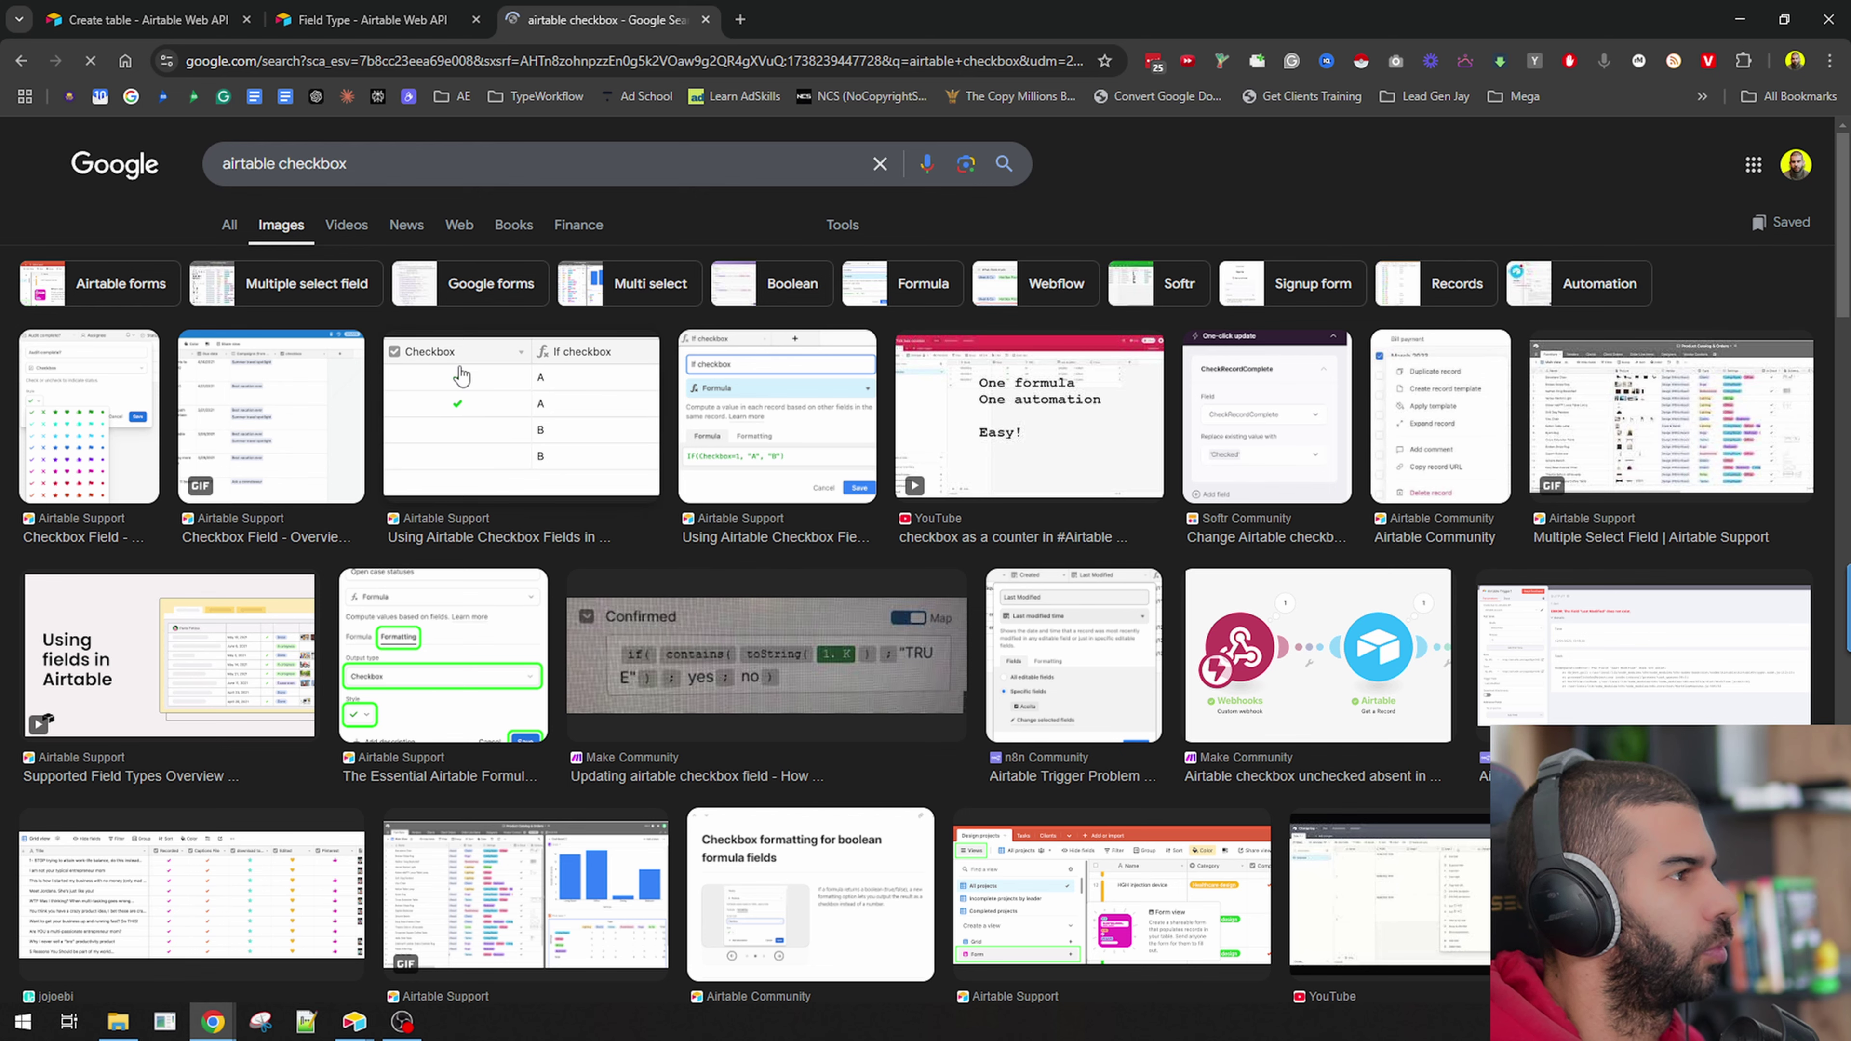
pyautogui.hotkey('ctrl', 'w')
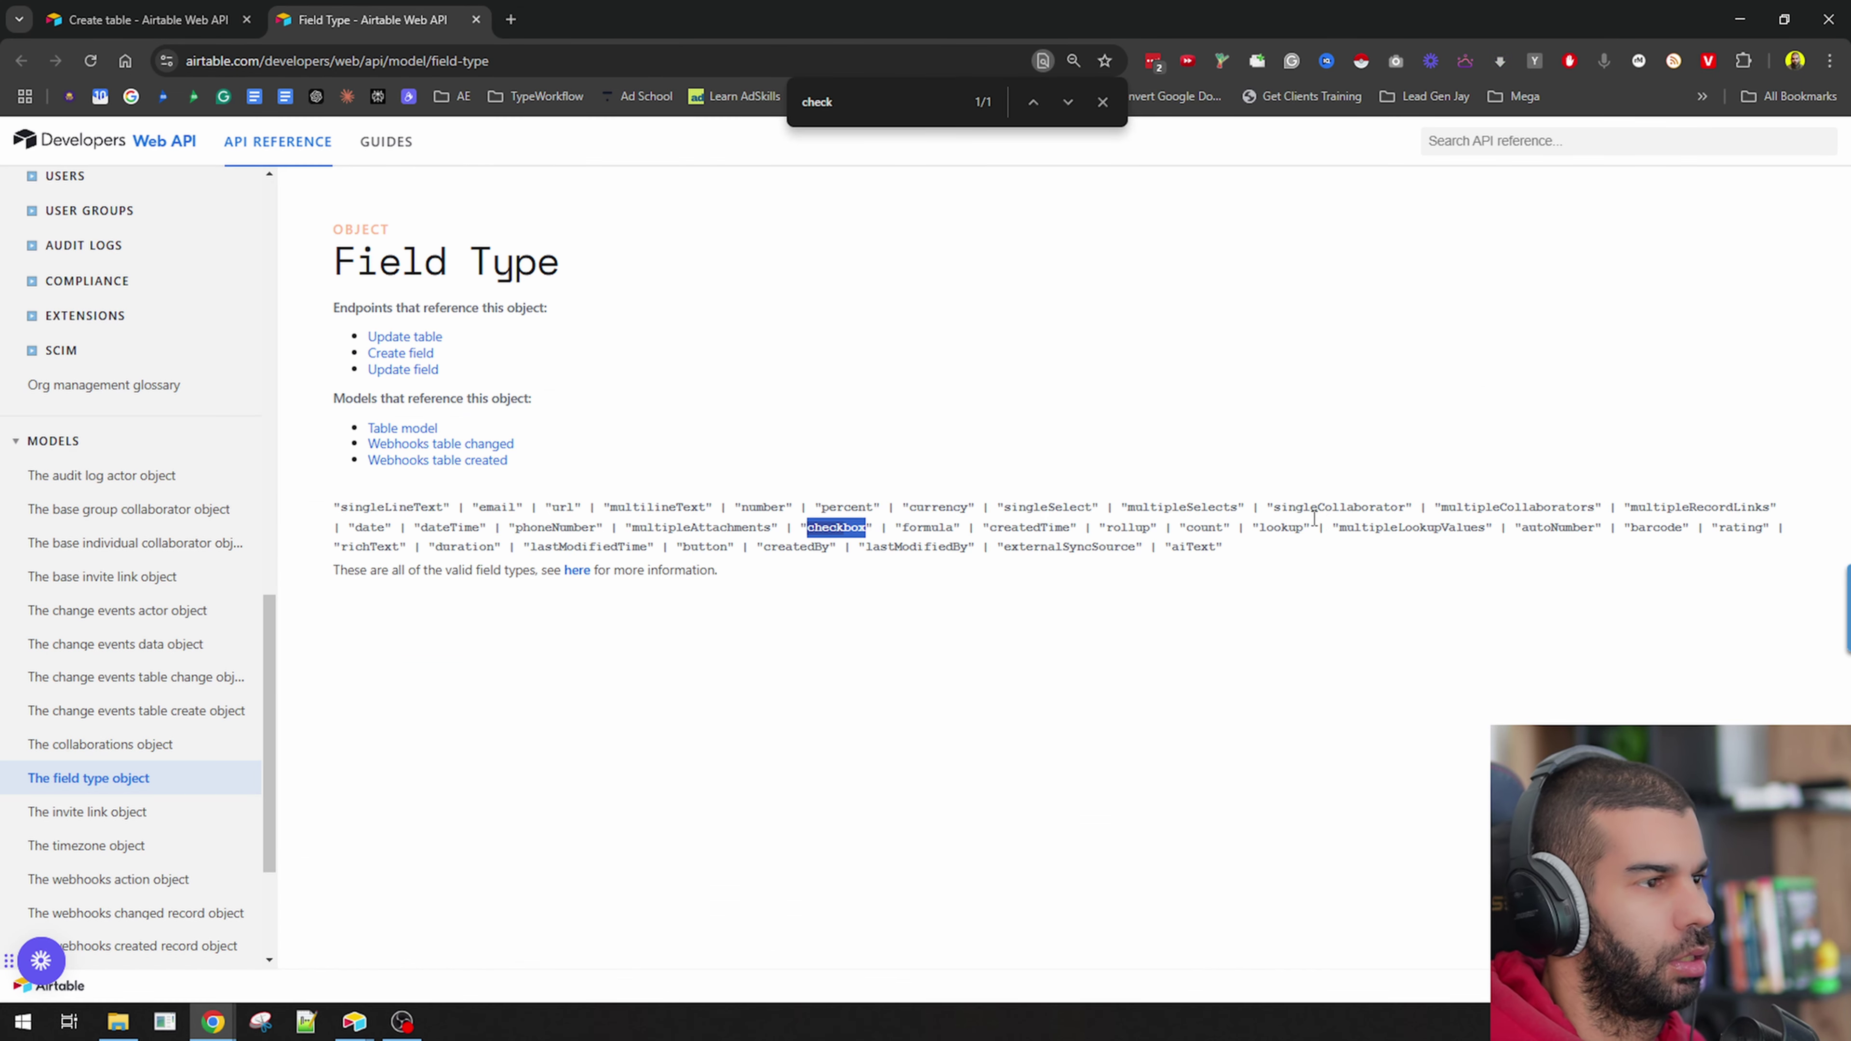
pyautogui.doubleClick(1182, 506)
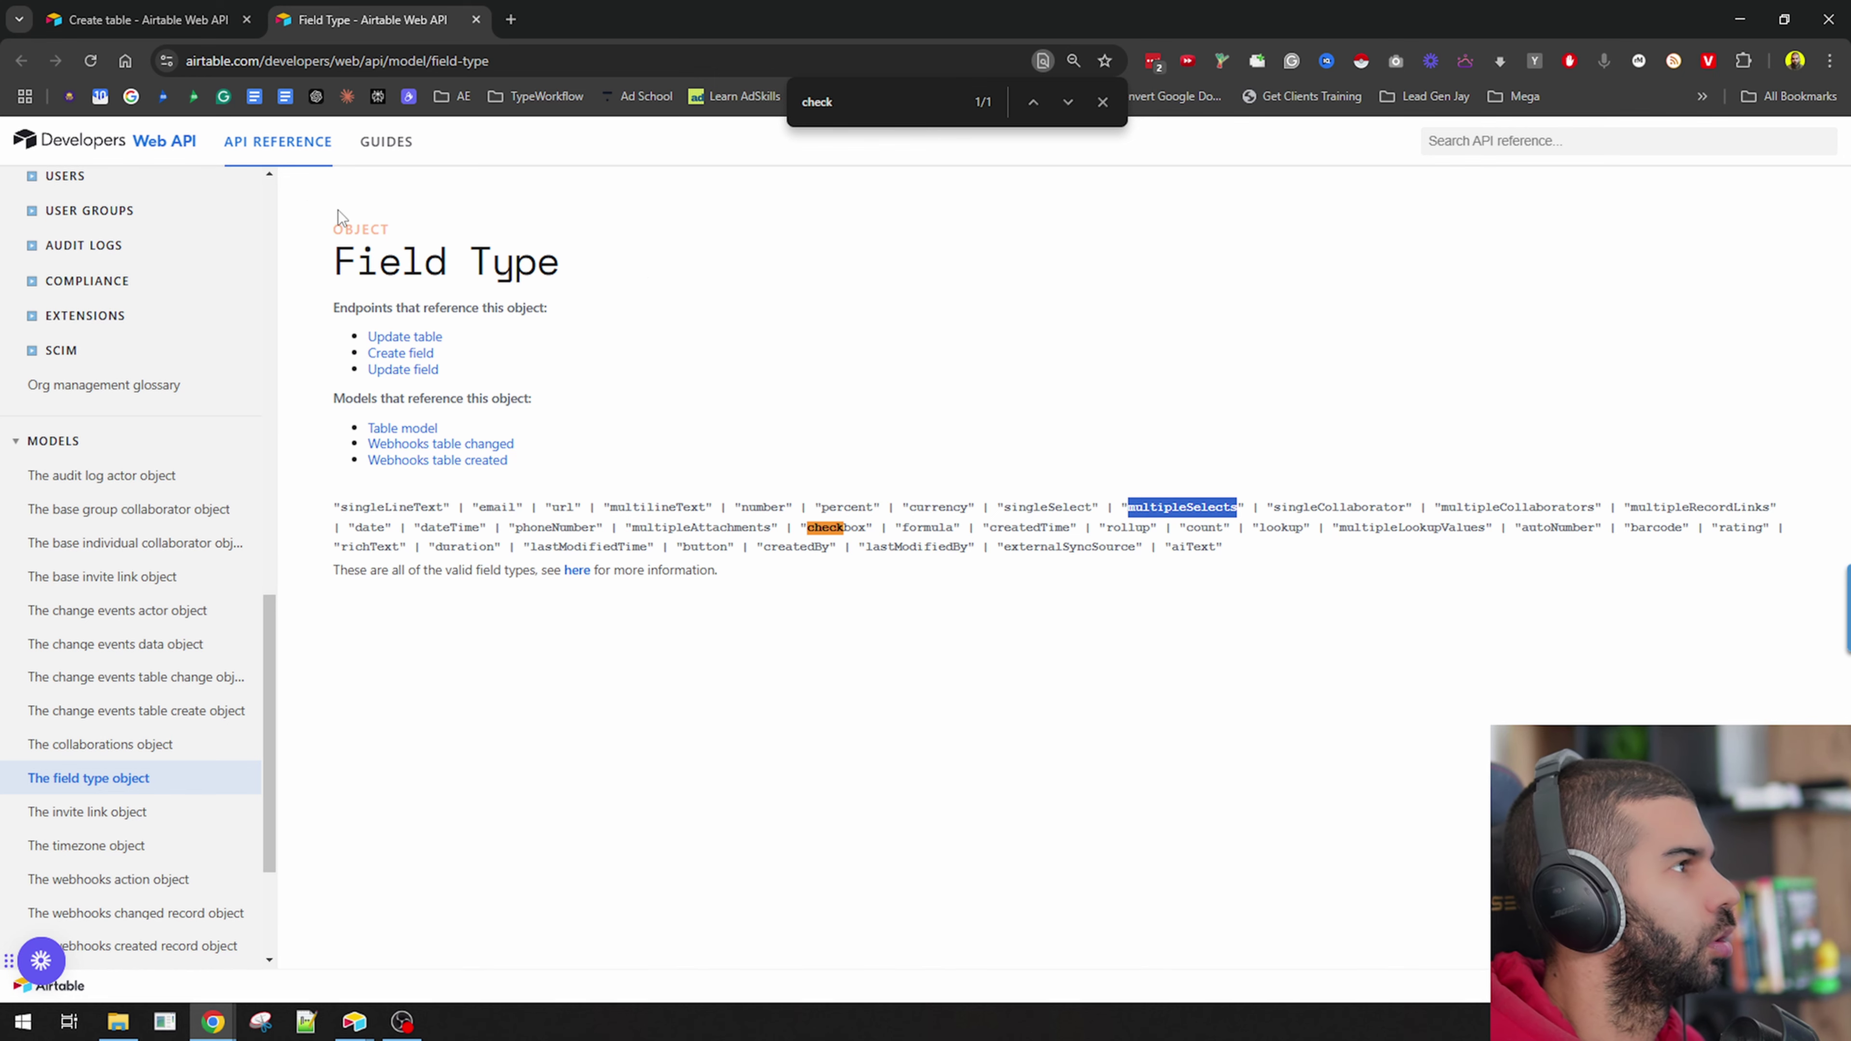
pyautogui.click(146, 20)
# Inspect the Visited checkbox field block, including its check icon, in the Create table example.
pyautogui.scroll(-5, 645, 411)
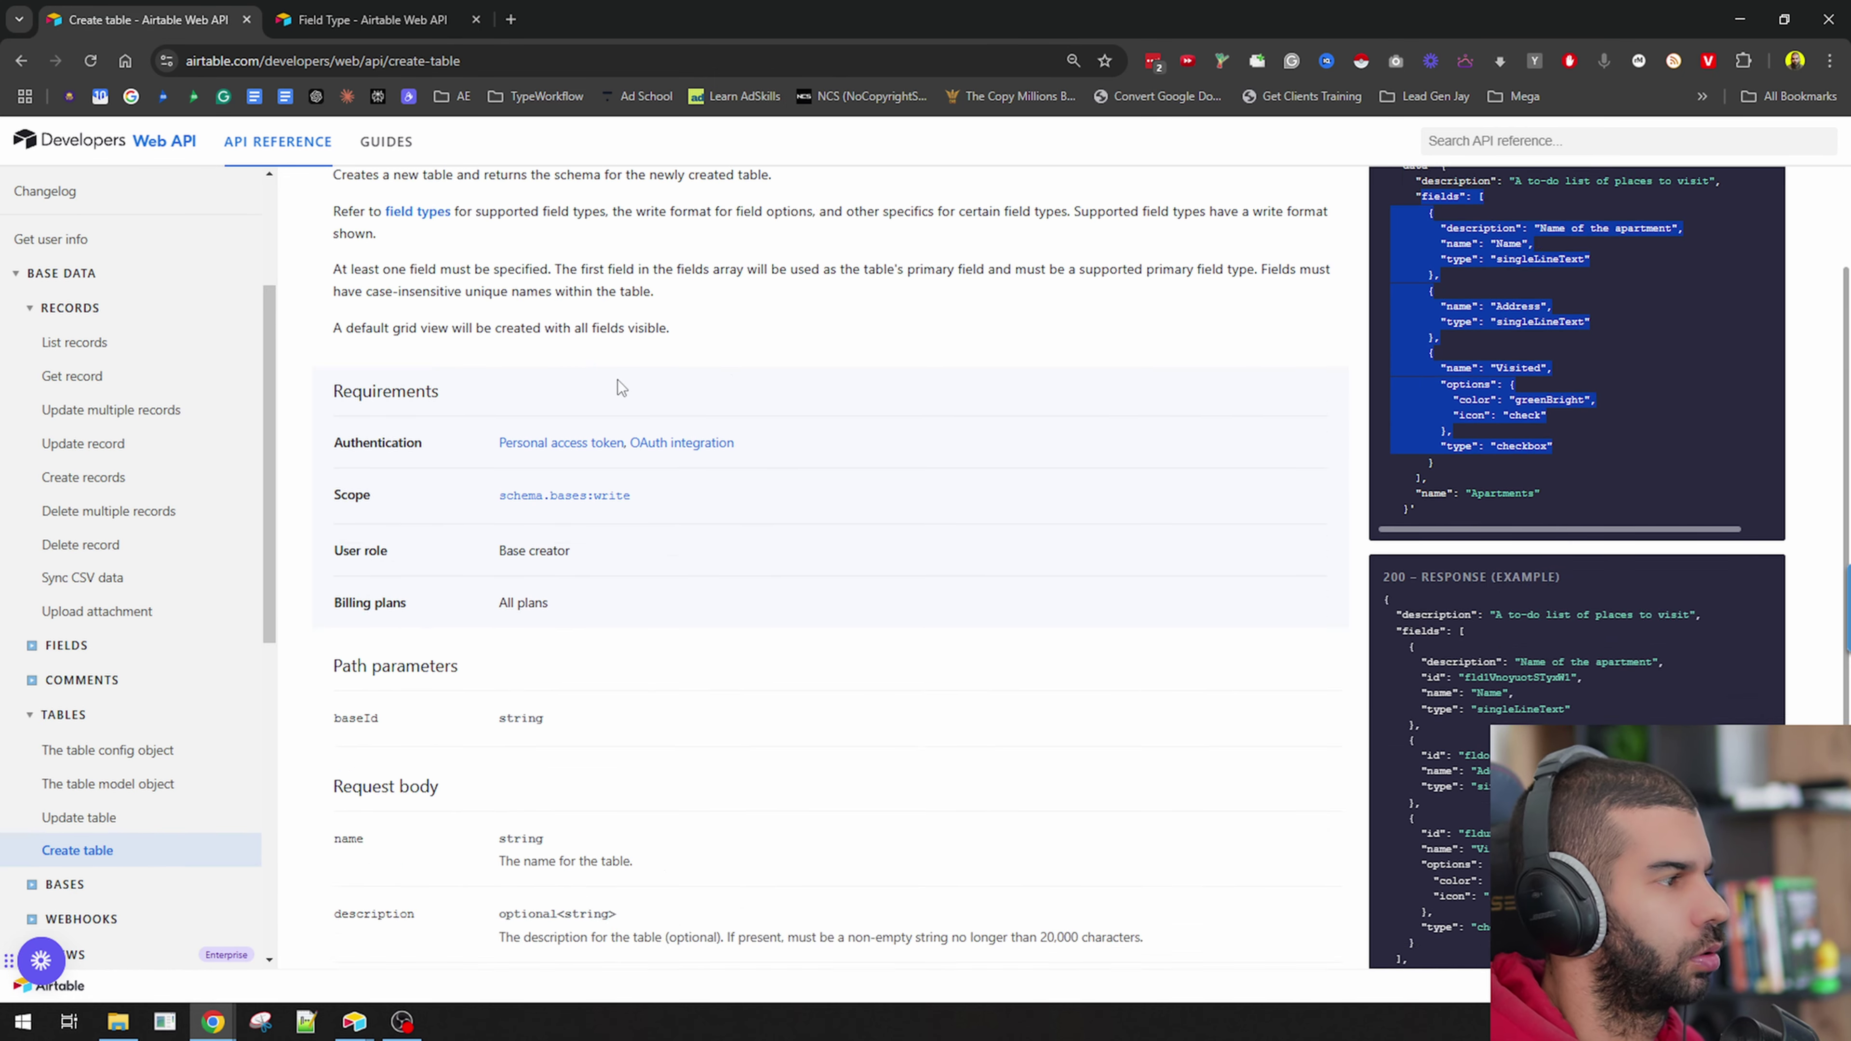
pyautogui.scroll(6, 1102, 452)
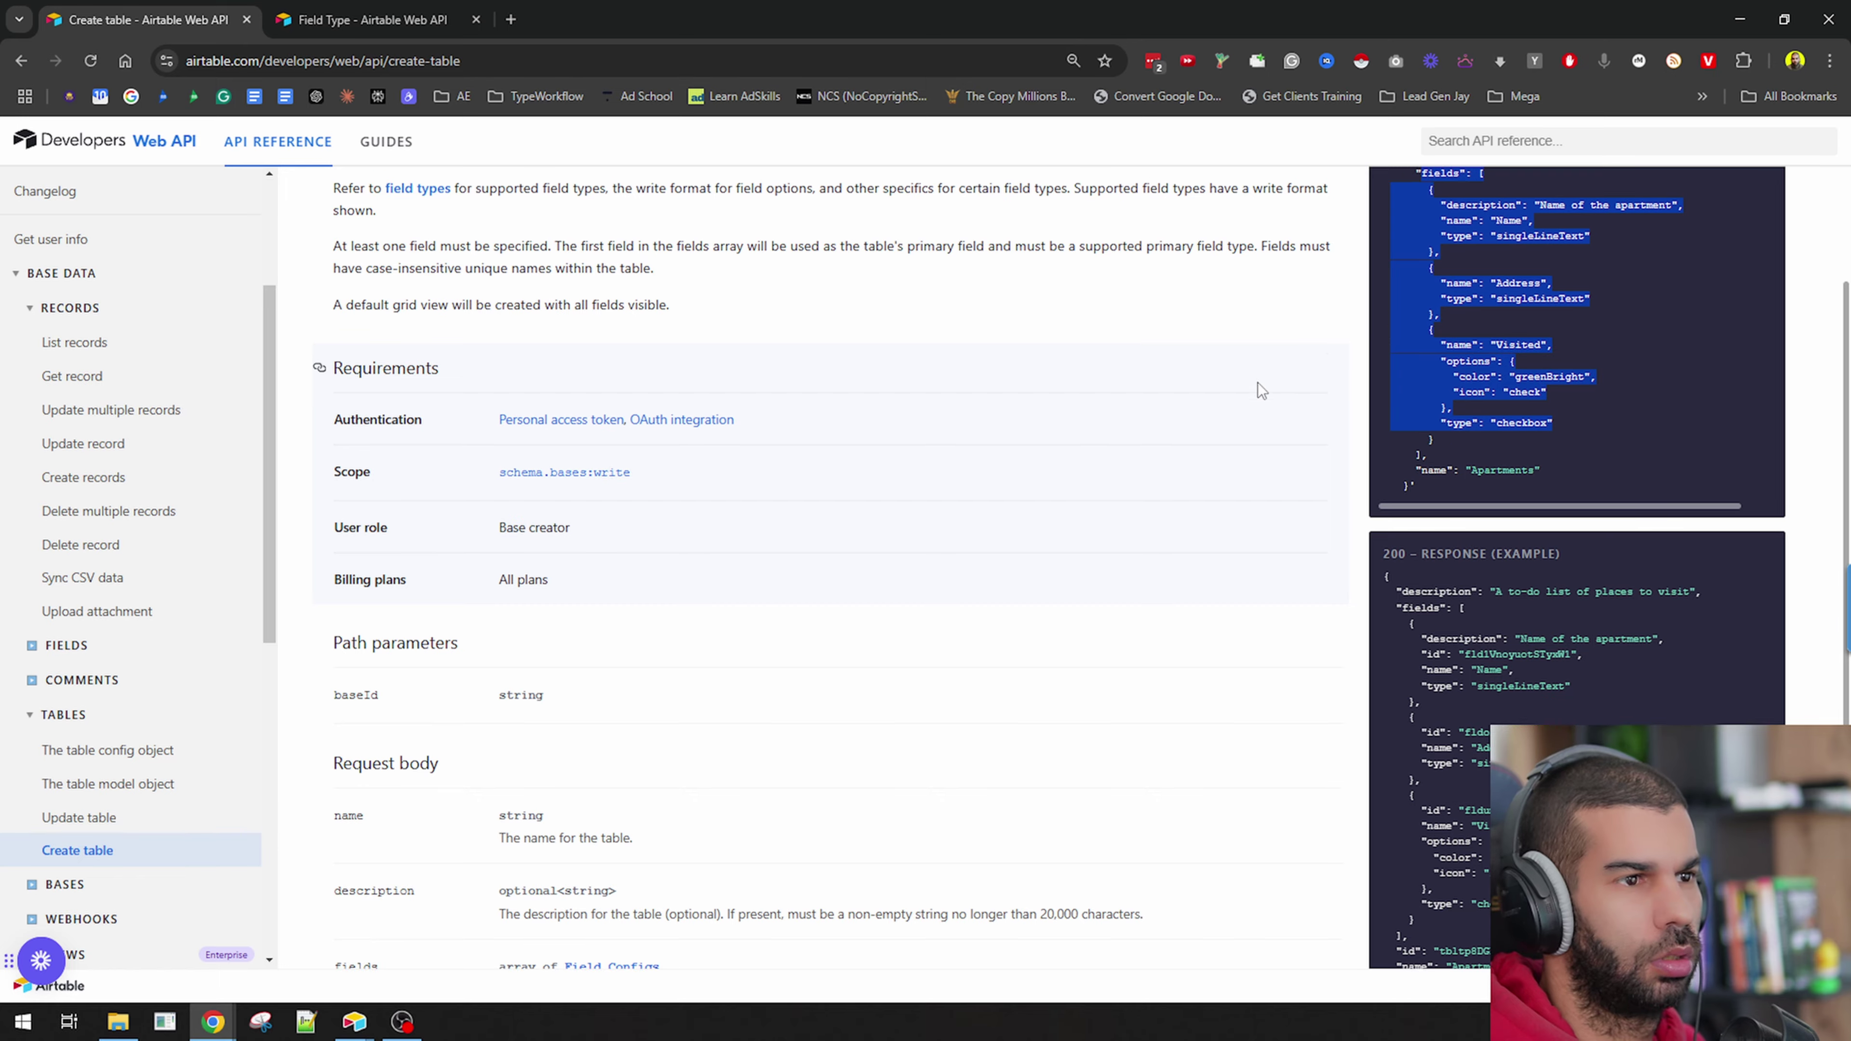
pyautogui.click(1518, 607)
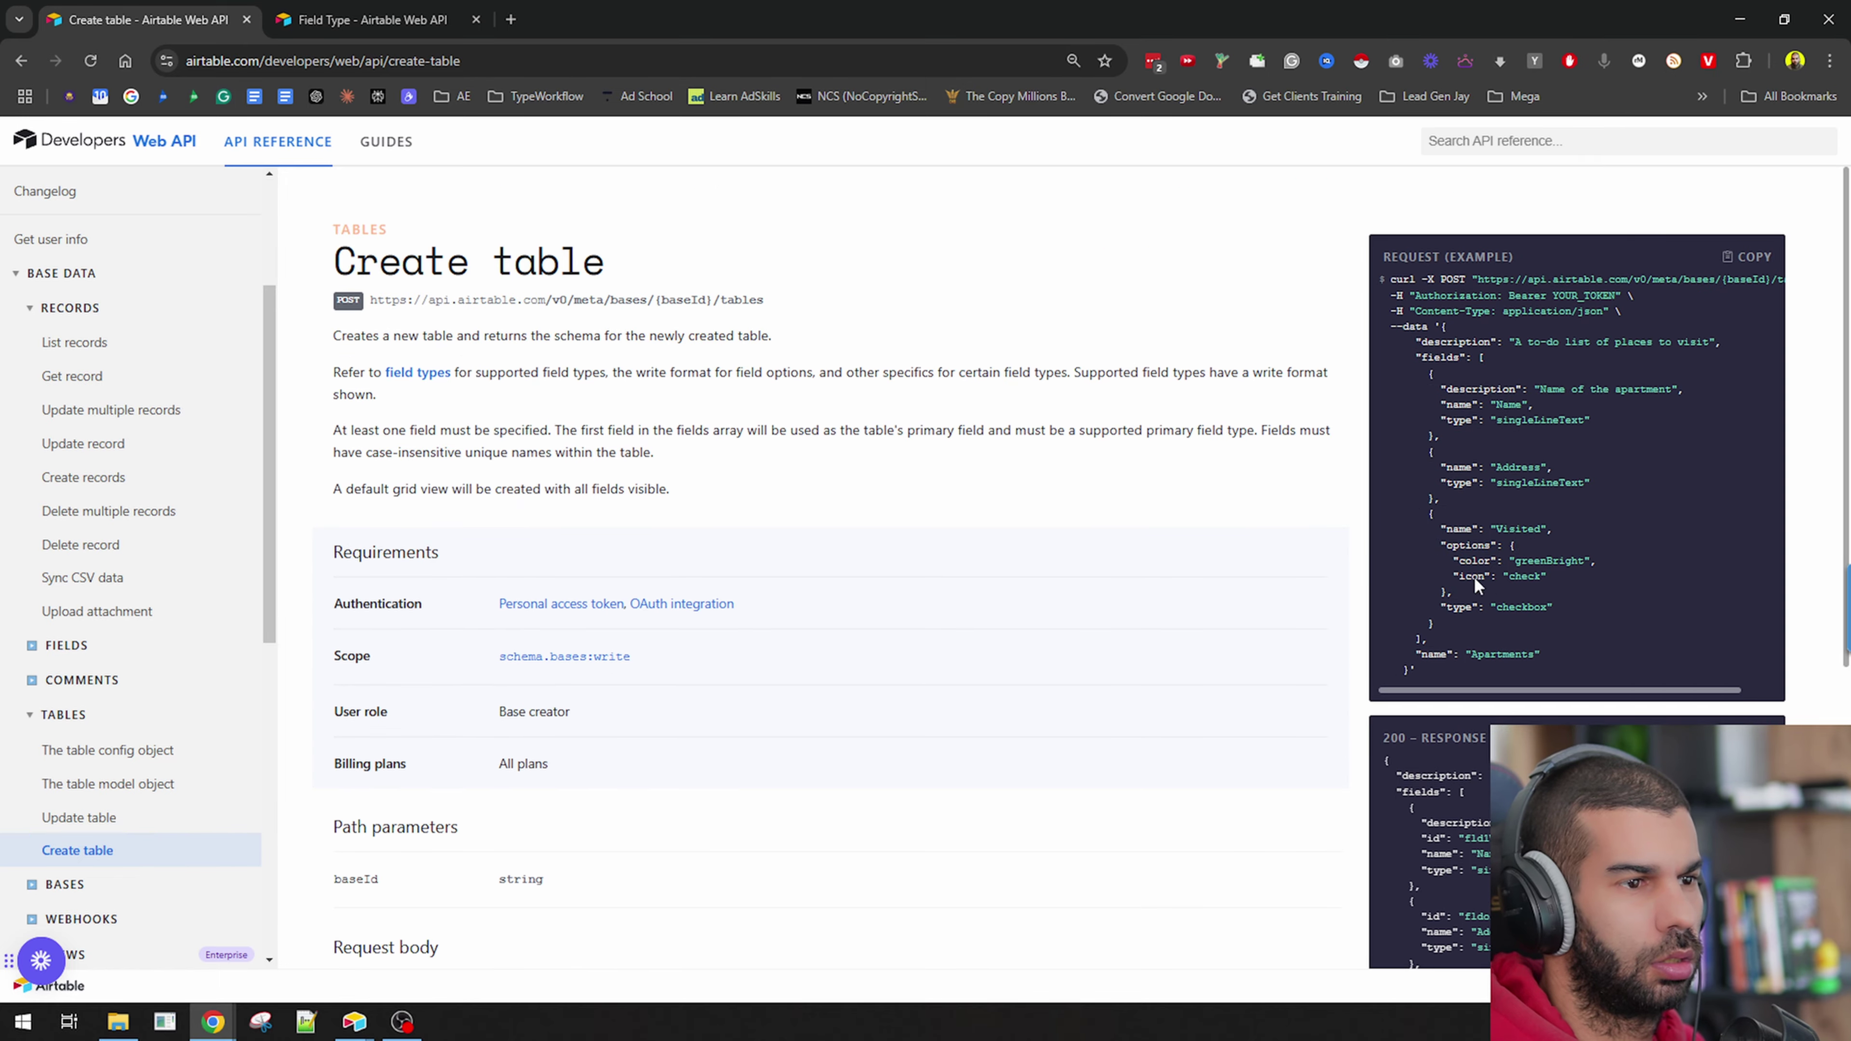
pyautogui.scroll(2, 1515, 587)
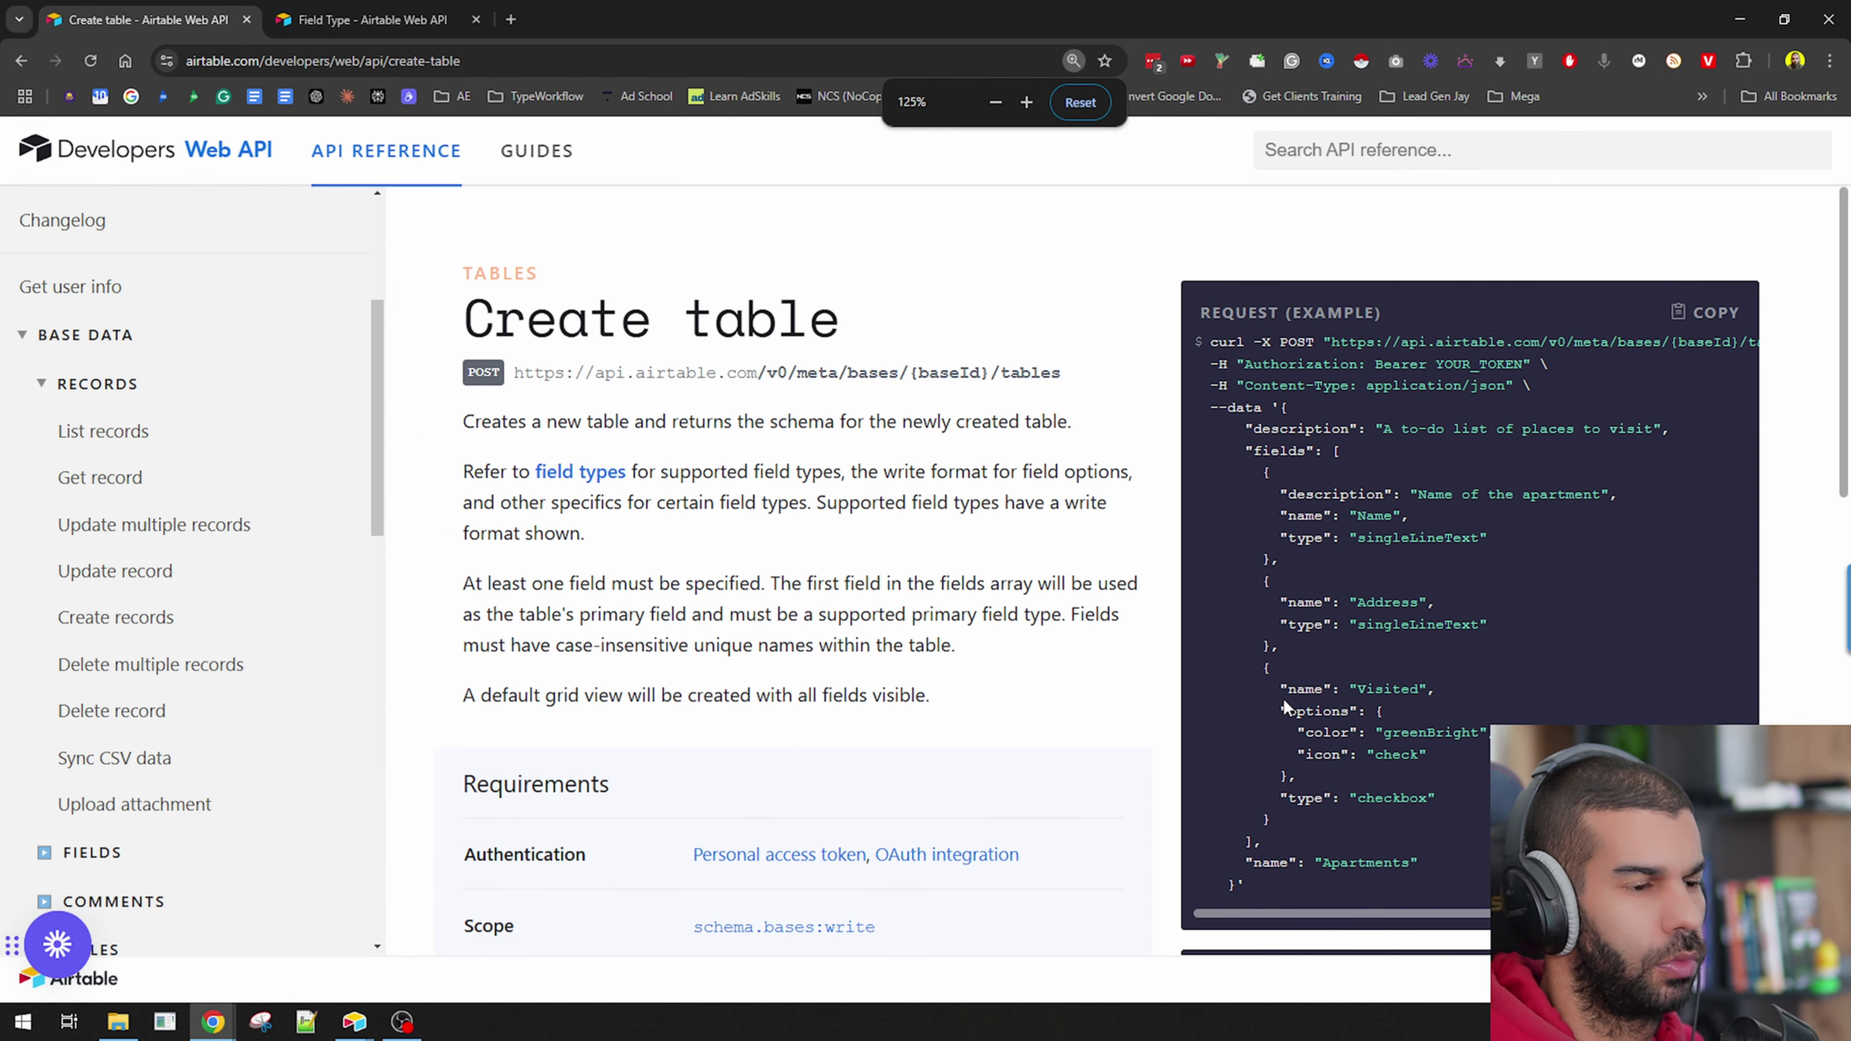
pyautogui.moveTo(1280, 688); pyautogui.dragTo(1440, 729)
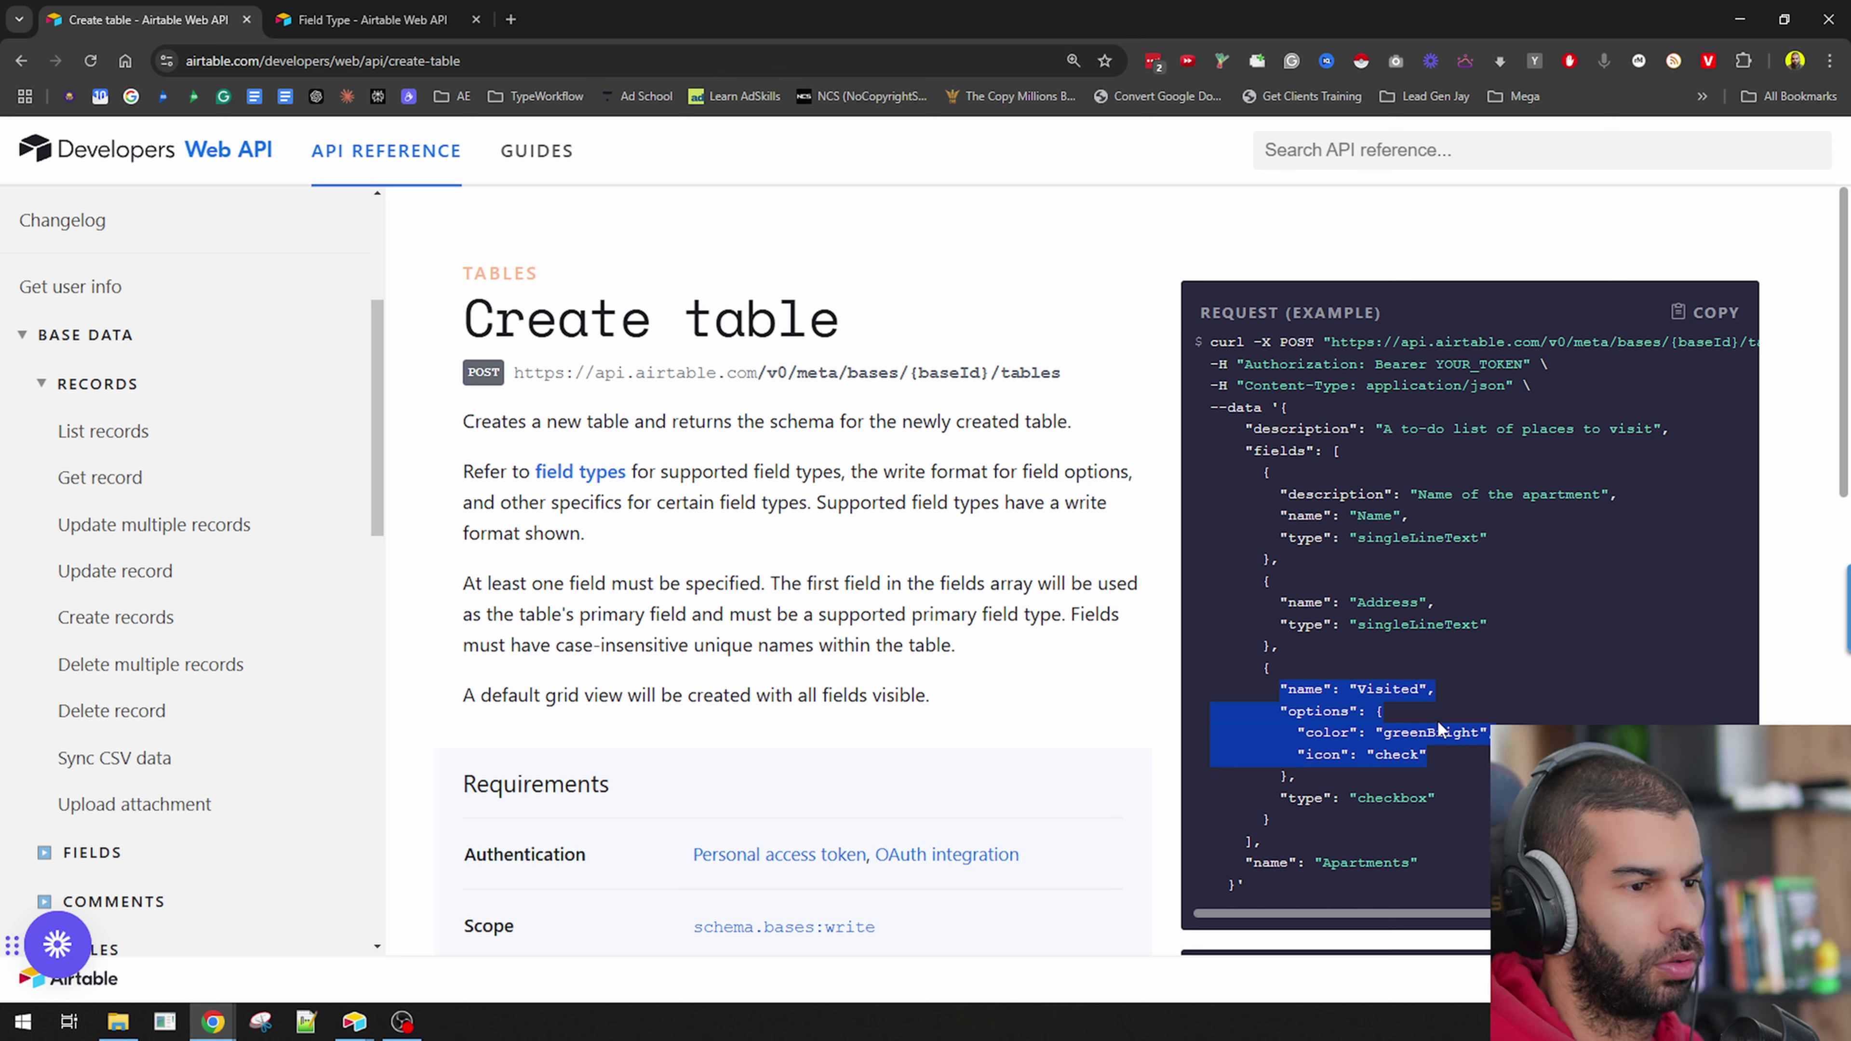
pyautogui.doubleClick(1398, 755)
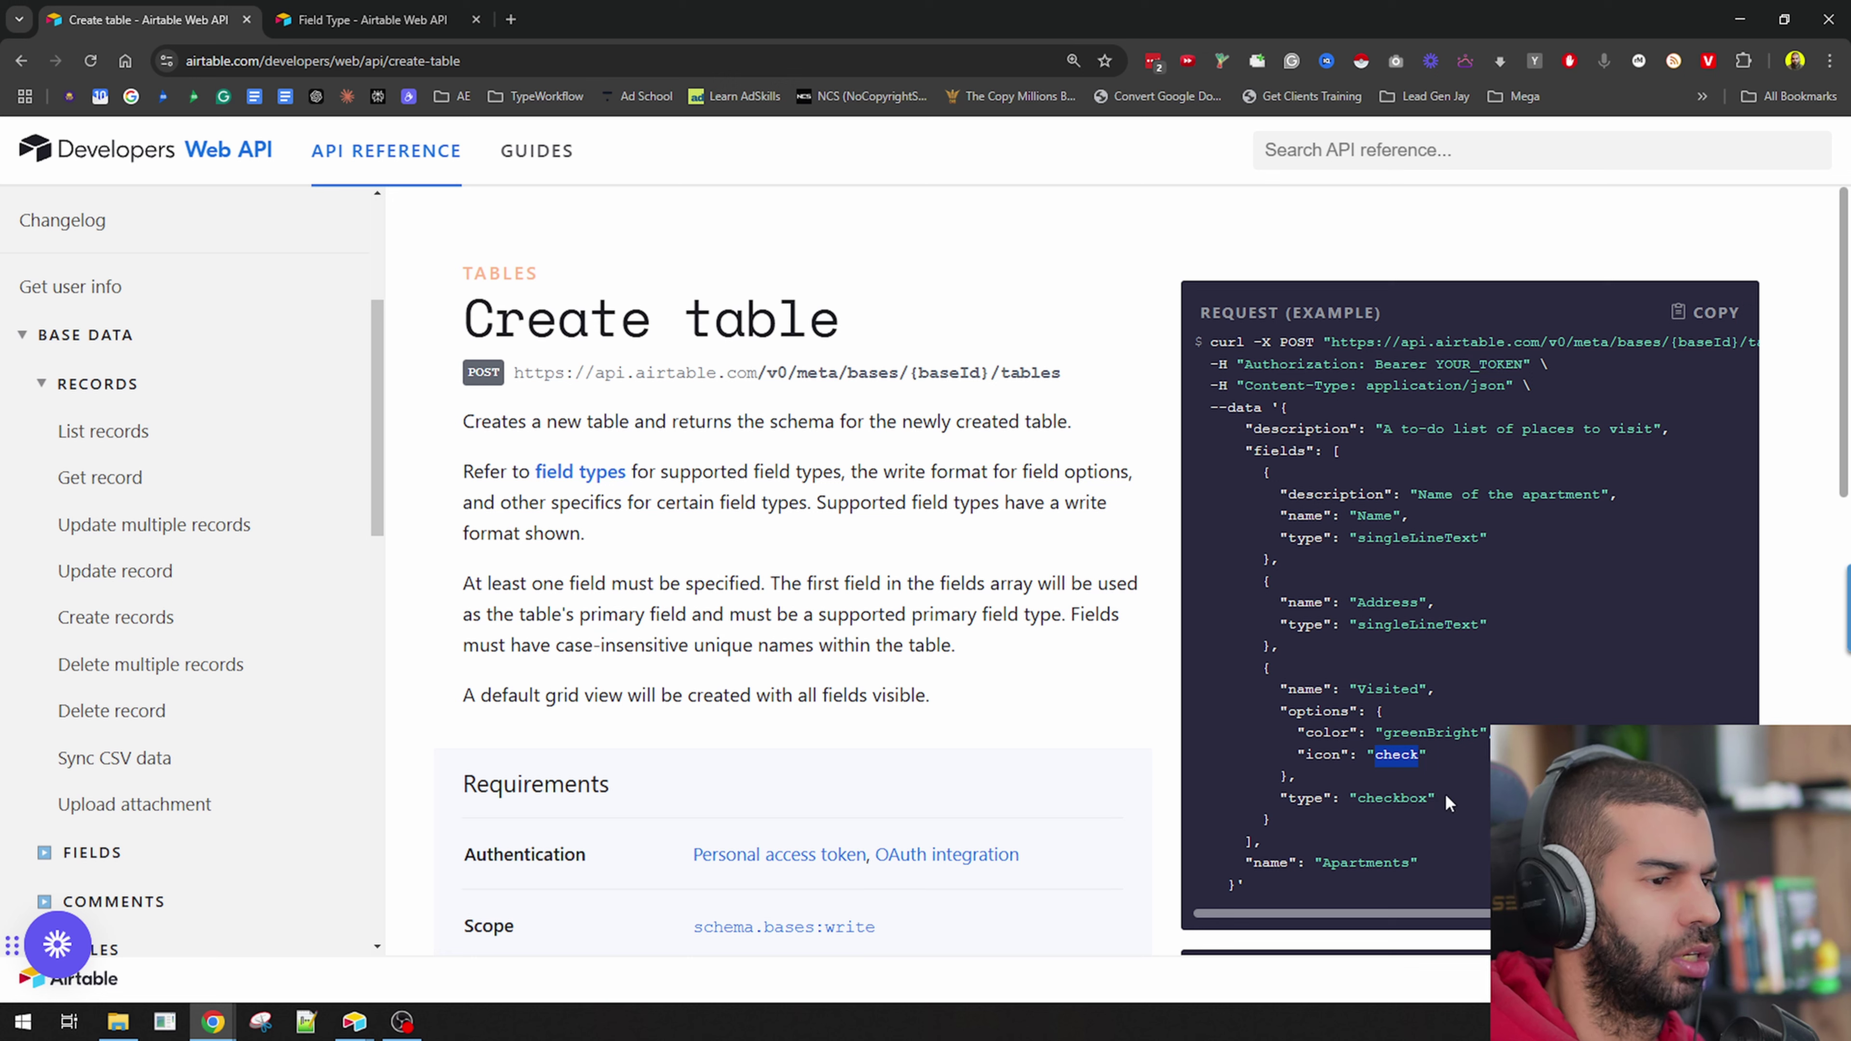
pyautogui.moveTo(1444, 798); pyautogui.dragTo(1286, 815)
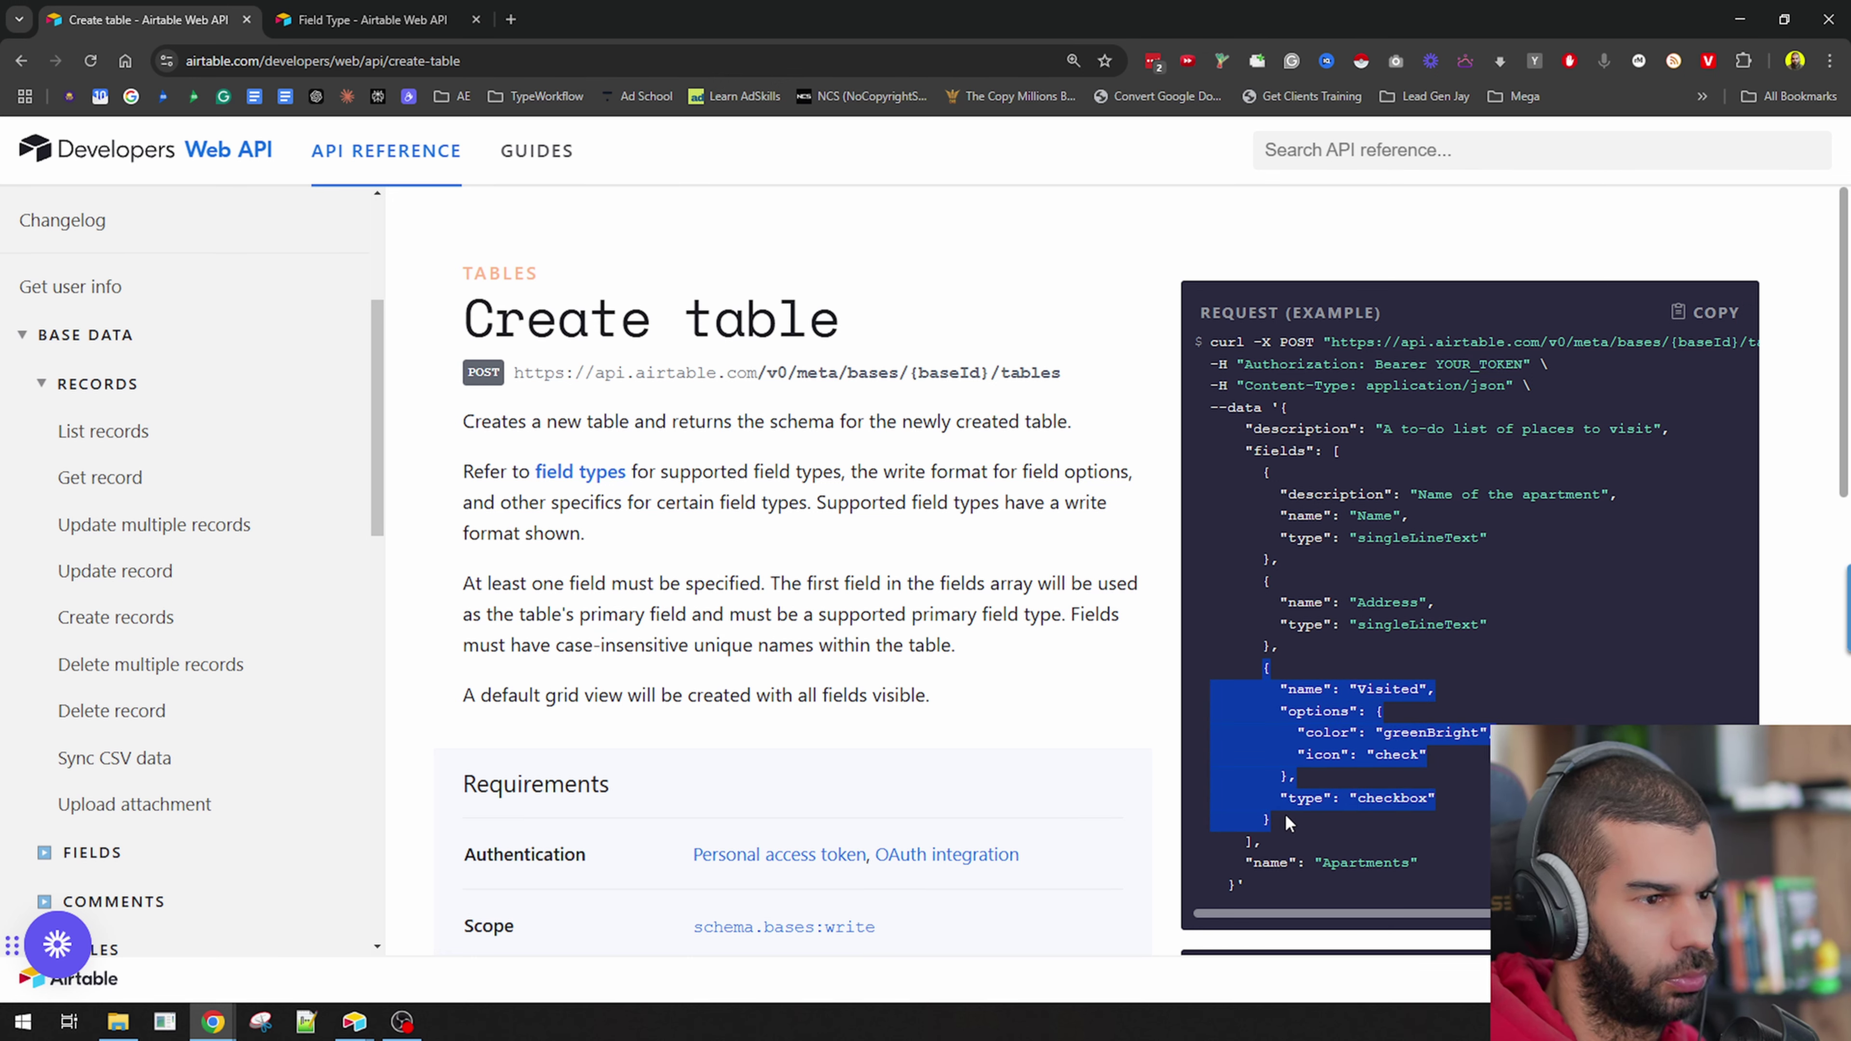
pyautogui.hotkey('ctrl', '-')
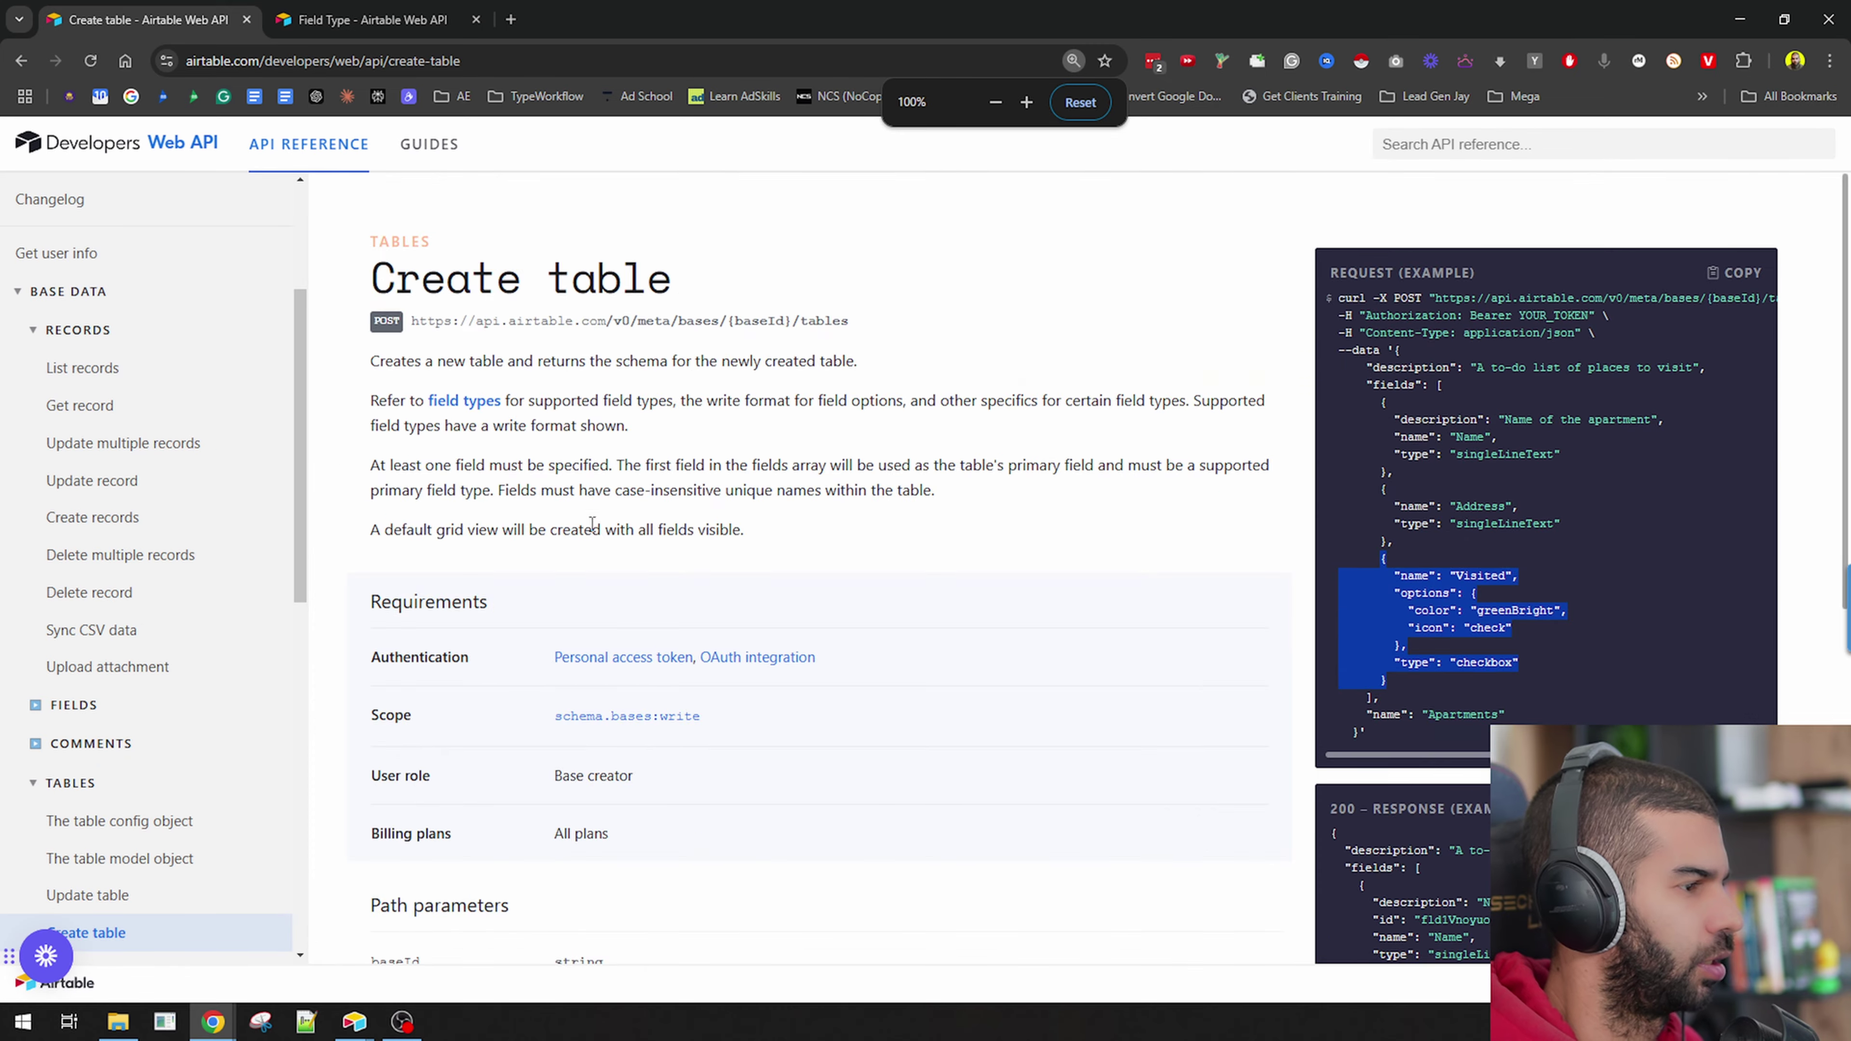
pyautogui.scroll(-8, 592, 525)
pyautogui.scroll(9, 641, 758)
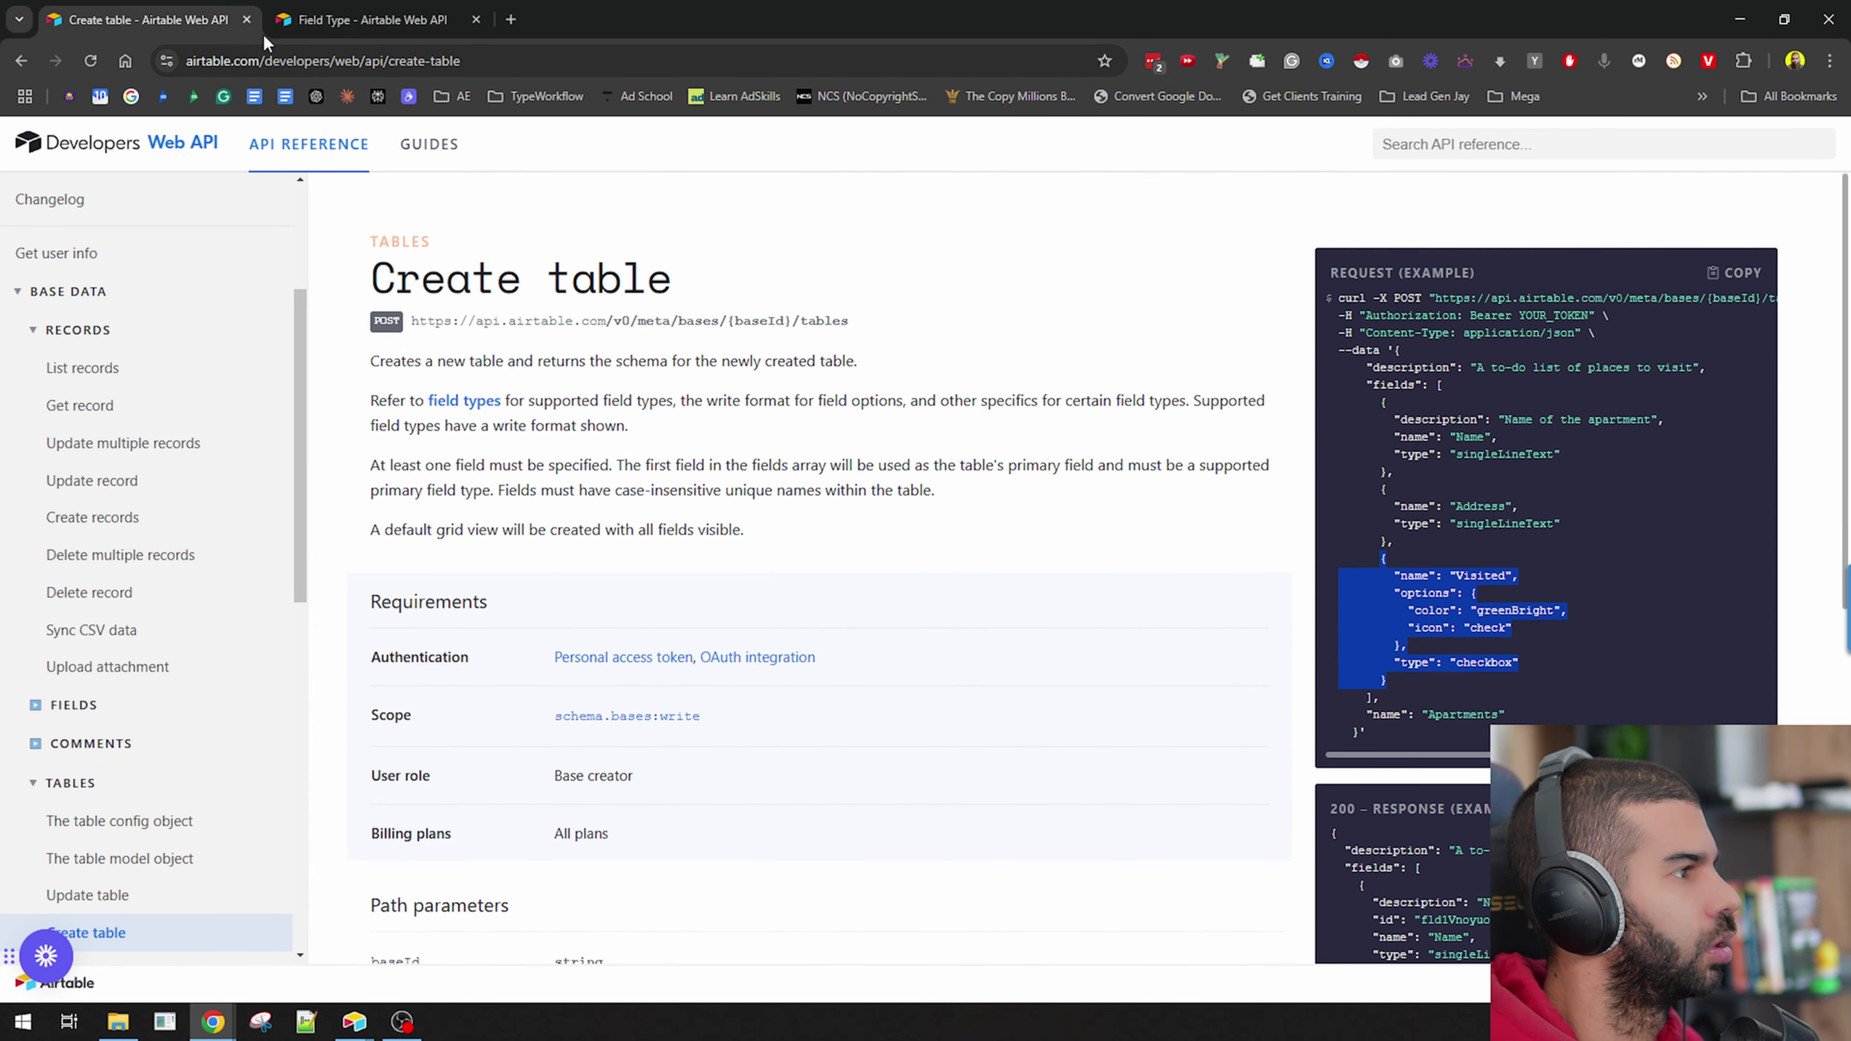
# Review the checkbox type line on the Update table page, then return to the n8n workflow.
pyautogui.click(330, 11)
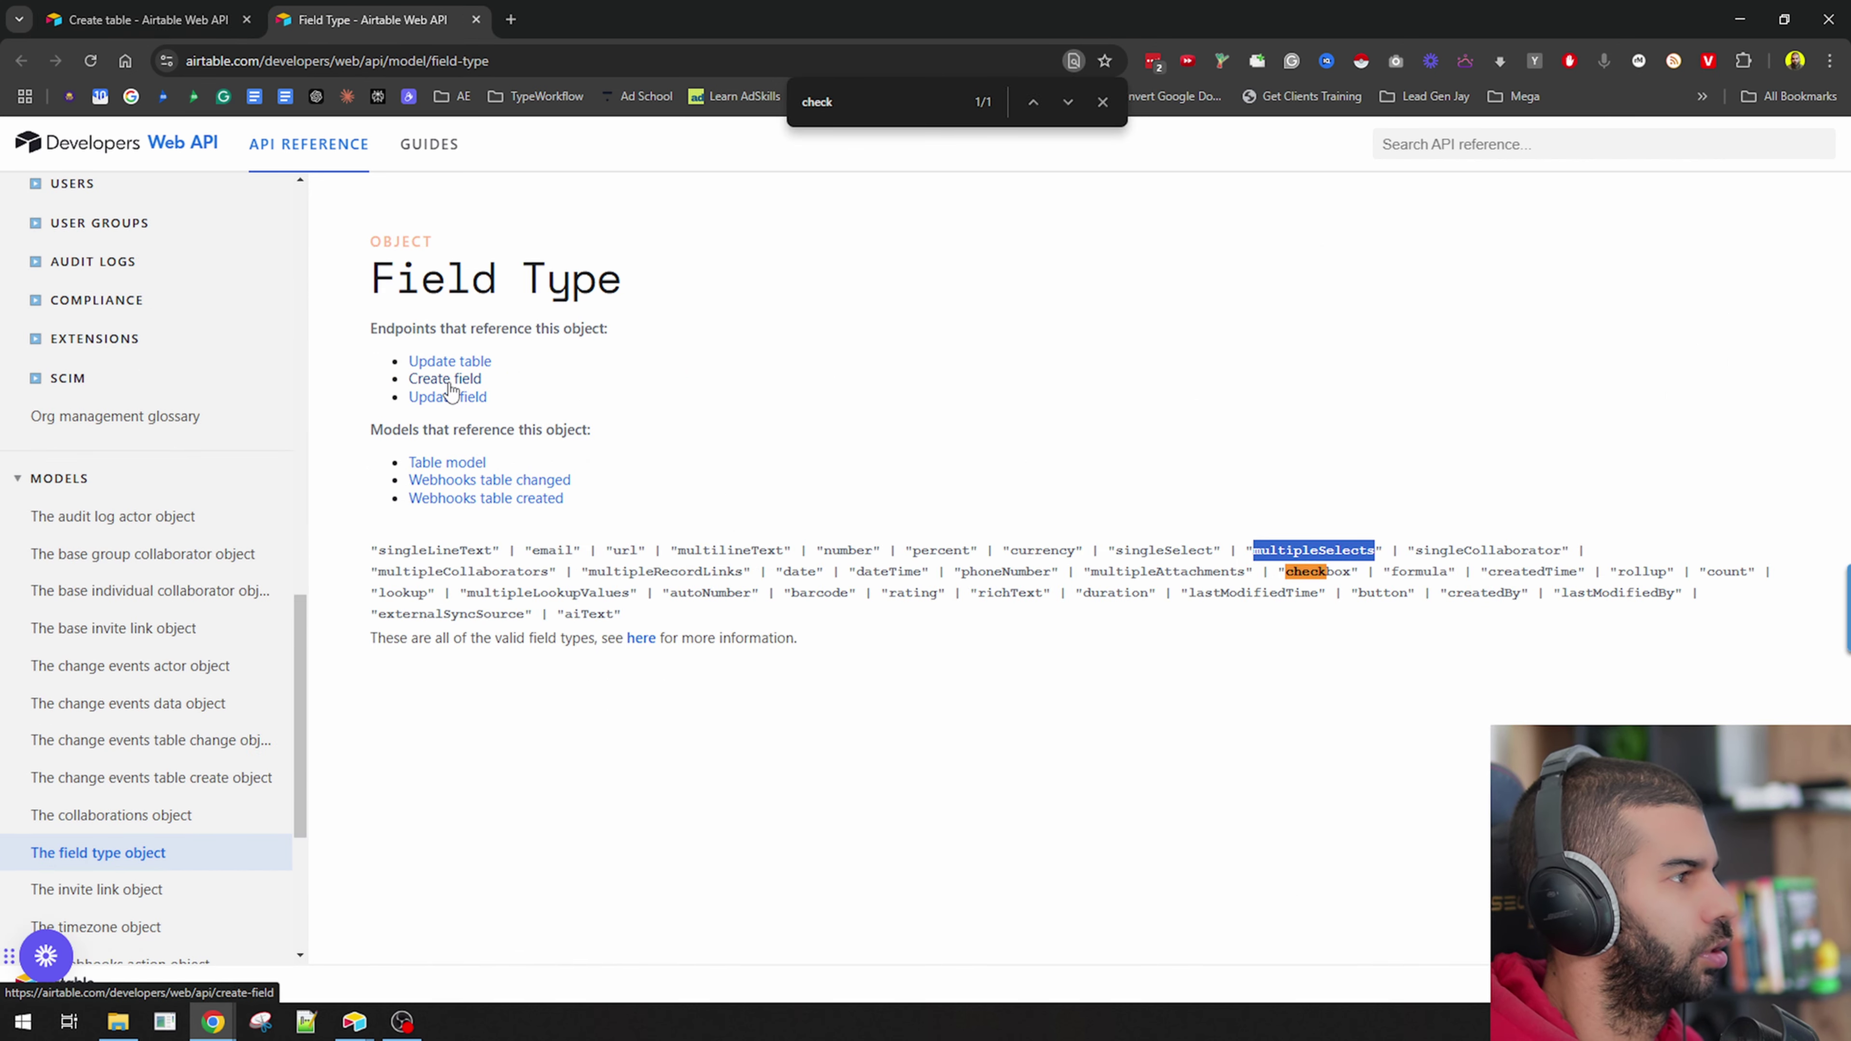
pyautogui.click(449, 361)
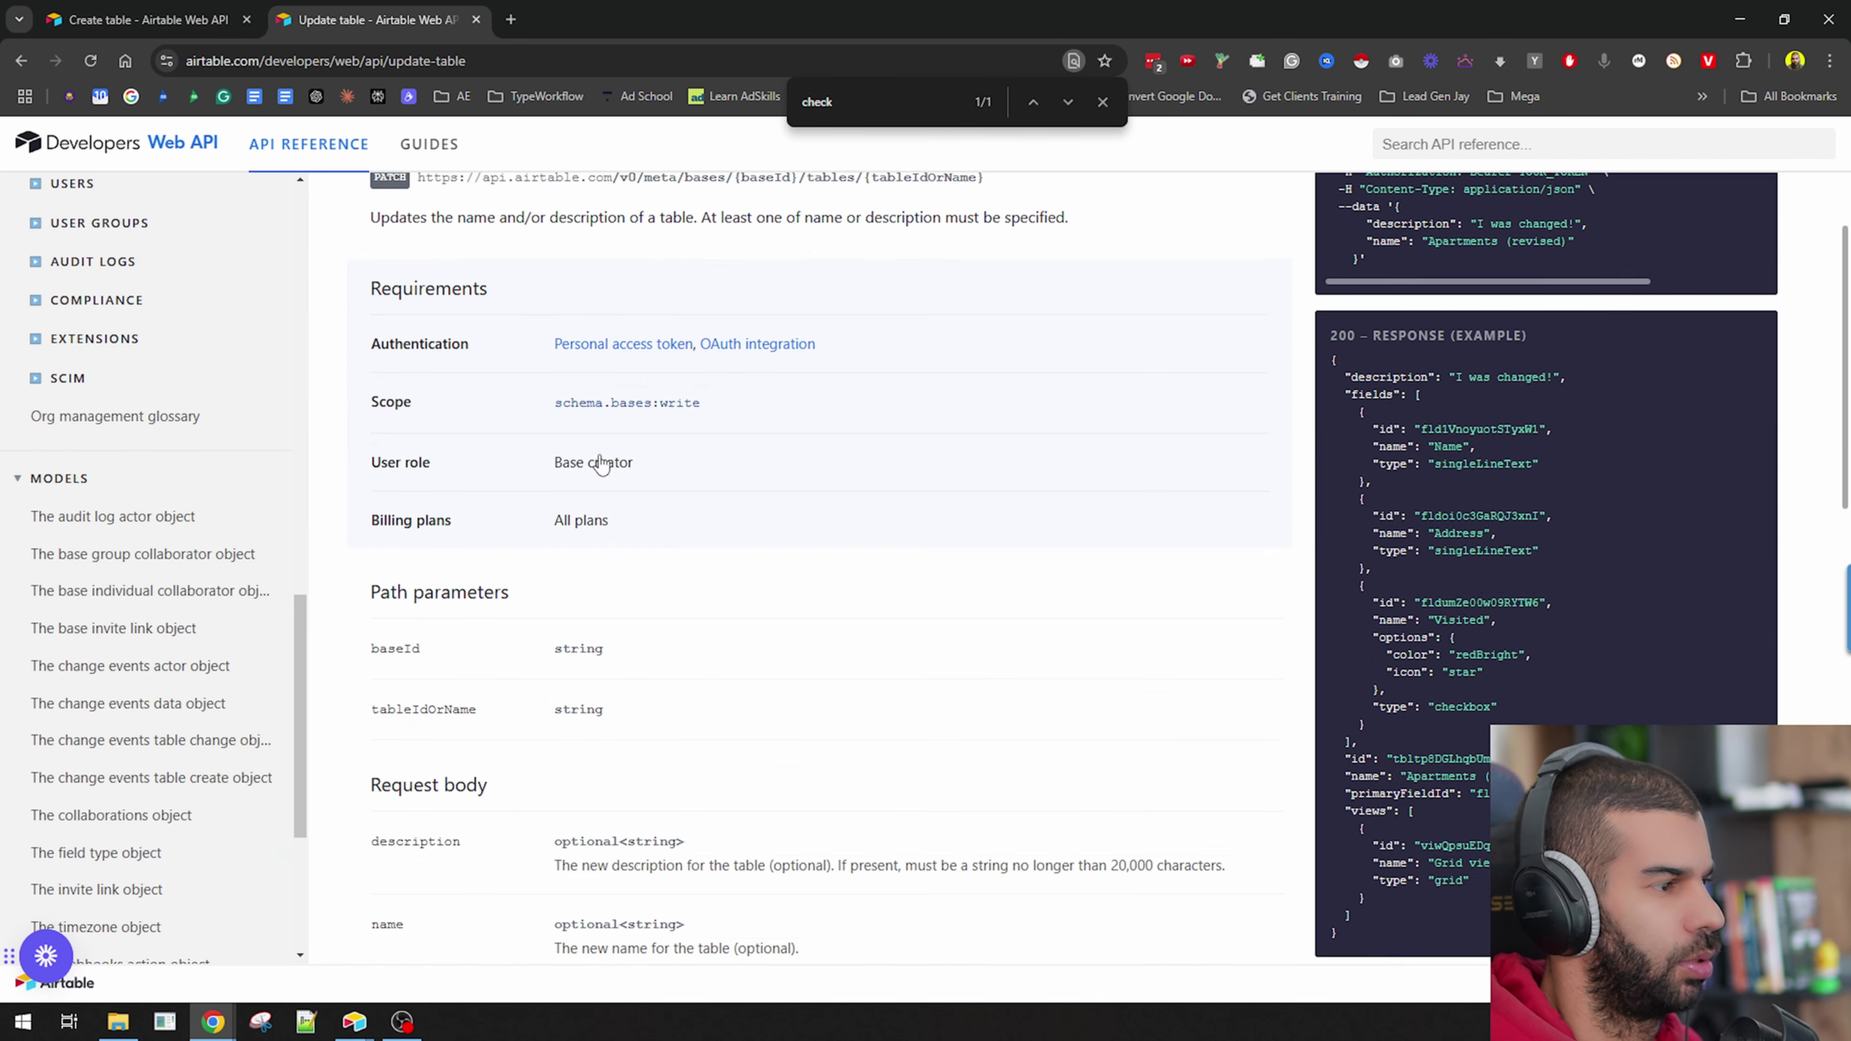
pyautogui.scroll(-3, 1140, 445)
pyautogui.scroll(2, 1328, 460)
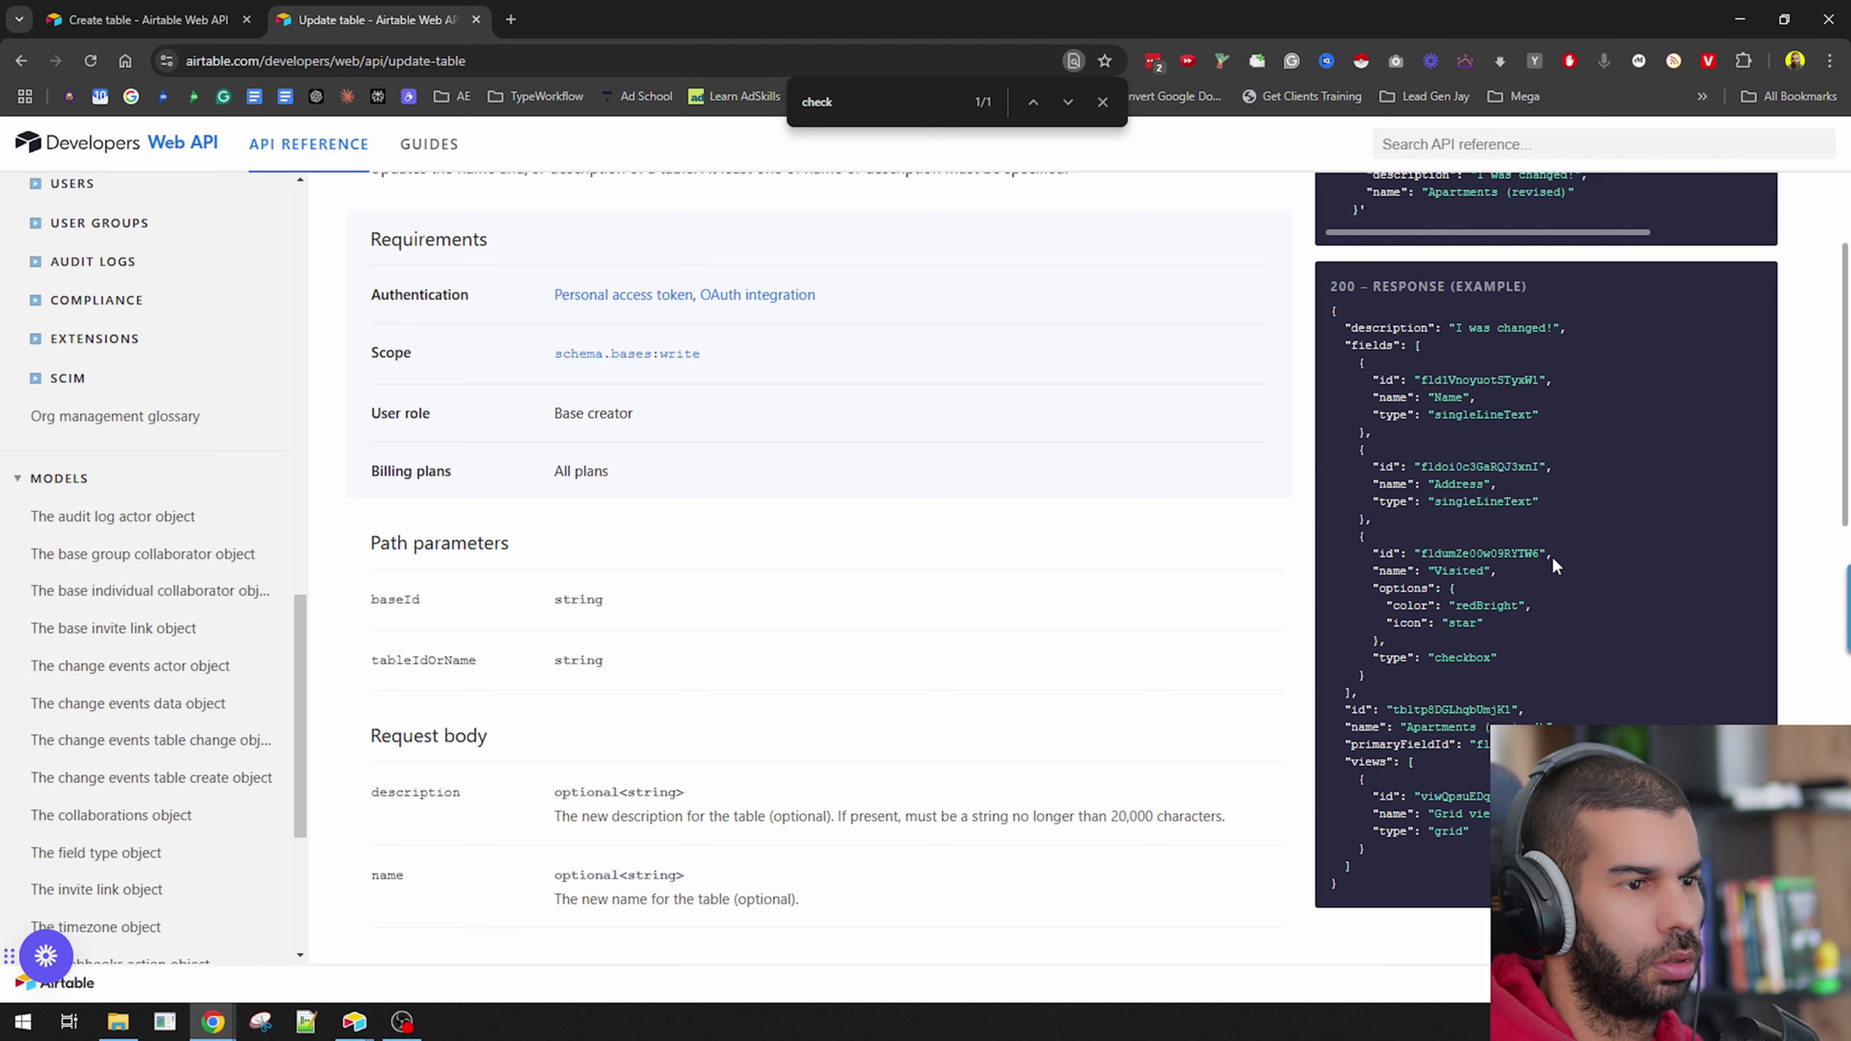
pyautogui.moveTo(1409, 651); pyautogui.dragTo(1543, 656)
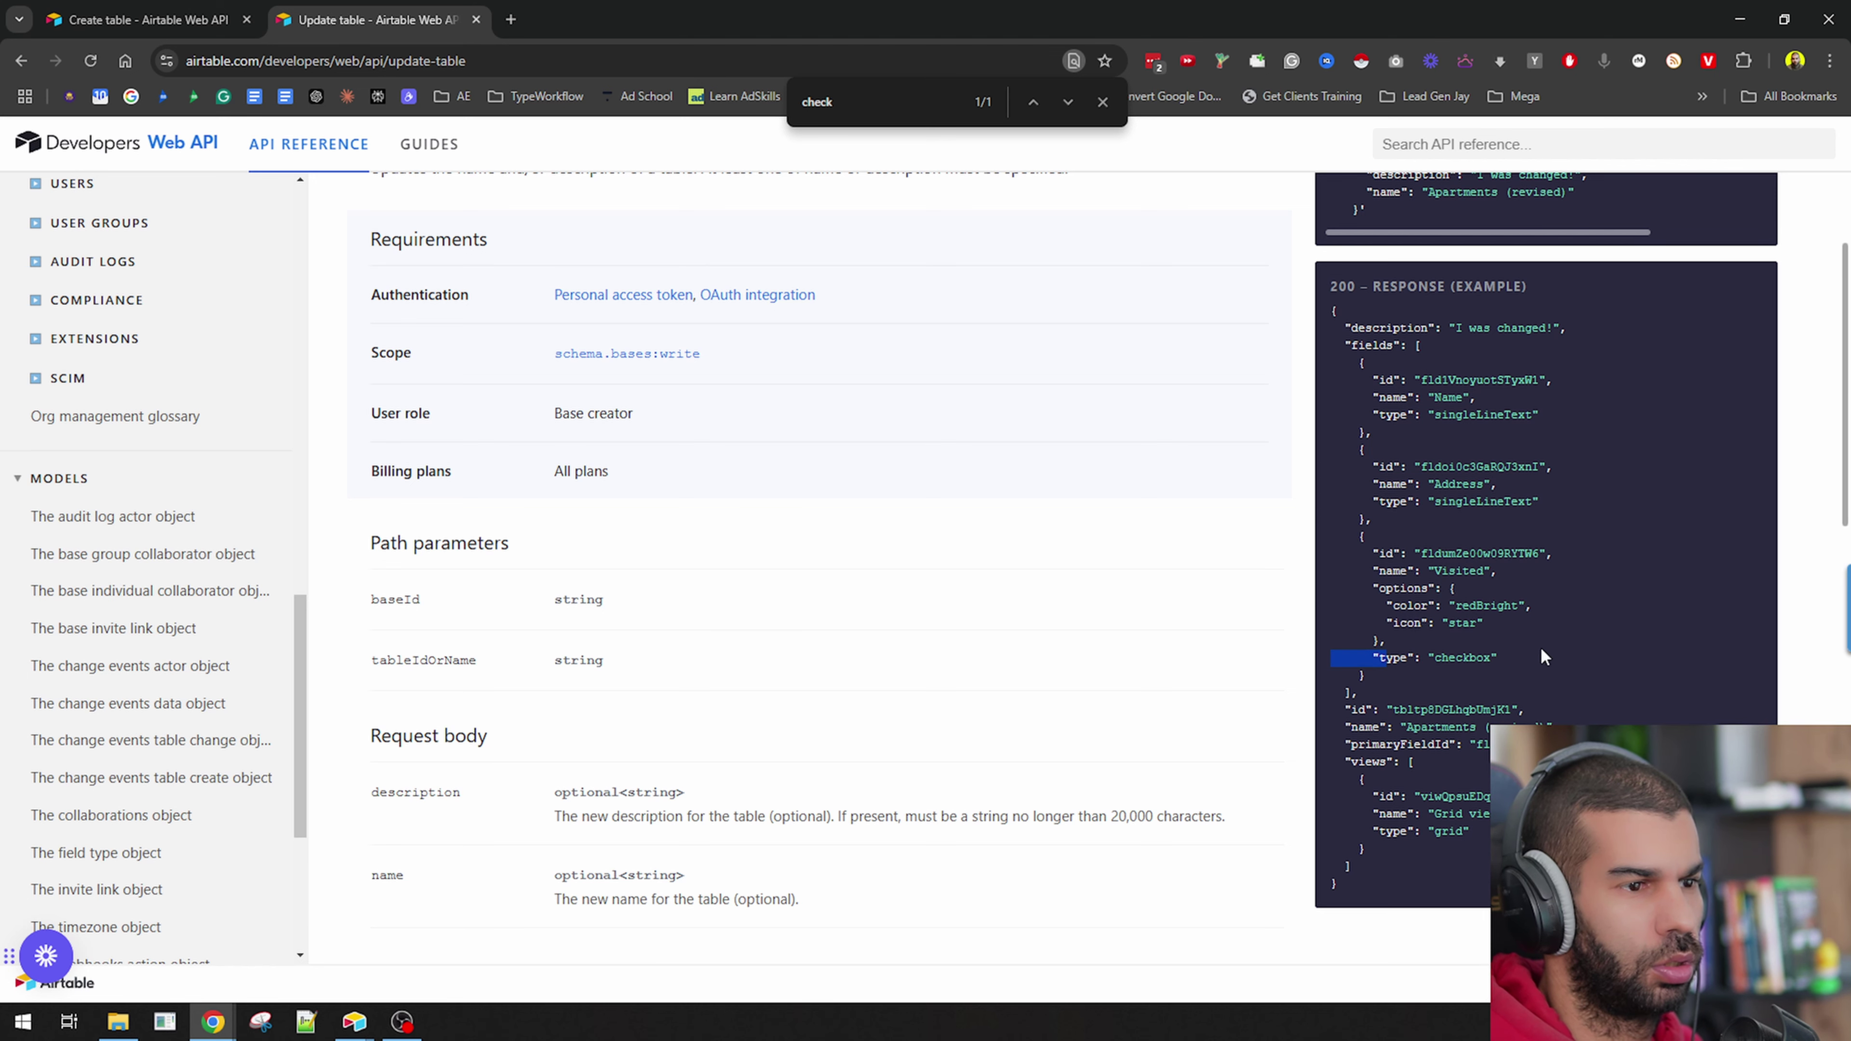
pyautogui.click(1471, 651)
pyautogui.scroll(-1, 1453, 700)
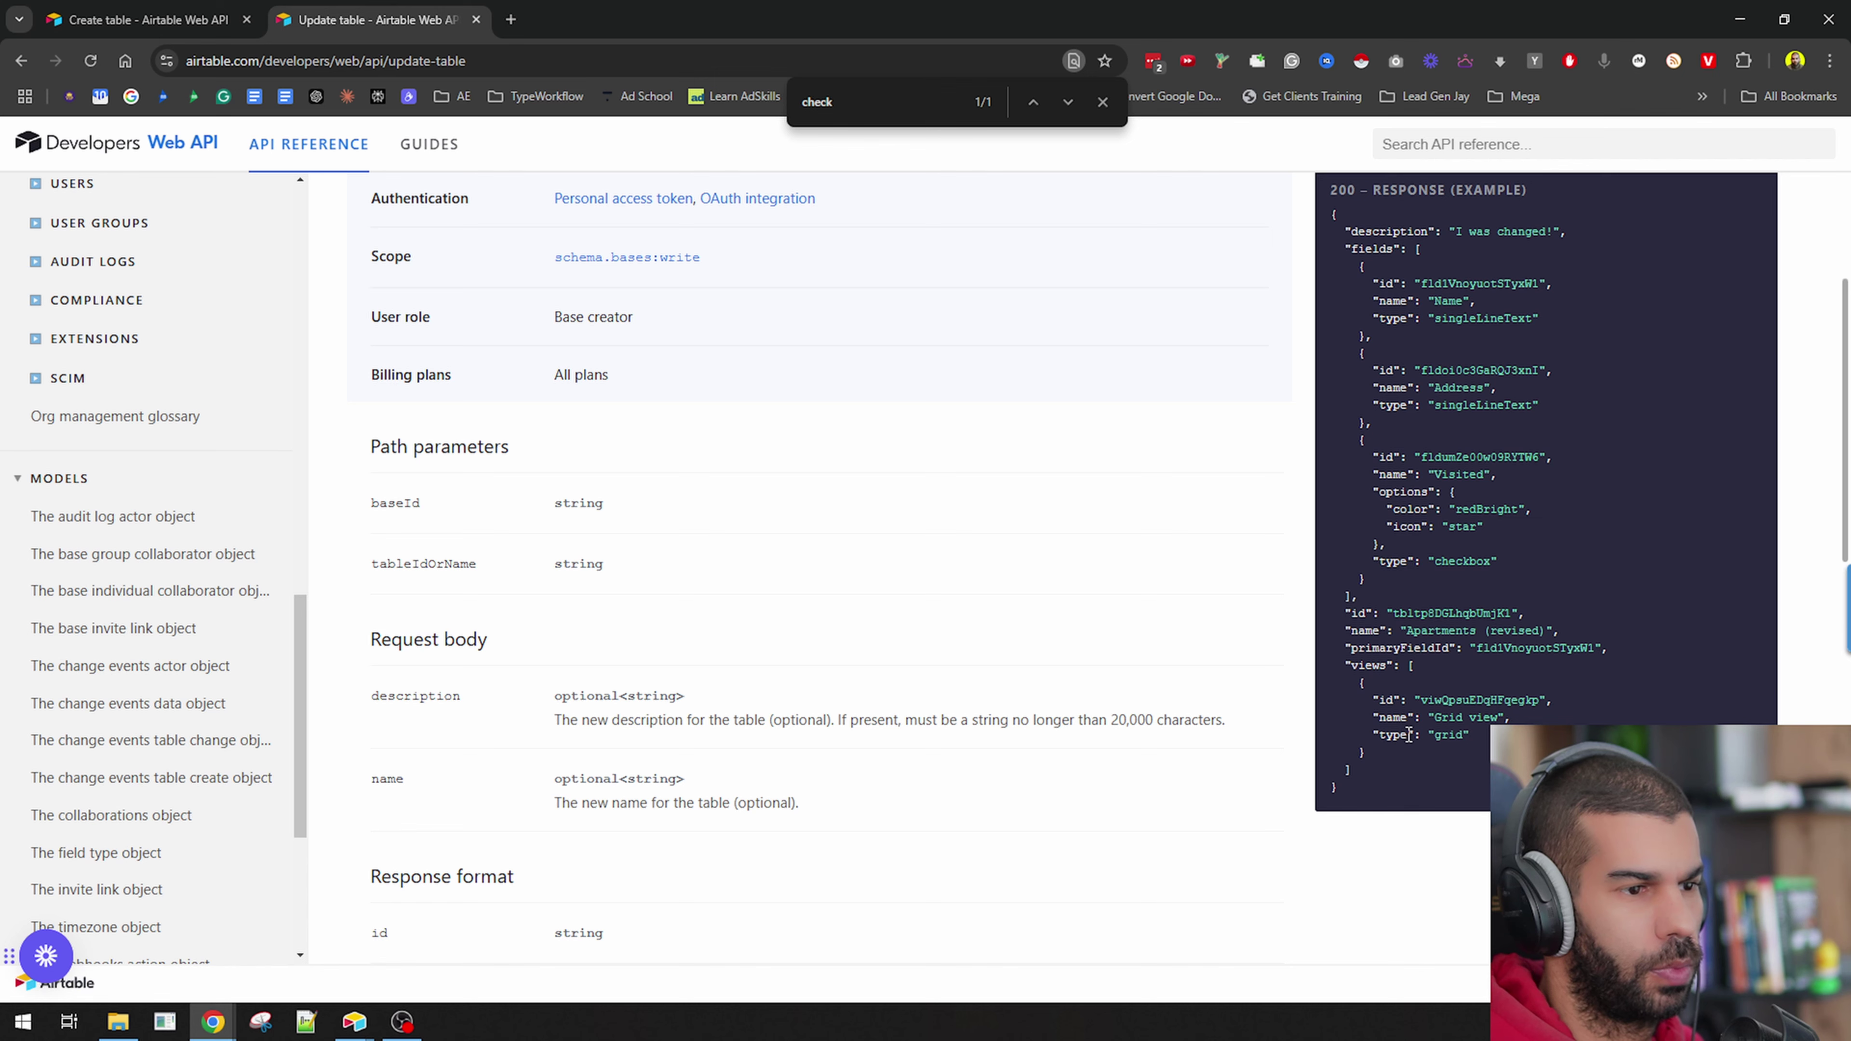
pyautogui.scroll(3, 1404, 641)
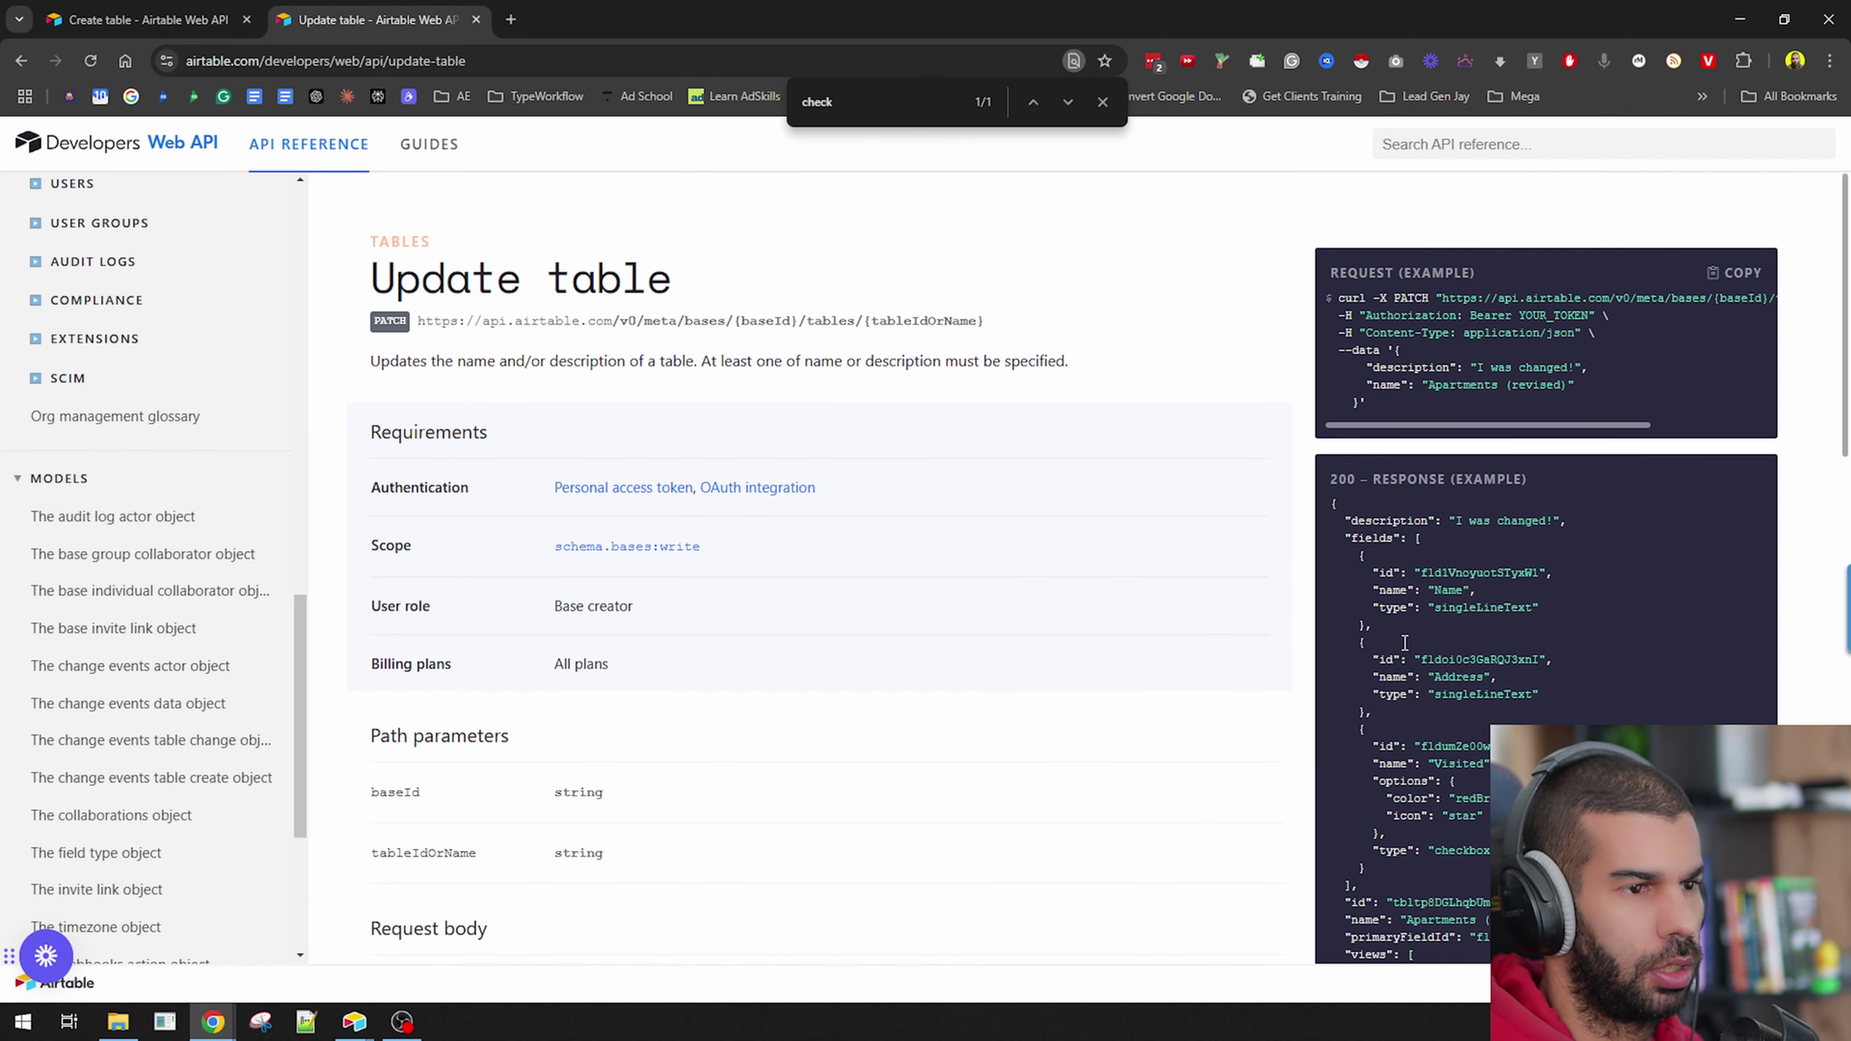
pyautogui.click(162, 14)
pyautogui.click(374, 21)
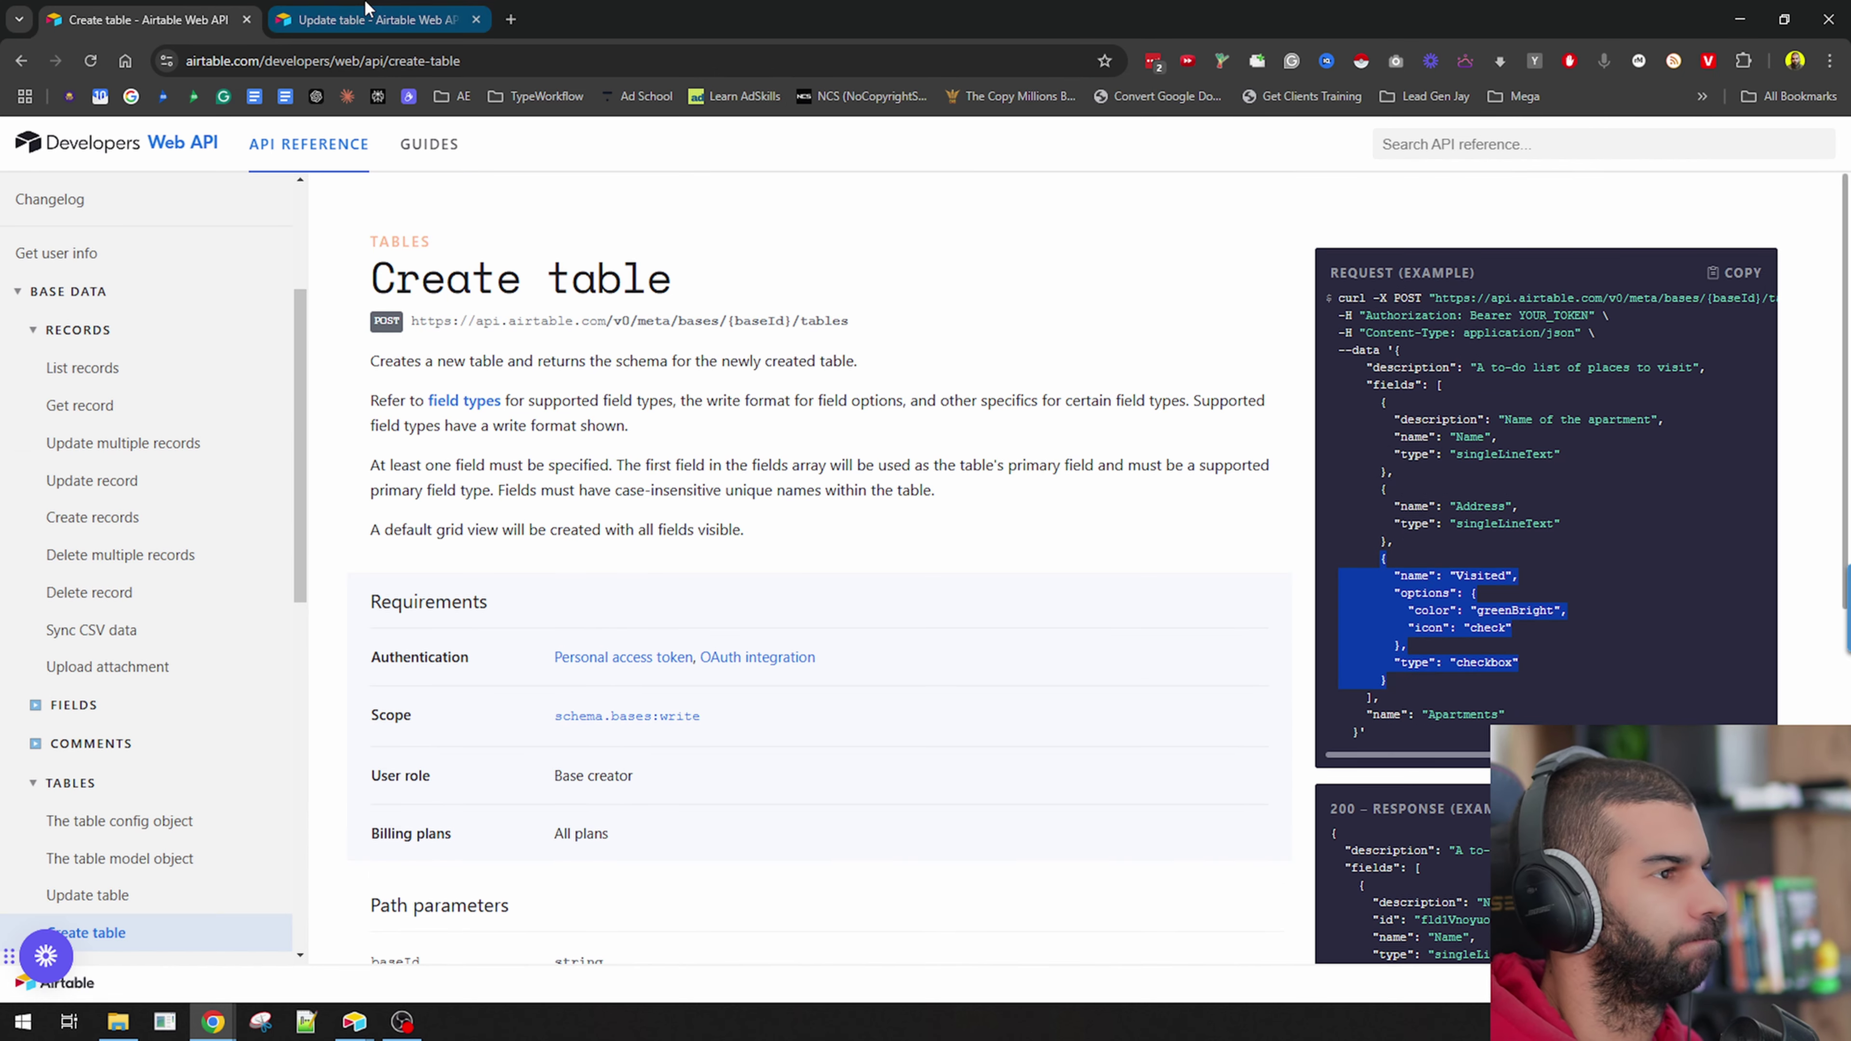
pyautogui.hotkey('alt', 'Tab')
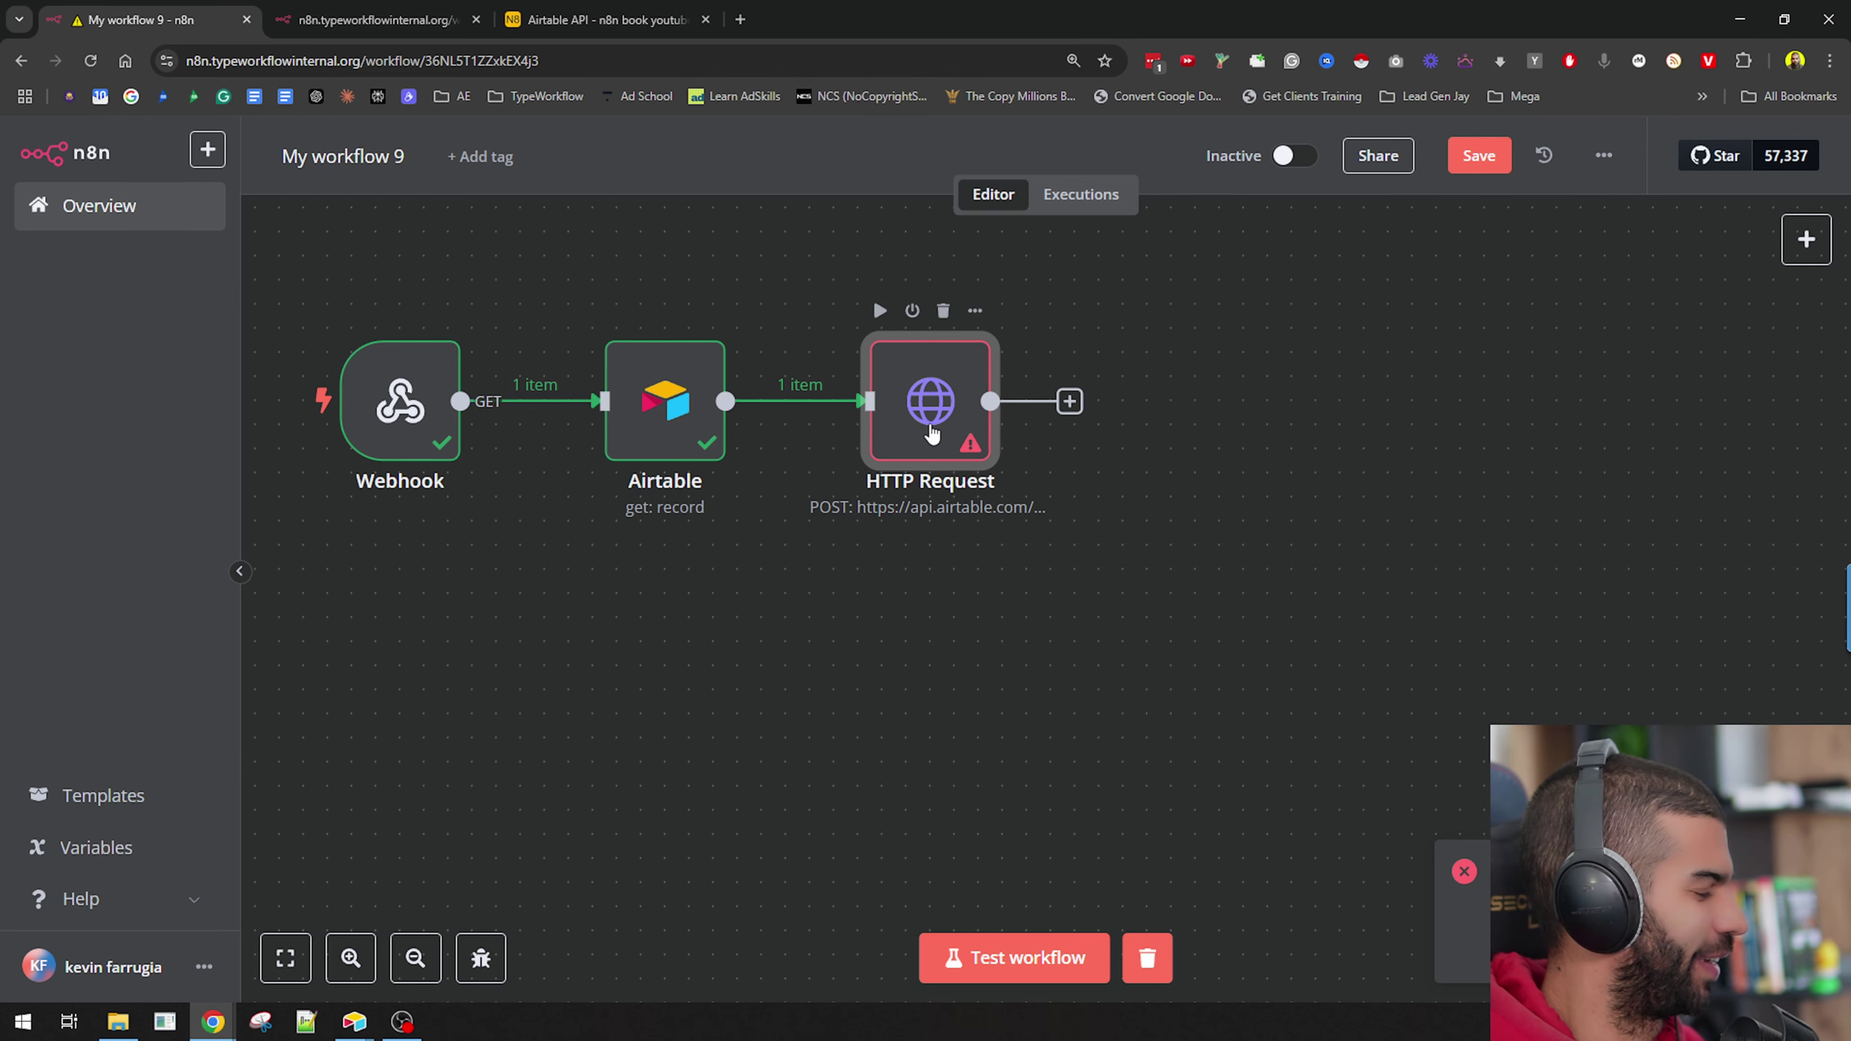
# In the HTTP Request body, paste a checkbox field after Done and rename it from Visited to Done.
pyautogui.doubleClick(911, 390)
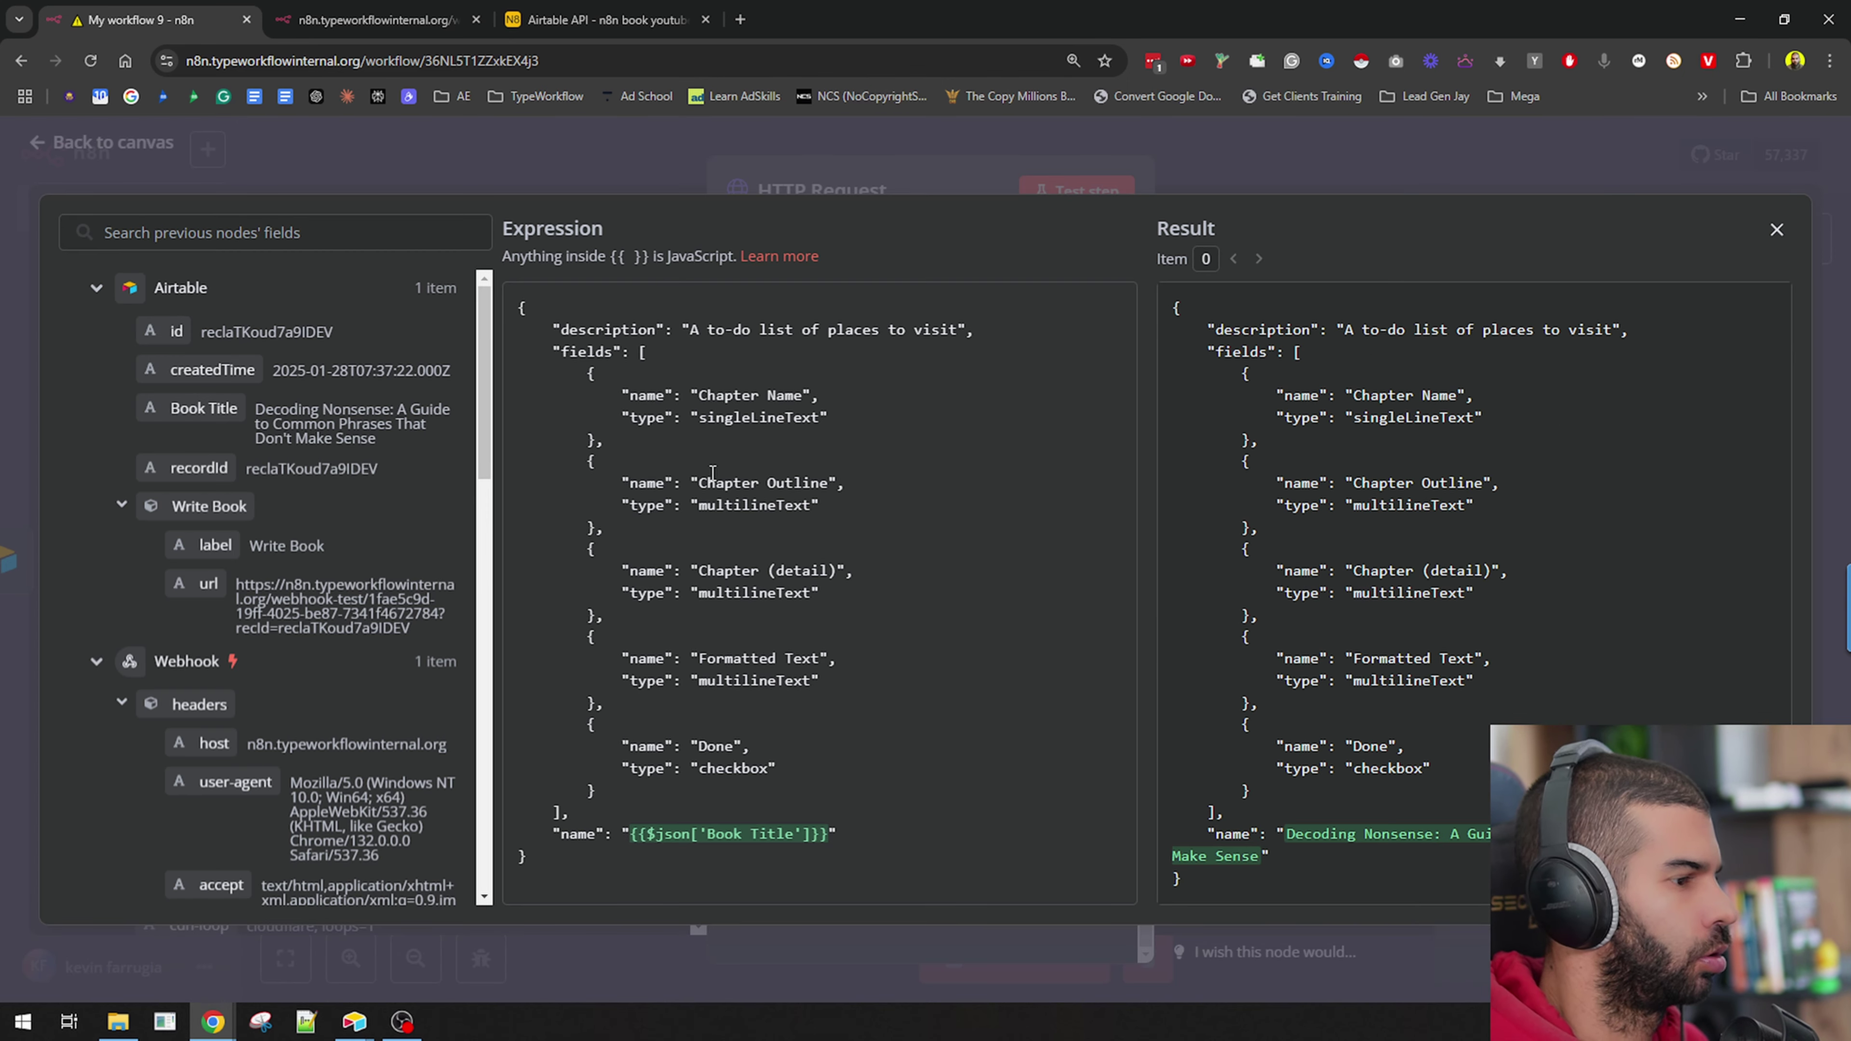
pyautogui.doubleClick(717, 770)
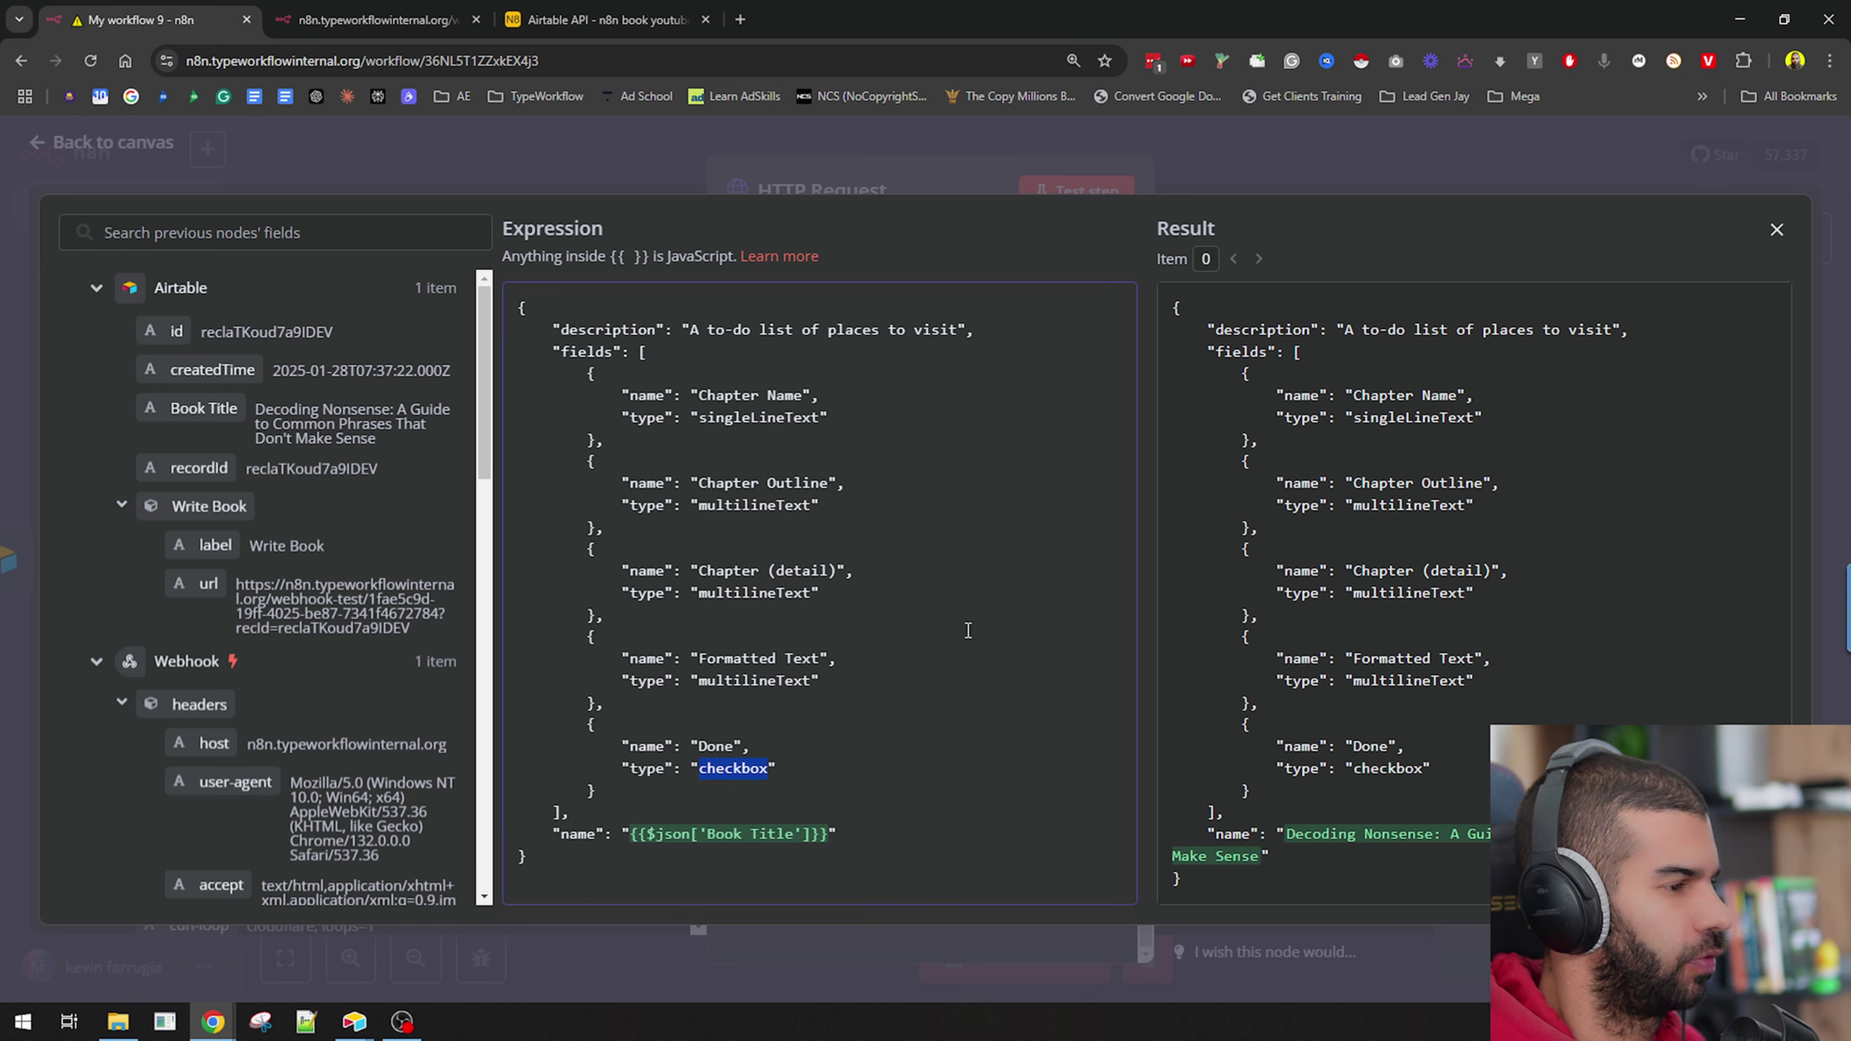
pyautogui.click(716, 793)
pyautogui.press('Return')
pyautogui.write('{         "name": "Visited",         "options": {           "color": "greenBright",           "icon": "check"         },         "type": "checkbox"       }')
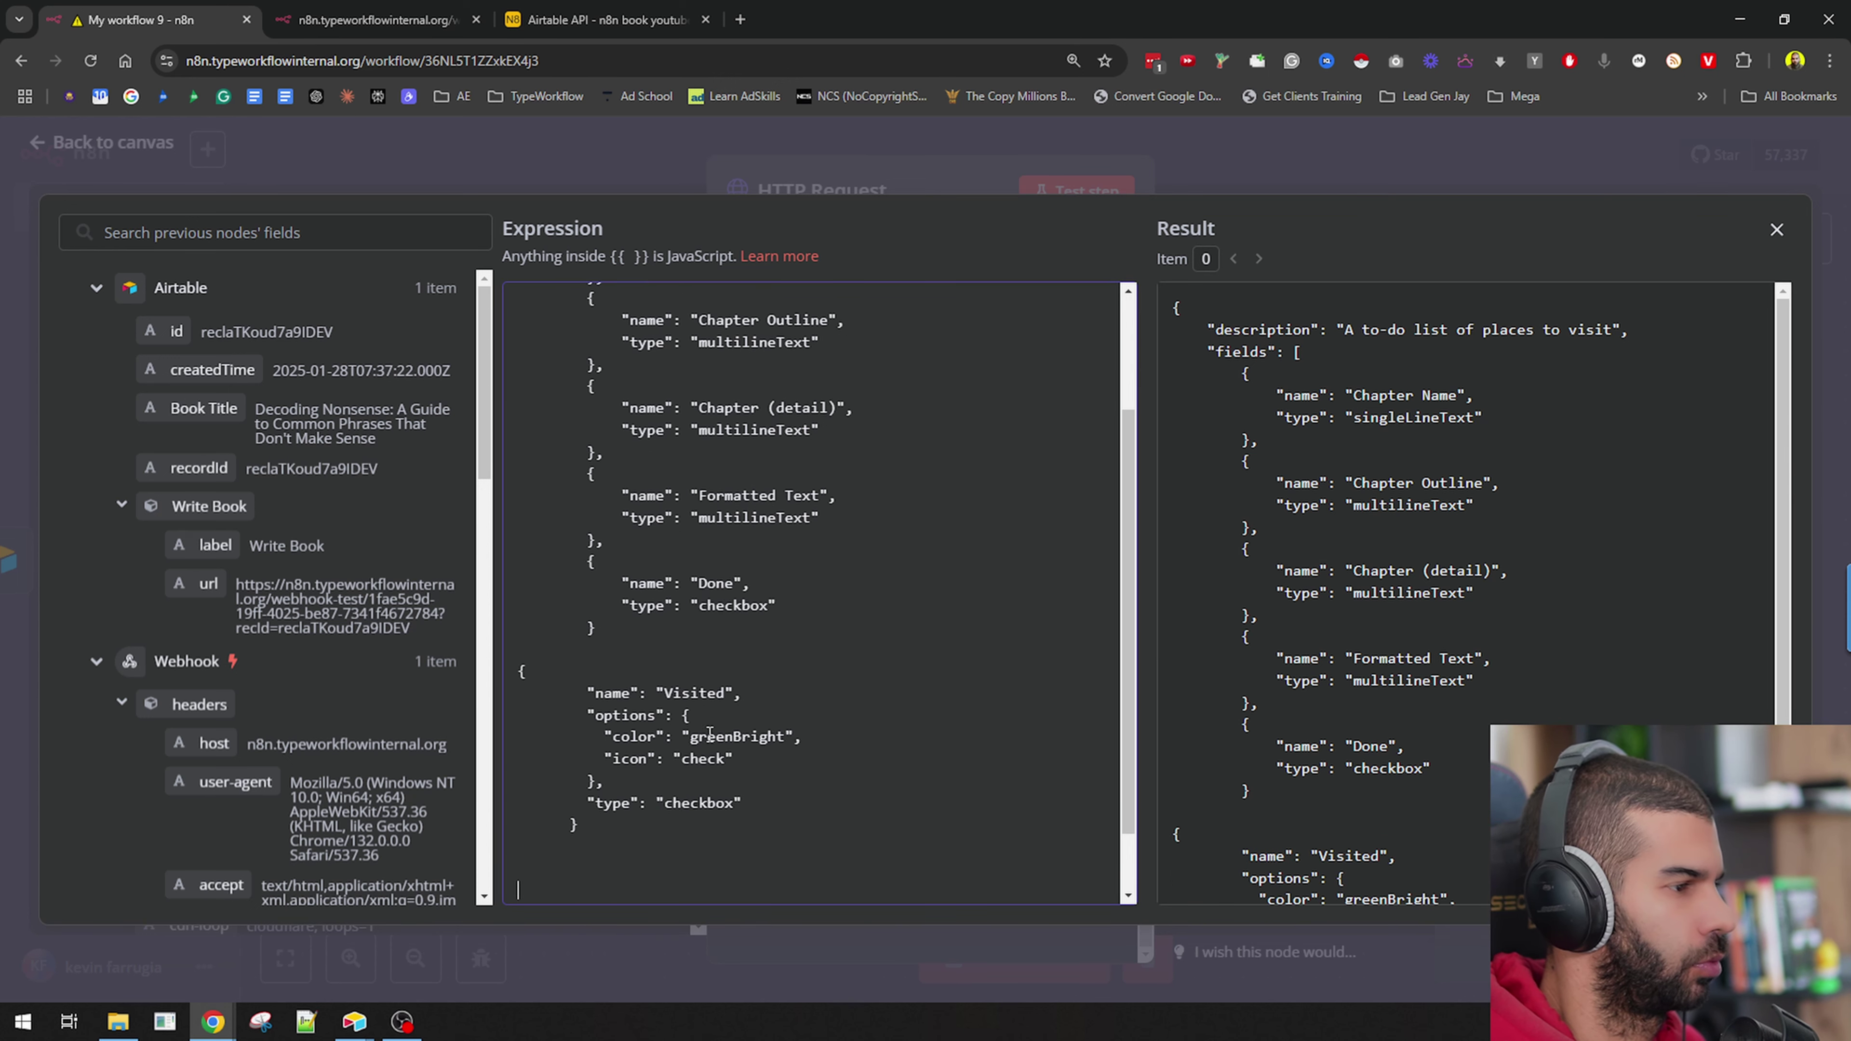
pyautogui.doubleClick(726, 586)
pyautogui.hotkey('ctrl', 'c')
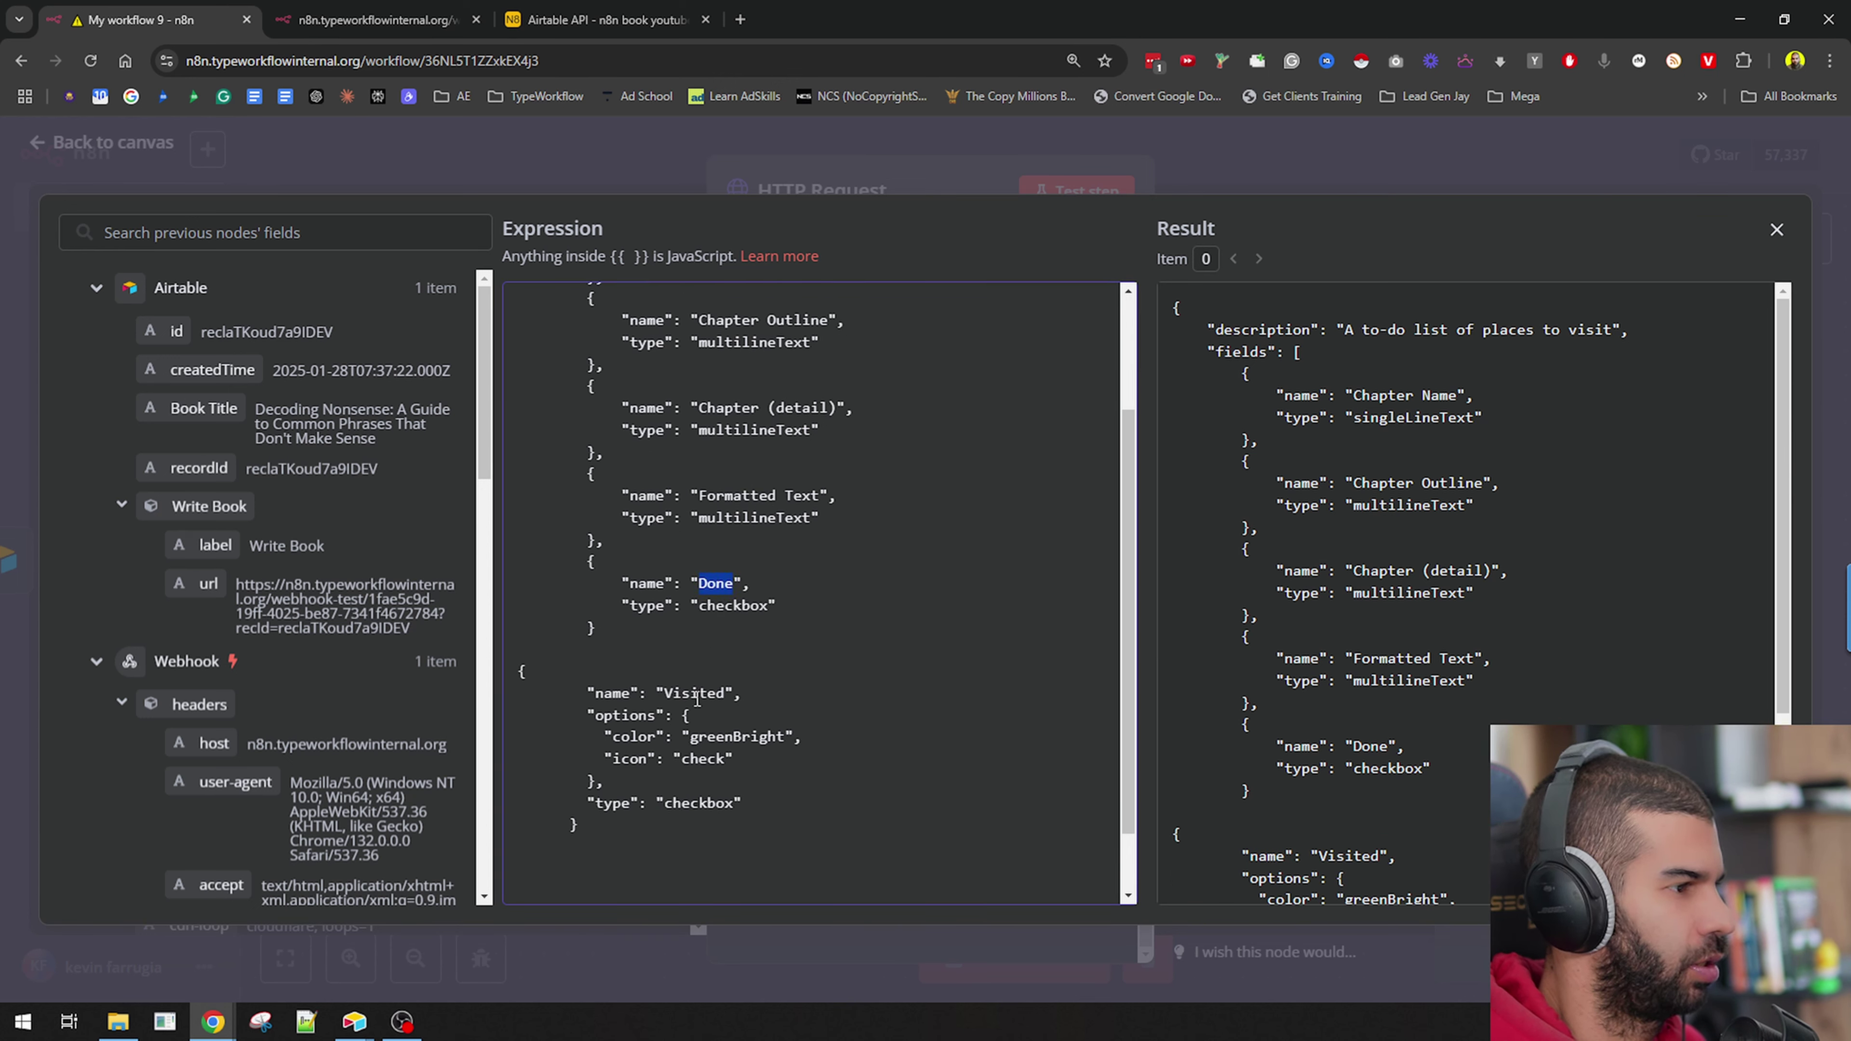
pyautogui.doubleClick(696, 694)
pyautogui.hotkey('ctrl', 'v')
# Change the new field's type to multiselect with options Todo and Done.
pyautogui.doubleClick(697, 803)
pyautogui.write('m')
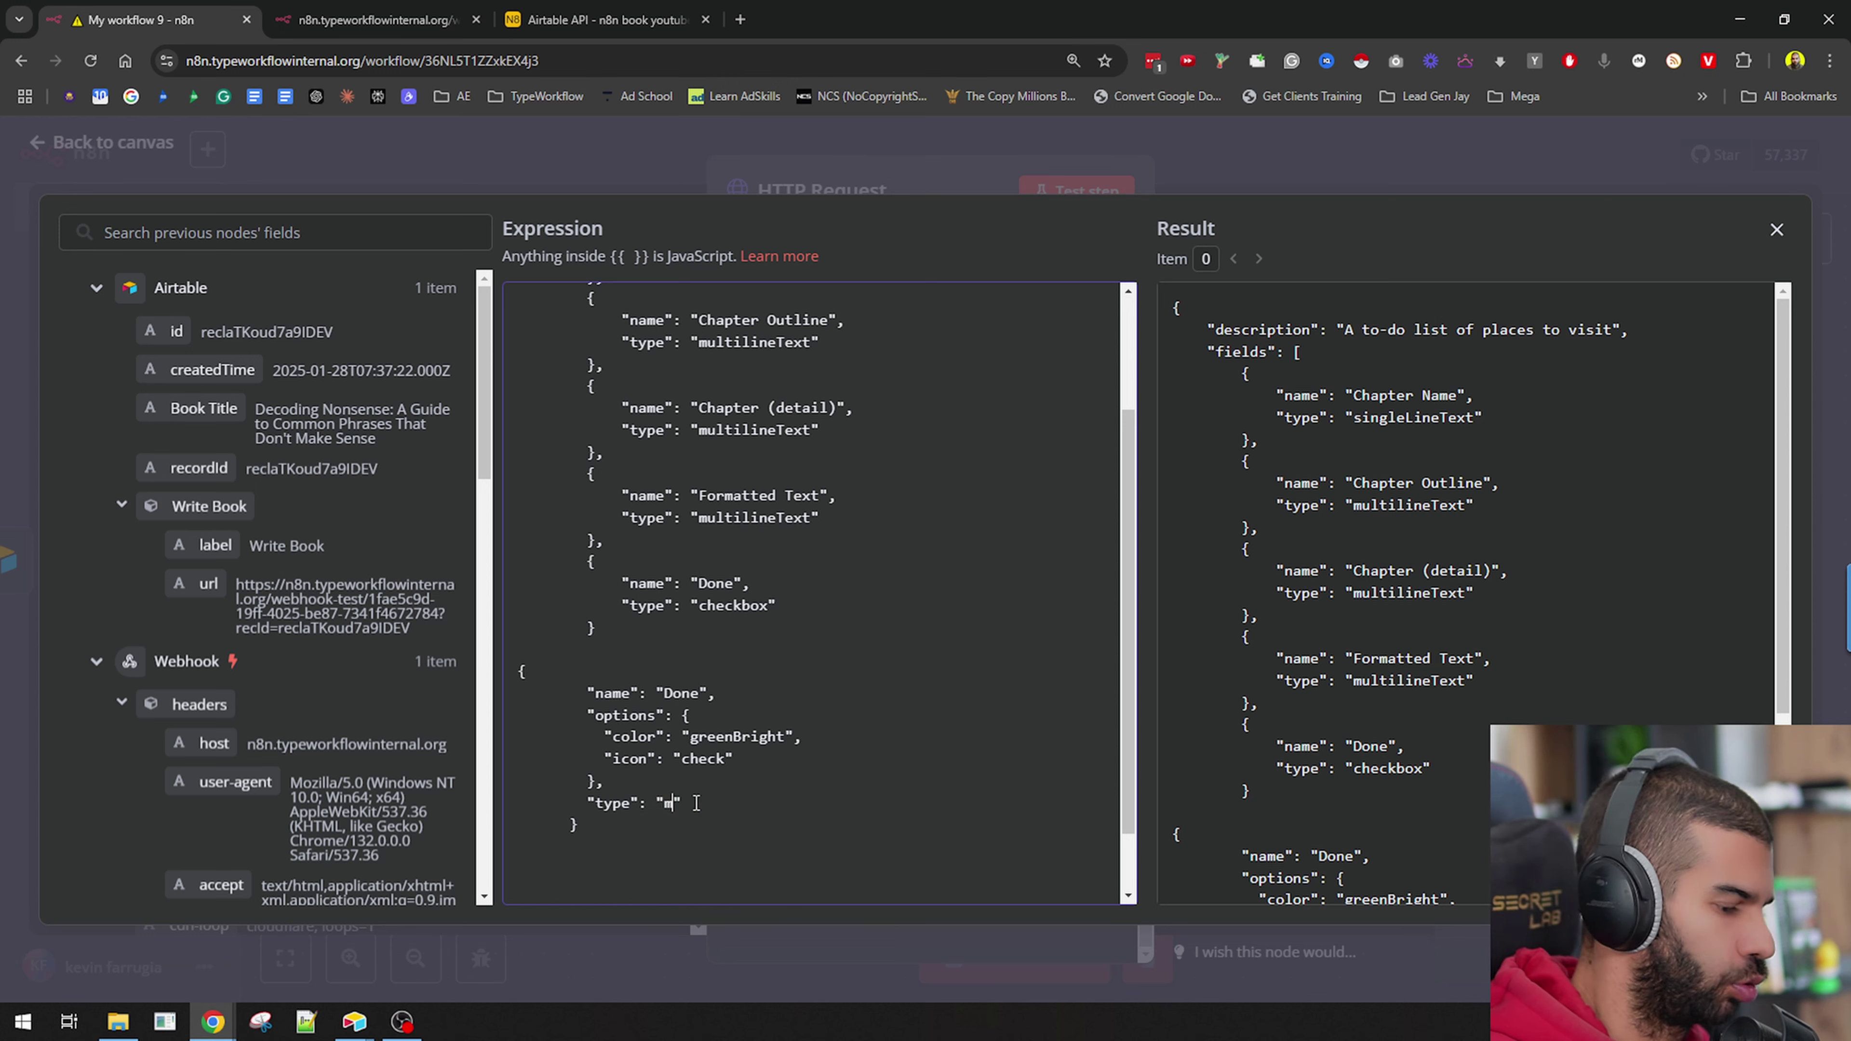
pyautogui.write('ultiselect')
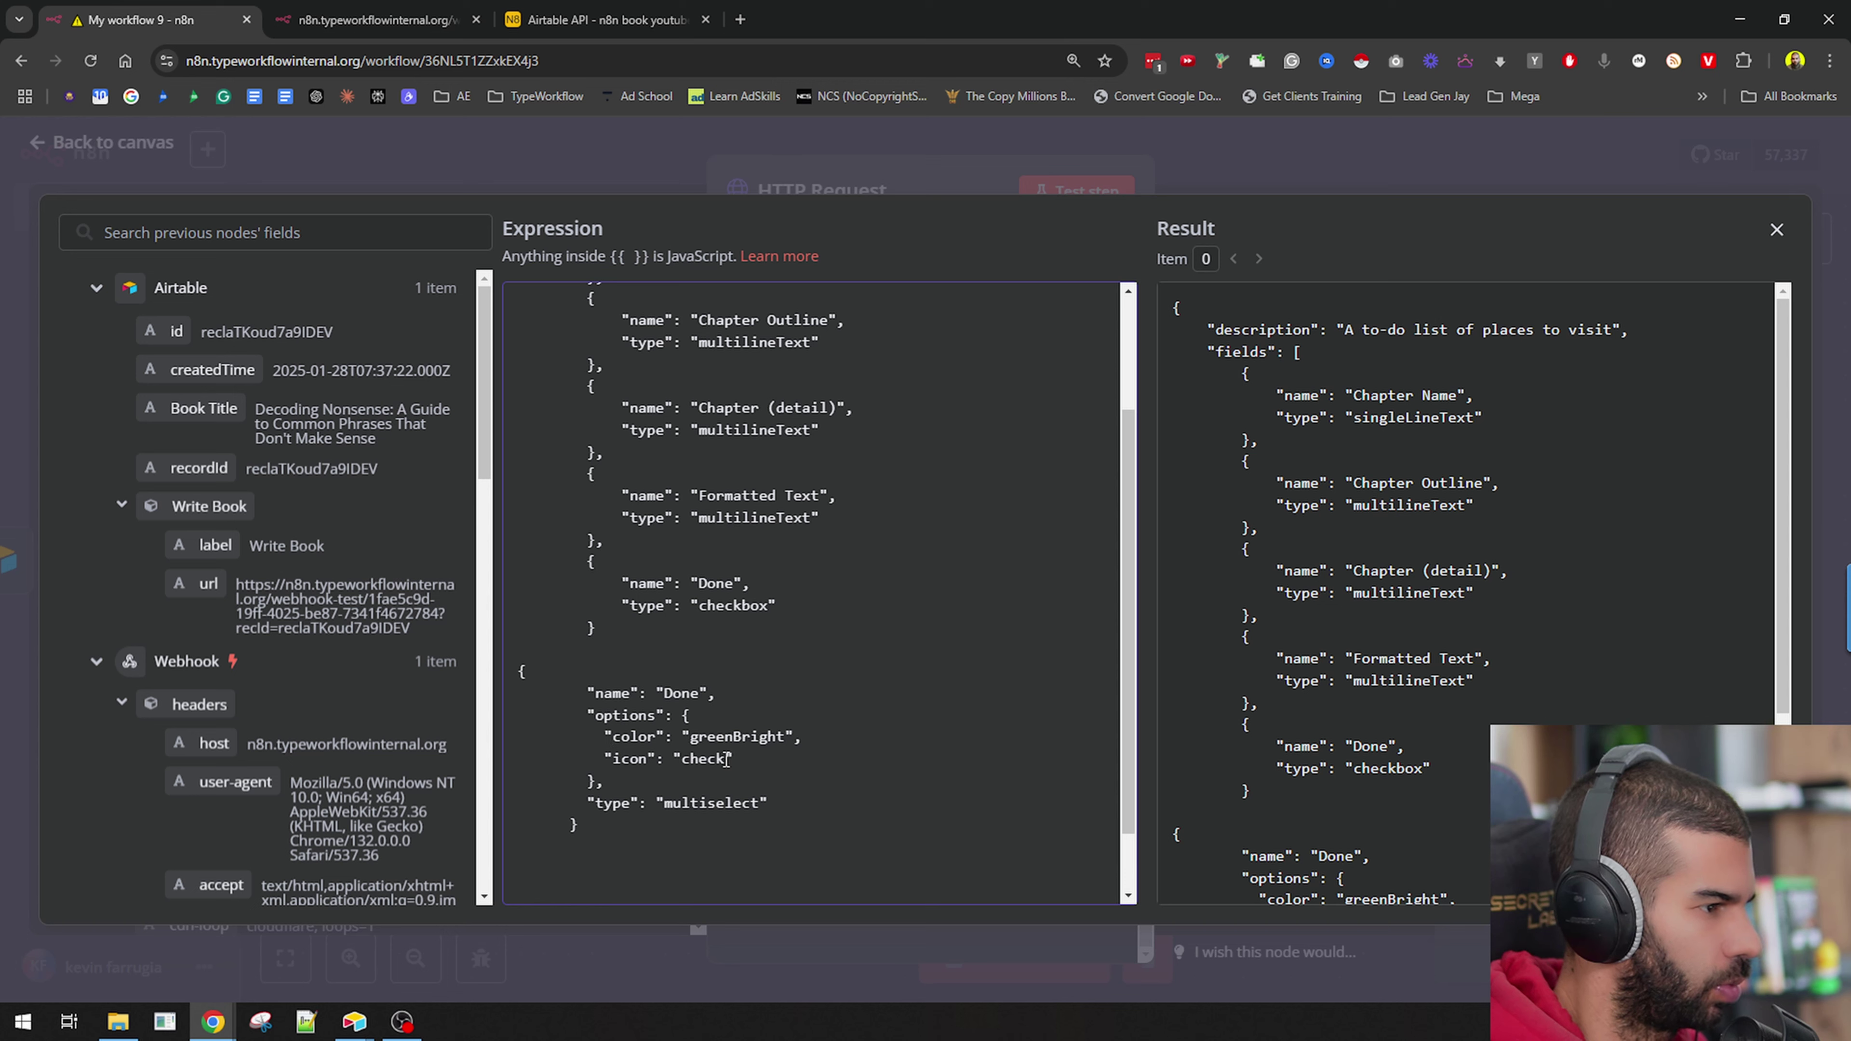
pyautogui.moveTo(731, 759); pyautogui.dragTo(604, 736)
pyautogui.write('"')
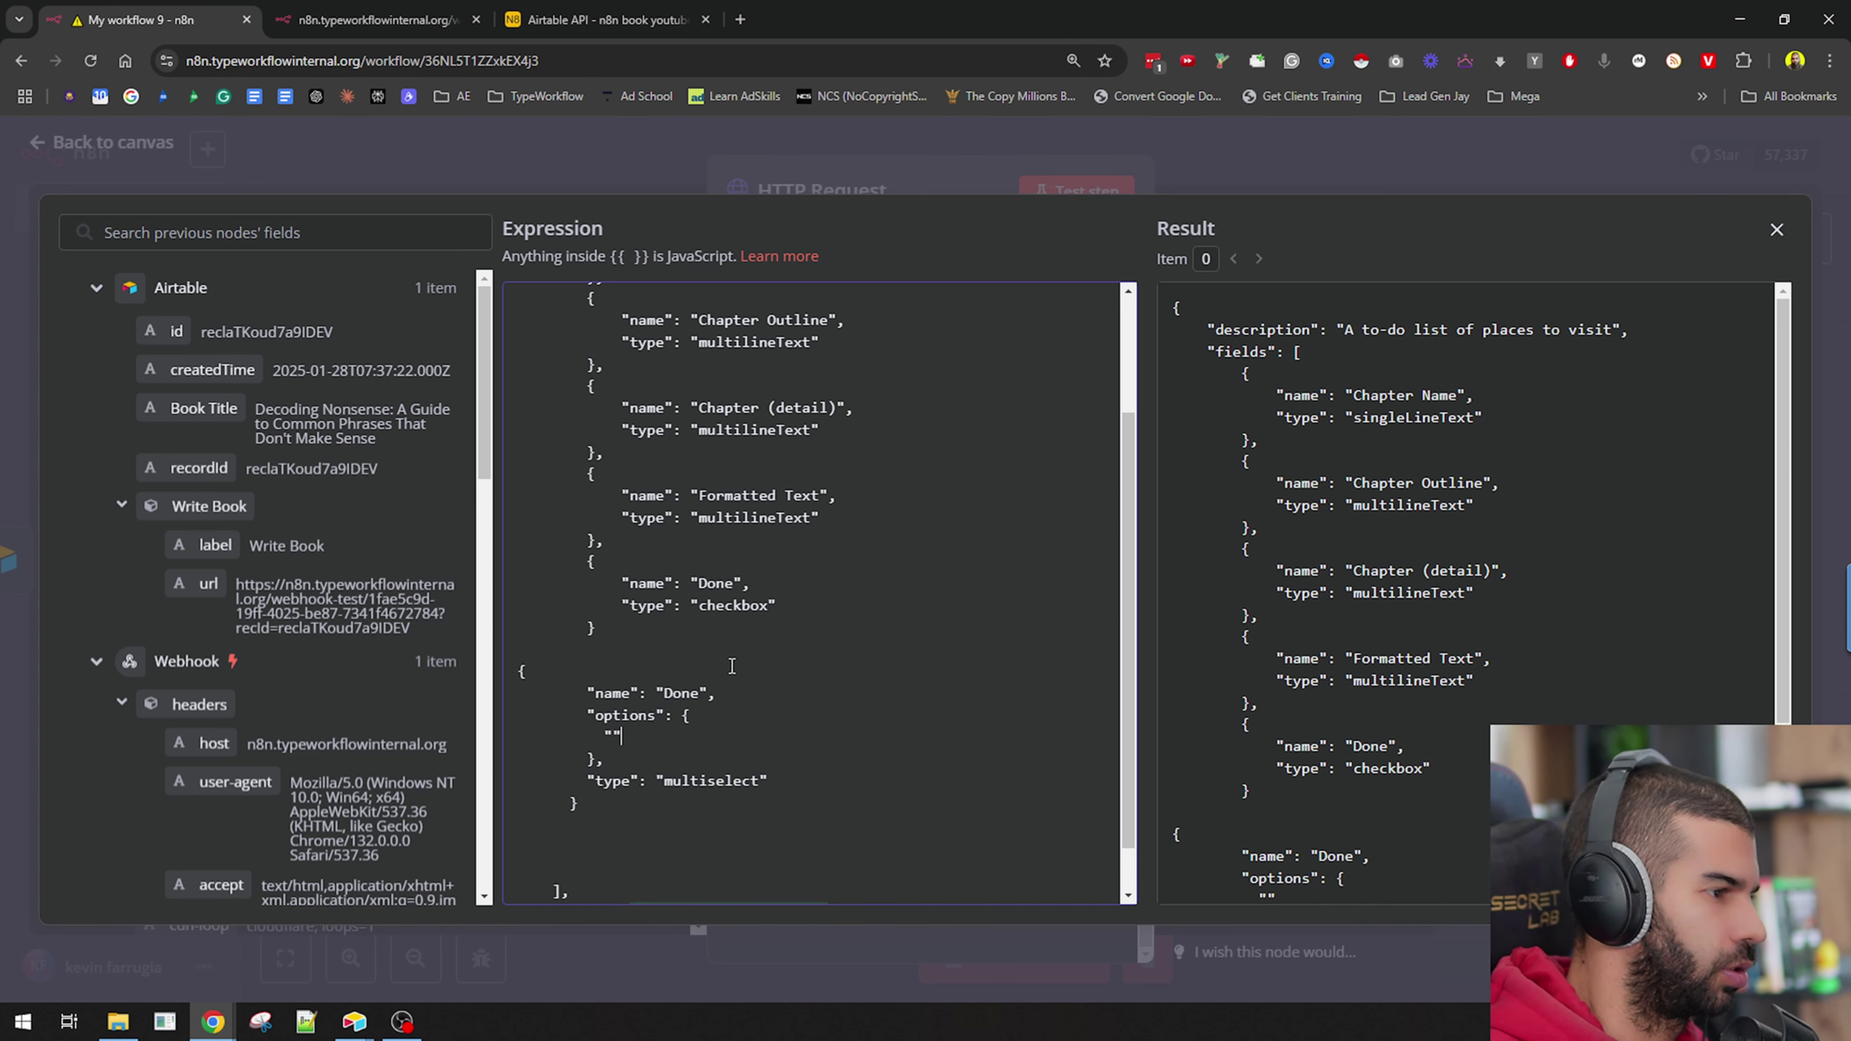
pyautogui.press('Return')
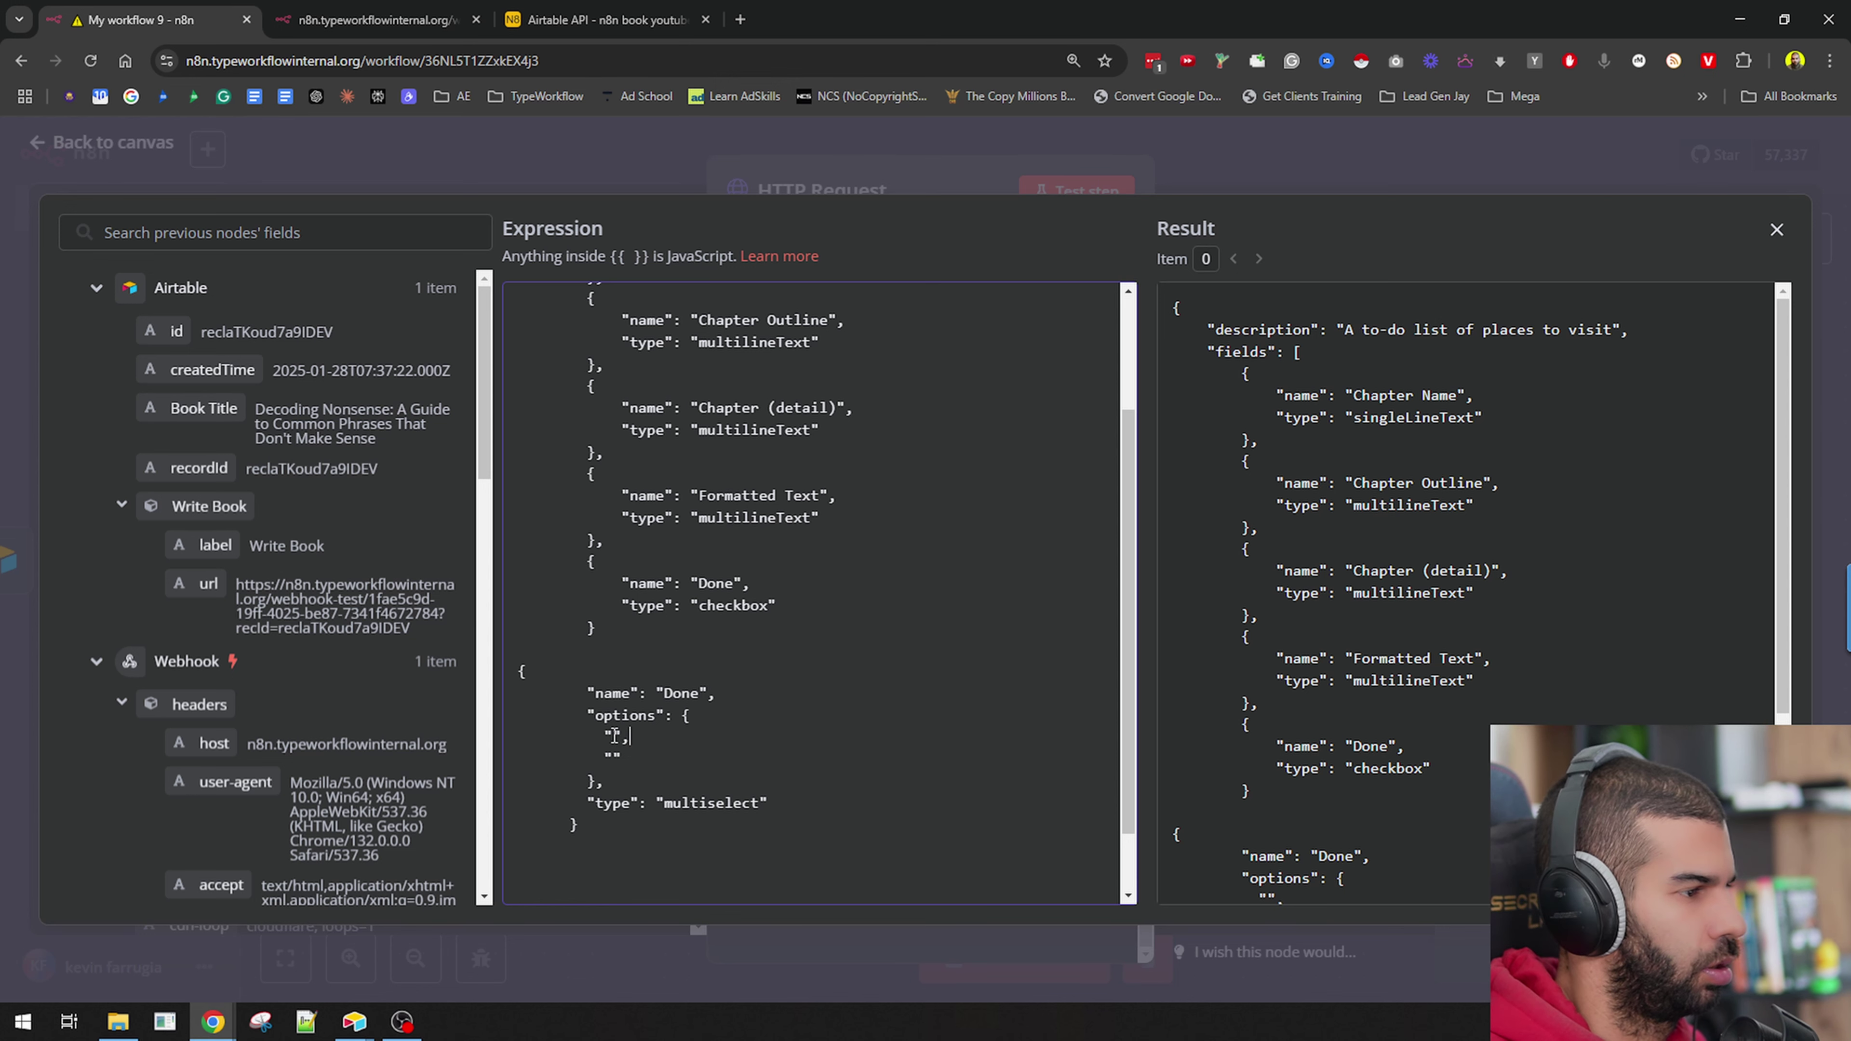
pyautogui.write('Todo')
pyautogui.press('Down')
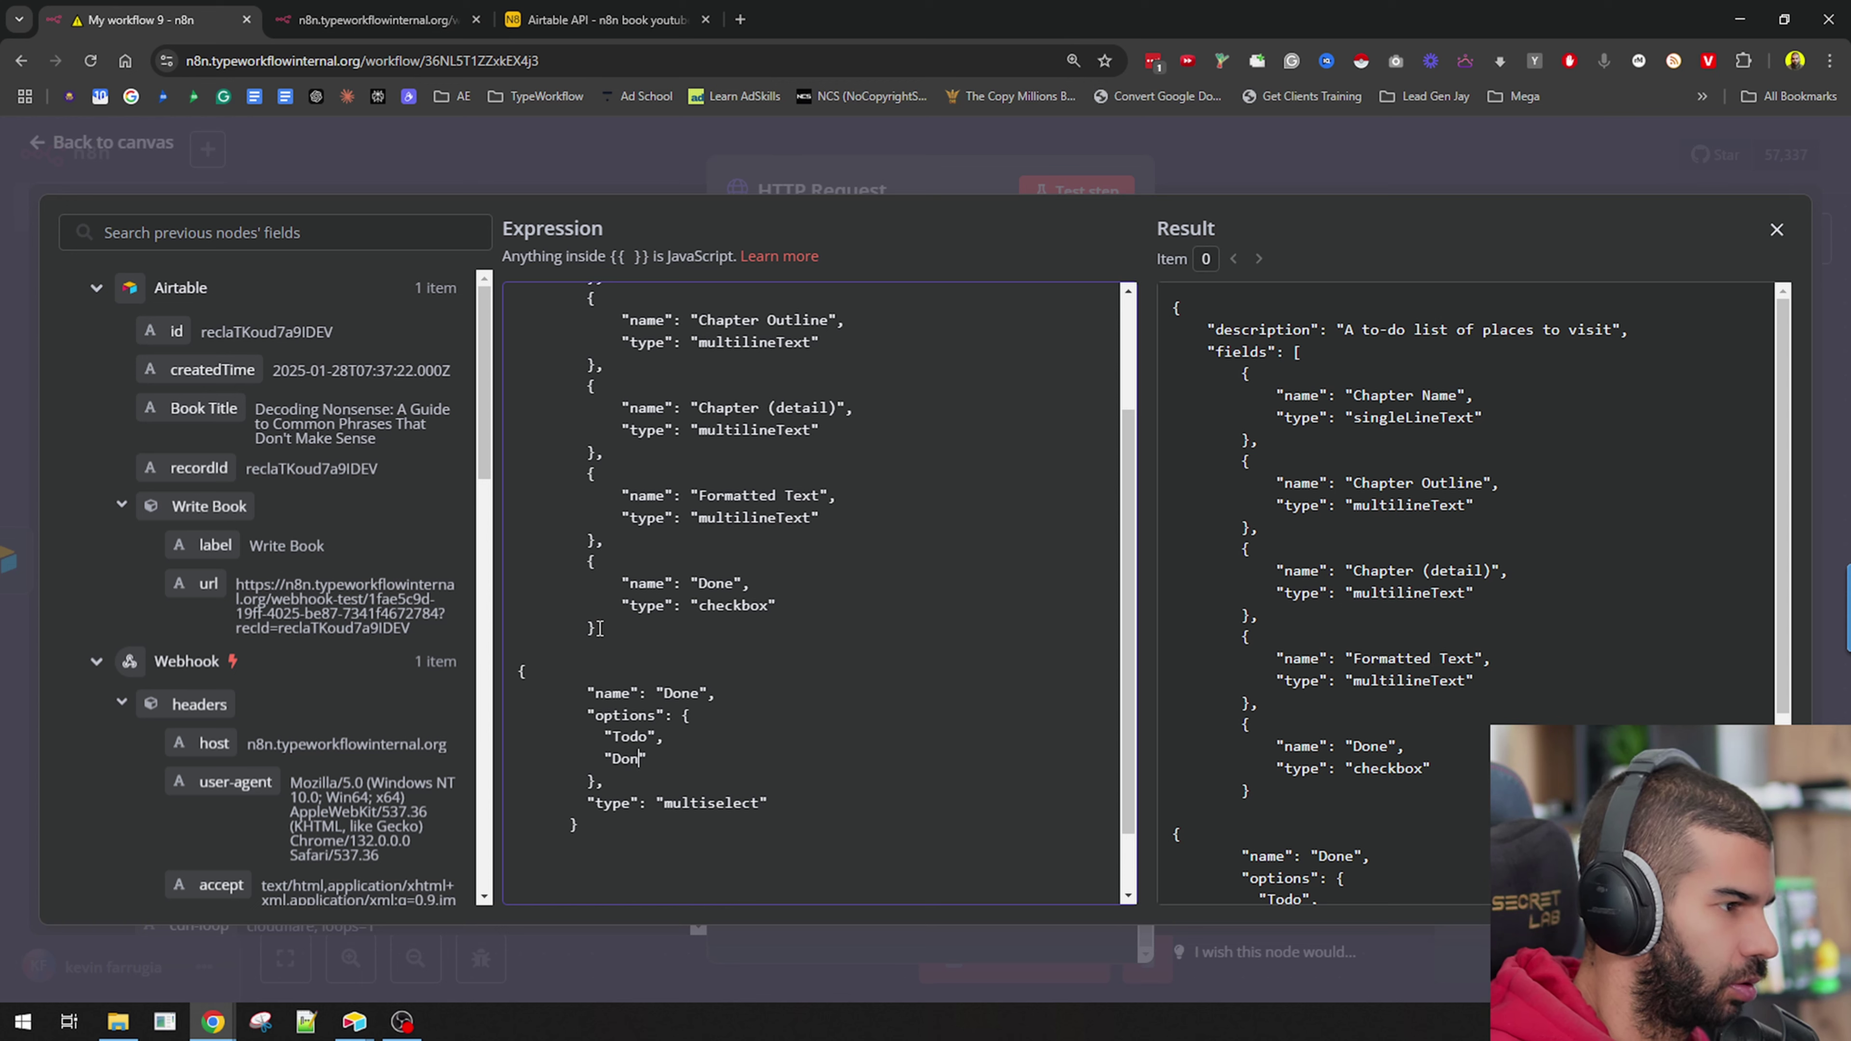
# Rename the new field Status, remove the old Done checkbox field, and copy the whole body.
pyautogui.doubleClick(674, 691)
pyautogui.write('Status')
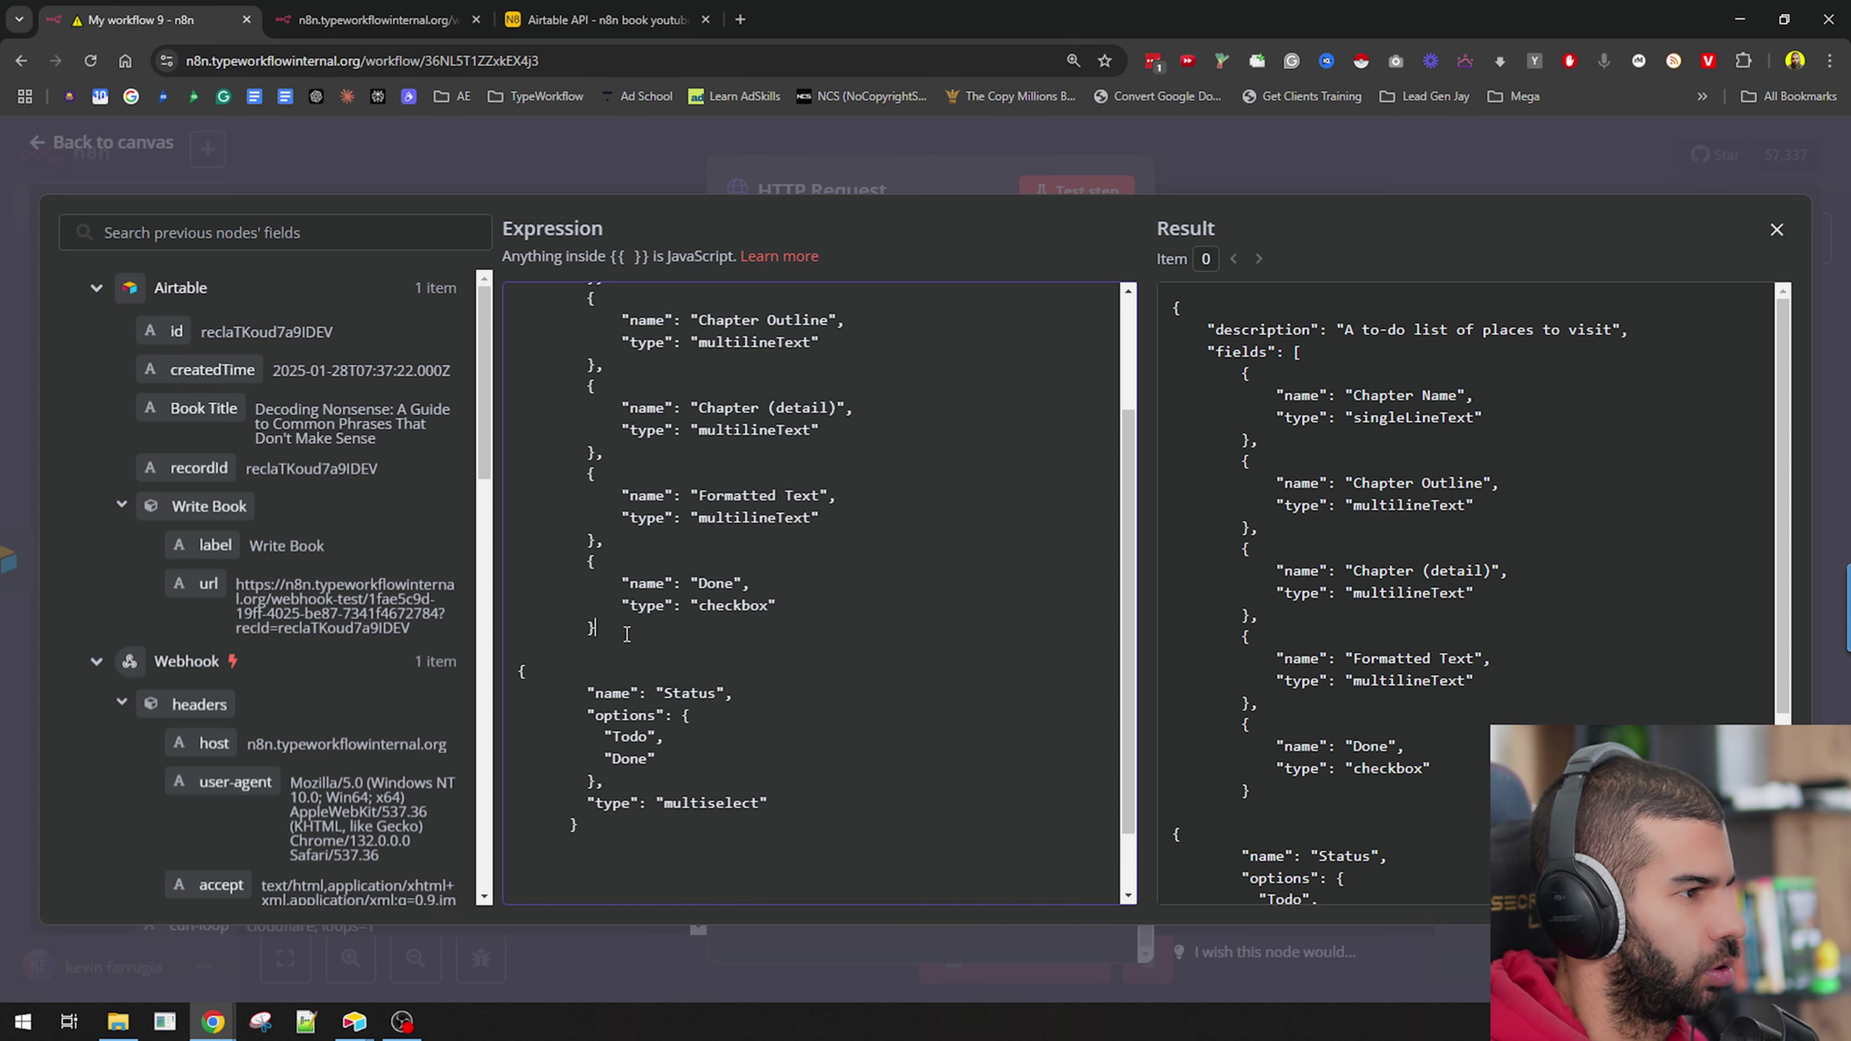
pyautogui.moveTo(596, 628); pyautogui.dragTo(587, 563)
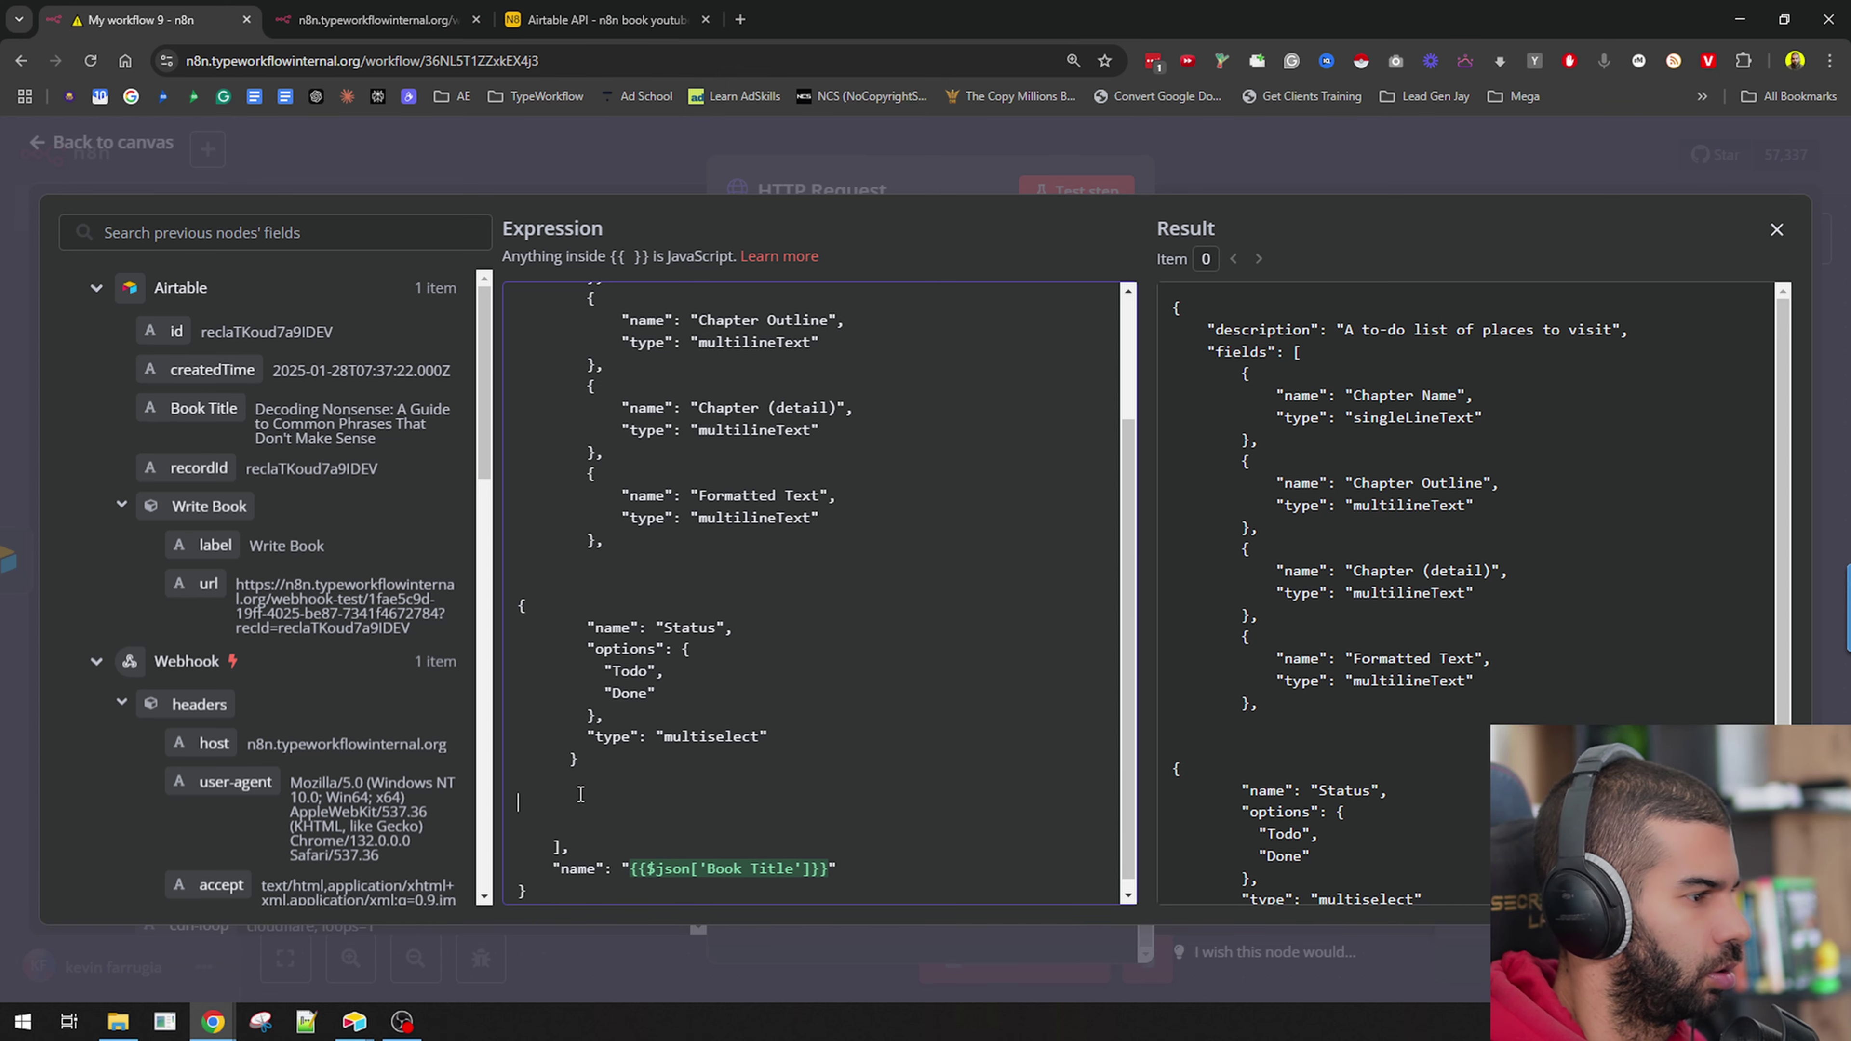
pyautogui.hotkey('ctrl', 'a')
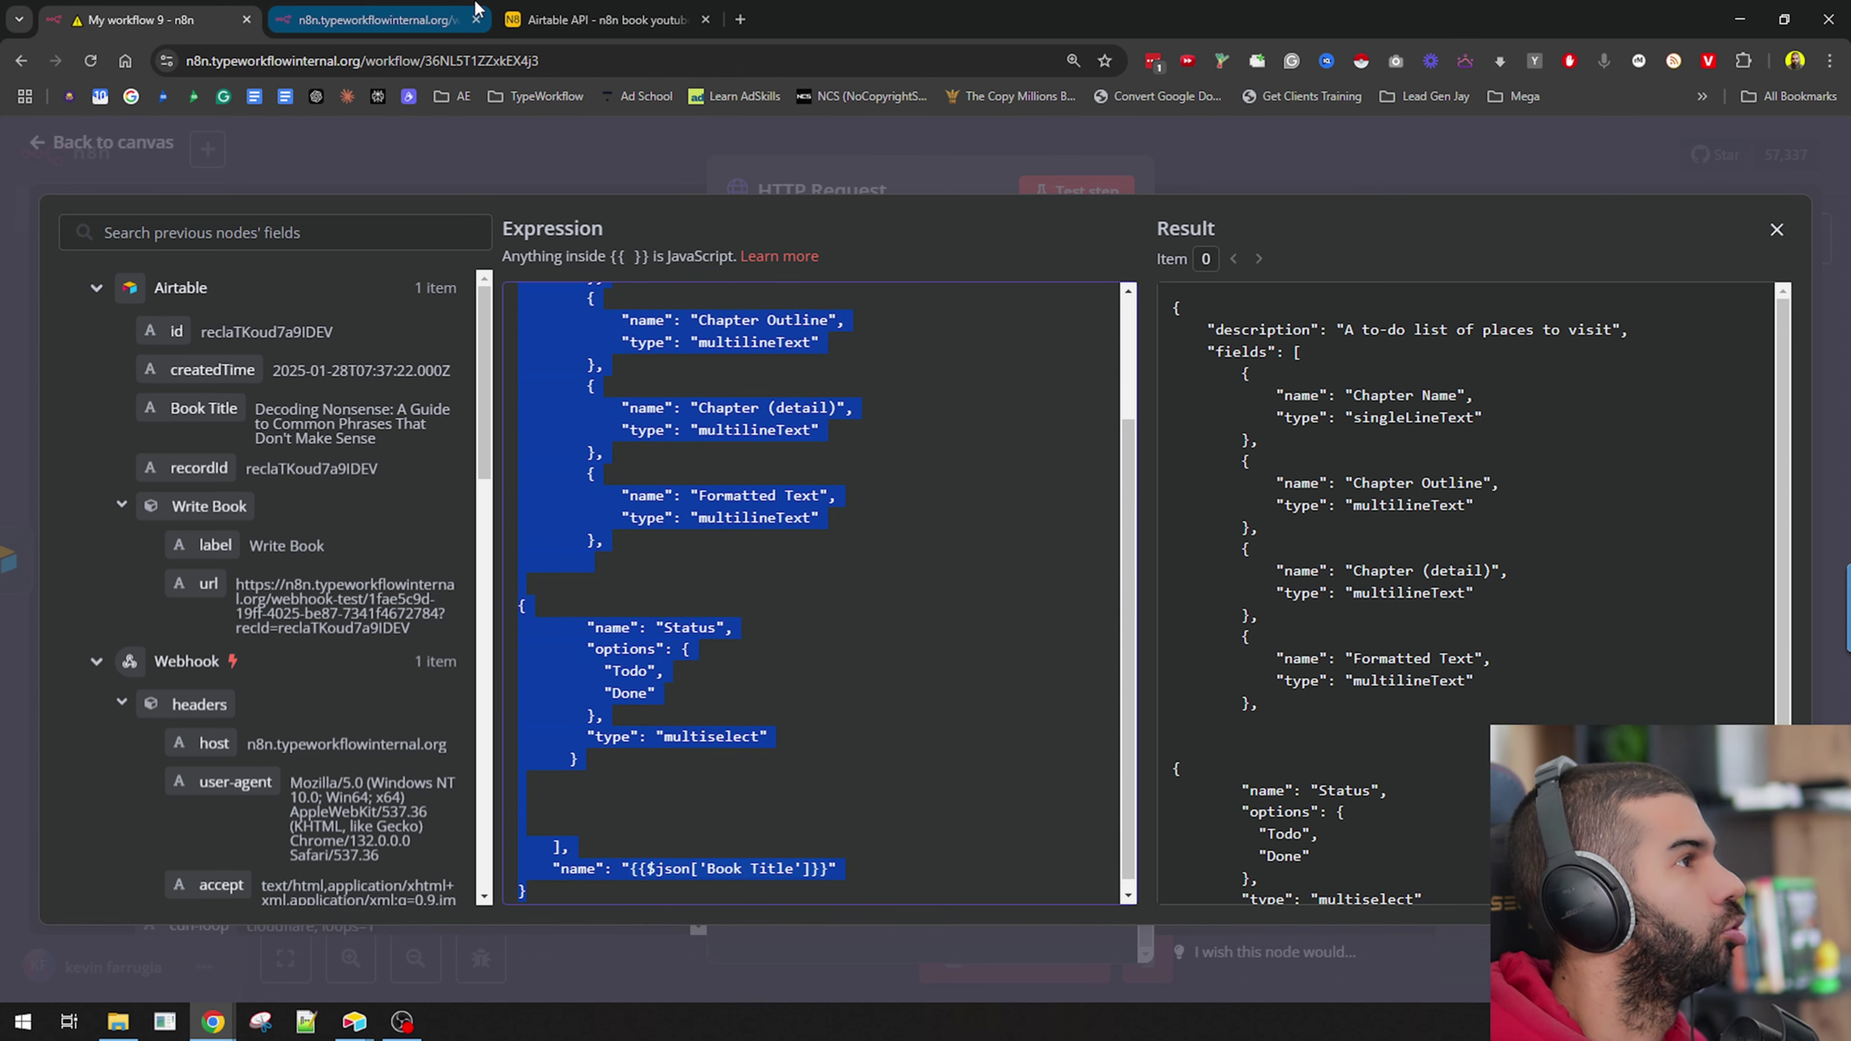
pyautogui.hotkey('ctrl', 't')
# Paste the Status-field request body into jsonlint.com.
pyautogui.write('jsonlint.com')
pyautogui.press('Return')
pyautogui.click(289, 533)
pyautogui.hotkey('ctrl', 'v')
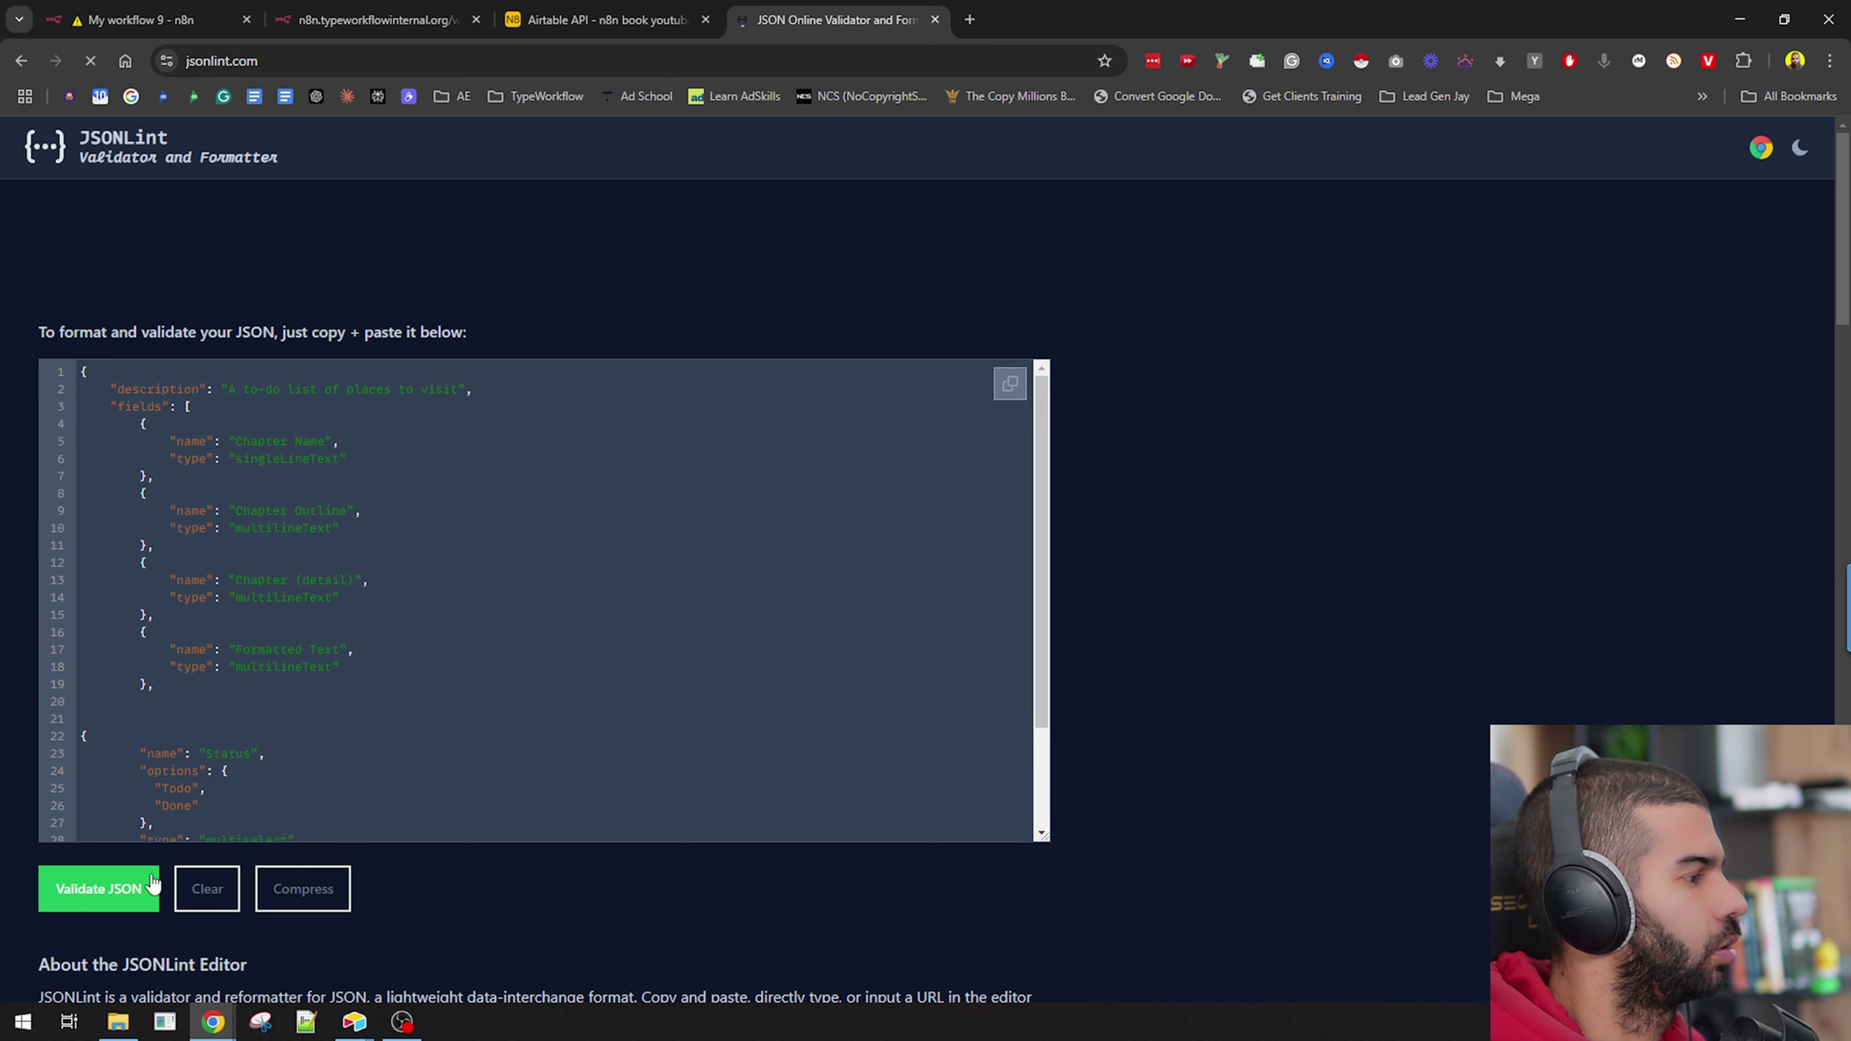
pyautogui.scroll(-3, 439, 684)
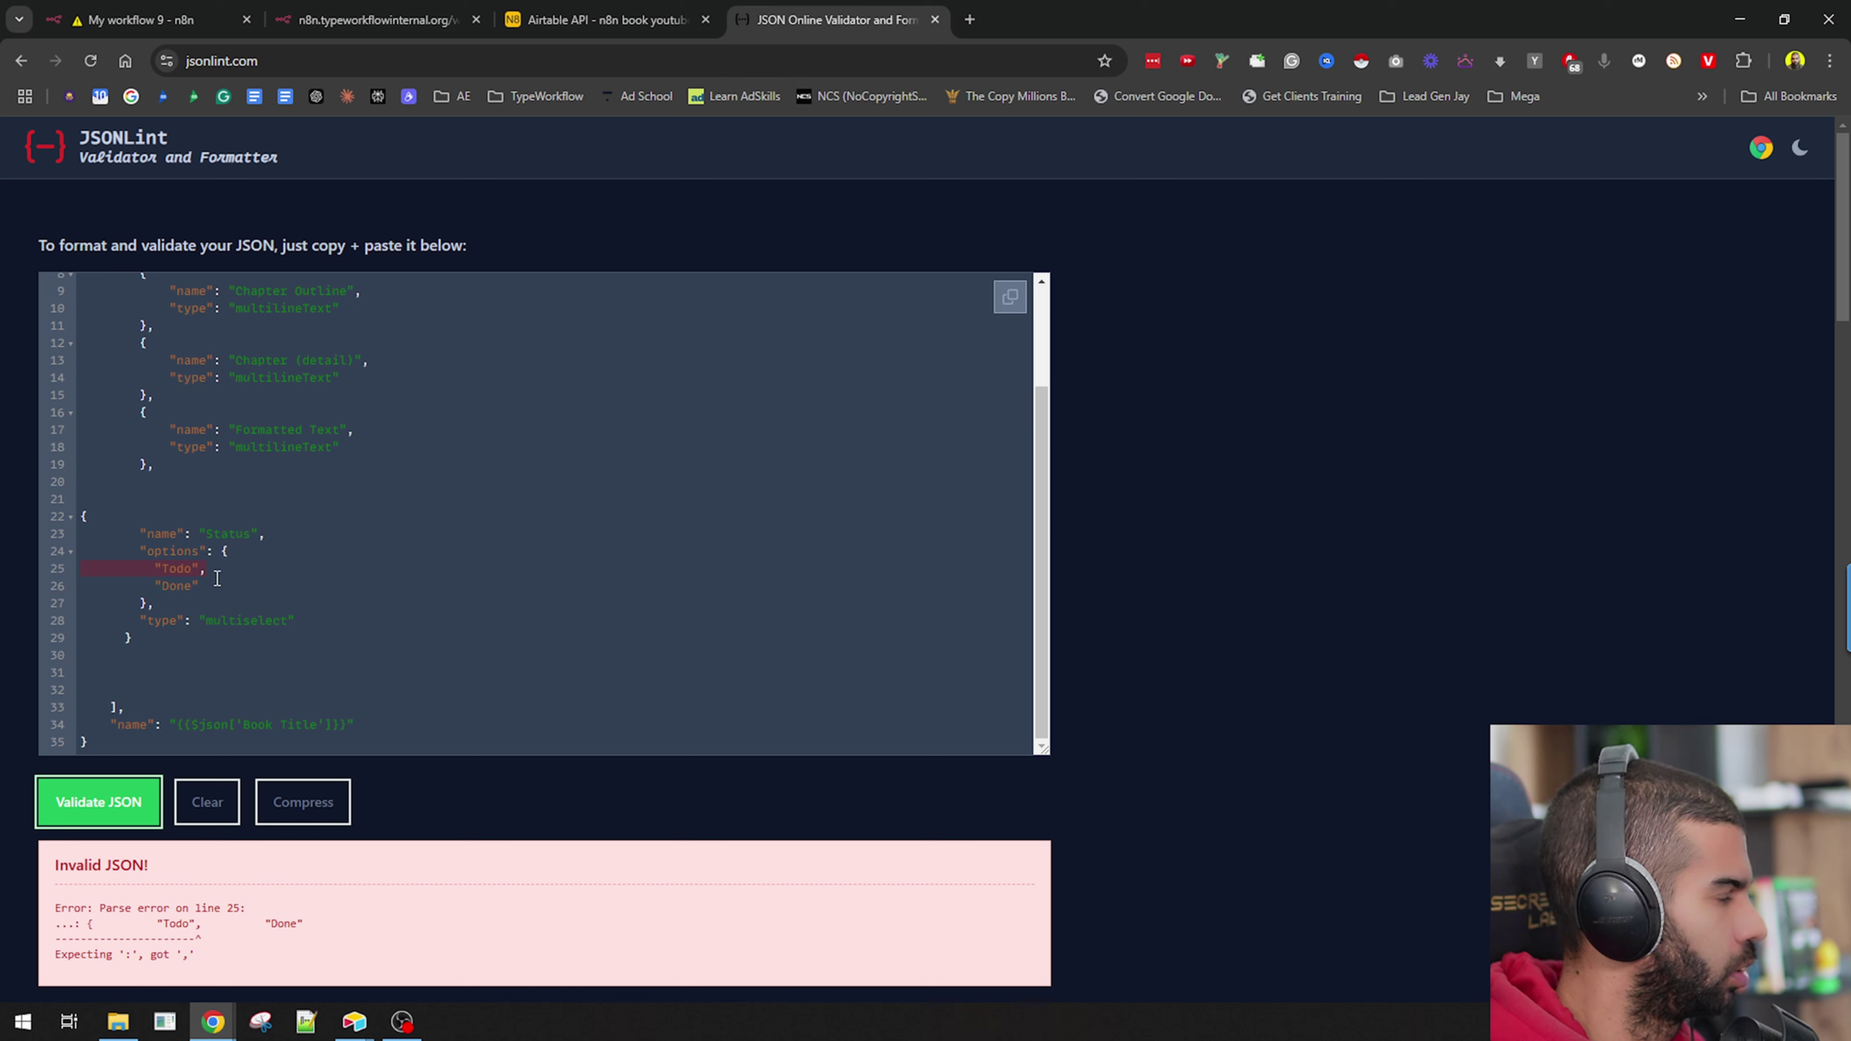
# Change the Status options braces to square brackets and revalidate, still failing on line 28.
pyautogui.click(221, 552)
pyautogui.press('Delete')
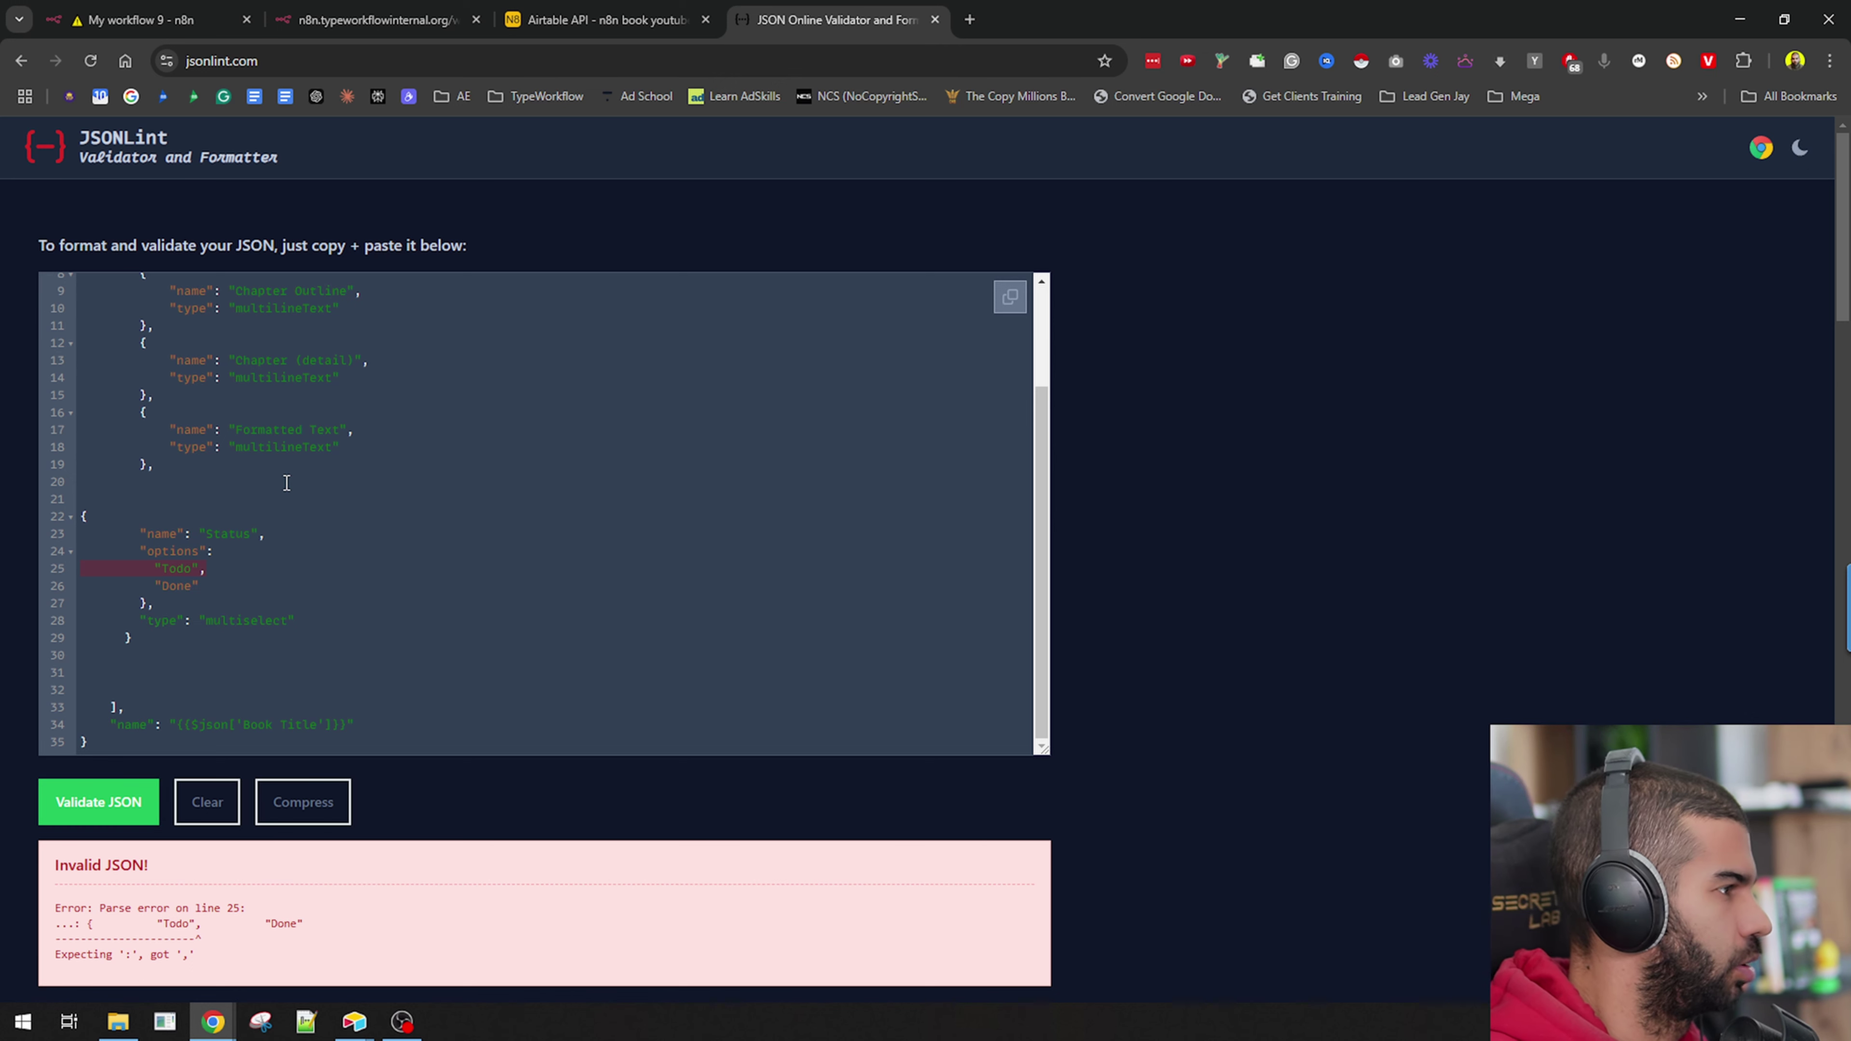
pyautogui.press('Down')
pyautogui.press('Down')
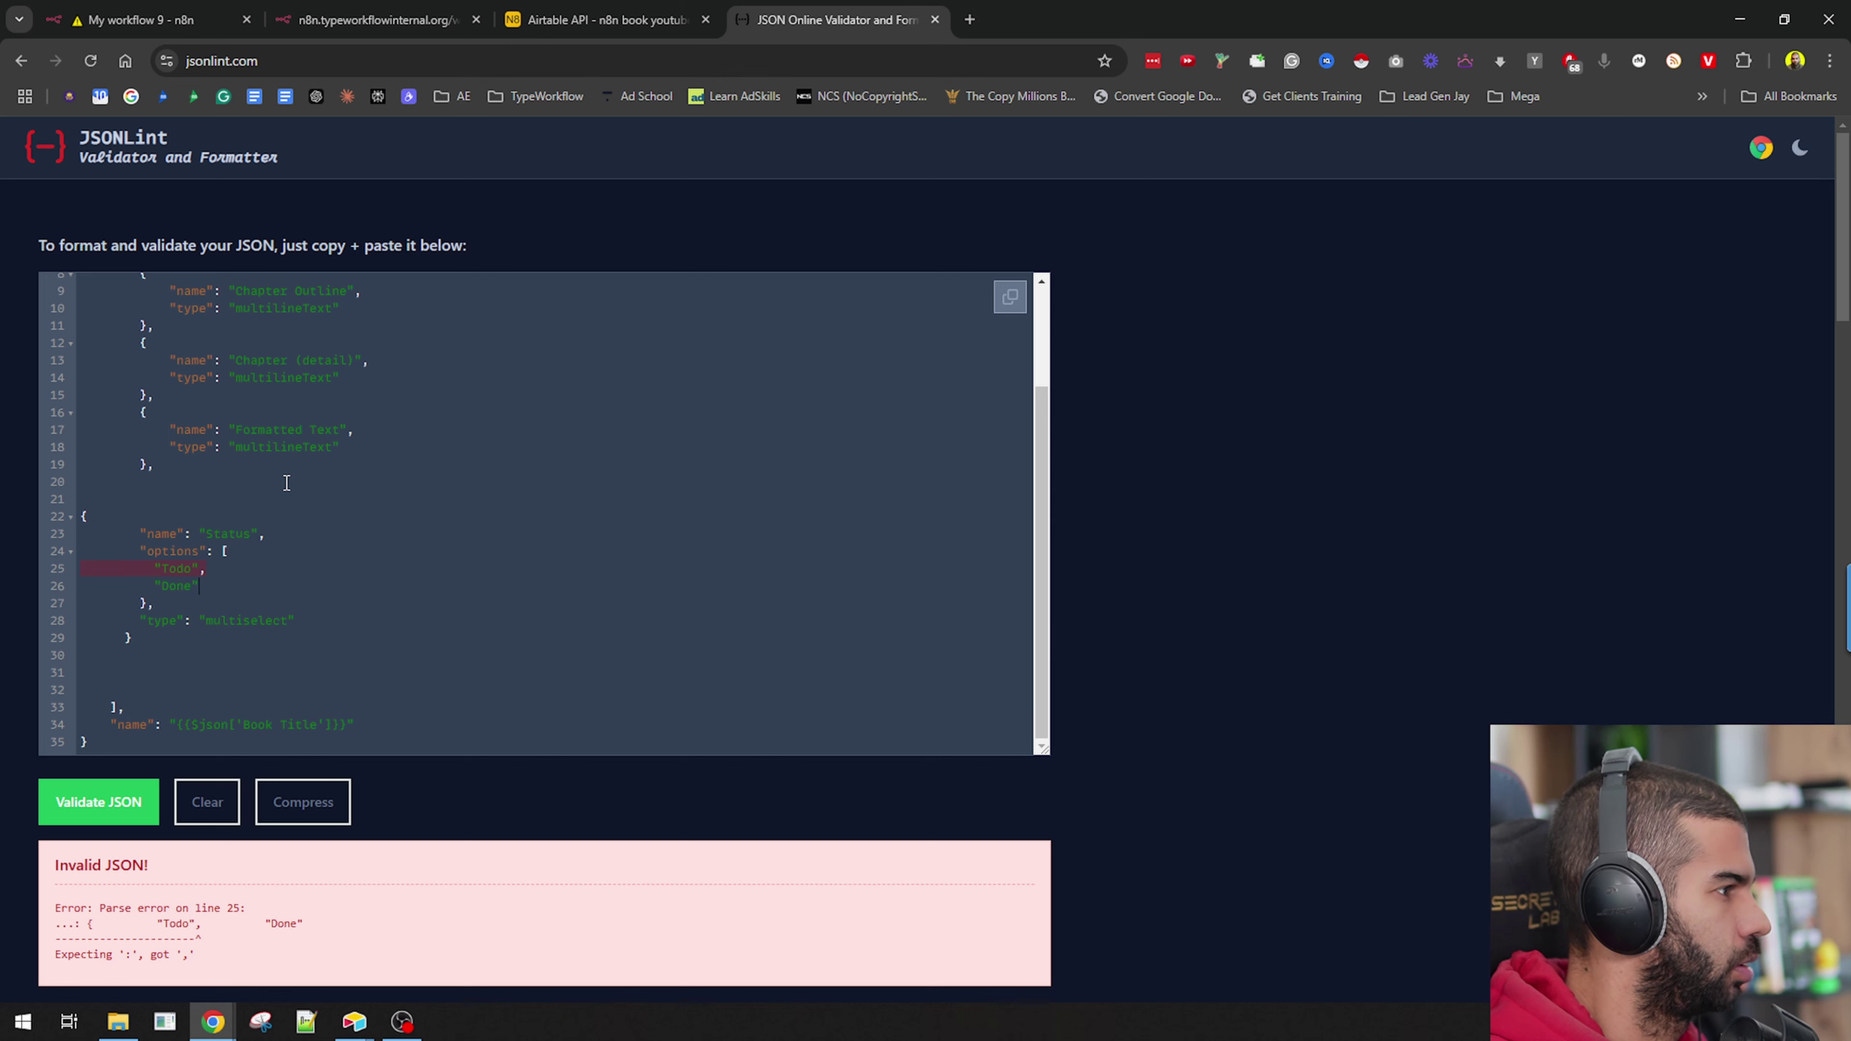
pyautogui.write(']')
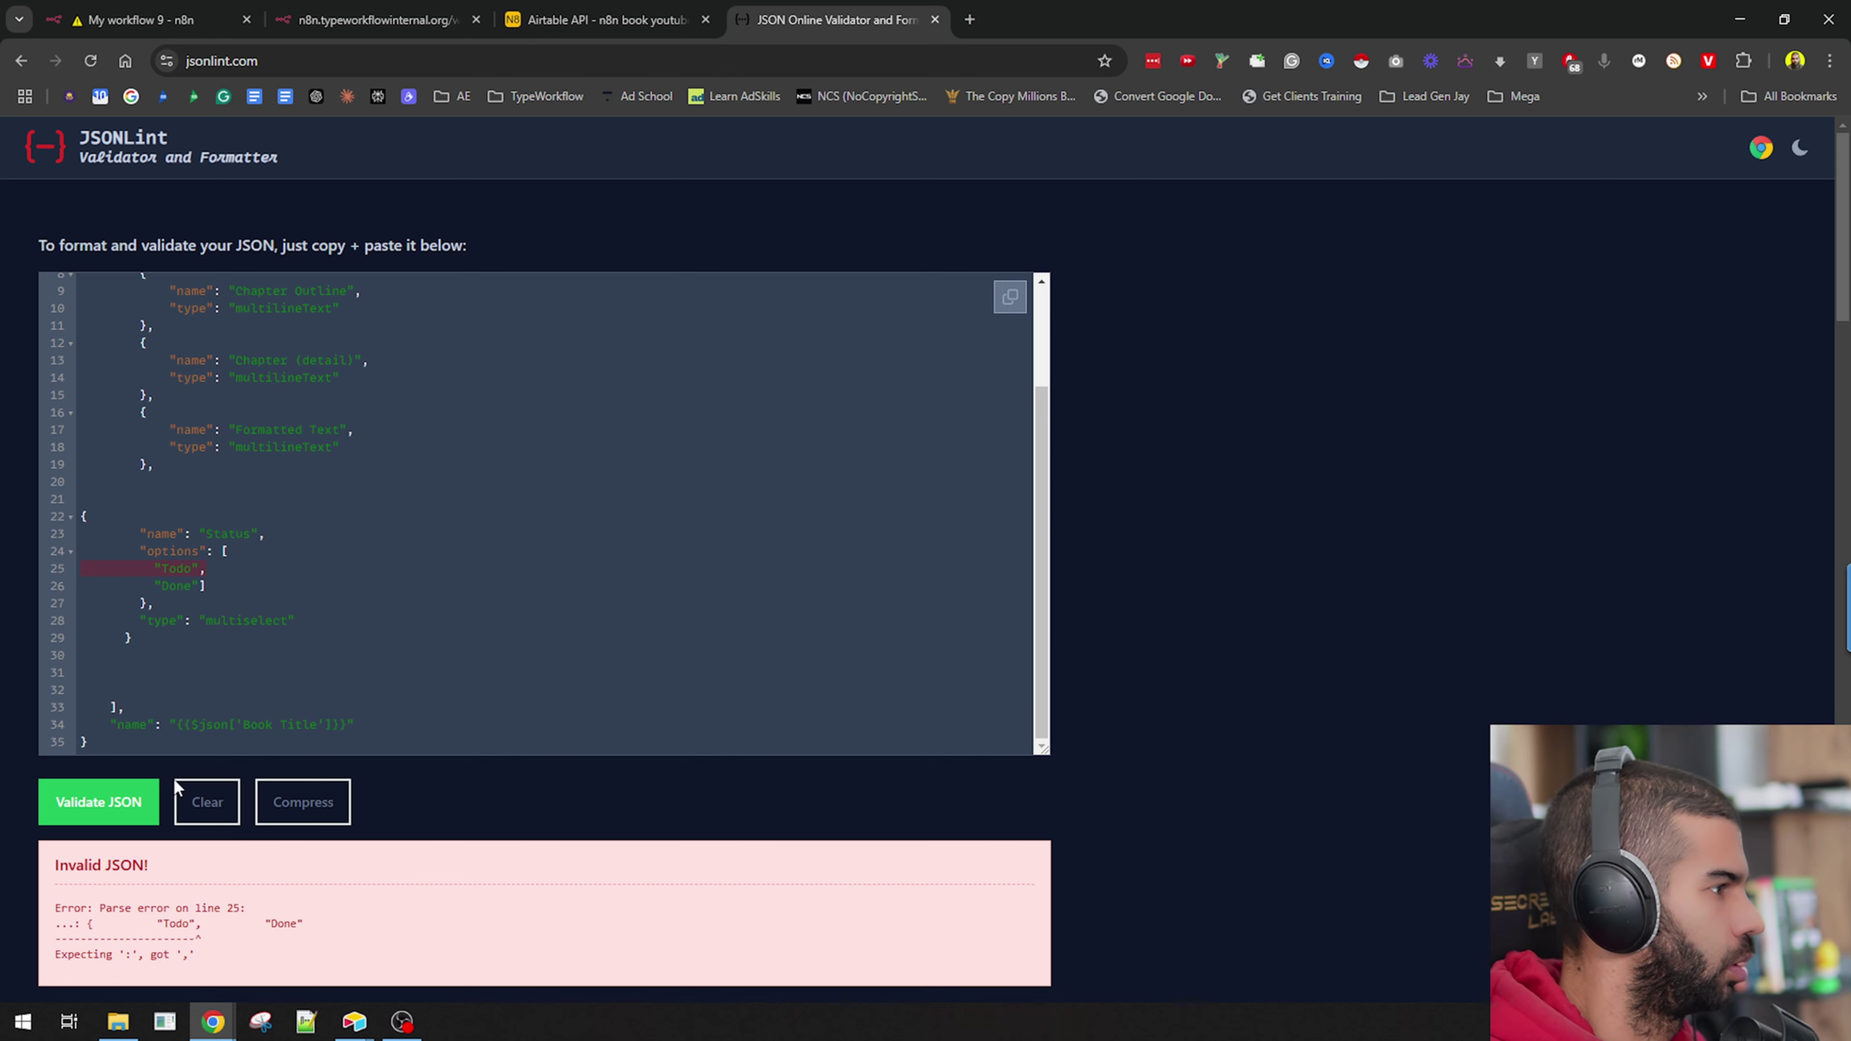
pyautogui.click(124, 817)
pyautogui.scroll(-1, 364, 544)
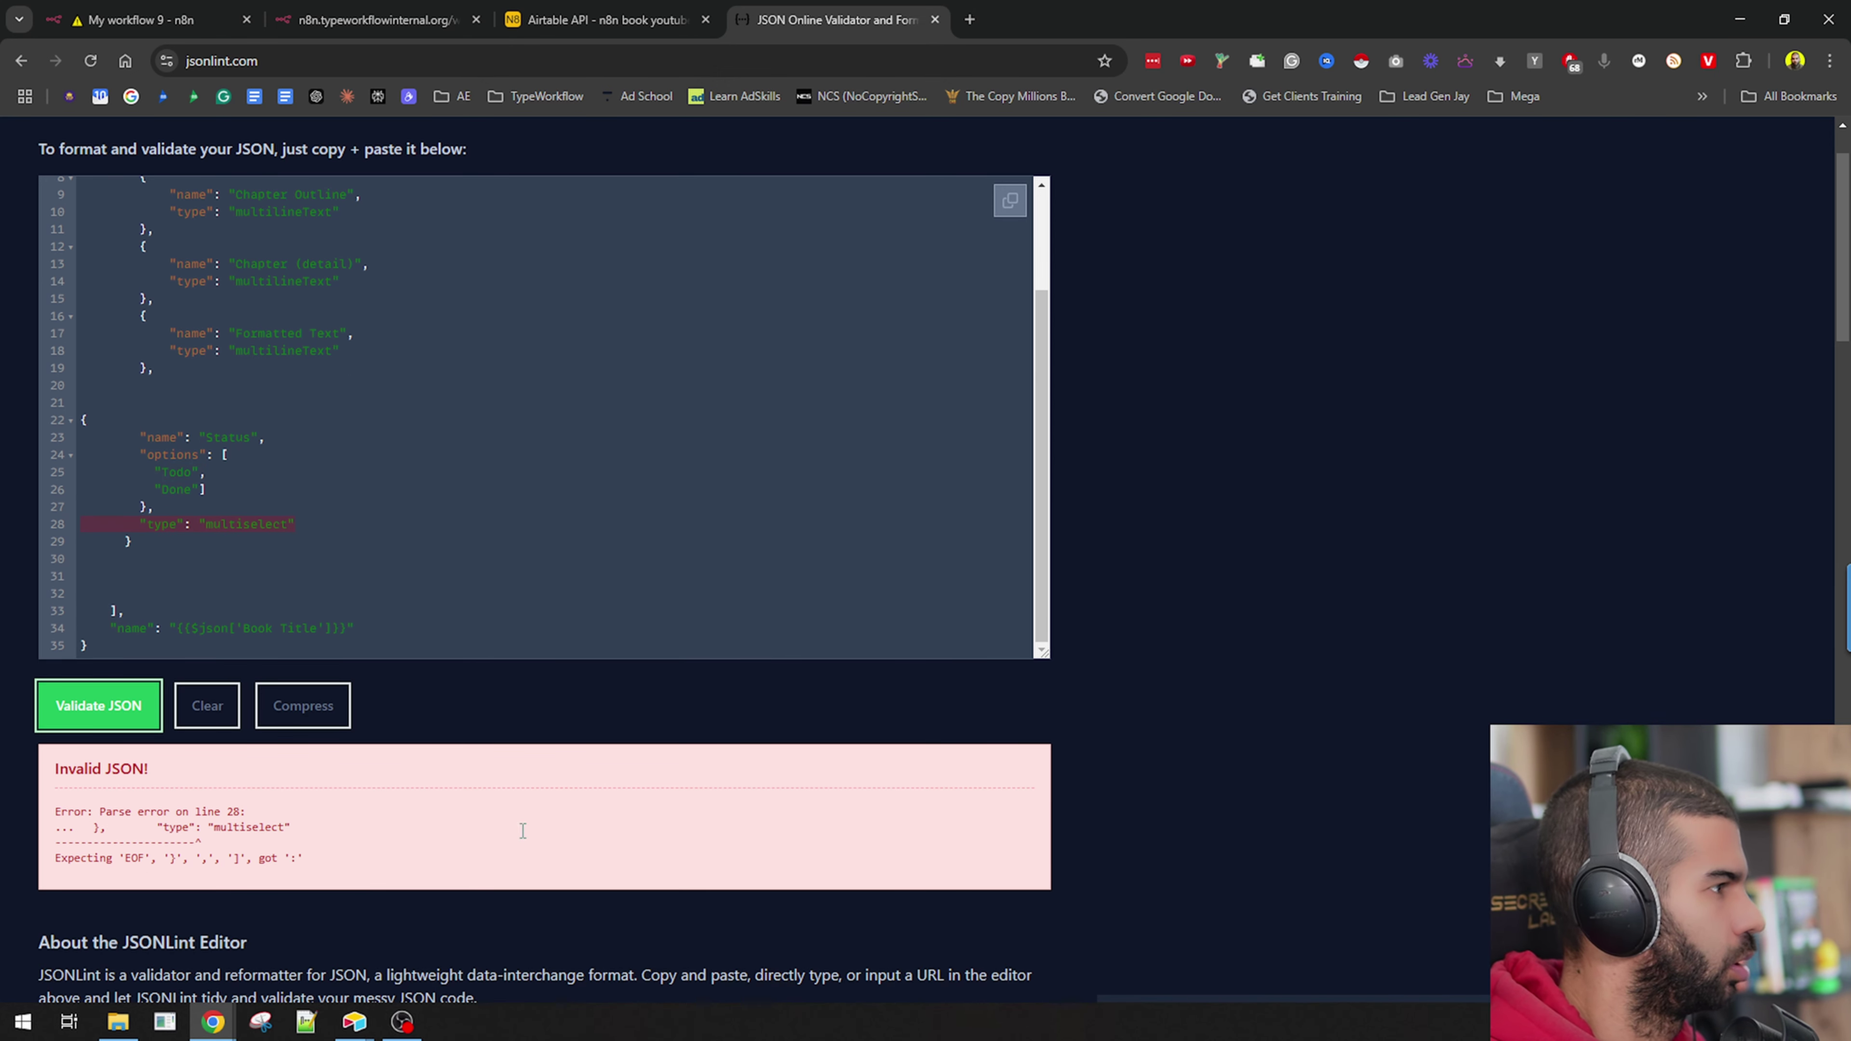
pyautogui.click(227, 457)
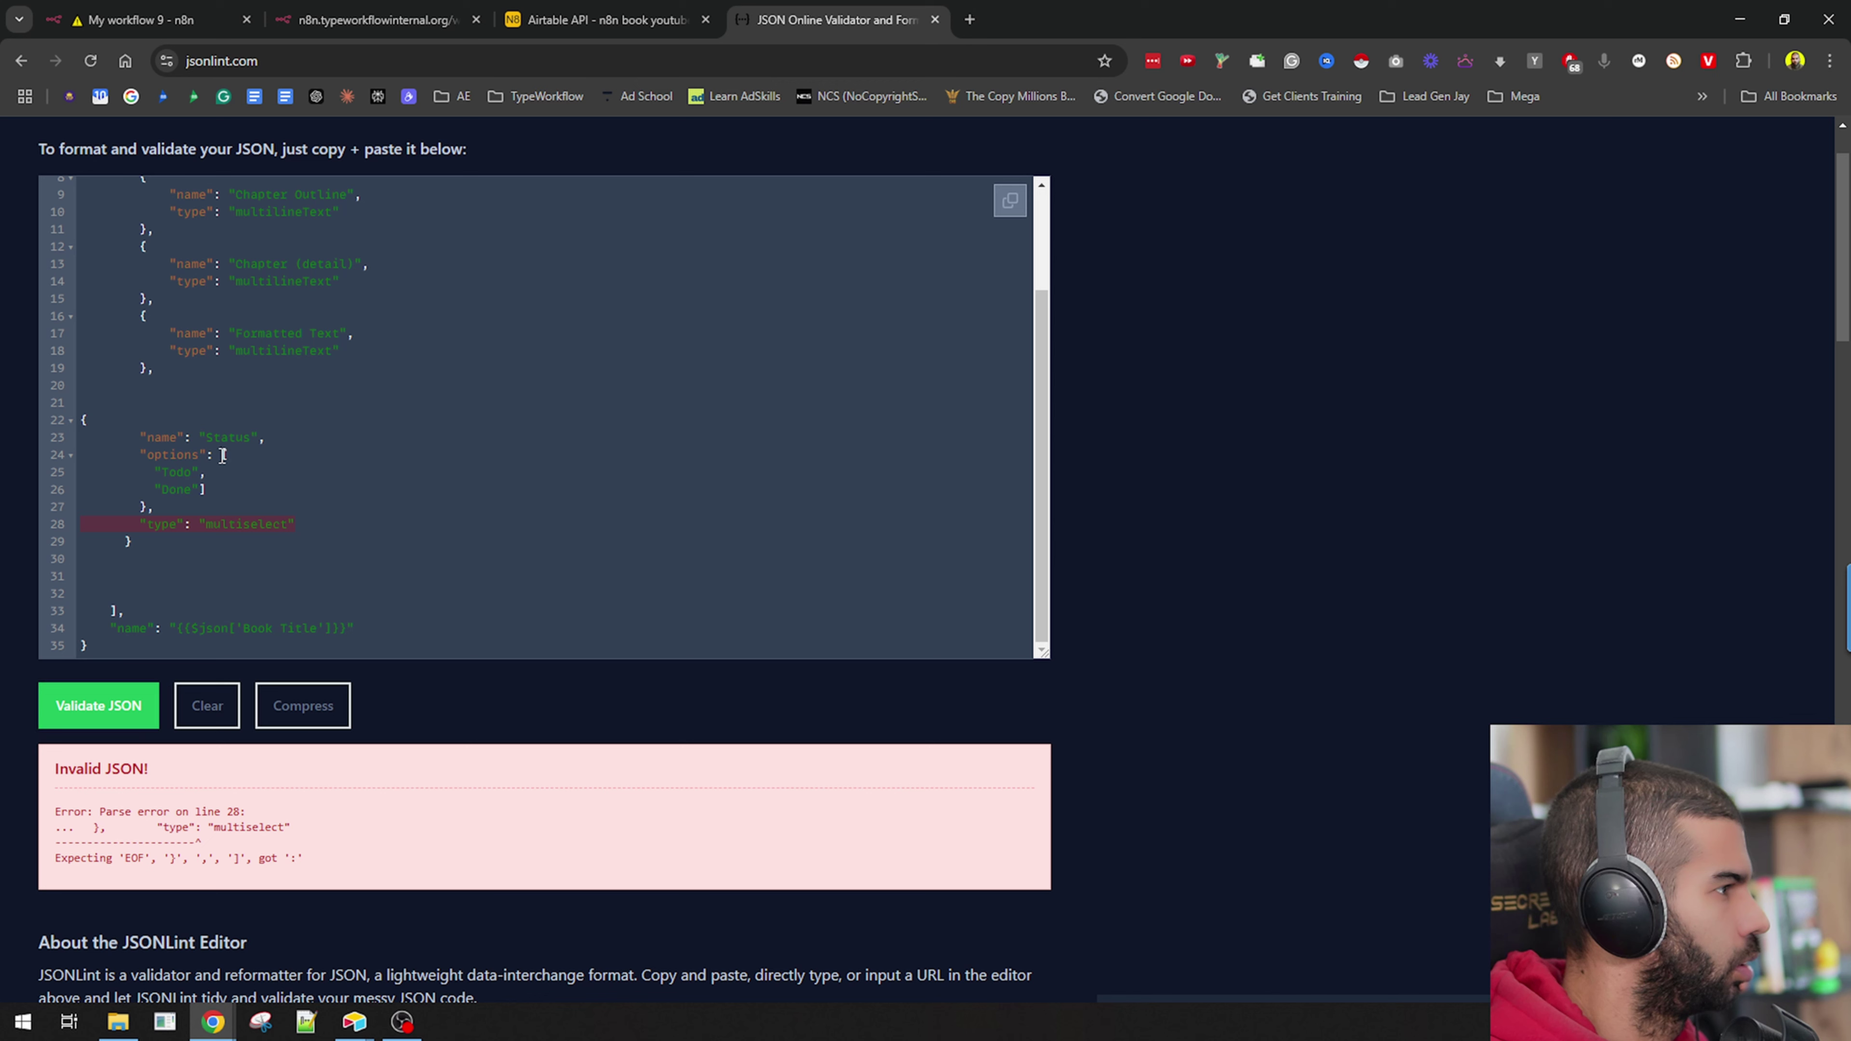
pyautogui.press('Return')
pyautogui.scroll(-2, 218, 496)
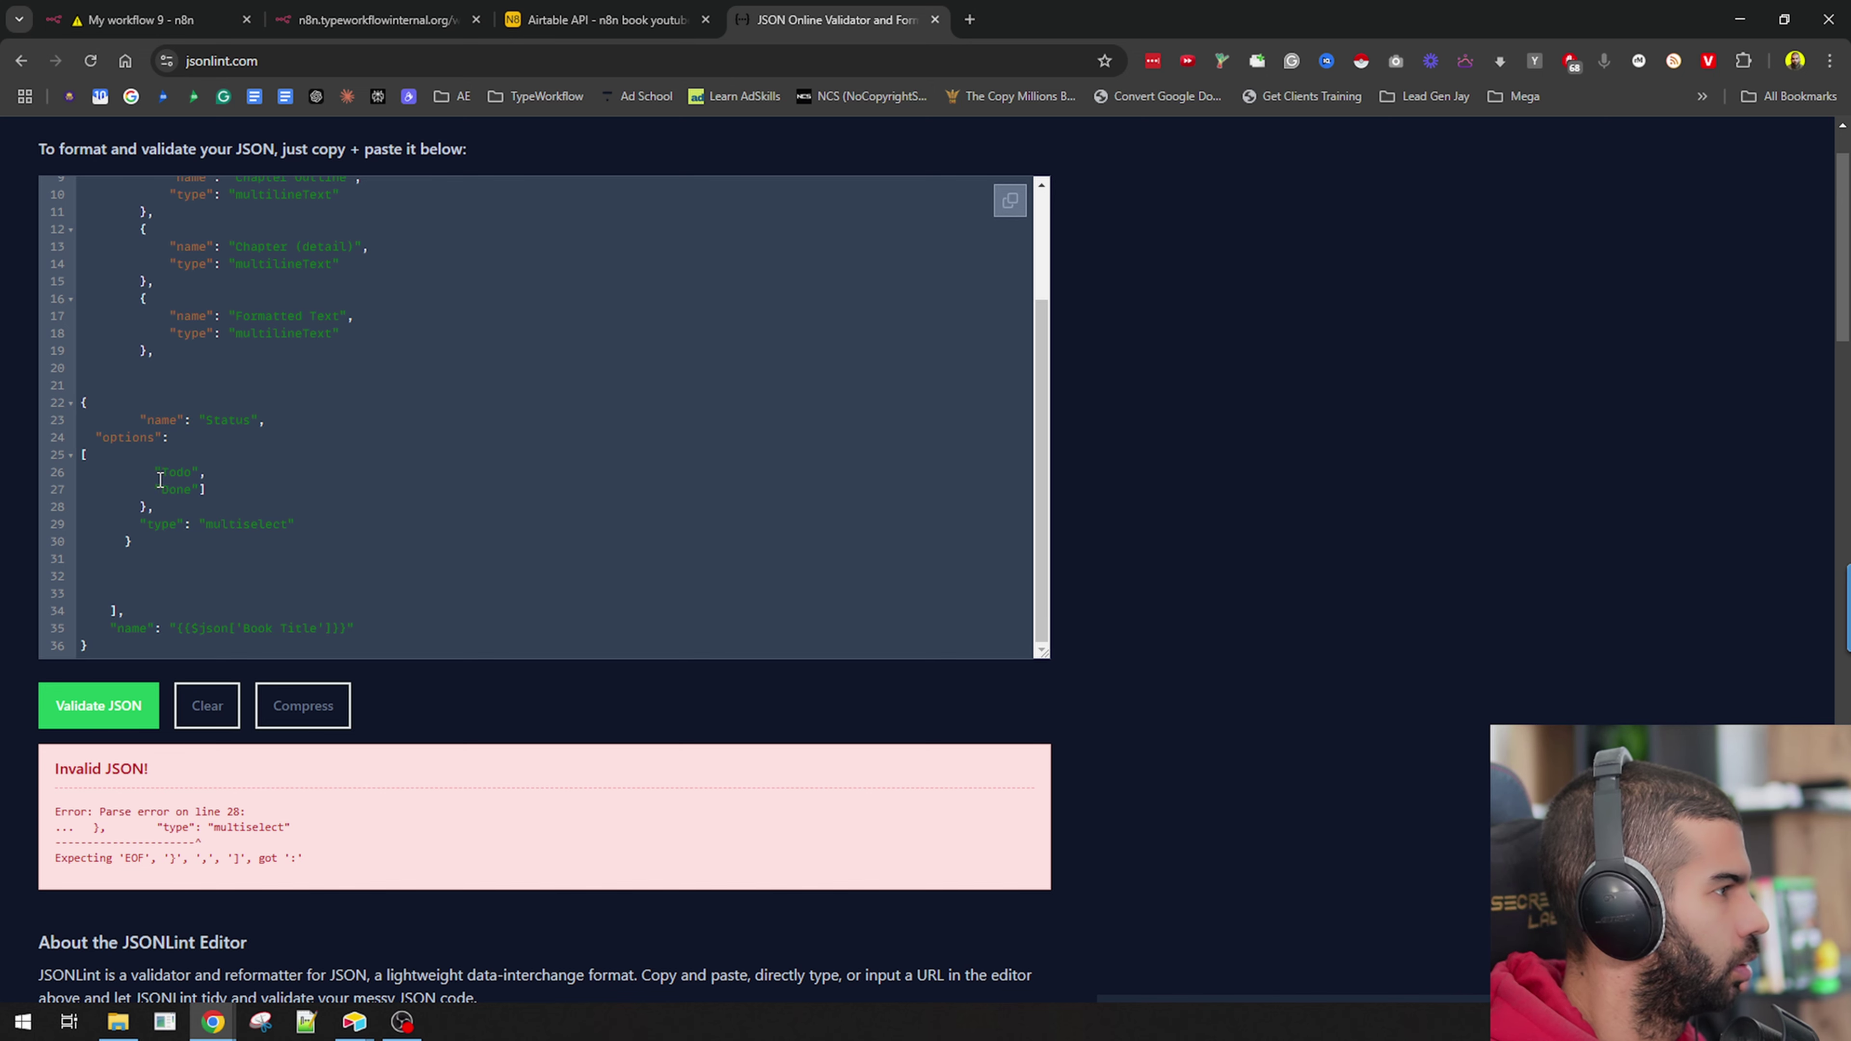
pyautogui.hotkey('ctrl', 't')
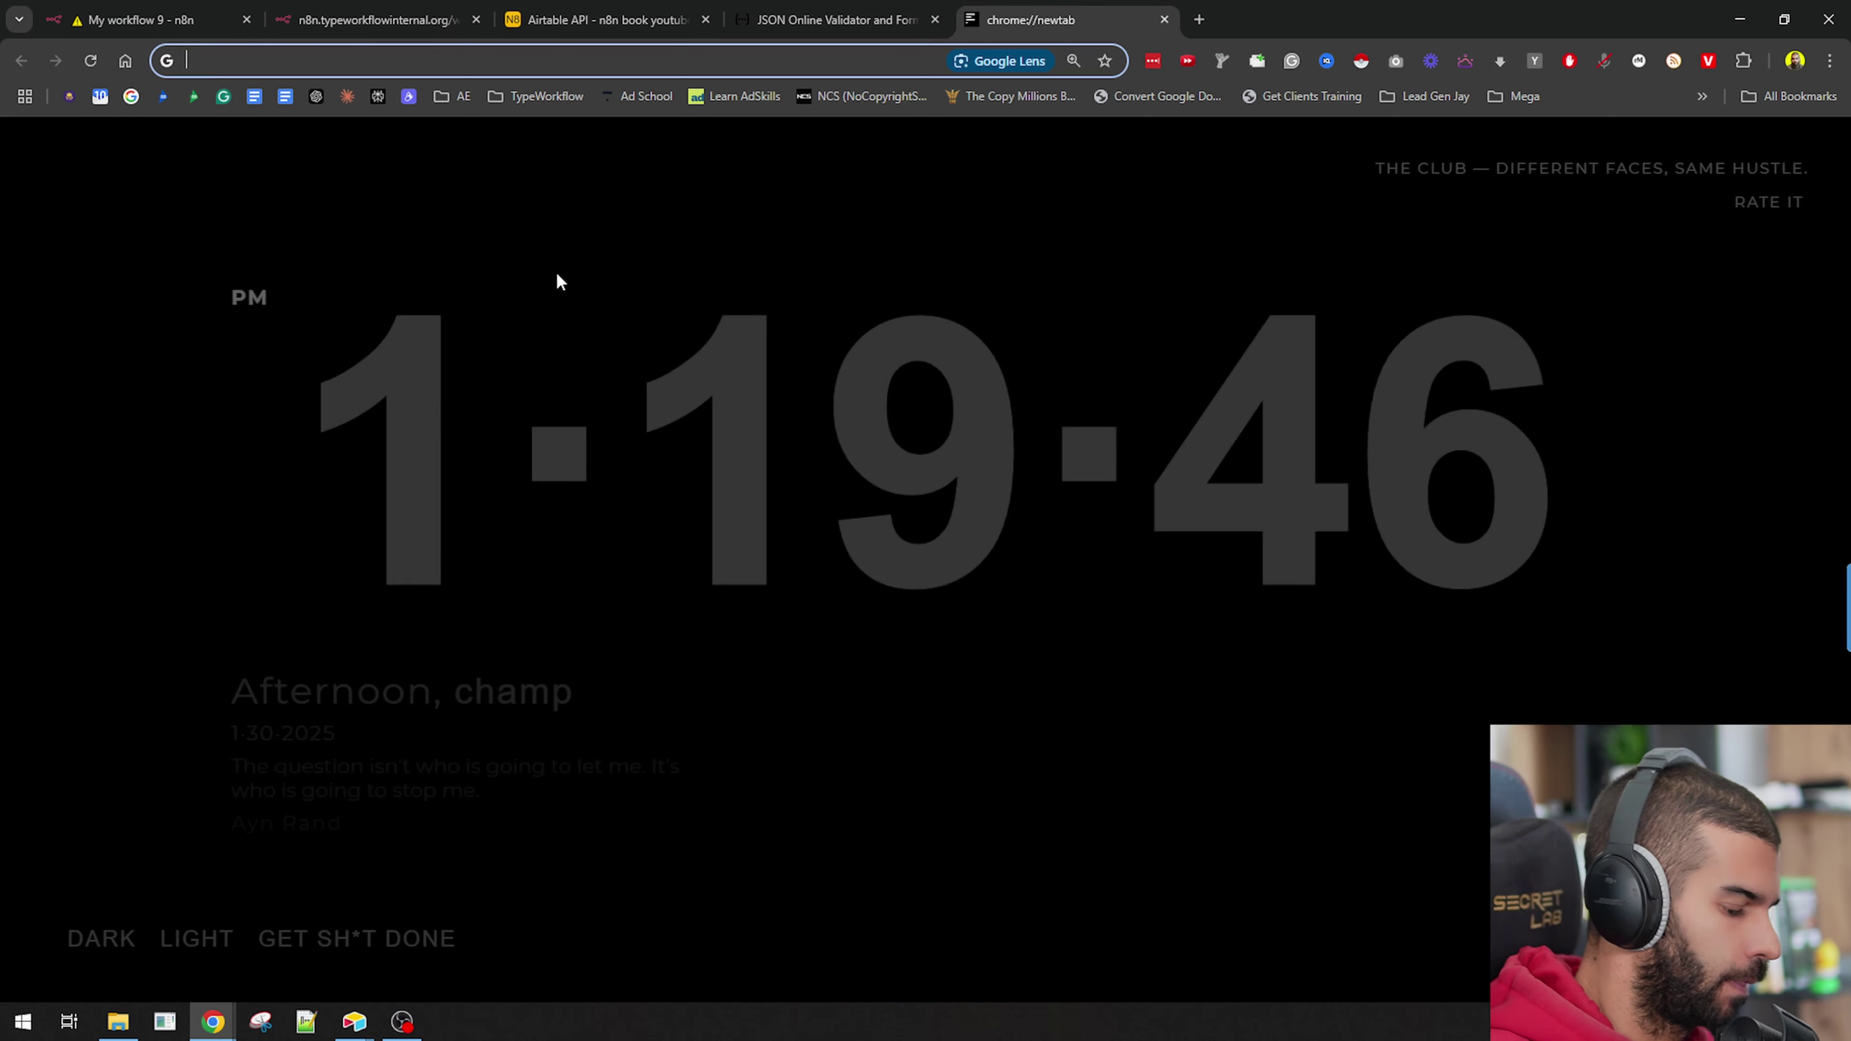
# Search Google for 'how to create airtable multiselect api'.
pyautogui.write('how to create airta')
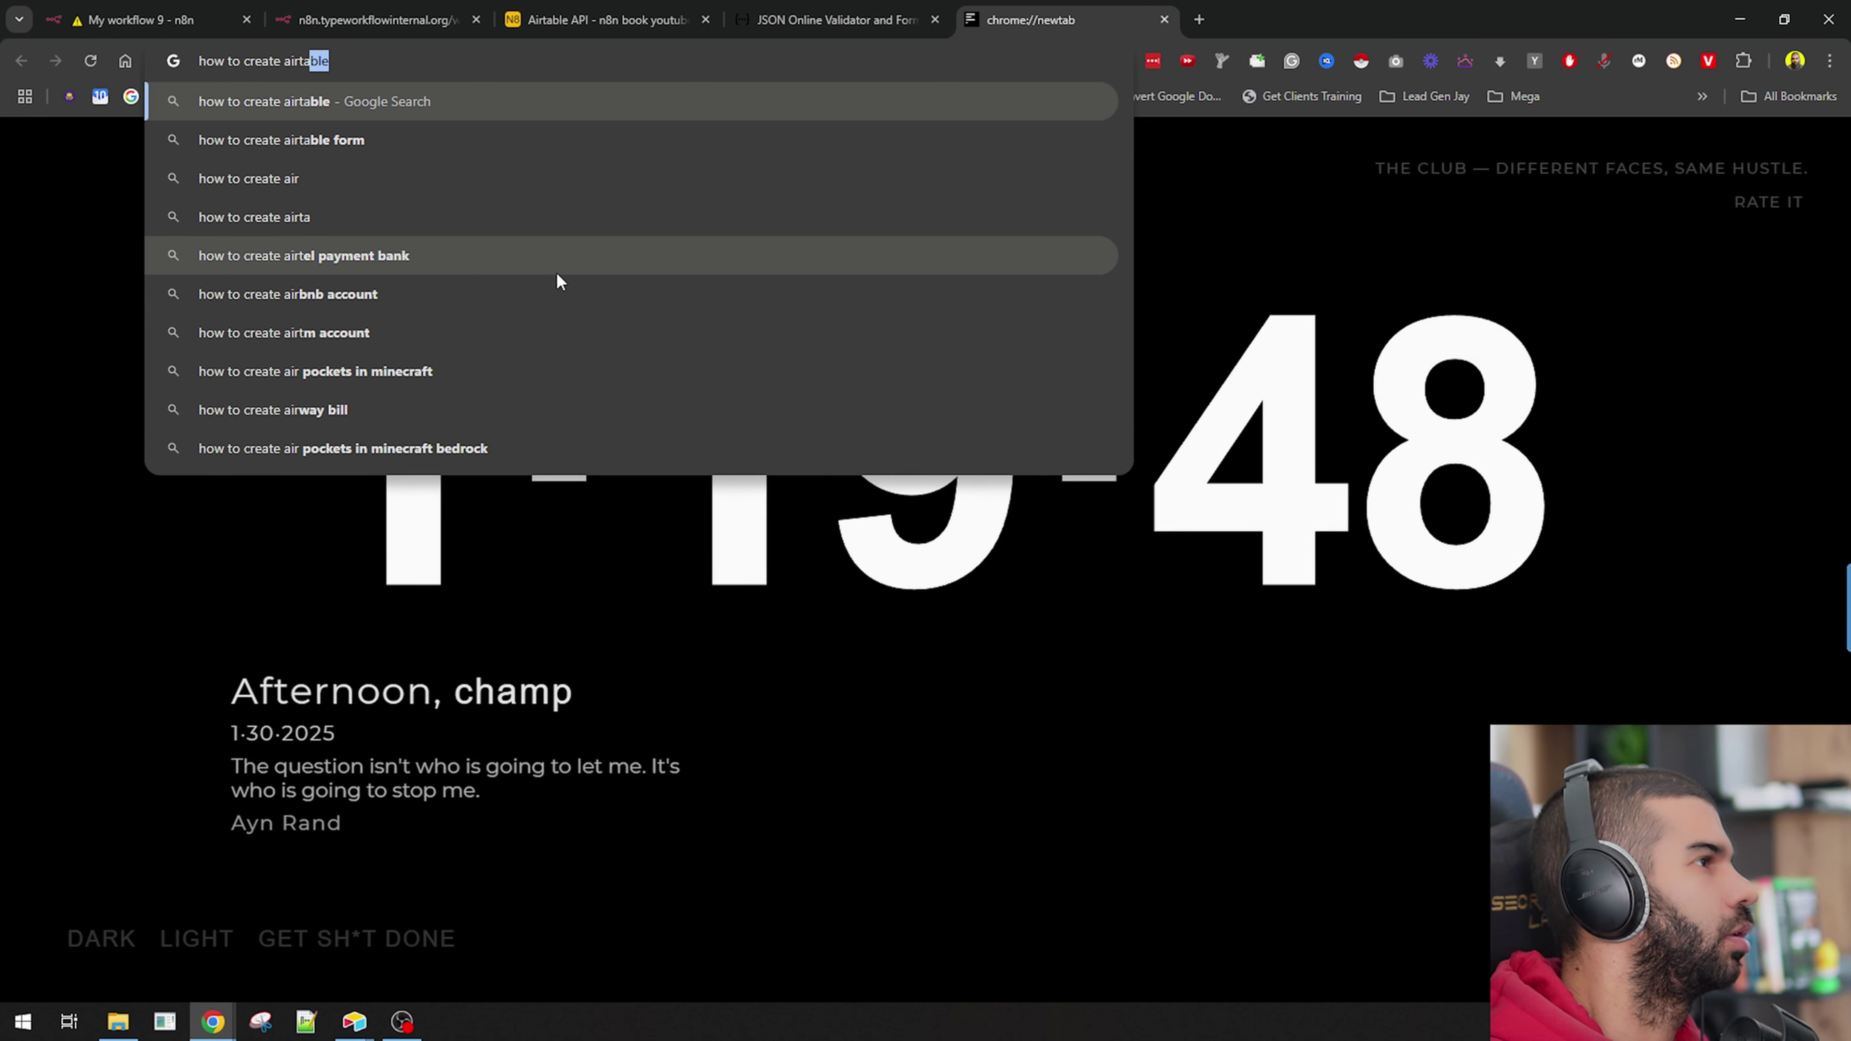
pyautogui.write('ble multiselect api')
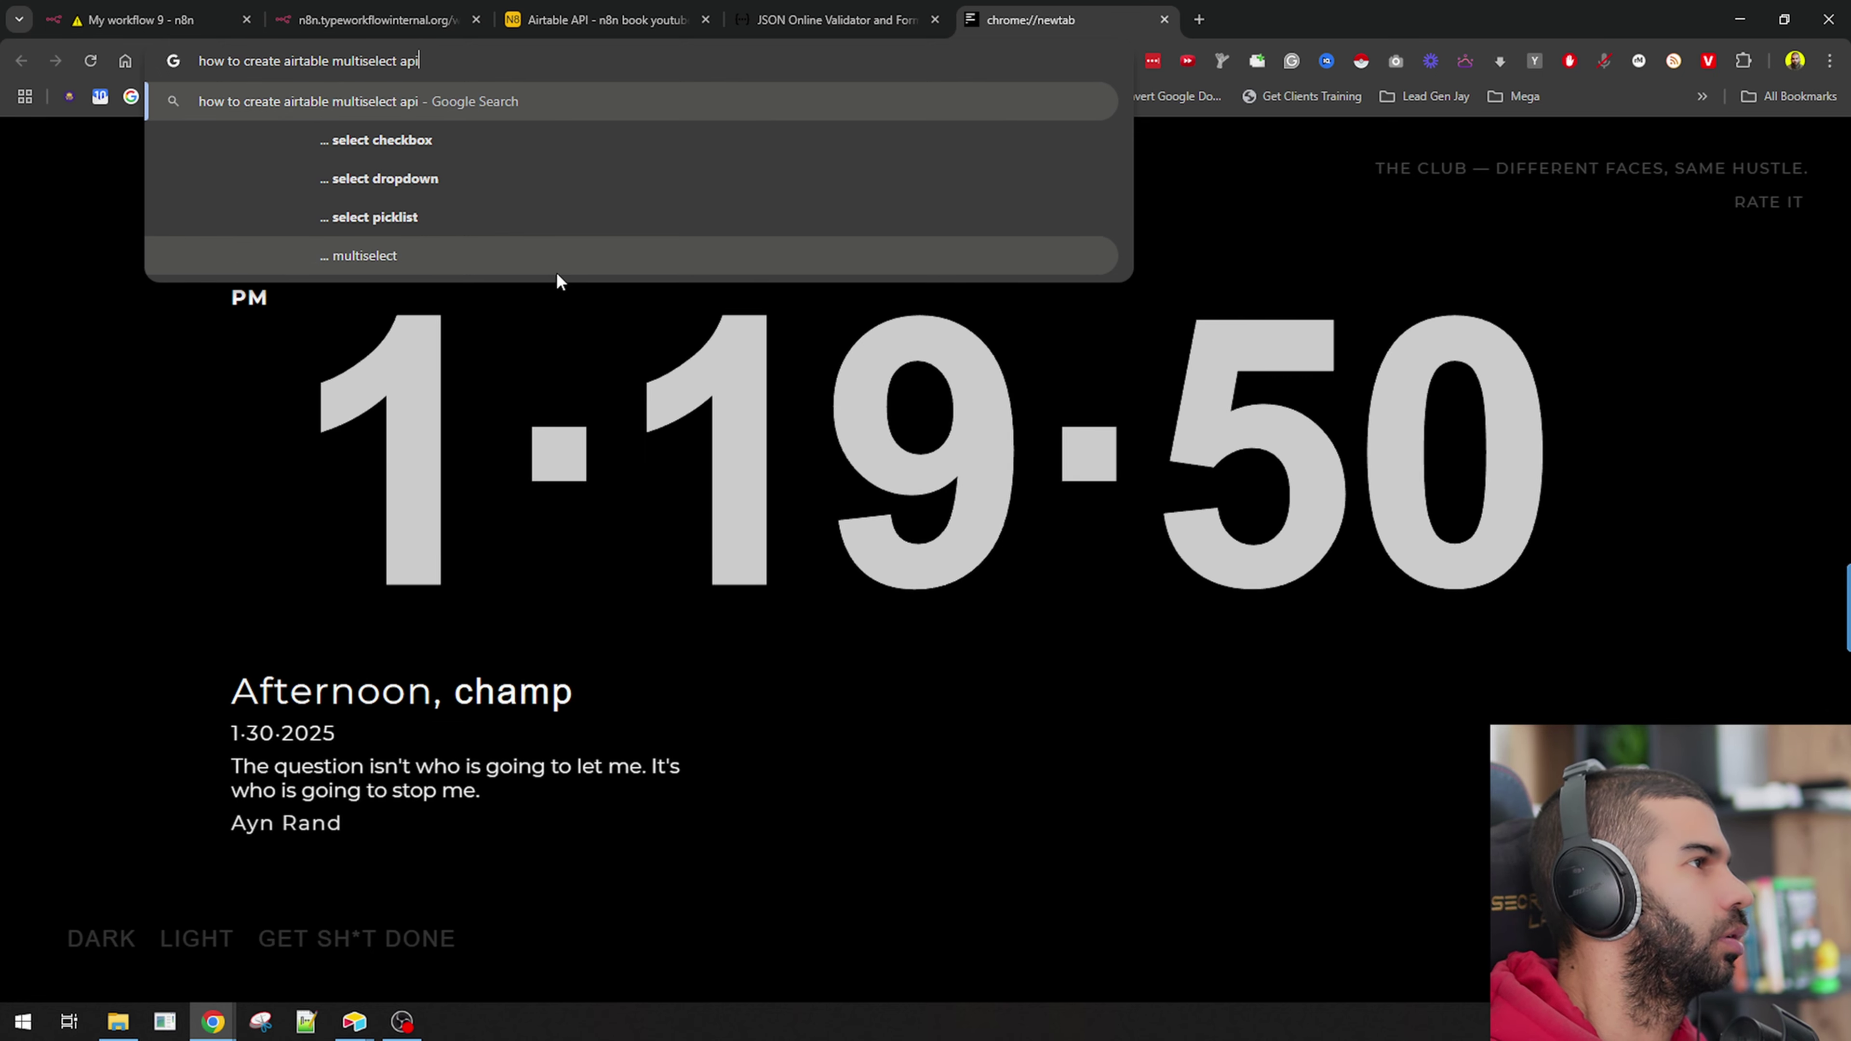
pyautogui.press('Return')
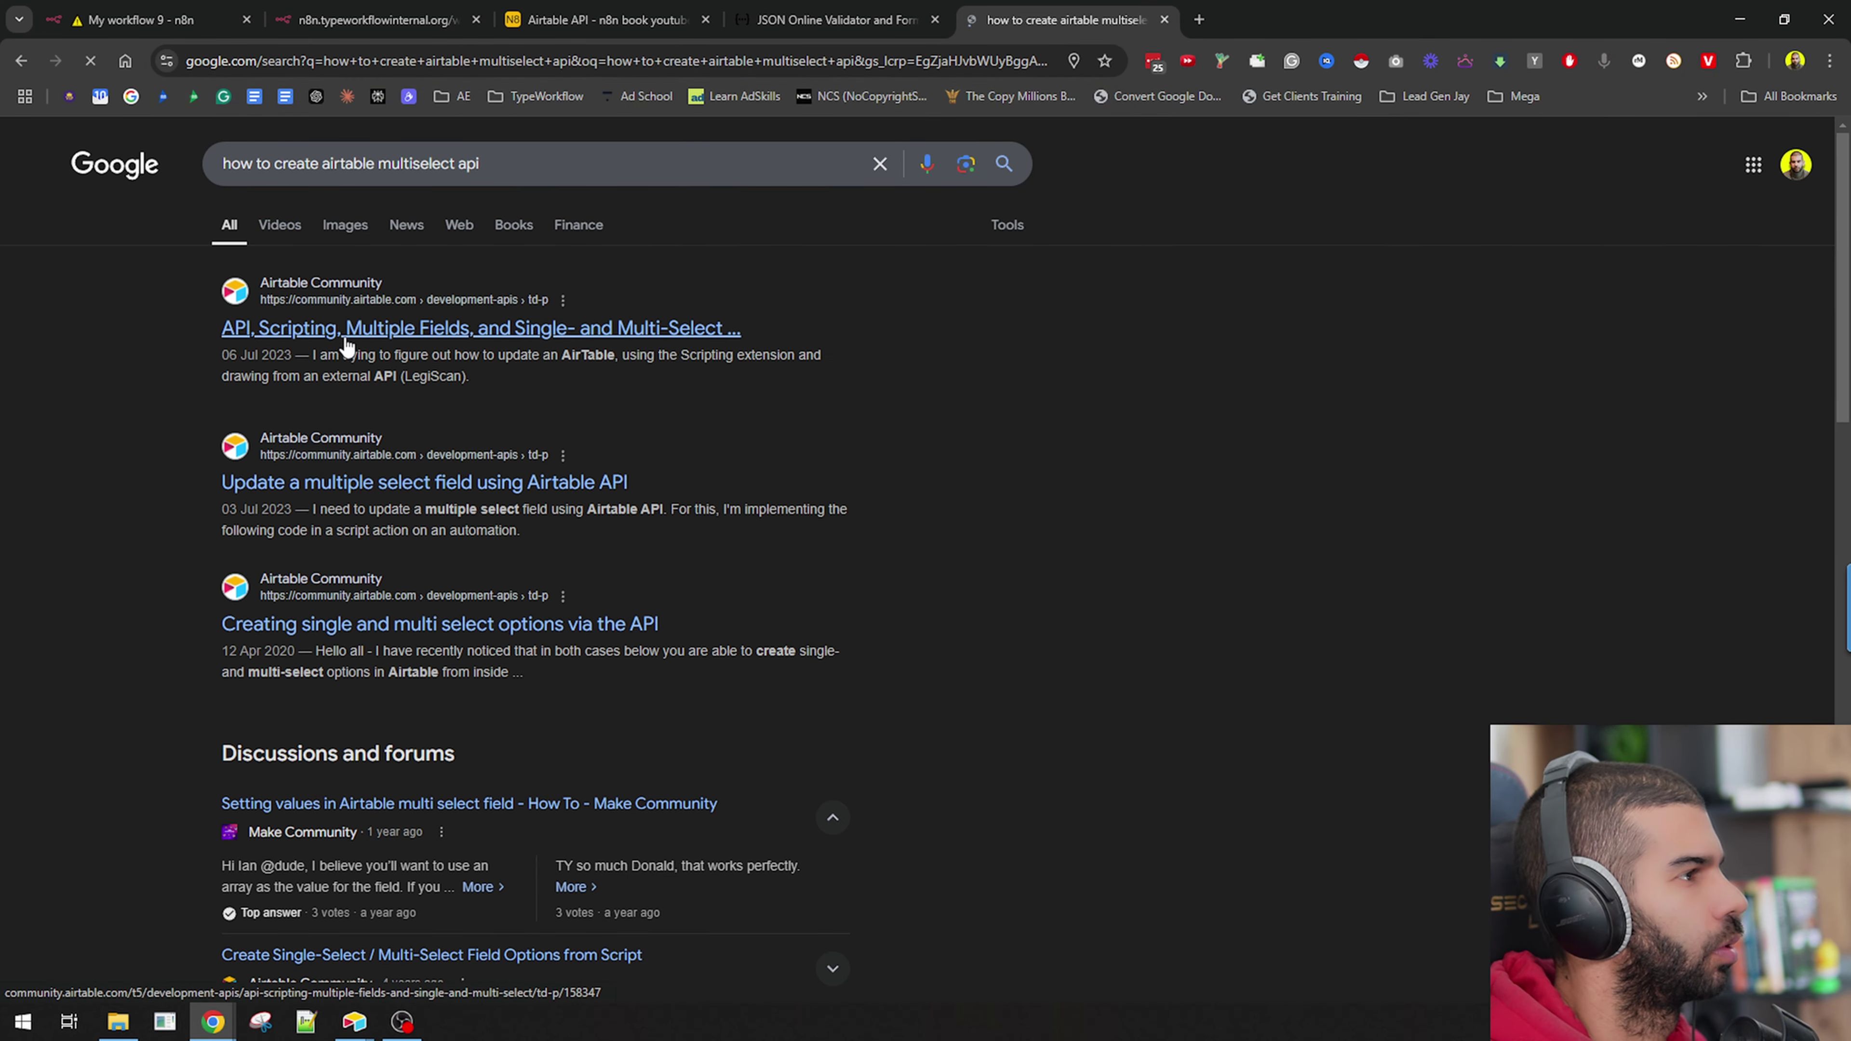
pyautogui.click(837, 20)
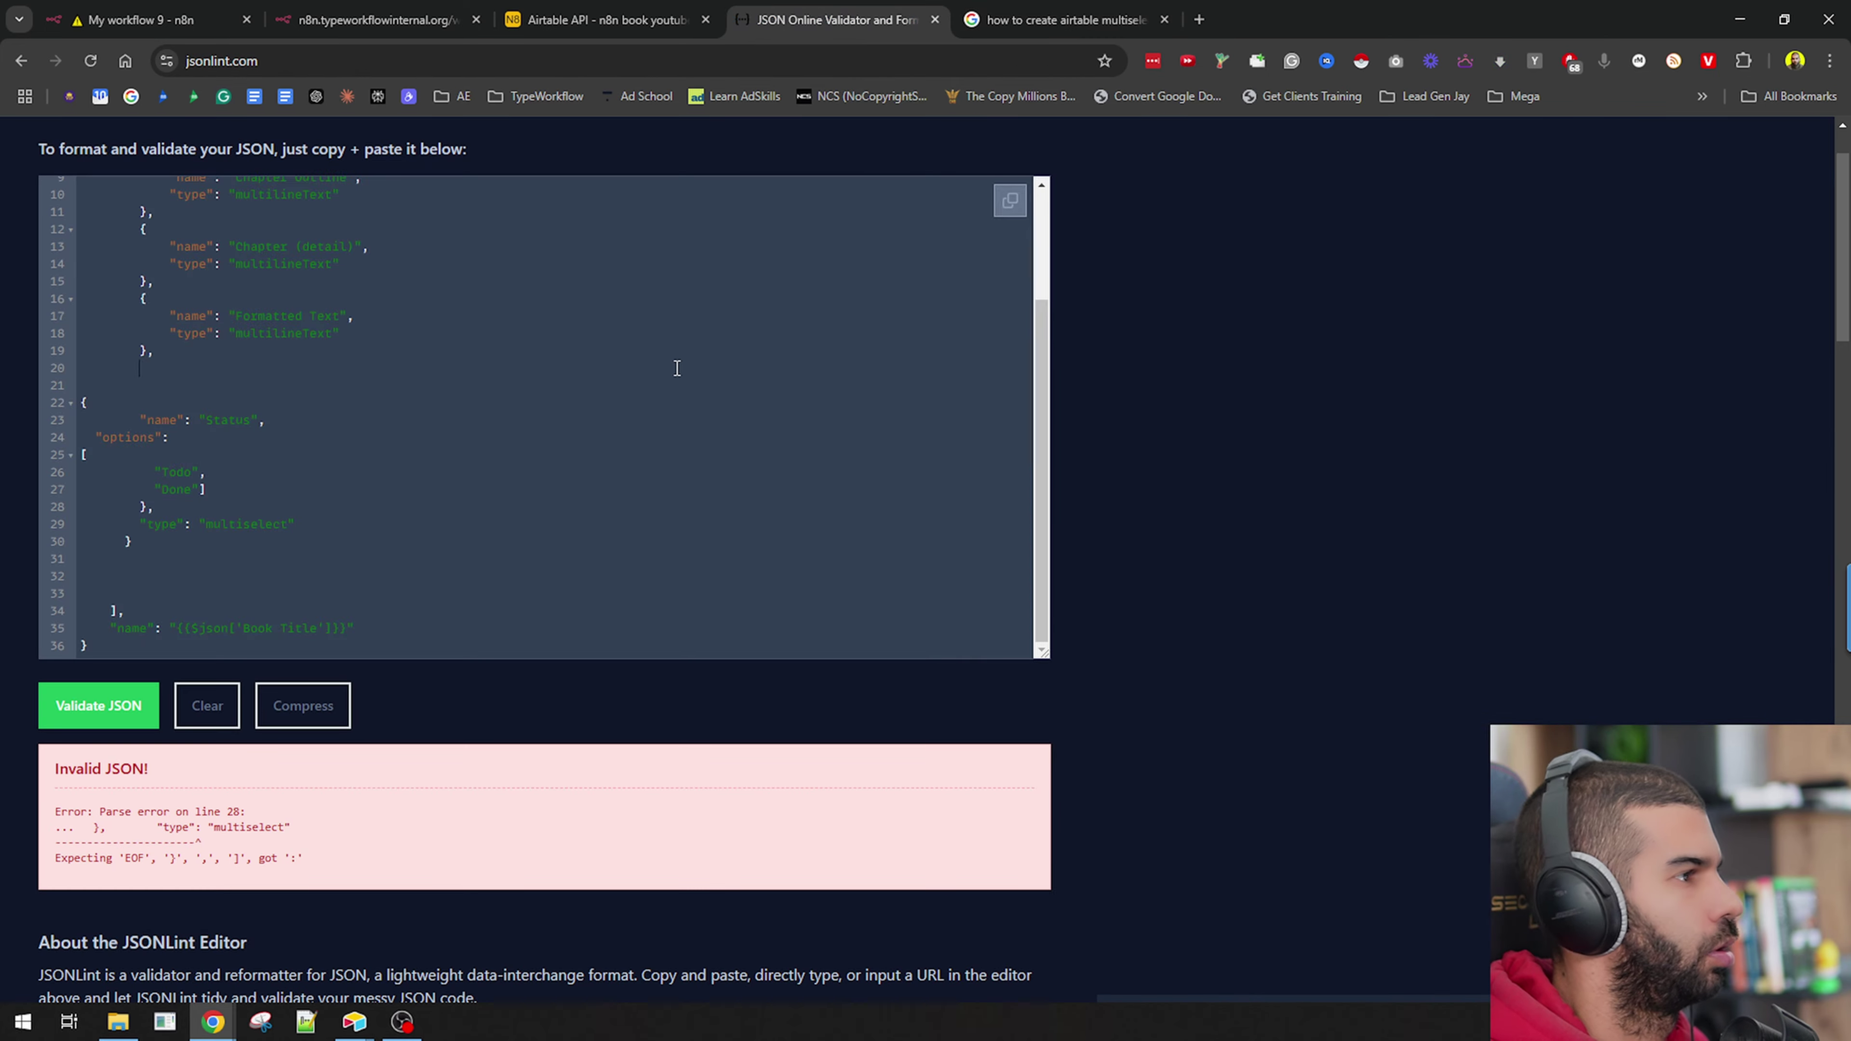
pyautogui.scroll(-3, 676, 367)
# Open ChatGPT in a new tab.
pyautogui.hotkey('ctrl', 't')
pyautogui.write('cha')
pyautogui.press('Return')
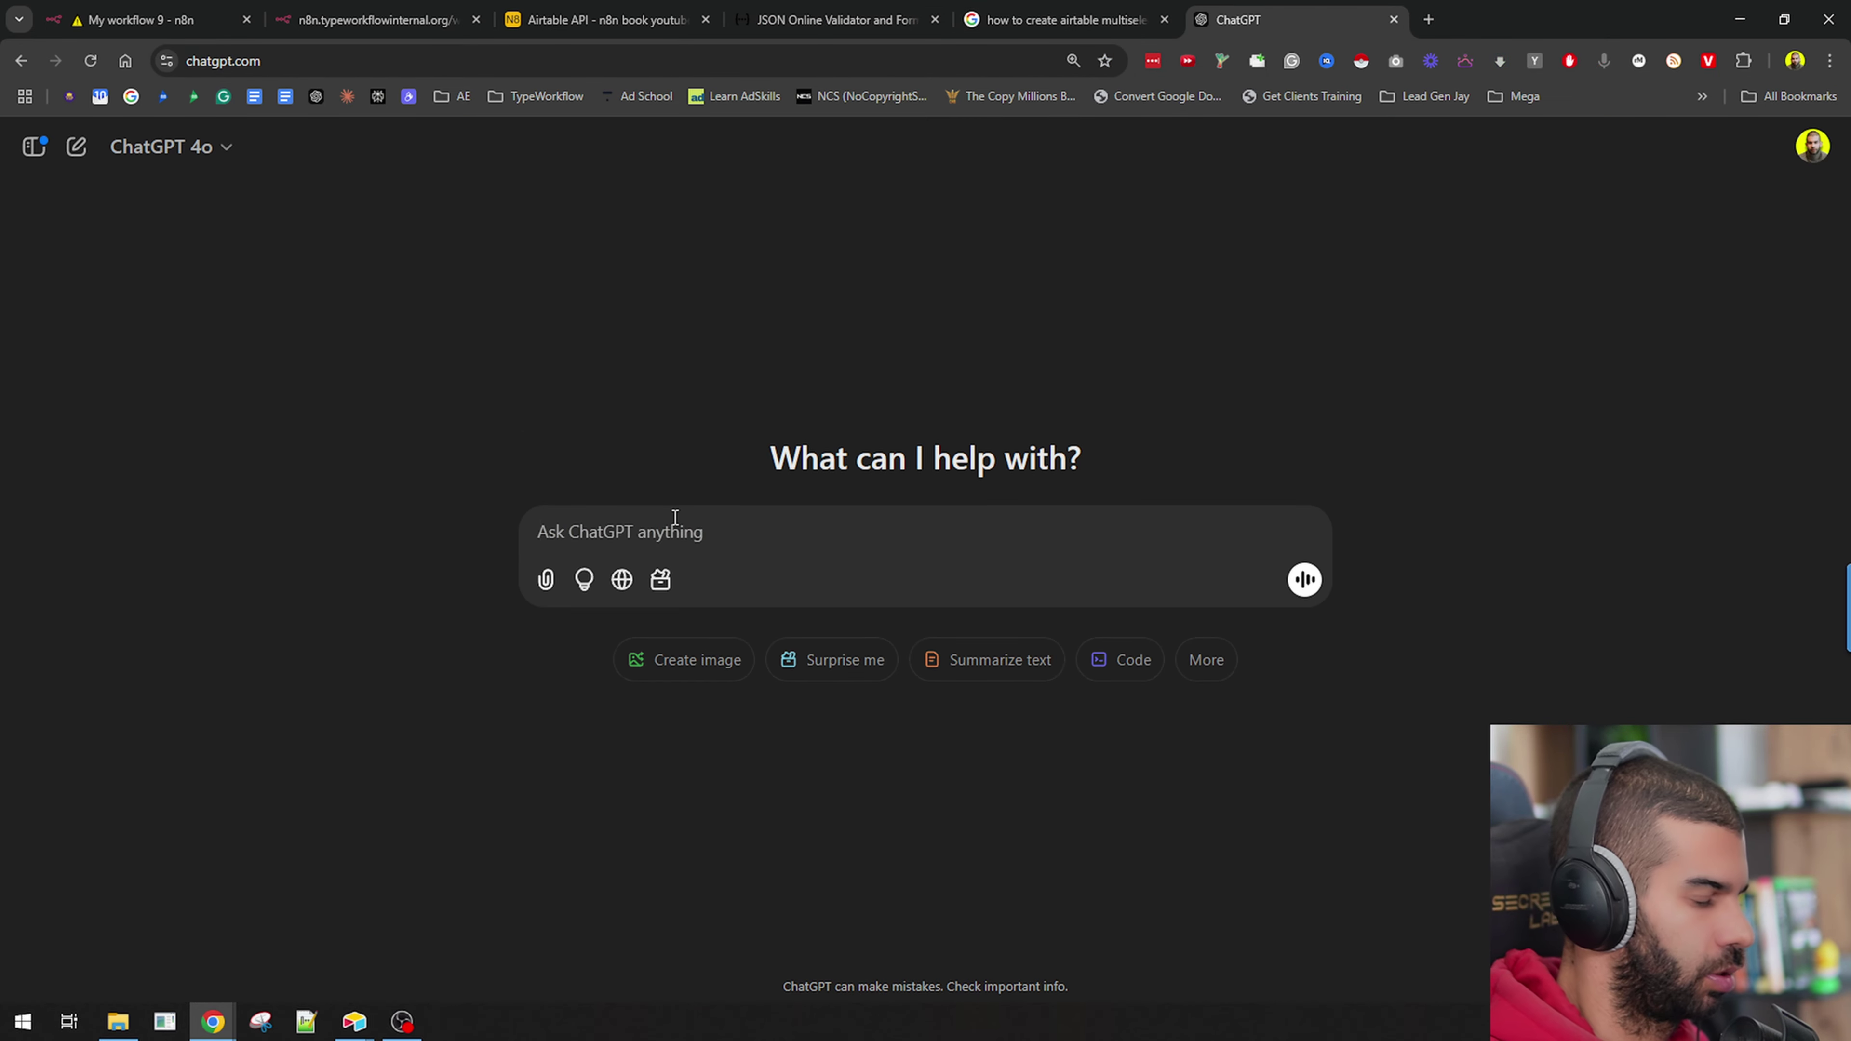
# Paste the request body into ChatGPT and ask what's wrong with its multiselect code.
pyautogui.hotkey('ctrl', 'v')
pyautogui.write("What's wro")
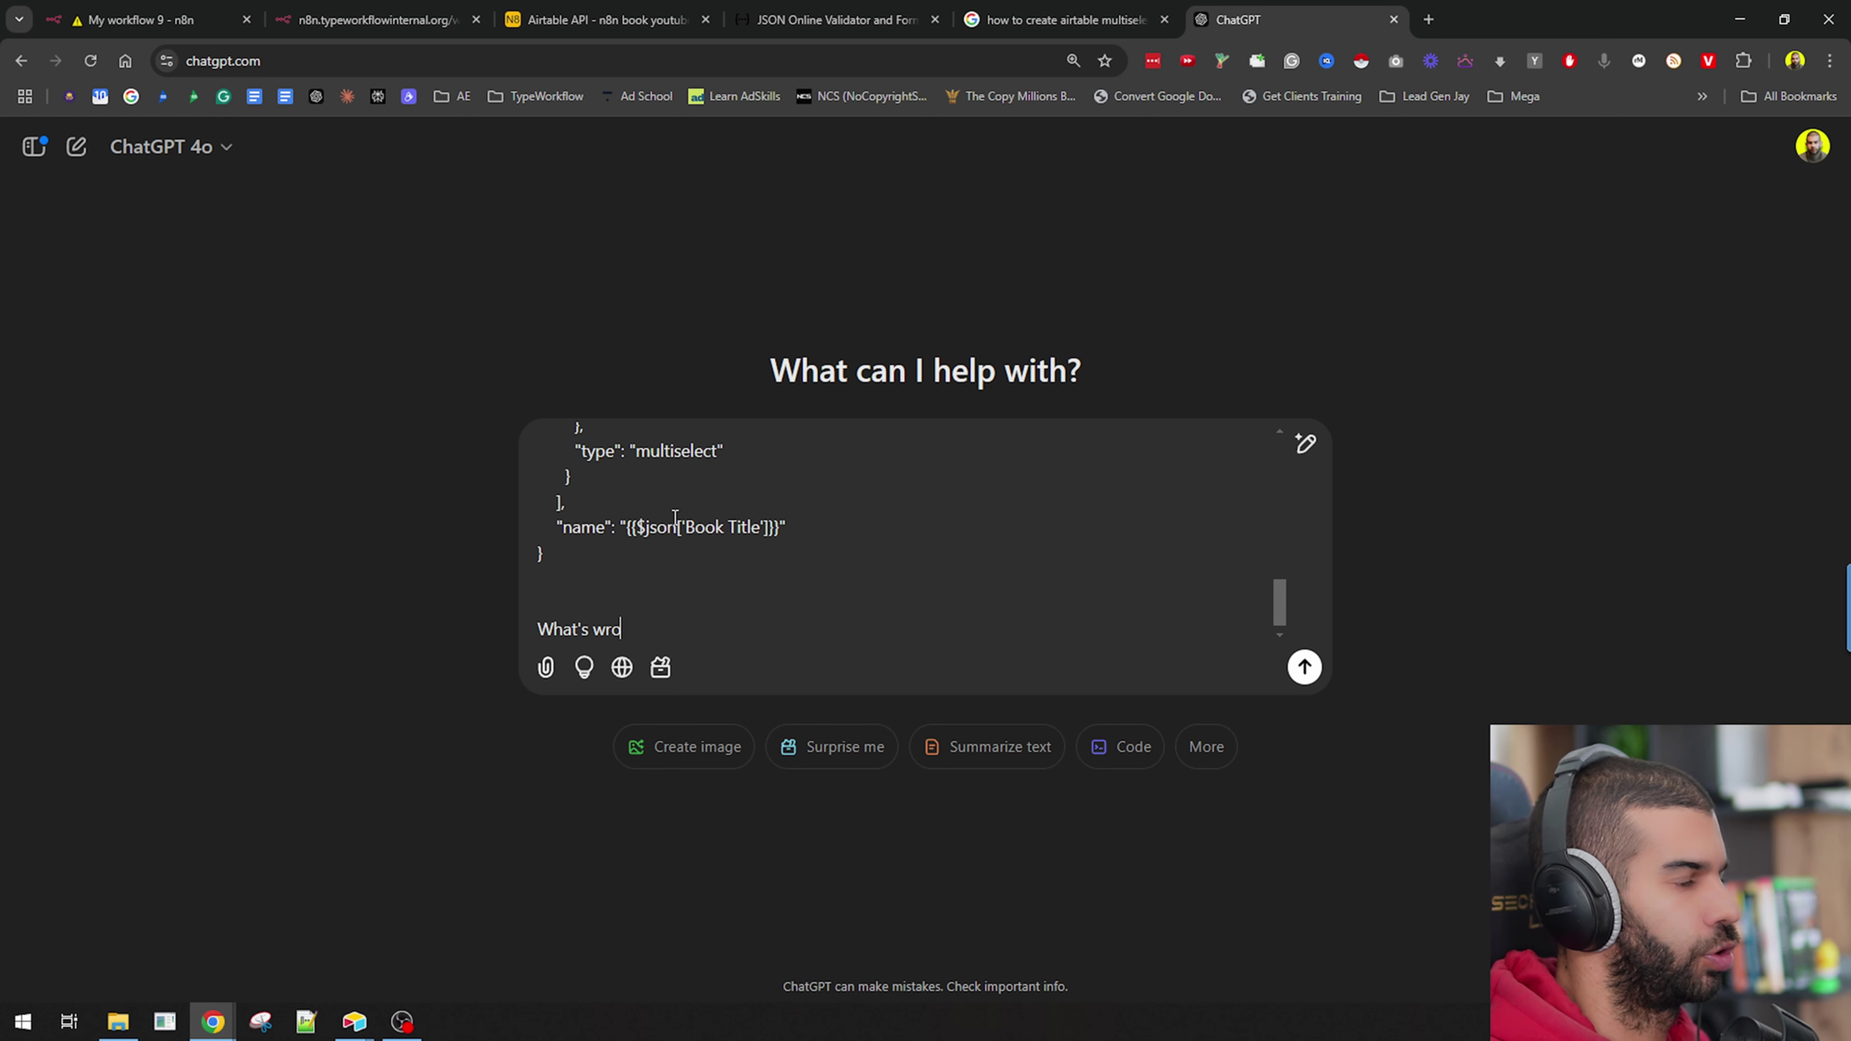
pyautogui.write('ng with me tryin')
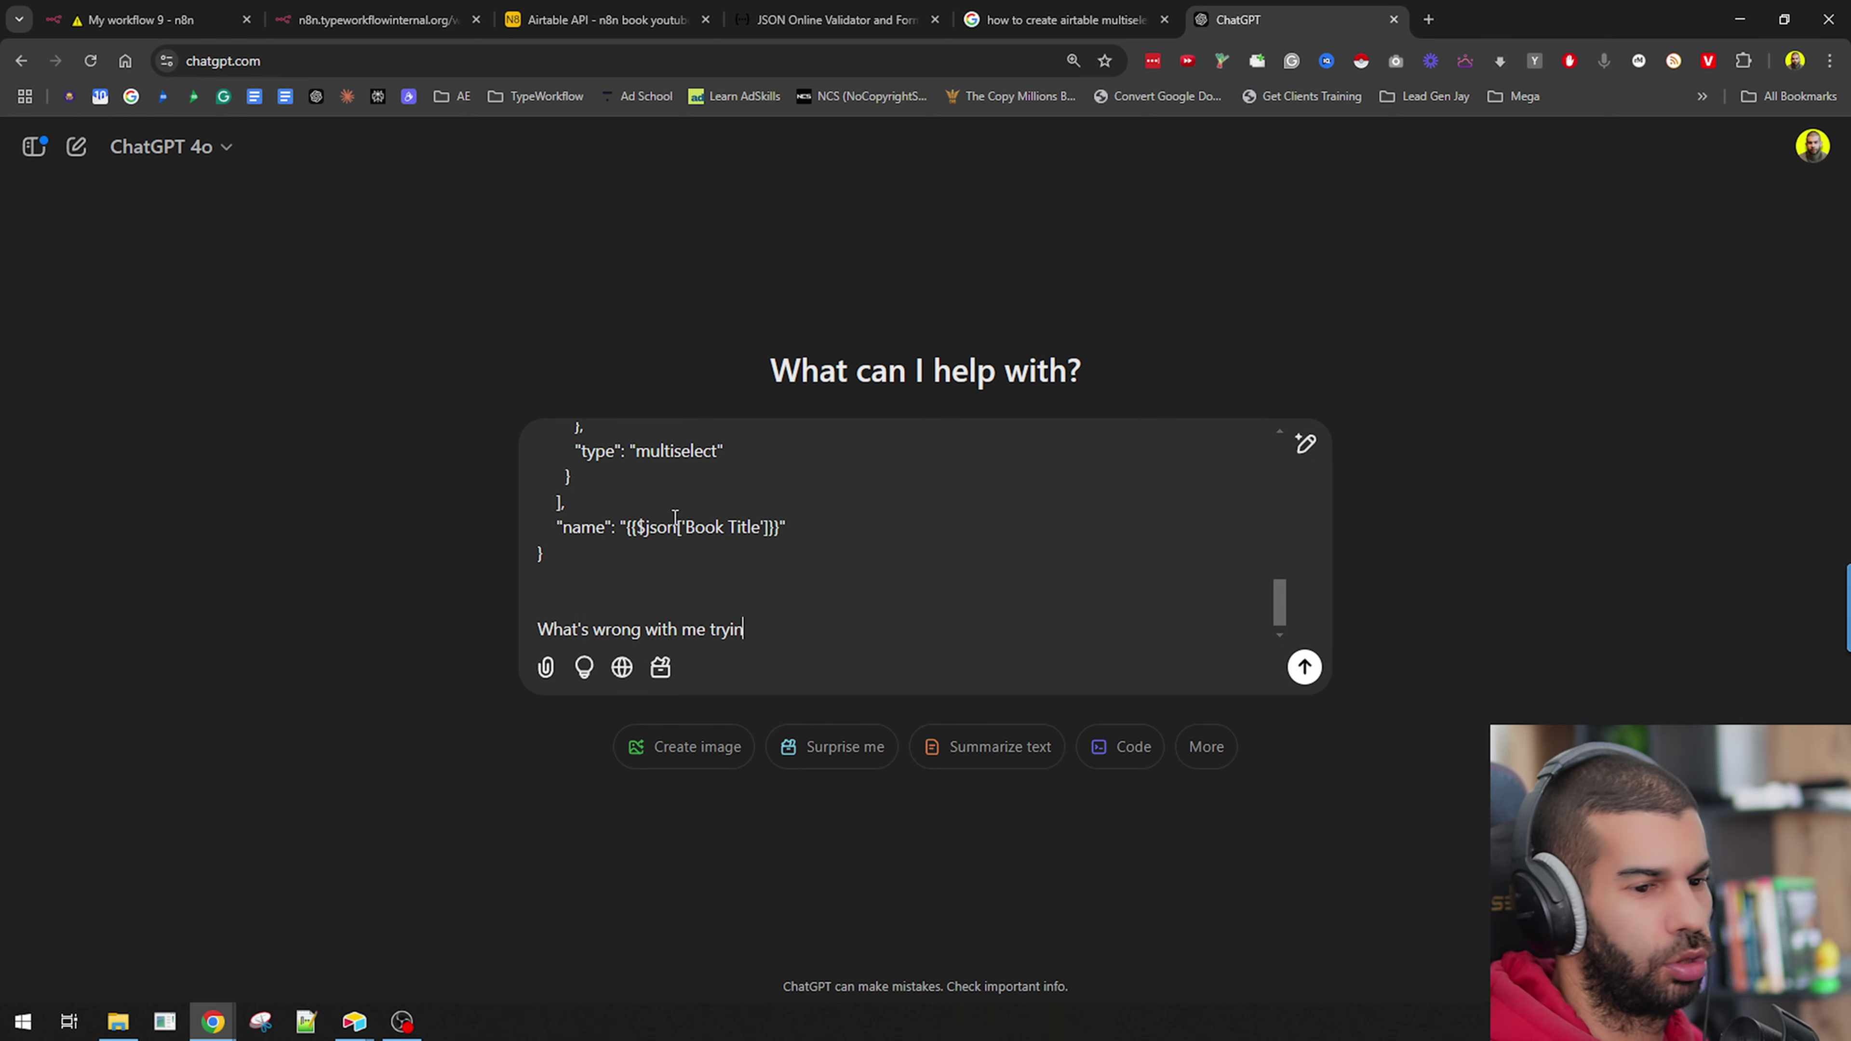
pyautogui.write('g to create a ')
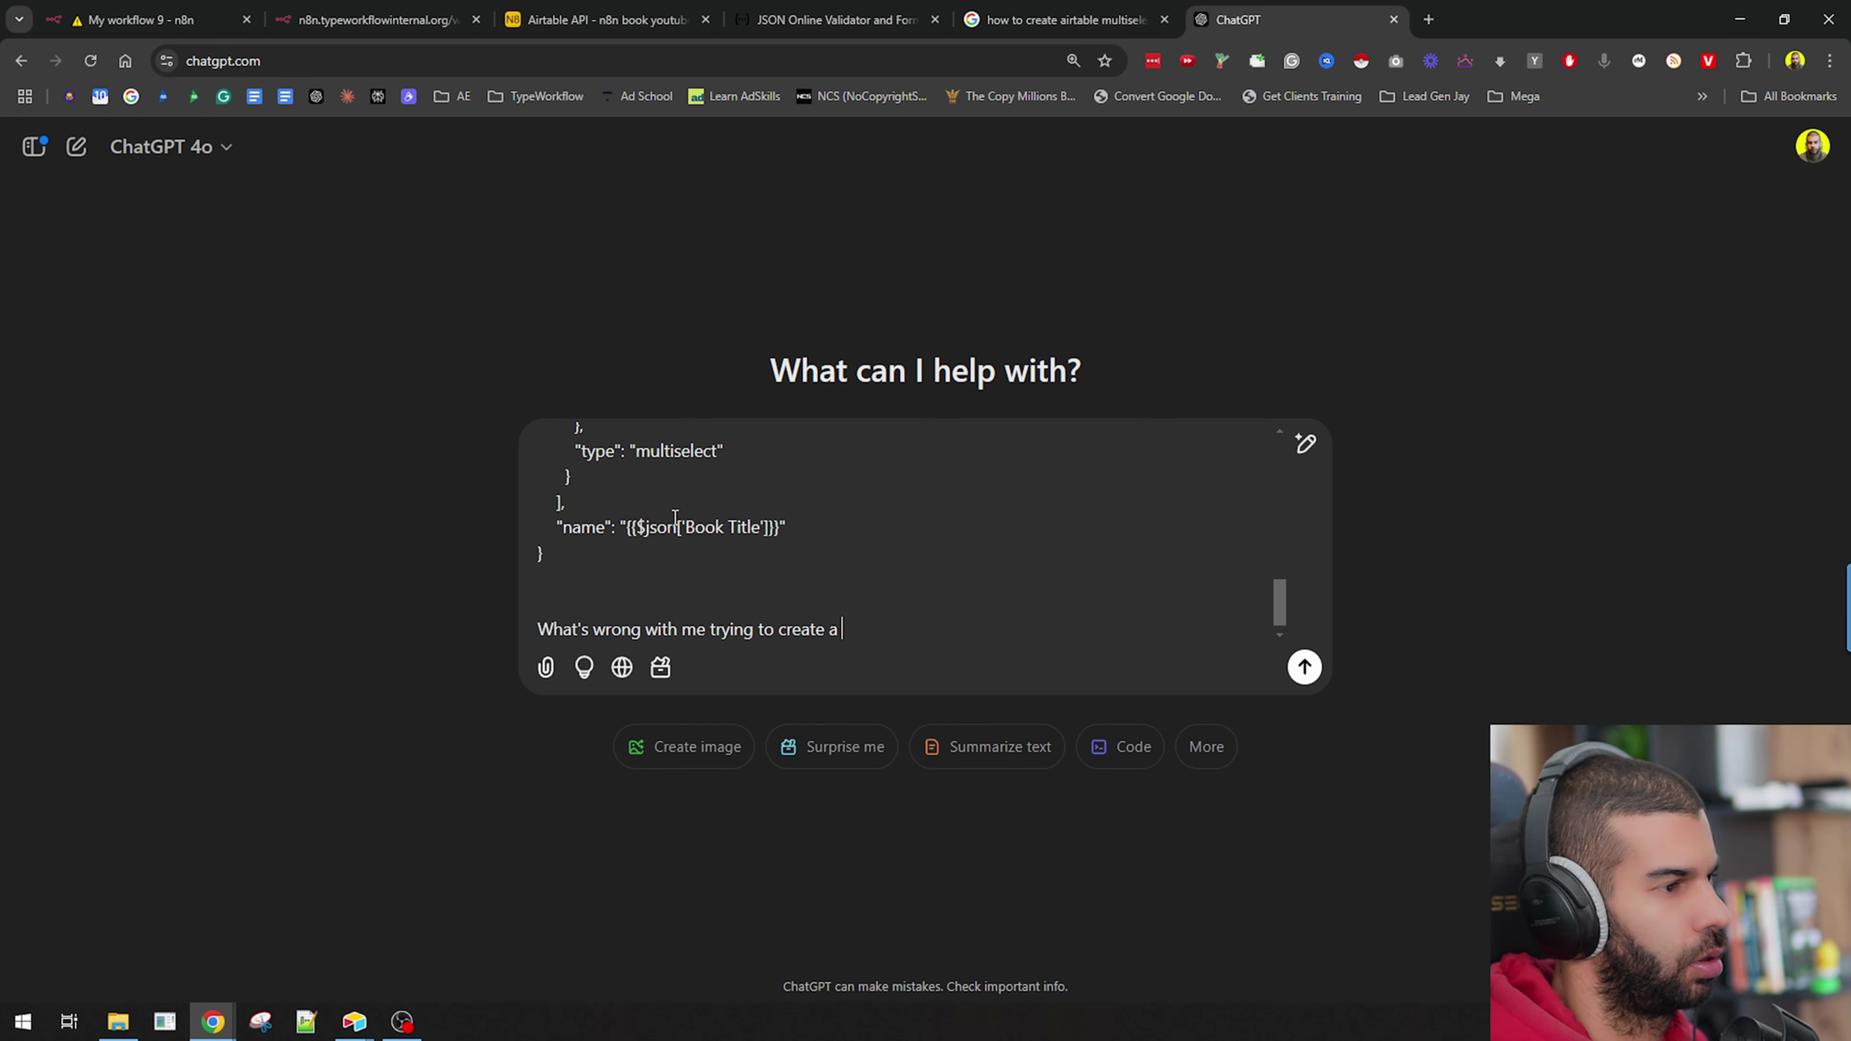
pyautogui.write('multiselect in a')
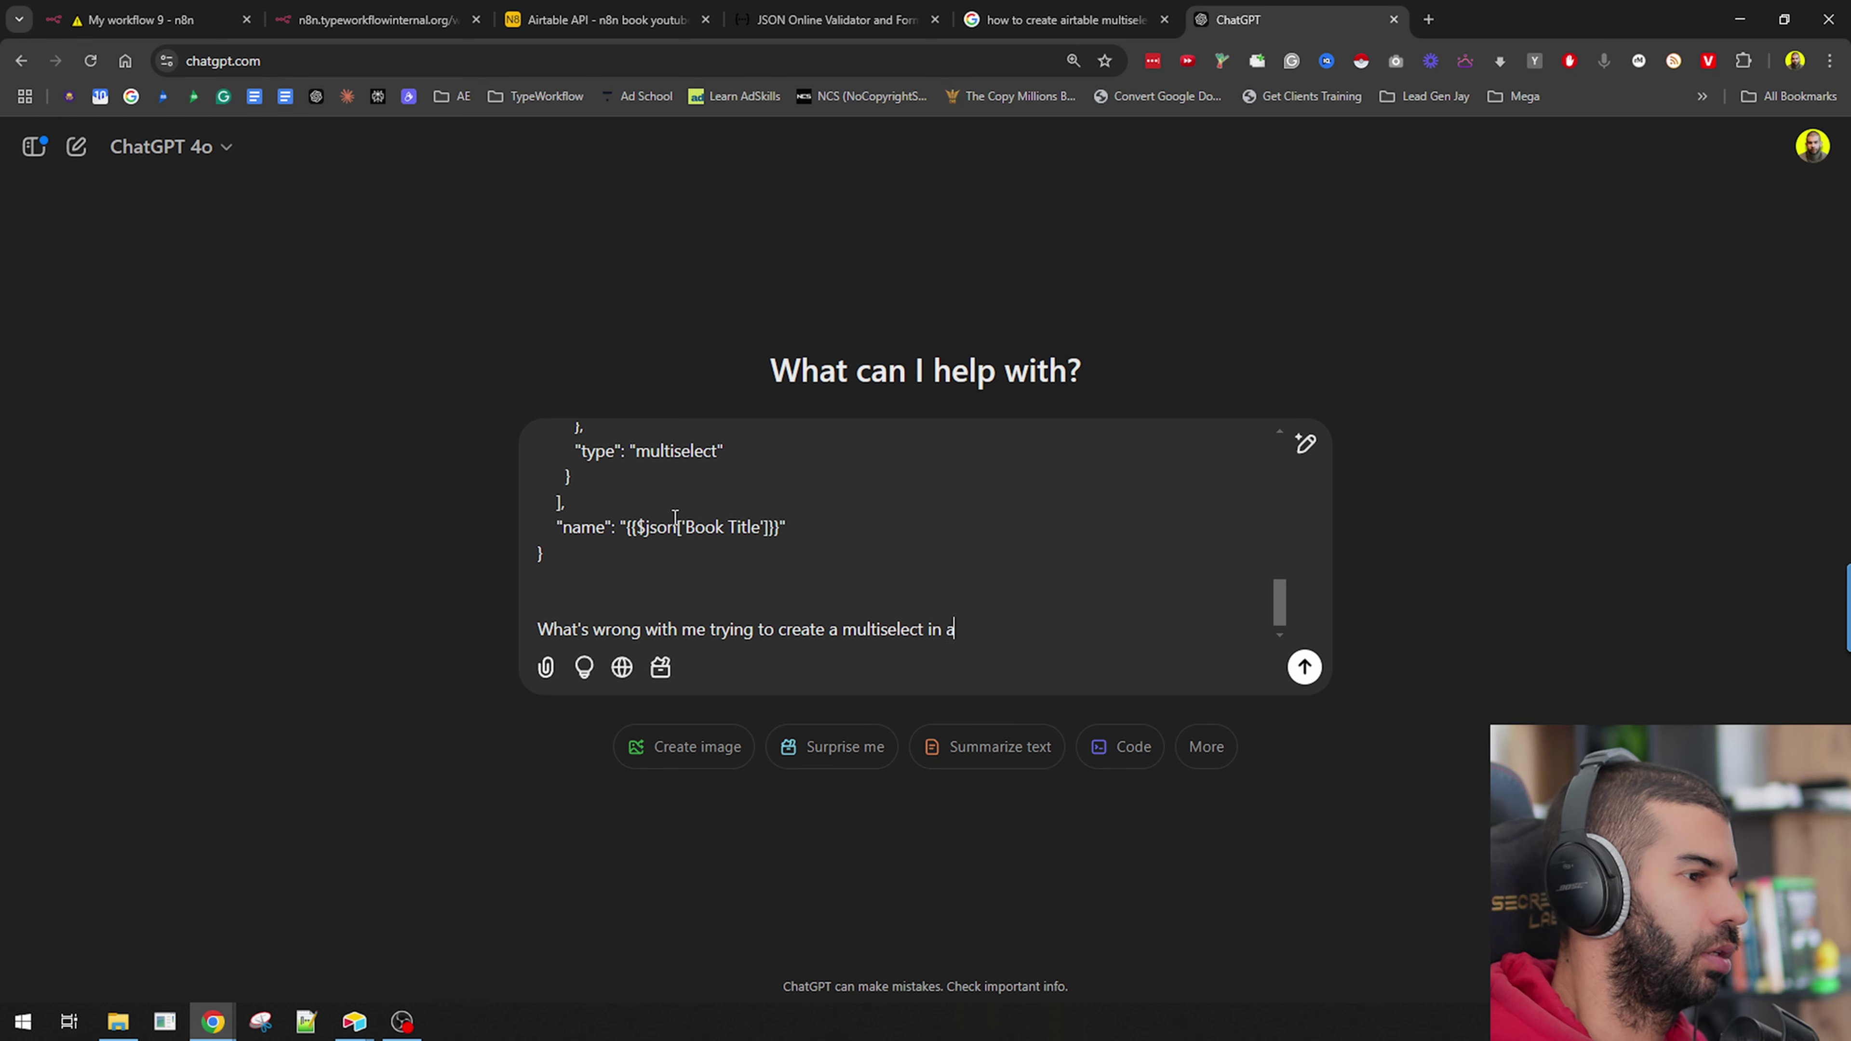
pyautogui.write('irtable like')
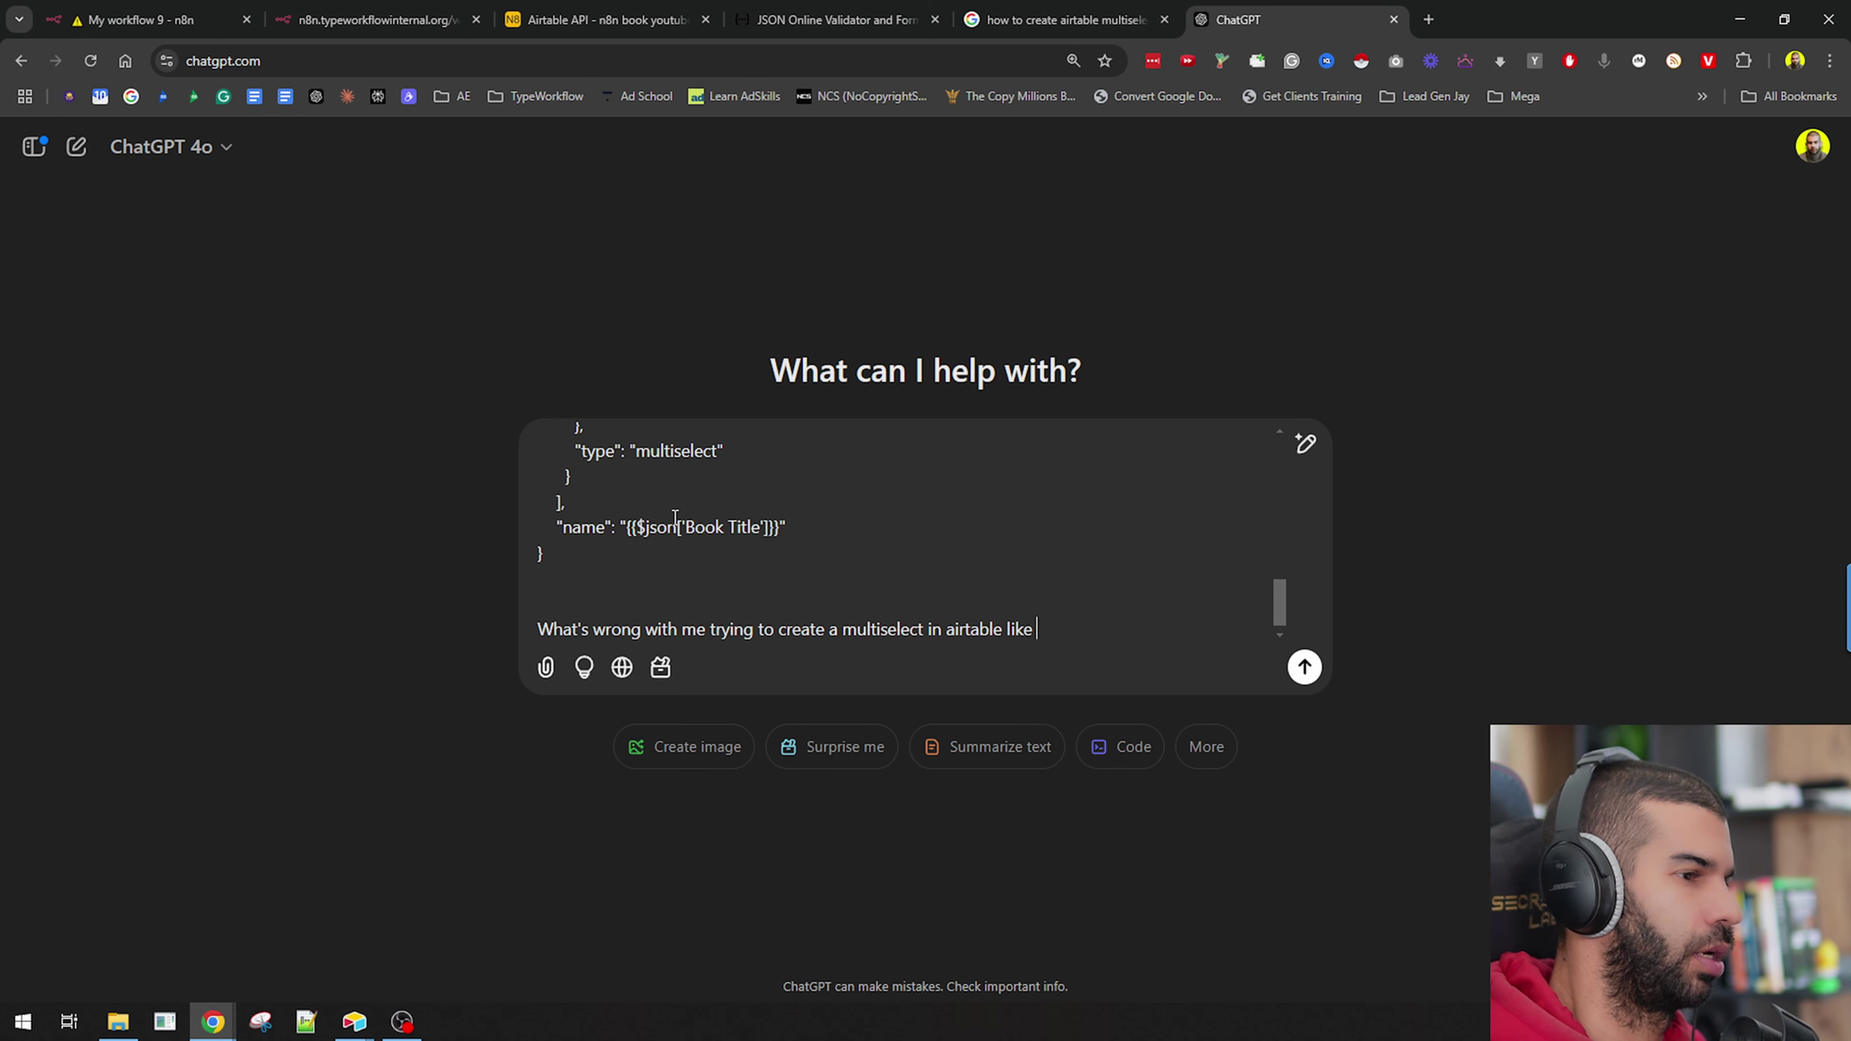
pyautogui.press('BackSpace')
pyautogui.press('BackSpace')
pyautogui.press('BackSpace')
pyautogui.press('BackSpace')
pyautogui.write('using the code above')
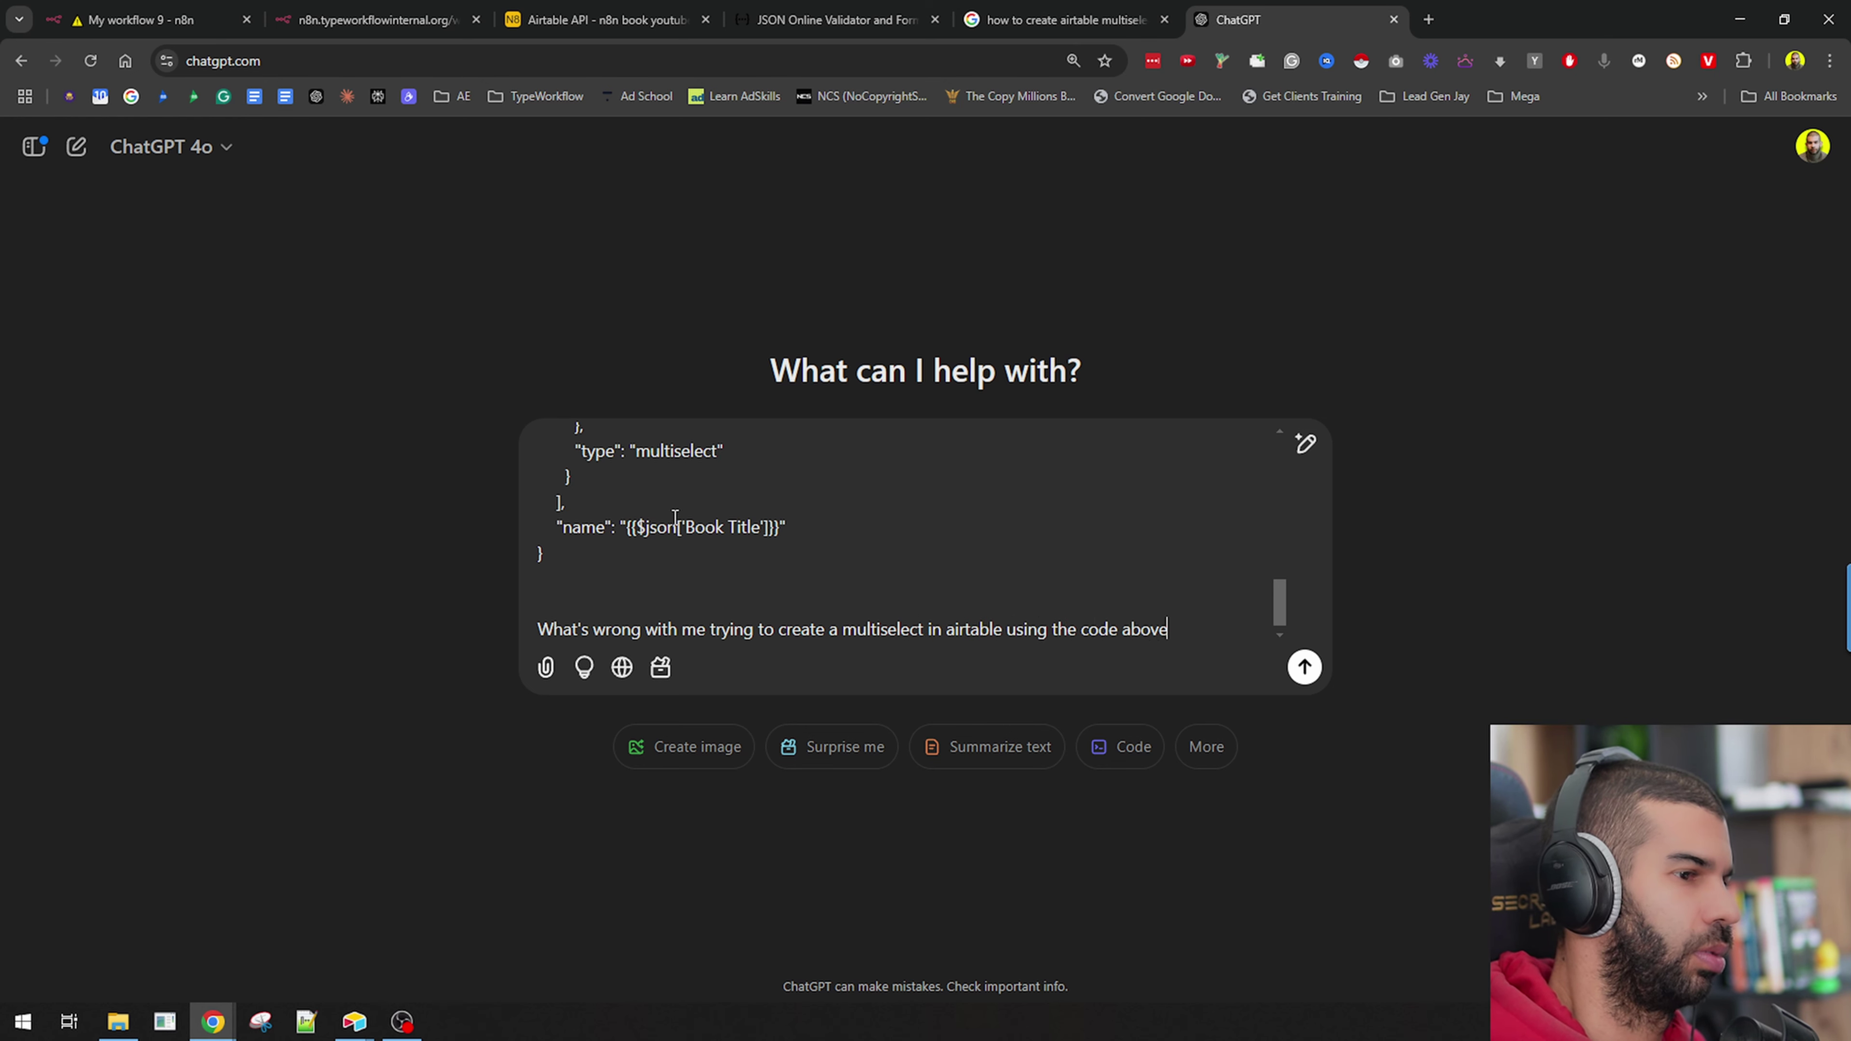
pyautogui.press('Return')
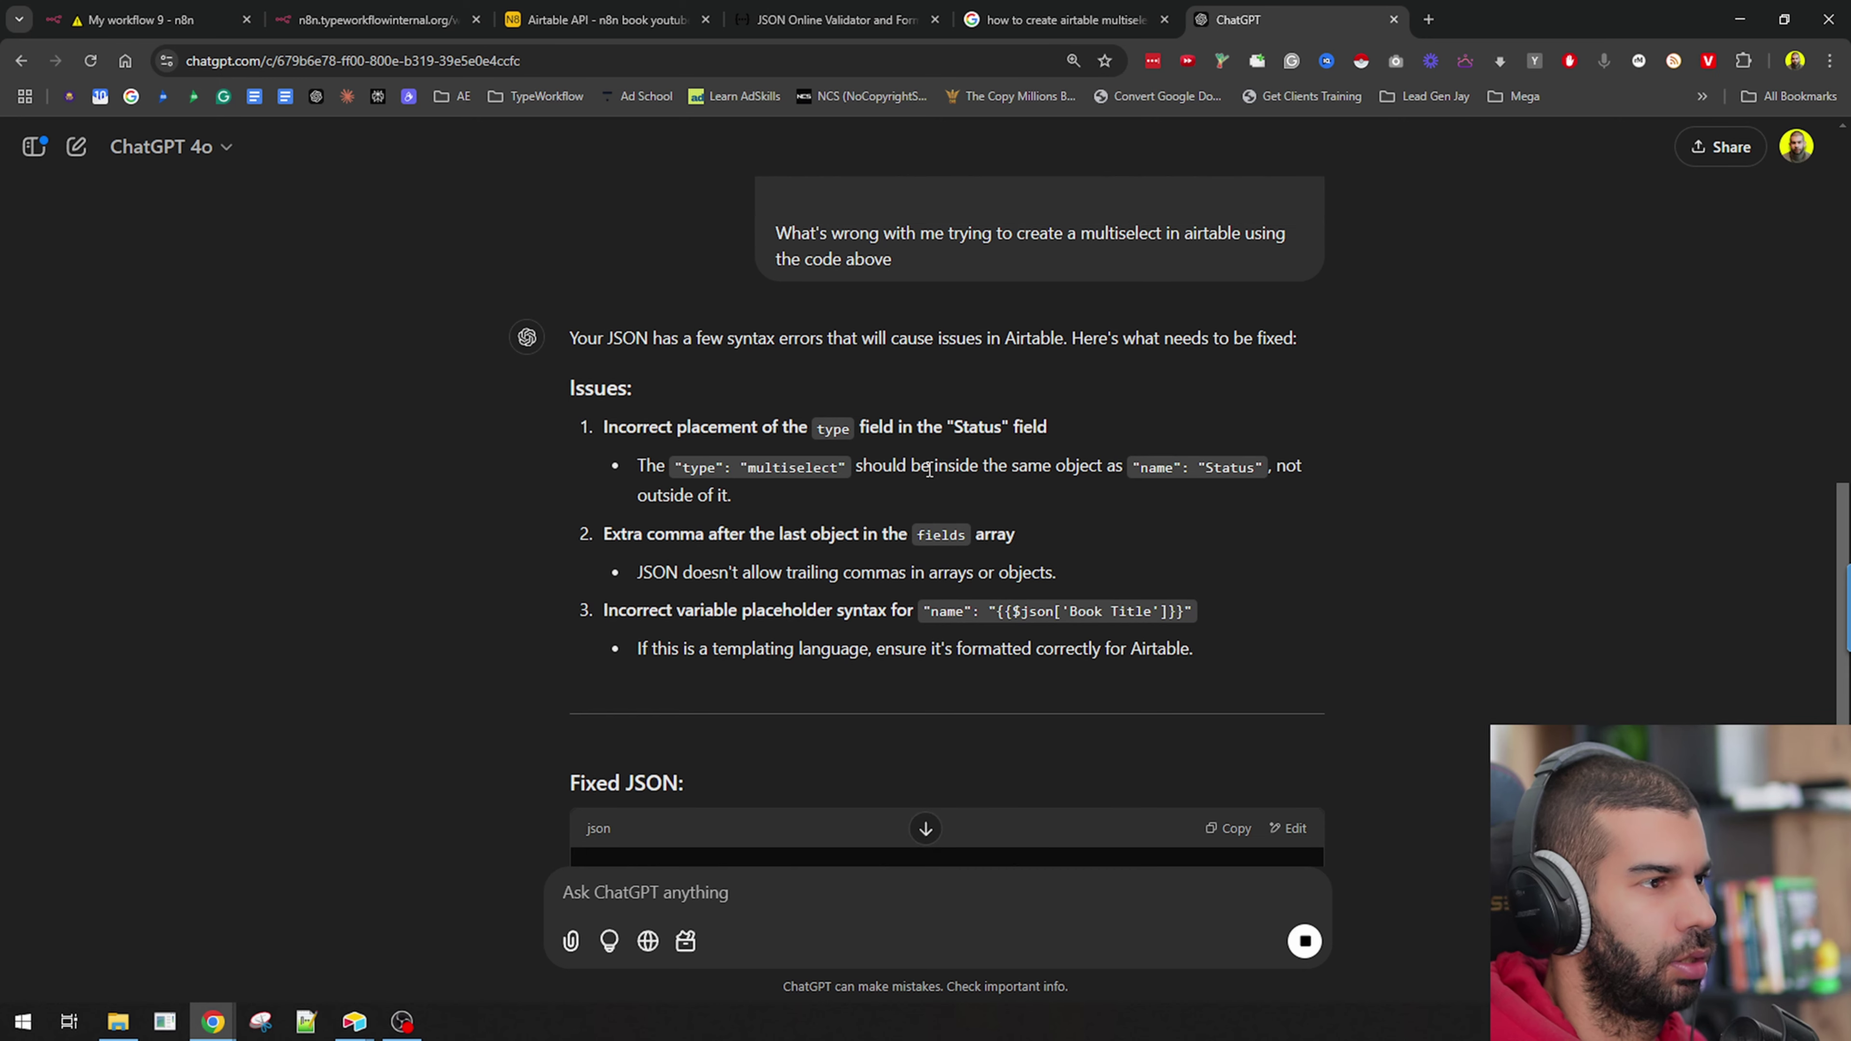
# Select the corrected Status multiselect object with Todo and Done options from the reply.
pyautogui.moveTo(929, 421); pyautogui.dragTo(1077, 421)
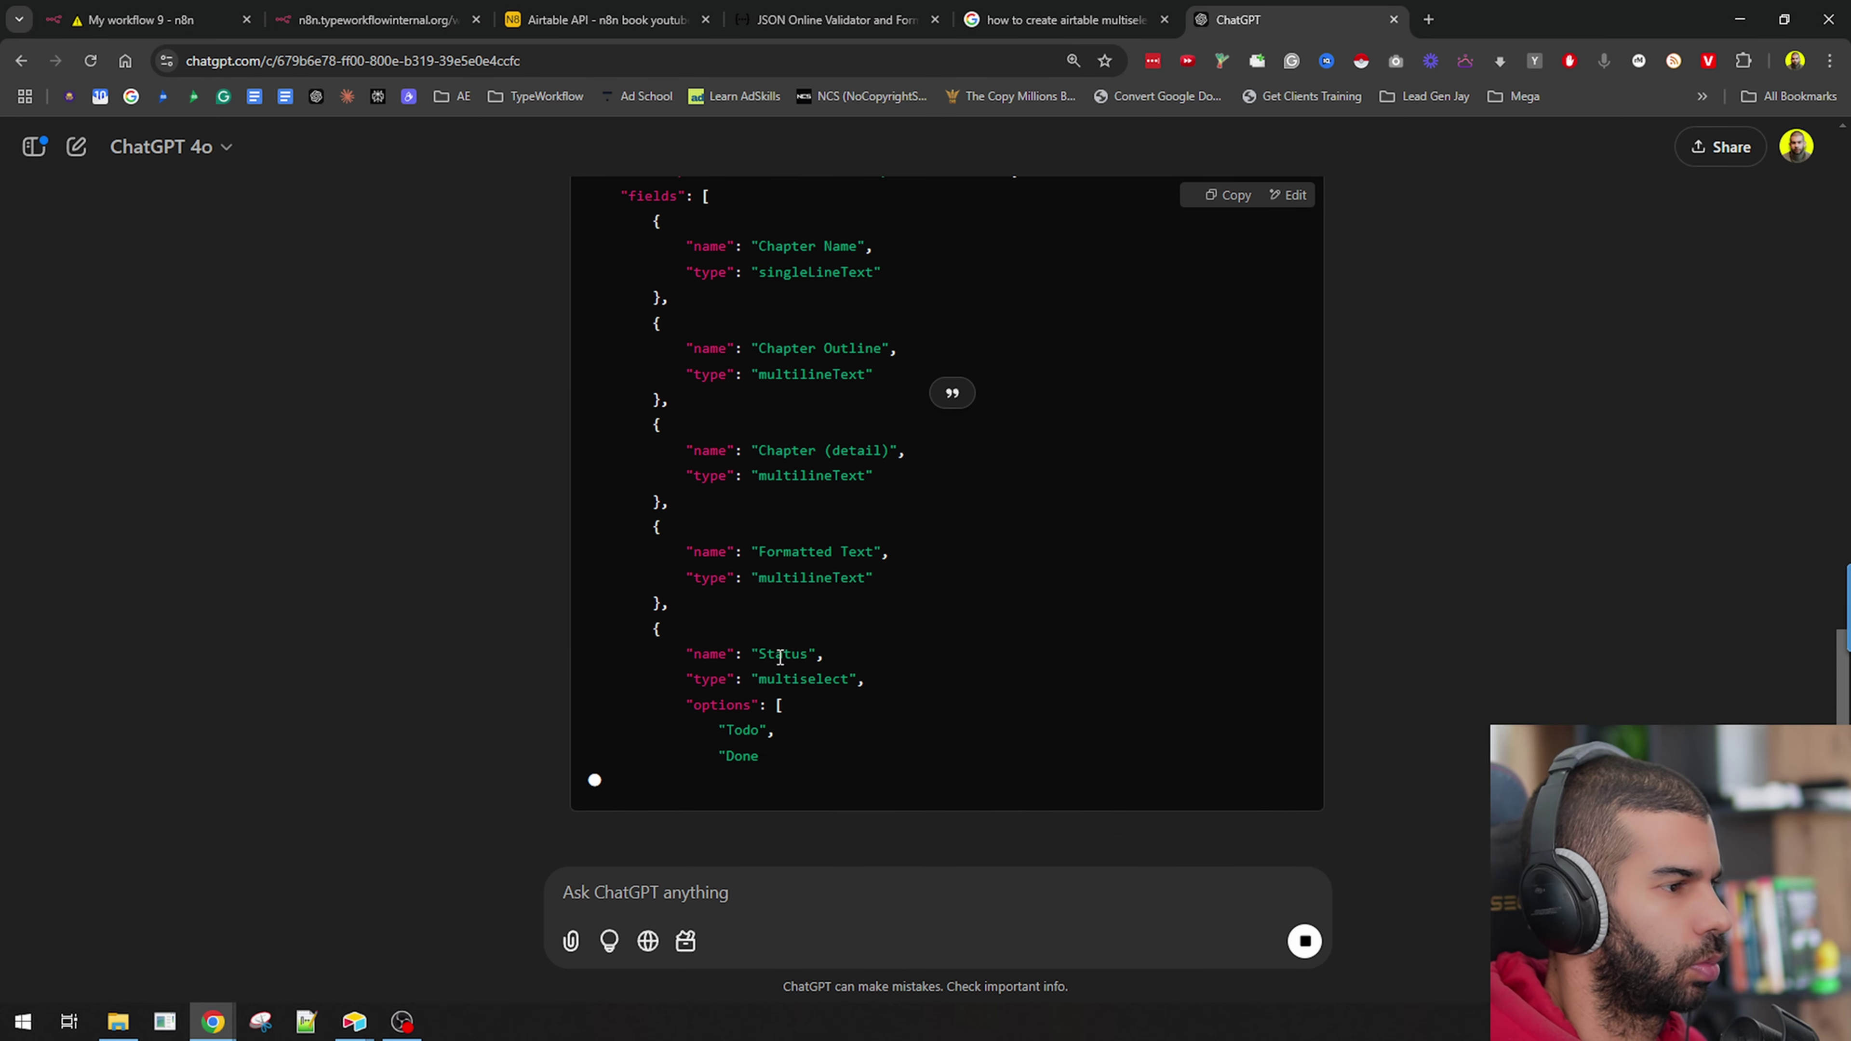
pyautogui.scroll(2, 770, 485)
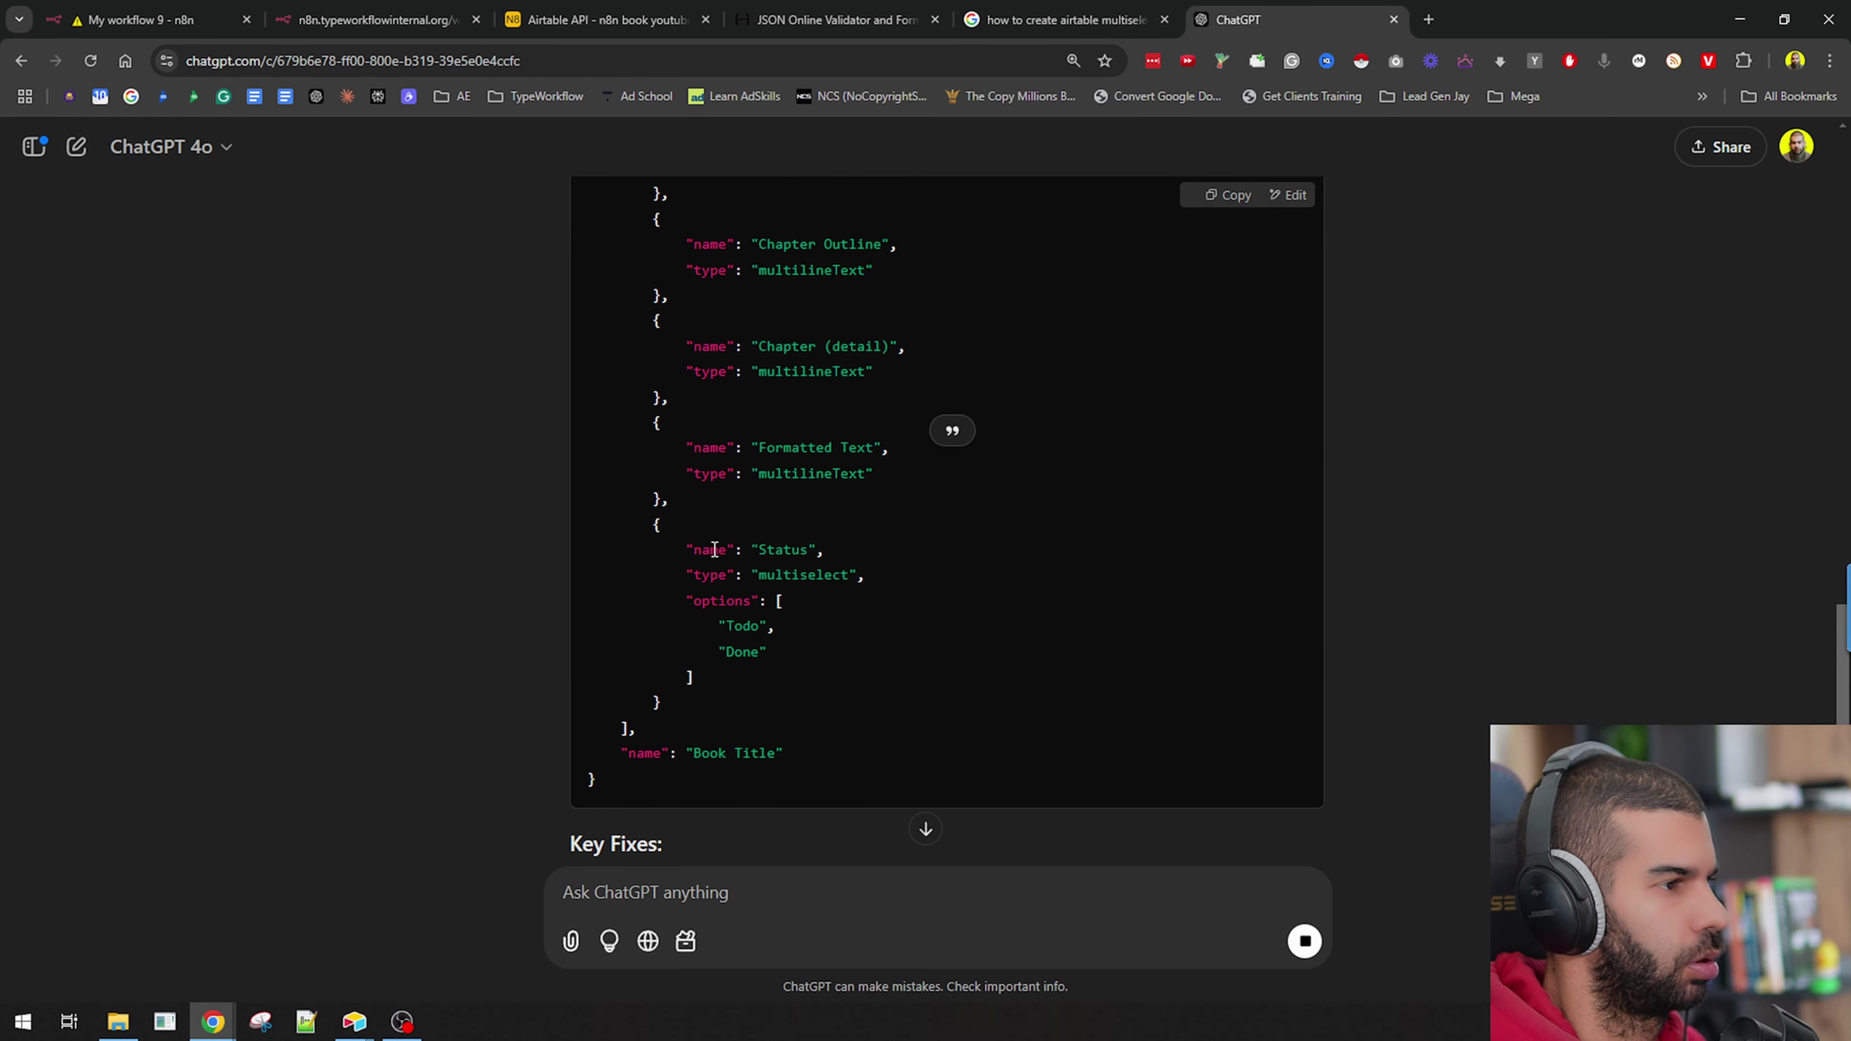
pyautogui.scroll(-3, 605, 550)
pyautogui.scroll(4, 717, 546)
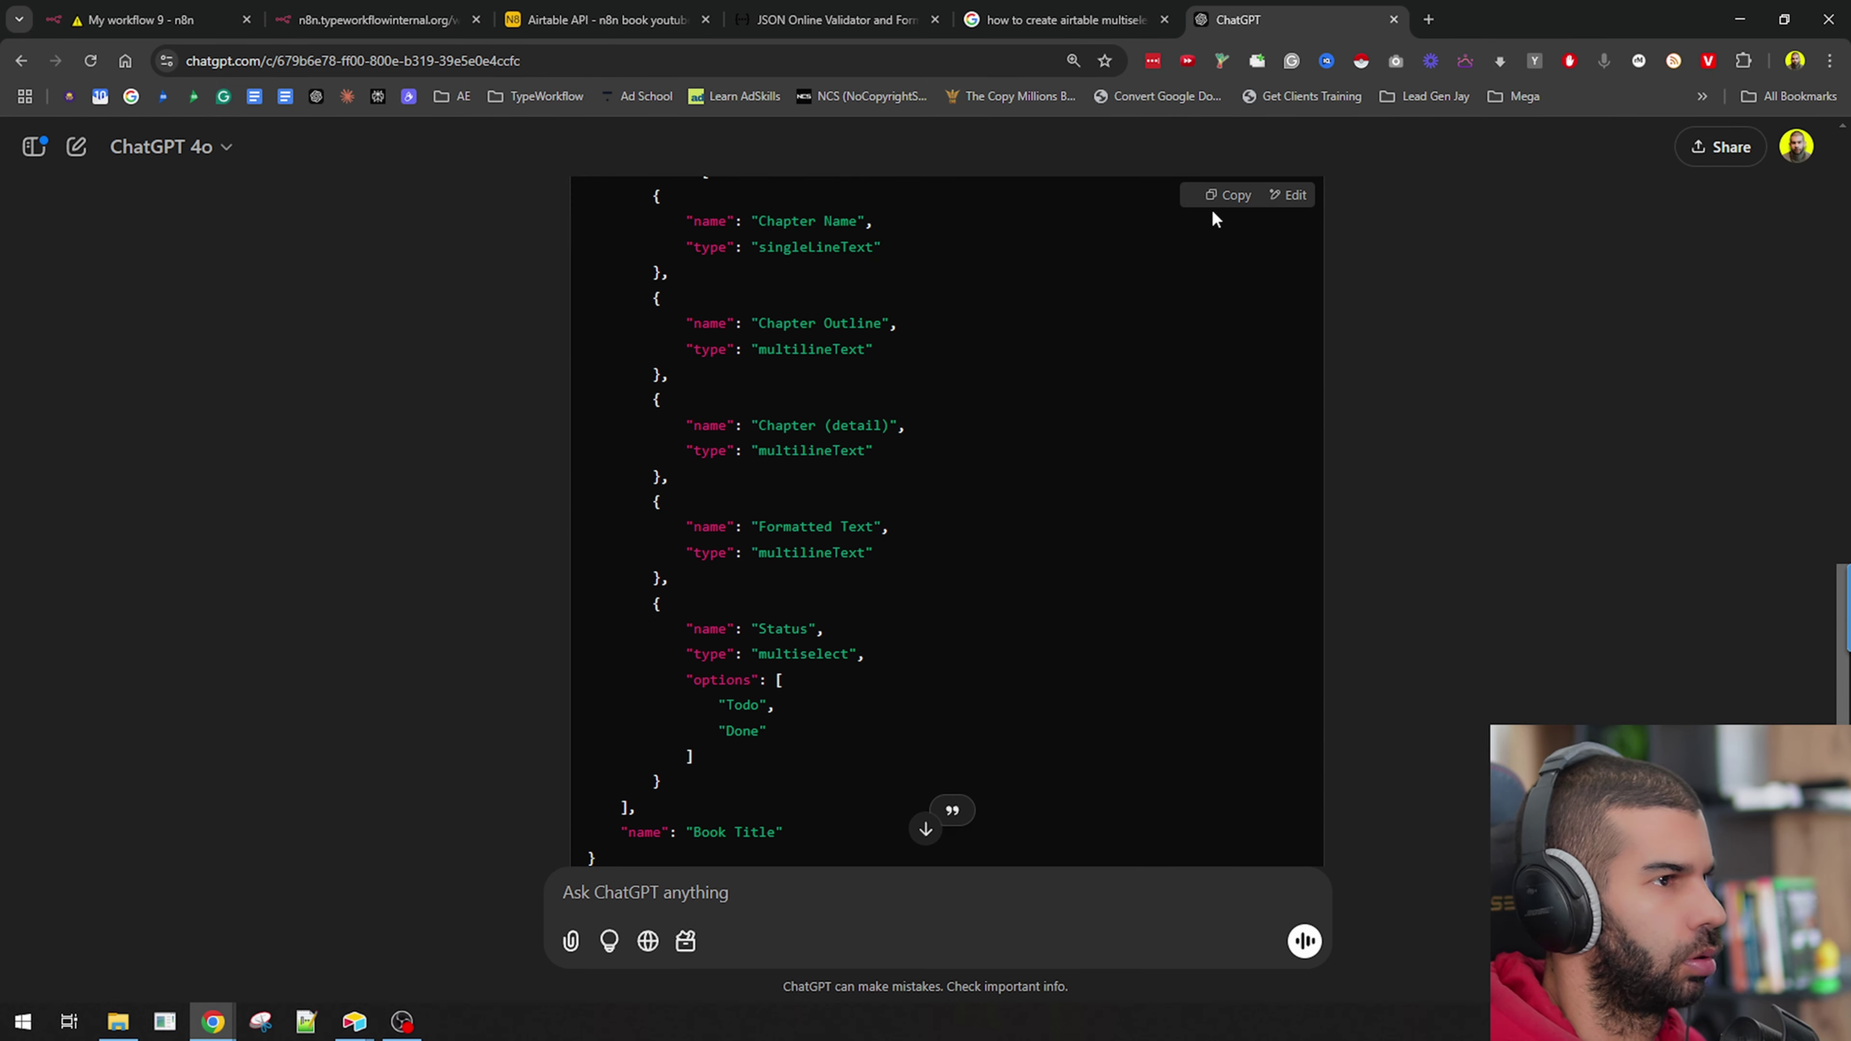
pyautogui.moveTo(653, 602); pyautogui.dragTo(705, 780)
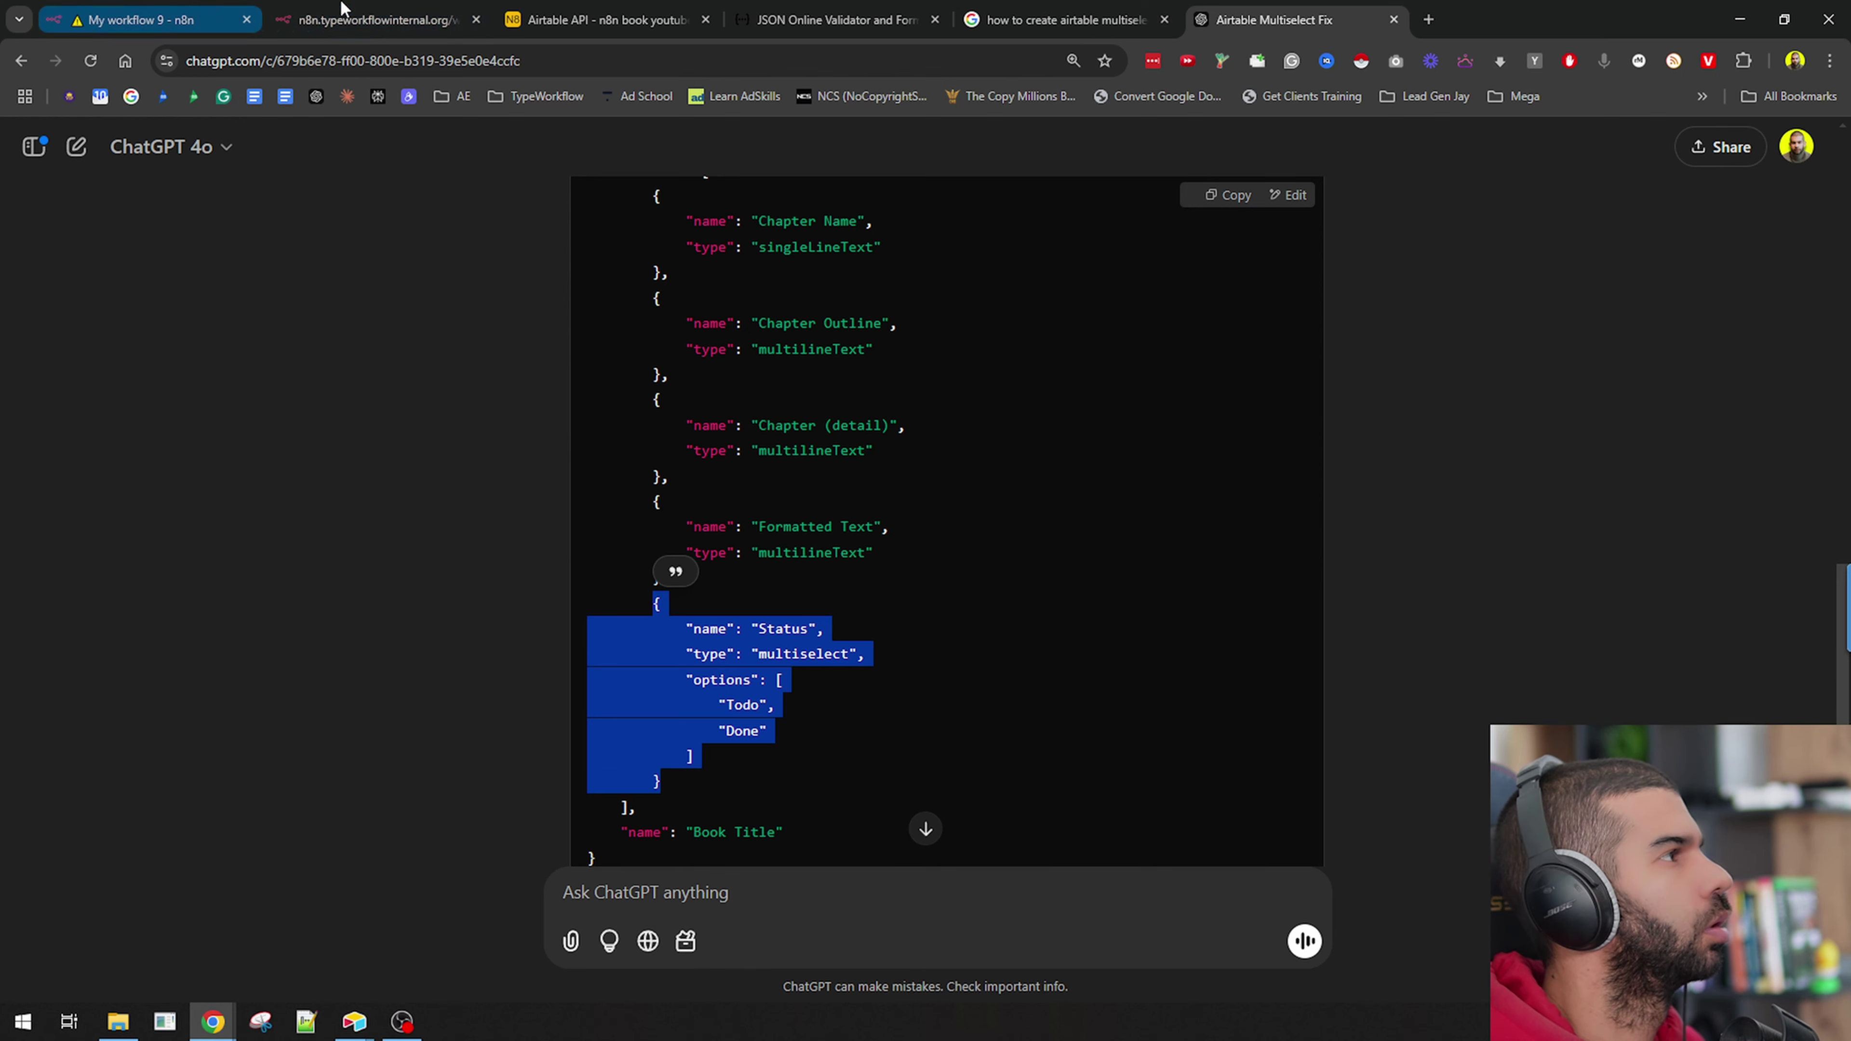
# Paste the corrected Status block into the n8n body, then delete the duplicate Status block.
pyautogui.click(231, 8)
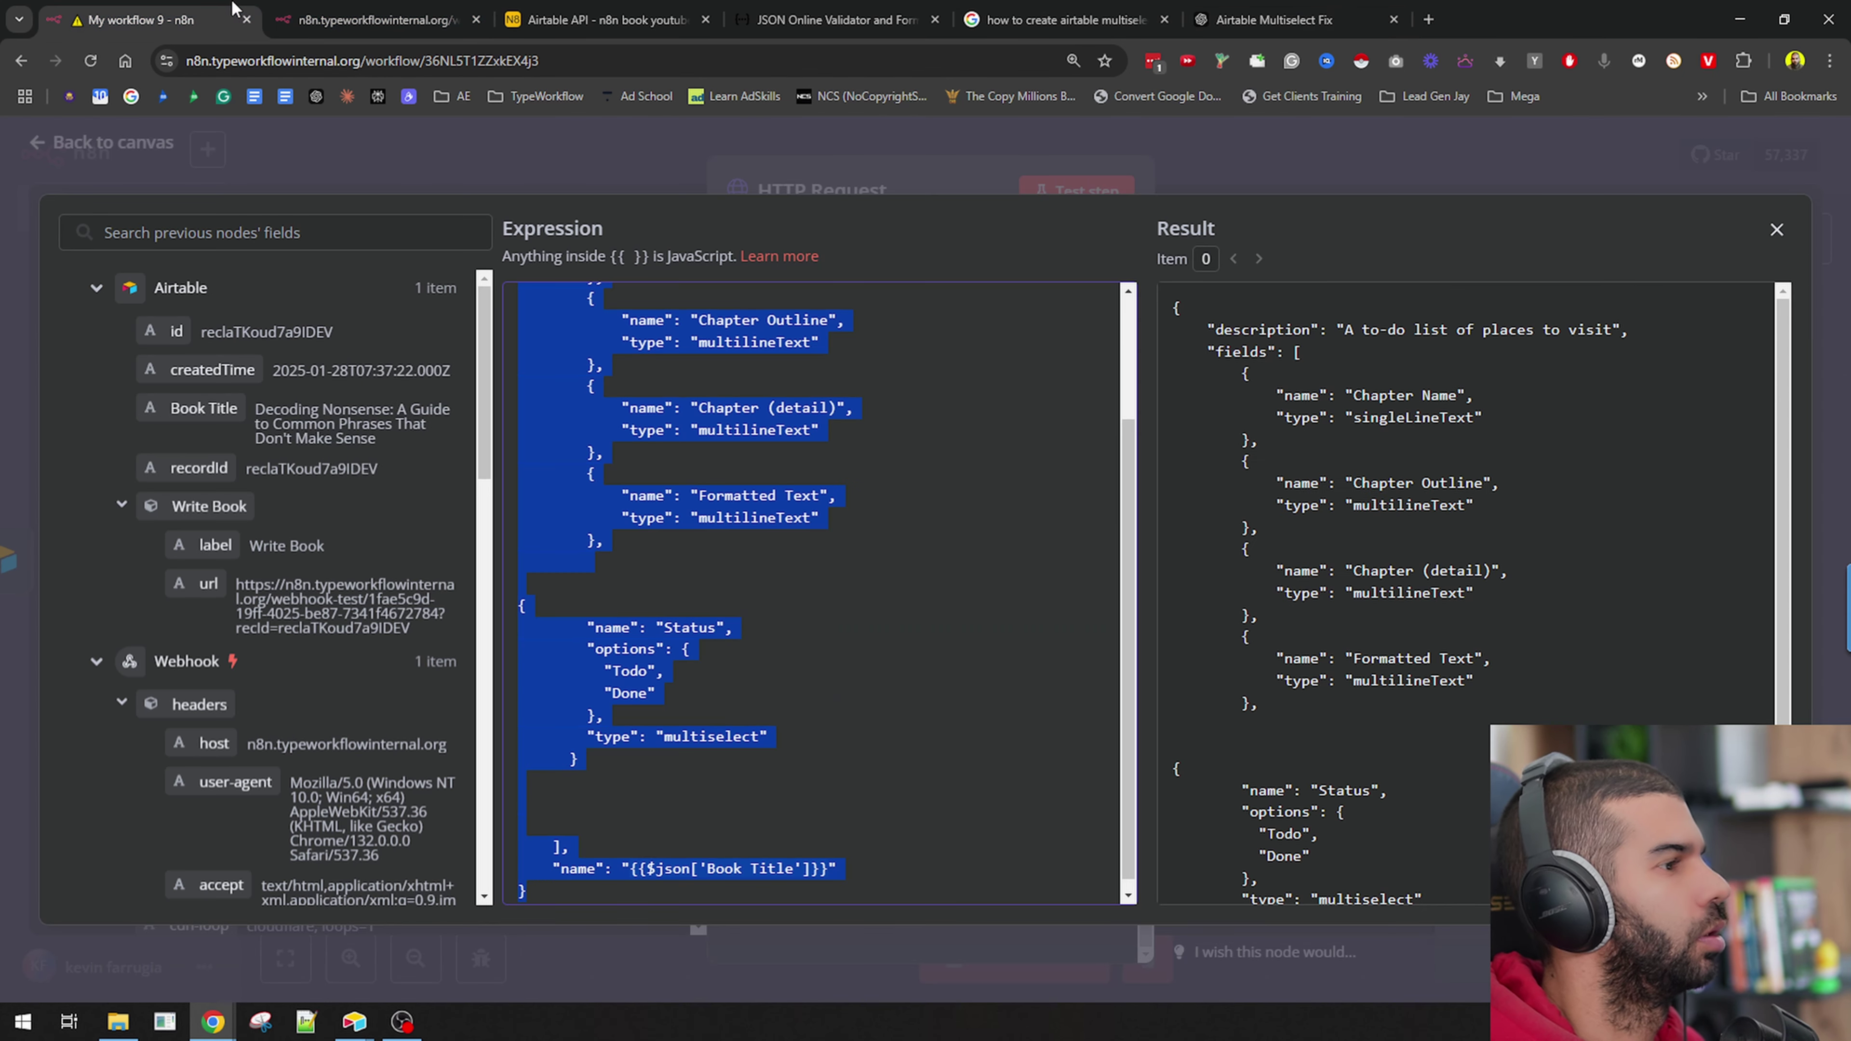
pyautogui.click(689, 628)
pyautogui.write('{ "name": "Status", "type": "multiselect", "options": [ "Todo", "Done" ] }')
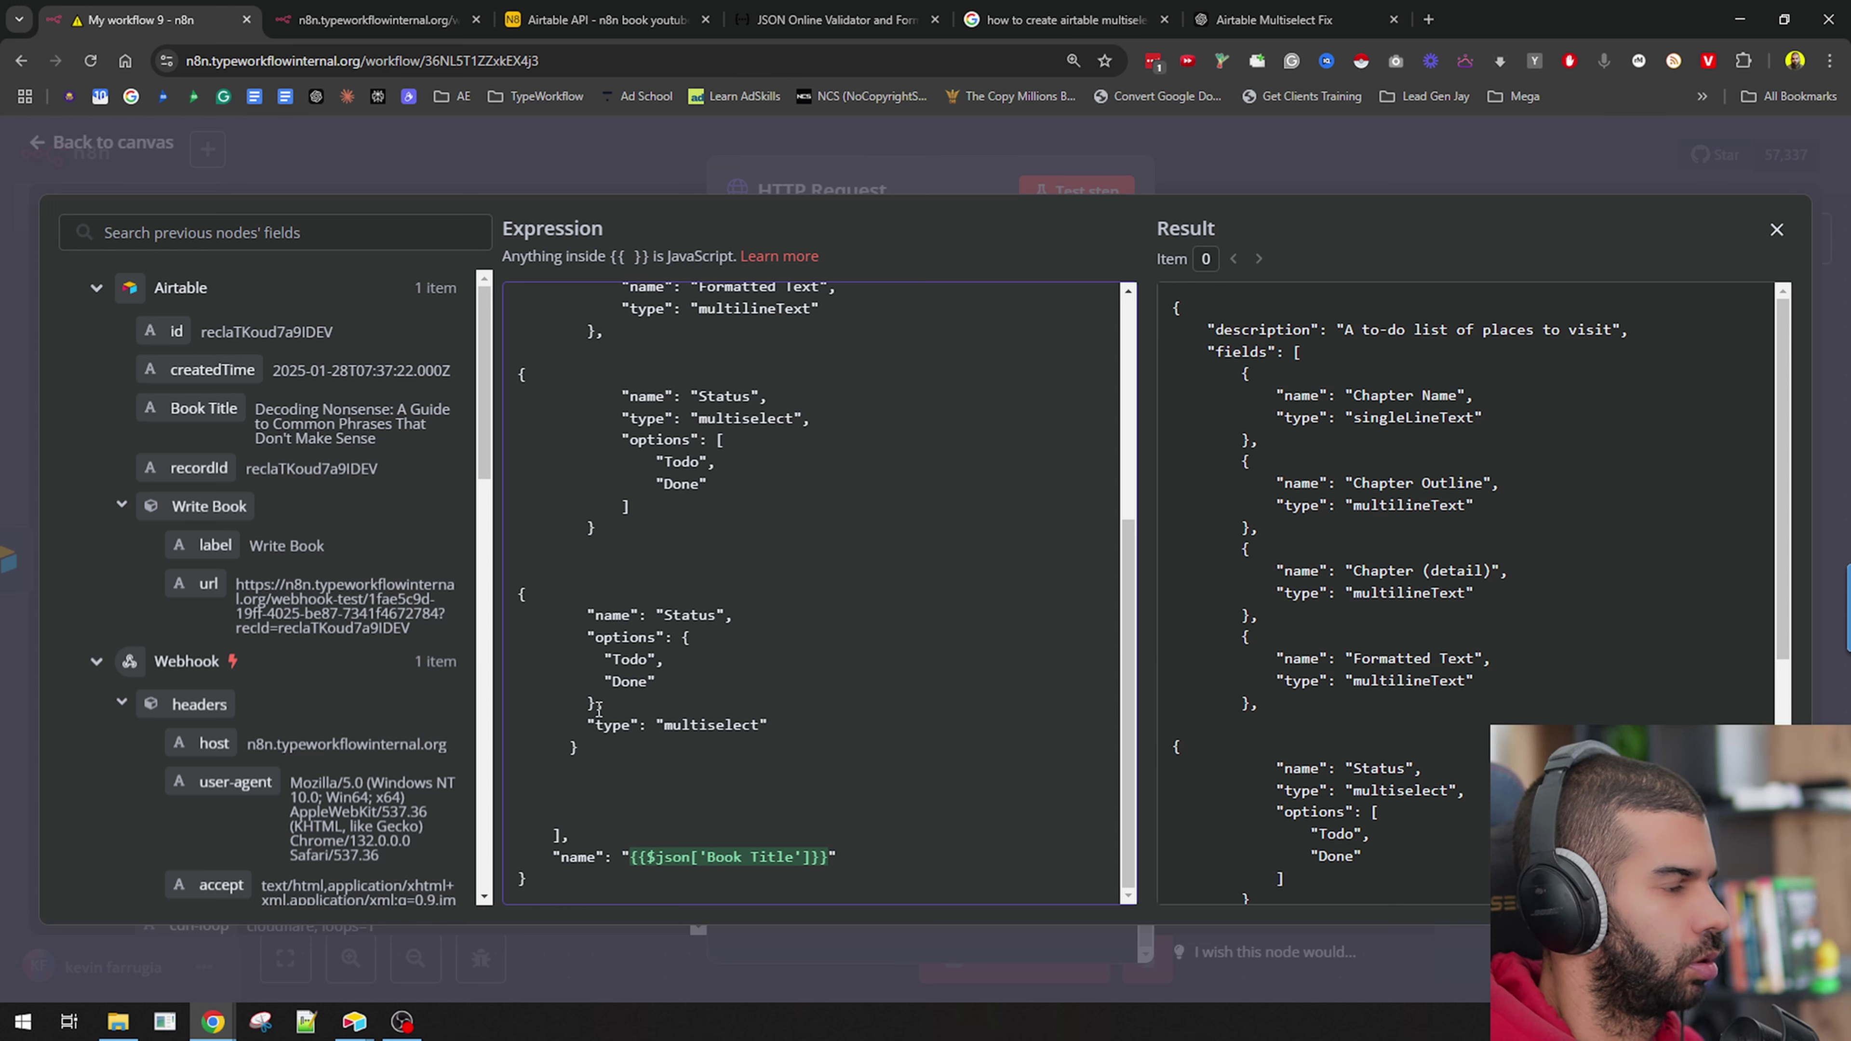
pyautogui.moveTo(599, 707); pyautogui.dragTo(604, 635)
pyautogui.click(604, 634)
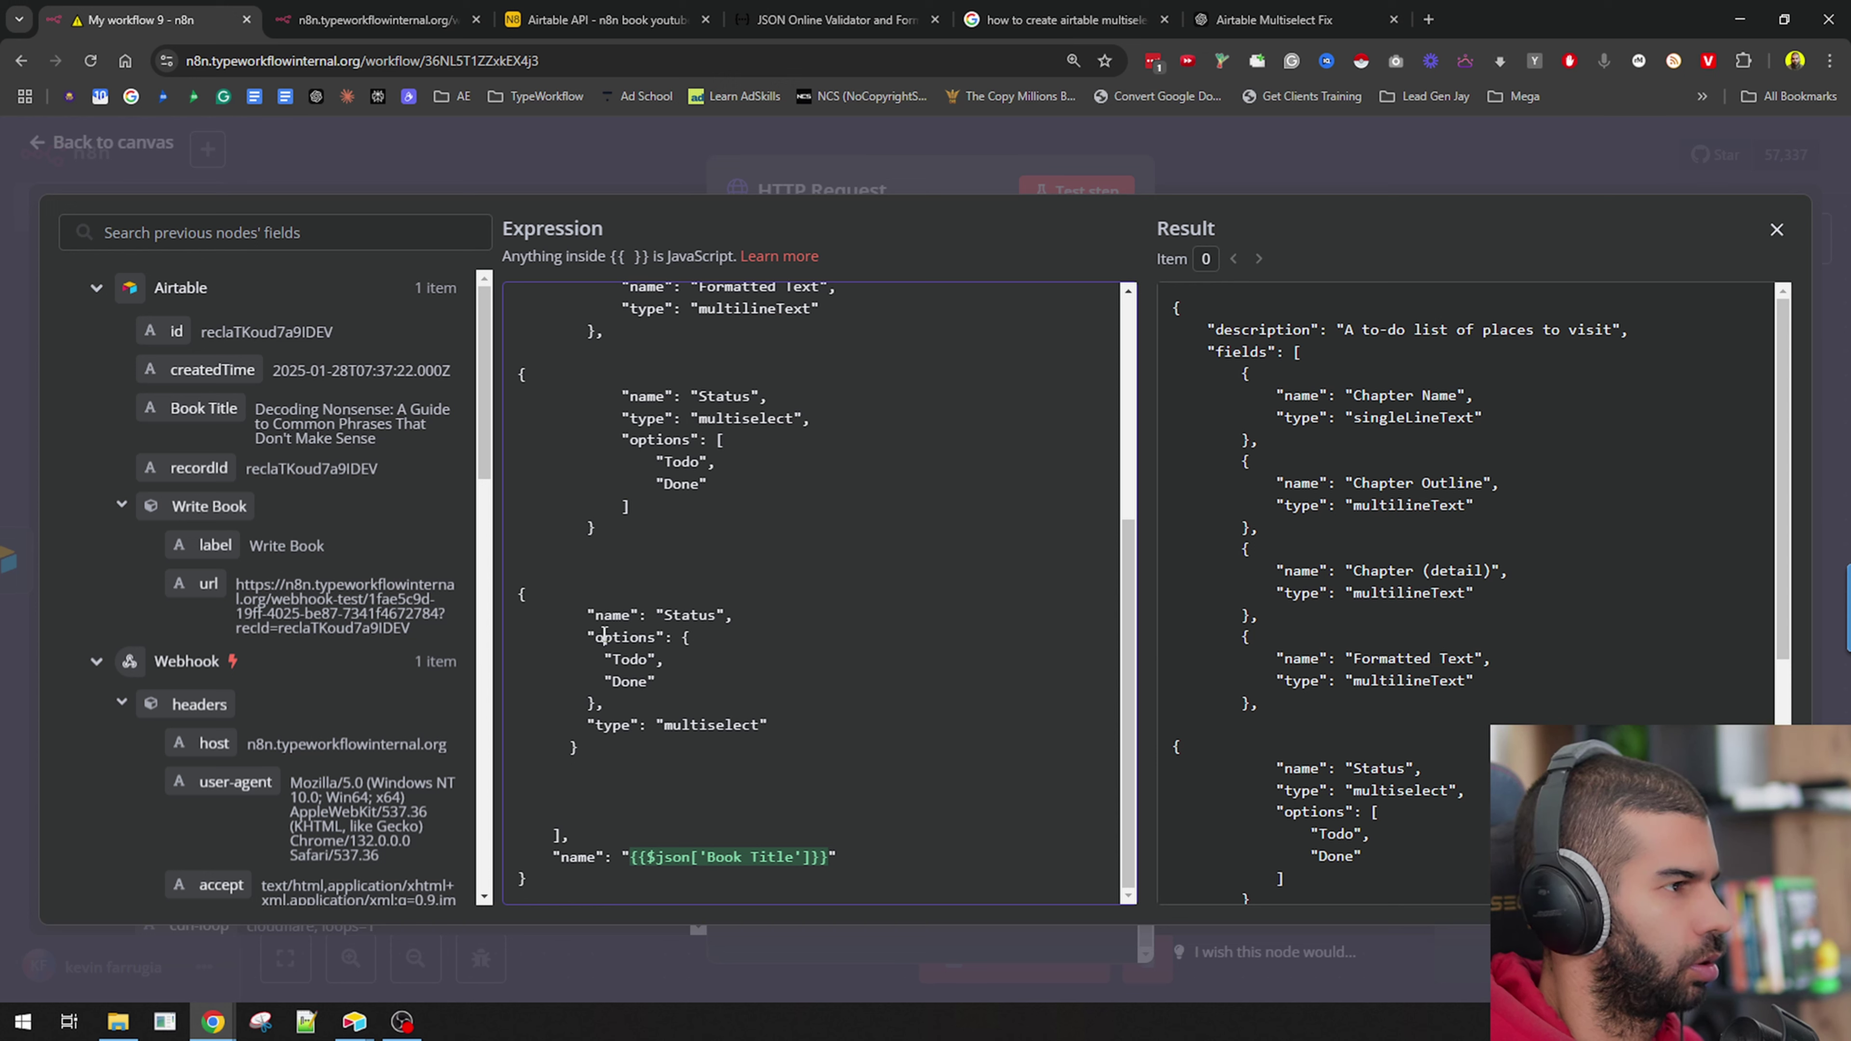
pyautogui.scroll(3, 561, 678)
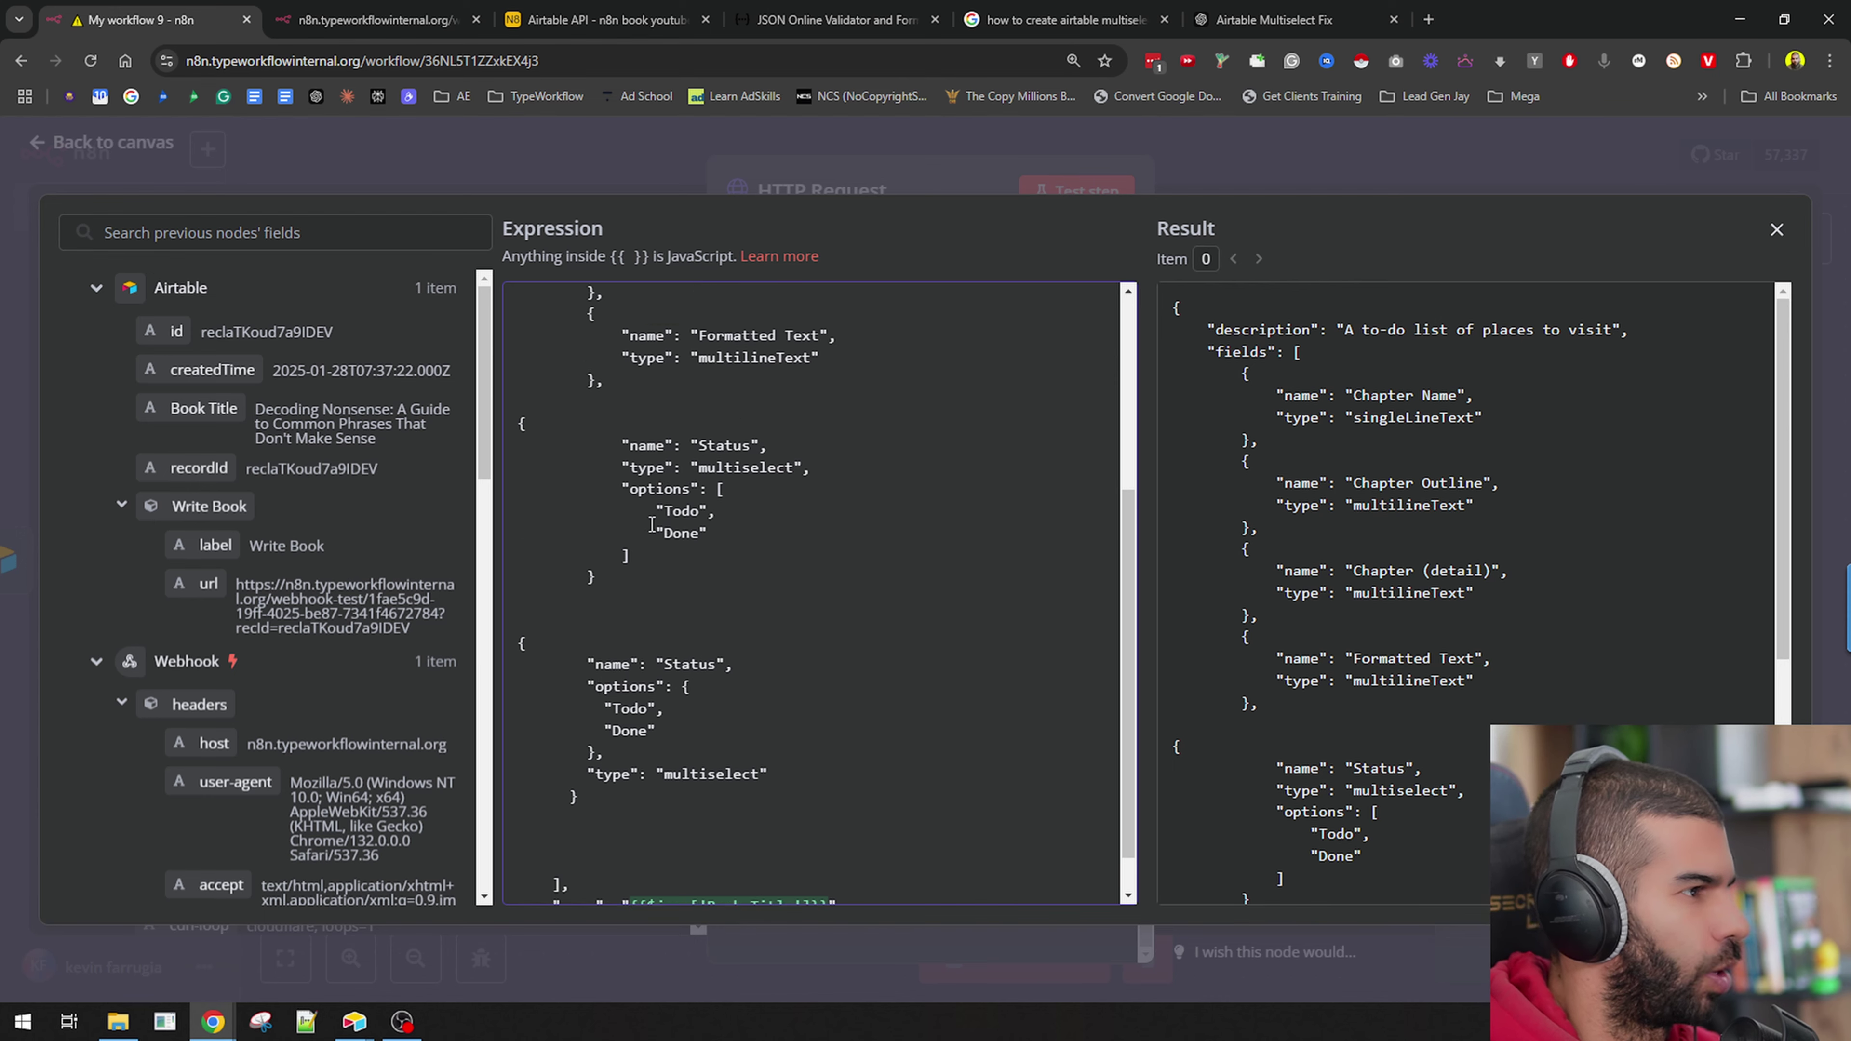
pyautogui.moveTo(619, 630); pyautogui.dragTo(510, 470)
pyautogui.press('BackSpace')
pyautogui.press('BackSpace')
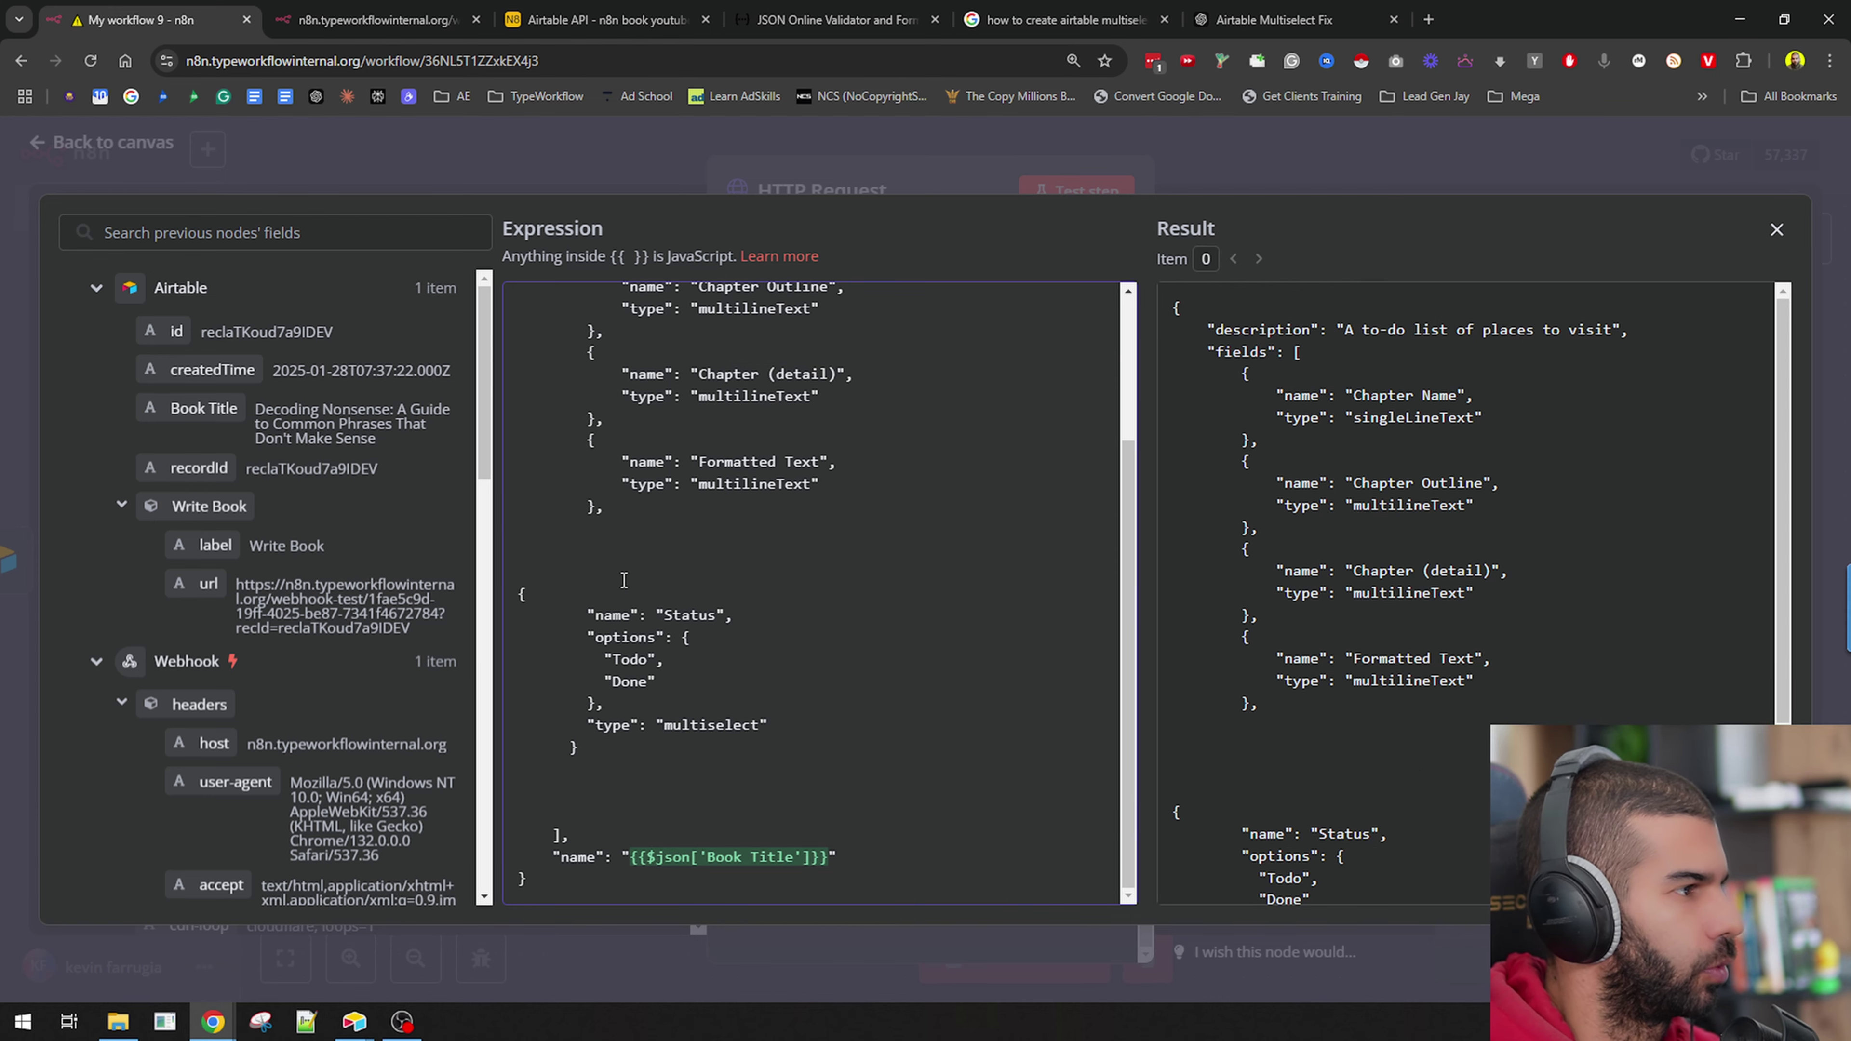
# Copy the whole request body and load JSONLint in a new tab.
pyautogui.hotkey('ctrl', 'a')
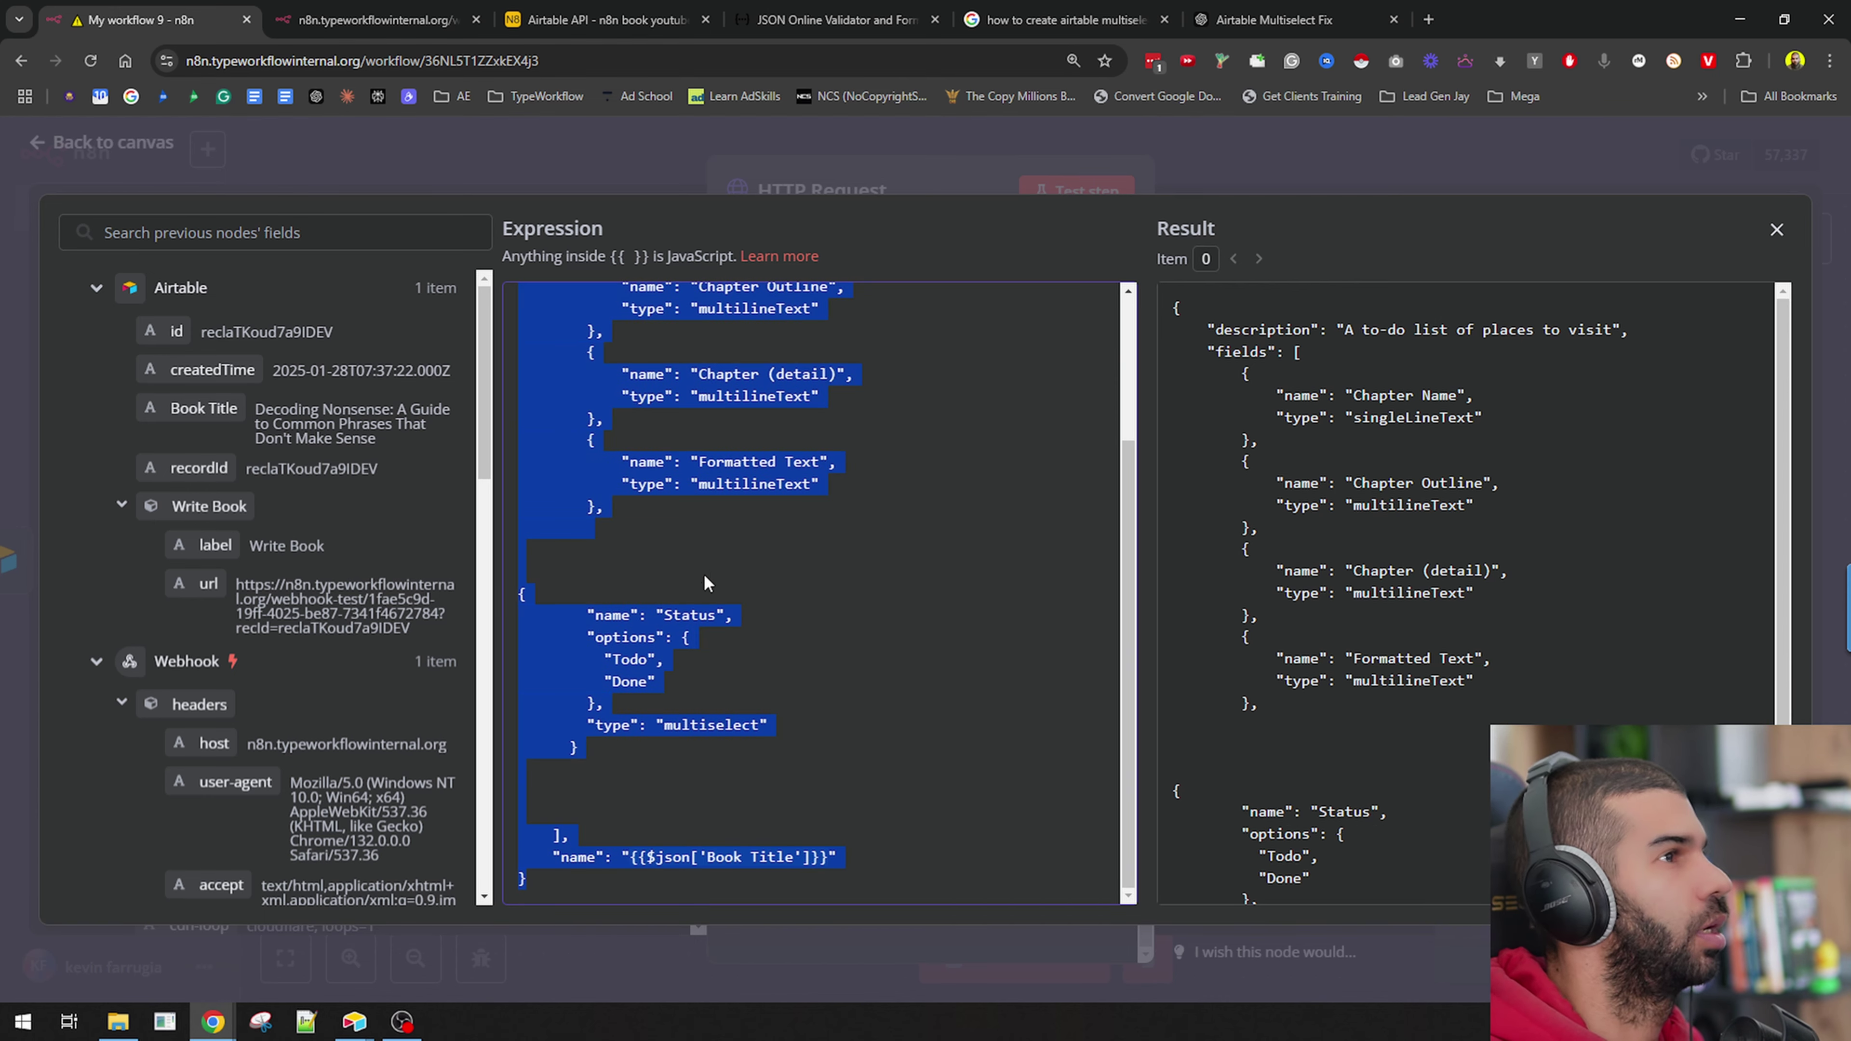
pyautogui.hotkey('ctrl', 'c')
pyautogui.hotkey('ctrl', 't')
pyautogui.write('json')
pyautogui.press('Return')
# Paste the n8n body expression into JSONLint and validate it.
pyautogui.click(570, 517)
pyautogui.hotkey('ctrl', 'v')
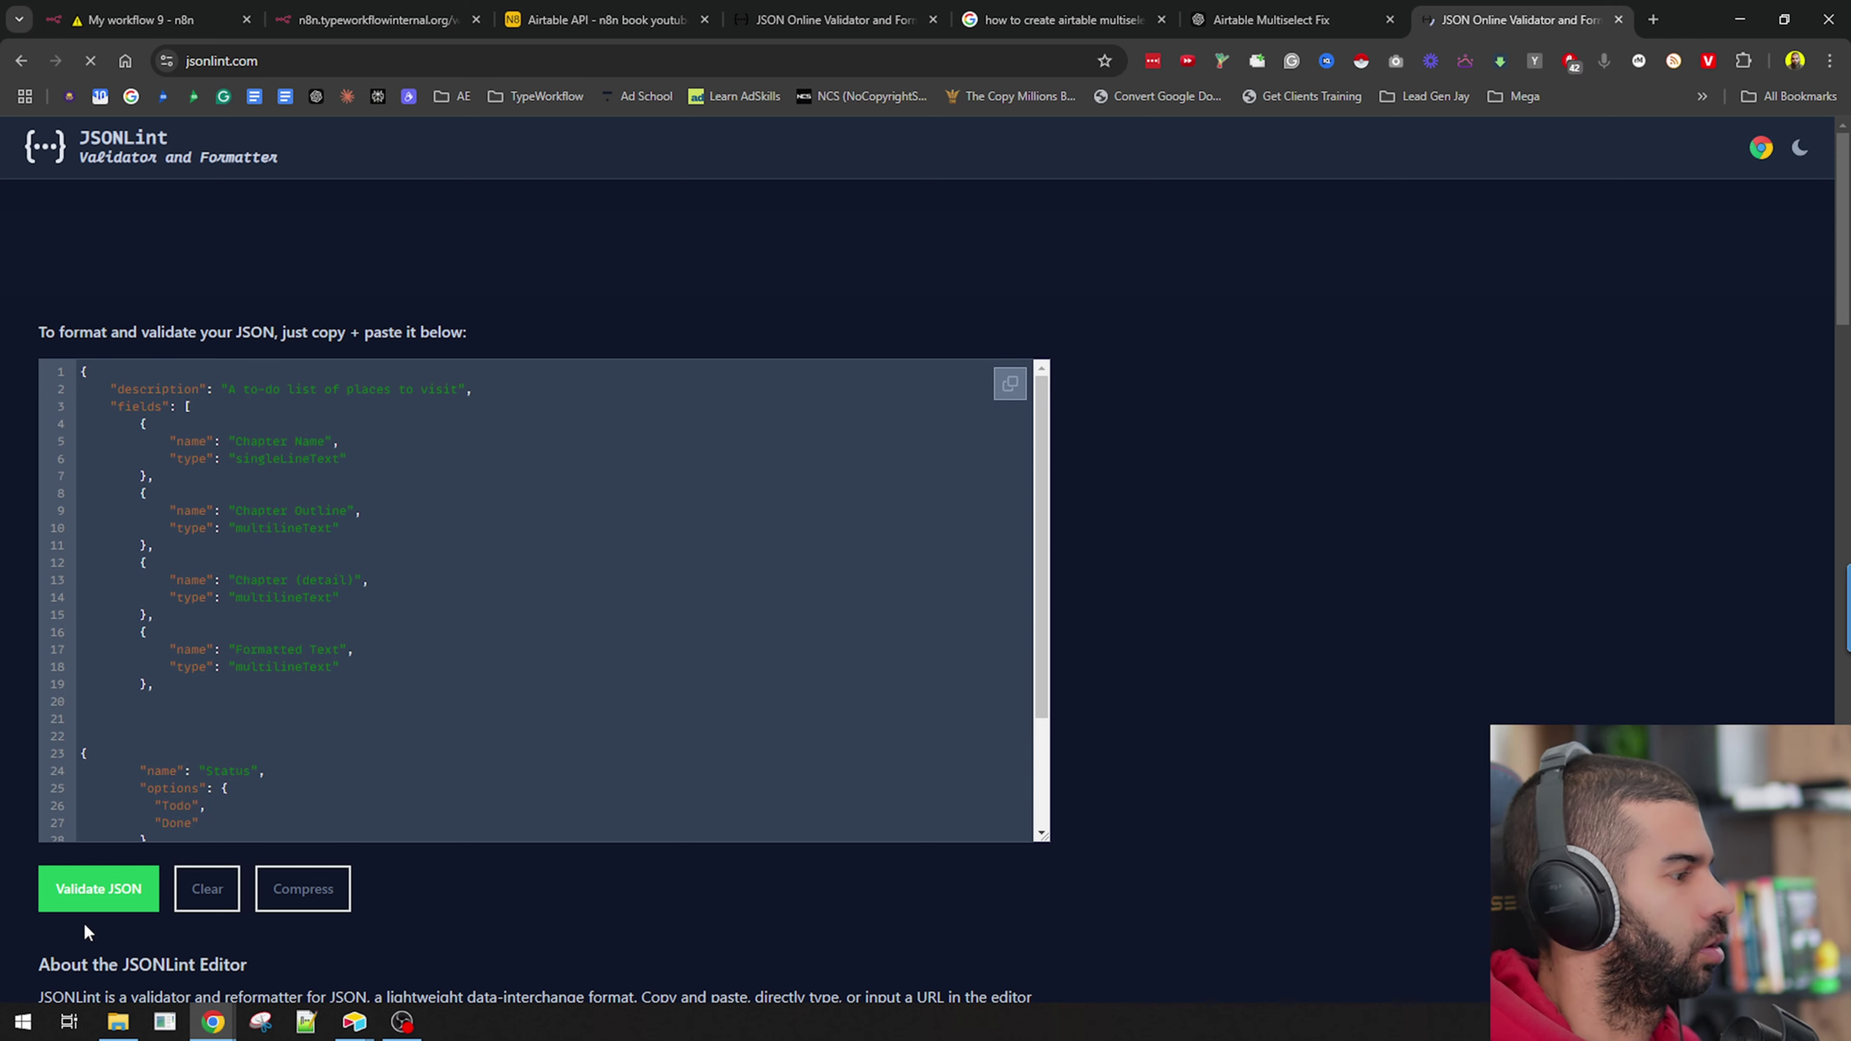
pyautogui.click(89, 906)
pyautogui.scroll(-3, 372, 751)
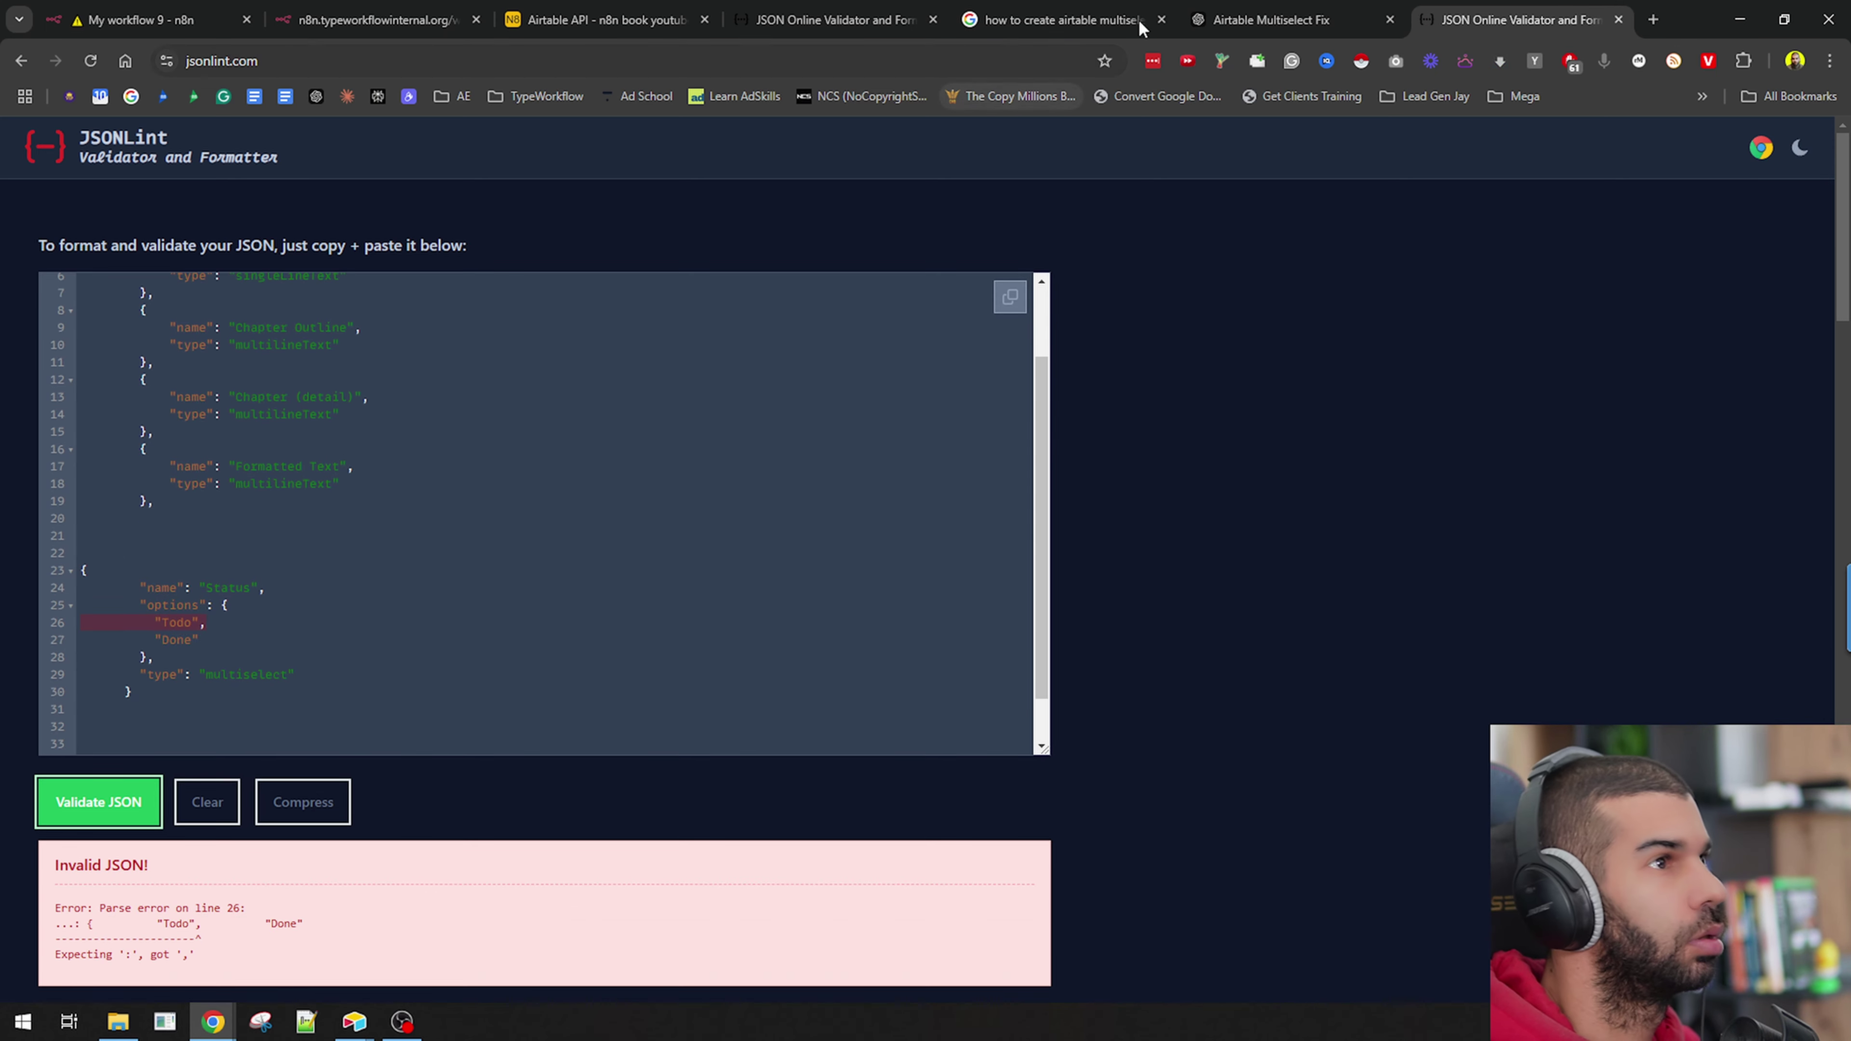
# Replace it with ChatGPT's corrected chapter-fields JSON and confirm JSONLint reports it valid.
pyautogui.click(1268, 20)
pyautogui.click(1516, 20)
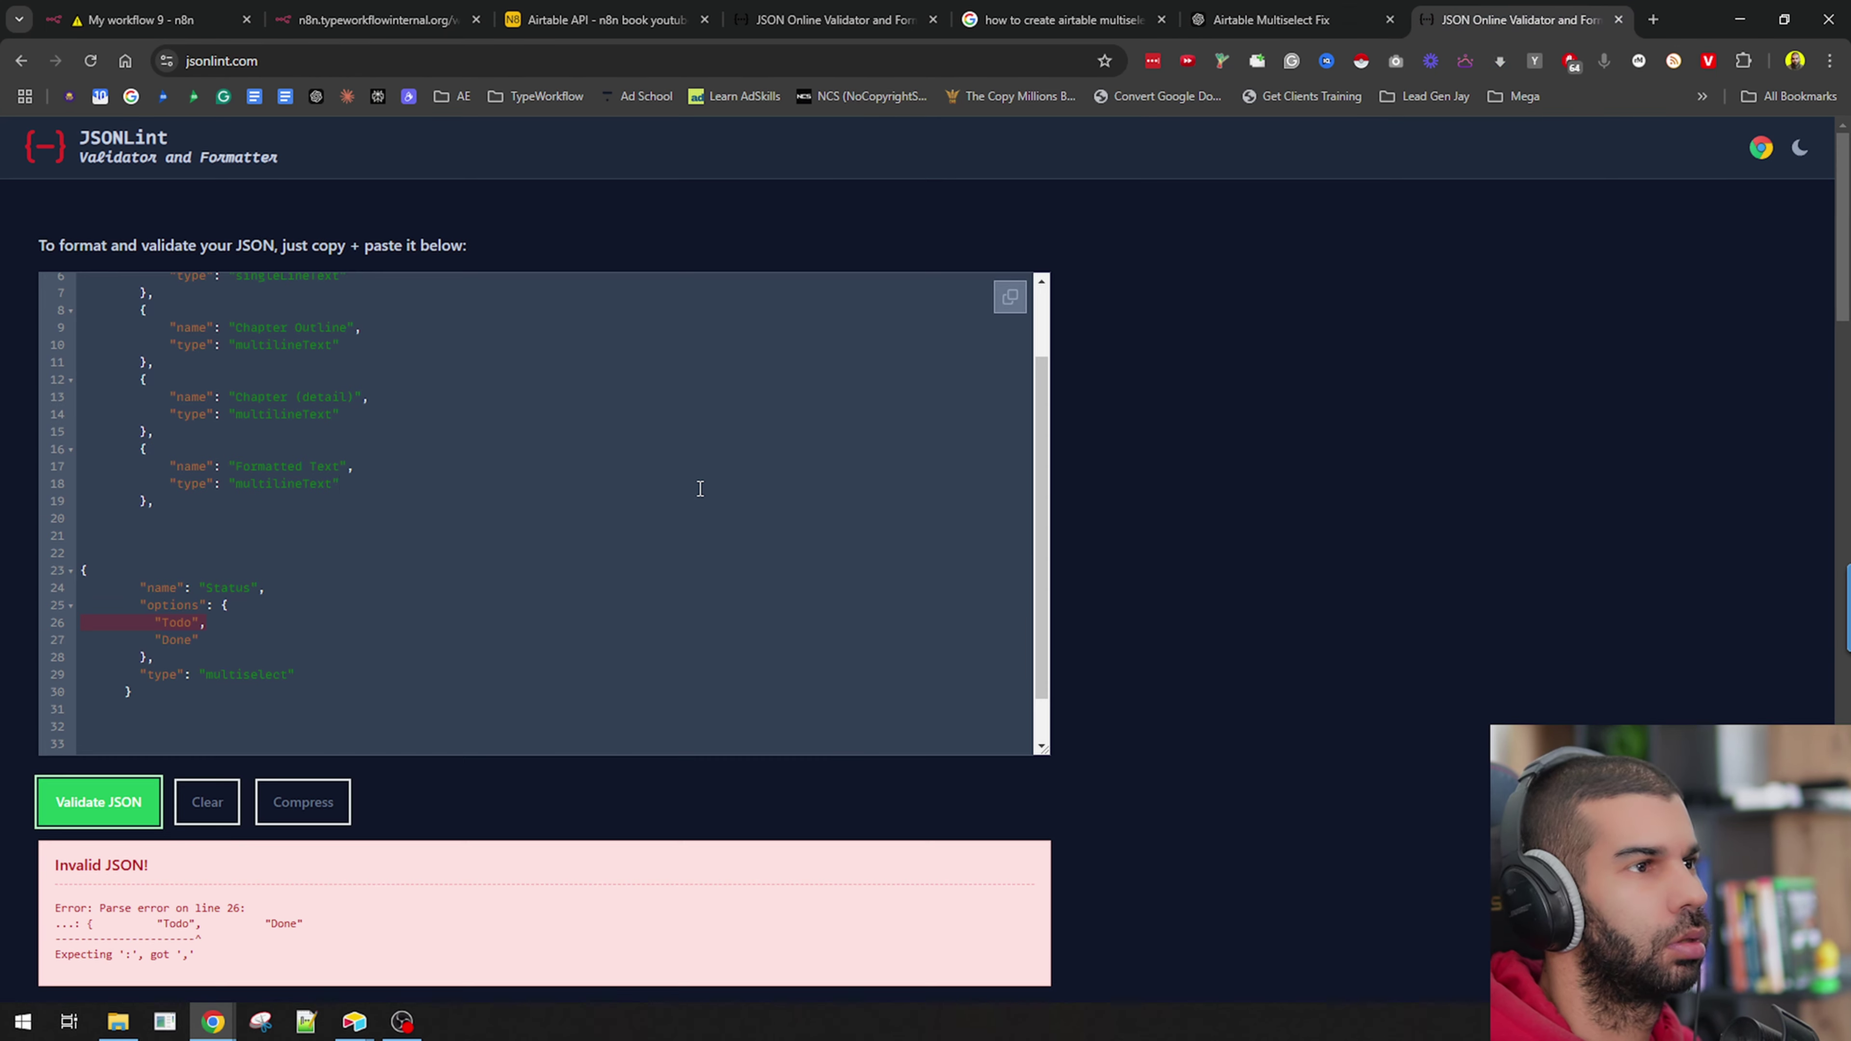
pyautogui.hotkey('ctrl', 'a')
pyautogui.hotkey('ctrl', 'v')
pyautogui.click(98, 802)
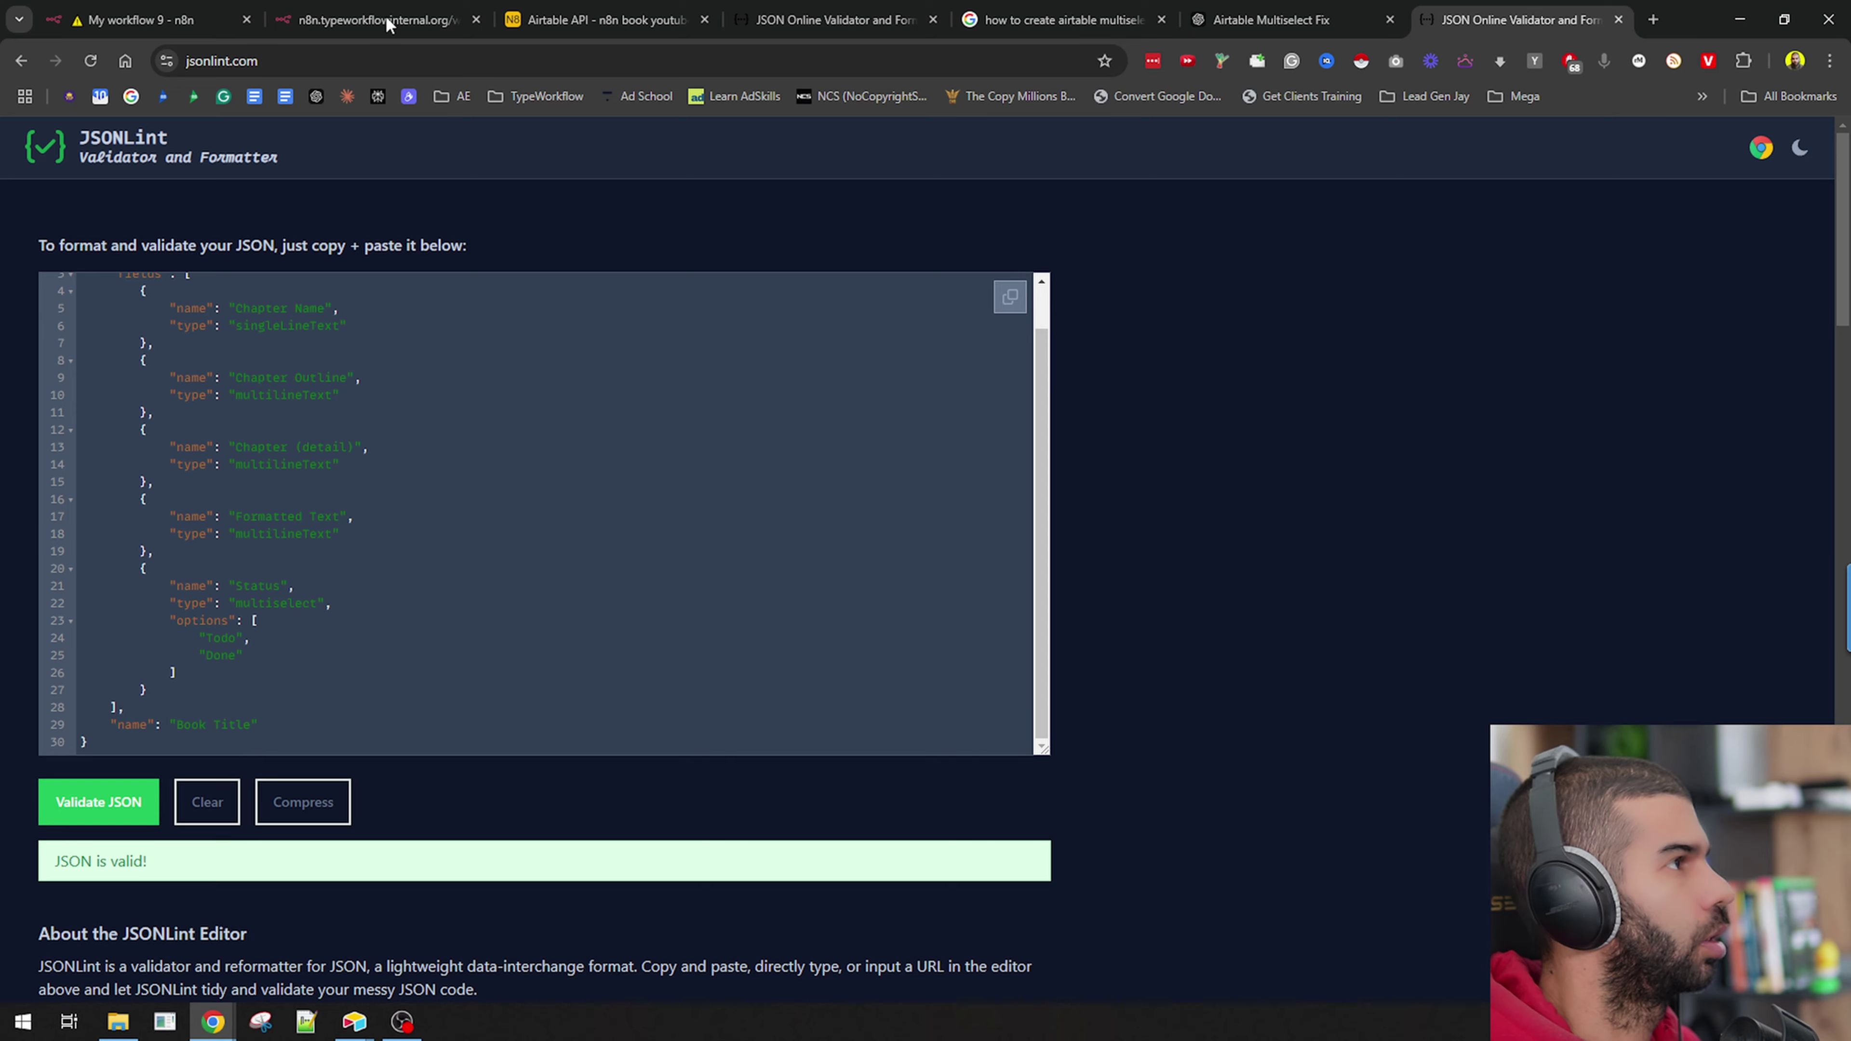
# Copy the validated JSON over the n8n request body expression.
pyautogui.hotkey('ctrl', 'a')
pyautogui.hotkey('ctrl', 'c')
pyautogui.click(146, 20)
pyautogui.hotkey('ctrl', 'a')
pyautogui.hotkey('ctrl', 'v')
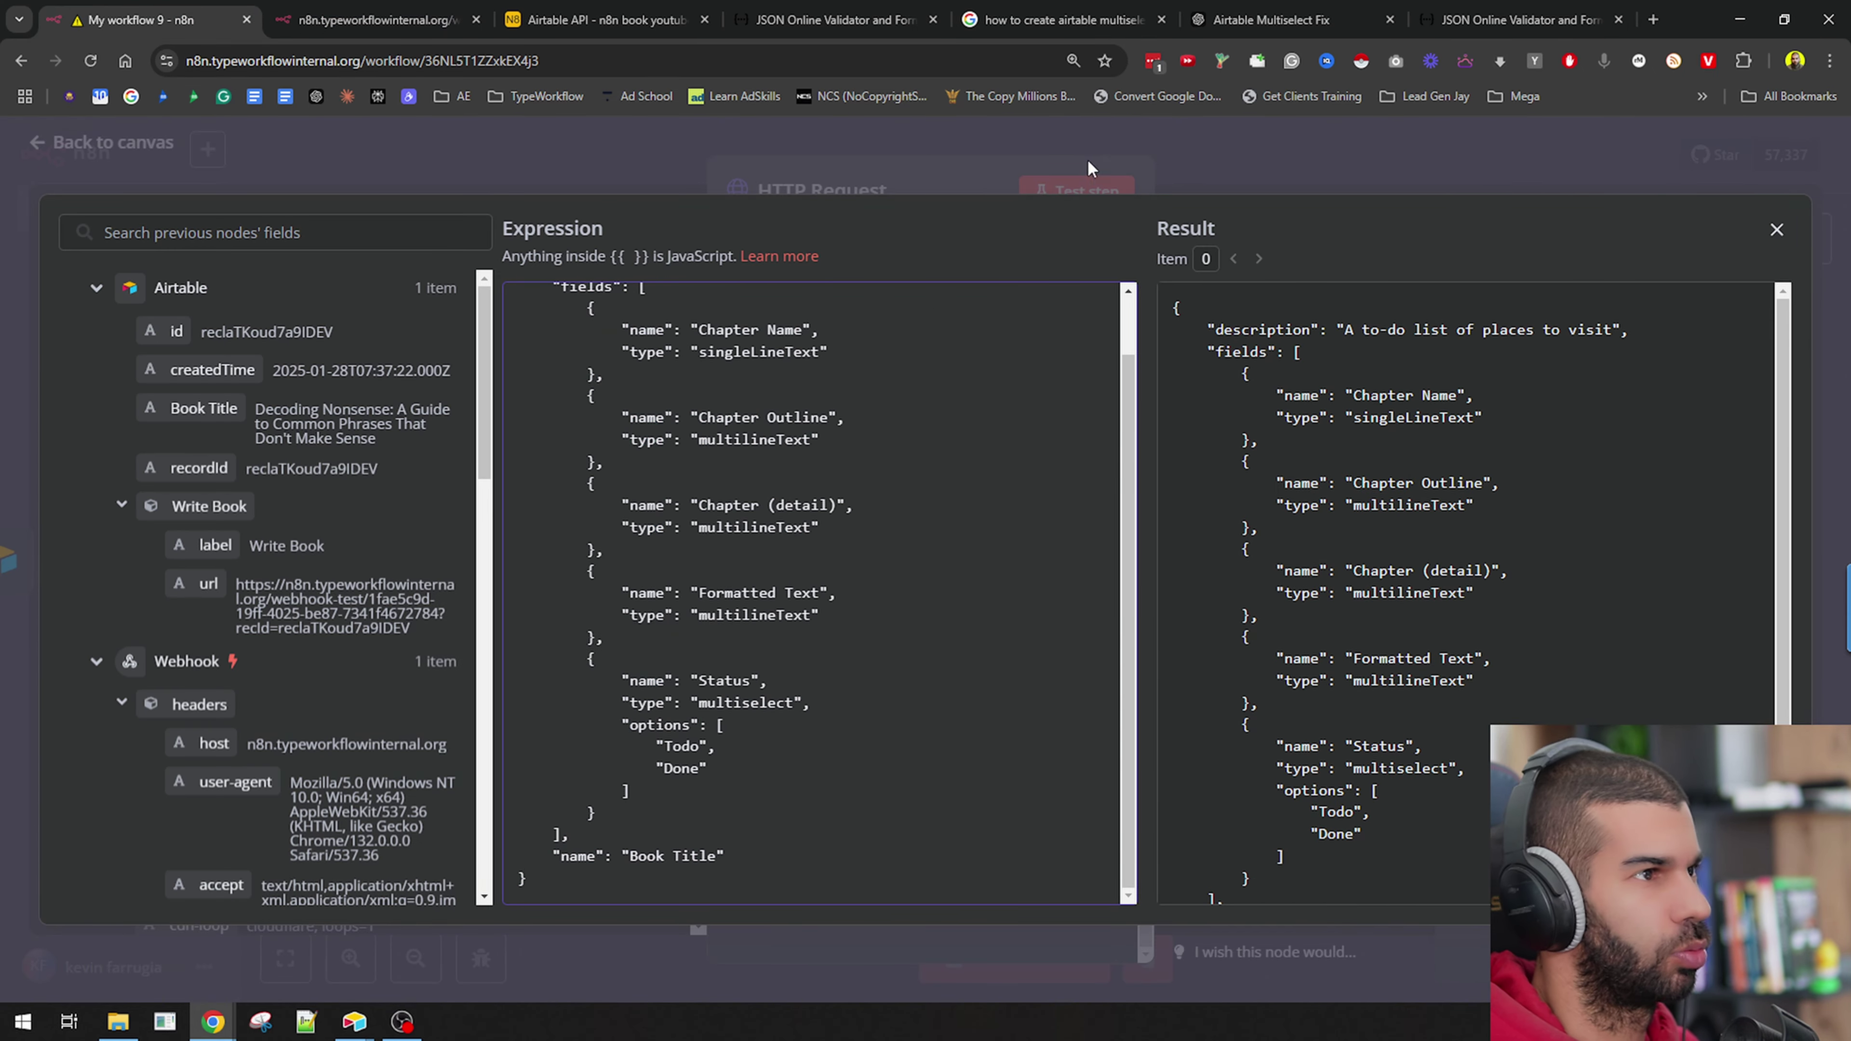
# Close the editors and test-run the HTTP Request node.
pyautogui.press('Escape')
pyautogui.moveTo(917, 371)
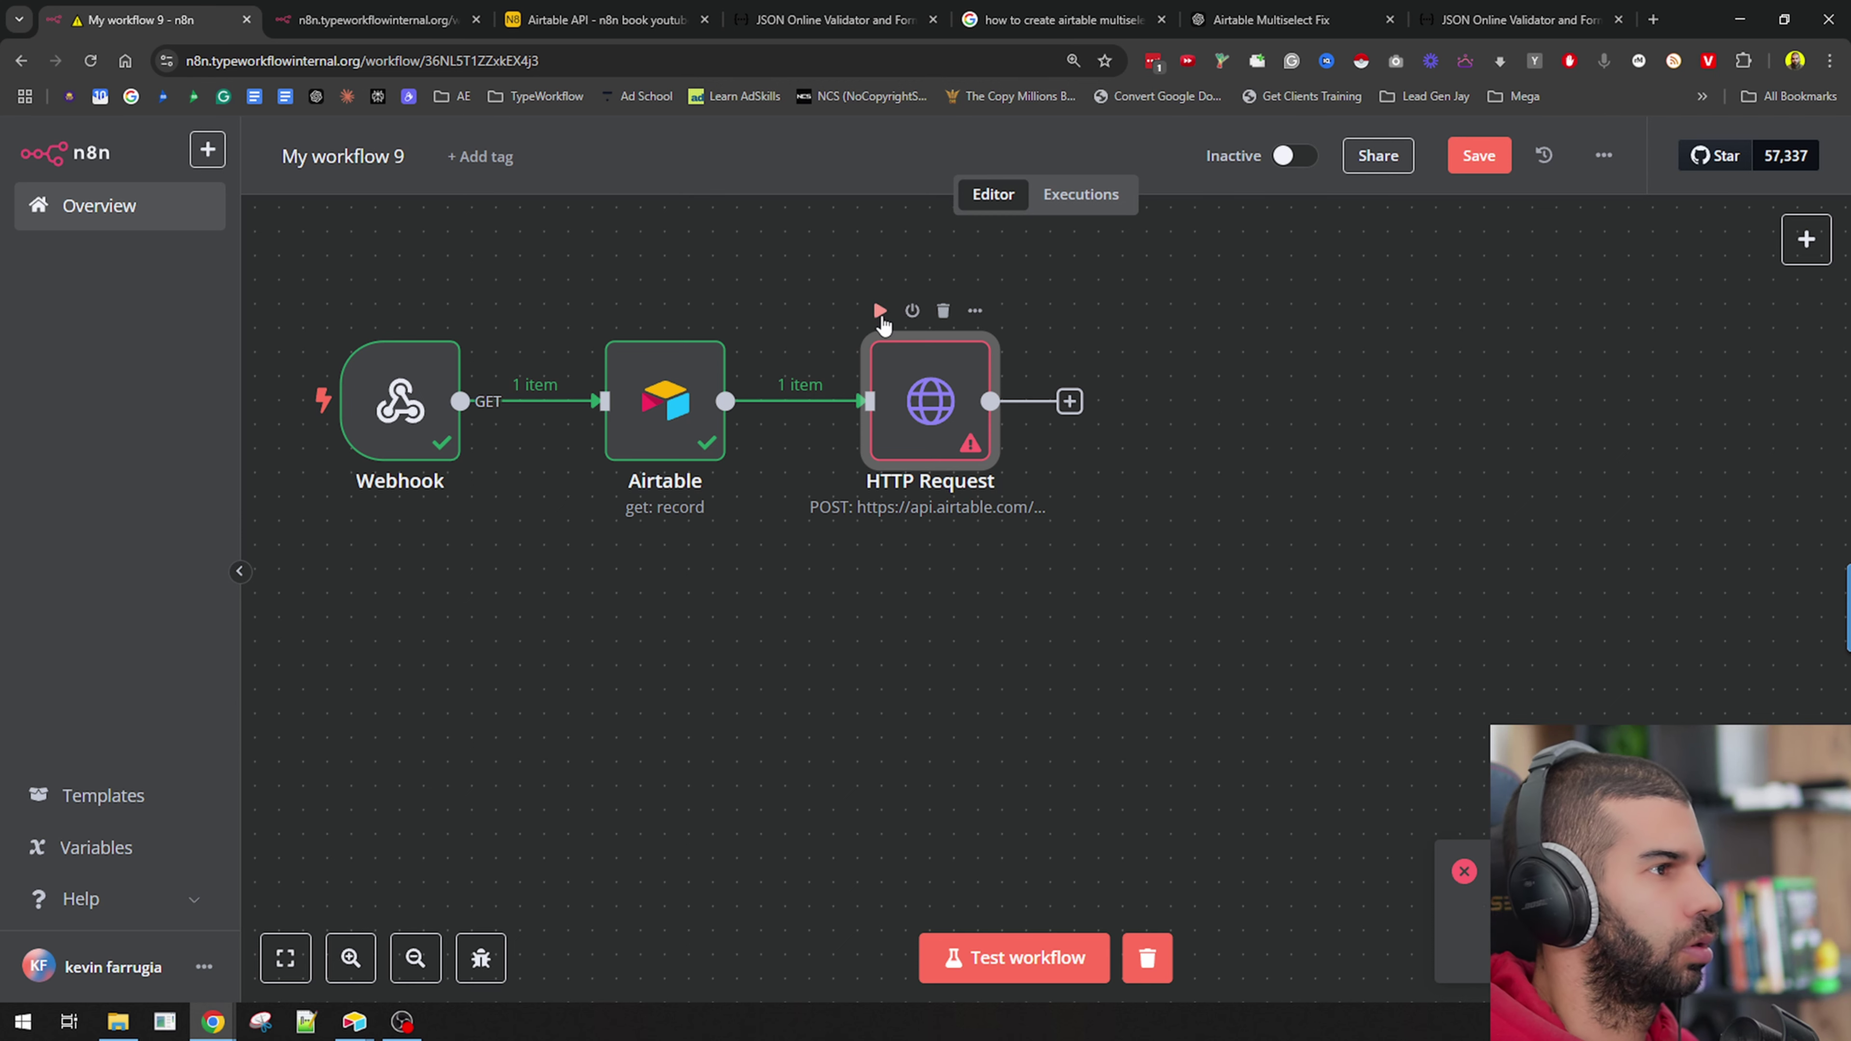
pyautogui.click(880, 313)
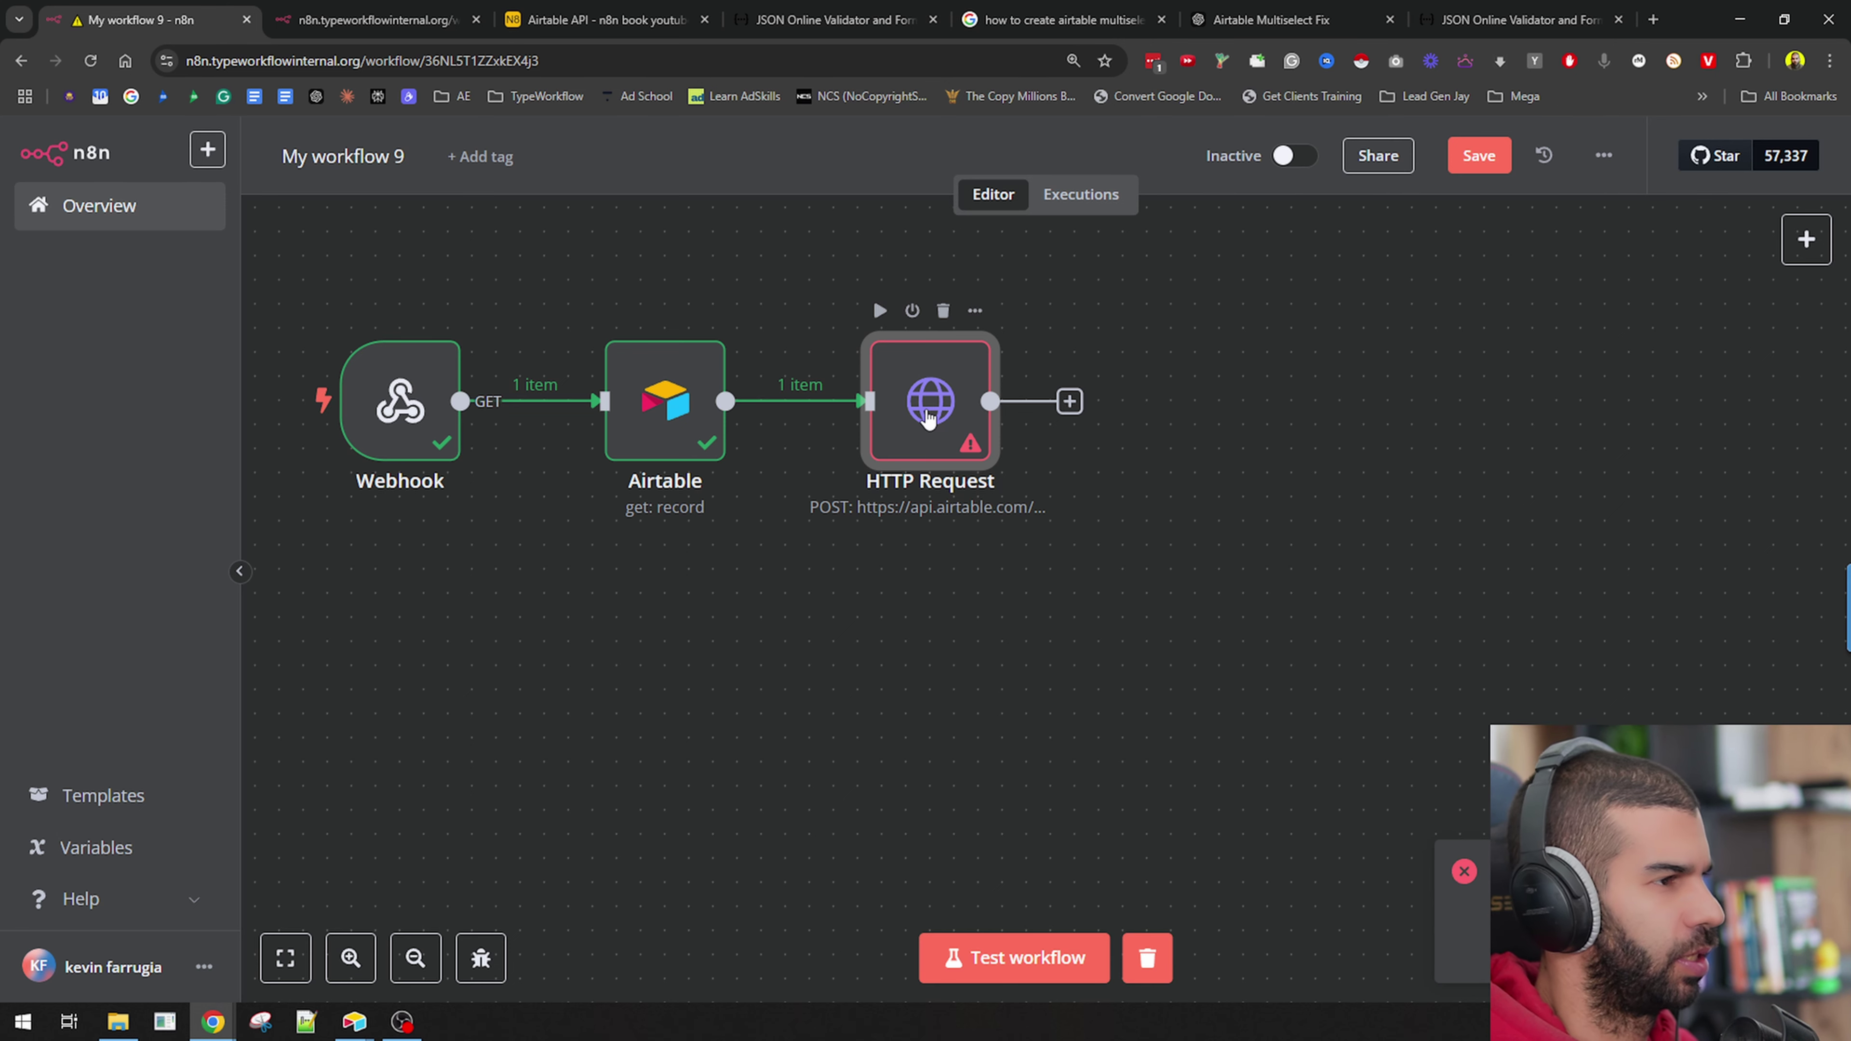
# Put the Status-free JSON into the body and rerun HTTP Request, returning 1 item.
pyautogui.click(1519, 20)
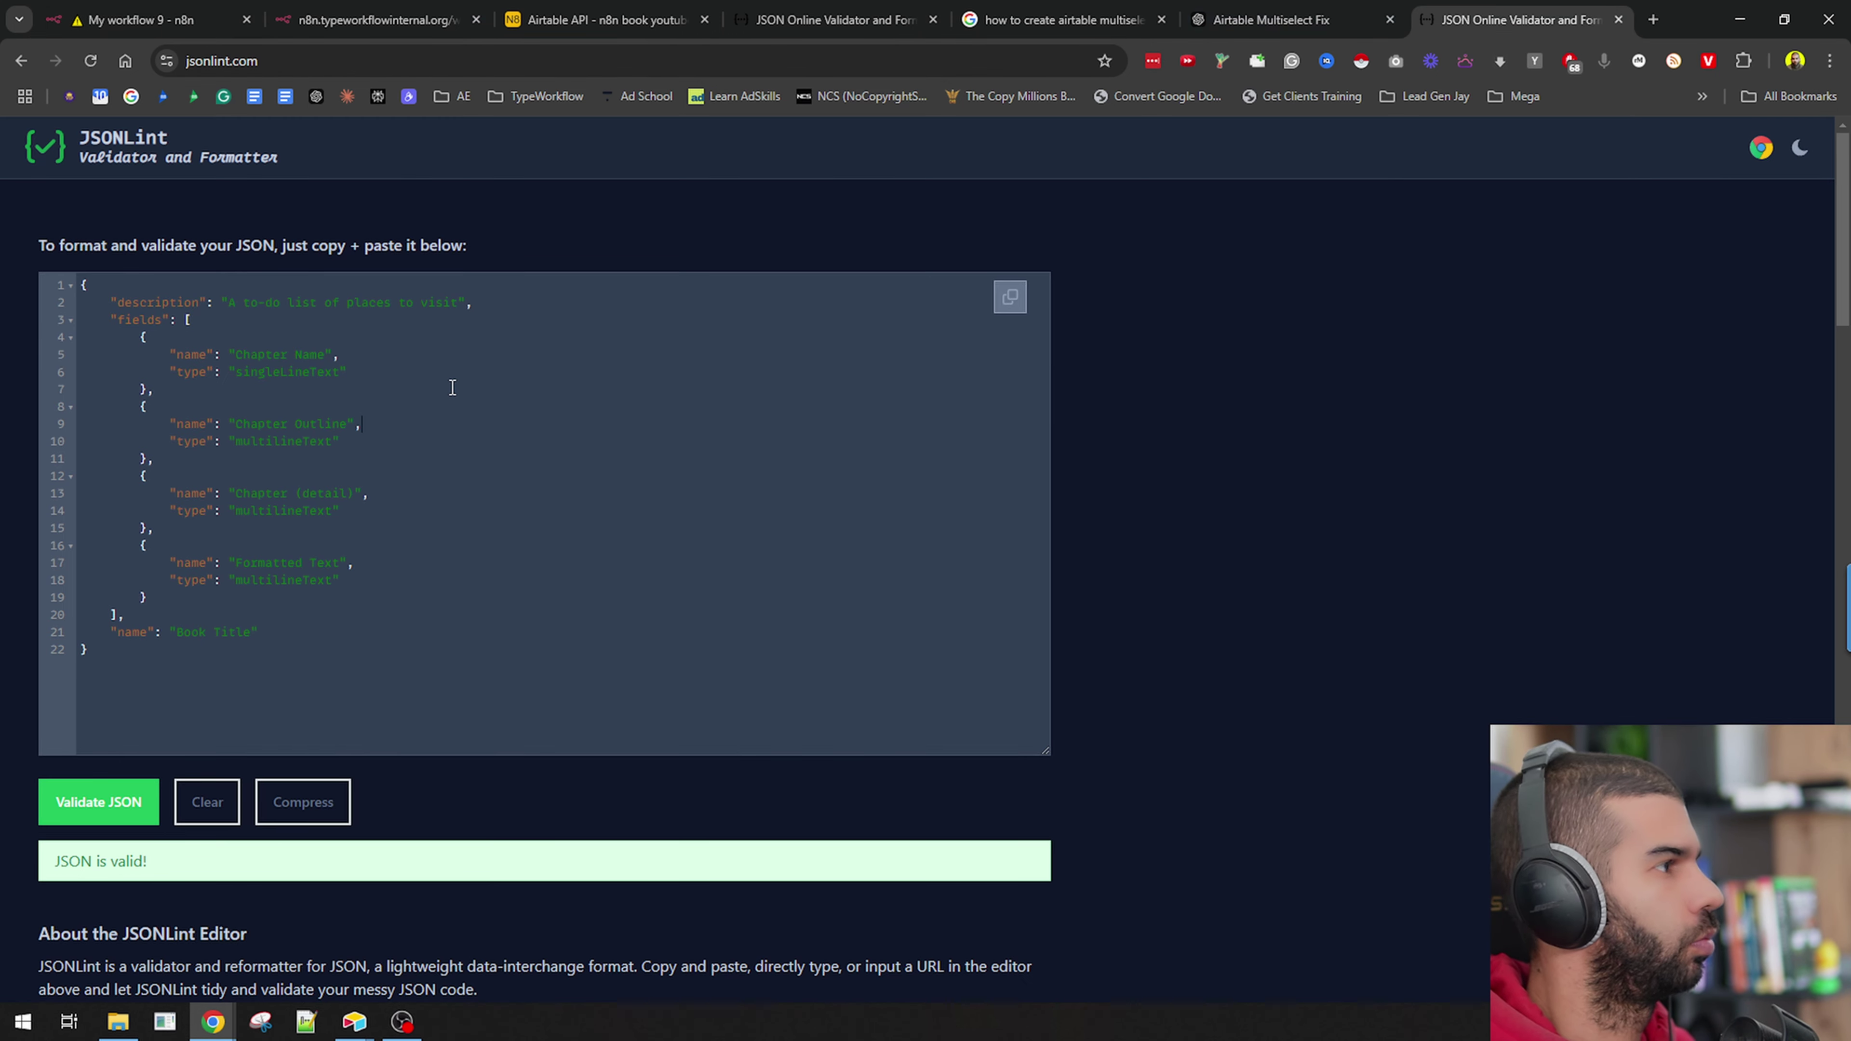
pyautogui.hotkey('ctrl', 'a')
pyautogui.click(196, 10)
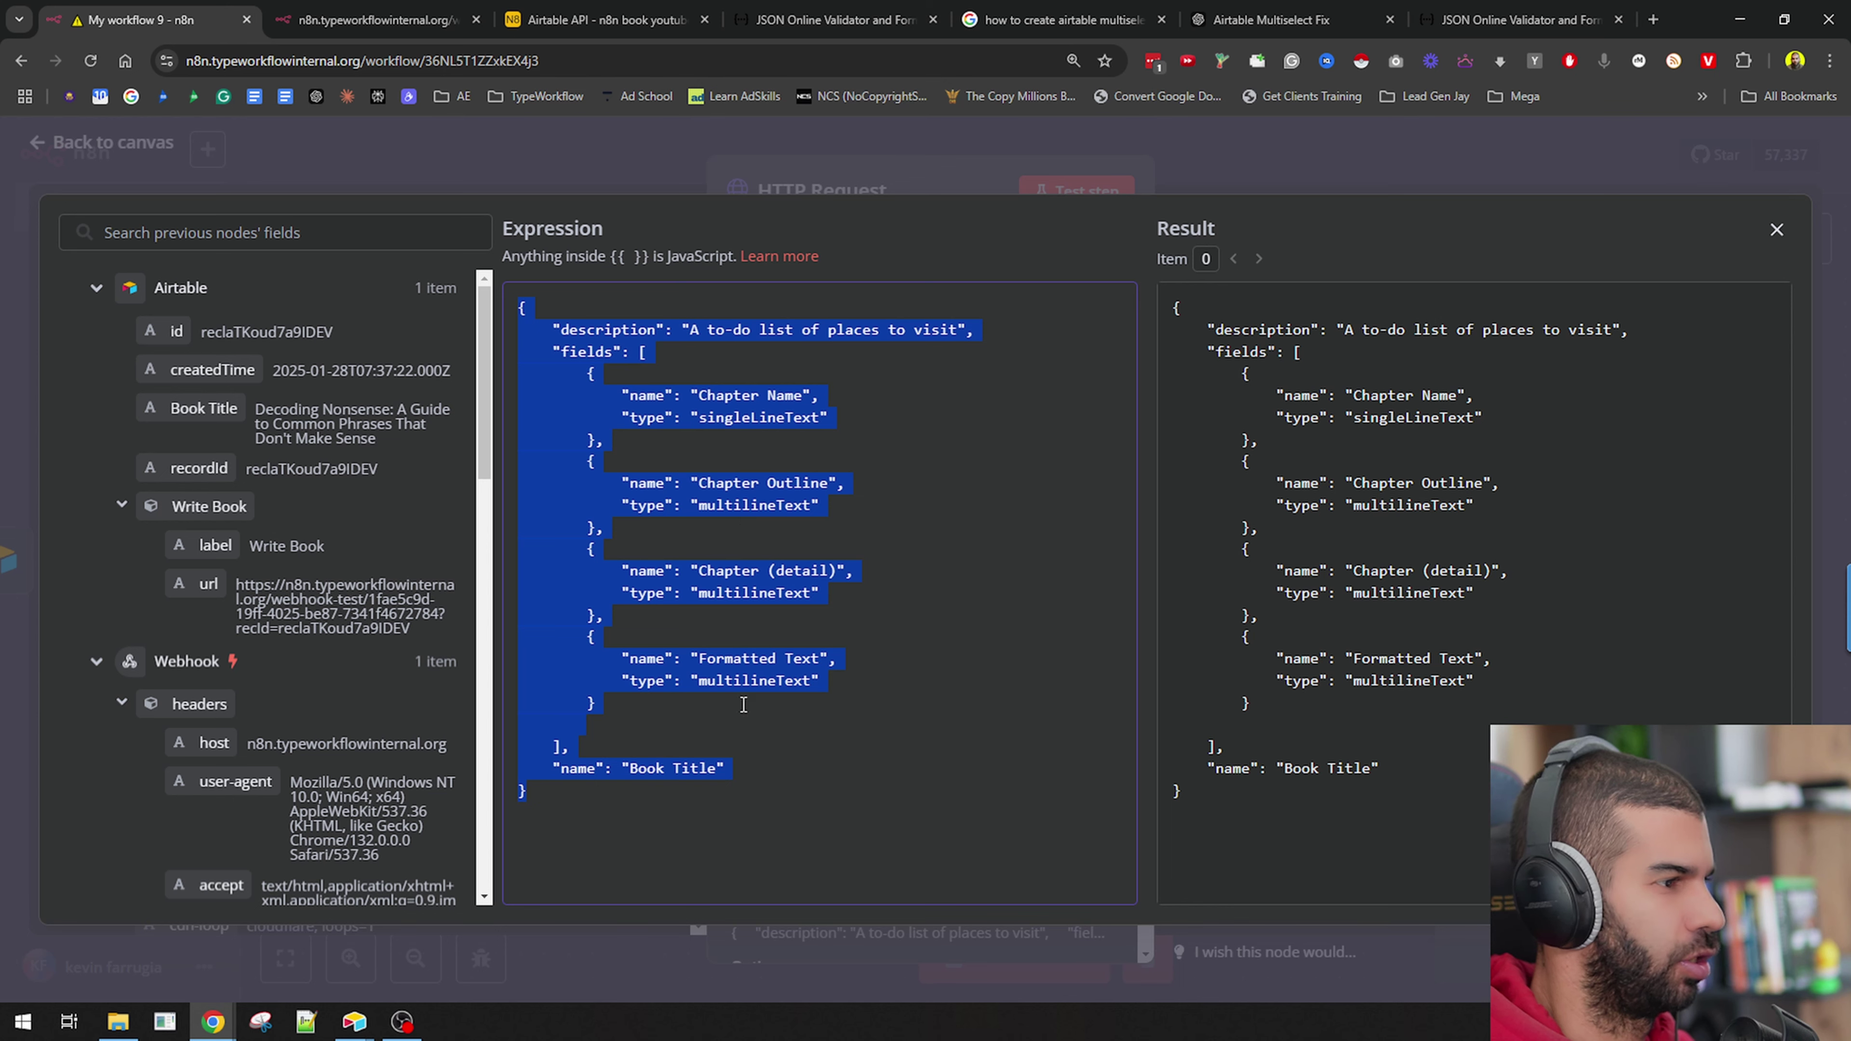
pyautogui.click(1039, 175)
pyautogui.click(879, 310)
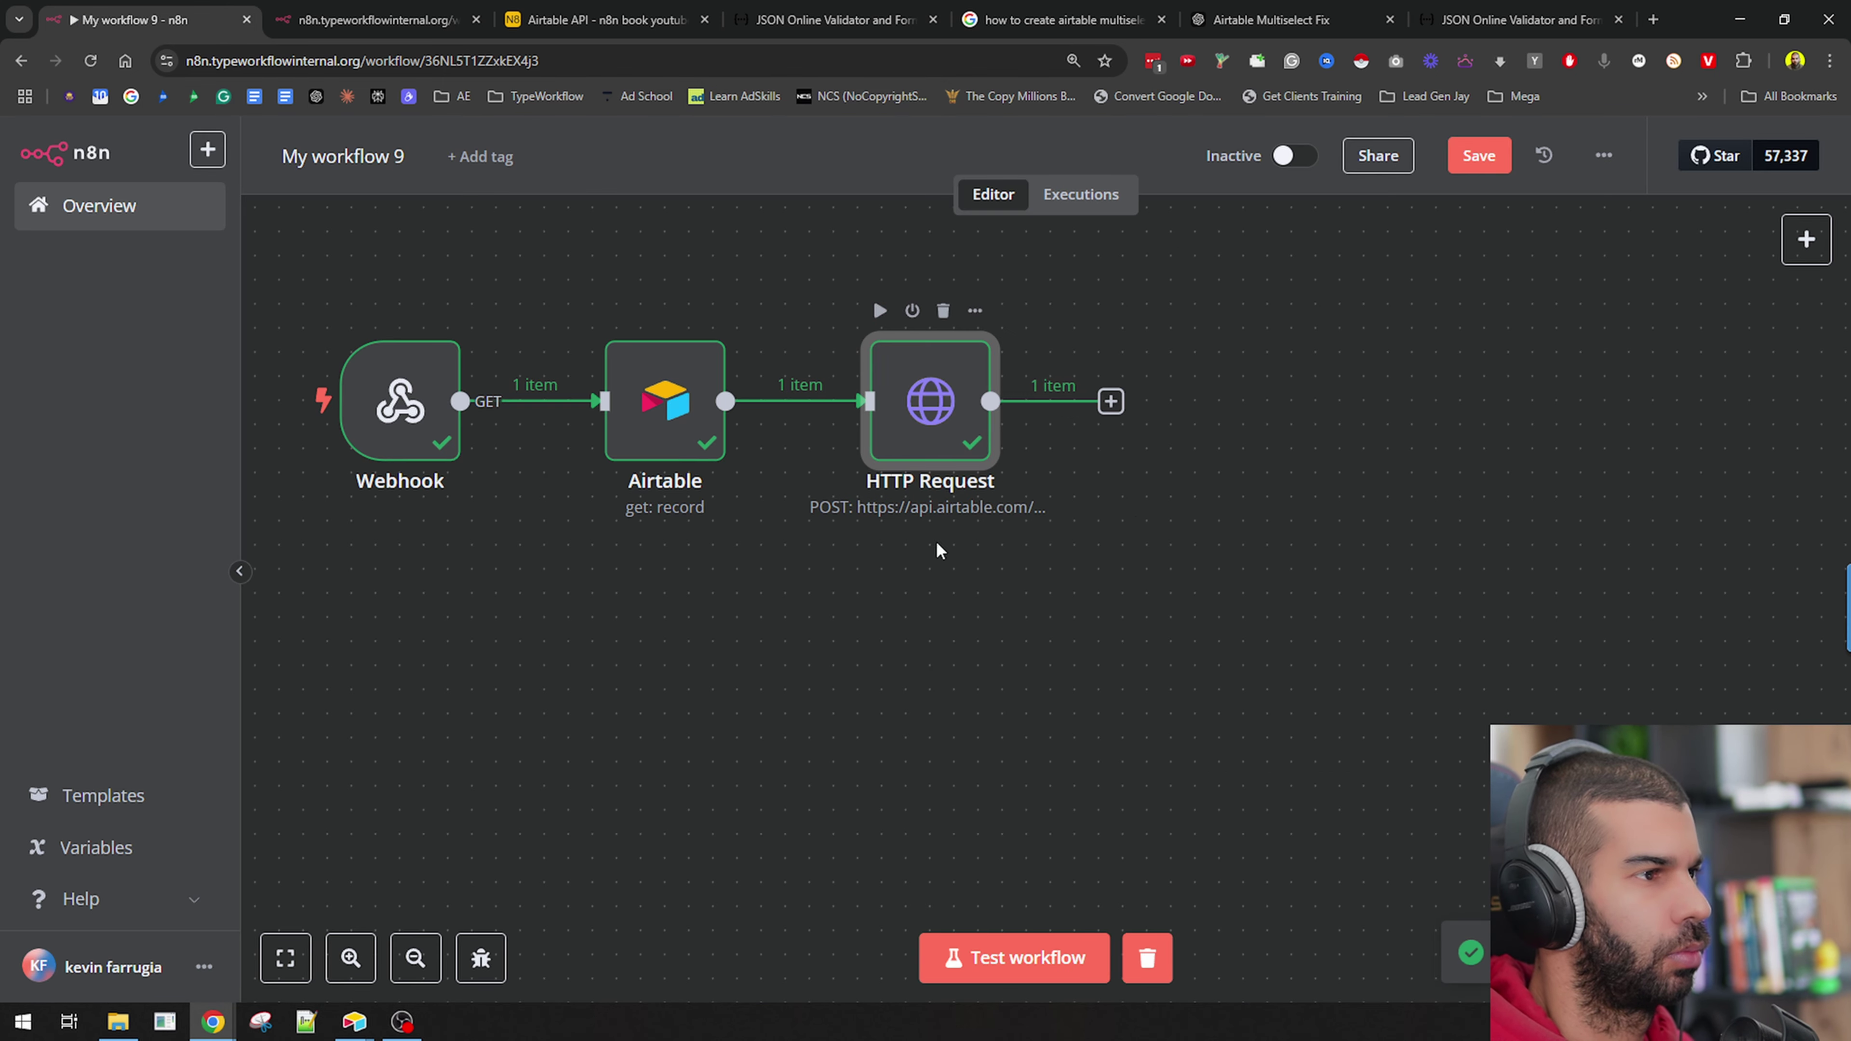
pyautogui.hotkey('alt', 'Tab')
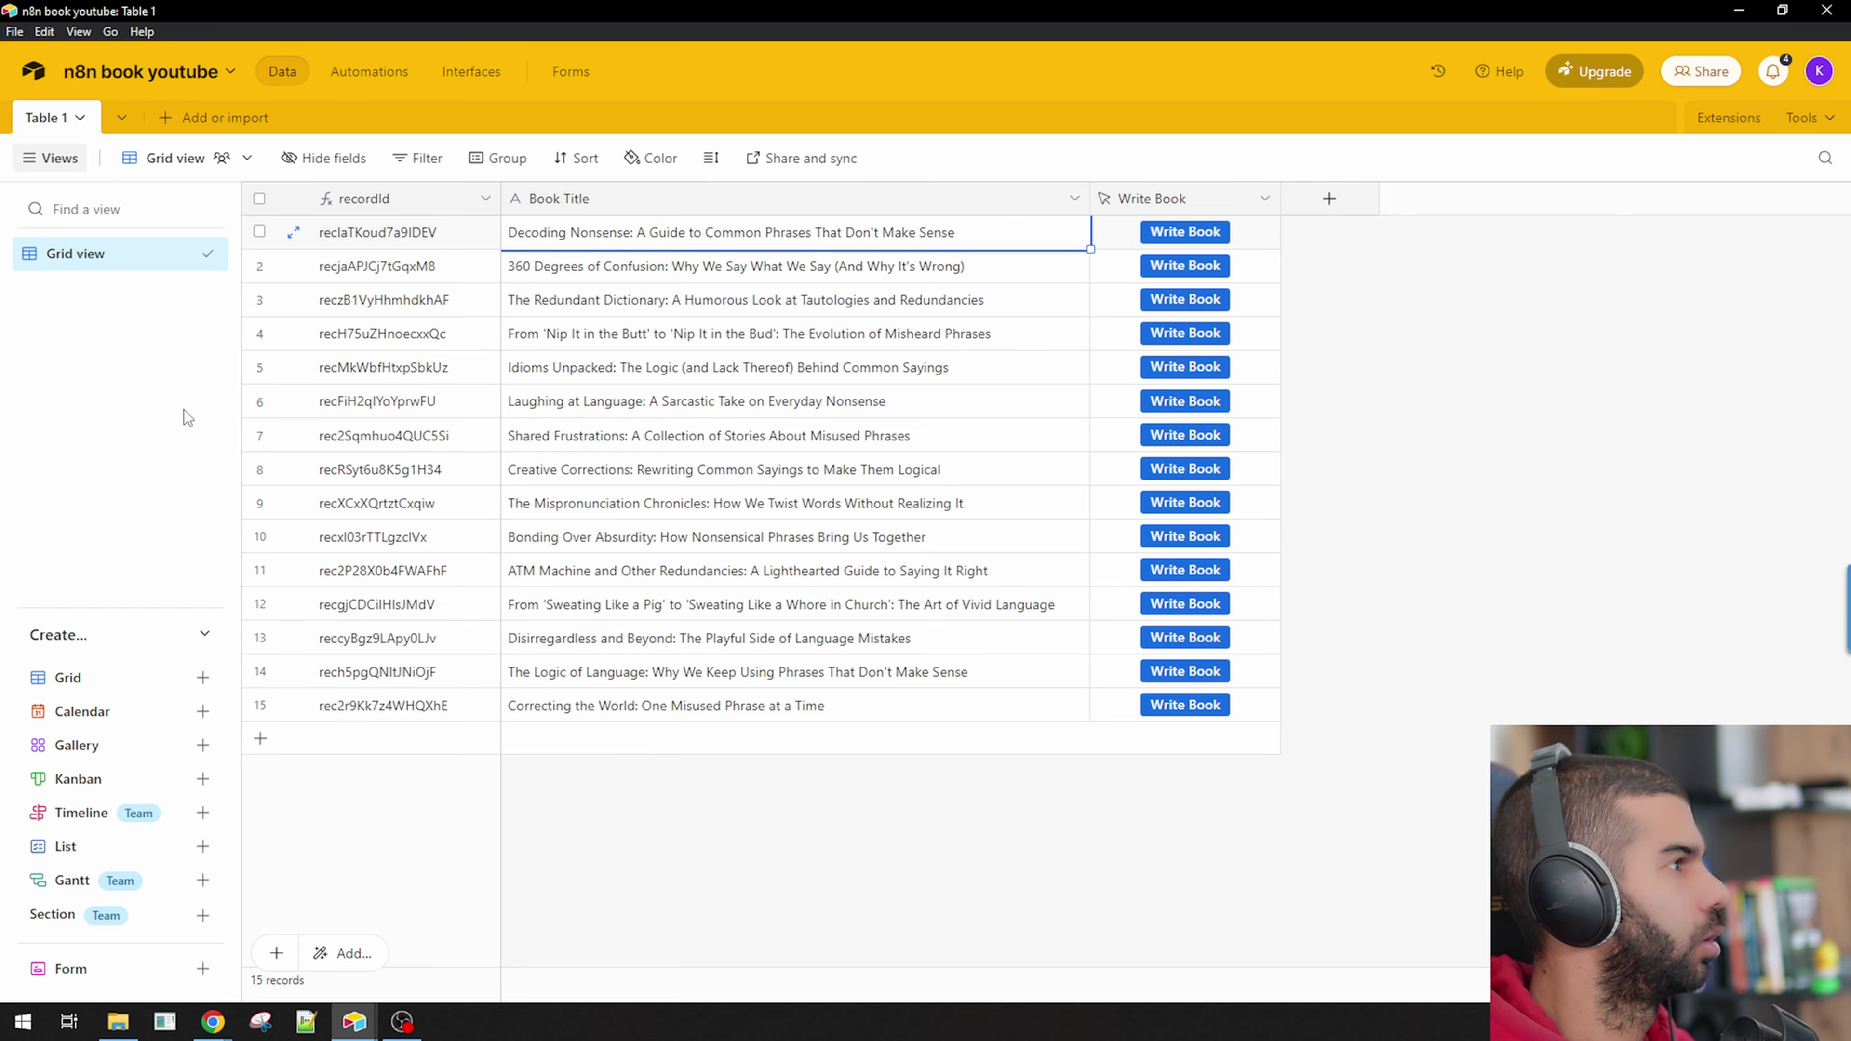
# Reload Airtable to see the new Book Title table, then check HTTP Request's output in n8n.
pyautogui.click(182, 422)
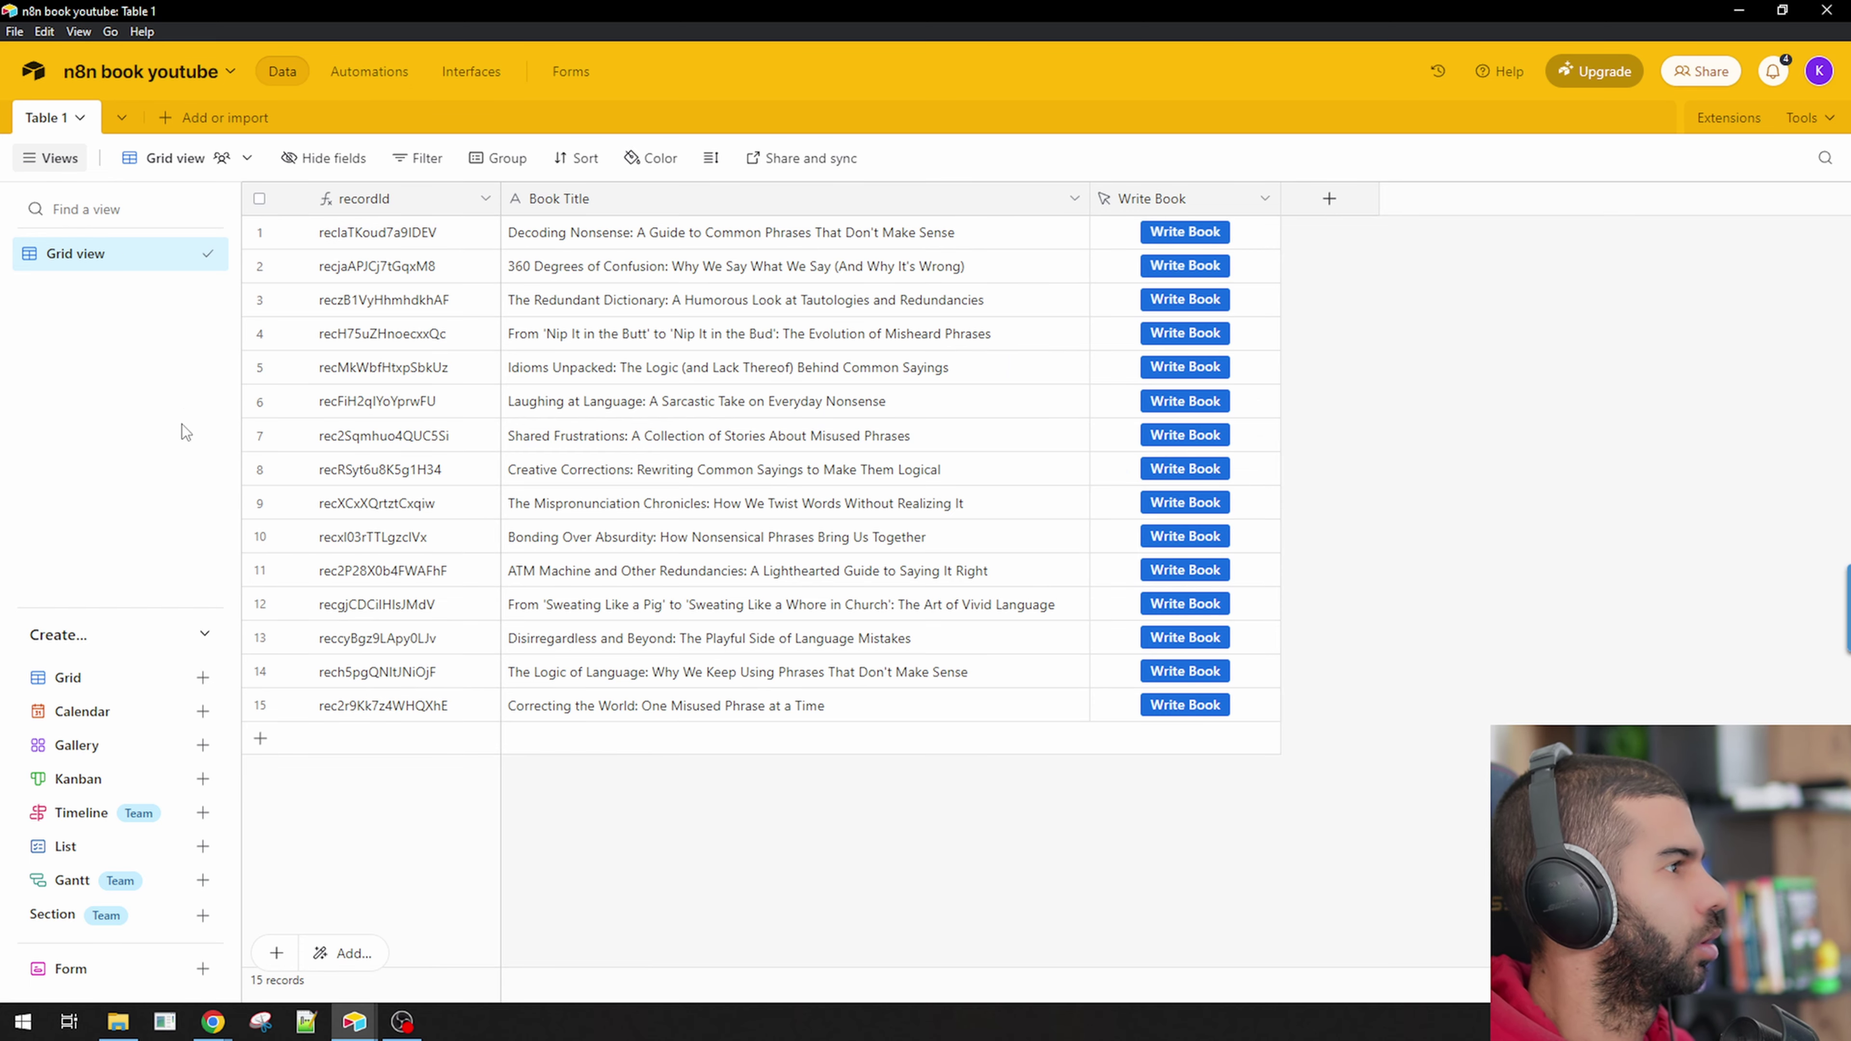
pyautogui.hotkey('ctrl', 'r')
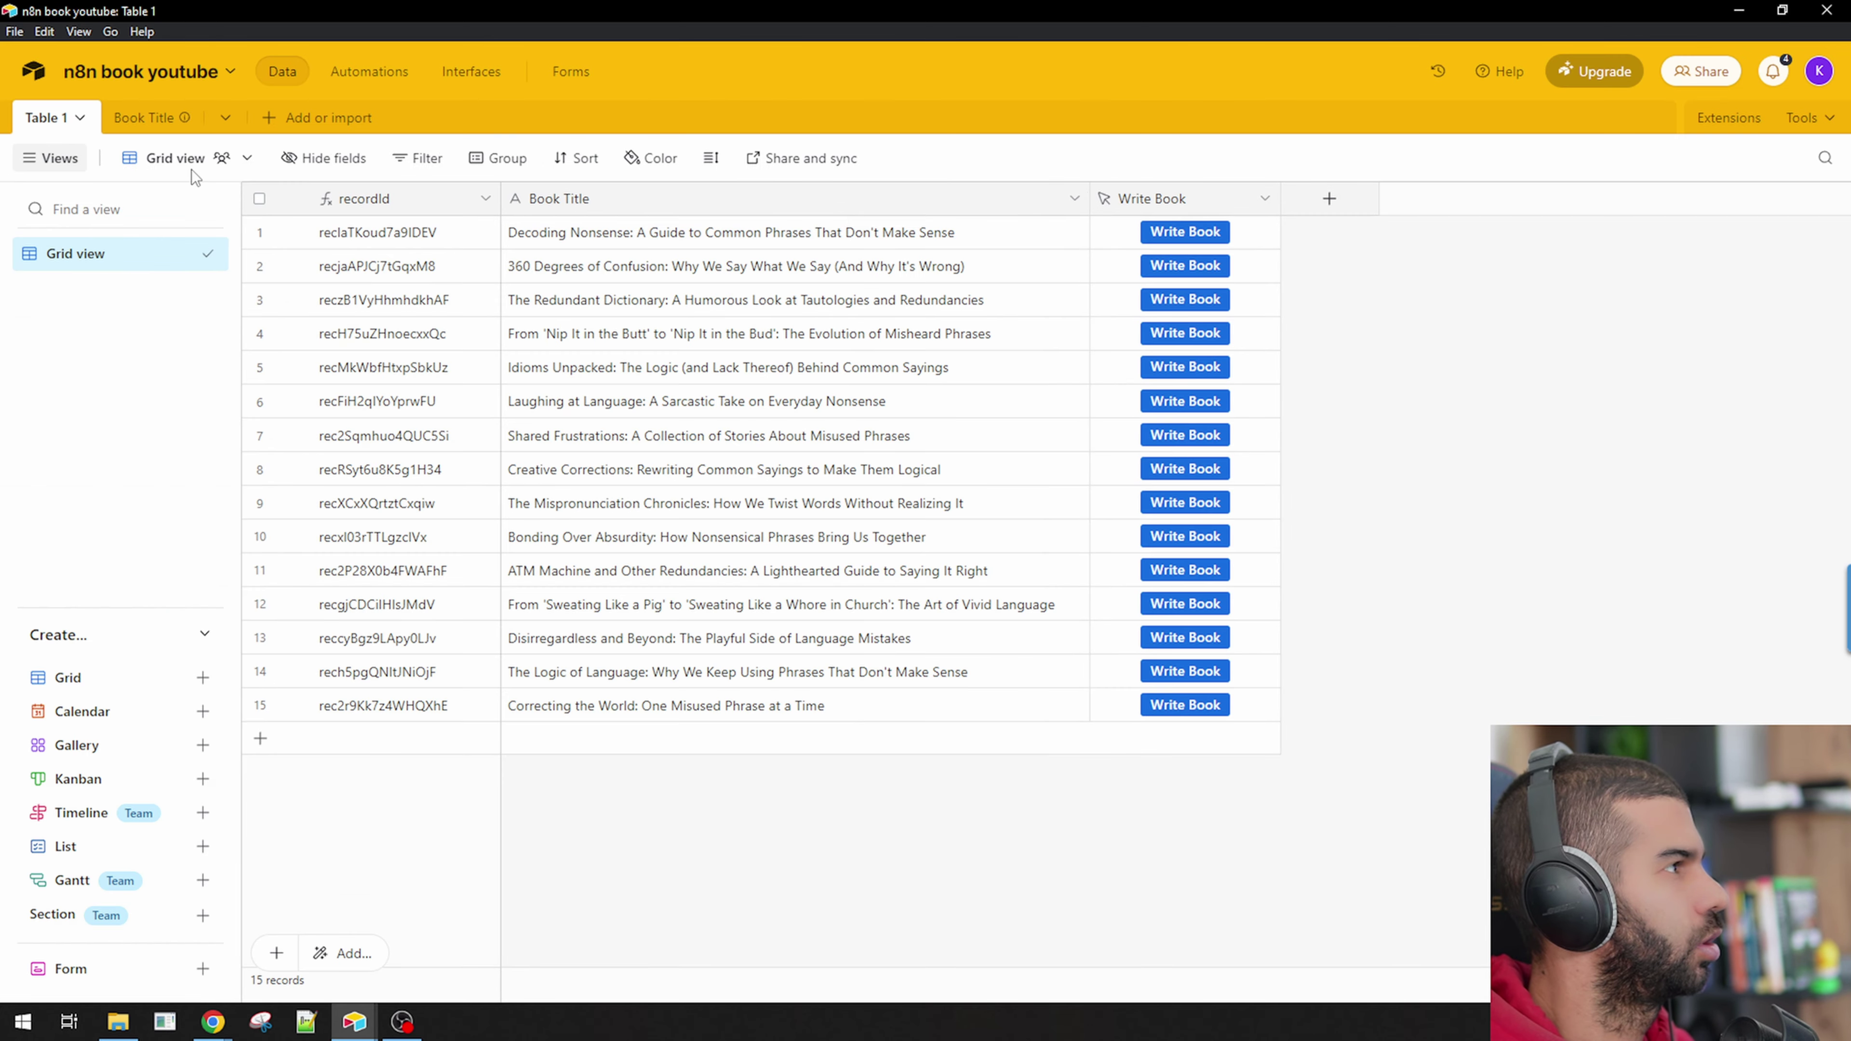
pyautogui.click(145, 118)
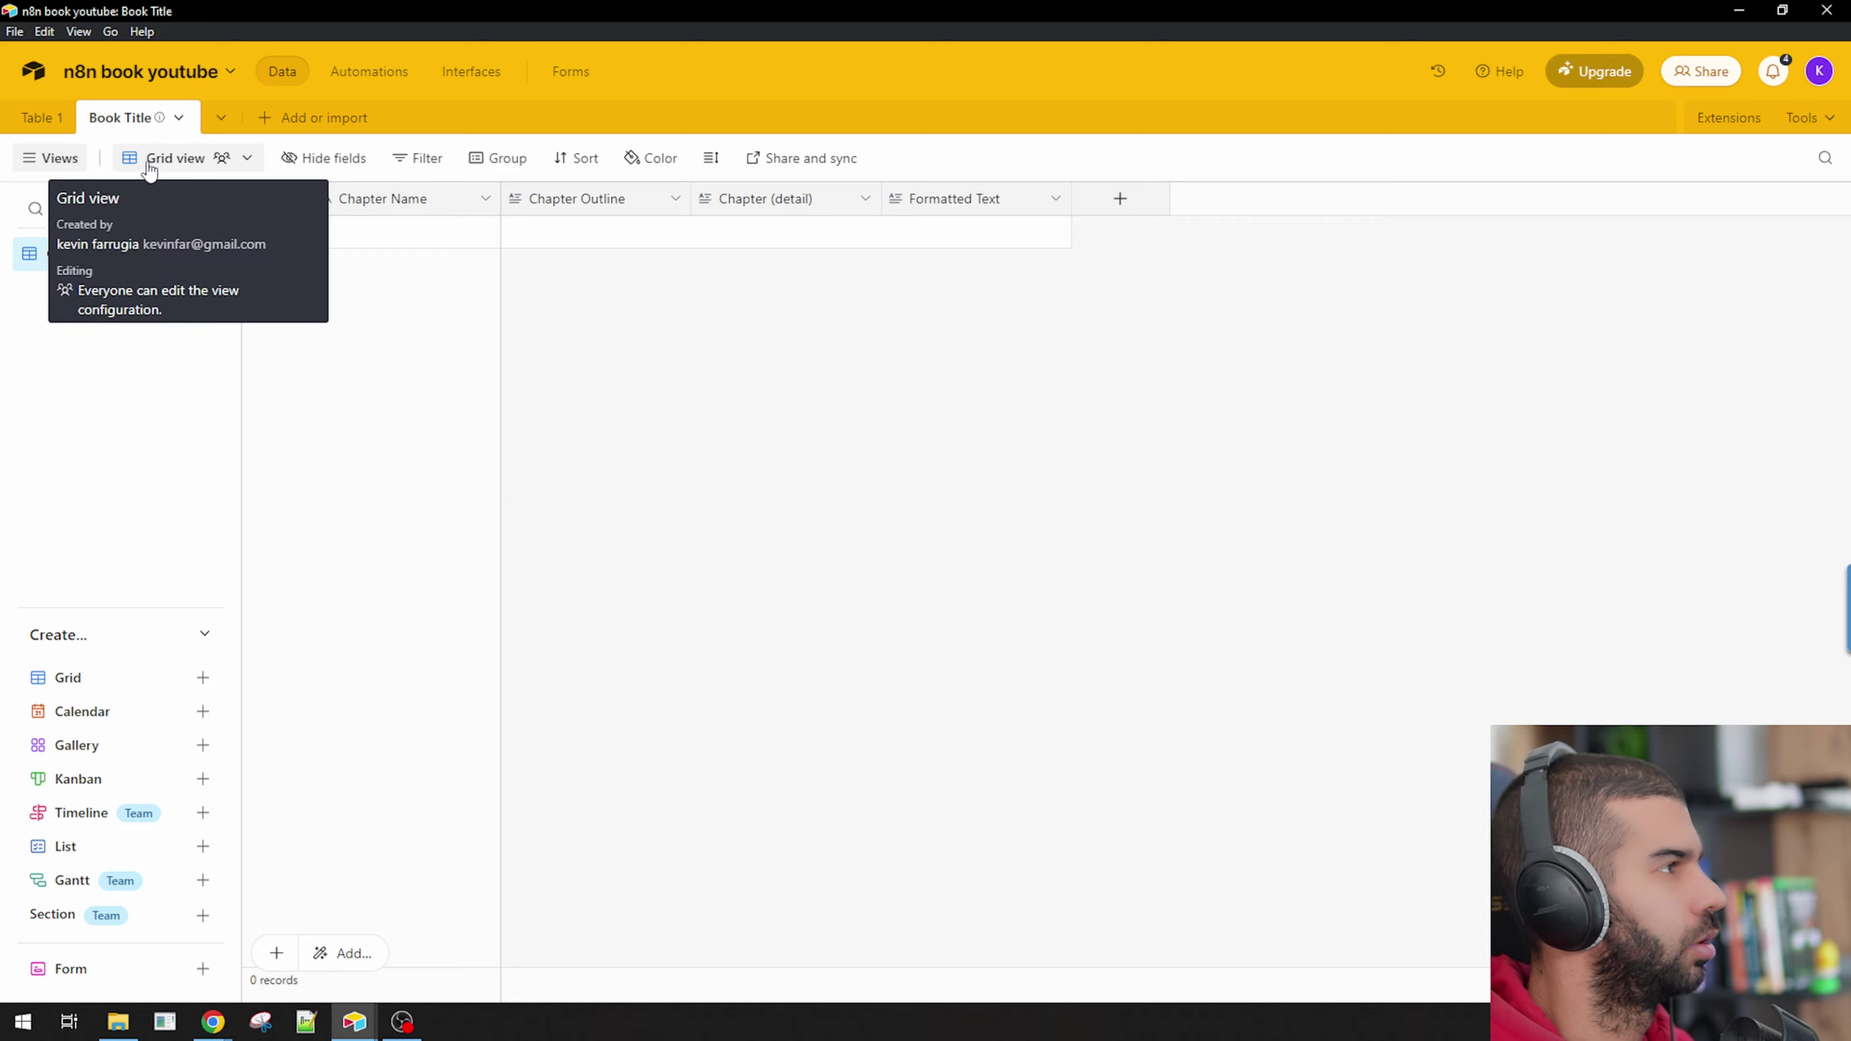
pyautogui.hotkey('alt', 'Tab')
pyautogui.doubleClick(917, 399)
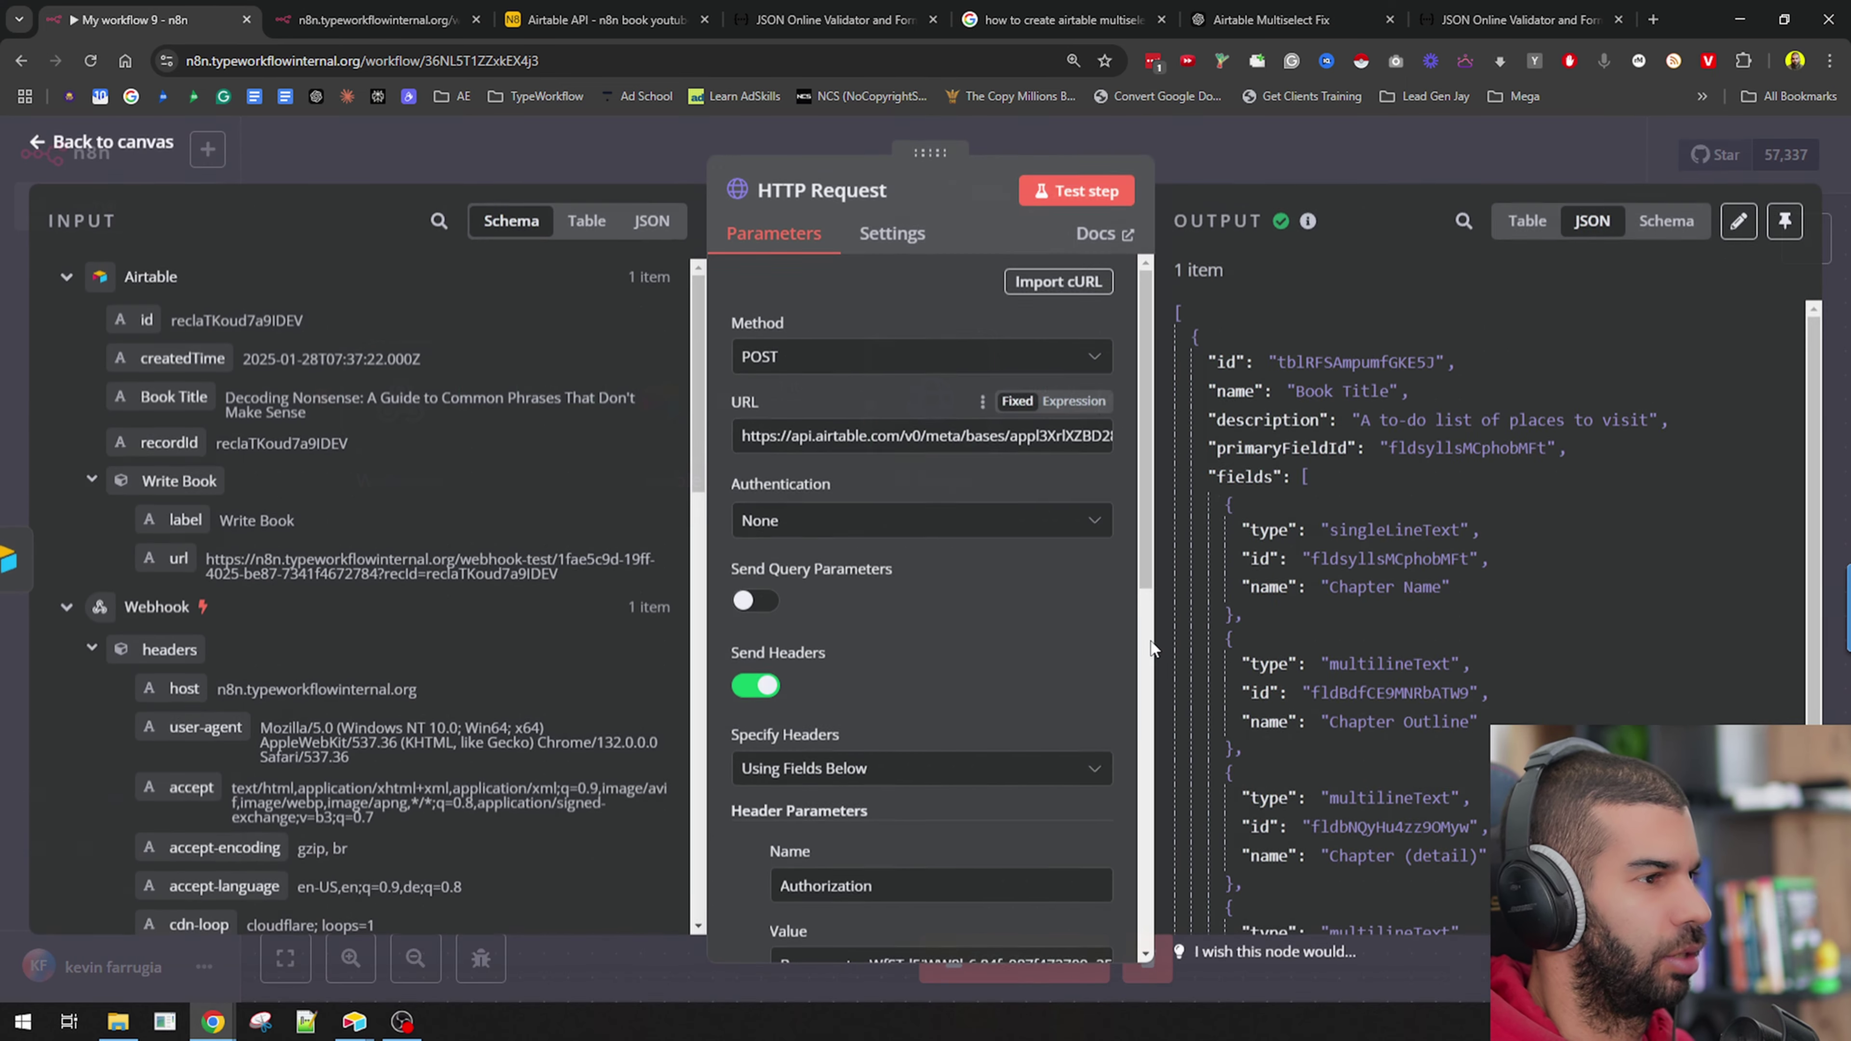
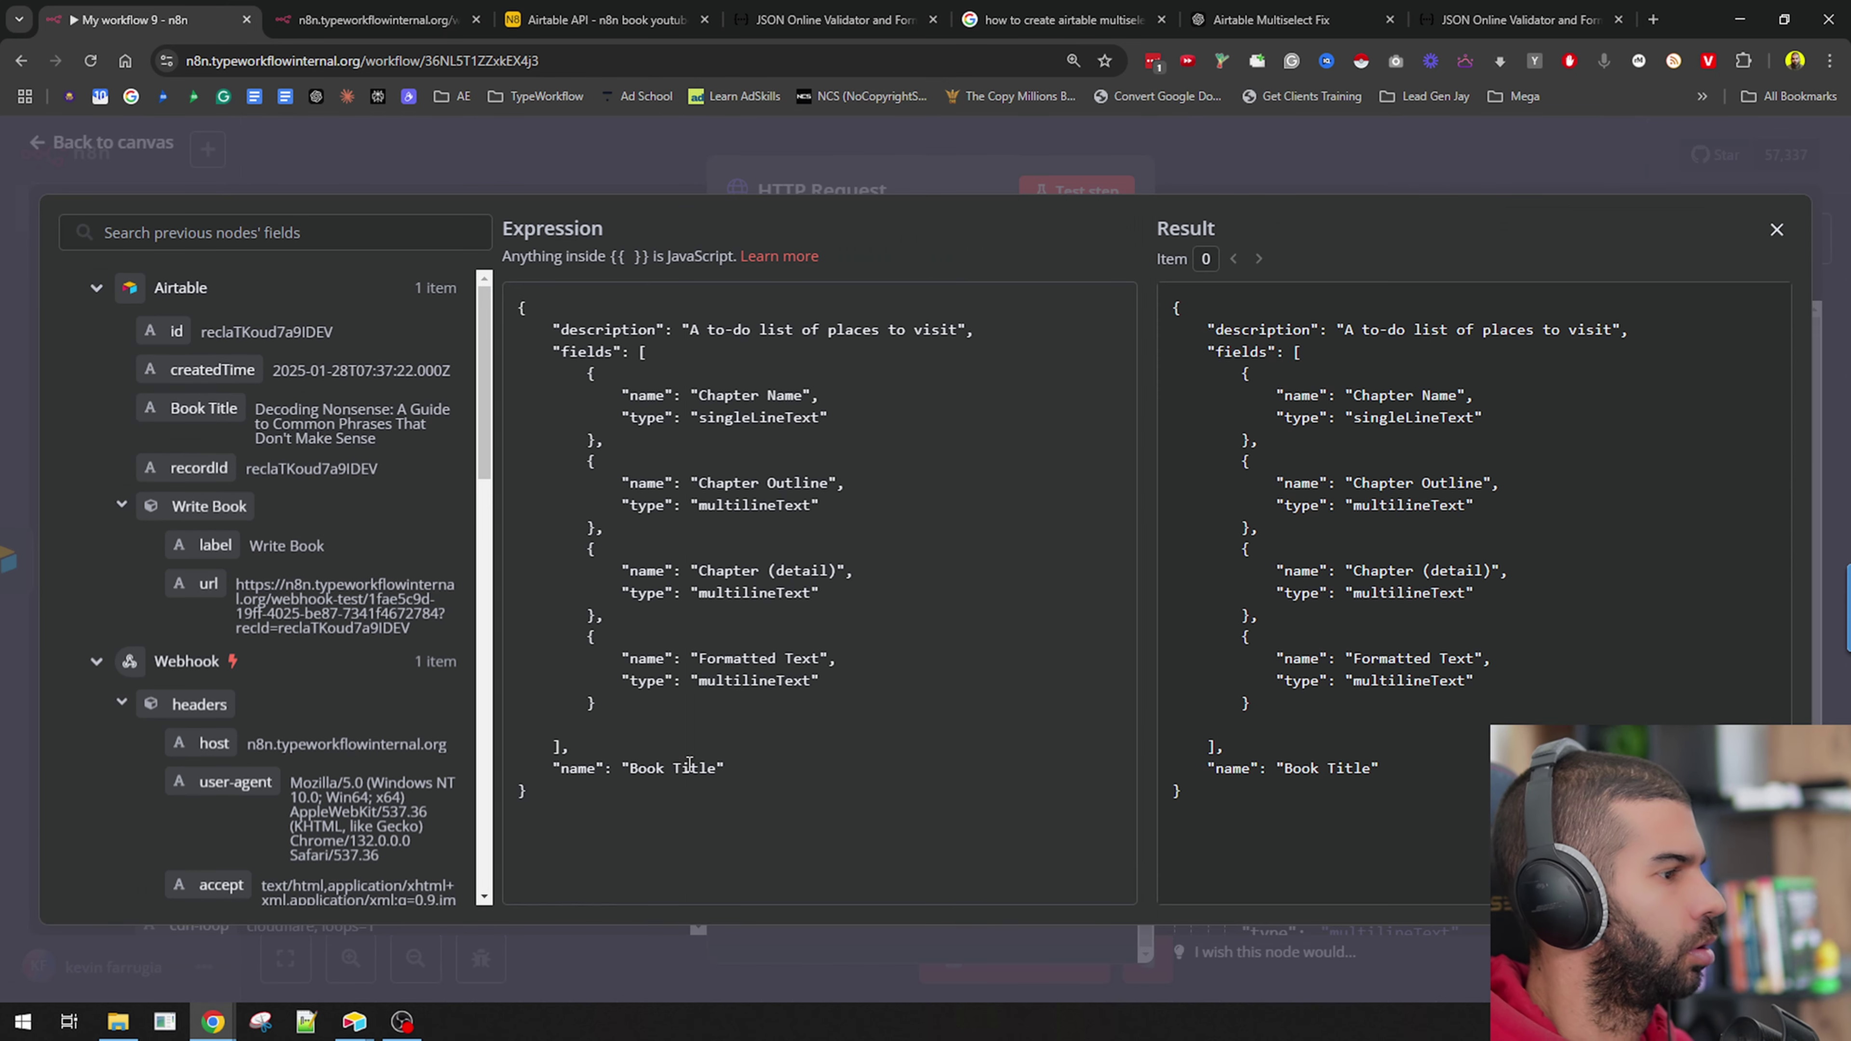
# Replace the fixed 'Book Title' table name with {{ $json['Book Title'] }} and test-run HTTP Request.
pyautogui.doubleClick(639, 768)
pyautogui.hotkey('ctrl', 'shift', 'Right')
pyautogui.press('BackSpace')
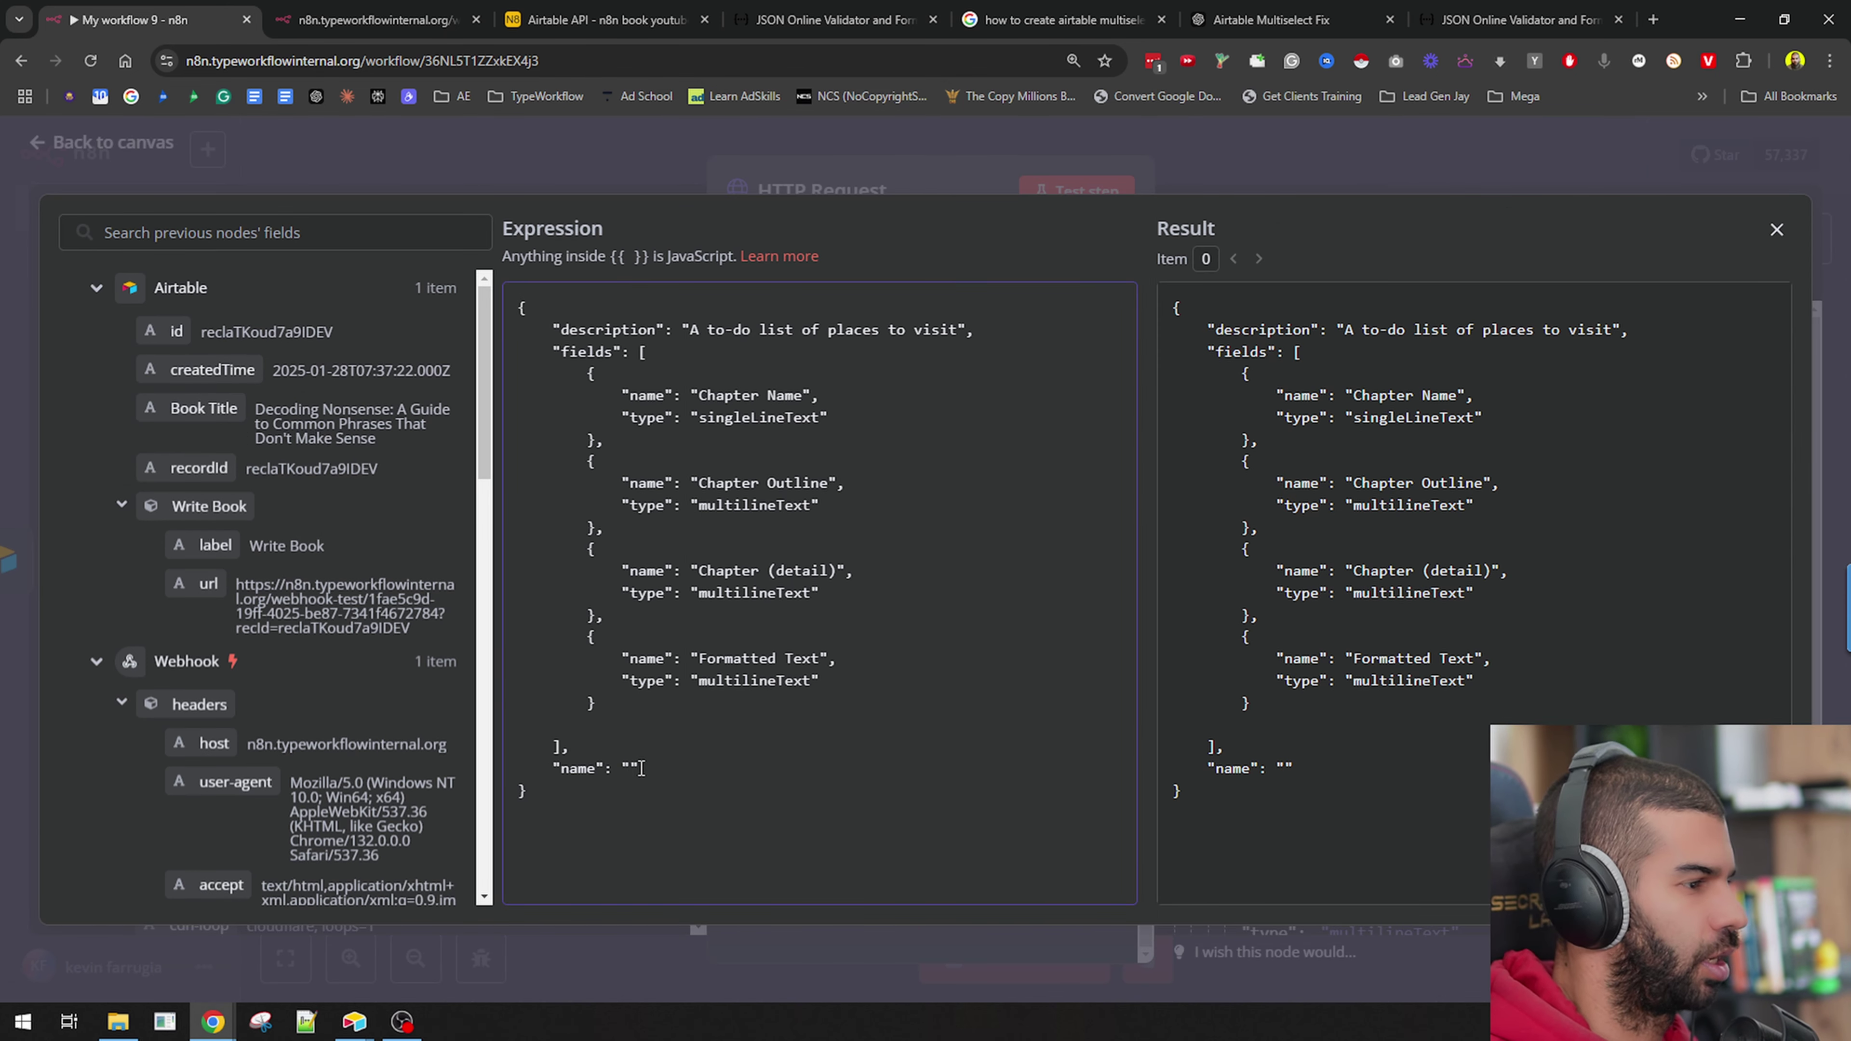
pyautogui.write('{{$j')
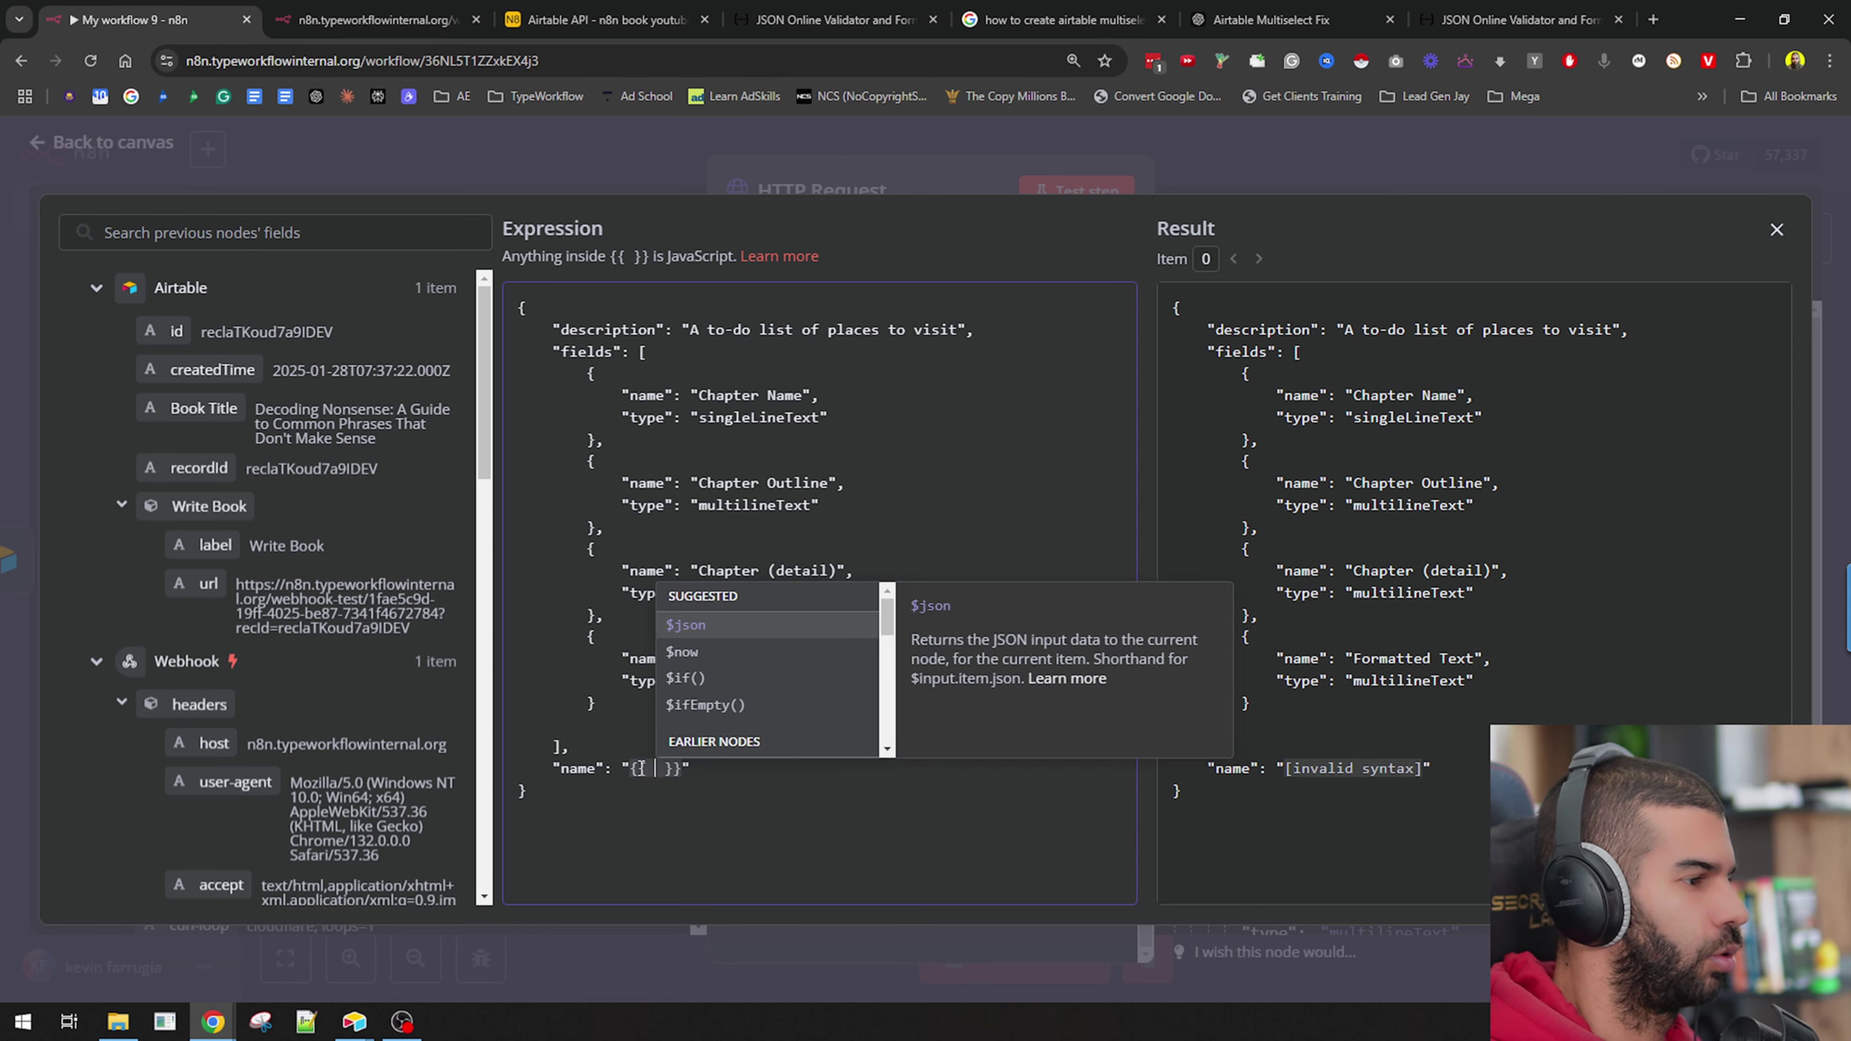
pyautogui.press('Return')
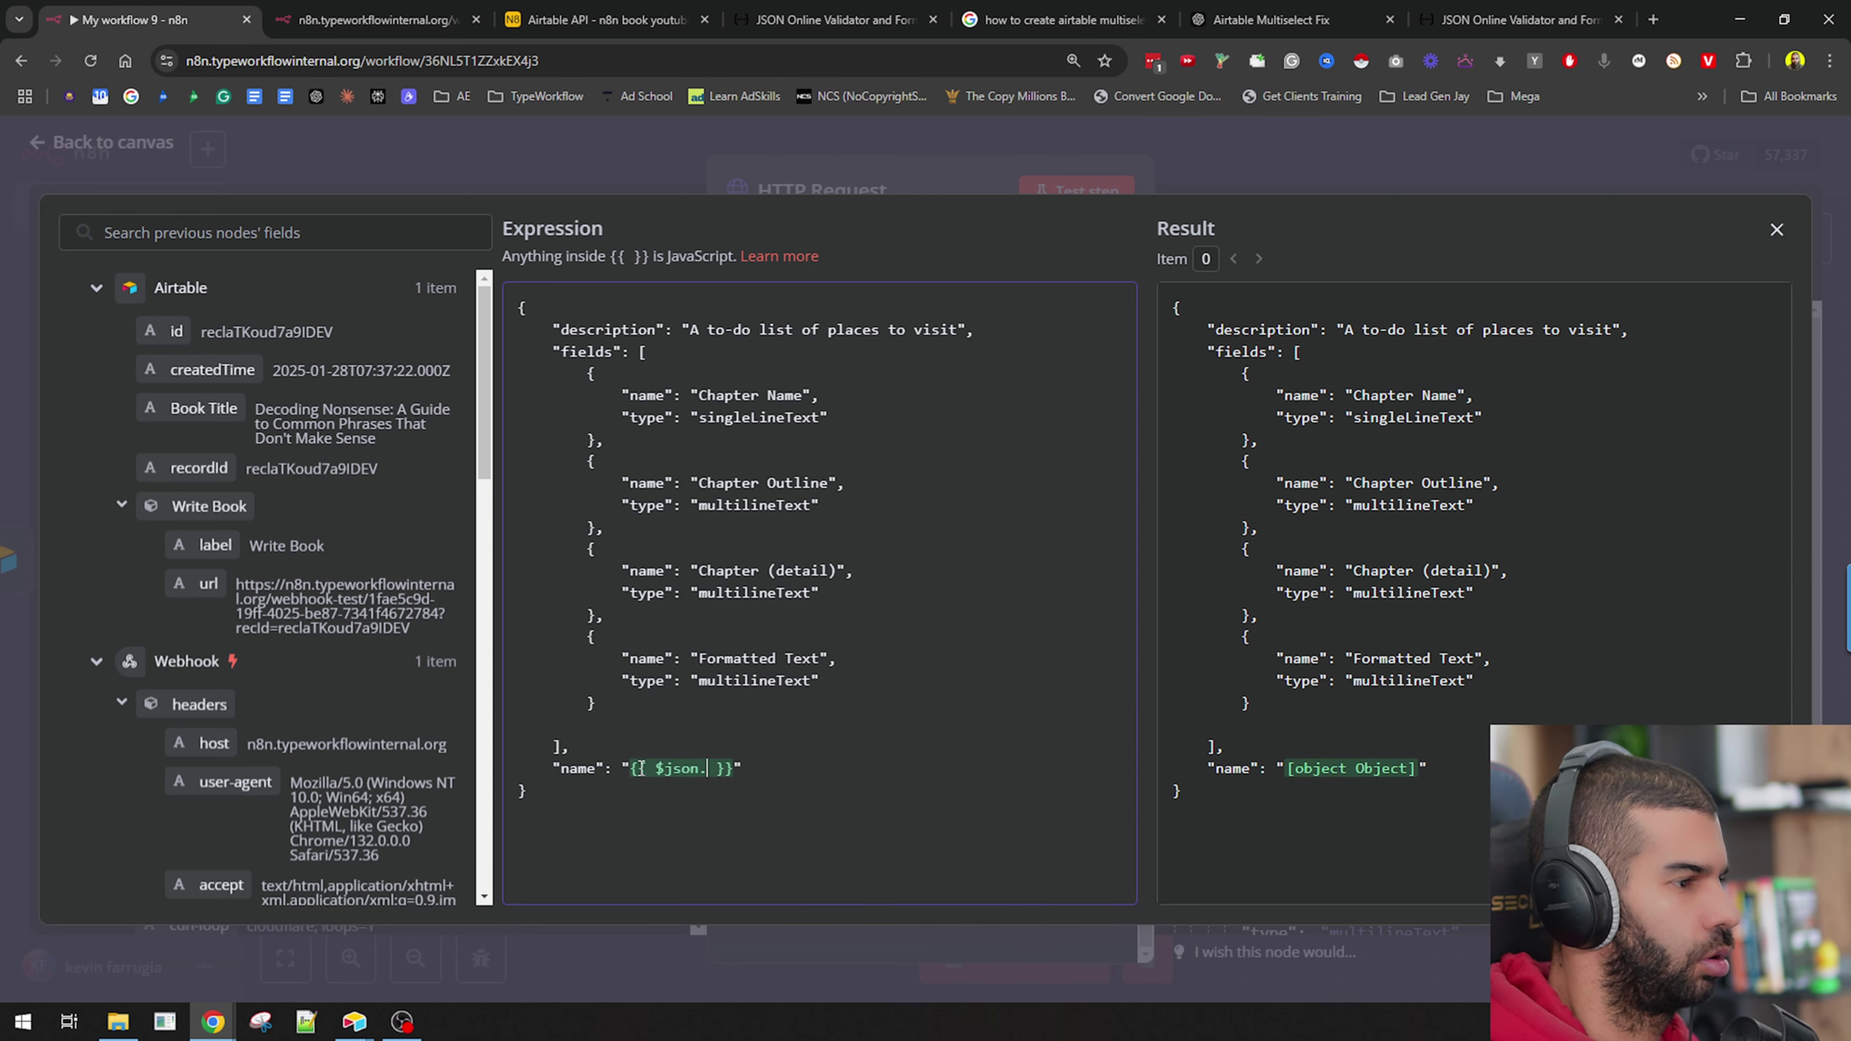
pyautogui.write('[')
pyautogui.press('Return')
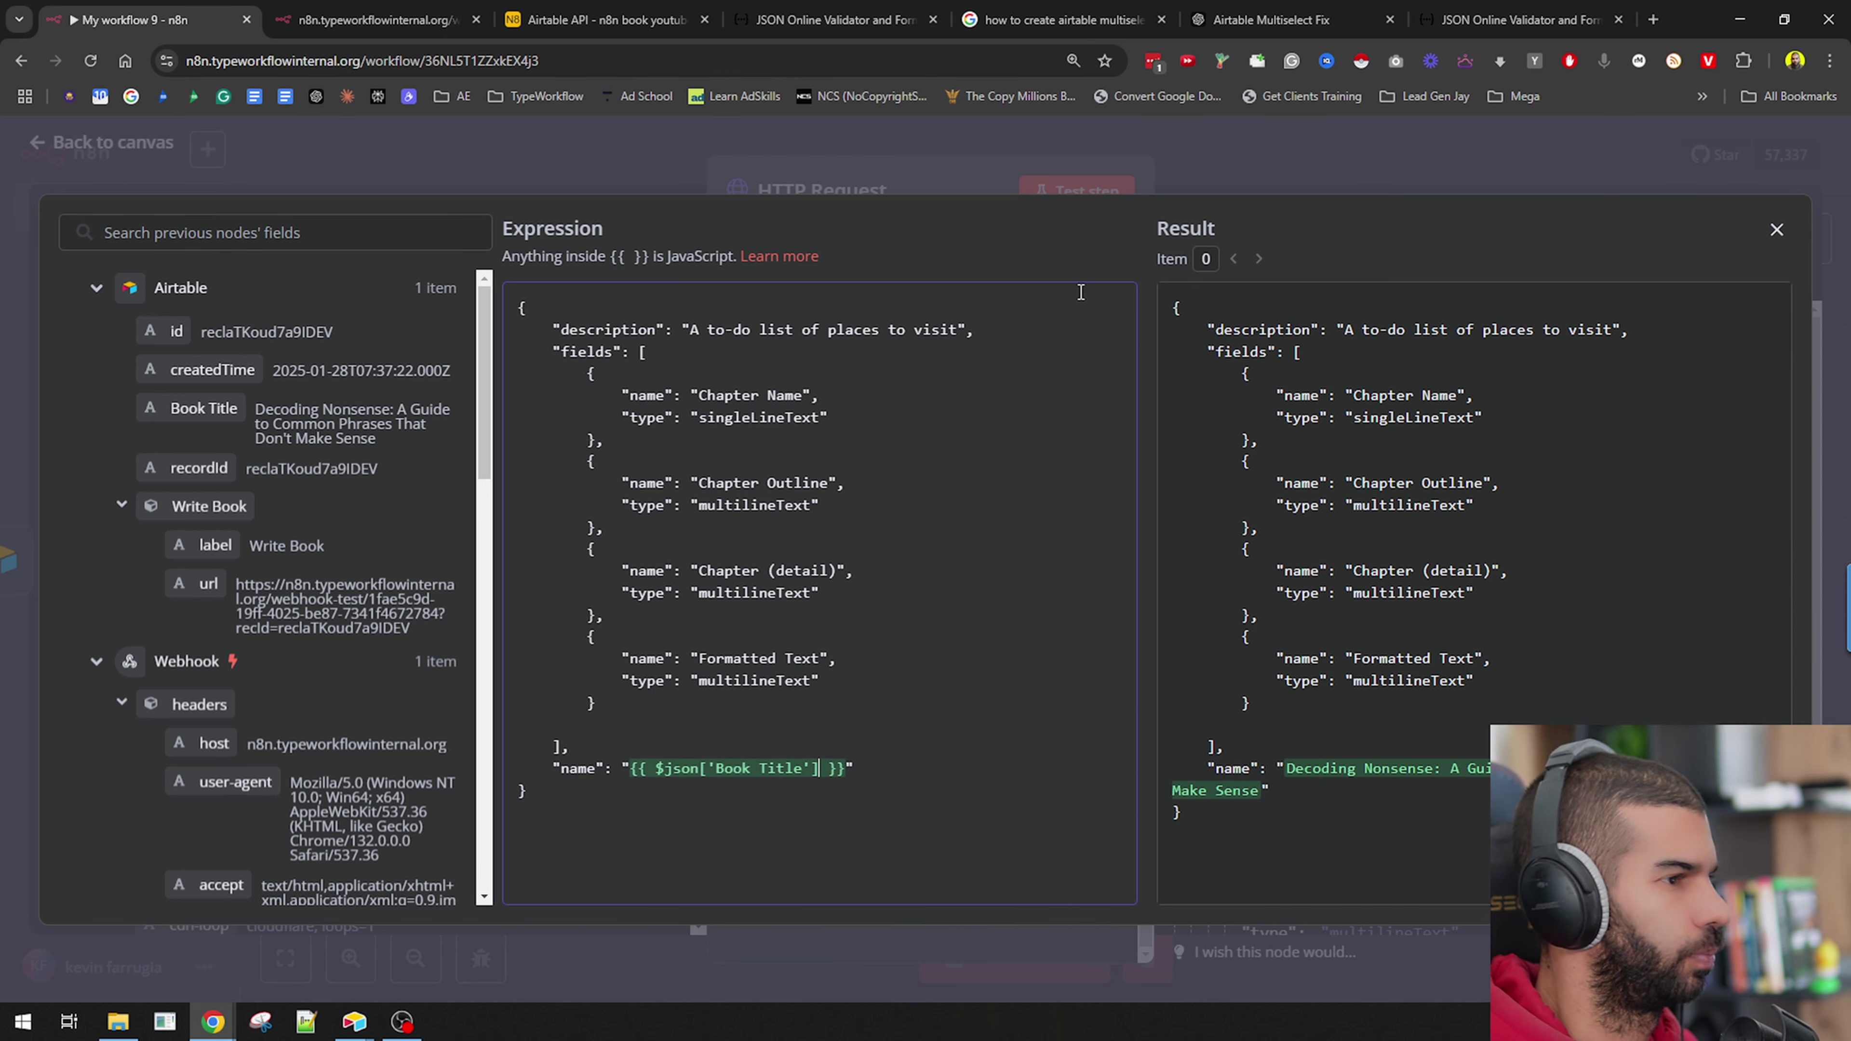
pyautogui.click(956, 128)
pyautogui.click(880, 312)
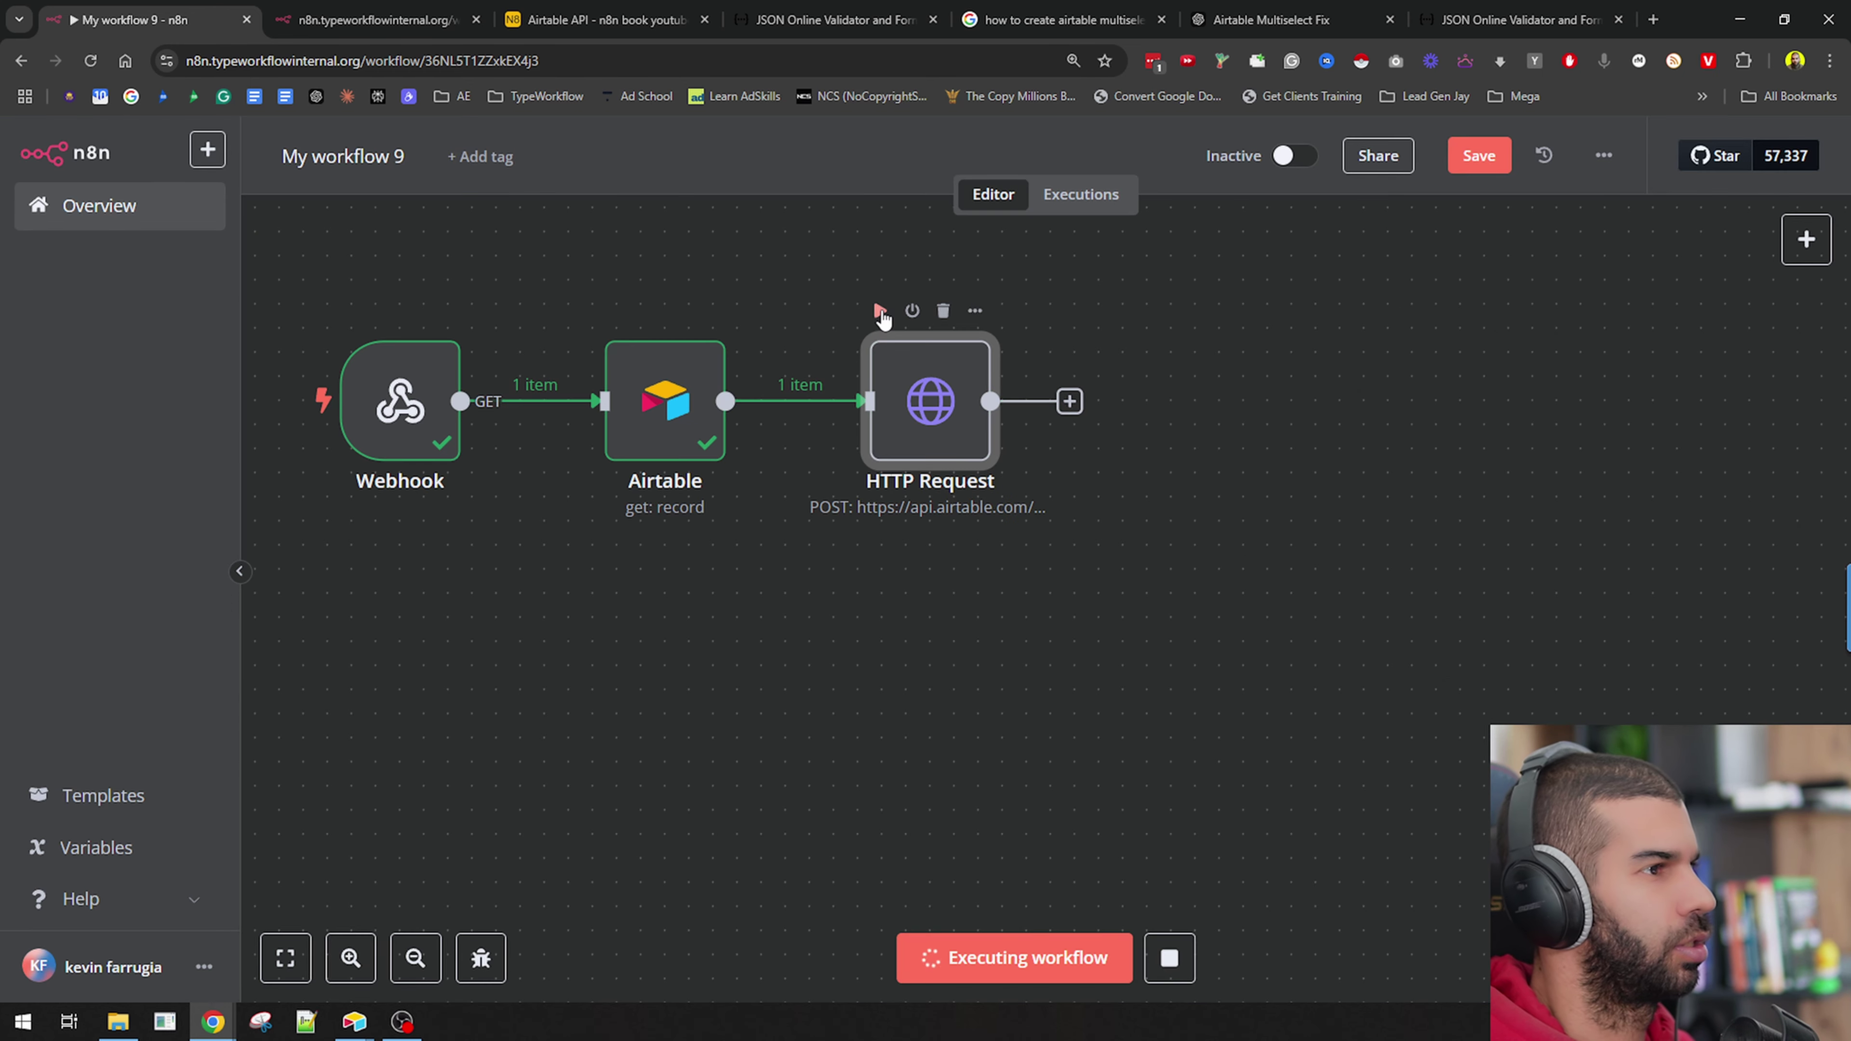
pyautogui.hotkey('alt', 'Tab')
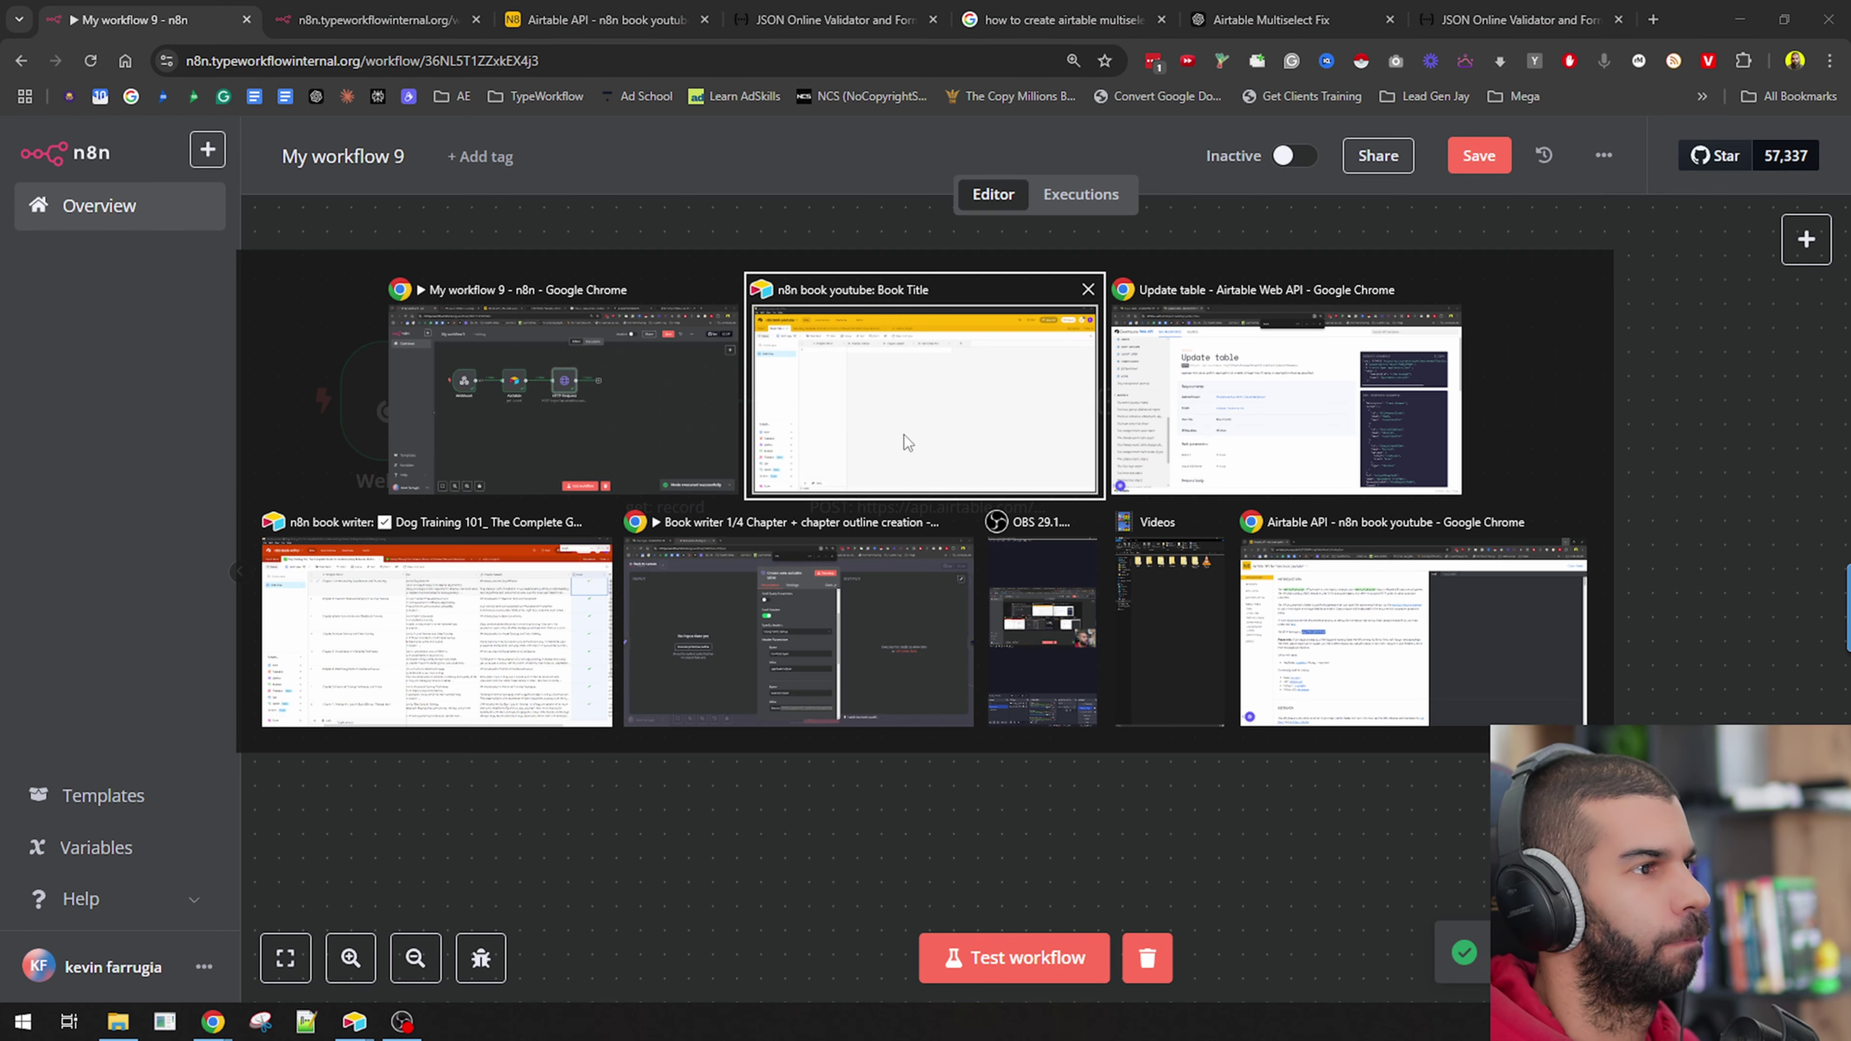
# Delete the old Book Title table in Airtable.
pyautogui.click(285, 132)
pyautogui.rightClick(167, 128)
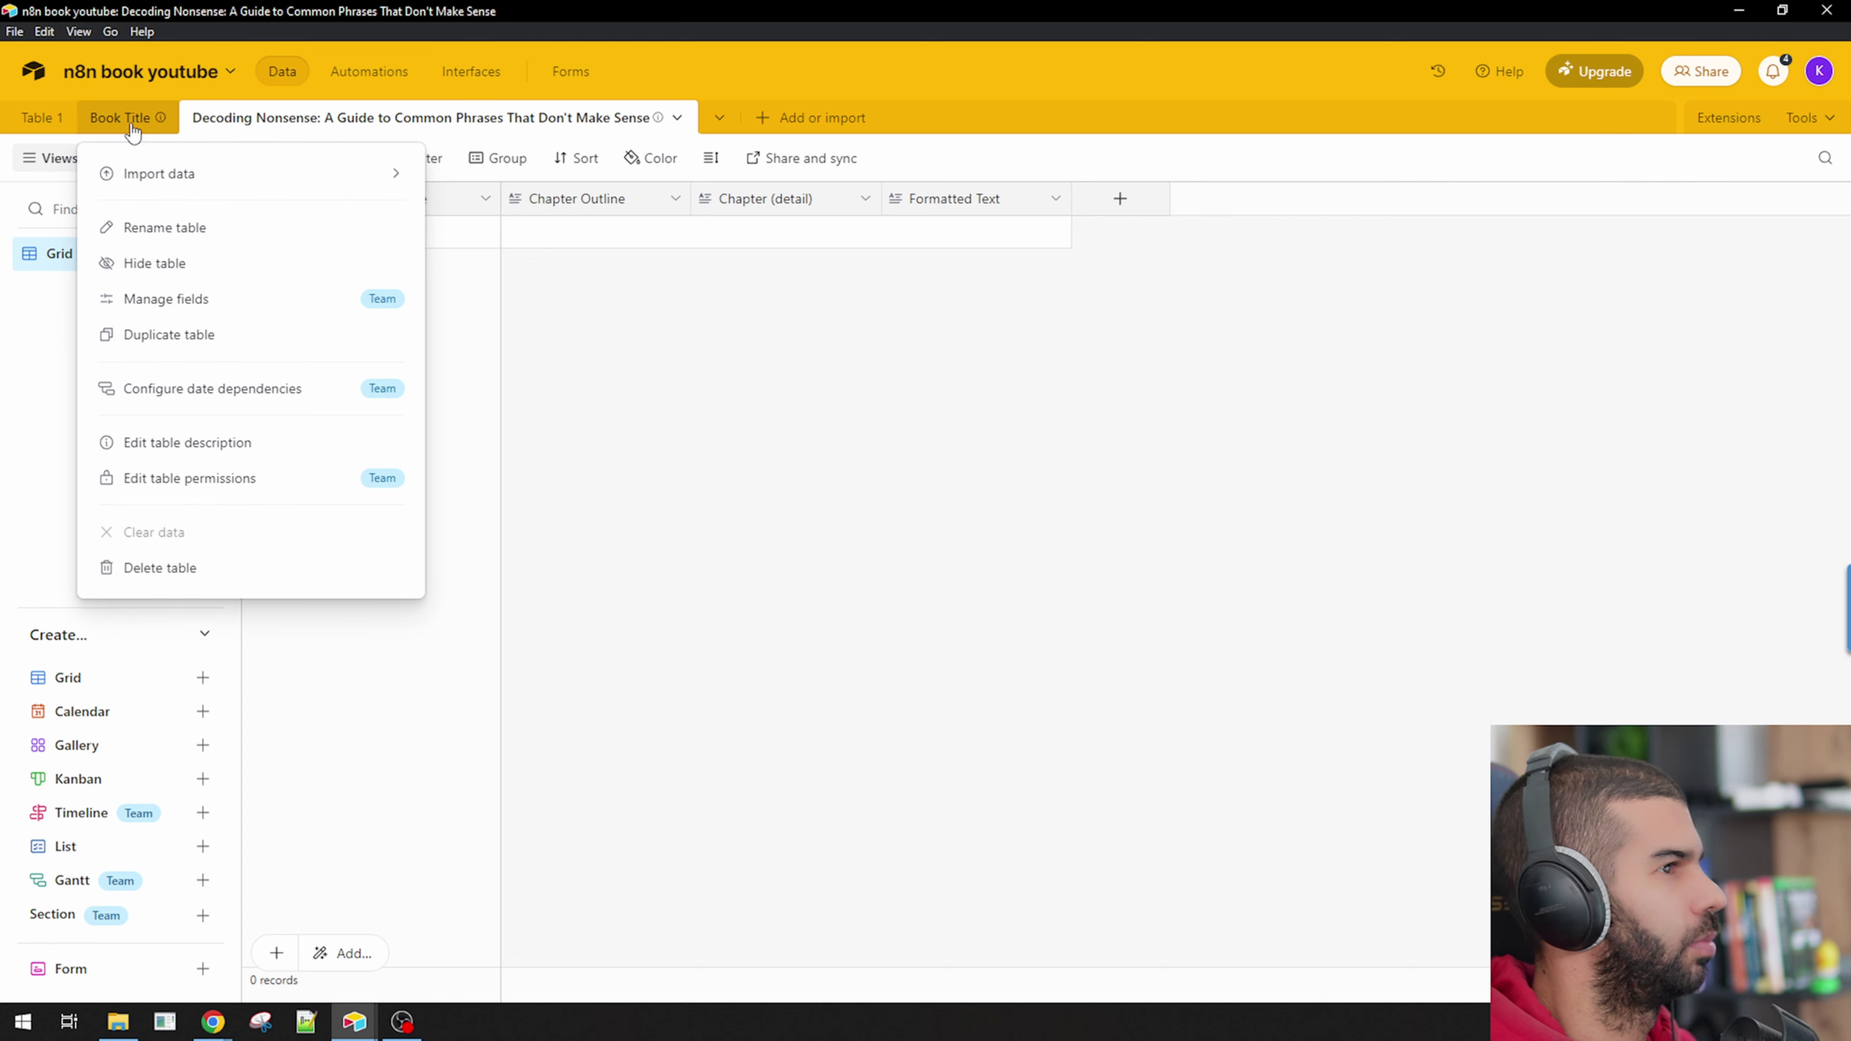
pyautogui.click(214, 573)
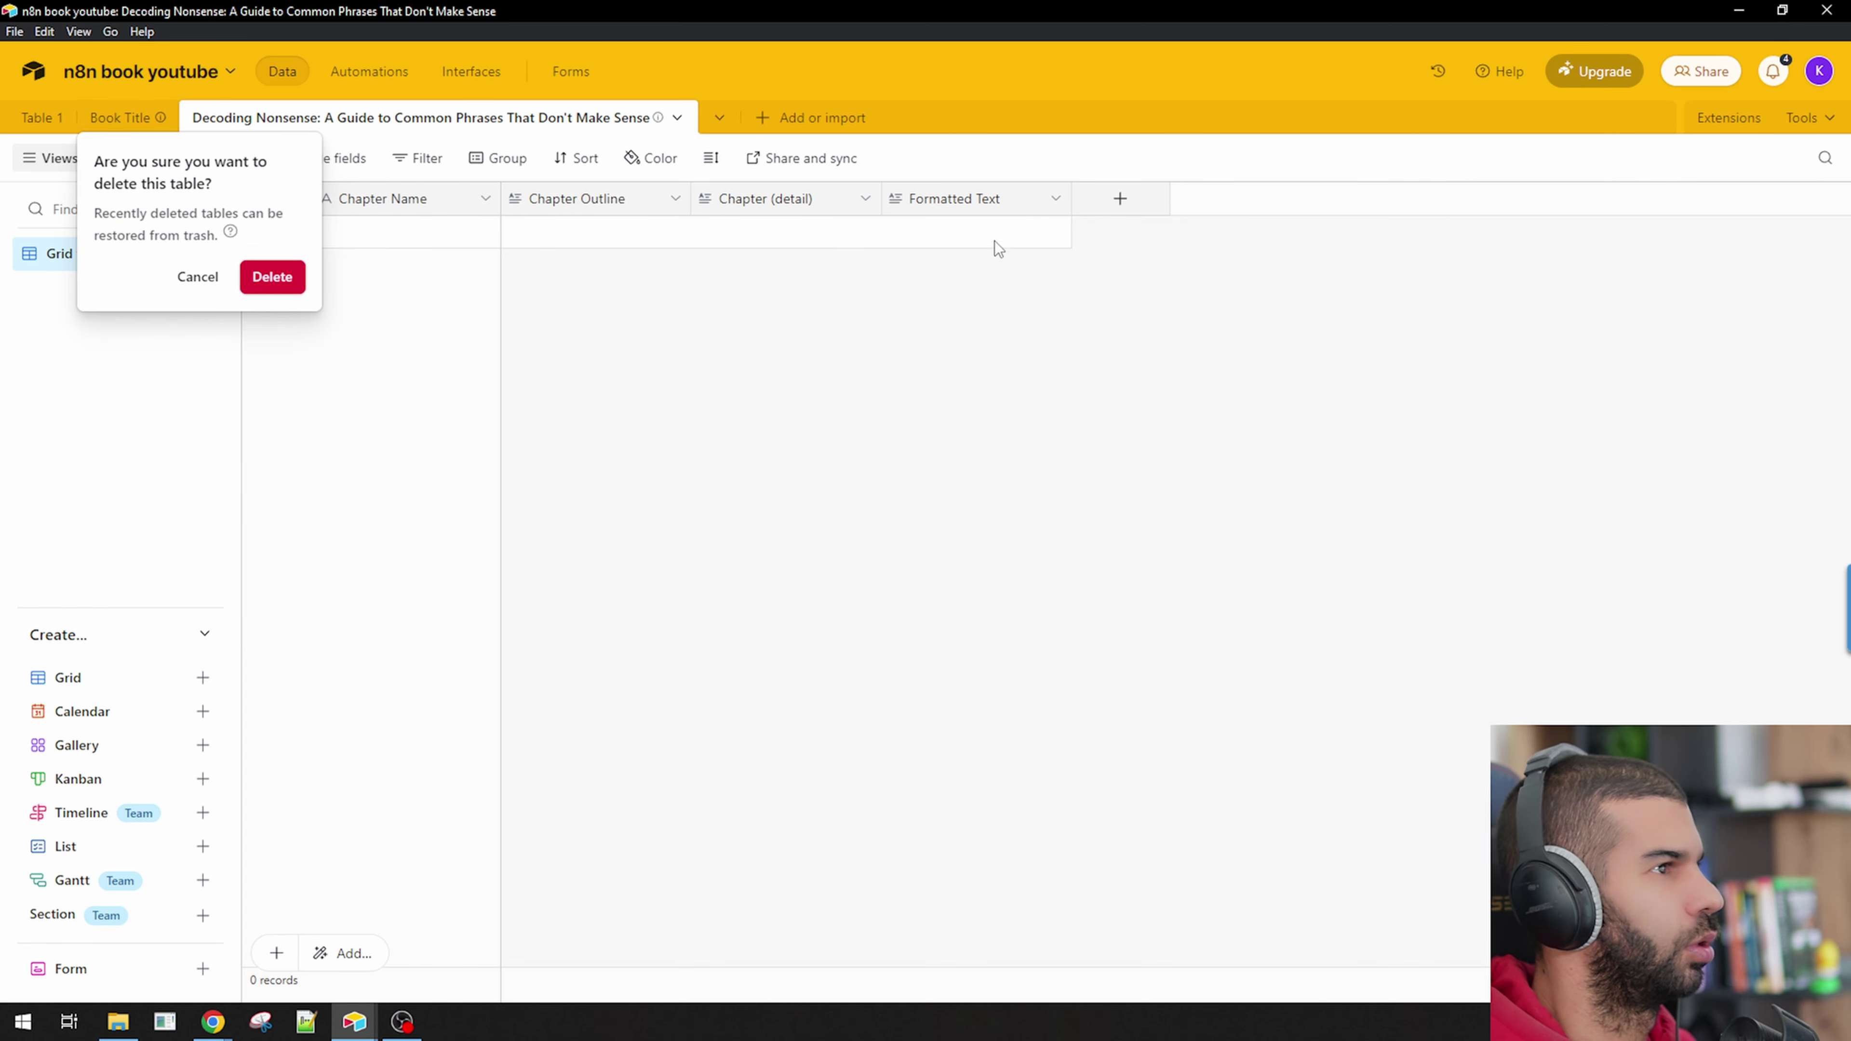
pyautogui.click(277, 286)
# Add a Checkbox field named 'Done' to the book table.
pyautogui.click(1100, 204)
pyautogui.write('Done')
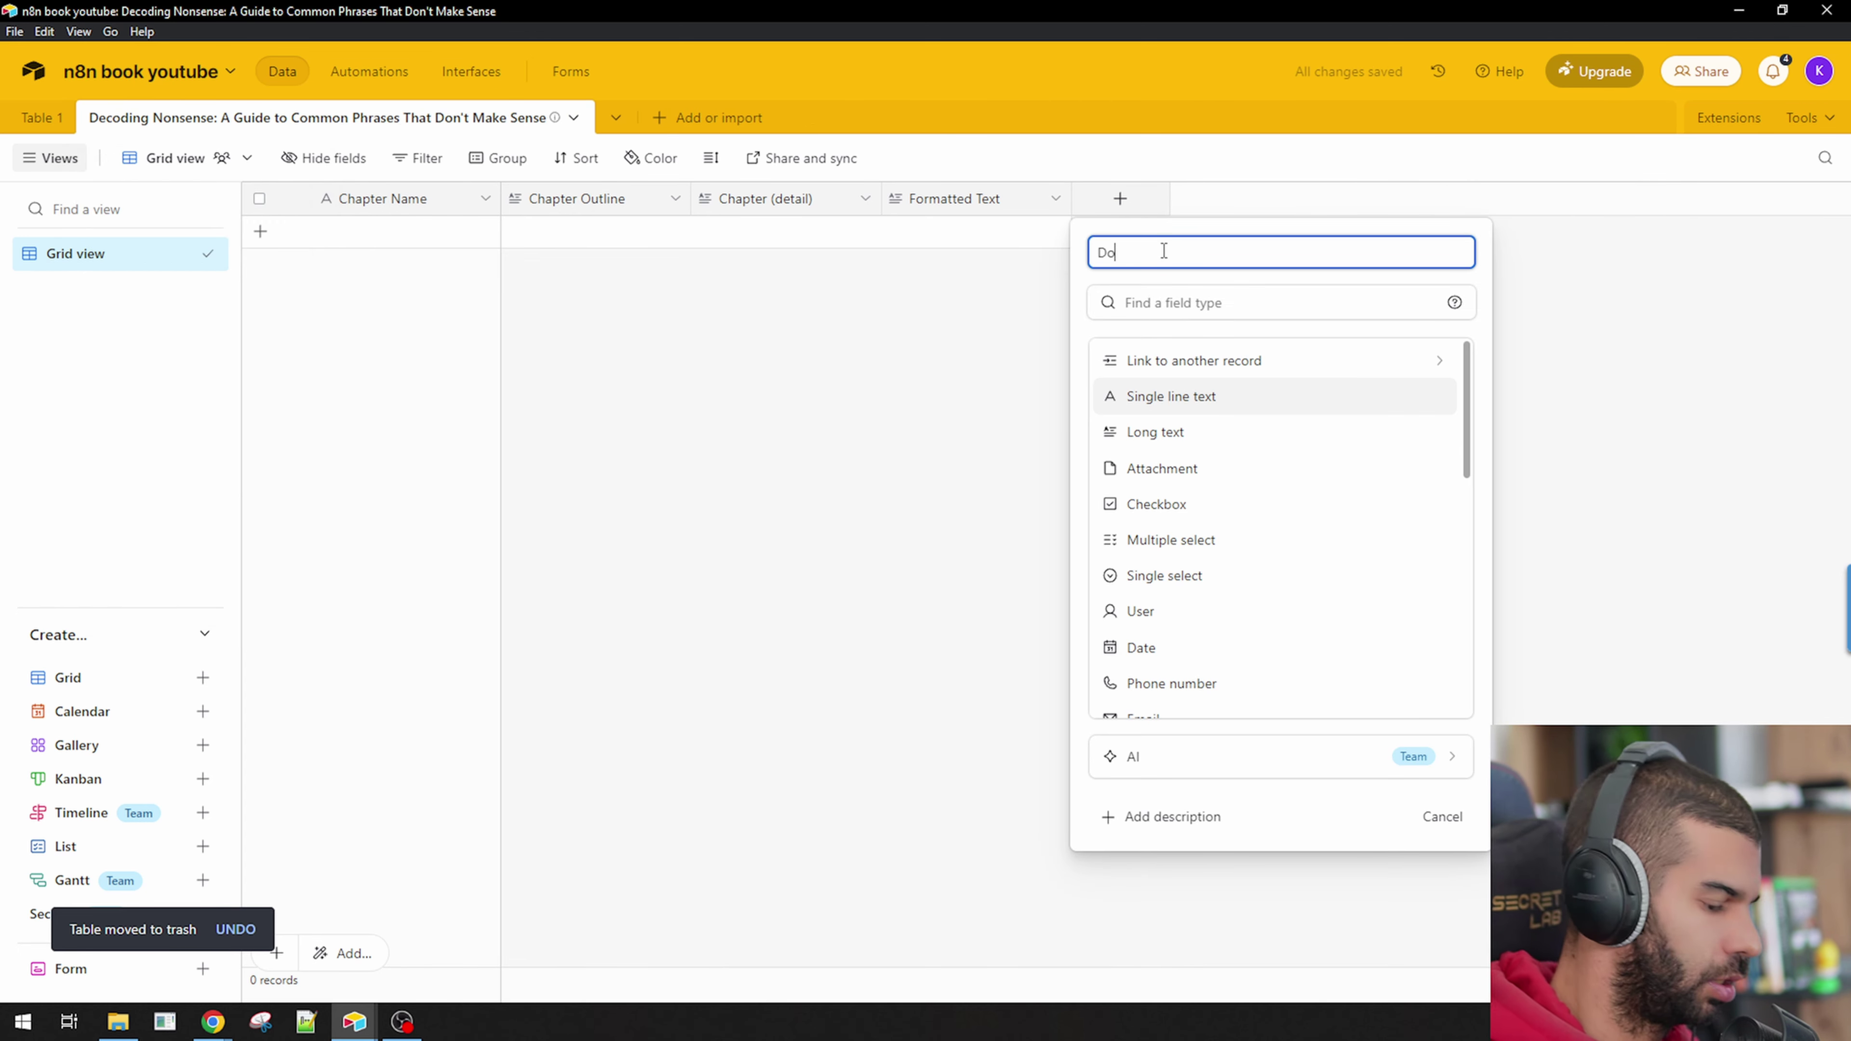
pyautogui.press('Tab')
pyautogui.write('check')
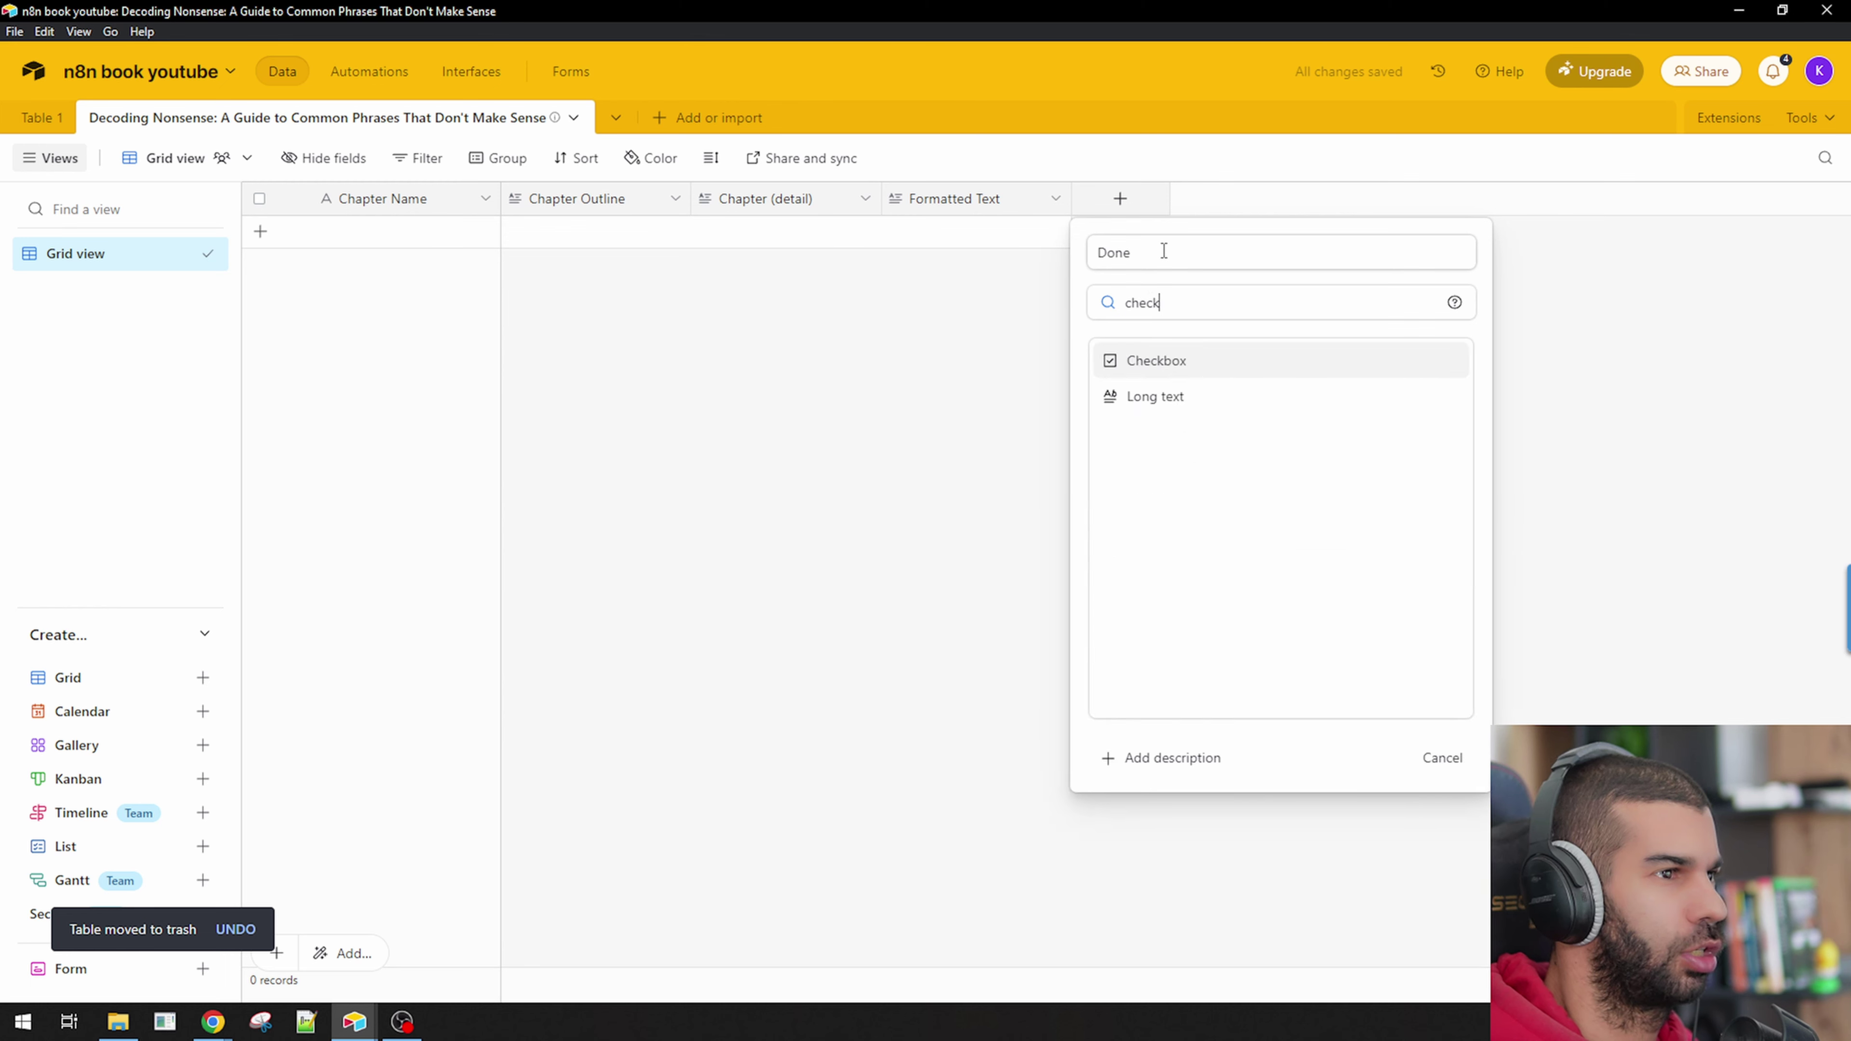
pyautogui.press('Return')
pyautogui.click(1403, 530)
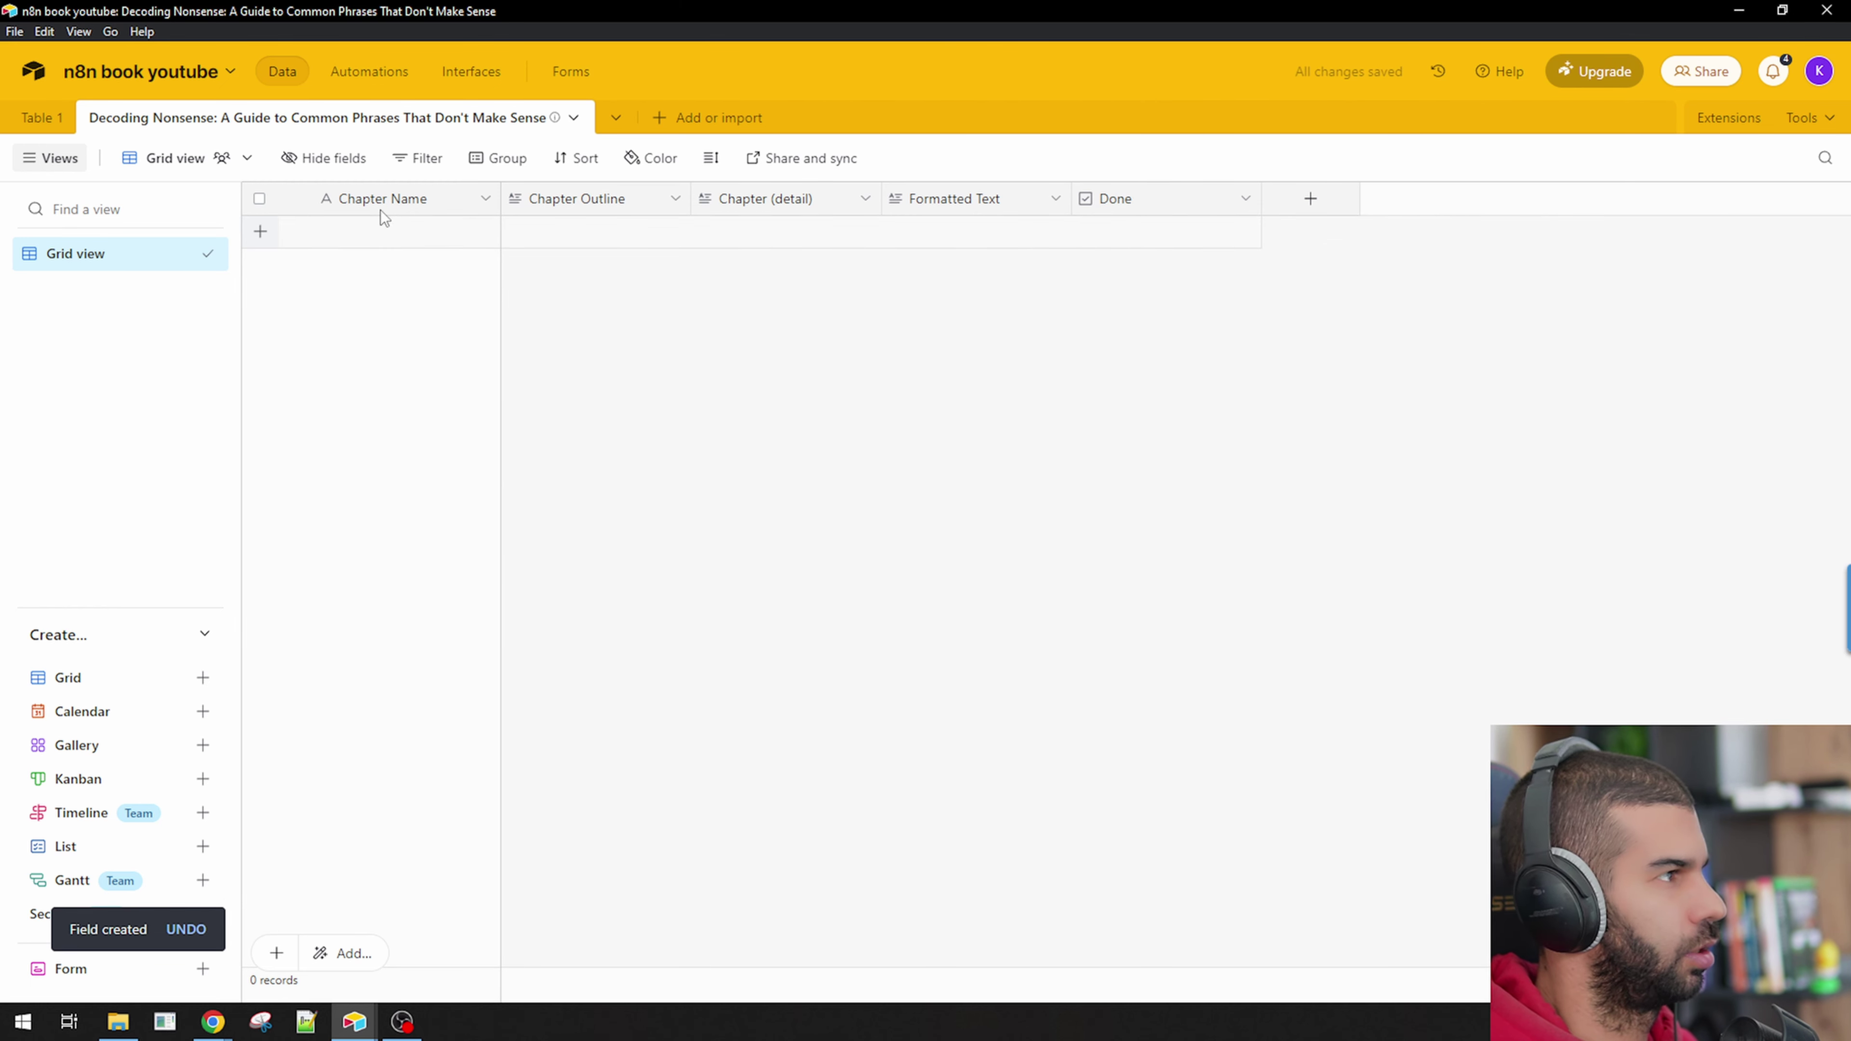
pyautogui.hotkey('alt', 'Tab')
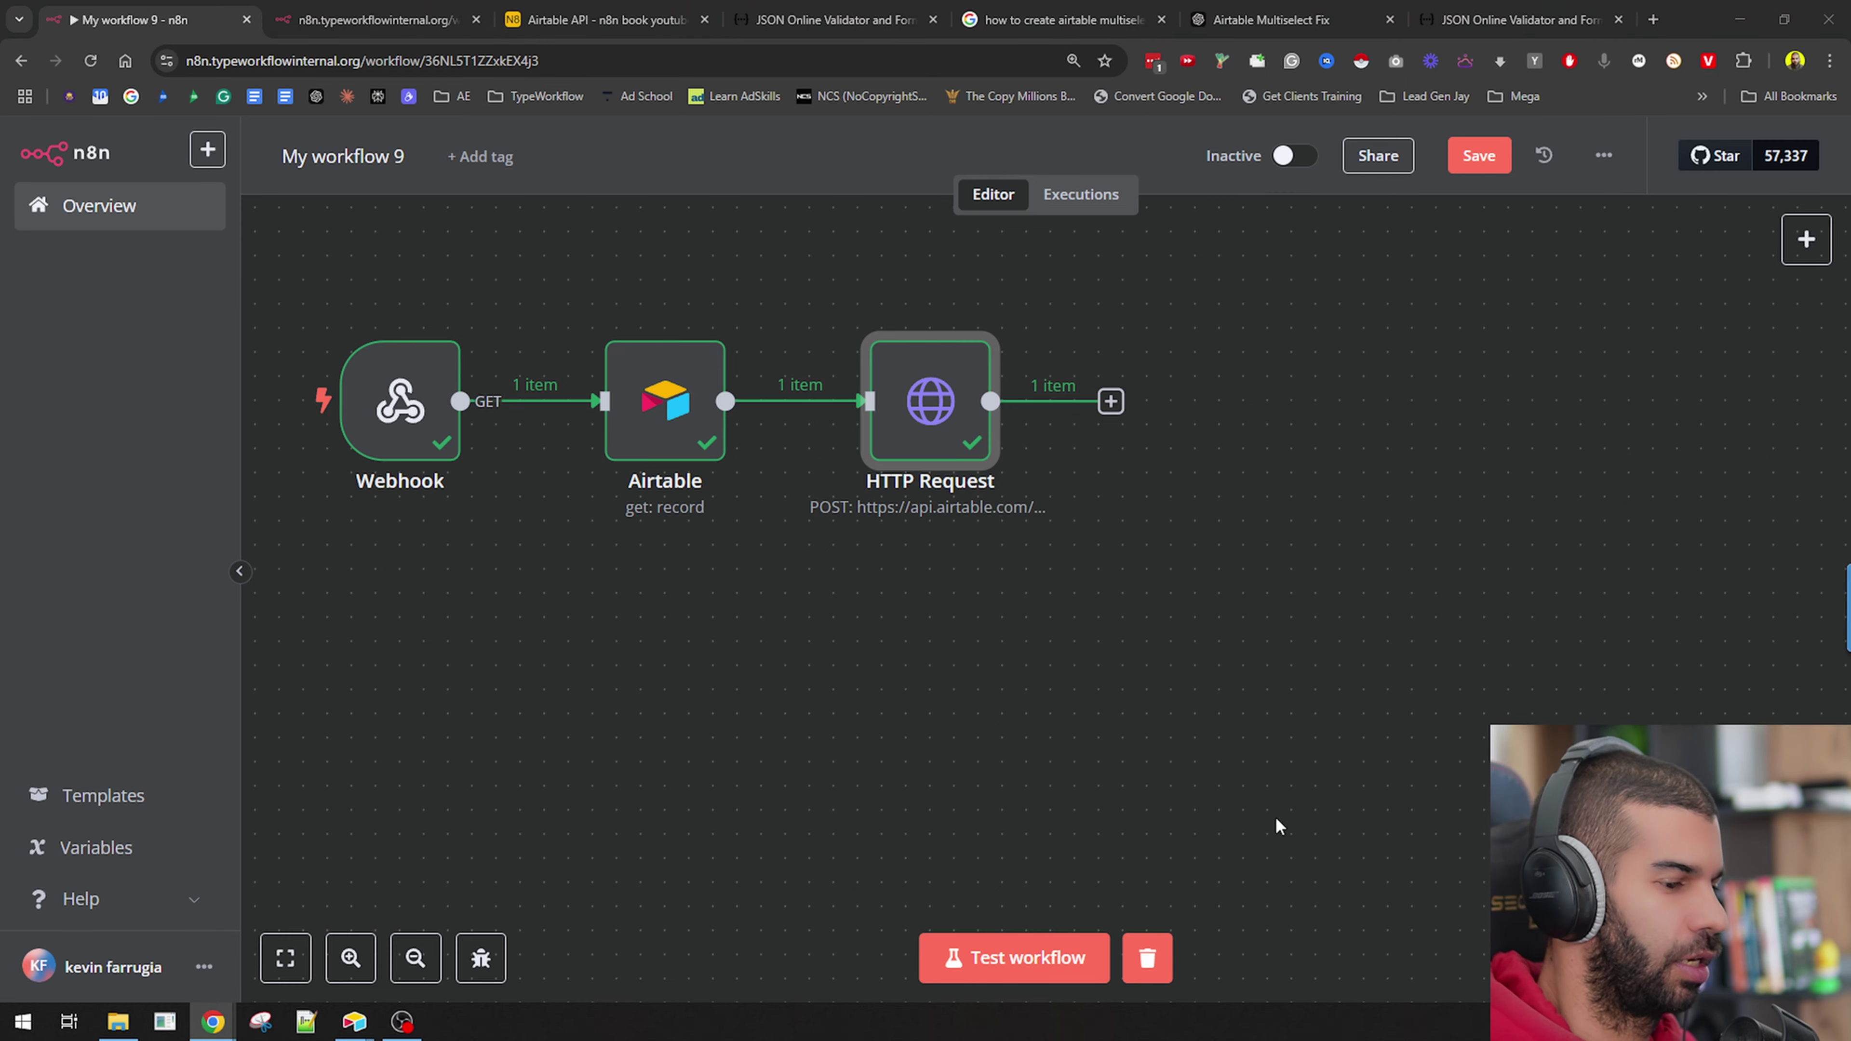
# Add a DeepSeek node after HTTP Request with model deepseek-chat and one expression-type prompt message.
pyautogui.click(1110, 401)
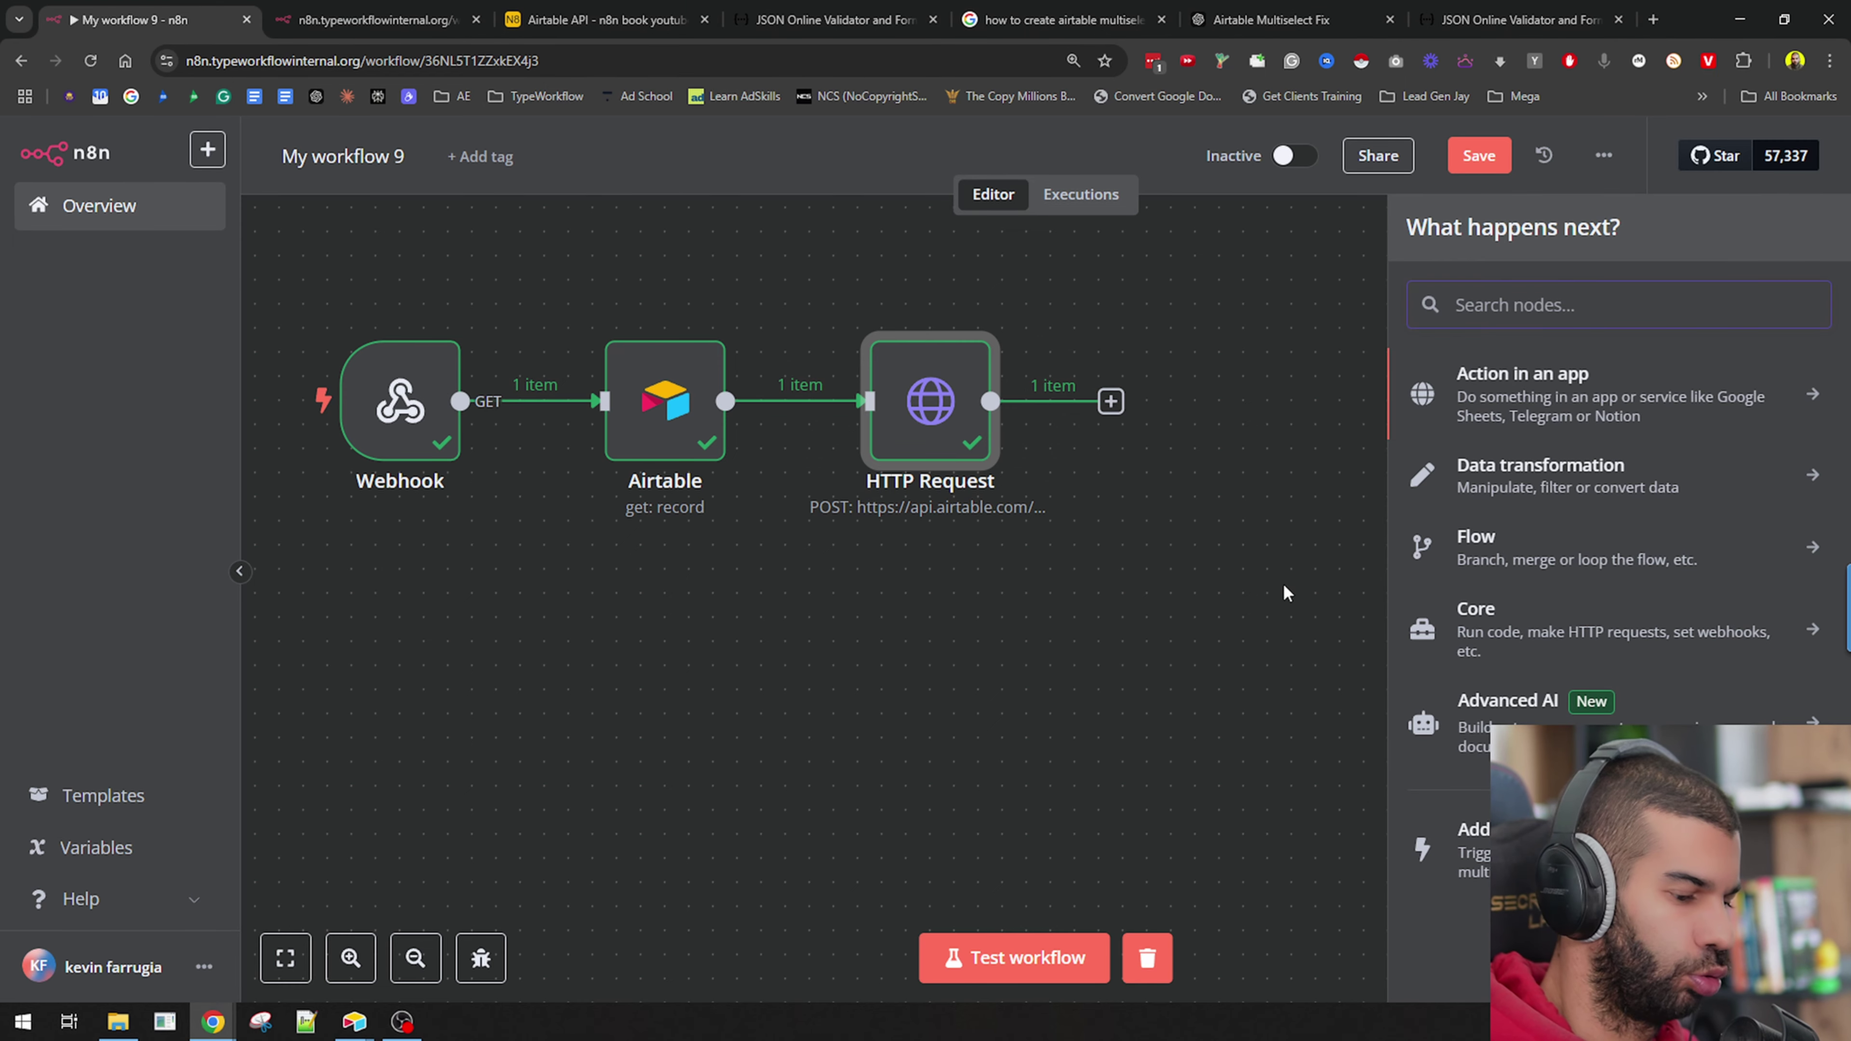
pyautogui.write('deeps')
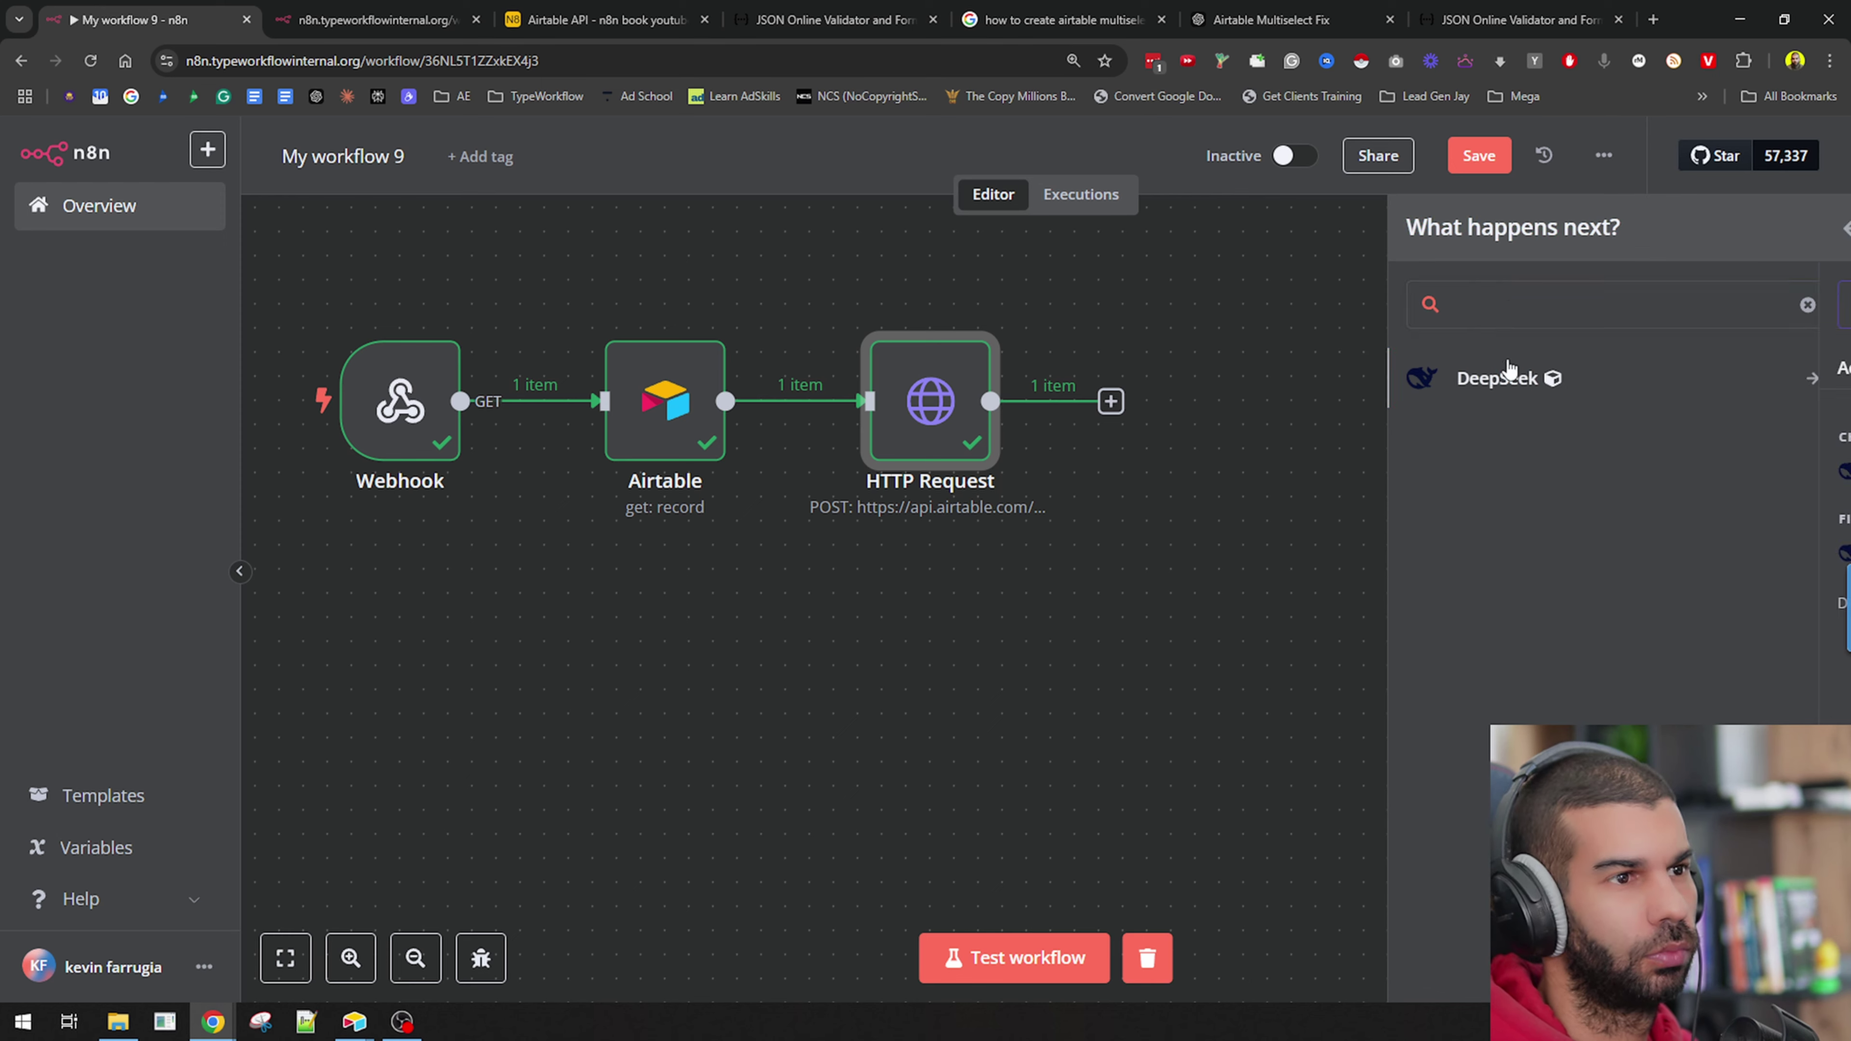
pyautogui.click(1508, 372)
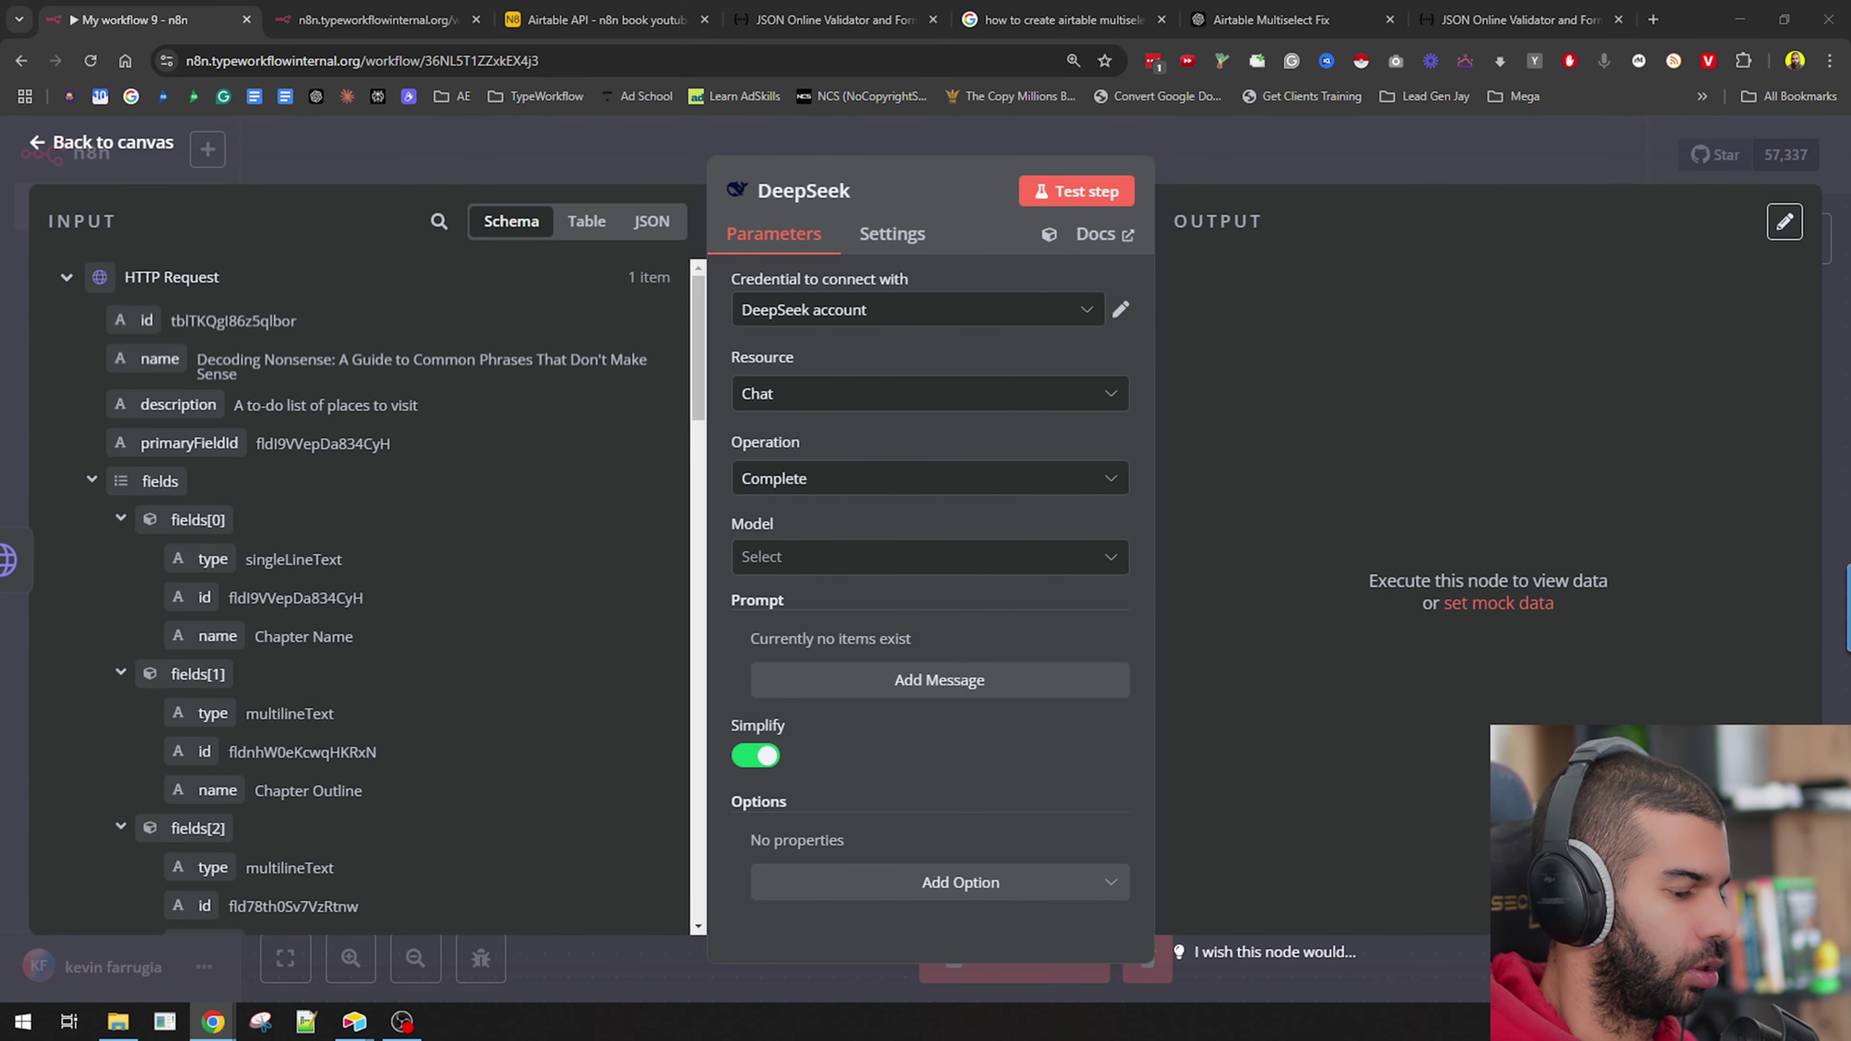
pyautogui.click(830, 563)
pyautogui.click(834, 637)
pyautogui.click(911, 684)
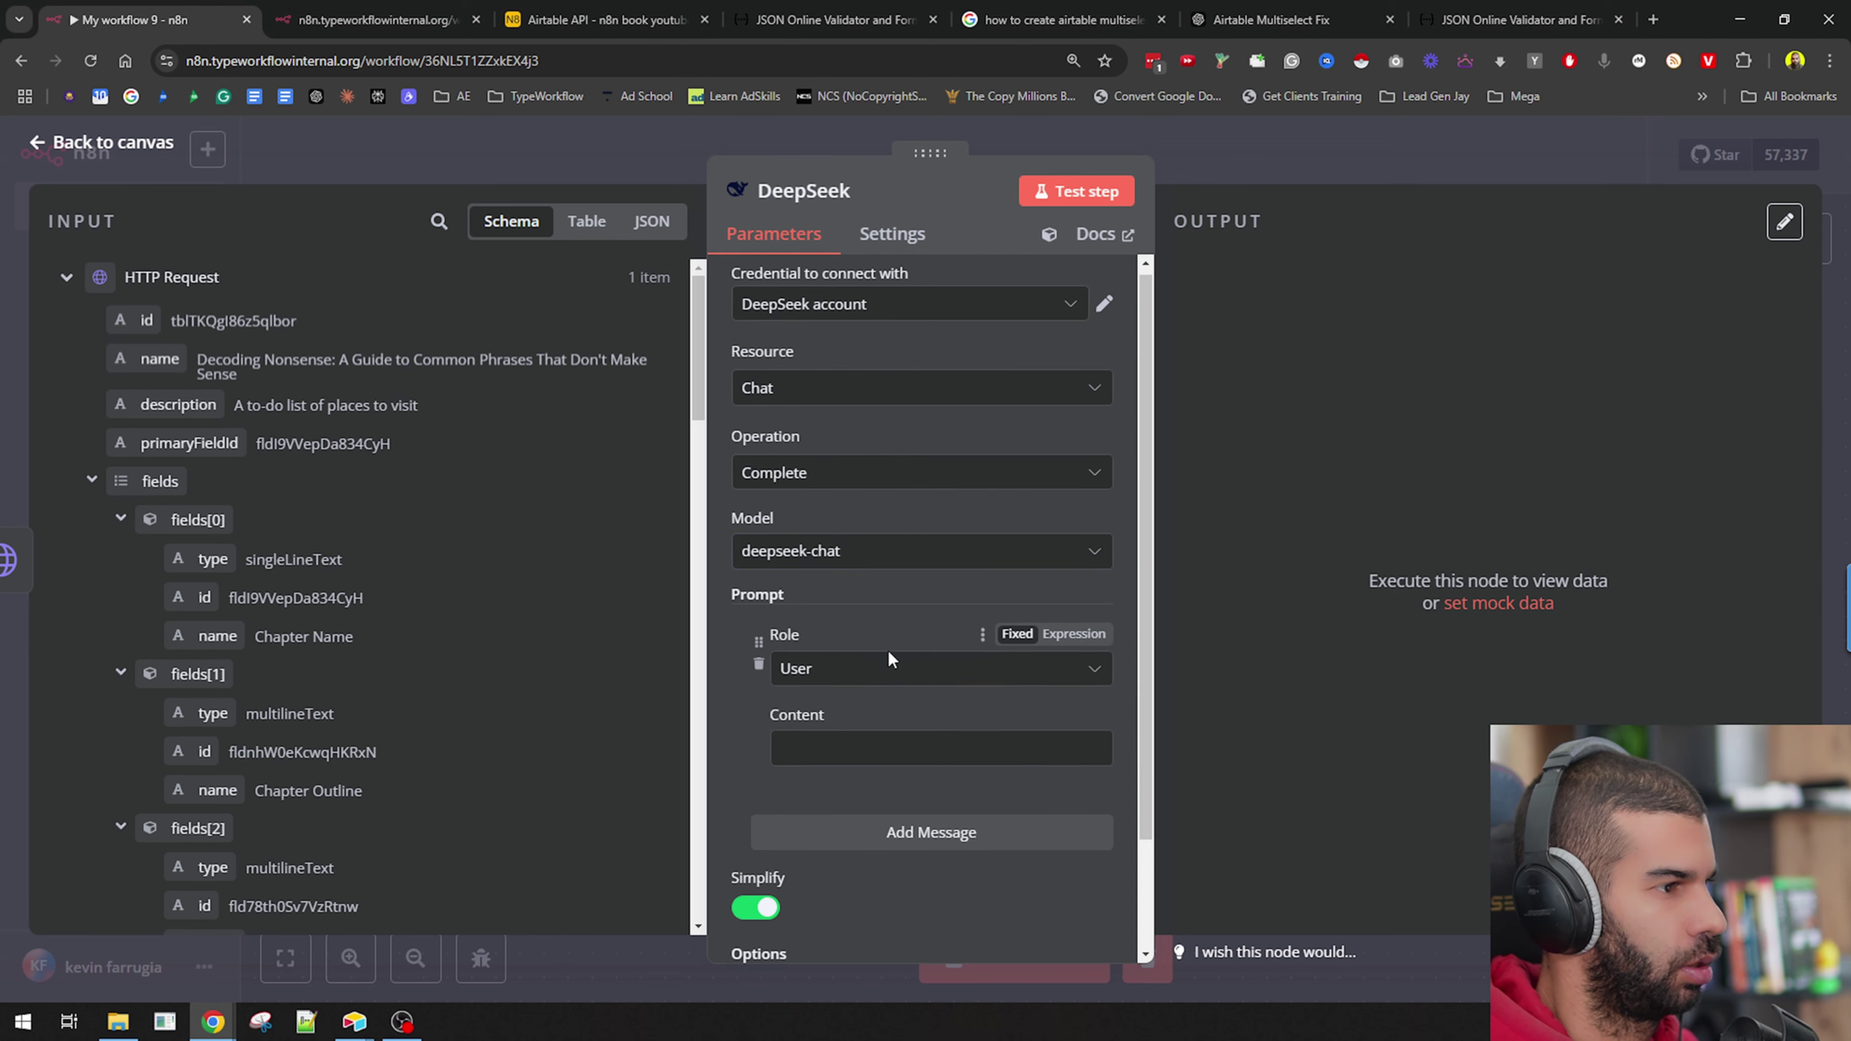
pyautogui.click(1073, 580)
# Paste the book-outline prompt into the Content editor and clear the broken topic reference.
pyautogui.click(1102, 621)
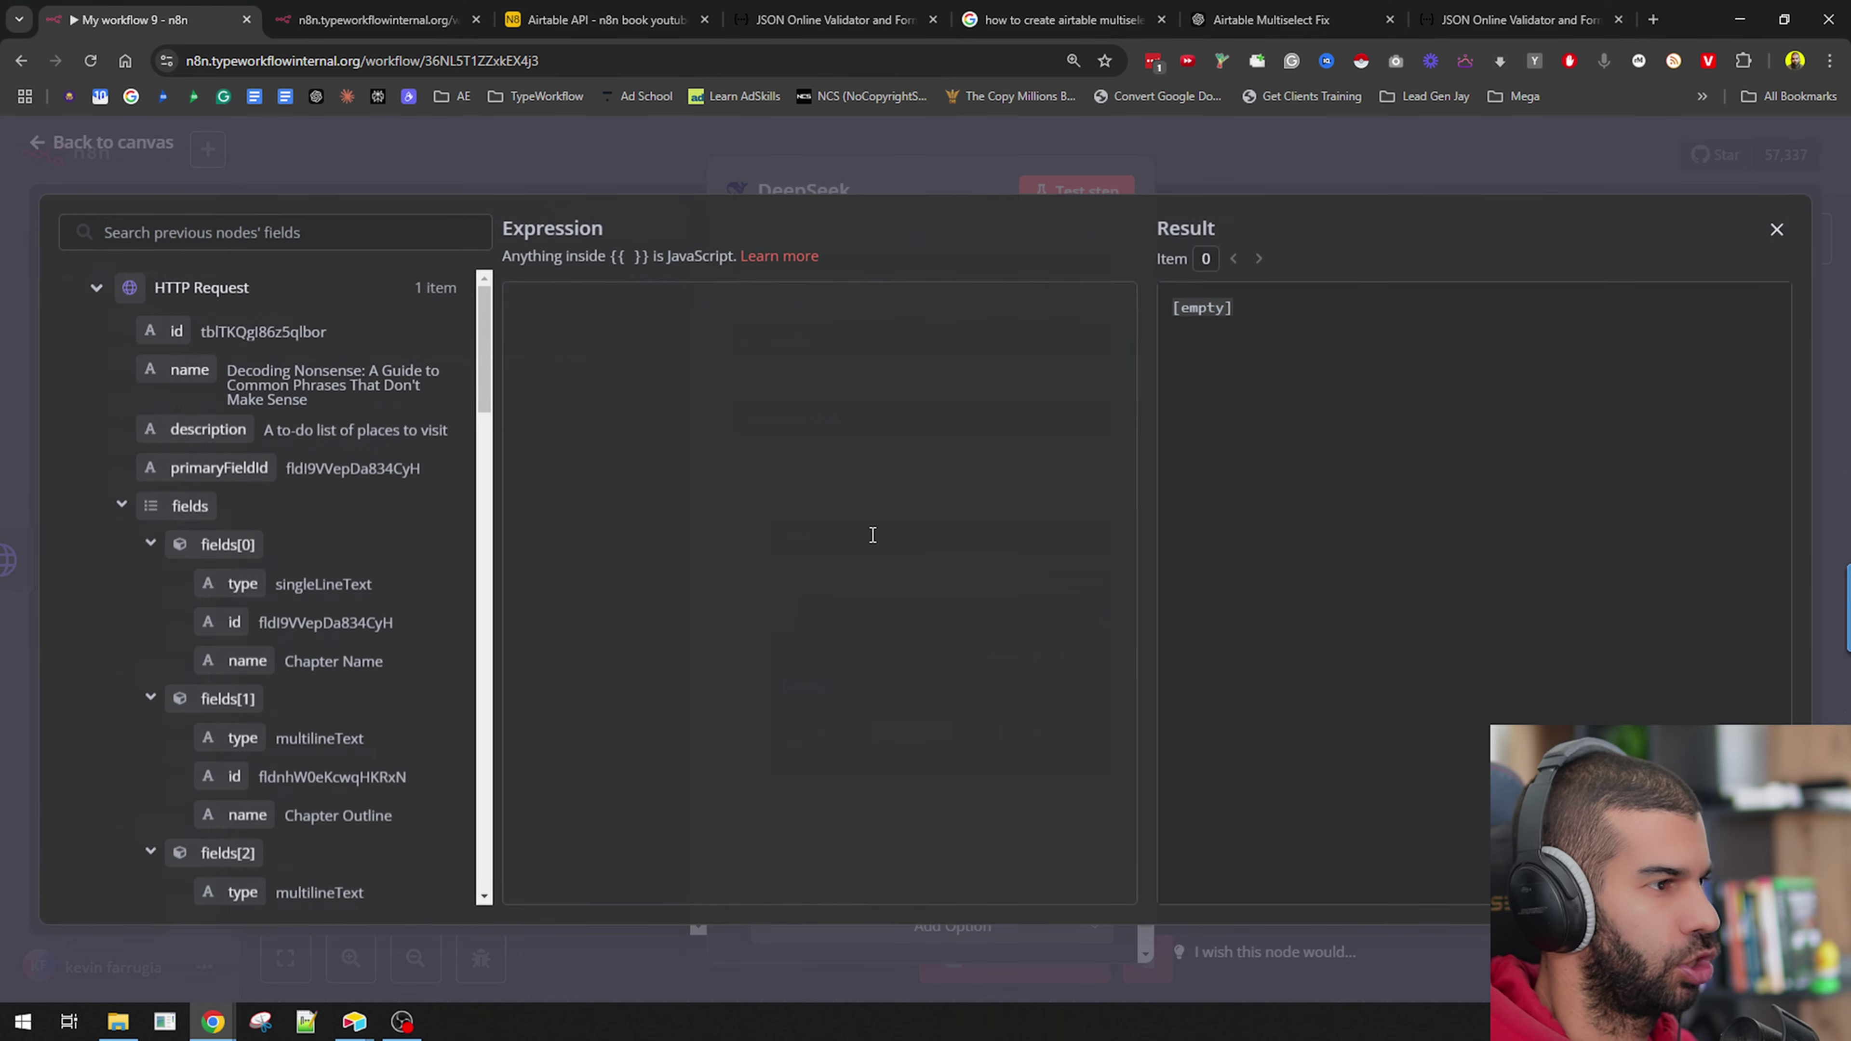
pyautogui.write('Create a book outline for this topic: {{ $(\'set keyword\').item.json.keyword }}  Output a JSON array using this model:  [ {"chapter":"Chapter 1:xxx"}, {"chapter":"Chapter 2:xxx"}, {"chapter":"Chapter 3:xxx"}, {"chapter":"Chapter 4:xxx"}, {"chapter":"Chapter 5:xxx"}, {"chapter":"Chapter 6:xxx"}, {"chapter":"Chapter 7:xxx"}, {"chapter":"Chapter 8:xxx"}, {"chapter":"Chapter 9:xxx"}, {"chapter":"Chapter 10:xxx"} ]  Do not include ```json or ```. Start with [ and finish with ]. each chapter must be on one line only')
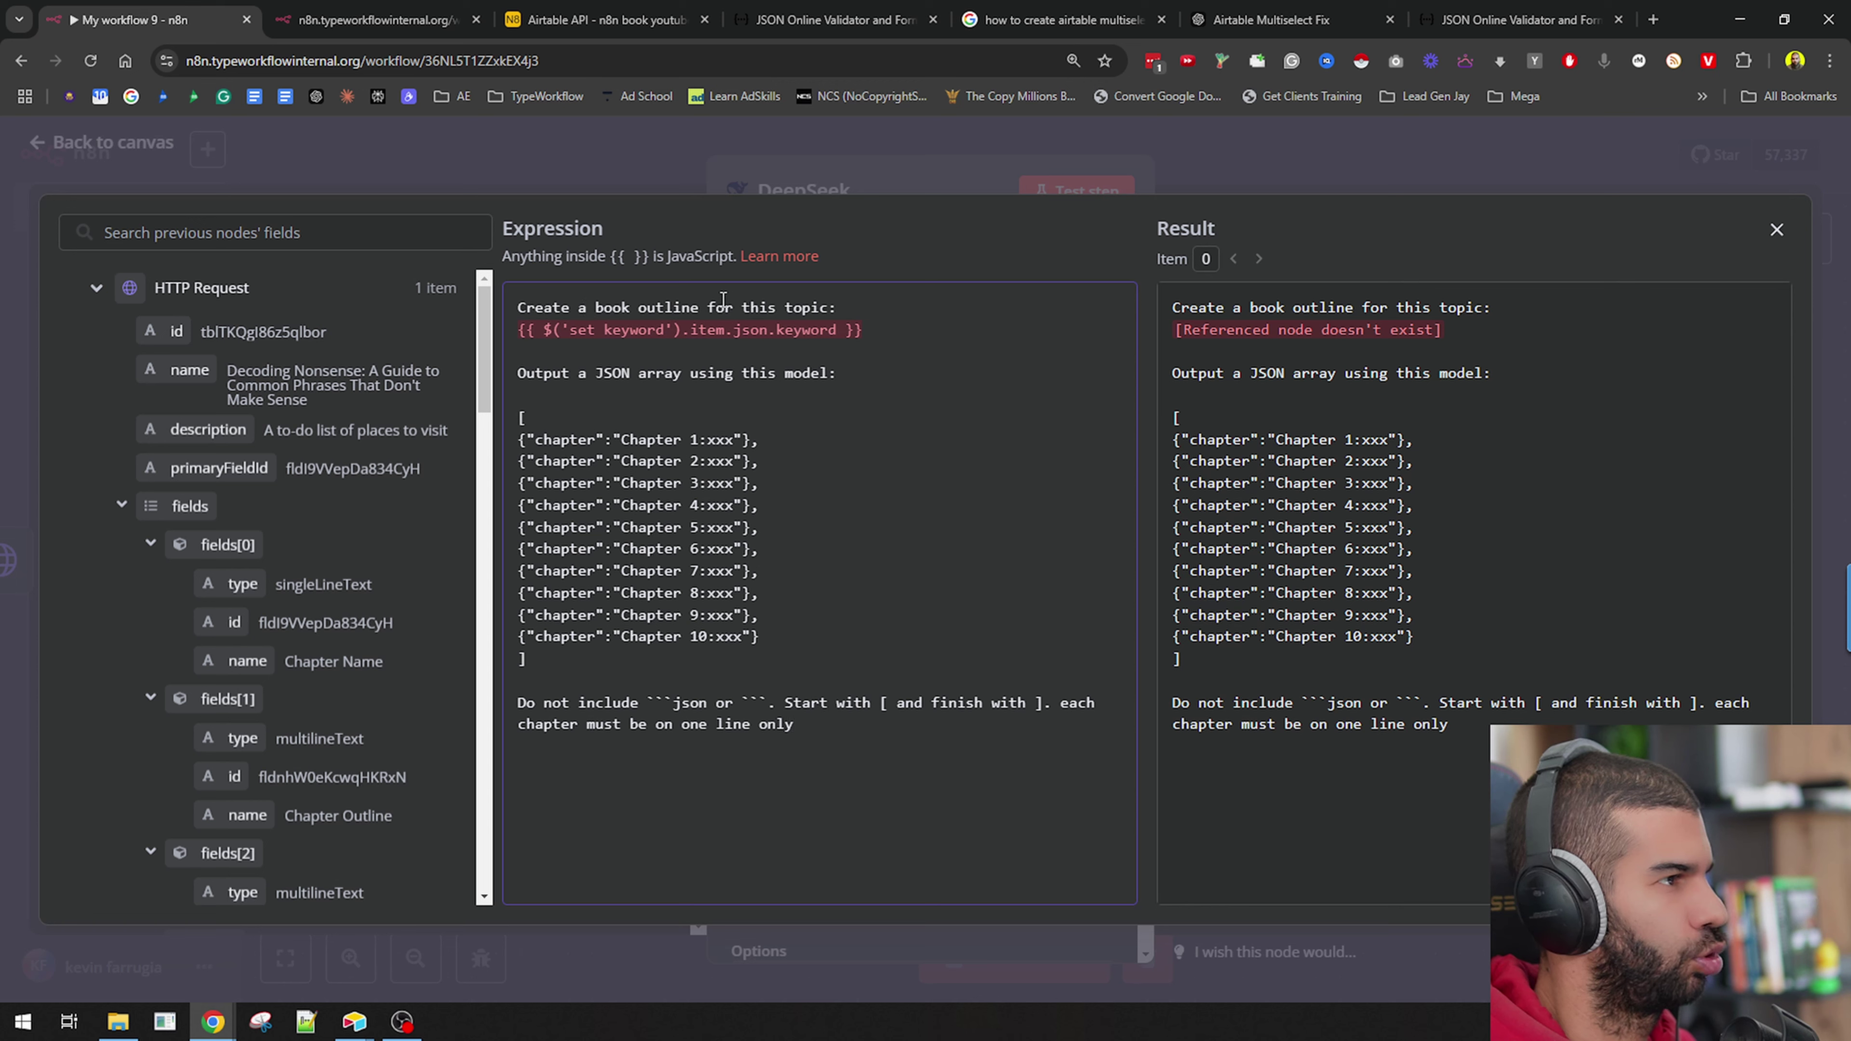
pyautogui.click(895, 328)
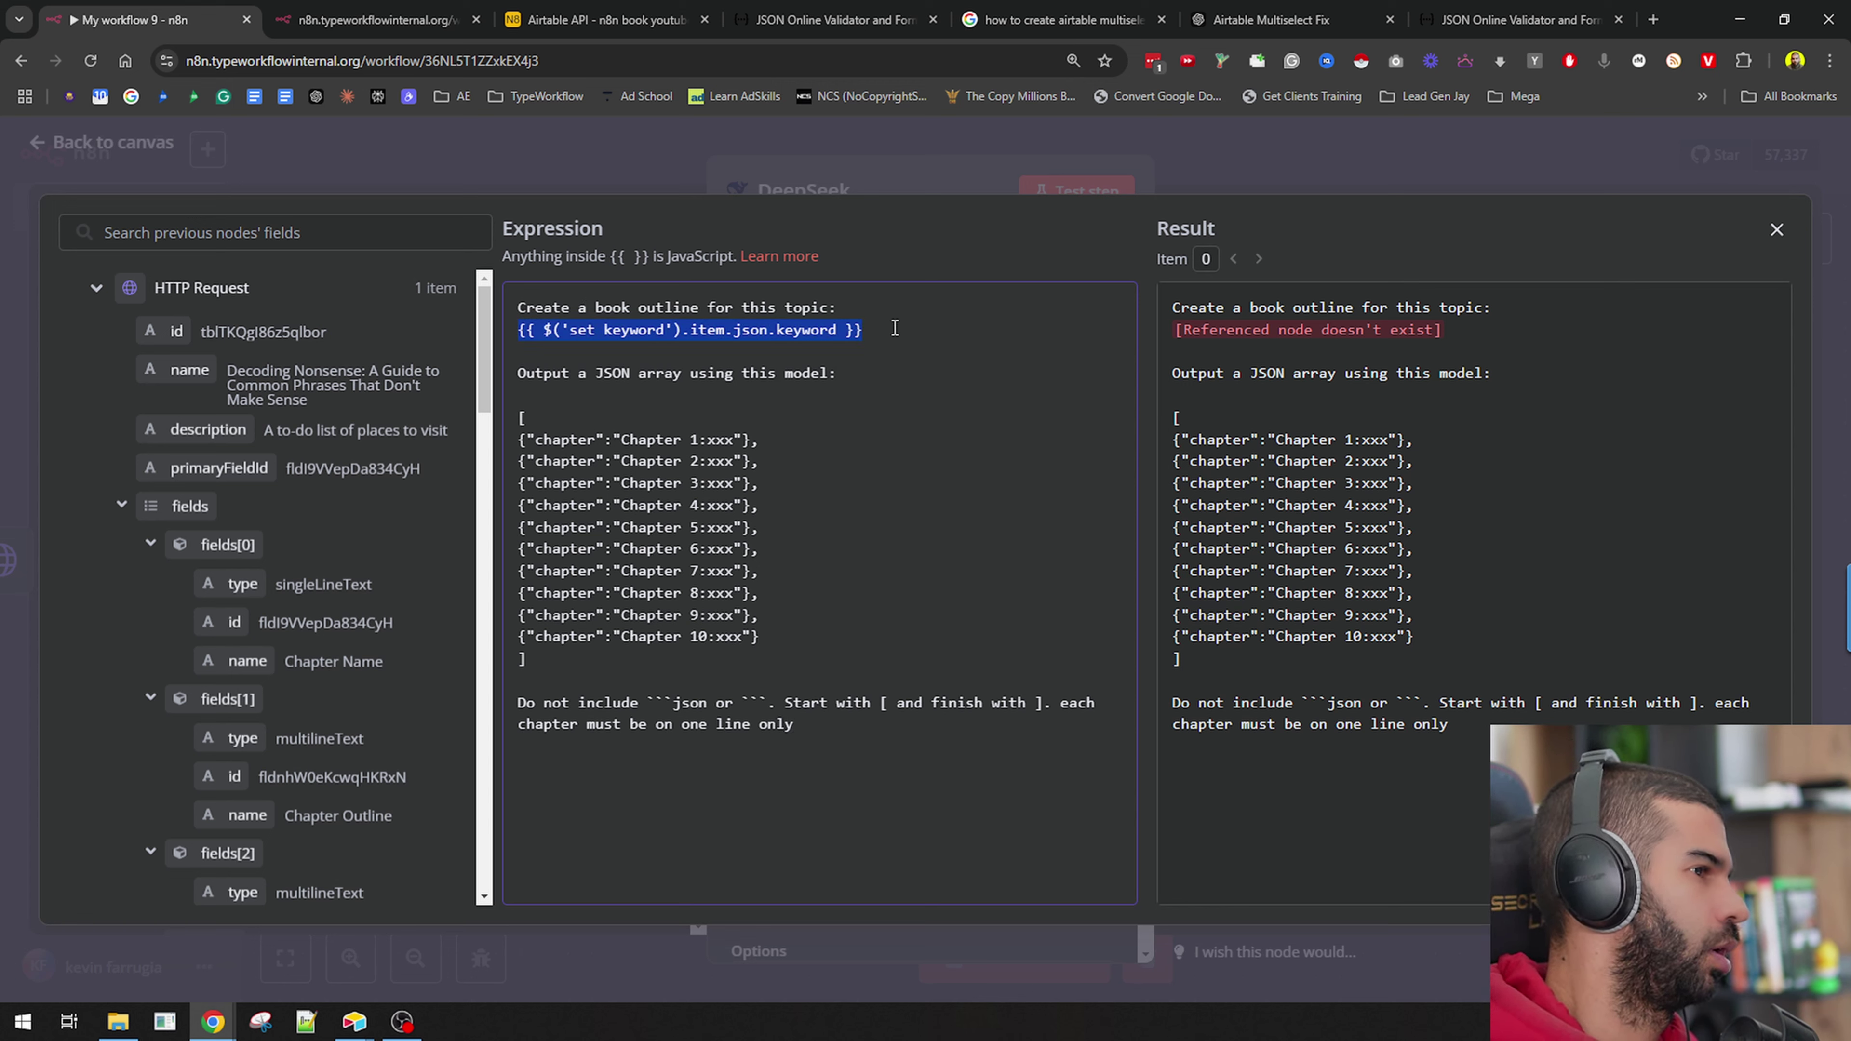
pyautogui.hotkey('shift', 'Home')
pyautogui.press('BackSpace')
pyautogui.write('{{ ')
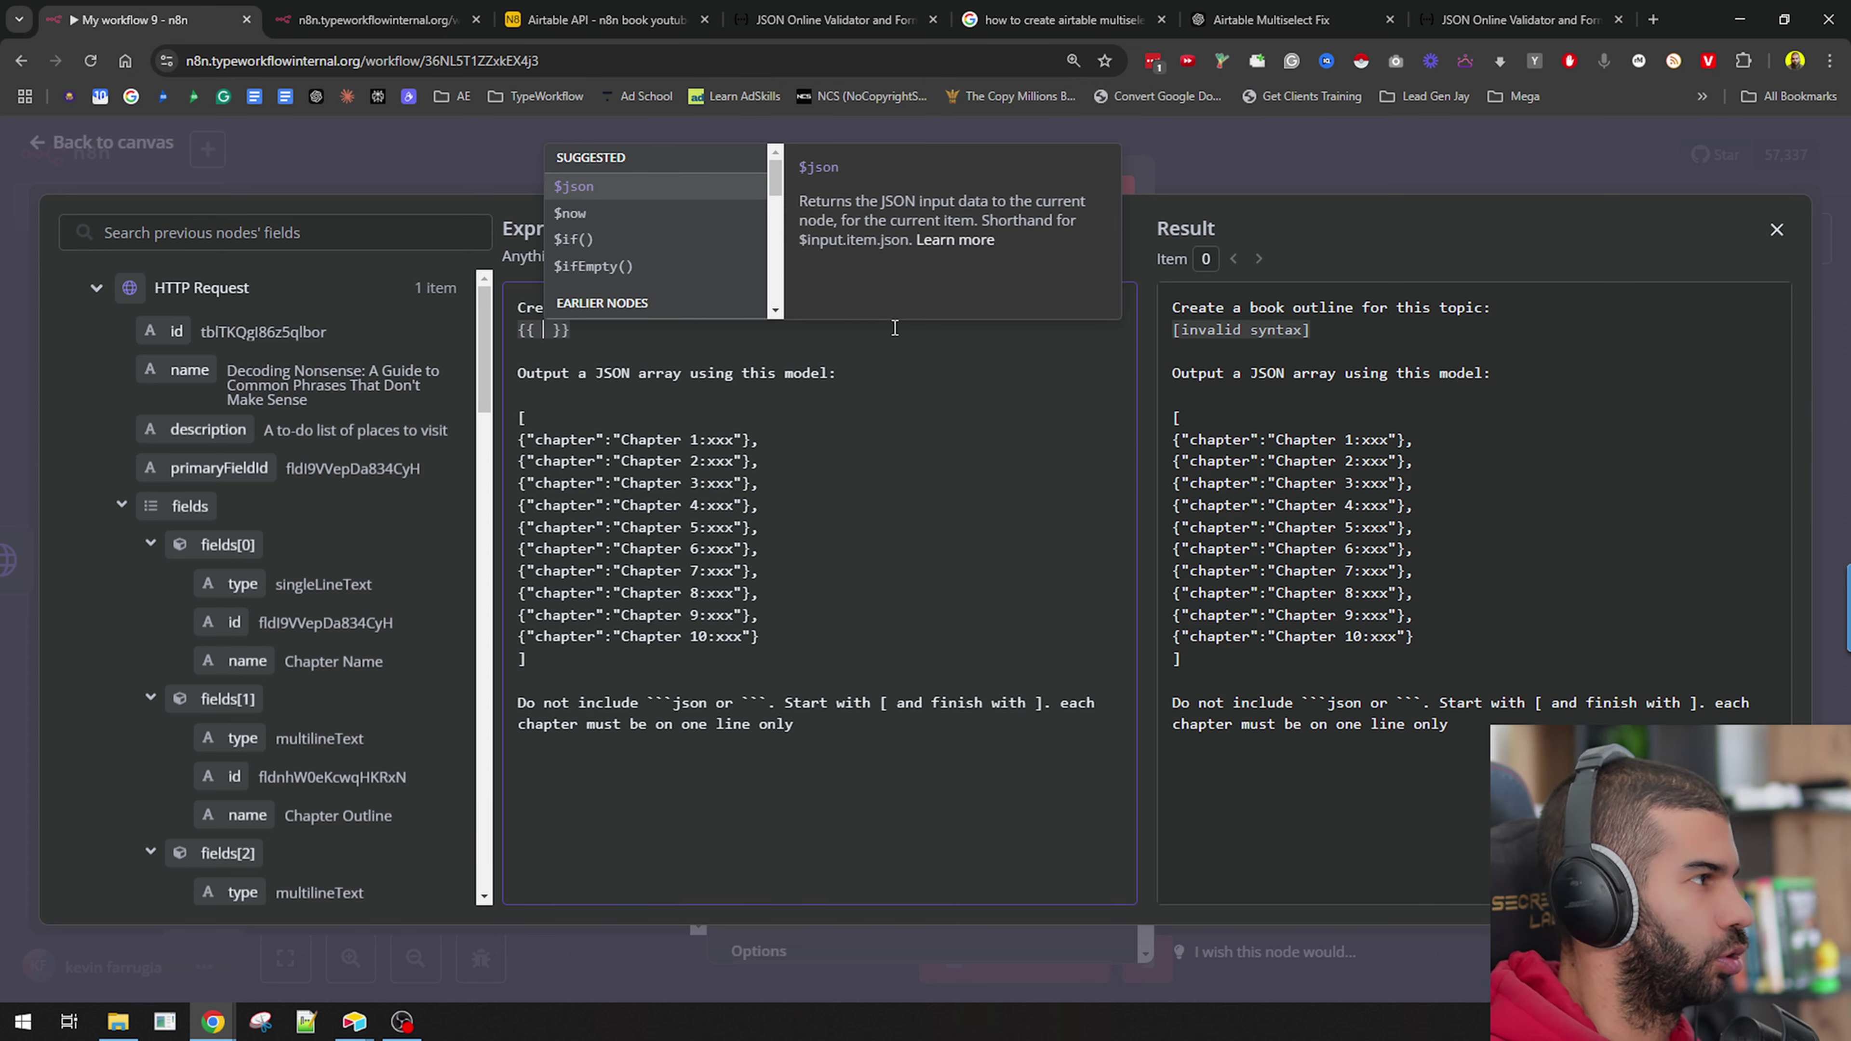
pyautogui.write('json.')
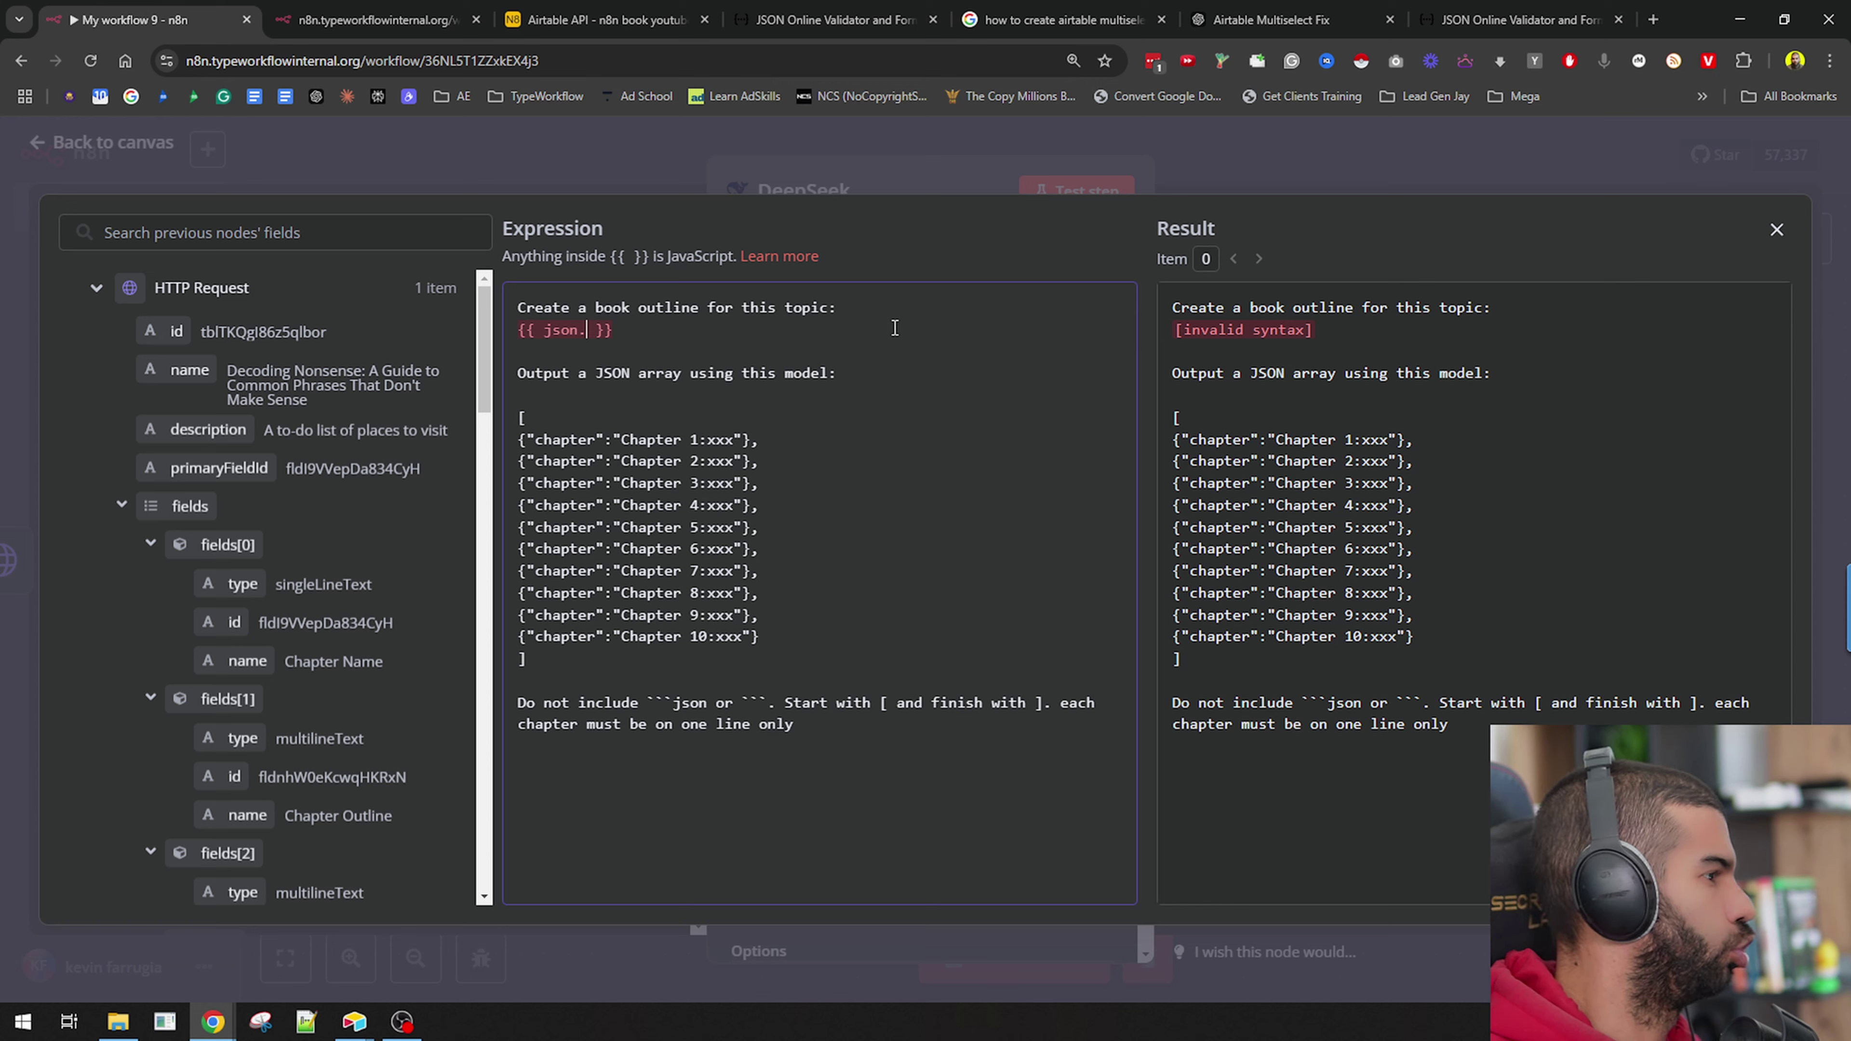
pyautogui.scroll(-10, 185, 397)
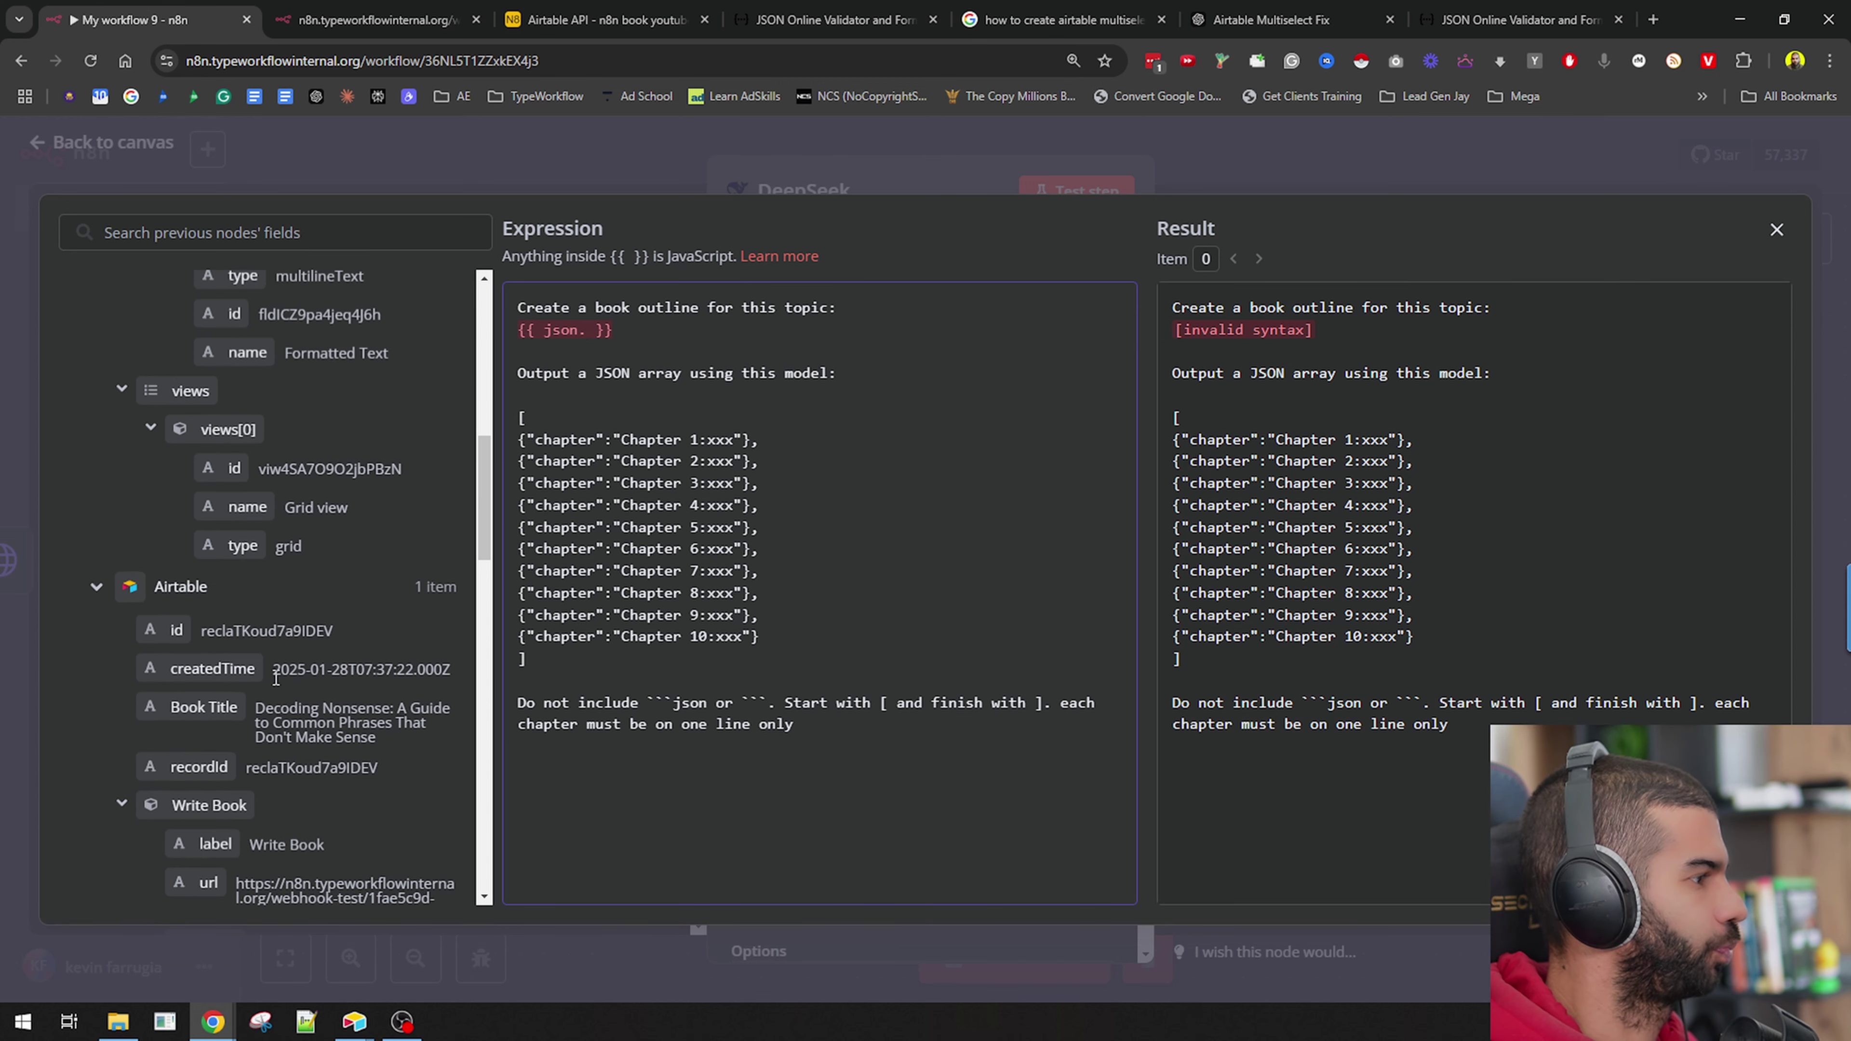
pyautogui.scroll(-2, 276, 678)
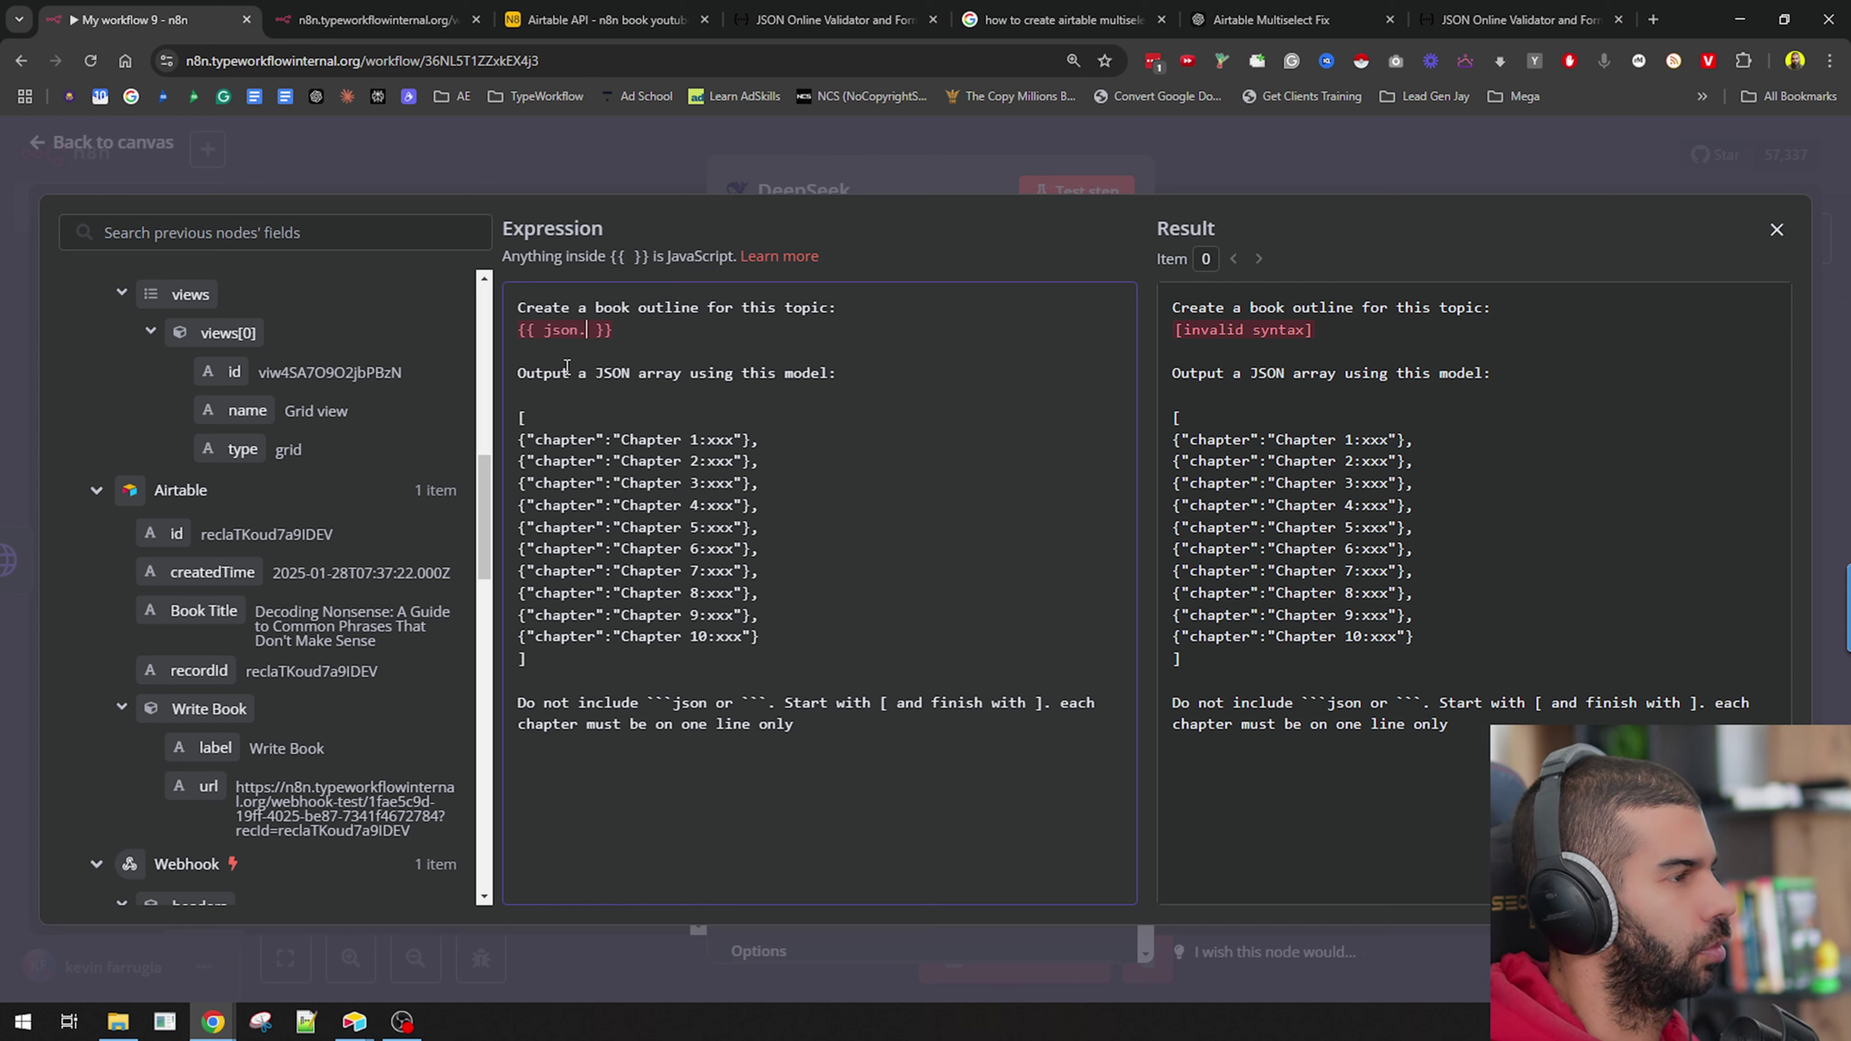
# Insert the Airtable Book Title expression under the topic heading, removing the invalid json leftover.
pyautogui.click(754, 321)
pyautogui.press('Return')
pyautogui.press('Return')
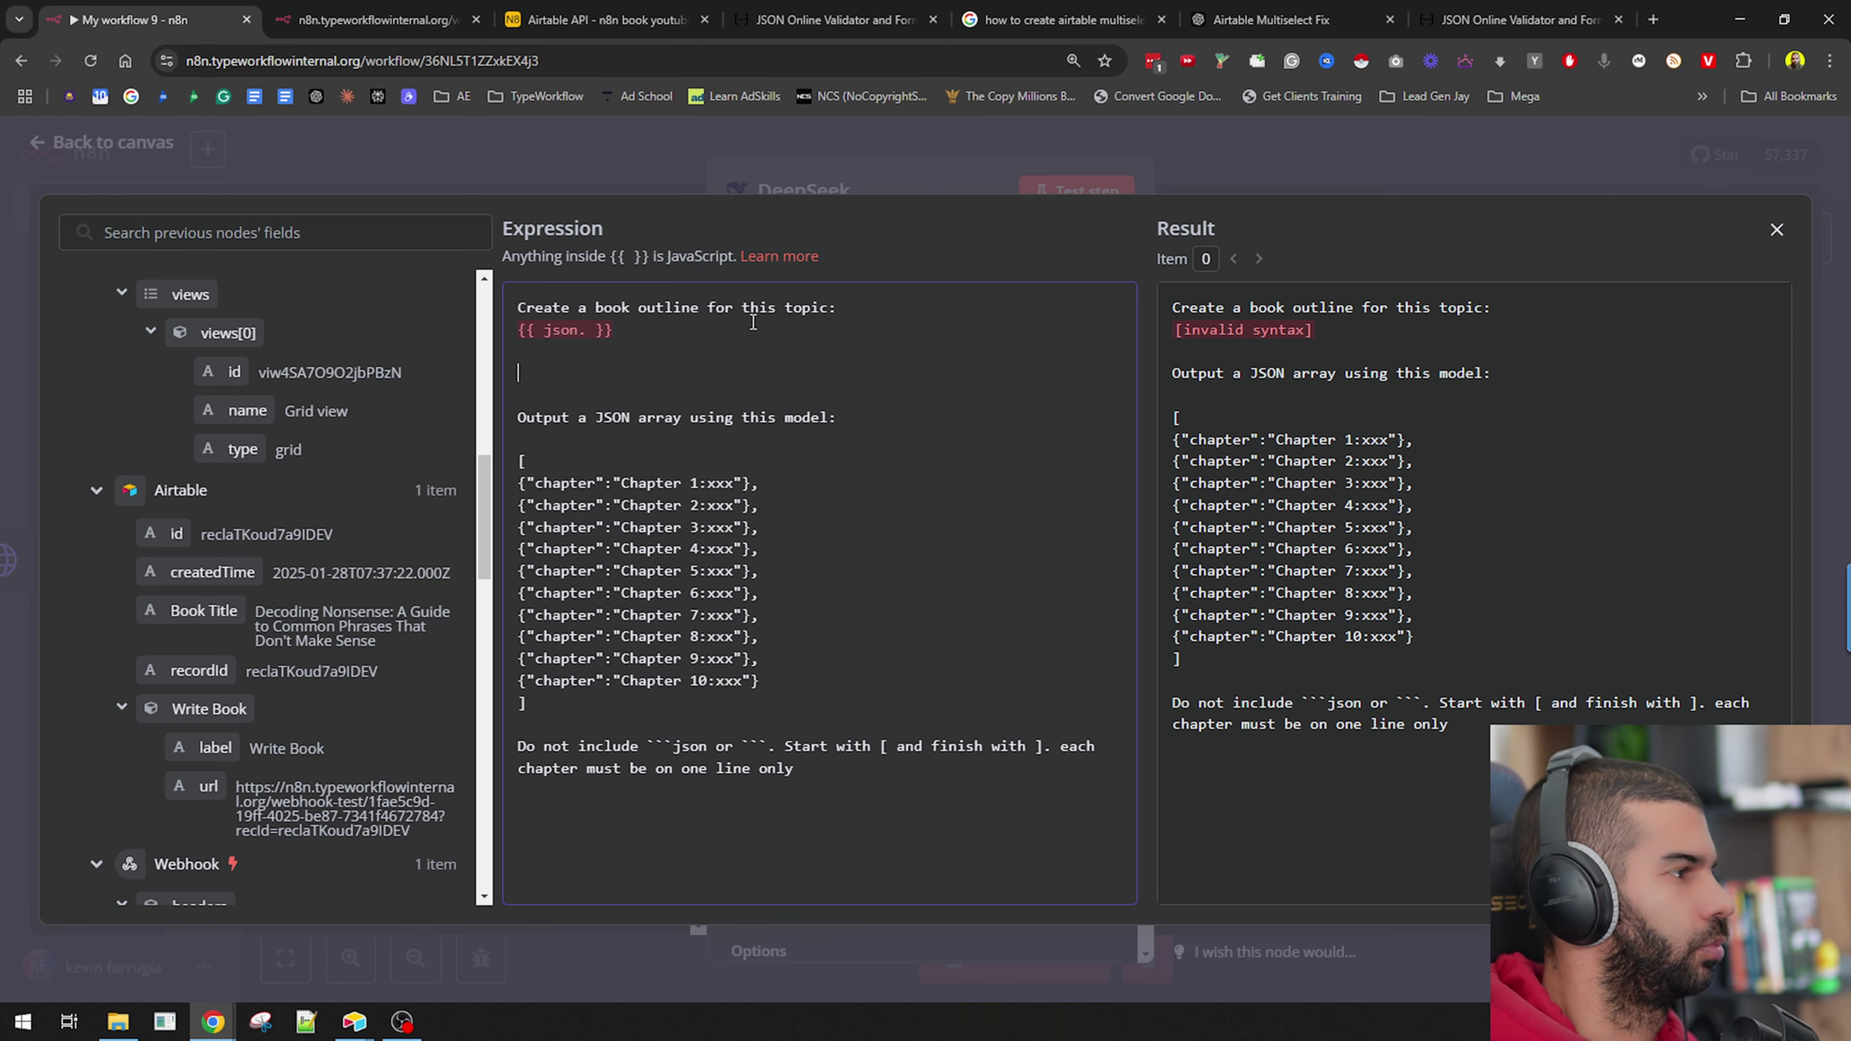
pyautogui.moveTo(197, 611); pyautogui.dragTo(614, 376)
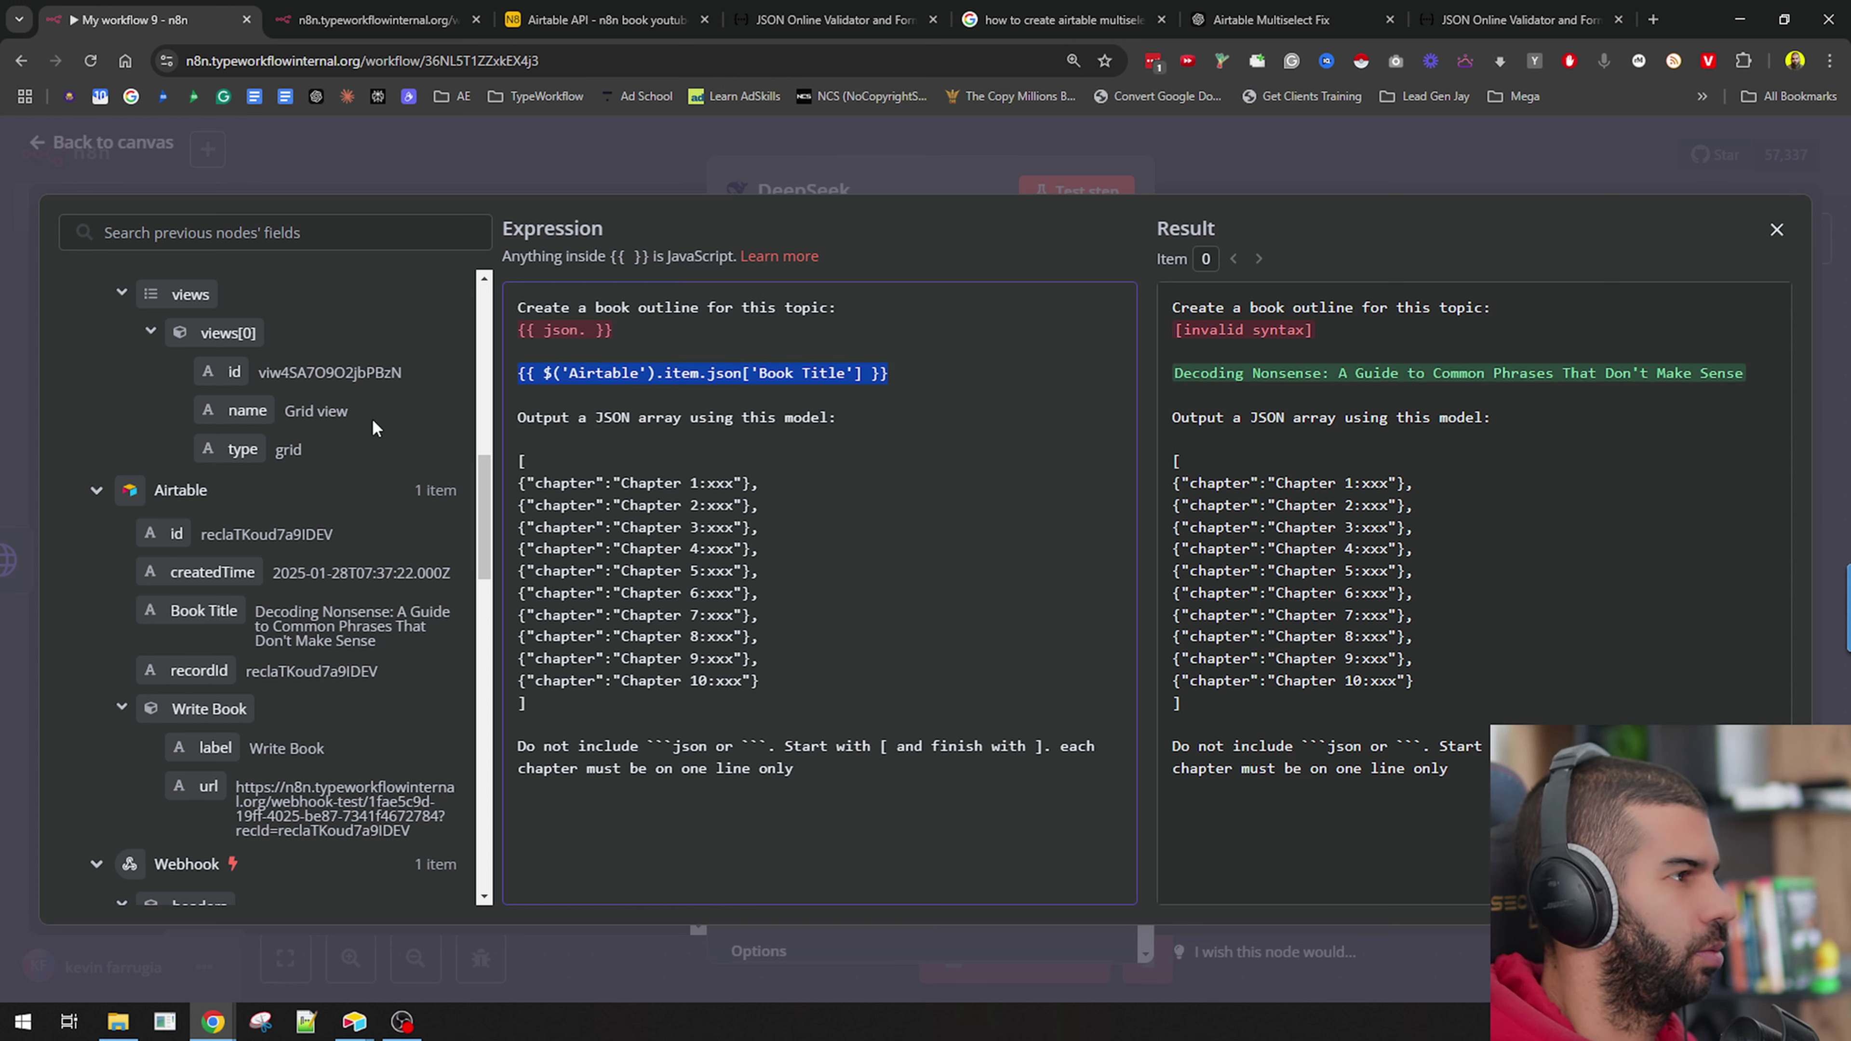
pyautogui.click(555, 372)
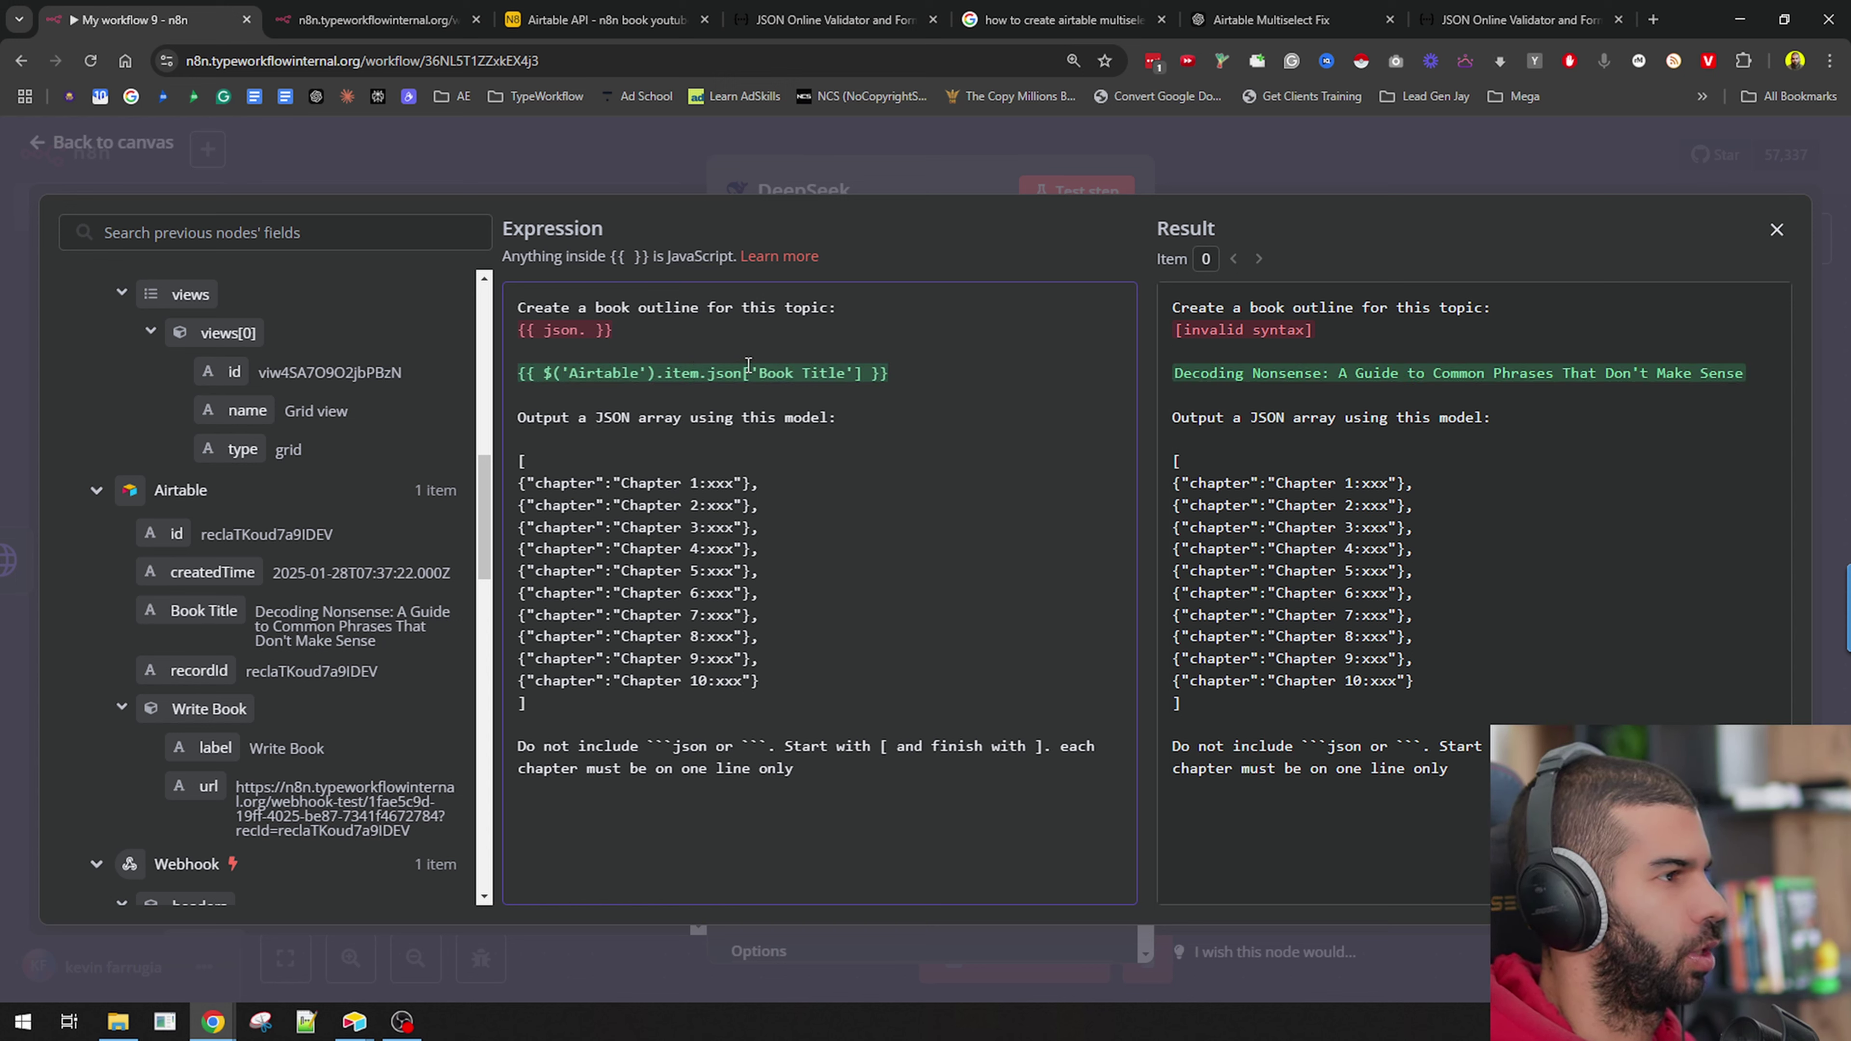
pyautogui.hotkey('ctrl', 'BackSpace')
pyautogui.hotkey('ctrl', 'BackSpace')
pyautogui.hotkey('ctrl', 'BackSpace')
pyautogui.hotkey('ctrl', 'BackSpace')
pyautogui.press('Delete')
pyautogui.press('Delete')
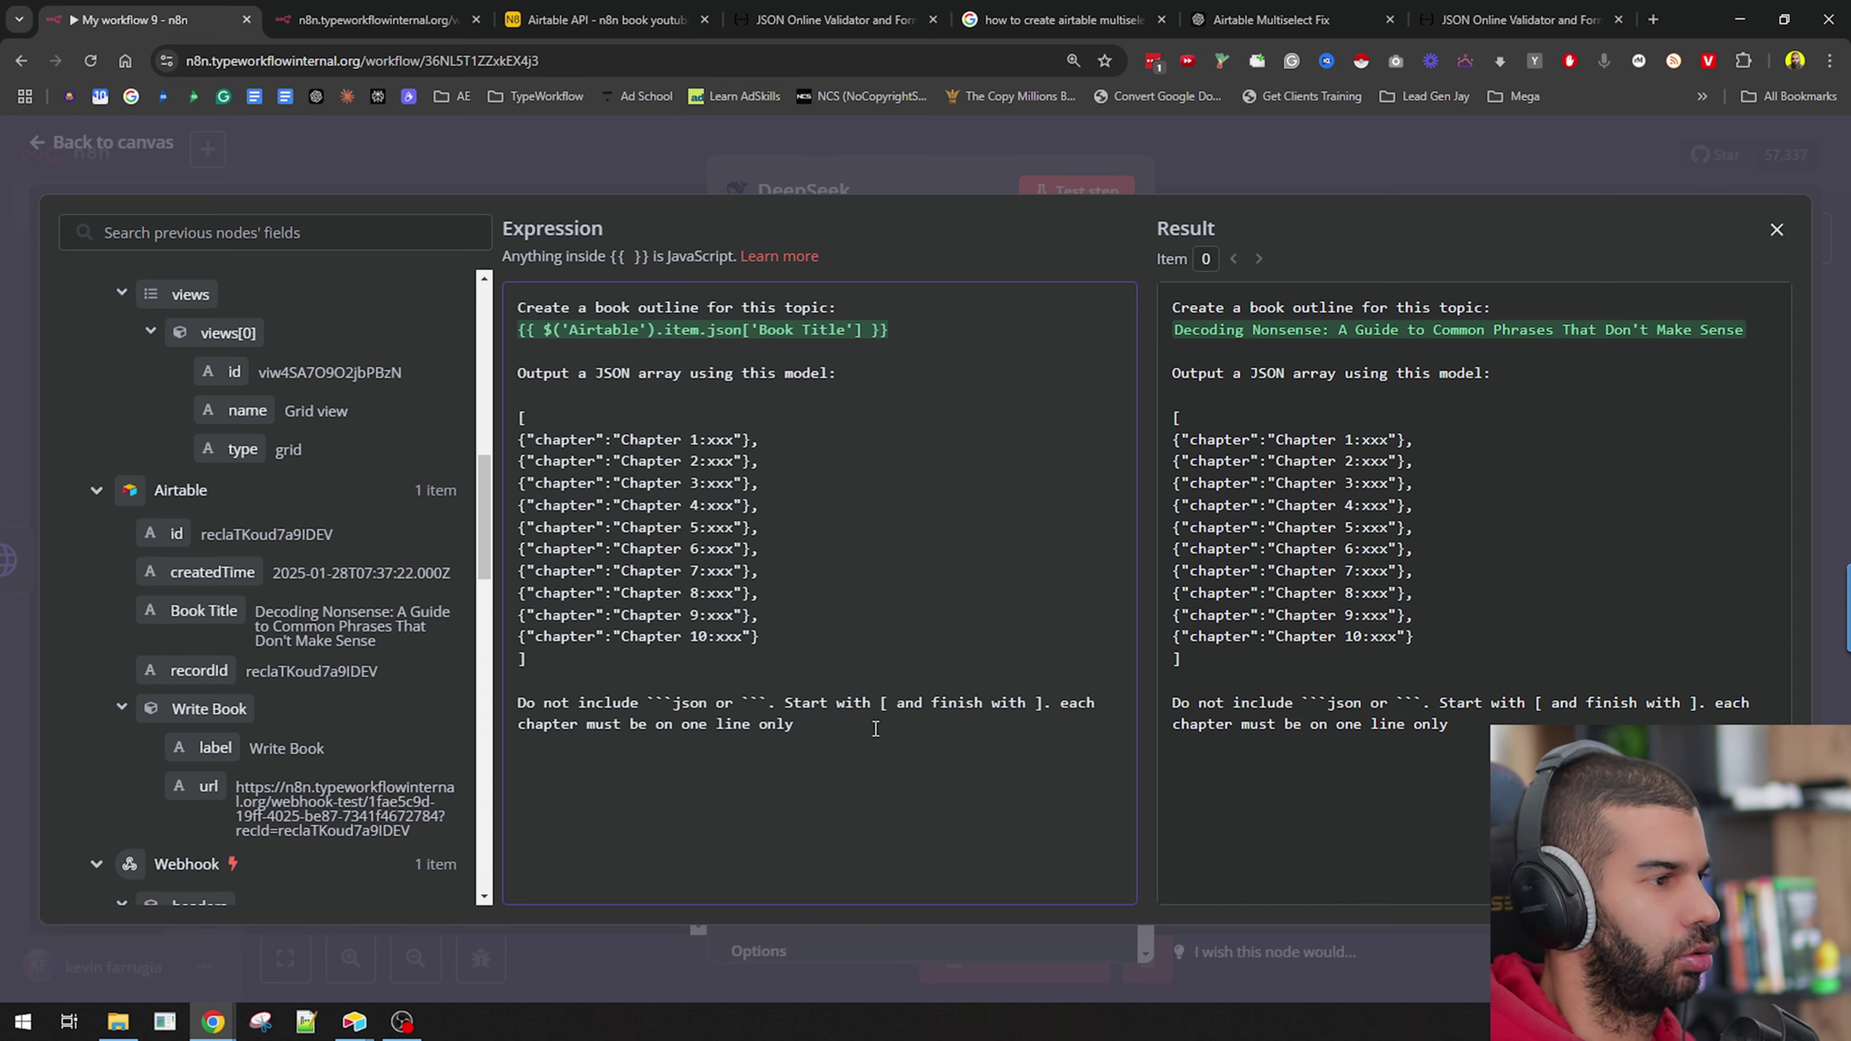
# Review the ten-chapter JSON array instructions, then close the editor and test-run DeepSeek.
pyautogui.moveTo(872, 703); pyautogui.dragTo(893, 706)
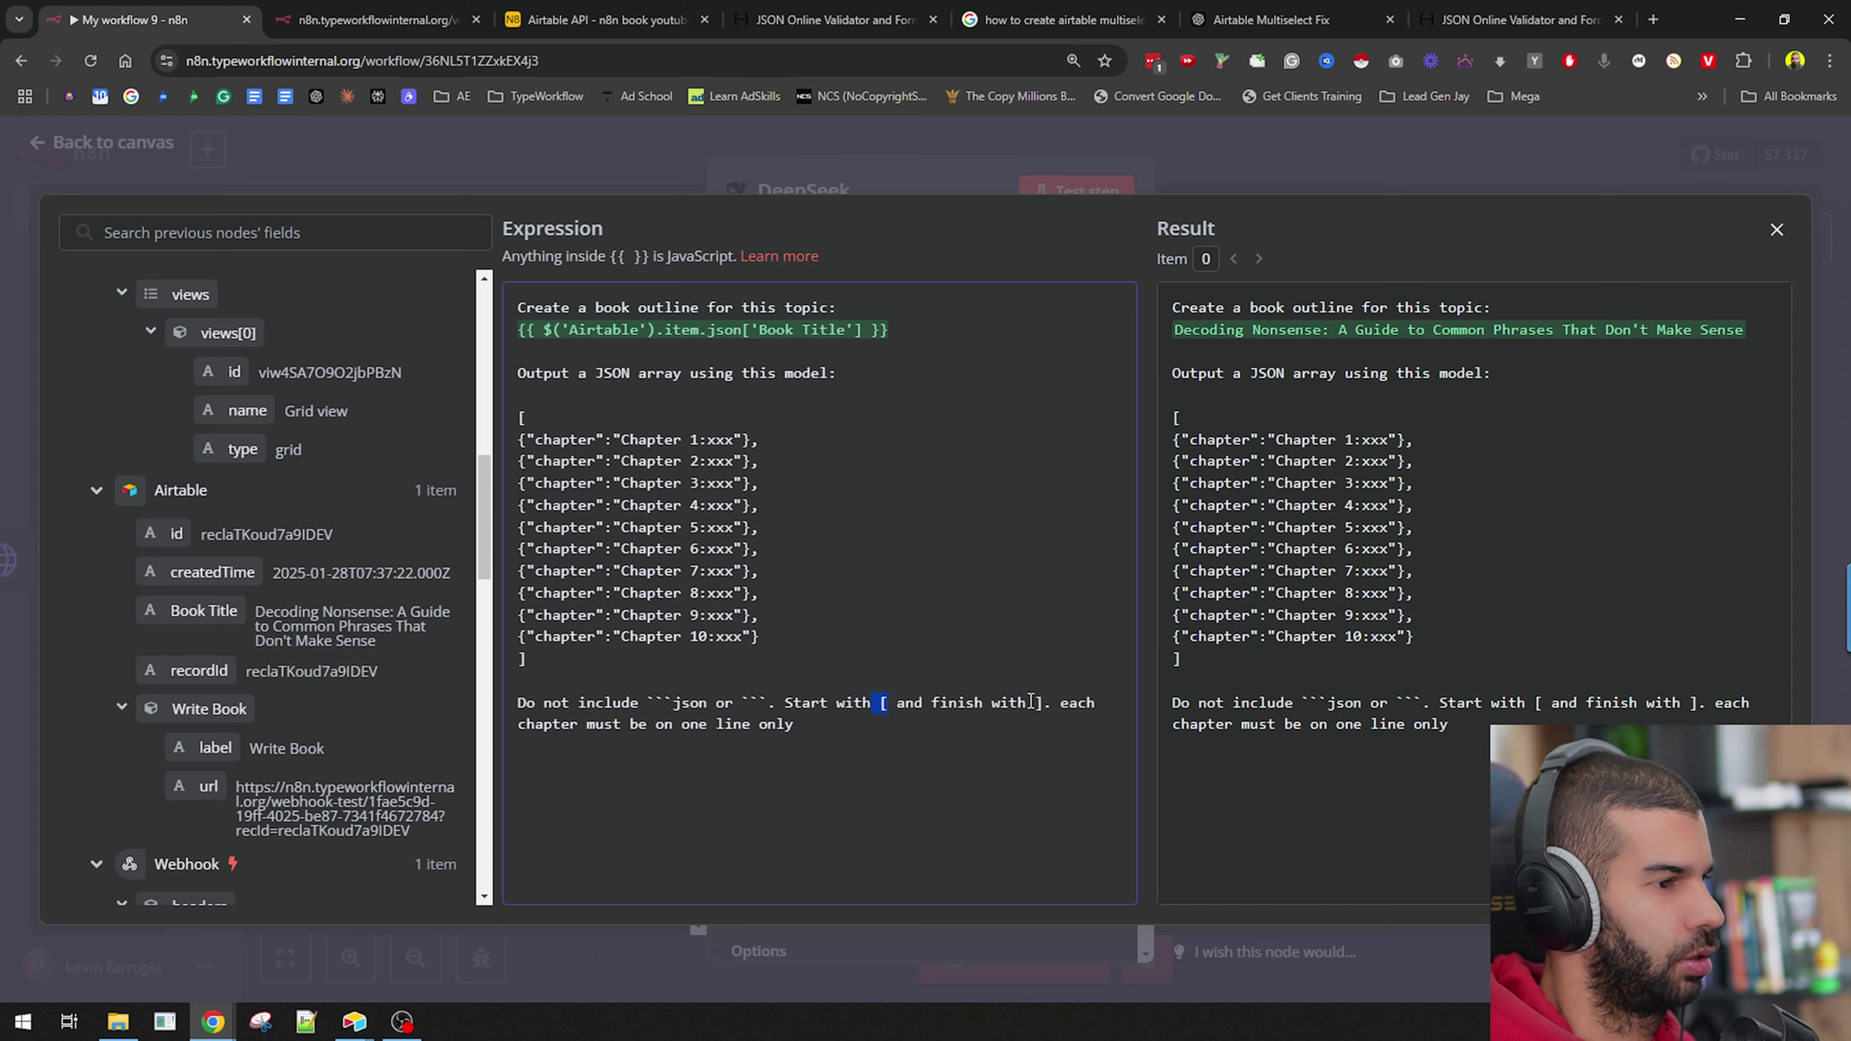
pyautogui.moveTo(1028, 702); pyautogui.dragTo(1039, 702)
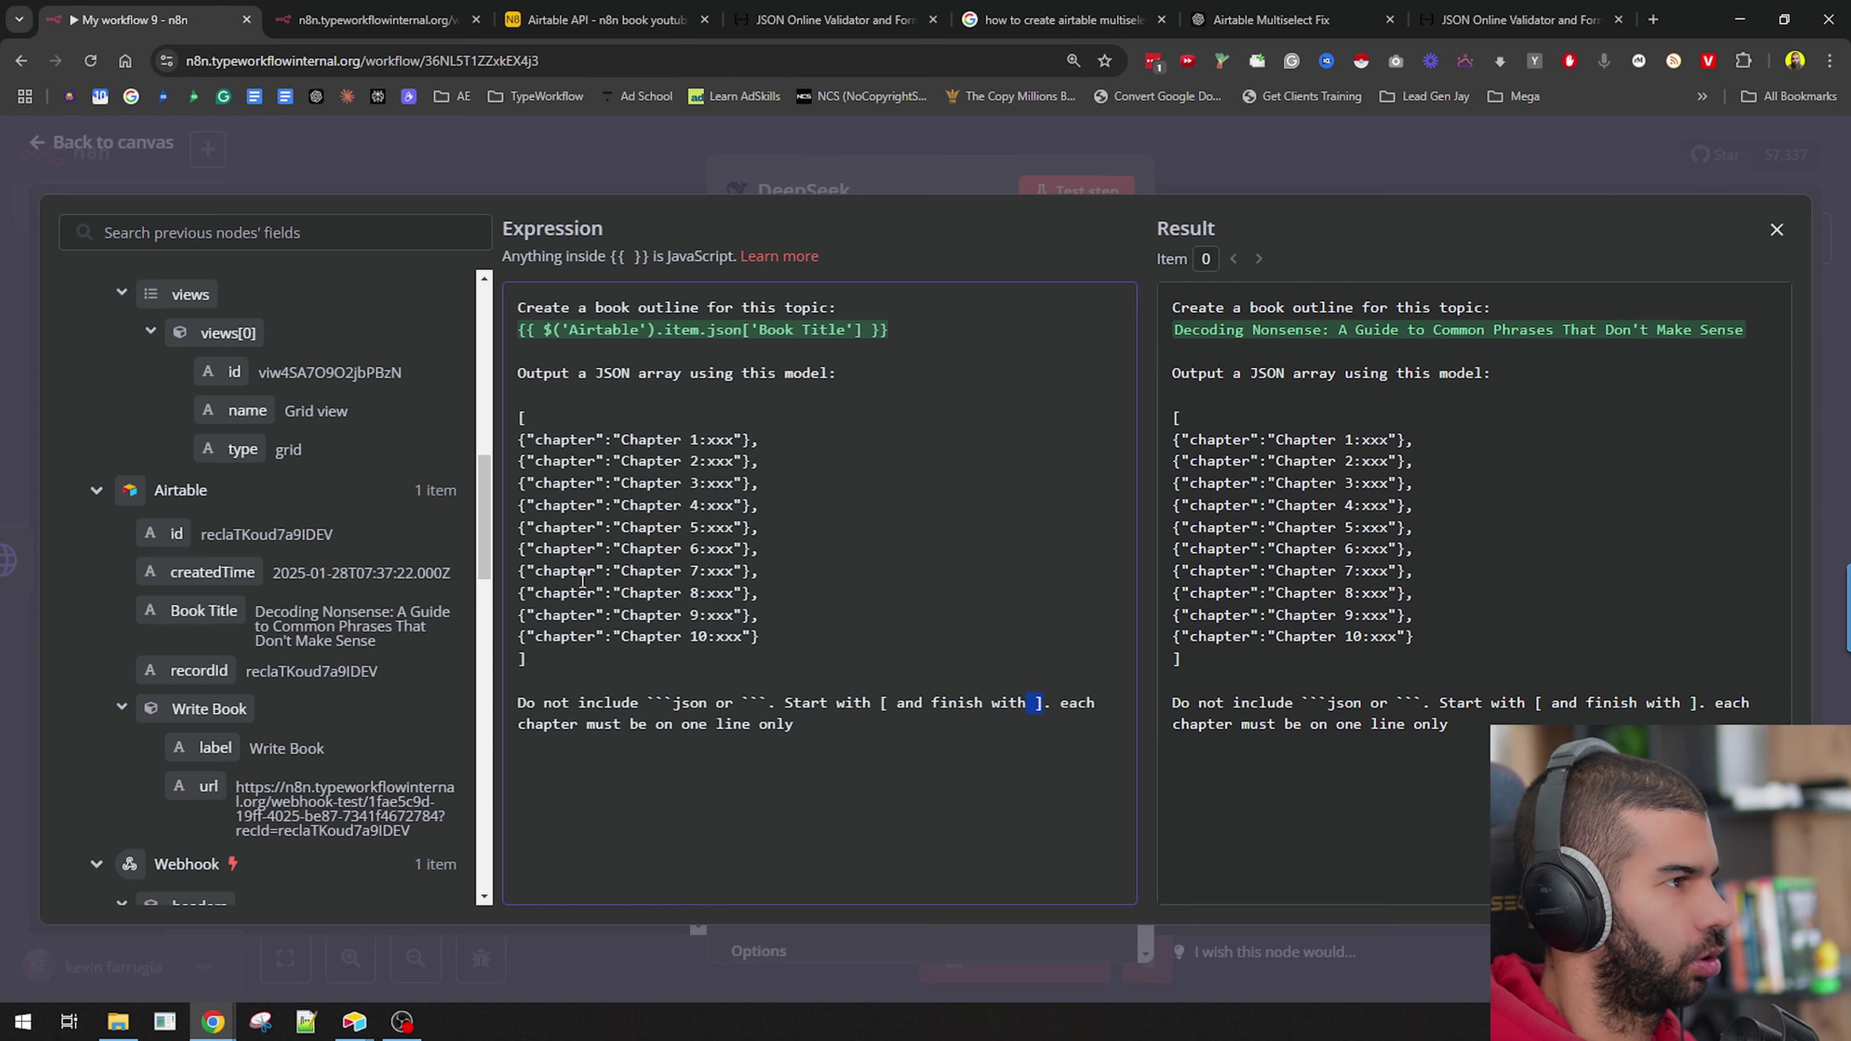
pyautogui.moveTo(520, 421); pyautogui.dragTo(567, 679)
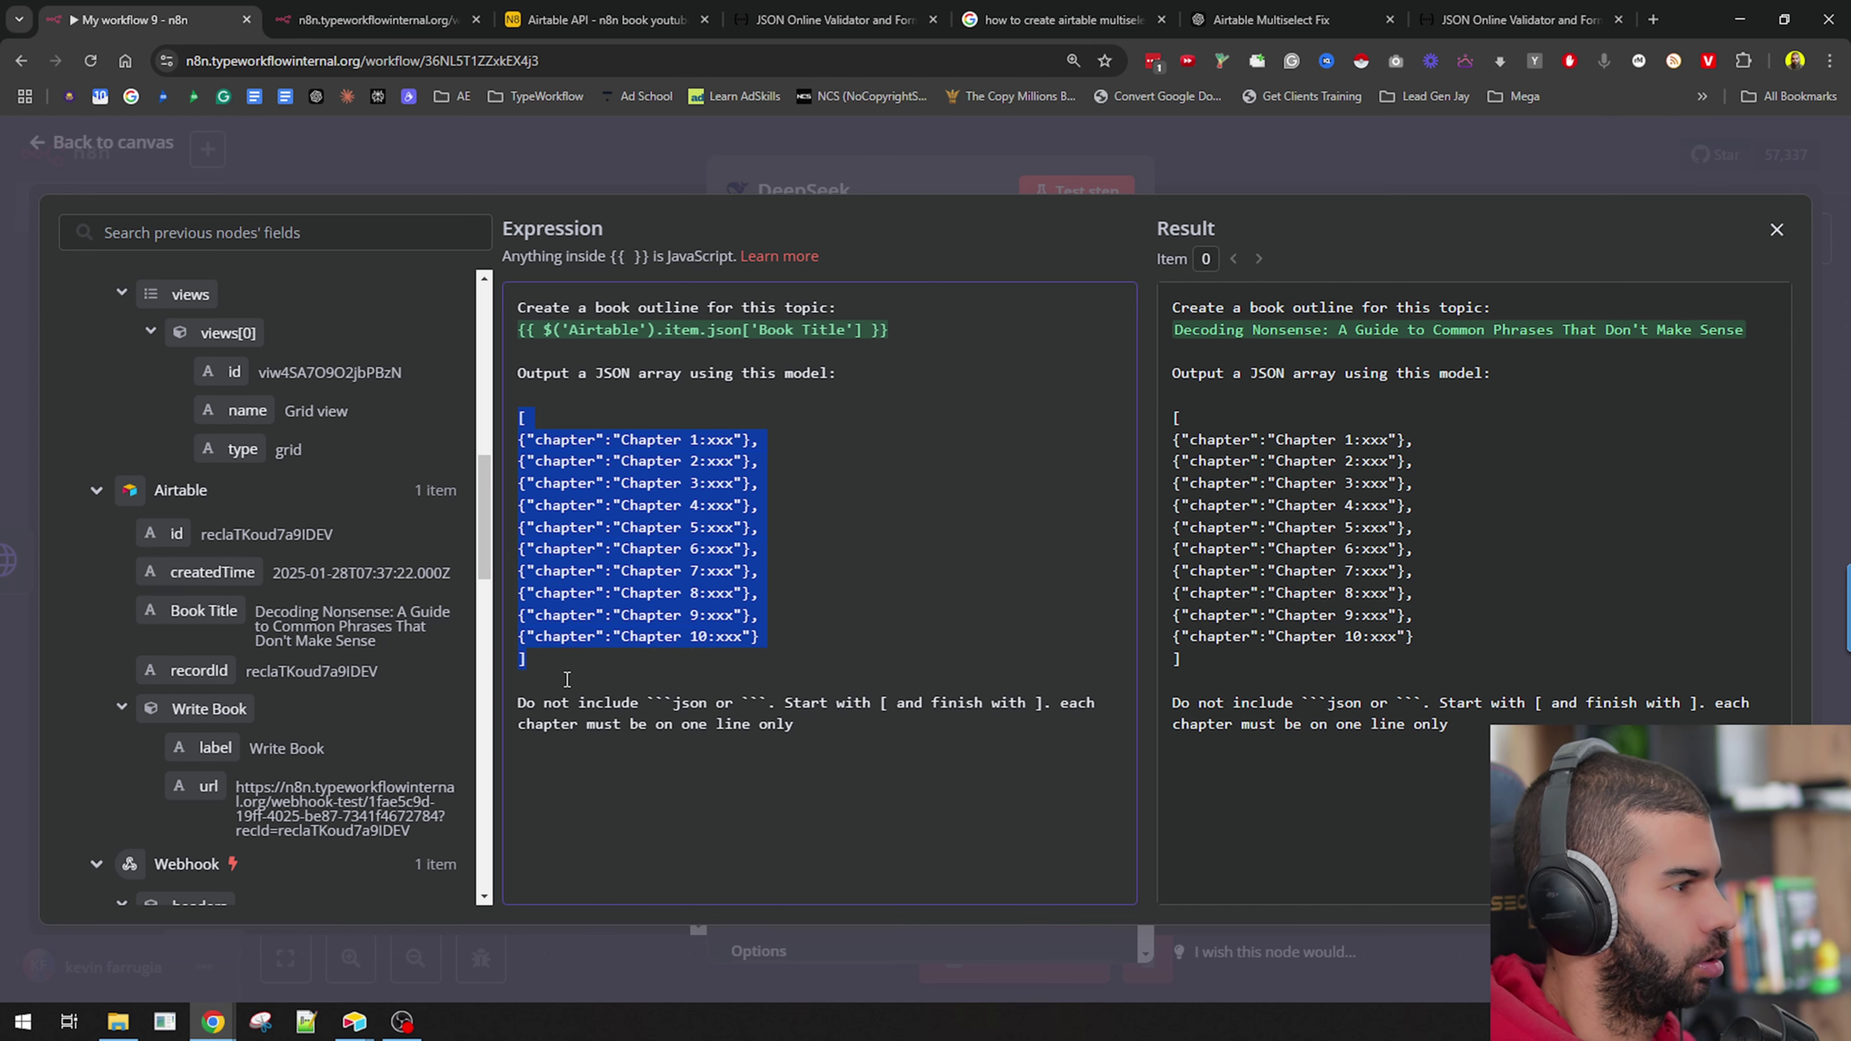
pyautogui.click(951, 189)
pyautogui.click(1076, 191)
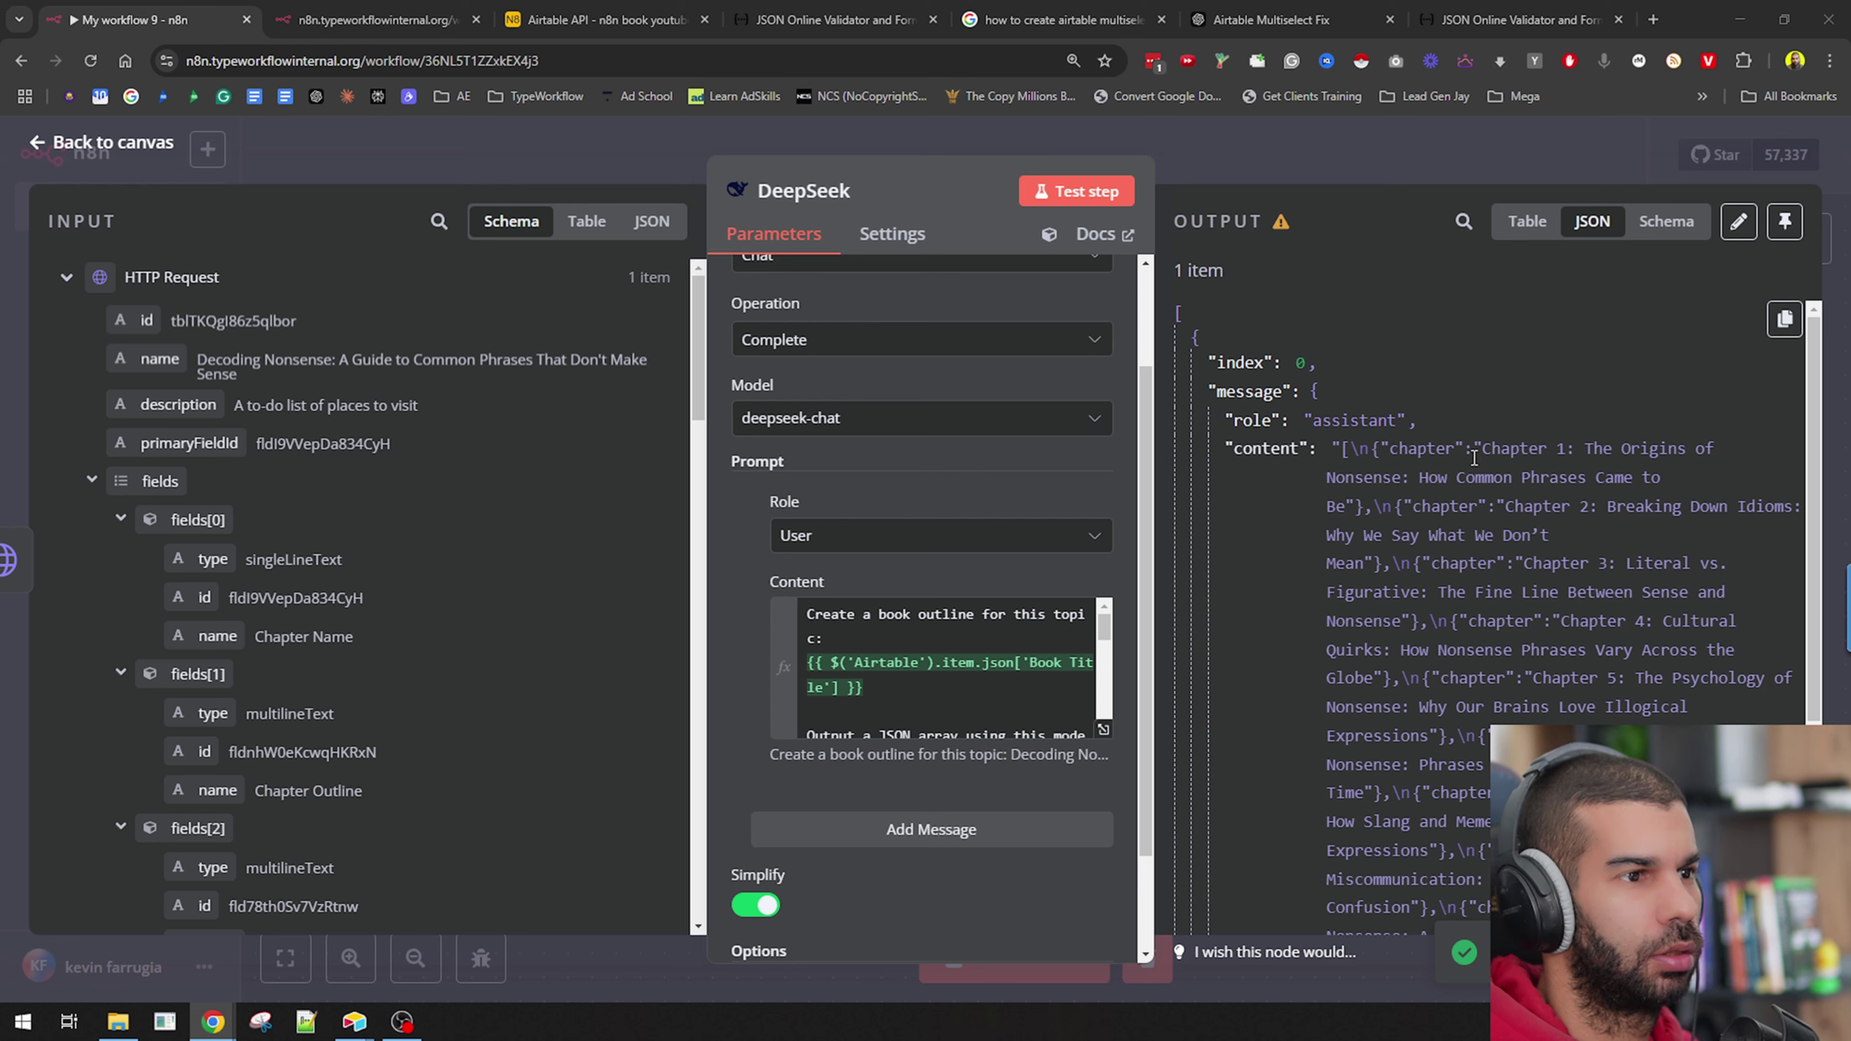
# Inspect the chapter-title JSON array in DeepSeek's output, then close the panel and pan the canvas.
pyautogui.moveTo(1380, 448); pyautogui.dragTo(1538, 762)
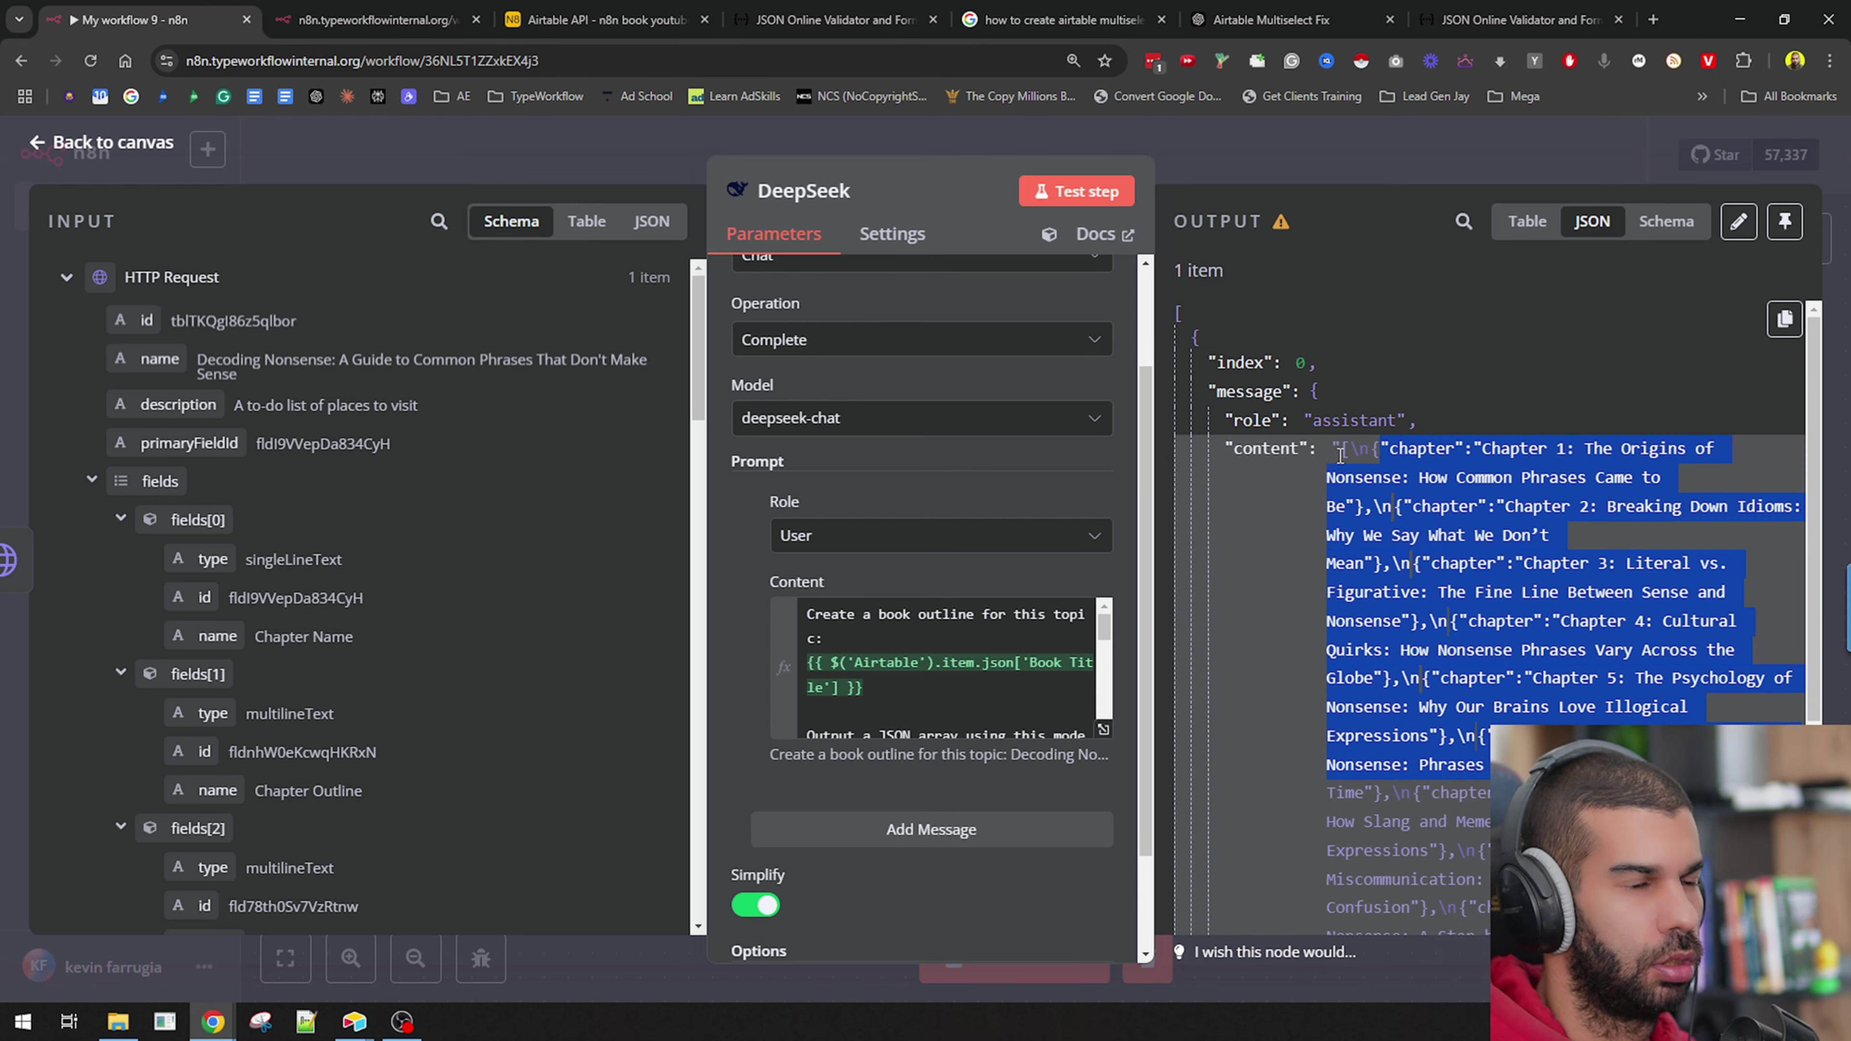
pyautogui.moveTo(1340, 448); pyautogui.dragTo(1475, 784)
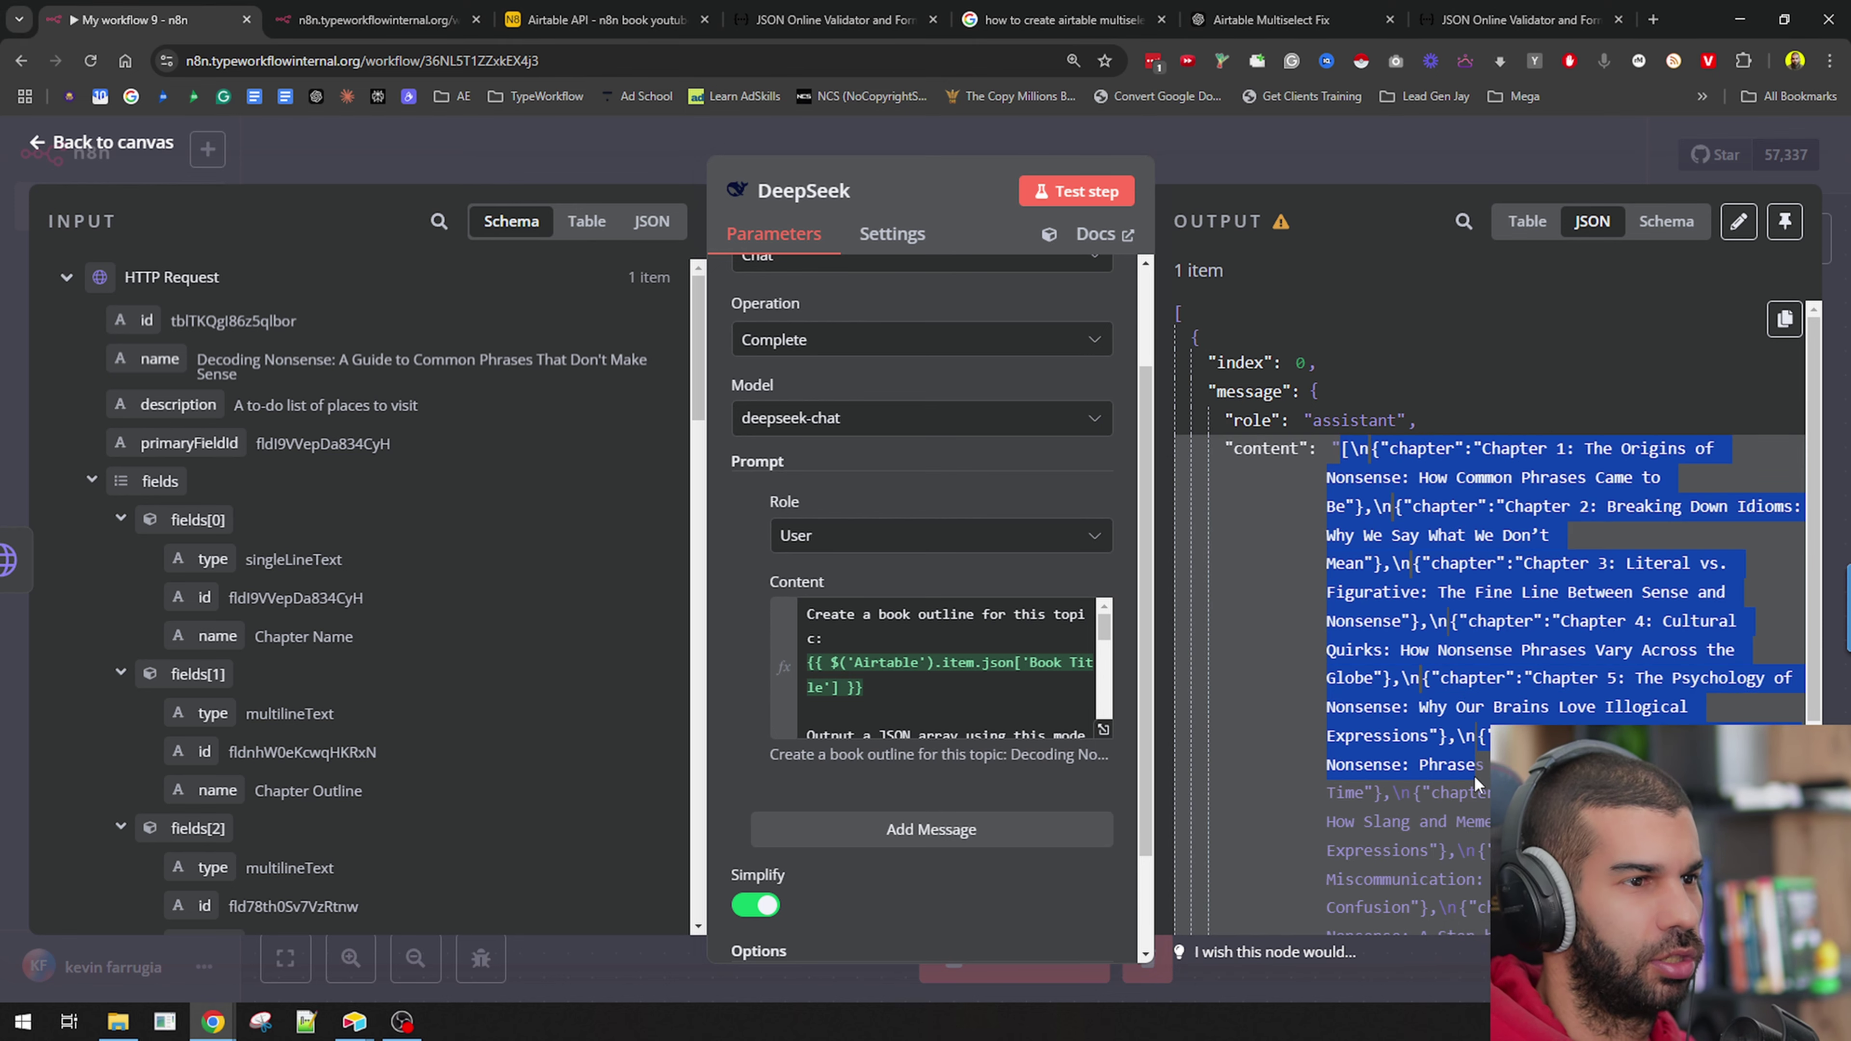
pyautogui.click(1293, 157)
pyautogui.moveTo(1457, 626); pyautogui.dragTo(790, 633)
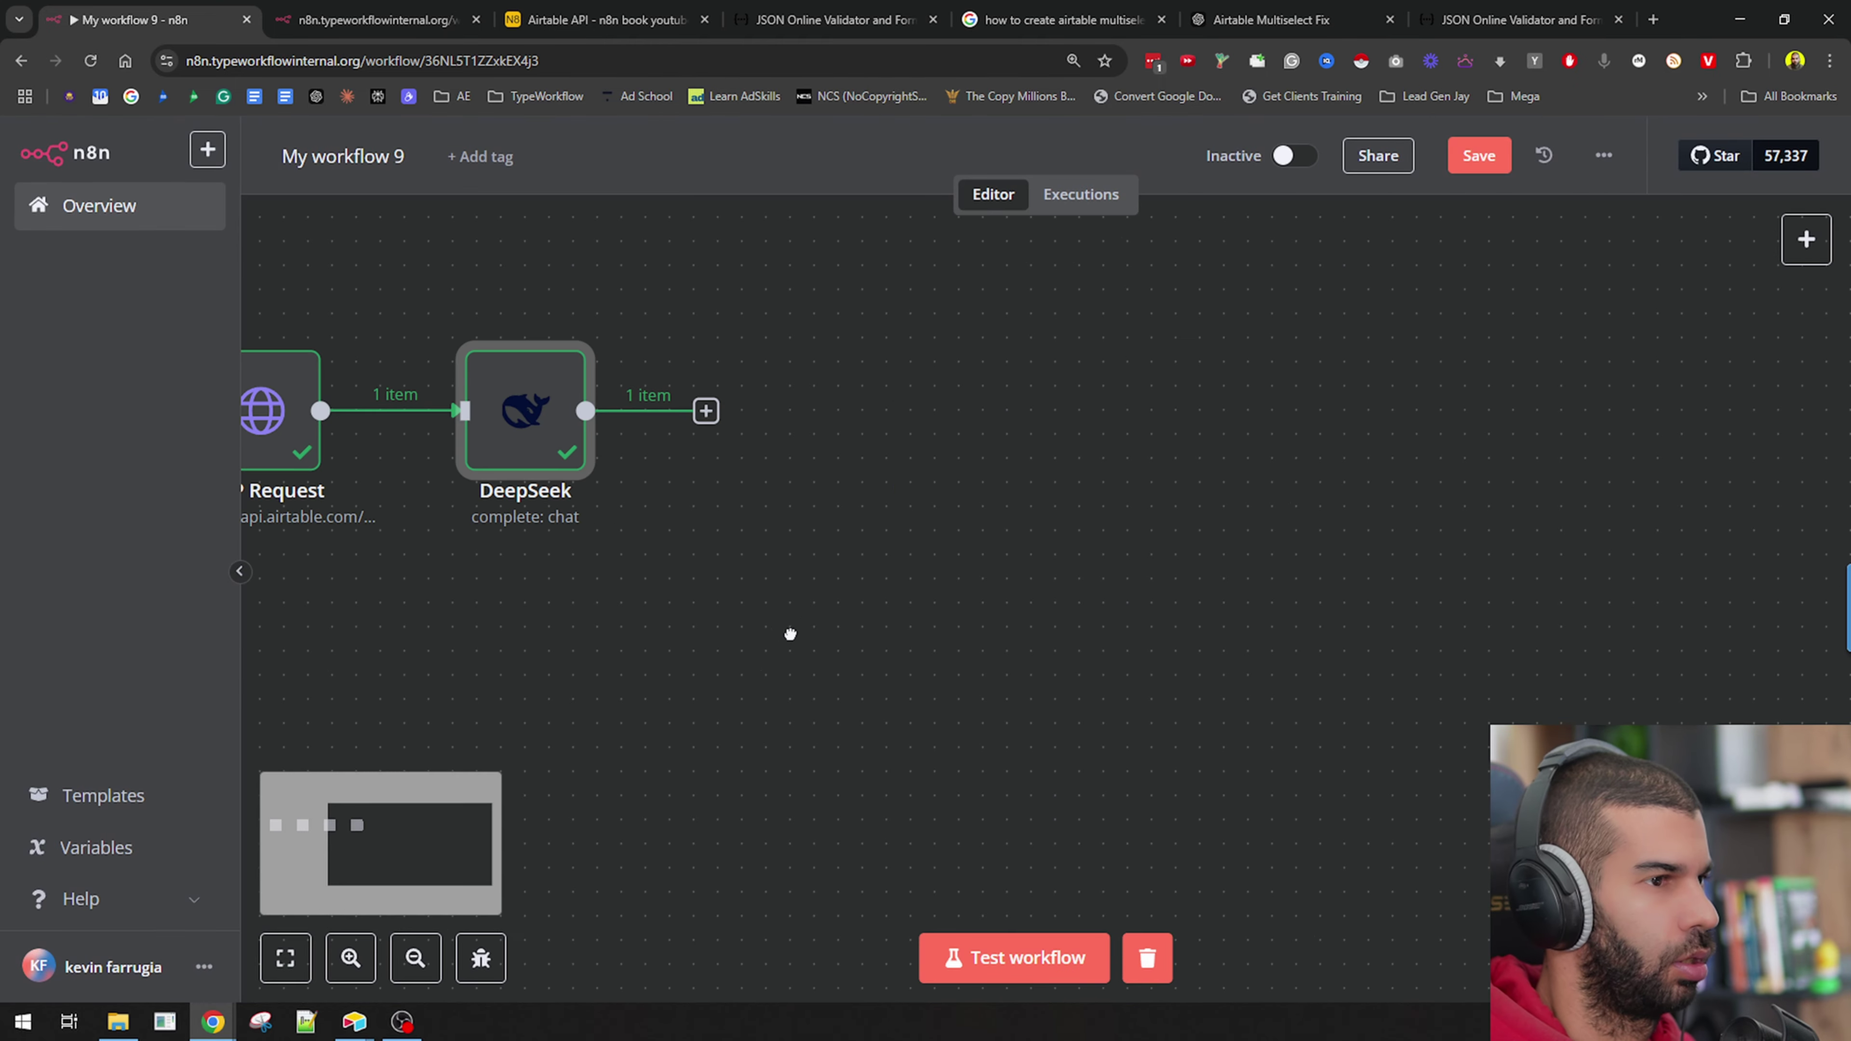
# Add an Edit Fields node mapping message.content as an Array and test it.
pyautogui.click(705, 411)
pyautogui.click(1490, 471)
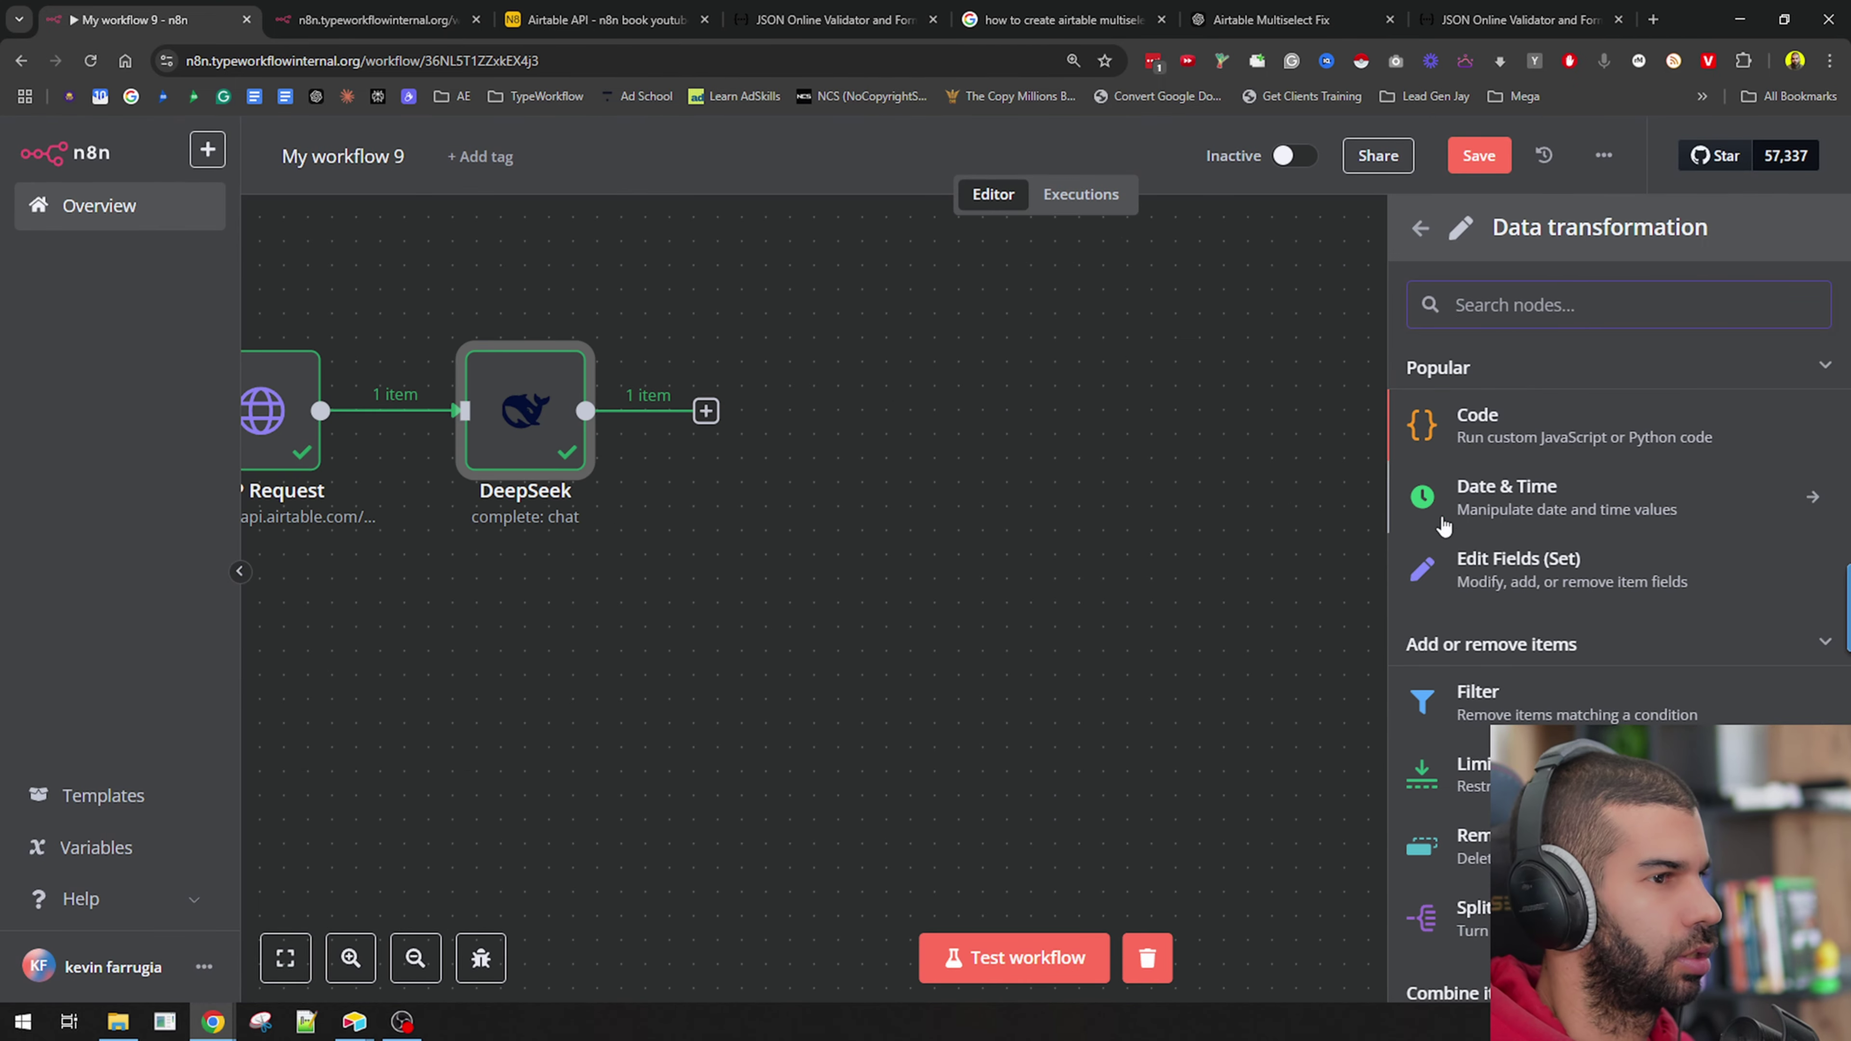
pyautogui.click(1499, 561)
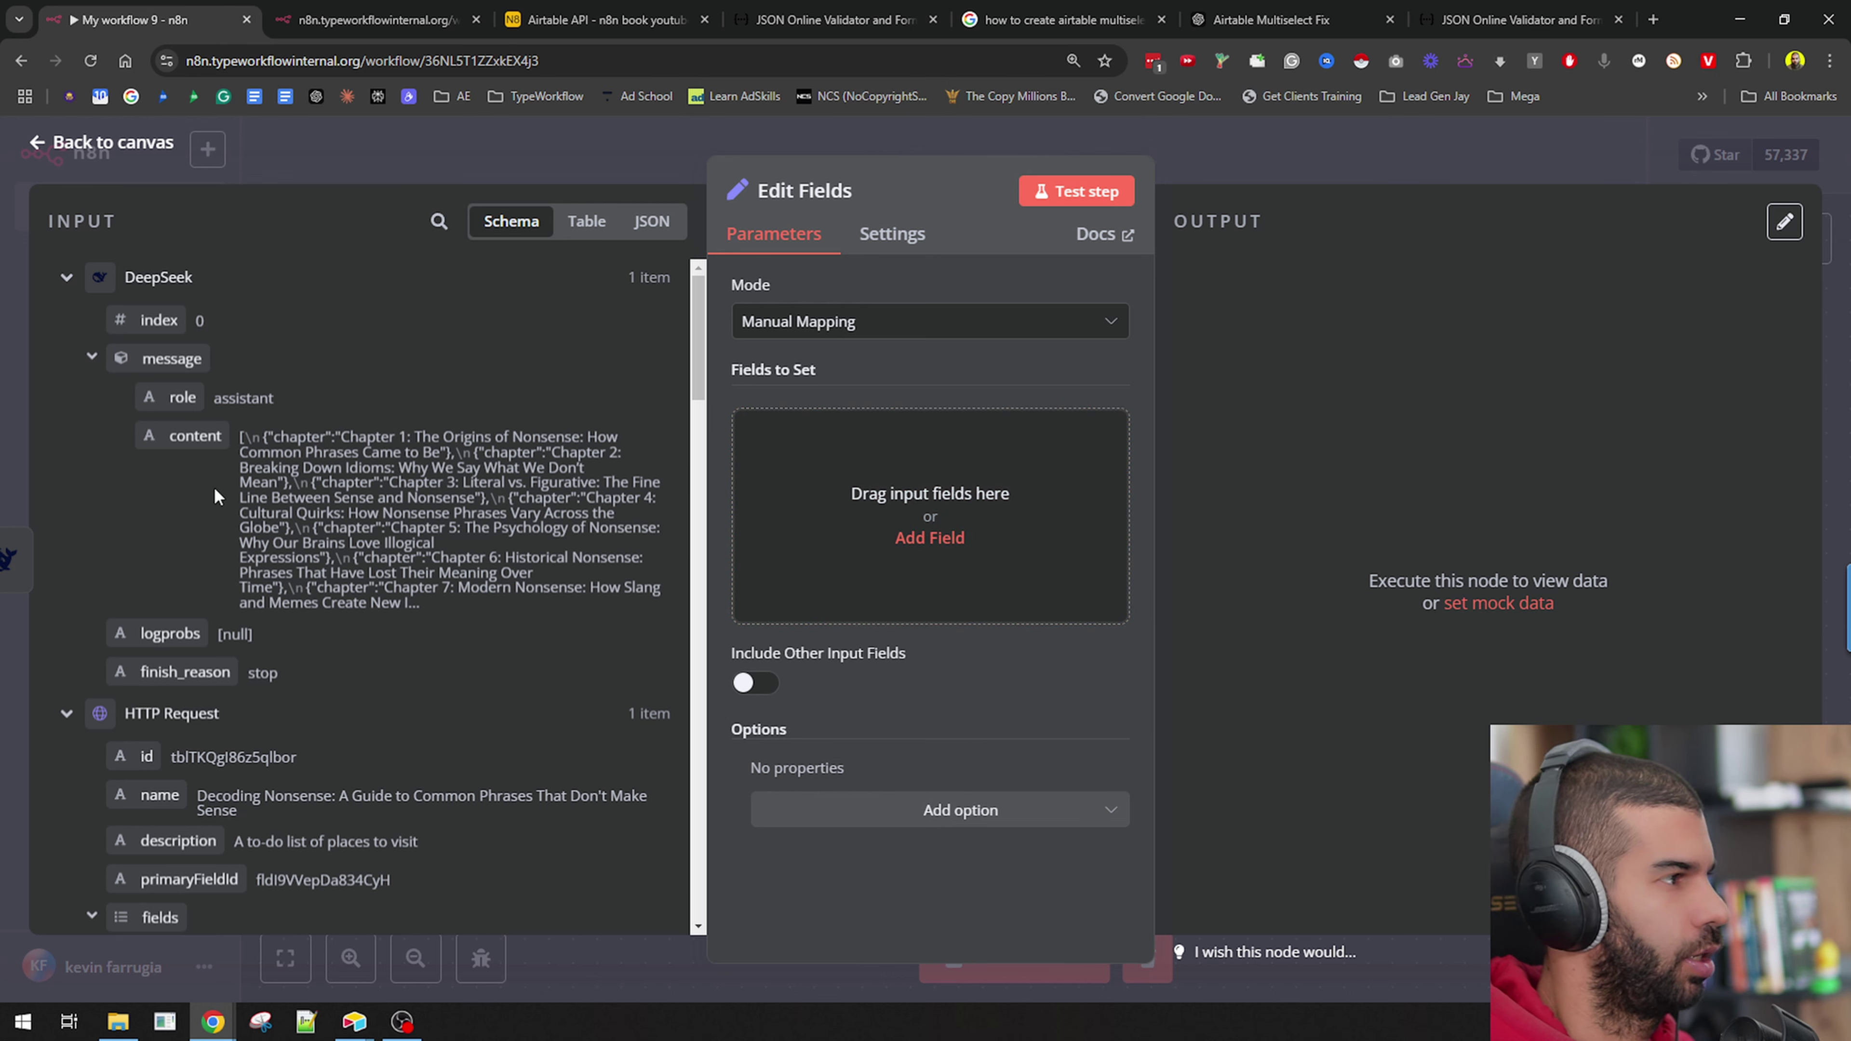
pyautogui.moveTo(191, 435); pyautogui.dragTo(920, 511)
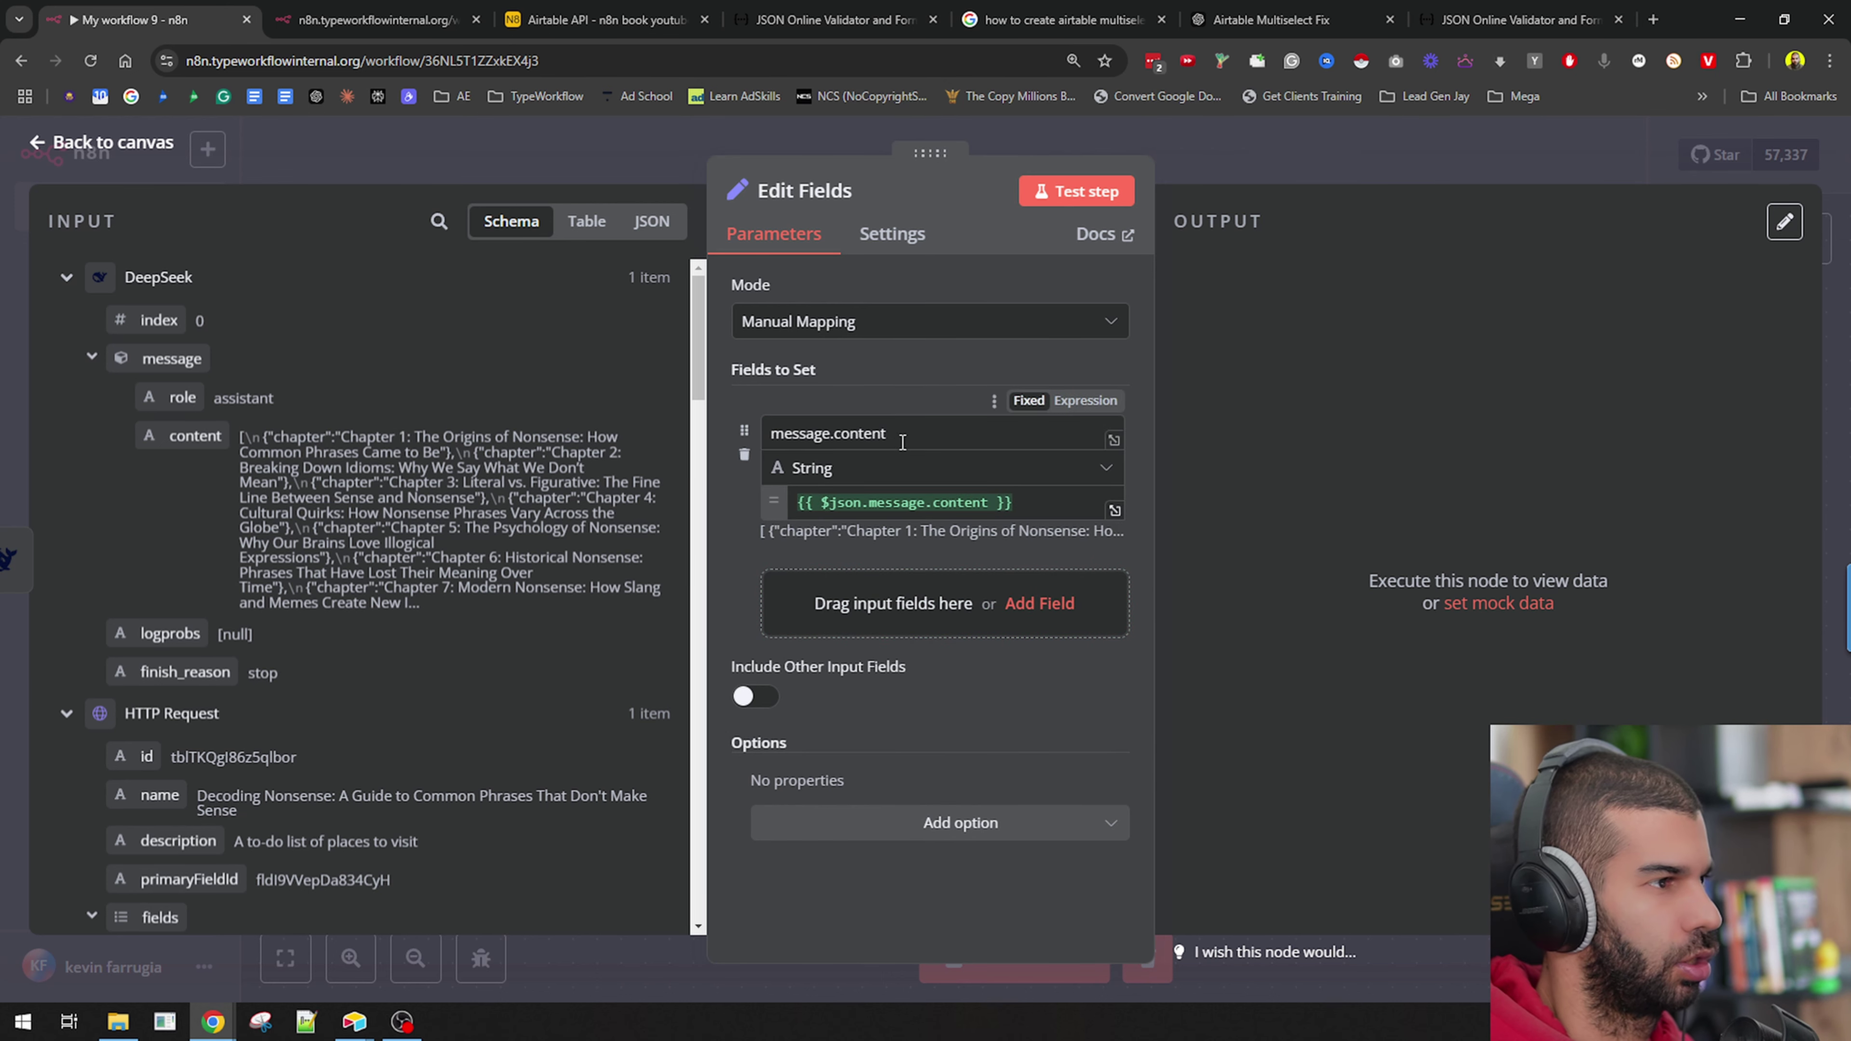
pyautogui.click(932, 467)
pyautogui.click(829, 650)
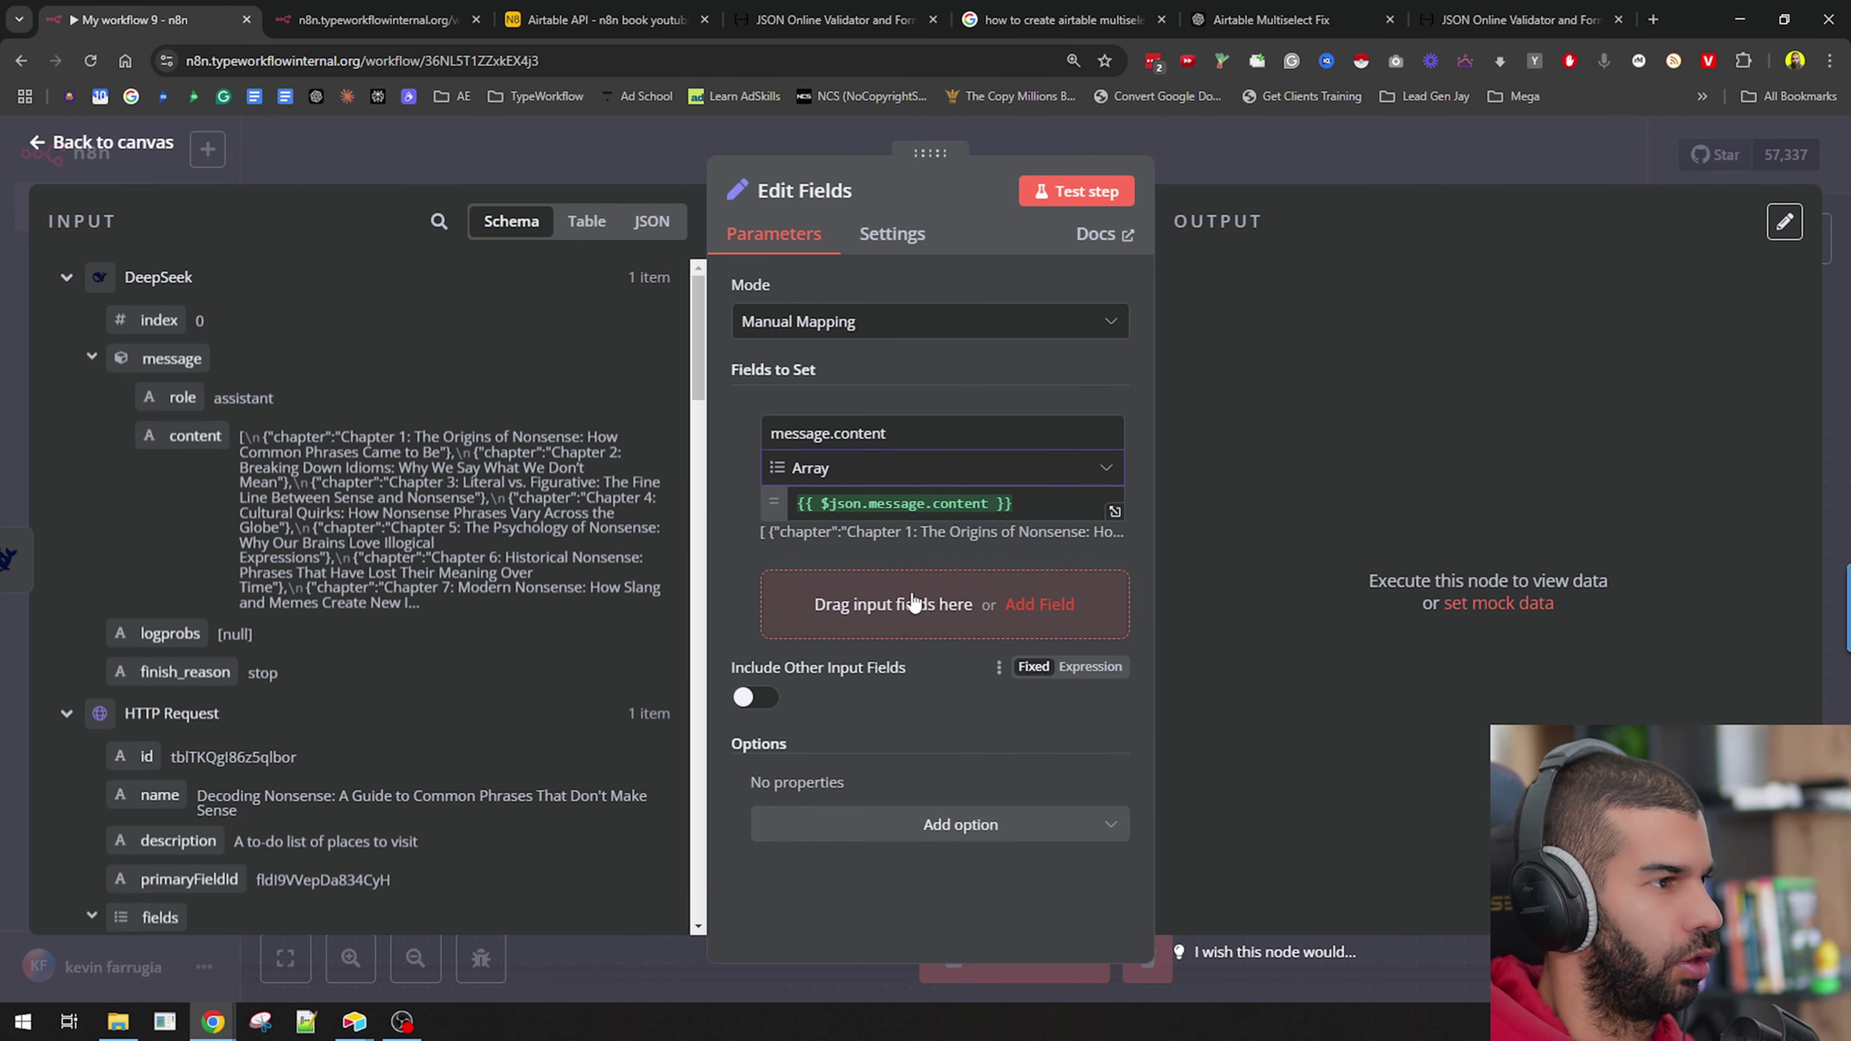
pyautogui.click(1072, 192)
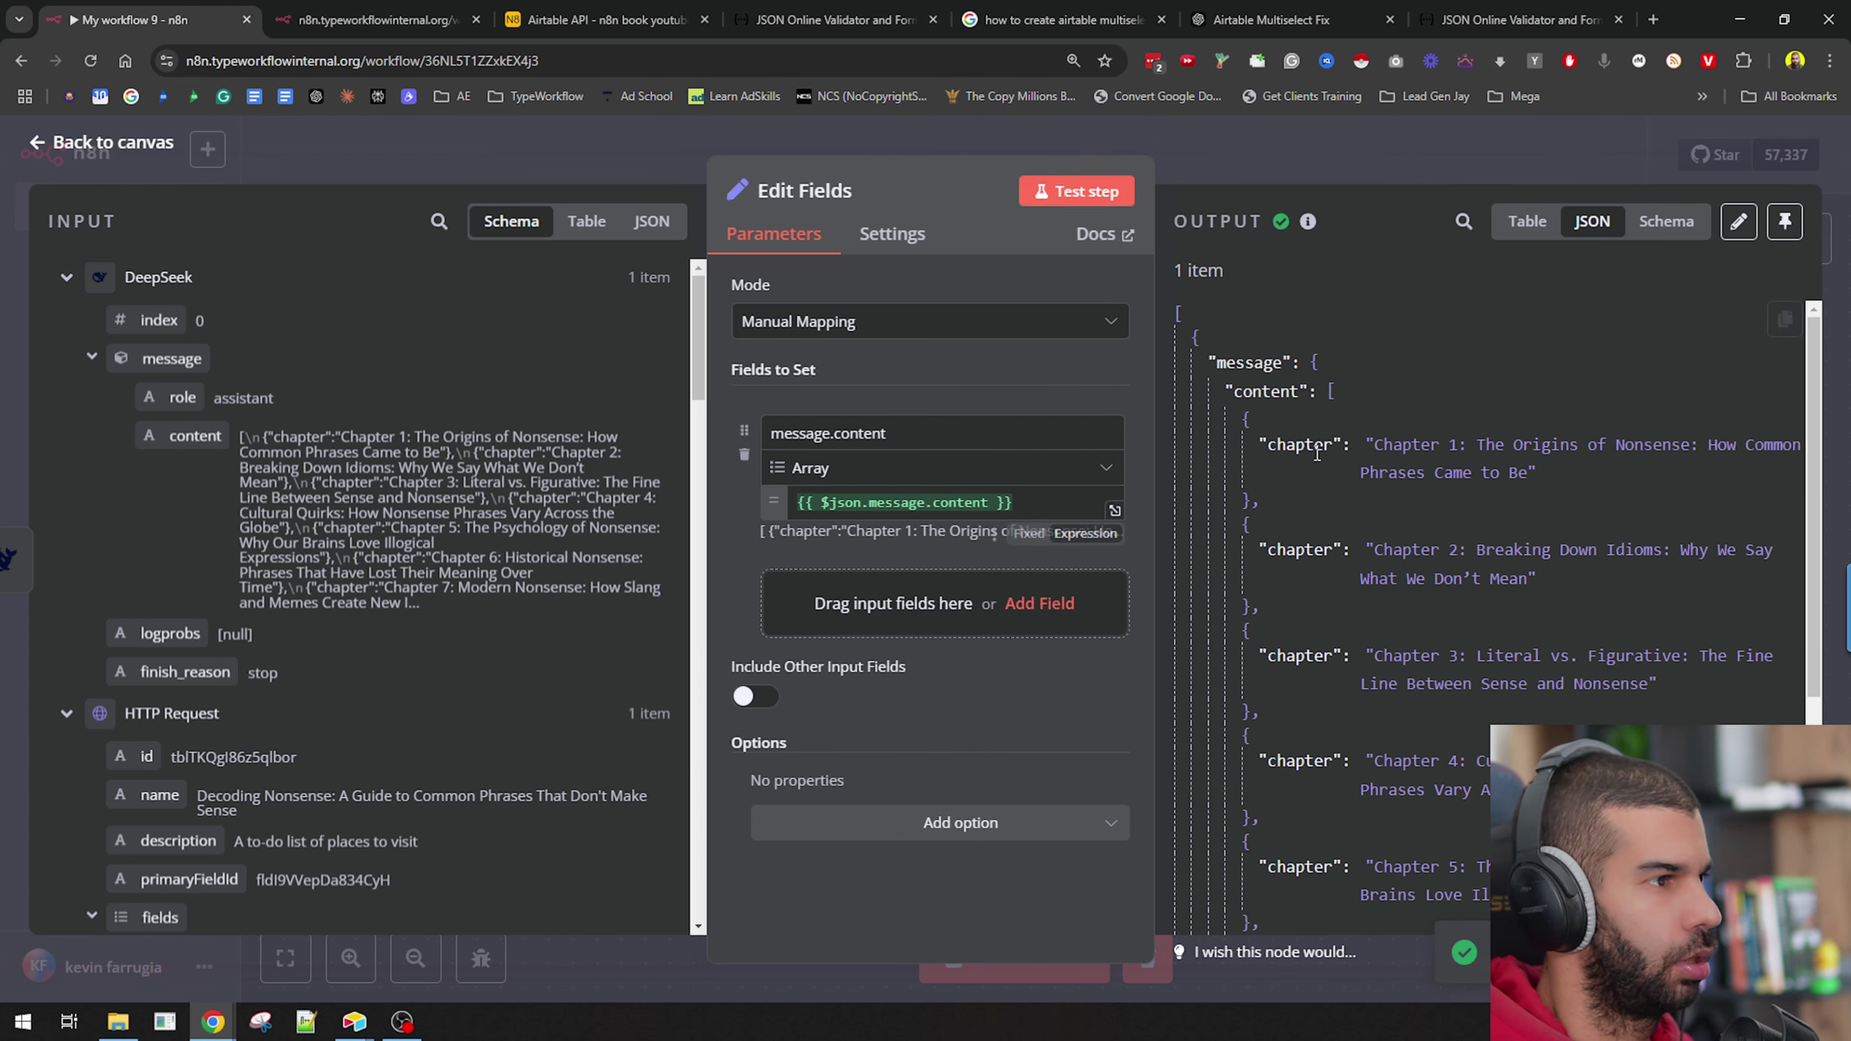
pyautogui.click(1218, 147)
pyautogui.doubleClick(803, 427)
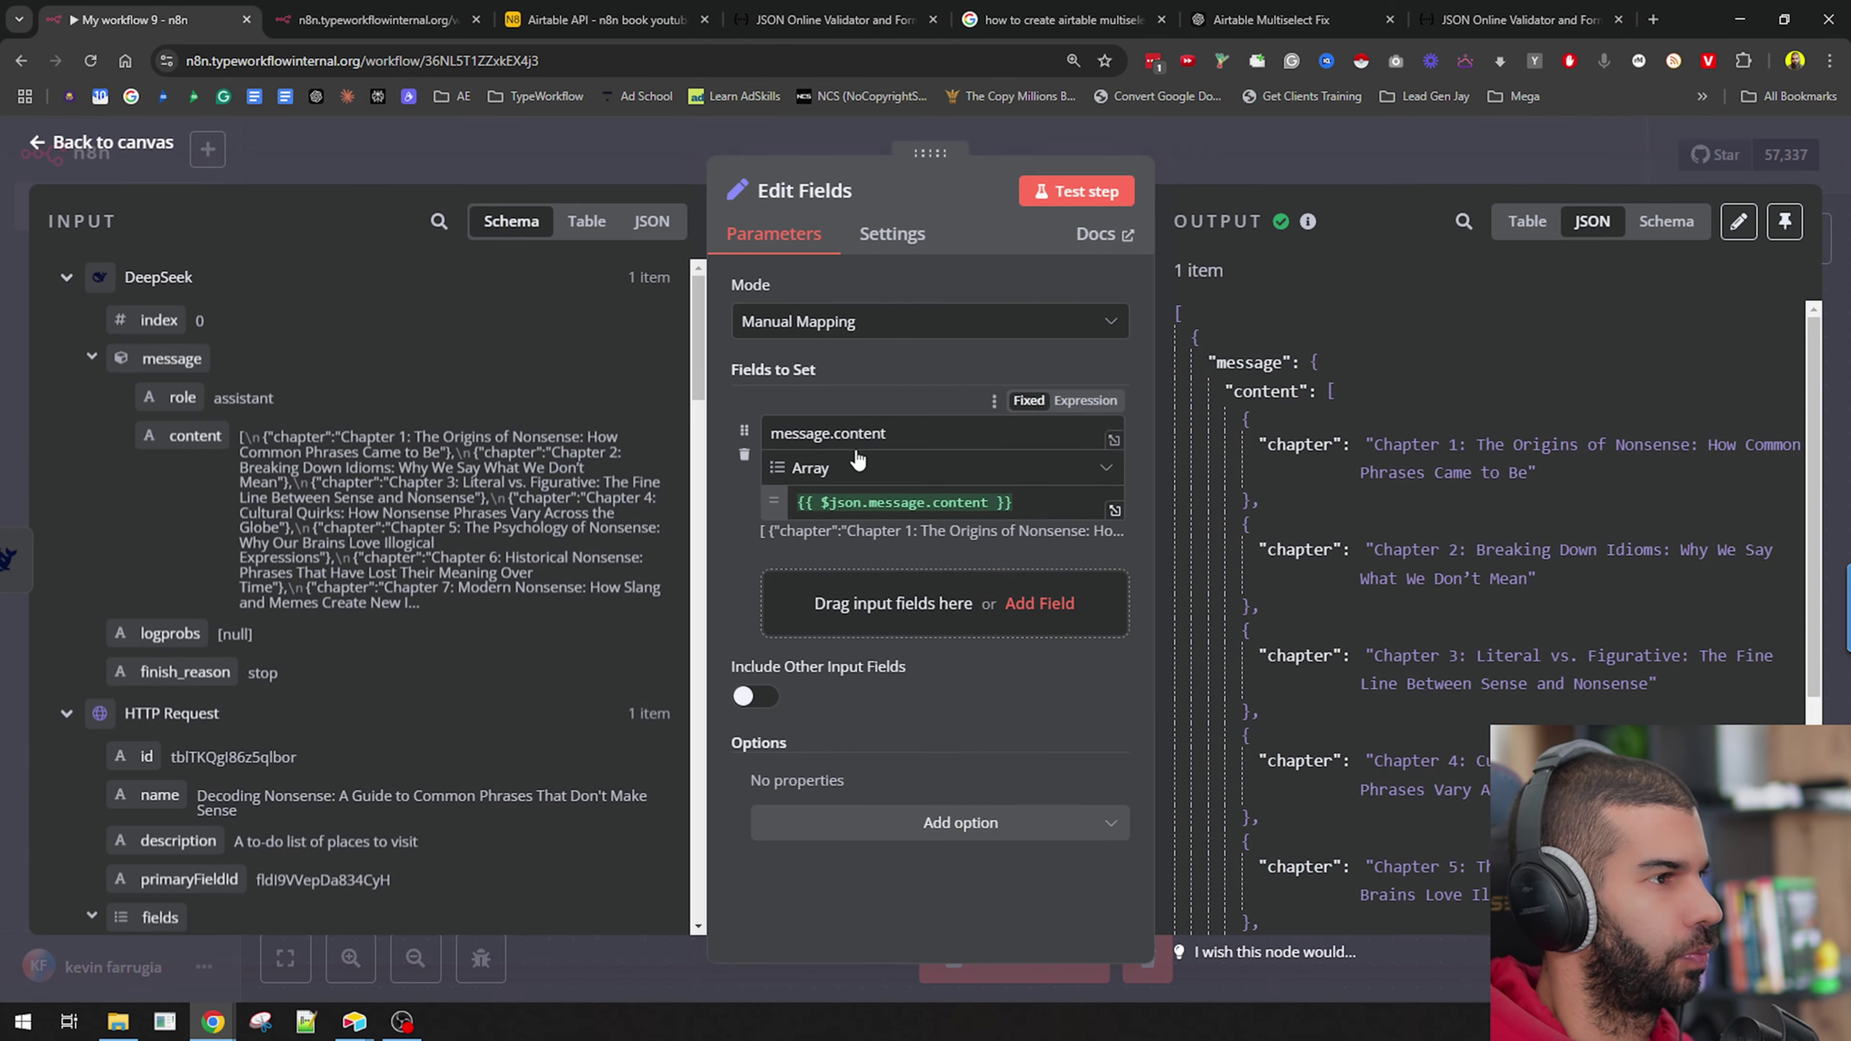
pyautogui.click(1347, 174)
# Add a Split Out node on message.content and test it, producing 10 chapter items.
pyautogui.click(976, 414)
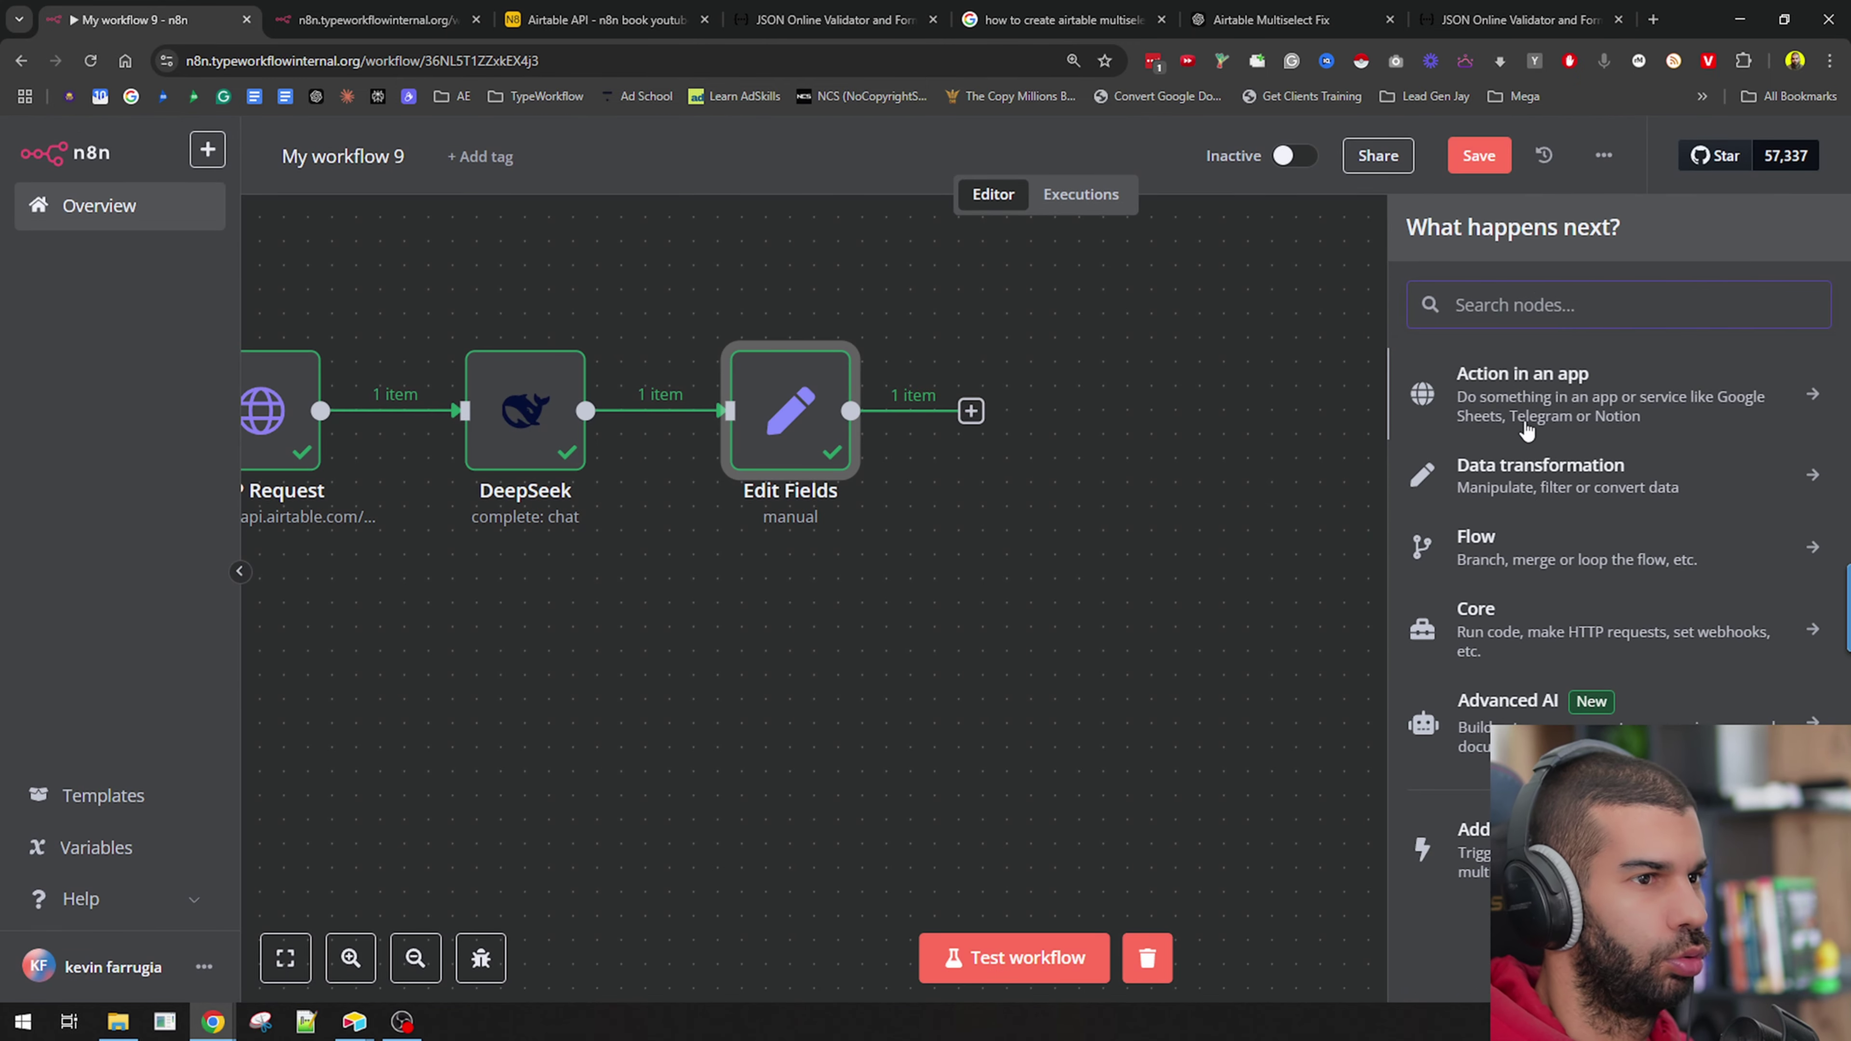
pyautogui.click(1503, 479)
pyautogui.scroll(-3, 1623, 612)
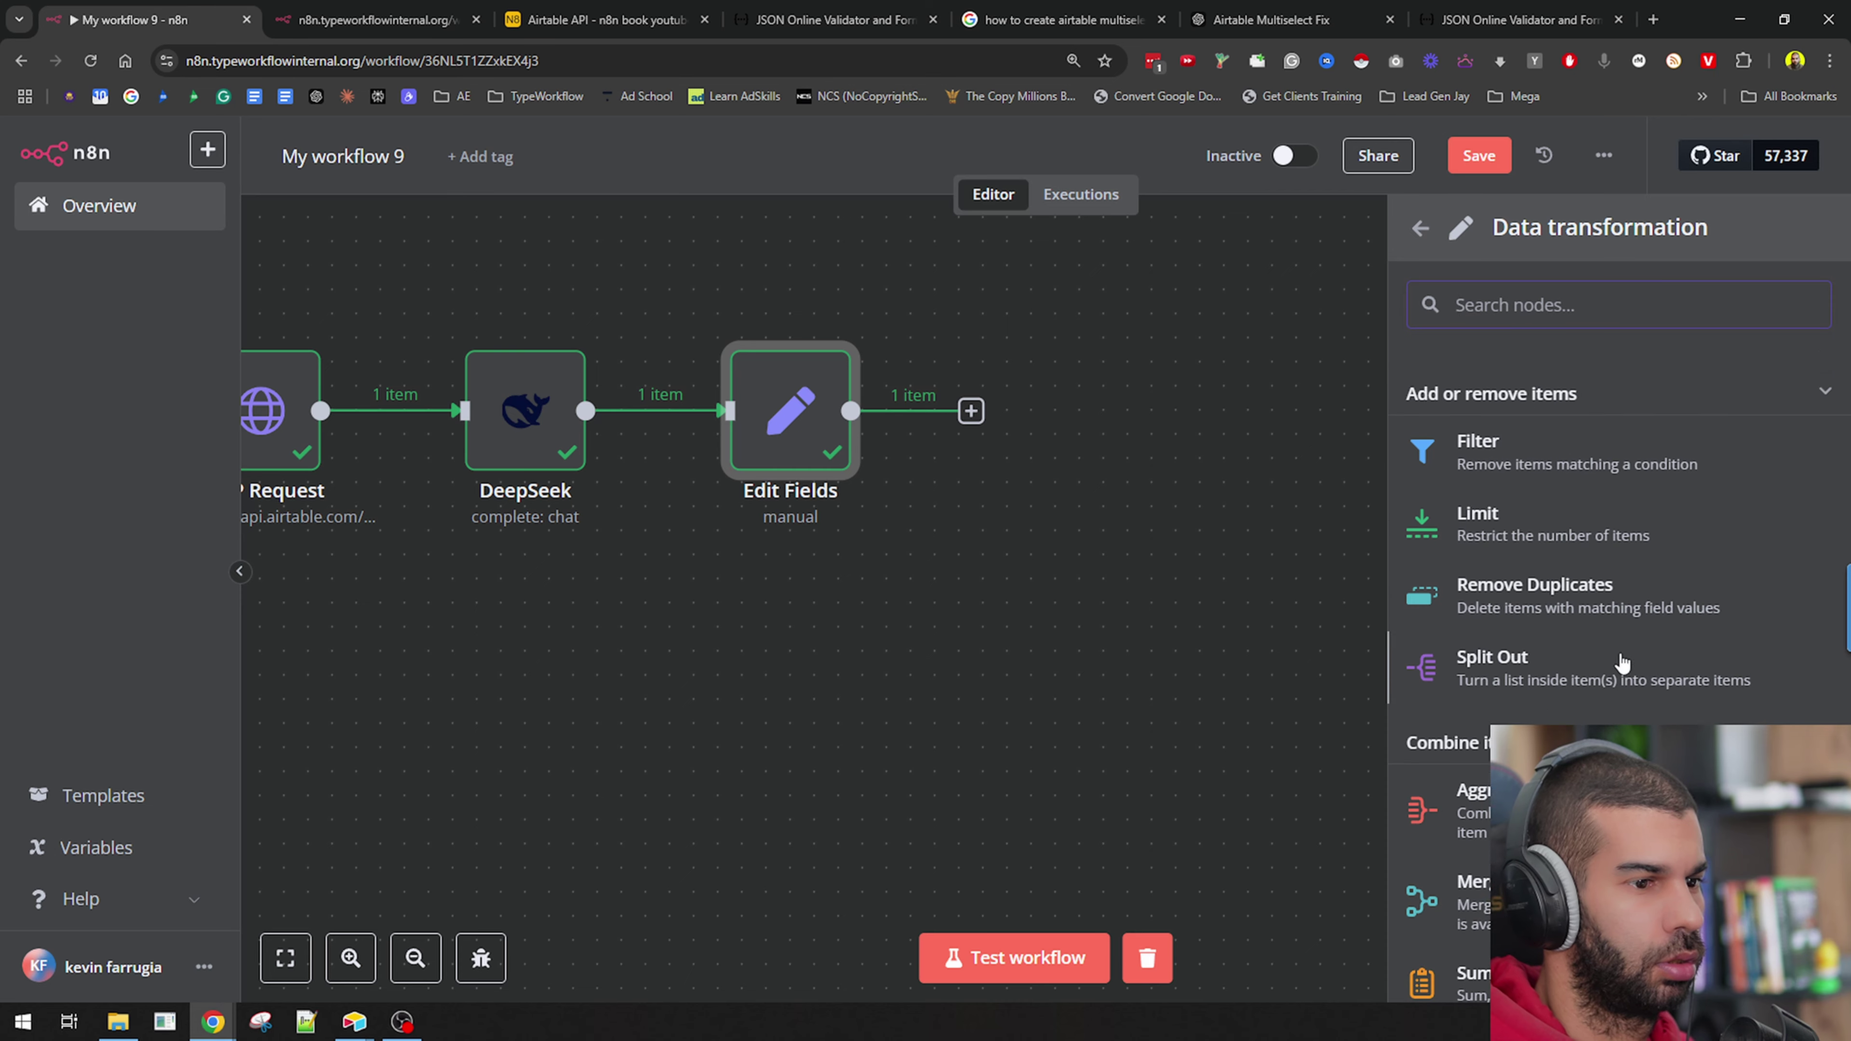
pyautogui.click(1621, 623)
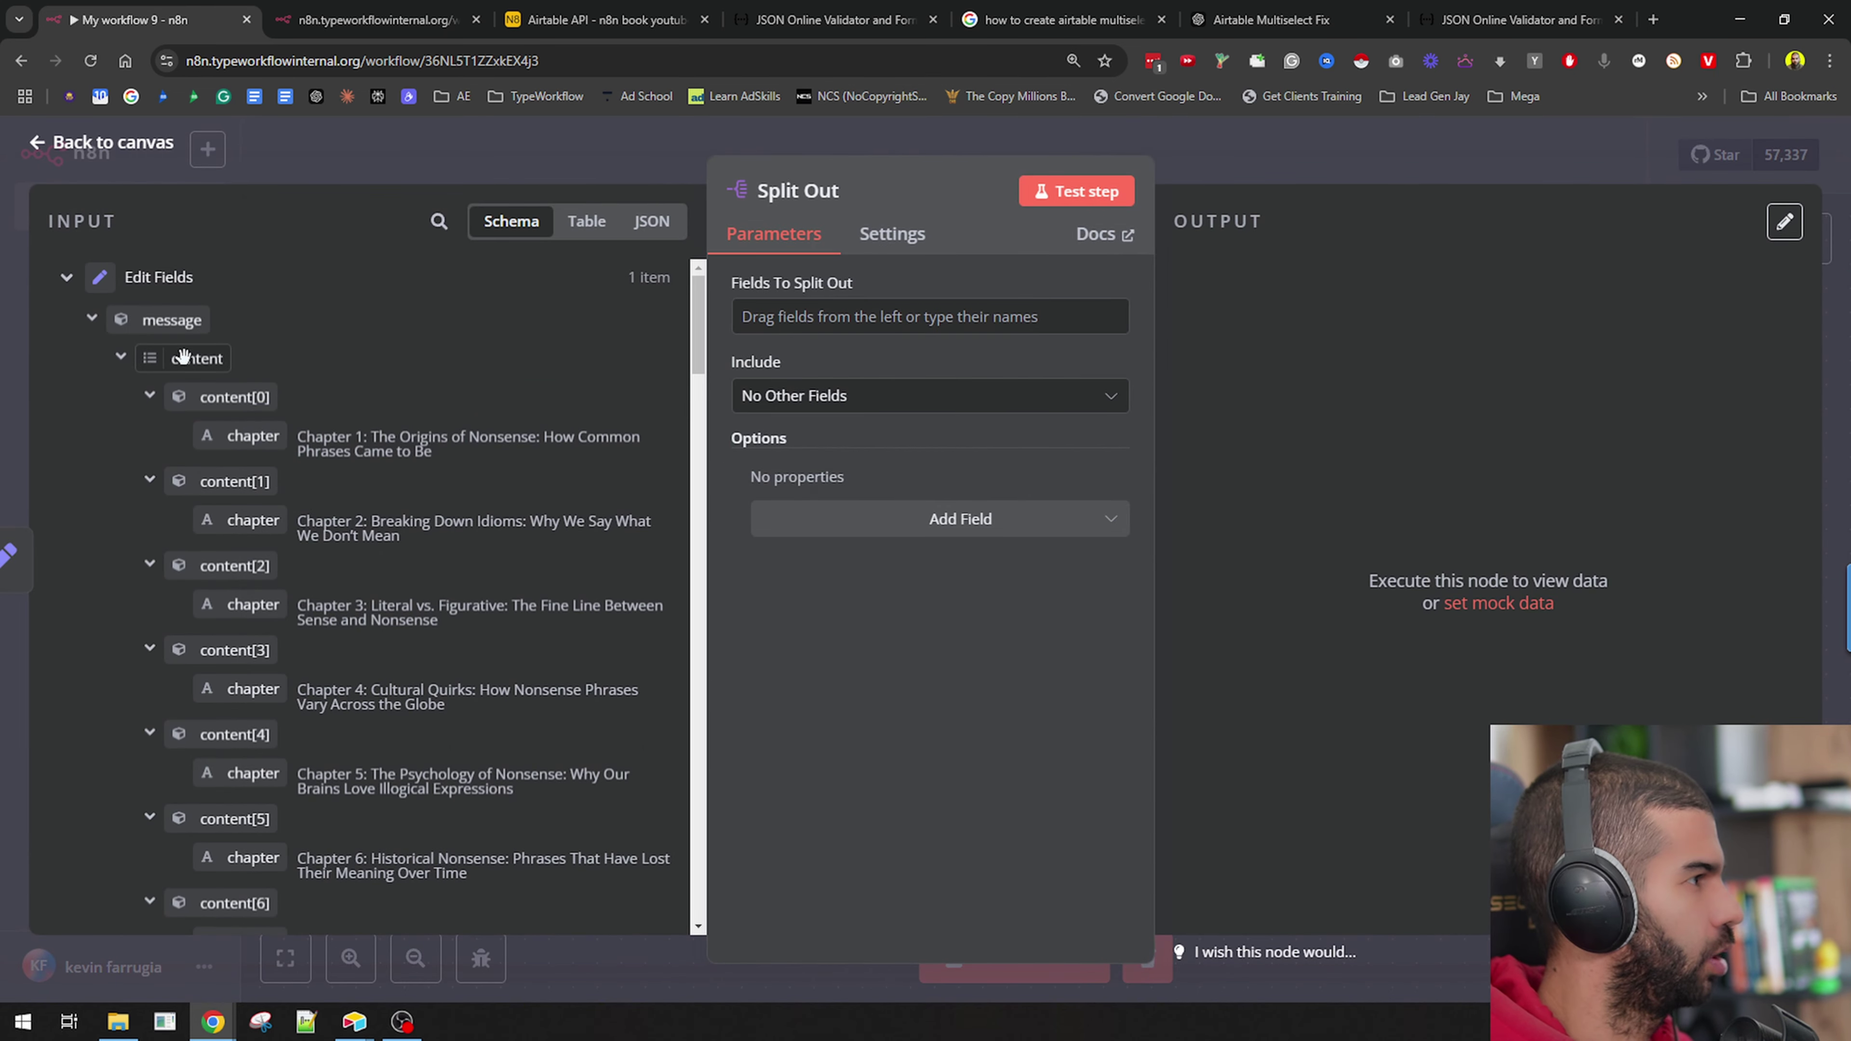
pyautogui.moveTo(186, 358); pyautogui.dragTo(893, 315)
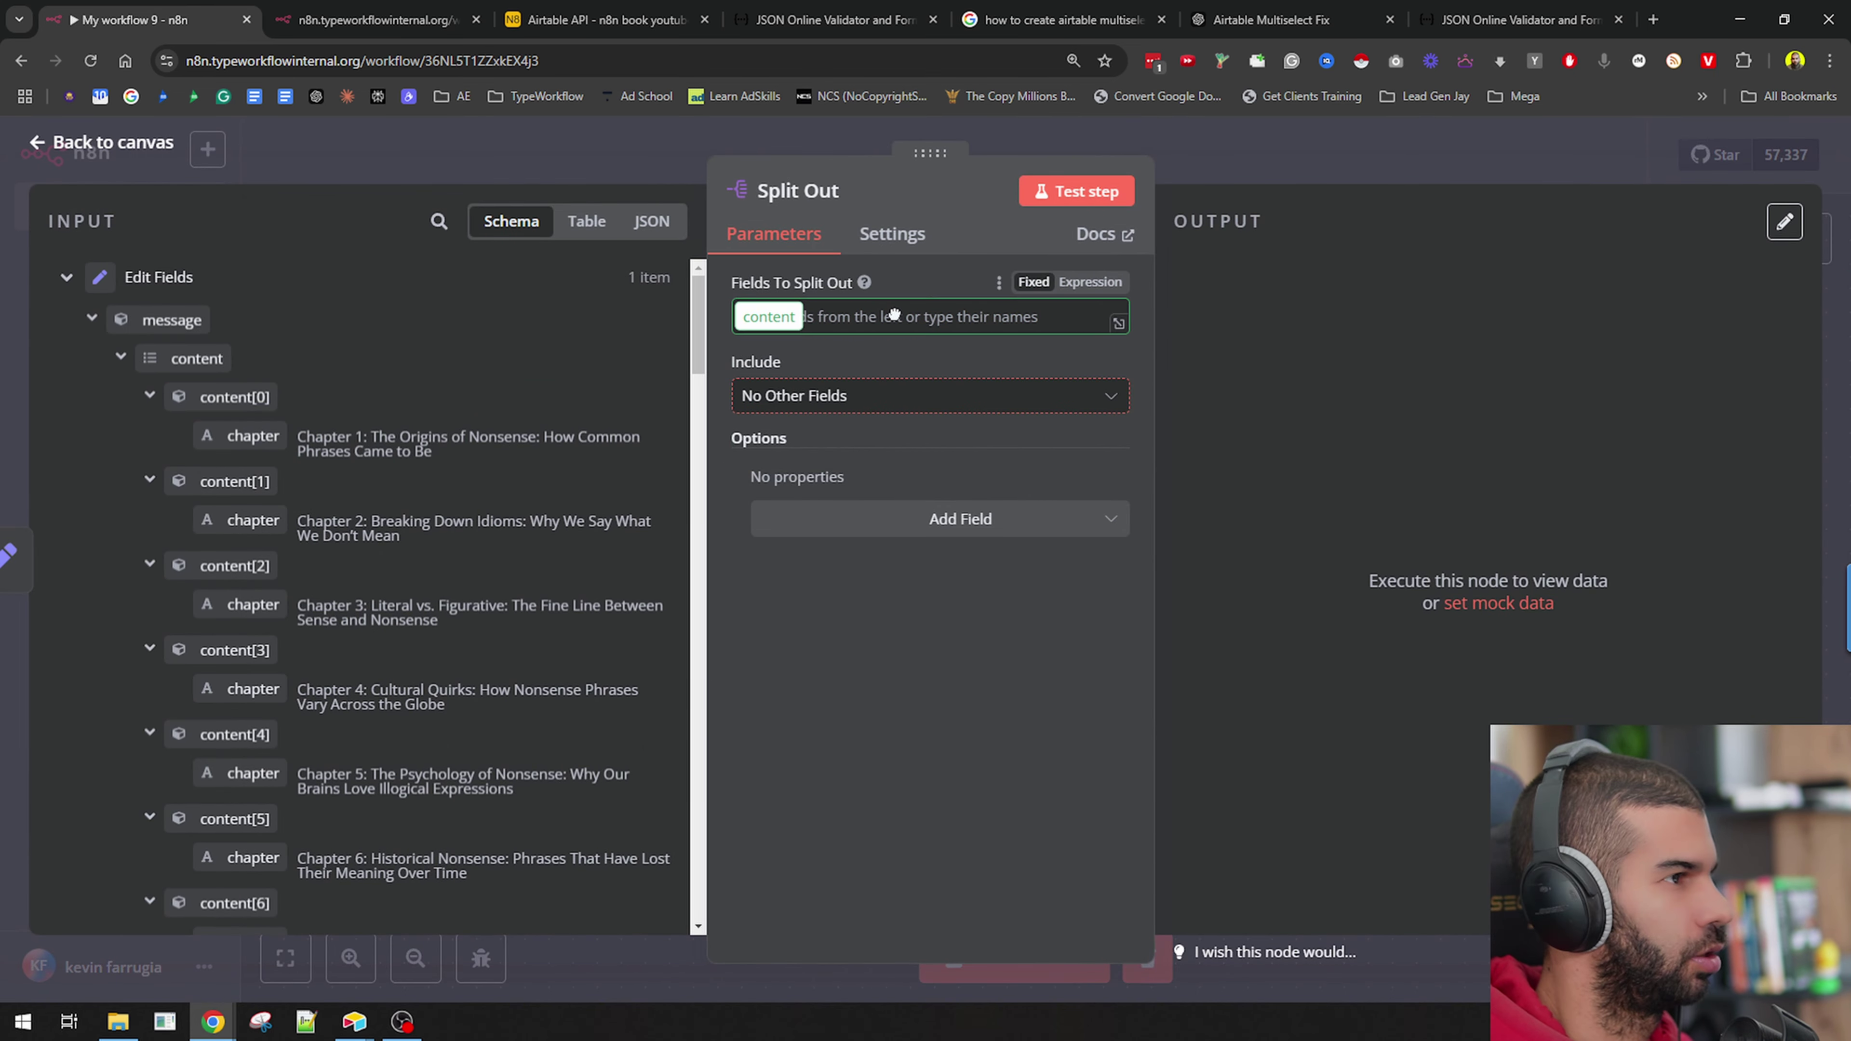
pyautogui.click(1084, 193)
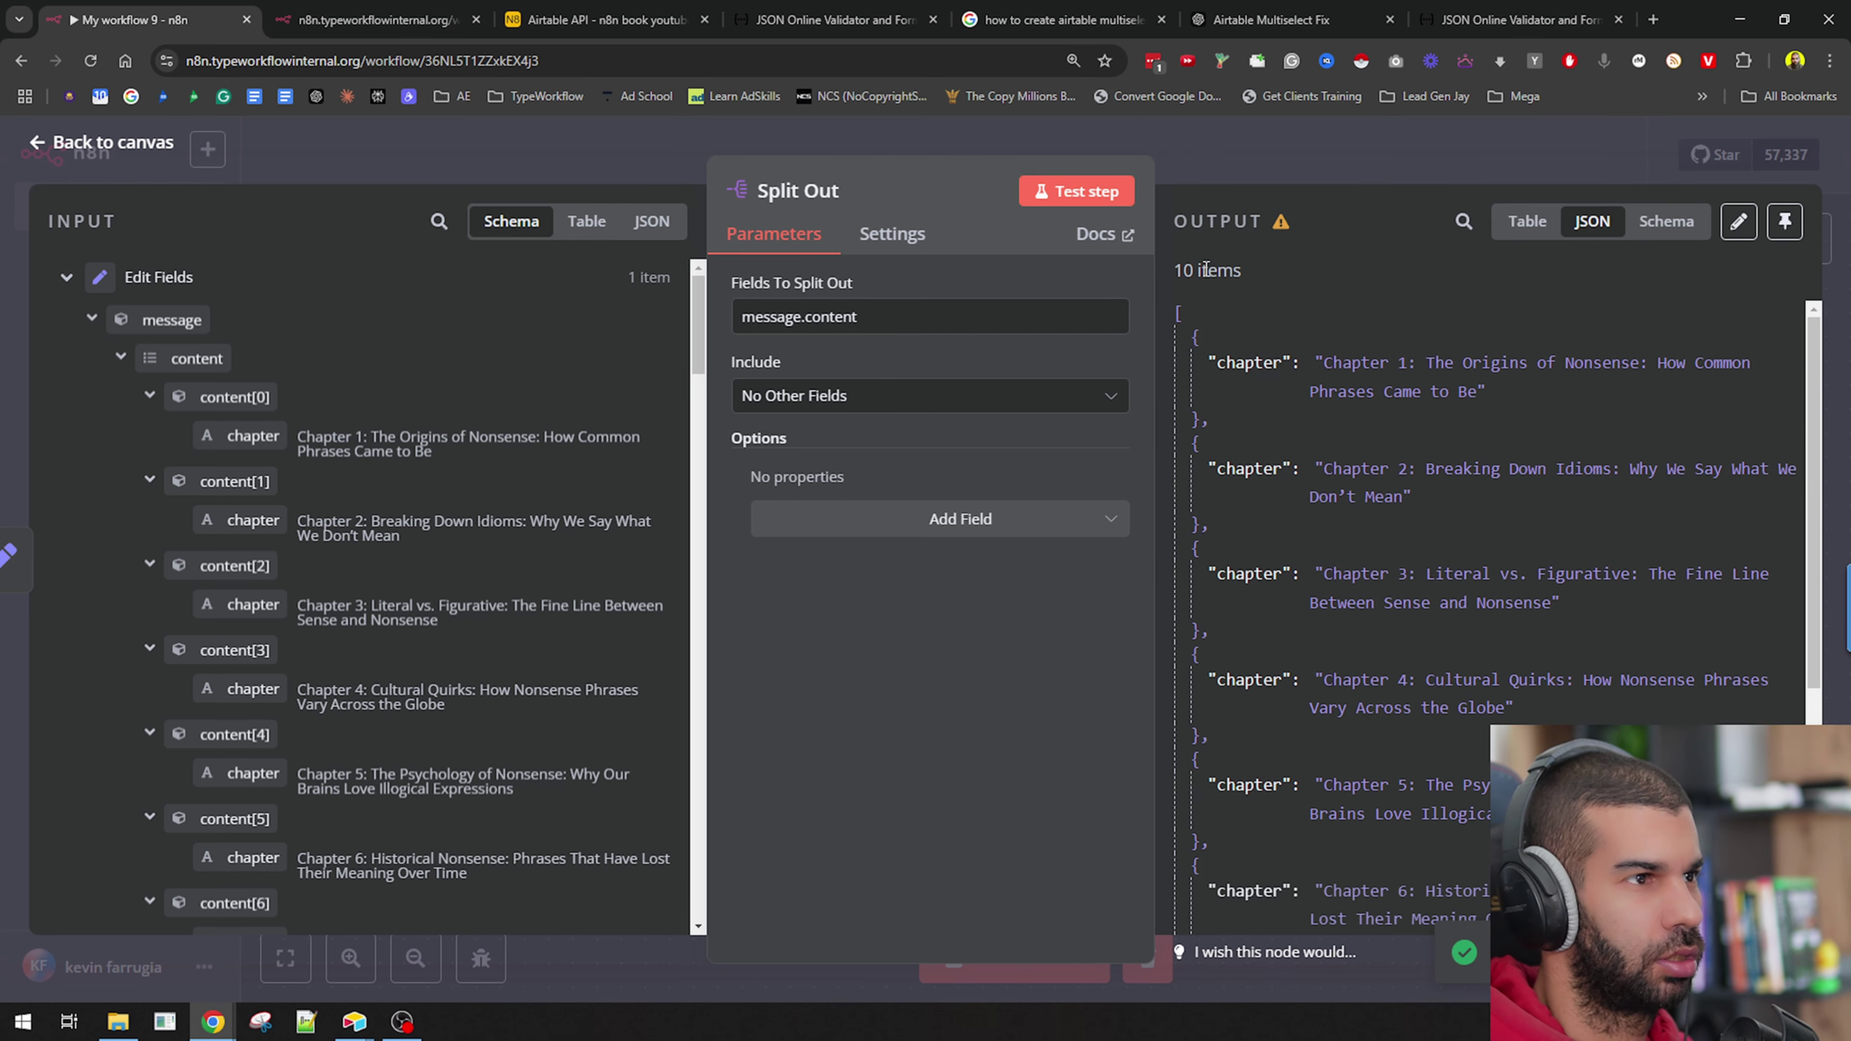
pyautogui.click(1286, 175)
pyautogui.hscroll(5, 771, 386)
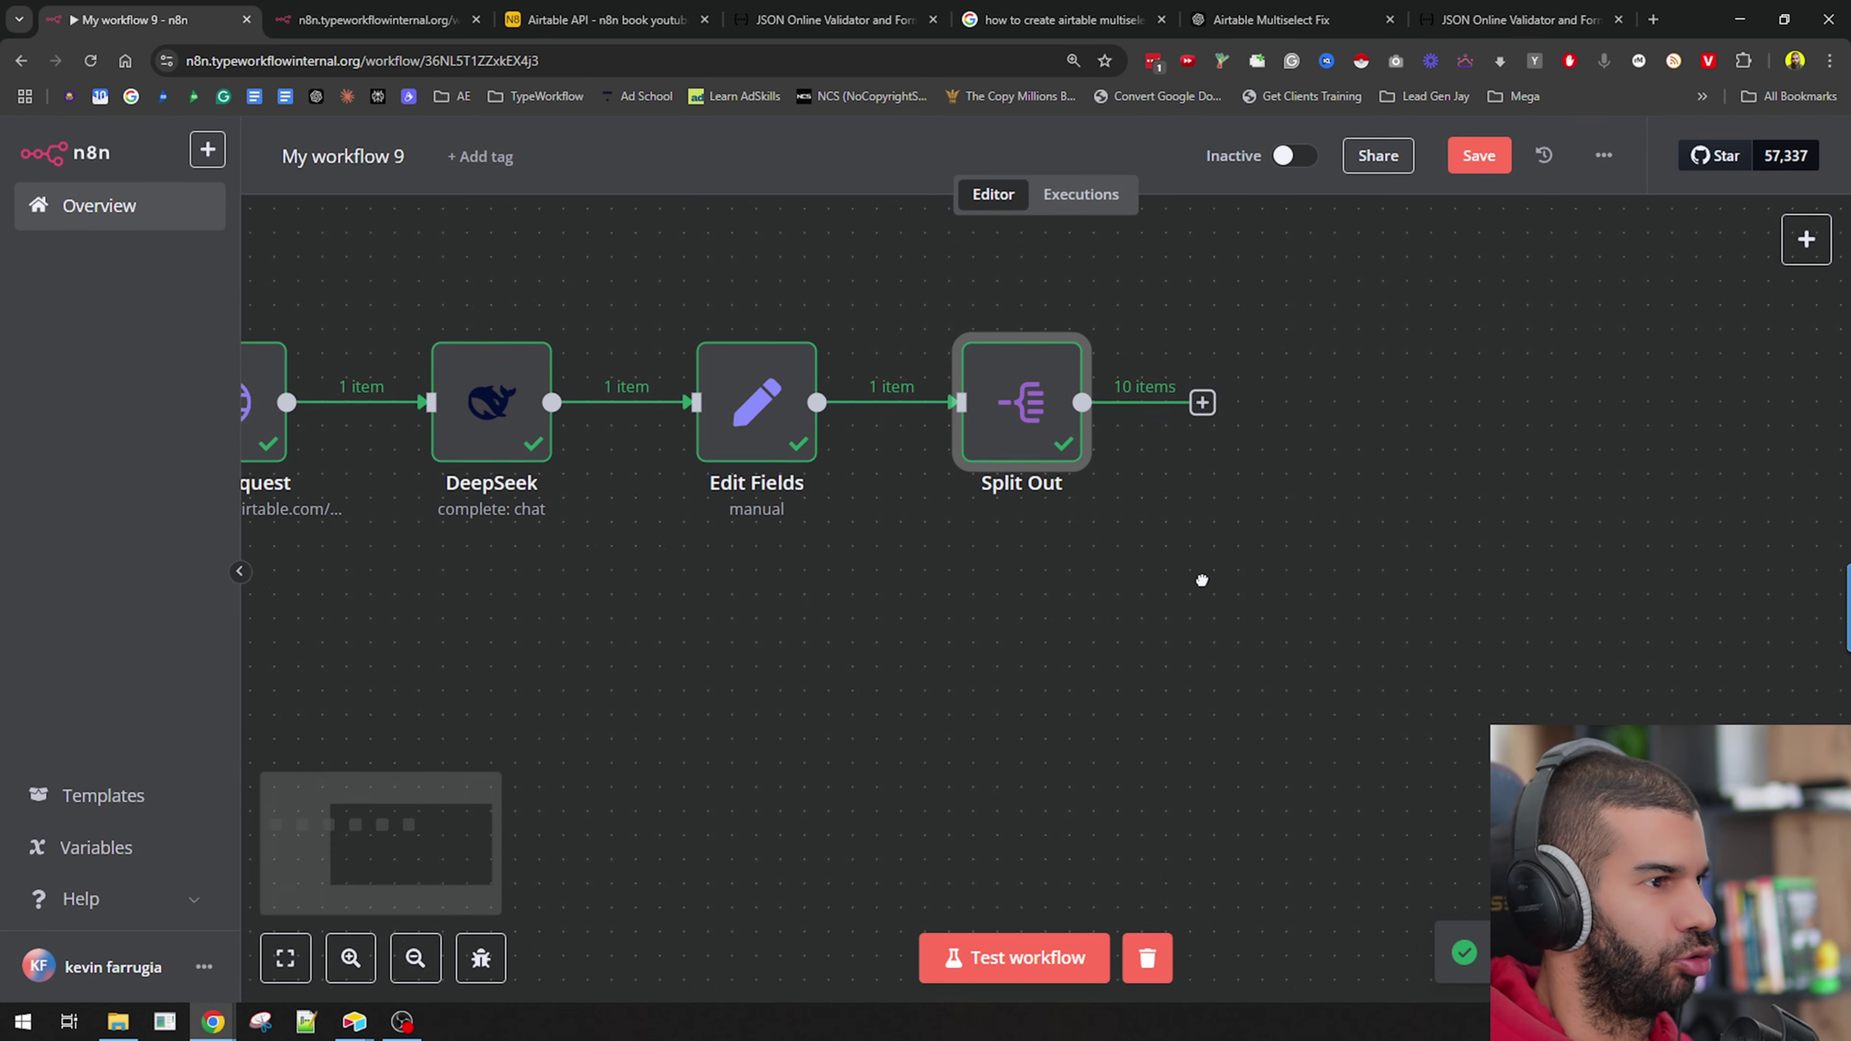
pyautogui.doubleClick(770, 386)
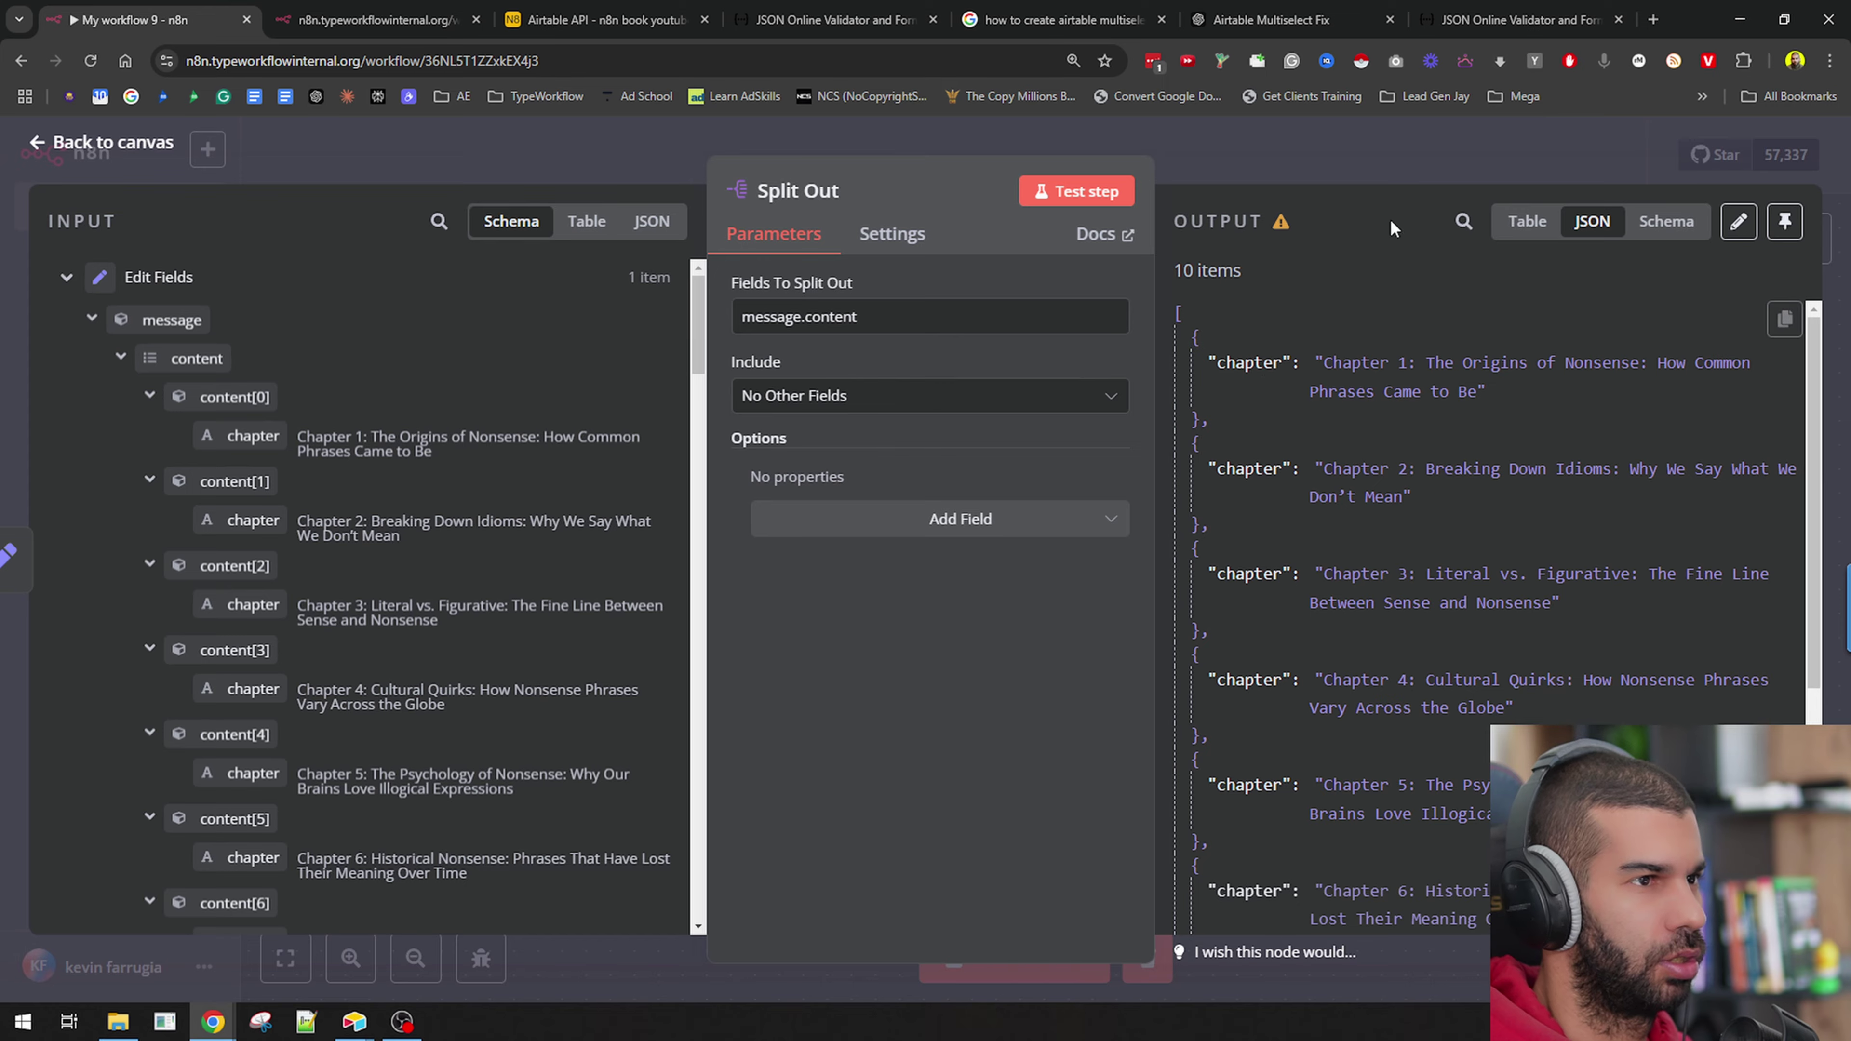
pyautogui.click(1376, 165)
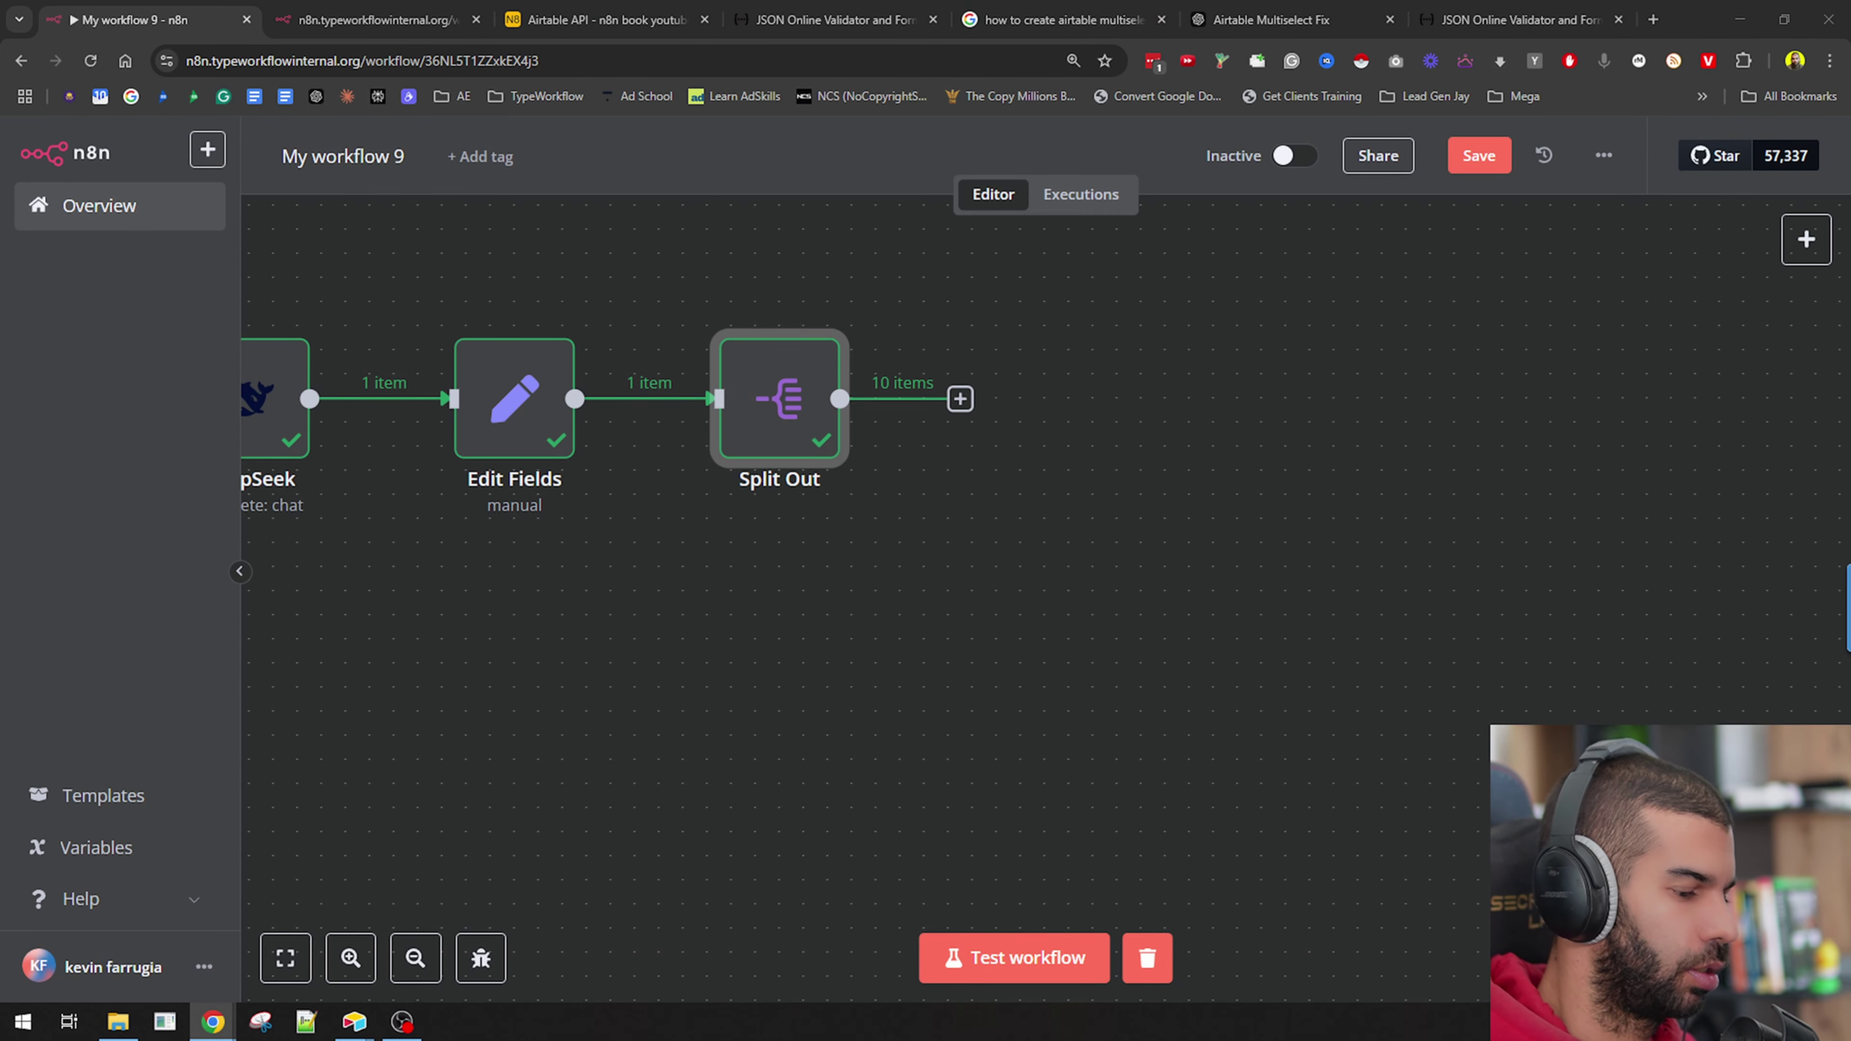
# Rename the DeepSeek node to 'create chapters'.
pyautogui.hscroll(-5, 523, 648)
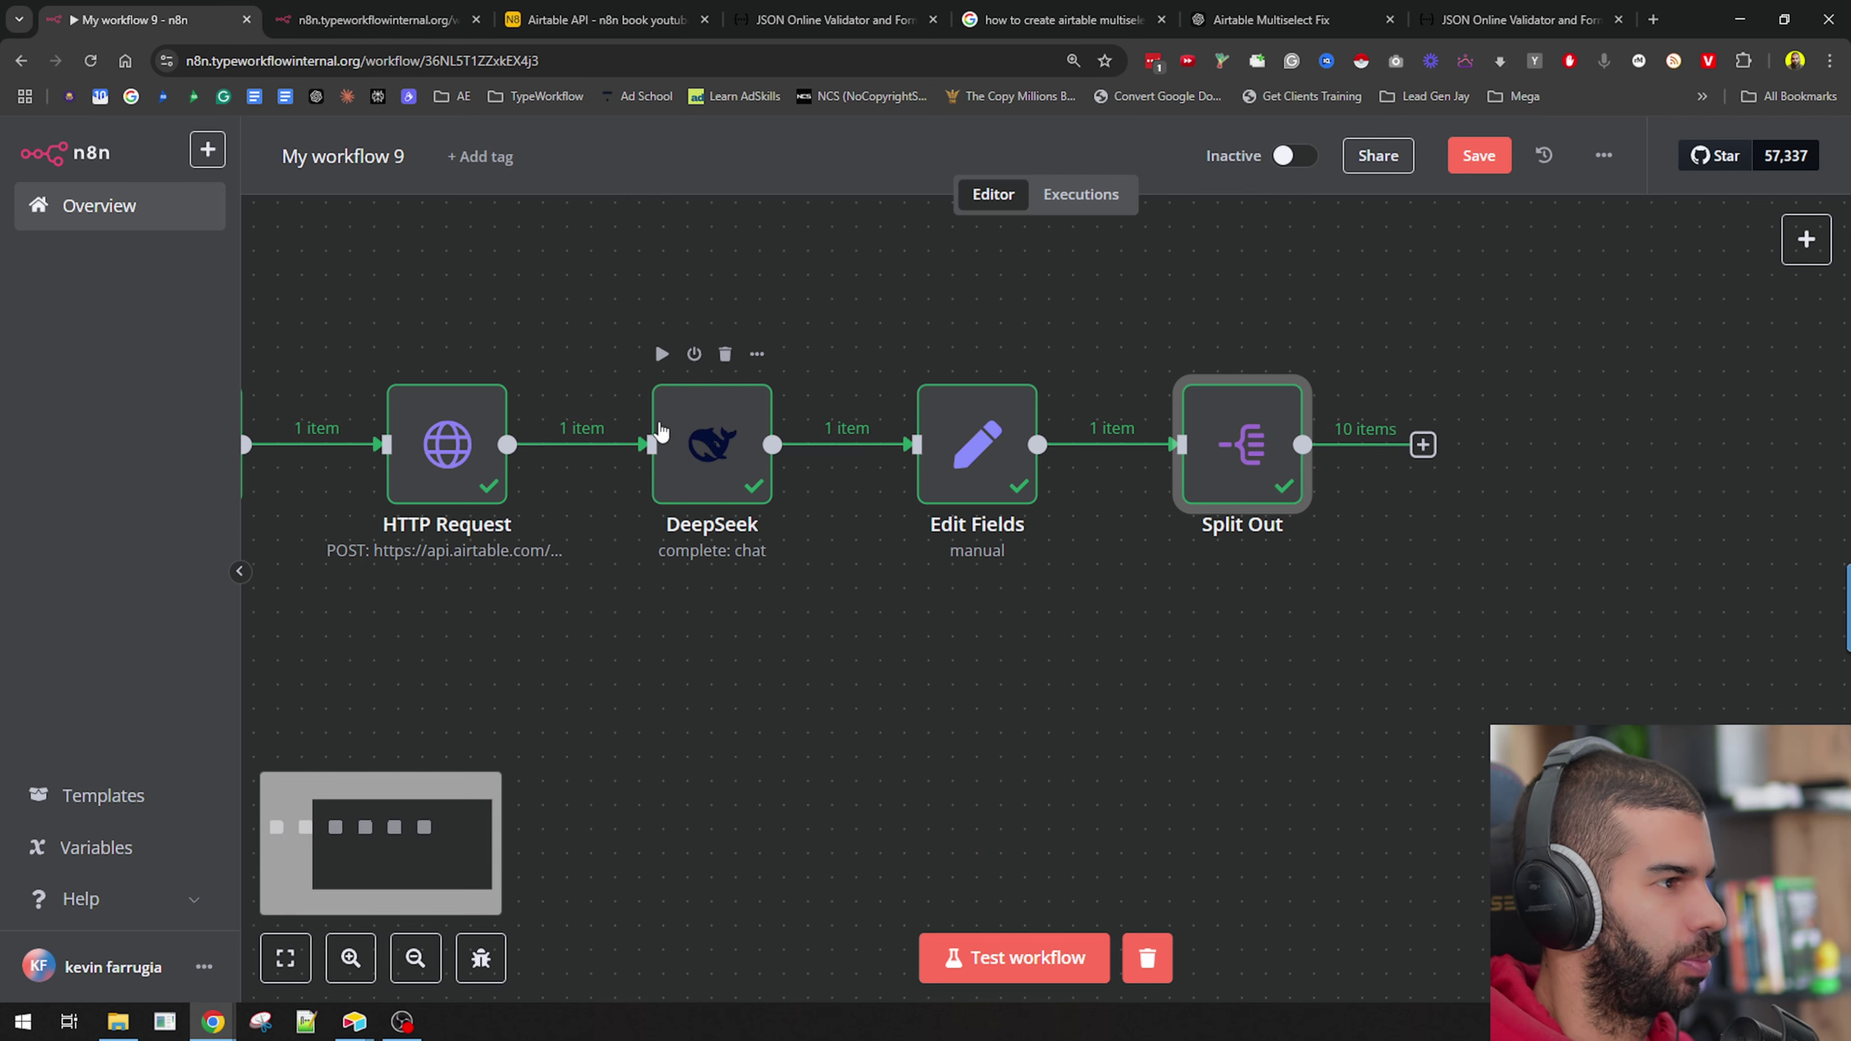
pyautogui.rightClick(659, 438)
pyautogui.click(696, 531)
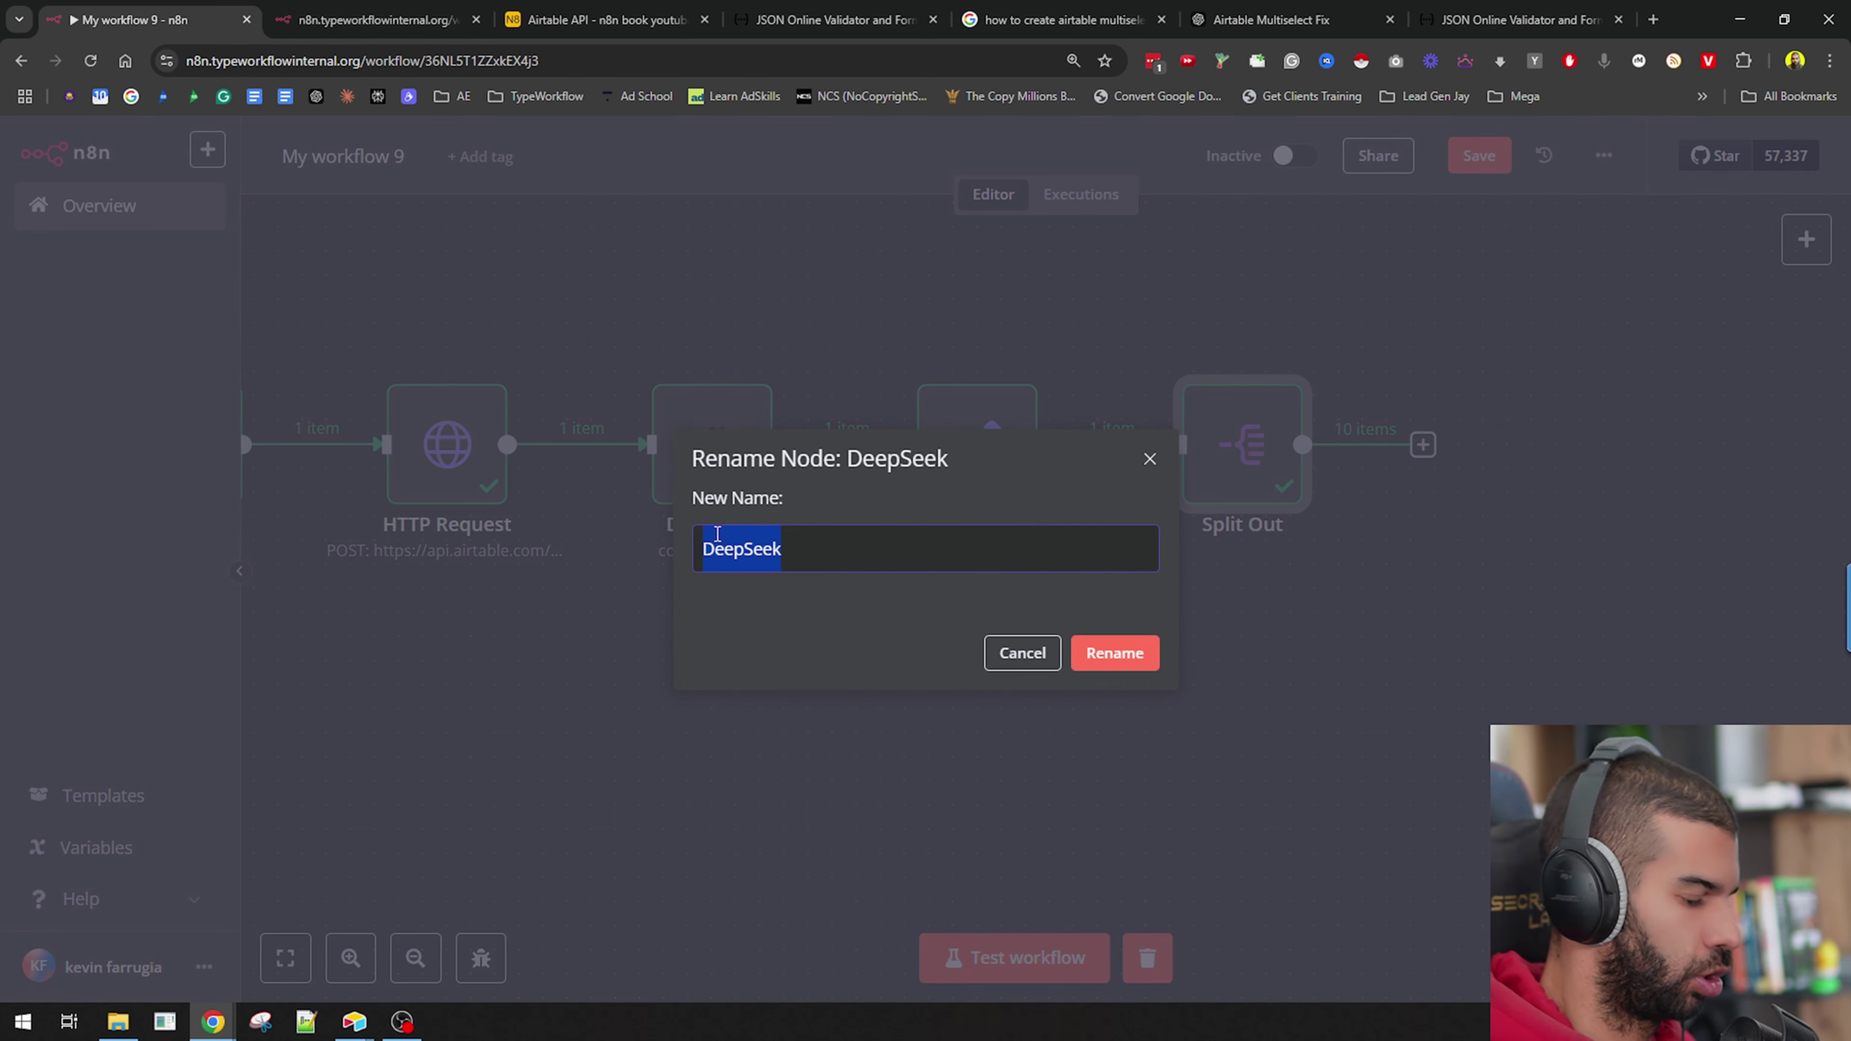
pyautogui.write('ceareate chapters')
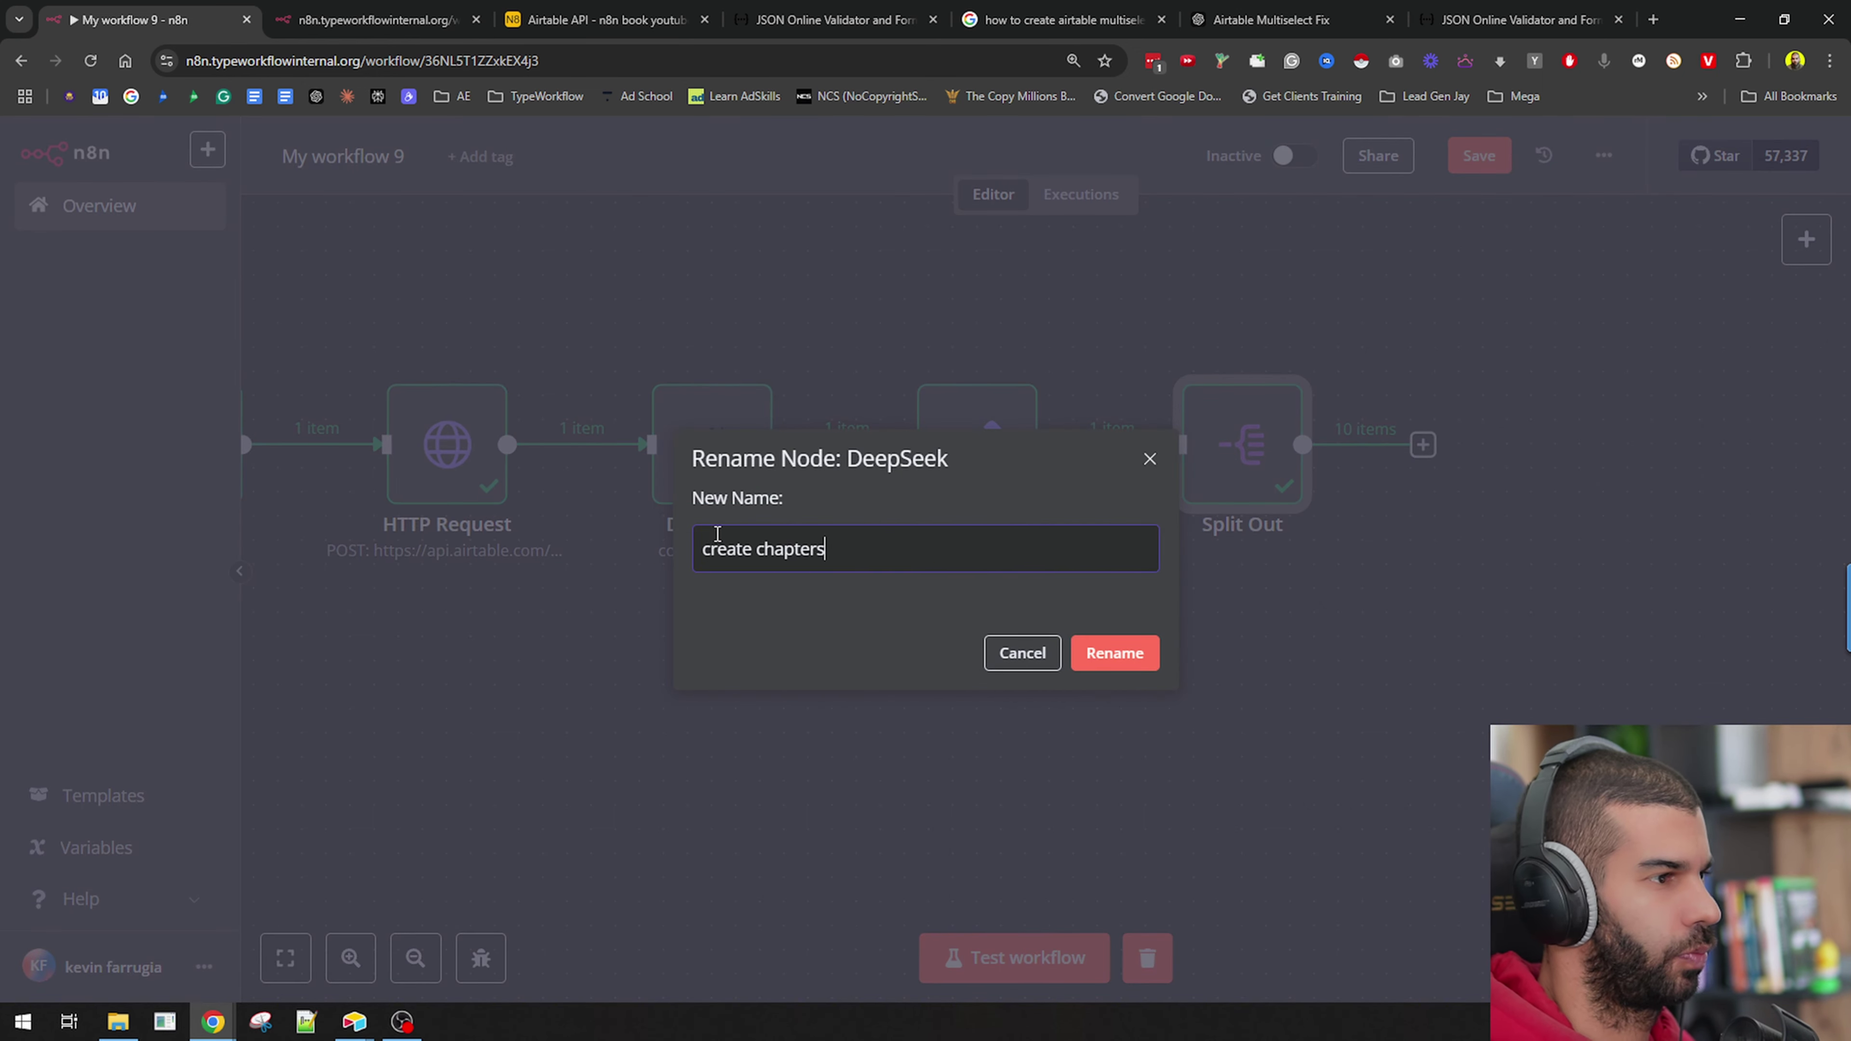
pyautogui.hotkey('ctrl', 'a')
pyautogui.press('Return')
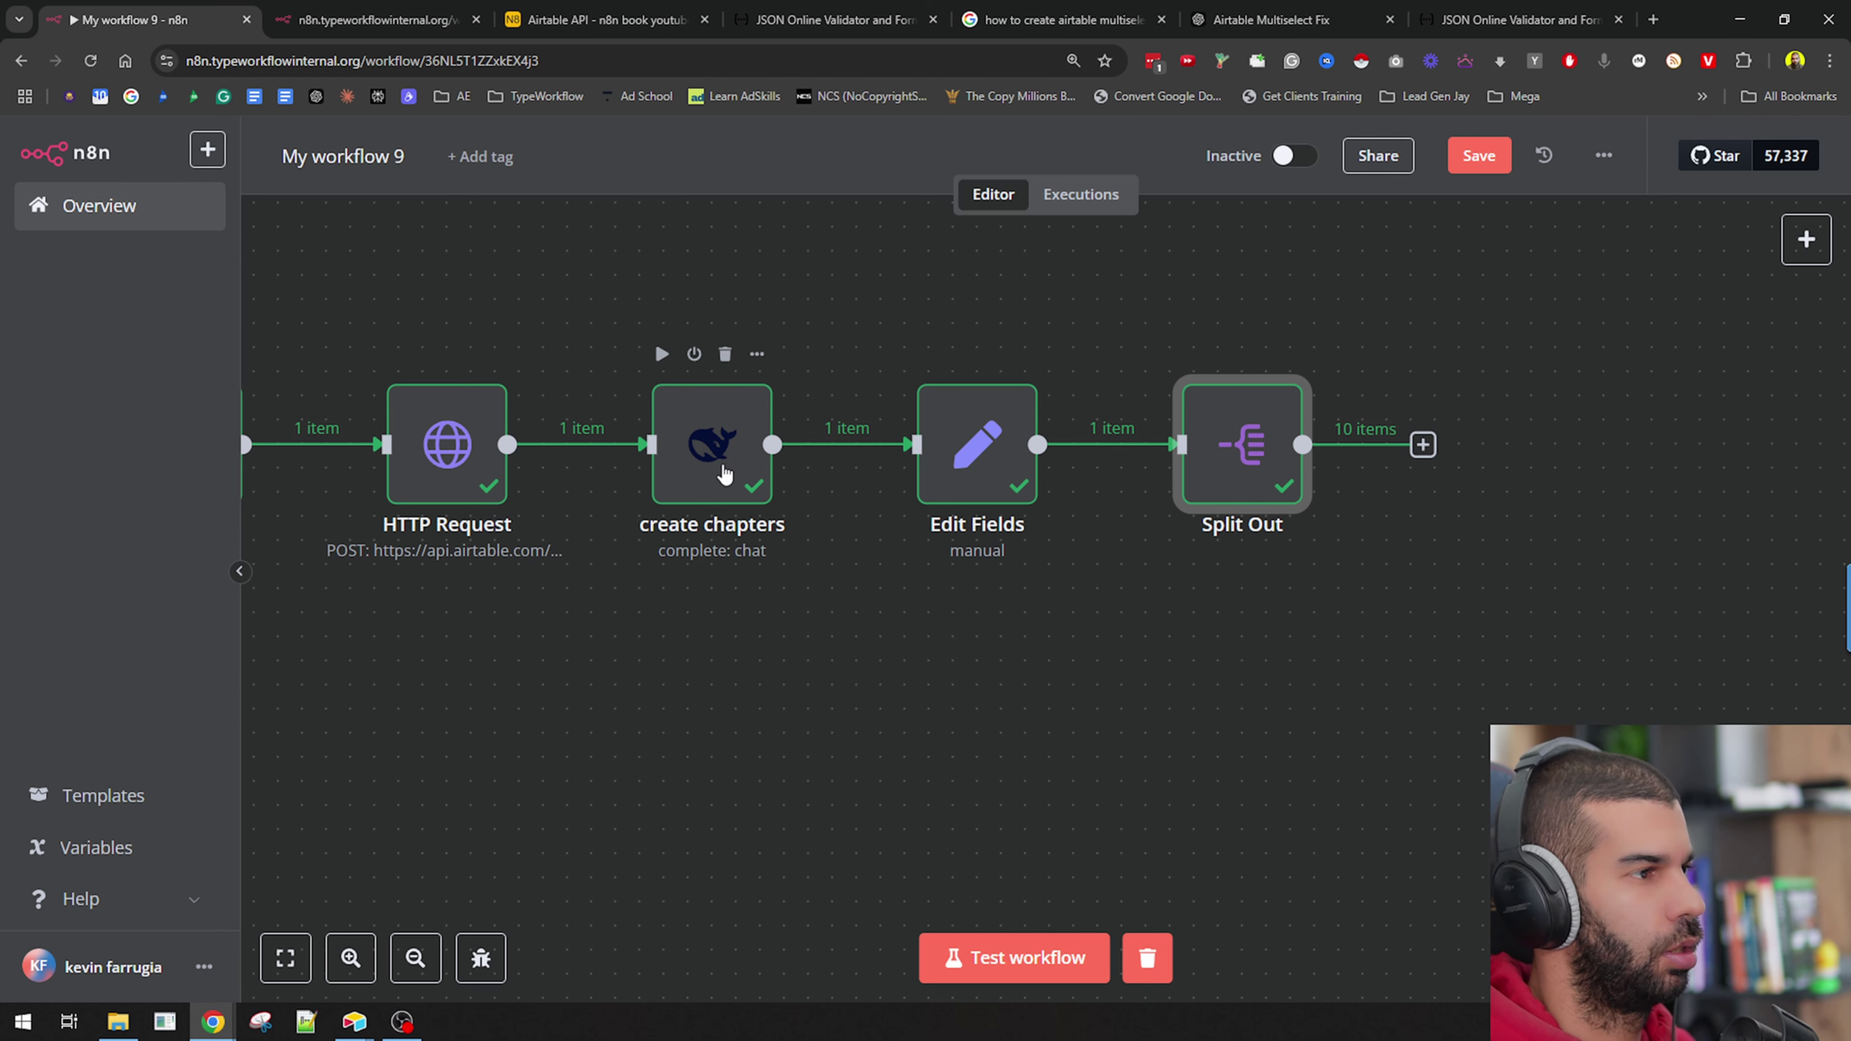
# Pin the output data of the create chapters and Split Out nodes.
pyautogui.rightClick(721, 479)
pyautogui.click(787, 643)
pyautogui.scroll(5, 727, 496)
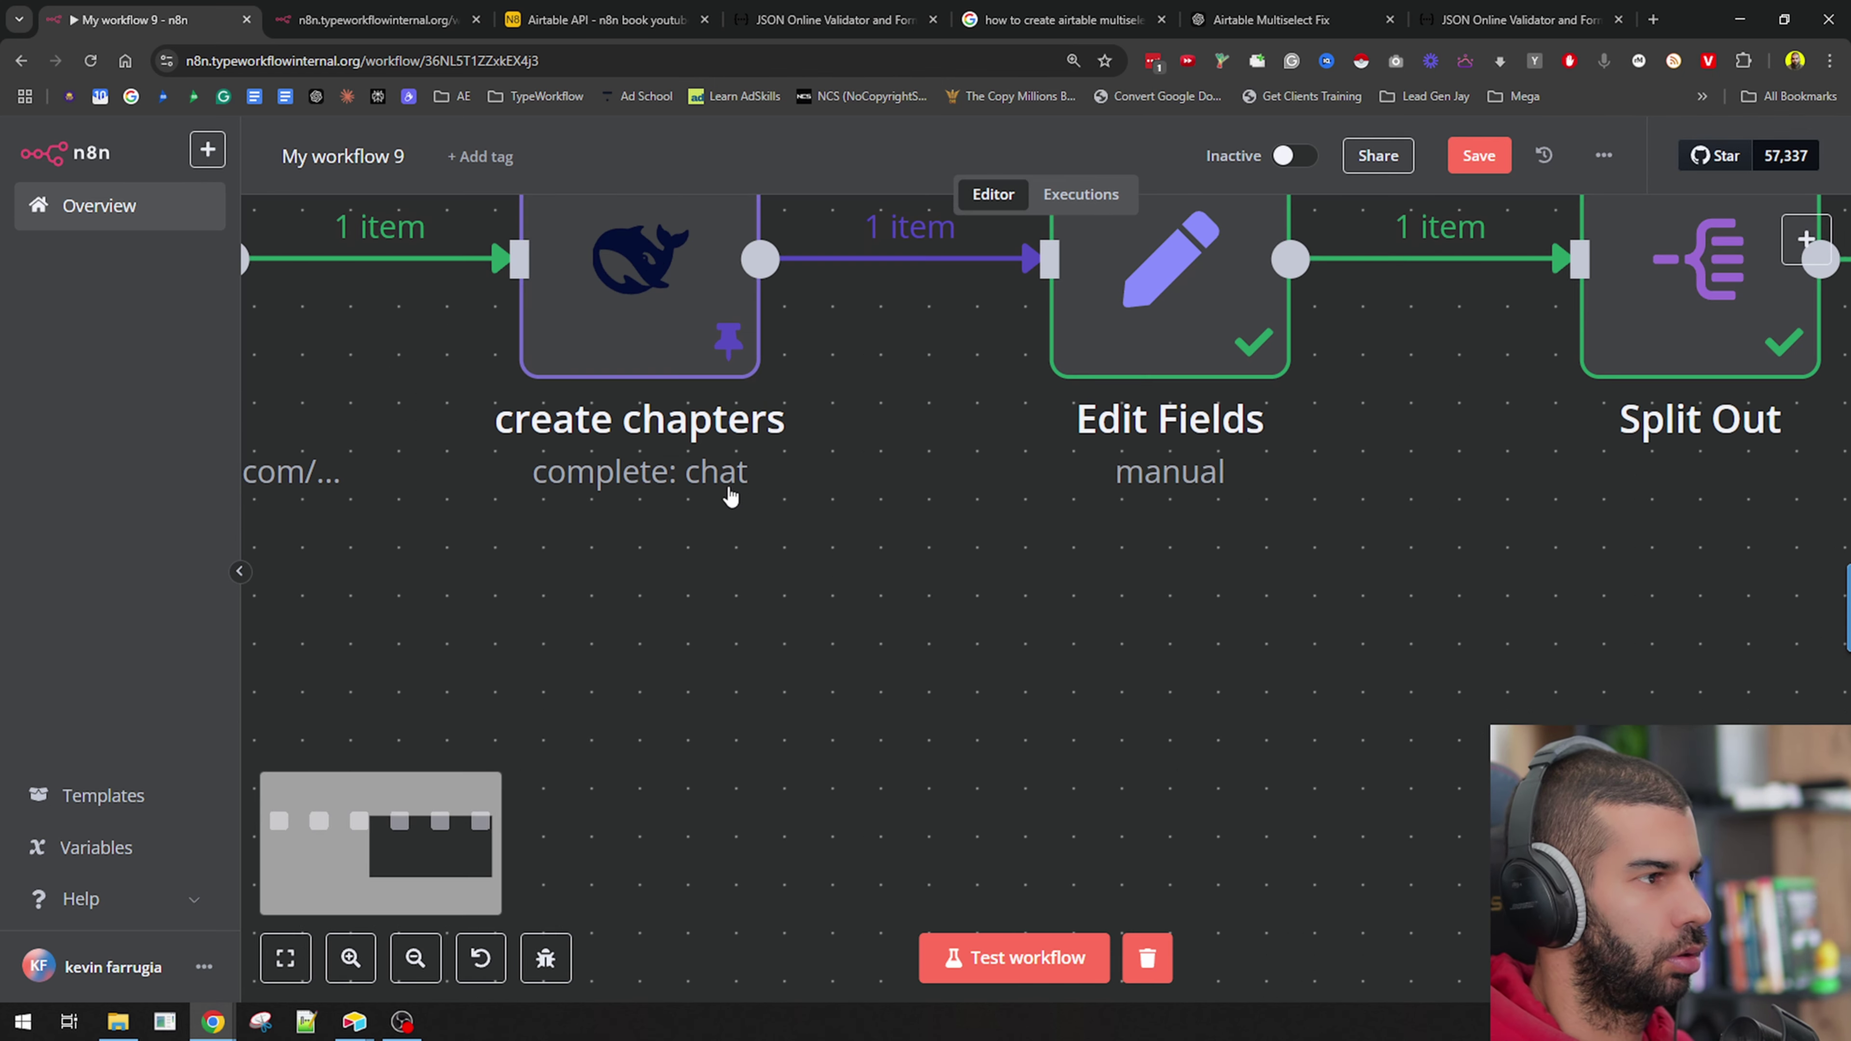
pyautogui.scroll(-3, 897, 525)
pyautogui.rightClick(1399, 381)
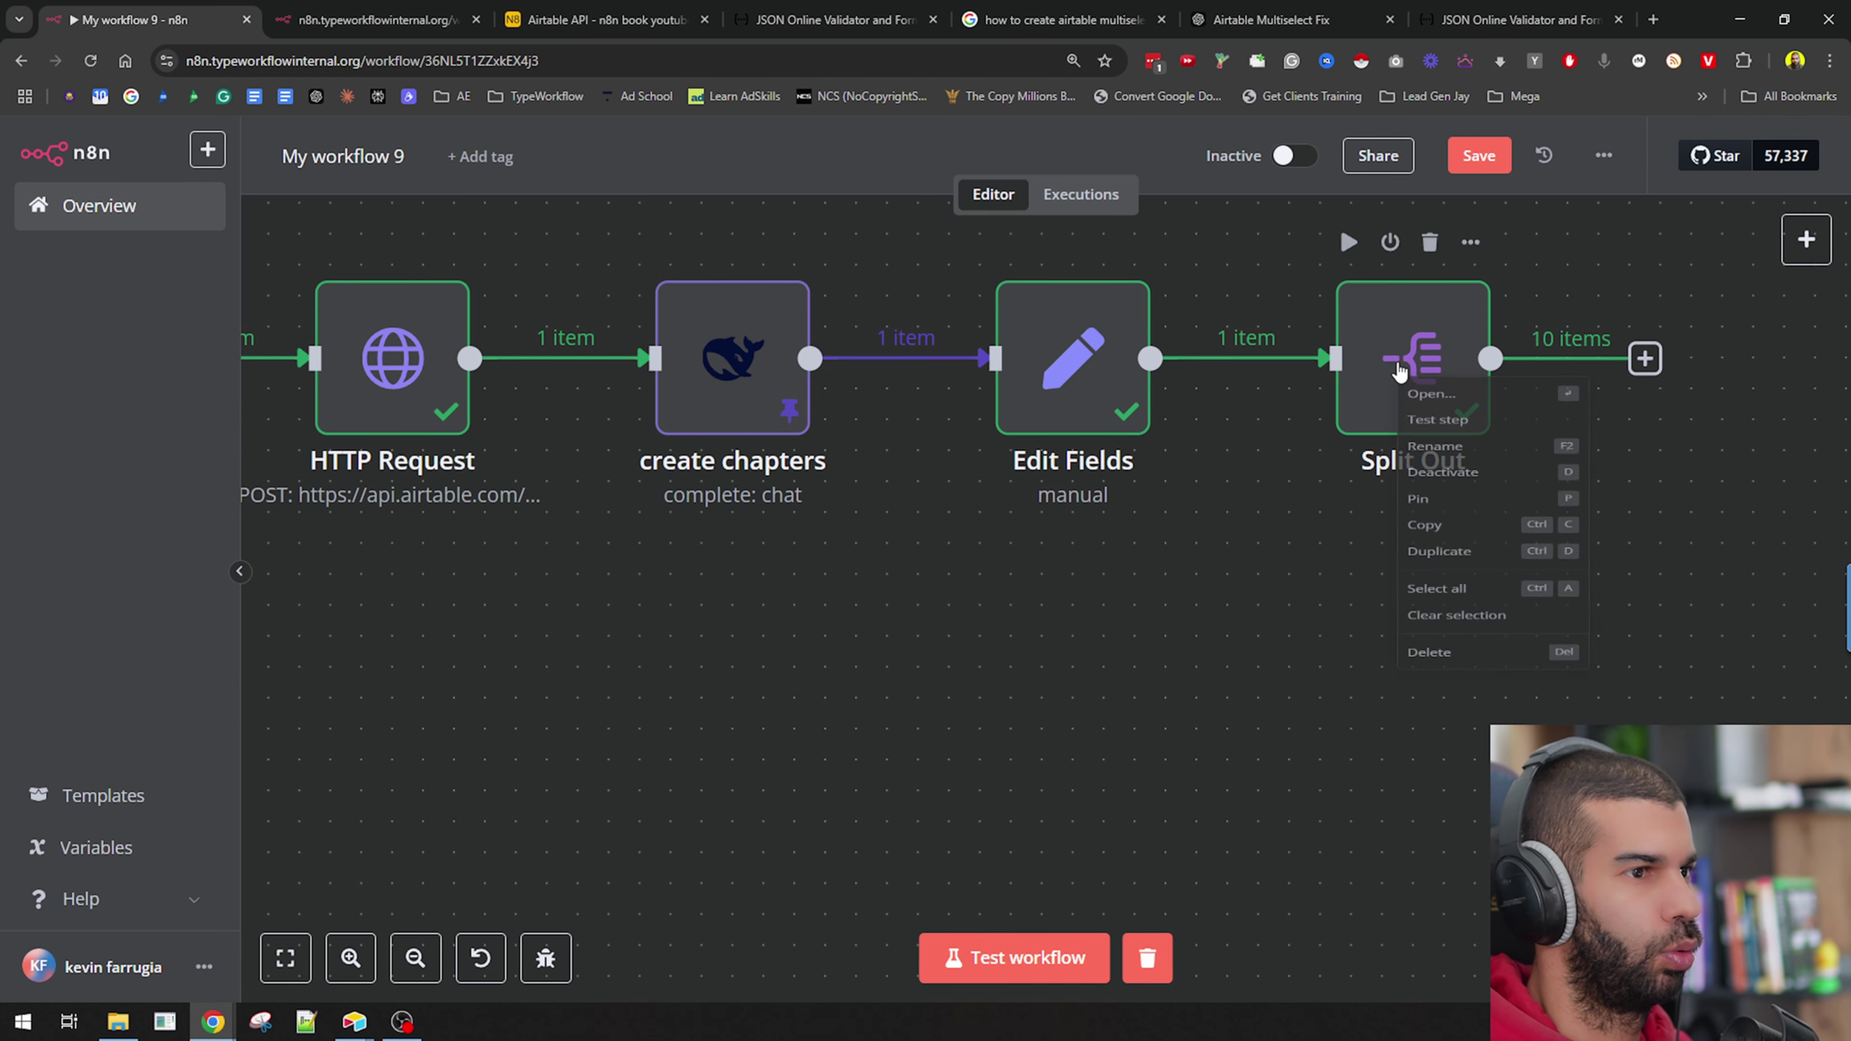
pyautogui.click(1453, 553)
pyautogui.scroll(-3, 1240, 607)
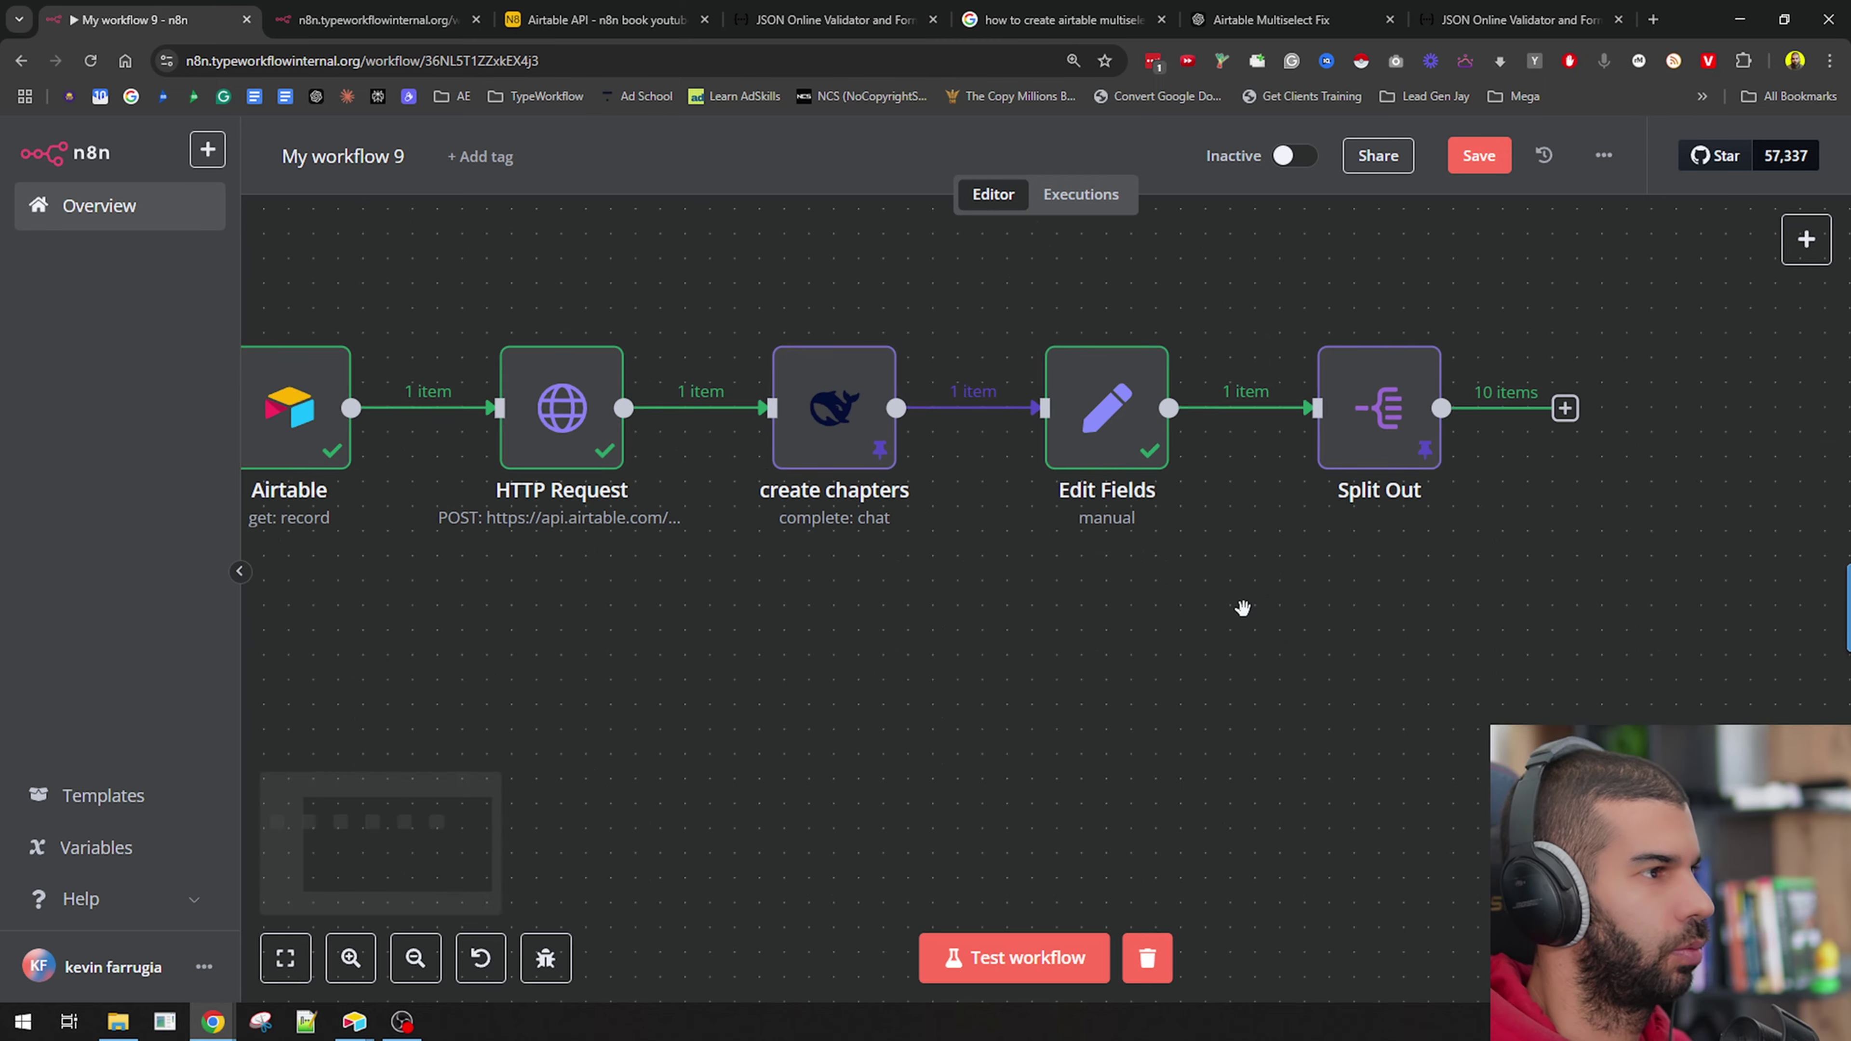
pyautogui.hscroll(5, 845, 561)
# Duplicate create chapters, place the copy after Split Out, and name it 'create outline'.
pyautogui.rightClick(522, 496)
pyautogui.click(572, 748)
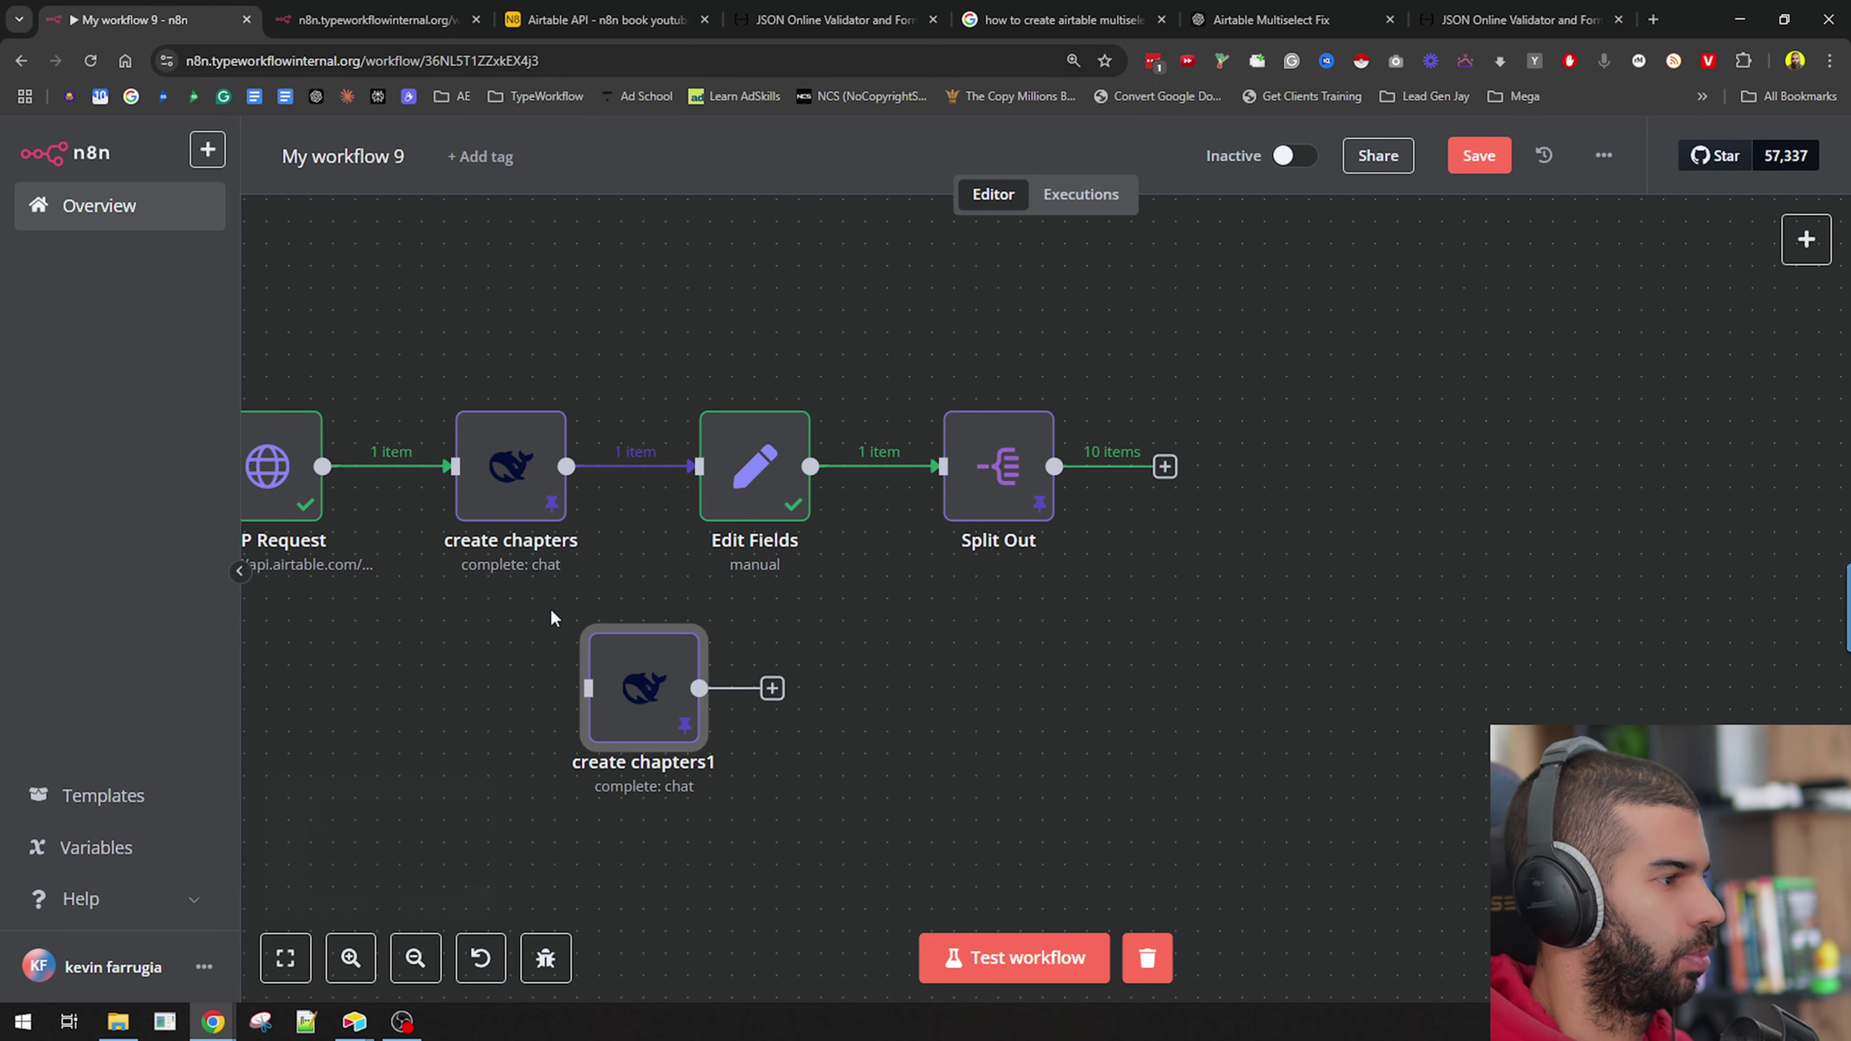
pyautogui.moveTo(661, 655); pyautogui.dragTo(1274, 437)
pyautogui.rightClick(1249, 486)
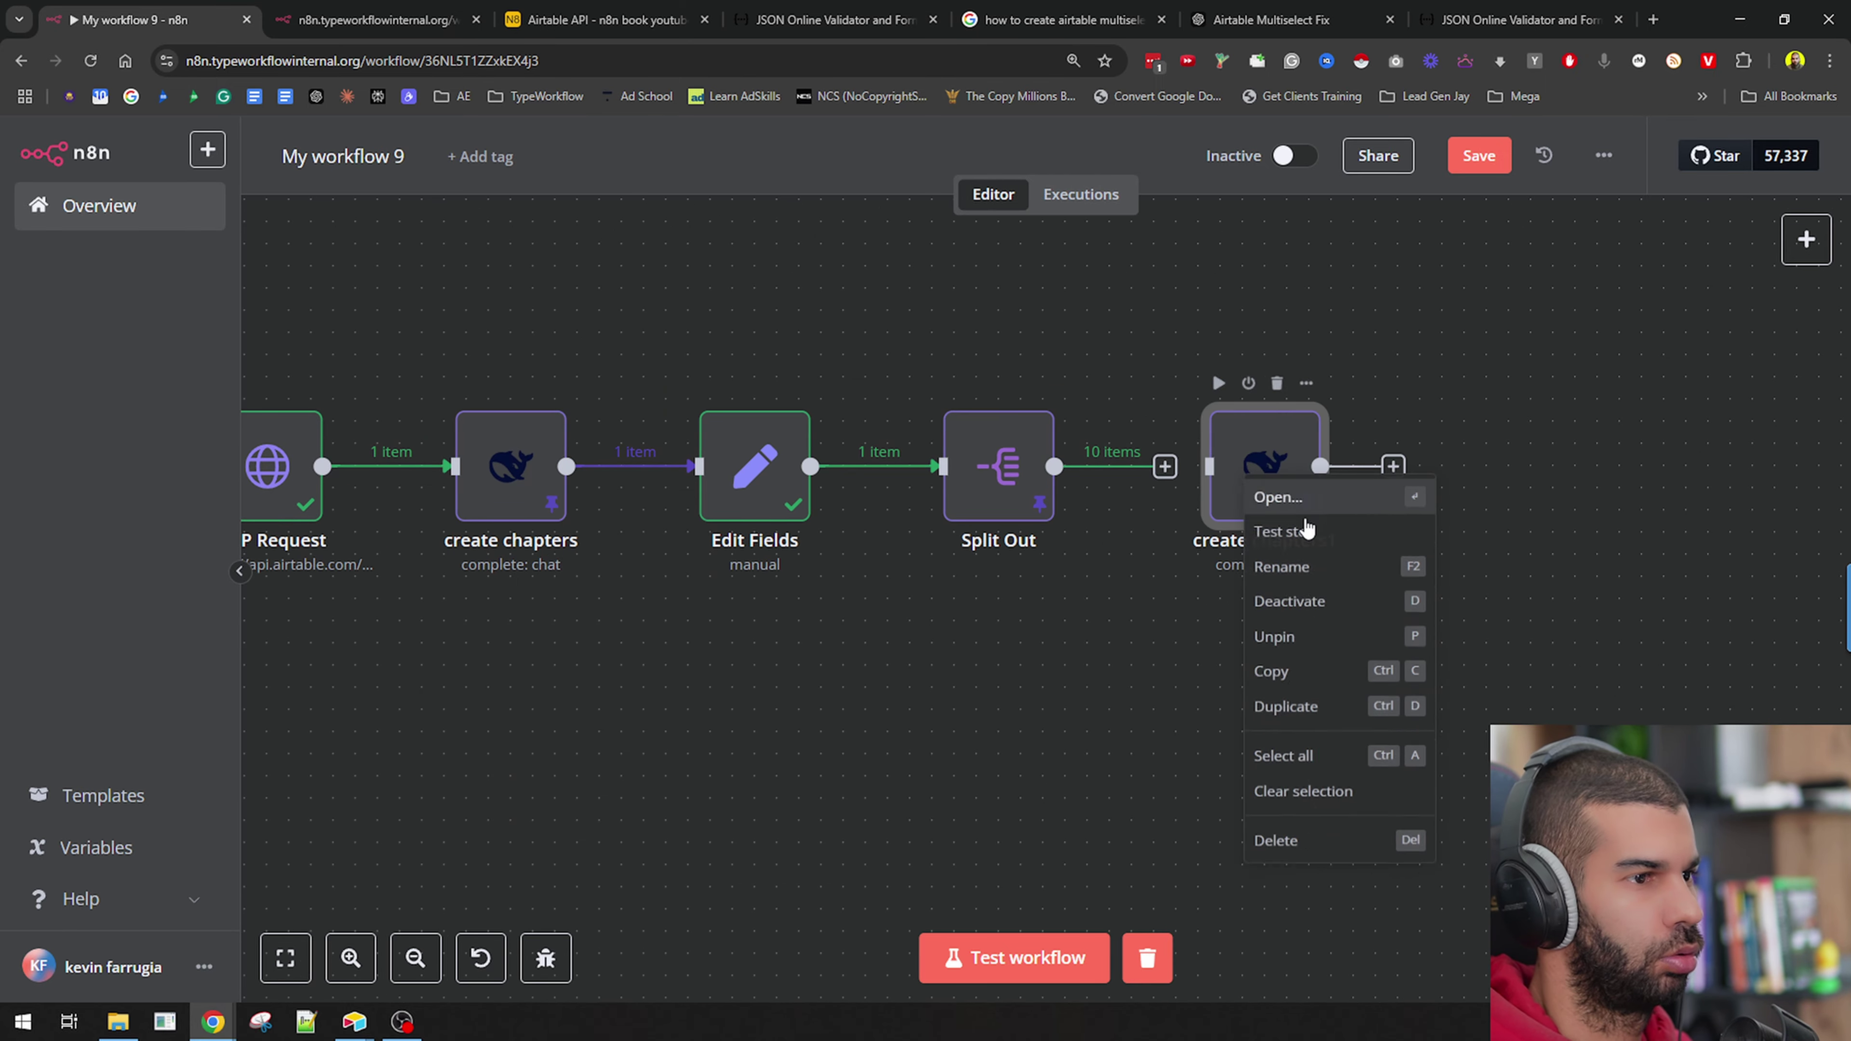
pyautogui.click(1314, 565)
pyautogui.press('End')
pyautogui.press('BackSpace')
pyautogui.hotkey('ctrl', 'BackSpace')
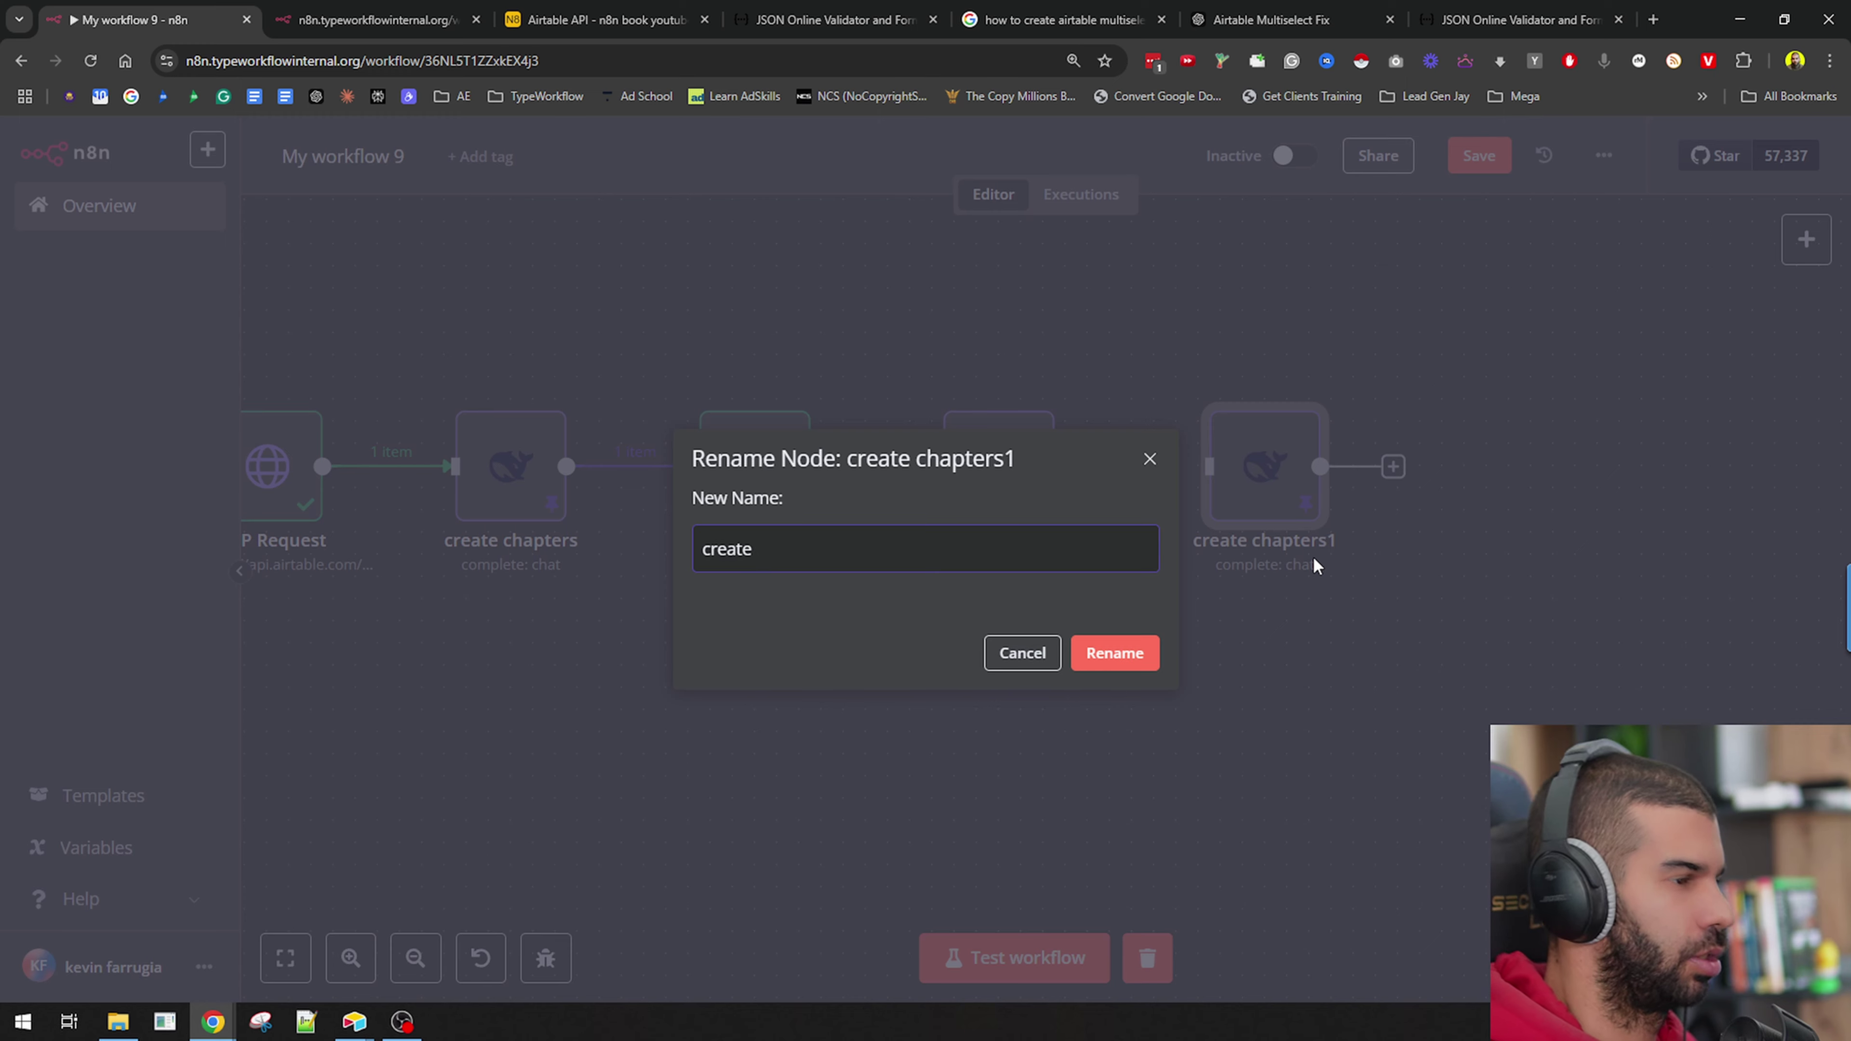
pyautogui.write('outline')
pyautogui.press('Return')
# Extend the copied node's name to 'create outlines for chapters'.
pyautogui.rightClick(1253, 490)
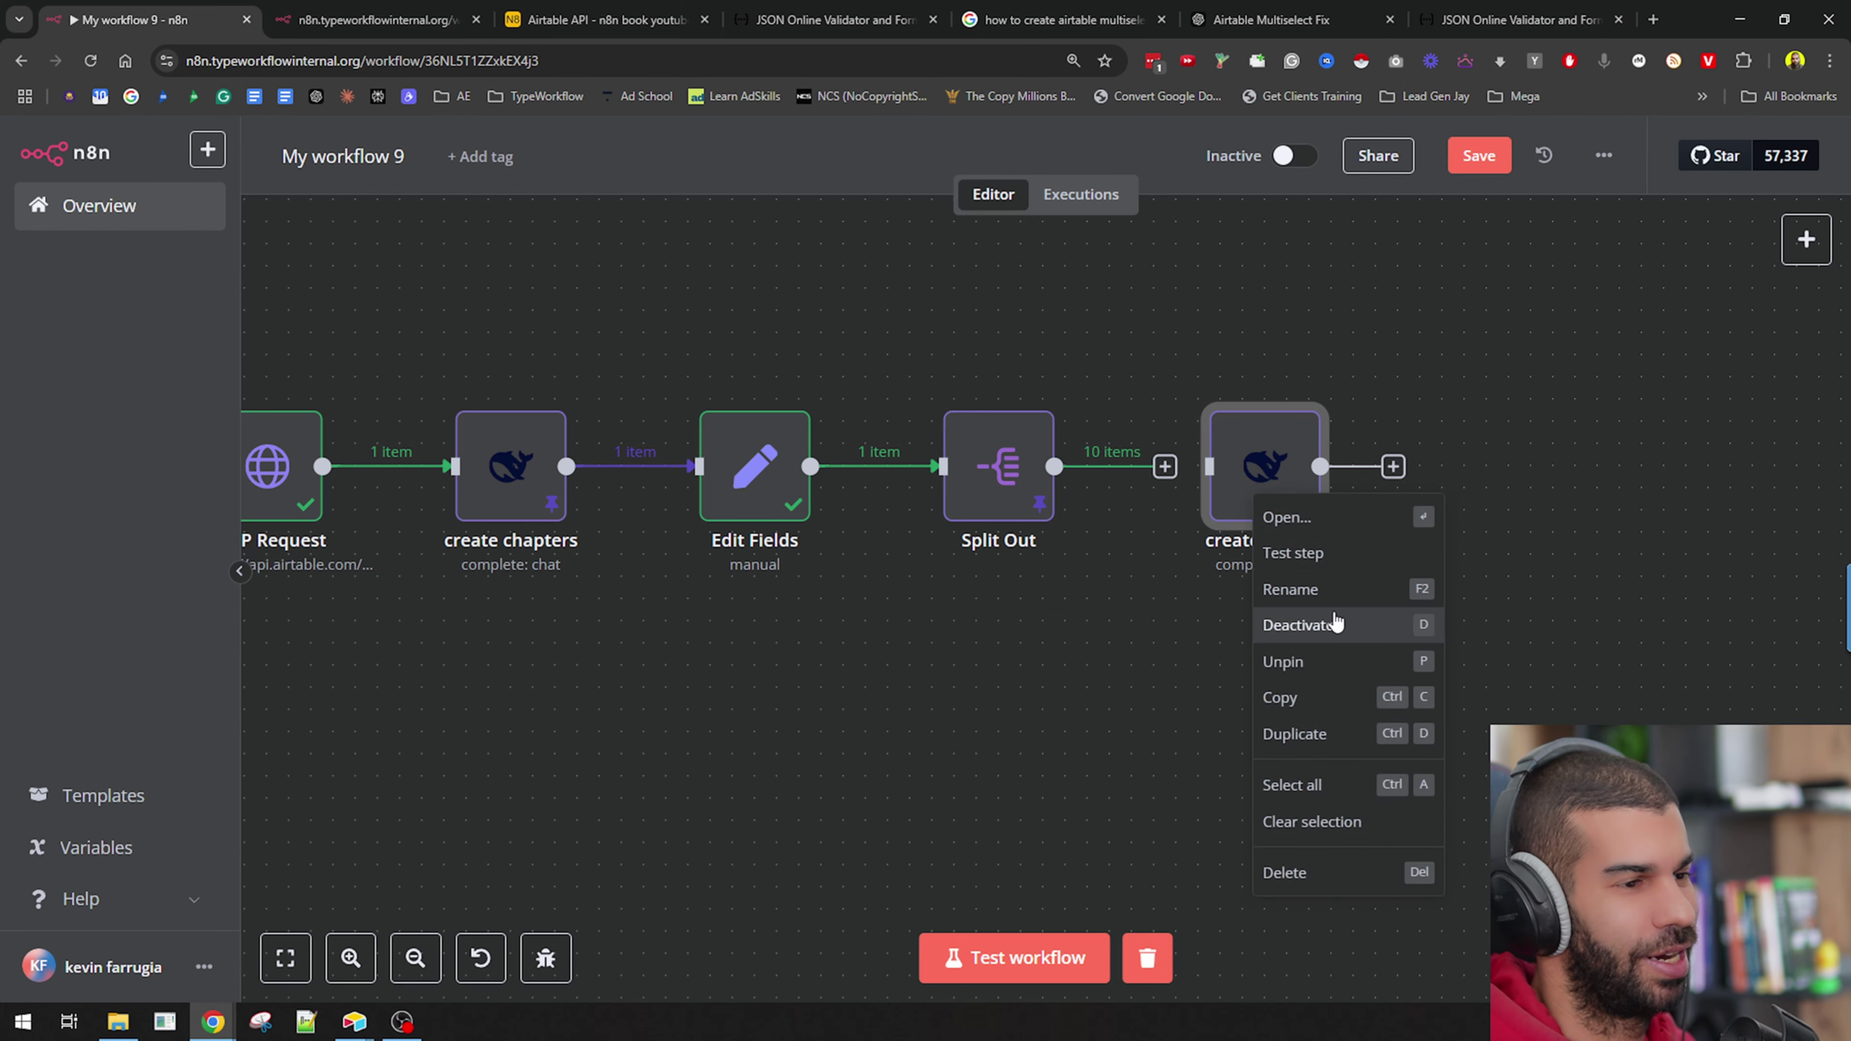
pyautogui.click(1316, 589)
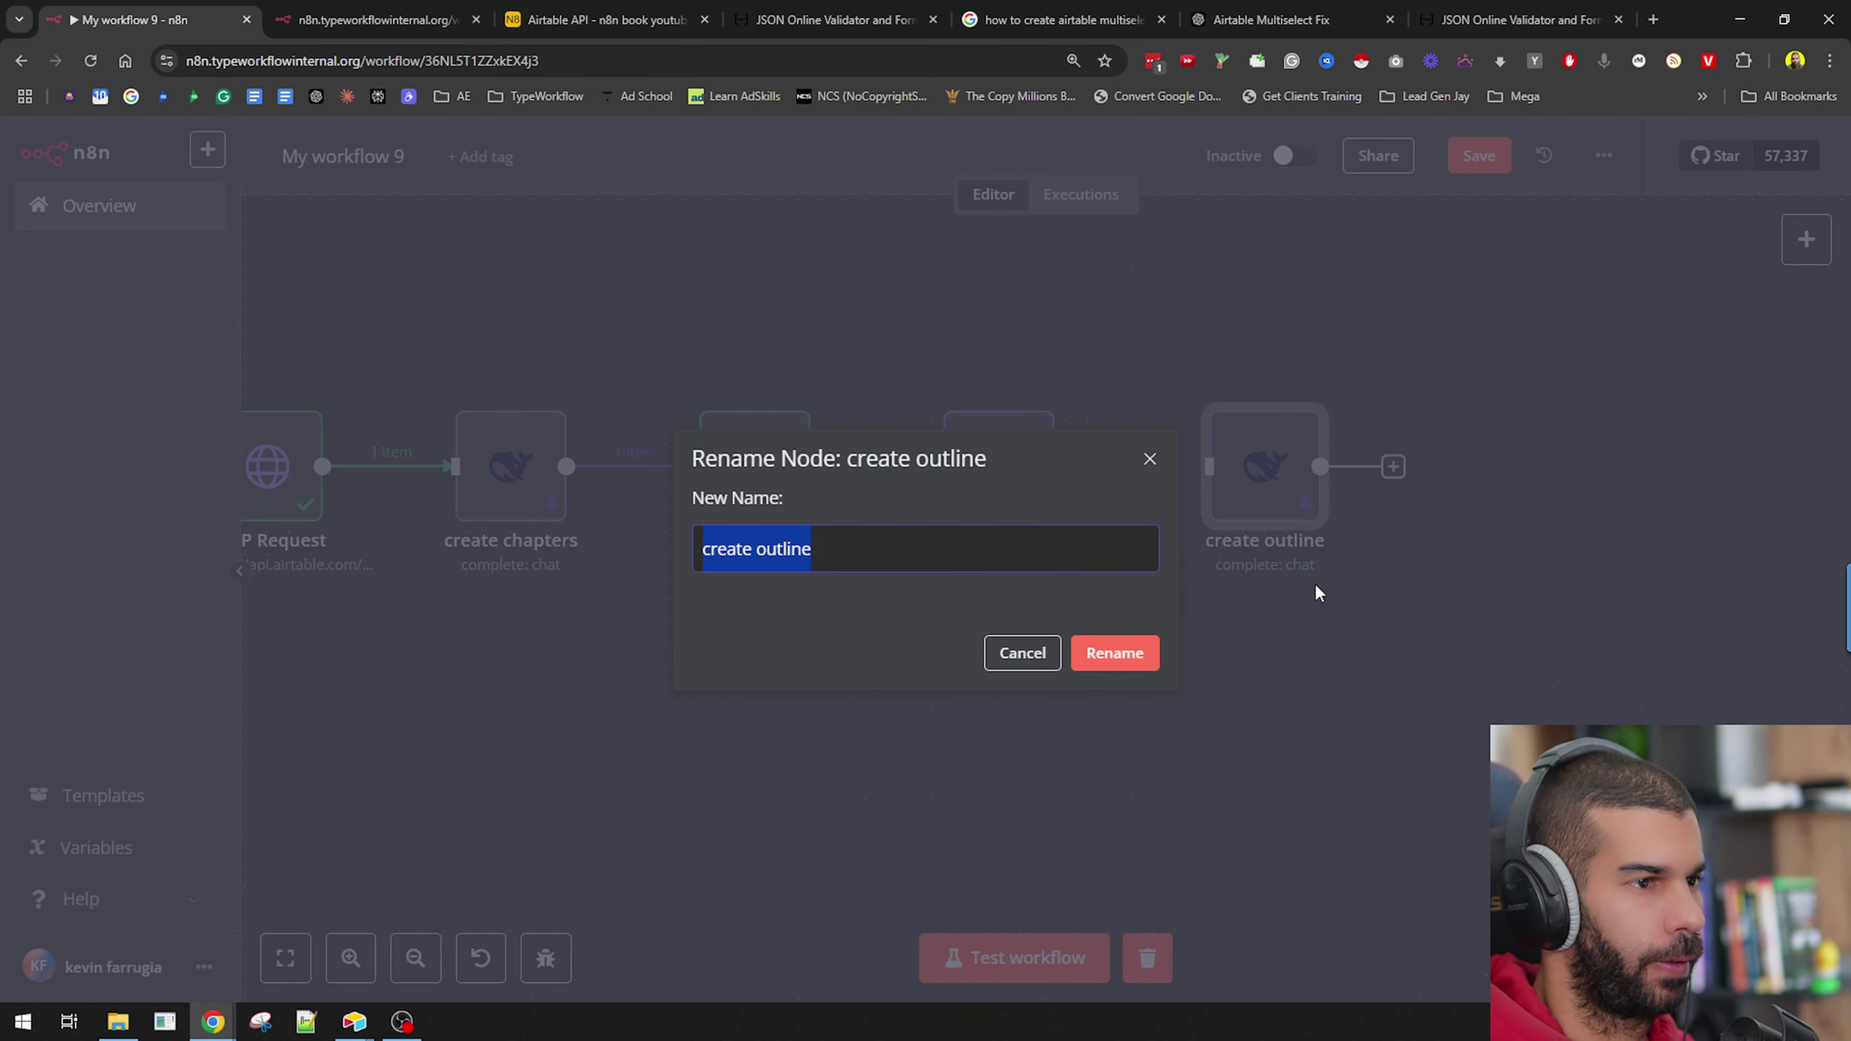
pyautogui.press('End')
pyautogui.write('s for chapters')
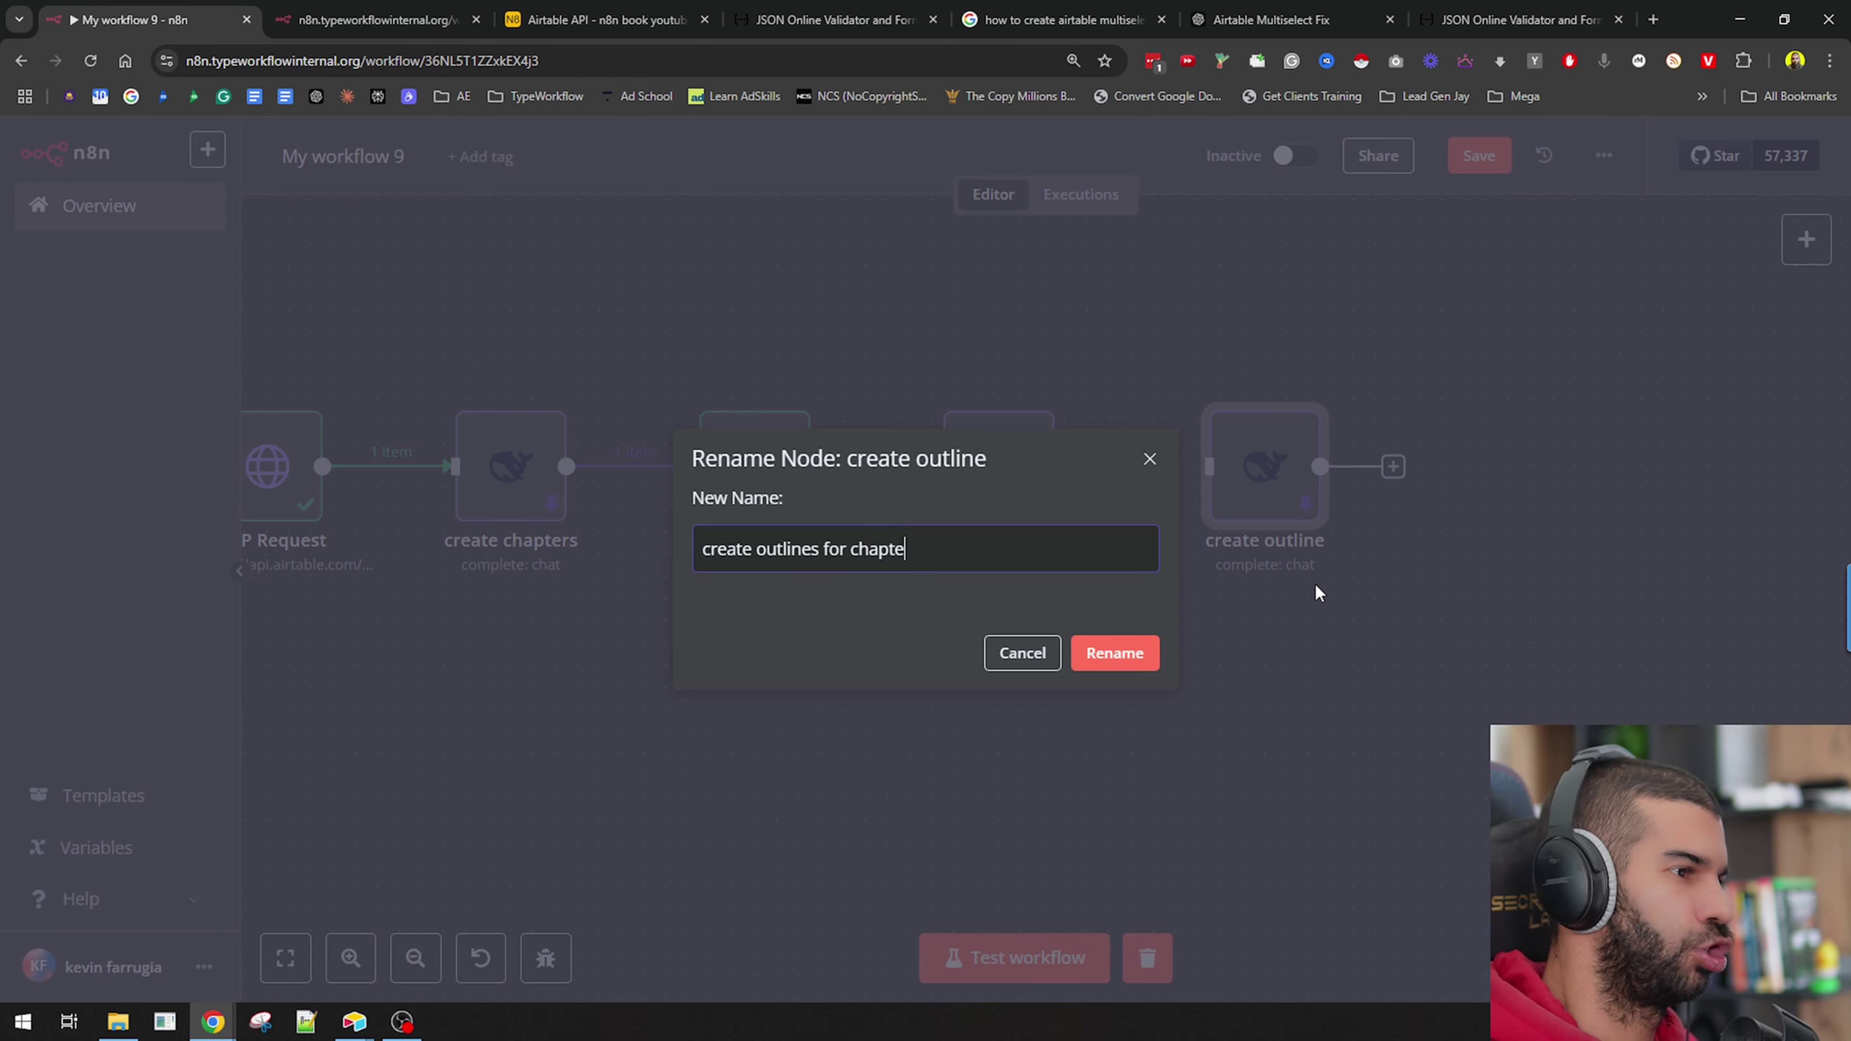
pyautogui.press('Return')
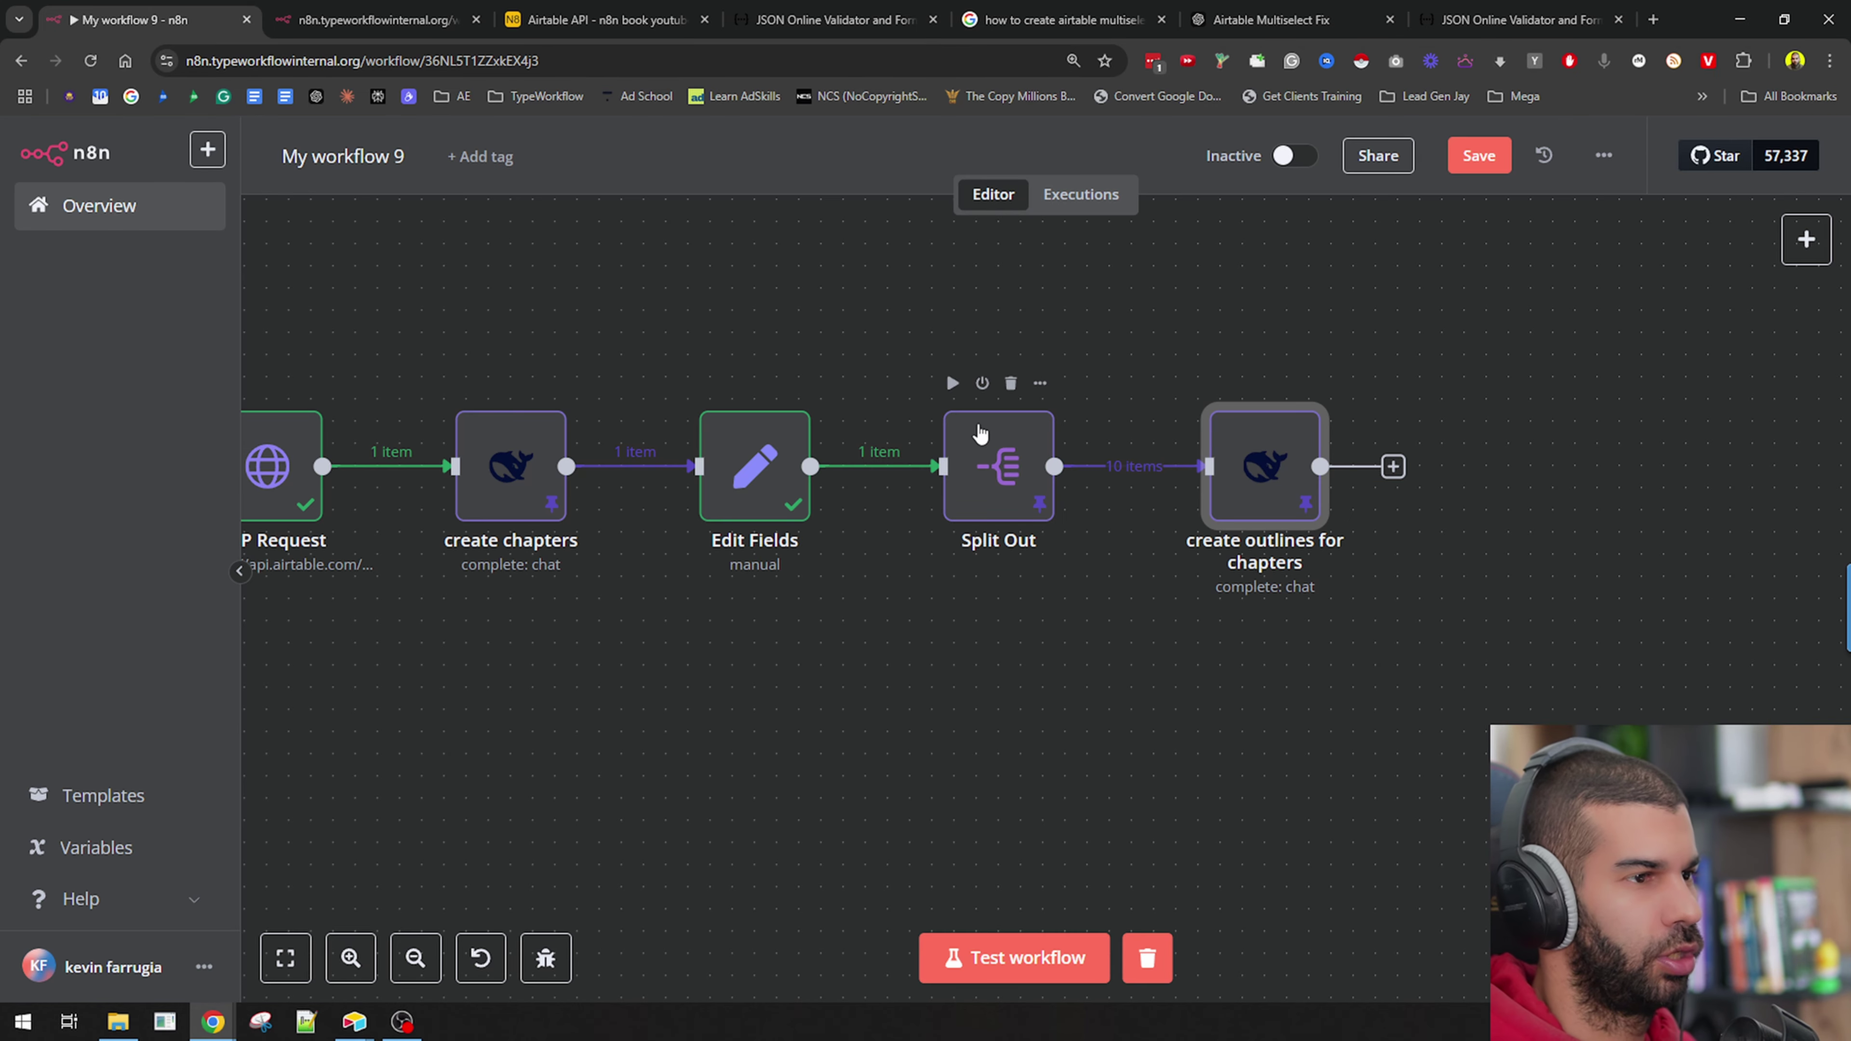
# Replace the create outlines for chapters prompt with the pasted chapter-outline prompt and check its preview.
pyautogui.doubleClick(1260, 478)
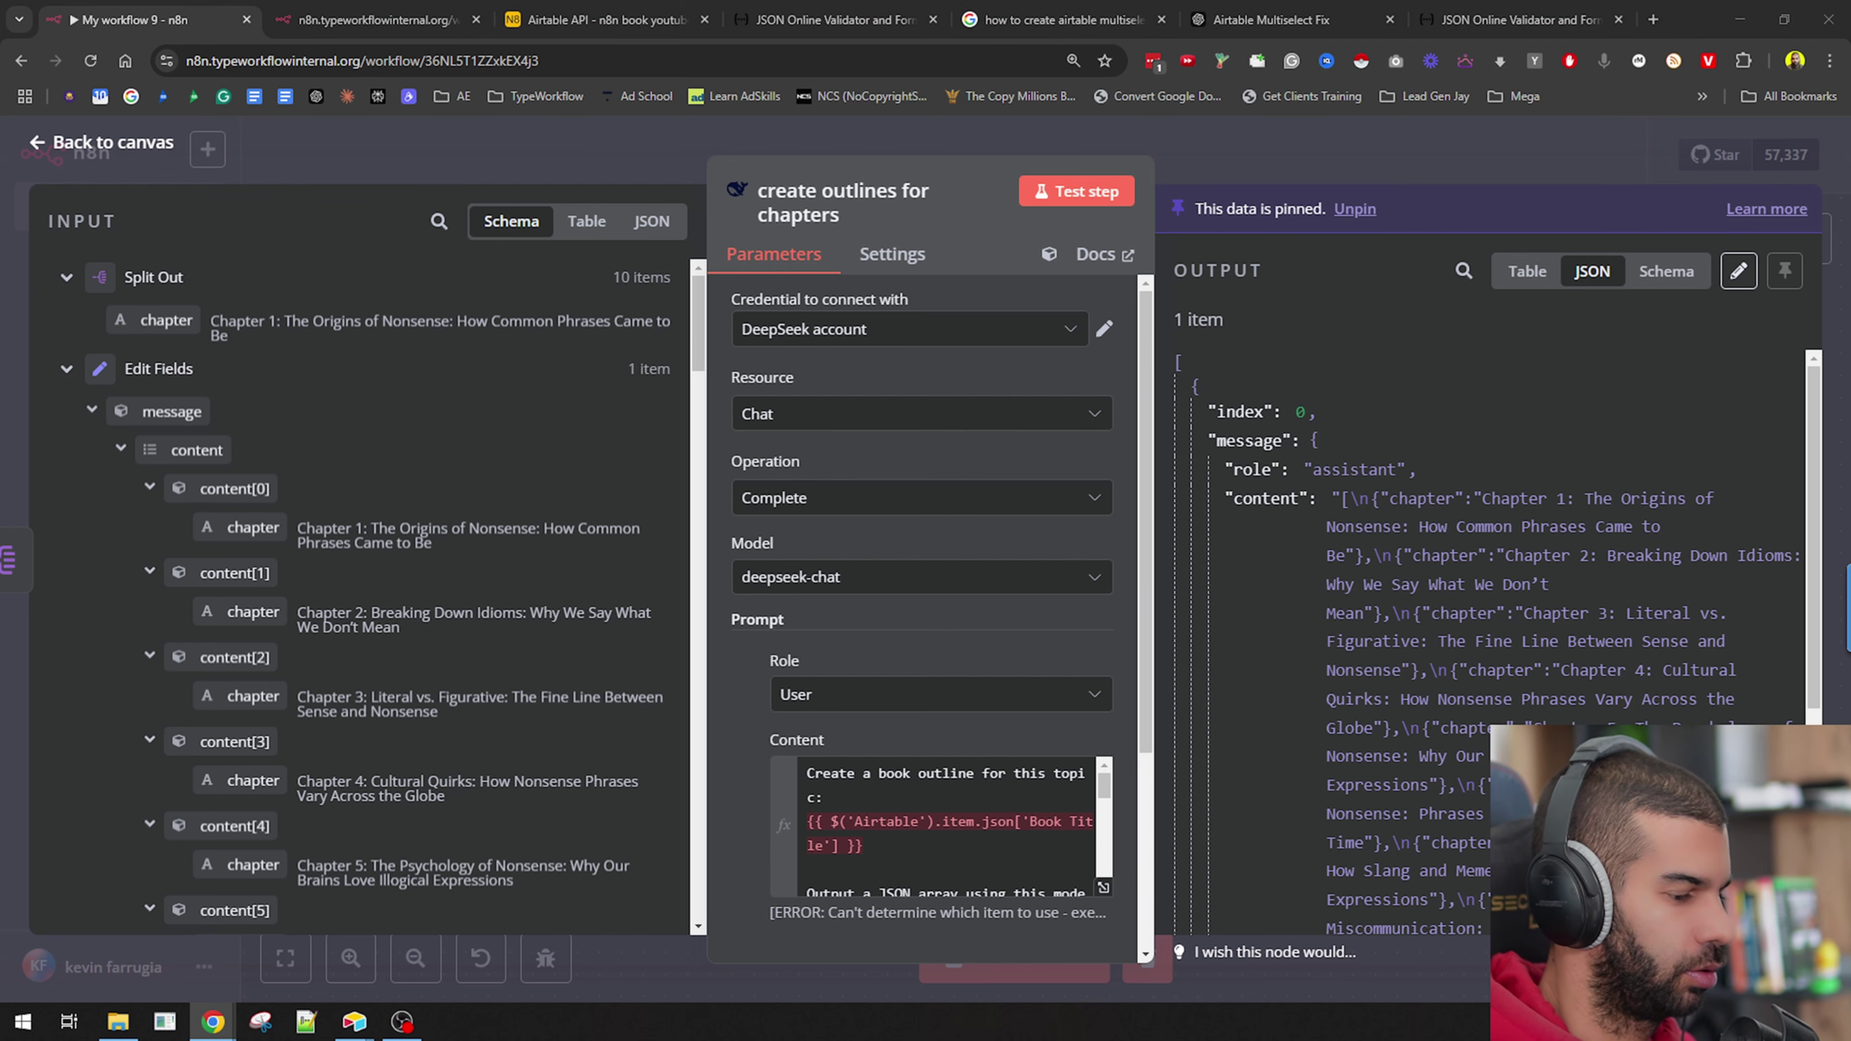
pyautogui.click(887, 777)
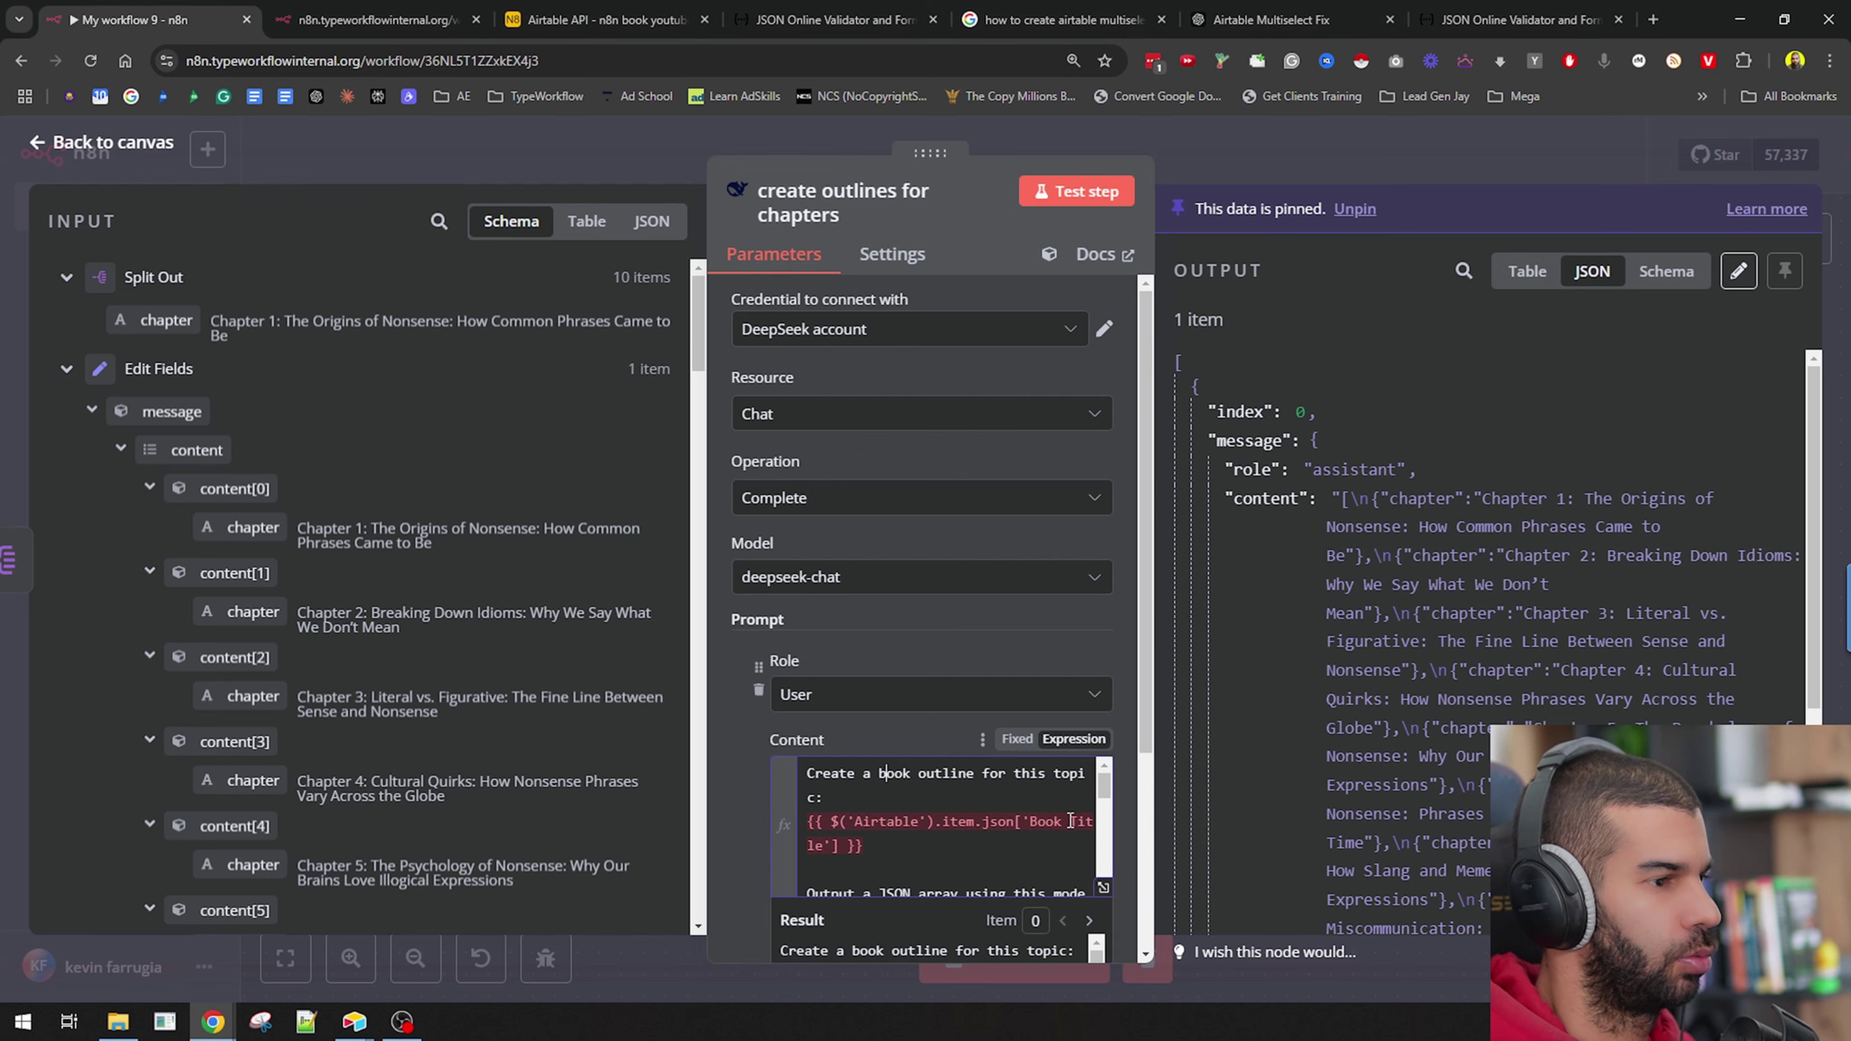
pyautogui.click(1103, 893)
pyautogui.hotkey('ctrl', 'a')
pyautogui.hotkey('ctrl', 'v')
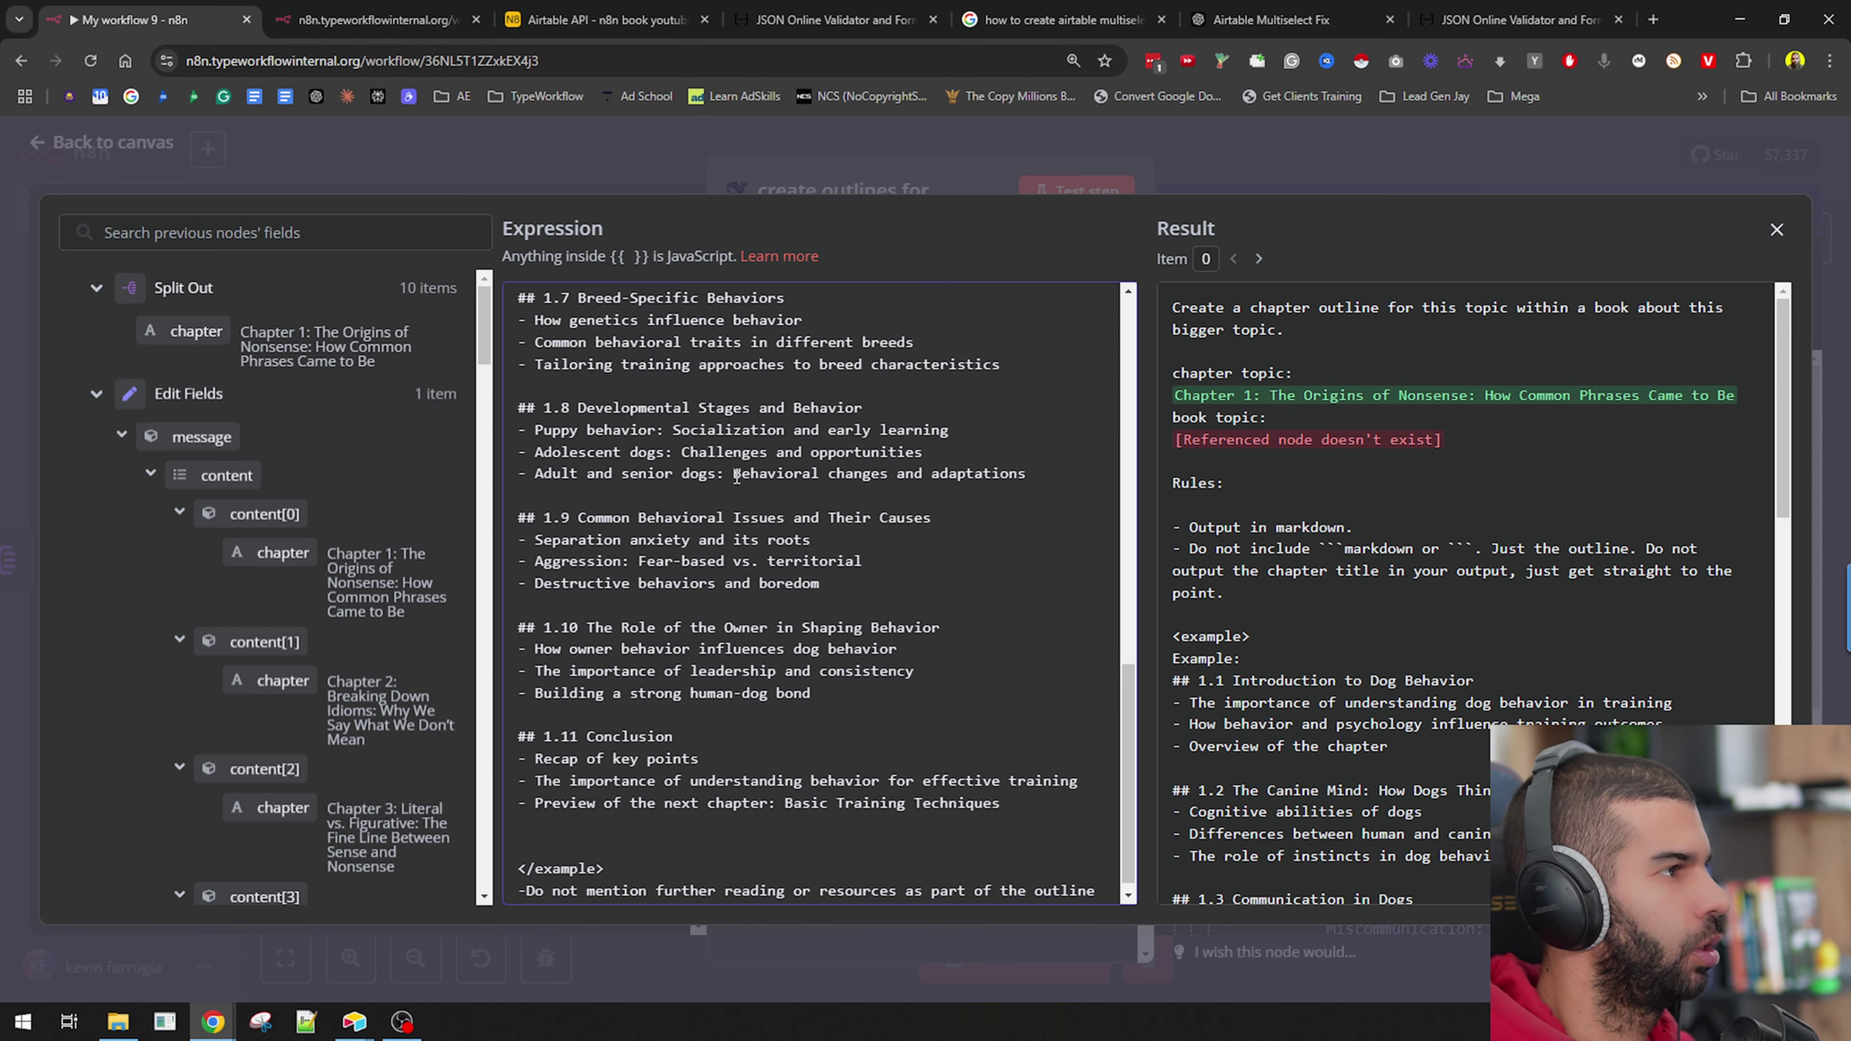
pyautogui.scroll(10, 756, 505)
pyautogui.moveTo(626, 310); pyautogui.dragTo(961, 307)
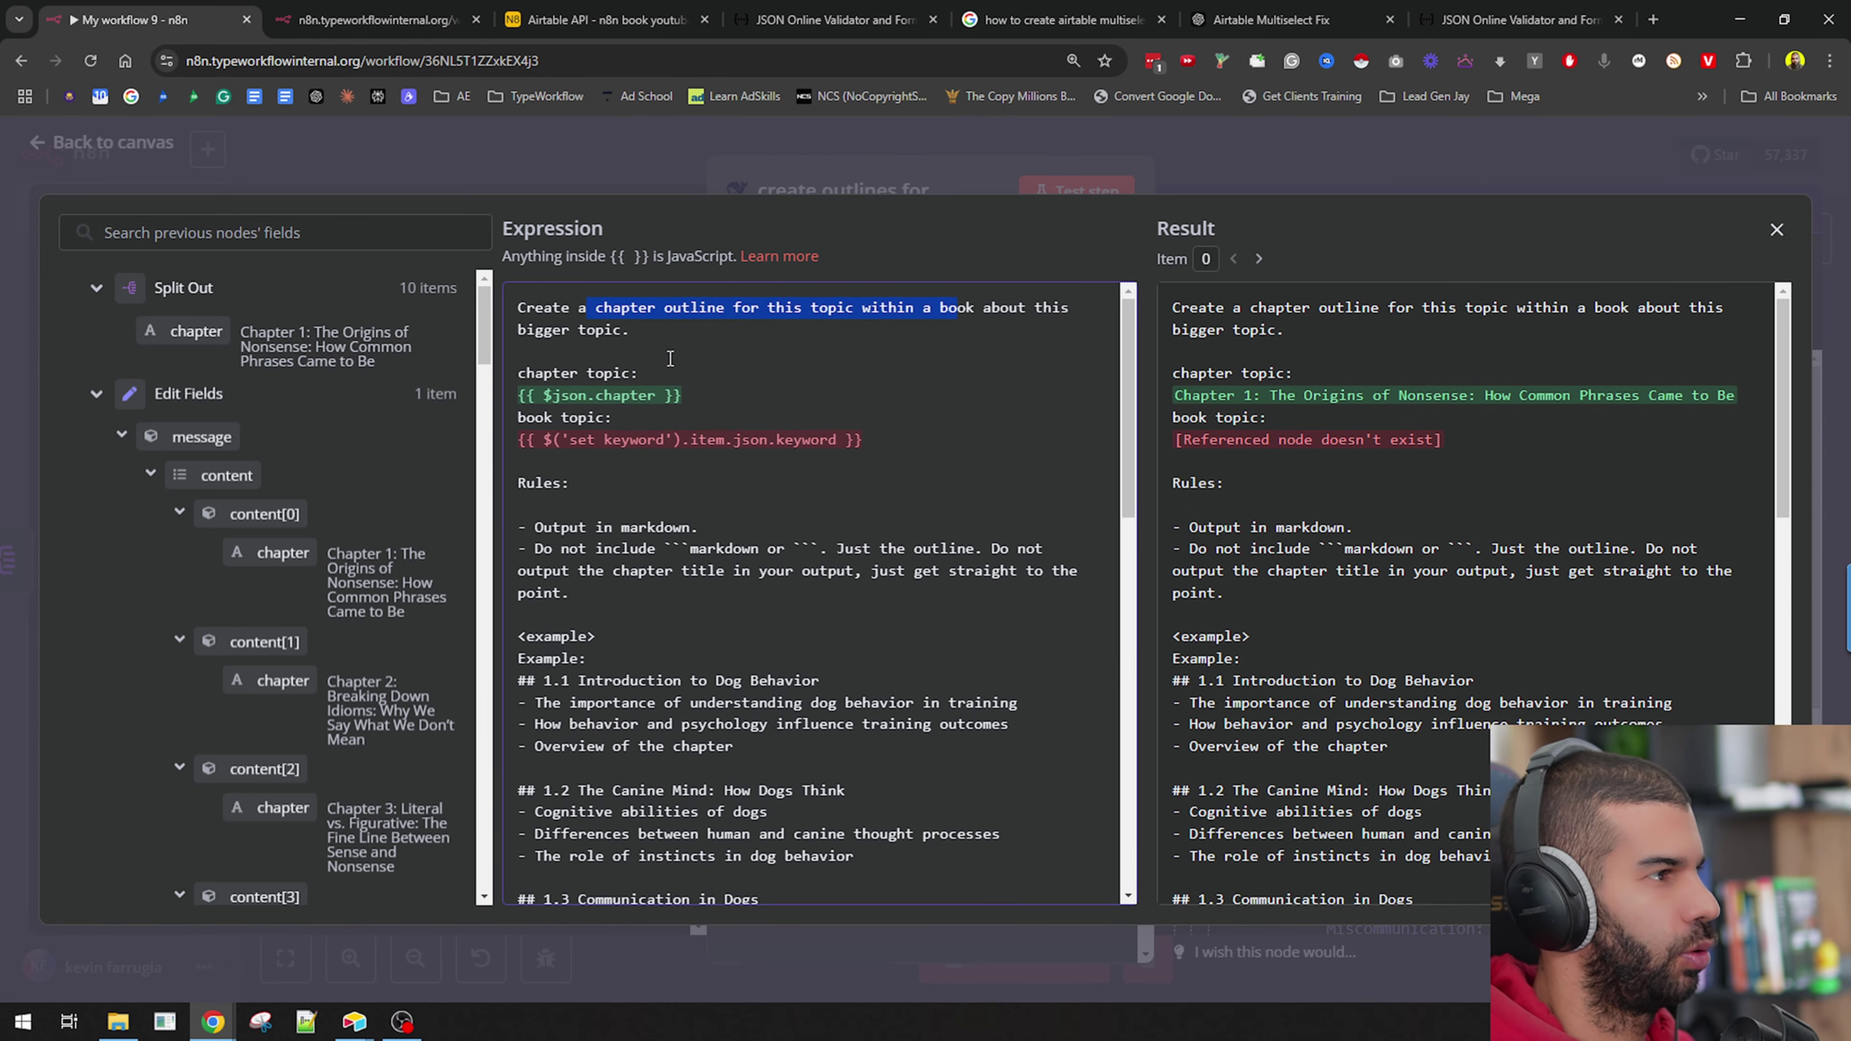
pyautogui.click(734, 397)
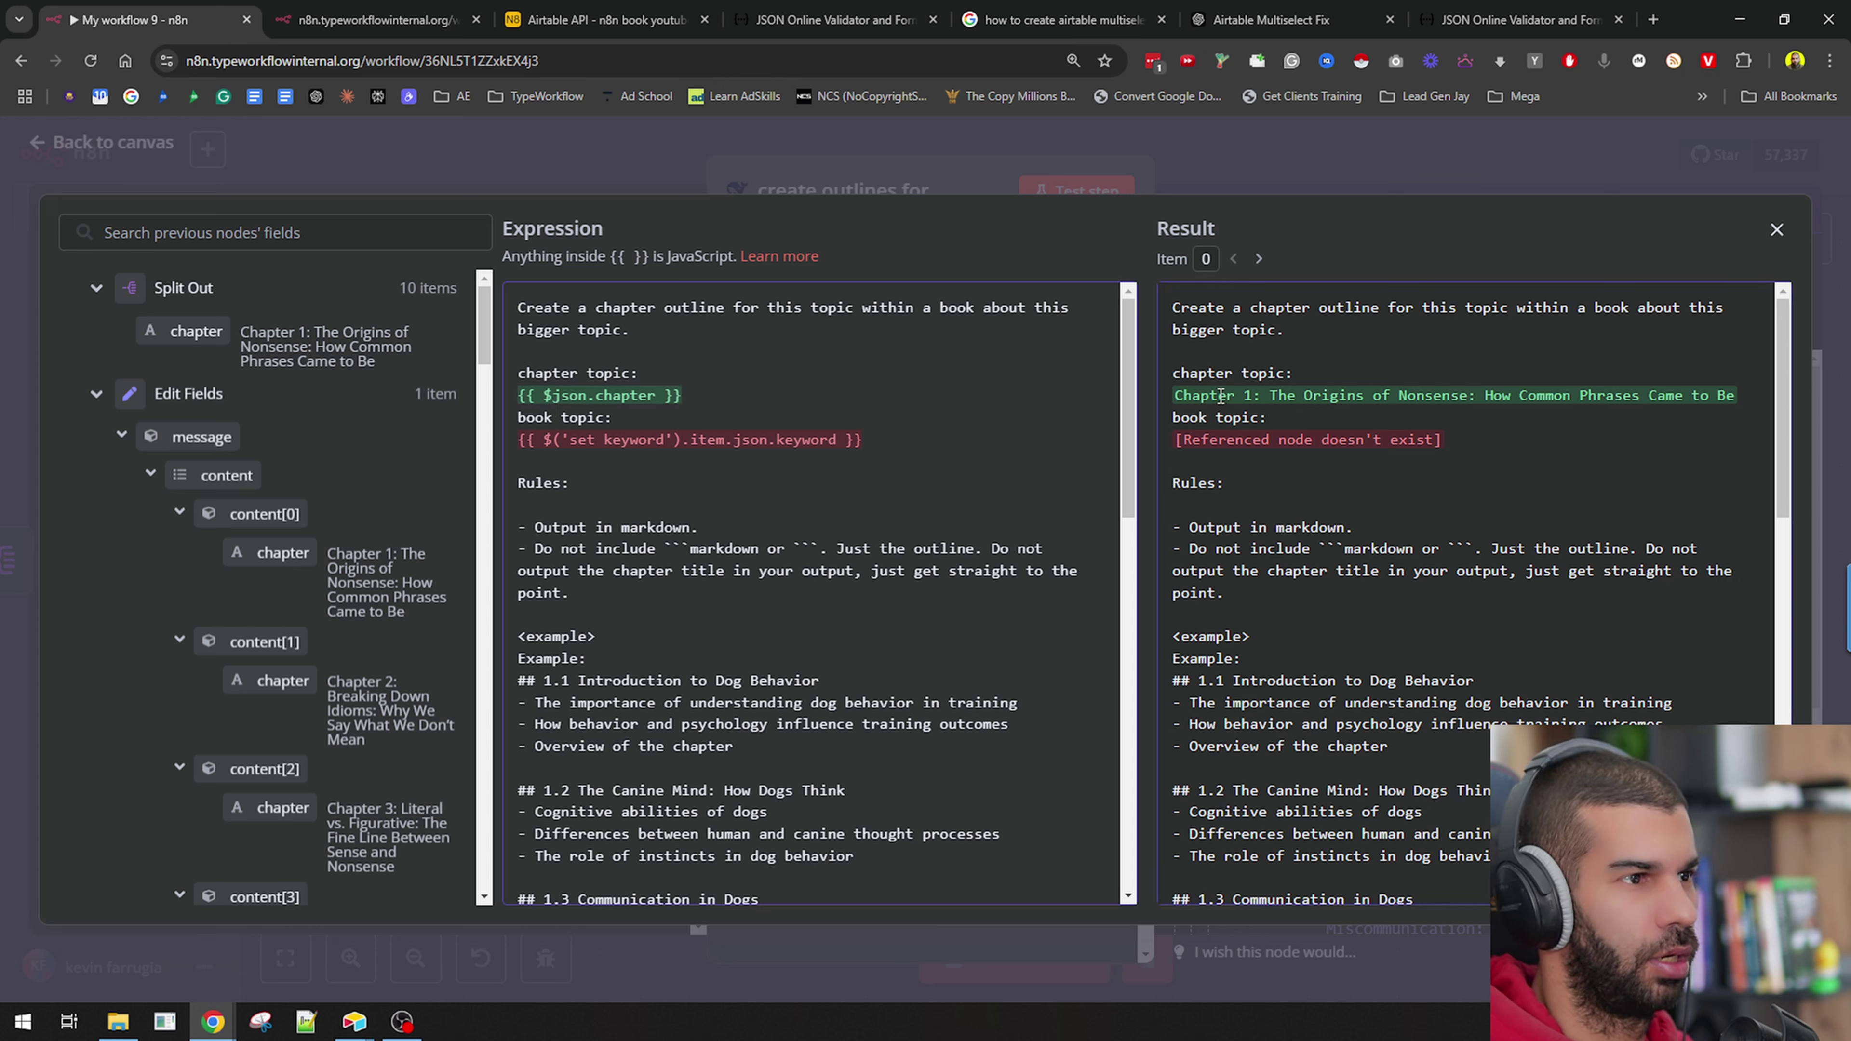
pyautogui.moveTo(1172, 307); pyautogui.dragTo(1487, 397)
# Begin swapping the old book topic expression for the Airtable Book Title field.
pyautogui.click(912, 435)
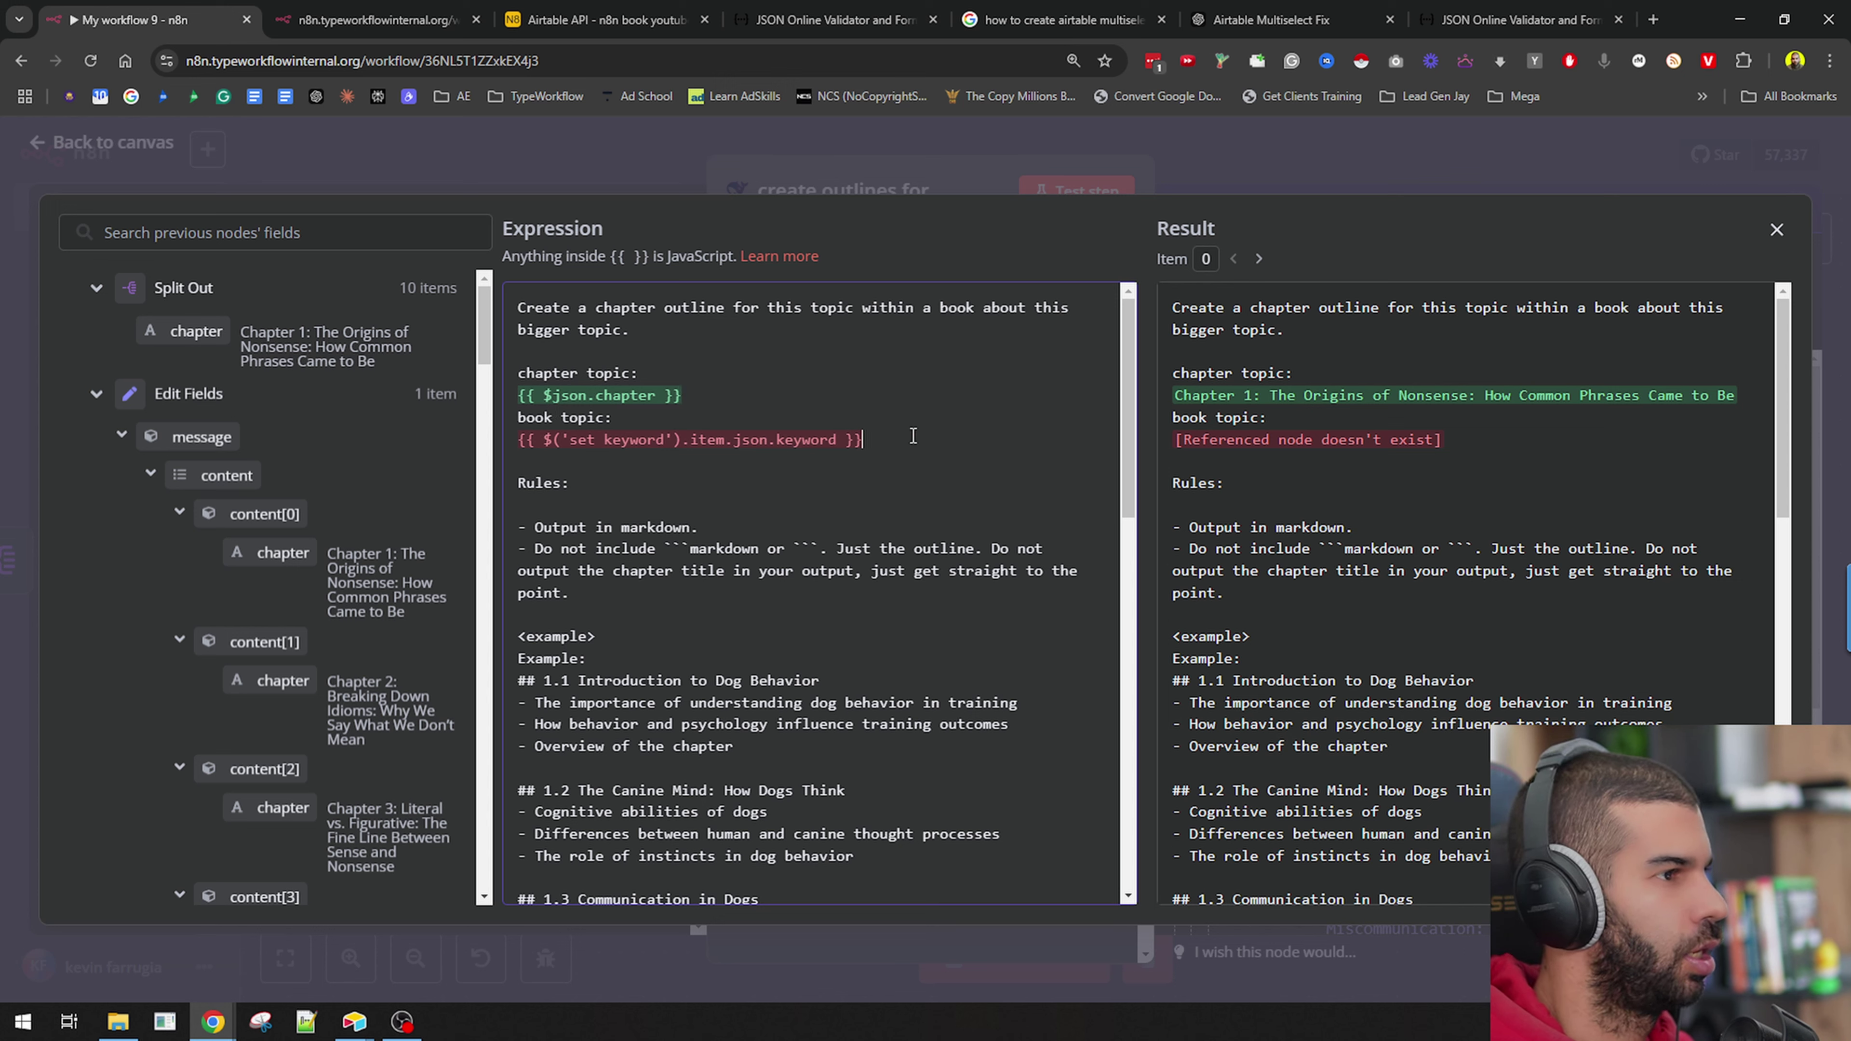
pyautogui.hotkey('shift', 'Home')
pyautogui.write('{{ ')
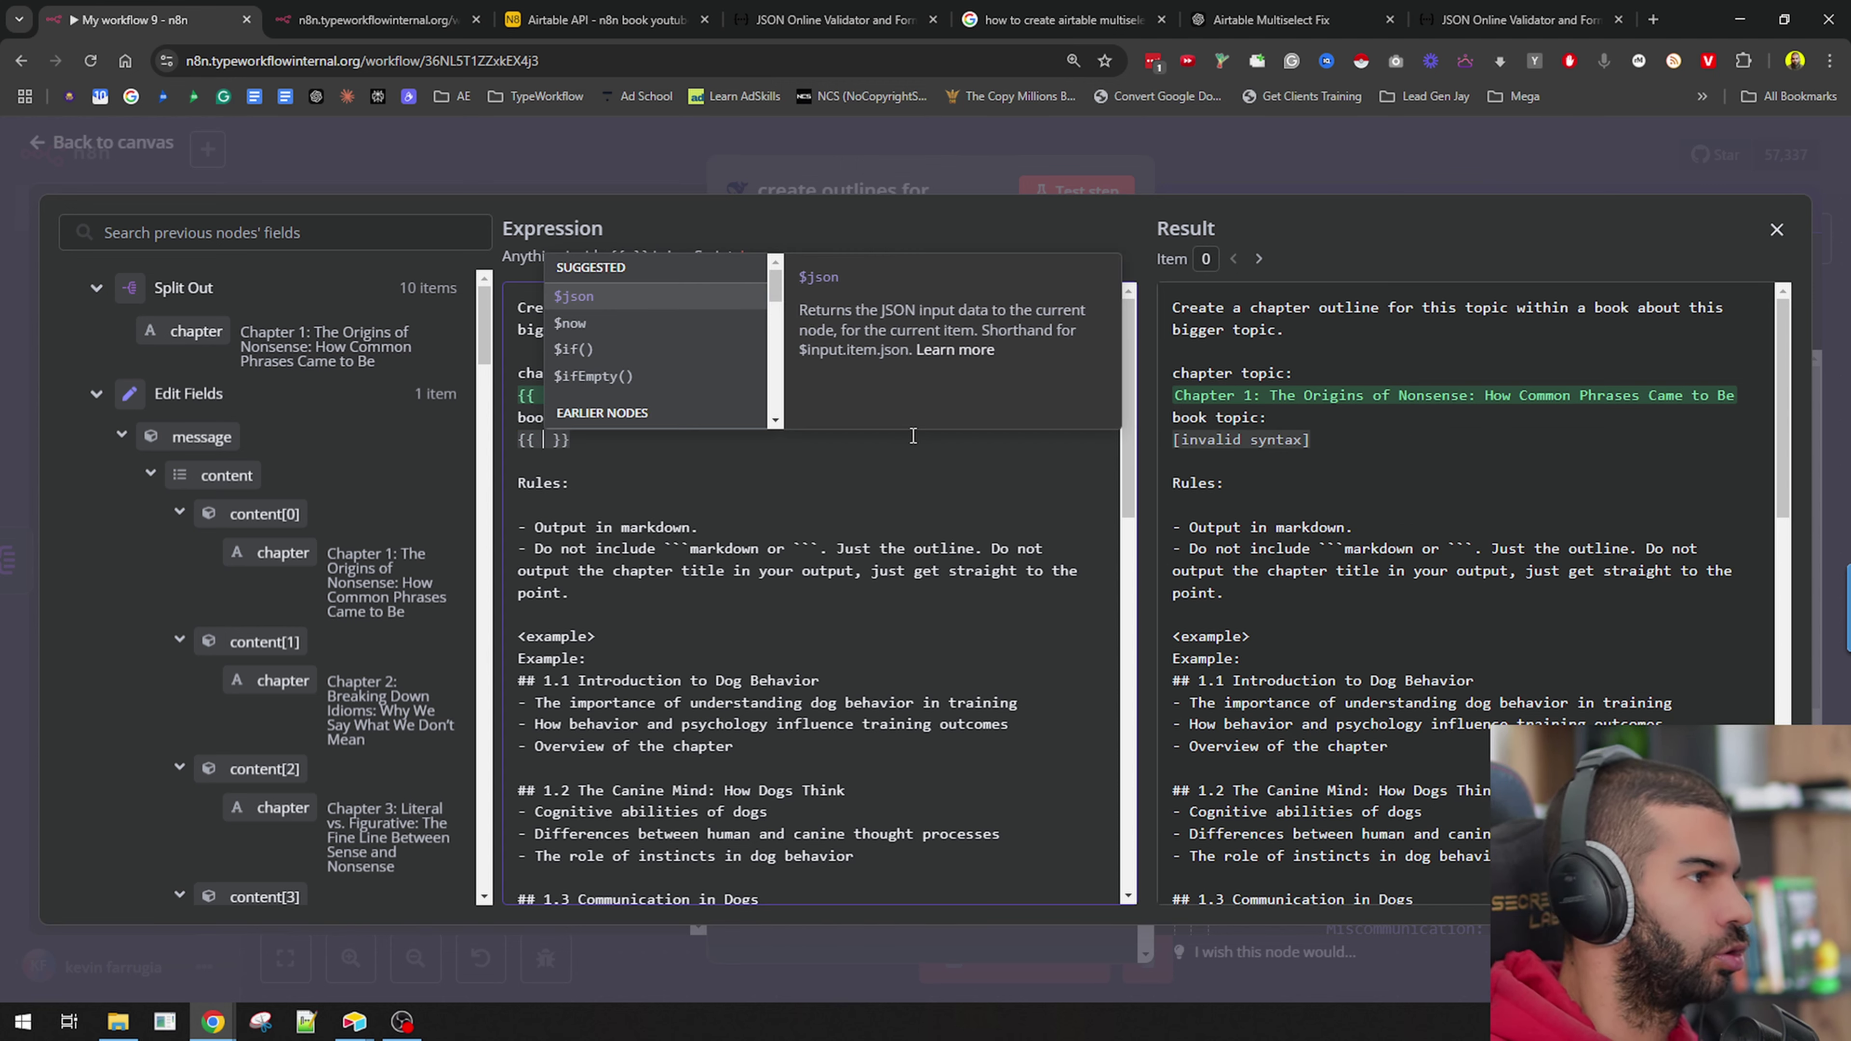
pyautogui.write("$json('")
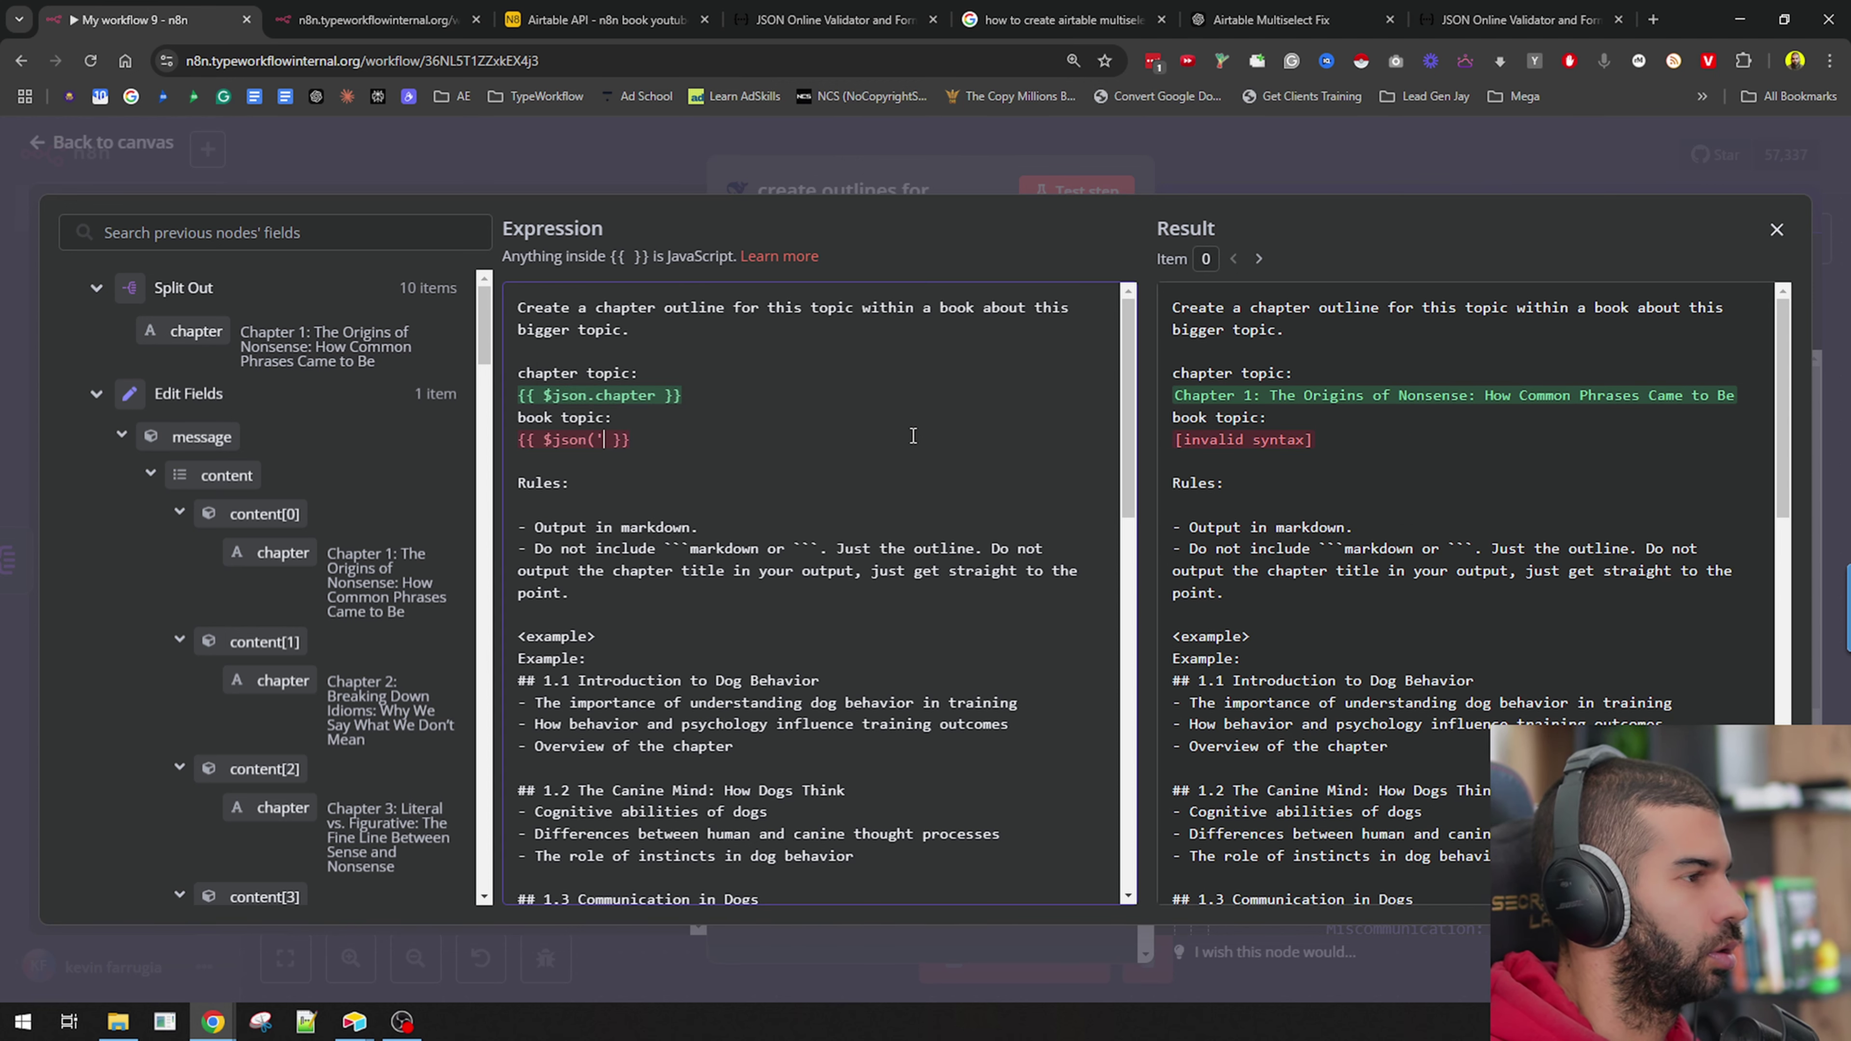
pyautogui.write('Air')
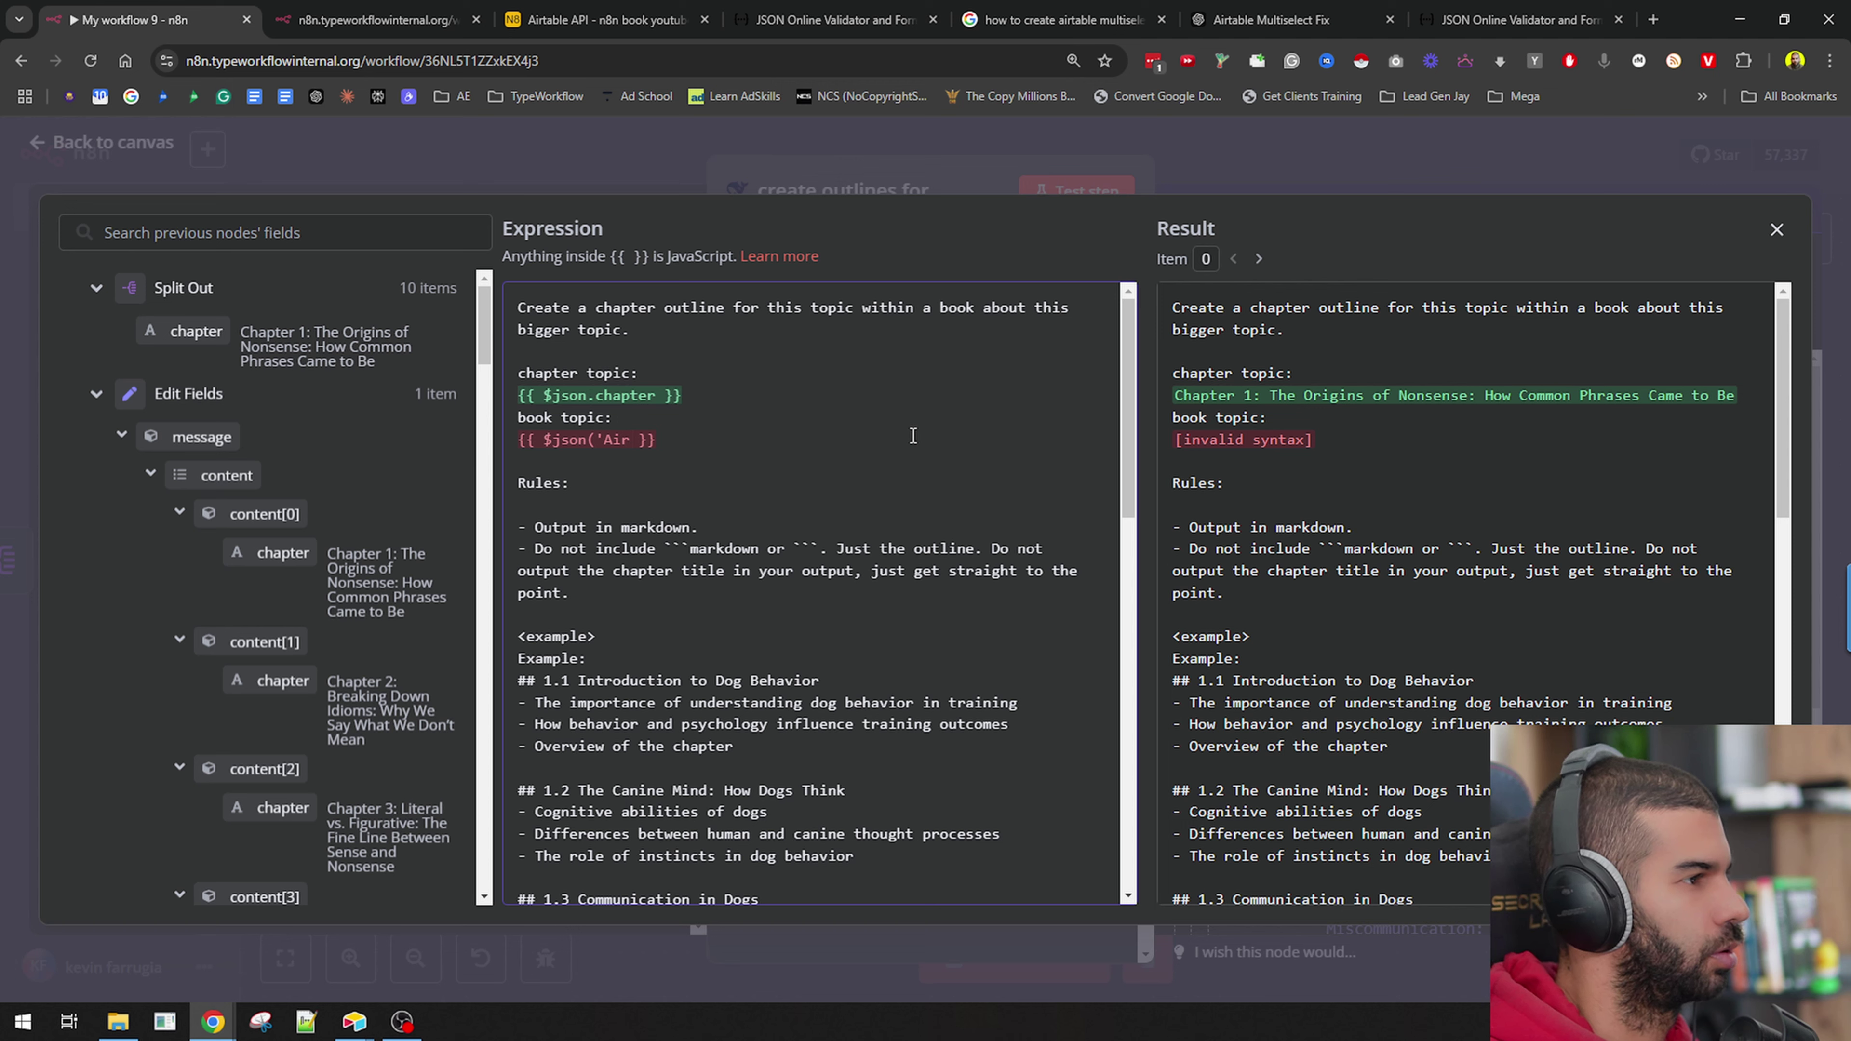
pyautogui.write('table.')
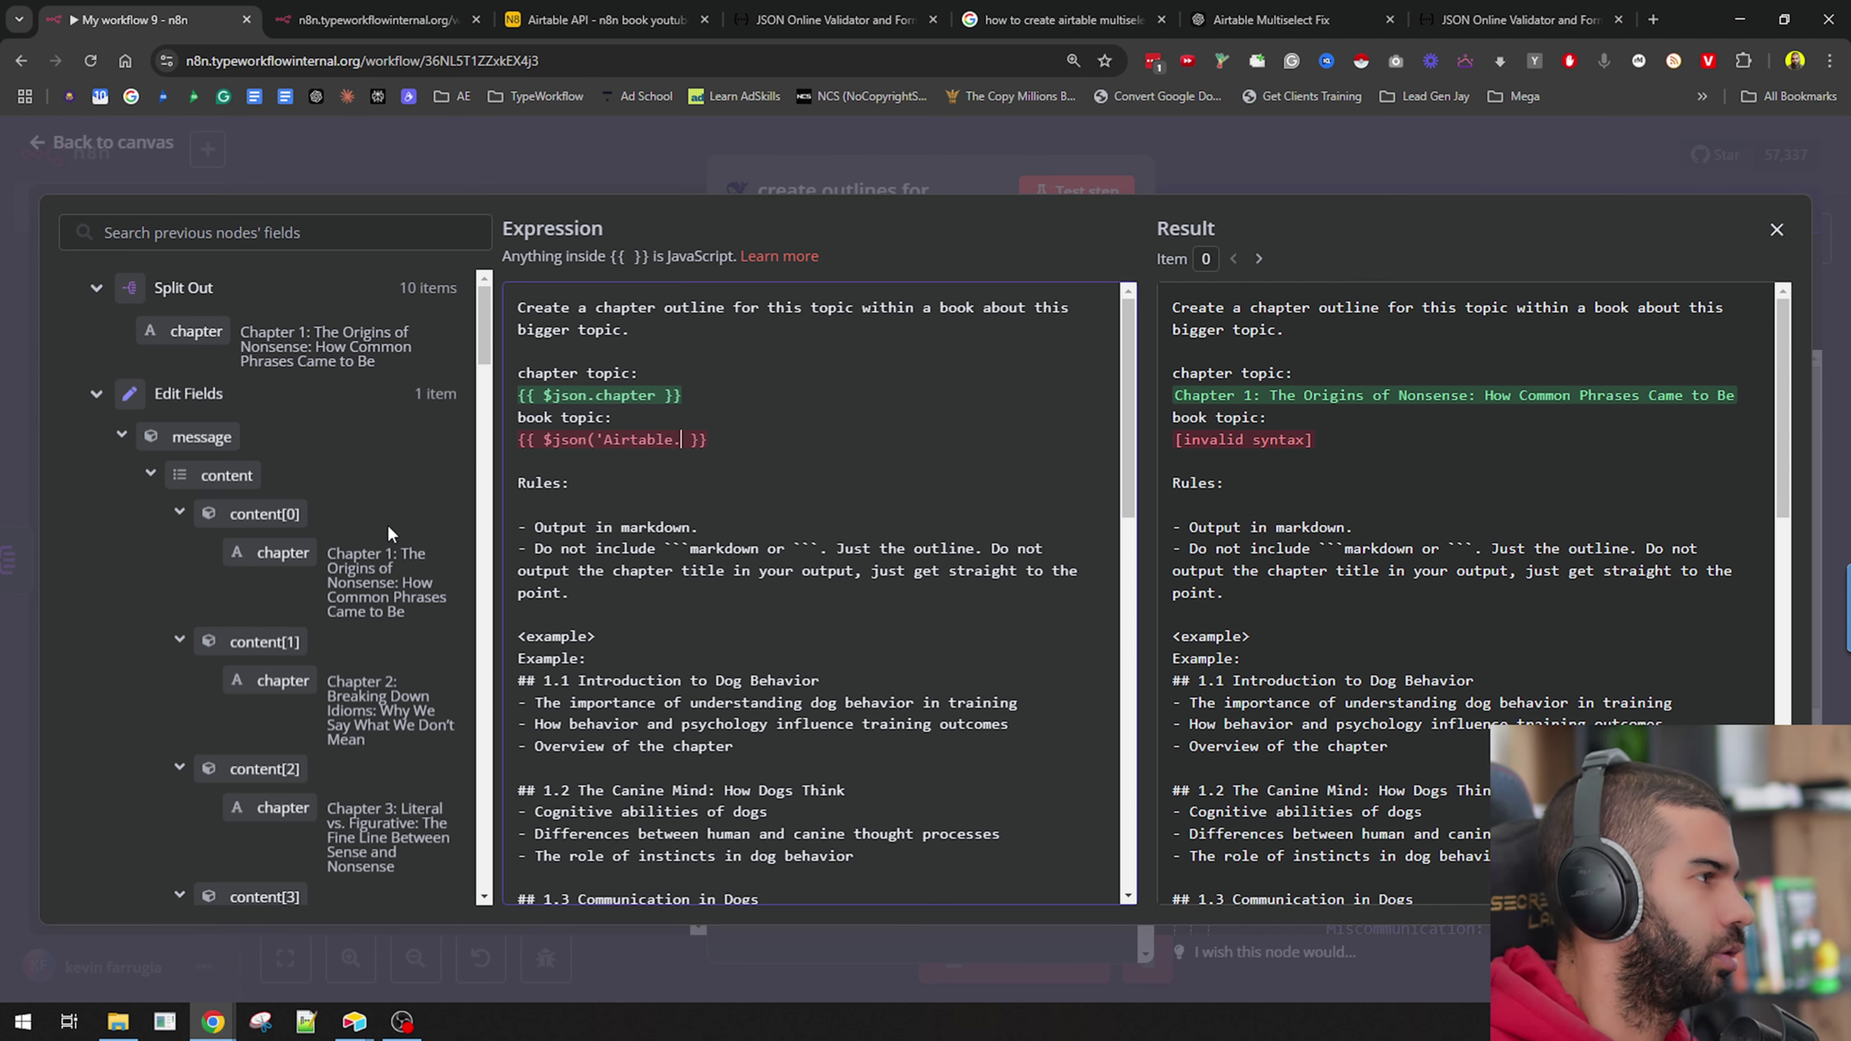
pyautogui.scroll(-15, 387, 524)
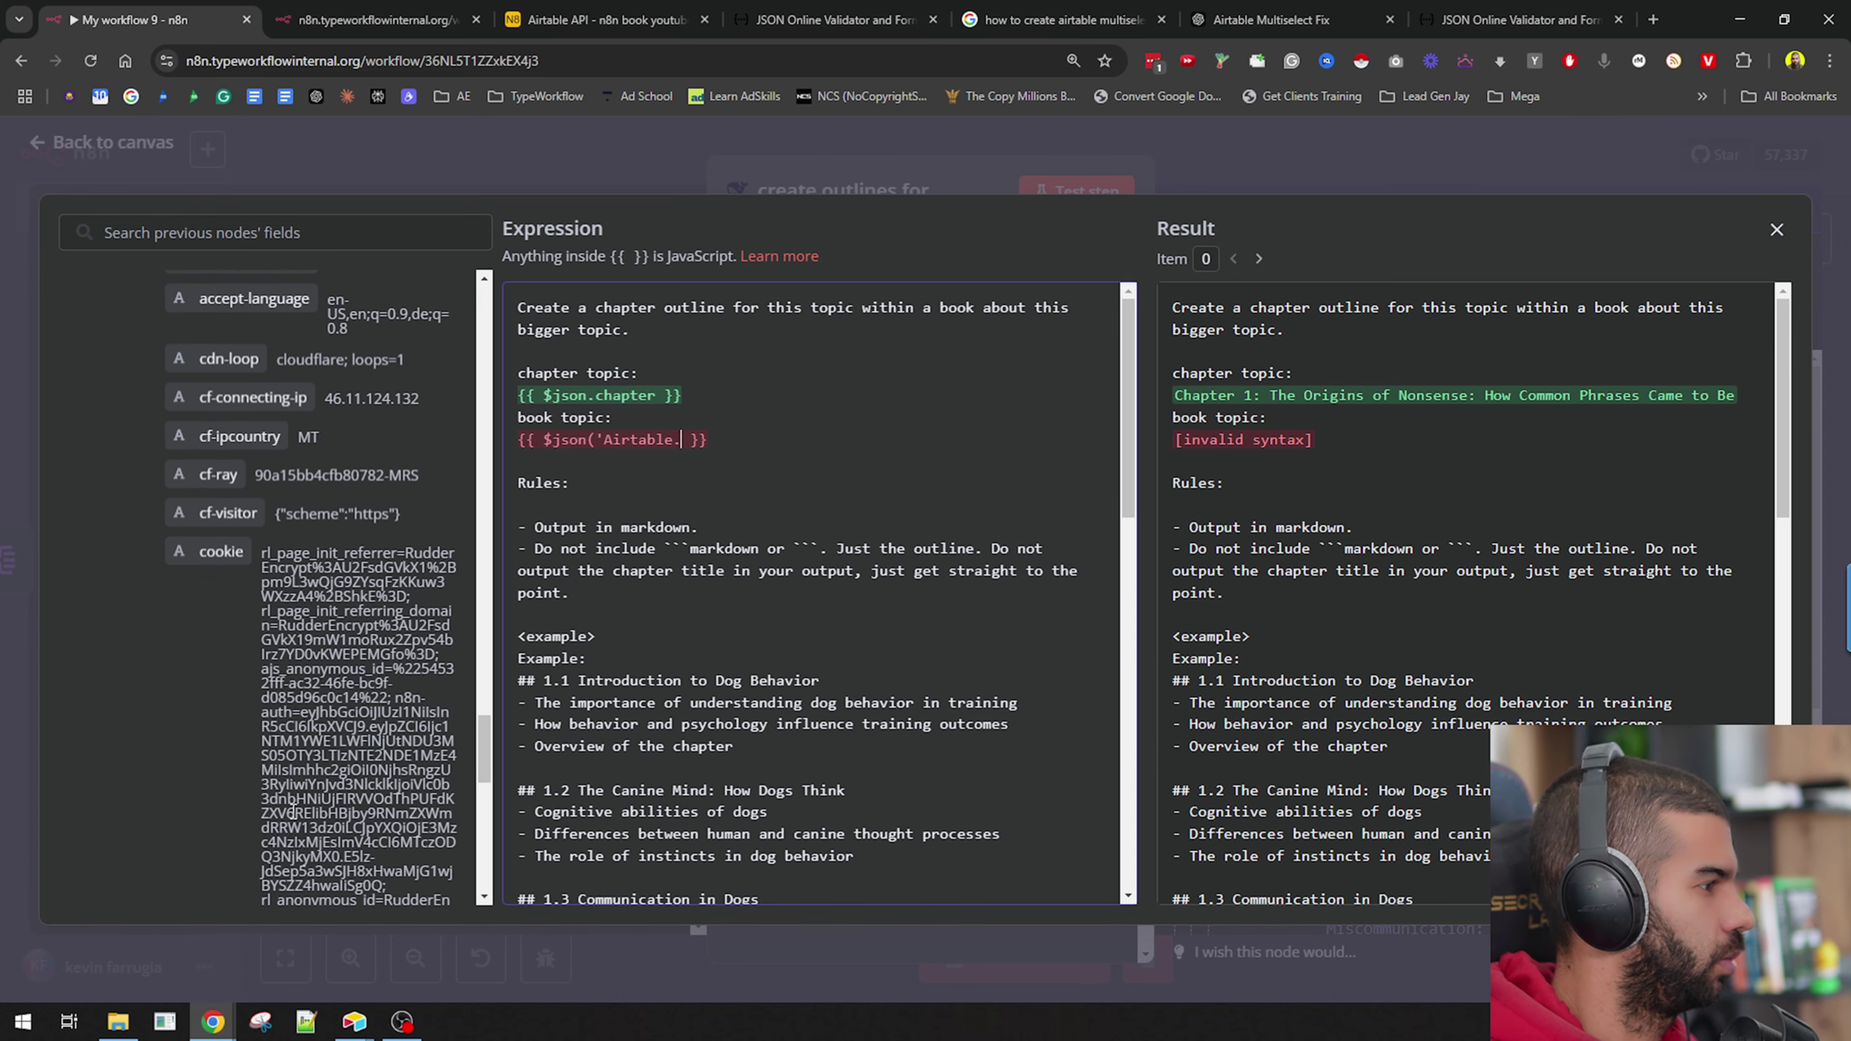
pyautogui.scroll(10, 294, 812)
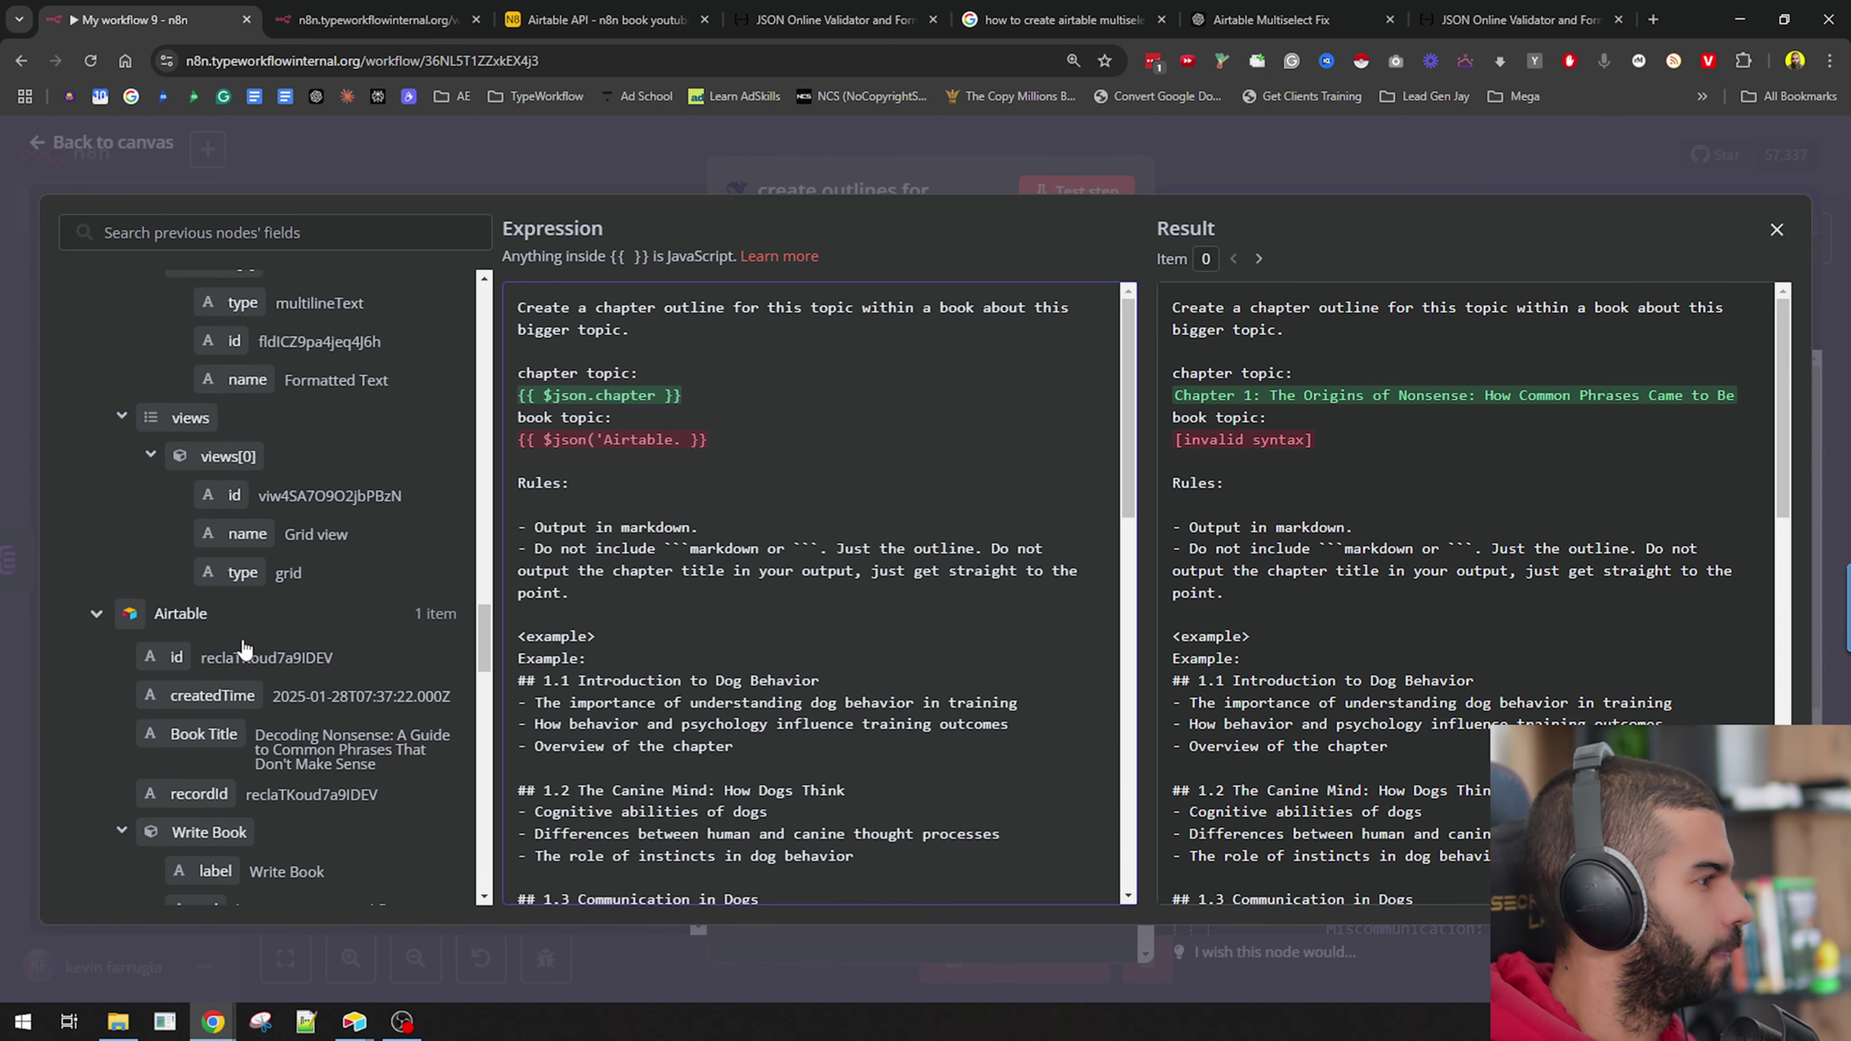
pyautogui.moveTo(203, 734); pyautogui.dragTo(567, 459)
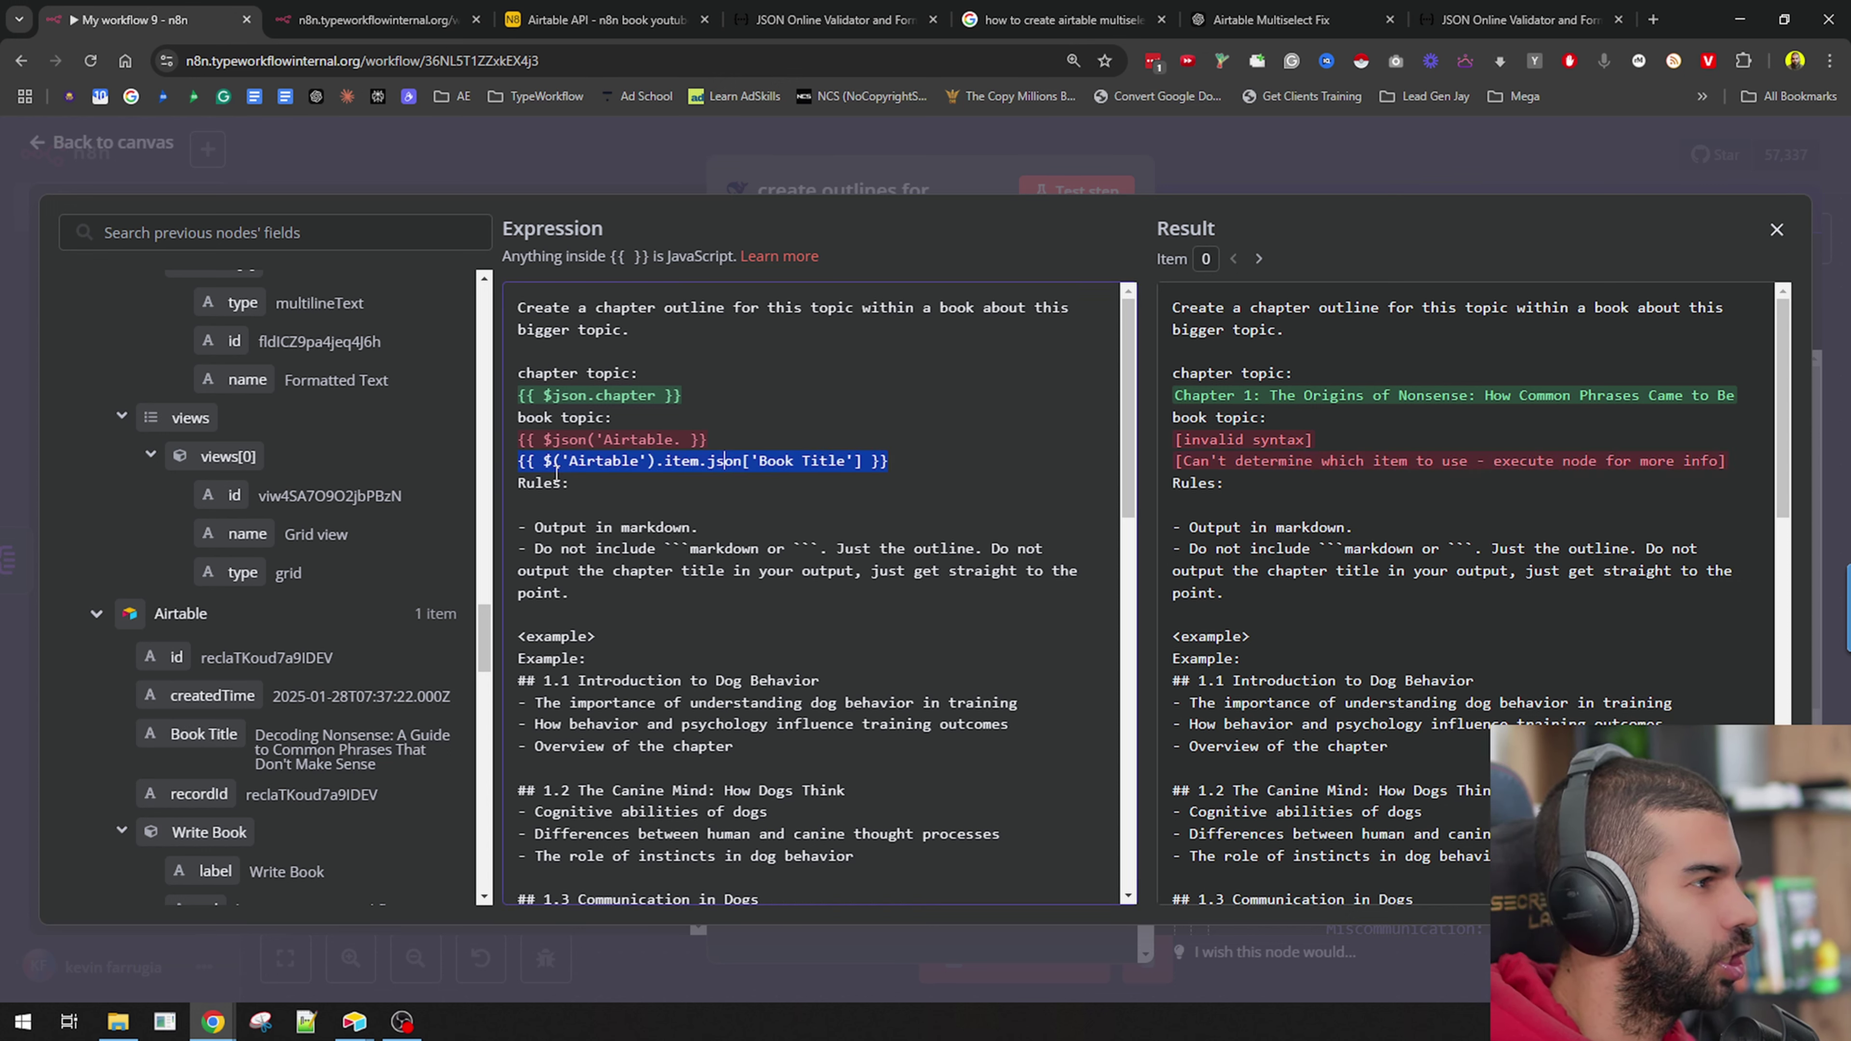
# Rewrite the broken book topic line as a $('Airtable').item Book Title expression.
pyautogui.doubleClick(568, 440)
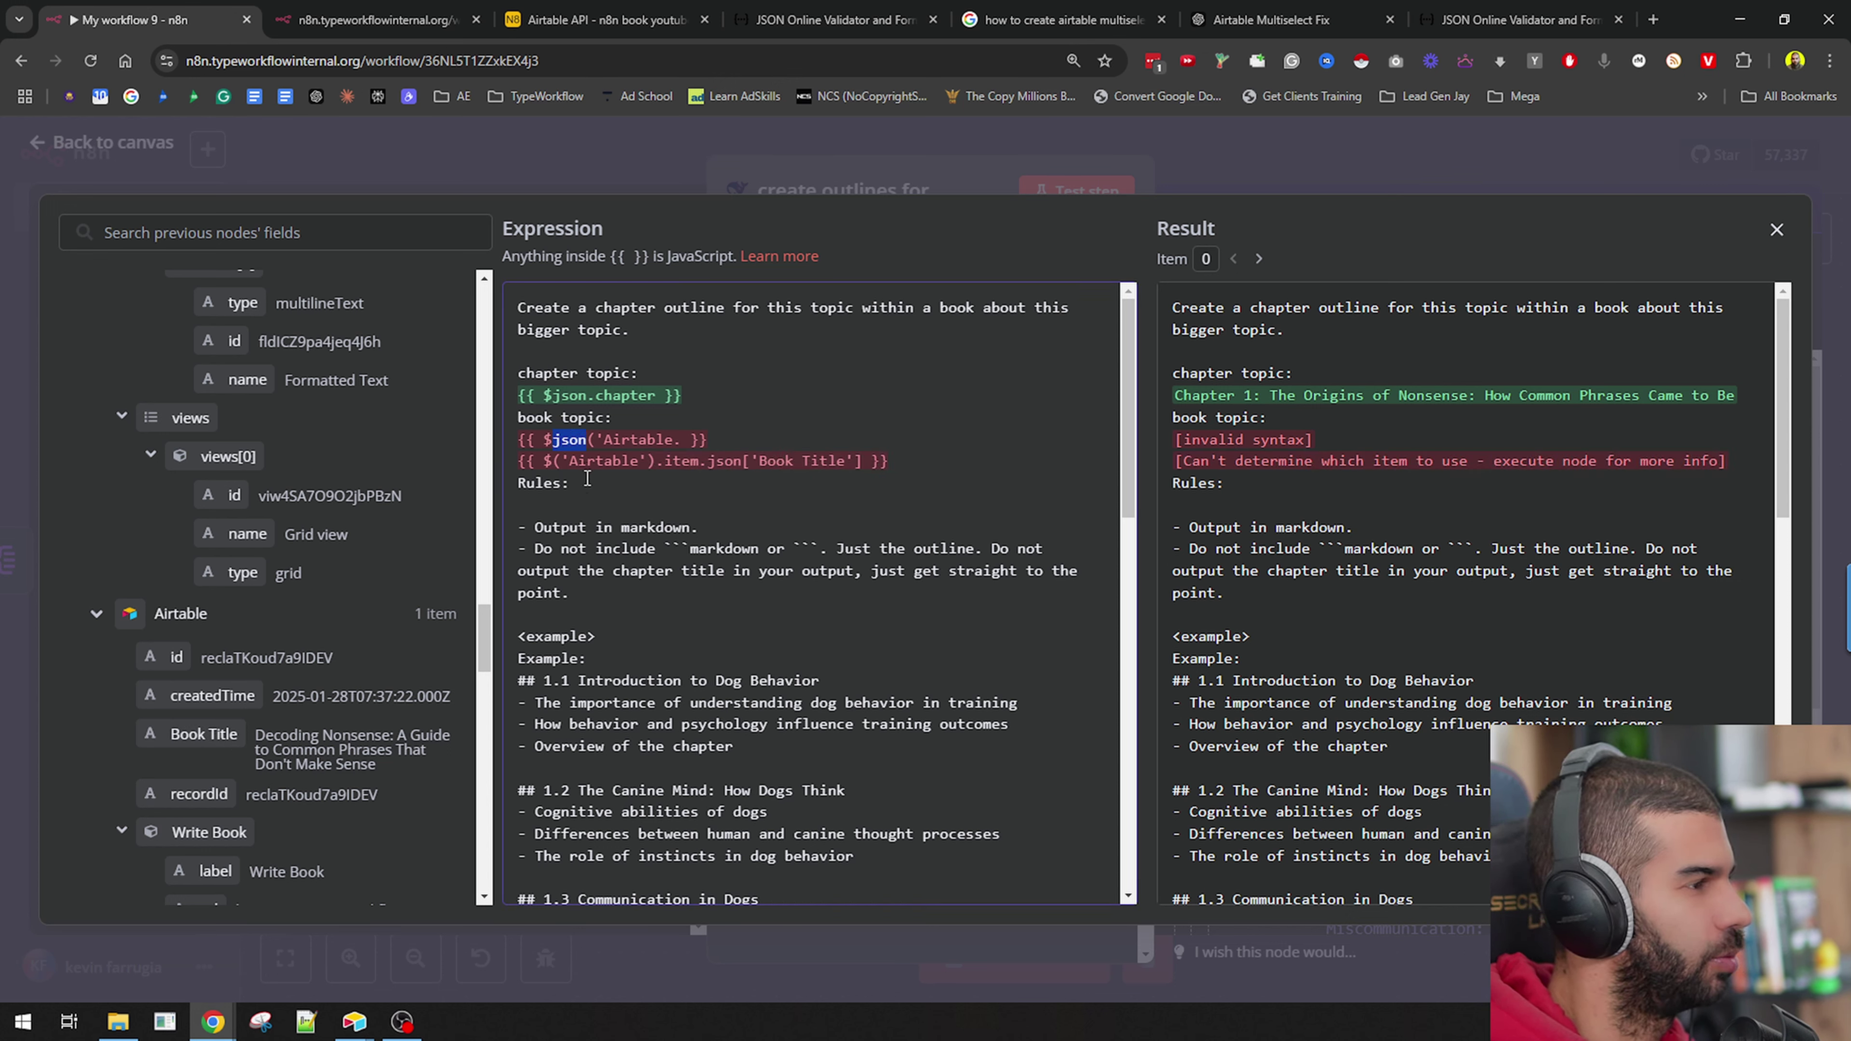
pyautogui.click(764, 438)
pyautogui.hotkey('shift', 'Home')
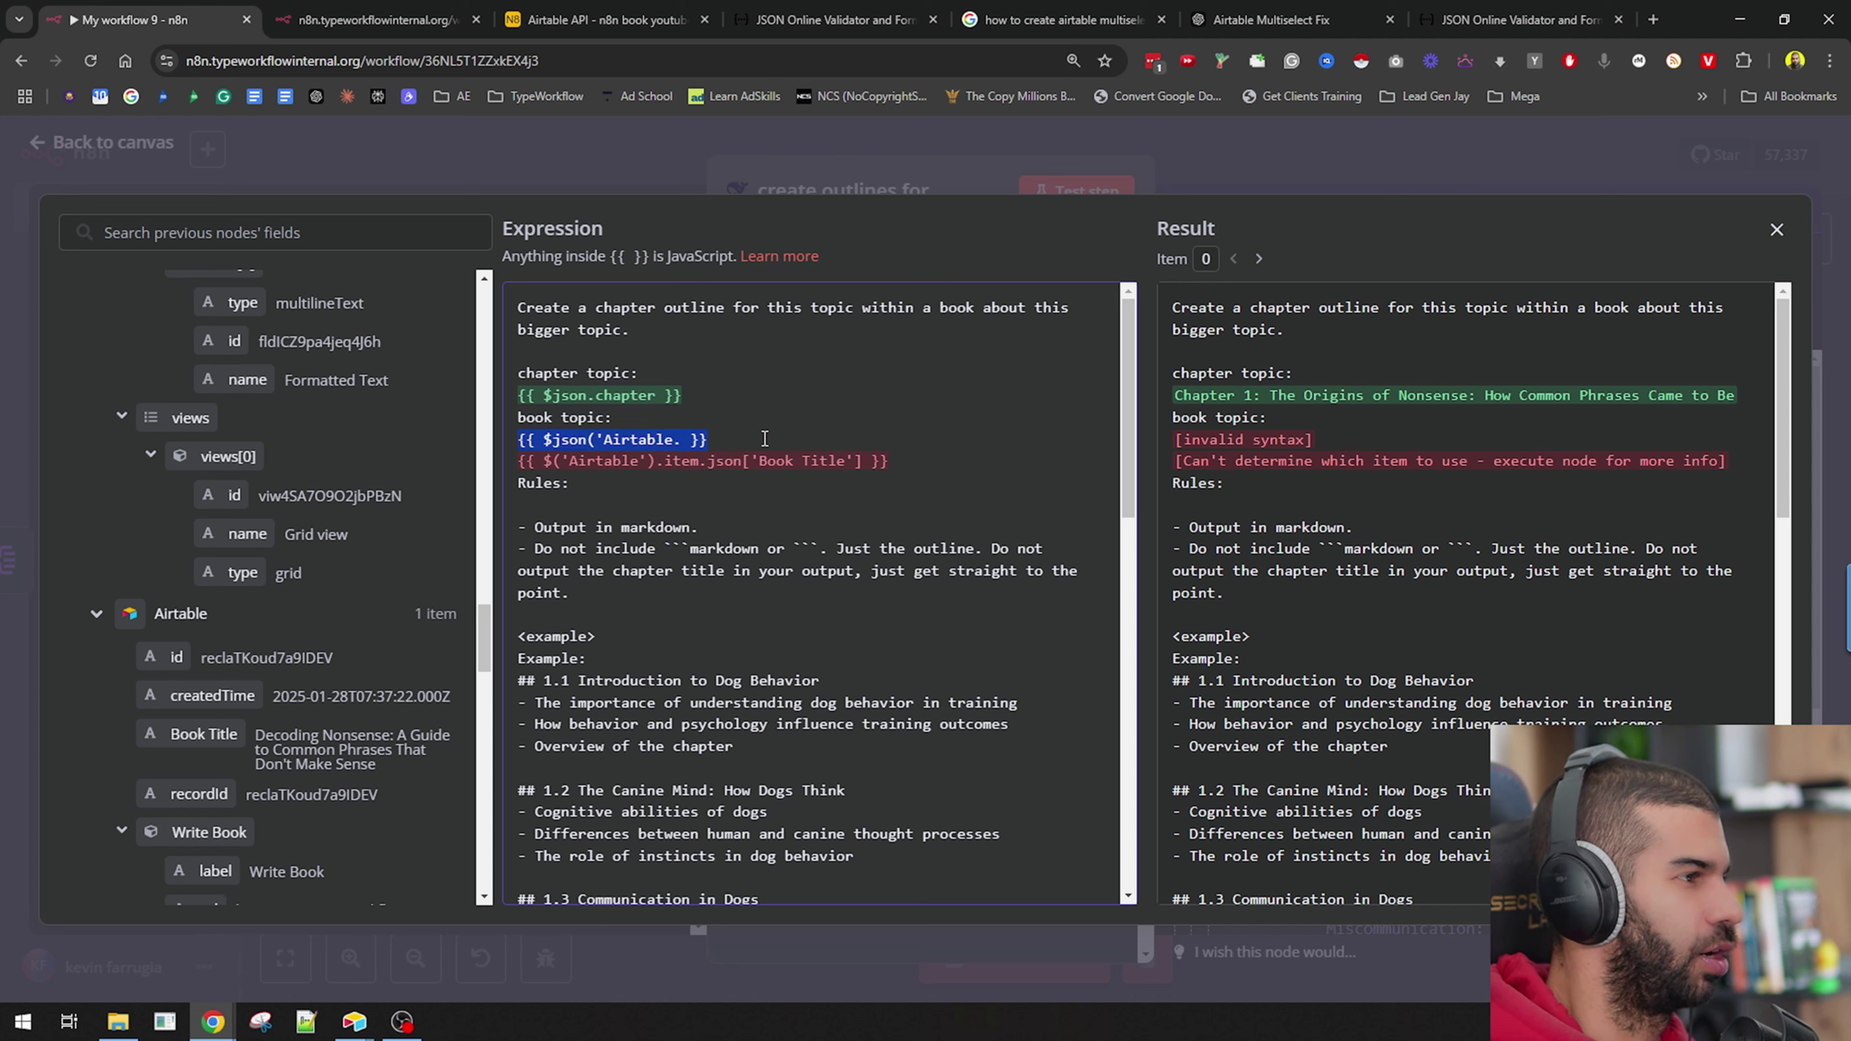
pyautogui.press('BackSpace')
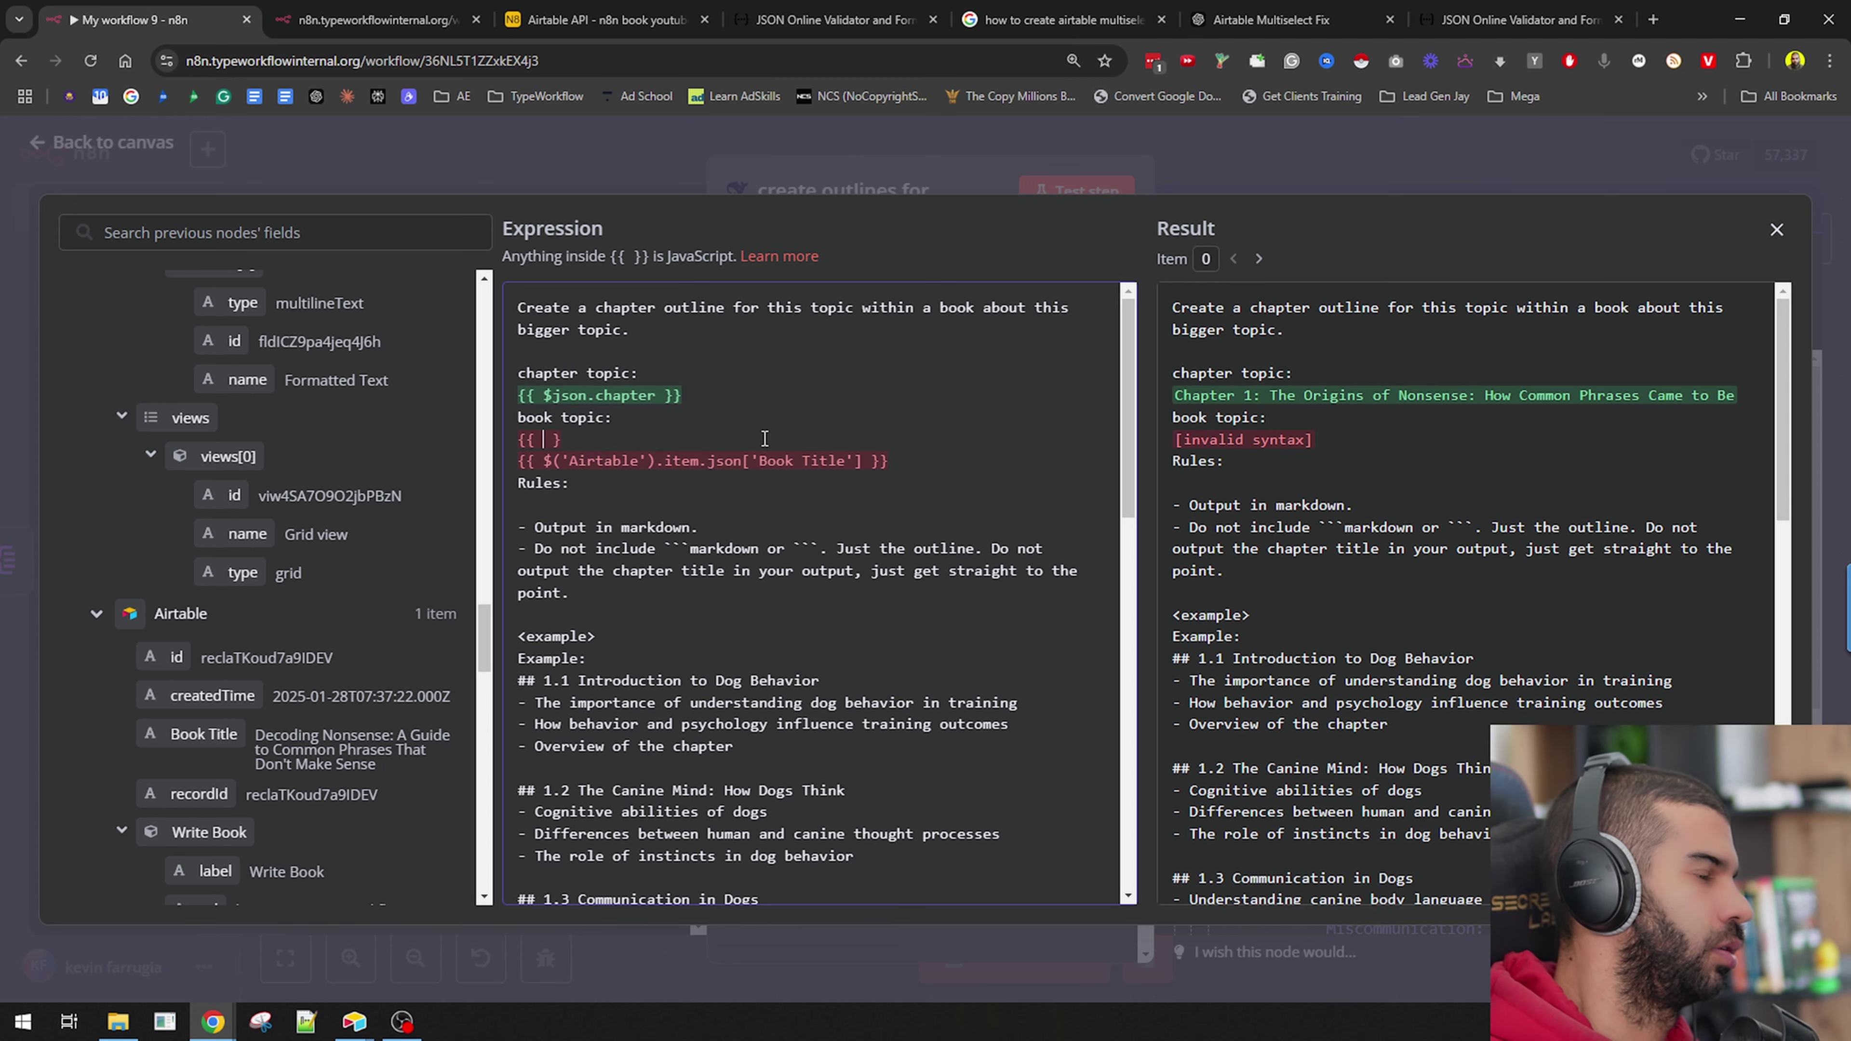
pyautogui.write("{{ $('Airtable')")
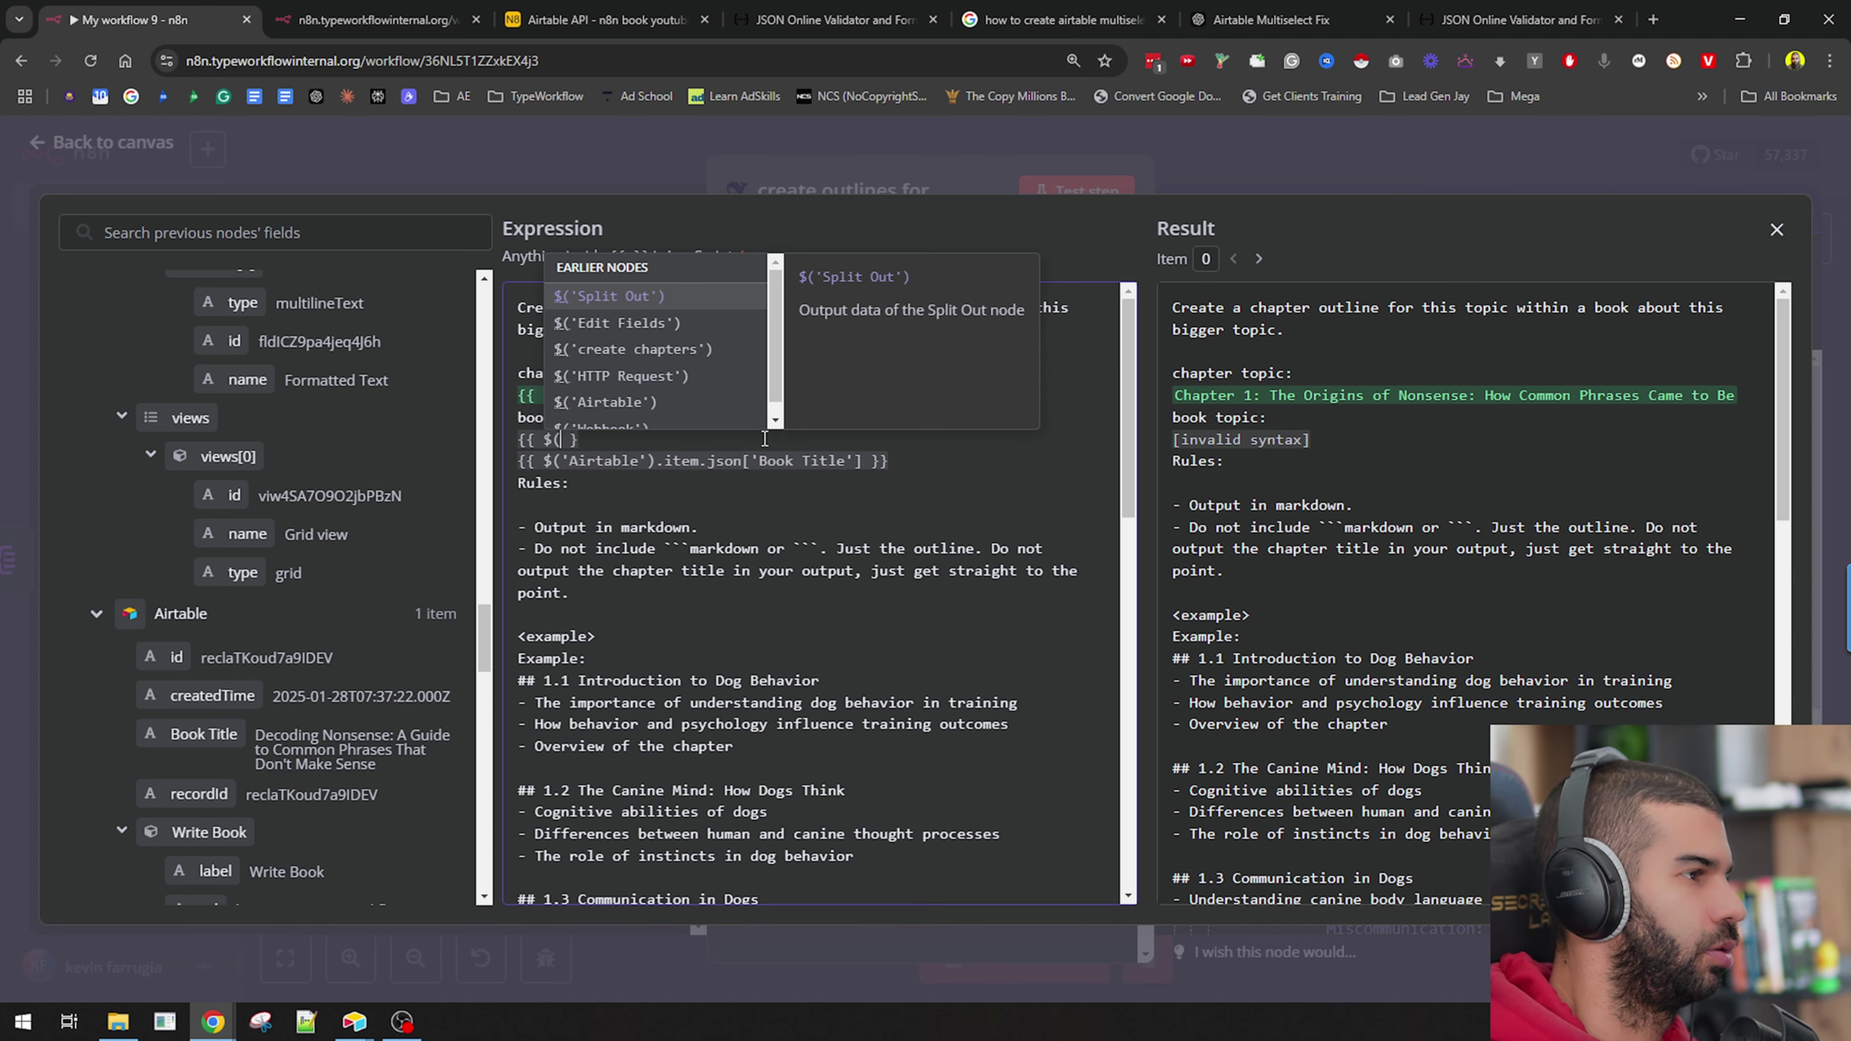
pyautogui.press('Return')
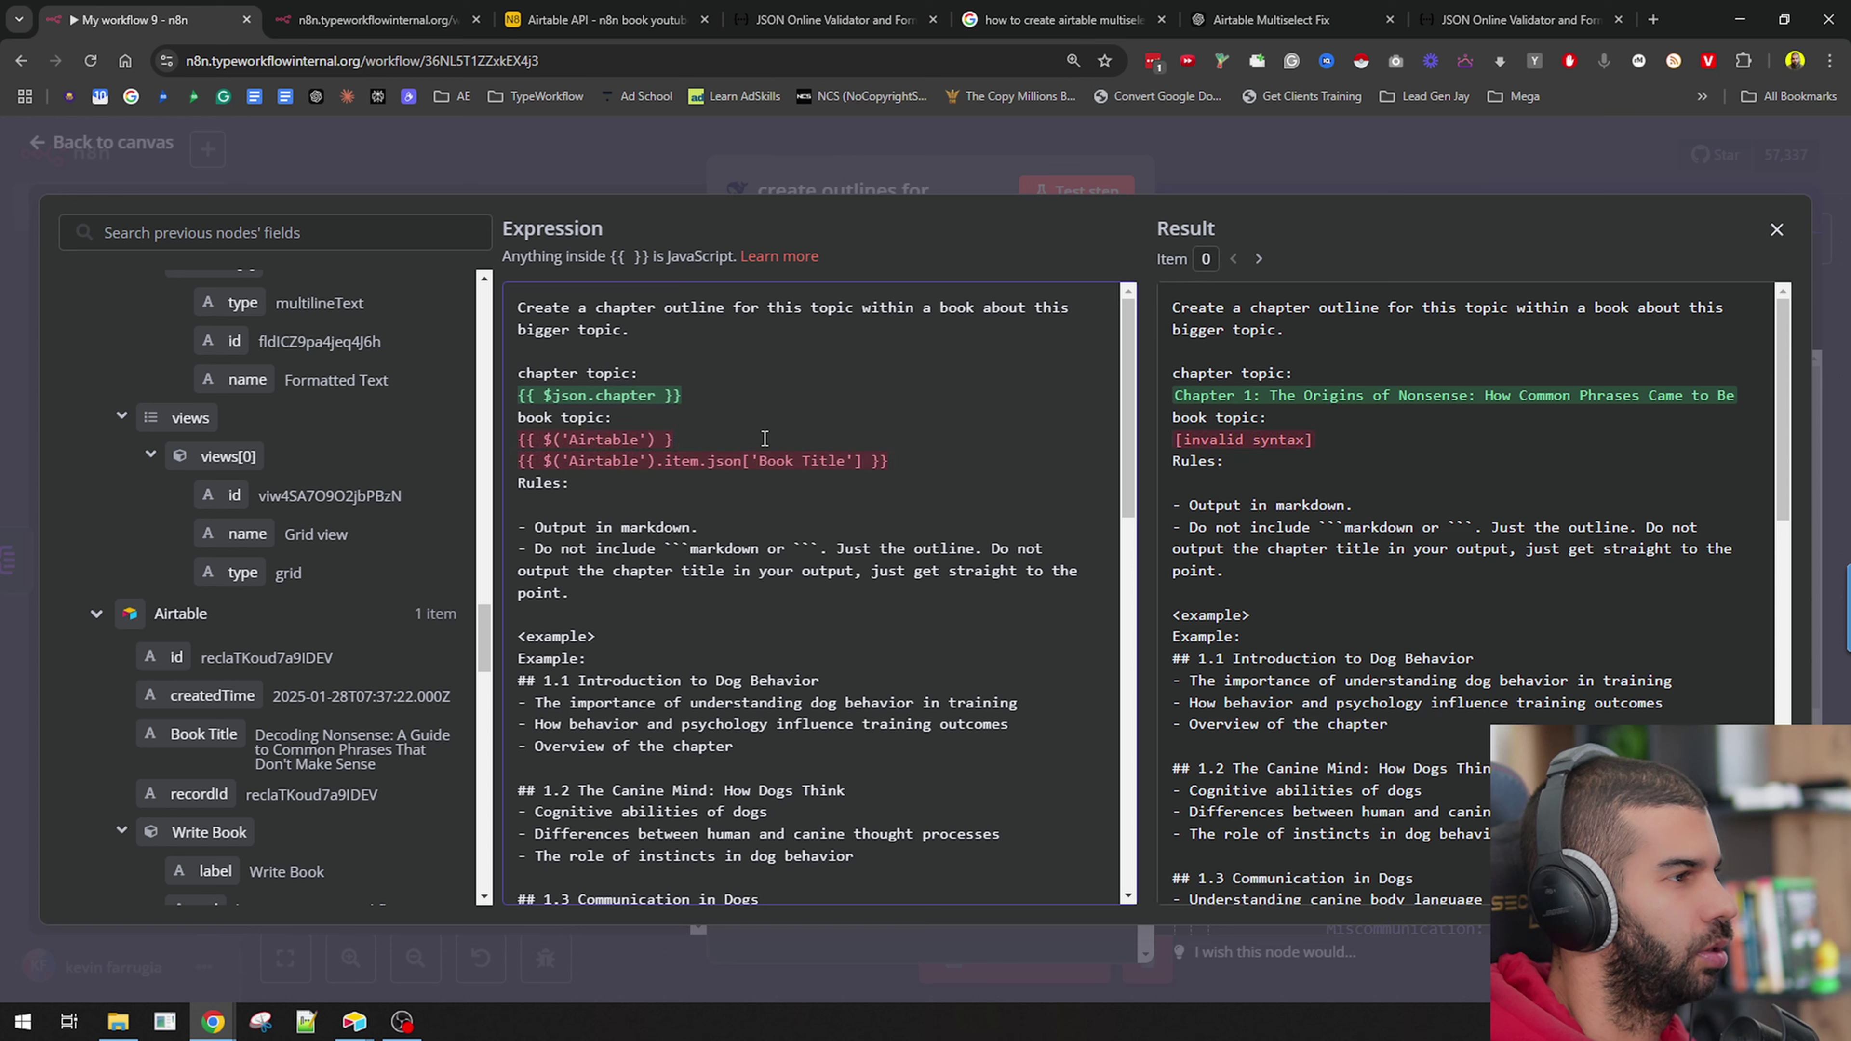
pyautogui.write('.item.json[')
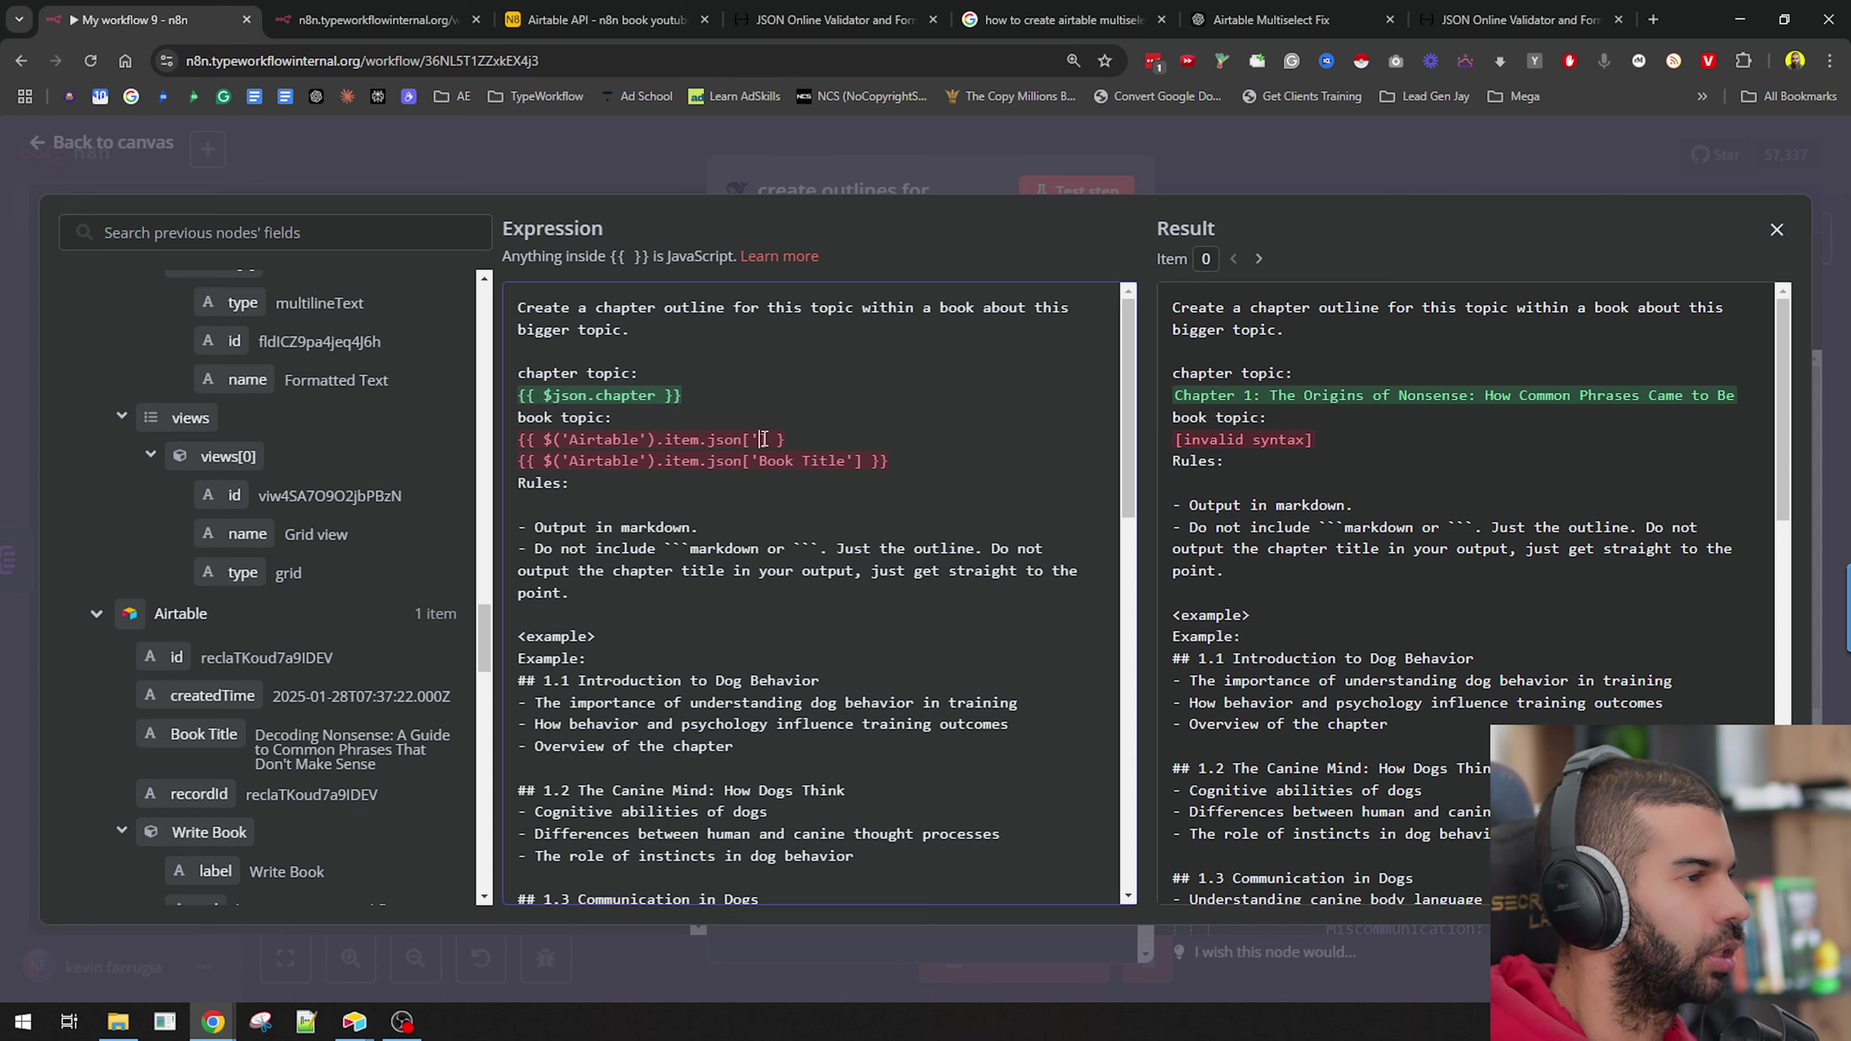
pyautogui.write('Book Title')
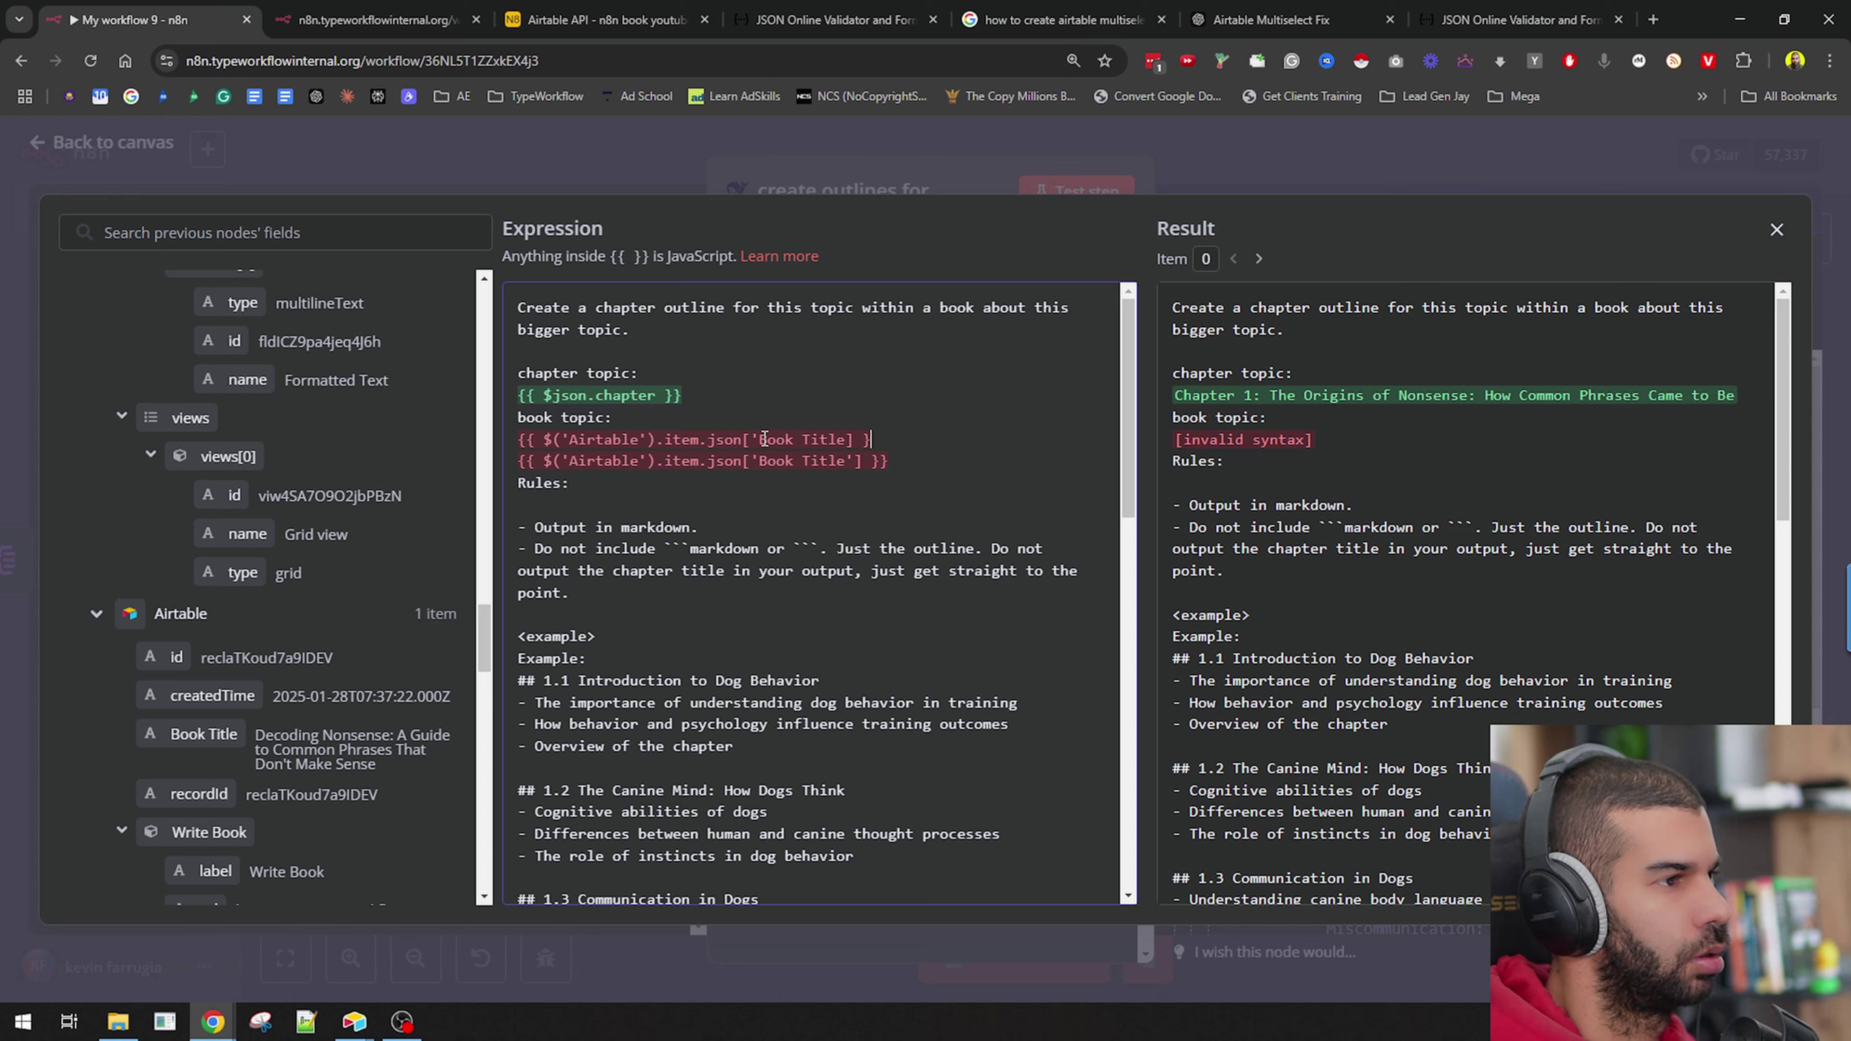
pyautogui.write('}')
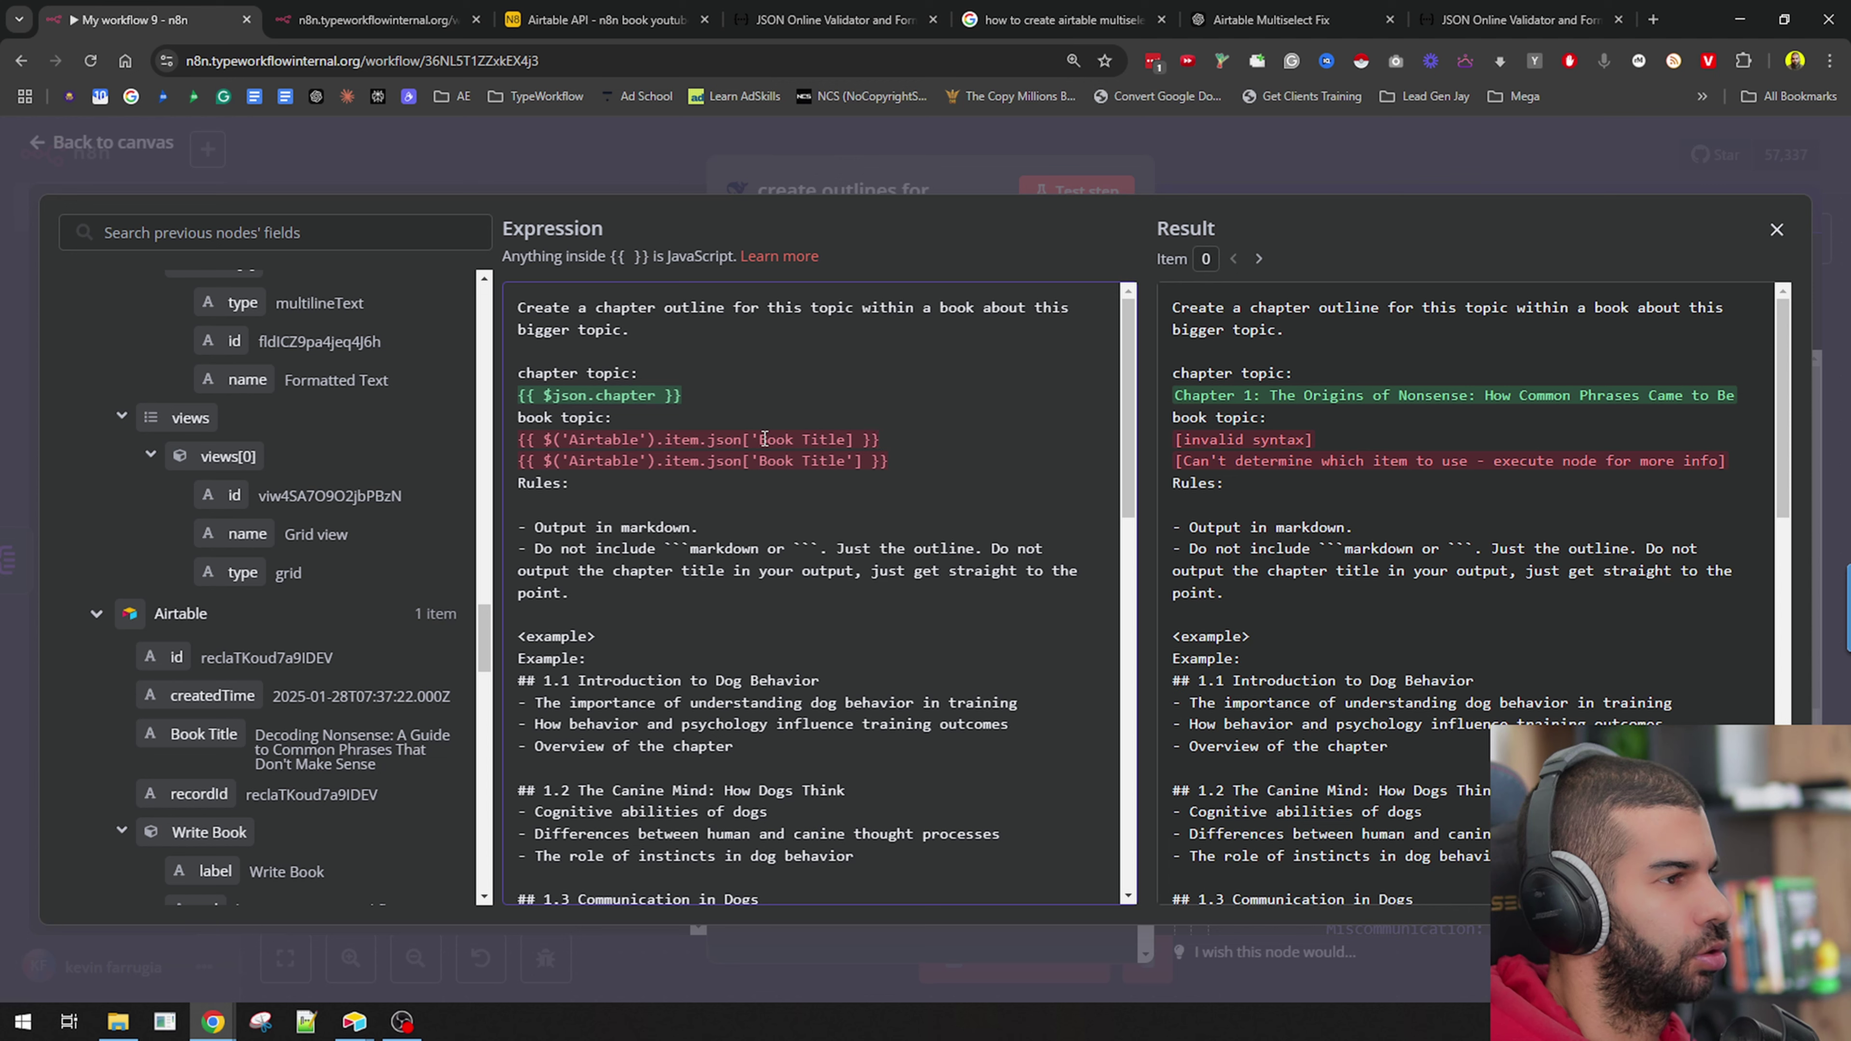
pyautogui.press('Return')
pyautogui.press('Return')
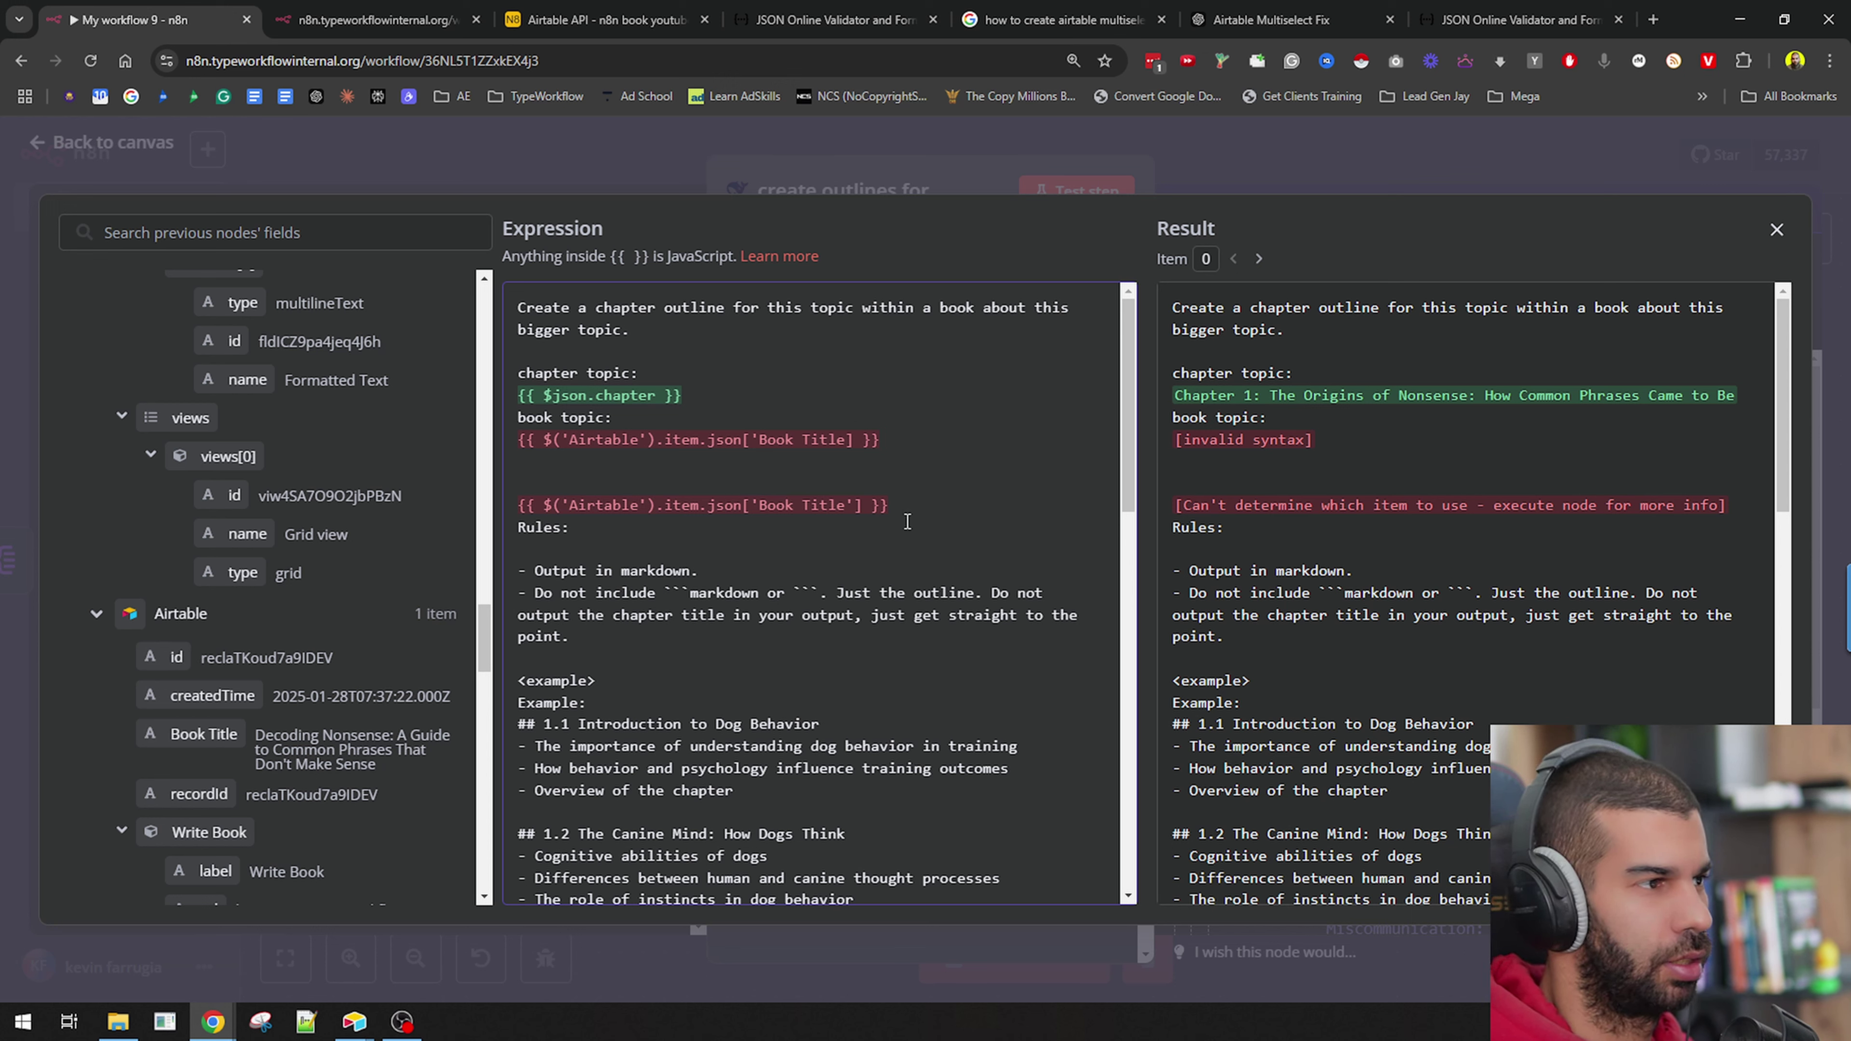
# Fix the invalid-syntax preview error and delete the duplicate Book Title line.
pyautogui.moveTo(1313, 440); pyautogui.dragTo(1172, 301)
pyautogui.click(1280, 479)
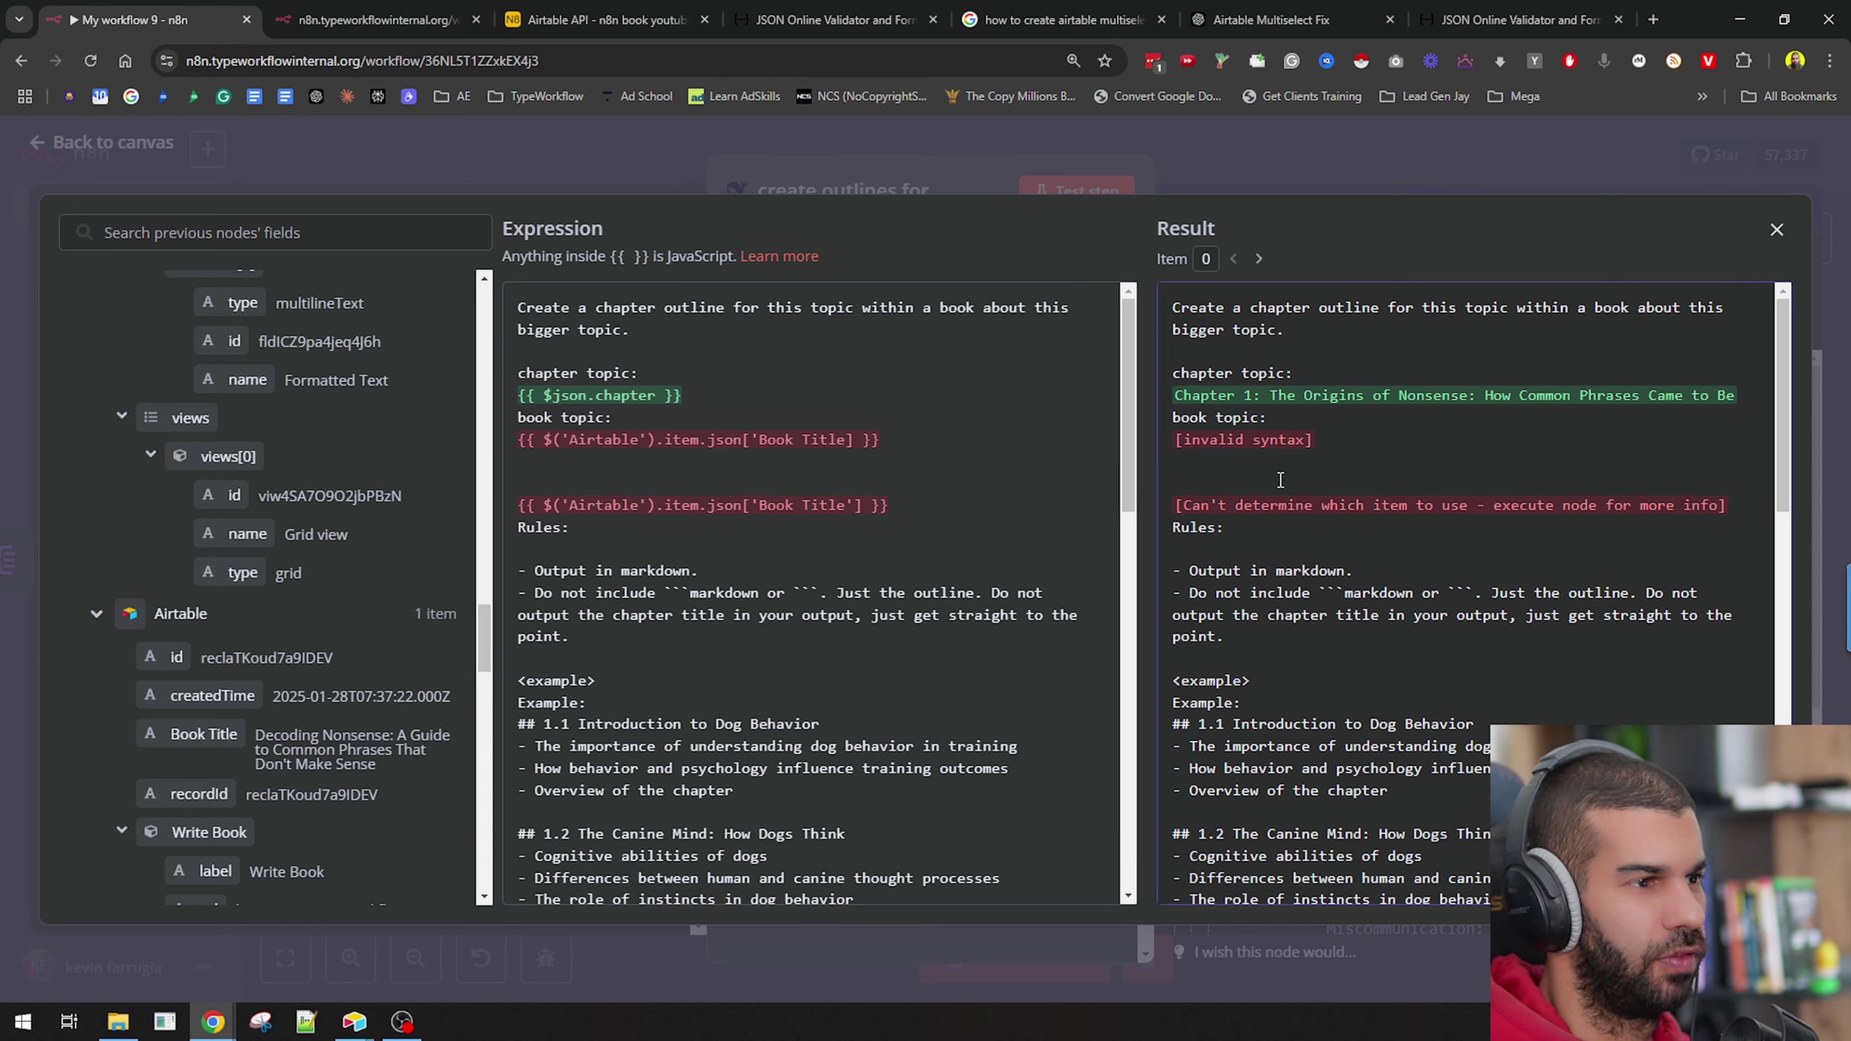
pyautogui.moveTo(1263, 511); pyautogui.dragTo(1453, 509)
pyautogui.click(866, 478)
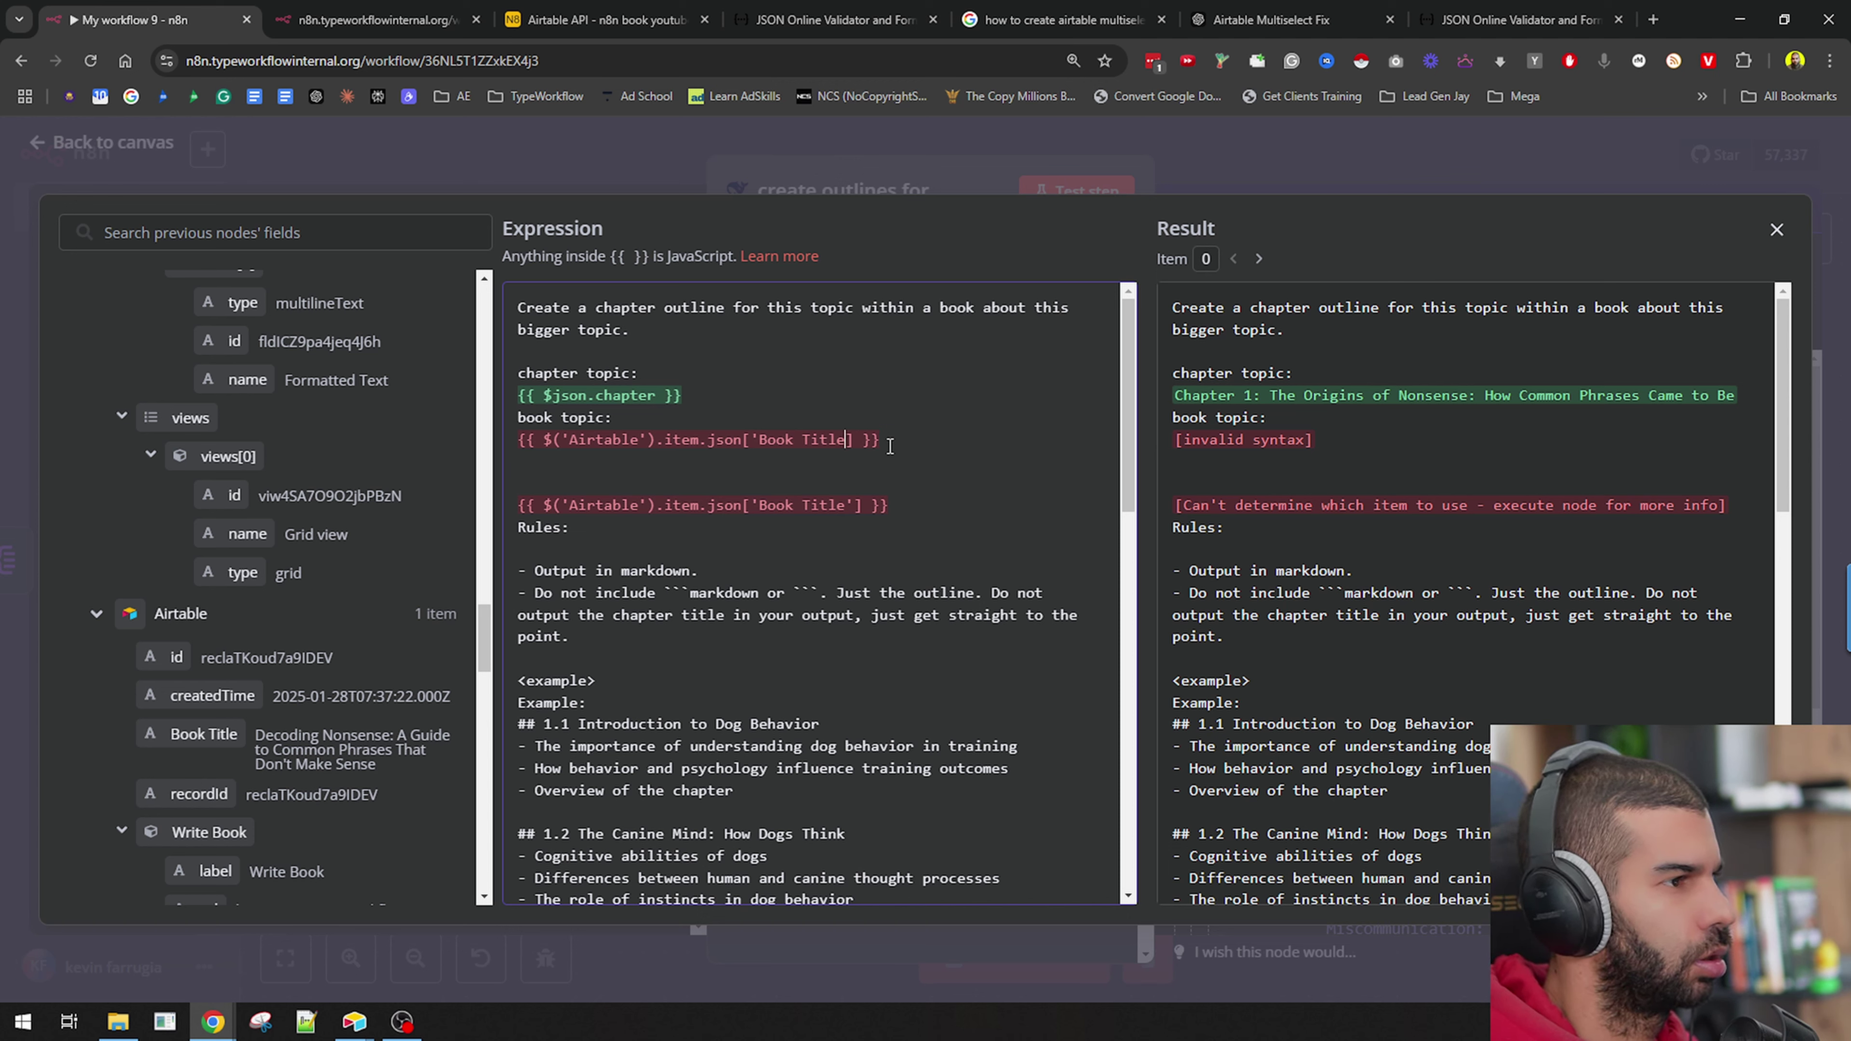
pyautogui.write("'")
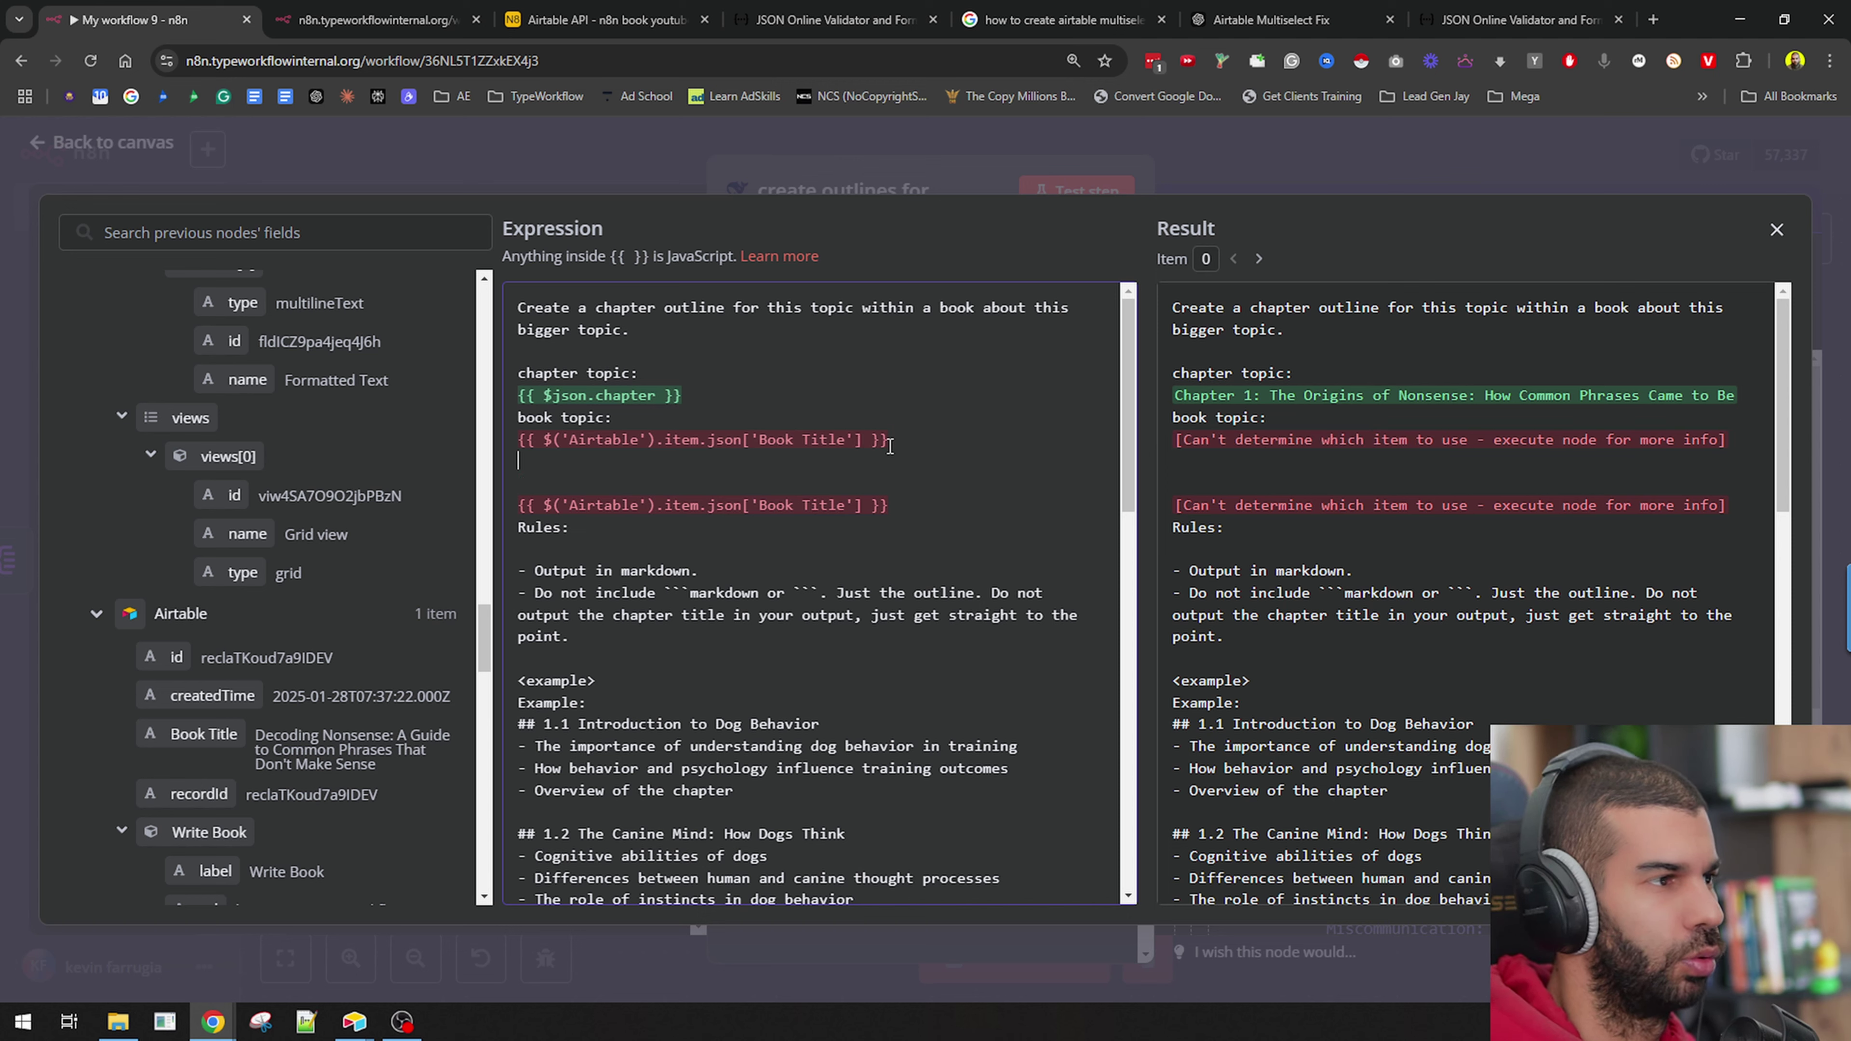
pyautogui.press('End')
pyautogui.hotkey('shift', 'Home')
pyautogui.press('BackSpace')
pyautogui.press('BackSpace')
pyautogui.press('BackSpace')
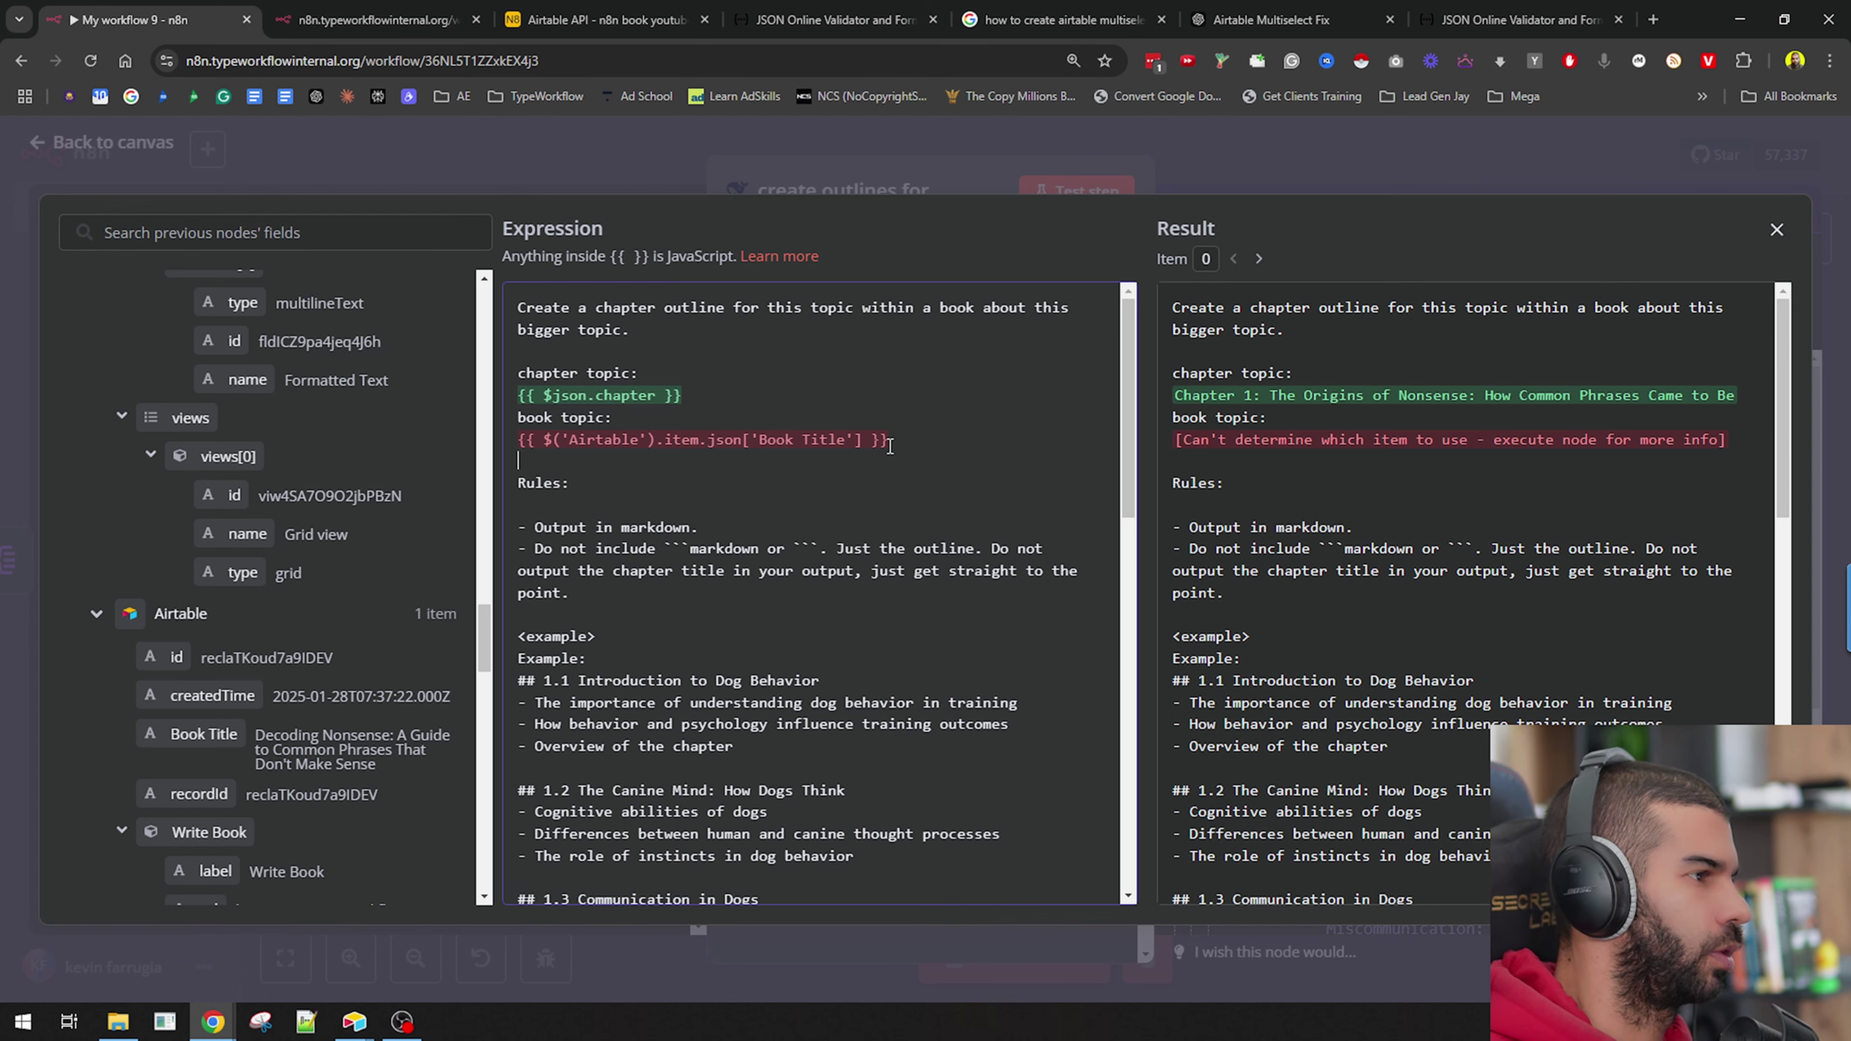
# Review the example outline and the further-reading rule, then close the expanded editor.
pyautogui.scroll(-10, 827, 537)
pyautogui.scroll(8, 722, 548)
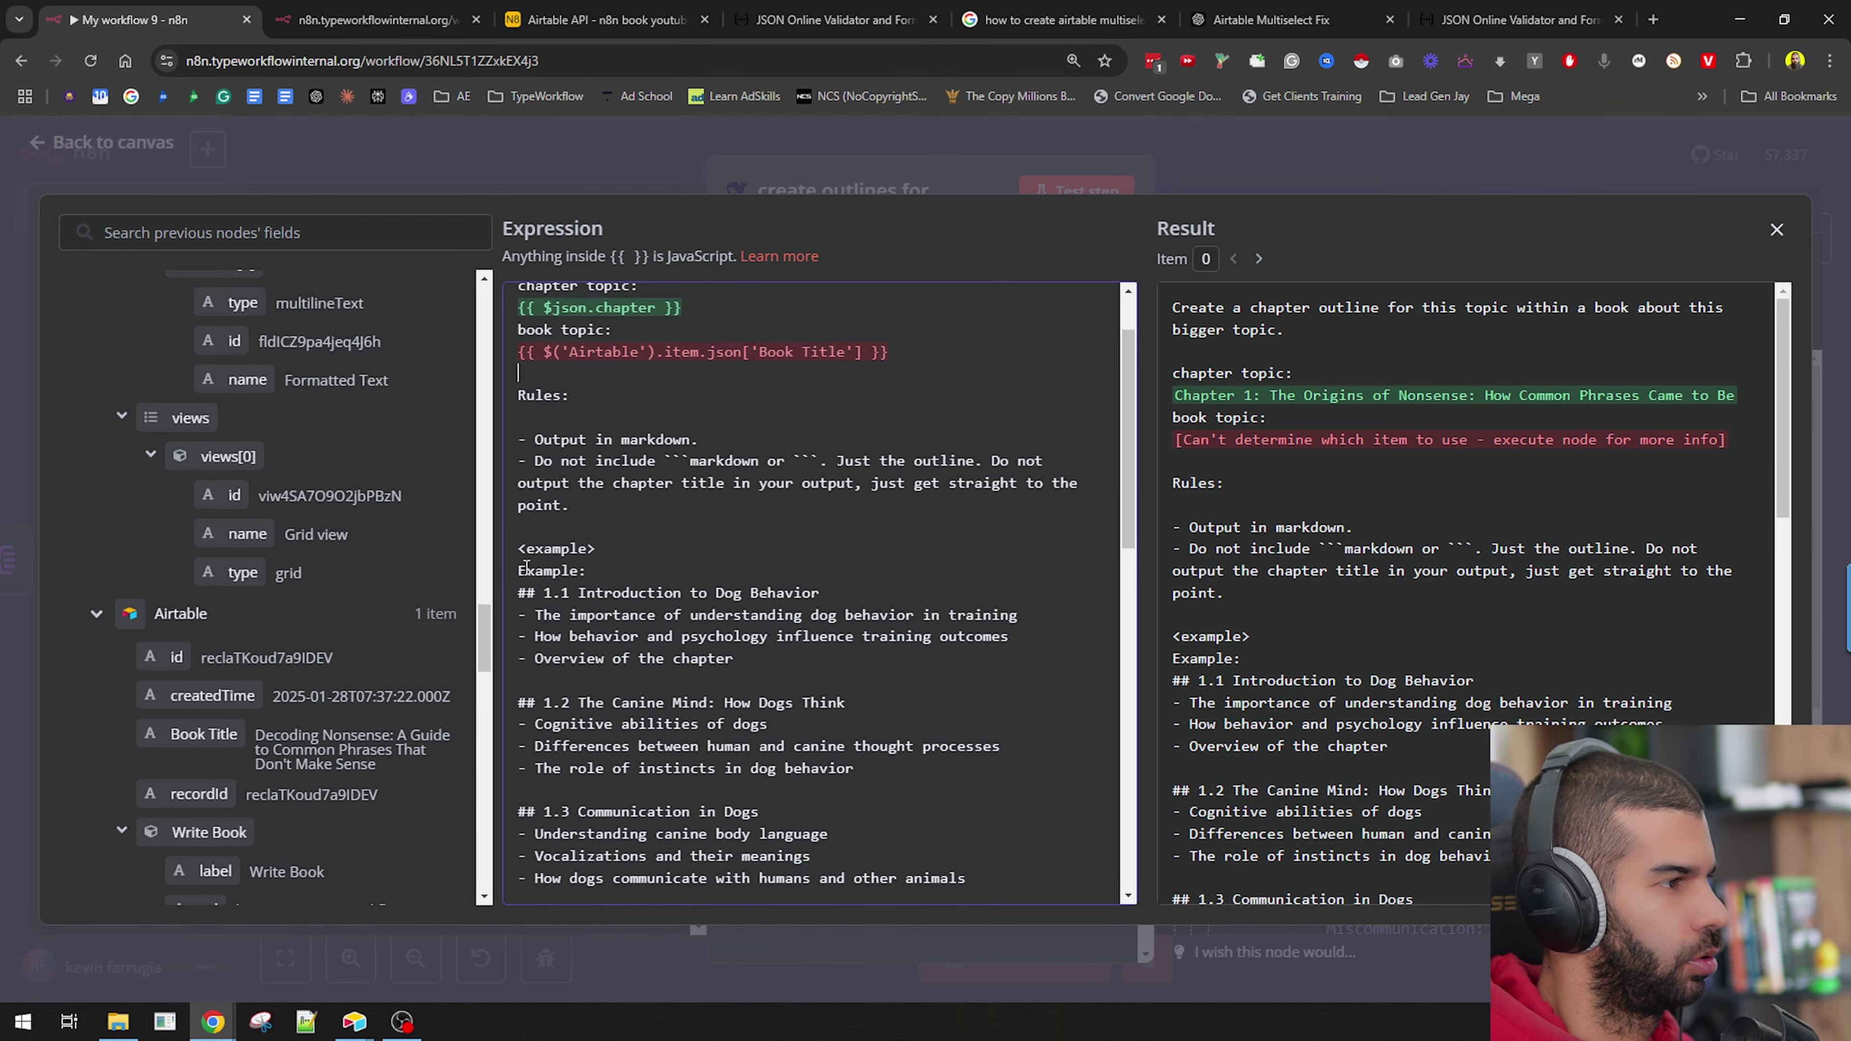
pyautogui.moveTo(604, 515); pyautogui.dragTo(804, 616)
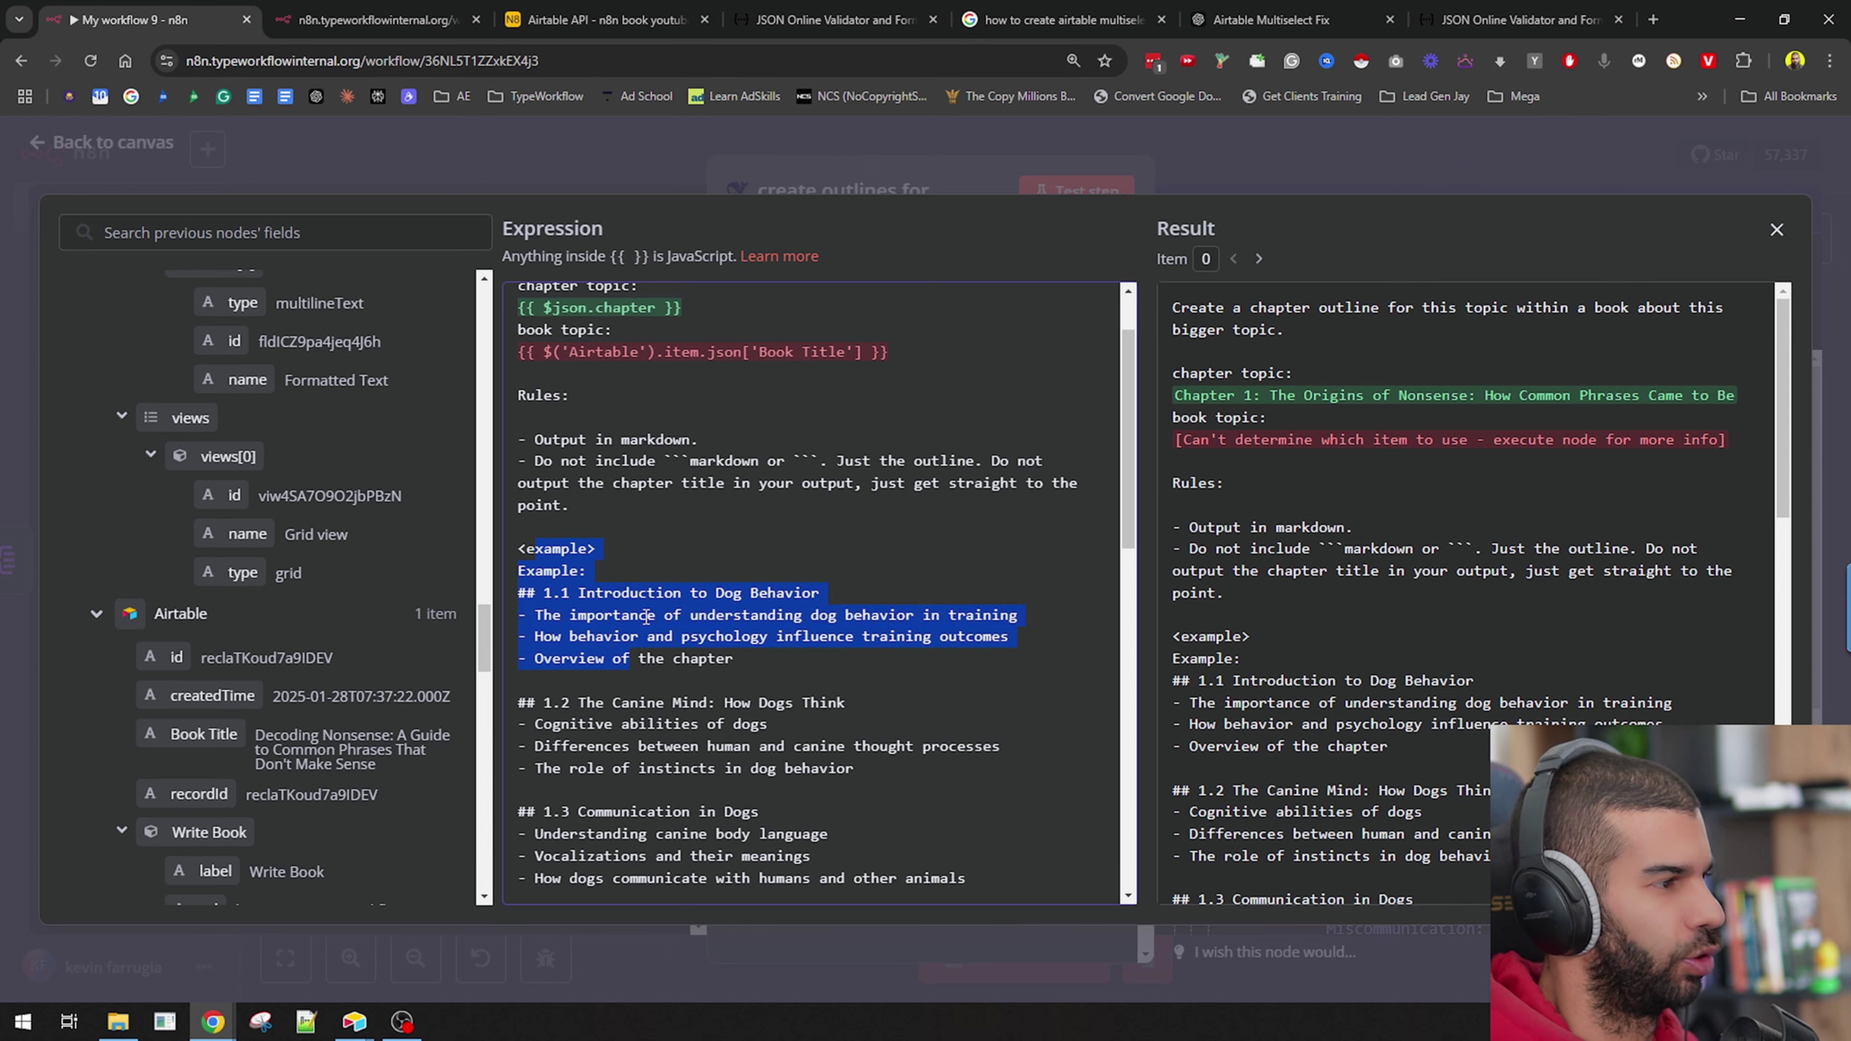
pyautogui.click(595, 593)
pyautogui.scroll(-3, 595, 593)
pyautogui.scroll(-9, 595, 593)
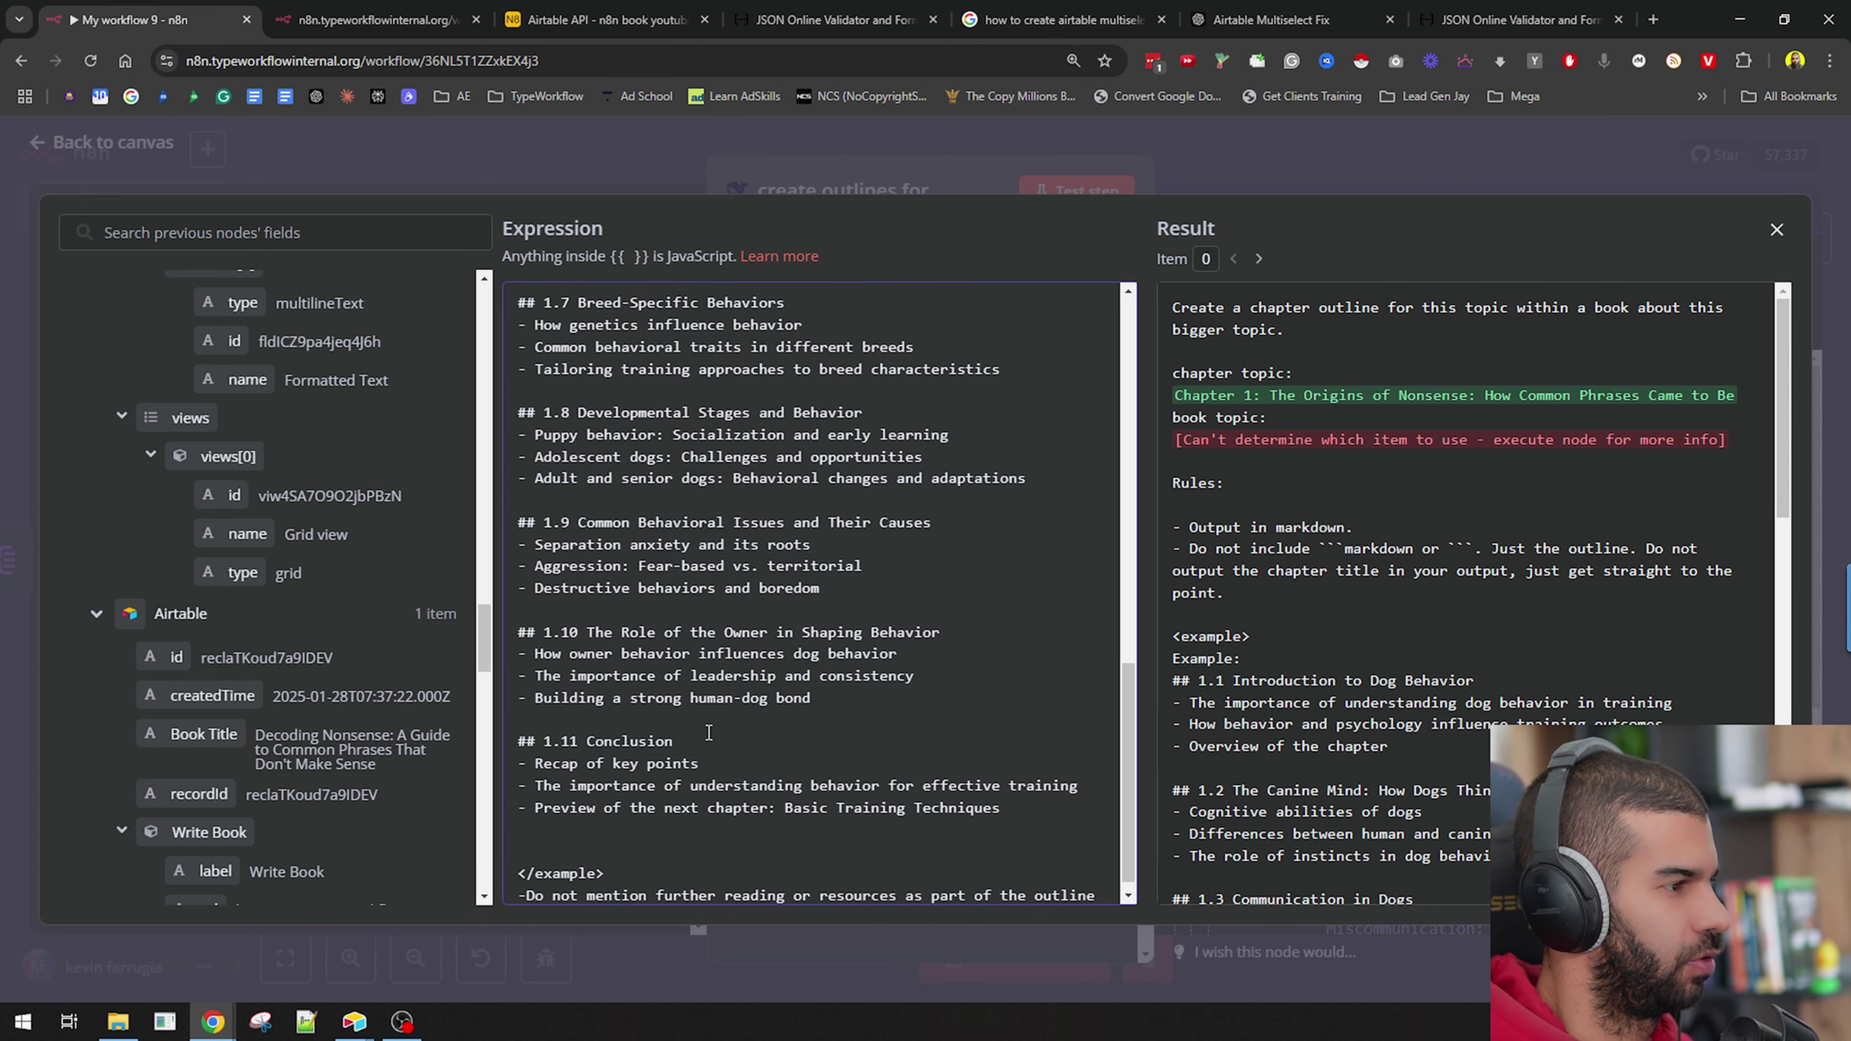
pyautogui.moveTo(672, 791); pyautogui.dragTo(603, 465)
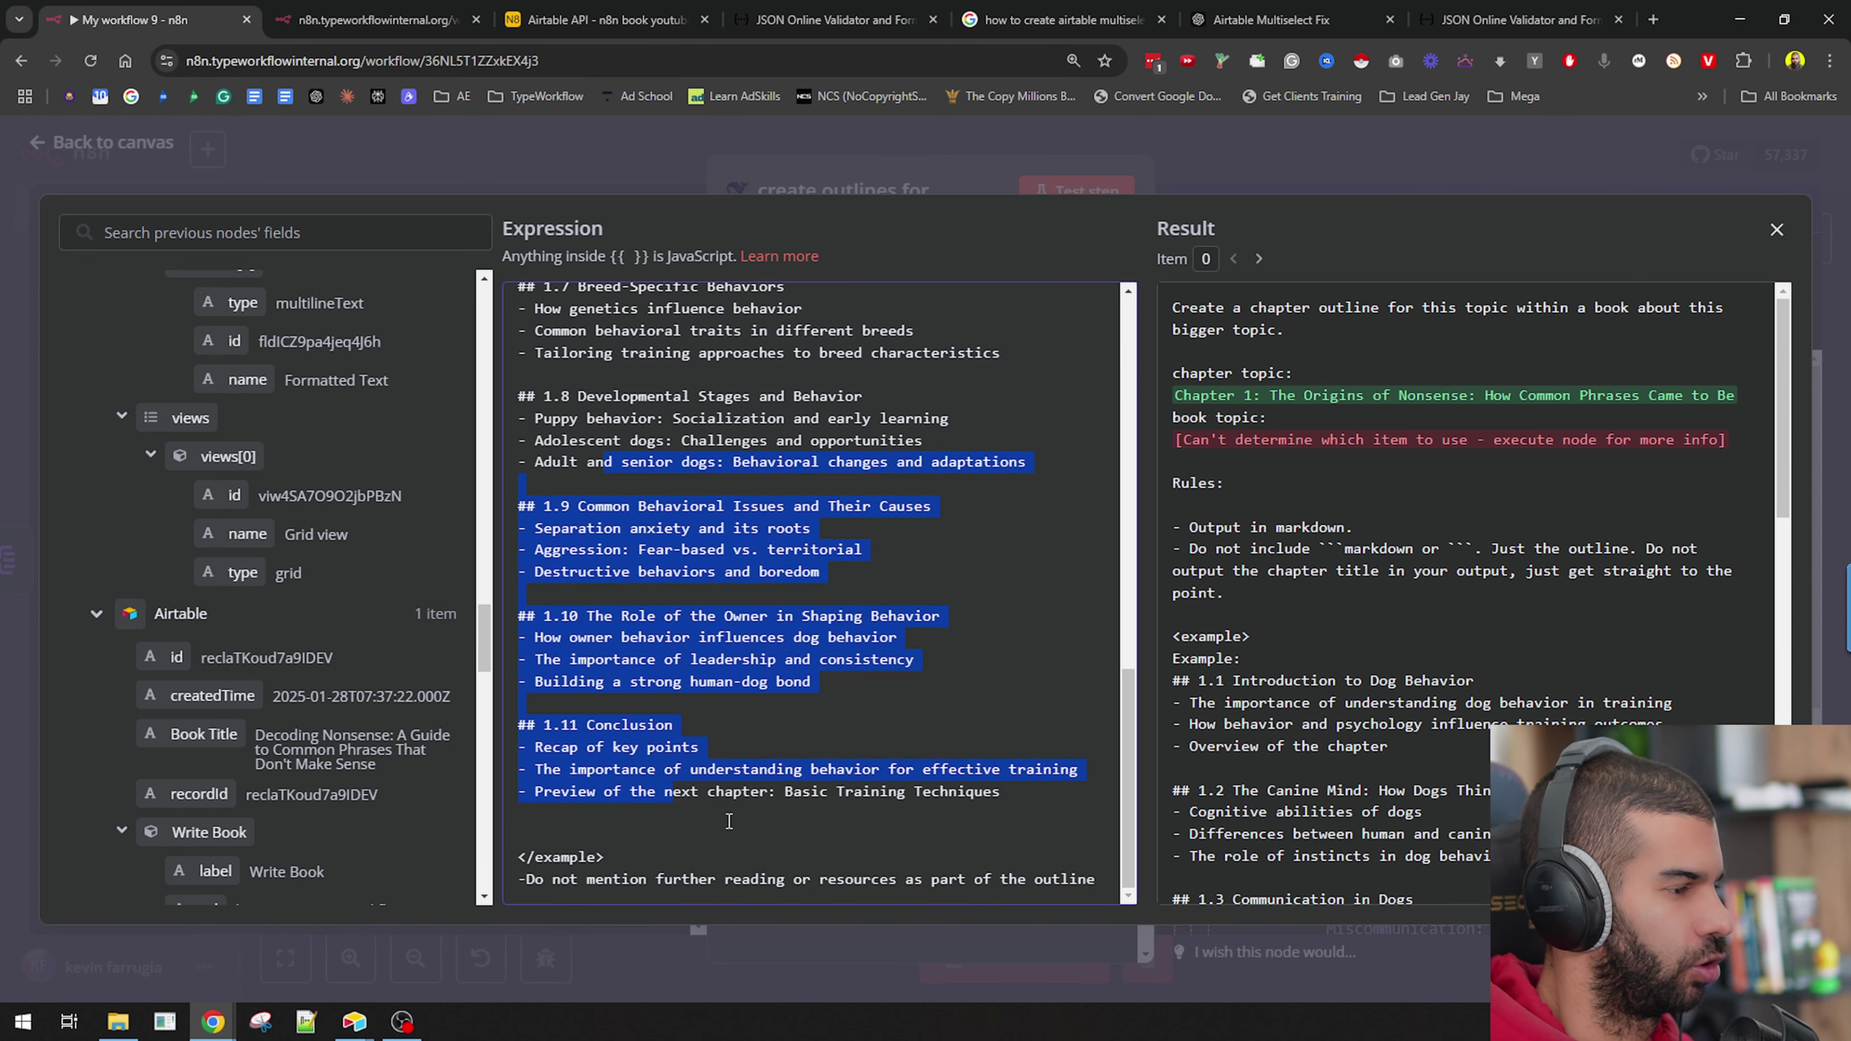
pyautogui.moveTo(586, 879); pyautogui.dragTo(933, 879)
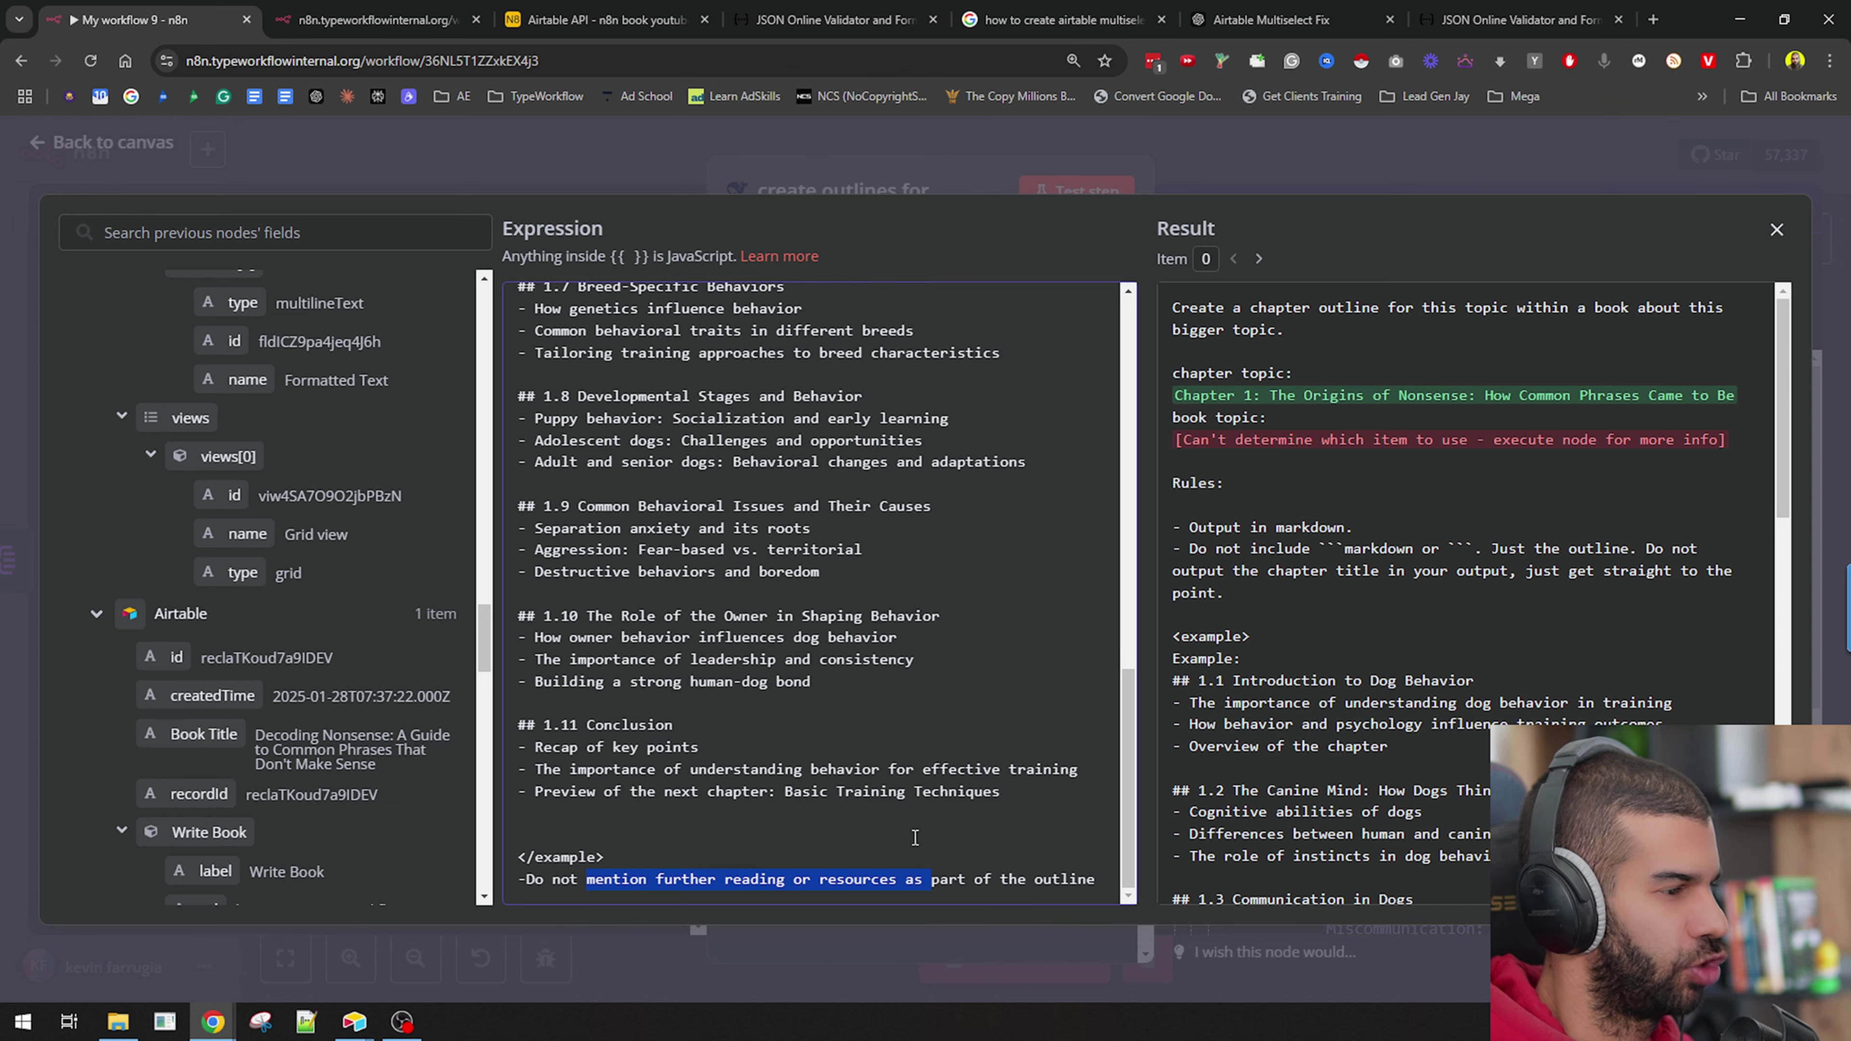
pyautogui.press('Escape')
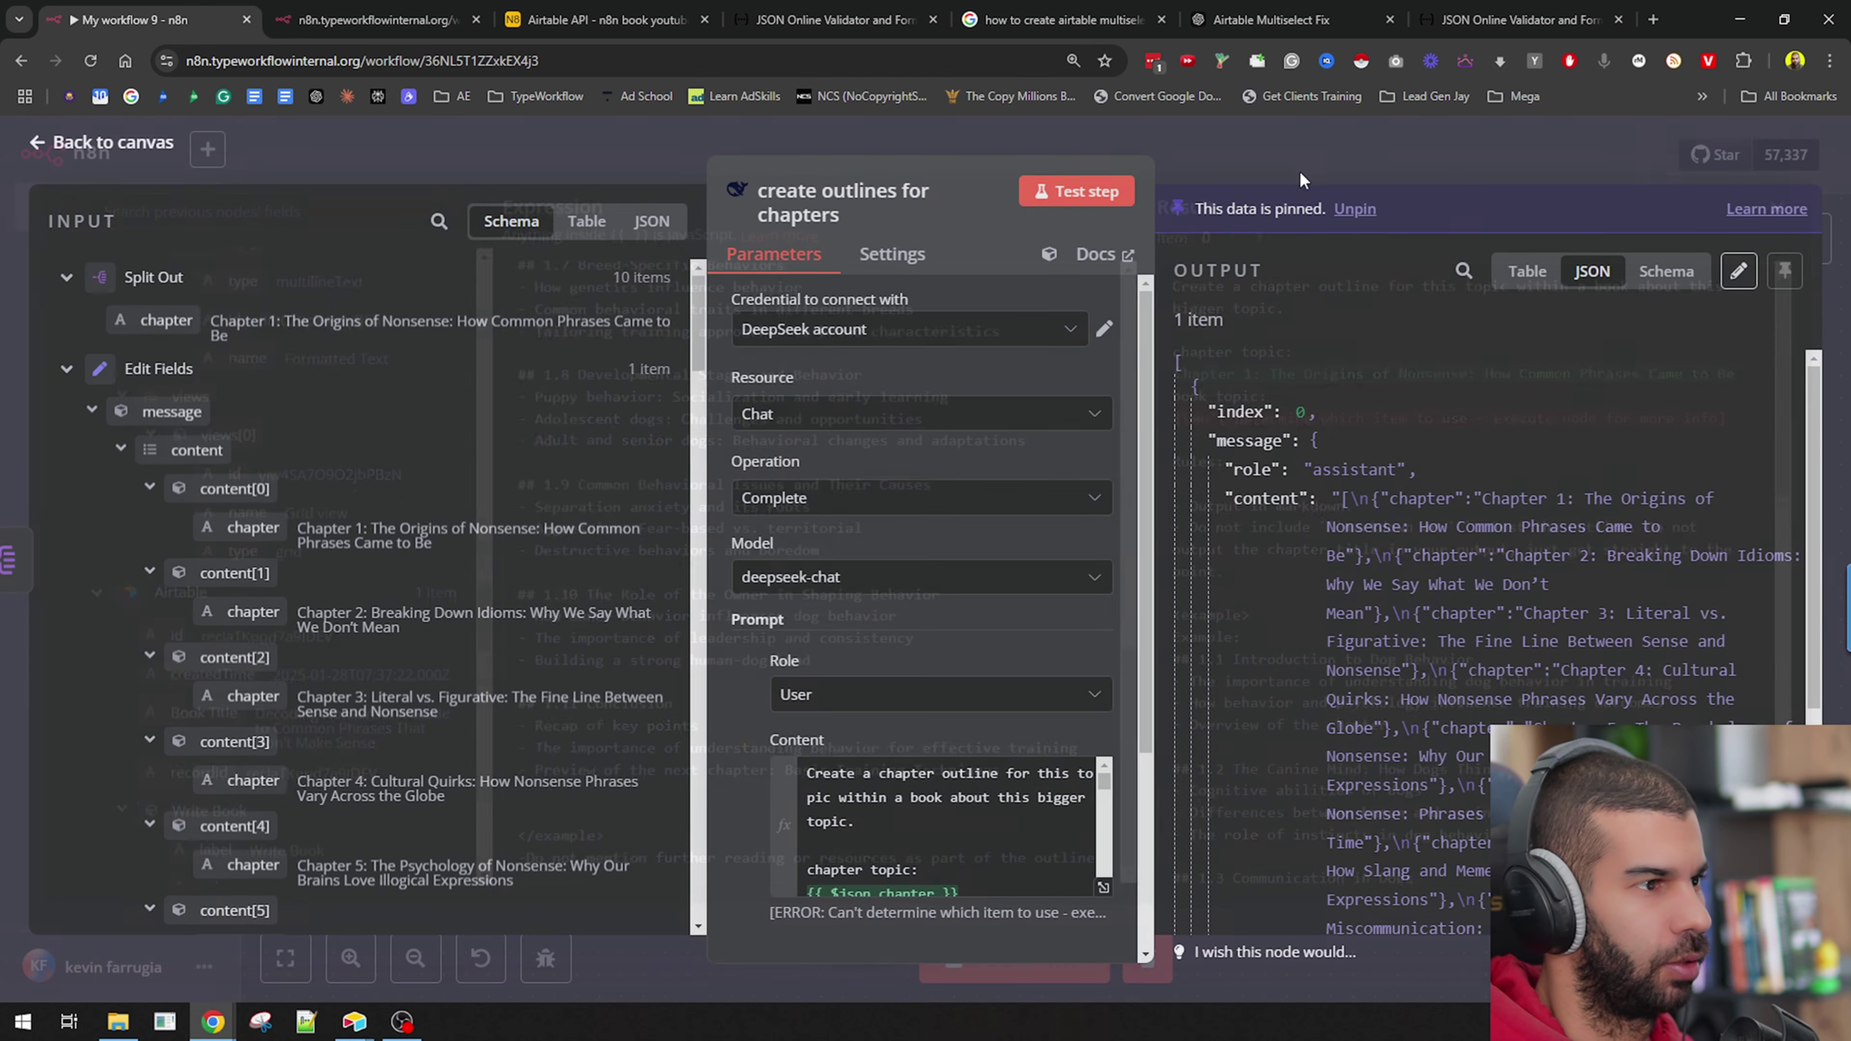
# Add an Airtable 'Create a record' node after the create outlines for chapters node.
pyautogui.click(1281, 146)
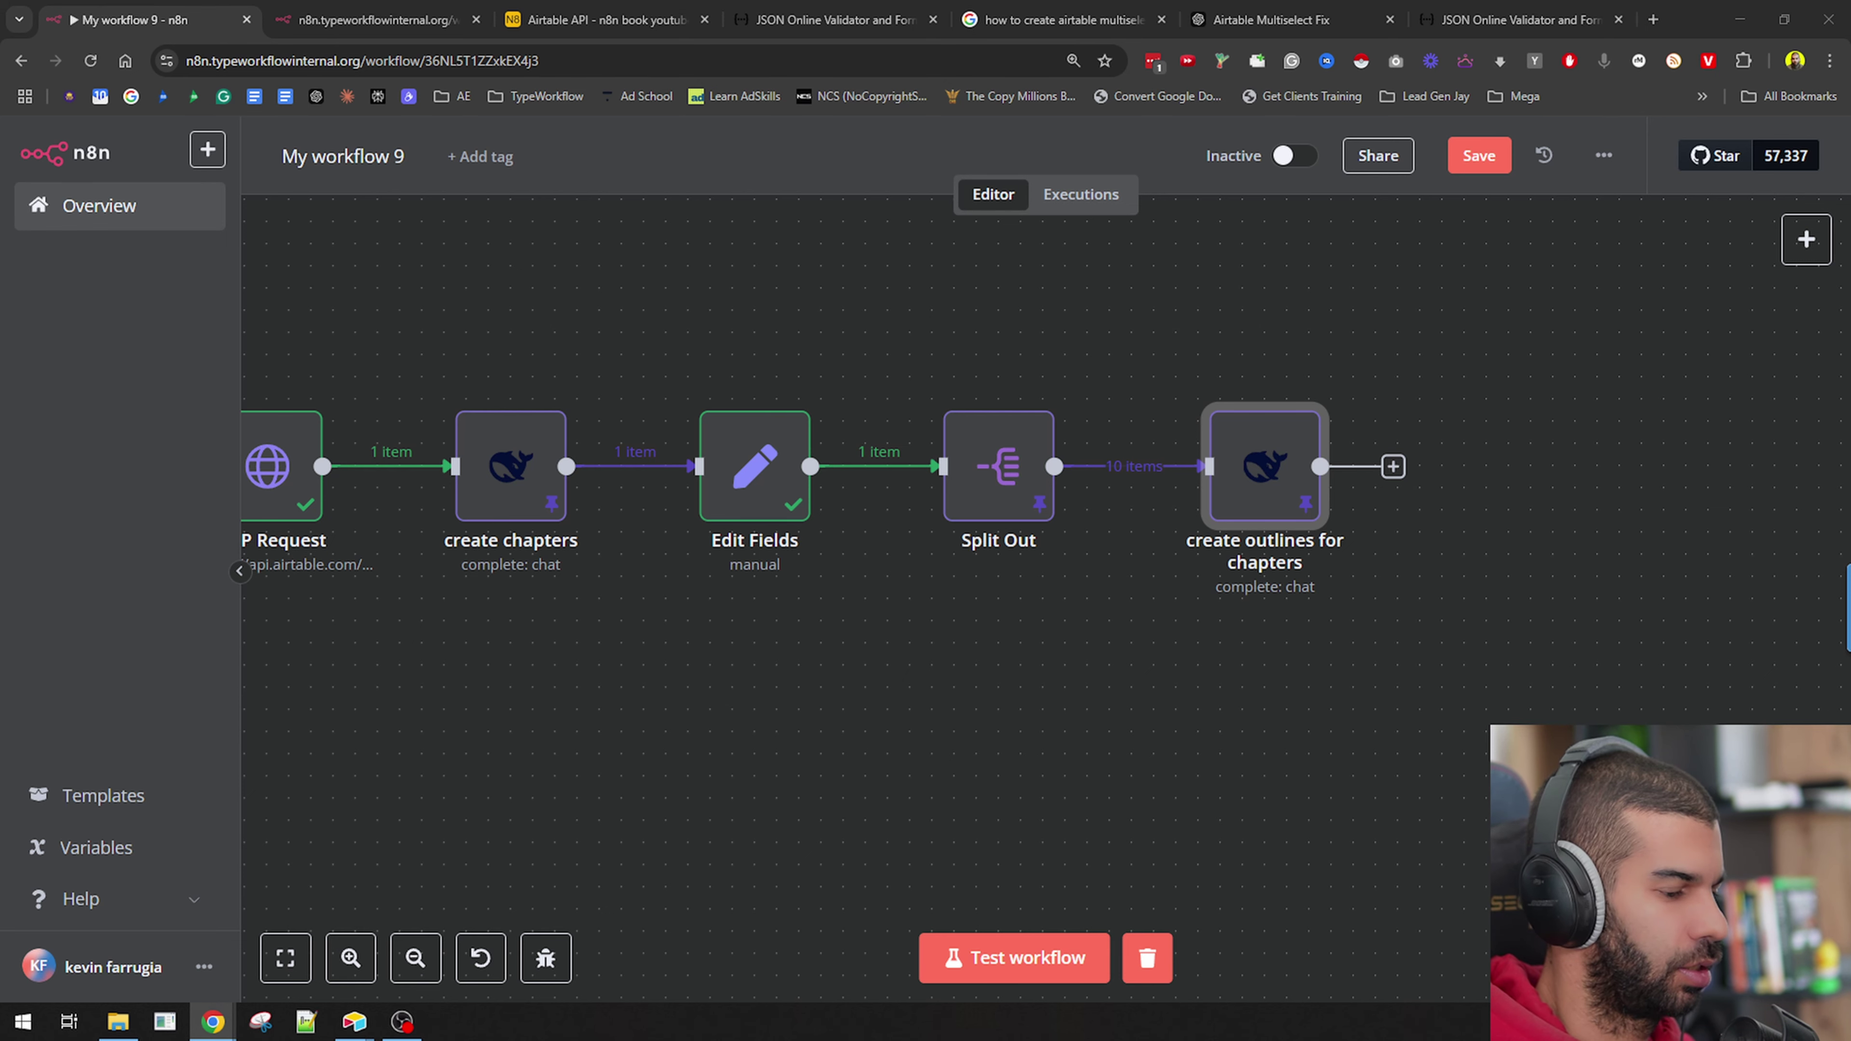
pyautogui.click(1393, 466)
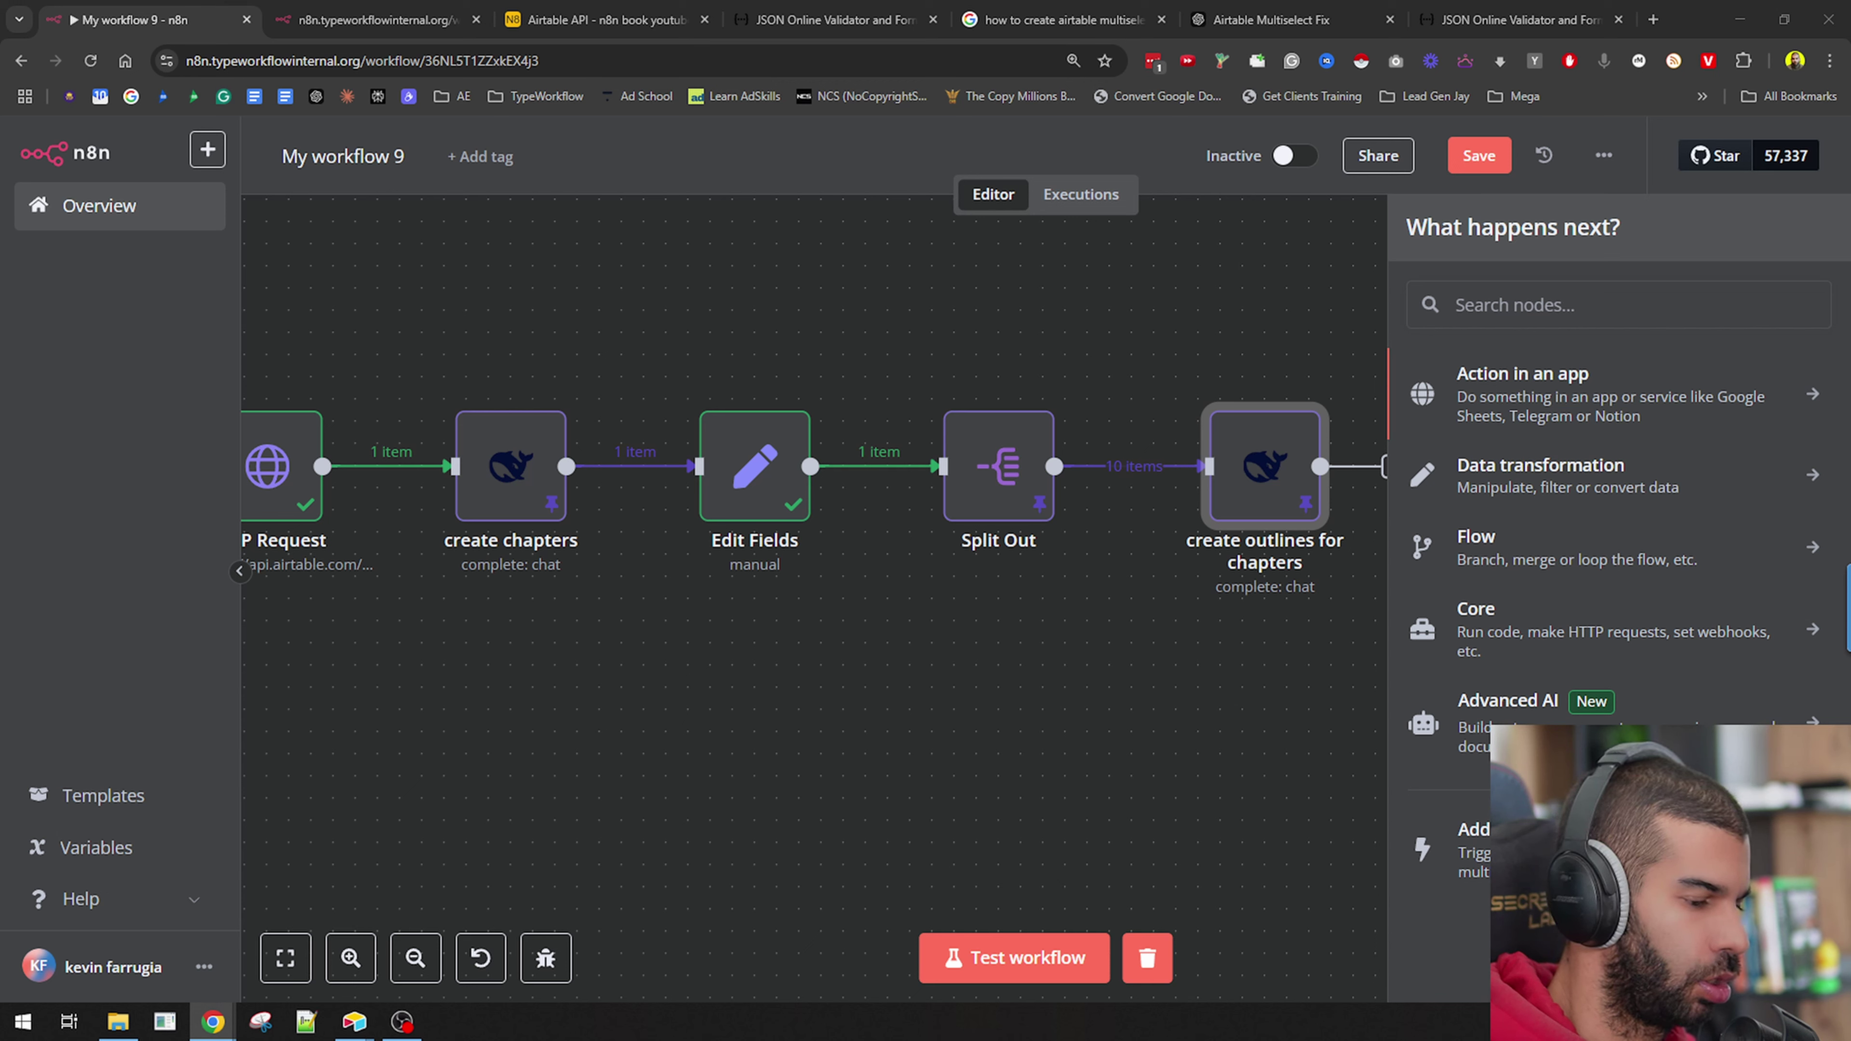
pyautogui.click(1522, 312)
pyautogui.write('create')
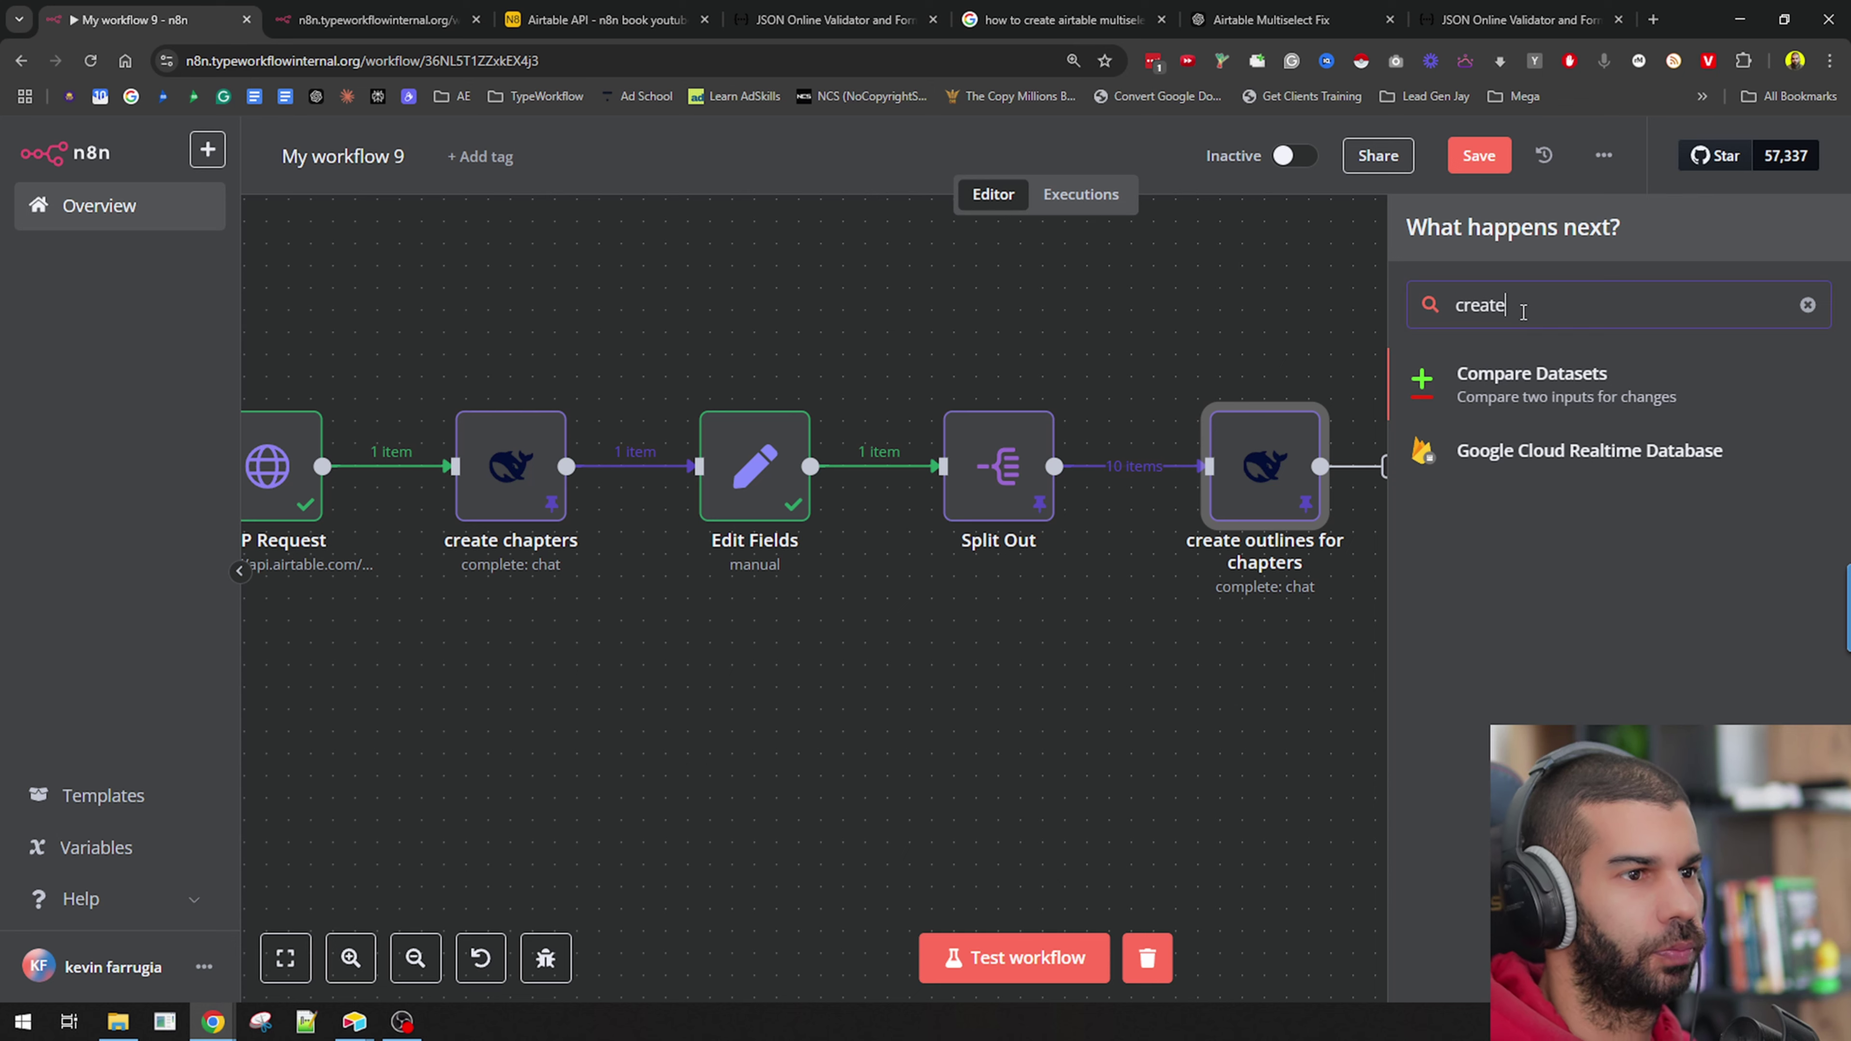
pyautogui.press('BackSpace')
pyautogui.press('BackSpace')
pyautogui.press('BackSpace')
pyautogui.press('BackSpace')
pyautogui.press('BackSpace')
pyautogui.press('BackSpace')
pyautogui.write('airtable')
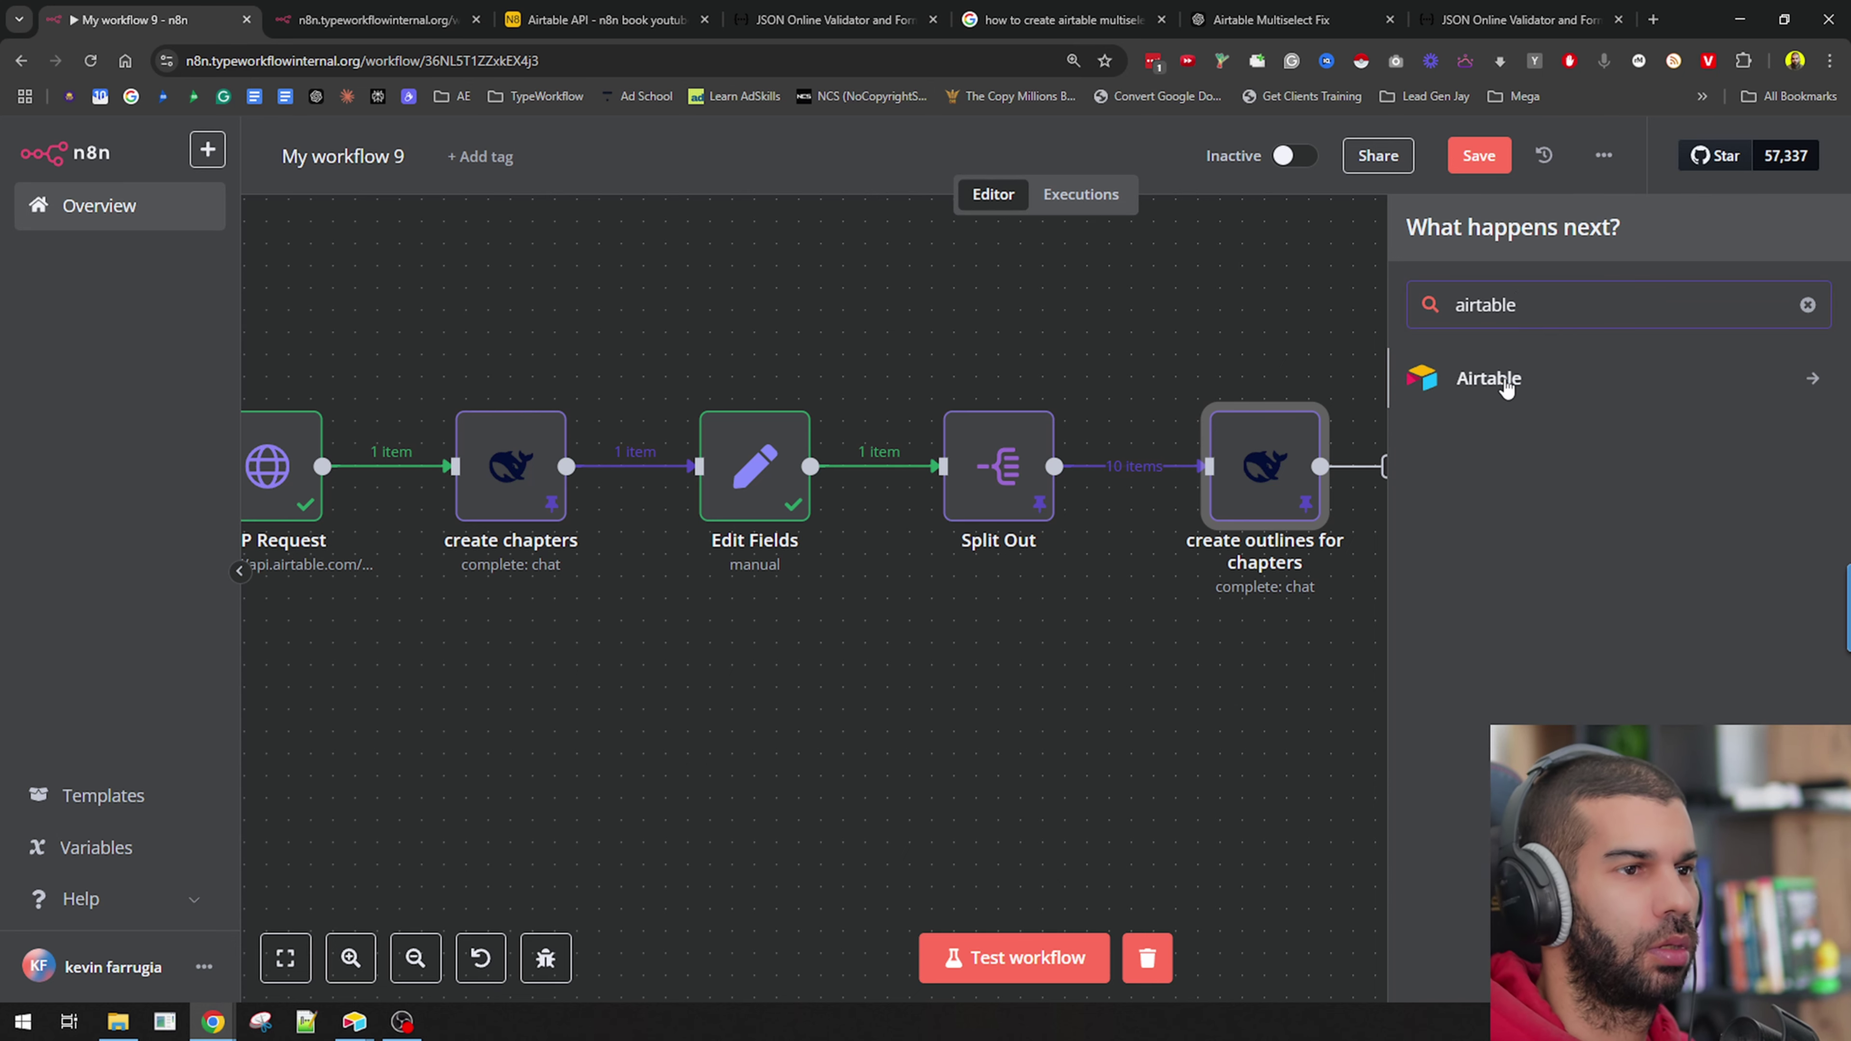
pyautogui.click(1505, 388)
pyautogui.click(1471, 591)
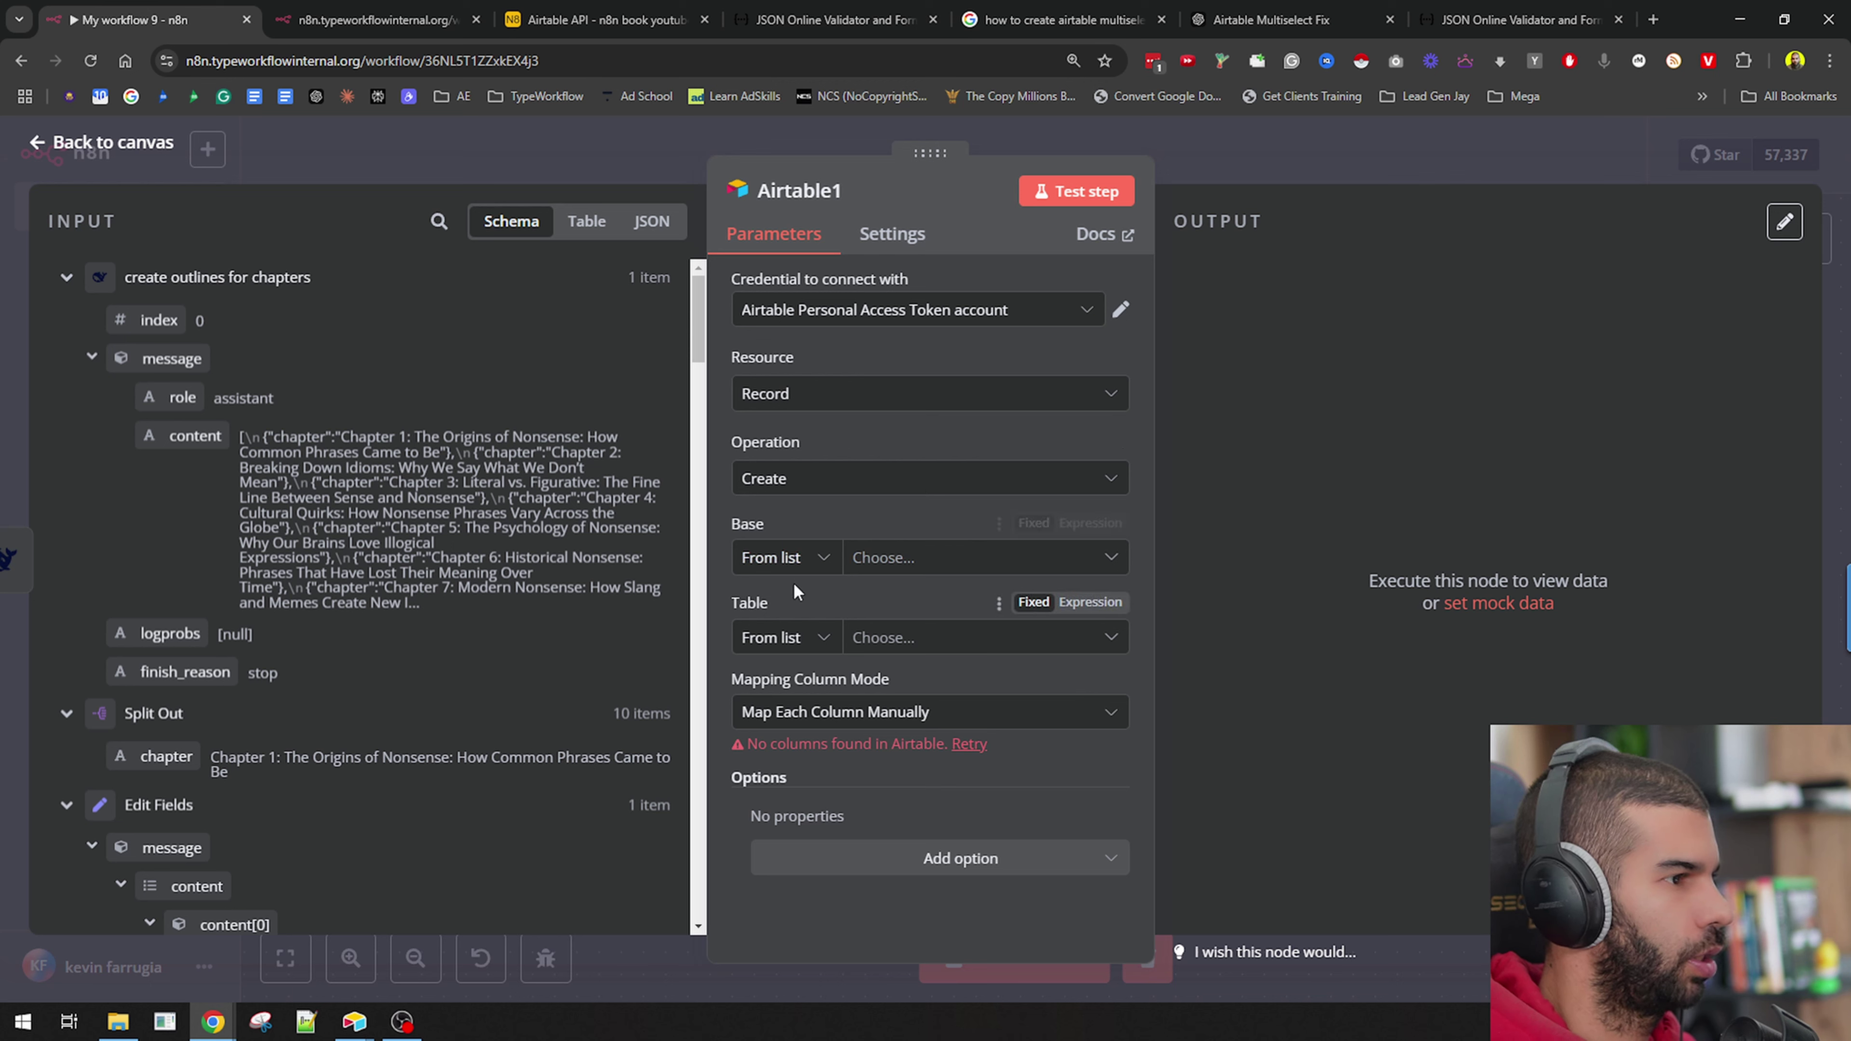
# Point Airtable1 at the n8n book youtube base, with its table ID mapped from the HTTP Request id.
pyautogui.click(896, 557)
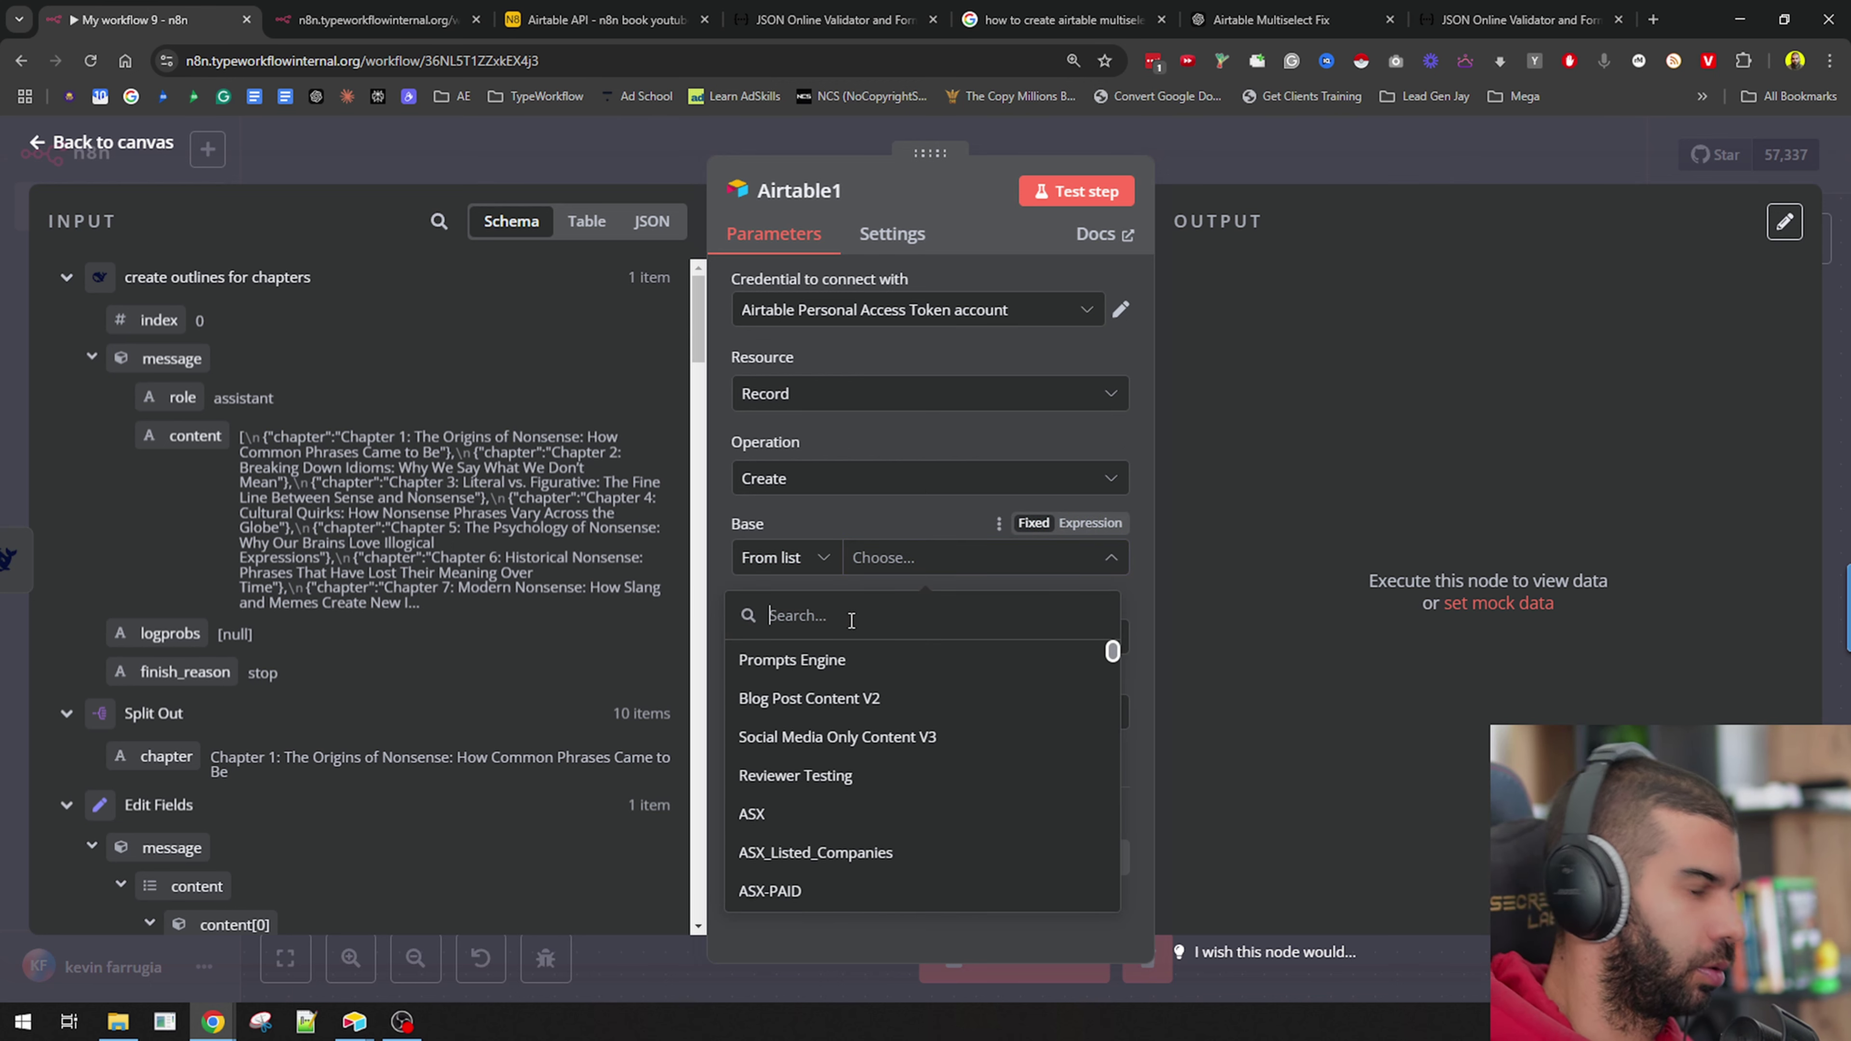
pyautogui.write('n8n')
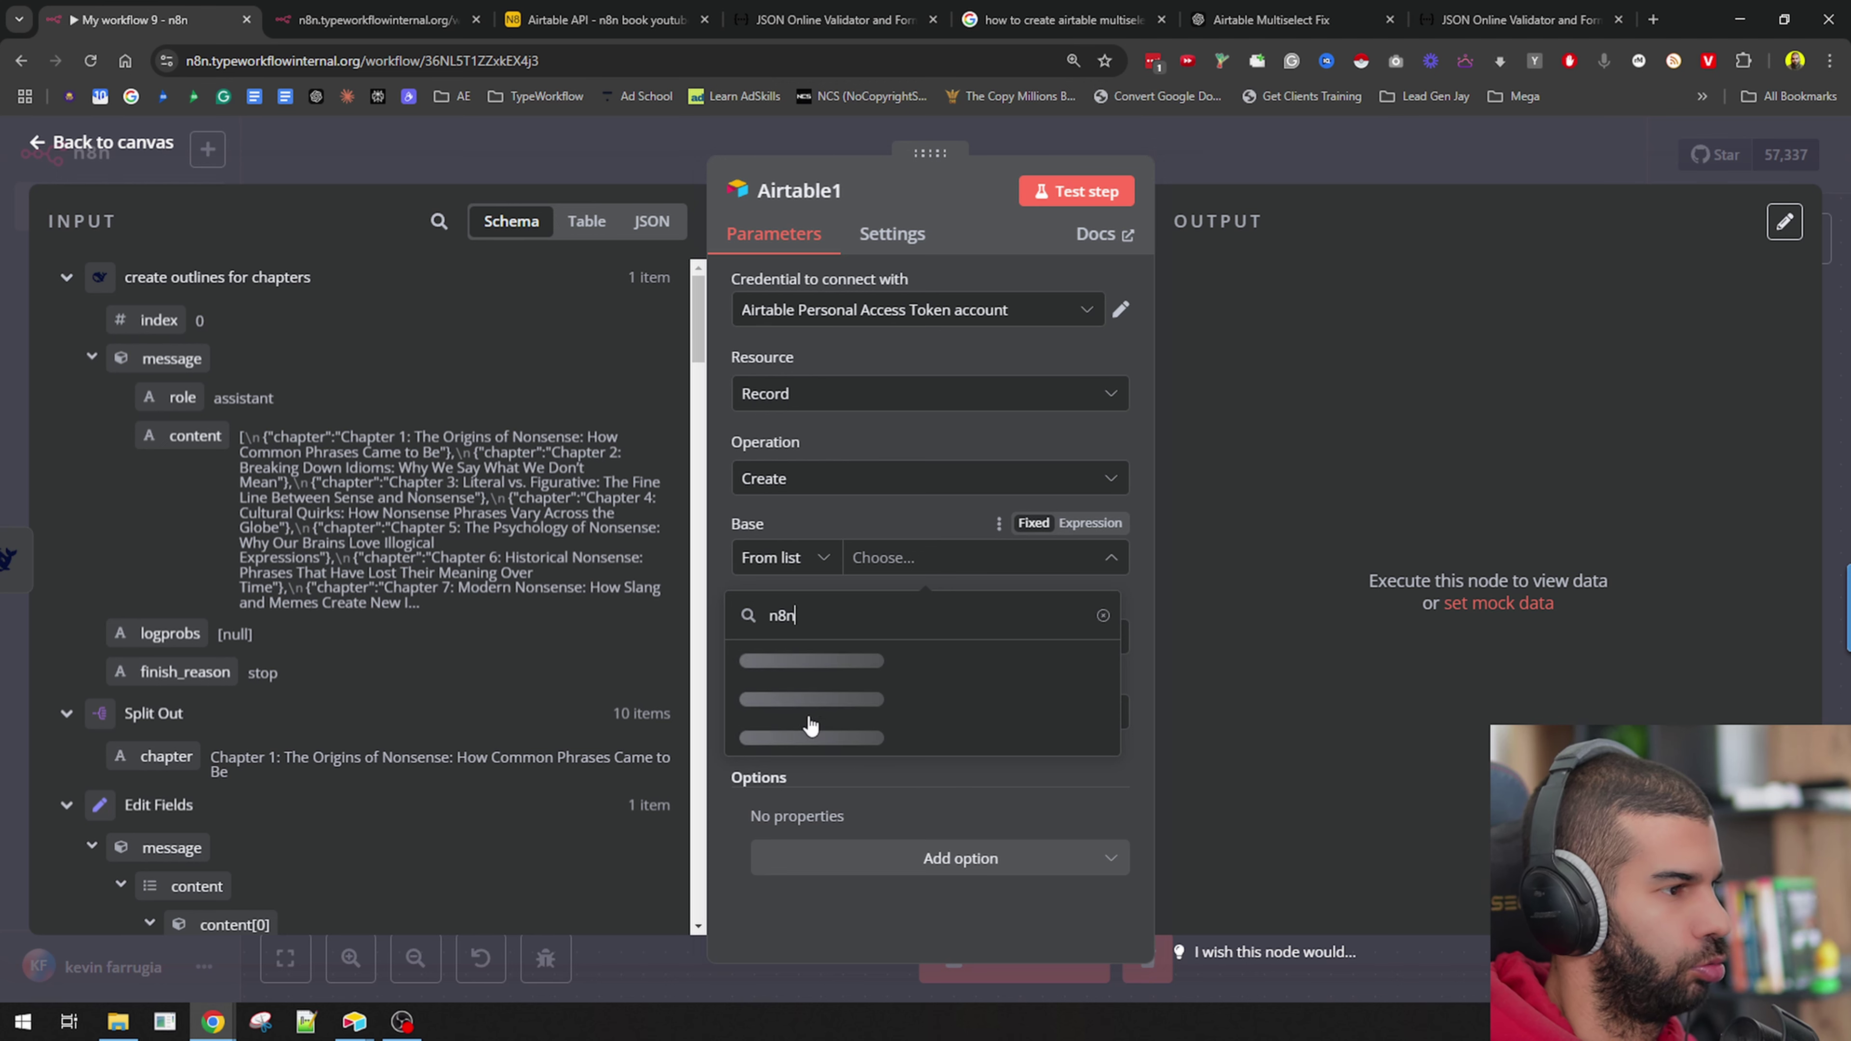
pyautogui.click(811, 735)
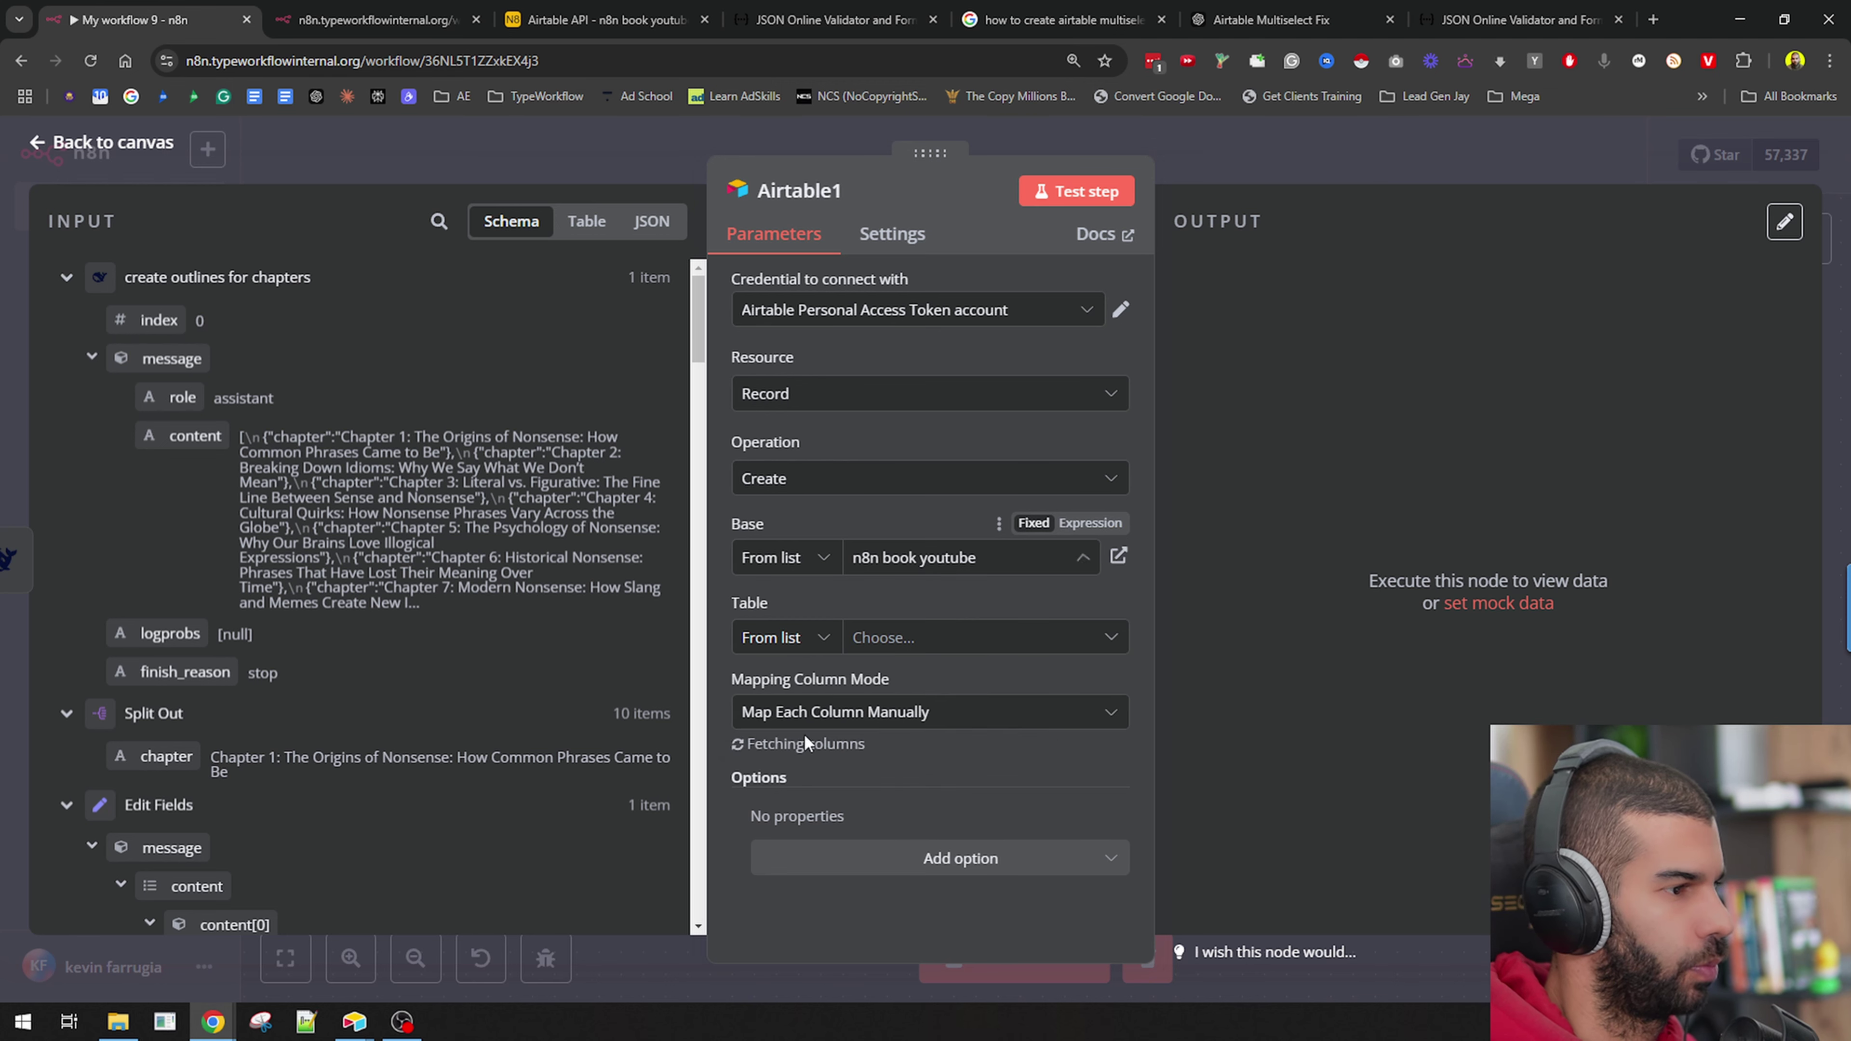
pyautogui.click(803, 646)
pyautogui.click(772, 775)
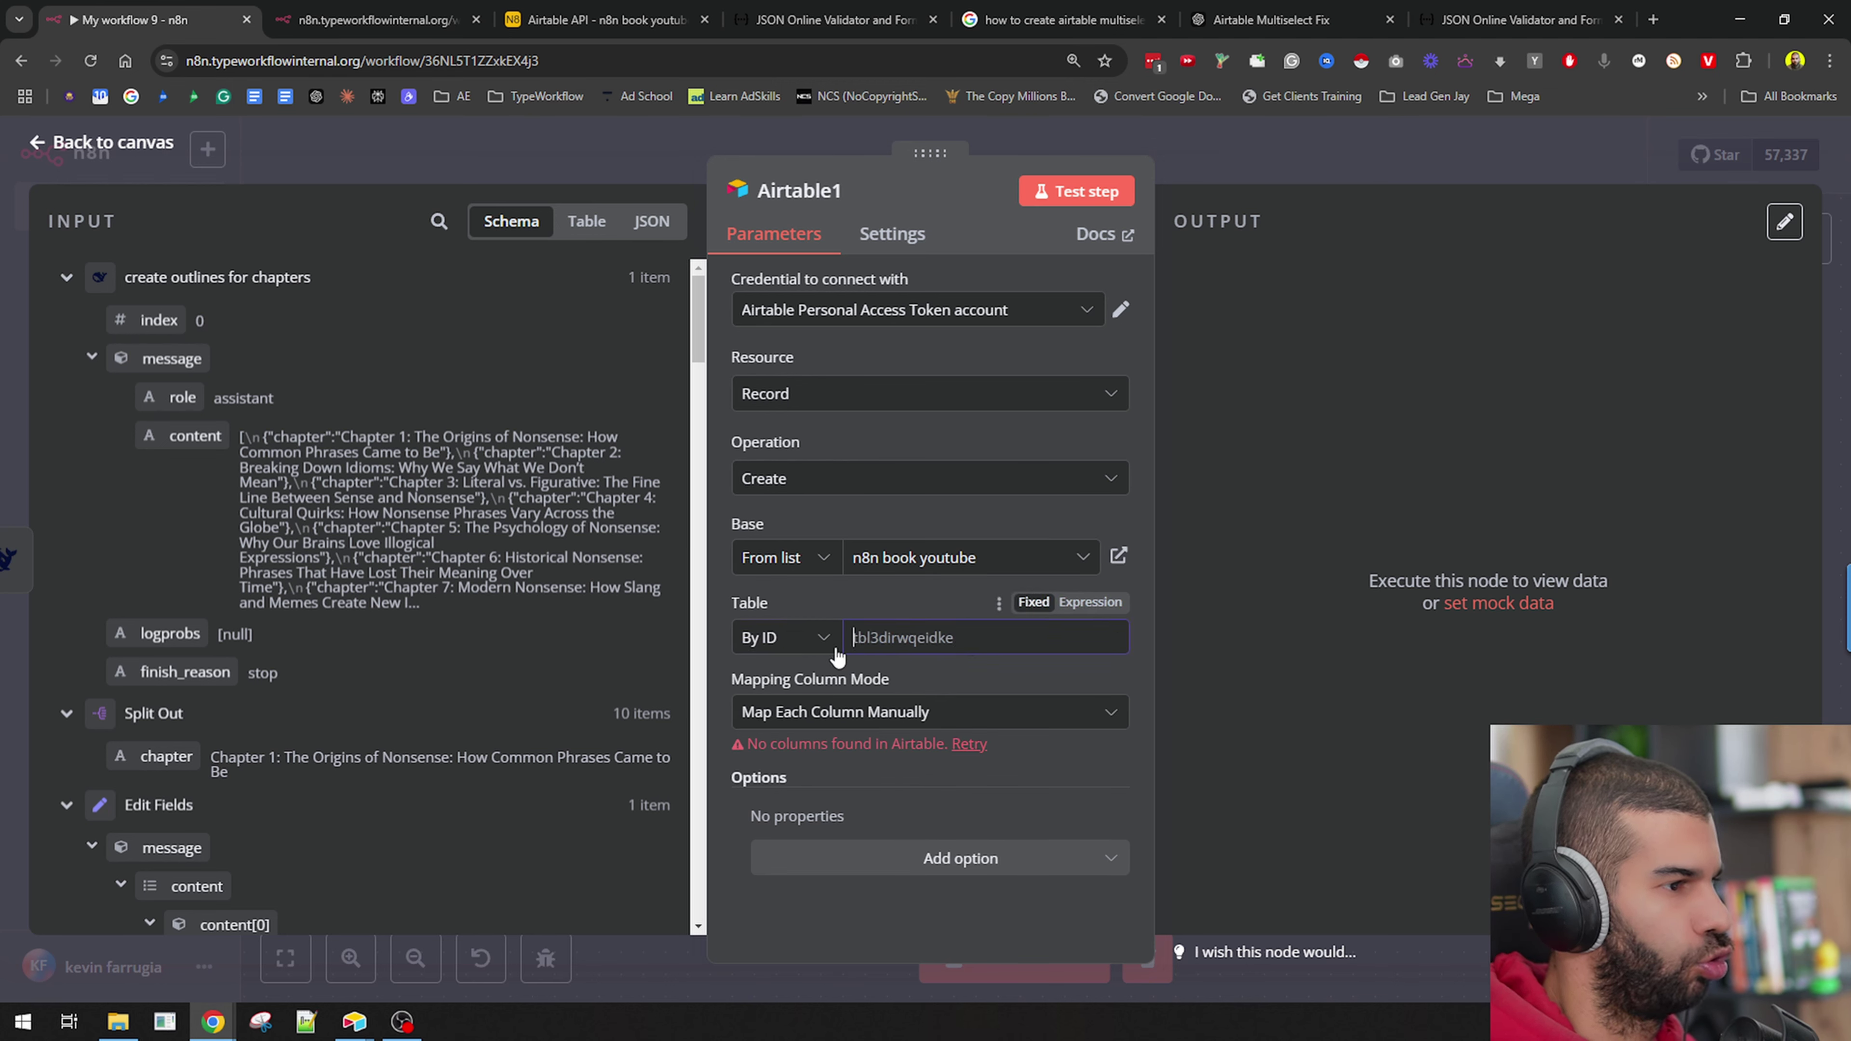
pyautogui.scroll(-5, 215, 489)
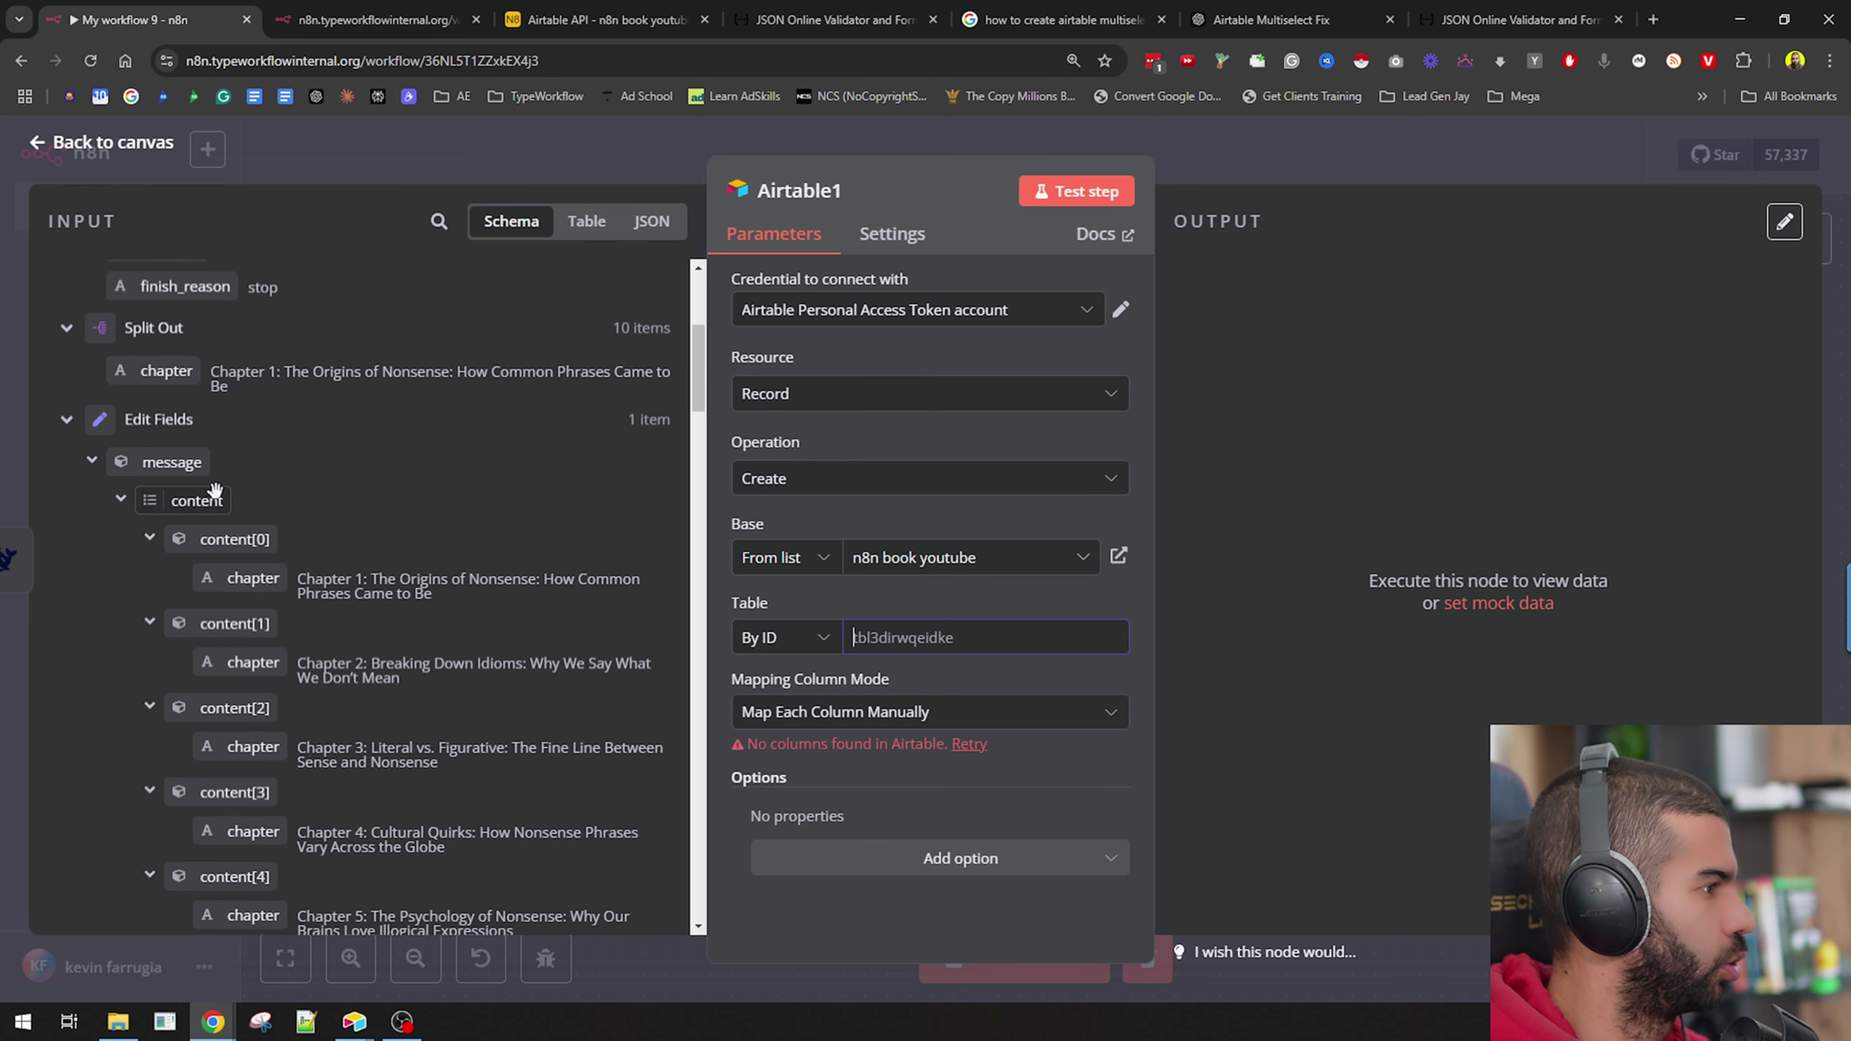
pyautogui.scroll(-14, 215, 490)
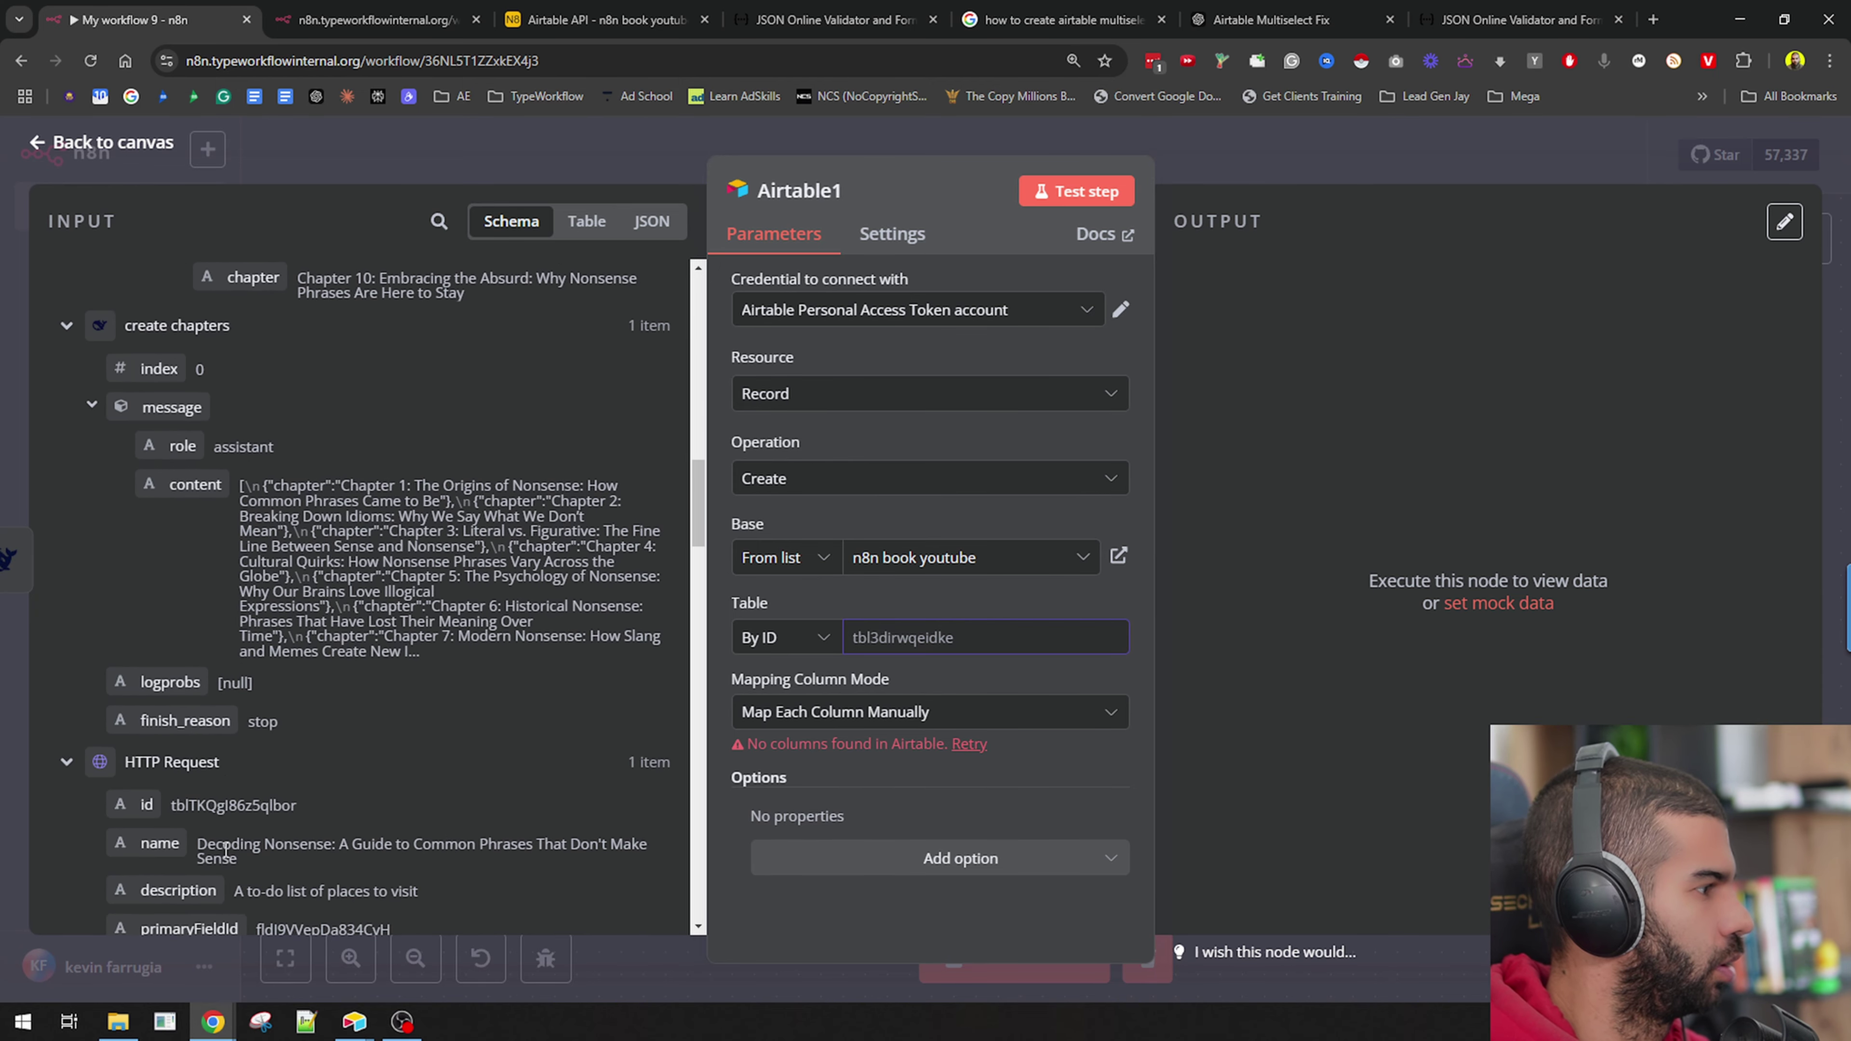
pyautogui.scroll(-5, 225, 849)
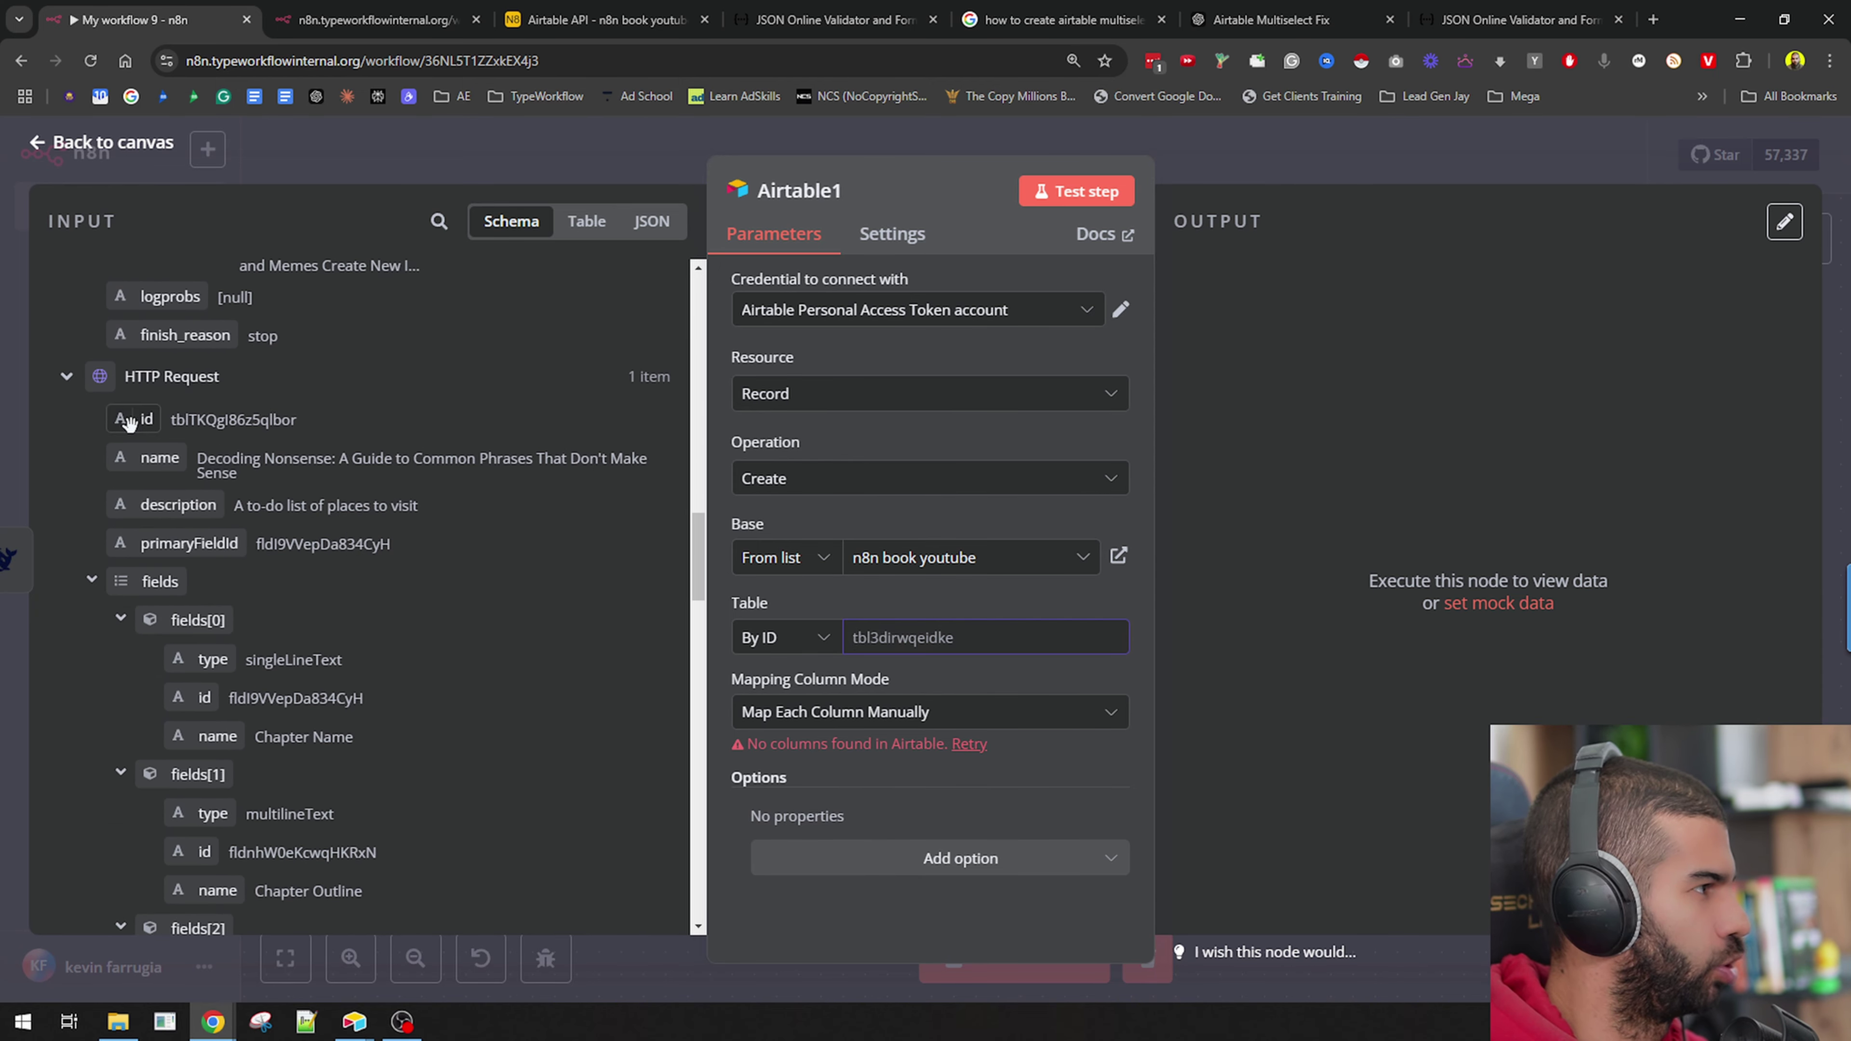
pyautogui.moveTo(128, 422); pyautogui.dragTo(940, 638)
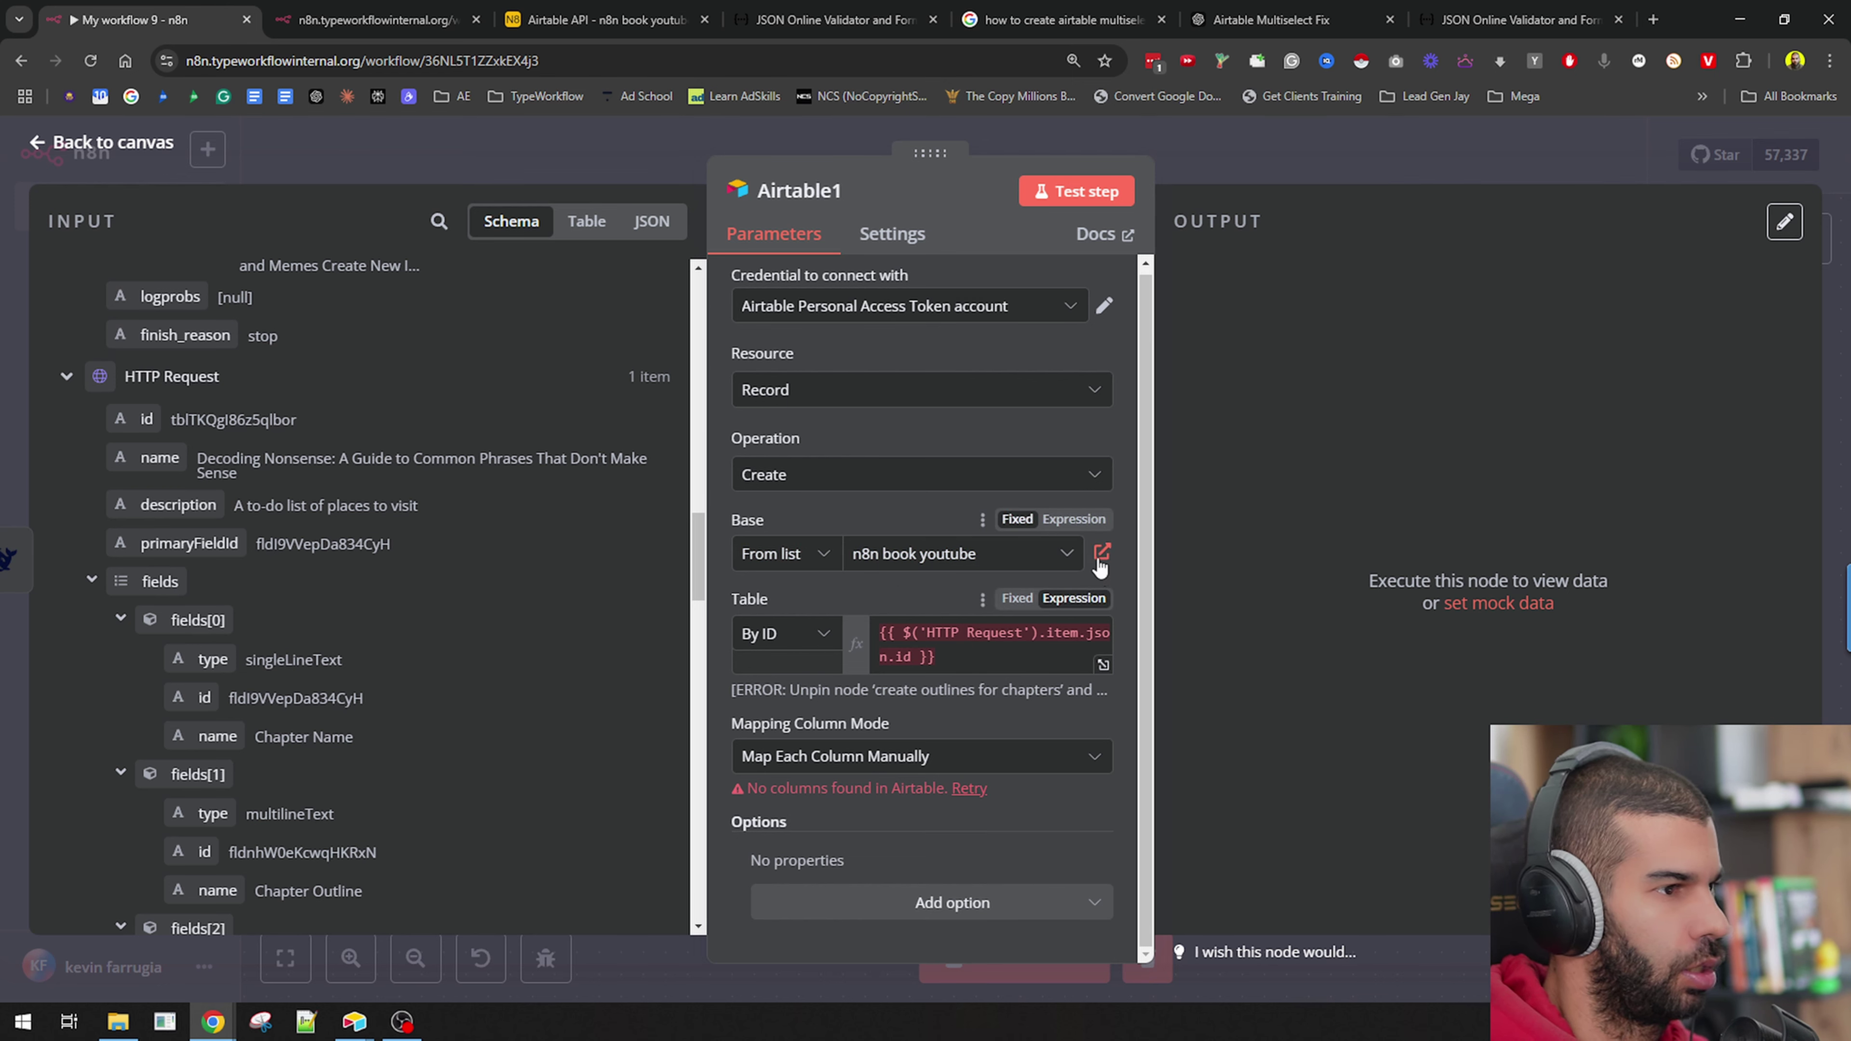
pyautogui.click(968, 790)
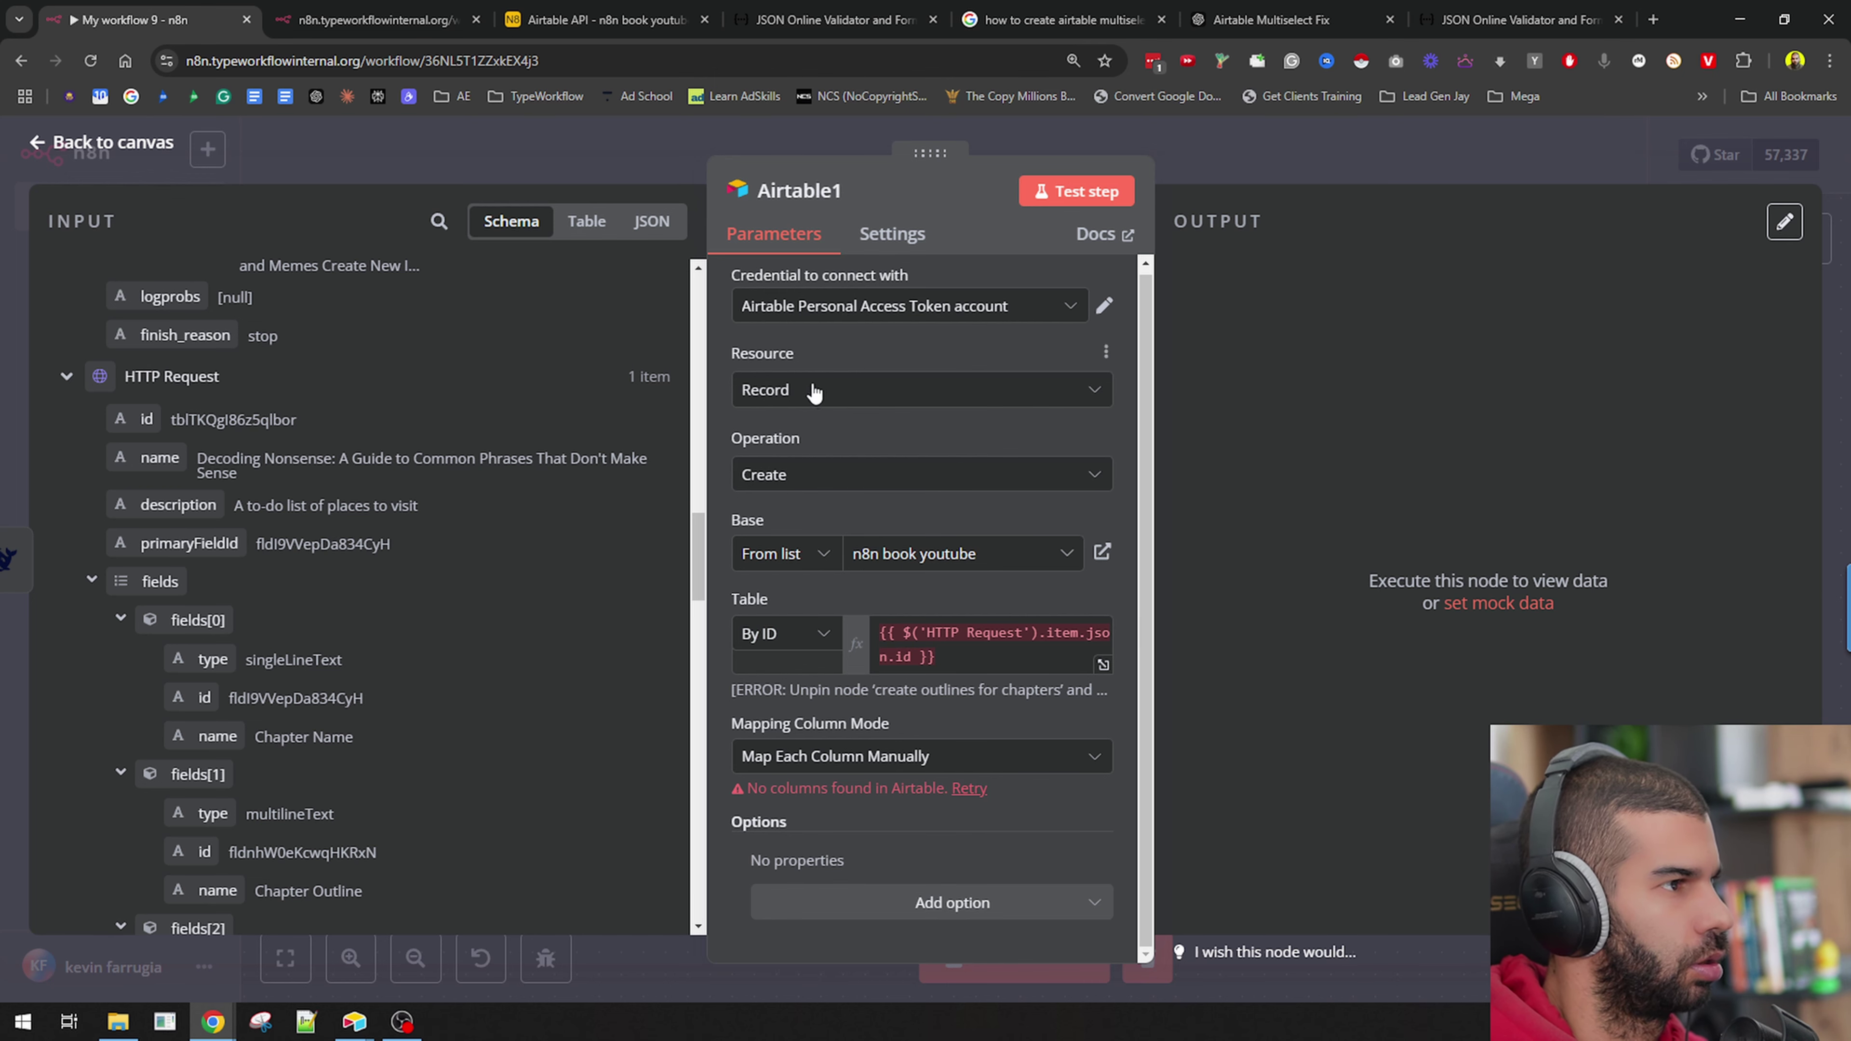
pyautogui.press('Escape')
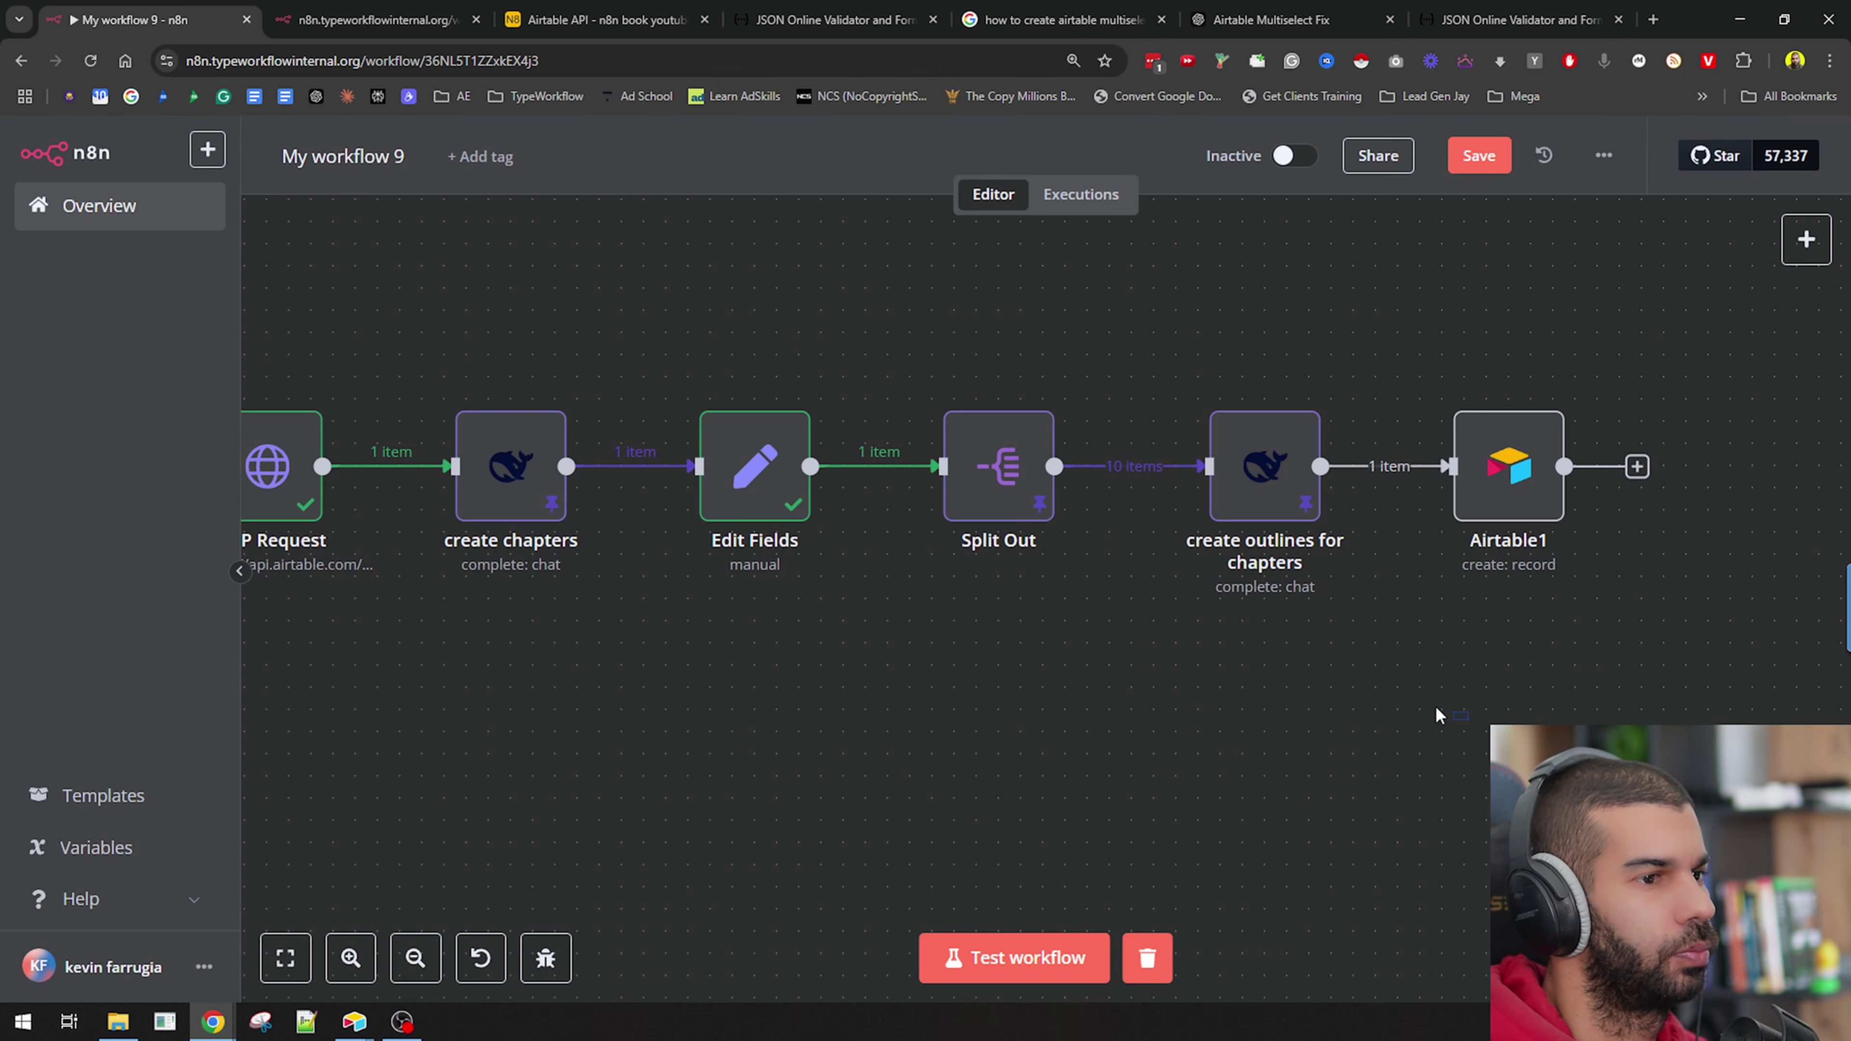
# Reopen Airtable1, keep the n8n book youtube base, and toggle the table mode to By URL and back to By ID.
pyautogui.doubleClick(1519, 481)
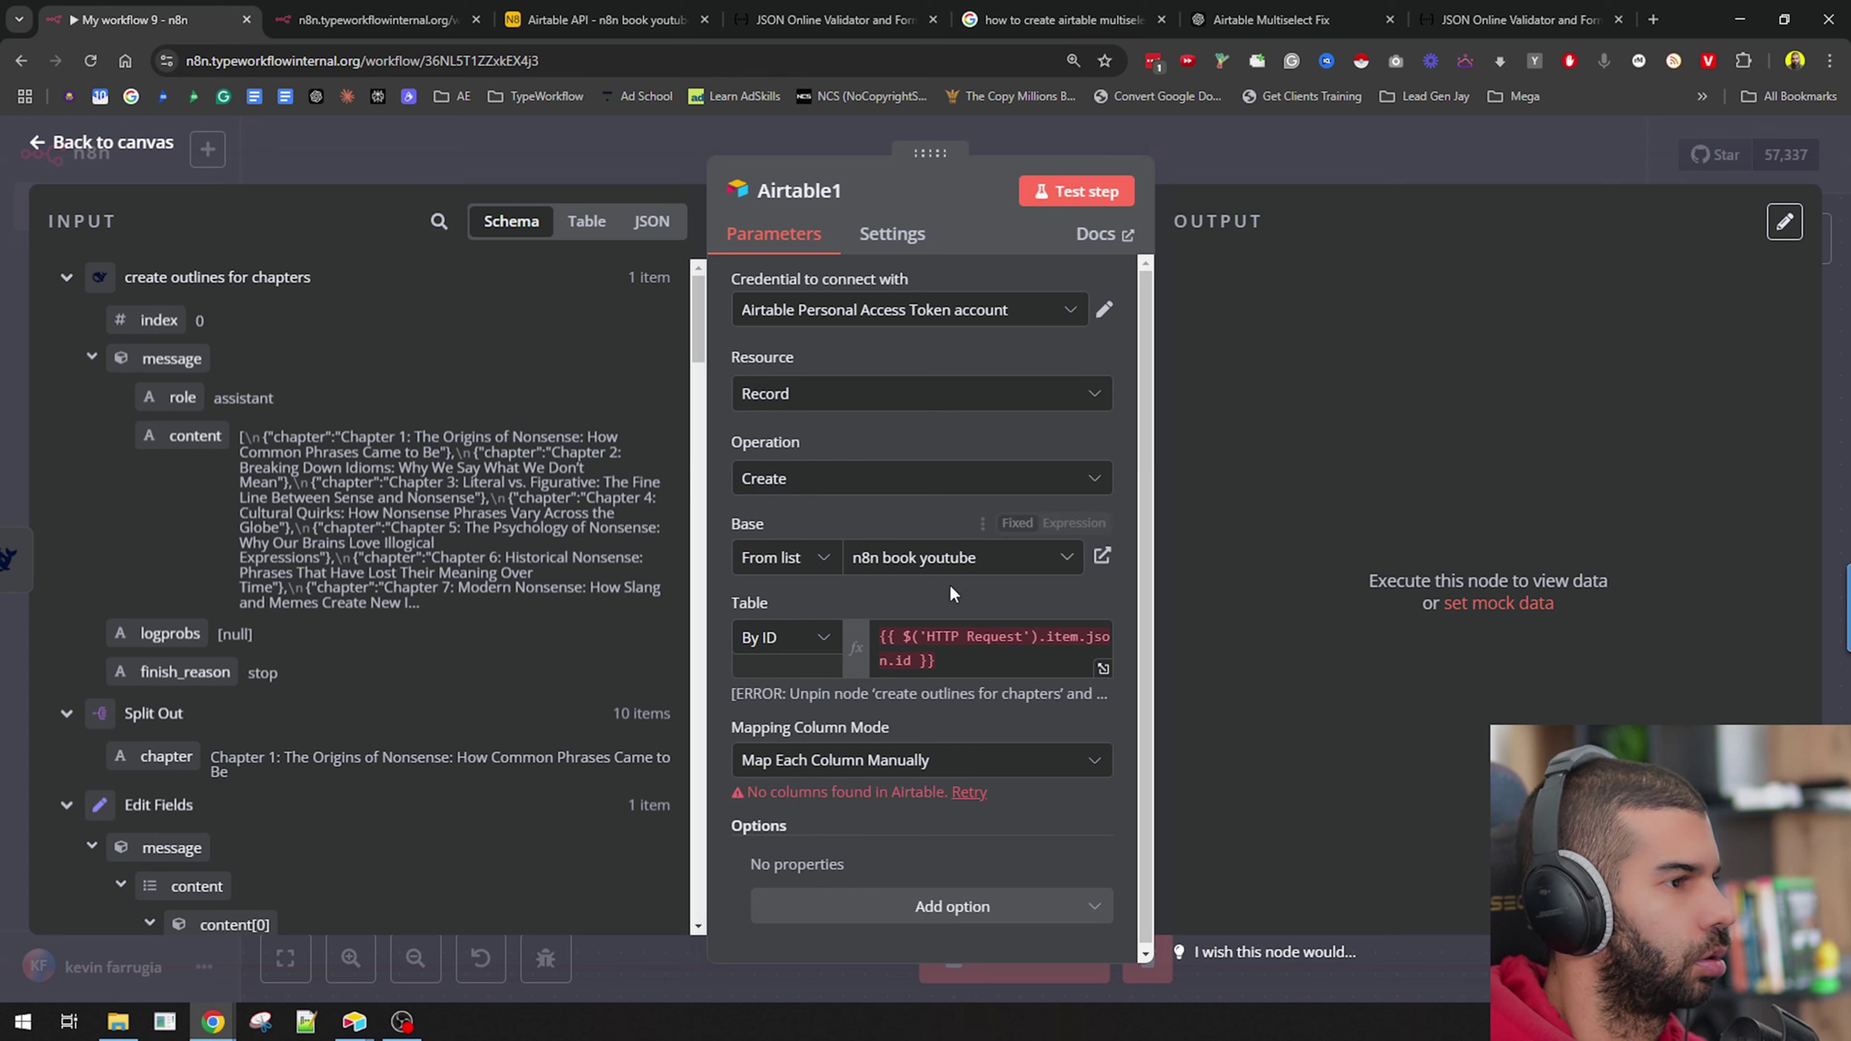
pyautogui.click(949, 558)
pyautogui.click(845, 654)
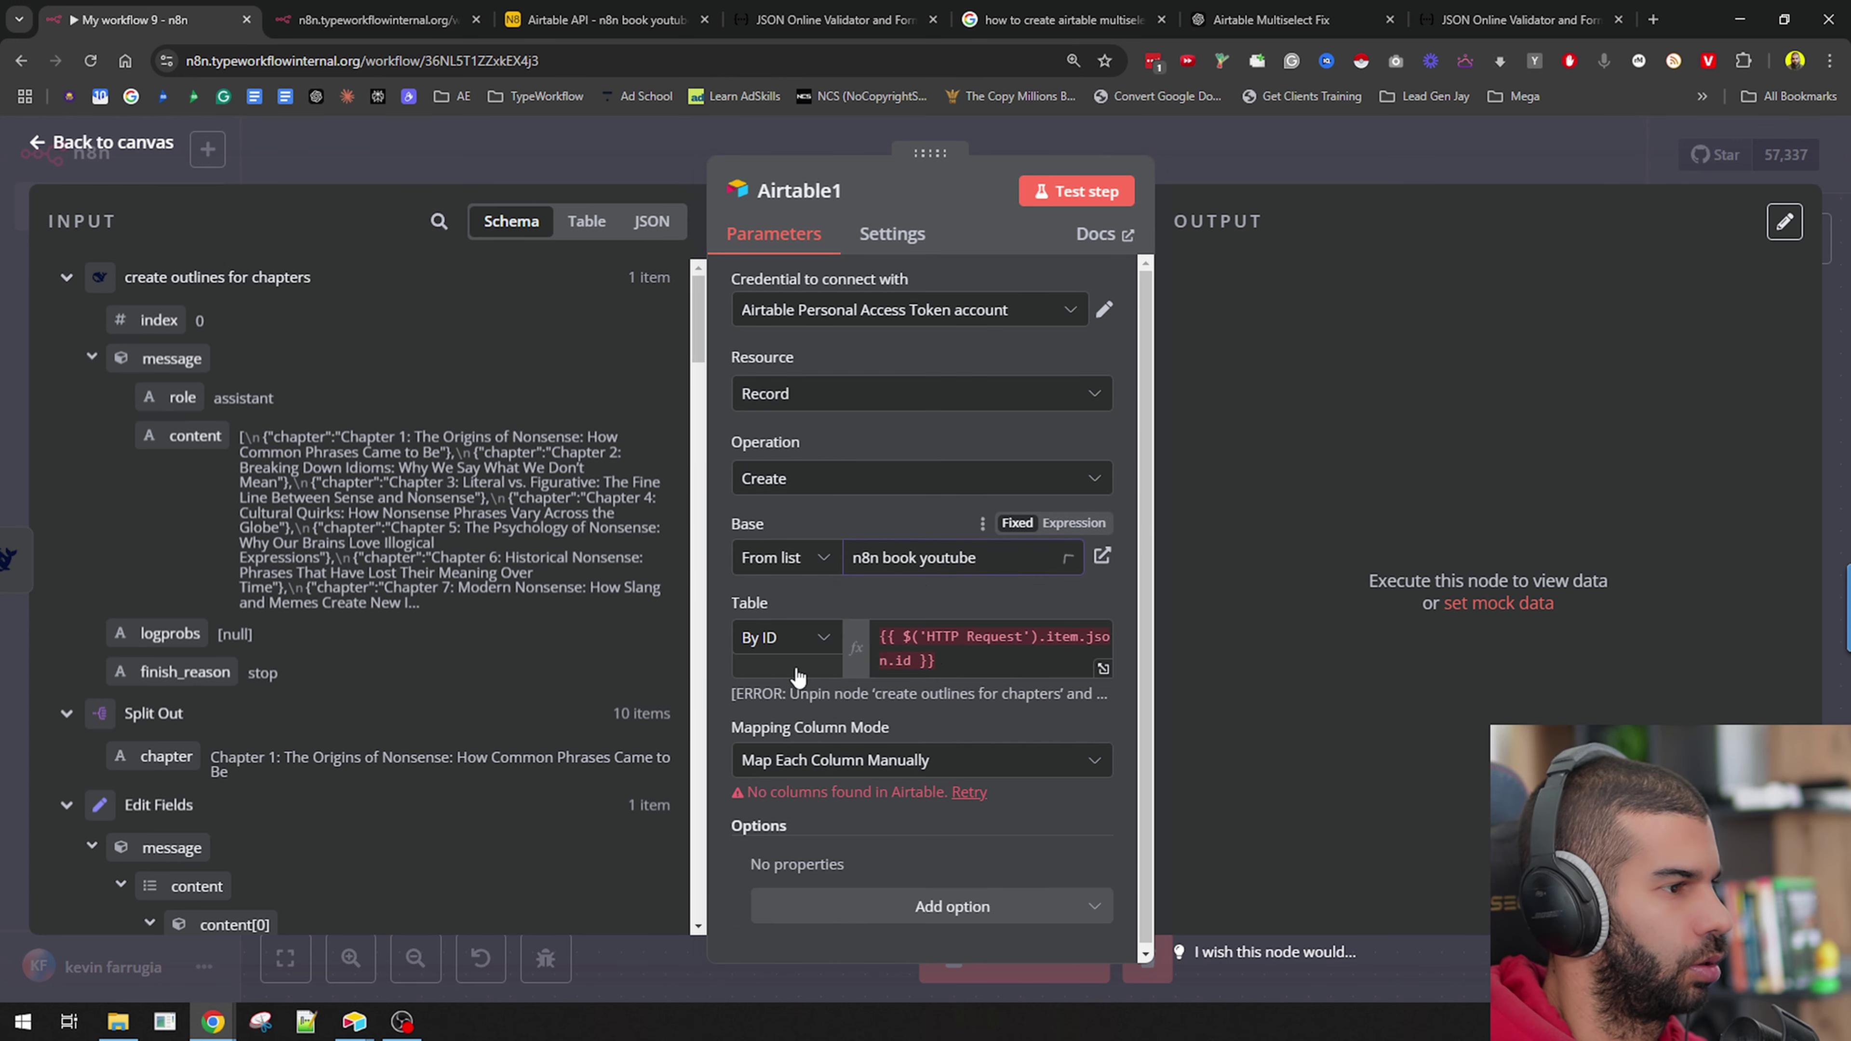
pyautogui.click(799, 640)
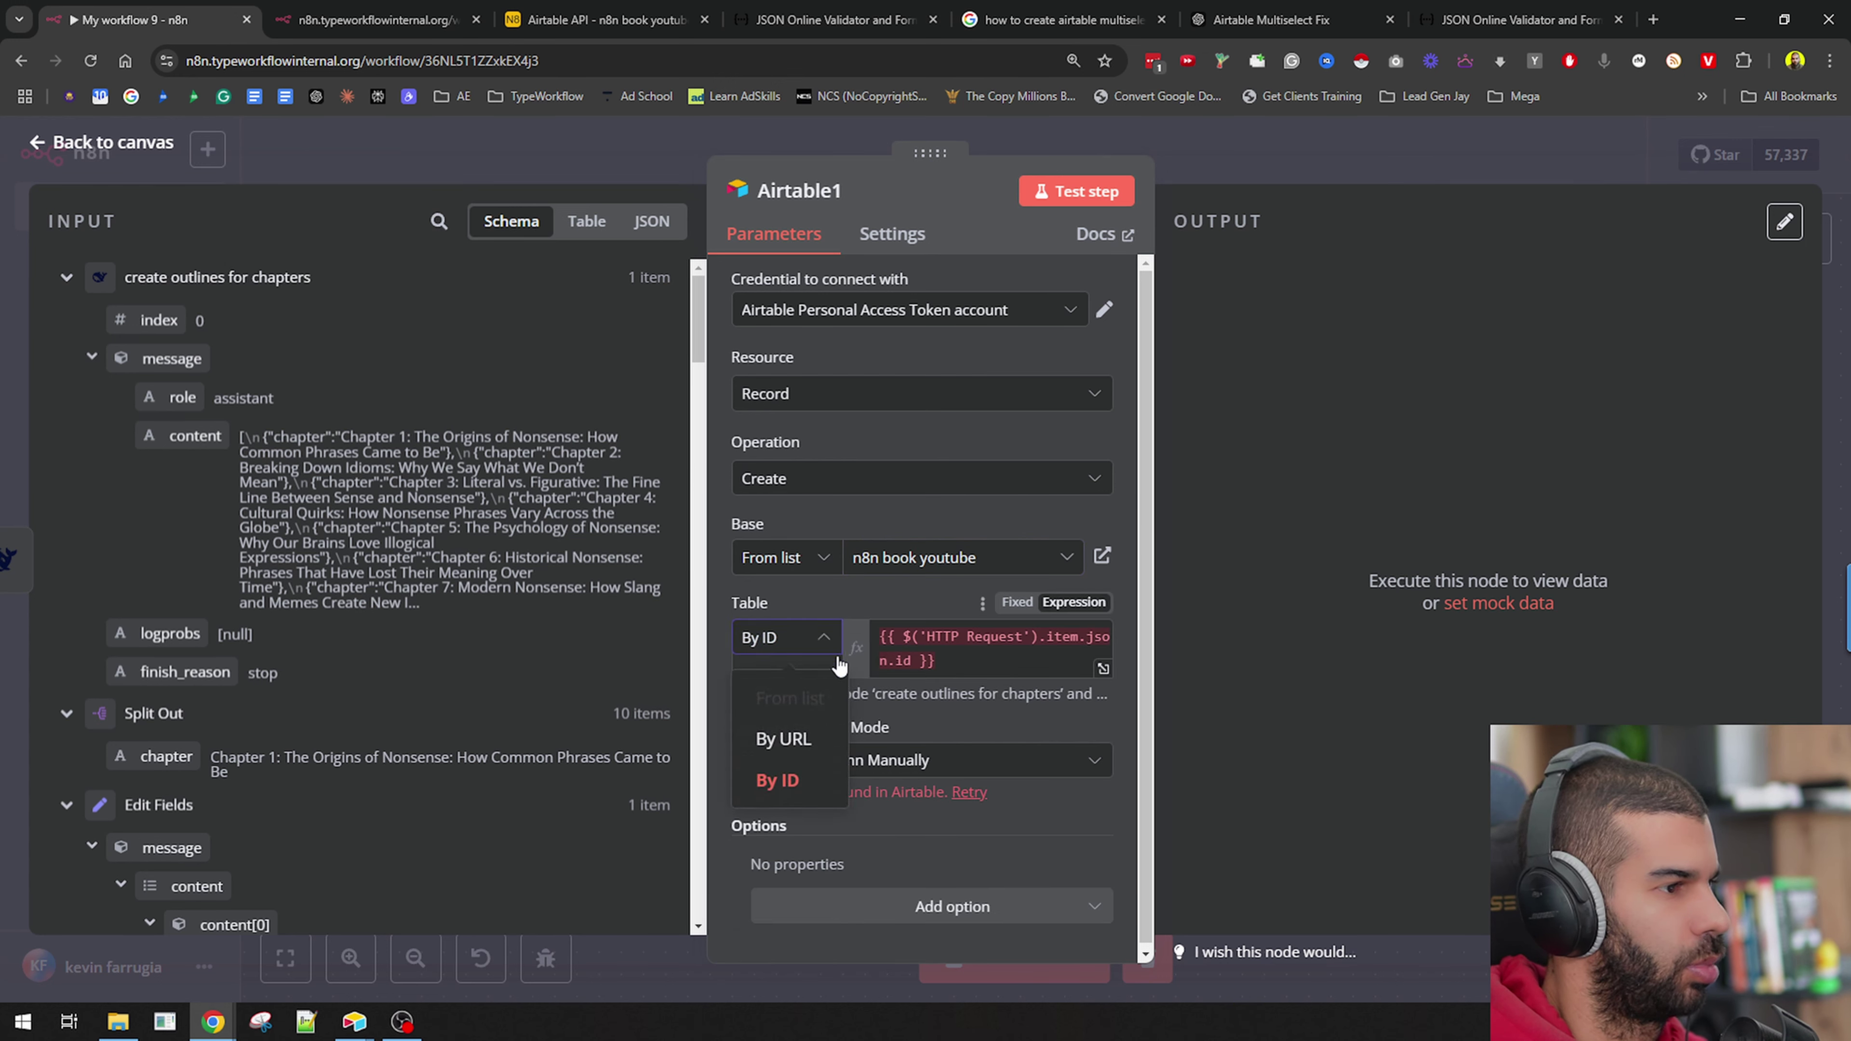
pyautogui.click(813, 732)
pyautogui.click(820, 644)
pyautogui.click(778, 767)
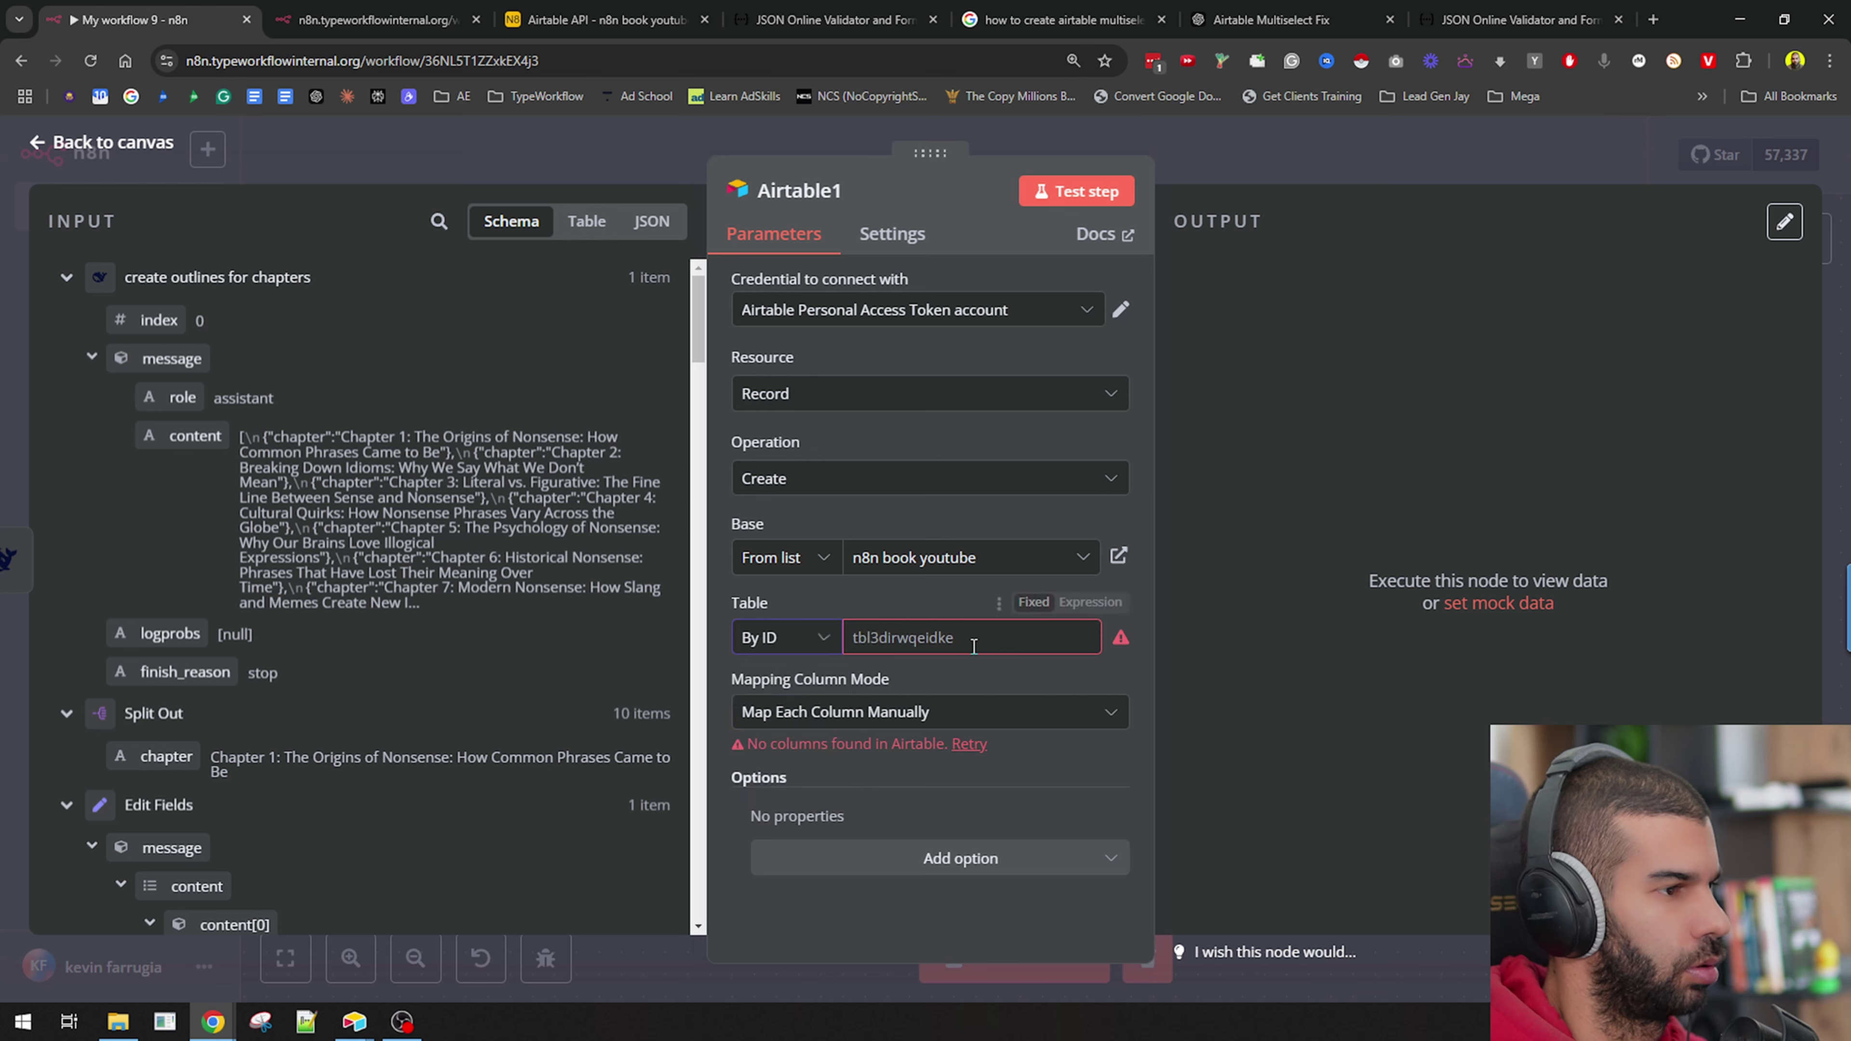
# Try Map Automatically, revert to Map Each Column Manually, and check the Airtable book table.
pyautogui.click(814, 714)
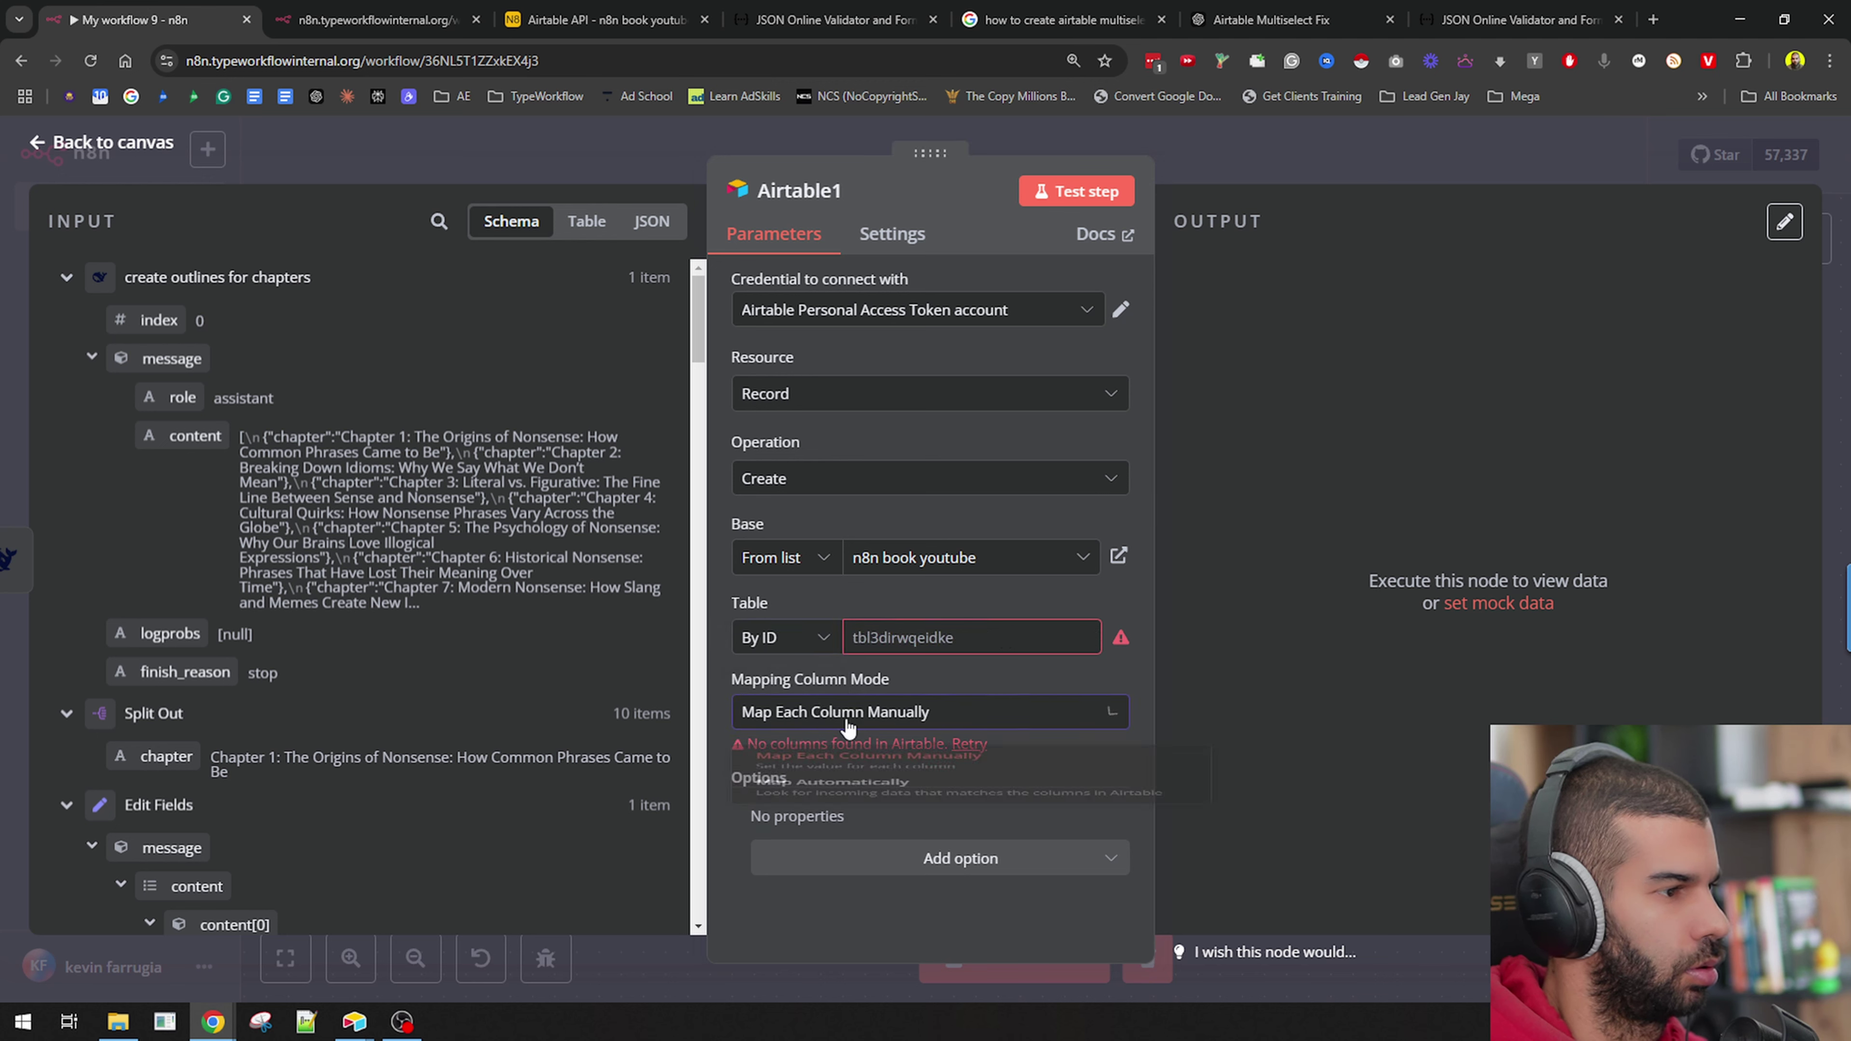
pyautogui.click(875, 835)
pyautogui.click(921, 721)
pyautogui.click(872, 775)
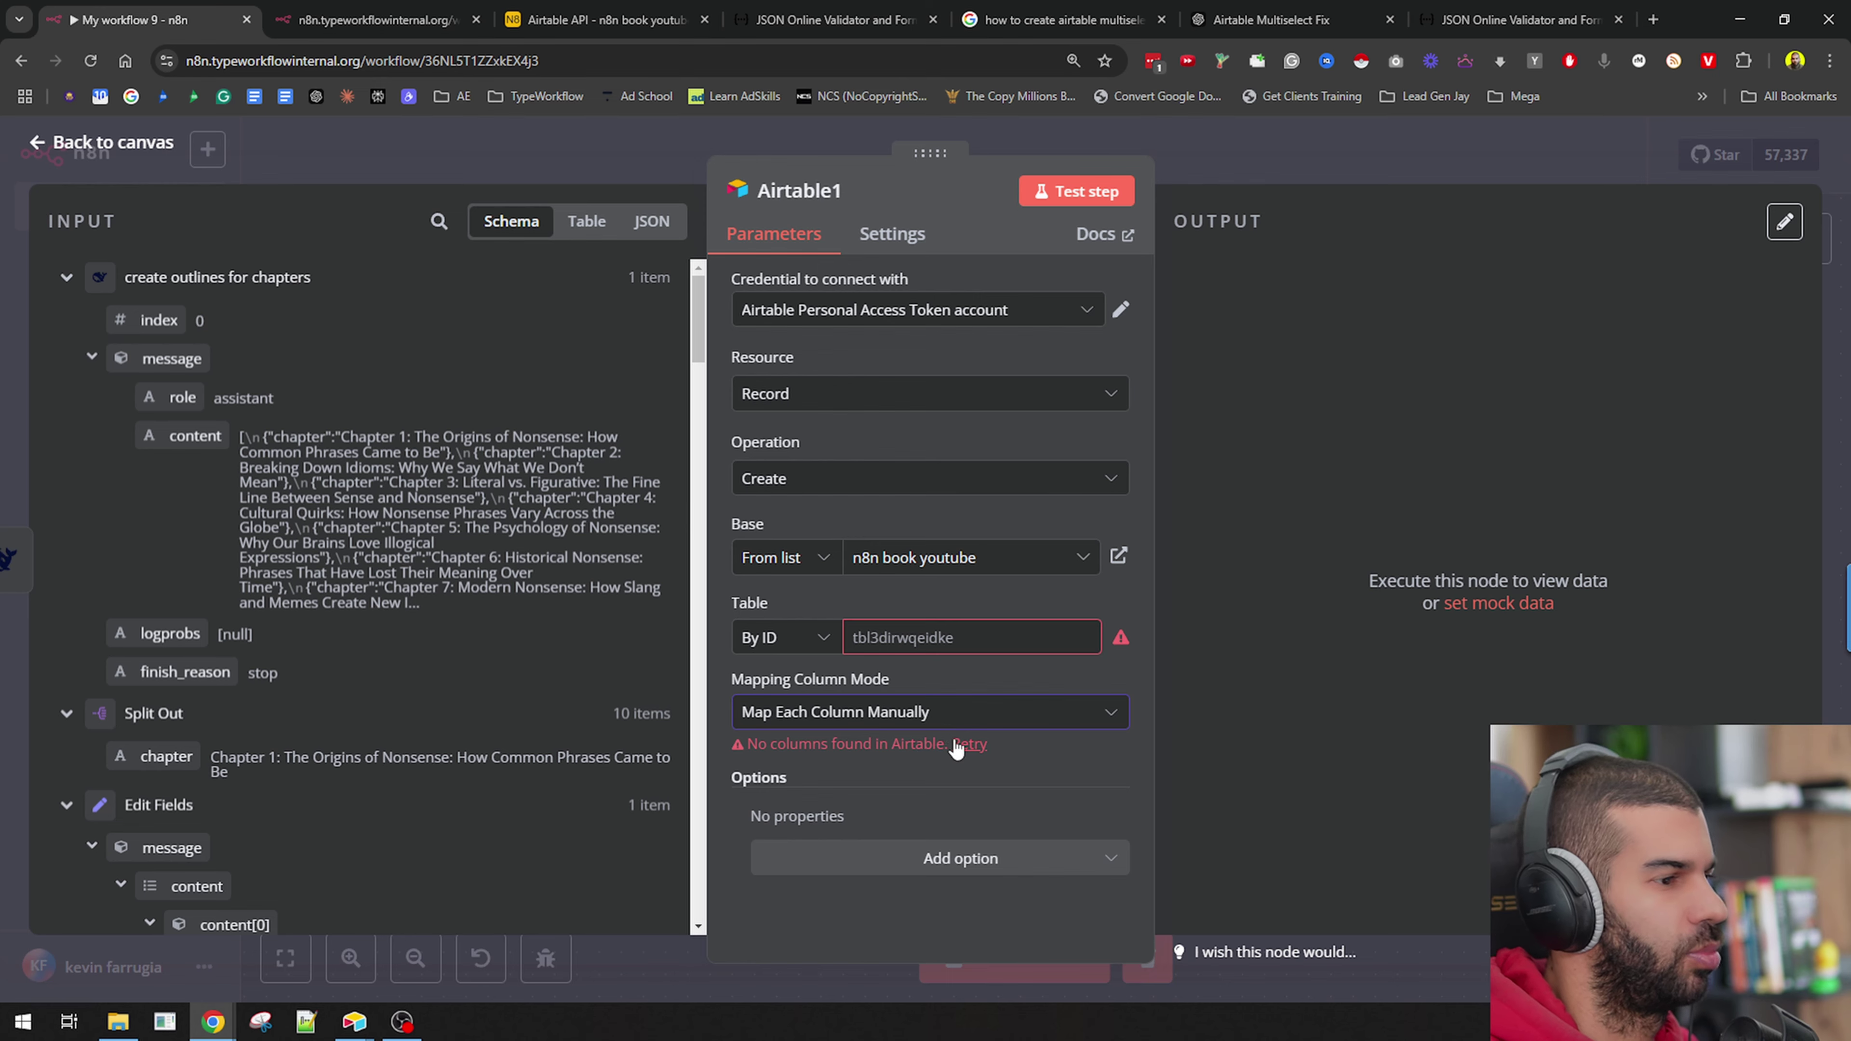
pyautogui.hotkey('alt', 'Tab')
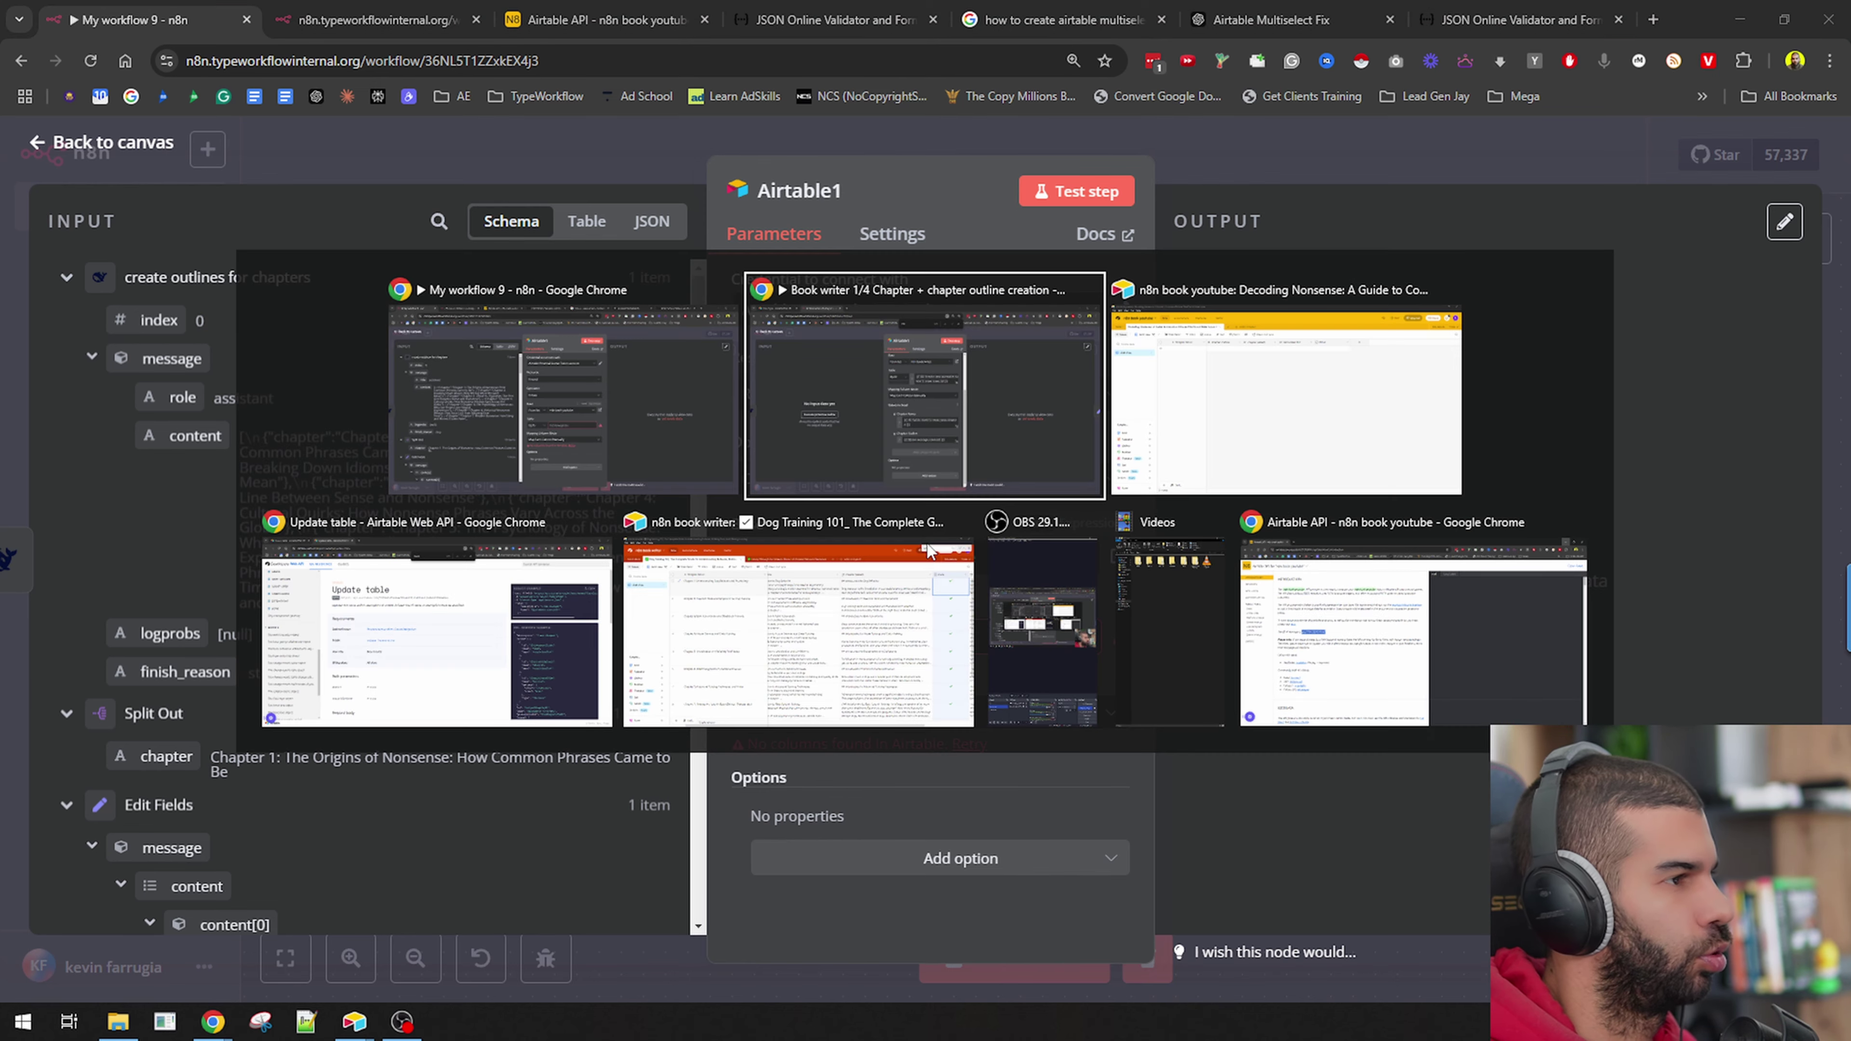
pyautogui.click(1219, 463)
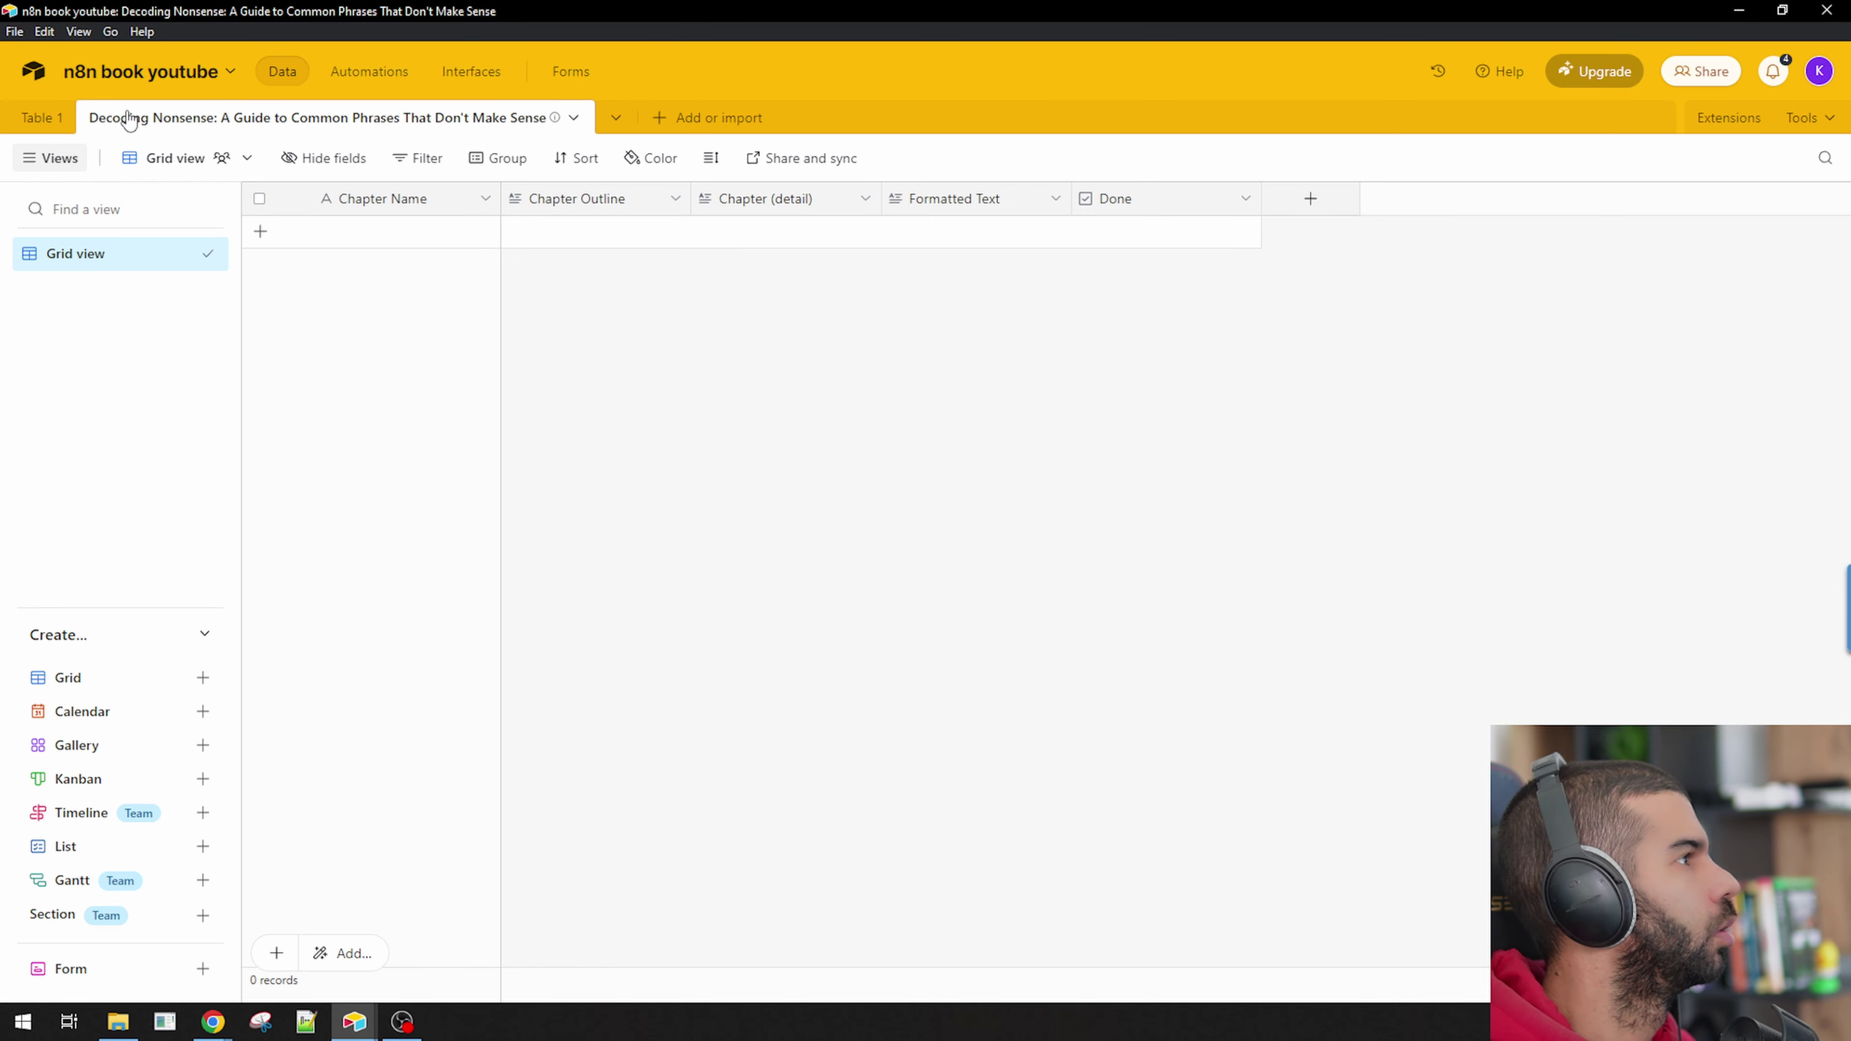
pyautogui.hotkey('alt', 'Tab')
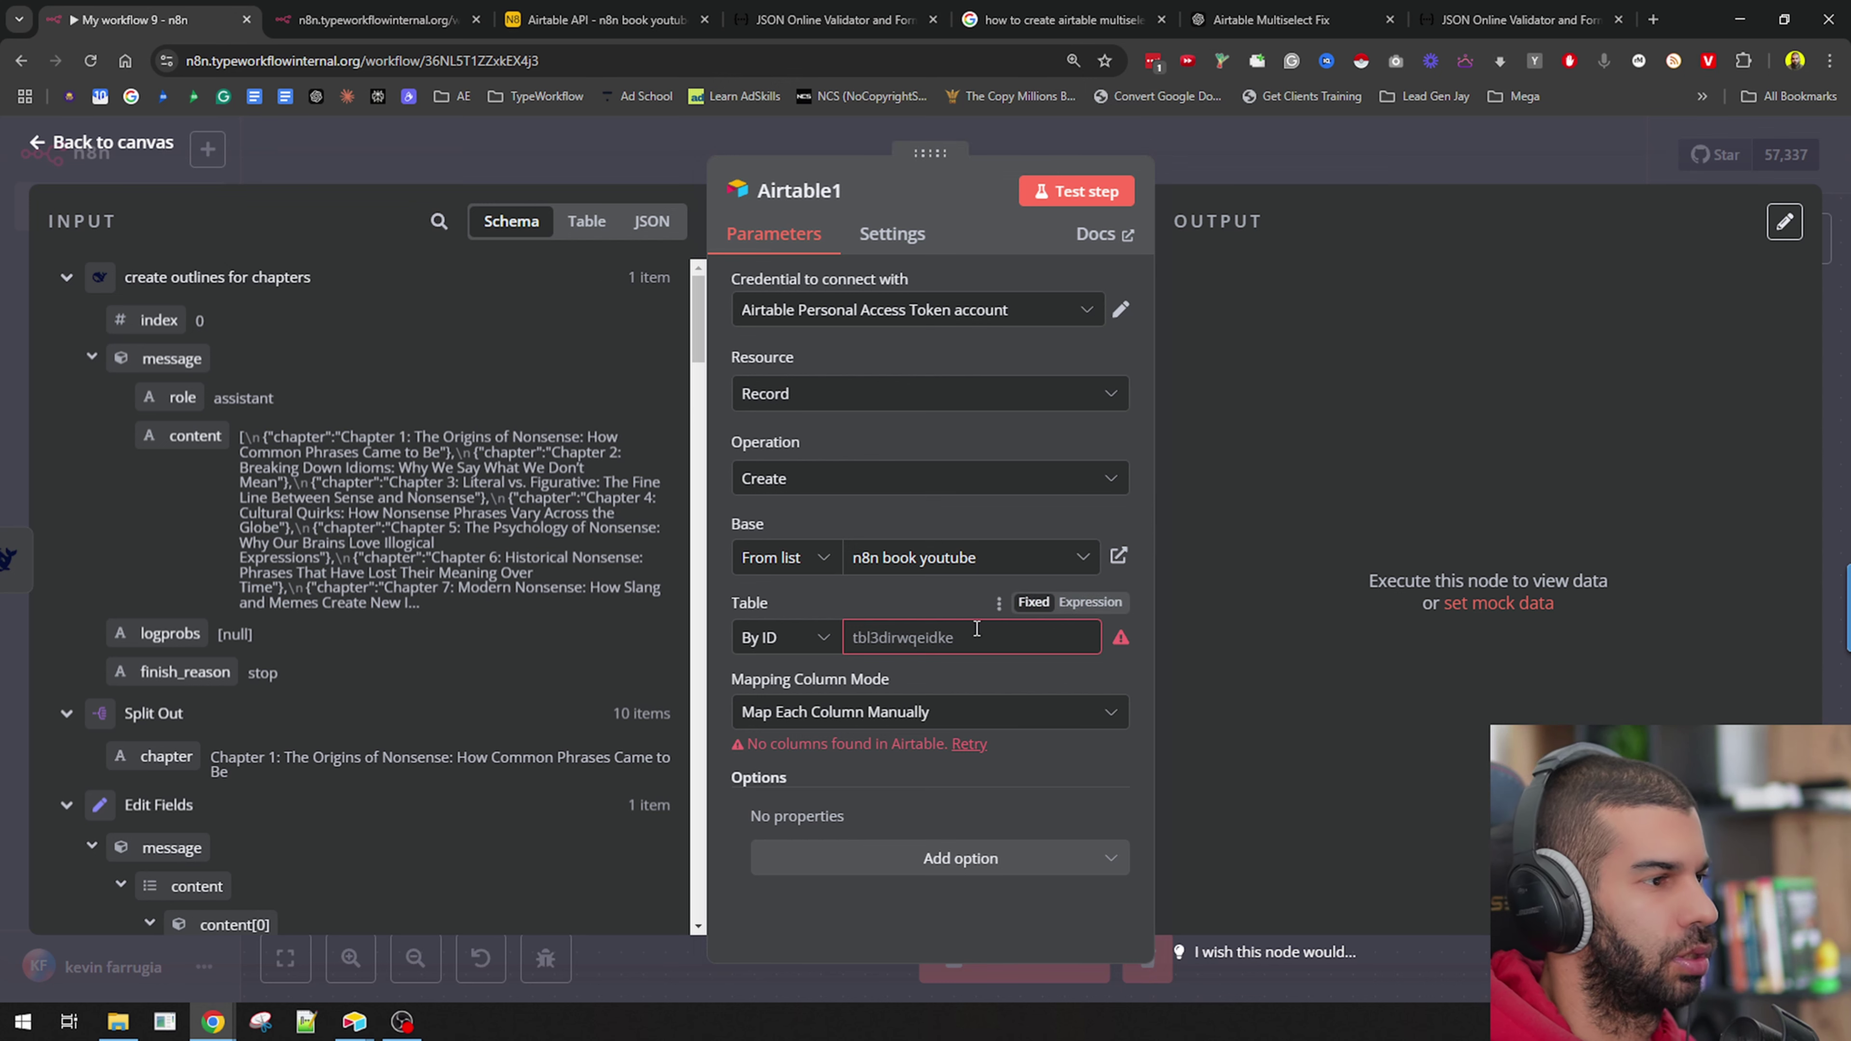
# Pick the Decoding Nonsense table from the list, switch to By ID, and remap the ID from the input id.
pyautogui.click(784, 637)
pyautogui.click(785, 700)
pyautogui.click(922, 641)
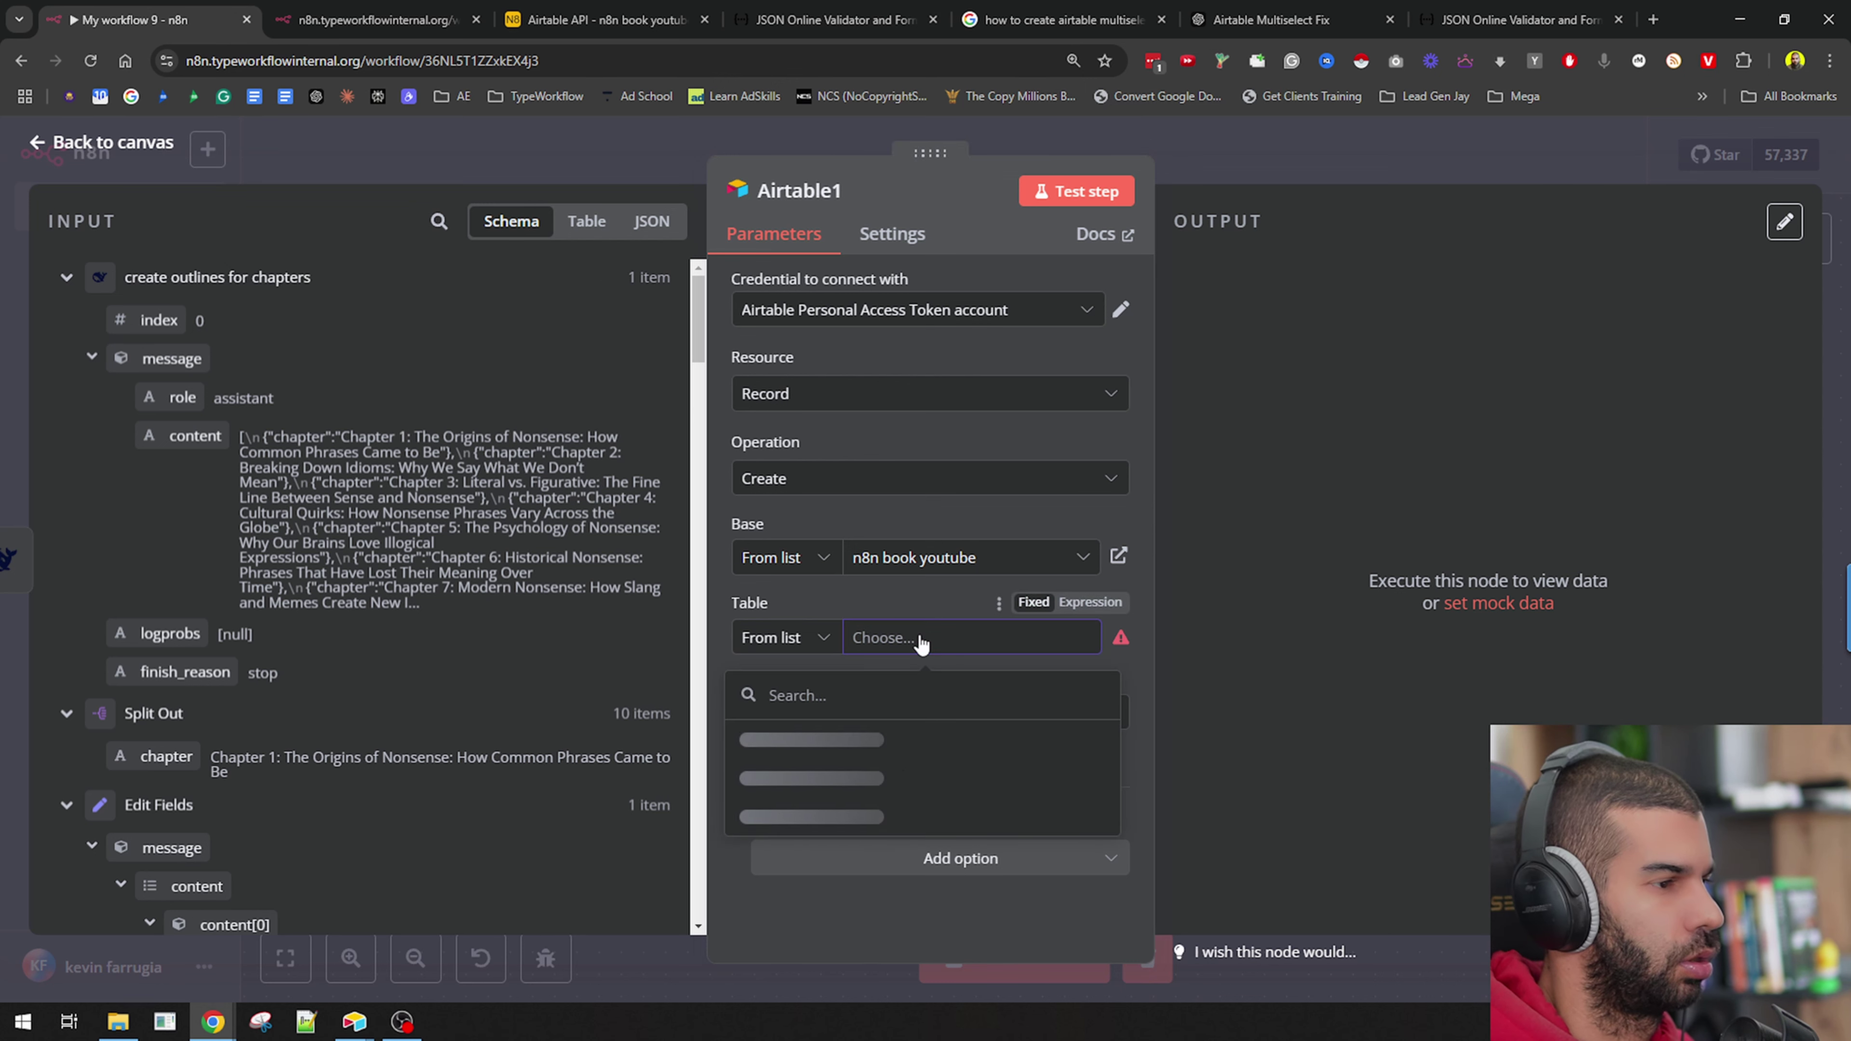
pyautogui.click(893, 775)
pyautogui.click(802, 642)
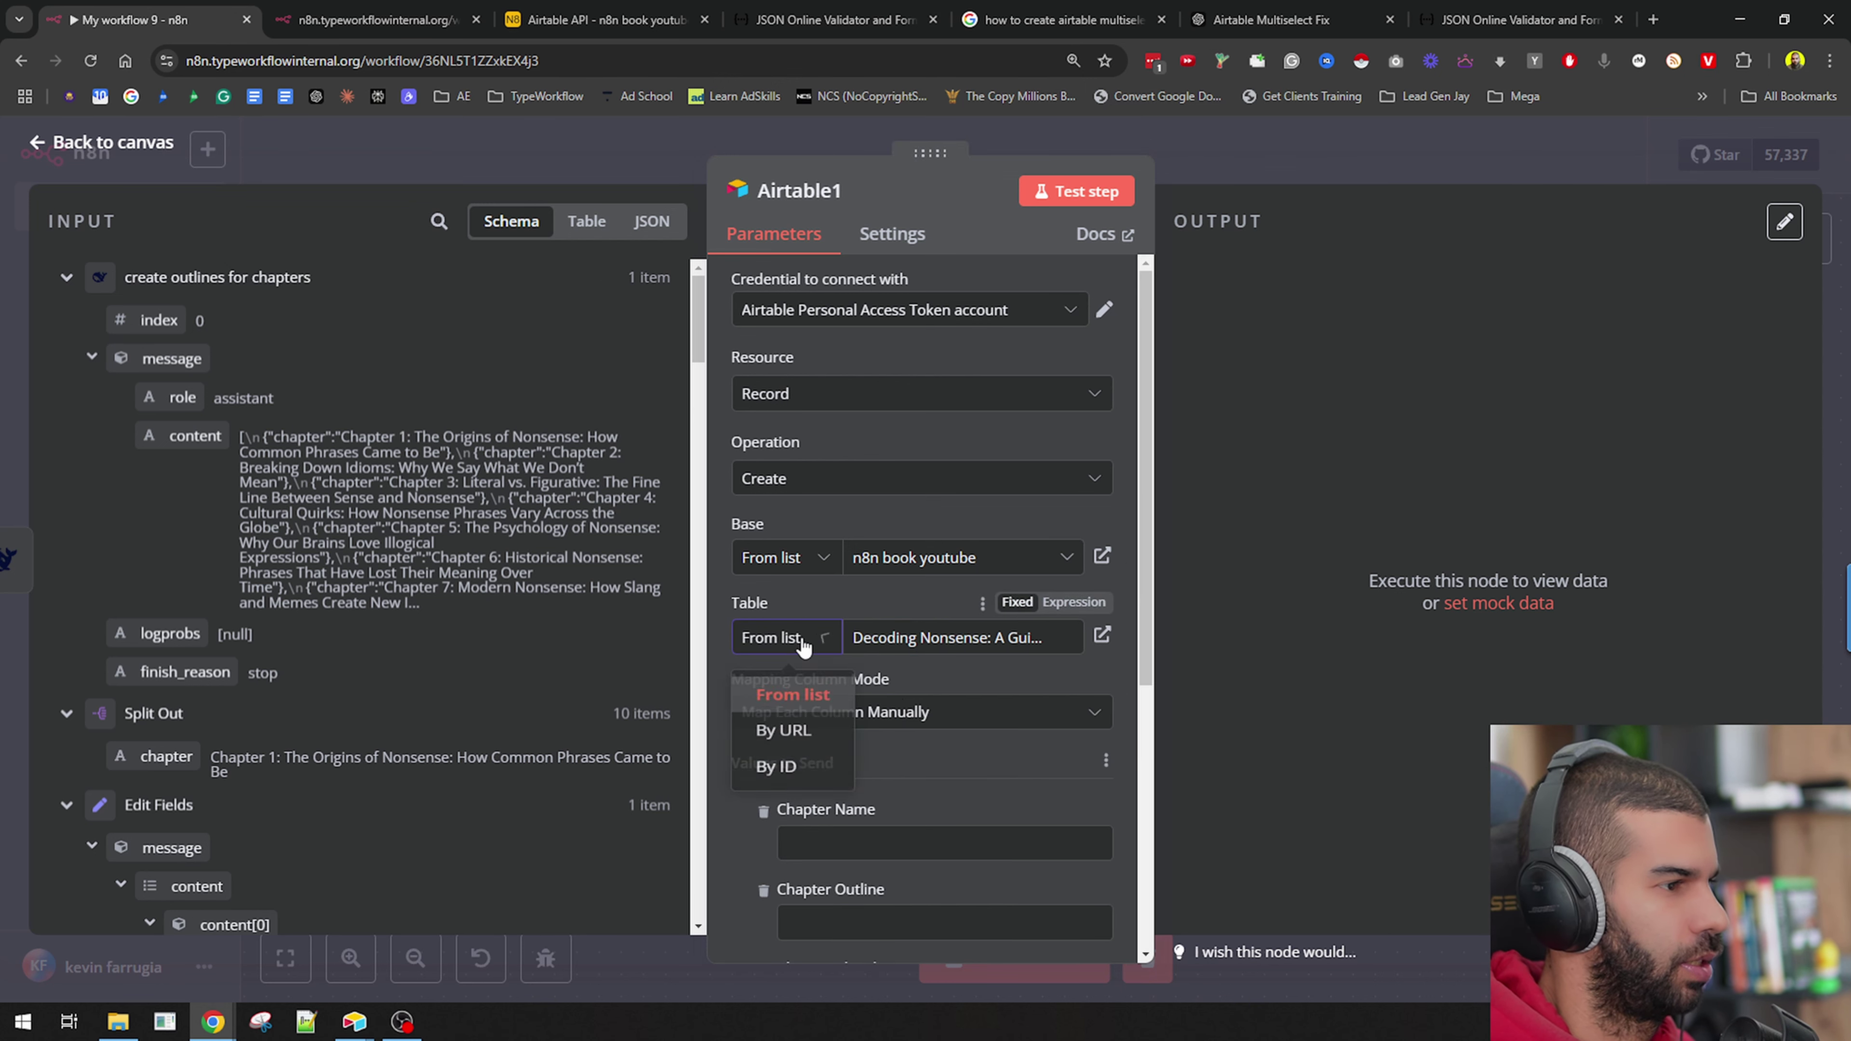
pyautogui.click(776, 766)
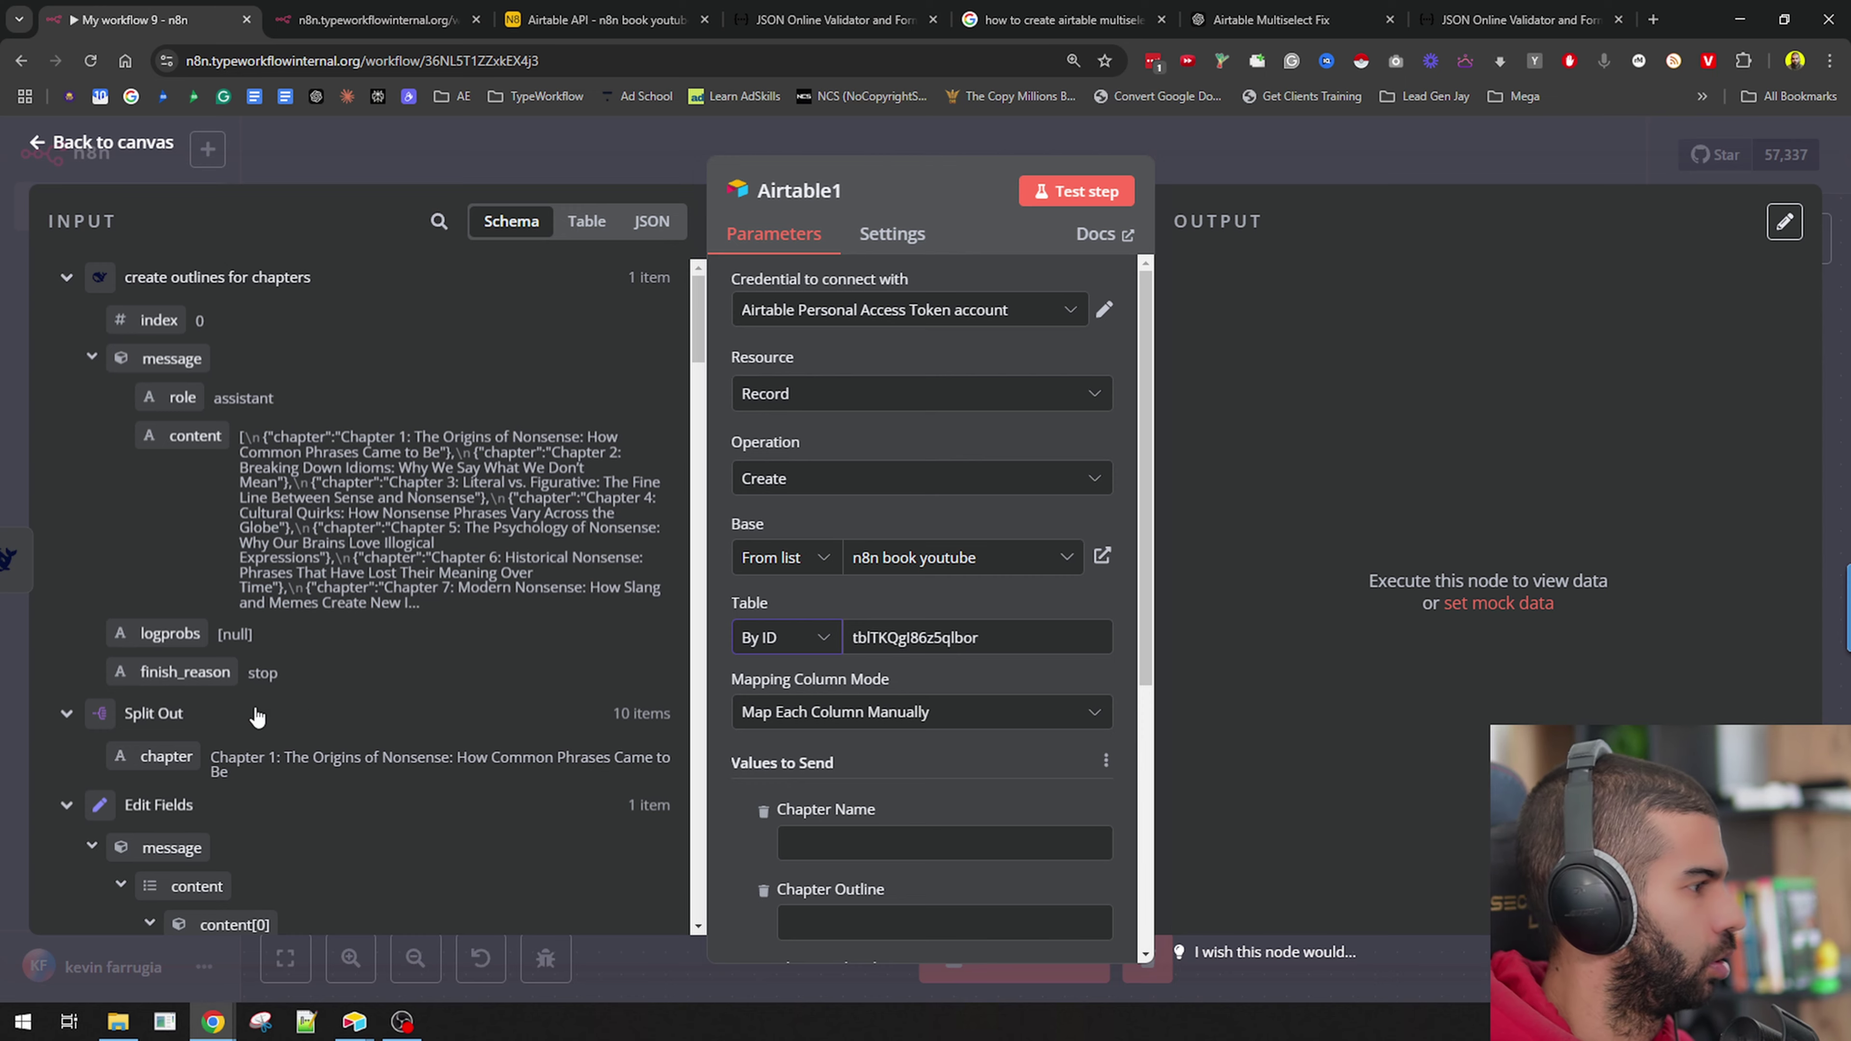
pyautogui.scroll(-15, 255, 711)
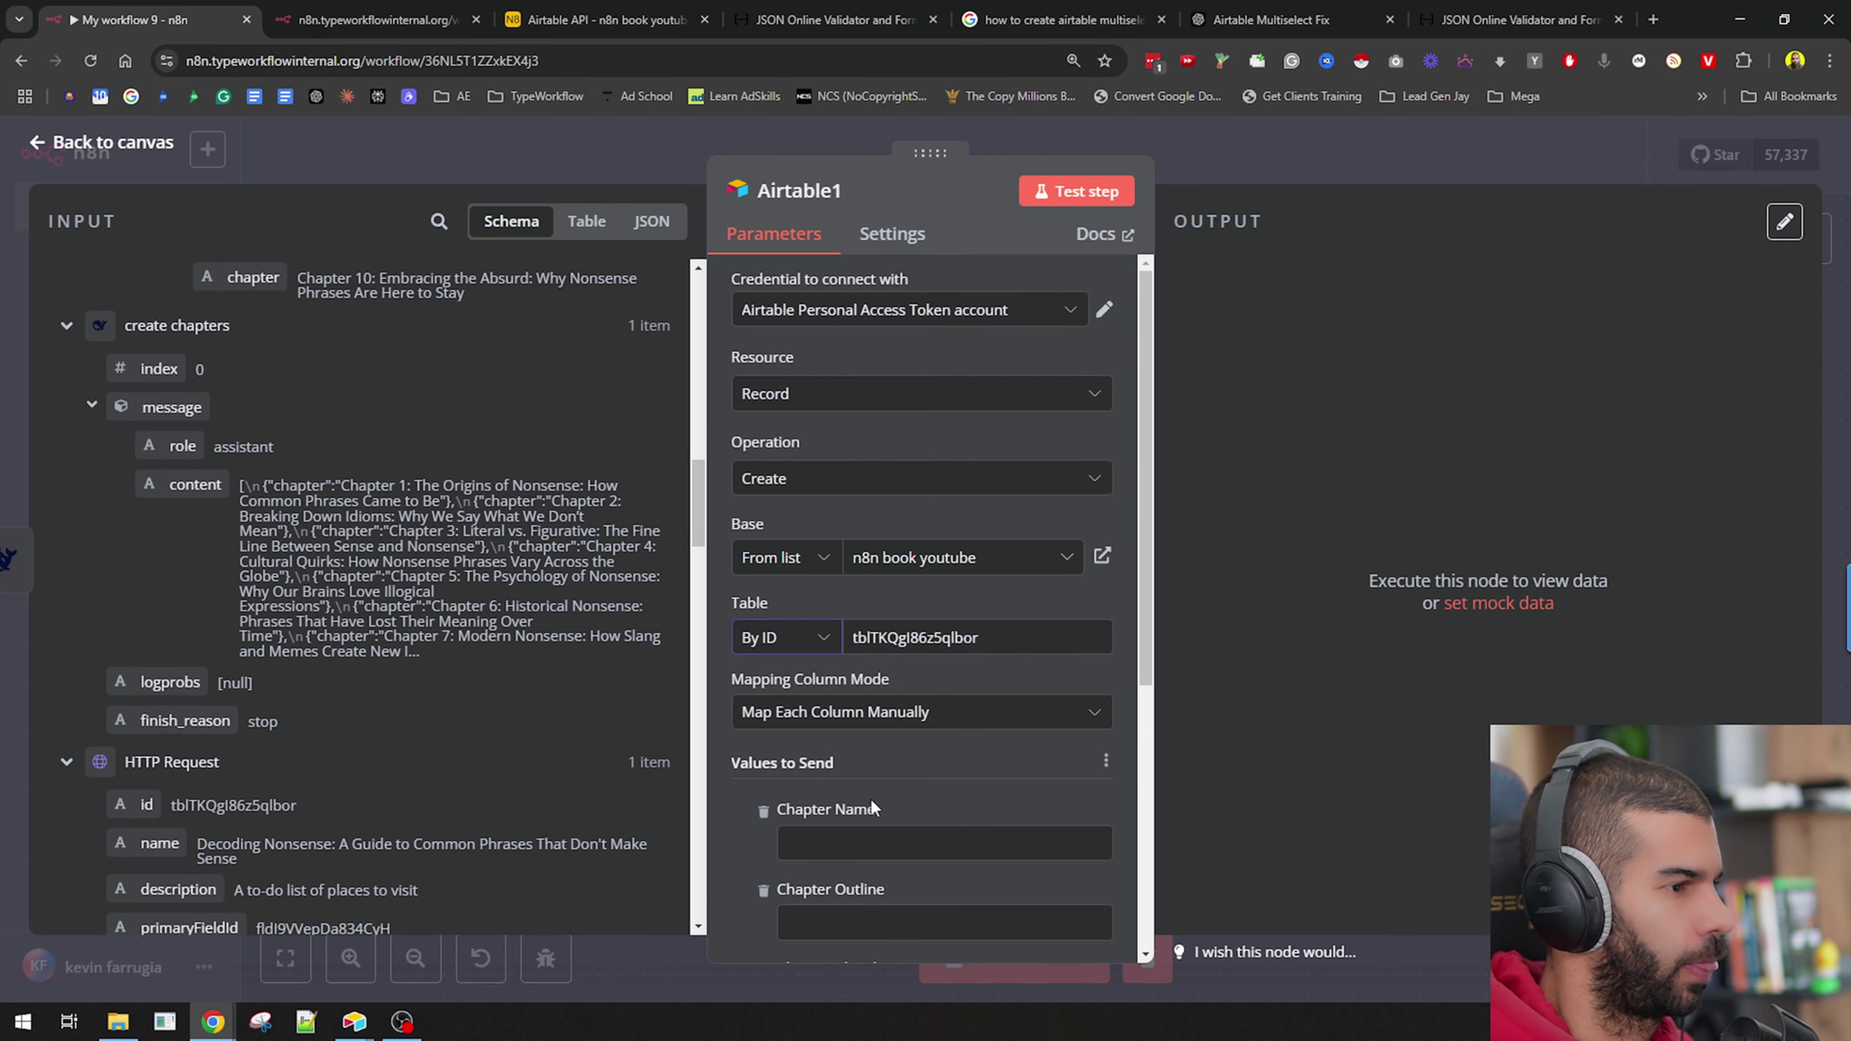
pyautogui.scroll(-10, 266, 677)
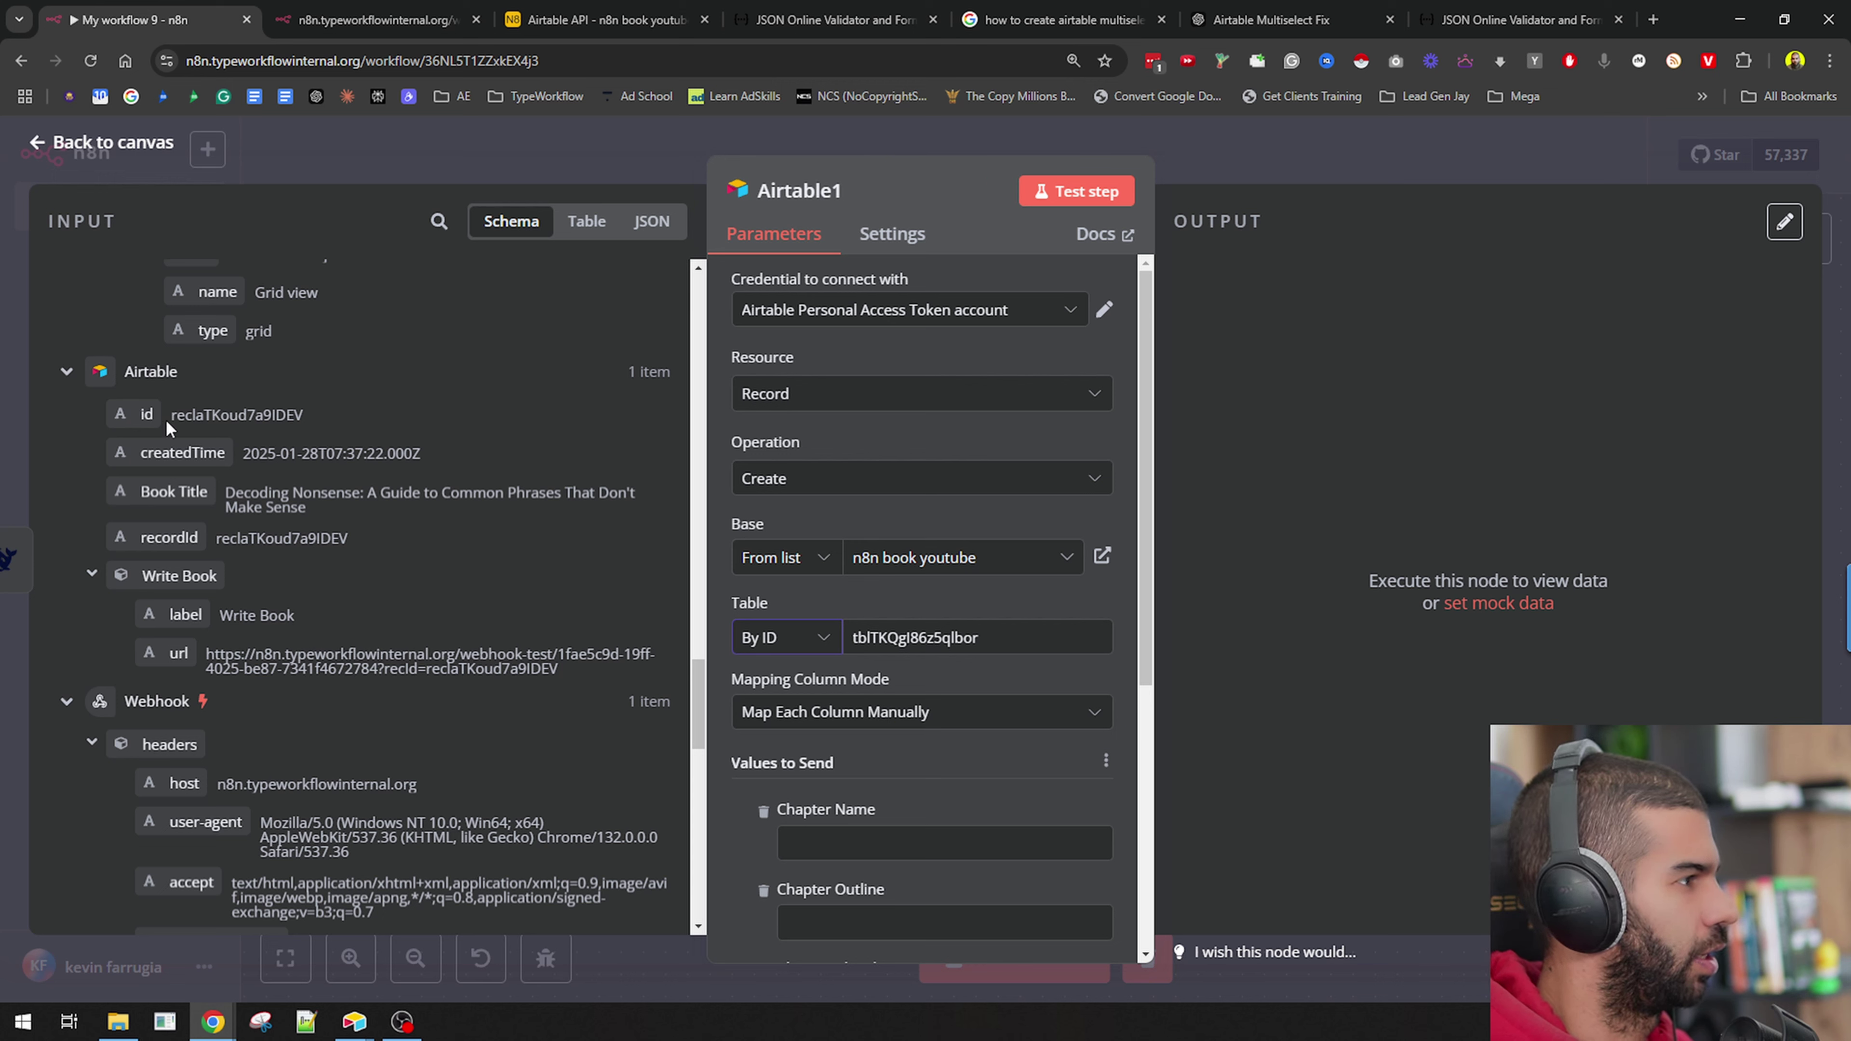
pyautogui.hotkey('ctrl', 'a')
pyautogui.press('BackSpace')
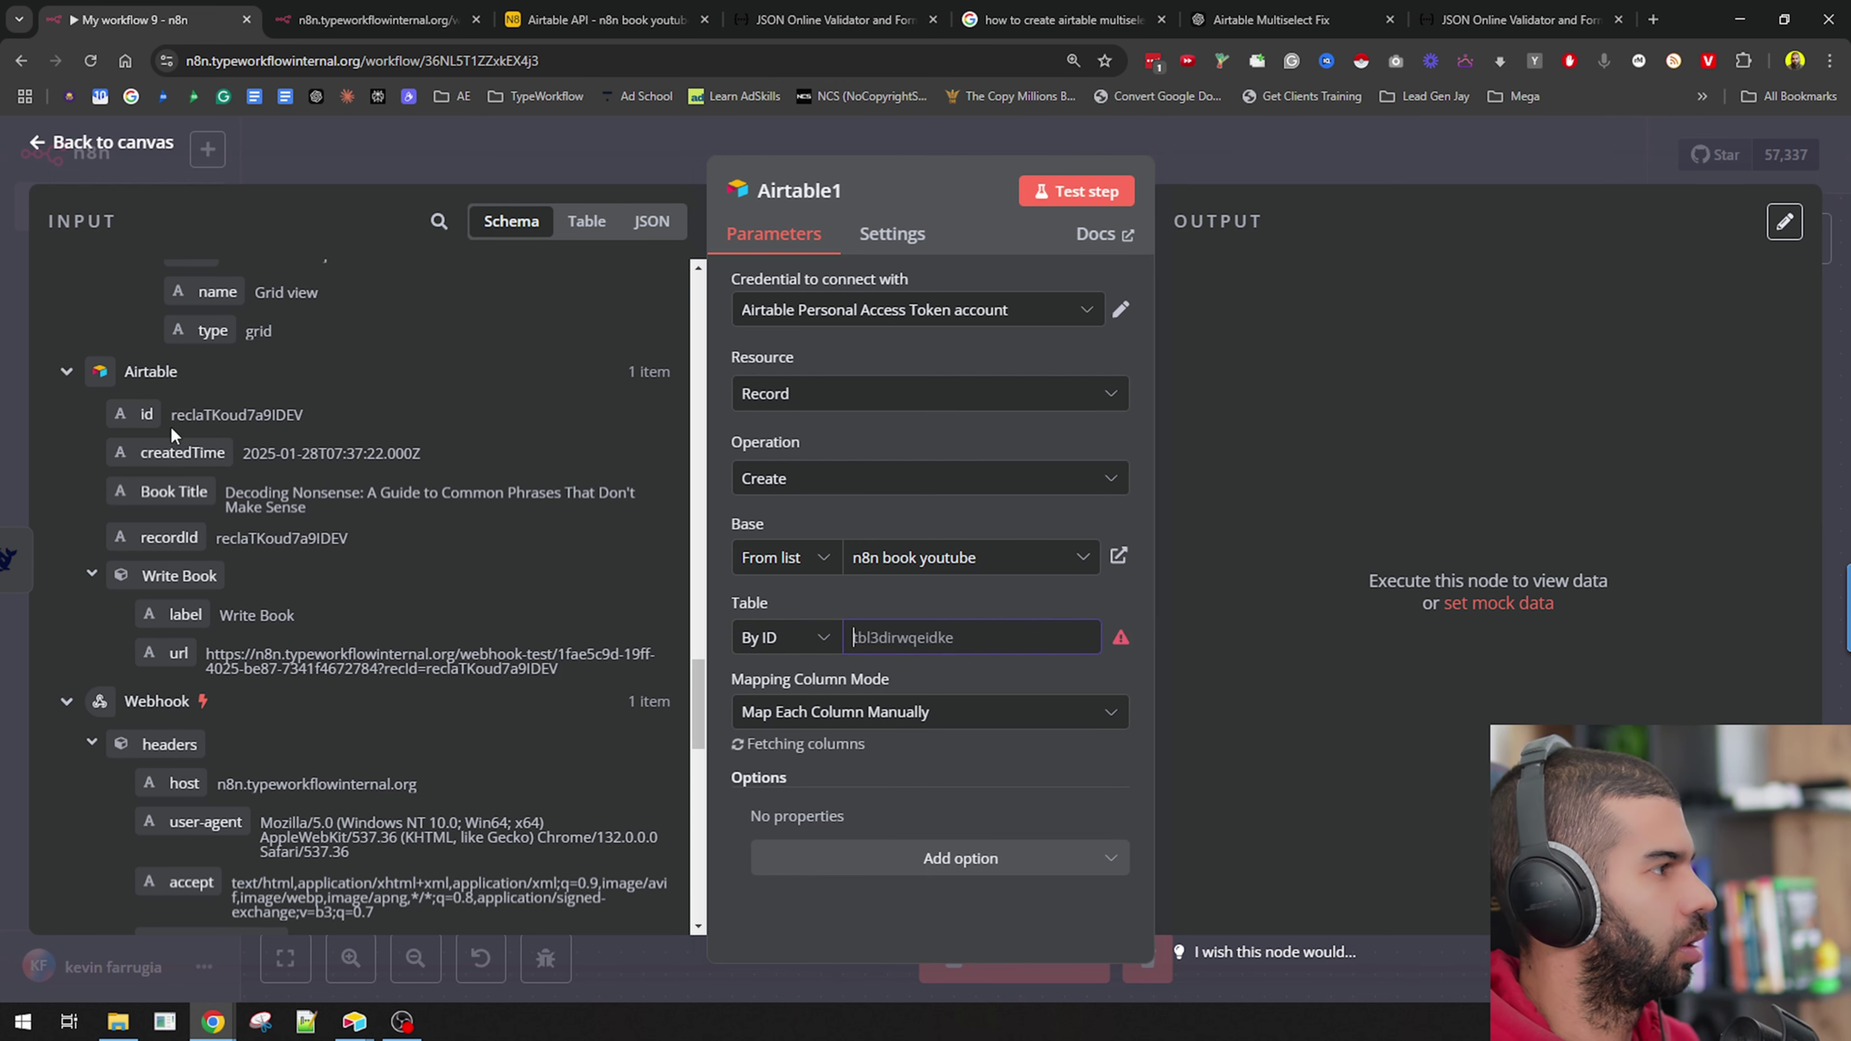
pyautogui.moveTo(147, 414); pyautogui.dragTo(947, 662)
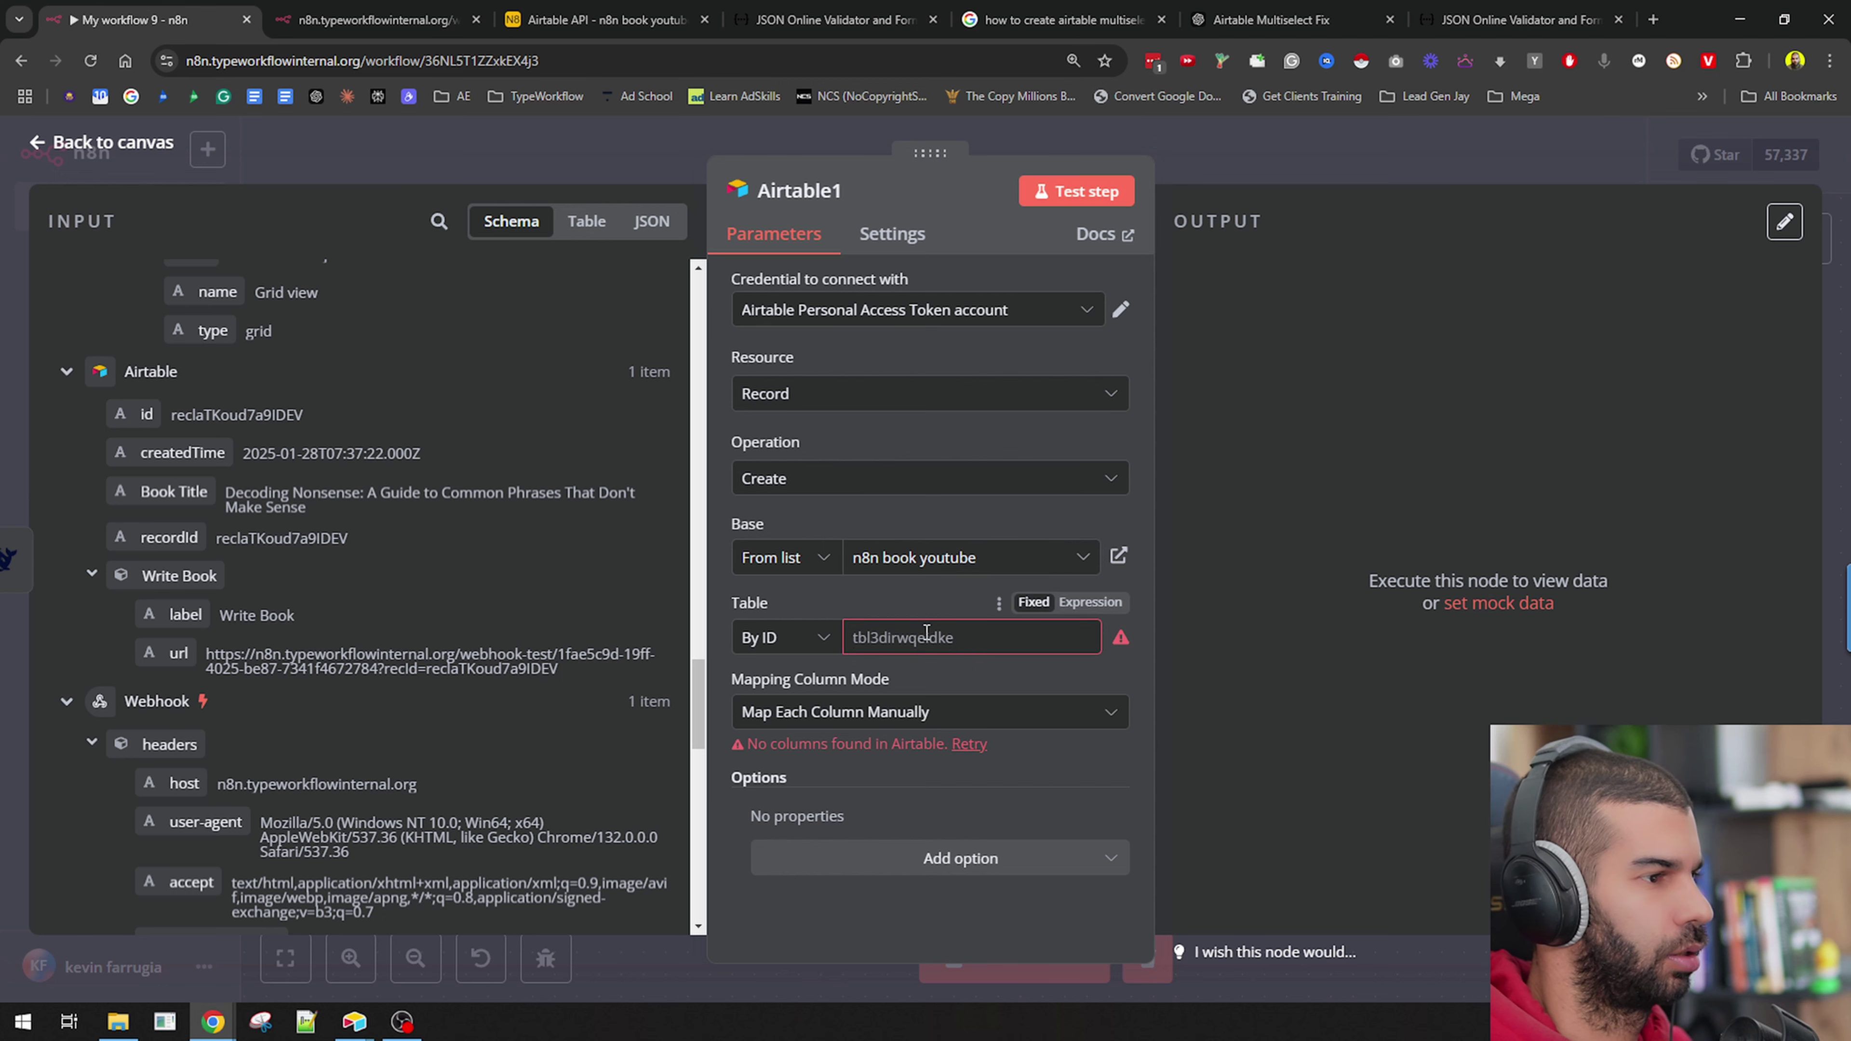
# Reselect Decoding Nonsense from the list, switch back to By ID, and clear the table ID.
pyautogui.click(782, 634)
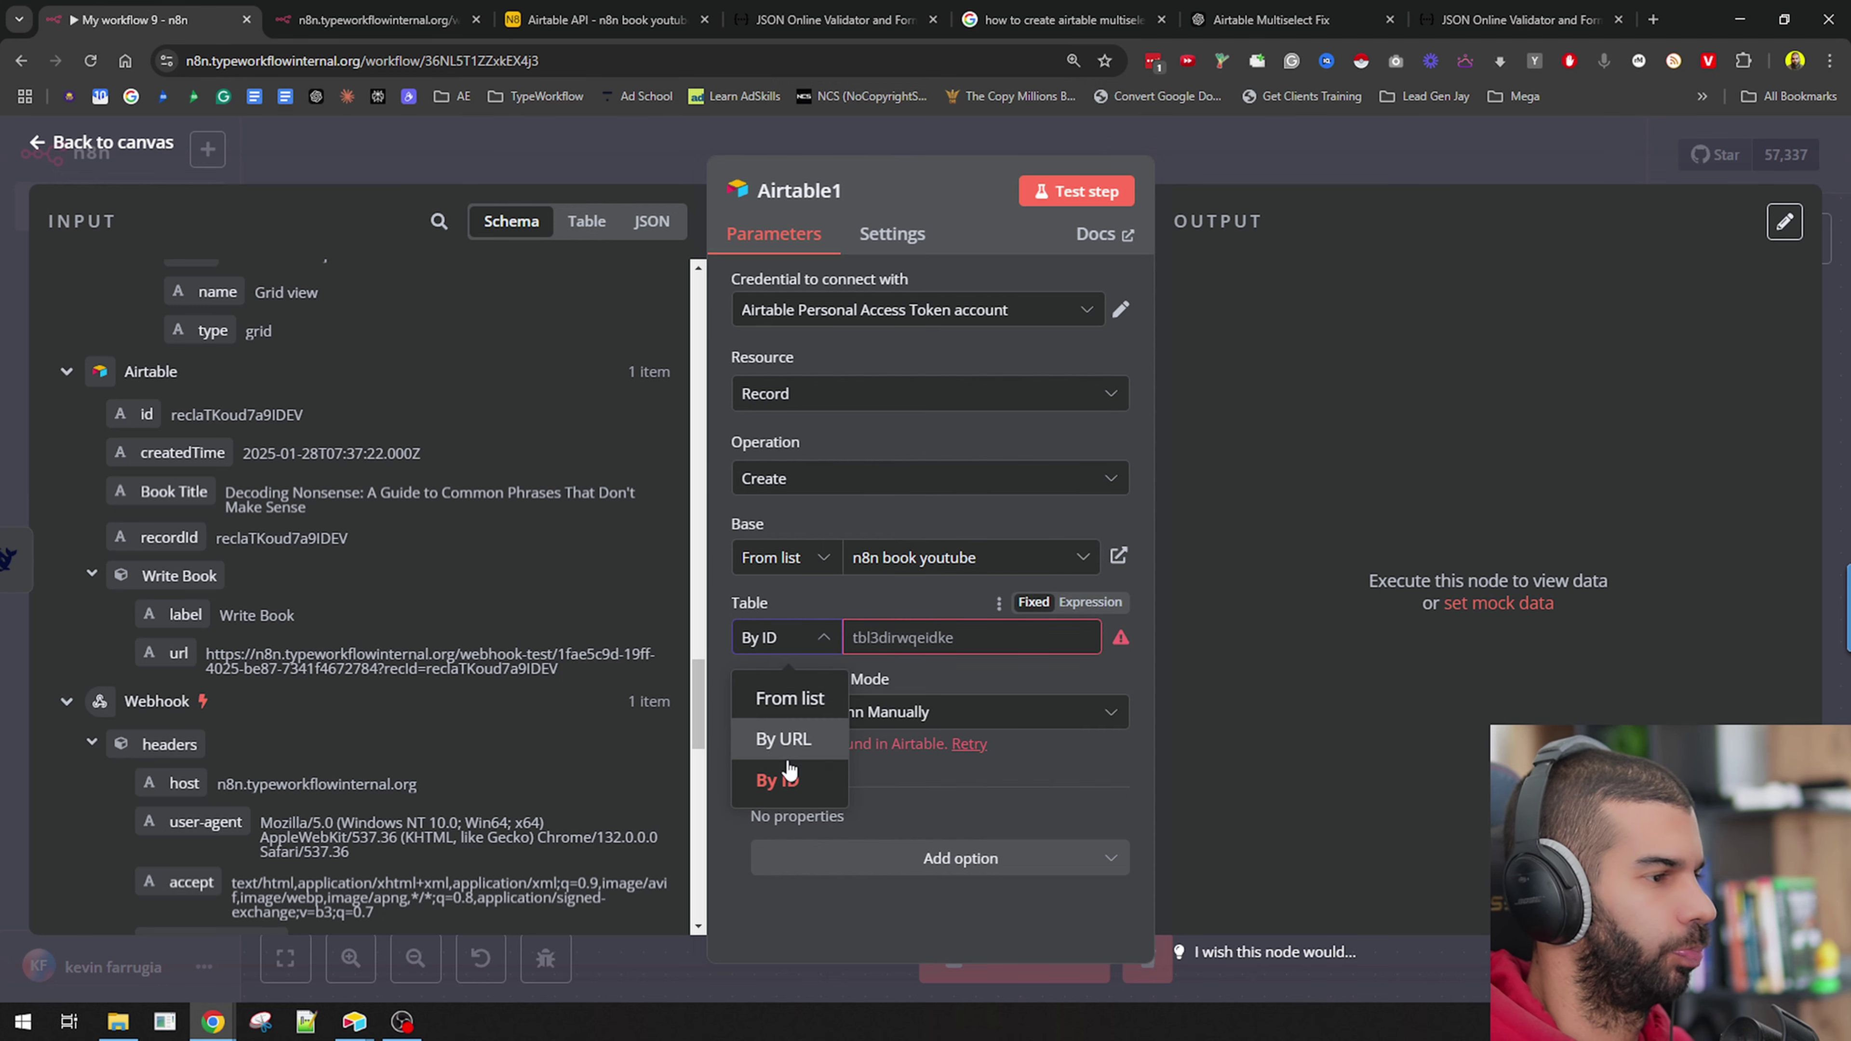
pyautogui.click(779, 704)
pyautogui.click(863, 639)
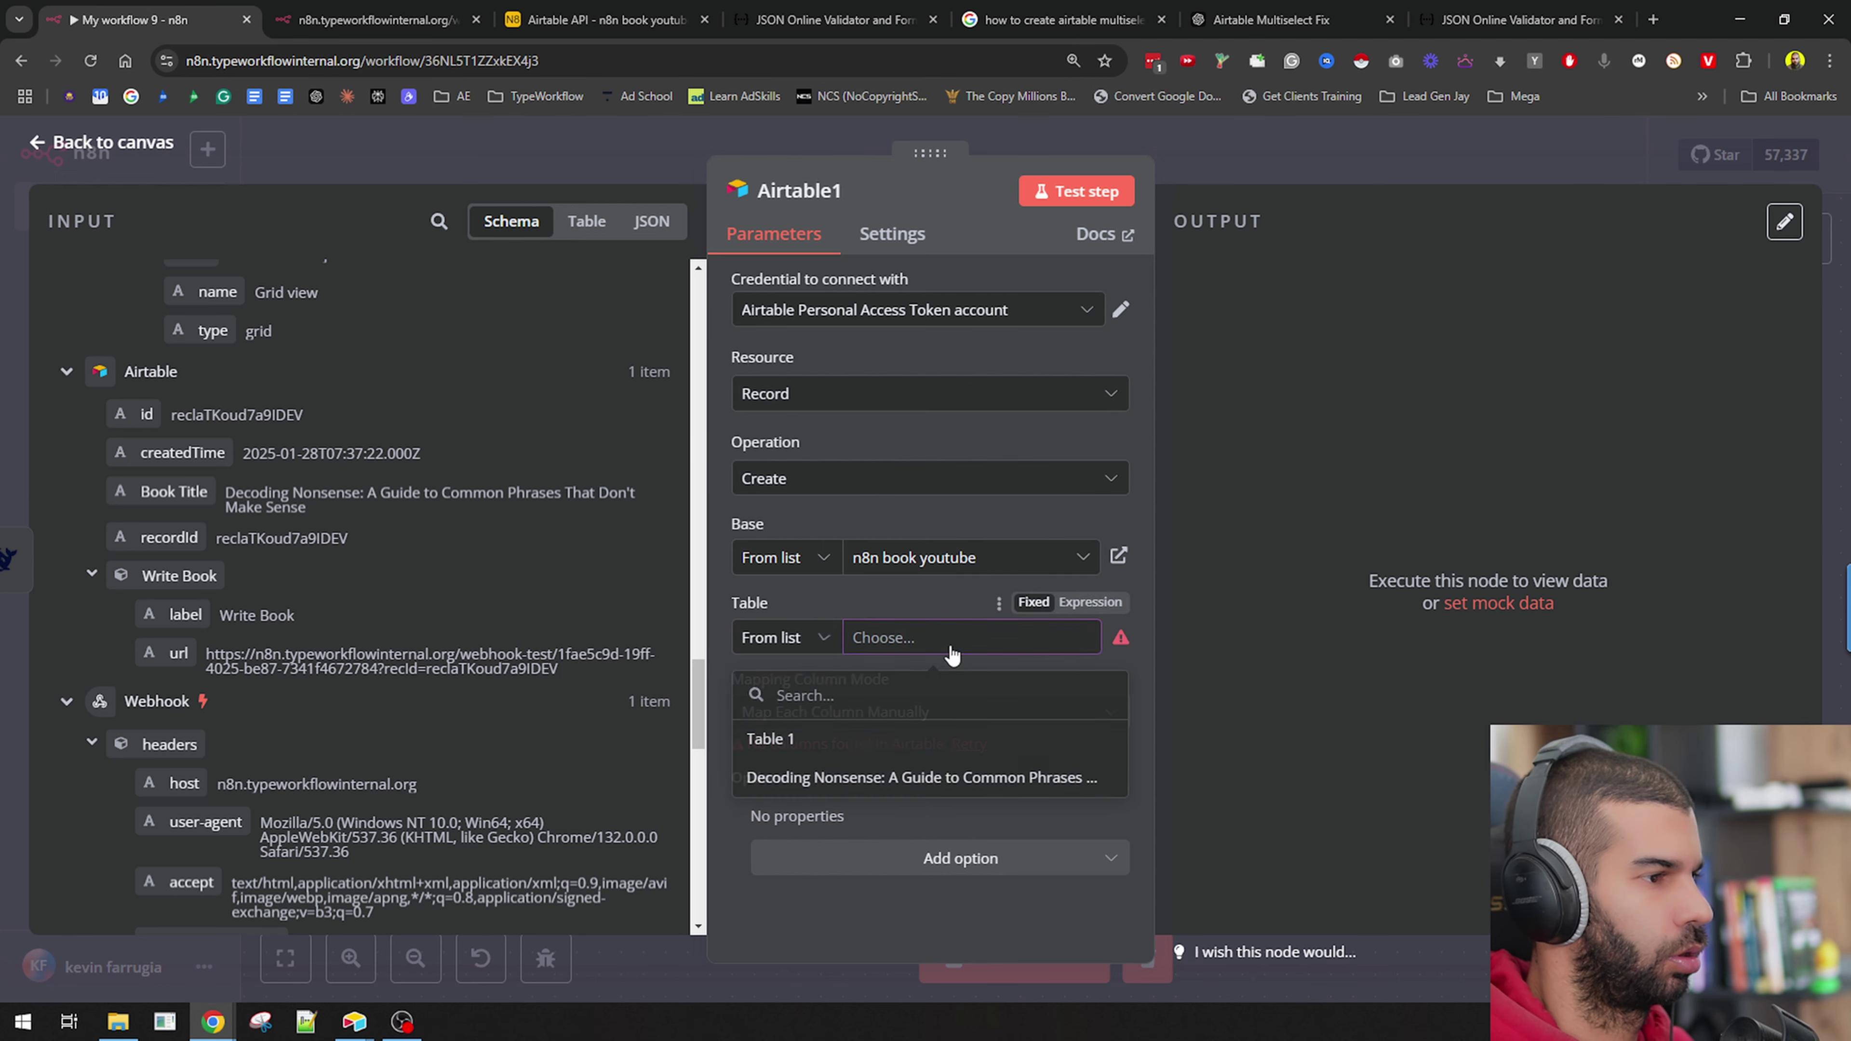
pyautogui.click(828, 775)
pyautogui.scroll(-3, 858, 773)
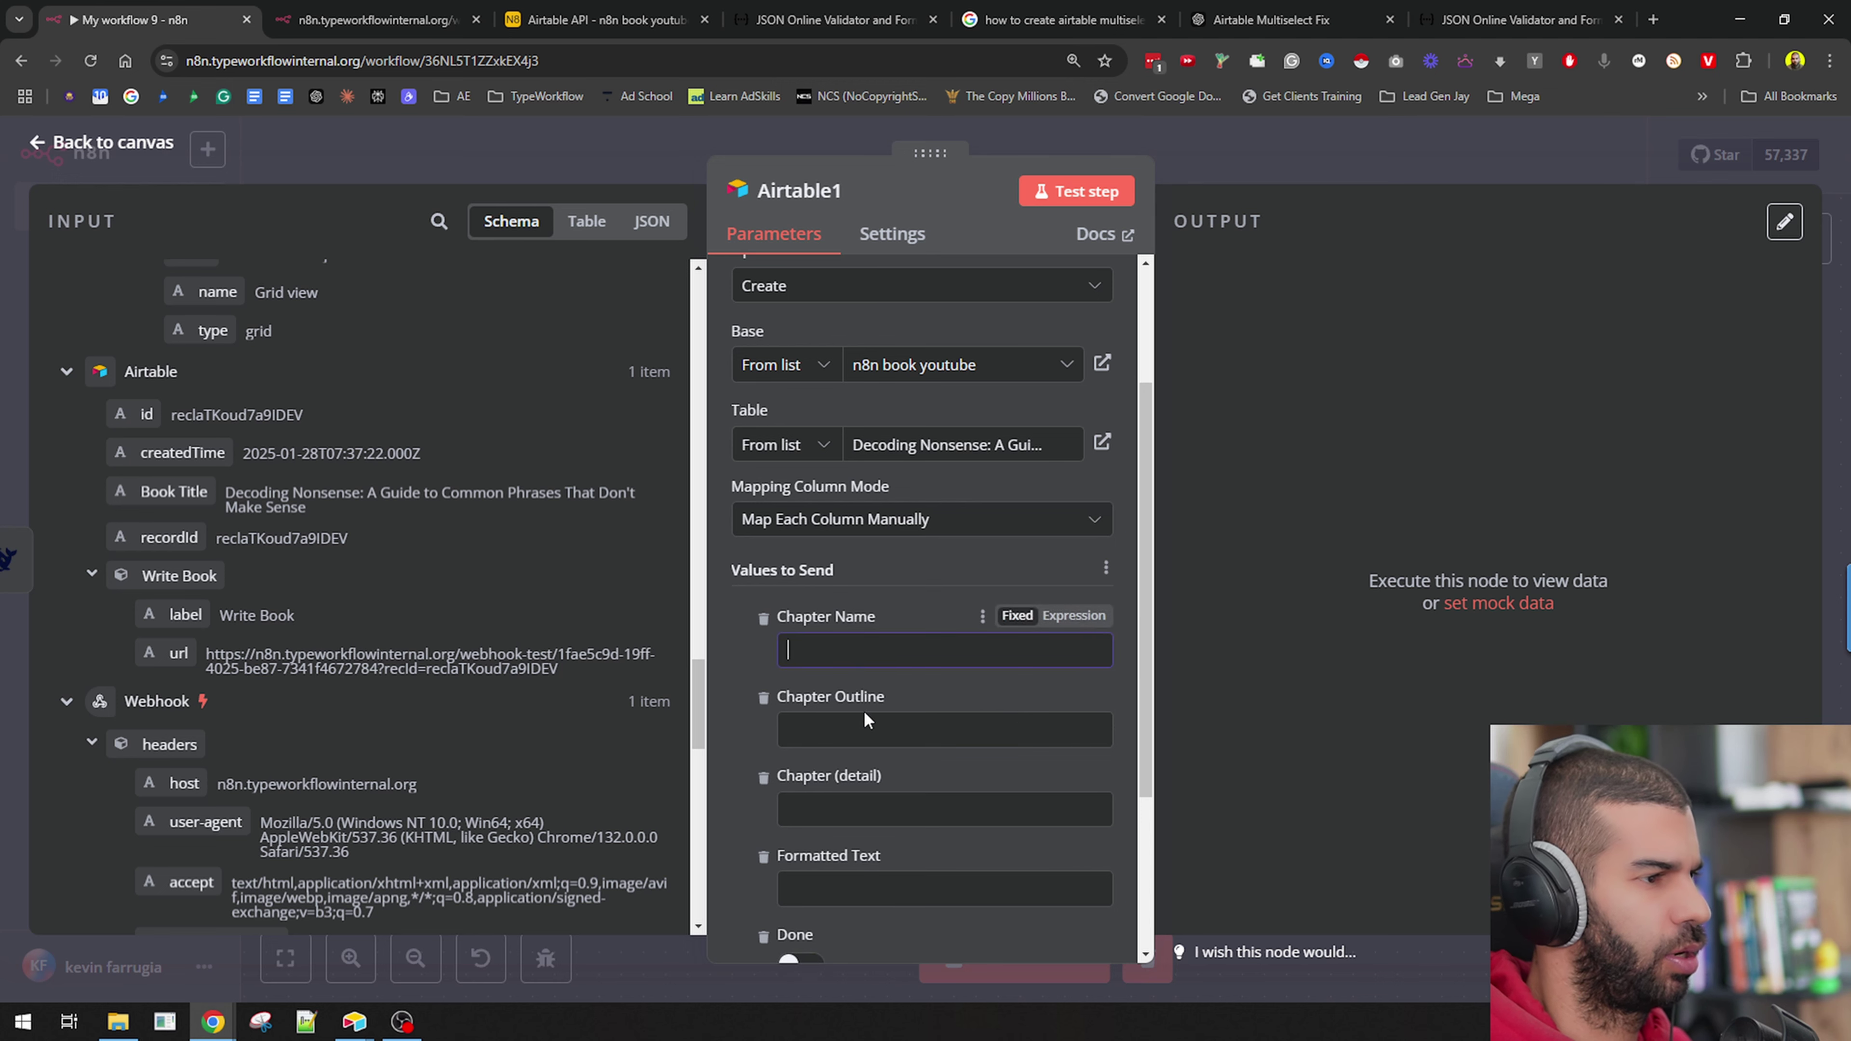
pyautogui.click(845, 891)
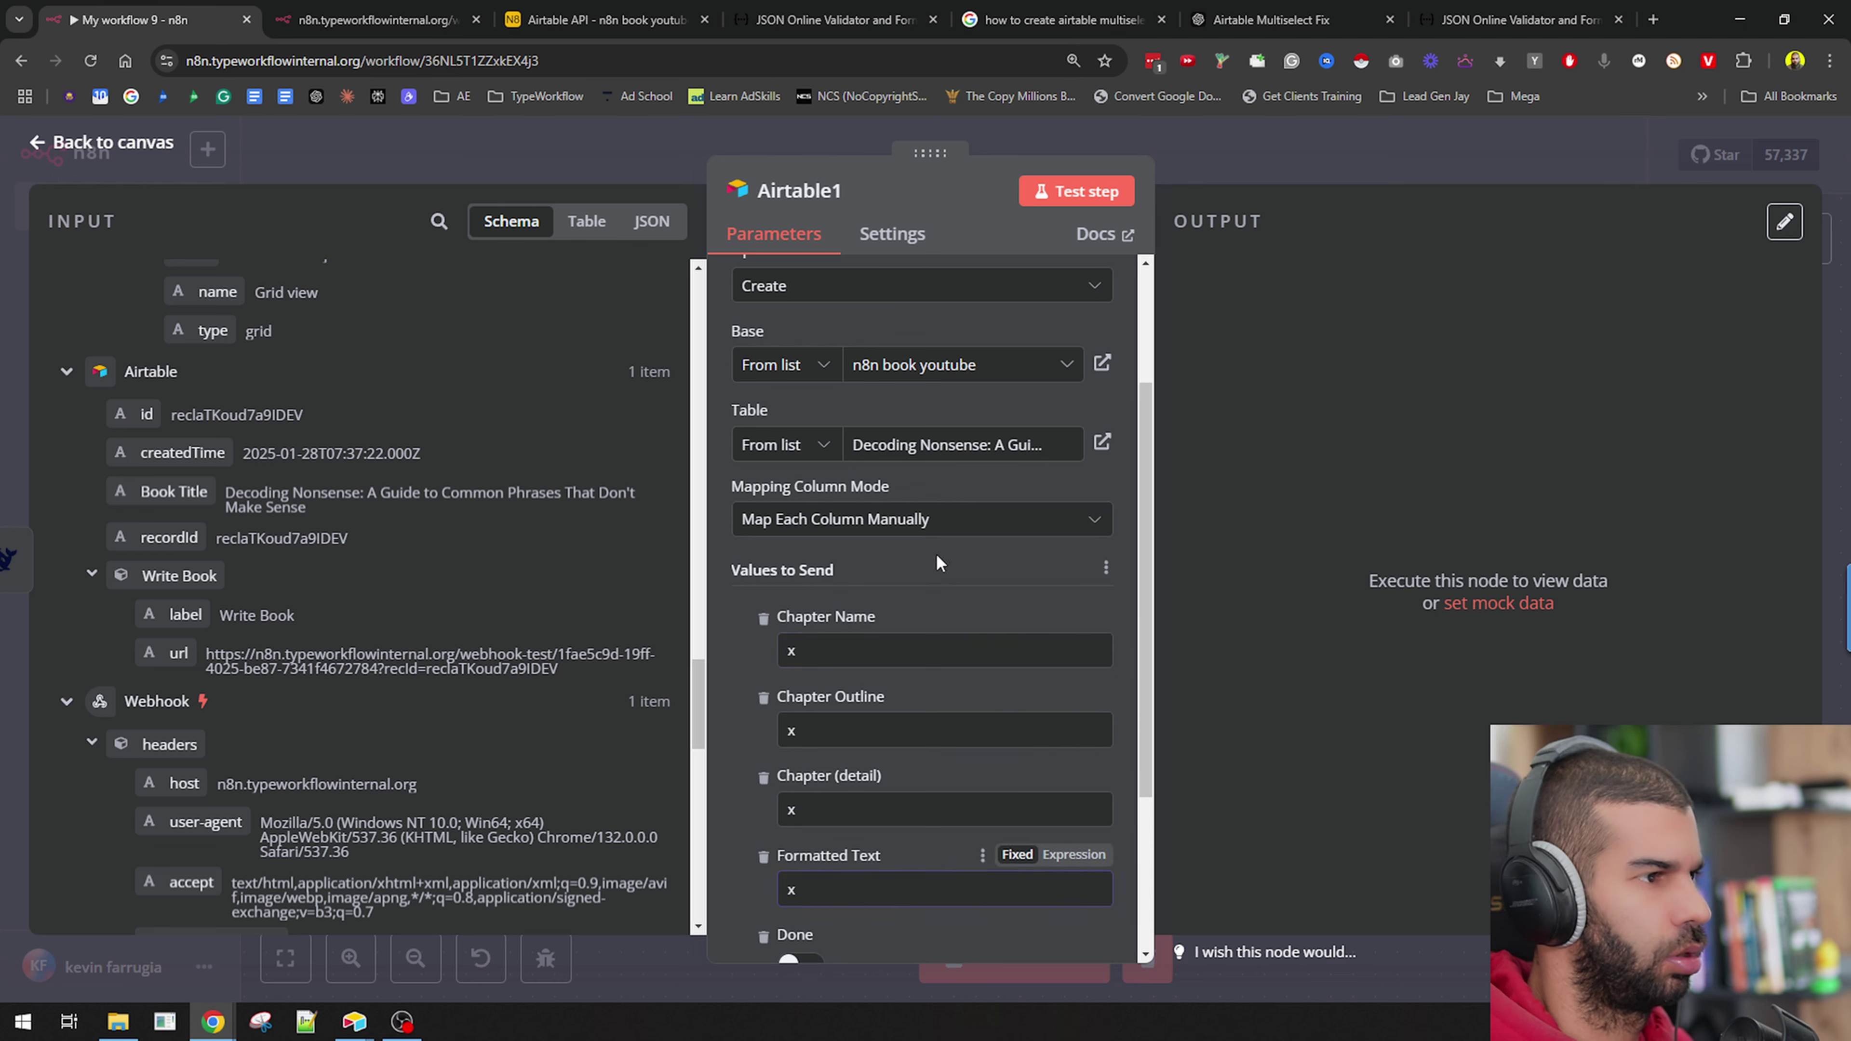
pyautogui.click(786, 446)
pyautogui.click(776, 544)
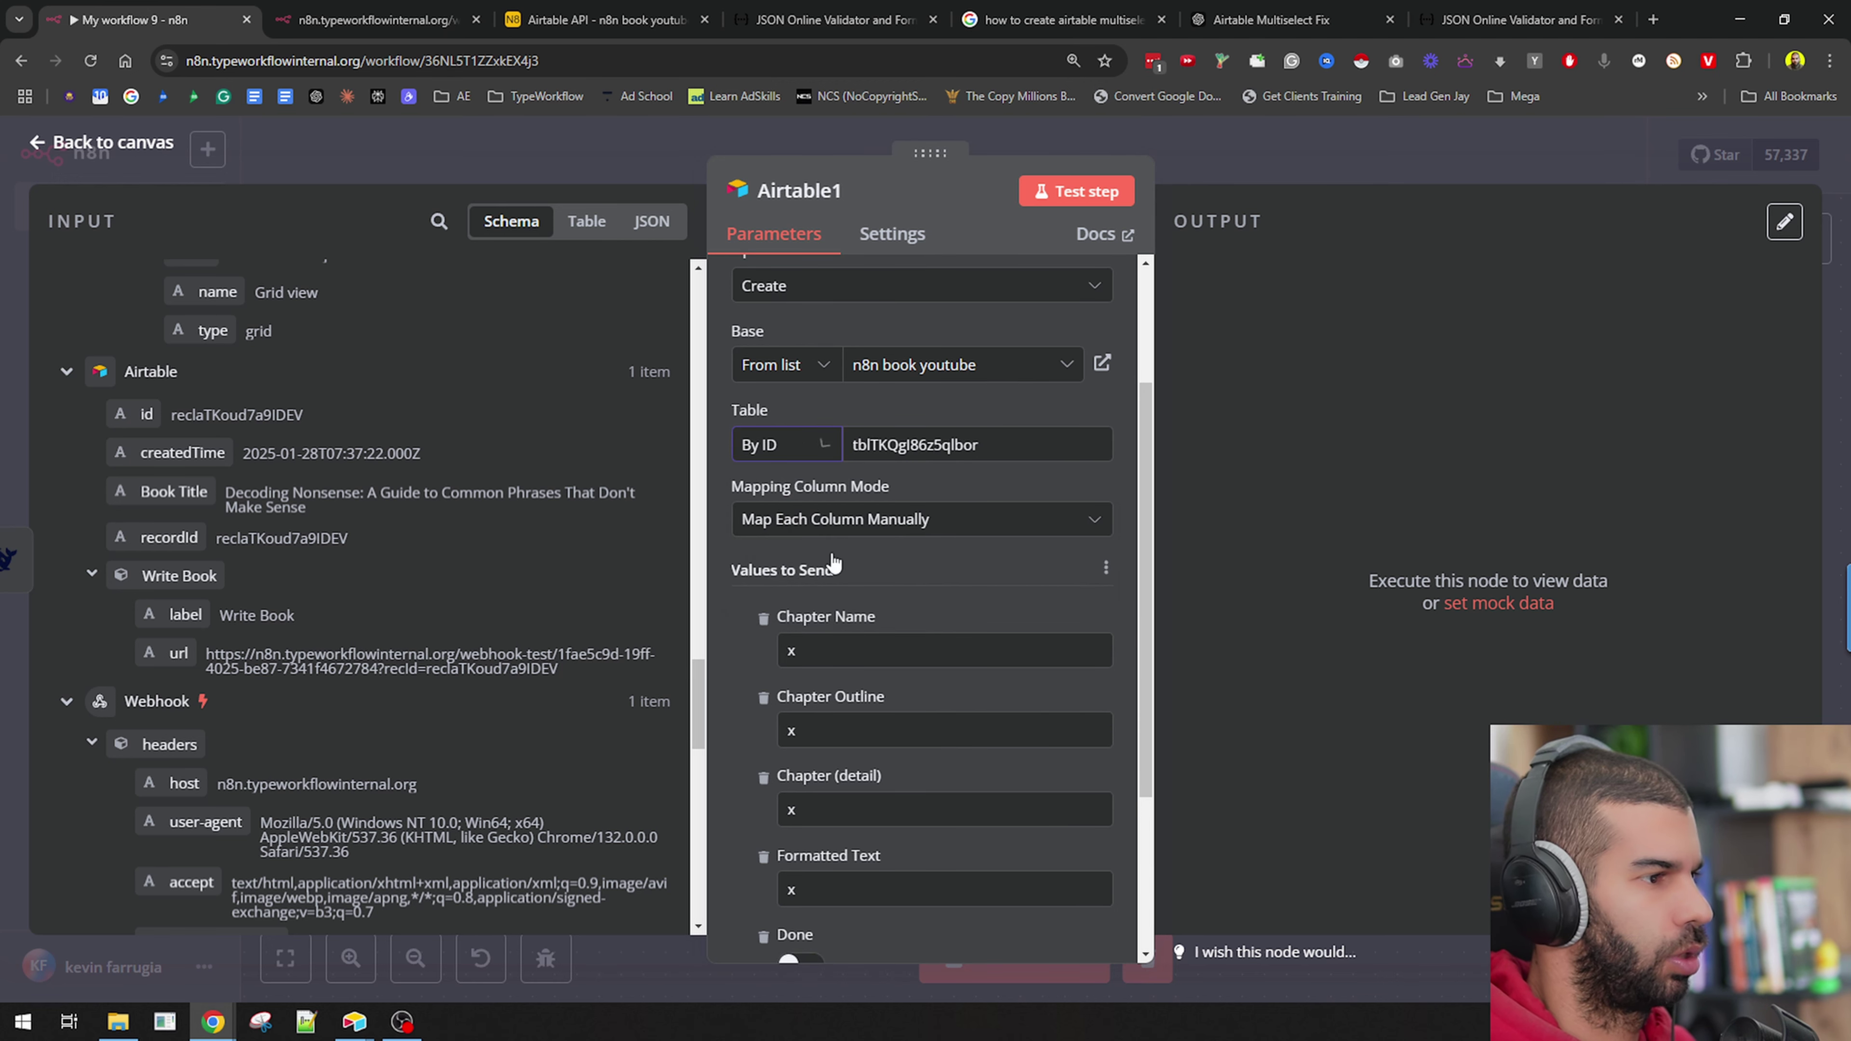
pyautogui.moveTo(964, 445); pyautogui.dragTo(834, 453)
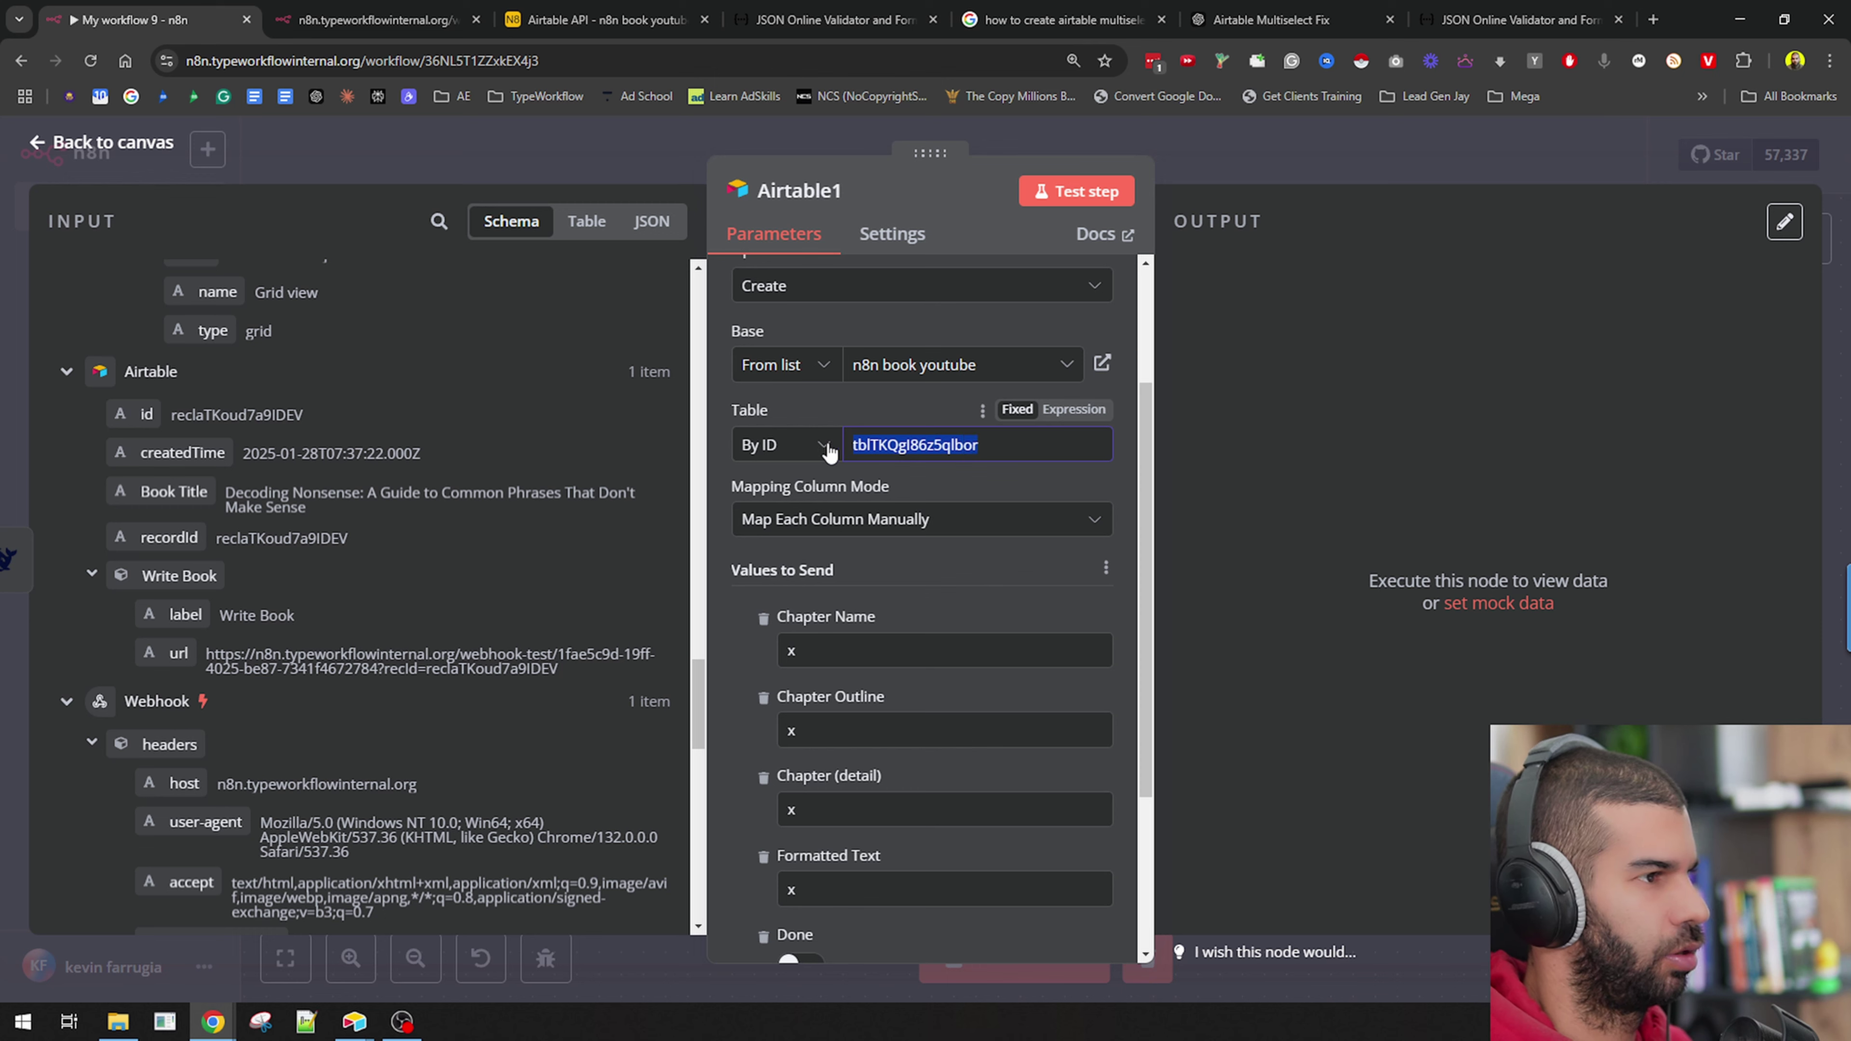
pyautogui.press('BackSpace')
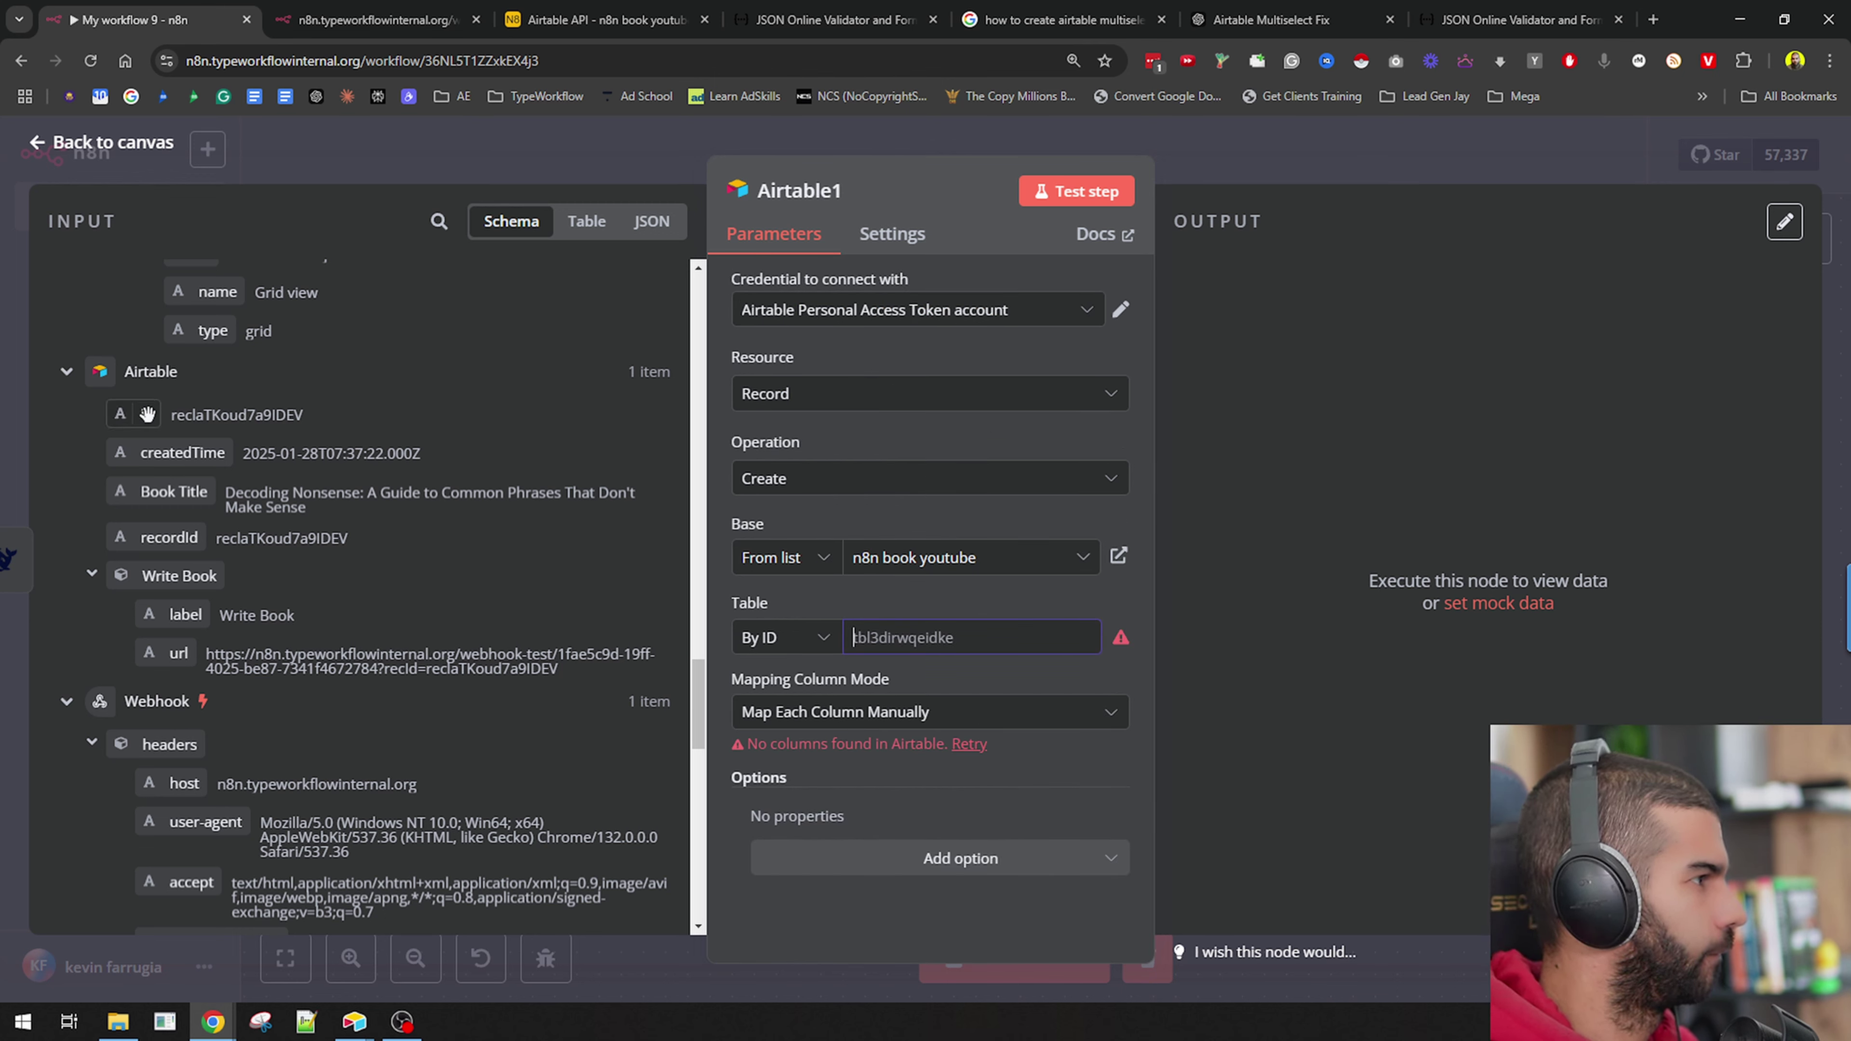
pyautogui.click(1193, 168)
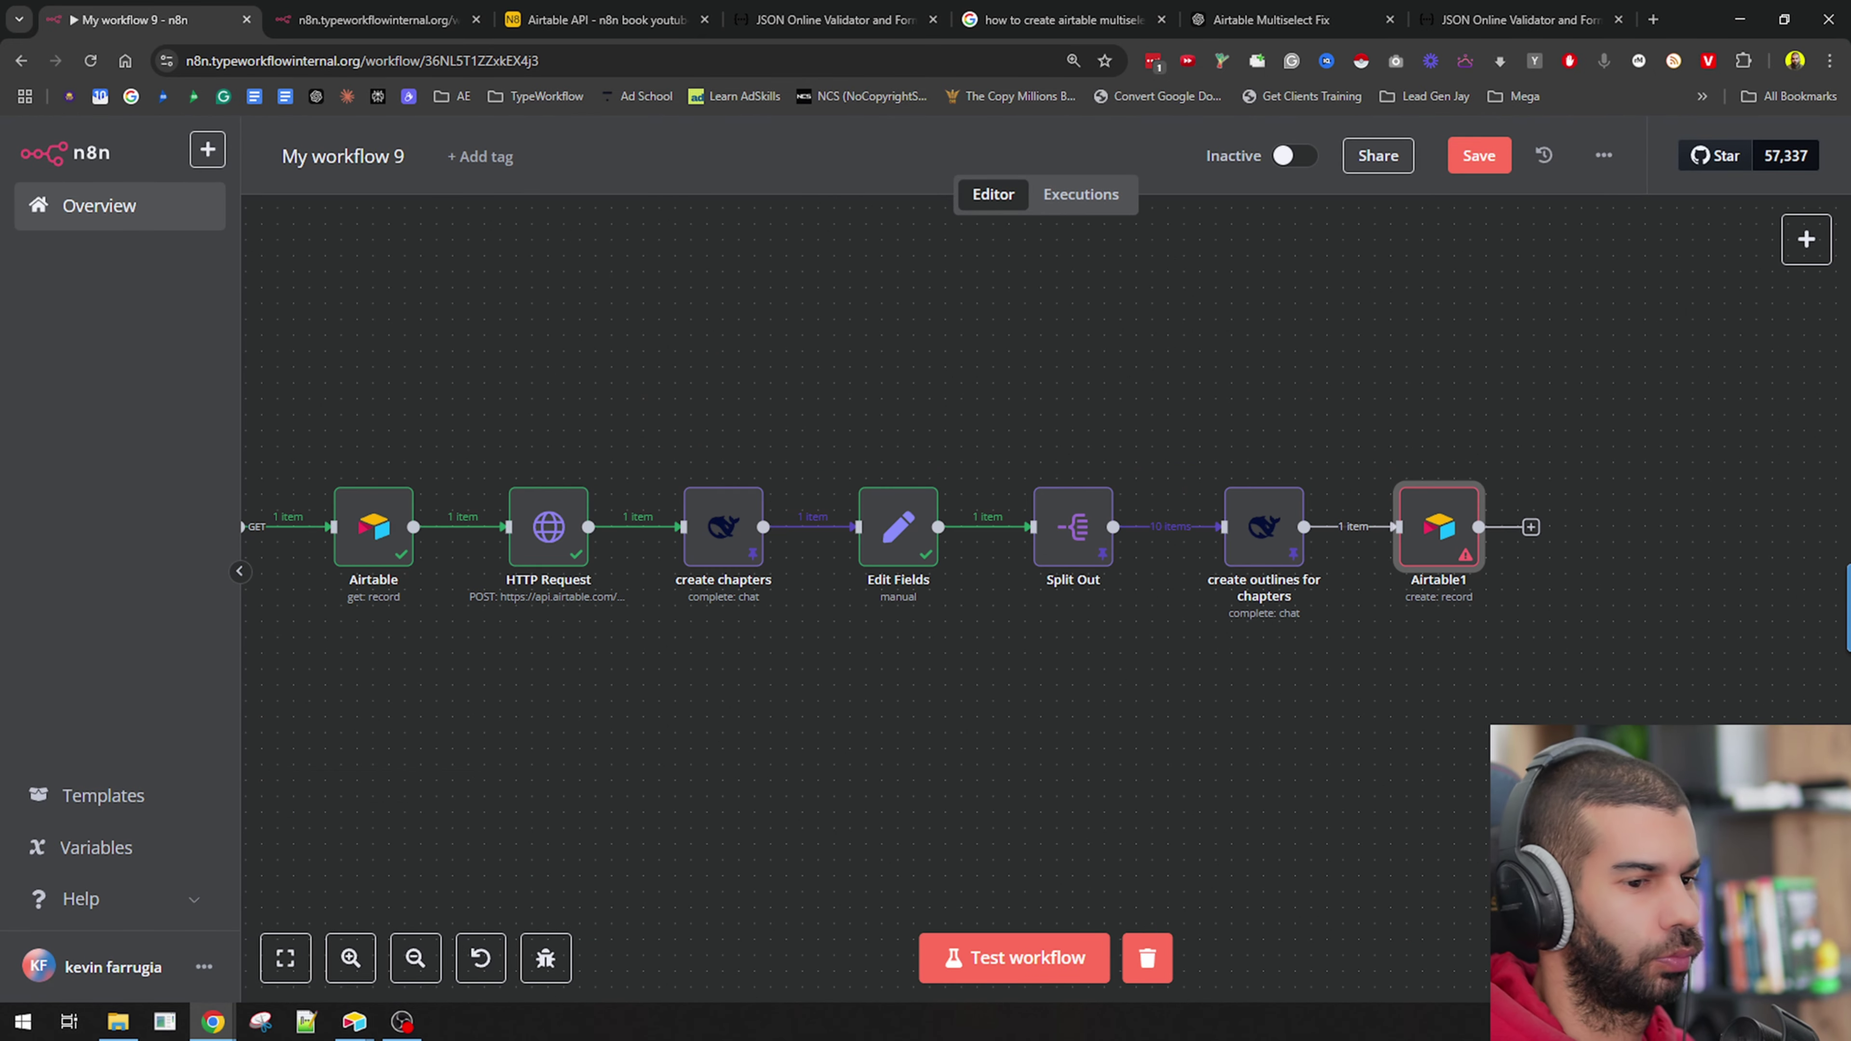
# Check Airtable1 once more and delete the Decoding Nonsense table from the Airtable base.
pyautogui.doubleClick(1439, 528)
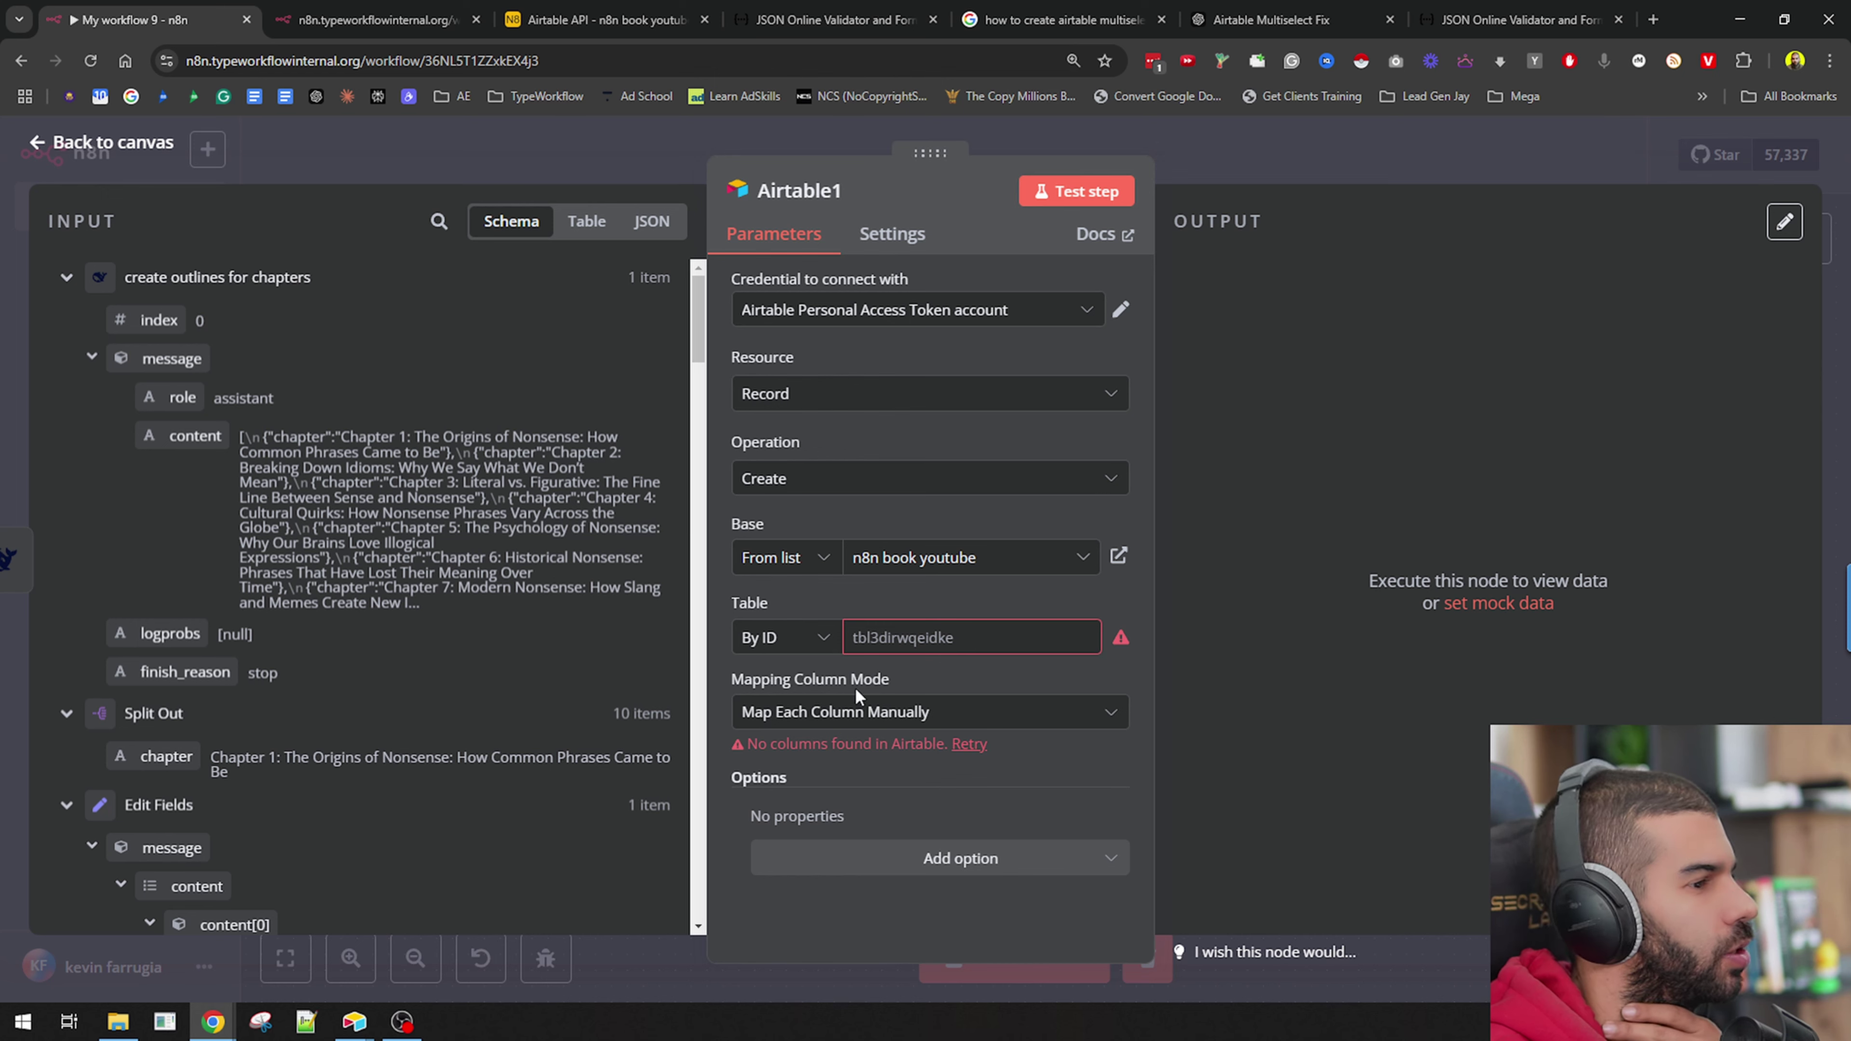
pyautogui.click(1185, 163)
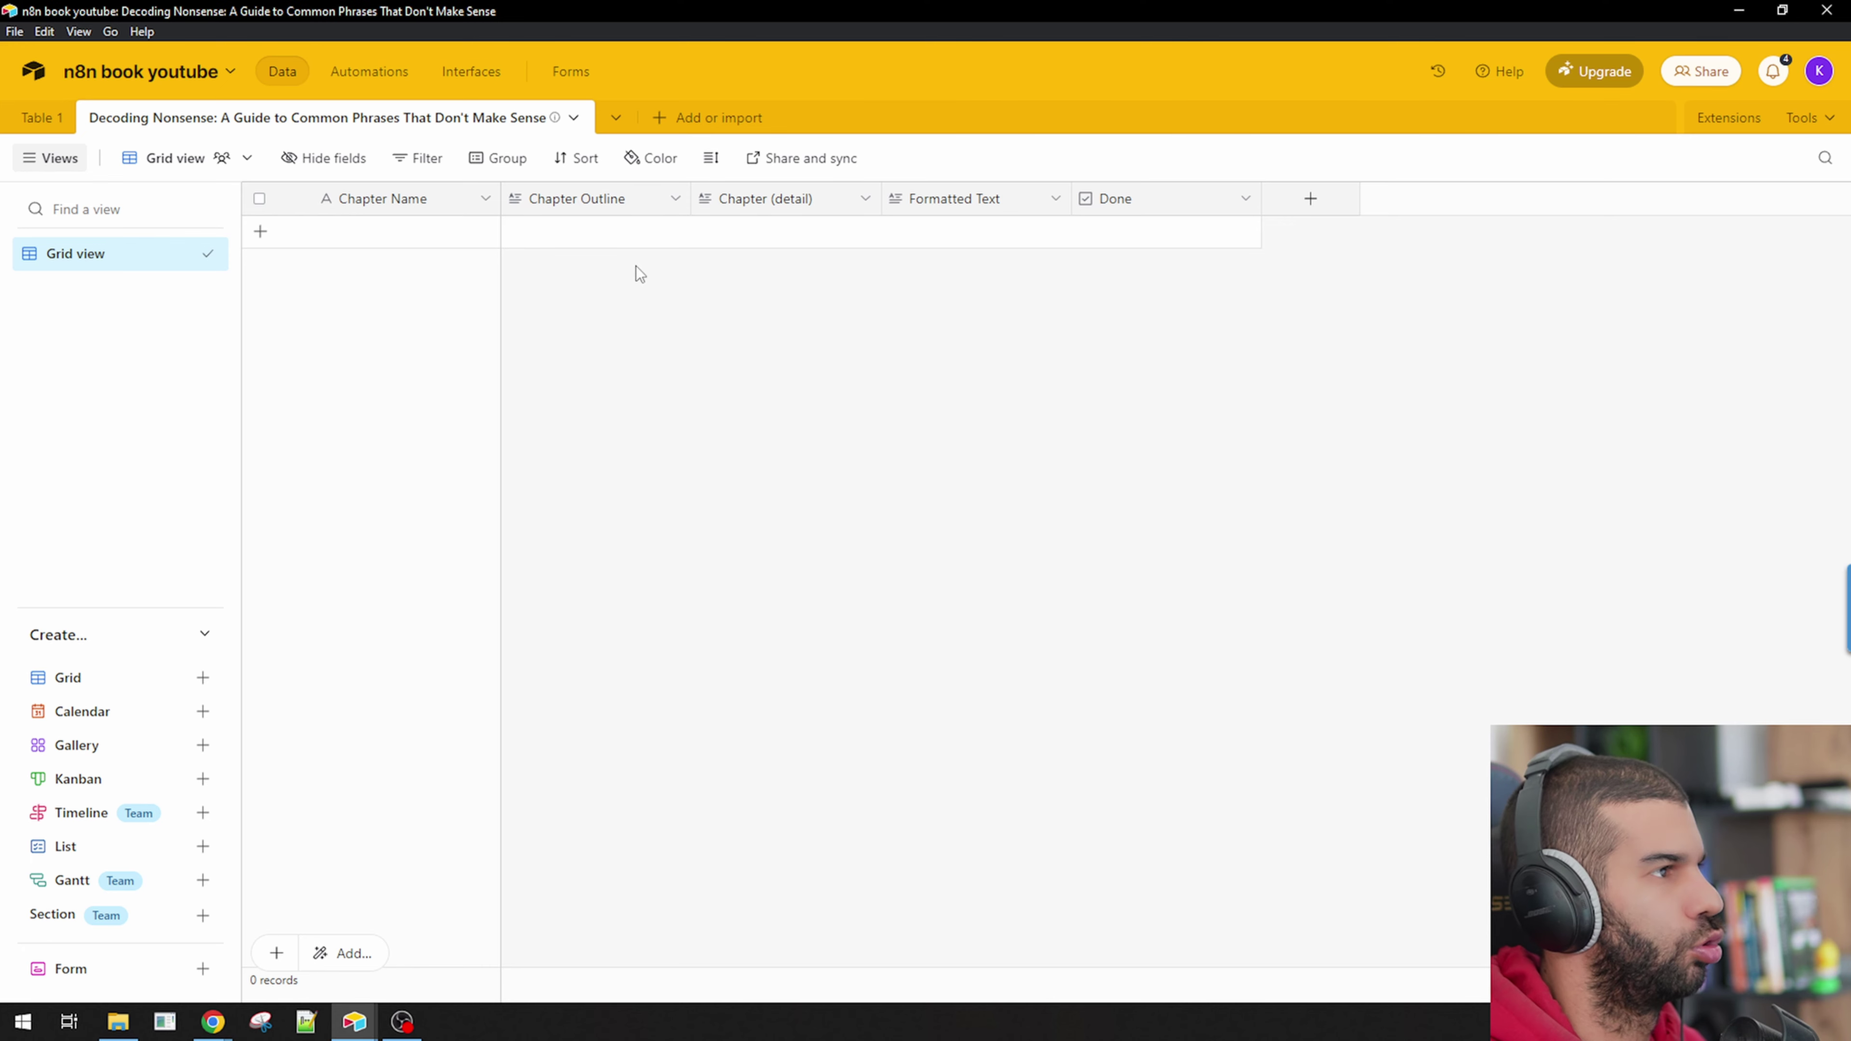
pyautogui.click(361, 137)
pyautogui.click(342, 575)
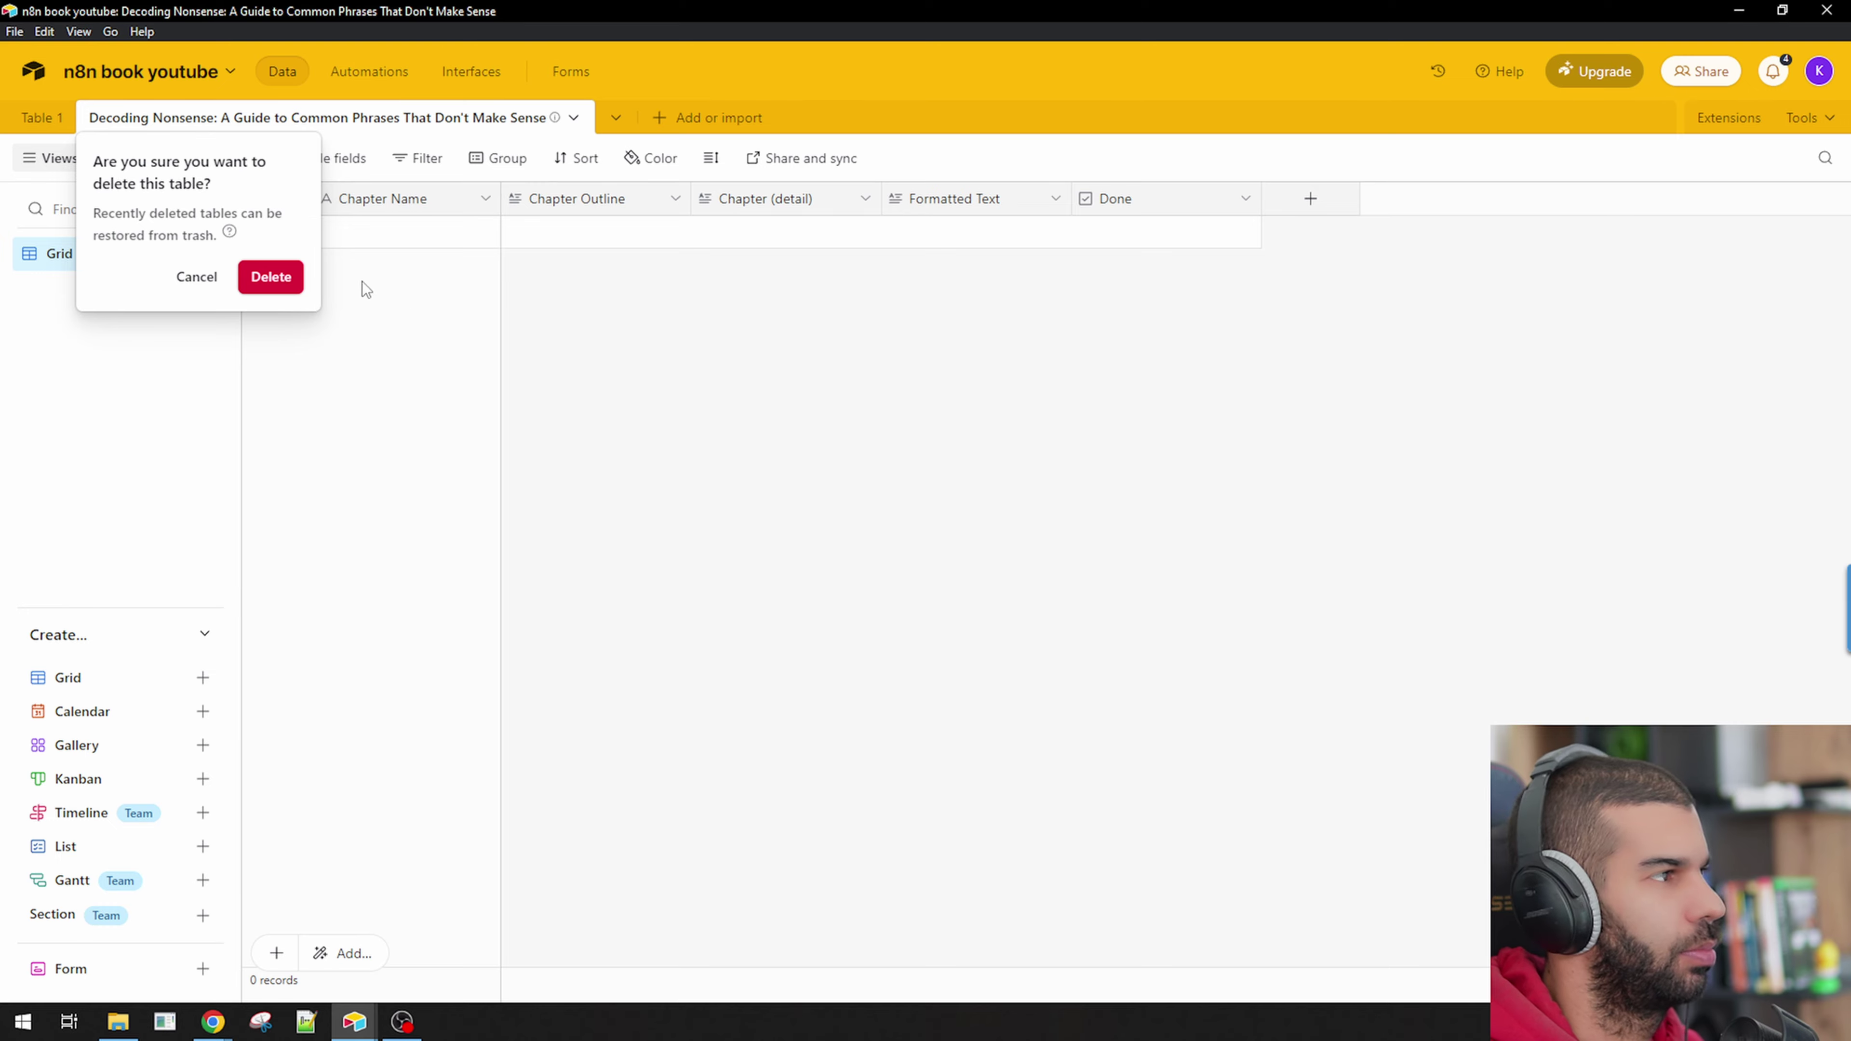
pyautogui.click(291, 277)
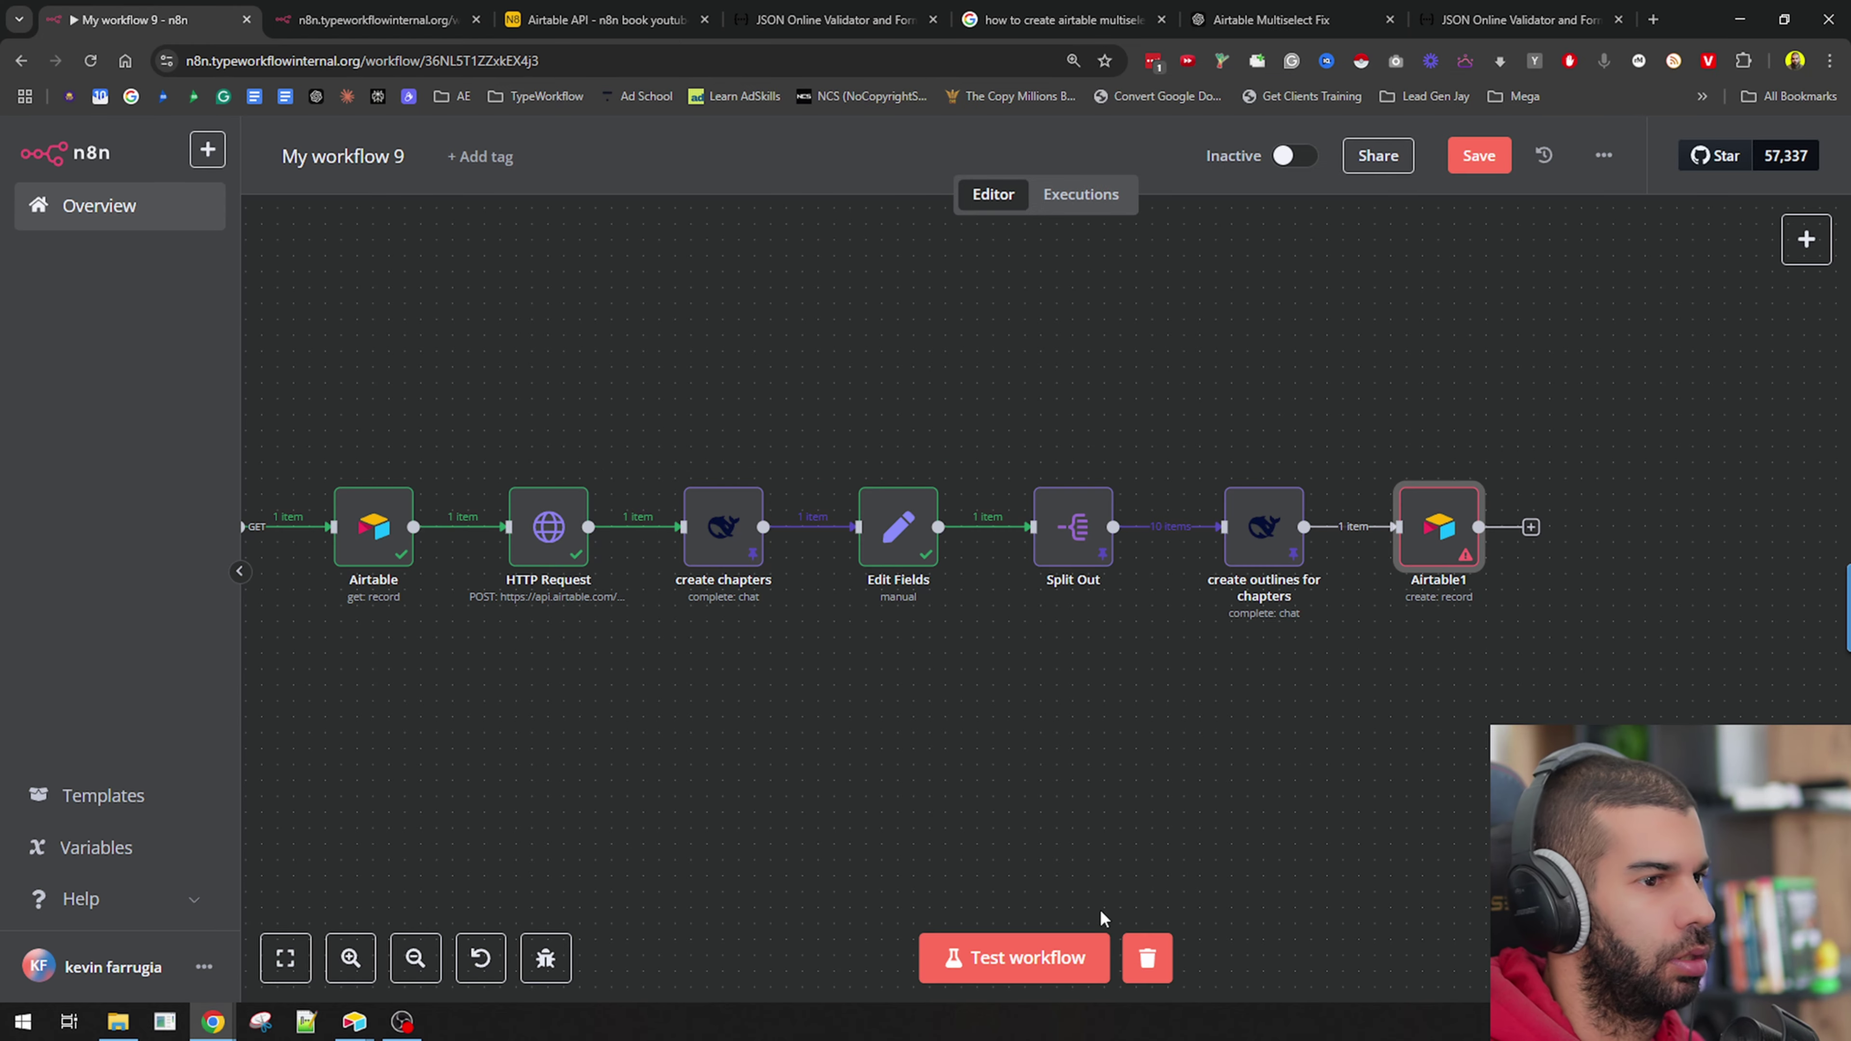
# Remove the Airtable1 node and its incoming connection from the workflow.
pyautogui.click(1031, 973)
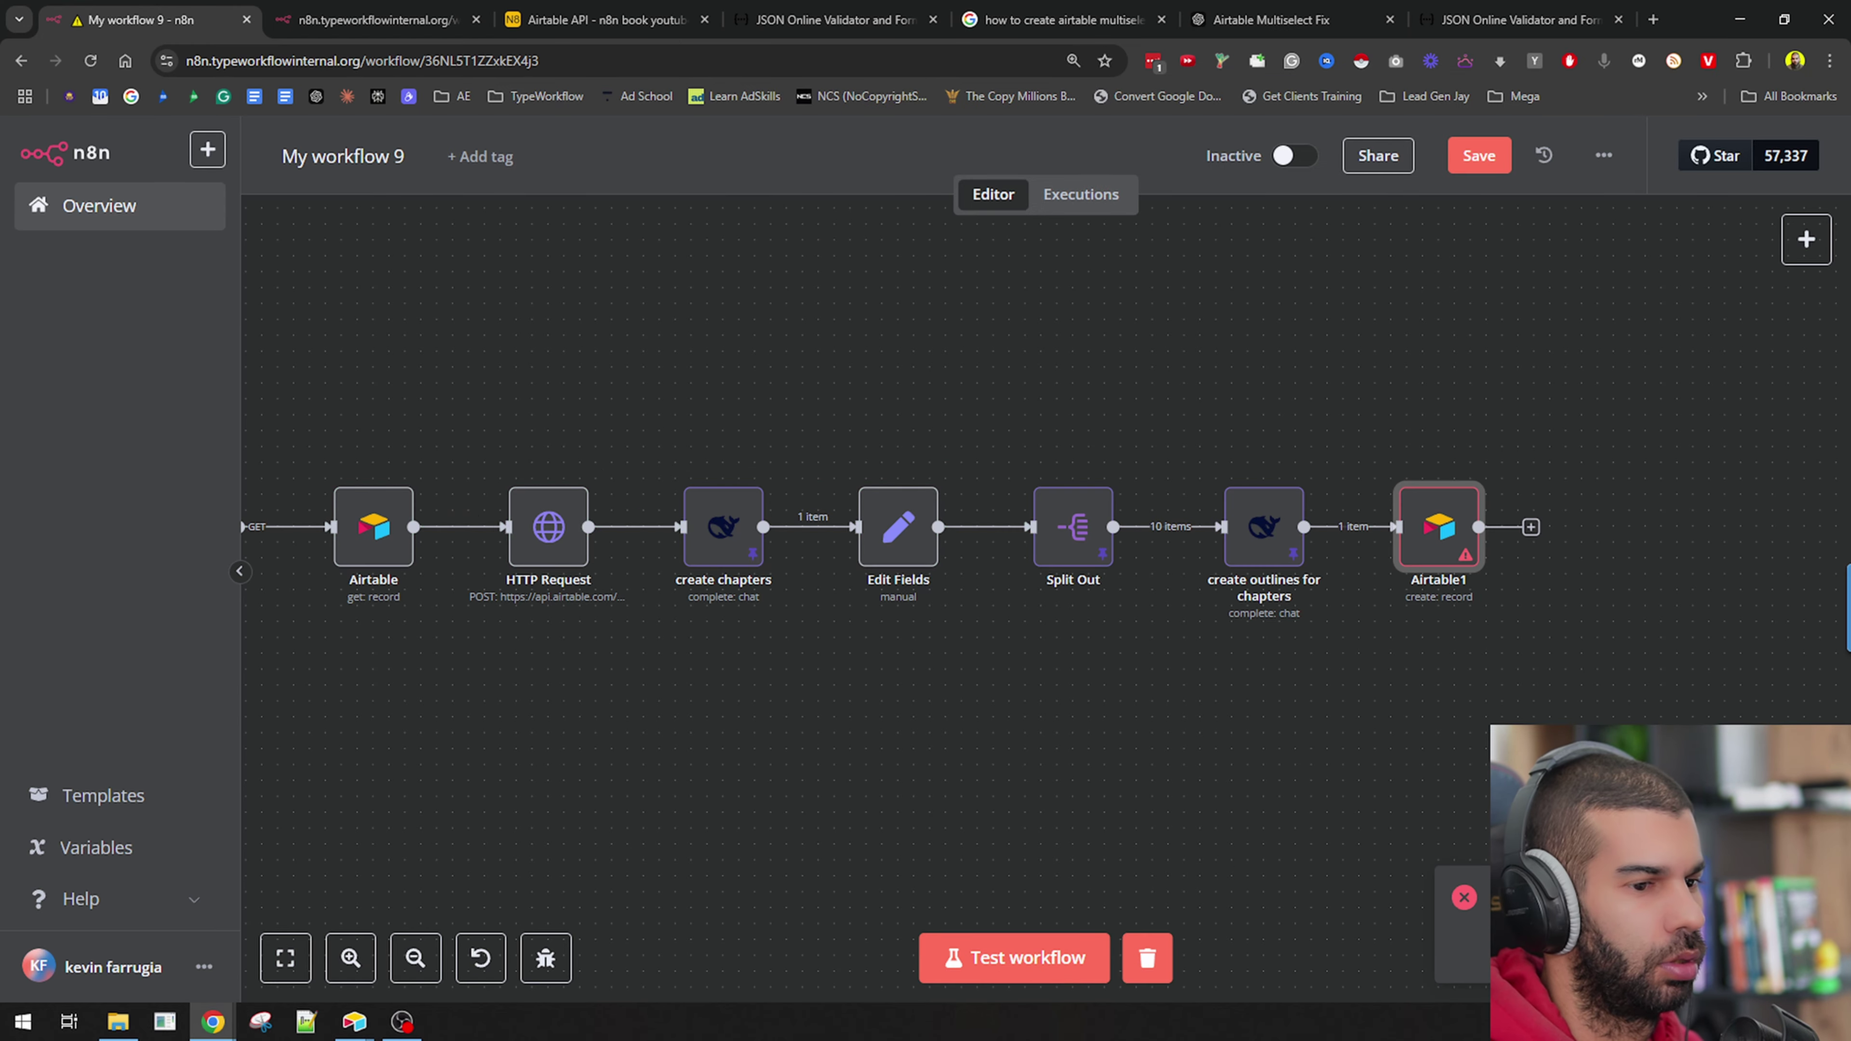
pyautogui.moveTo(594, 795); pyautogui.dragTo(718, 726)
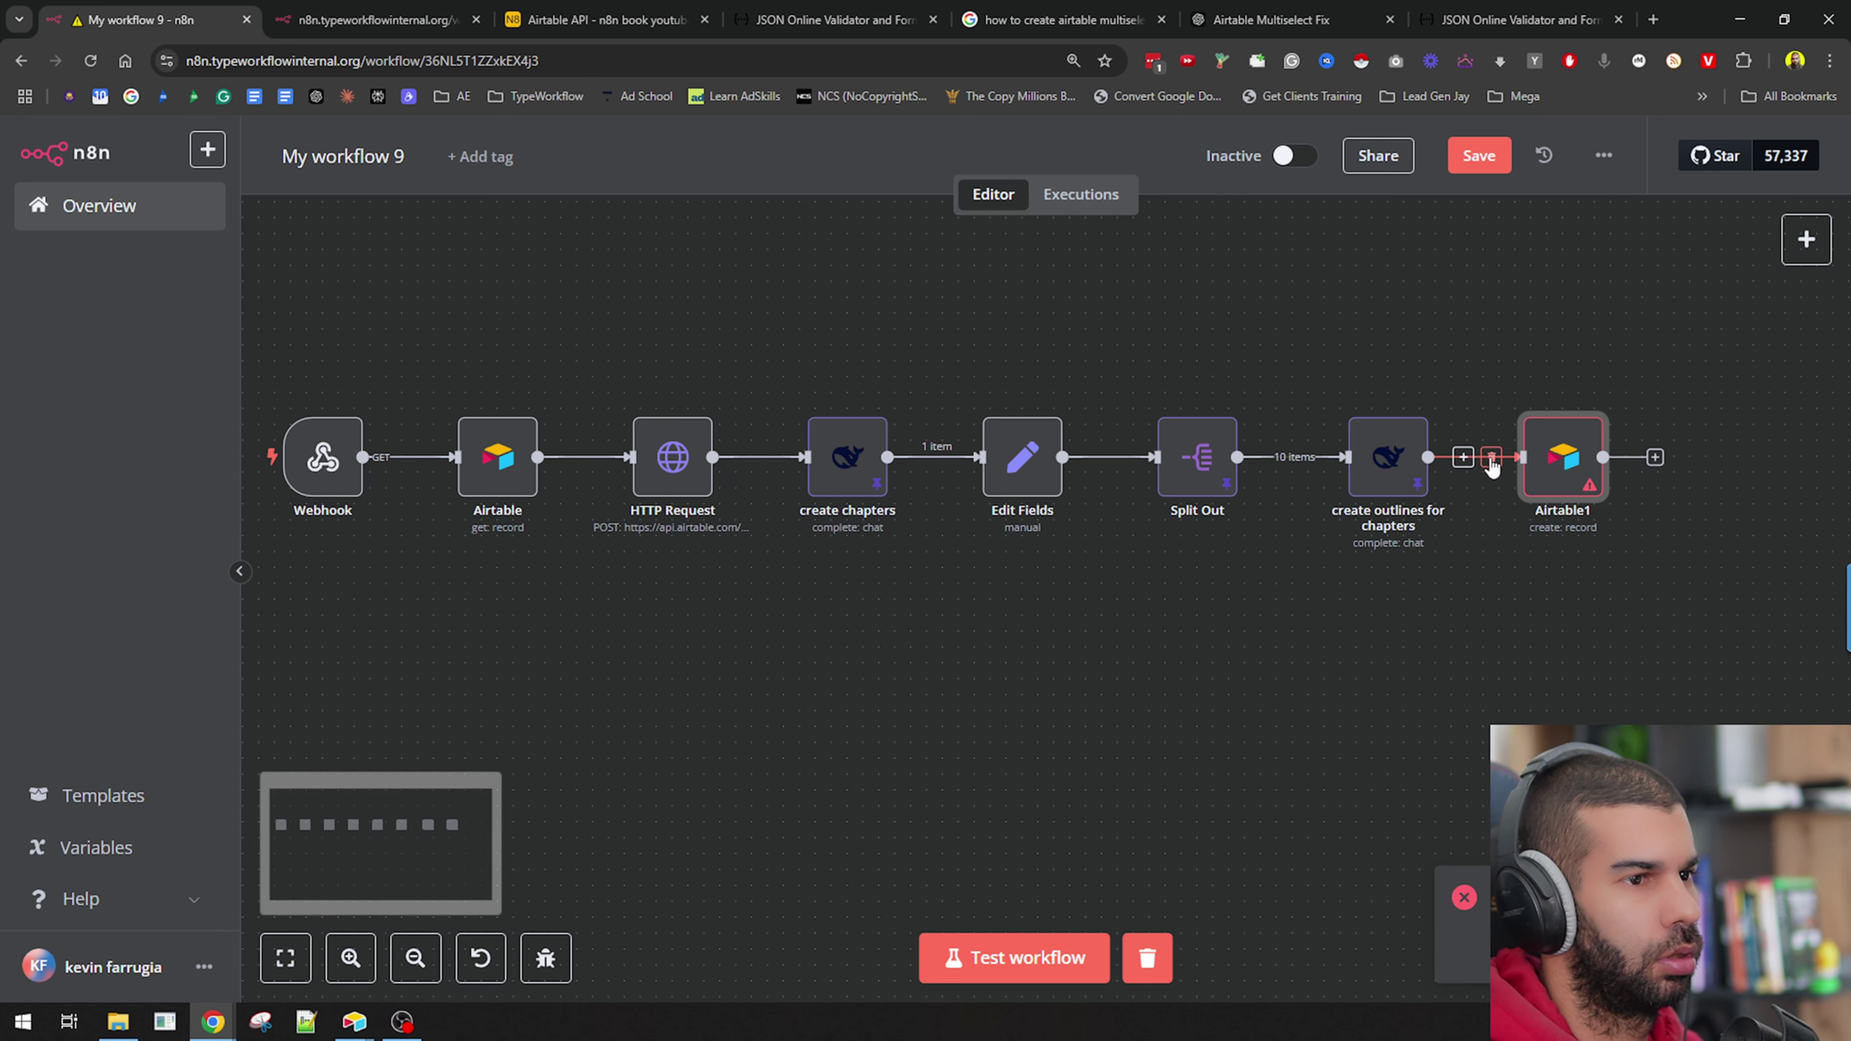
pyautogui.click(1491, 460)
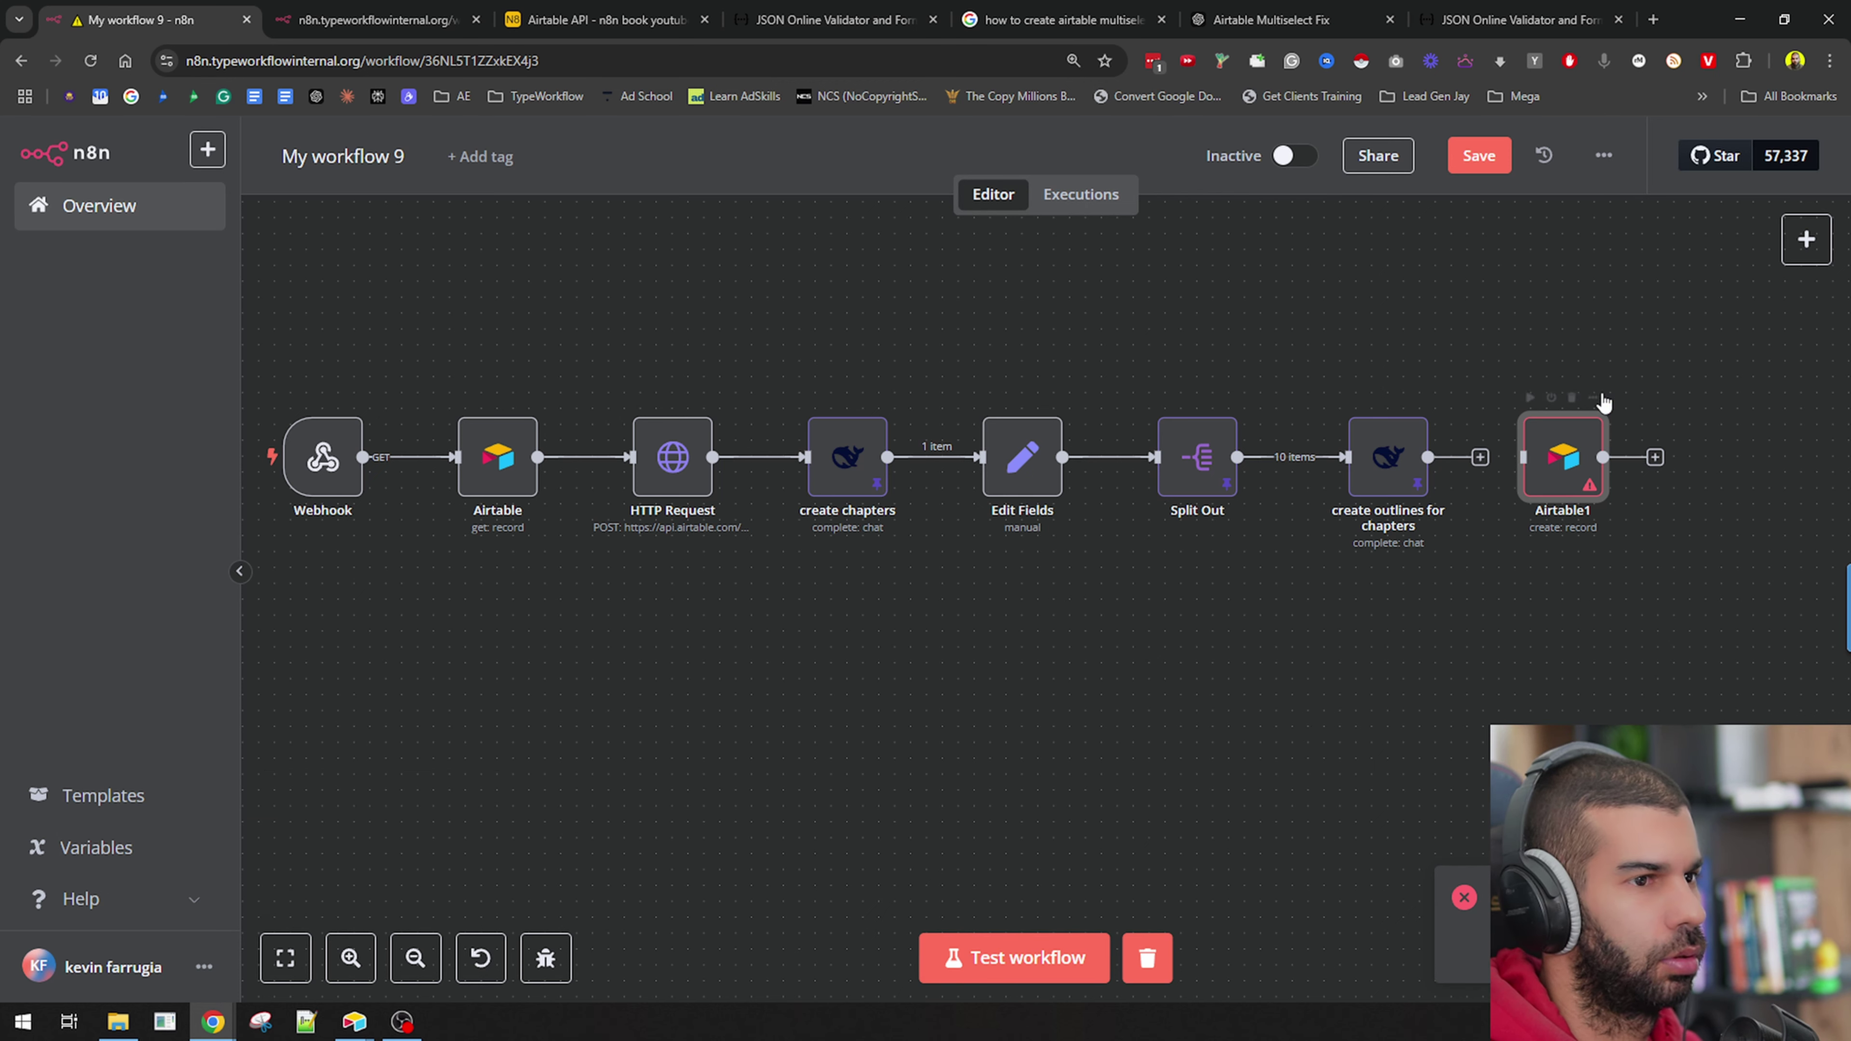
pyautogui.rightClick(1558, 449)
pyautogui.click(1603, 805)
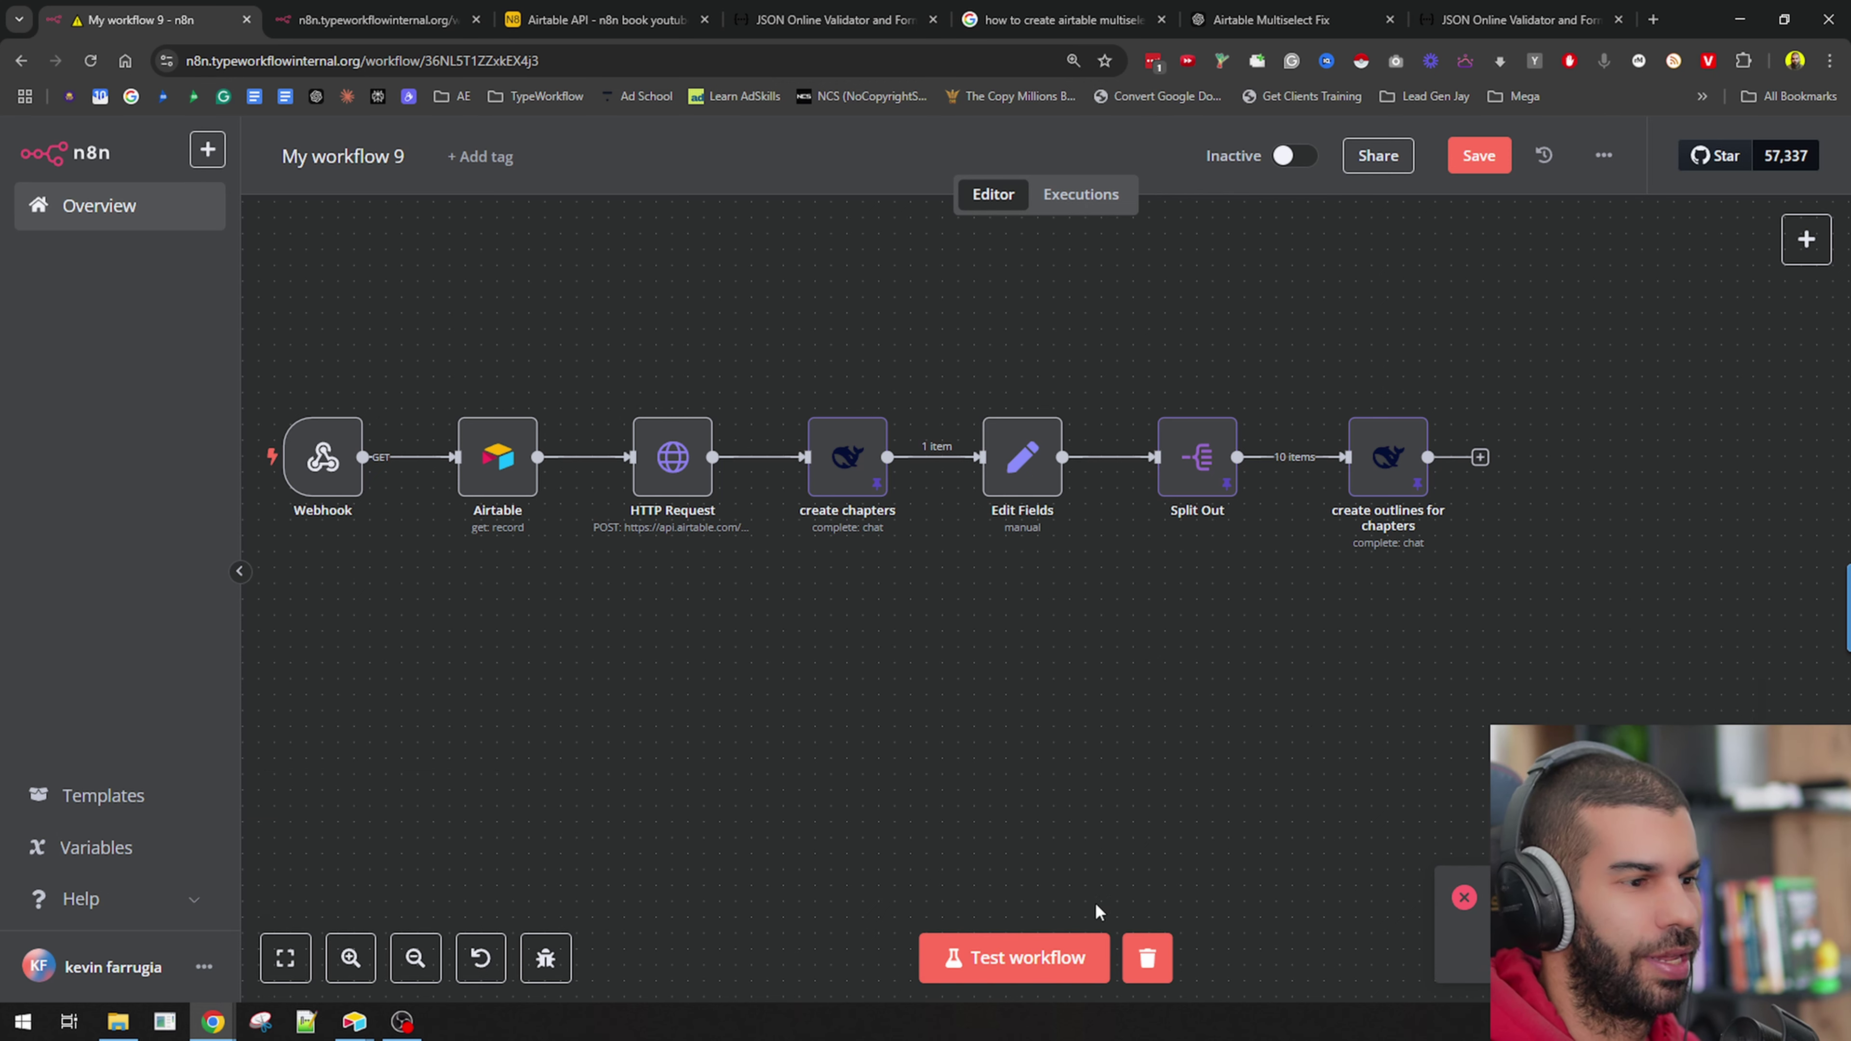
# Test the workflow by pressing the book's Write Book button in Airtable.
pyautogui.click(1114, 958)
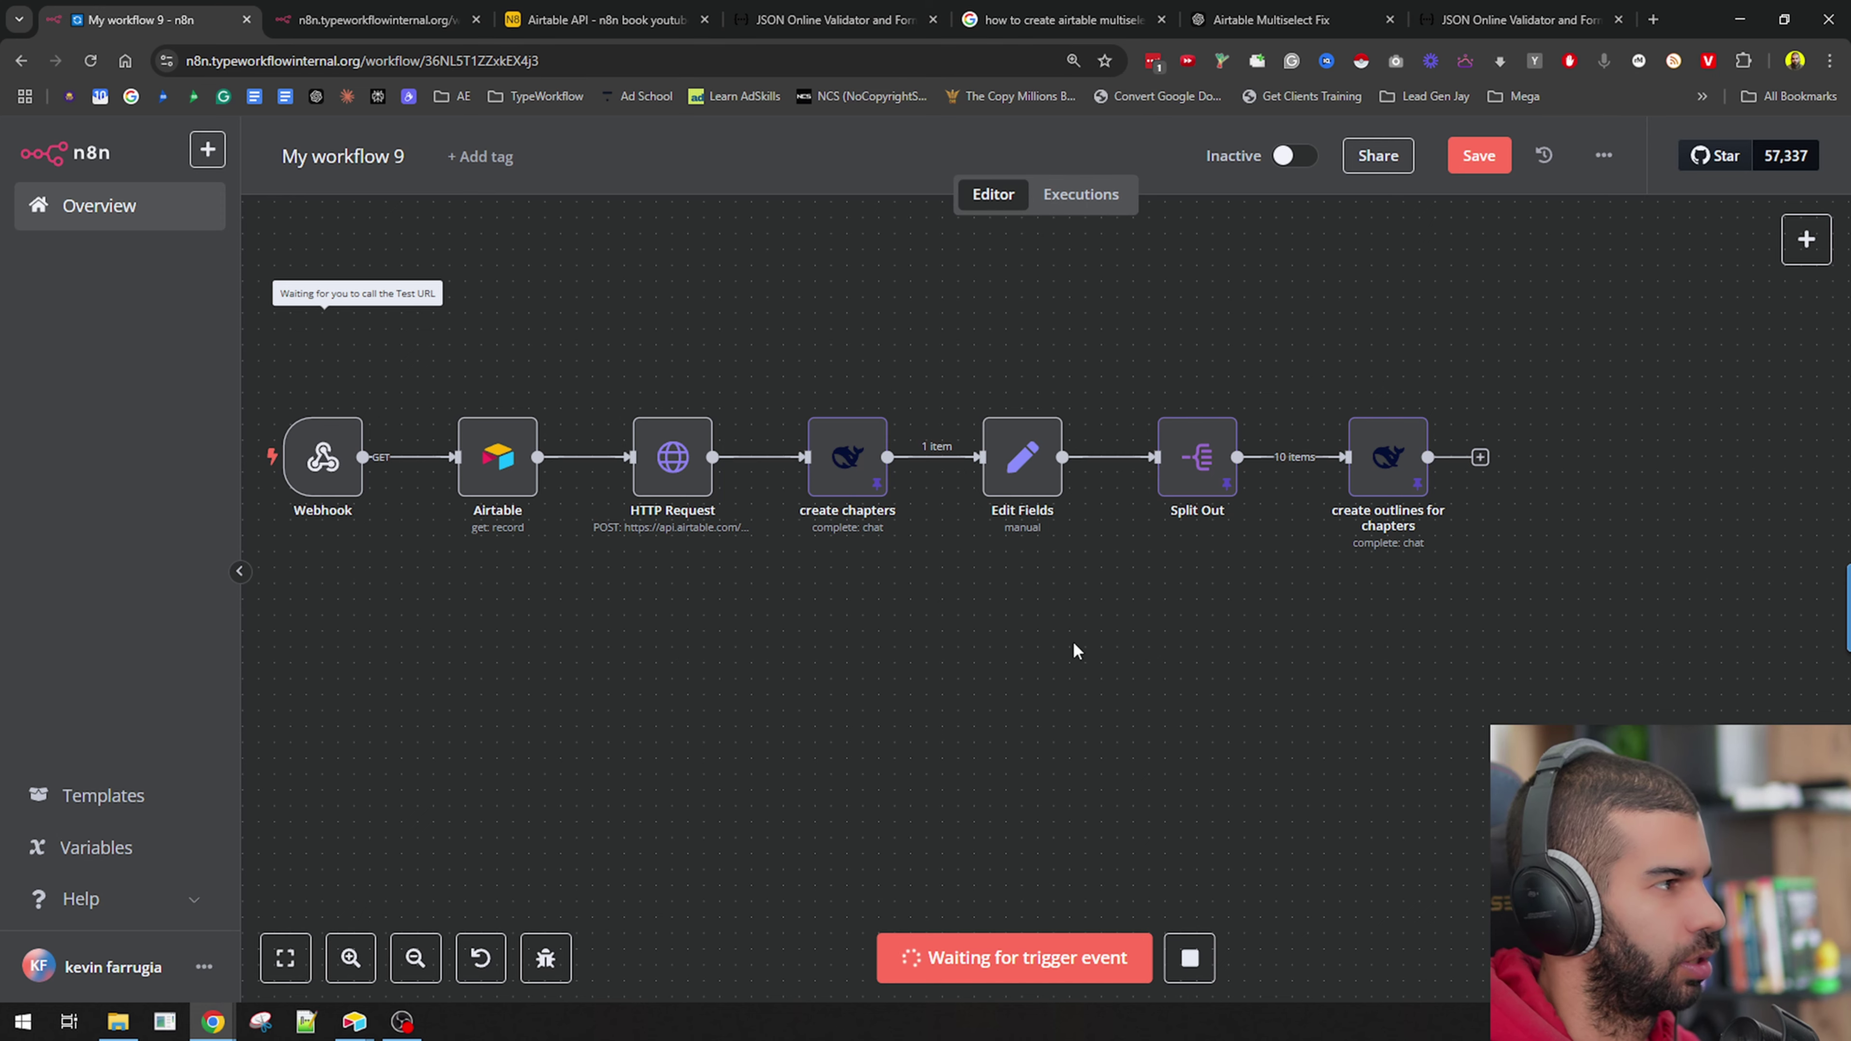
pyautogui.hotkey('alt', 'Tab')
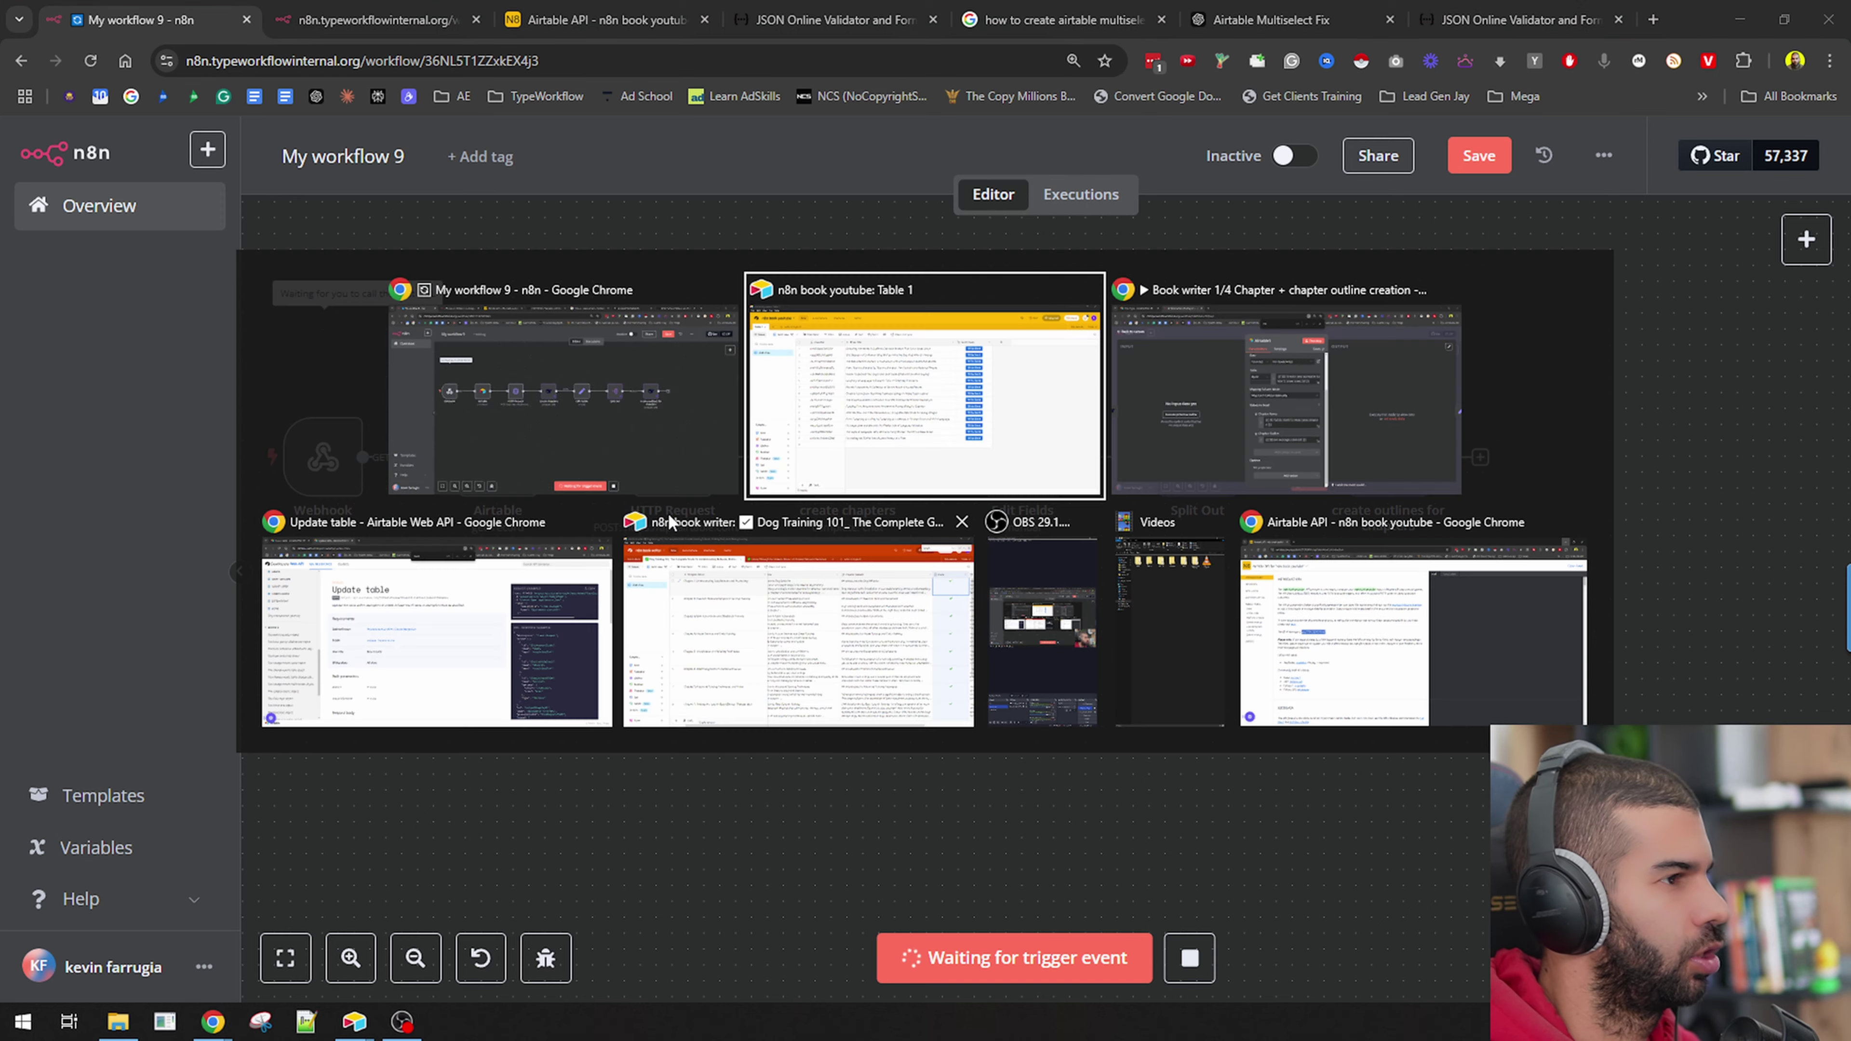
pyautogui.click(1212, 234)
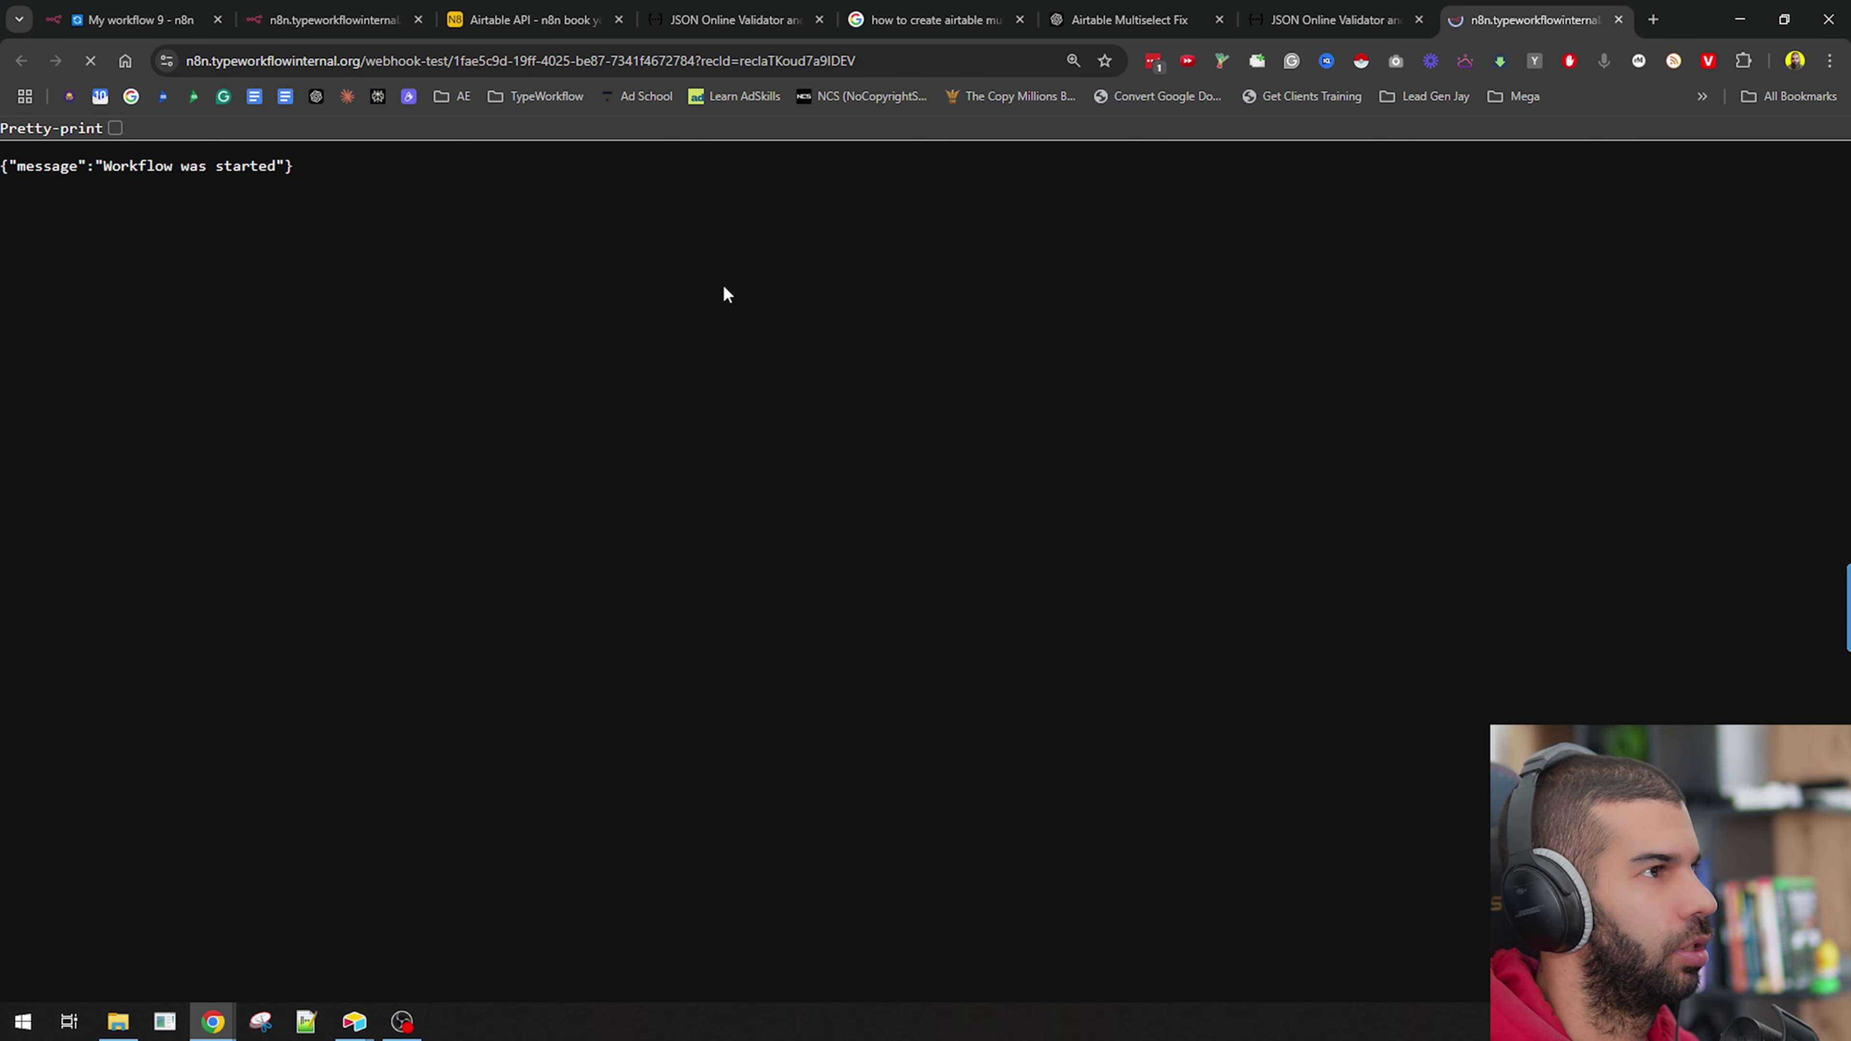
pyautogui.click(172, 9)
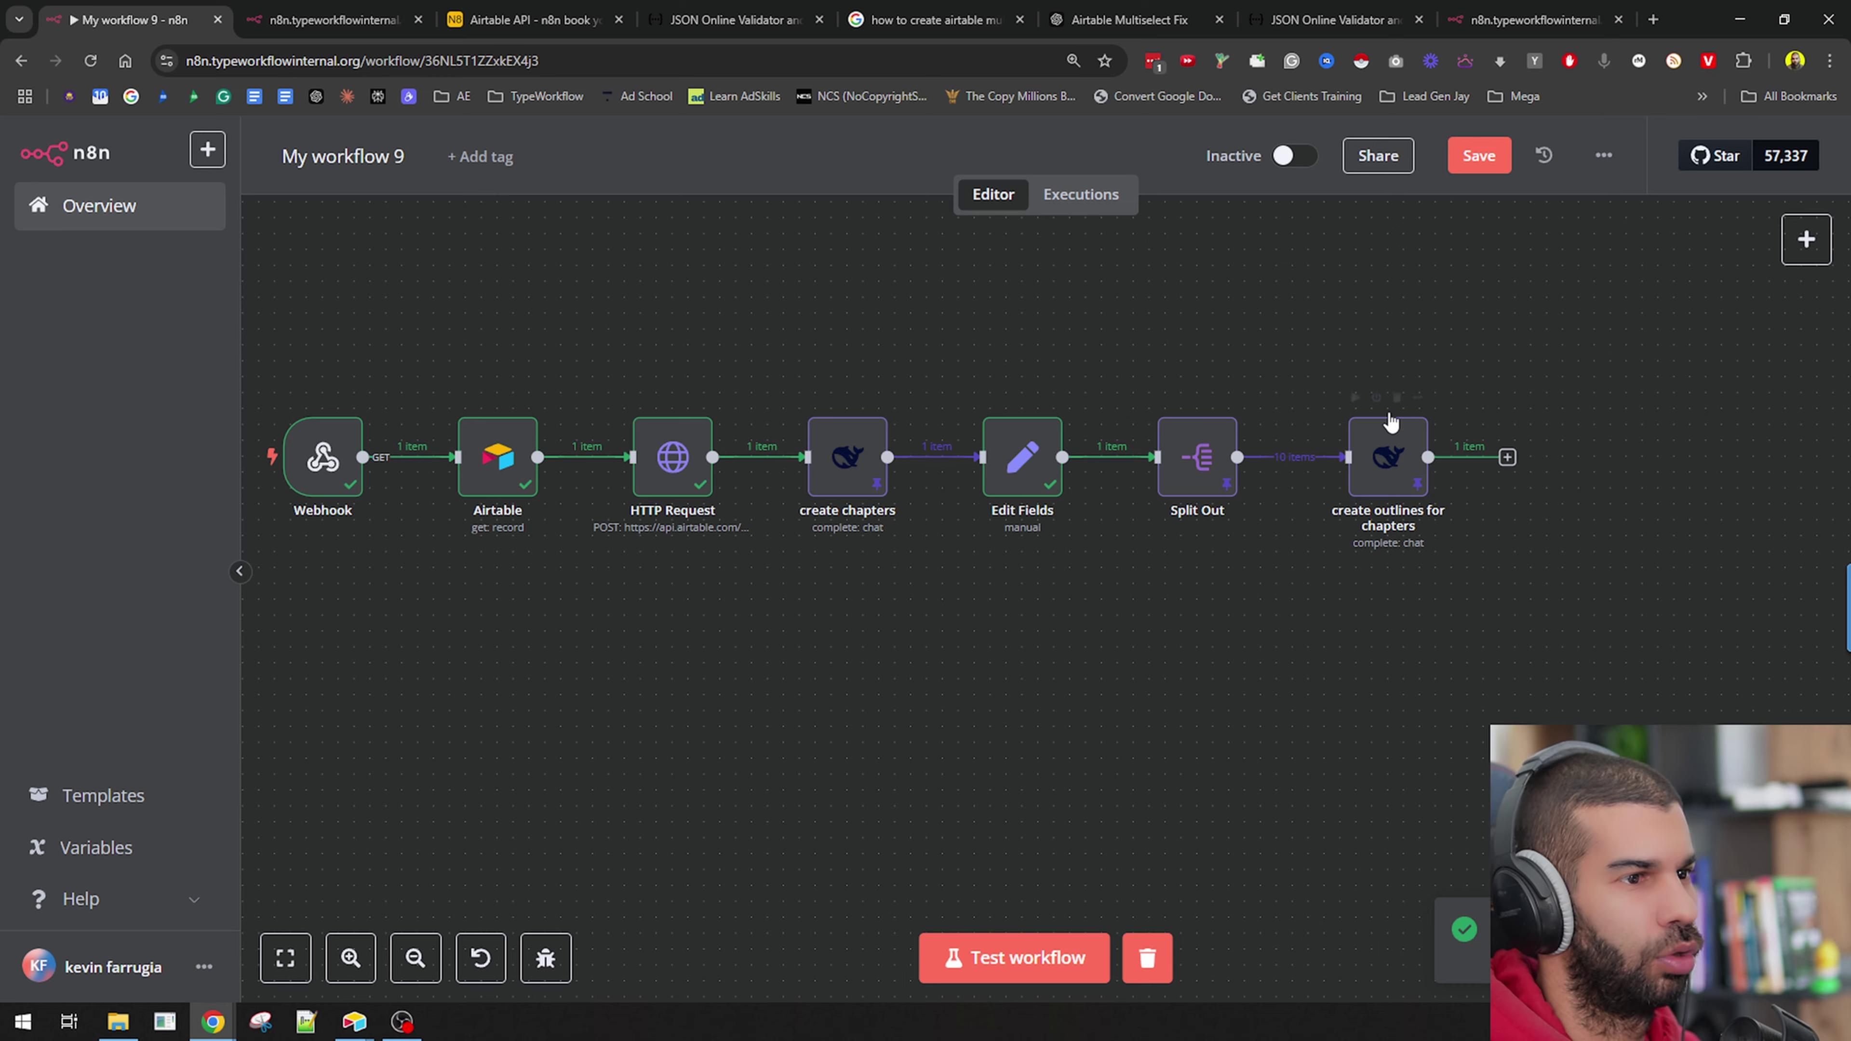
pyautogui.hotkey('alt', 'Tab')
pyautogui.hotkey('alt', 'Tab')
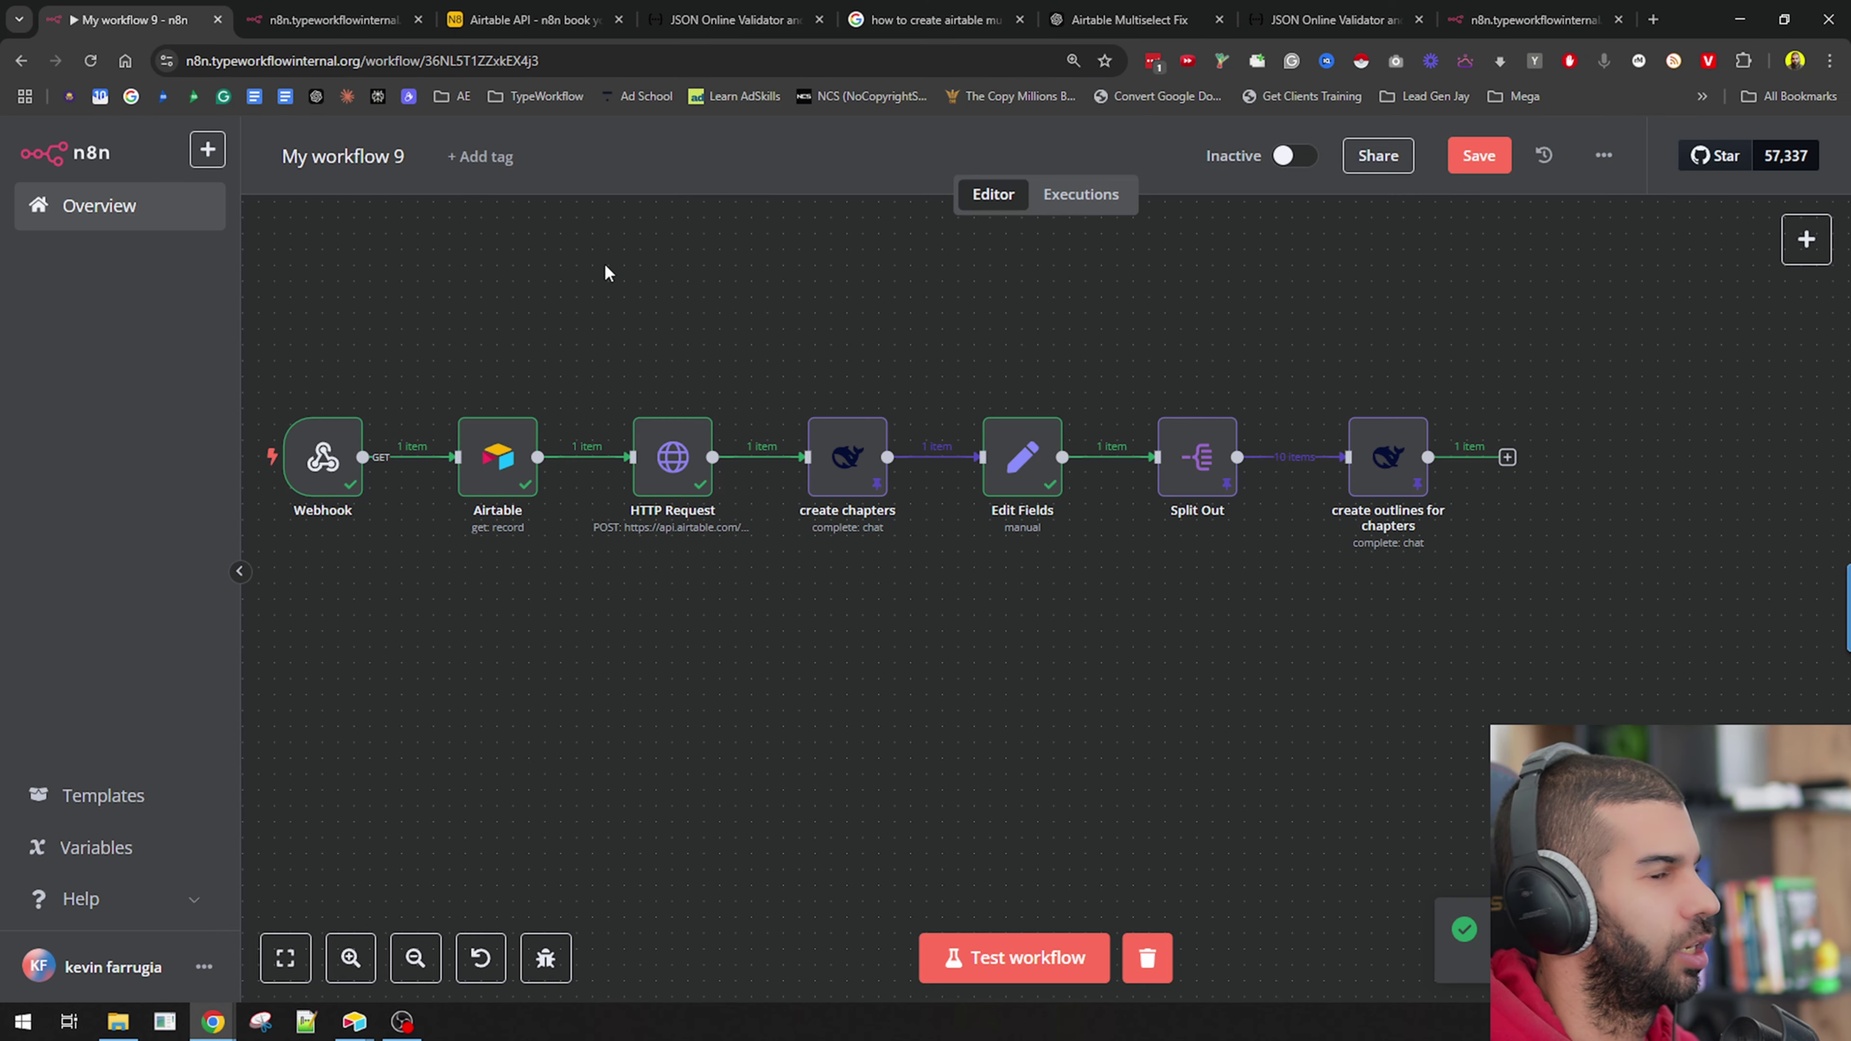
pyautogui.moveTo(1502, 598); pyautogui.dragTo(1159, 621)
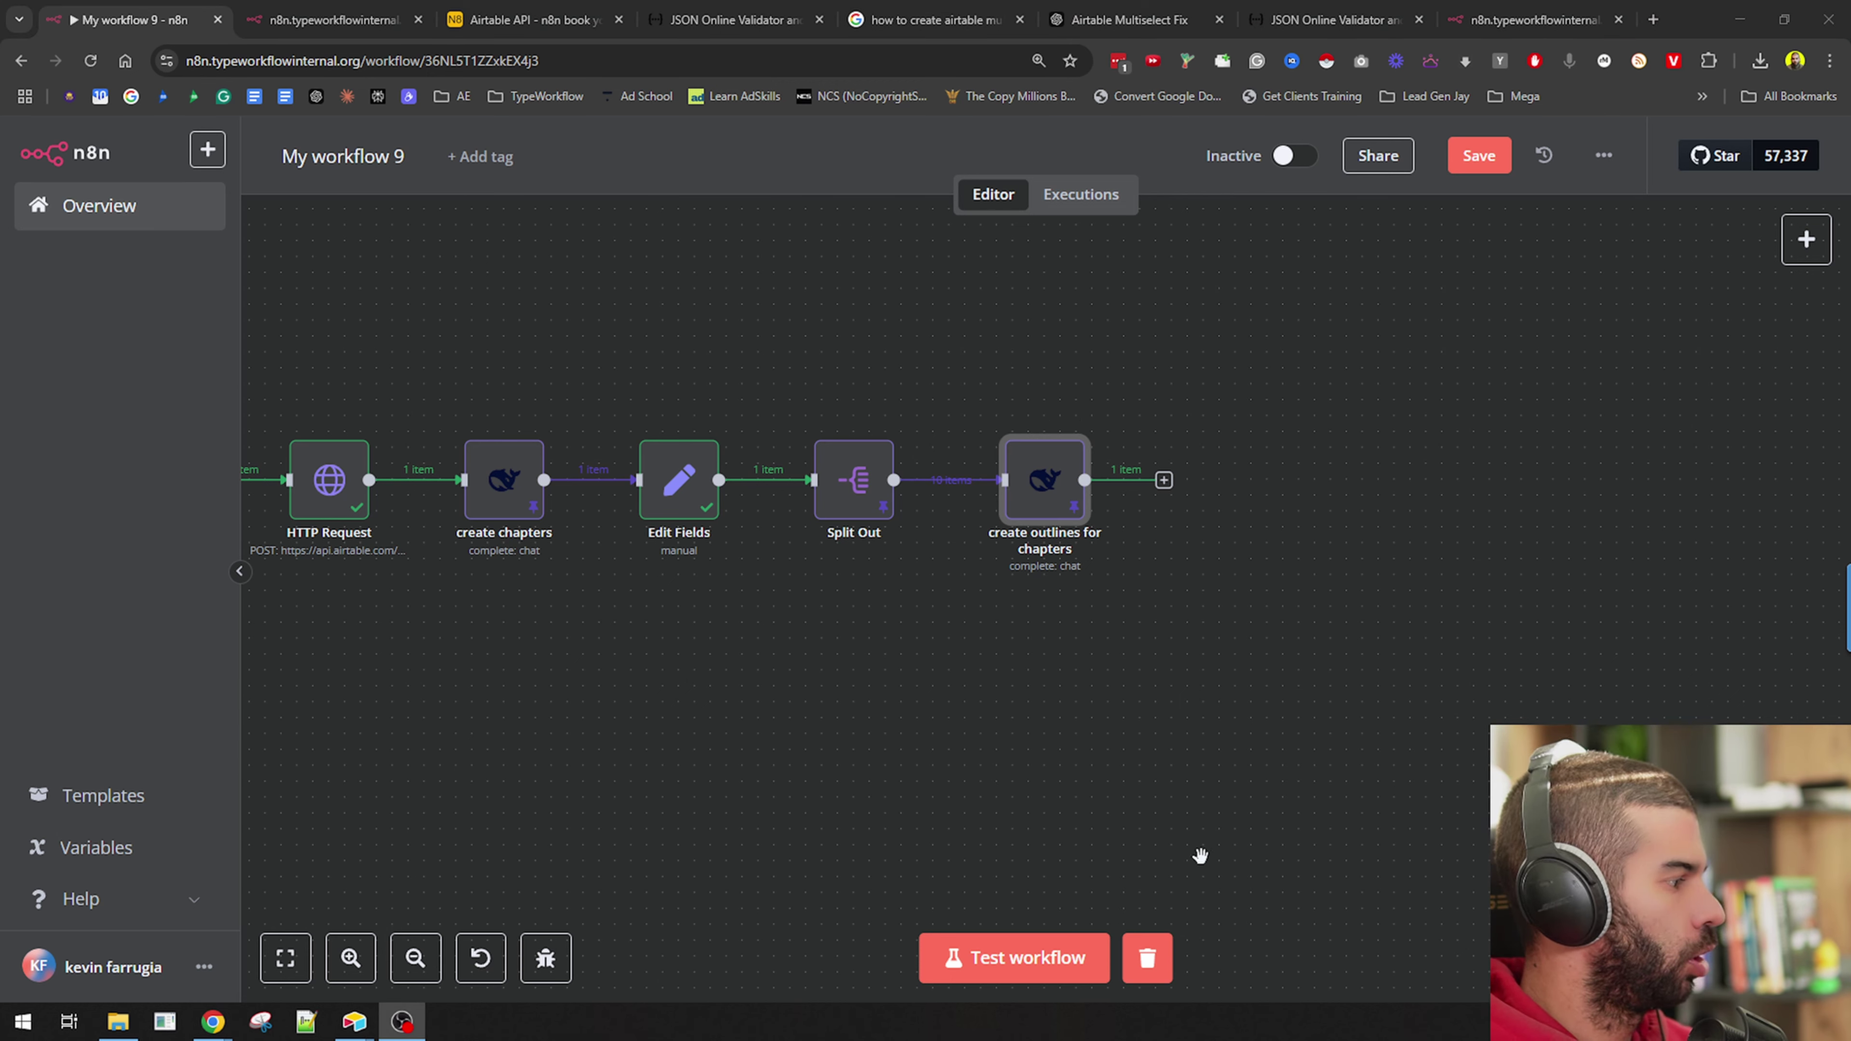
# Add an Airtable 'Create a record' node after the outlines step and bring up the Airtable base.
pyautogui.click(1162, 487)
pyautogui.write('airtab')
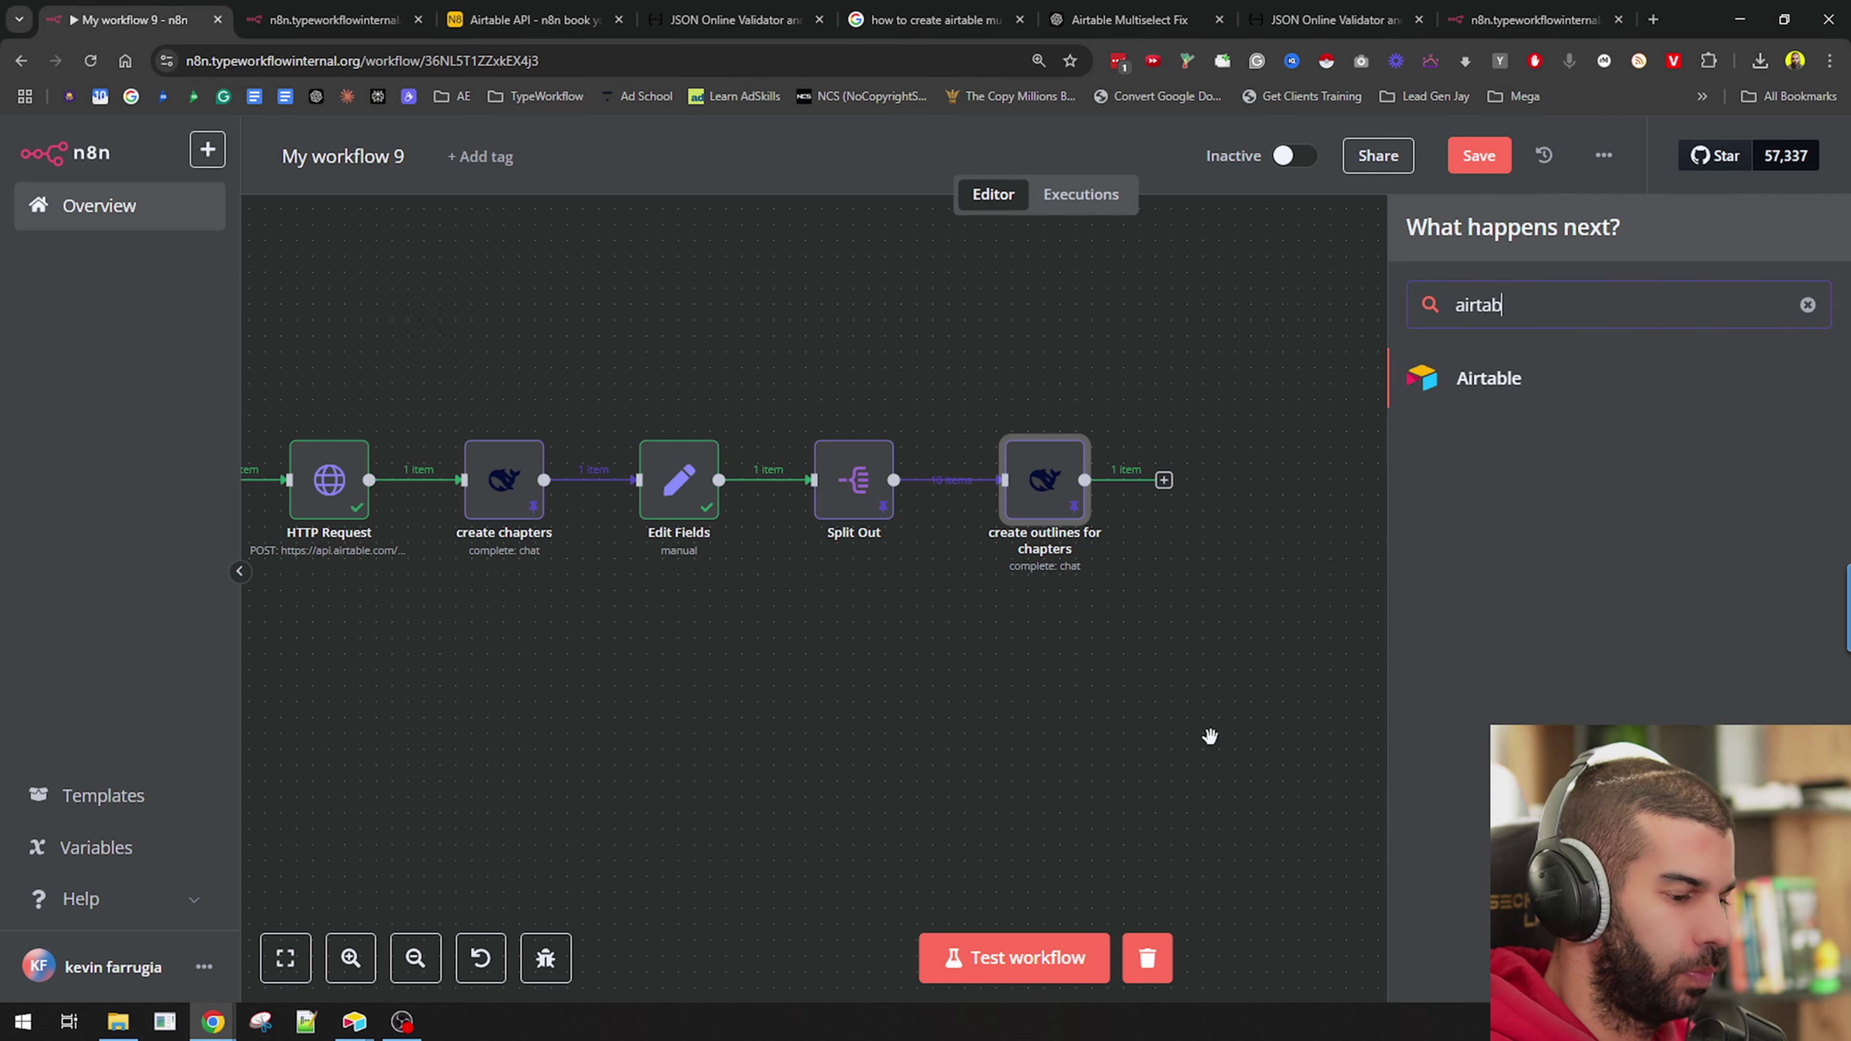
pyautogui.write('le')
pyautogui.click(1583, 394)
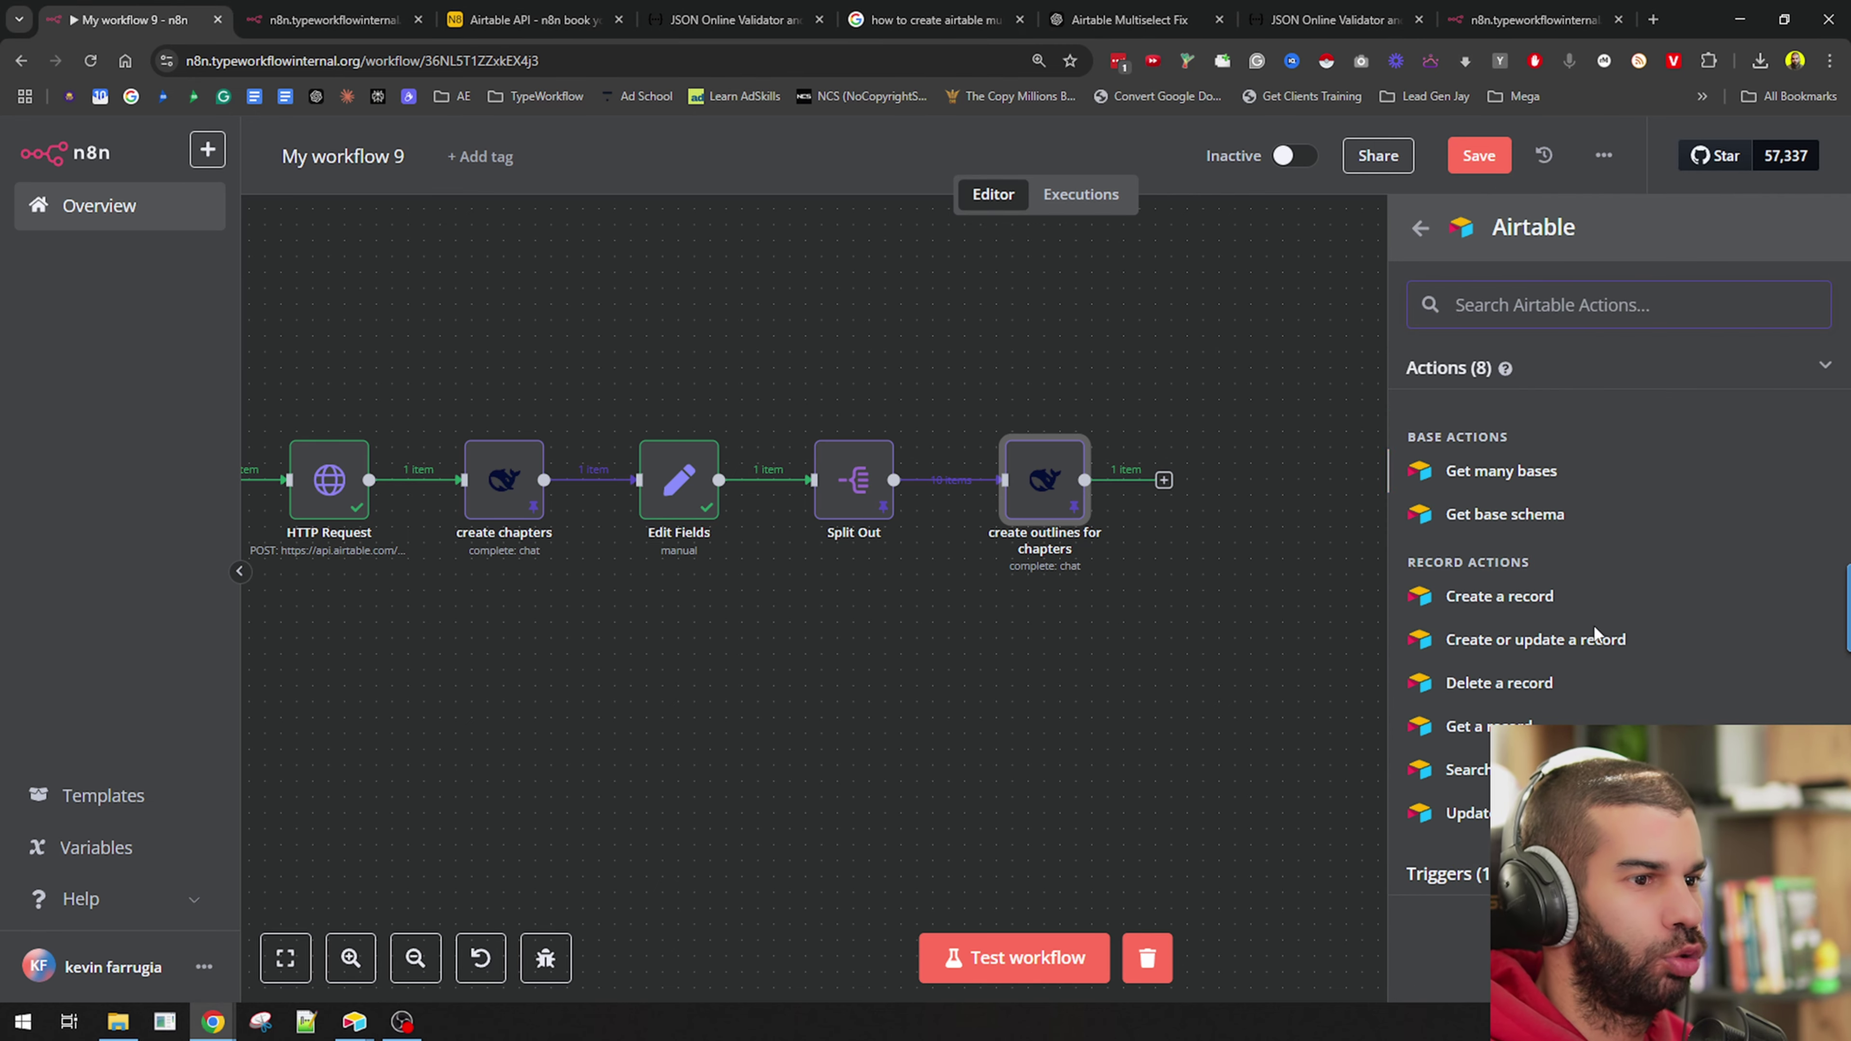
pyautogui.click(1487, 596)
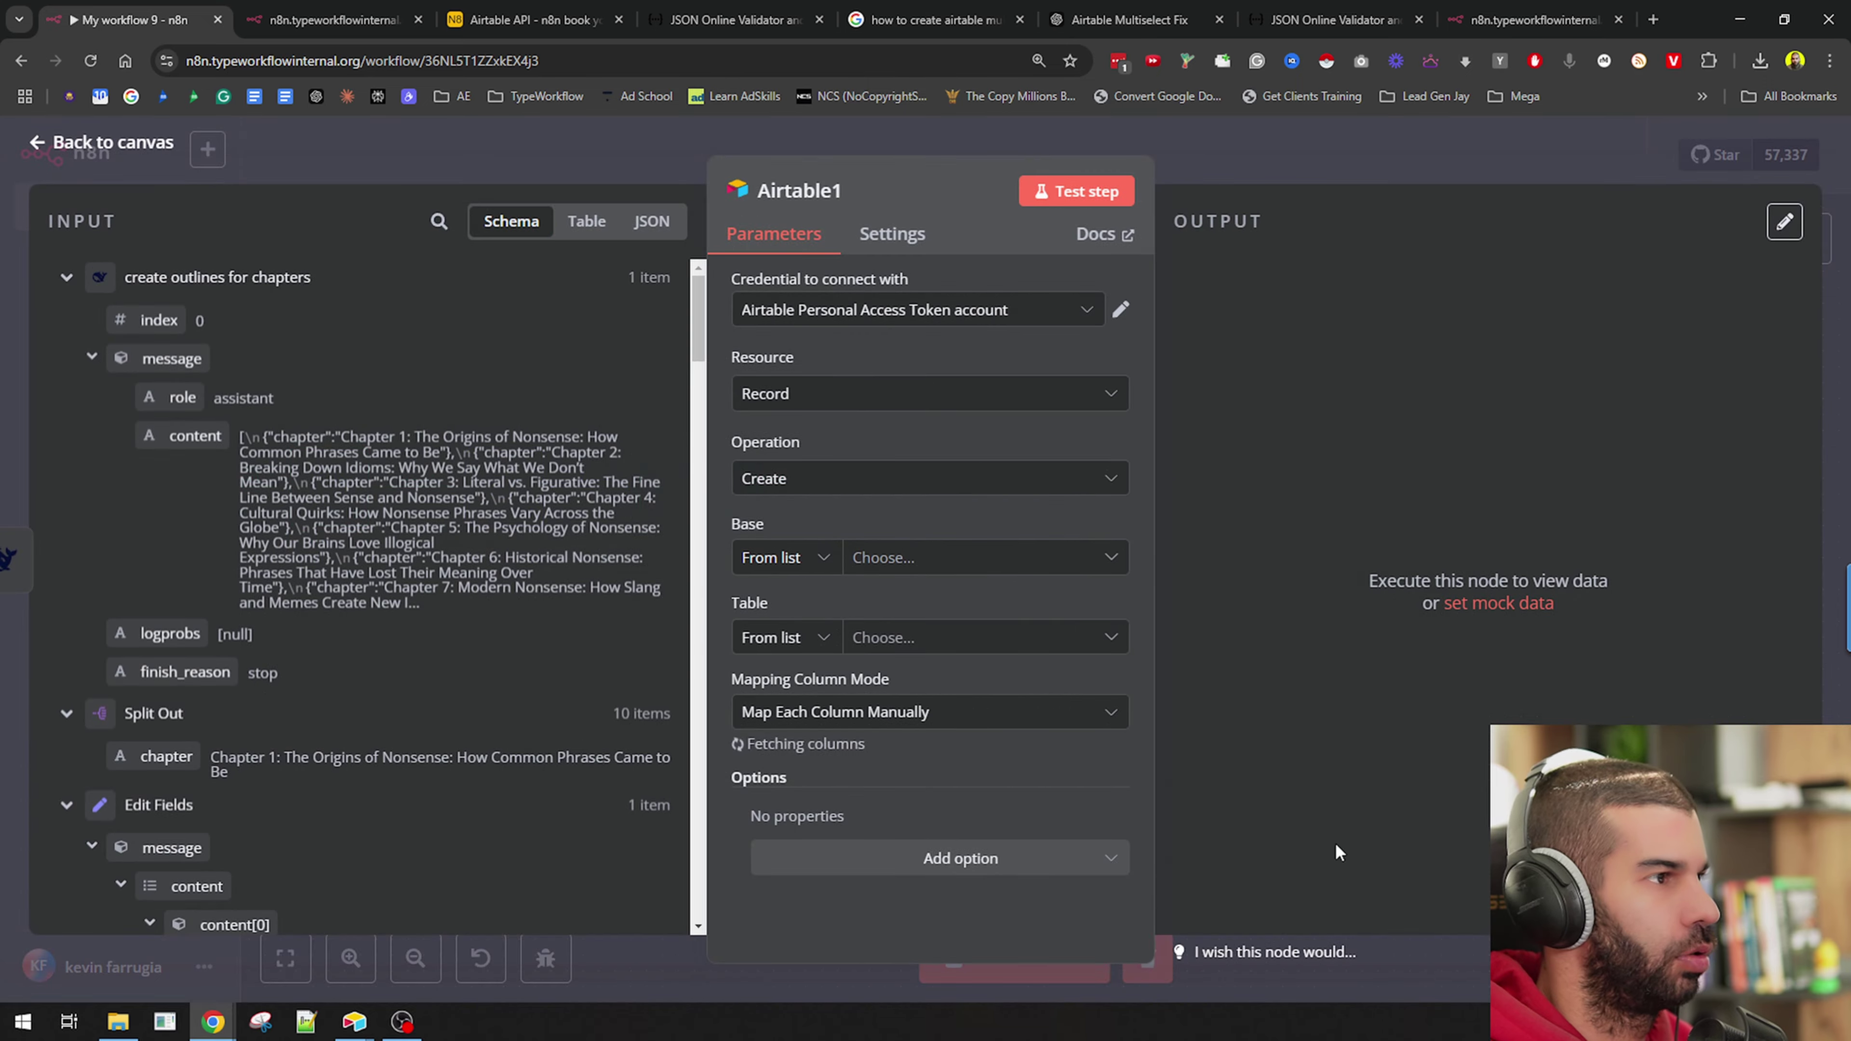
pyautogui.hotkey('alt', 'Tab')
pyautogui.hotkey('alt', 'Tab')
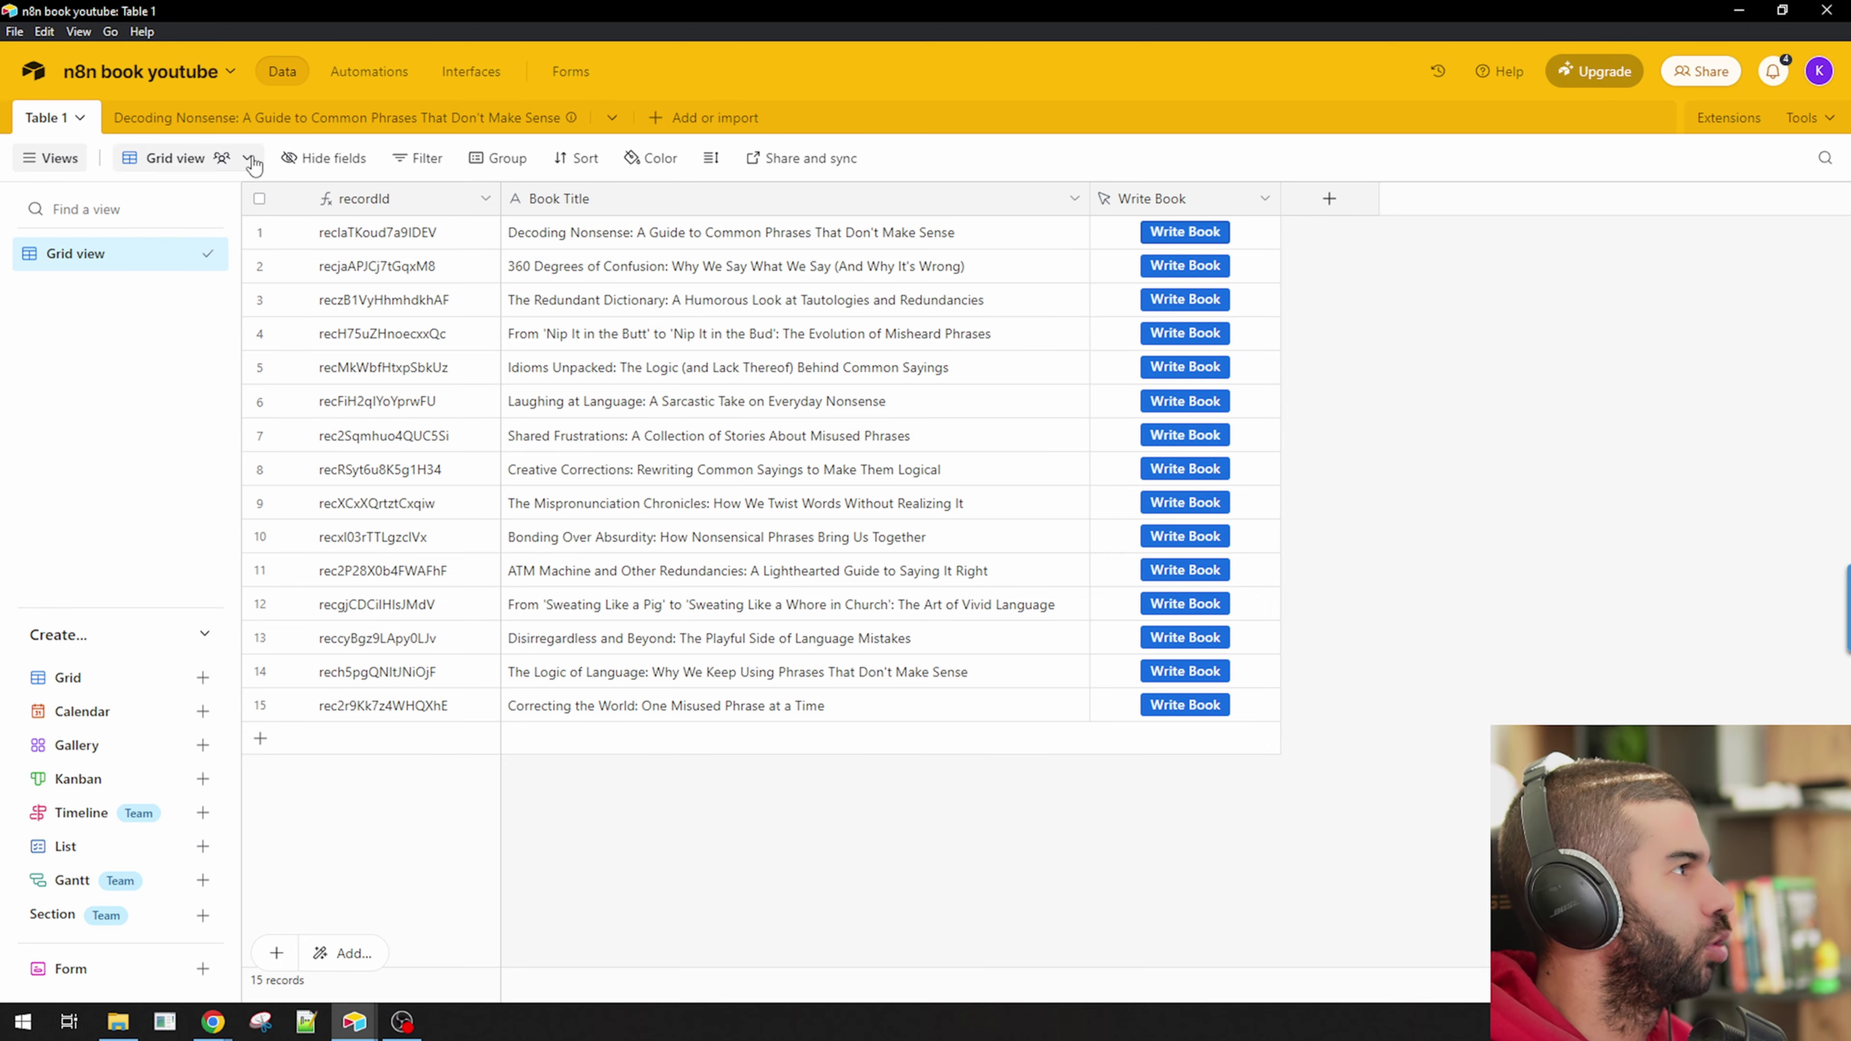
# Close Airtable1's settings and add a blank record to the Decoding Nonsense table in Airtable.
pyautogui.click(248, 119)
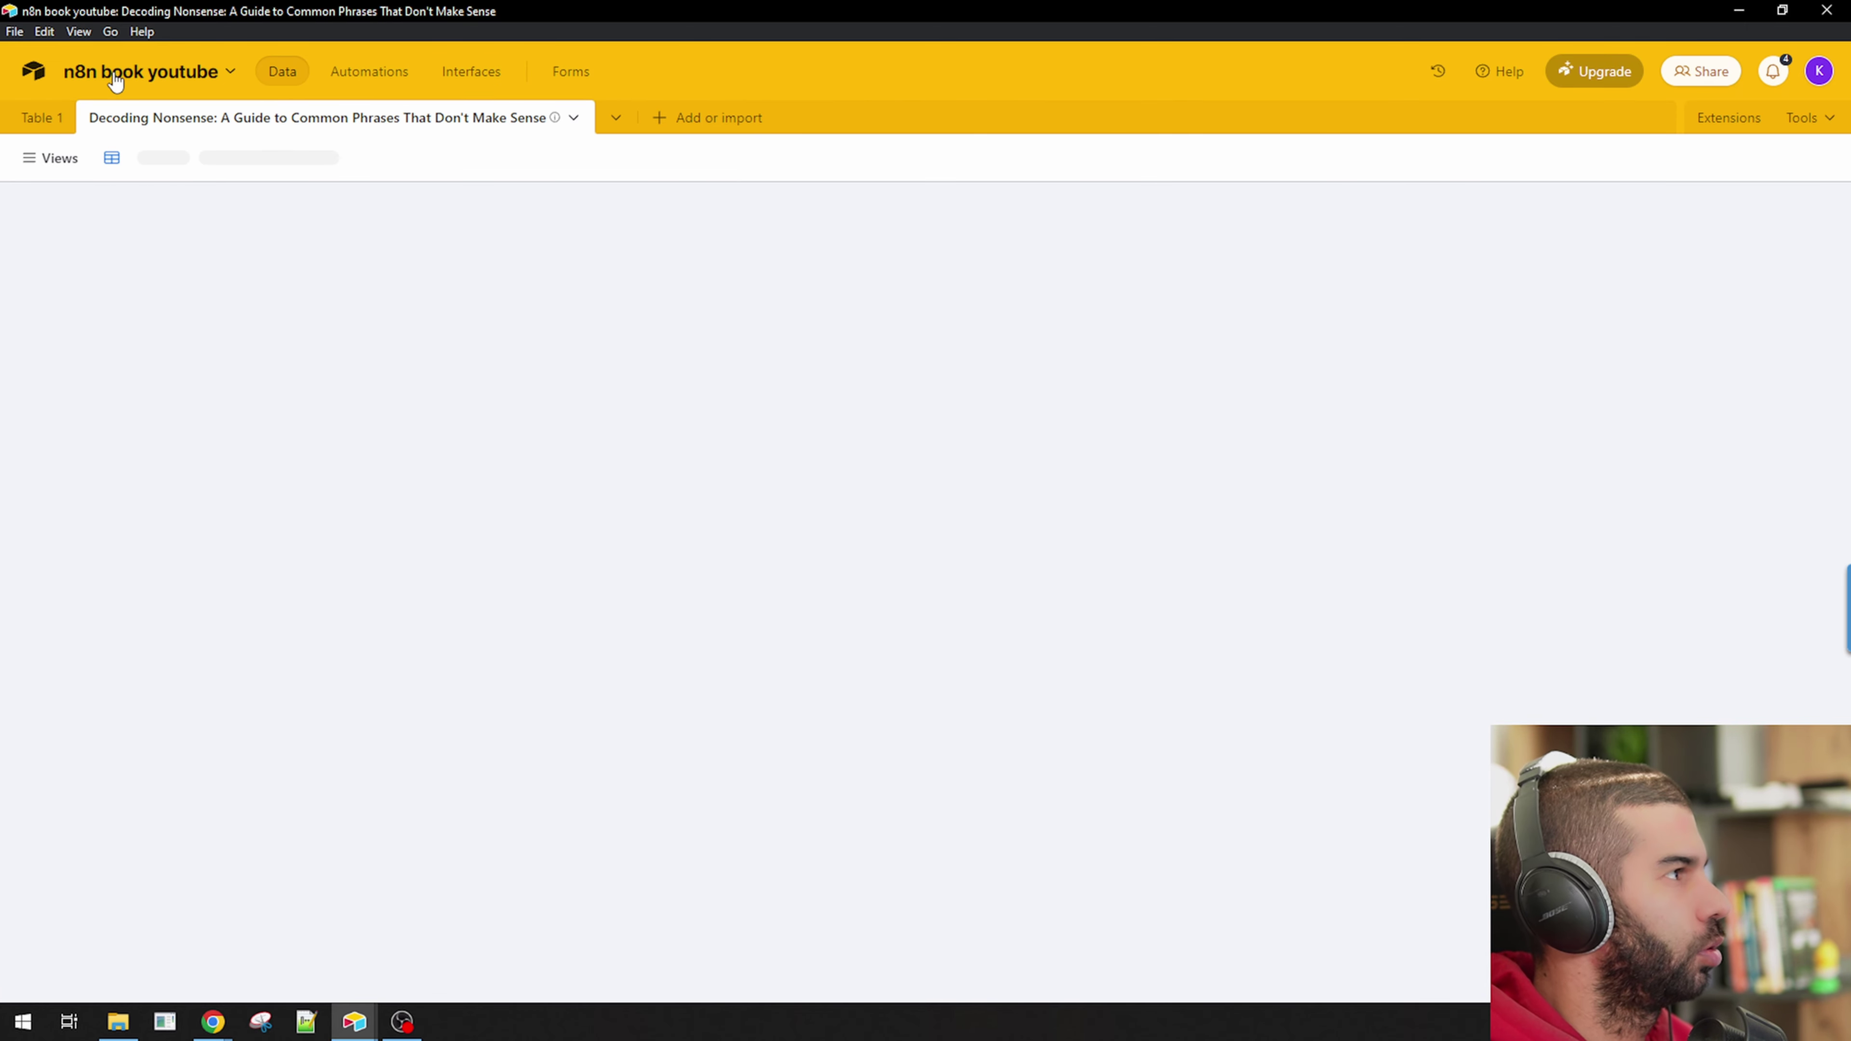
pyautogui.hotkey('alt', 'Tab')
pyautogui.click(1325, 131)
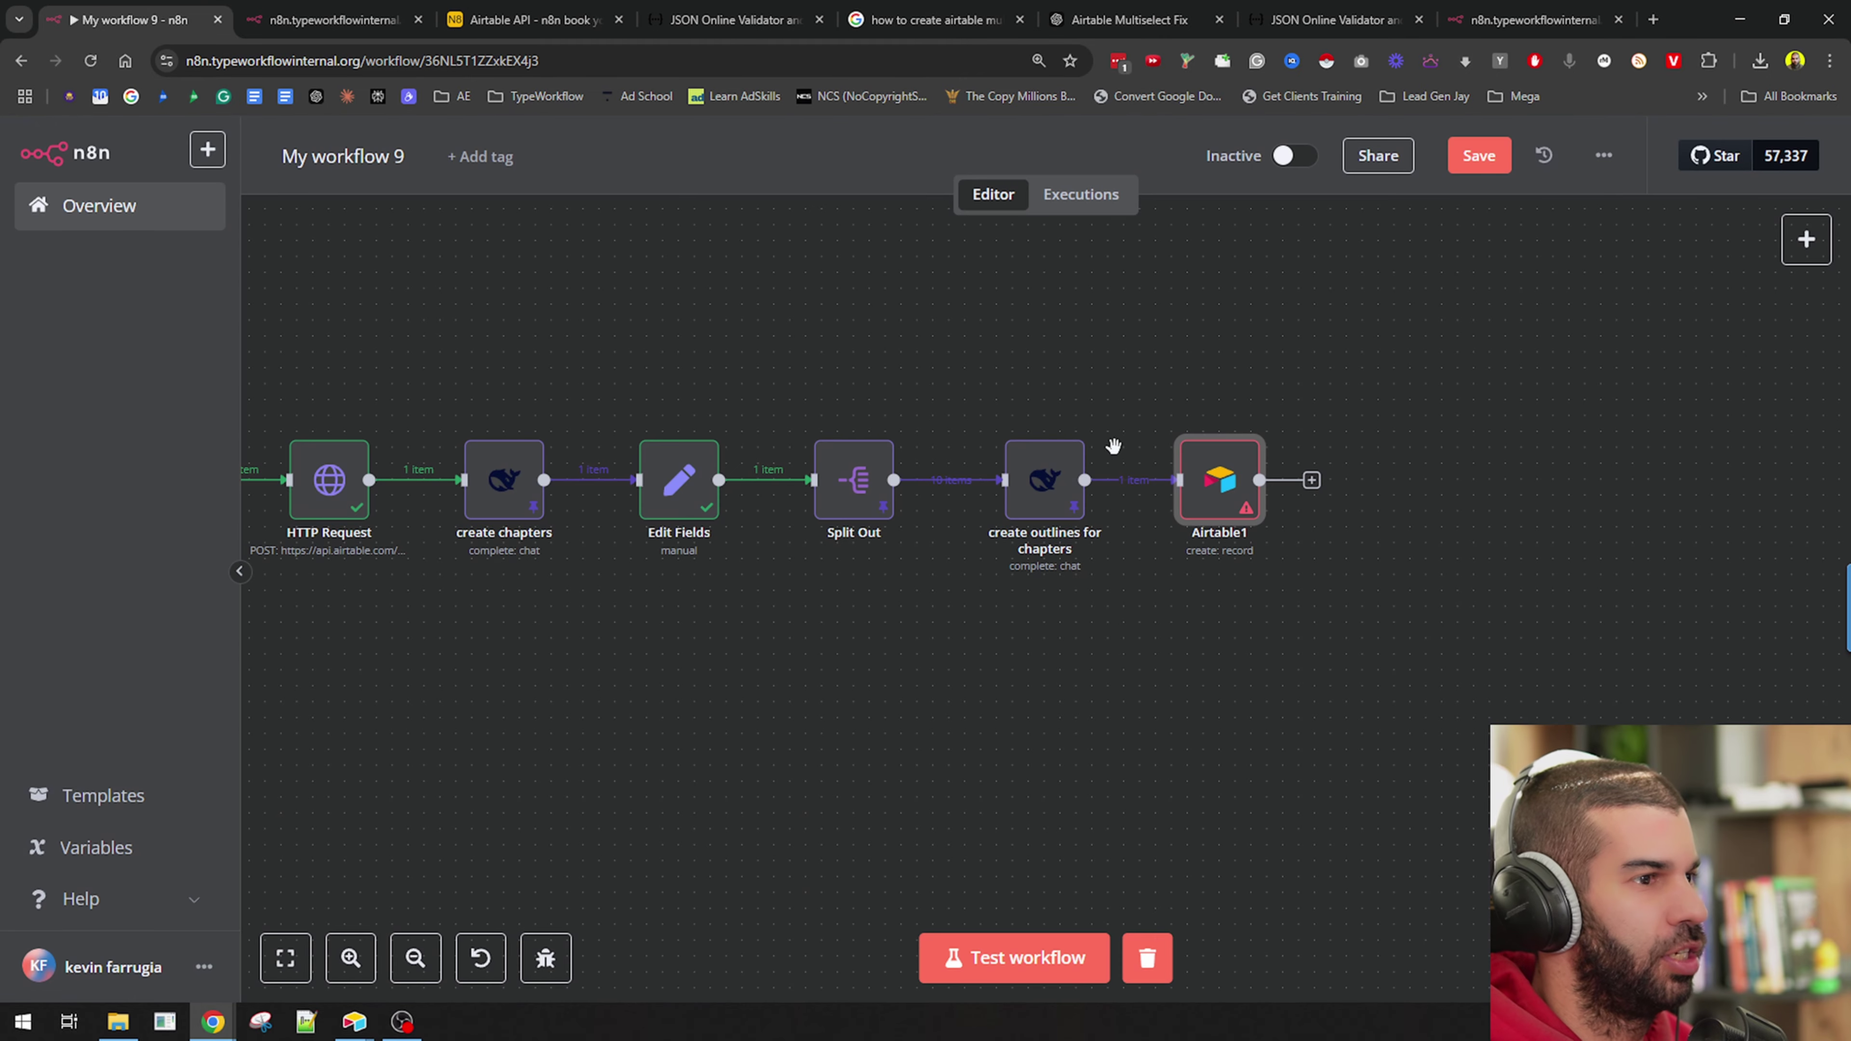
pyautogui.hotkey('alt', 'Tab')
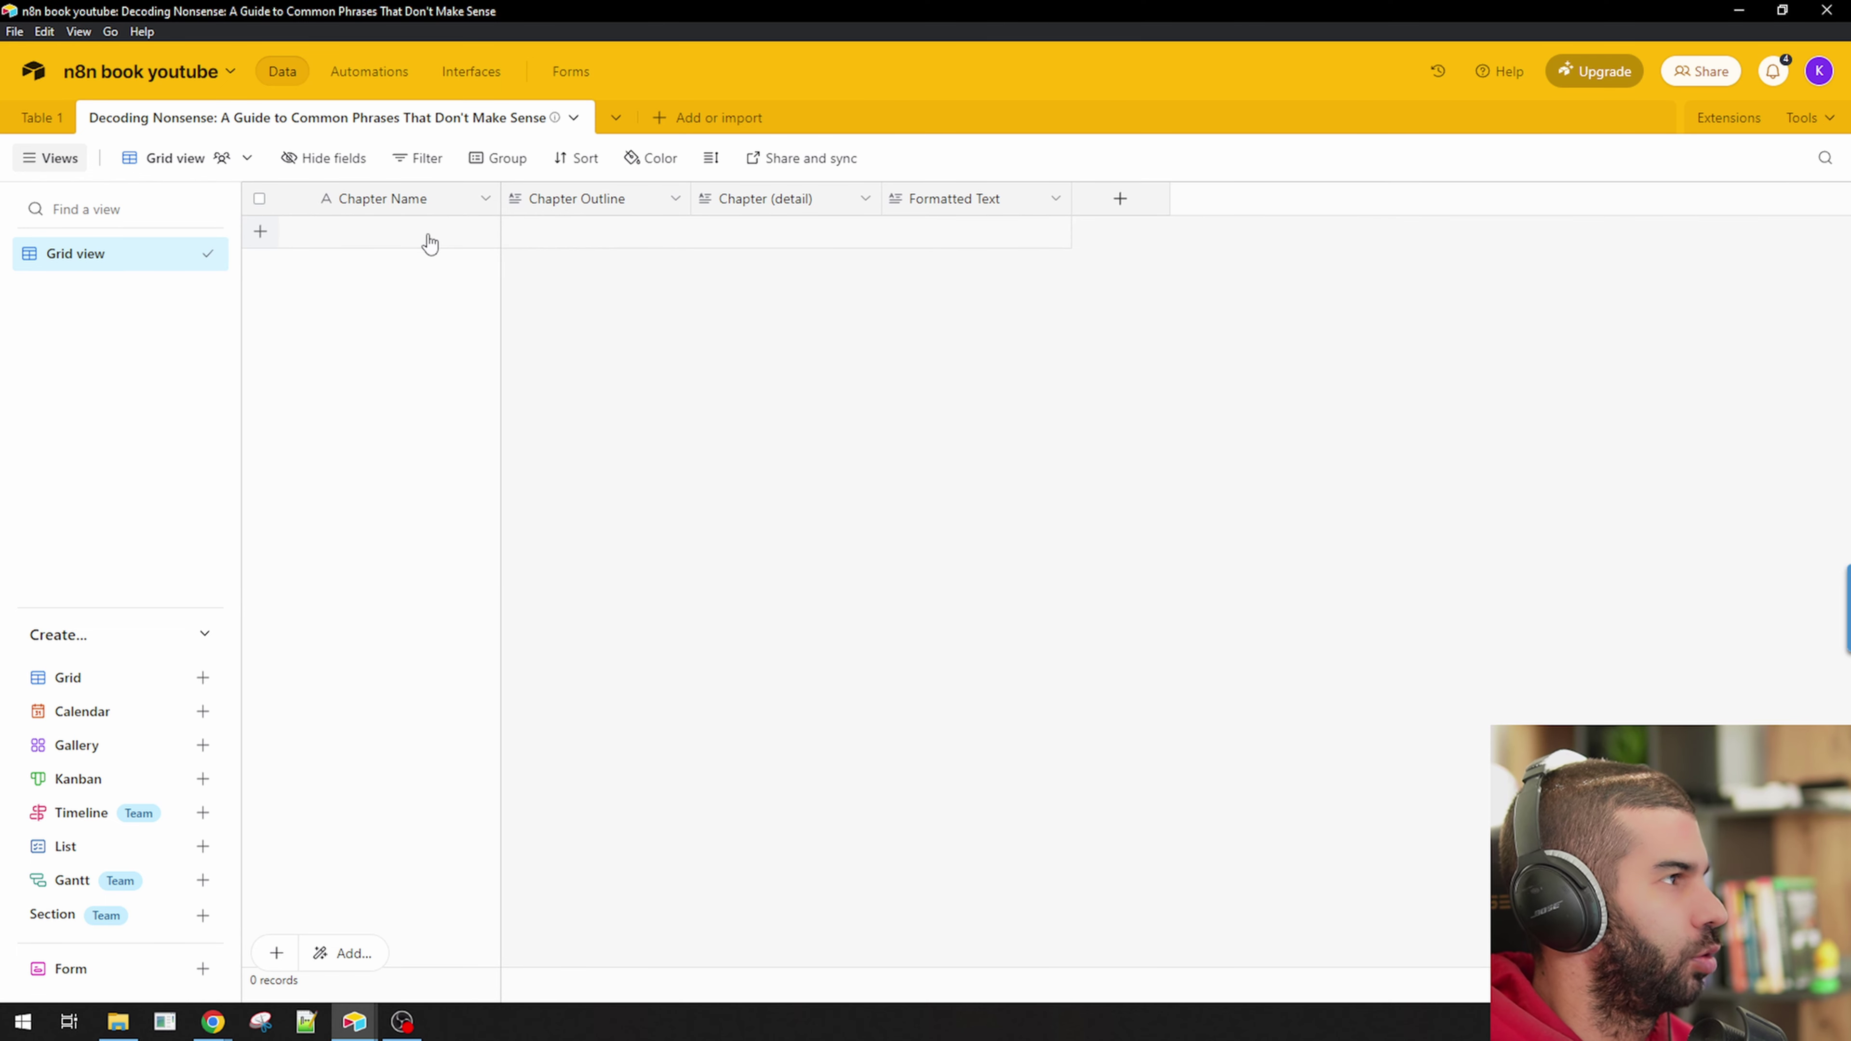
pyautogui.click(430, 243)
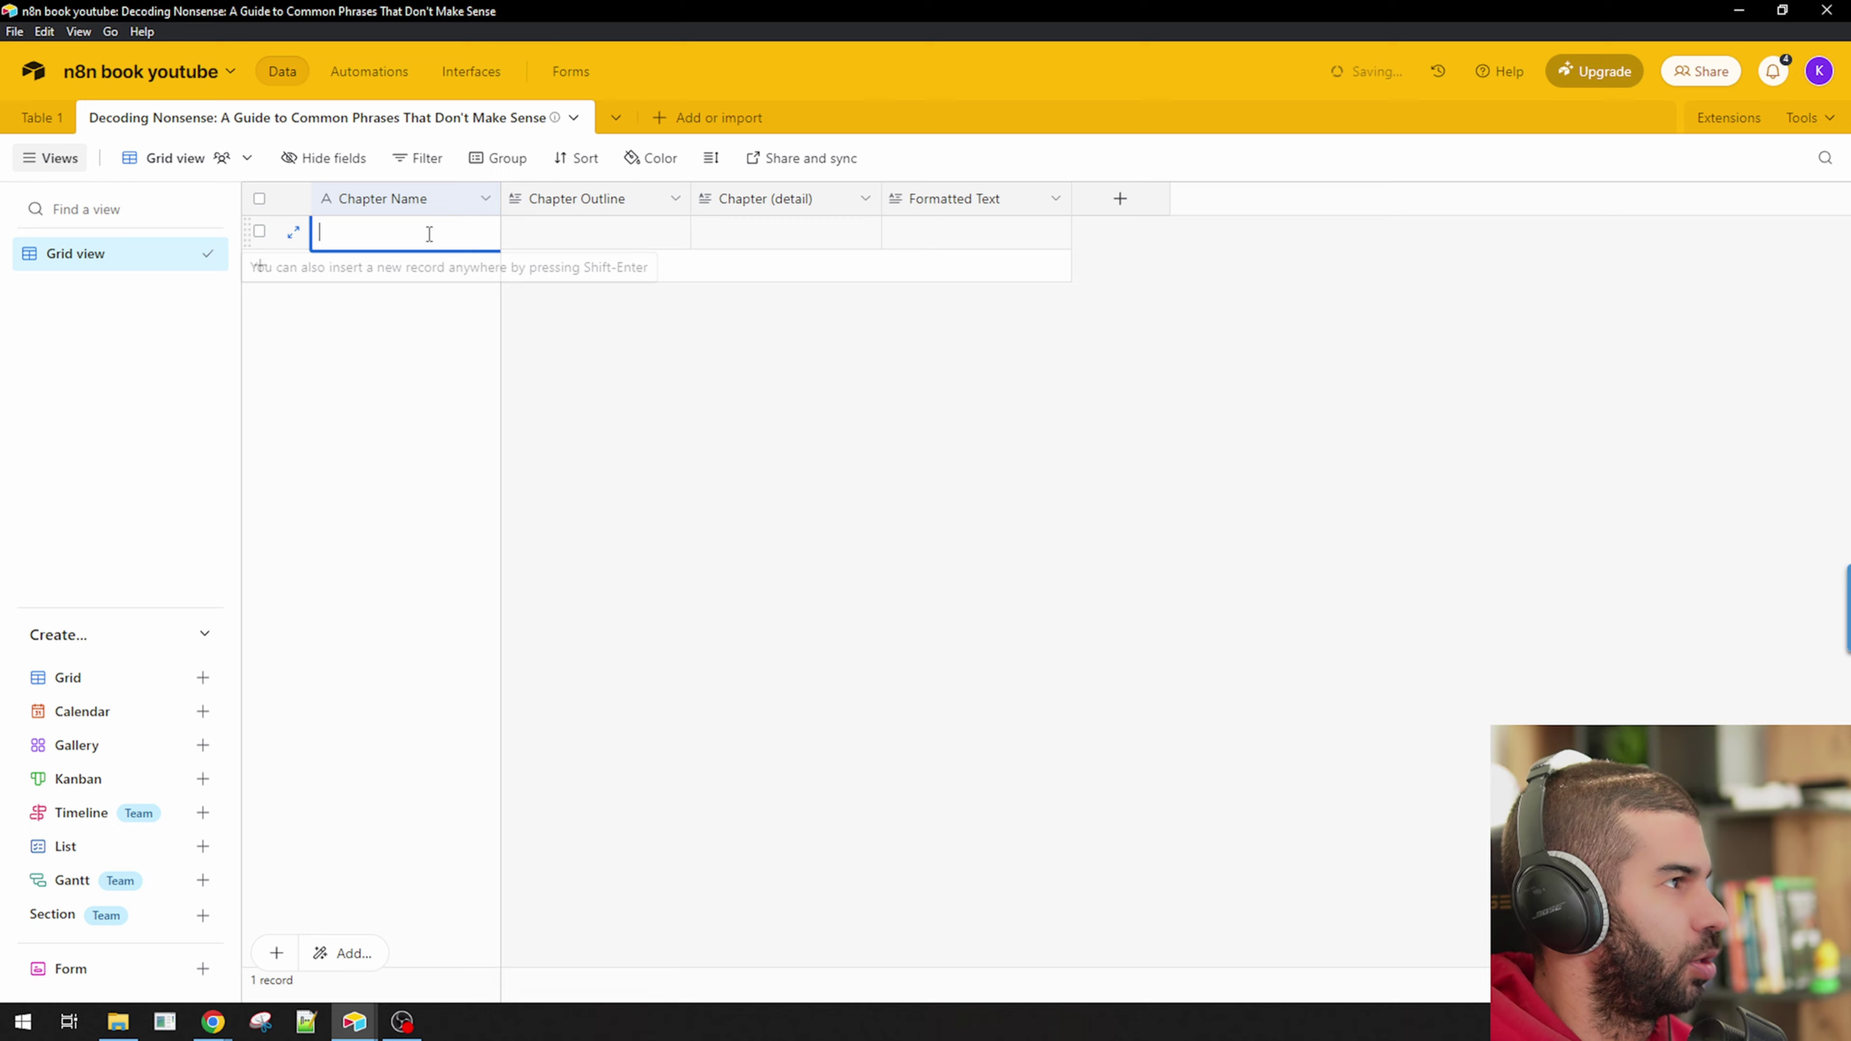
pyautogui.click(541, 246)
pyautogui.hotkey('alt', 'Tab')
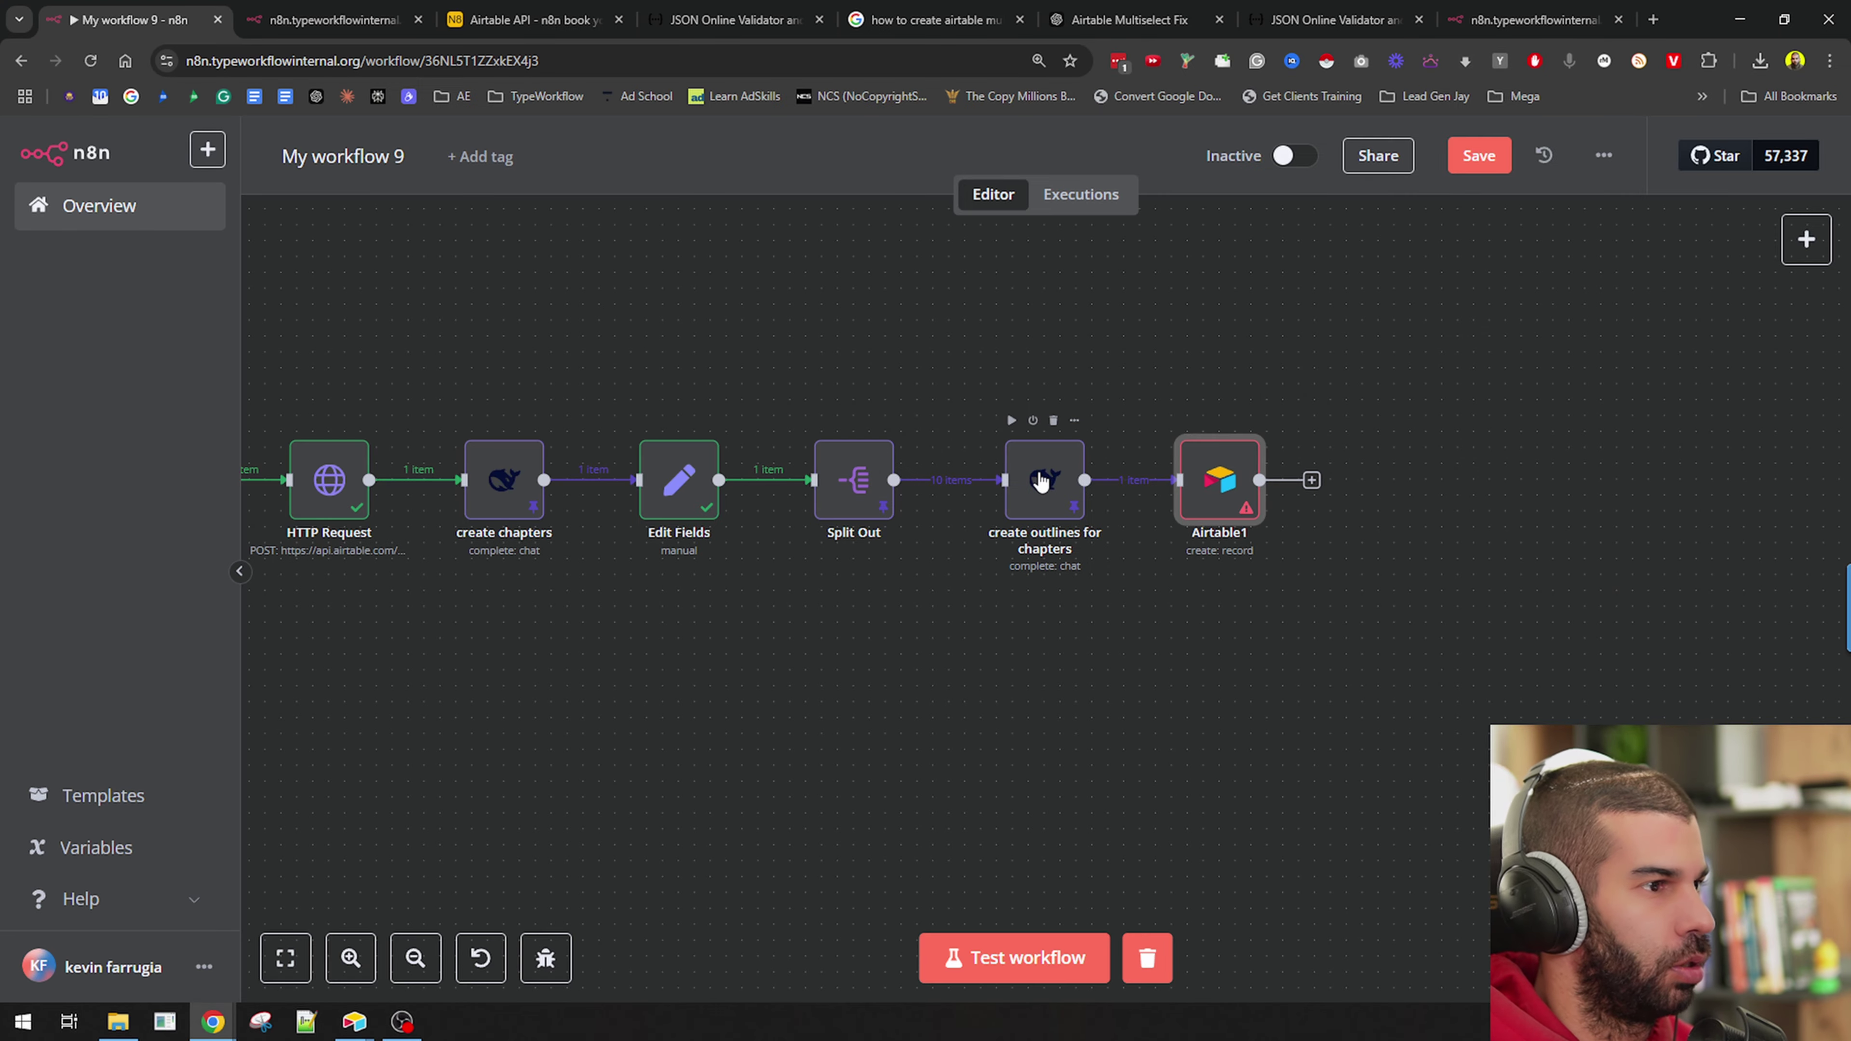
# Inspect the outline node's Chapter 1 JSON output, then expand its Content prompt in the expression editor.
pyautogui.doubleClick(1042, 478)
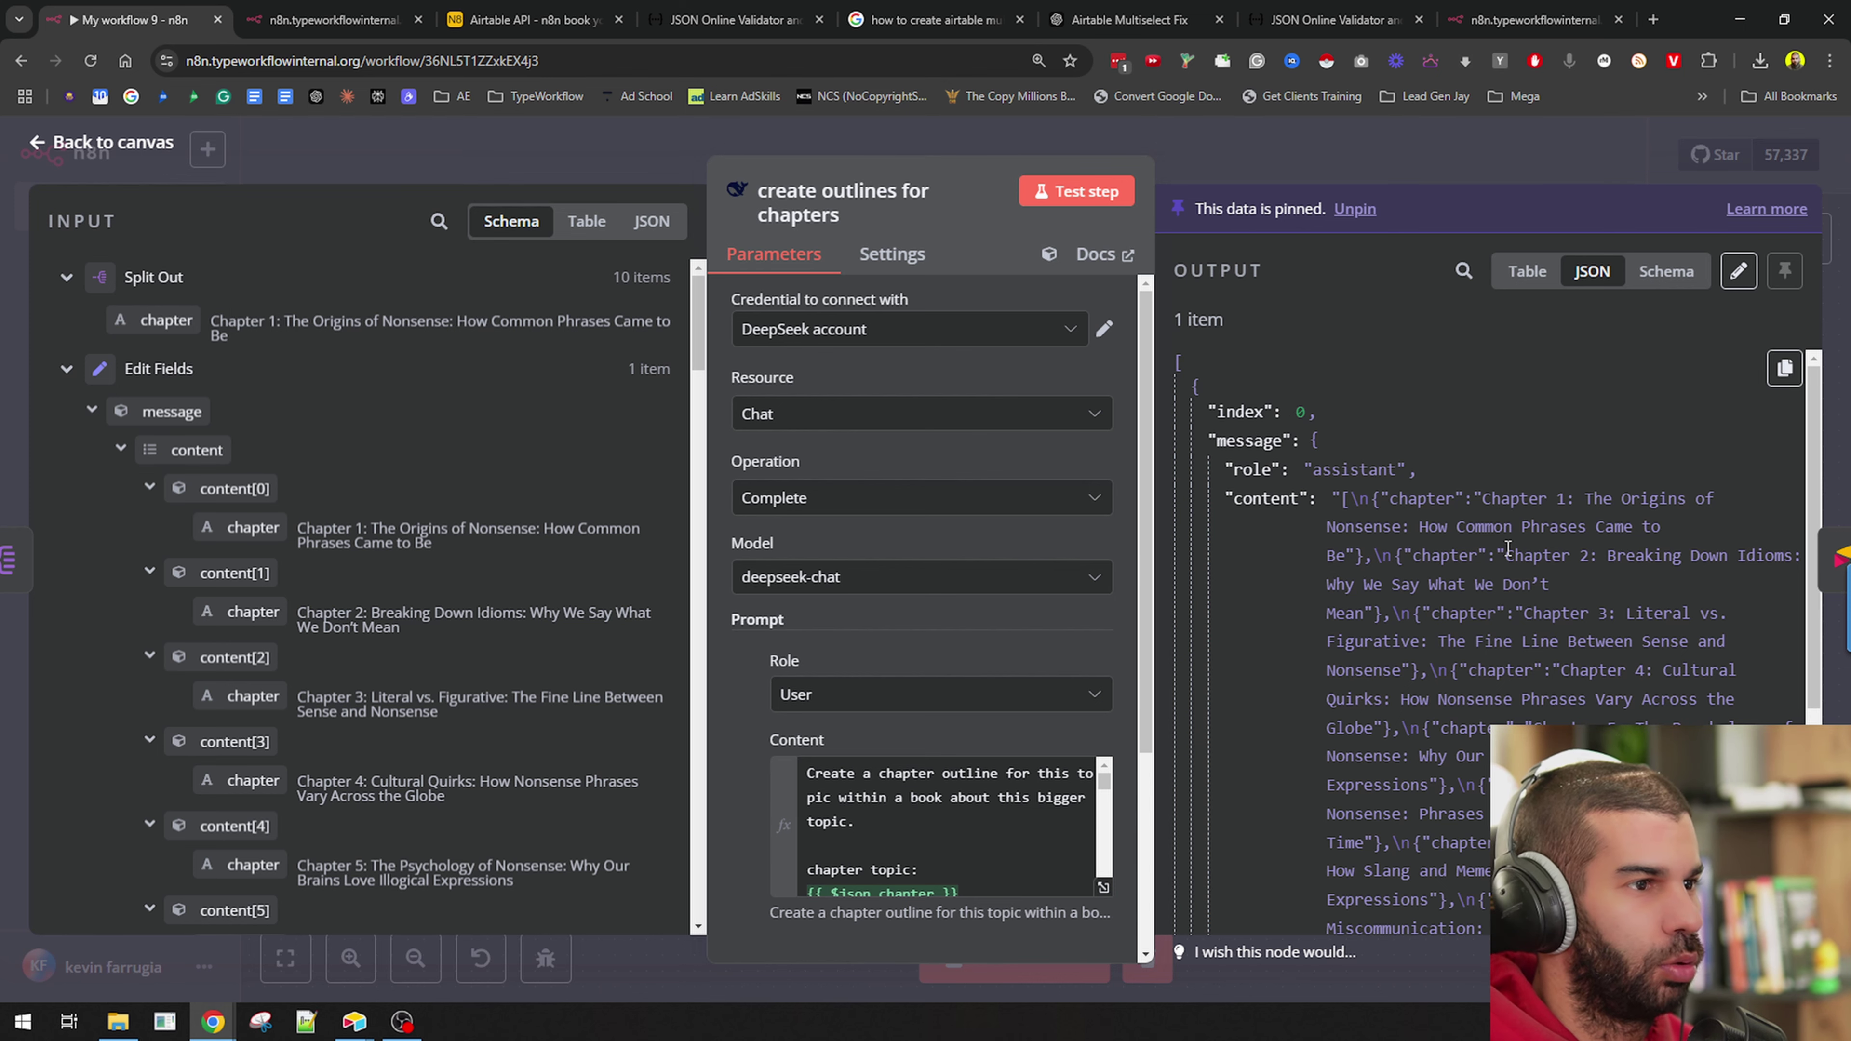
pyautogui.scroll(-1, 1486, 526)
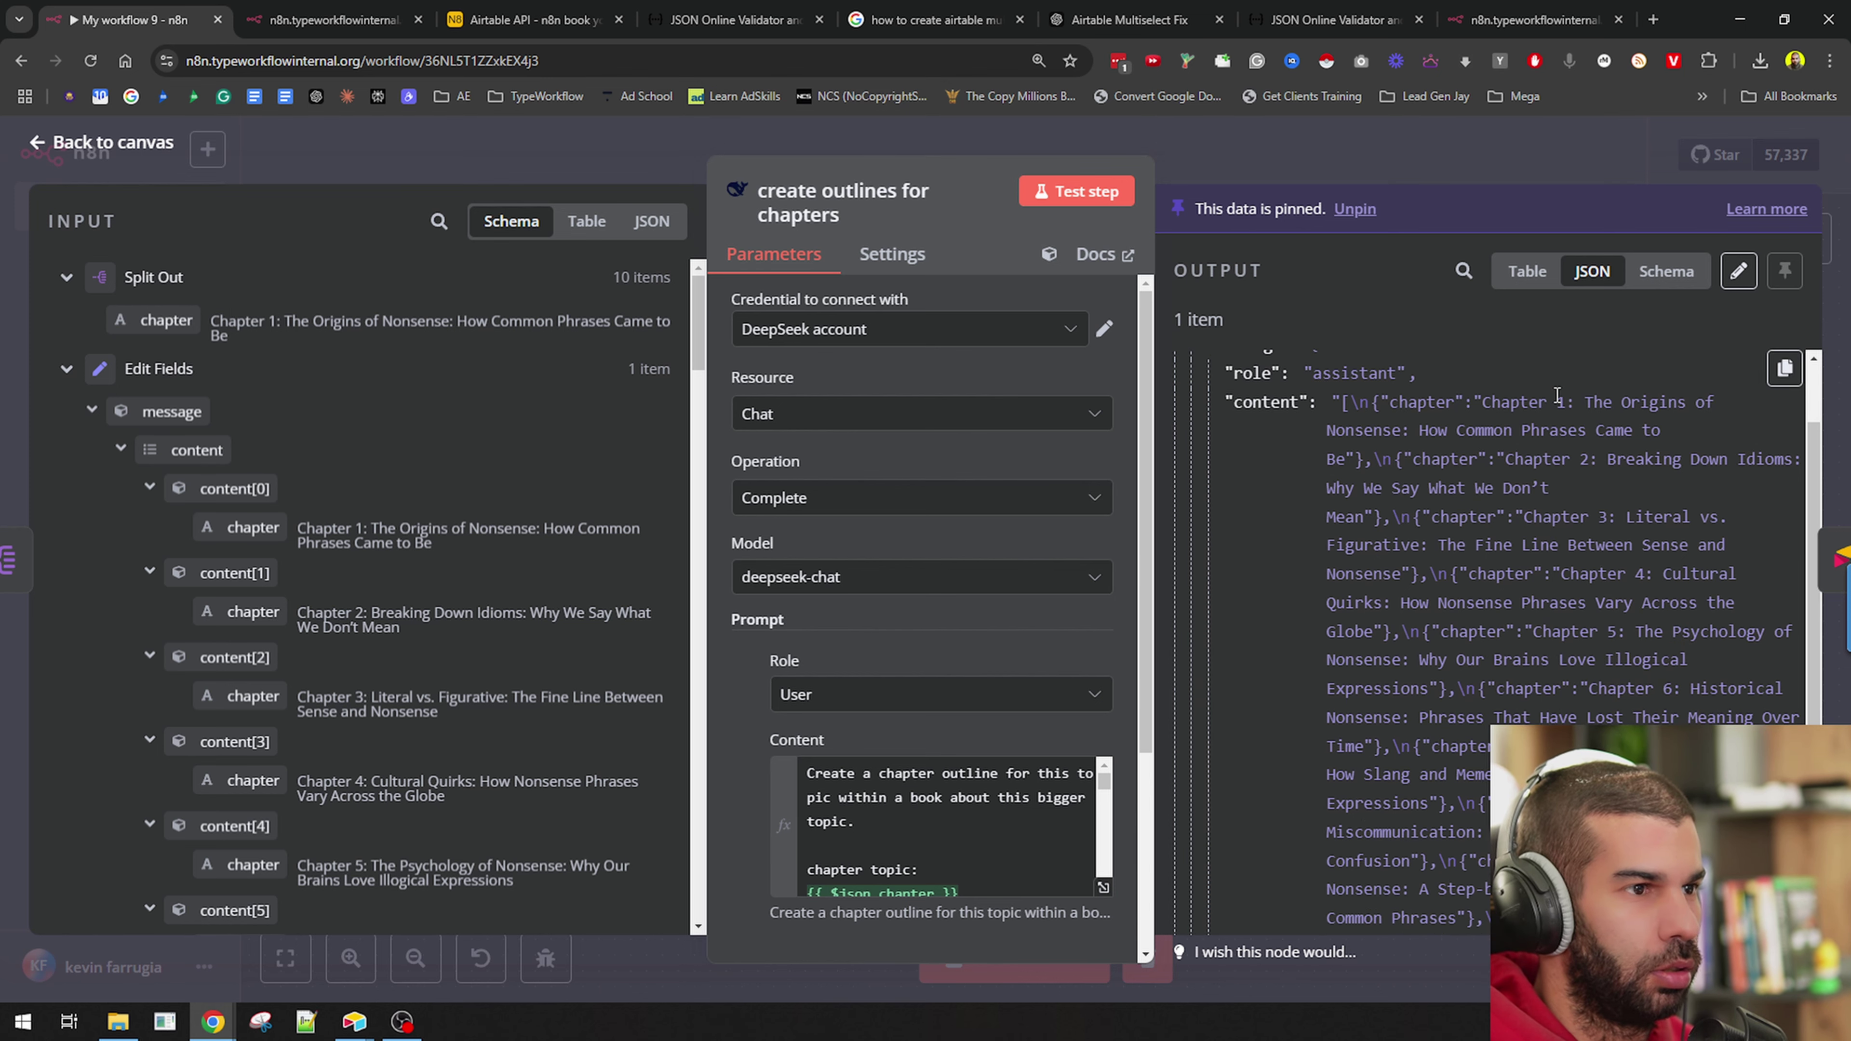
pyautogui.click(1373, 161)
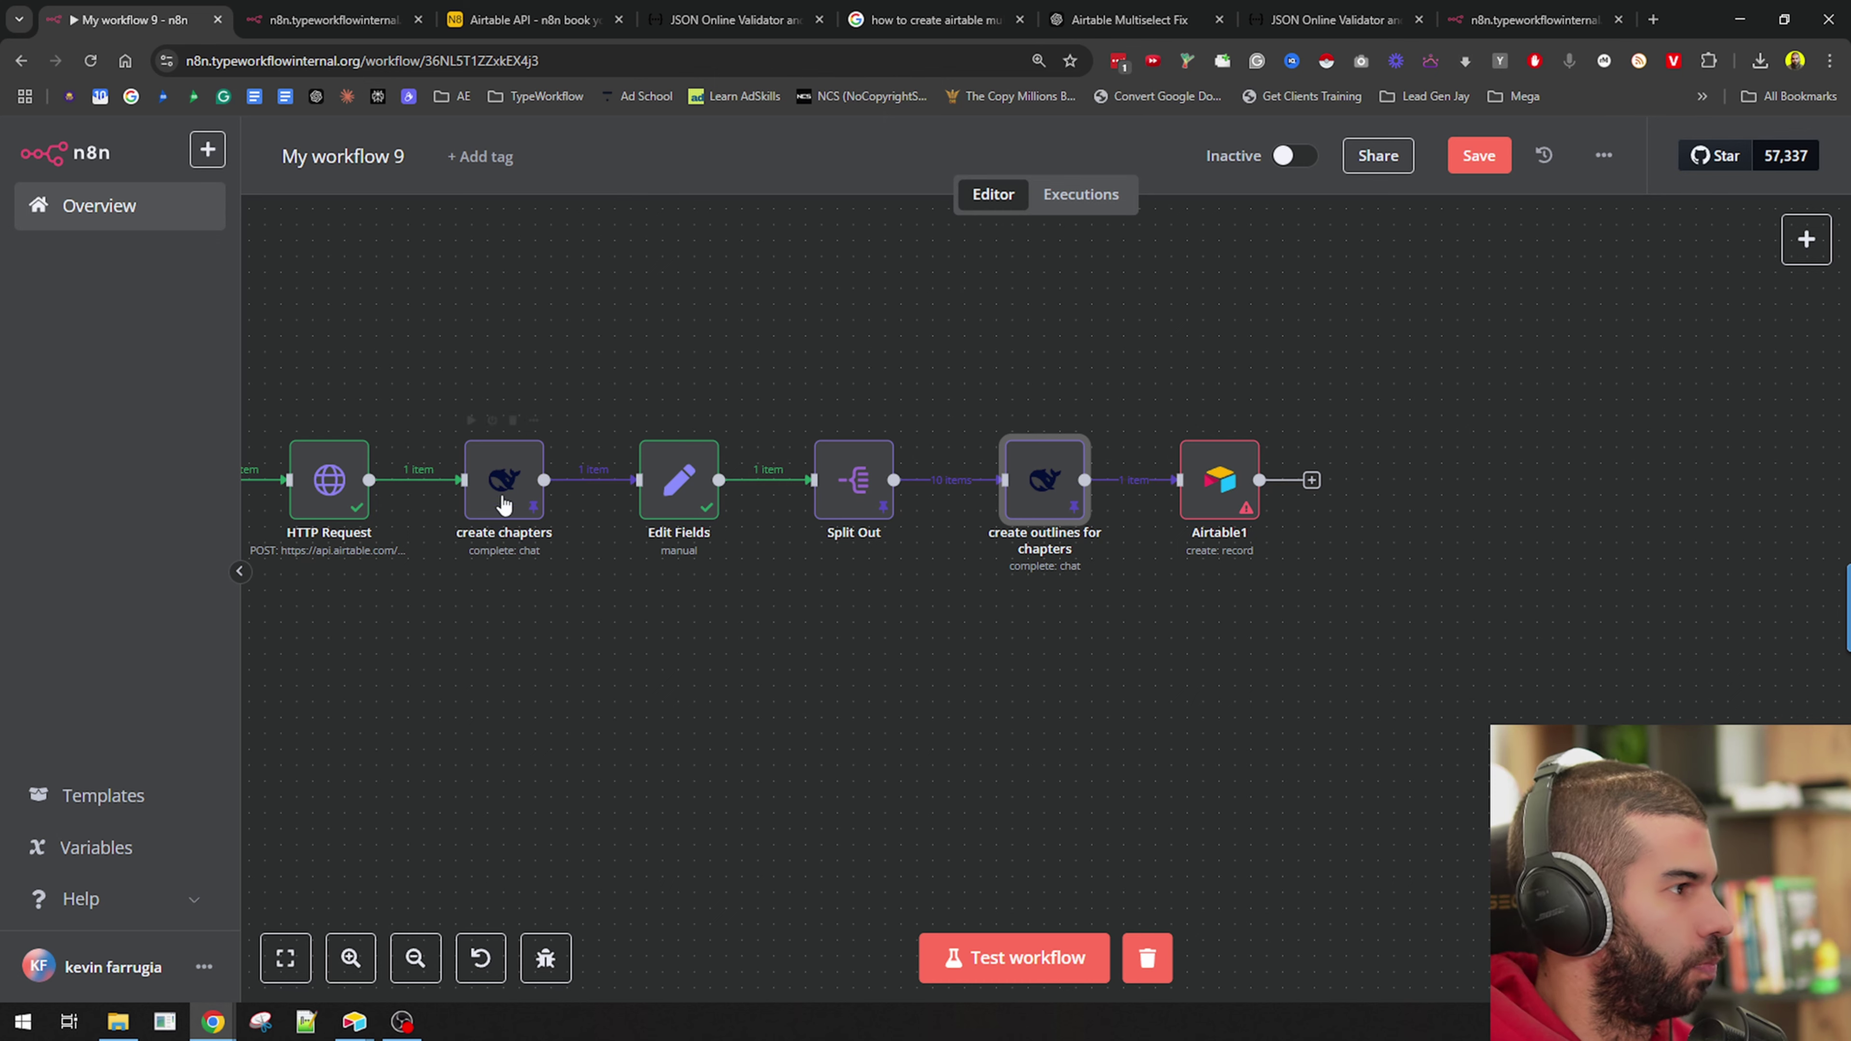
pyautogui.doubleClick(1045, 486)
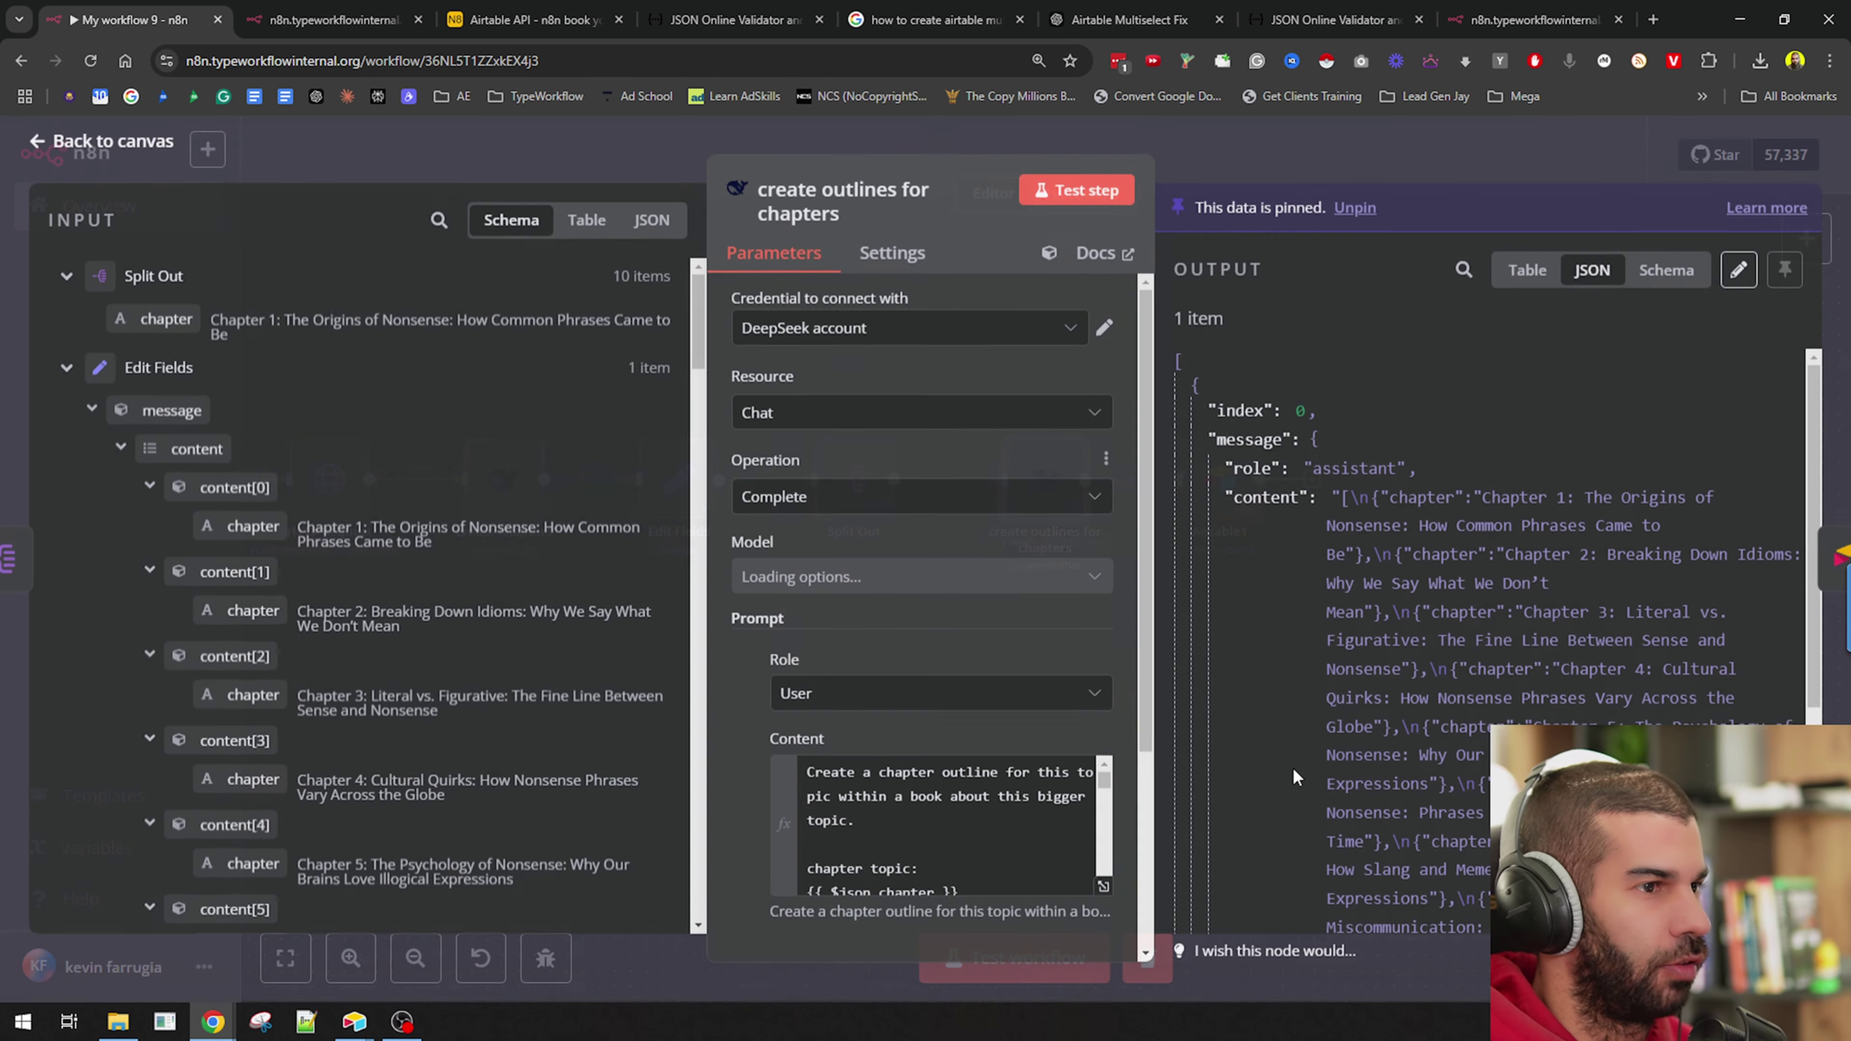
pyautogui.scroll(-2, 1457, 555)
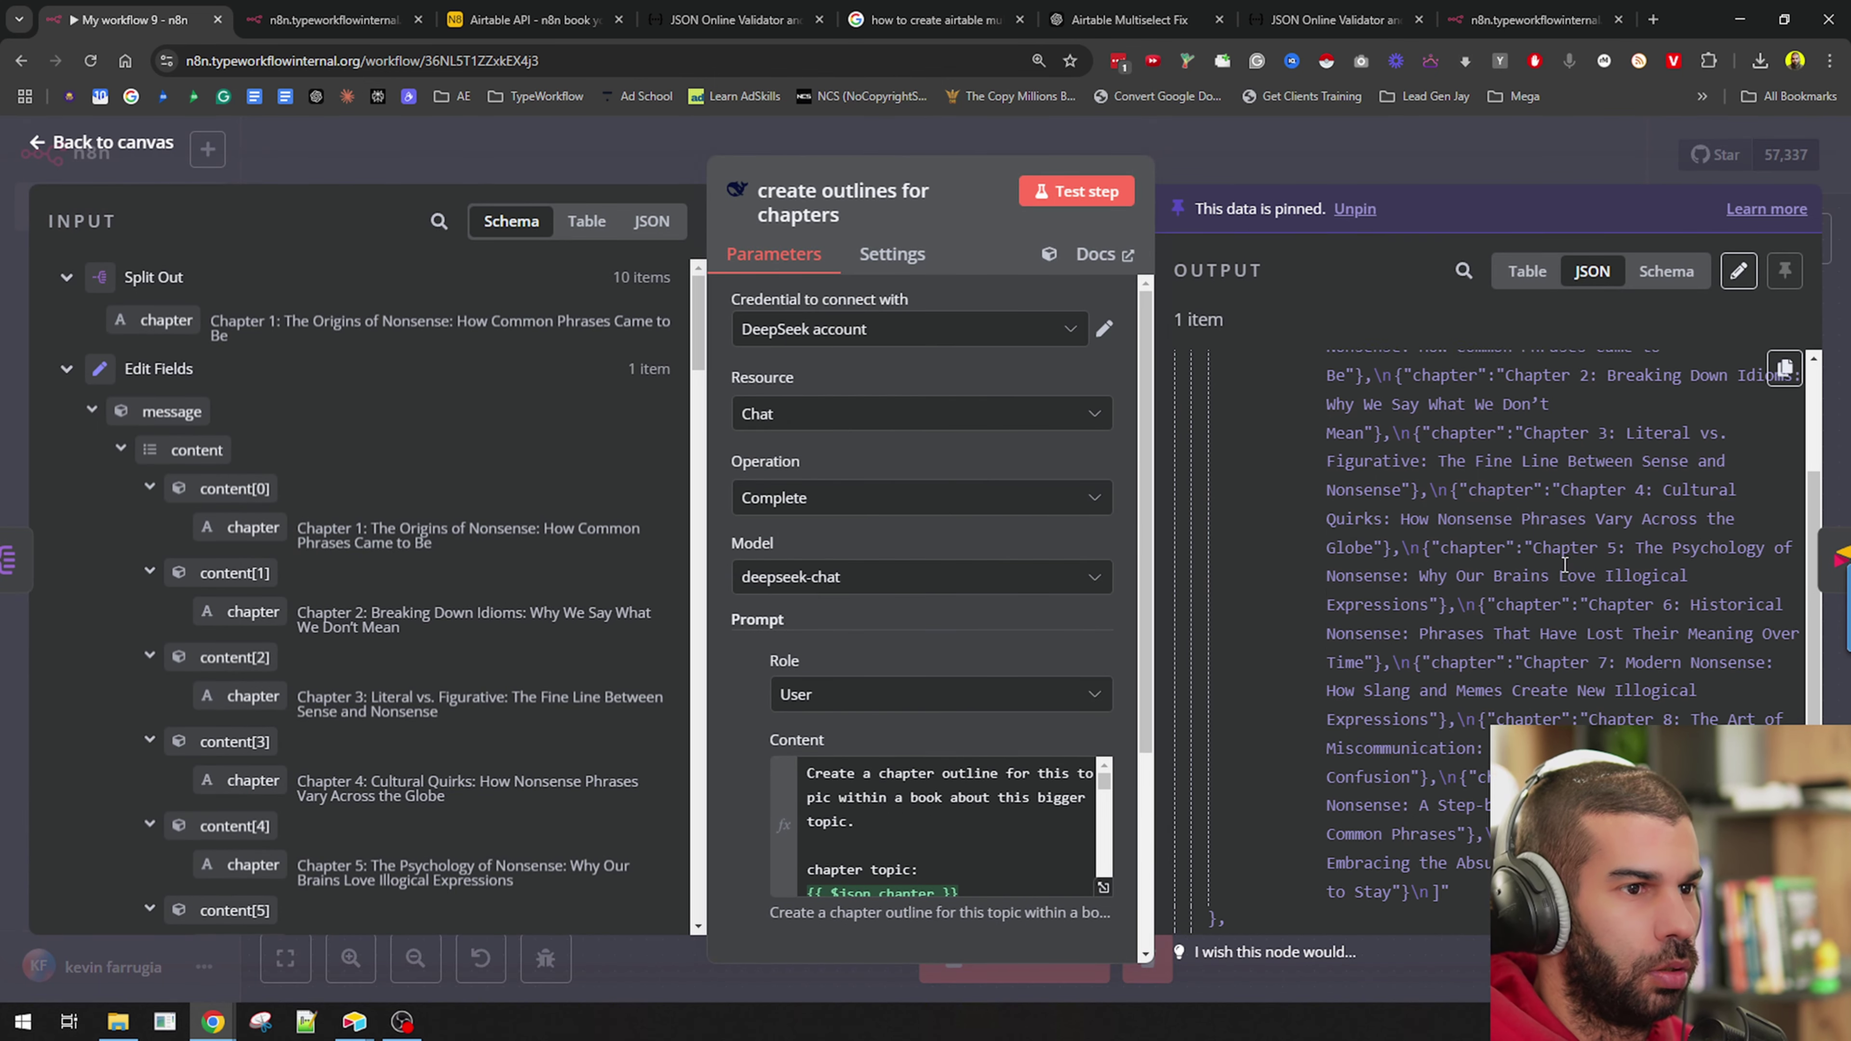
pyautogui.scroll(3, 1565, 565)
pyautogui.scroll(-1, 929, 416)
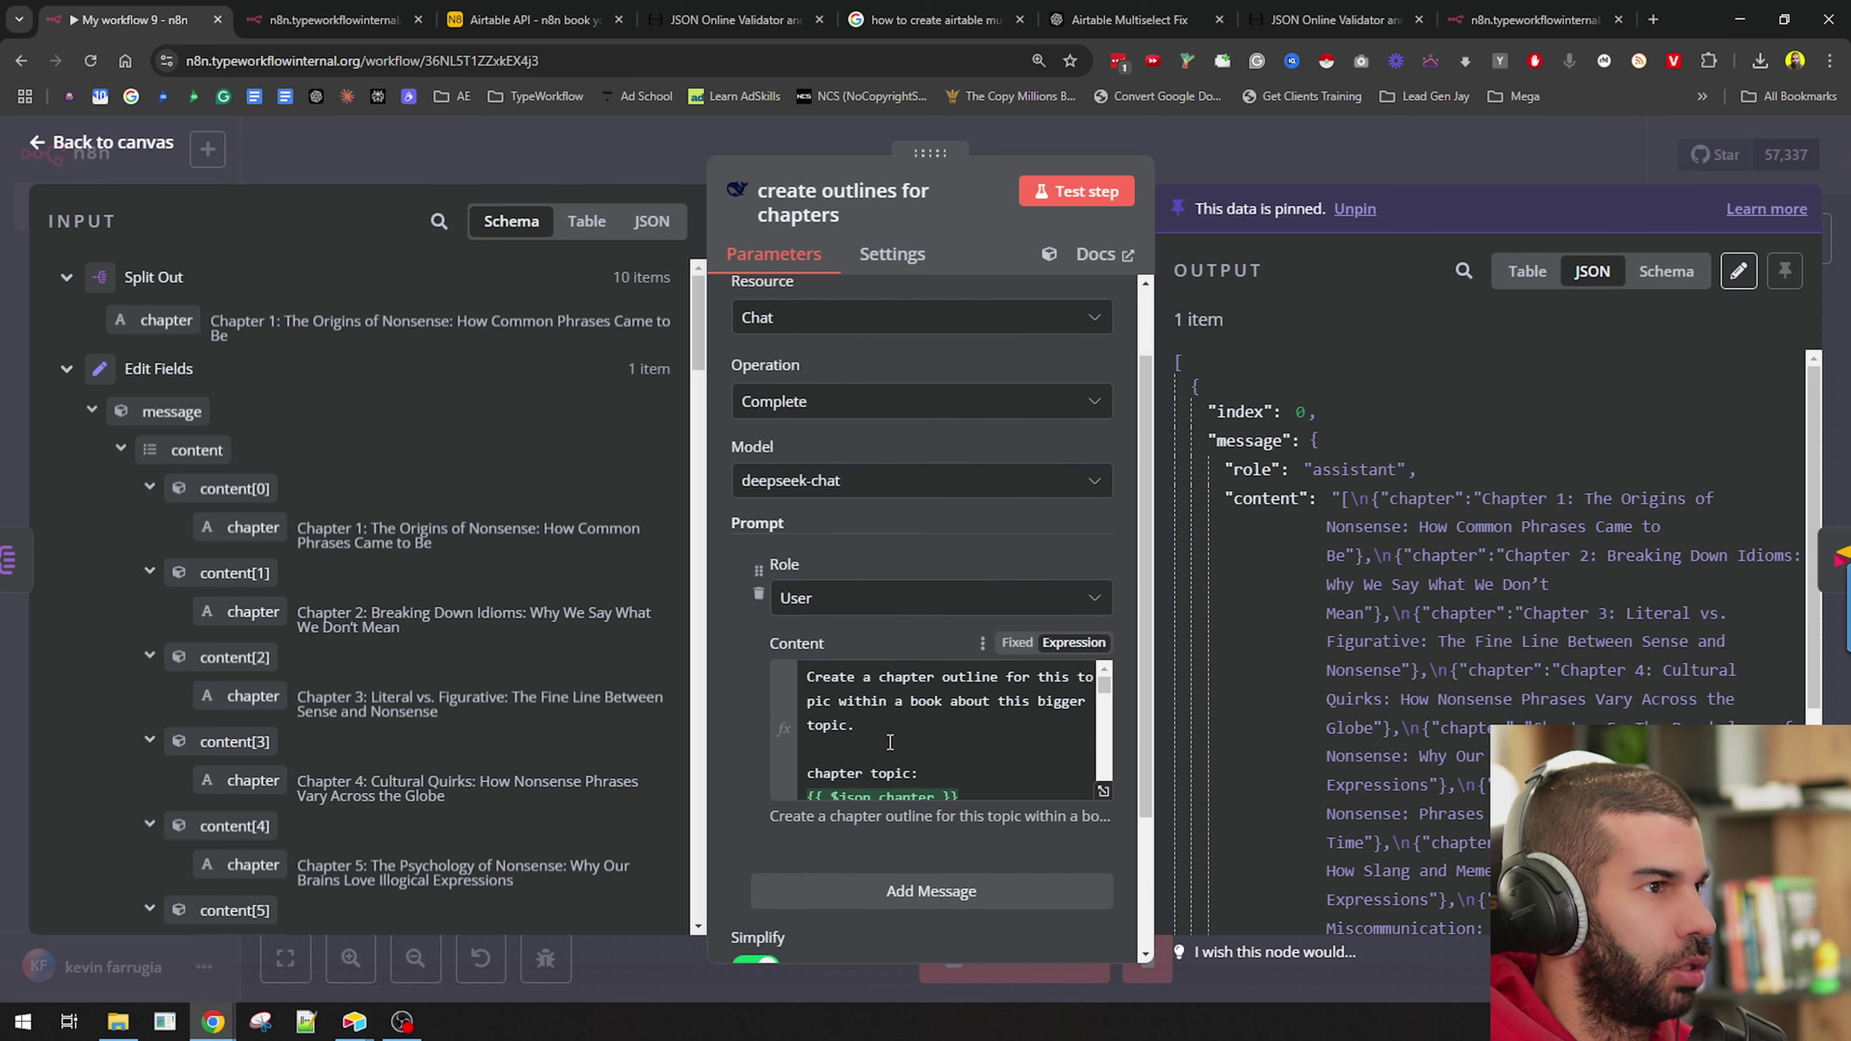
pyautogui.scroll(-2, 889, 741)
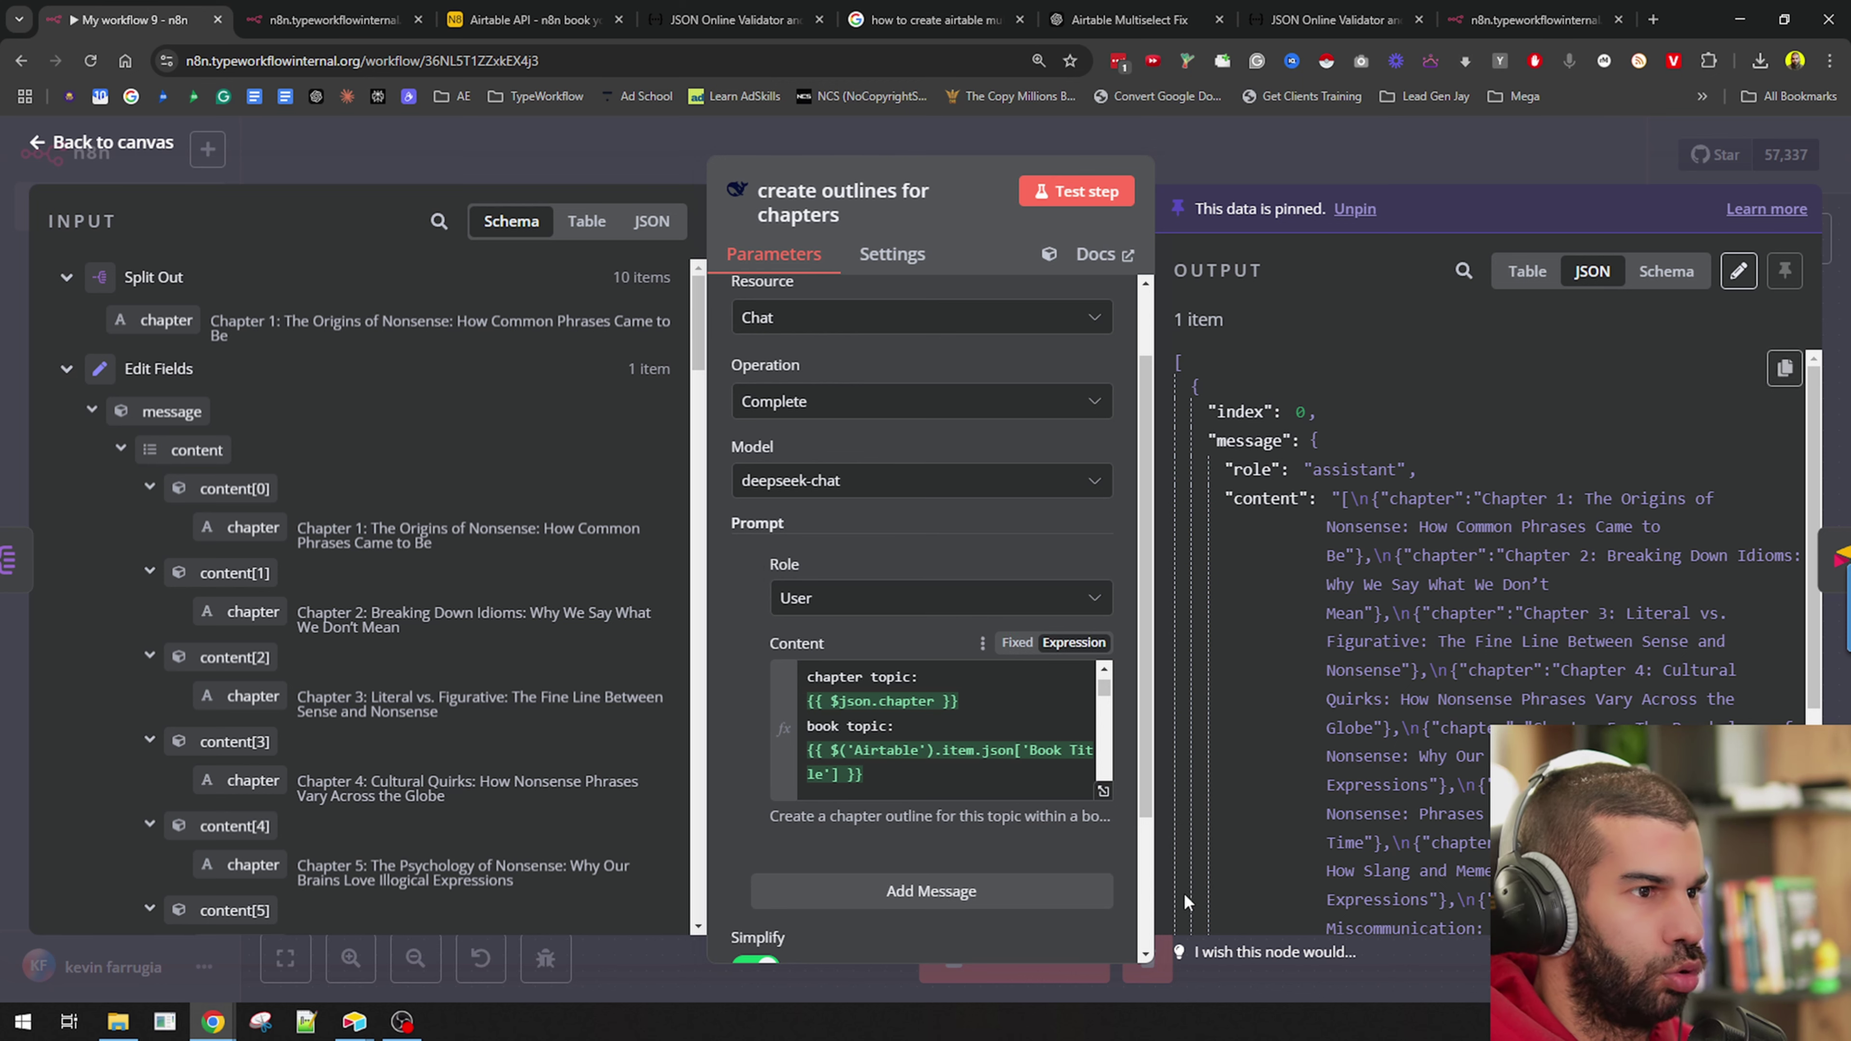
pyautogui.moveTo(1529, 503); pyautogui.dragTo(1542, 558)
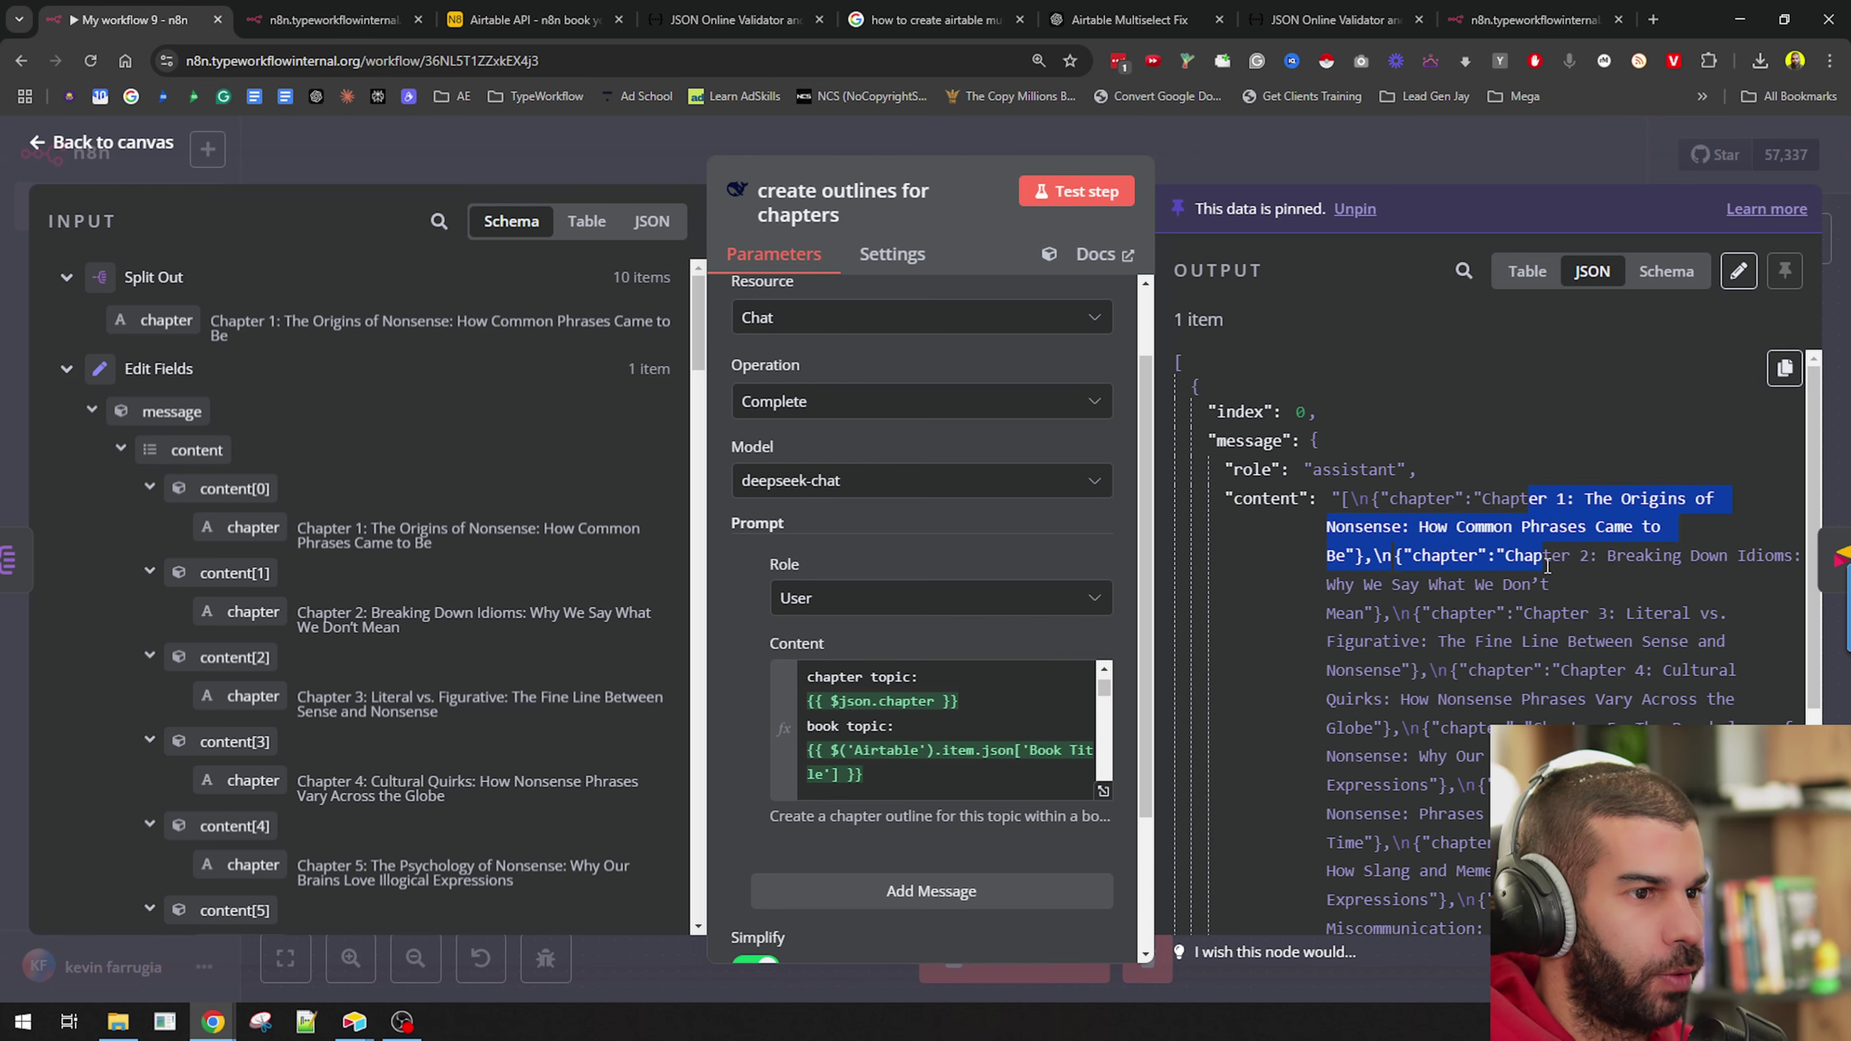
pyautogui.click(1103, 791)
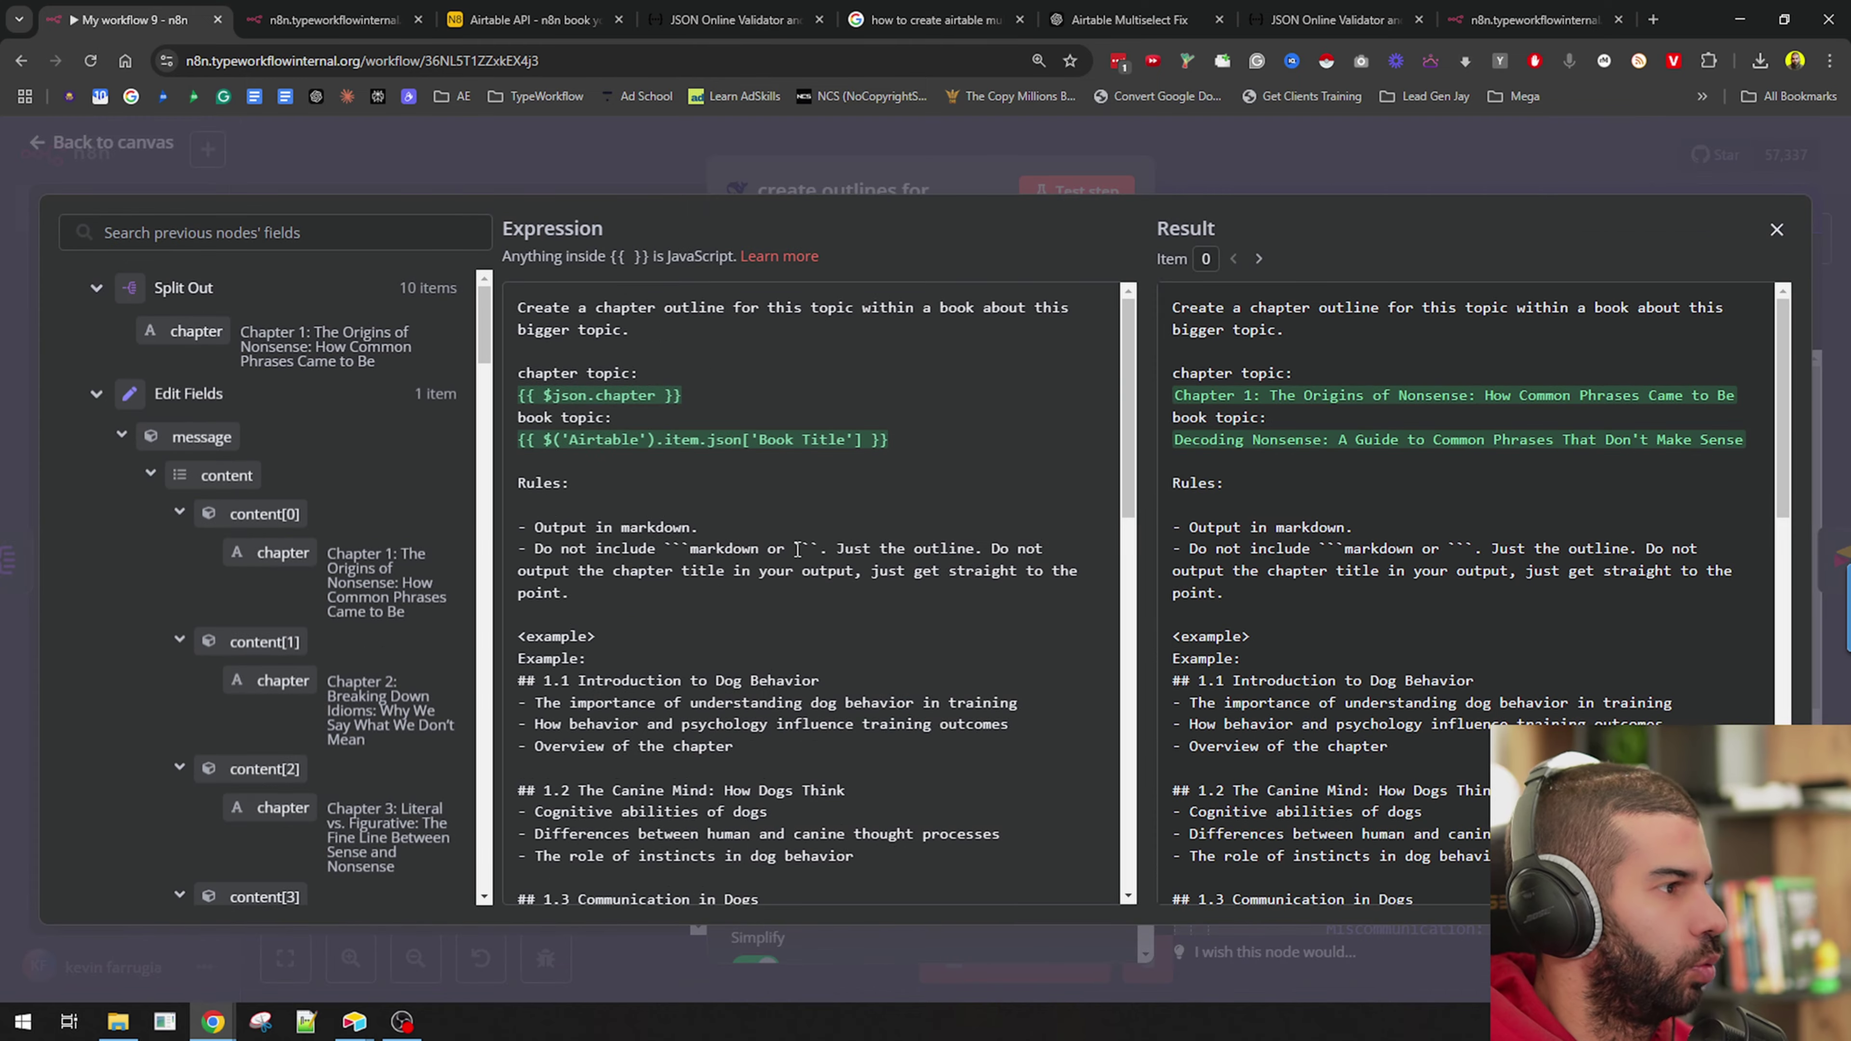
# Review the chapters output of the outlines node in schema and table views.
pyautogui.scroll(-2, 737, 503)
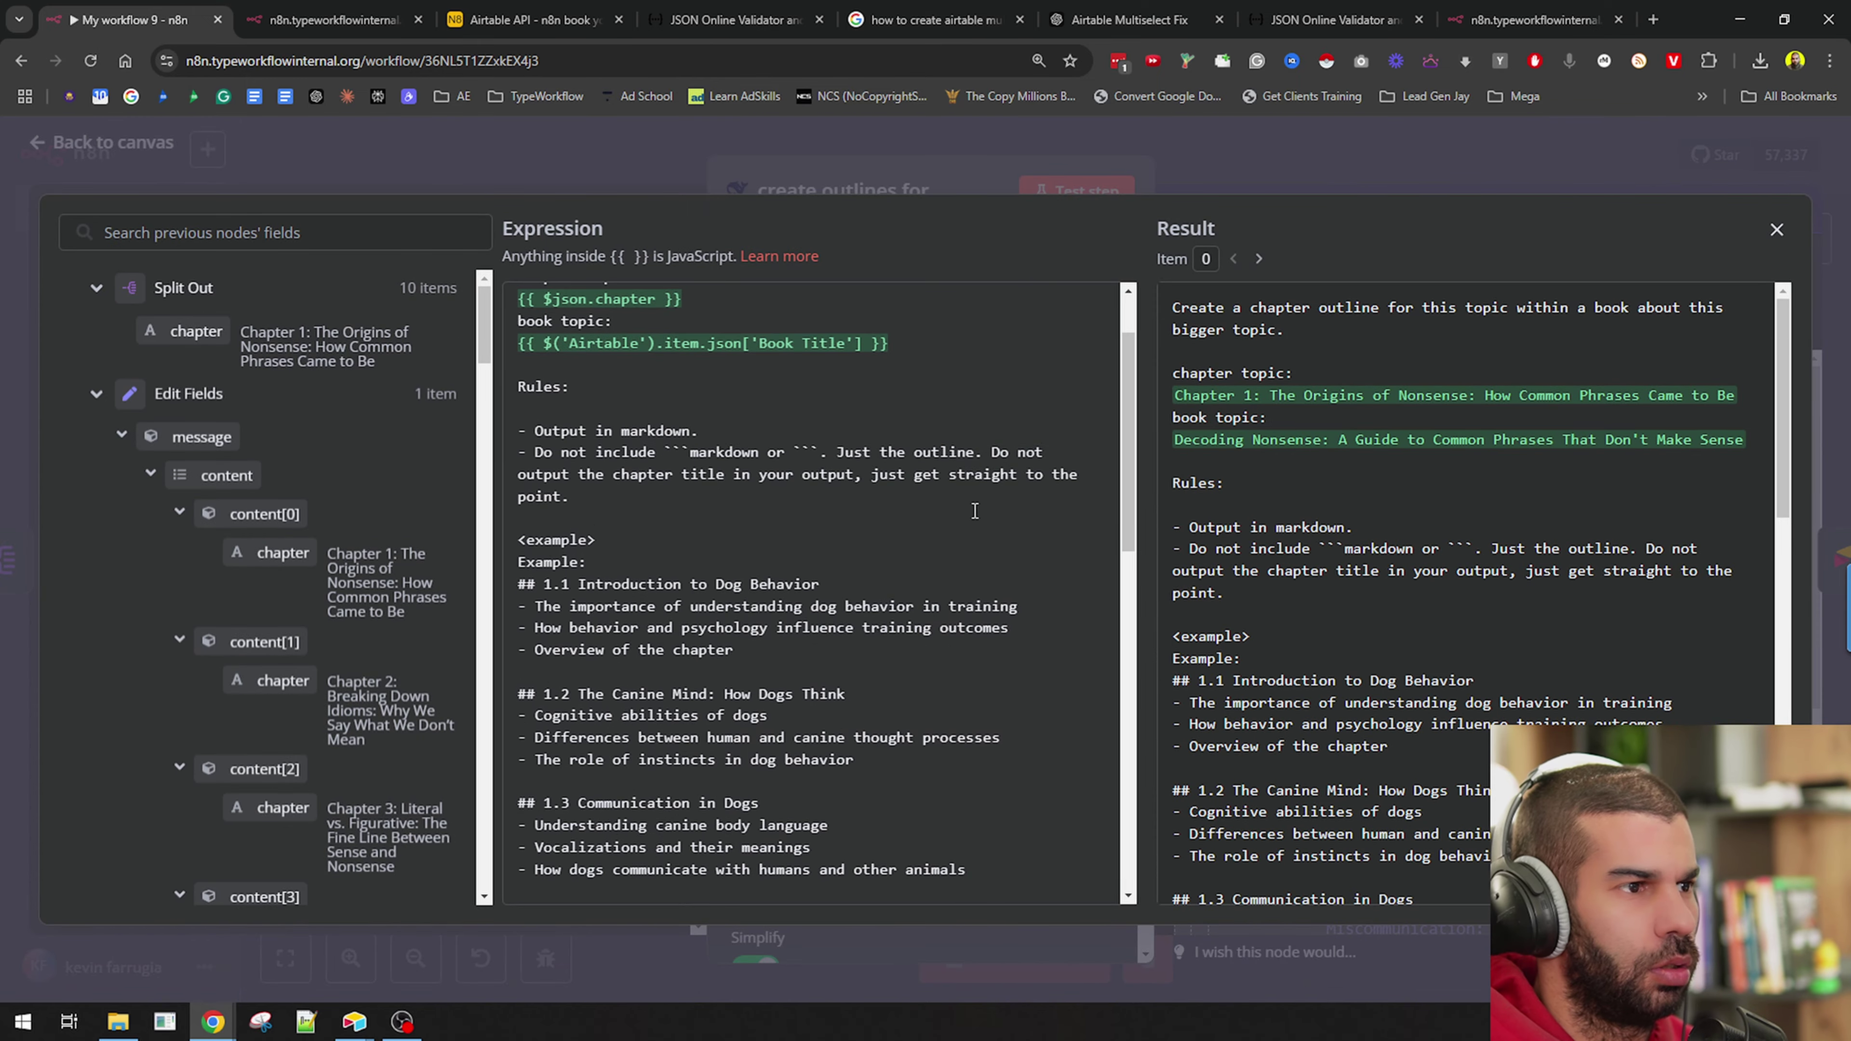
pyautogui.scroll(-11, 974, 511)
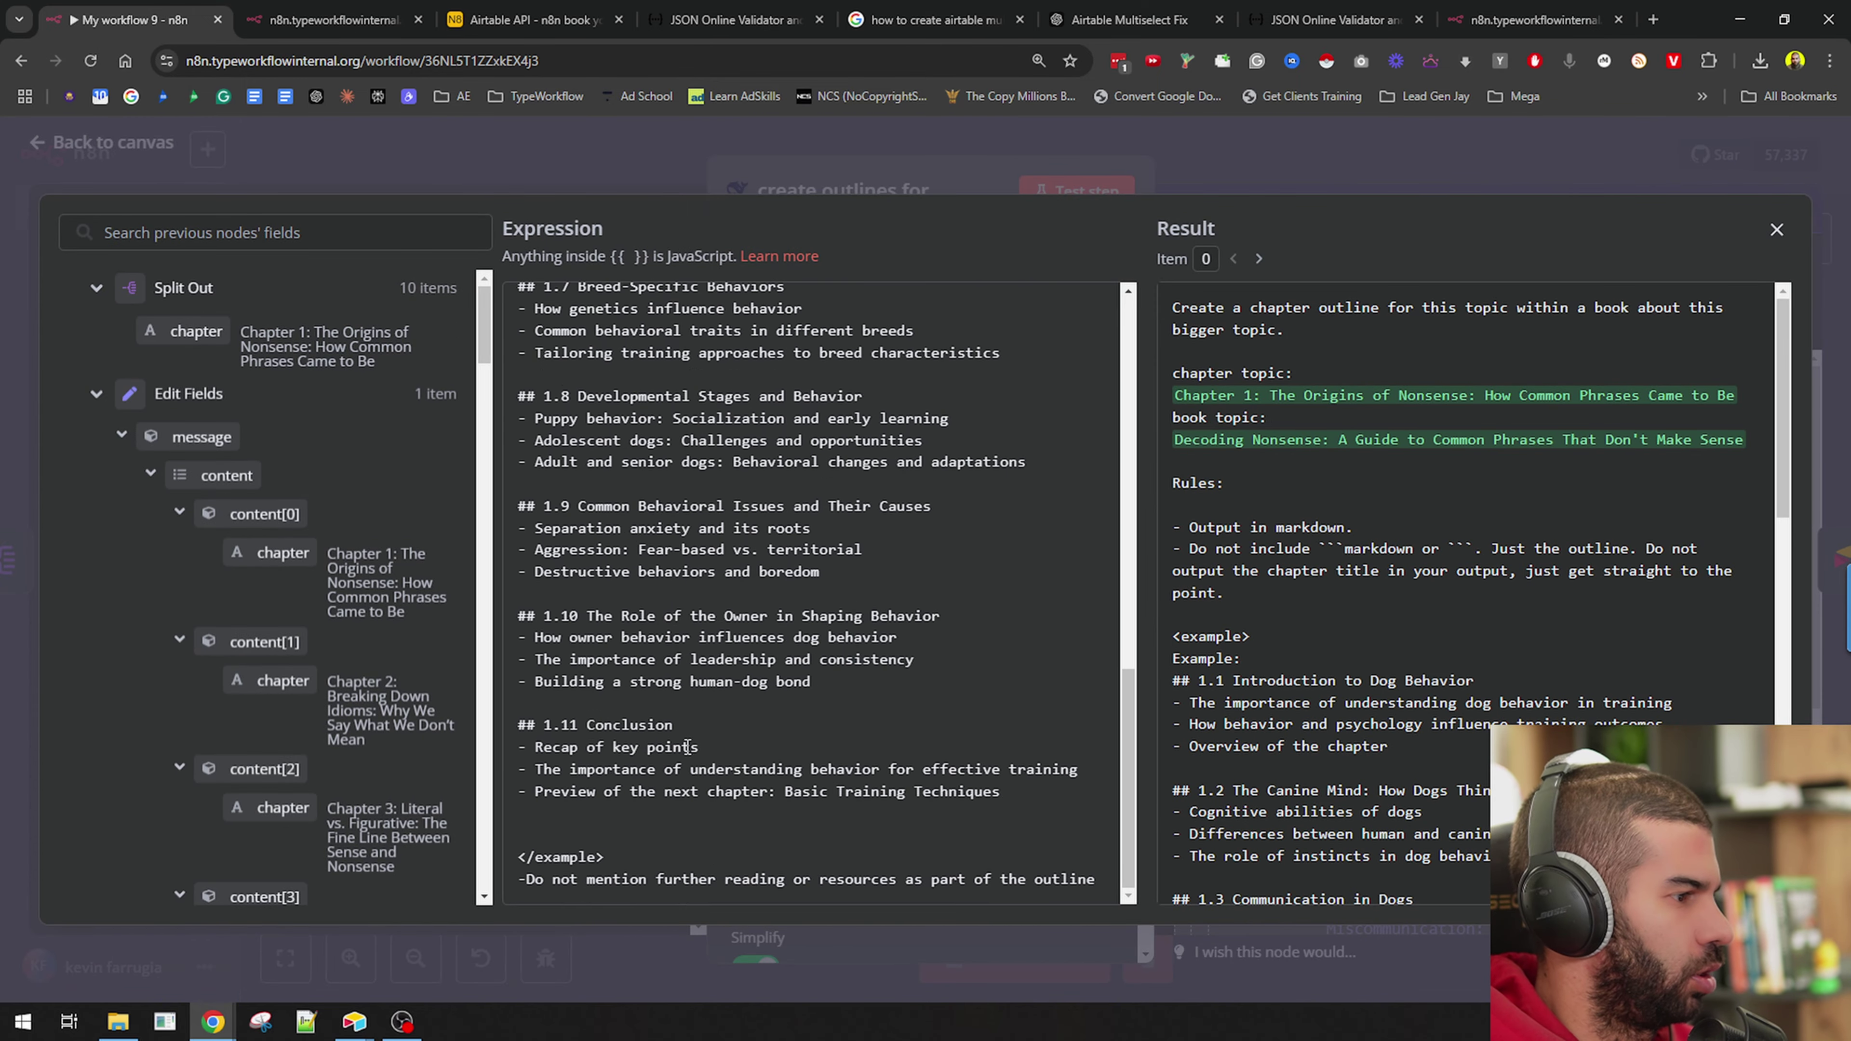
pyautogui.scroll(13, 600, 803)
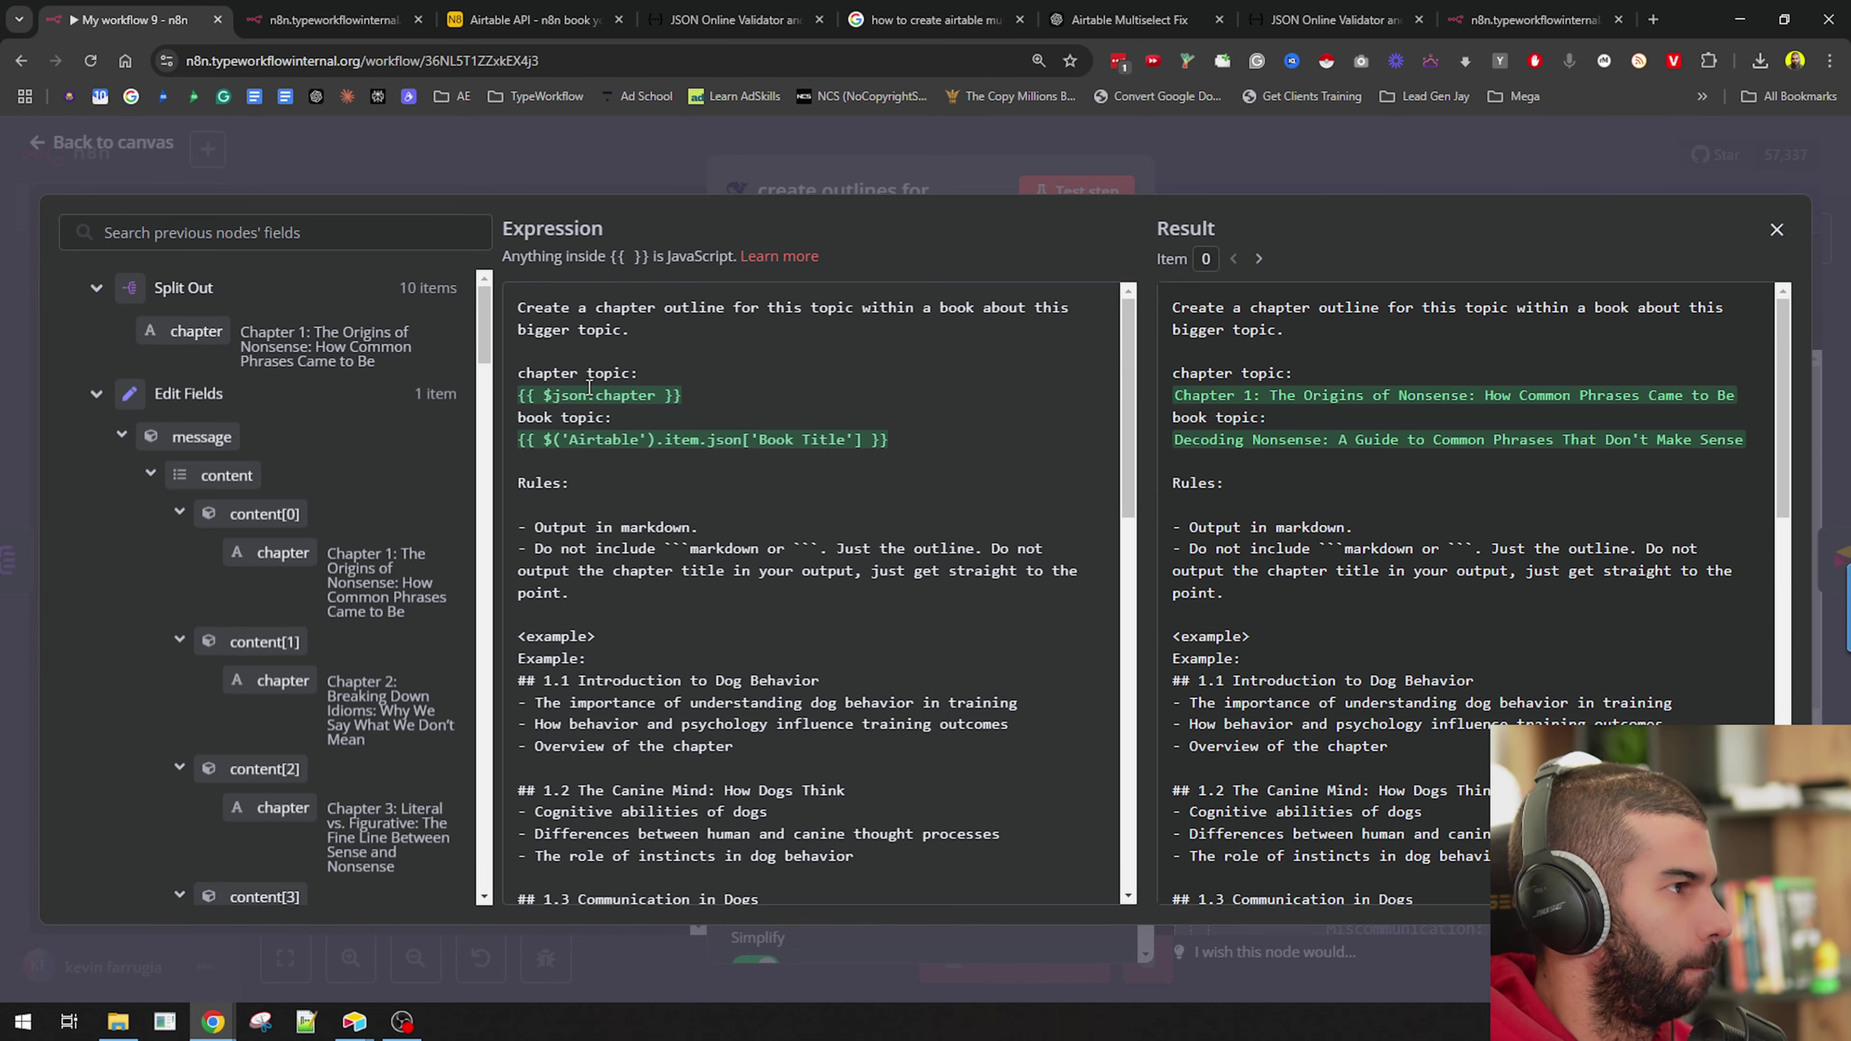
pyautogui.click(865, 178)
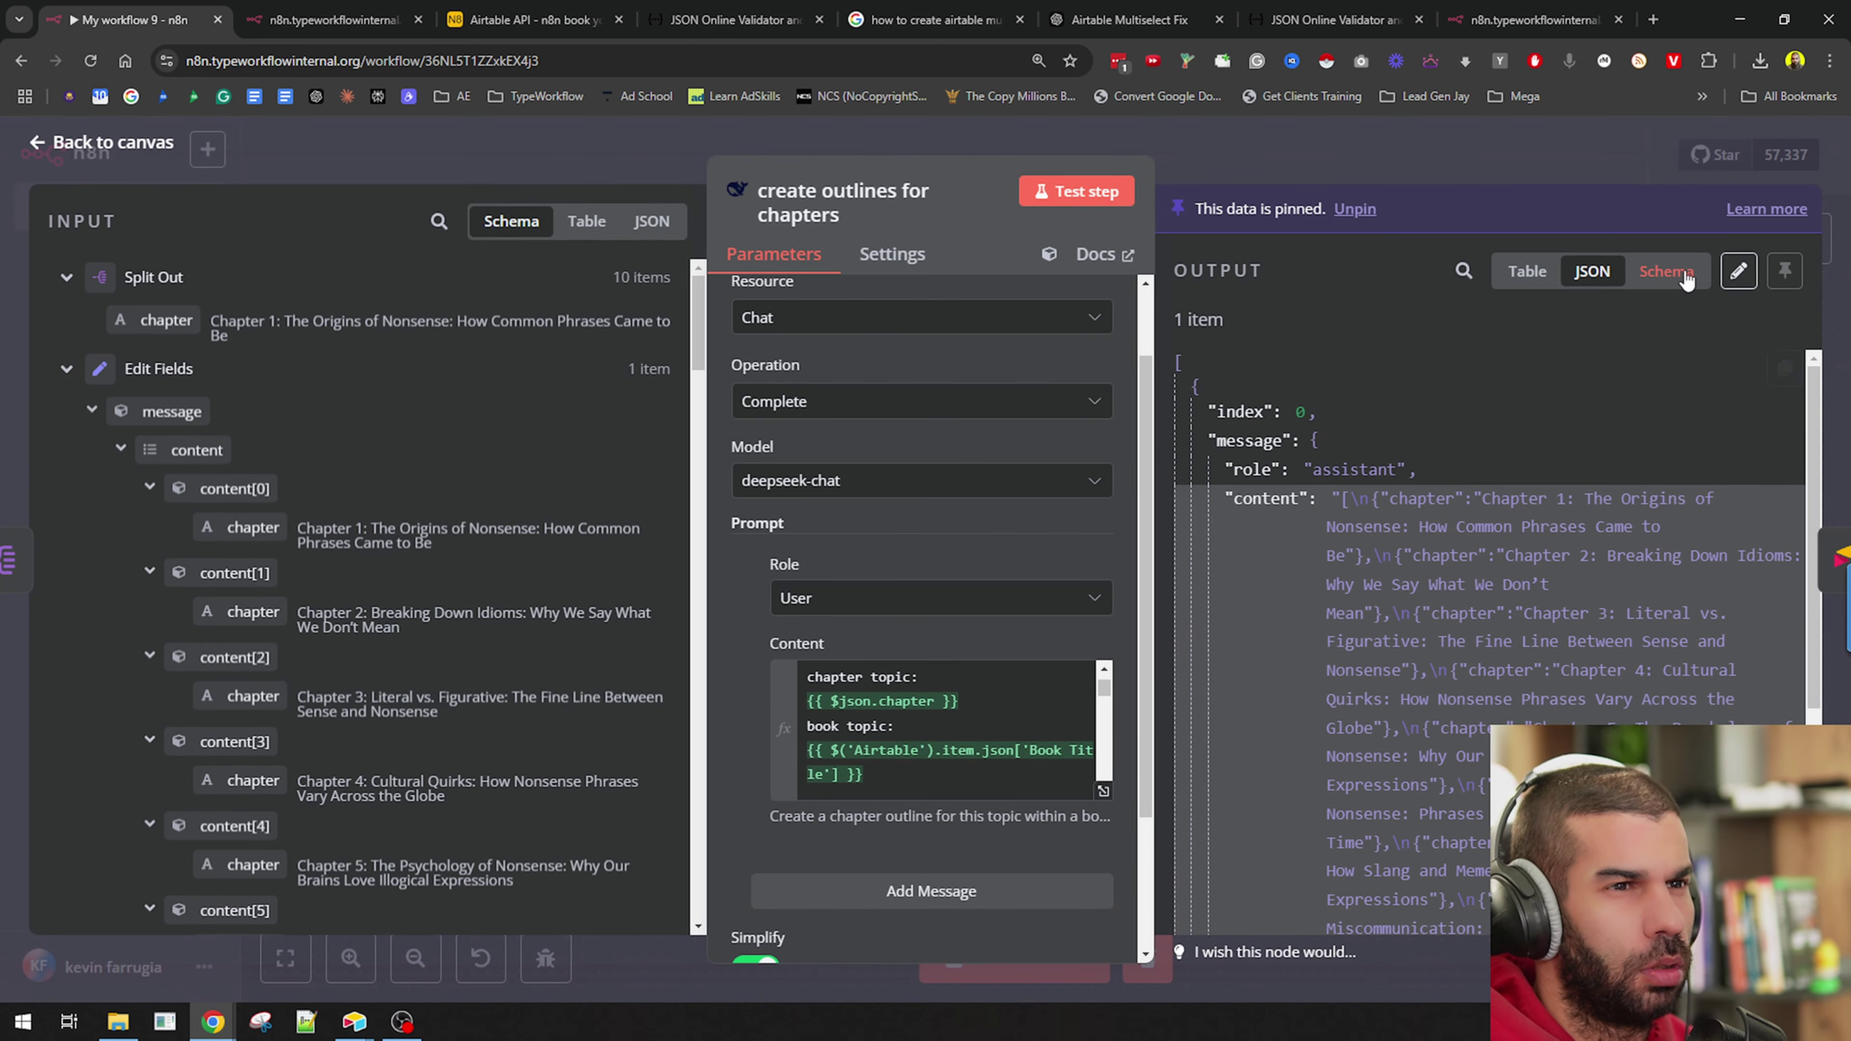
pyautogui.click(1629, 277)
pyautogui.click(1530, 273)
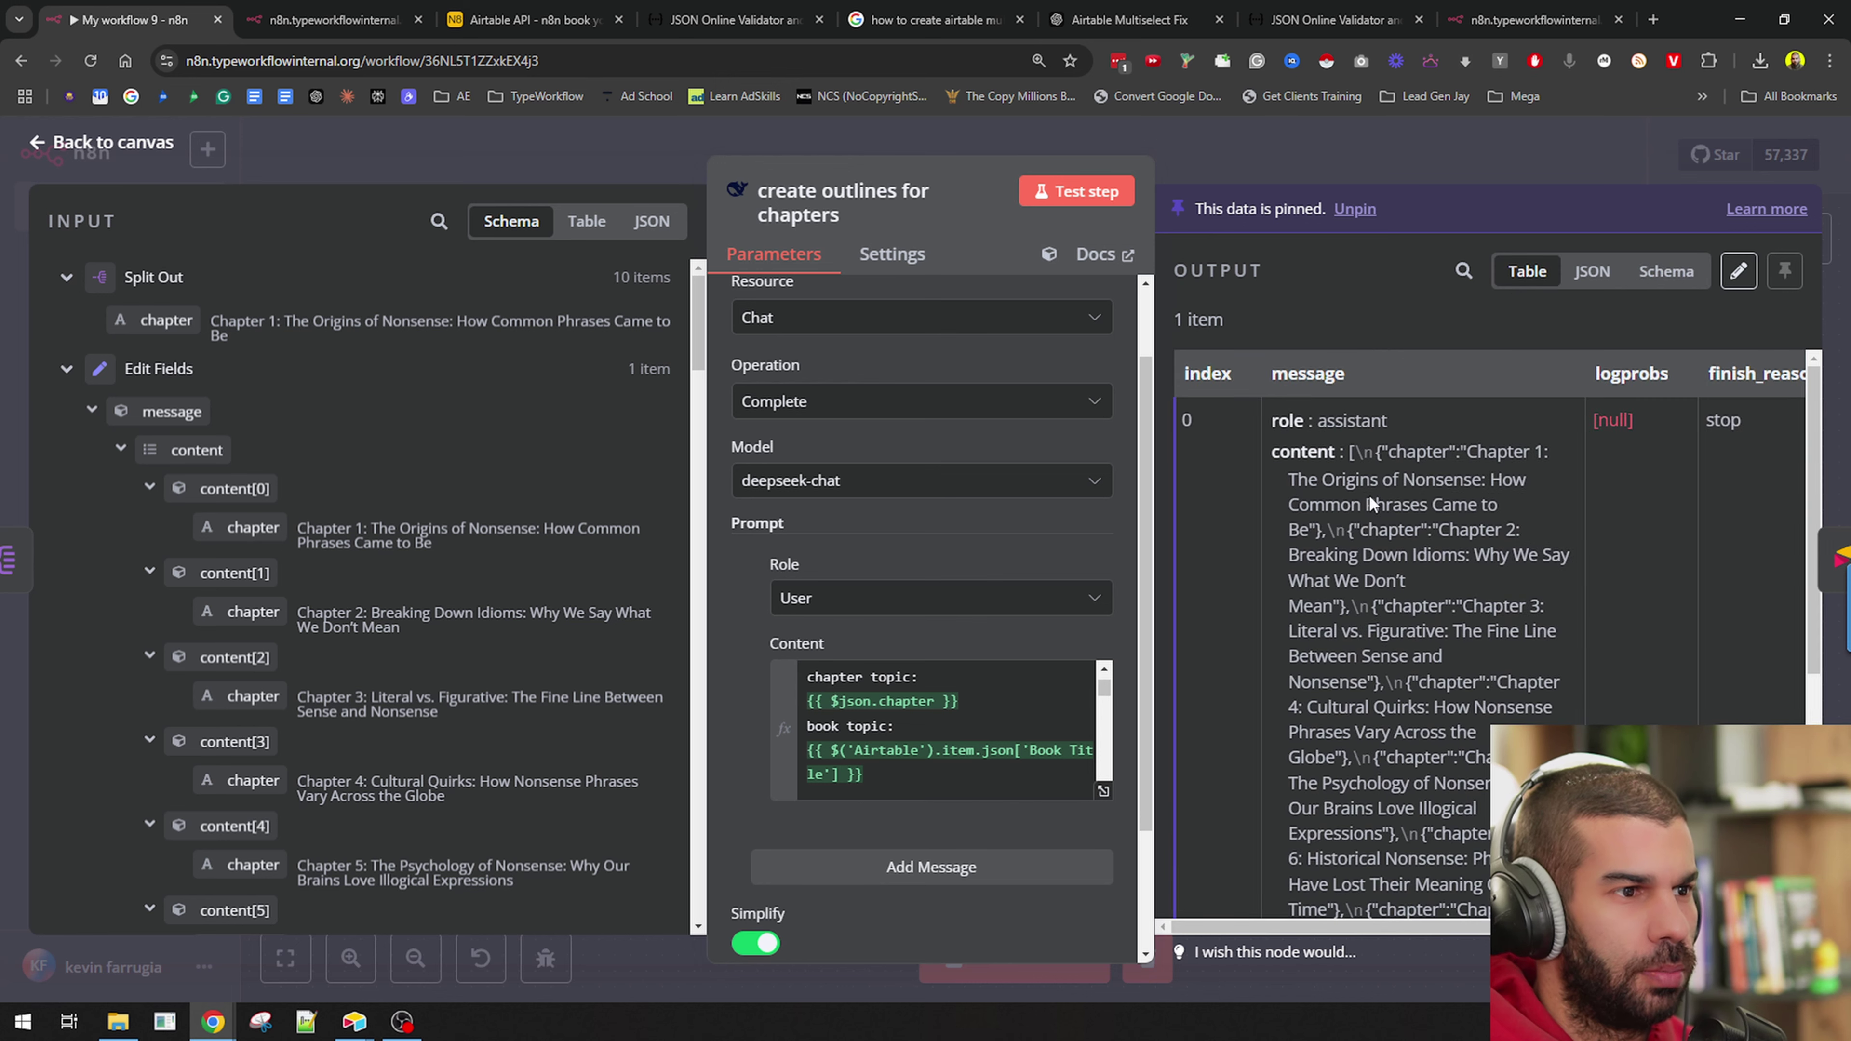
pyautogui.moveTo(1466, 465); pyautogui.dragTo(1439, 757)
pyautogui.scroll(-5, 1439, 757)
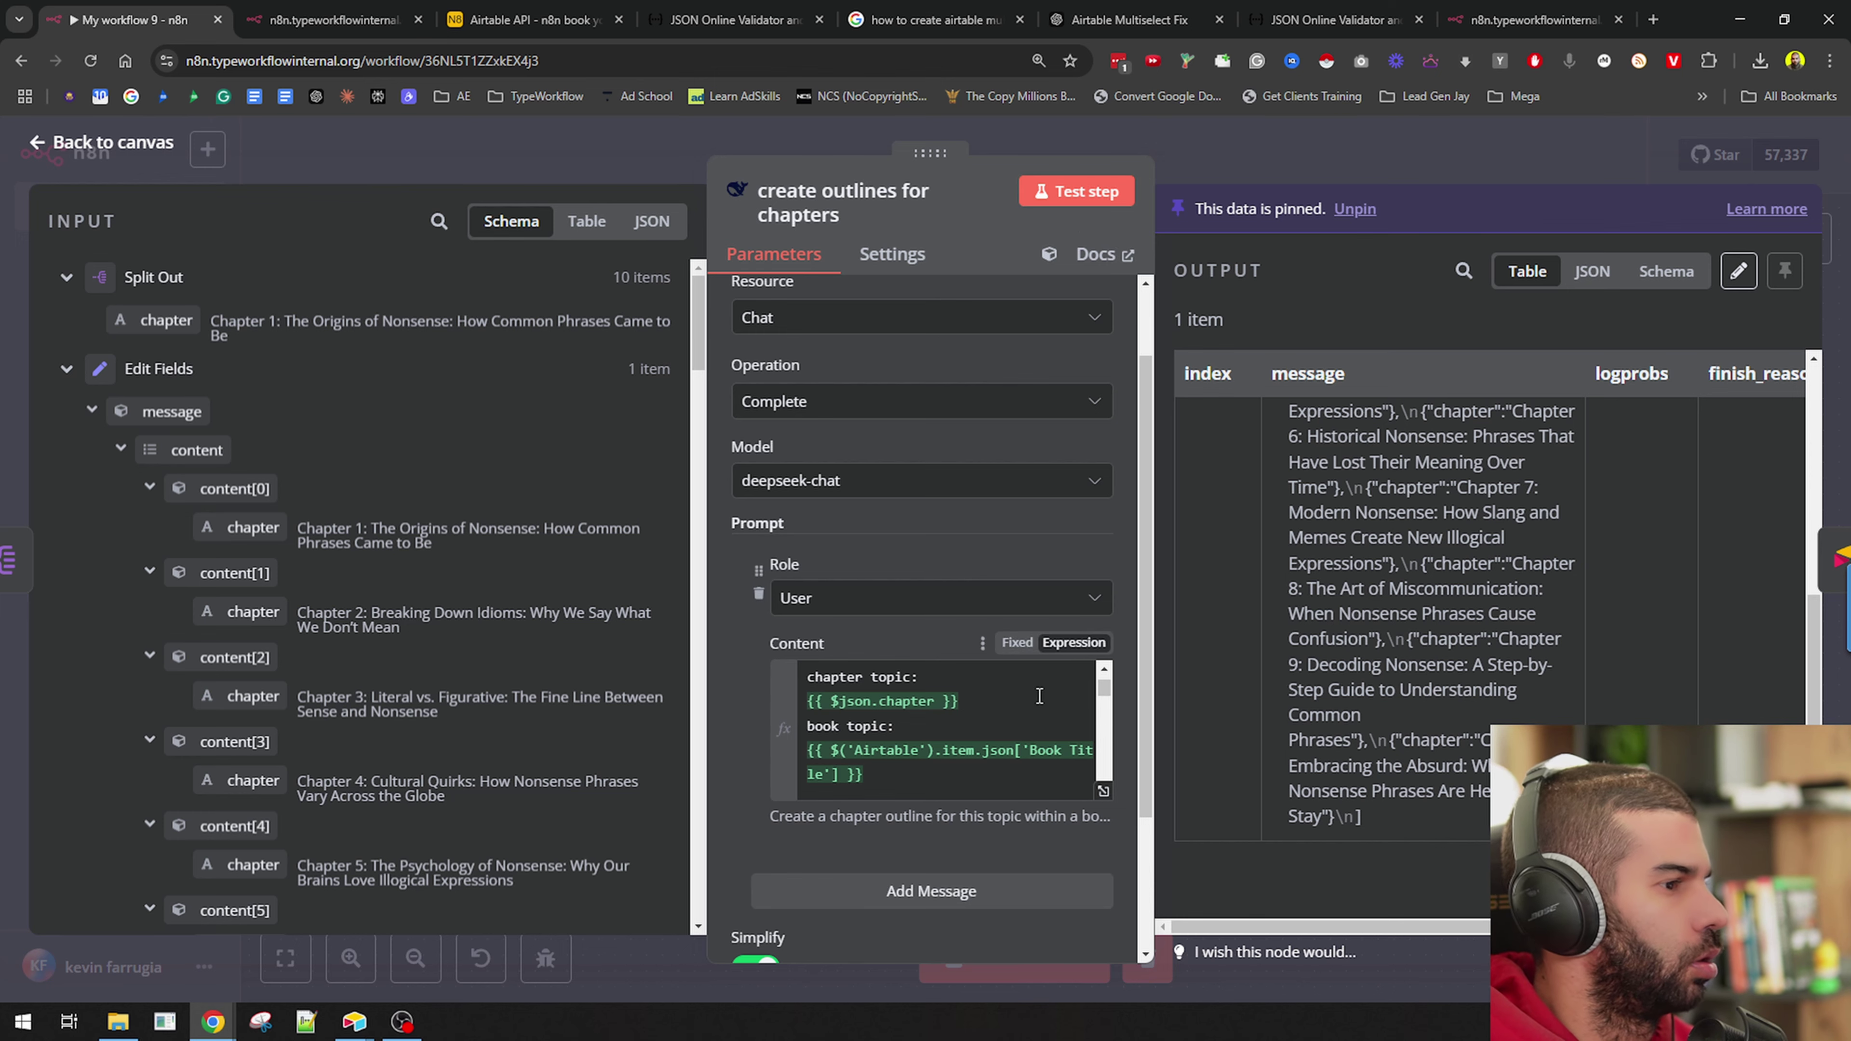
# Add a 'Rules:' heading with the rule 'Remember you're only writing the outline for this particular chapter.'.
pyautogui.click(1103, 790)
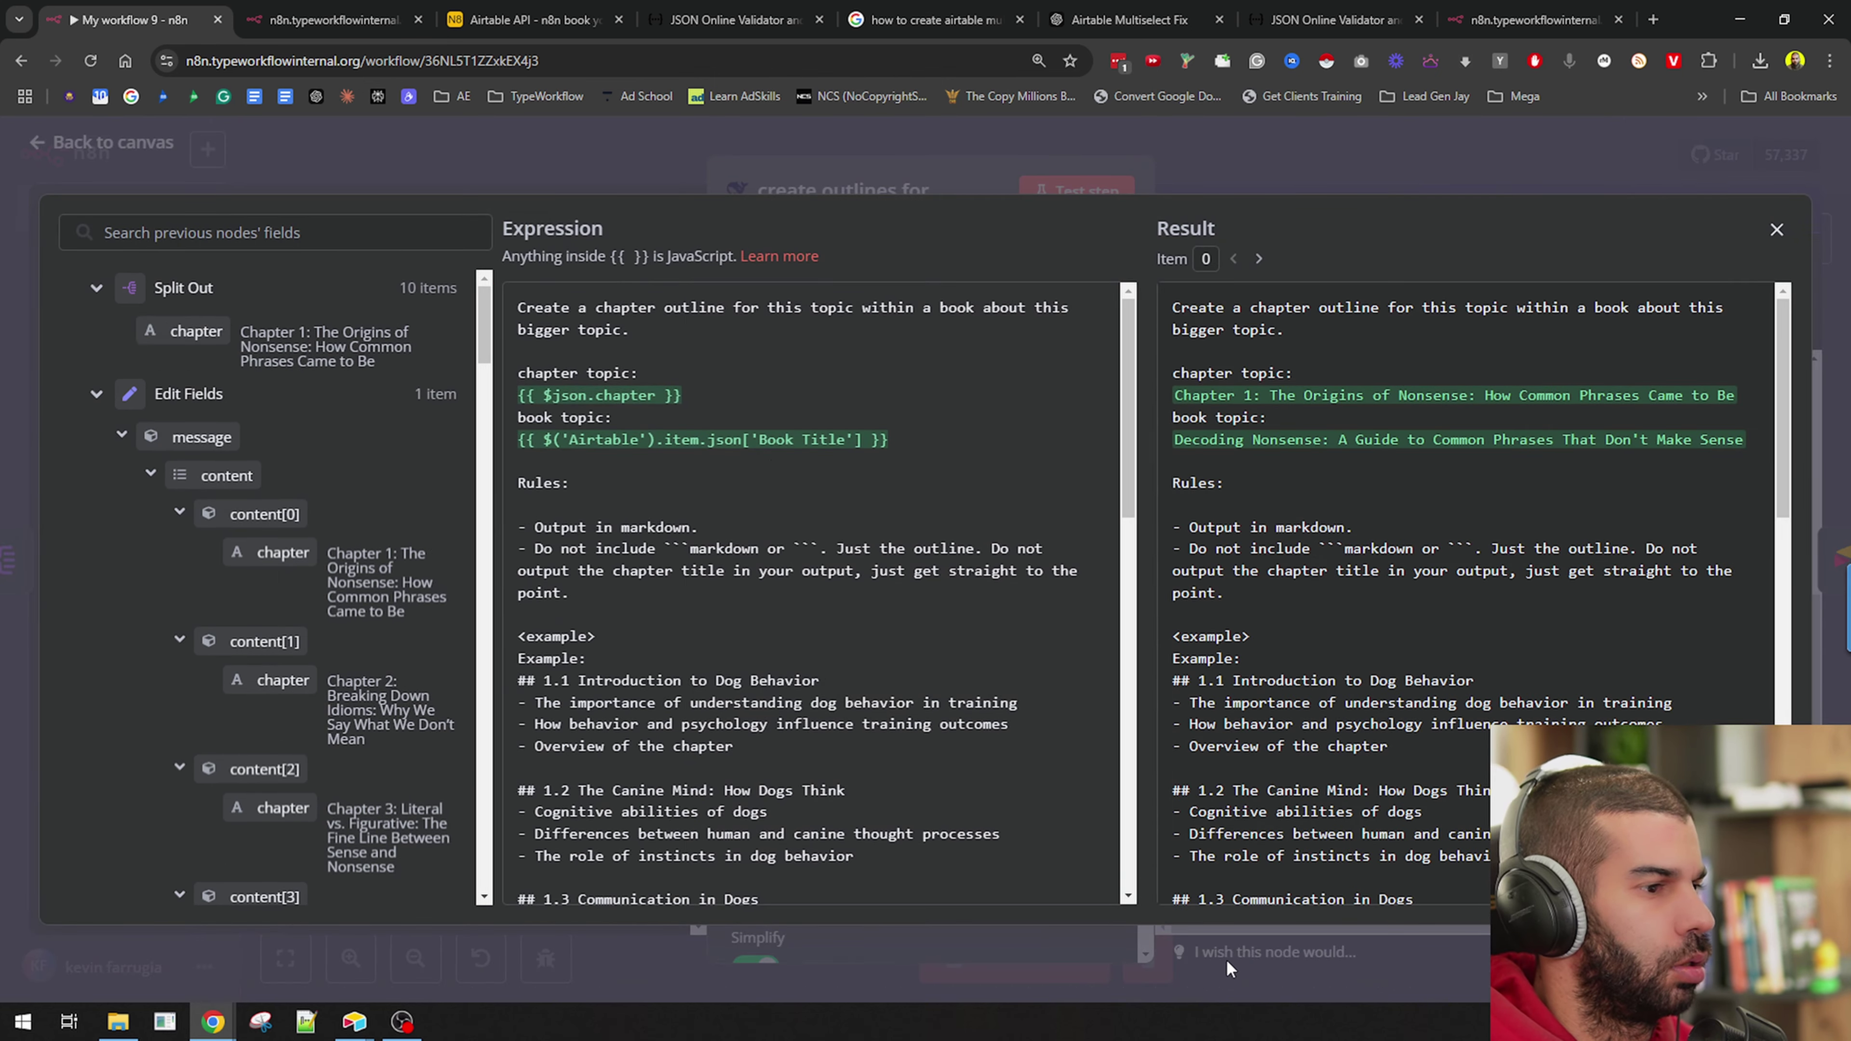
pyautogui.scroll(-3, 623, 558)
pyautogui.scroll(3, 541, 498)
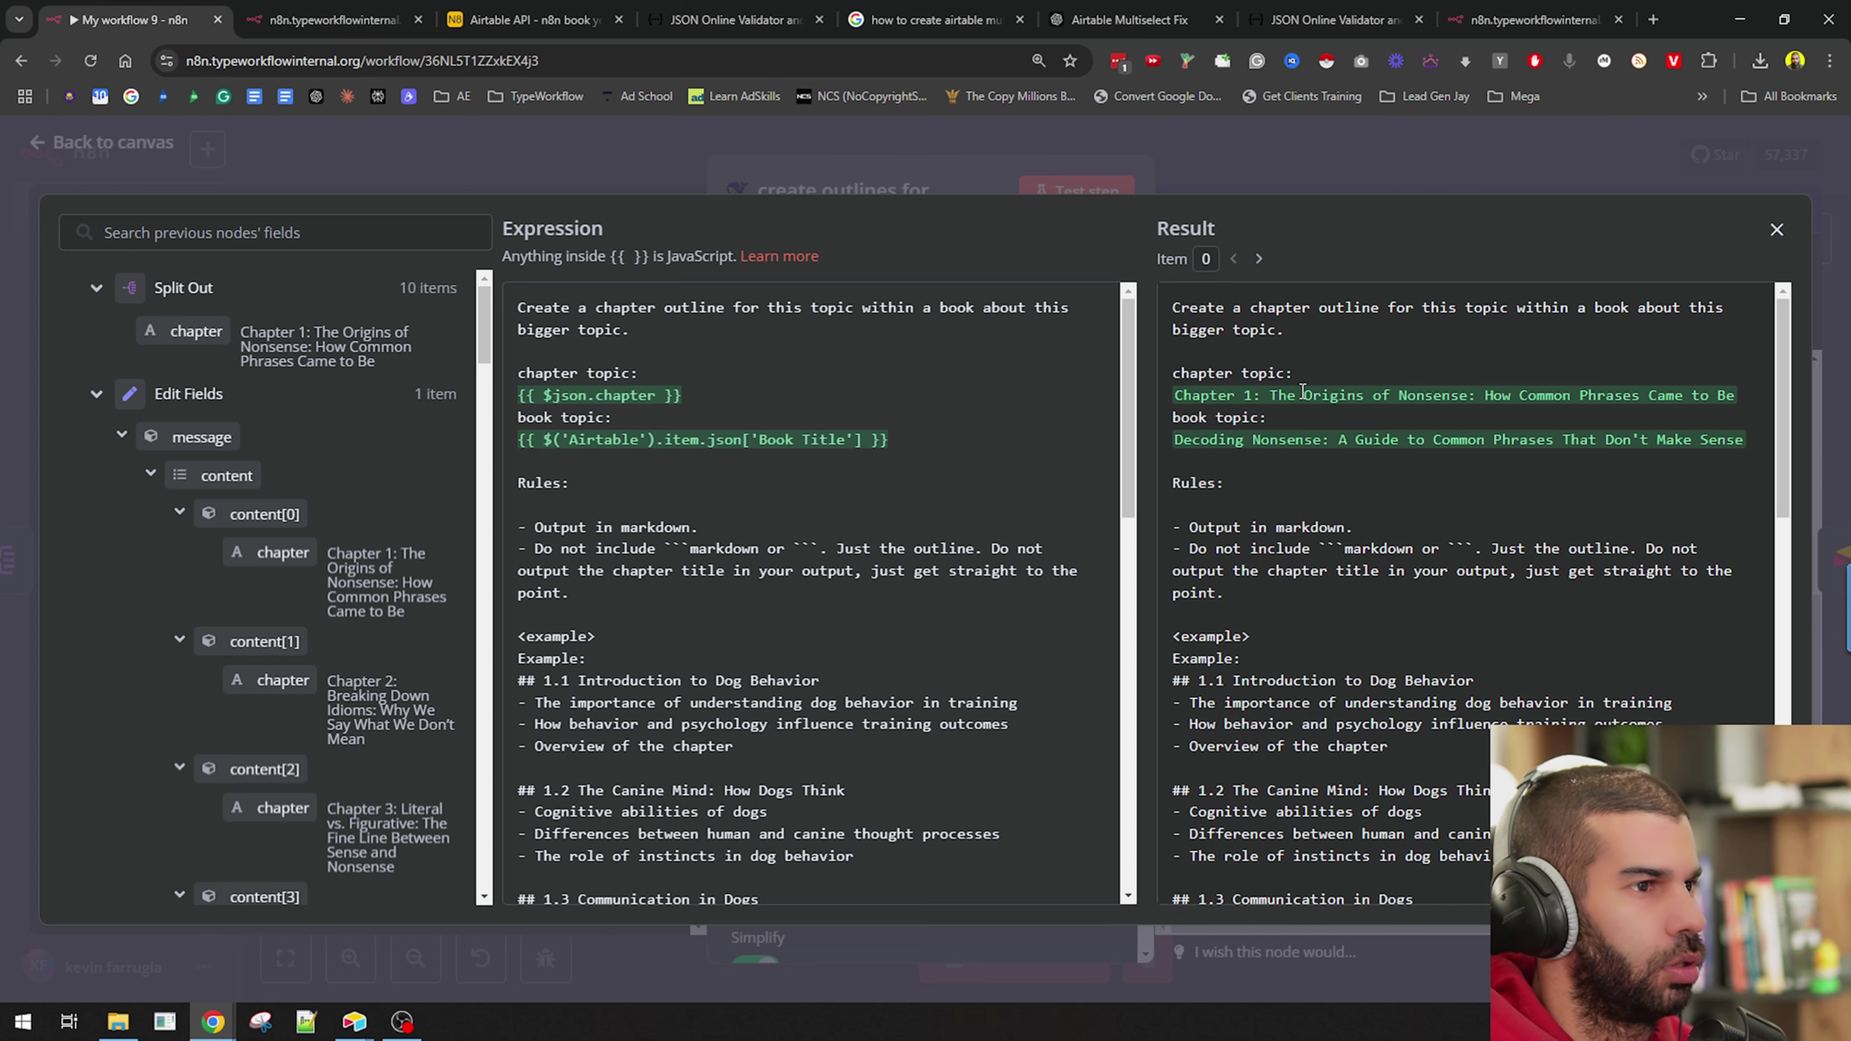
pyautogui.scroll(-10, 913, 687)
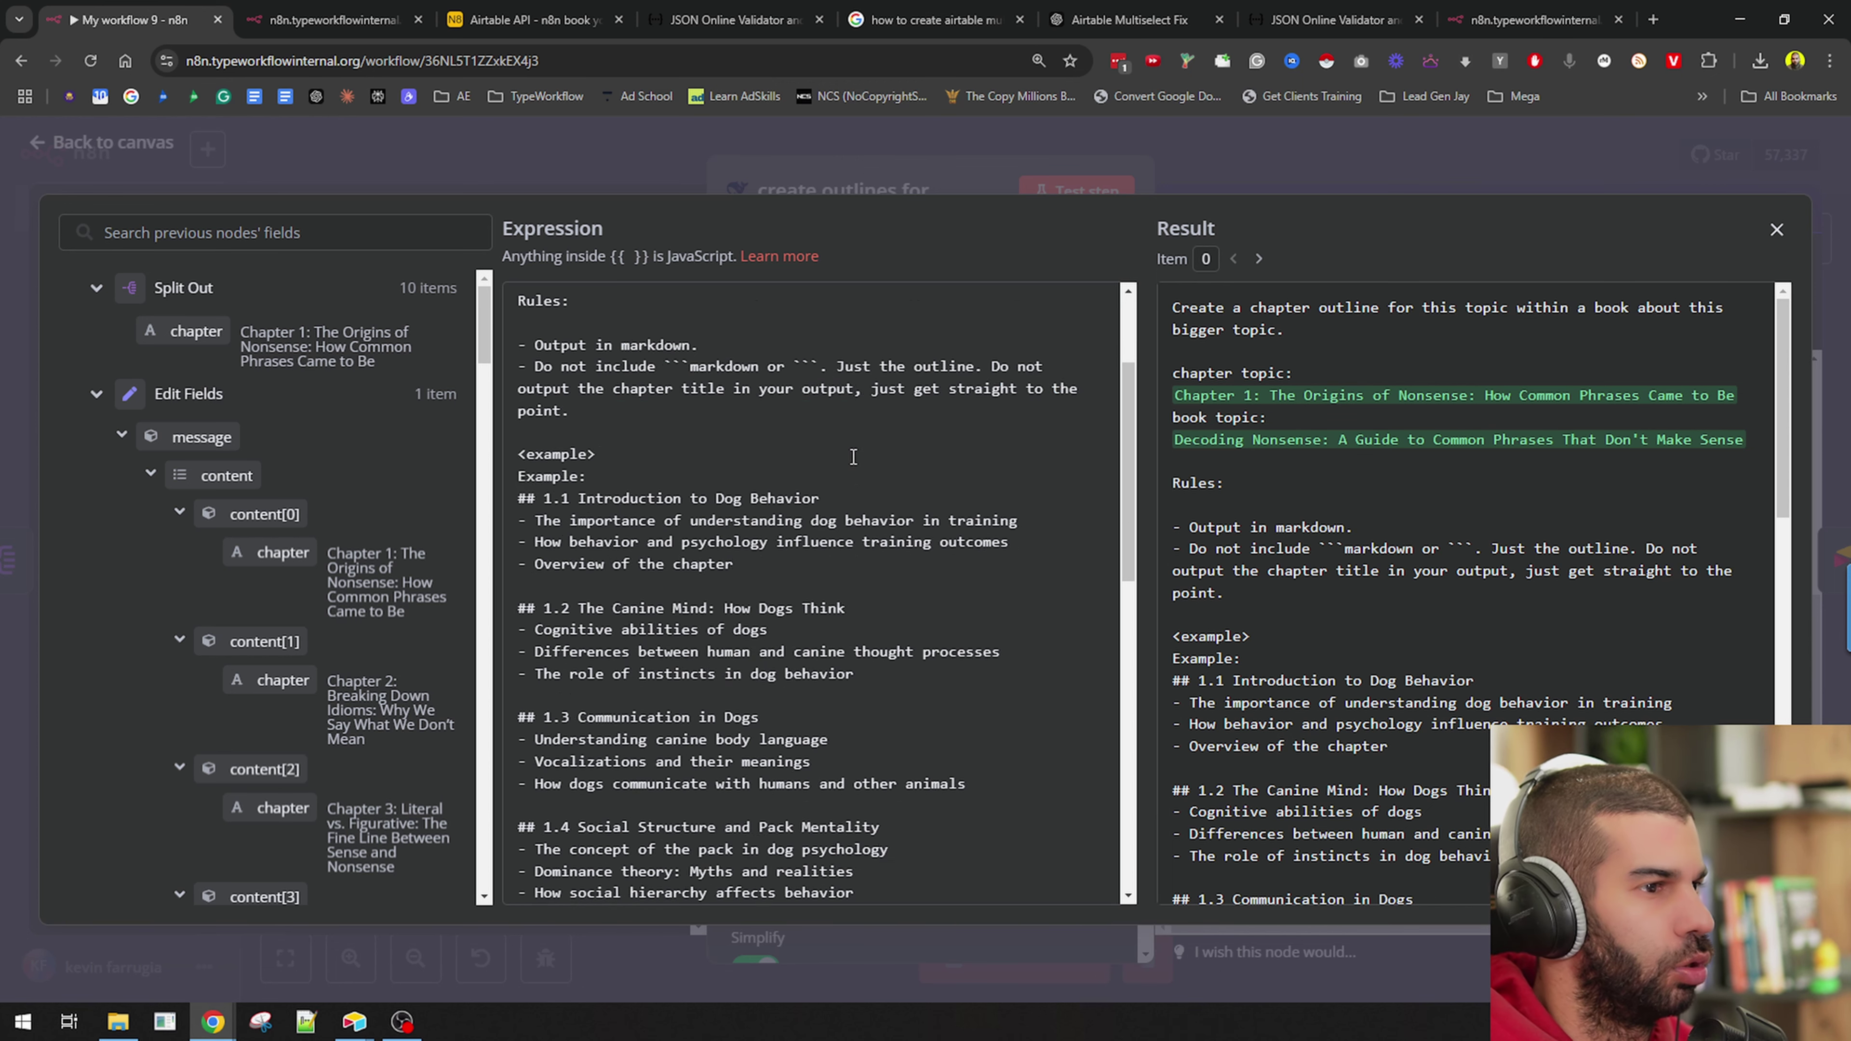
pyautogui.scroll(-2, 751, 771)
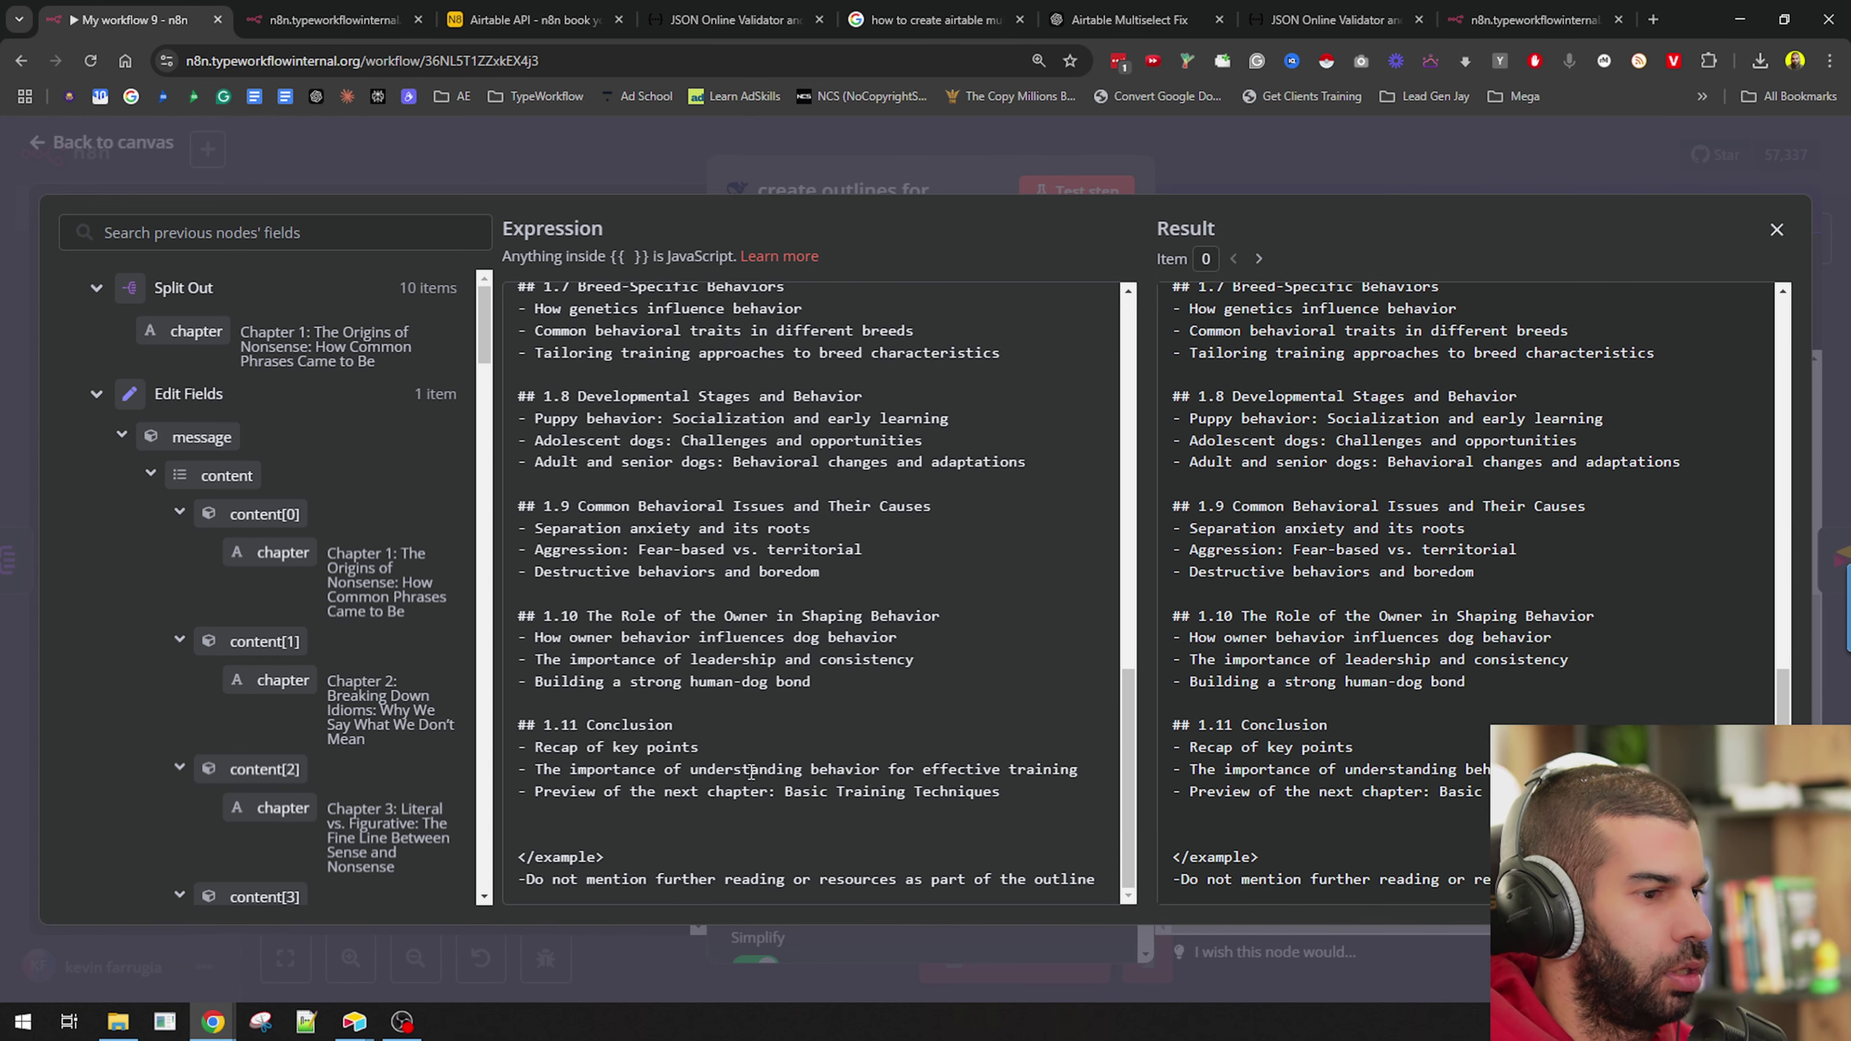
pyautogui.press('Return')
pyautogui.press('Return')
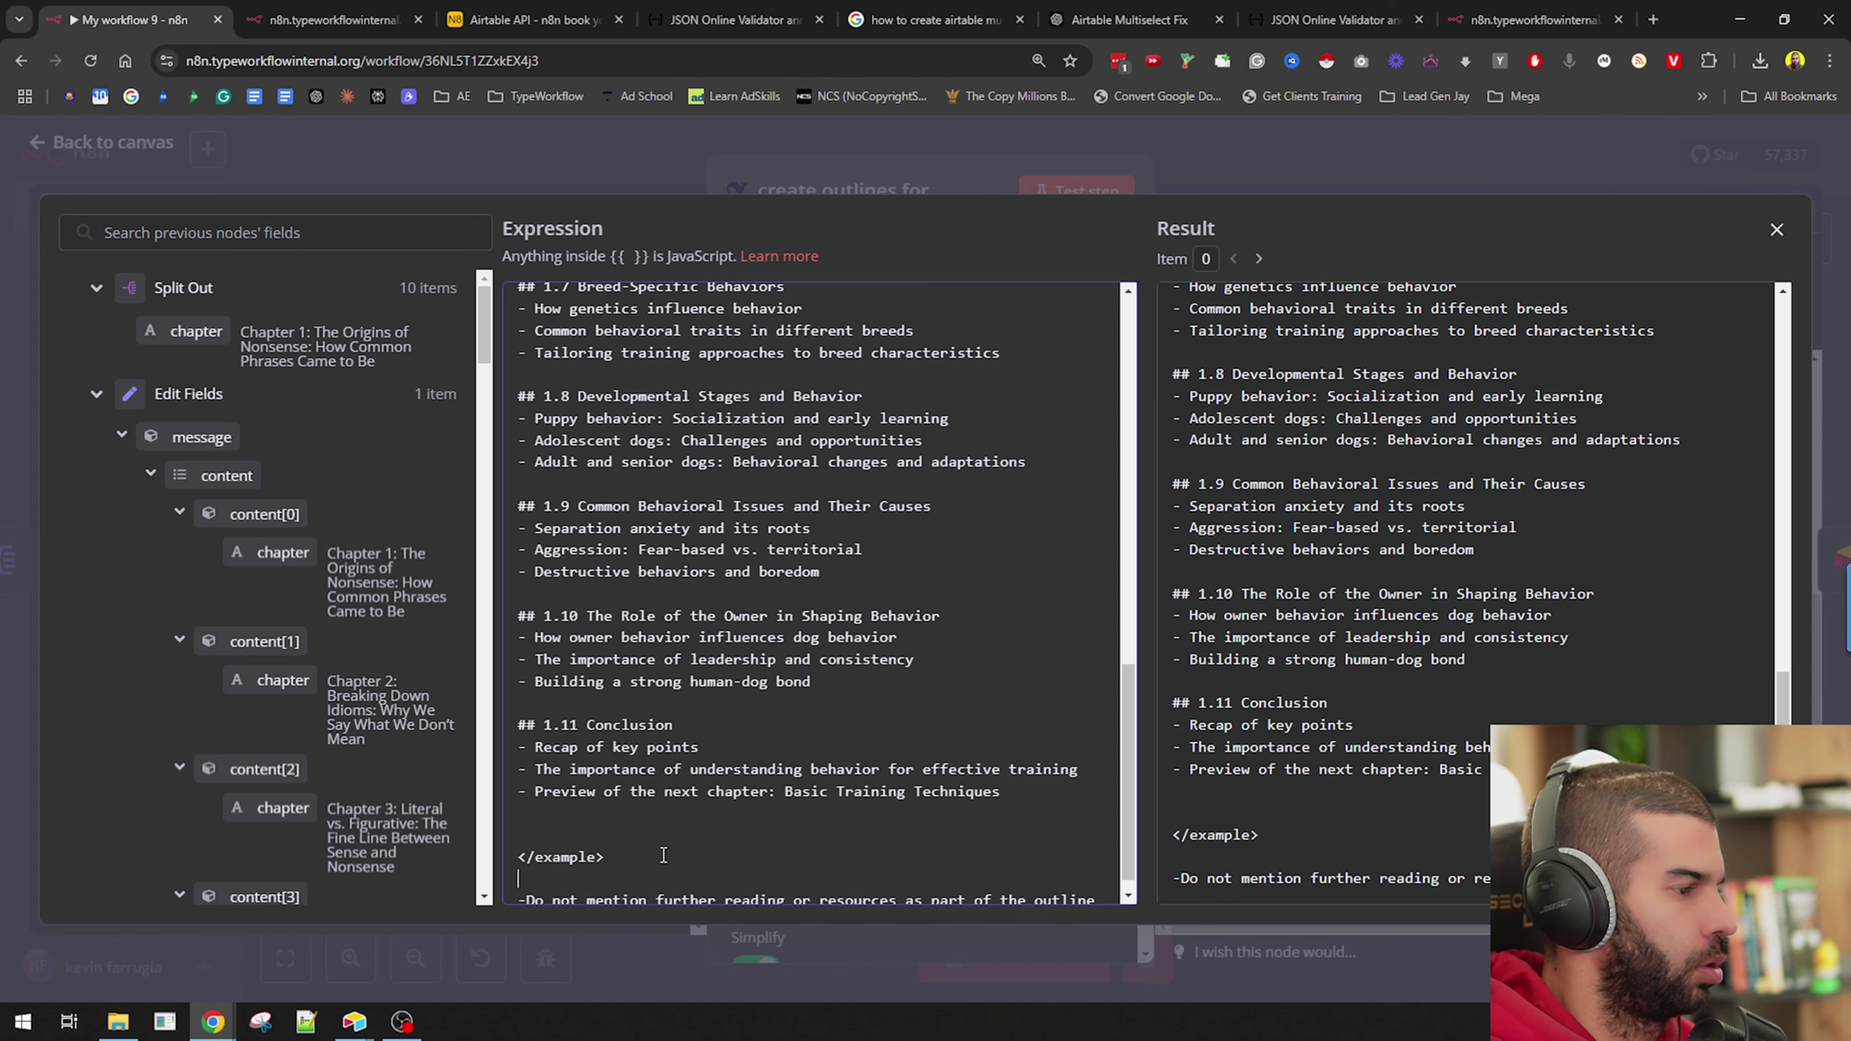
pyautogui.write('Rulews')
pyautogui.press('BackSpace')
pyautogui.press('BackSpace')
pyautogui.write('s')
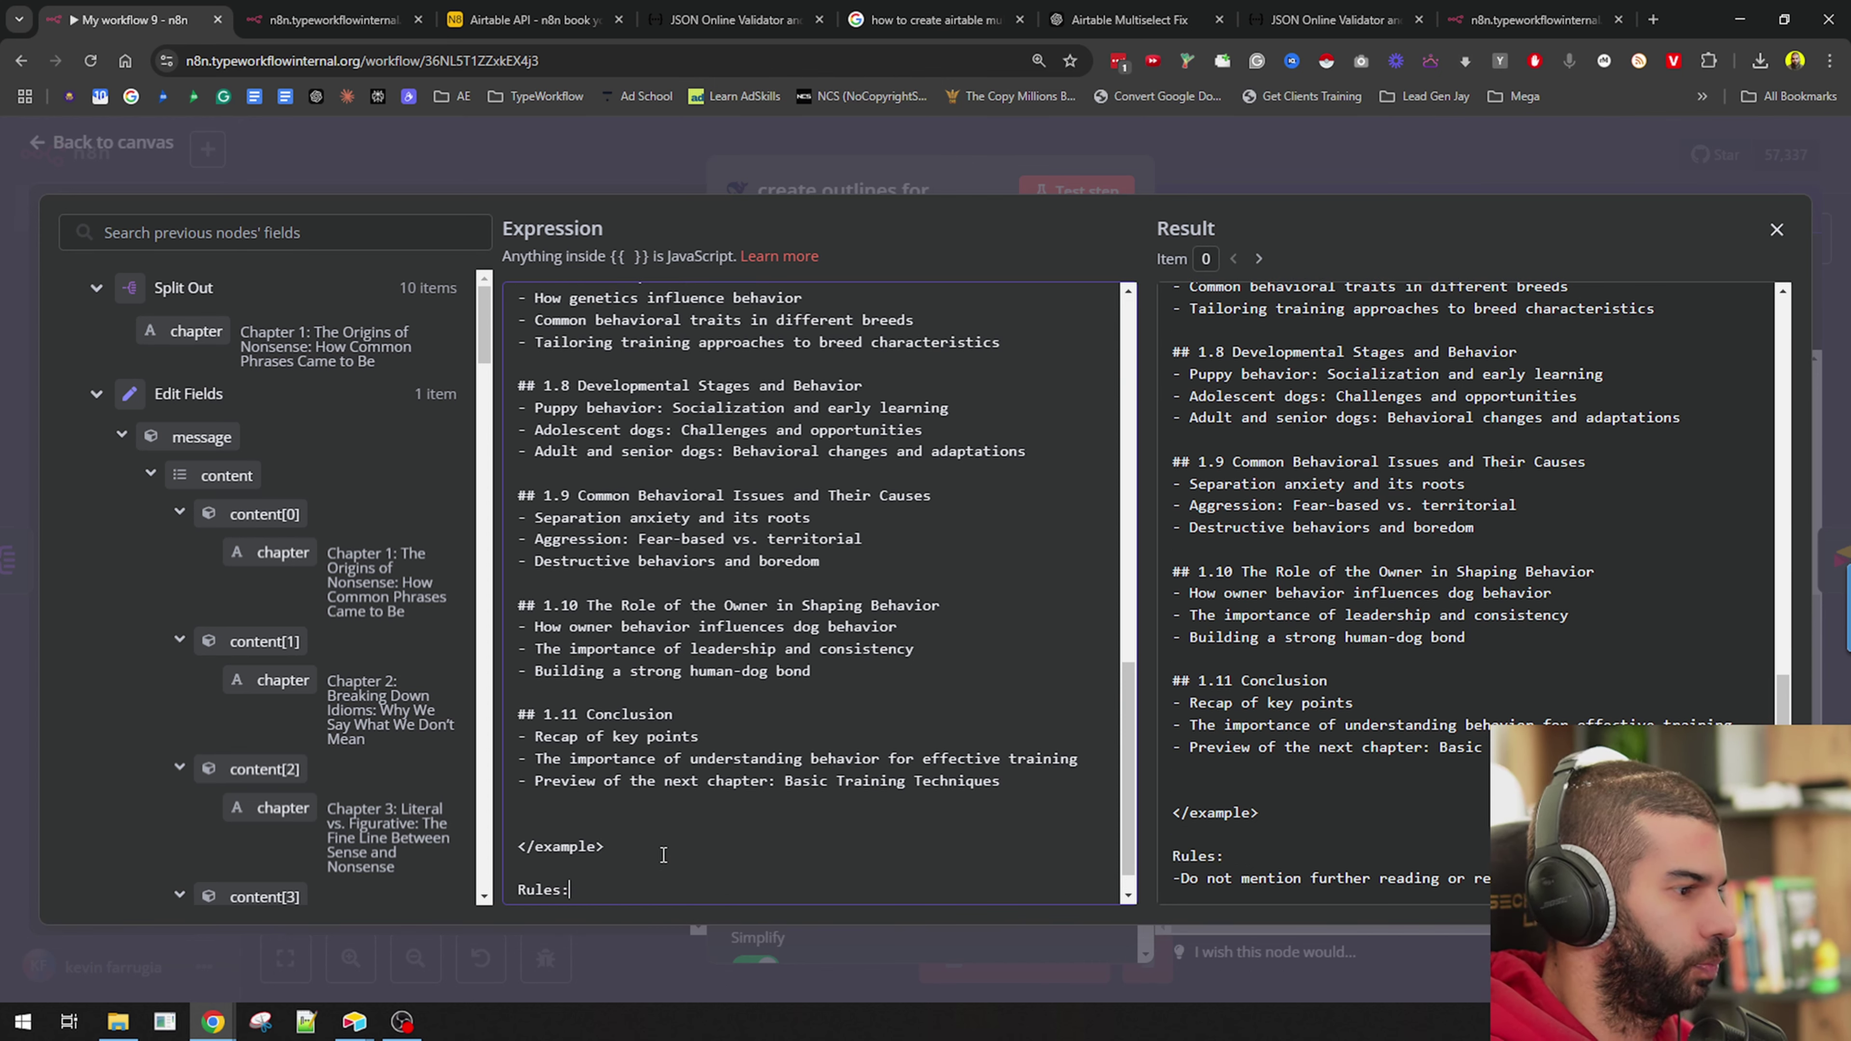
pyautogui.write(':')
pyautogui.write('-Do not mention further reading or resources as part of the outline')
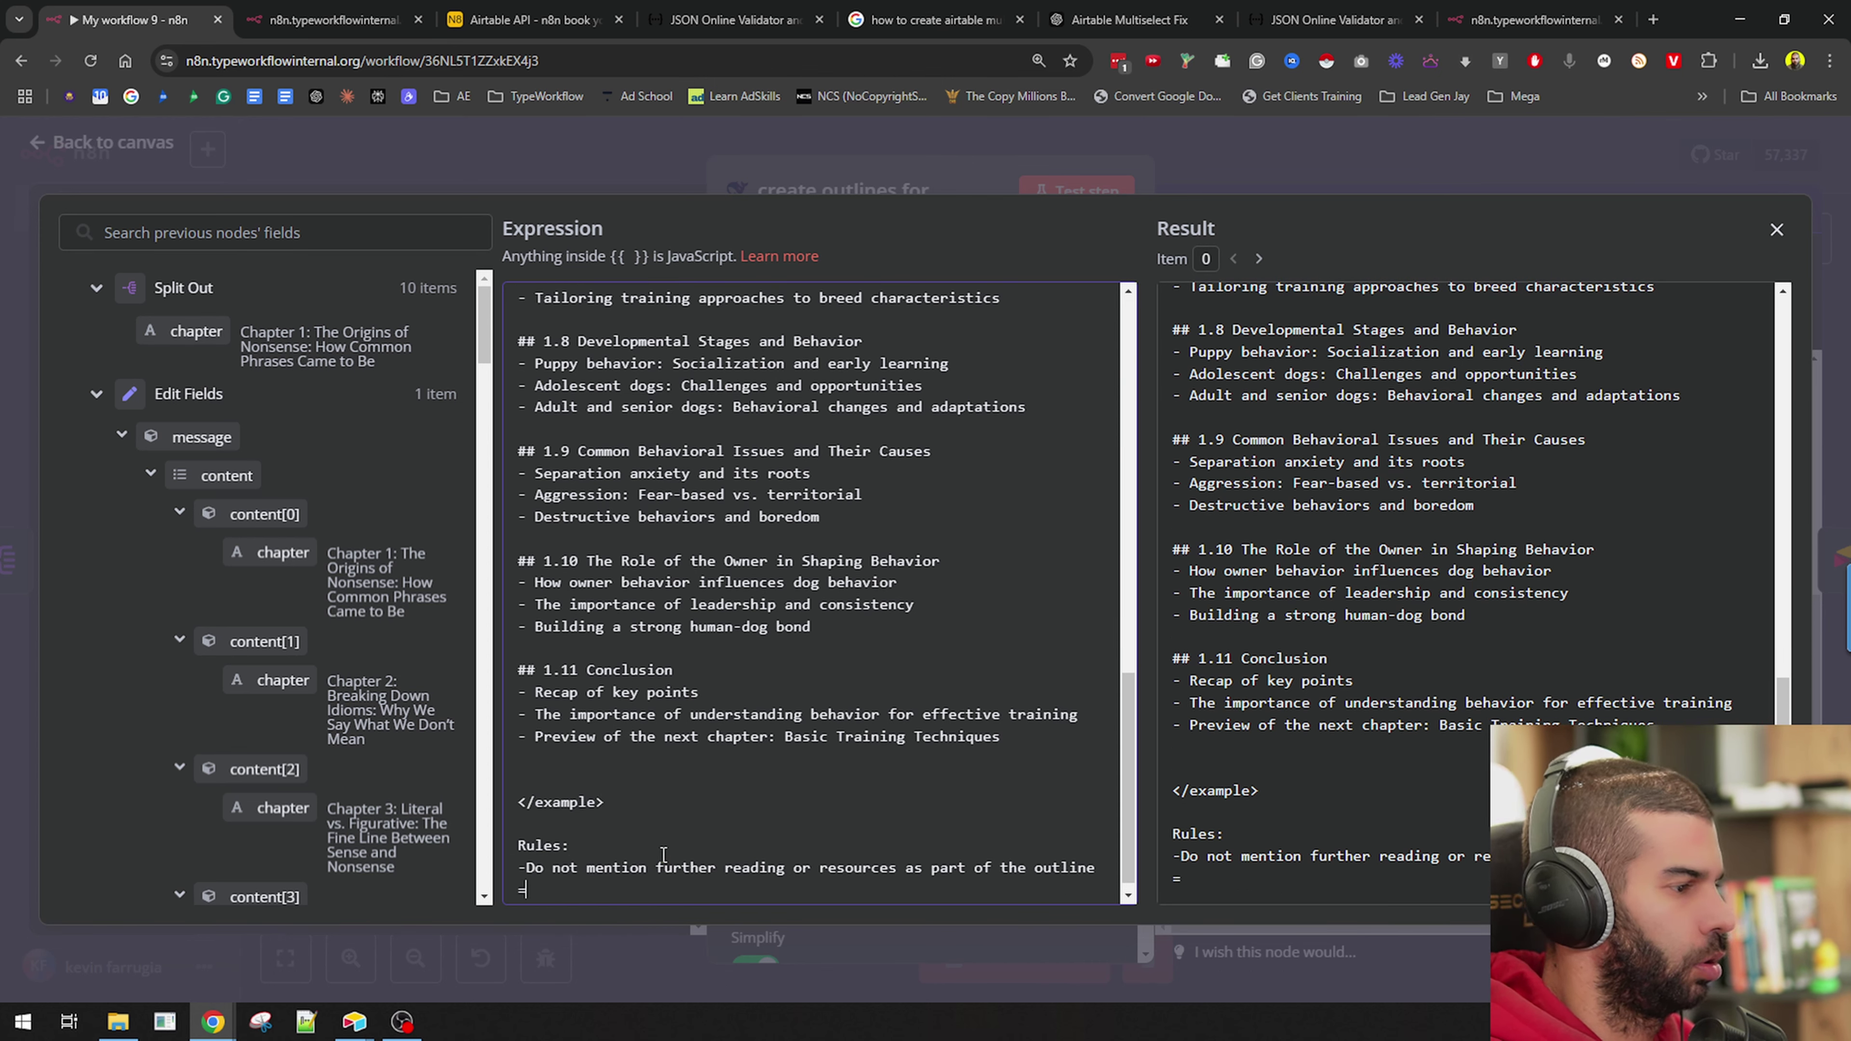
pyautogui.press('BackSpace')
pyautogui.press('BackSpace')
pyautogui.press('BackSpace')
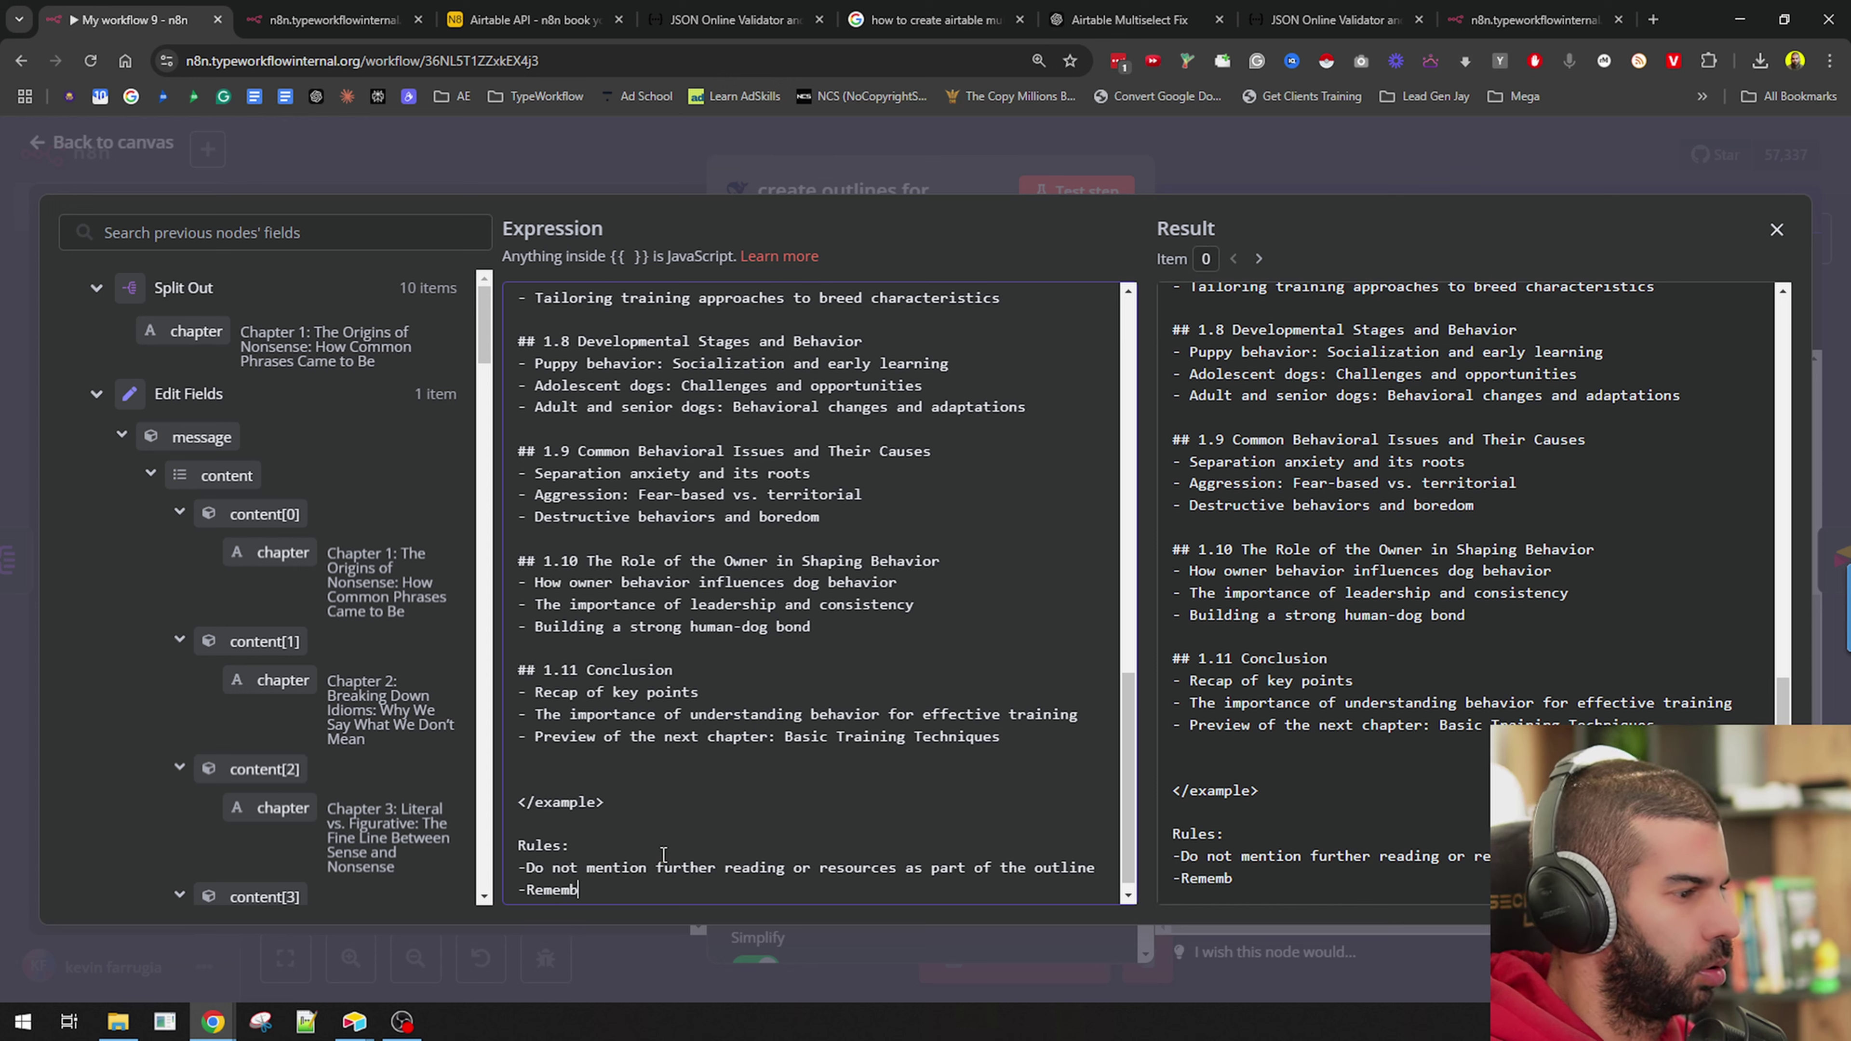
pyautogui.write("member you're only writing")
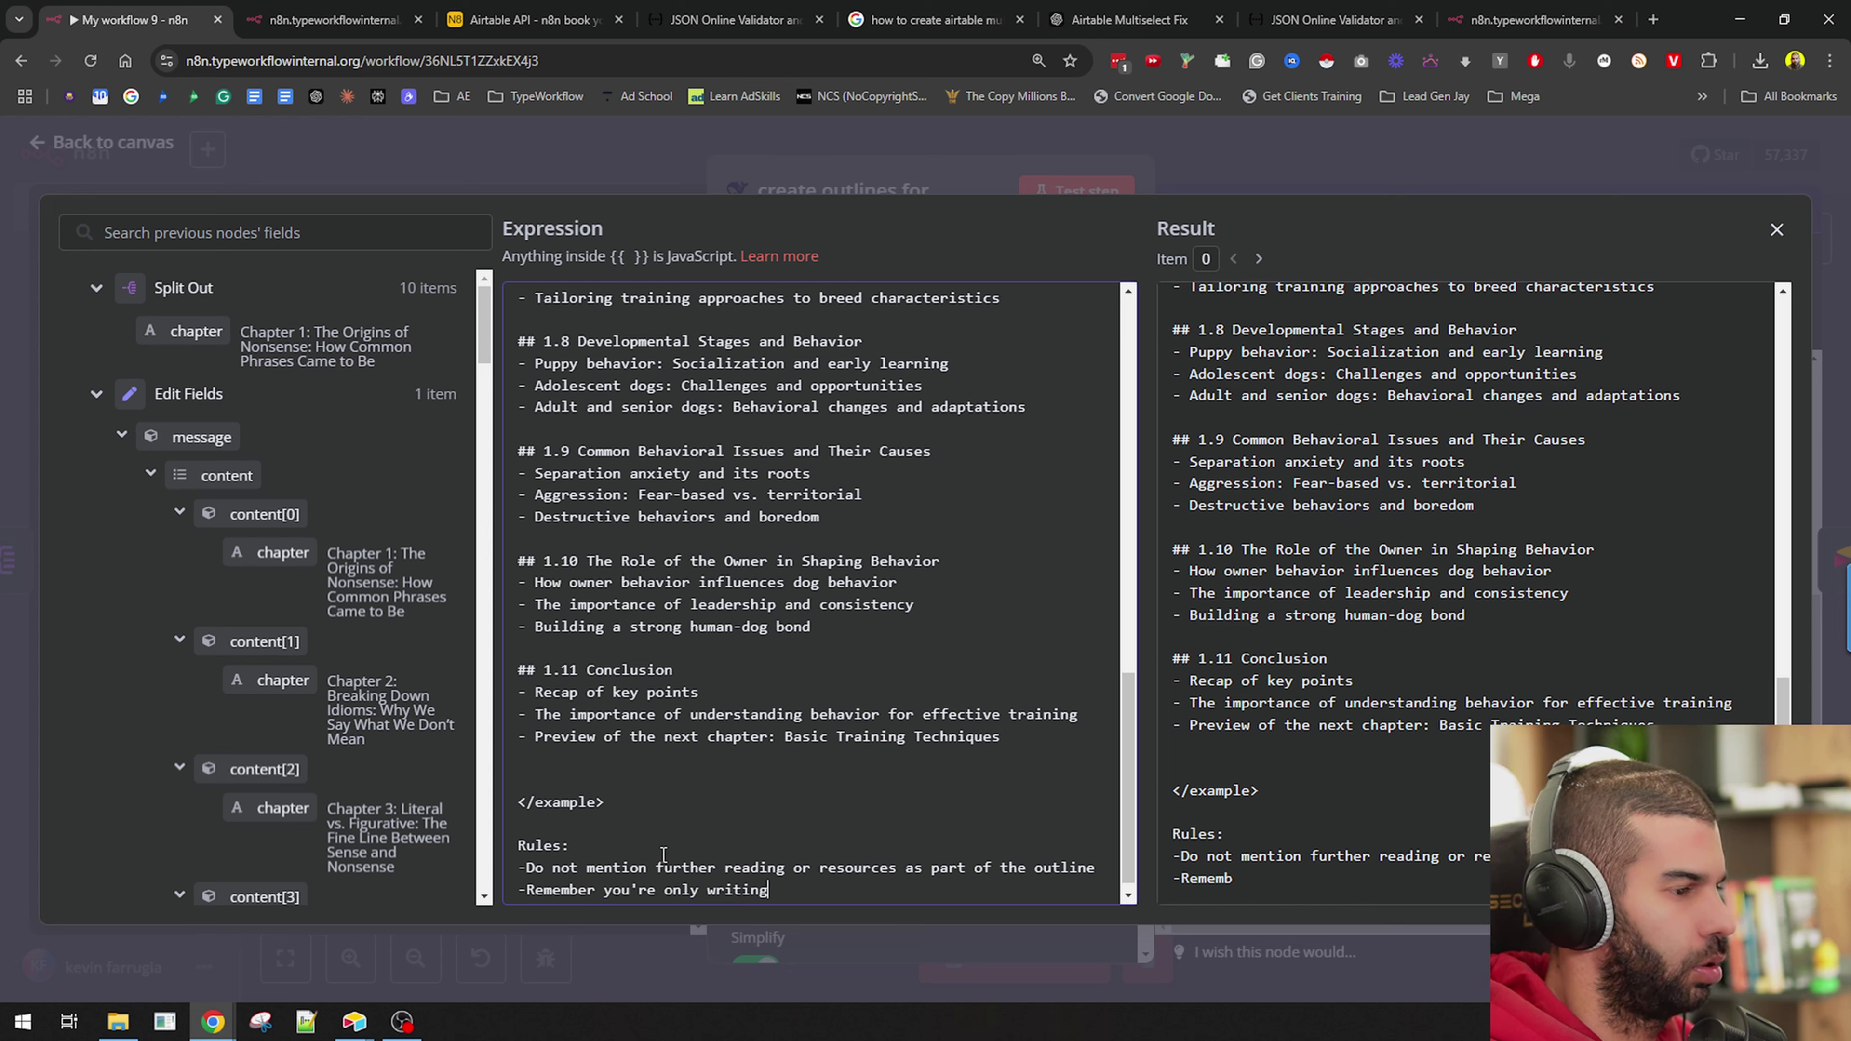
pyautogui.write(' the outline for this ')
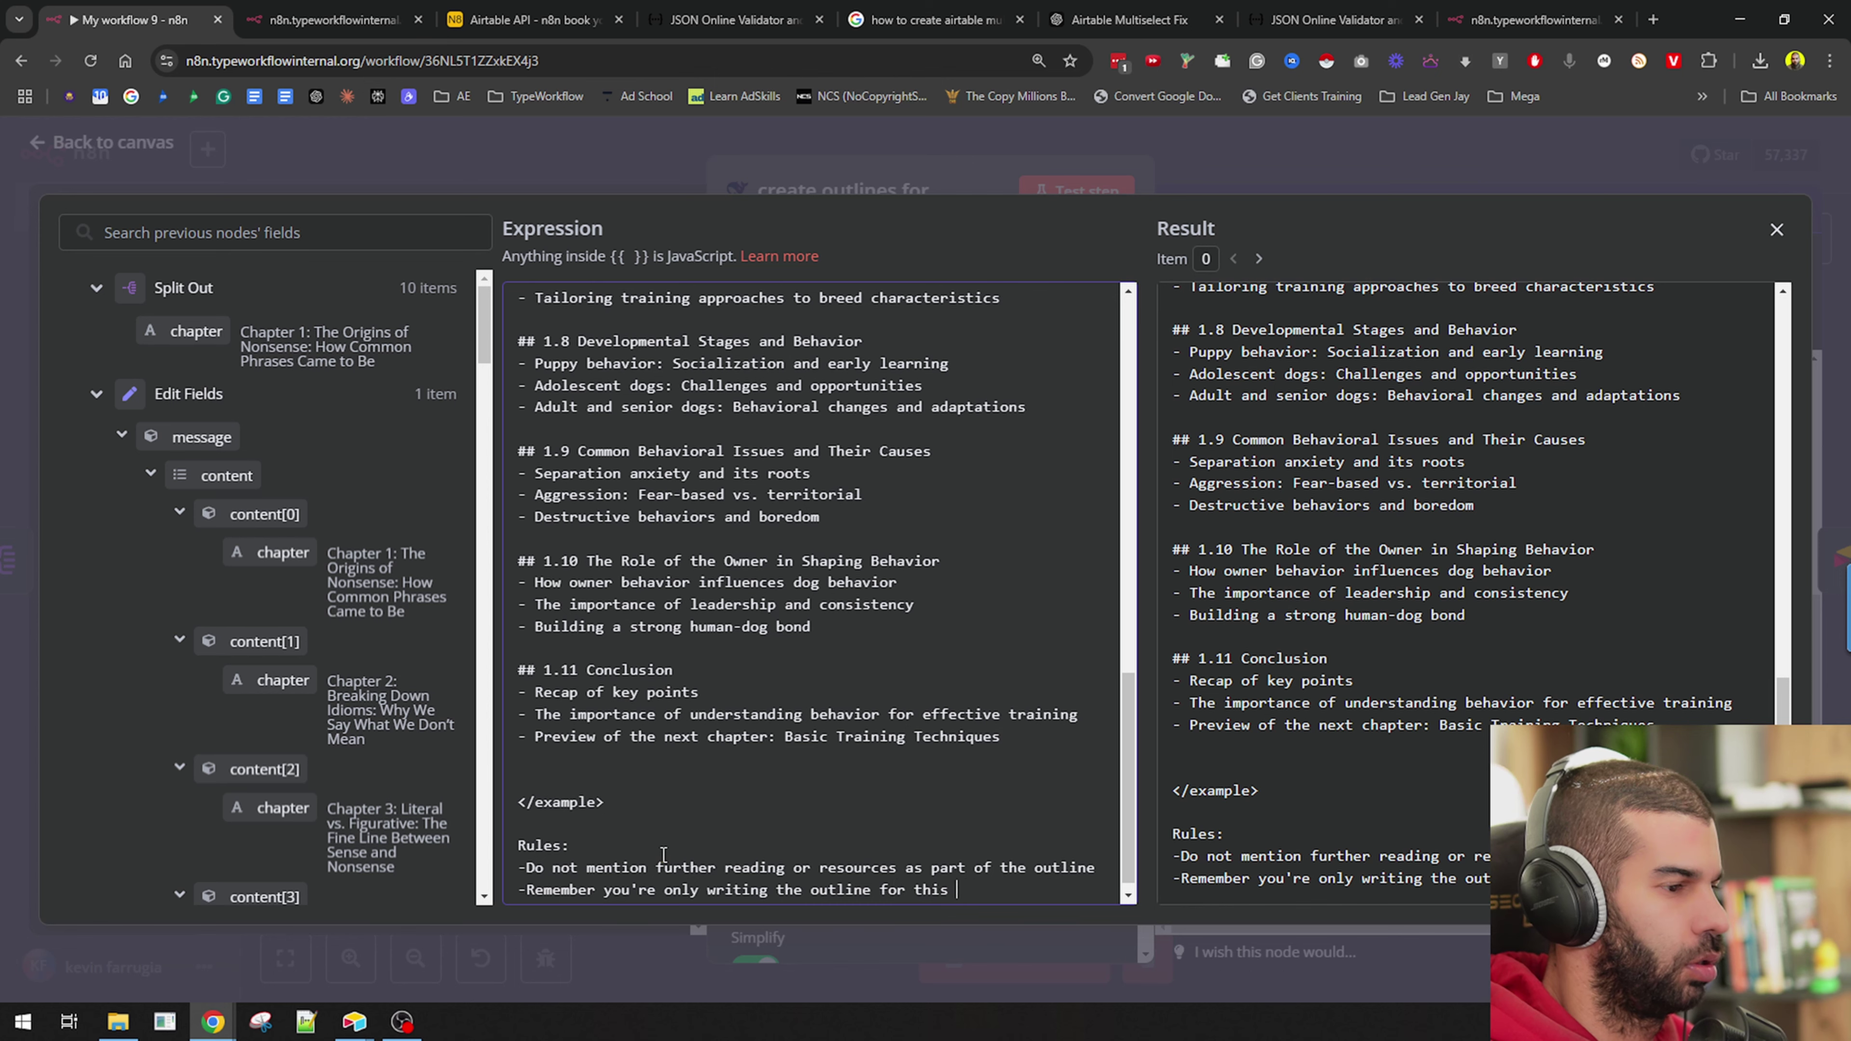
pyautogui.write('particular chapter.')
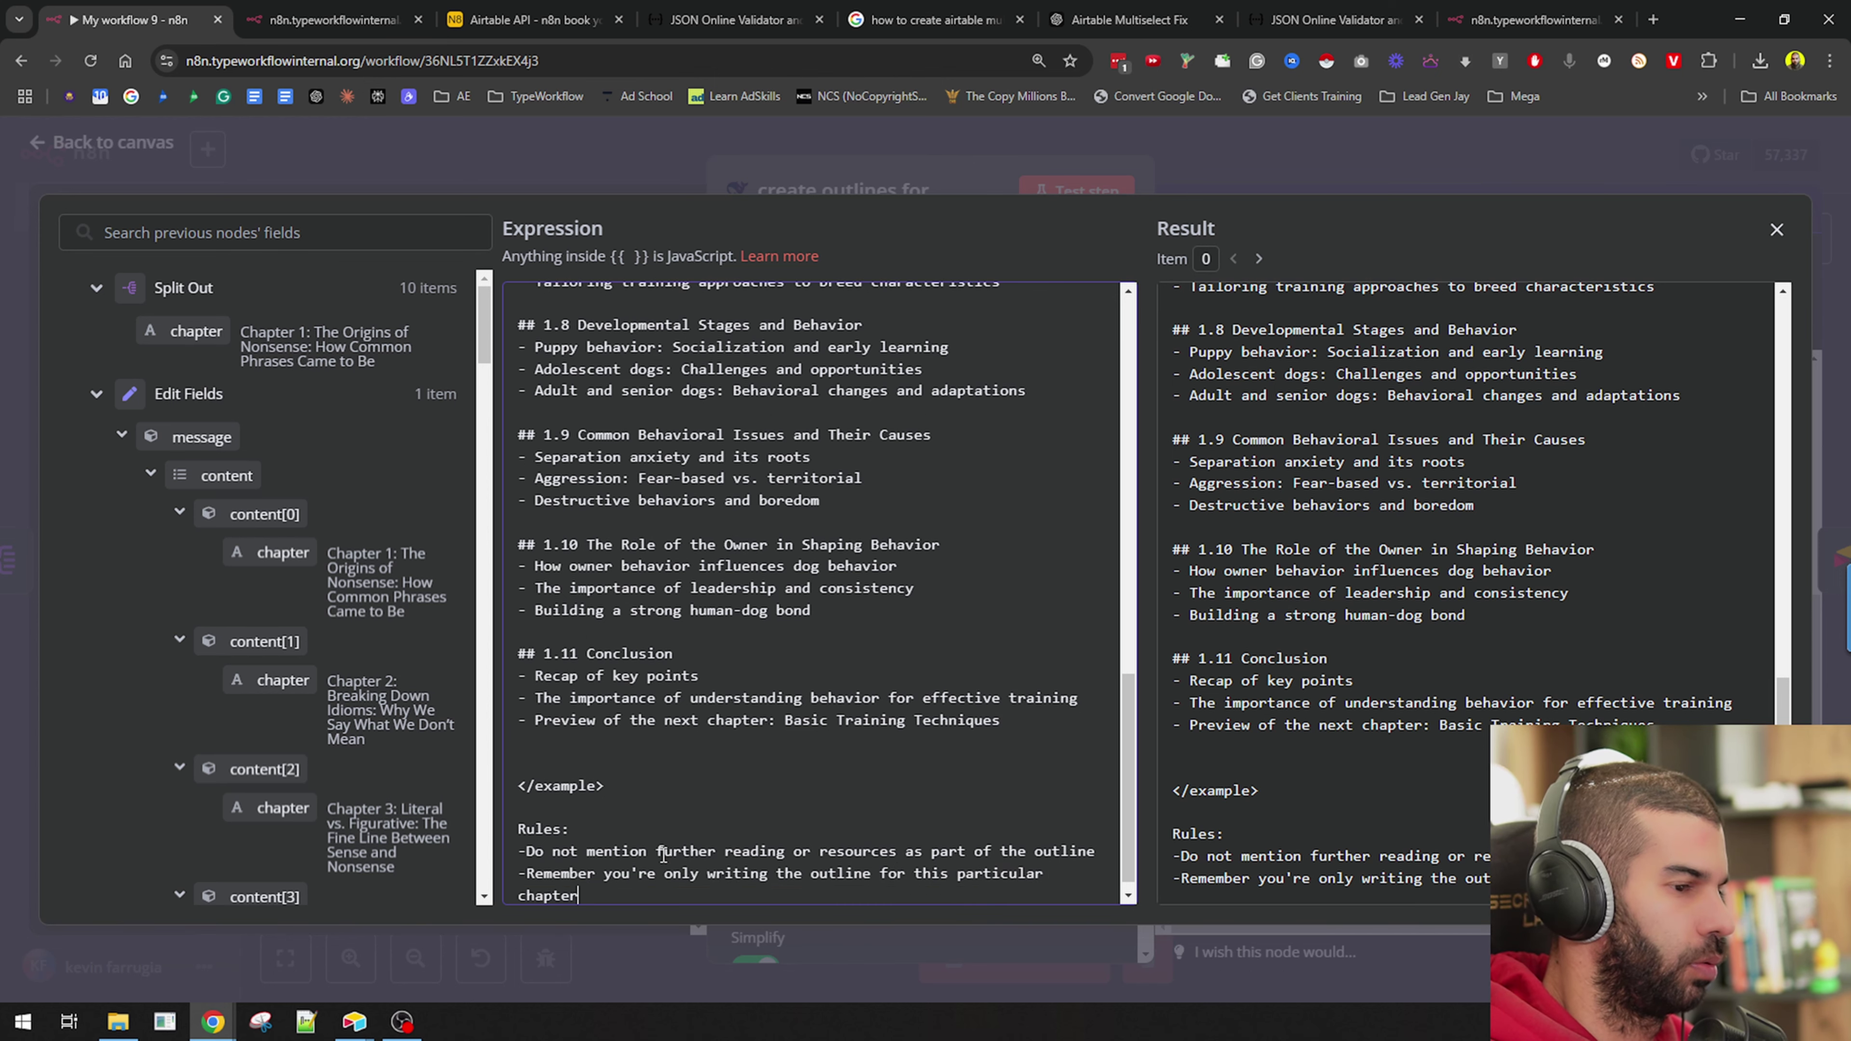
# Re-run the outlines node after unpinning its old output.
pyautogui.click(934, 191)
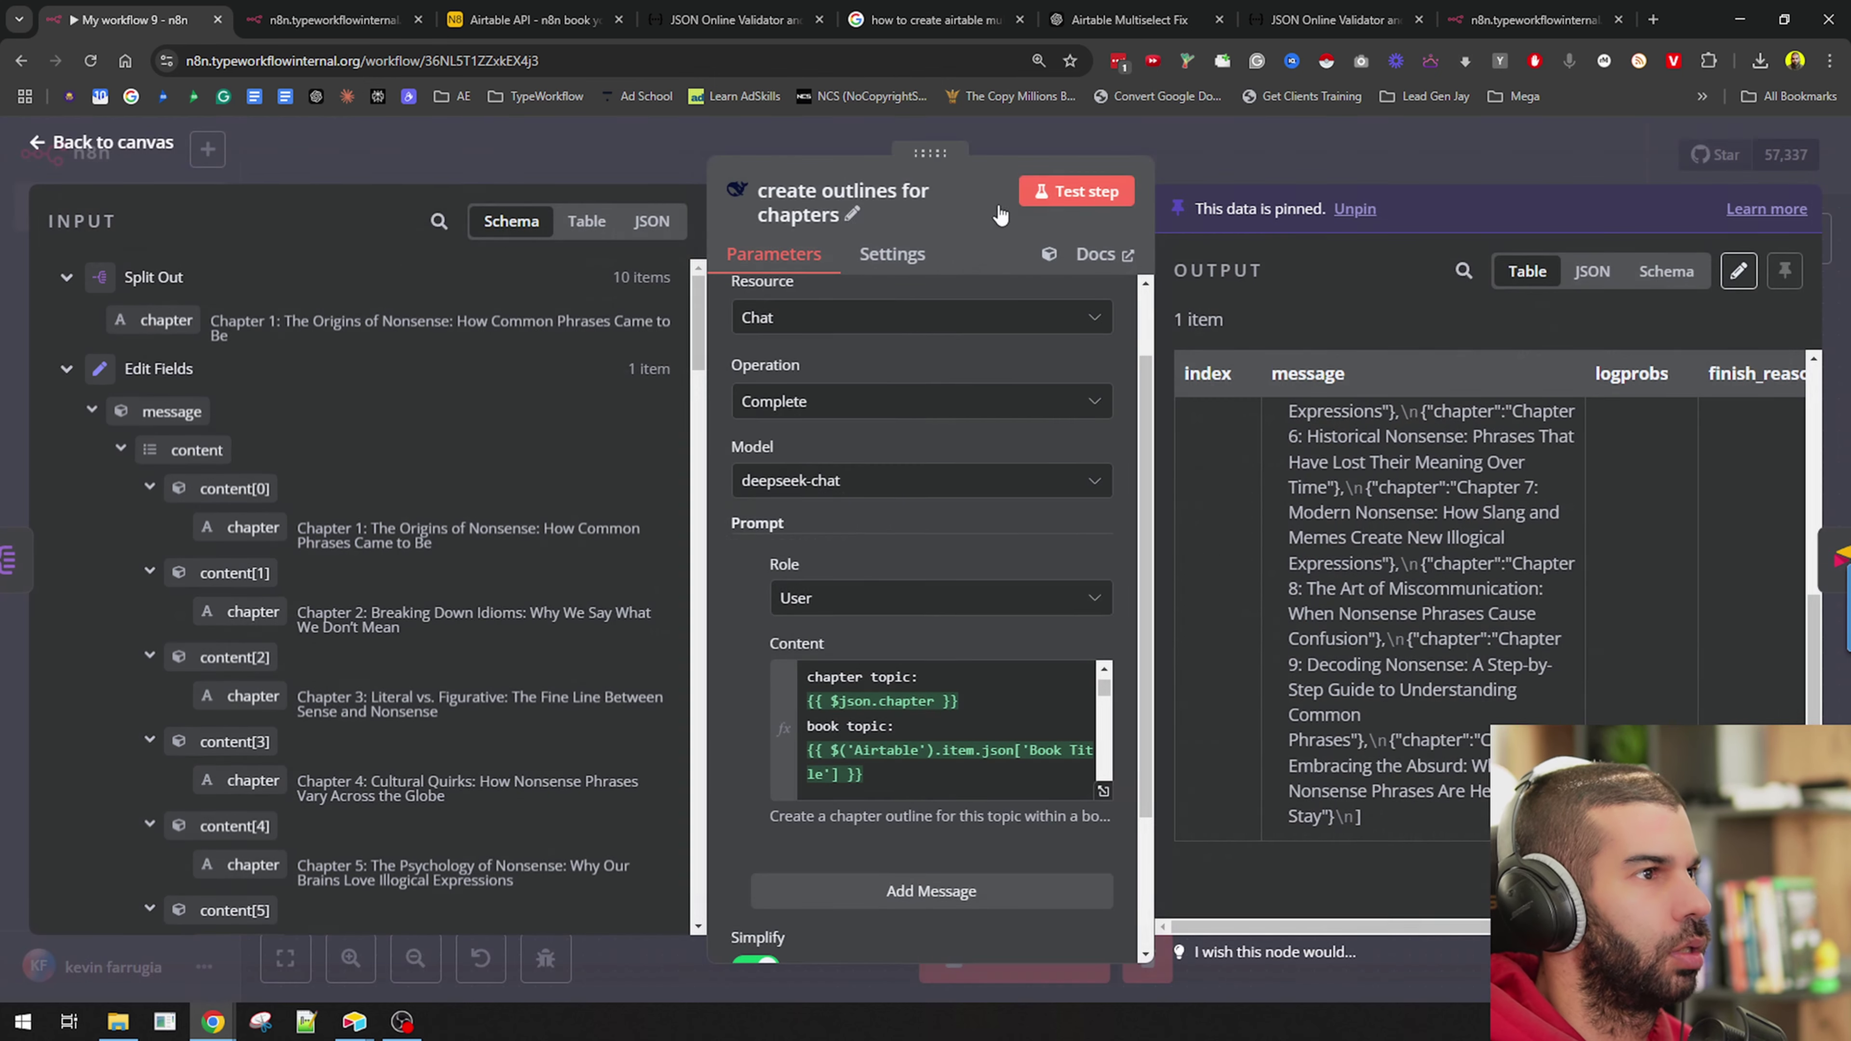
pyautogui.click(1077, 191)
pyautogui.click(1055, 612)
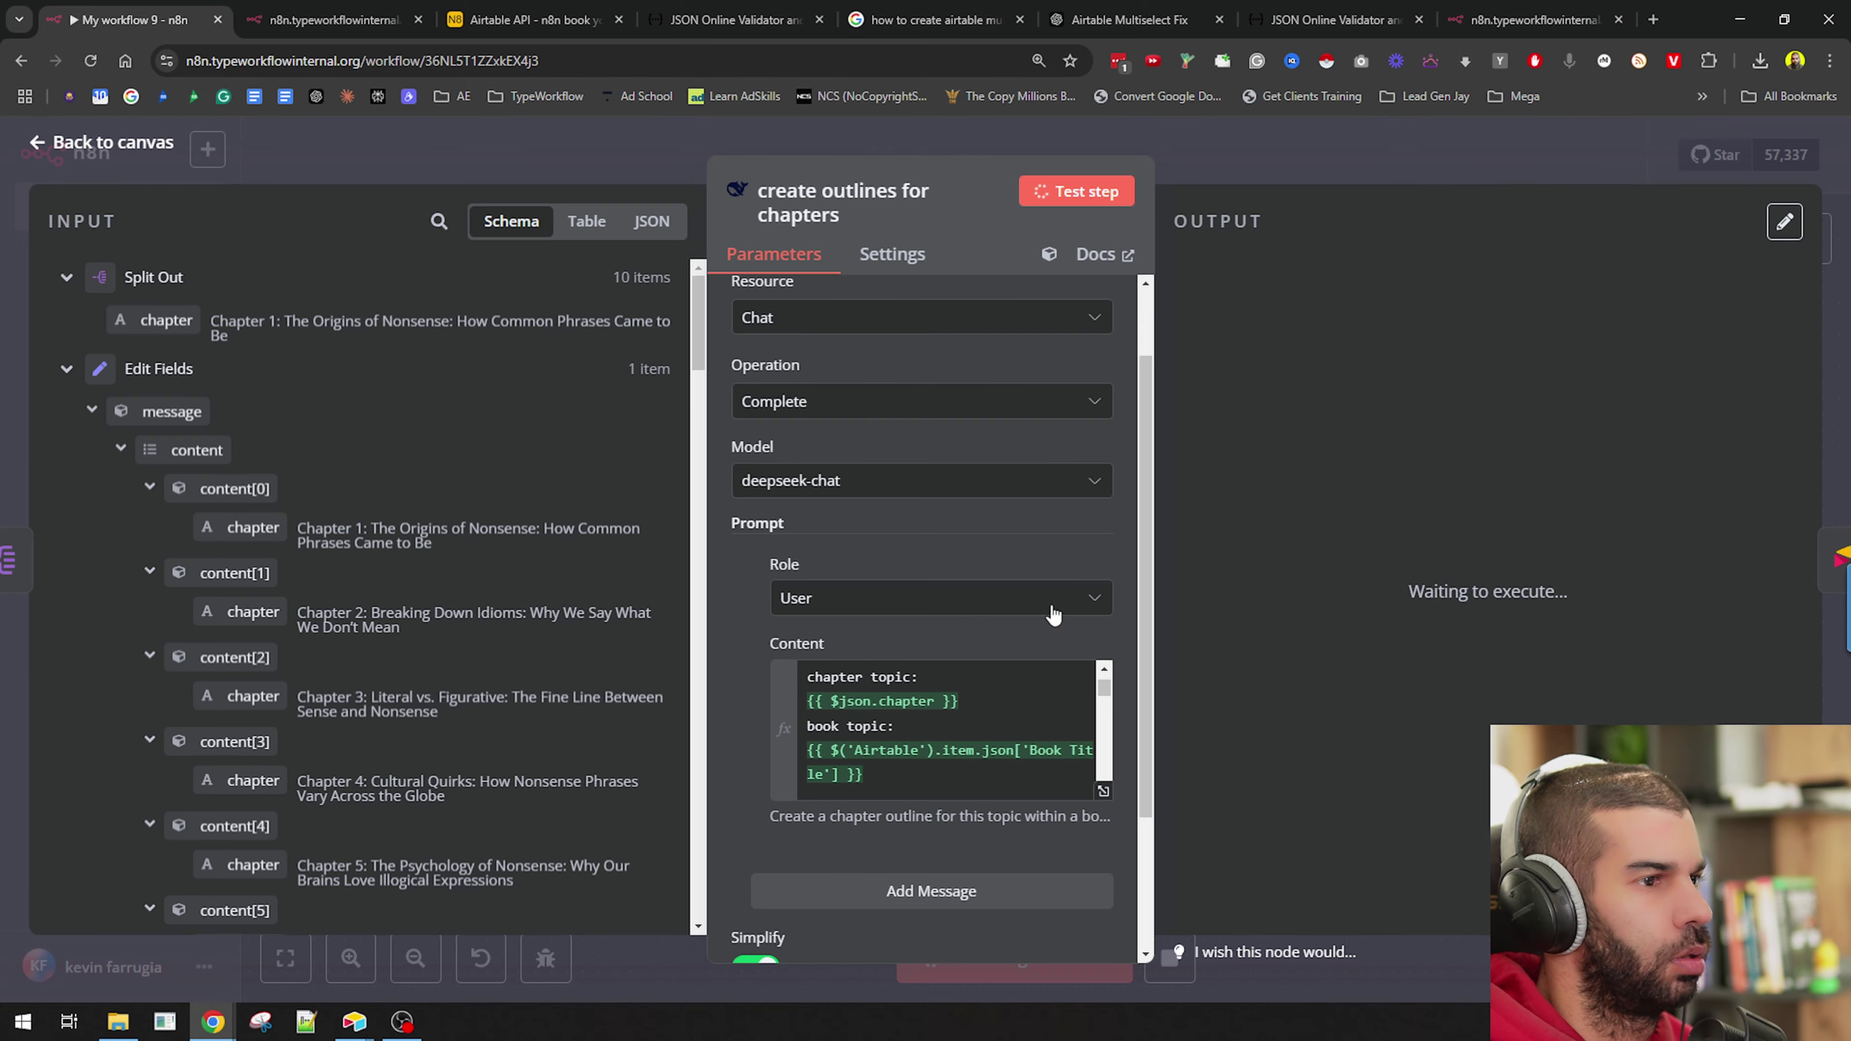
# Disconnect Airtable1 from the outlines node and move it aside up and right.
pyautogui.click(1233, 131)
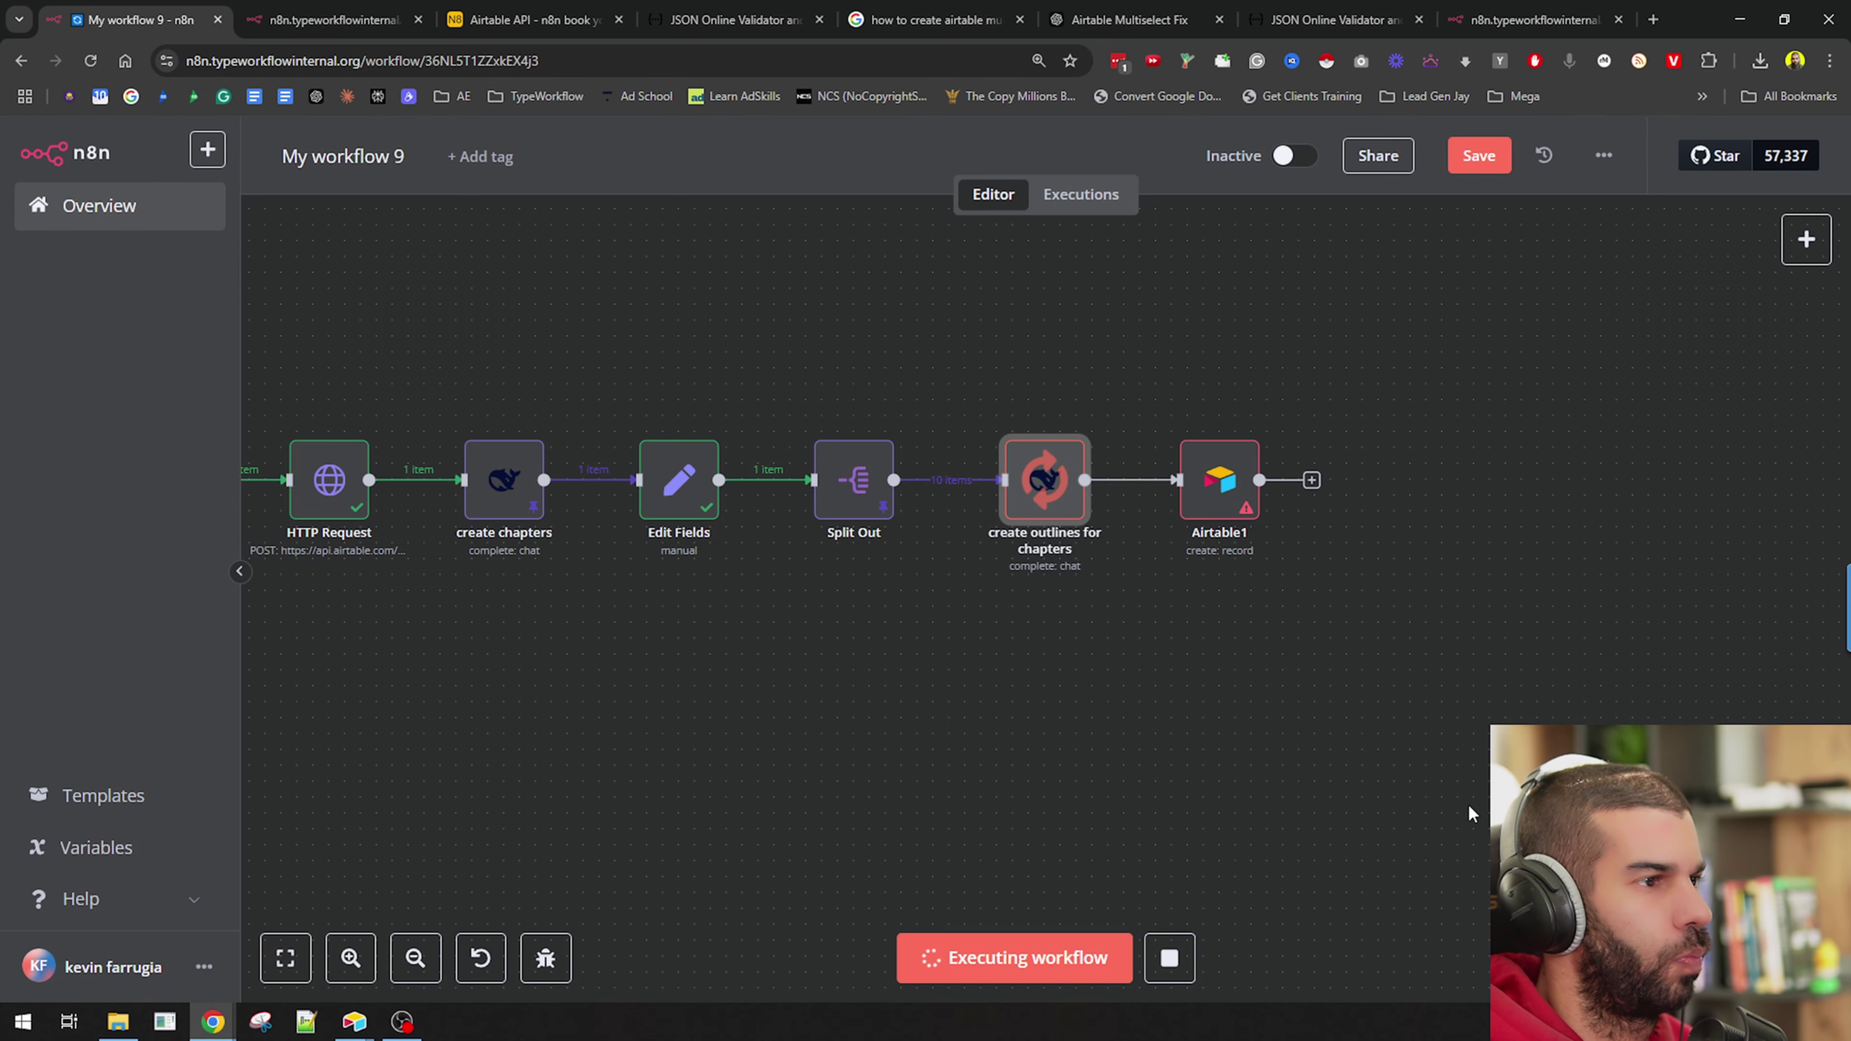
pyautogui.click(1150, 486)
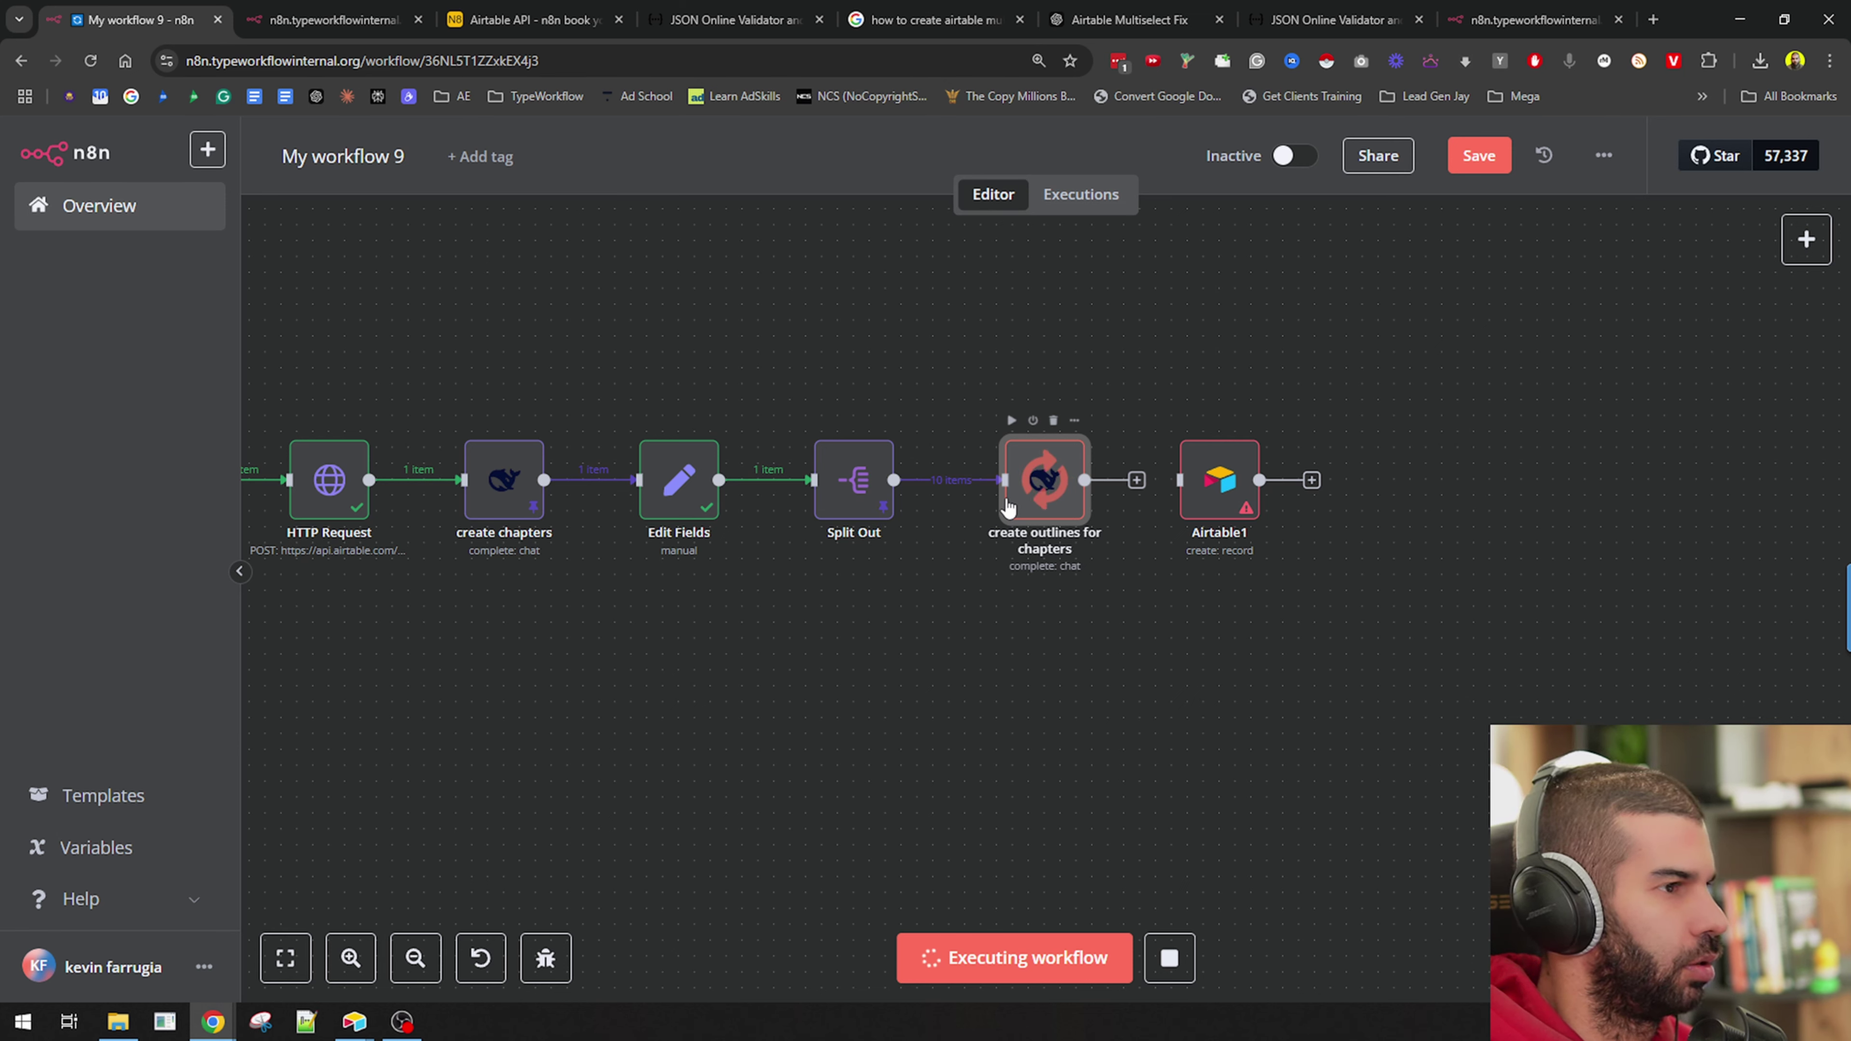
pyautogui.moveTo(1213, 524); pyautogui.dragTo(1425, 451)
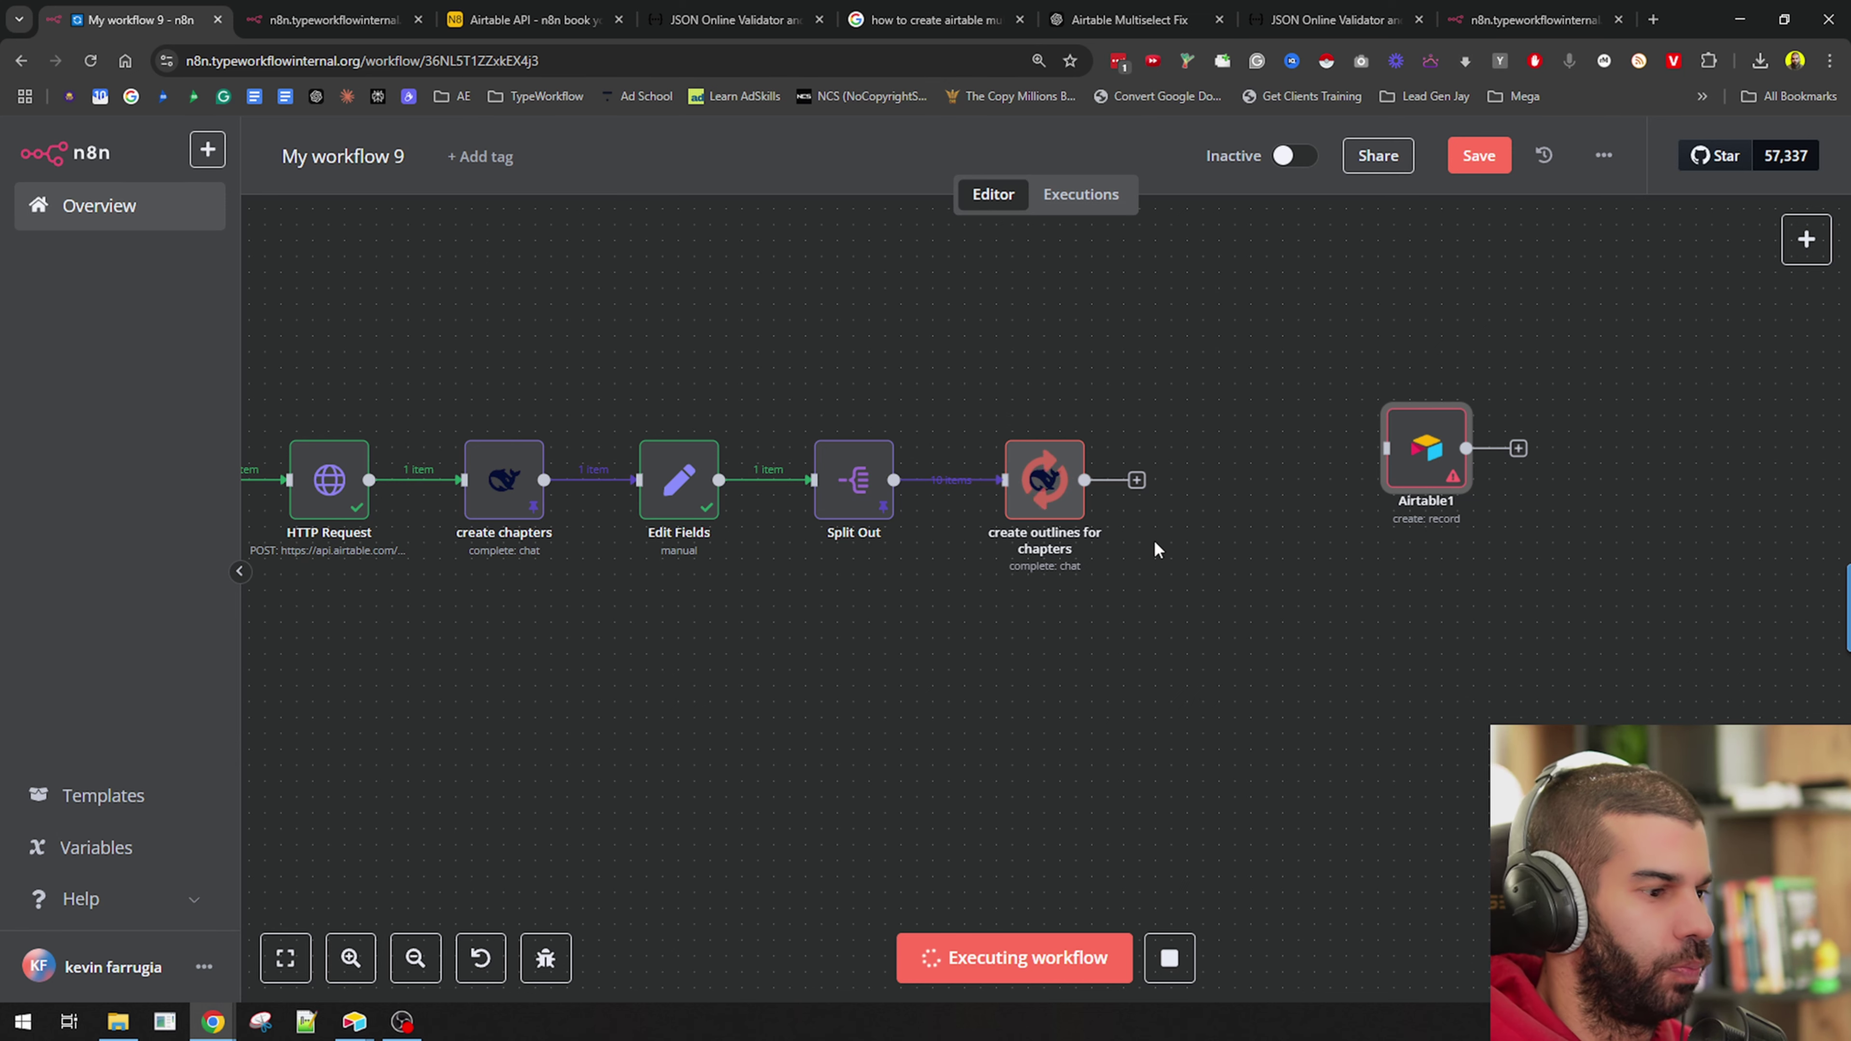
pyautogui.hotkey('alt', 'Tab')
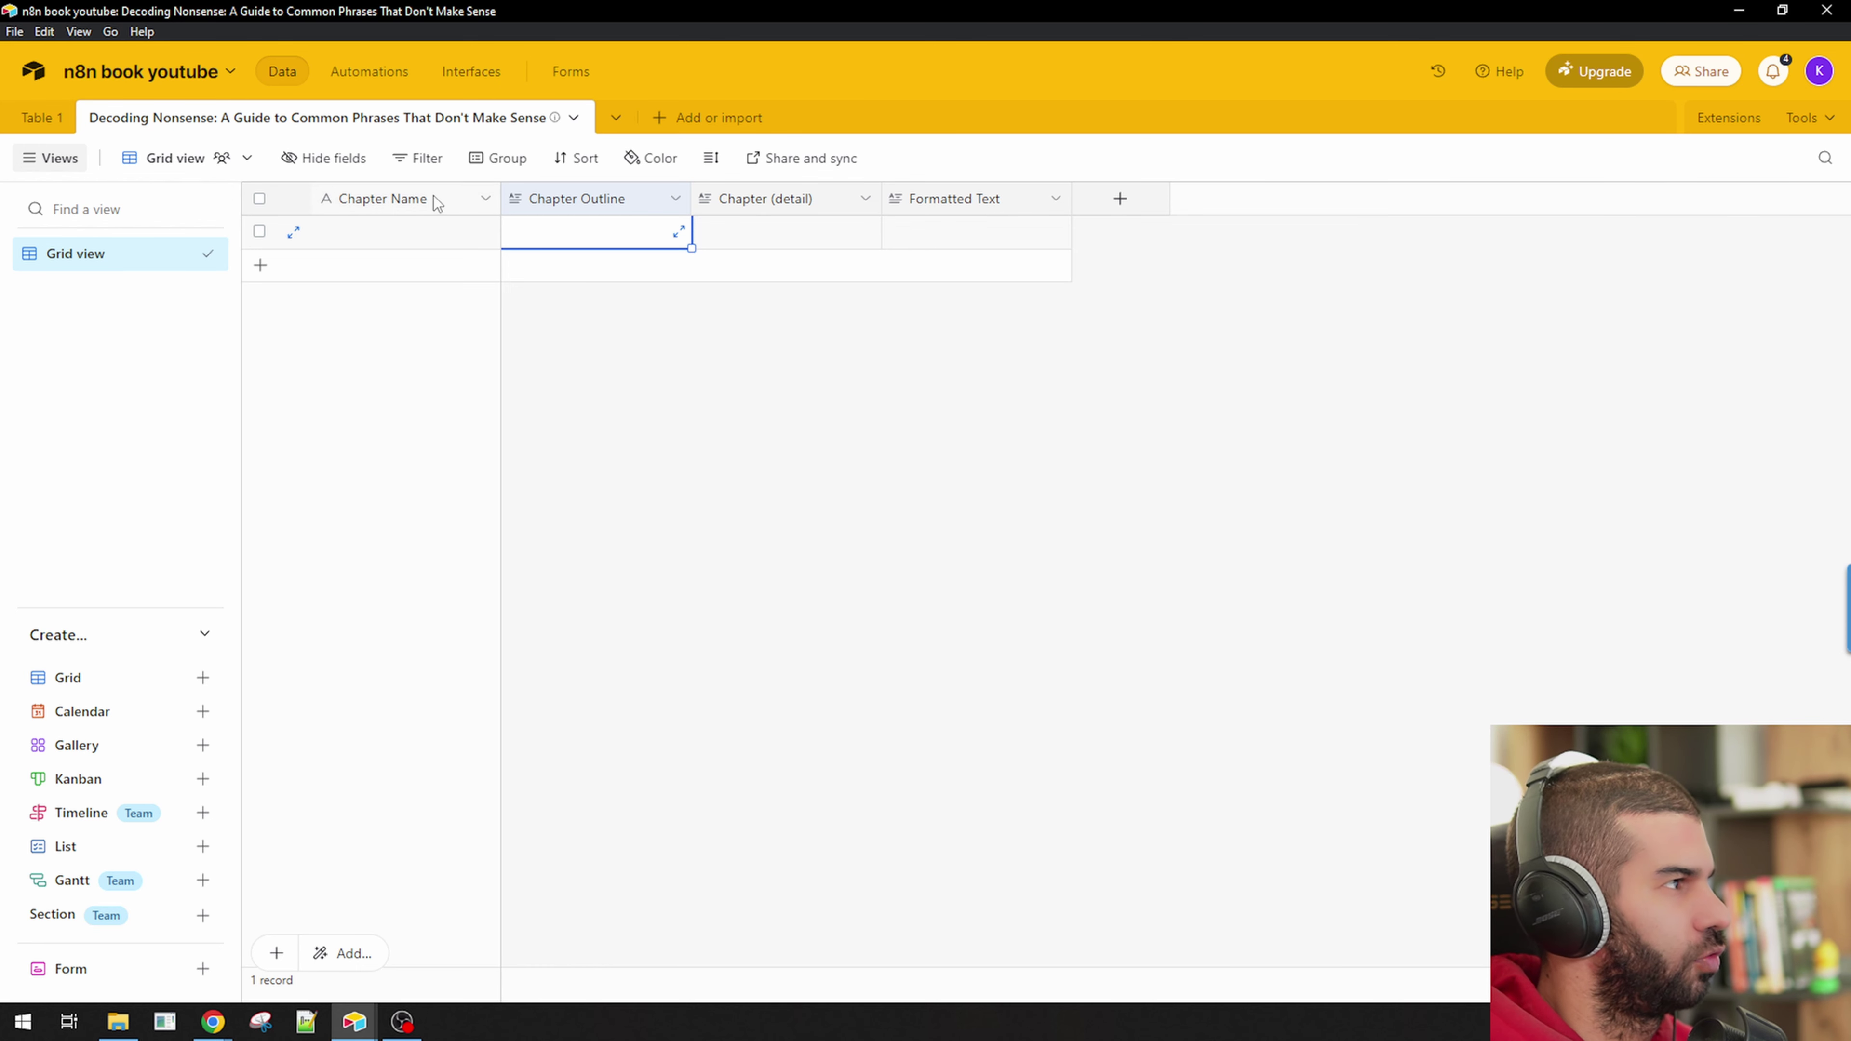
# Check the empty Chapter Name and Chapter Outline cells in the book table, then return to n8n.
pyautogui.click(407, 245)
pyautogui.click(596, 232)
pyautogui.hotkey('alt', 'Tab')
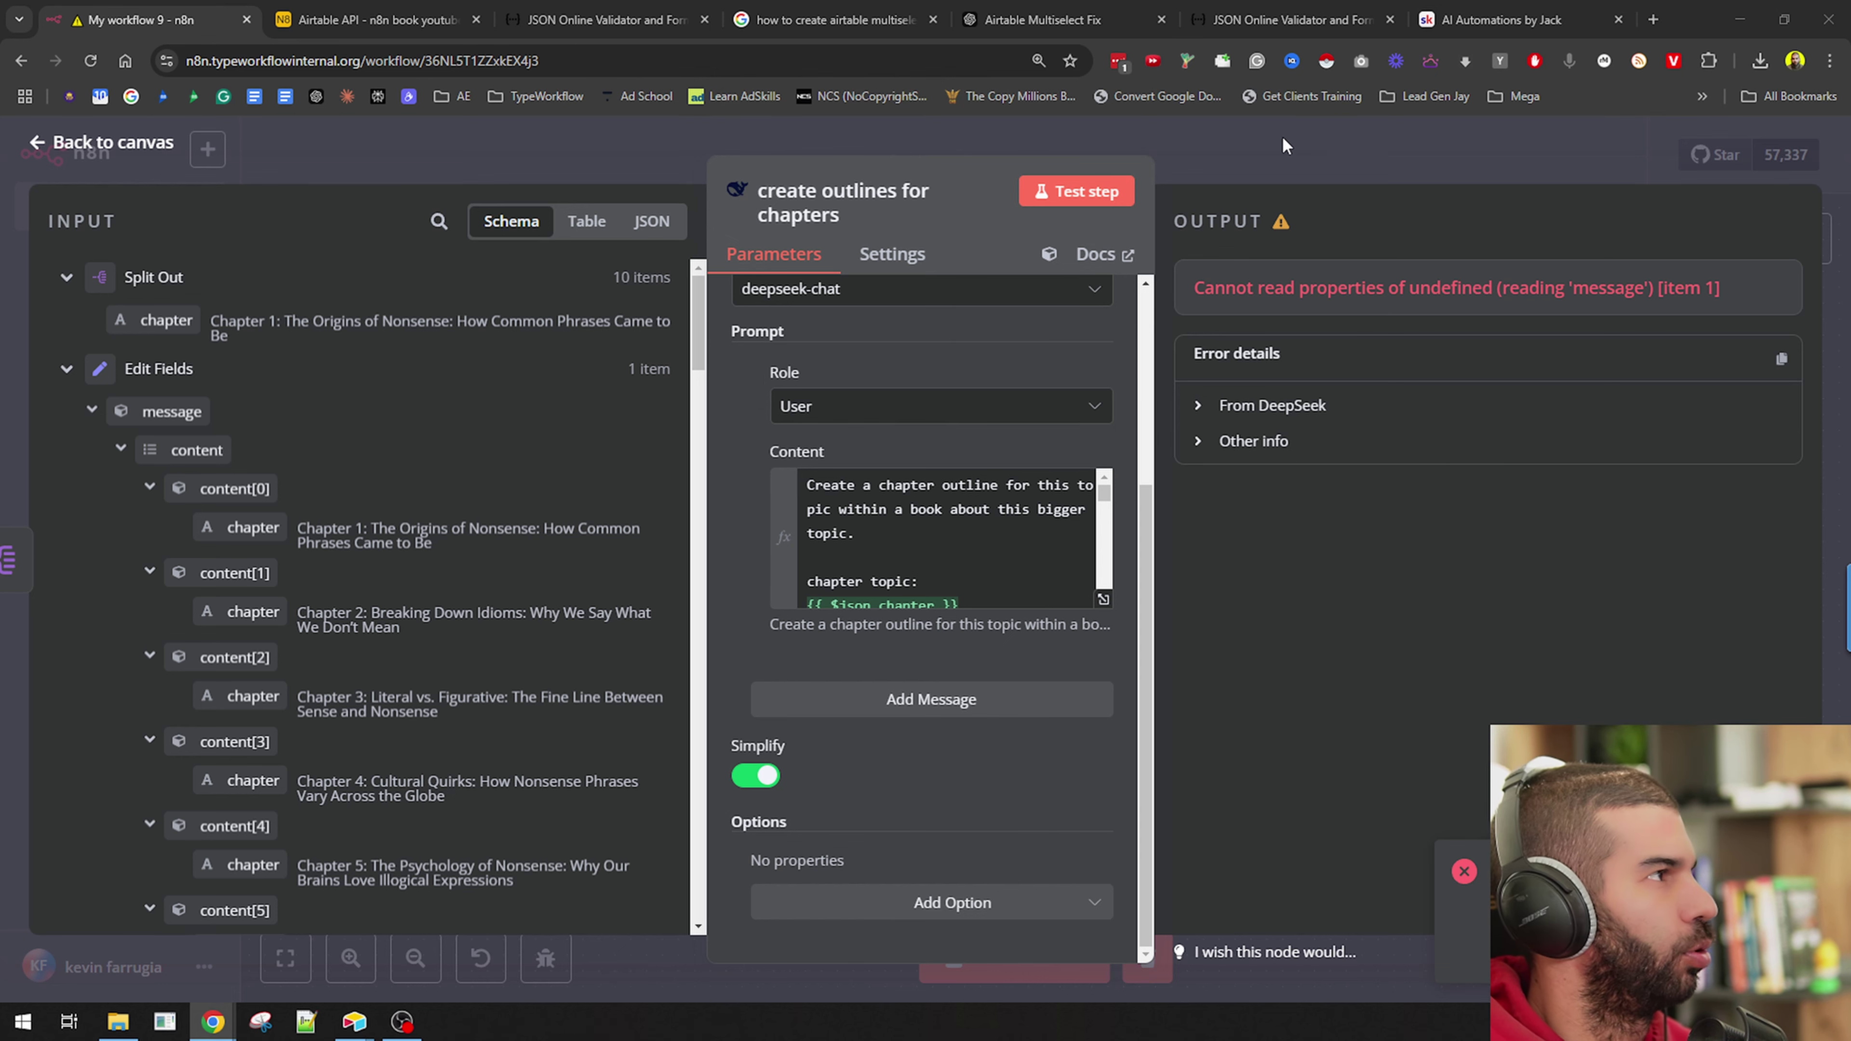
# Select the chapter JSON array model in the create chapters prompt for copying.
pyautogui.click(738, 141)
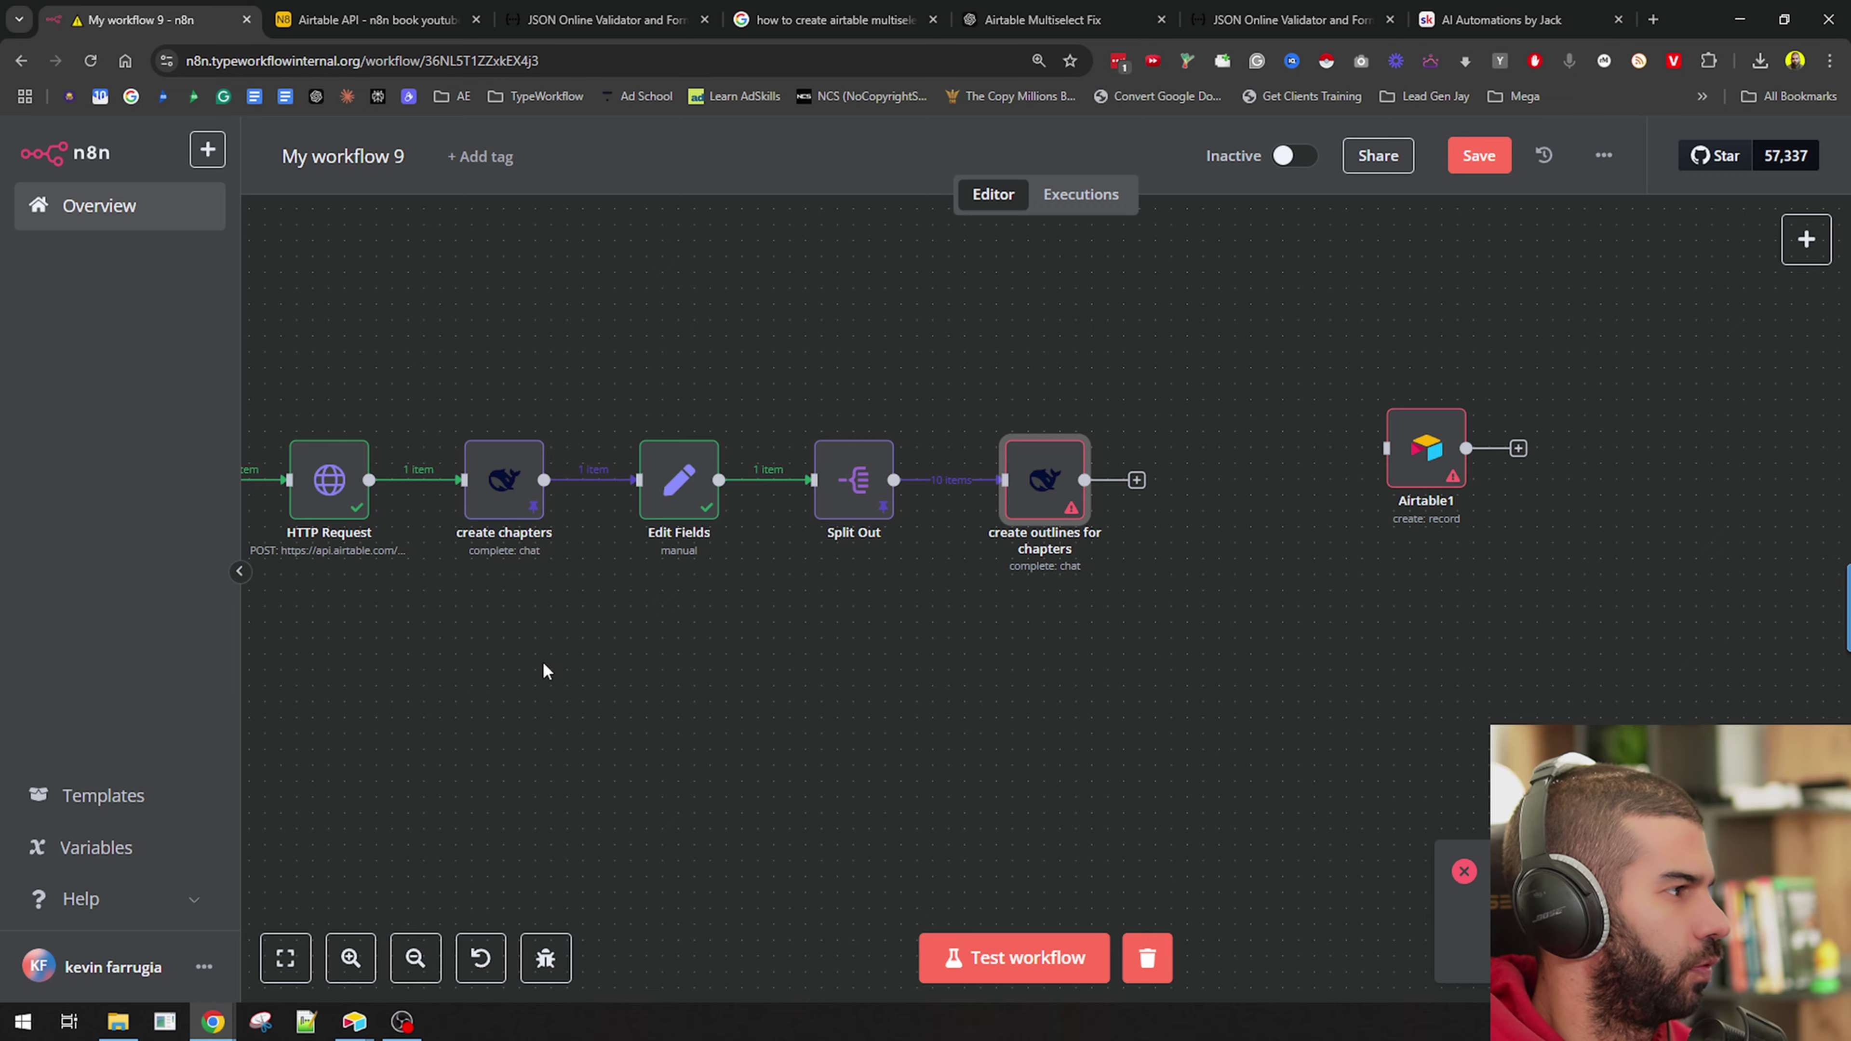
pyautogui.moveTo(545, 669); pyautogui.dragTo(777, 632)
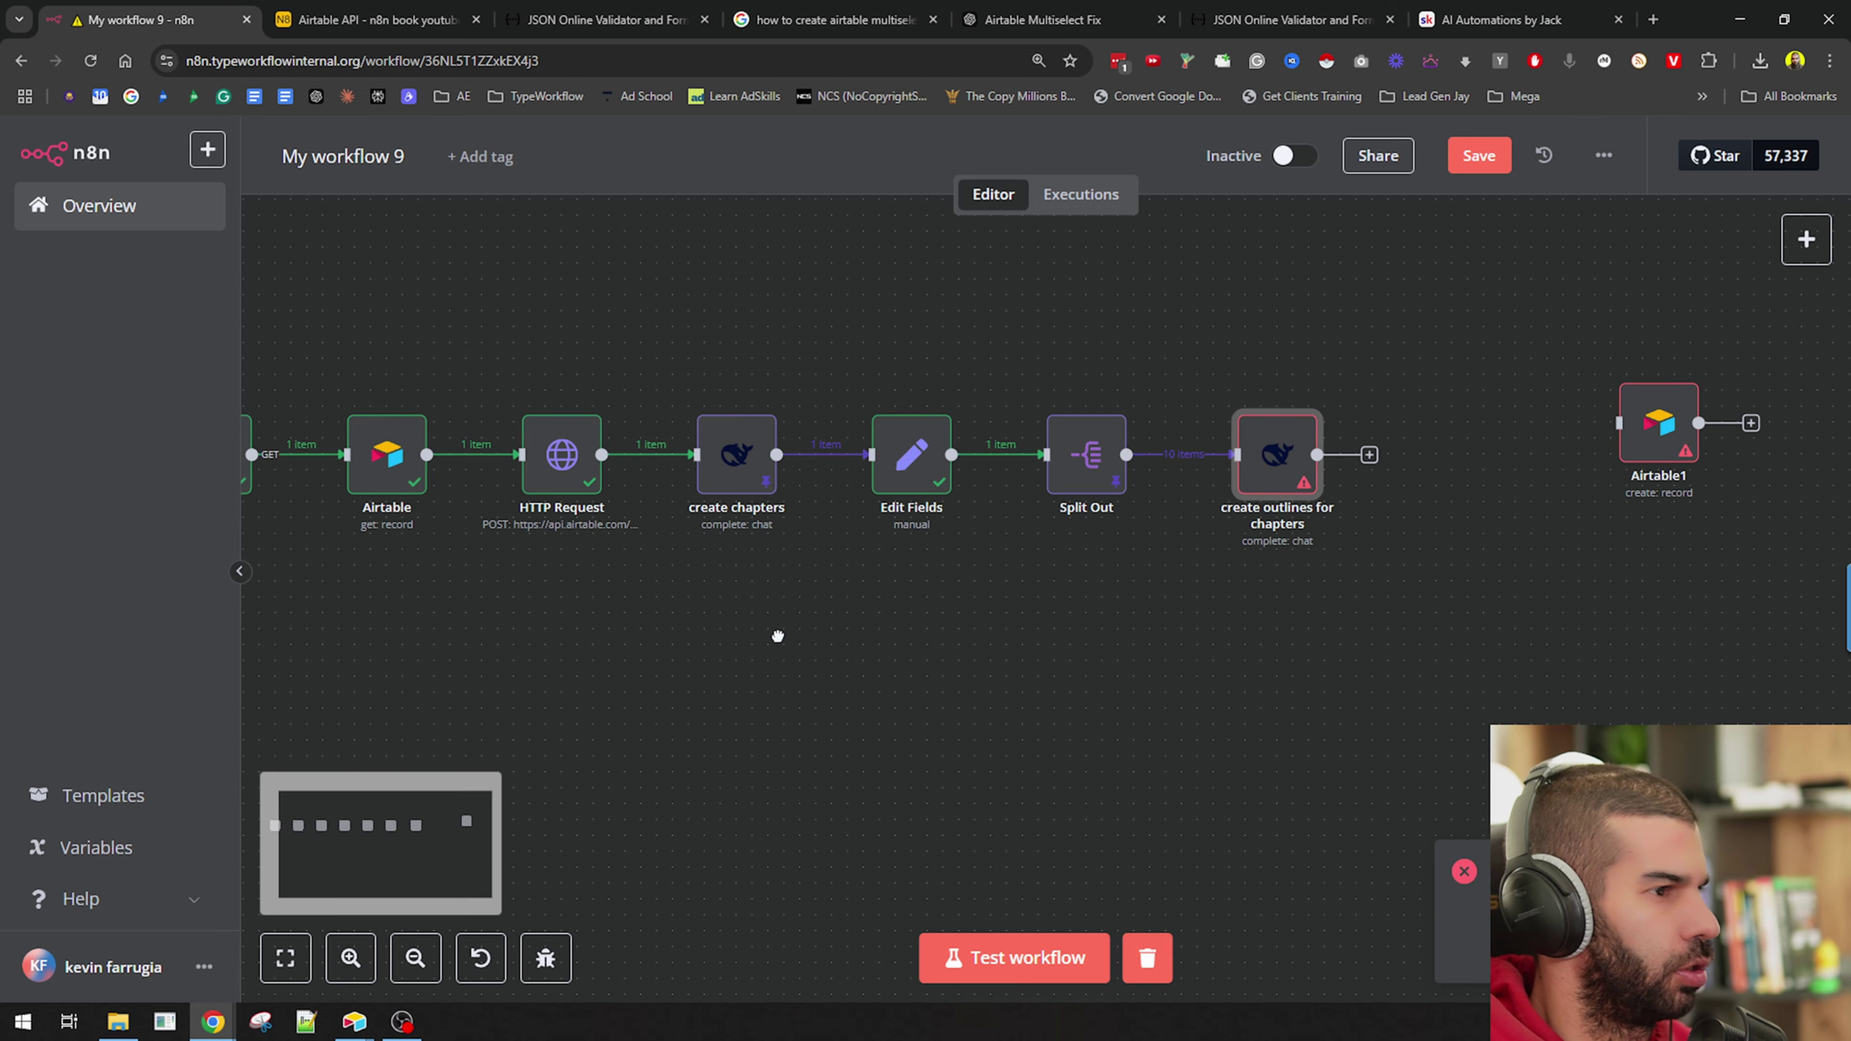
pyautogui.doubleClick(737, 451)
pyautogui.scroll(-5, 1772, 543)
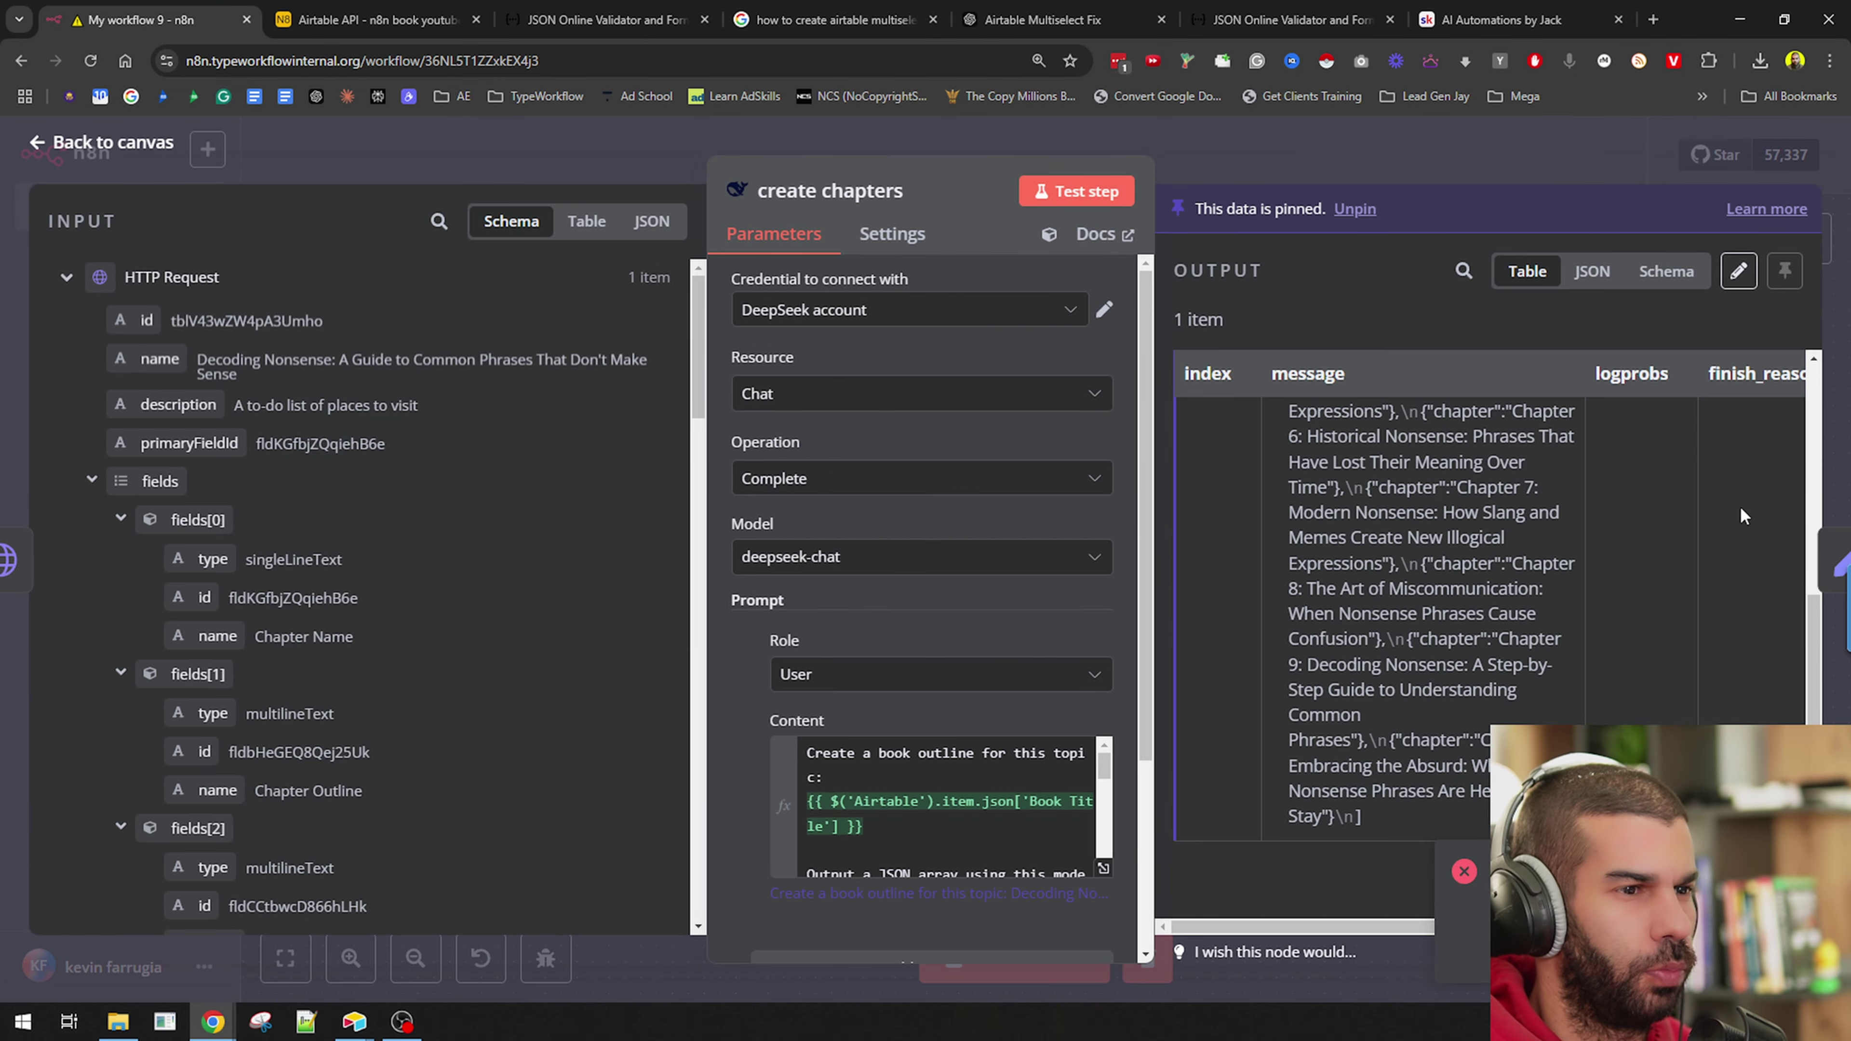
pyautogui.scroll(5, 1772, 544)
pyautogui.click(1078, 830)
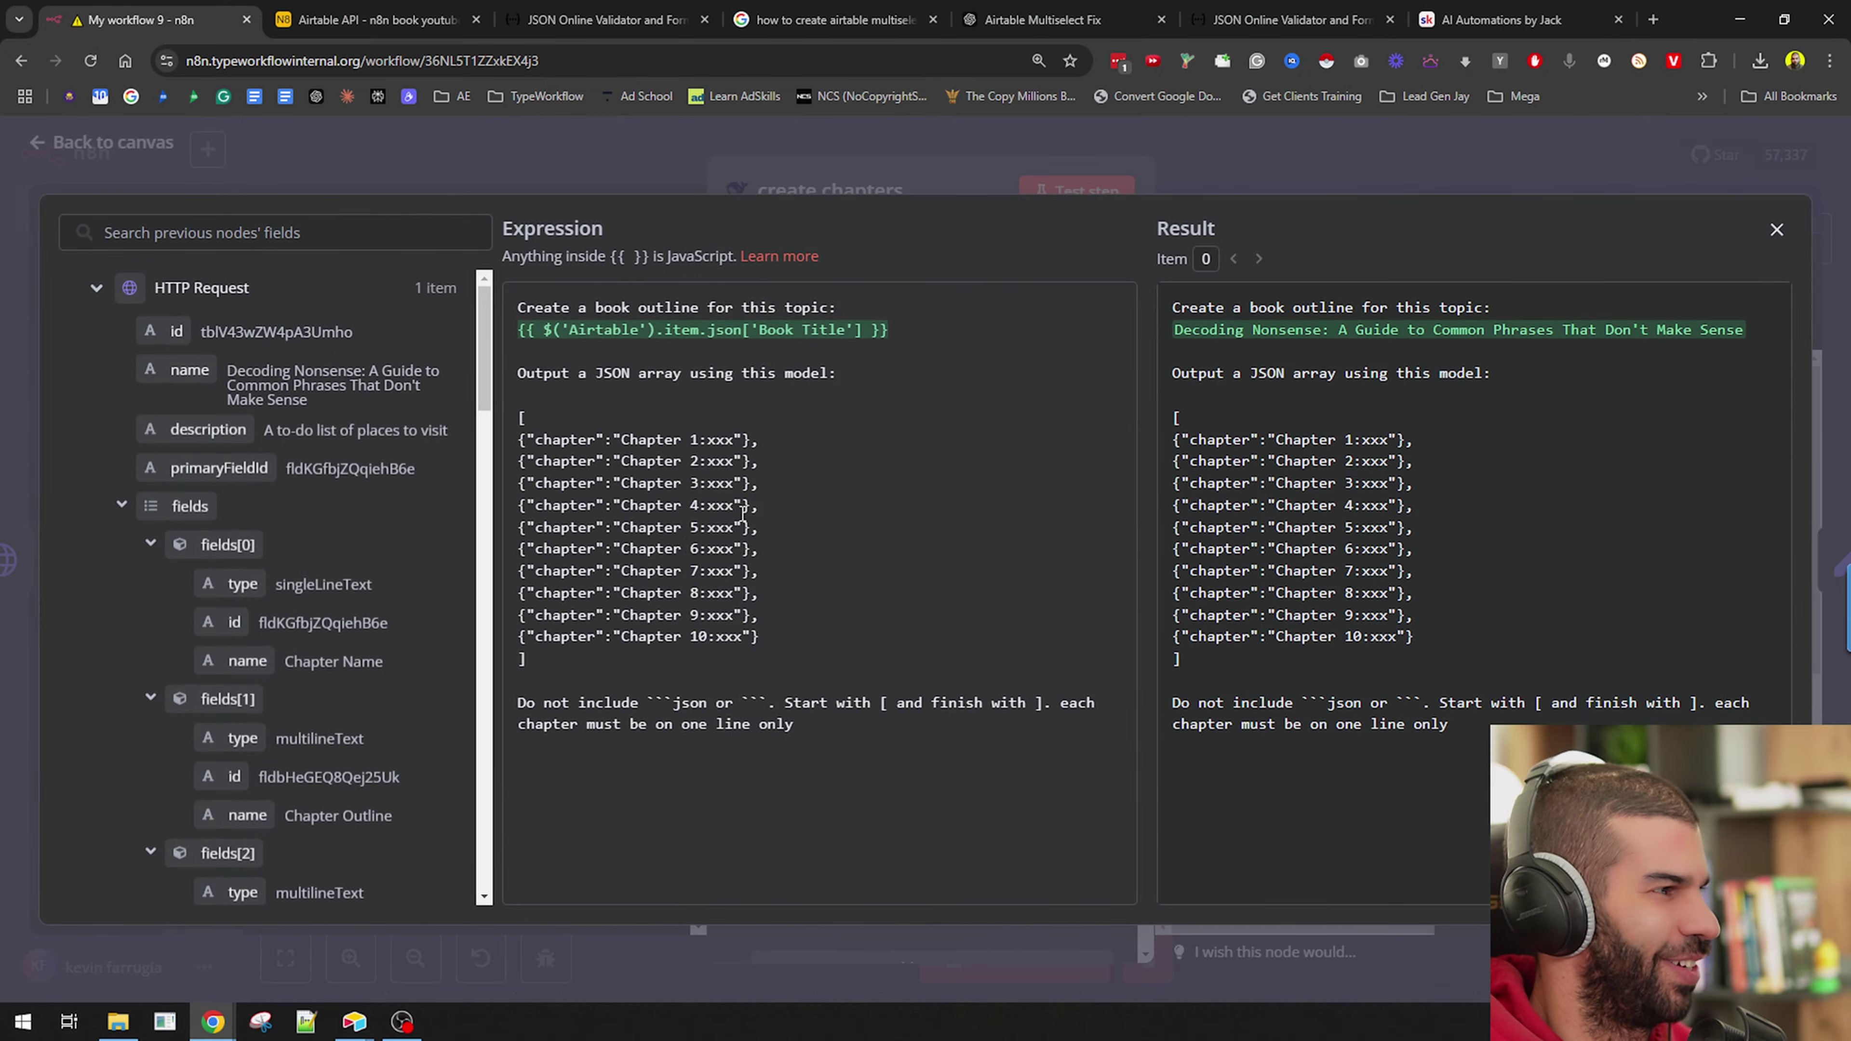
pyautogui.moveTo(551, 662); pyautogui.dragTo(505, 425)
pyautogui.hotkey('ctrl', 'c')
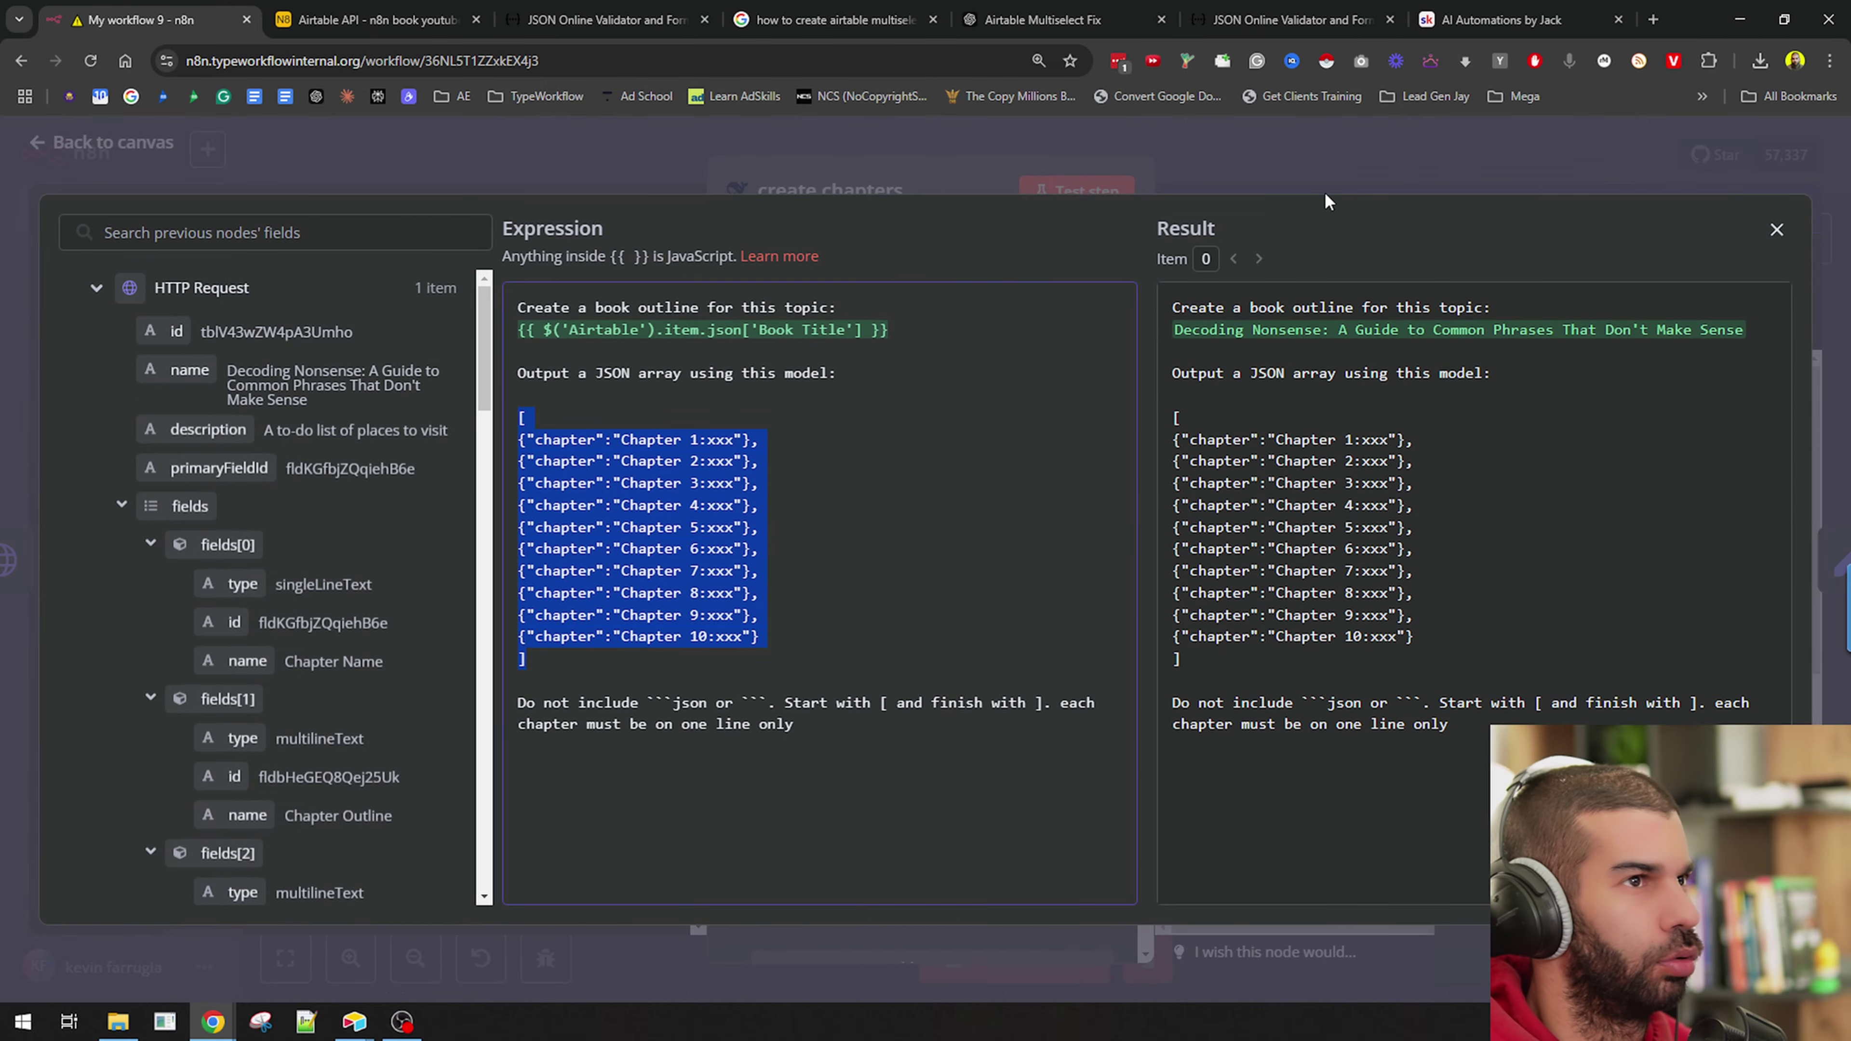
# Close create chapters and open the create outlines for chapters node.
pyautogui.click(1326, 191)
pyautogui.click(1344, 172)
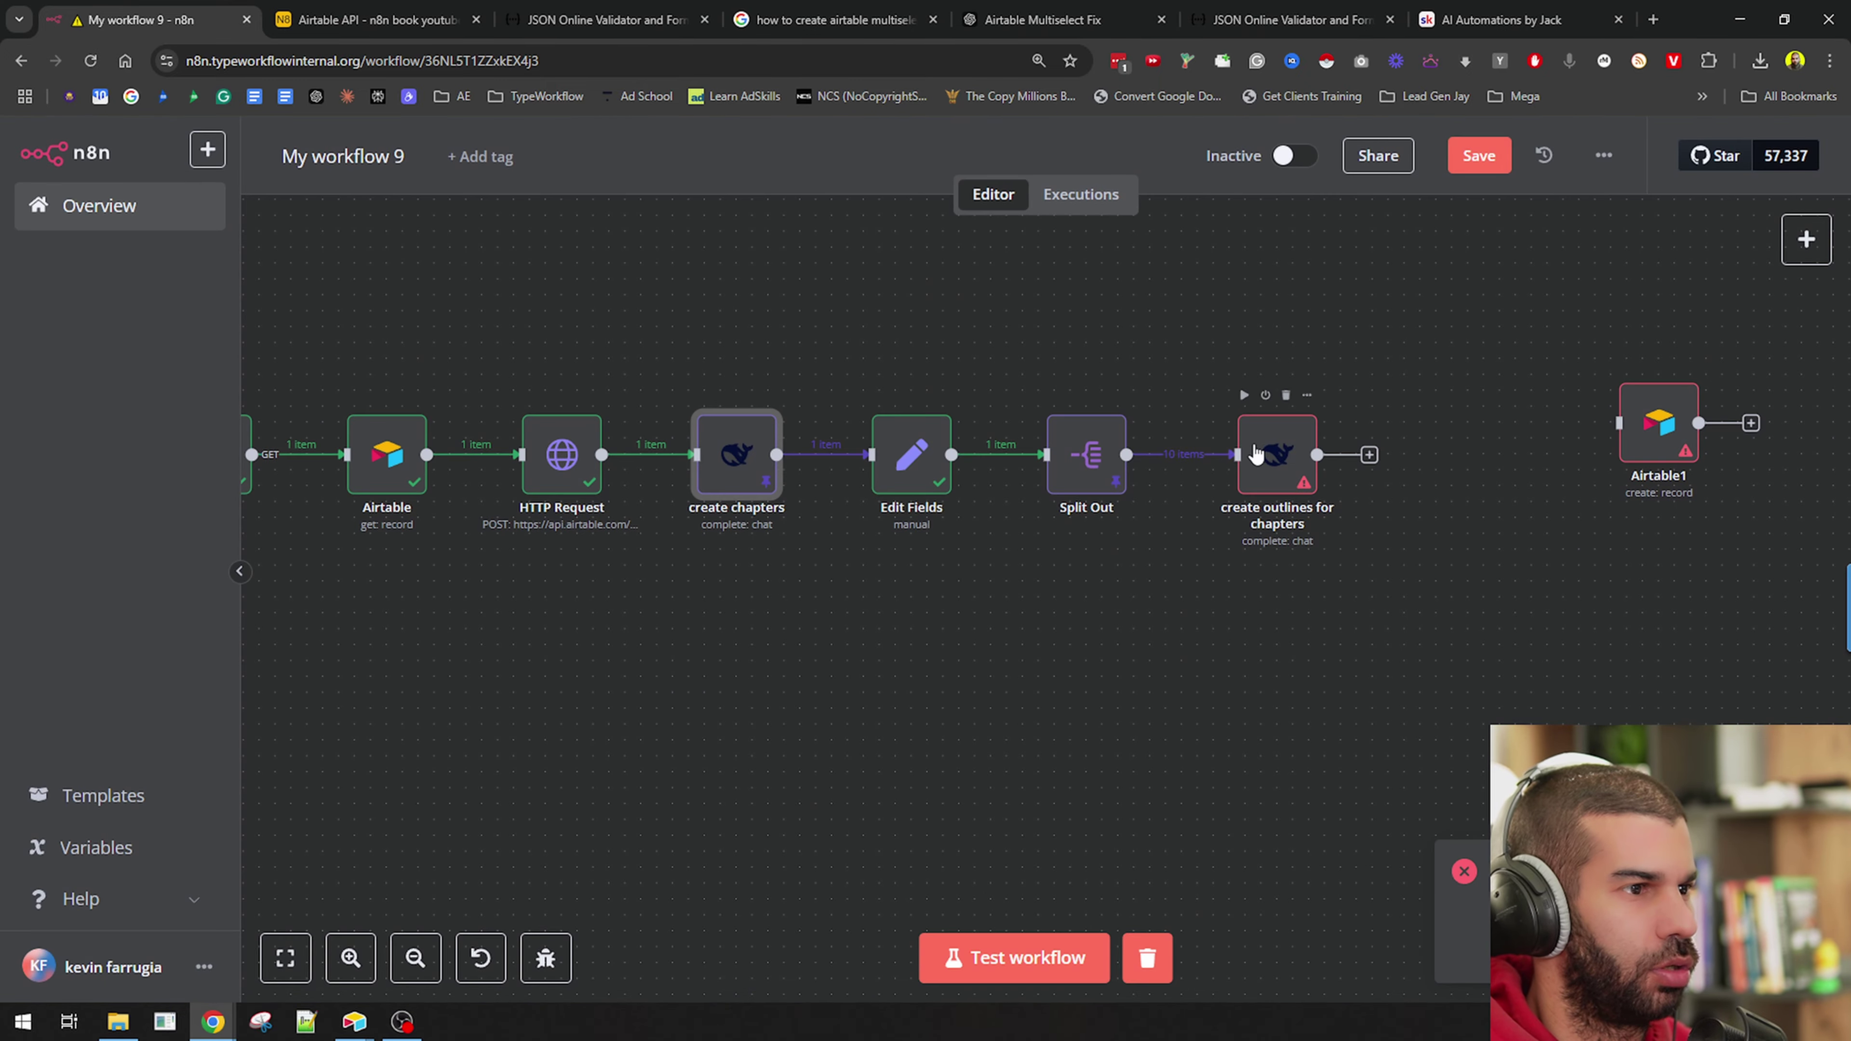
pyautogui.doubleClick(1254, 452)
pyautogui.scroll(-3, 947, 831)
# Paste the chapter JSON array into the outlines prompt and rename its key to subchapter.
pyautogui.click(1104, 885)
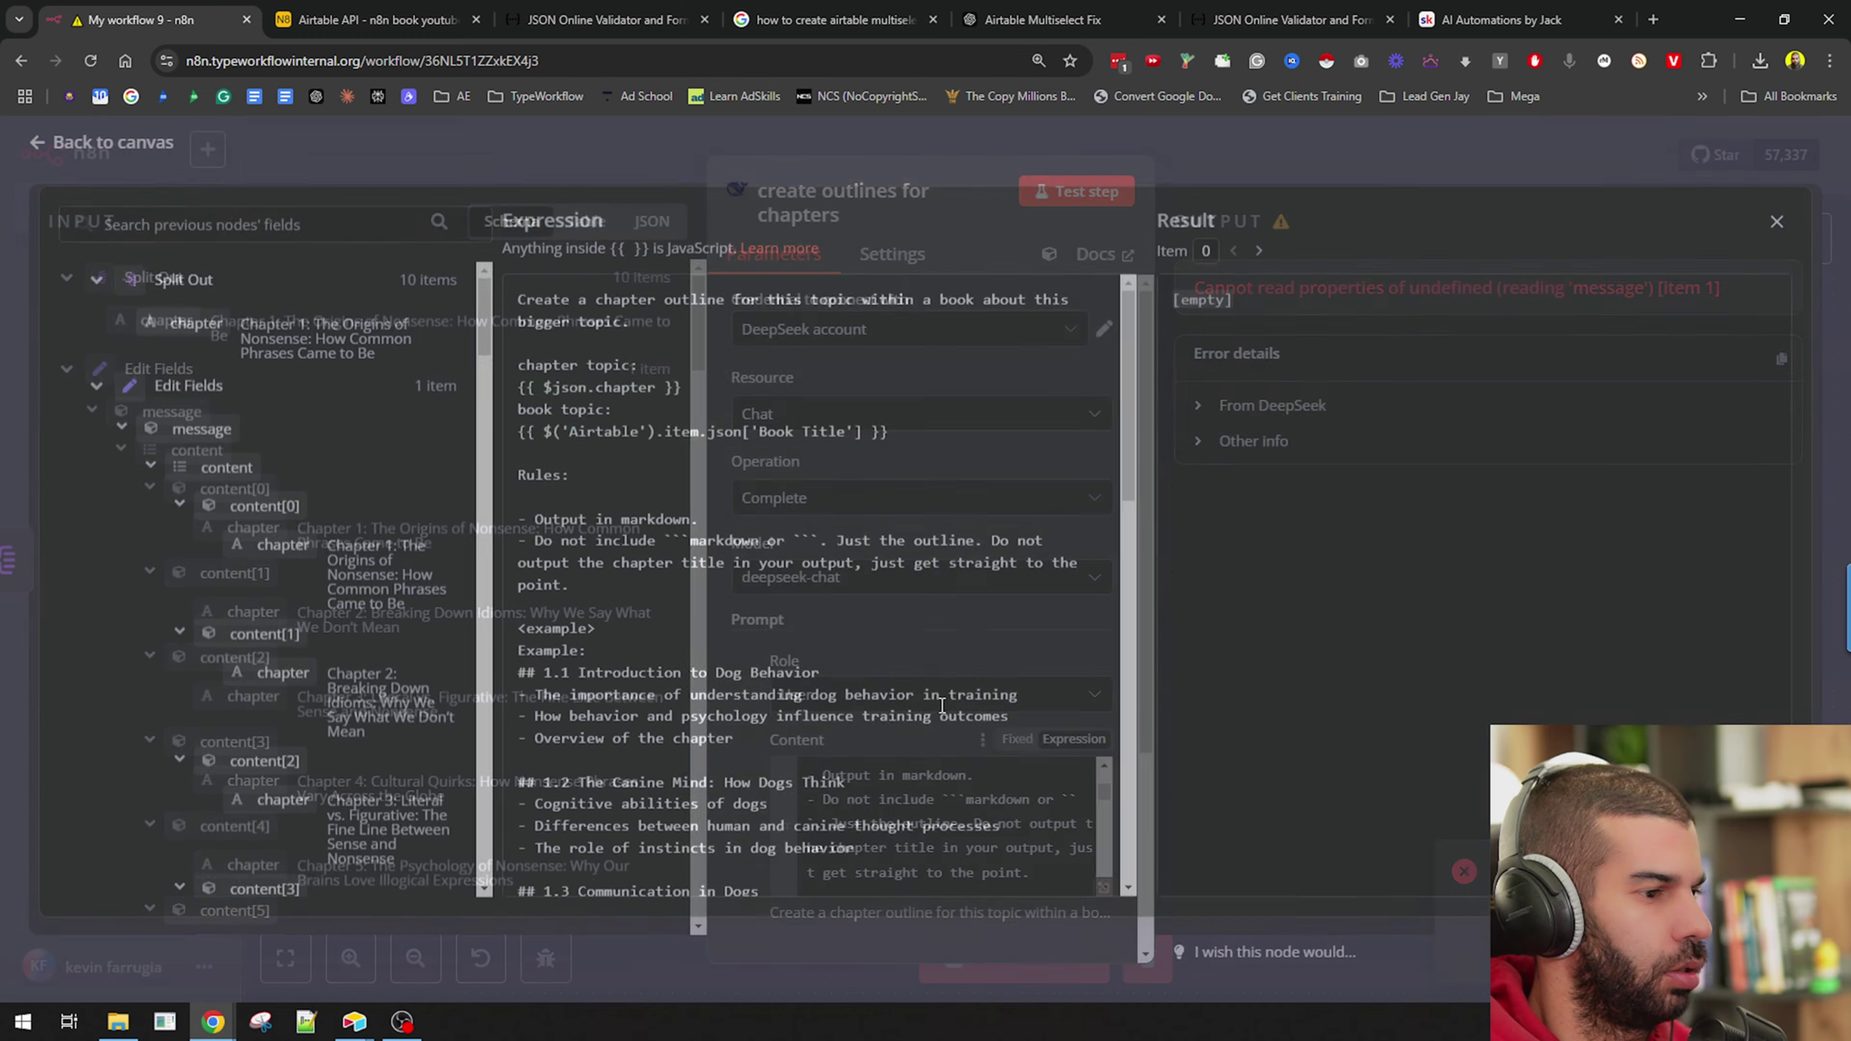
pyautogui.scroll(-1, 650, 629)
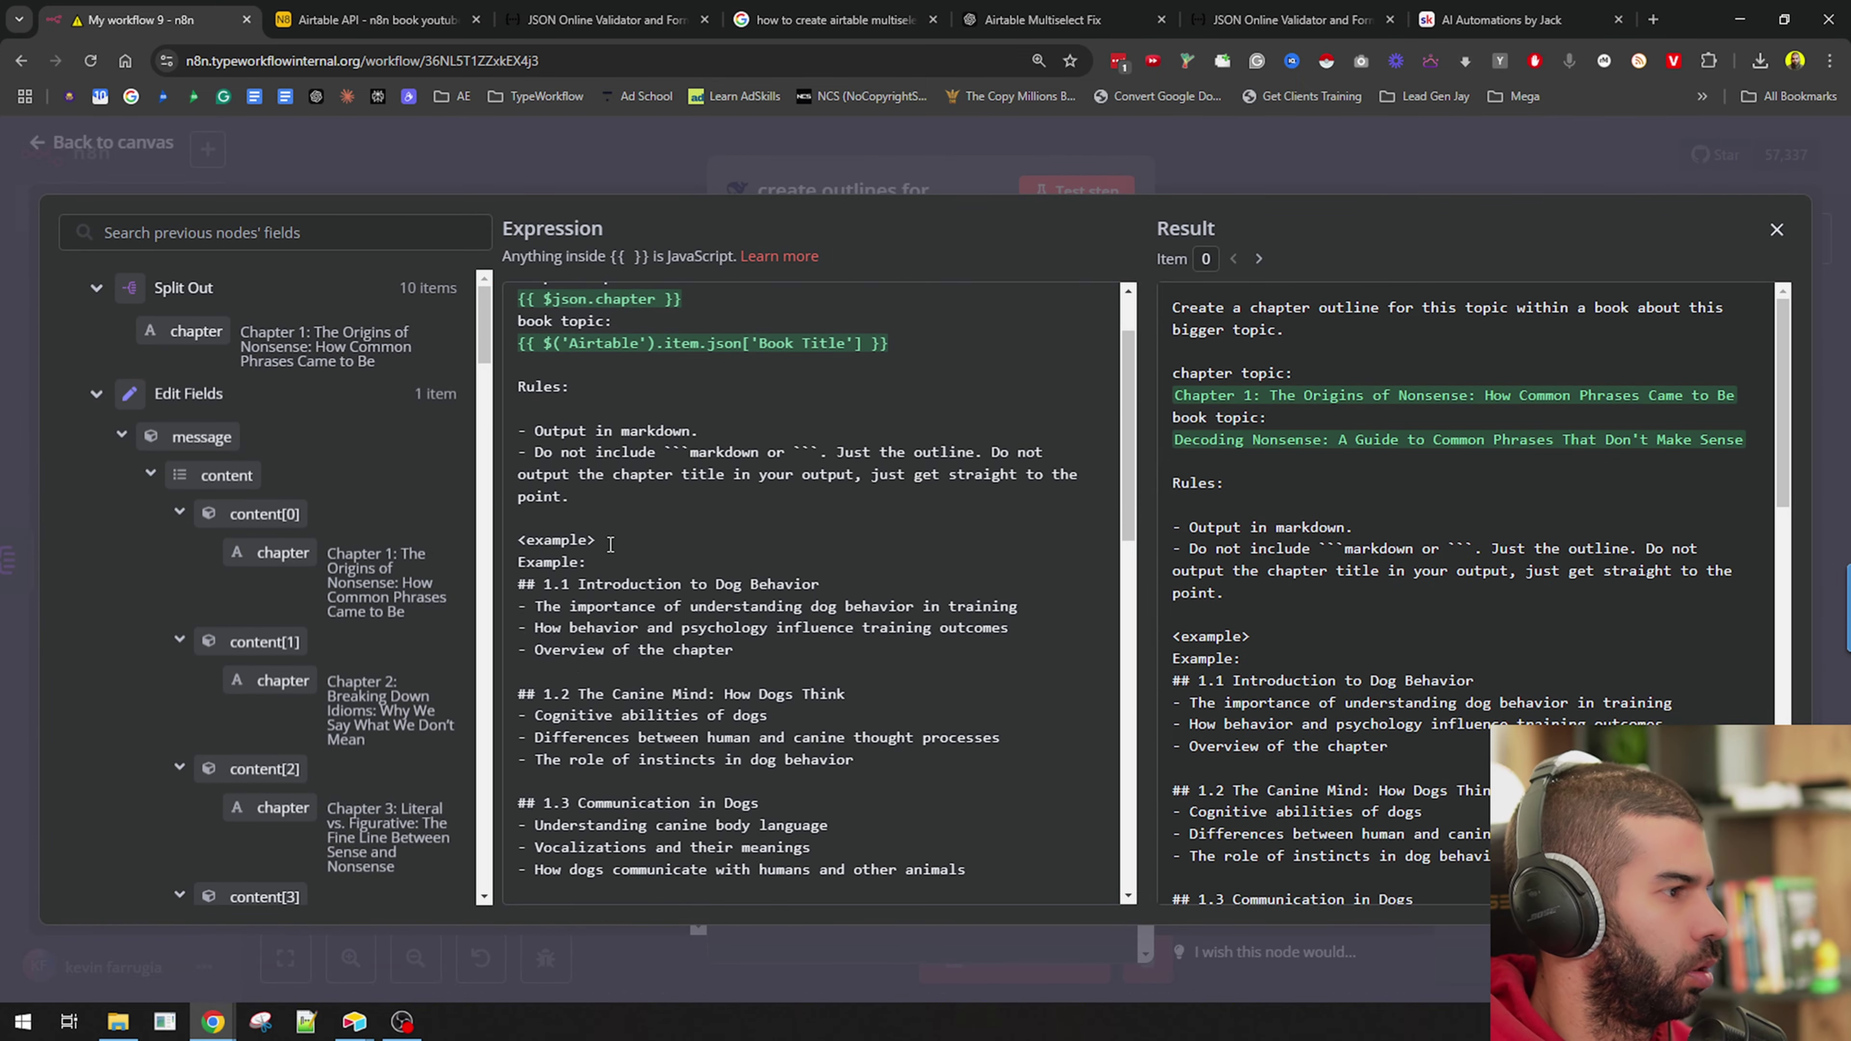
pyautogui.hotkey('ctrl', 'v')
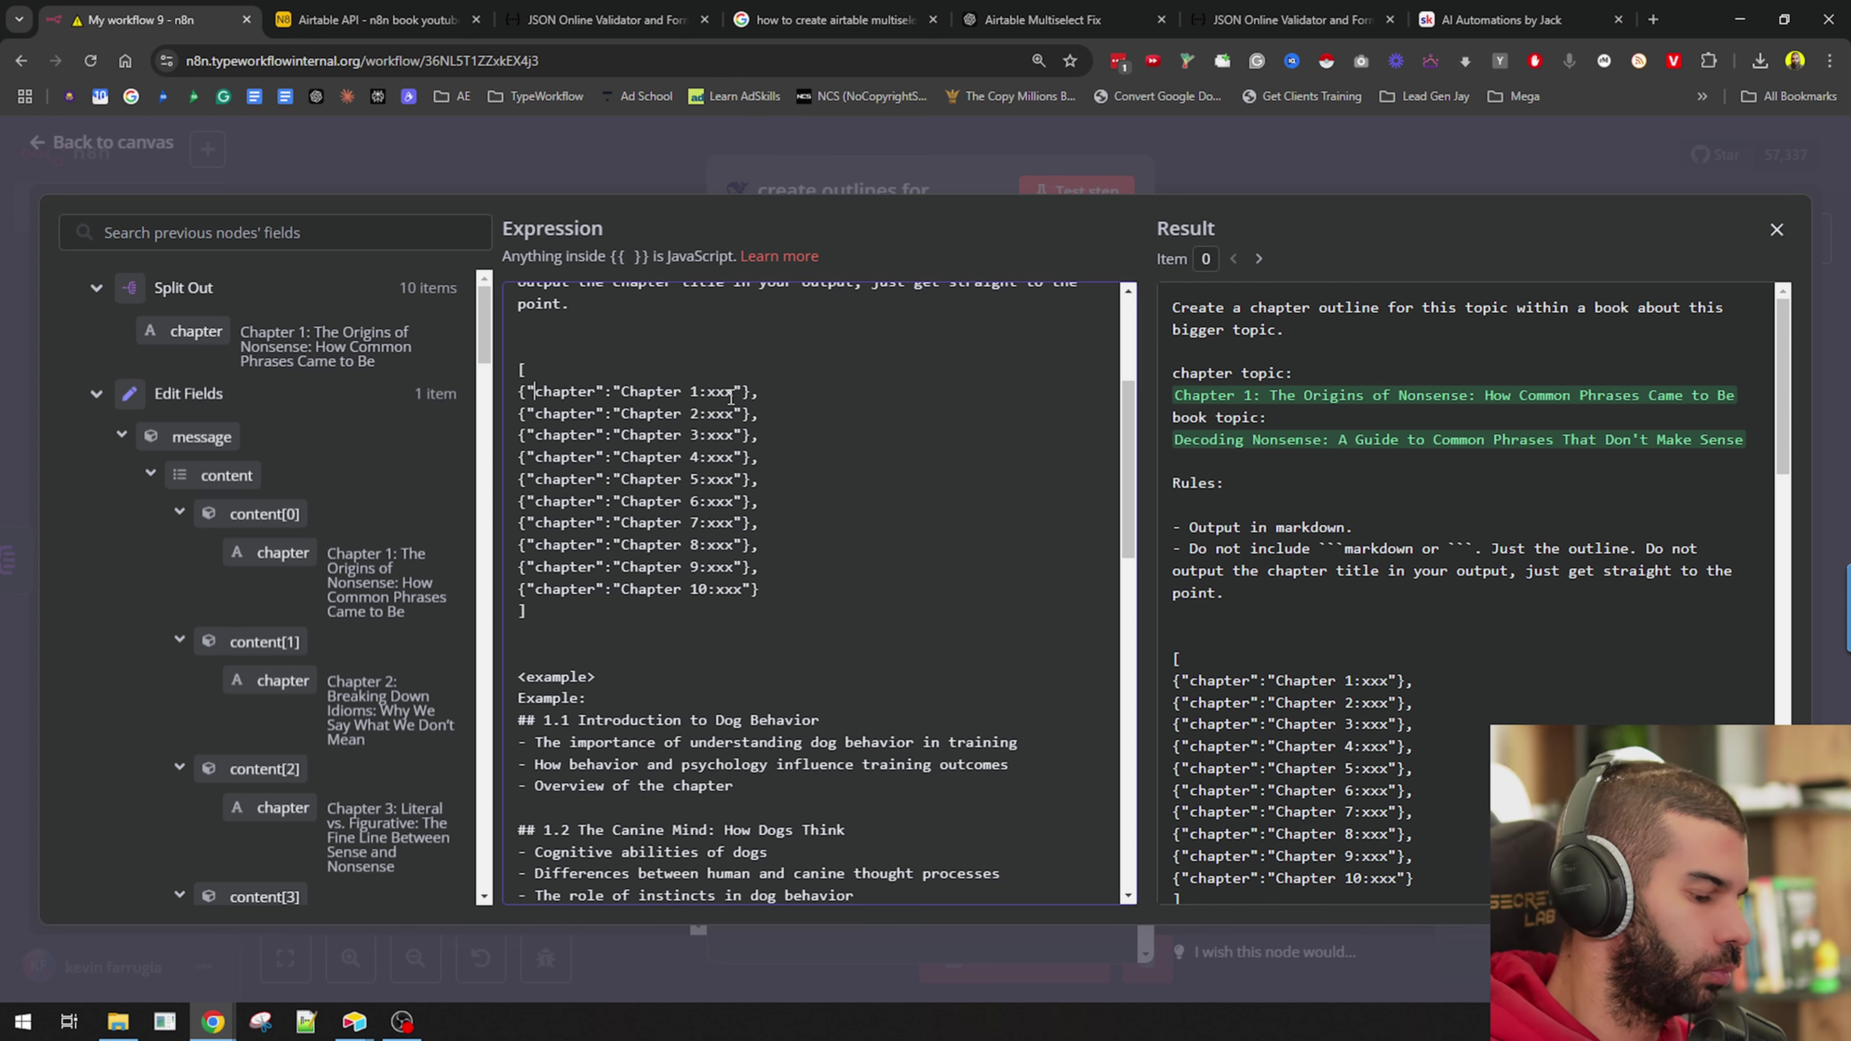
pyautogui.write('topic')
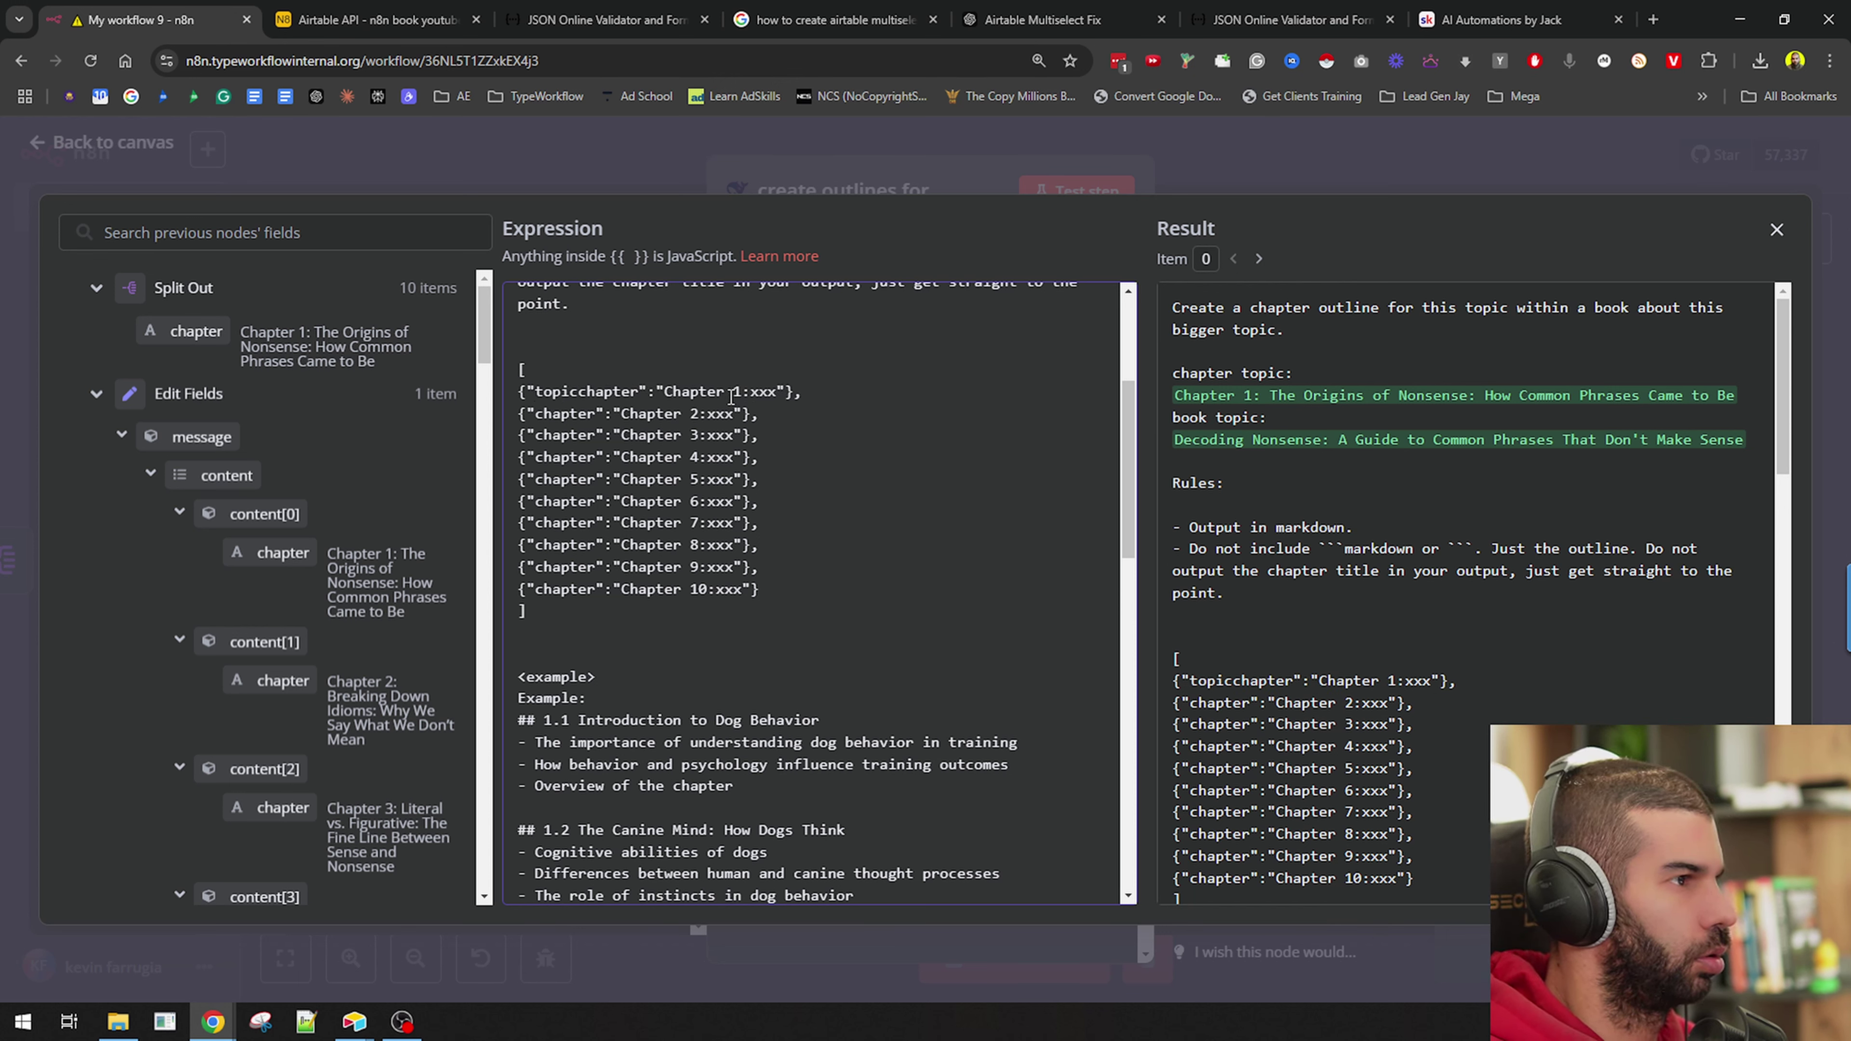
pyautogui.press('BackSpace')
pyautogui.press('BackSpace')
pyautogui.press('BackSpace')
pyautogui.press('BackSpace')
pyautogui.press('BackSpace')
pyautogui.write('sub')
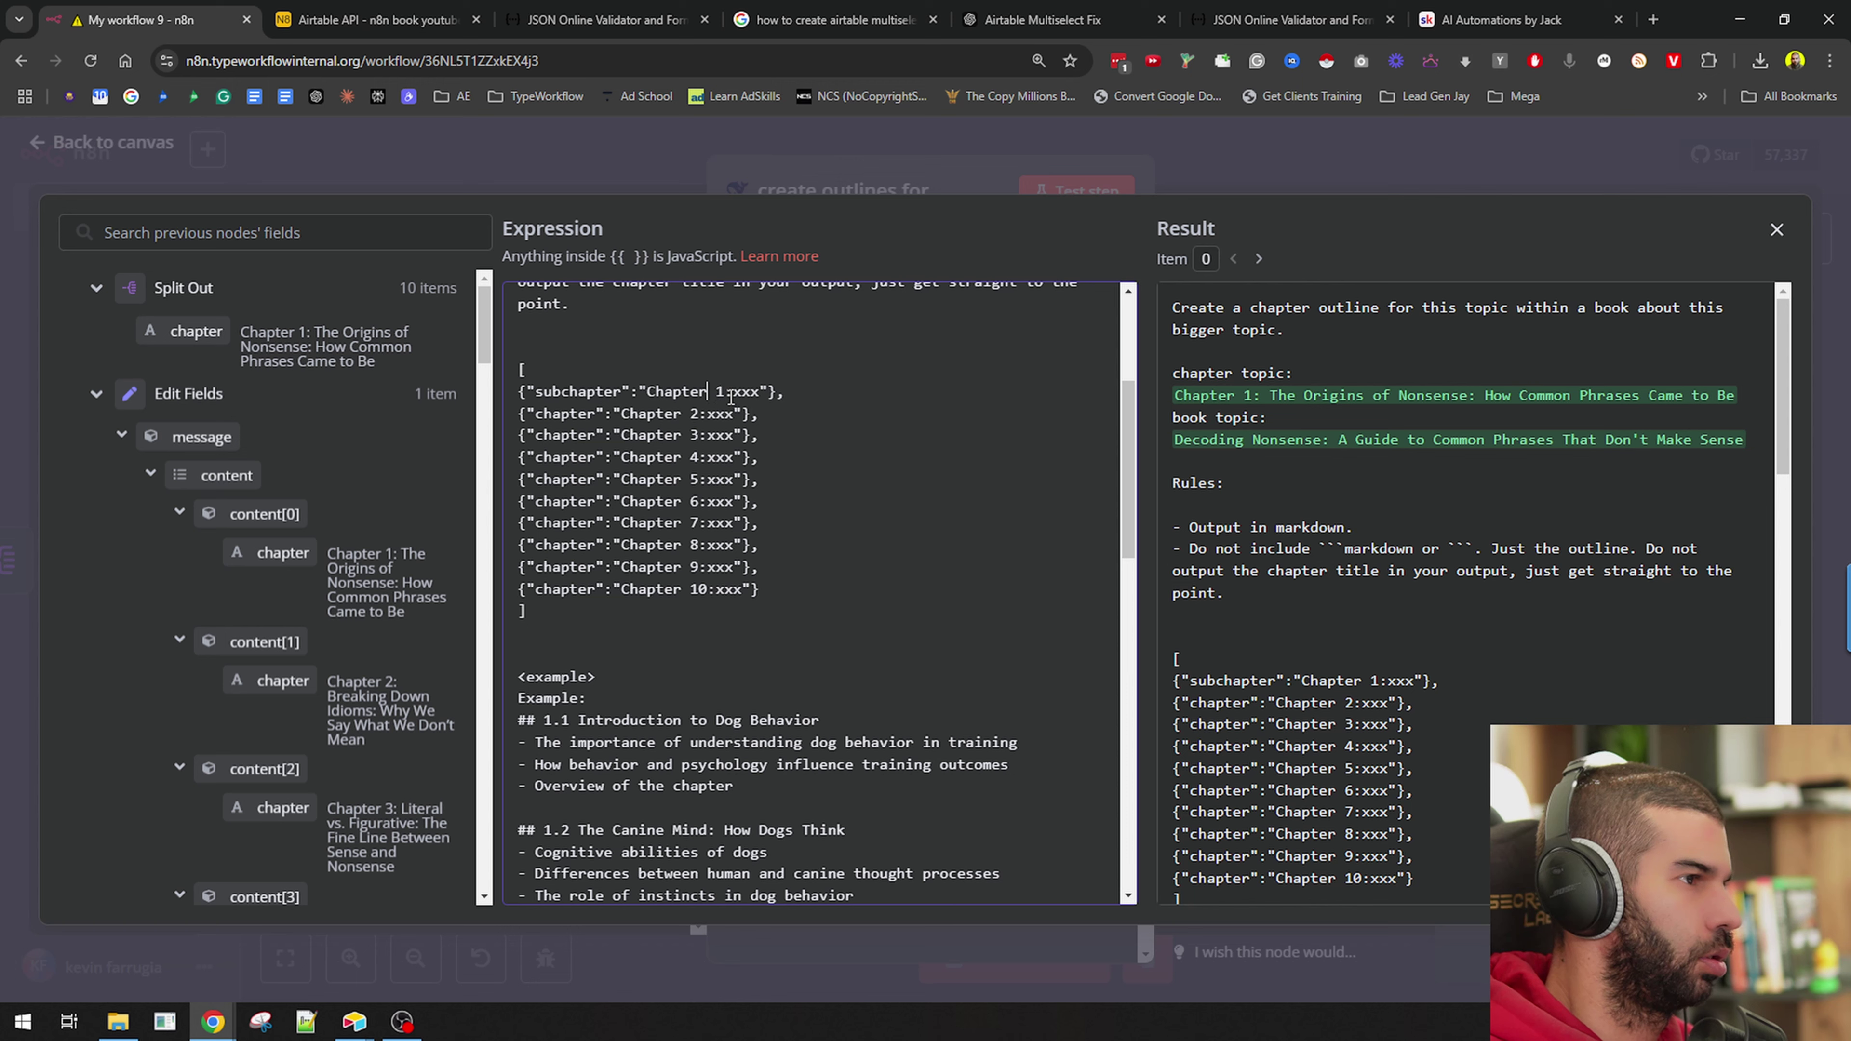
pyautogui.write('1.')
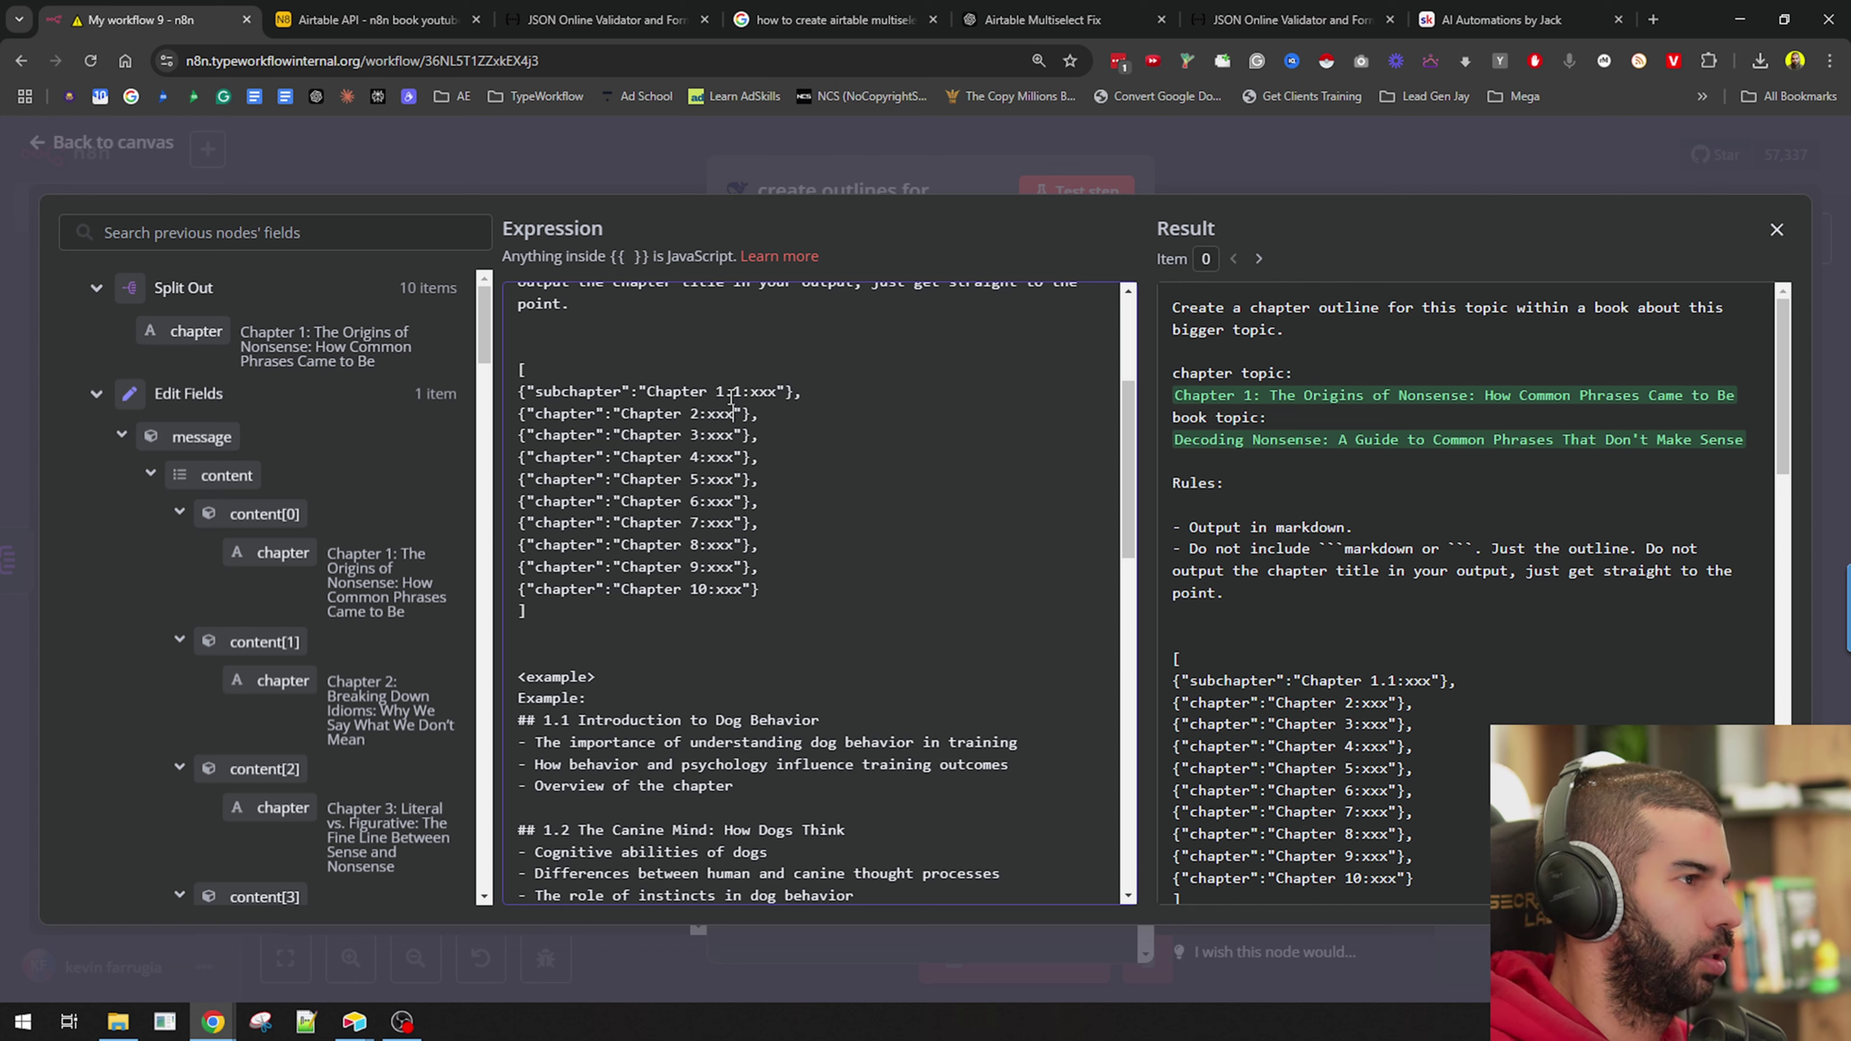
# Create subchapter entries Chapter 1.1, 1.2, 1.11 and 1.12 in the JSON model.
pyautogui.press('Return')
pyautogui.press('Up')
pyautogui.hotkey('shift', 'End')
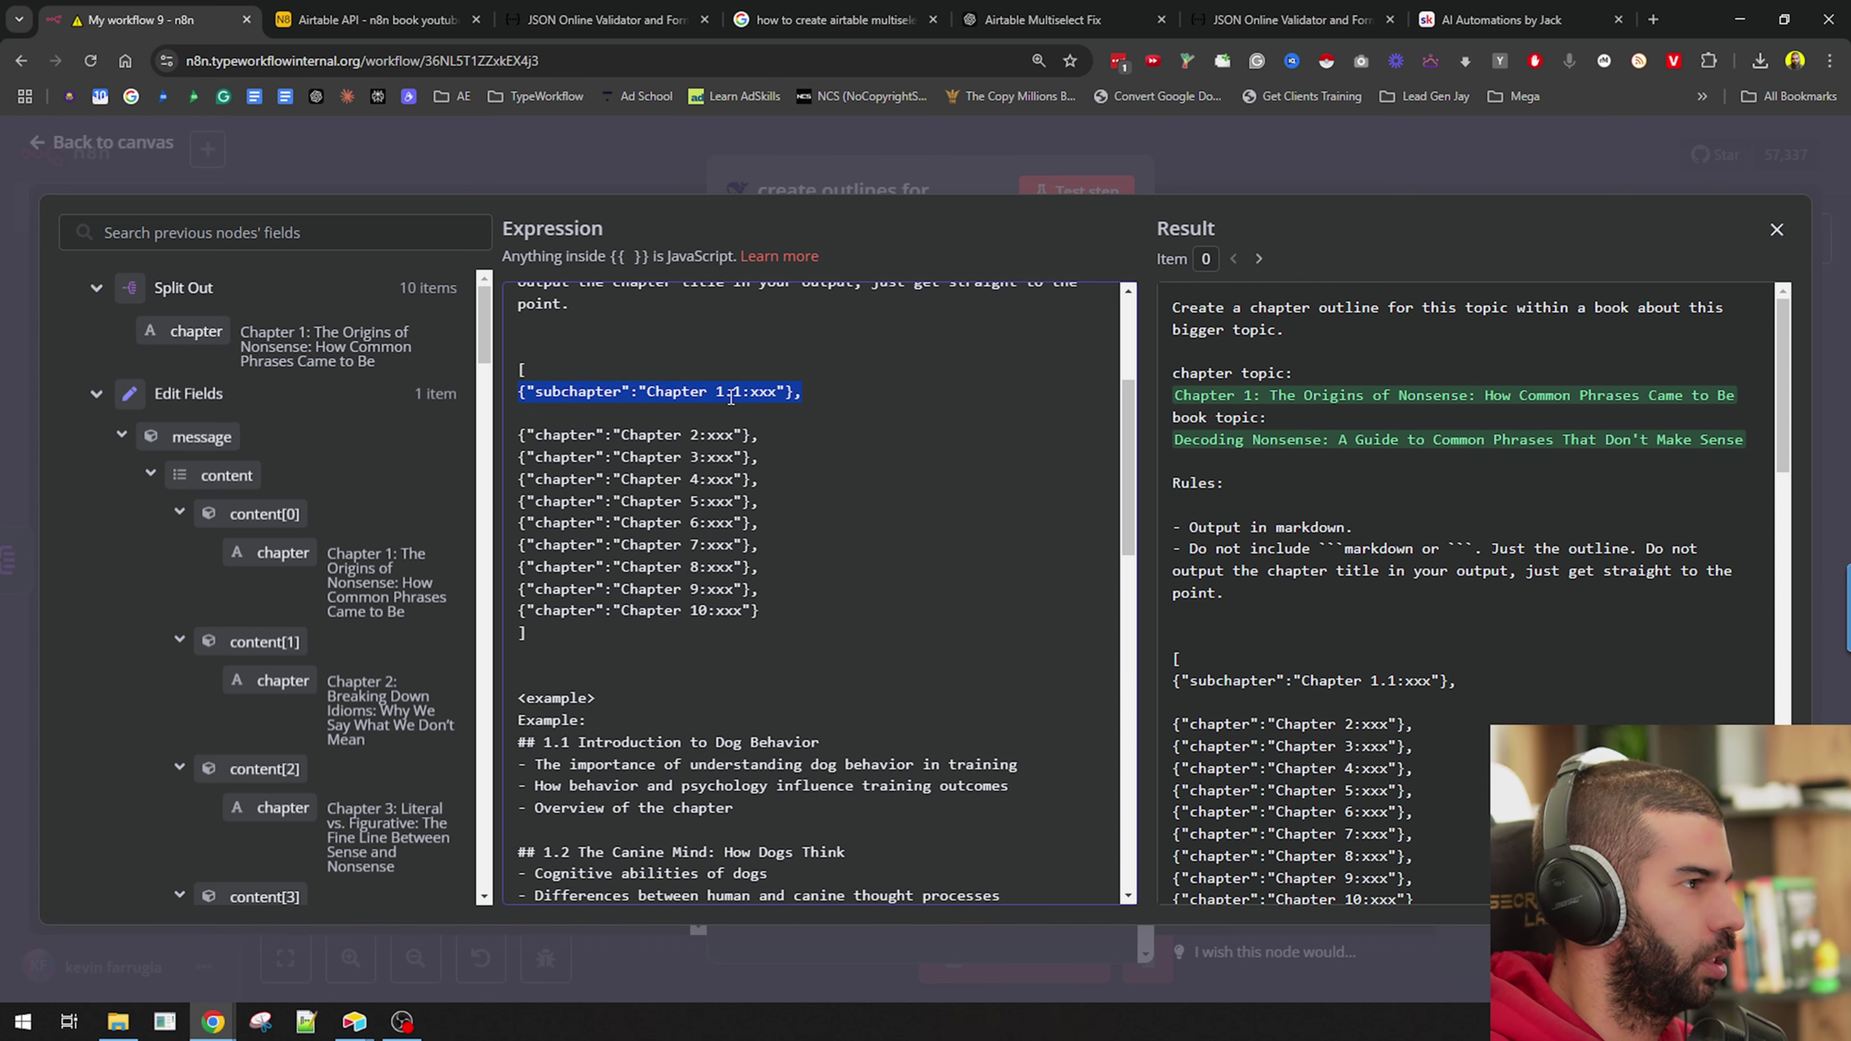
pyautogui.hotkey('ctrl', 'c')
pyautogui.press('Right')
pyautogui.press('Return')
pyautogui.hotkey('ctrl', 'v')
pyautogui.press('Return')
pyautogui.hotkey('ctrl', 'v')
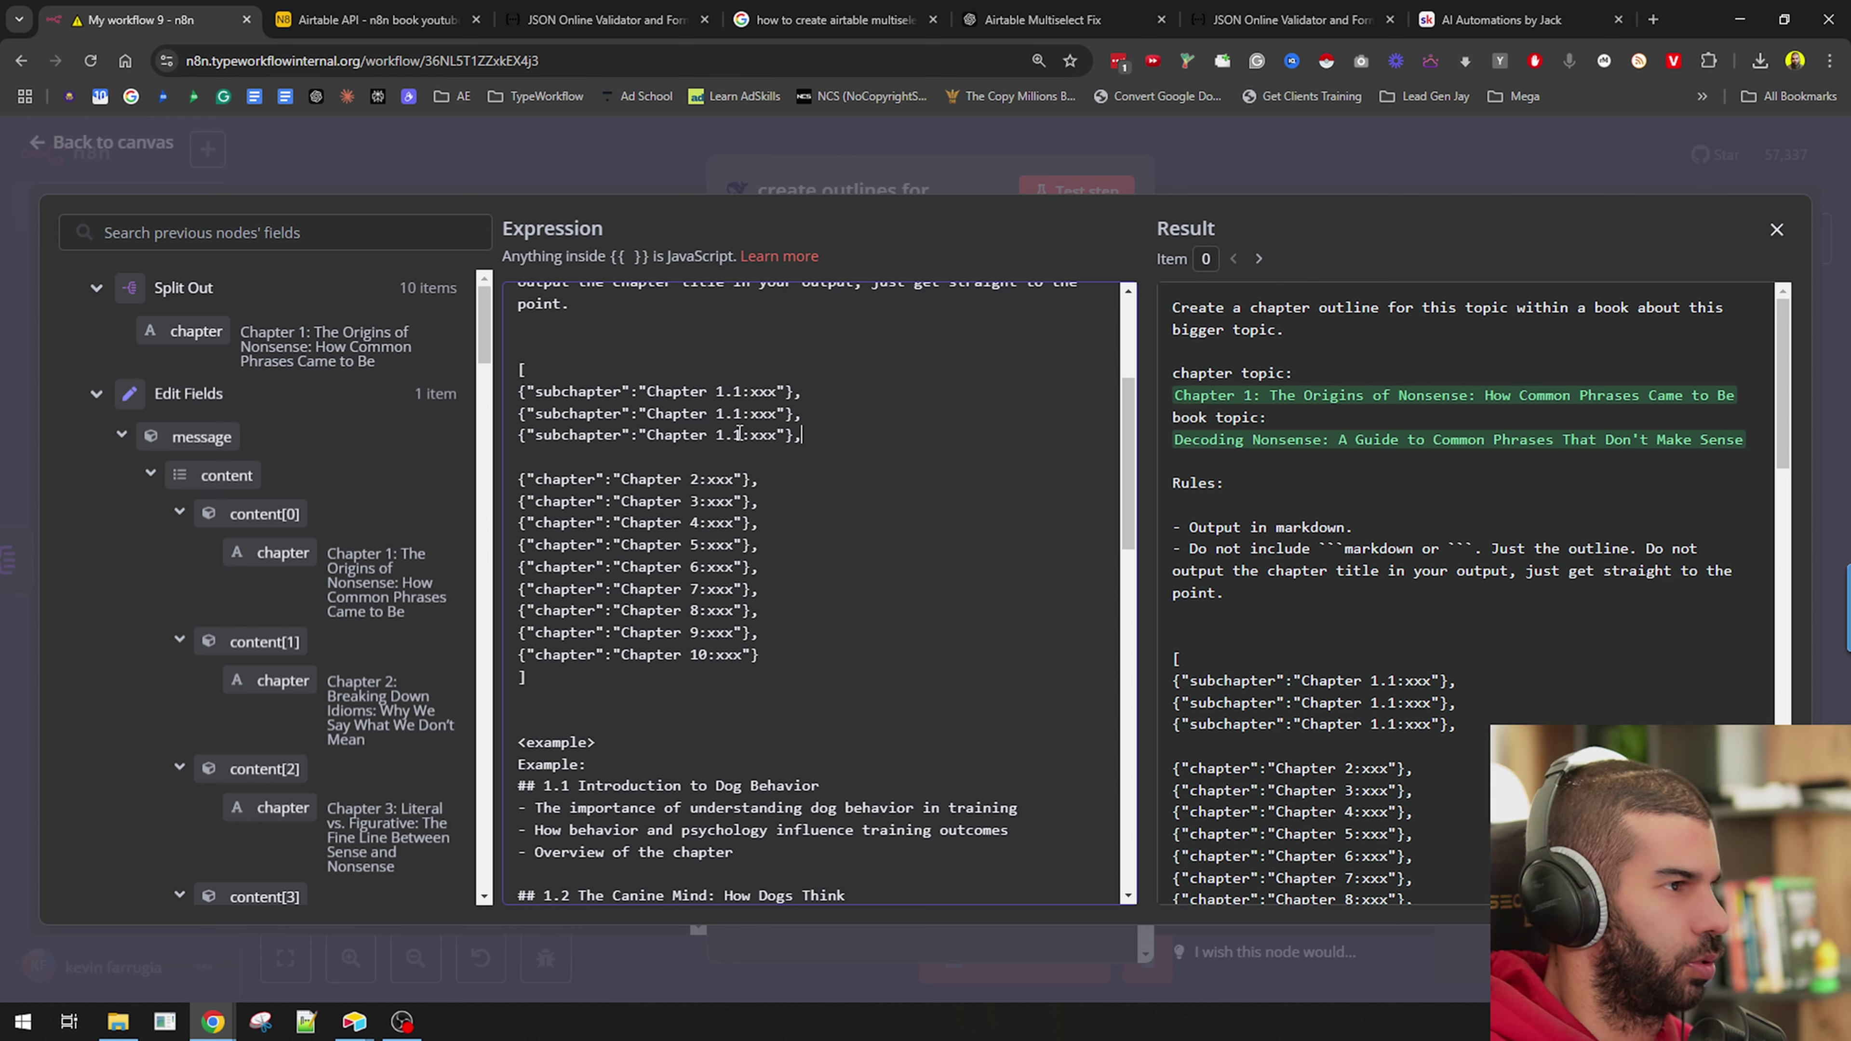
pyautogui.click(740, 434)
pyautogui.write('2')
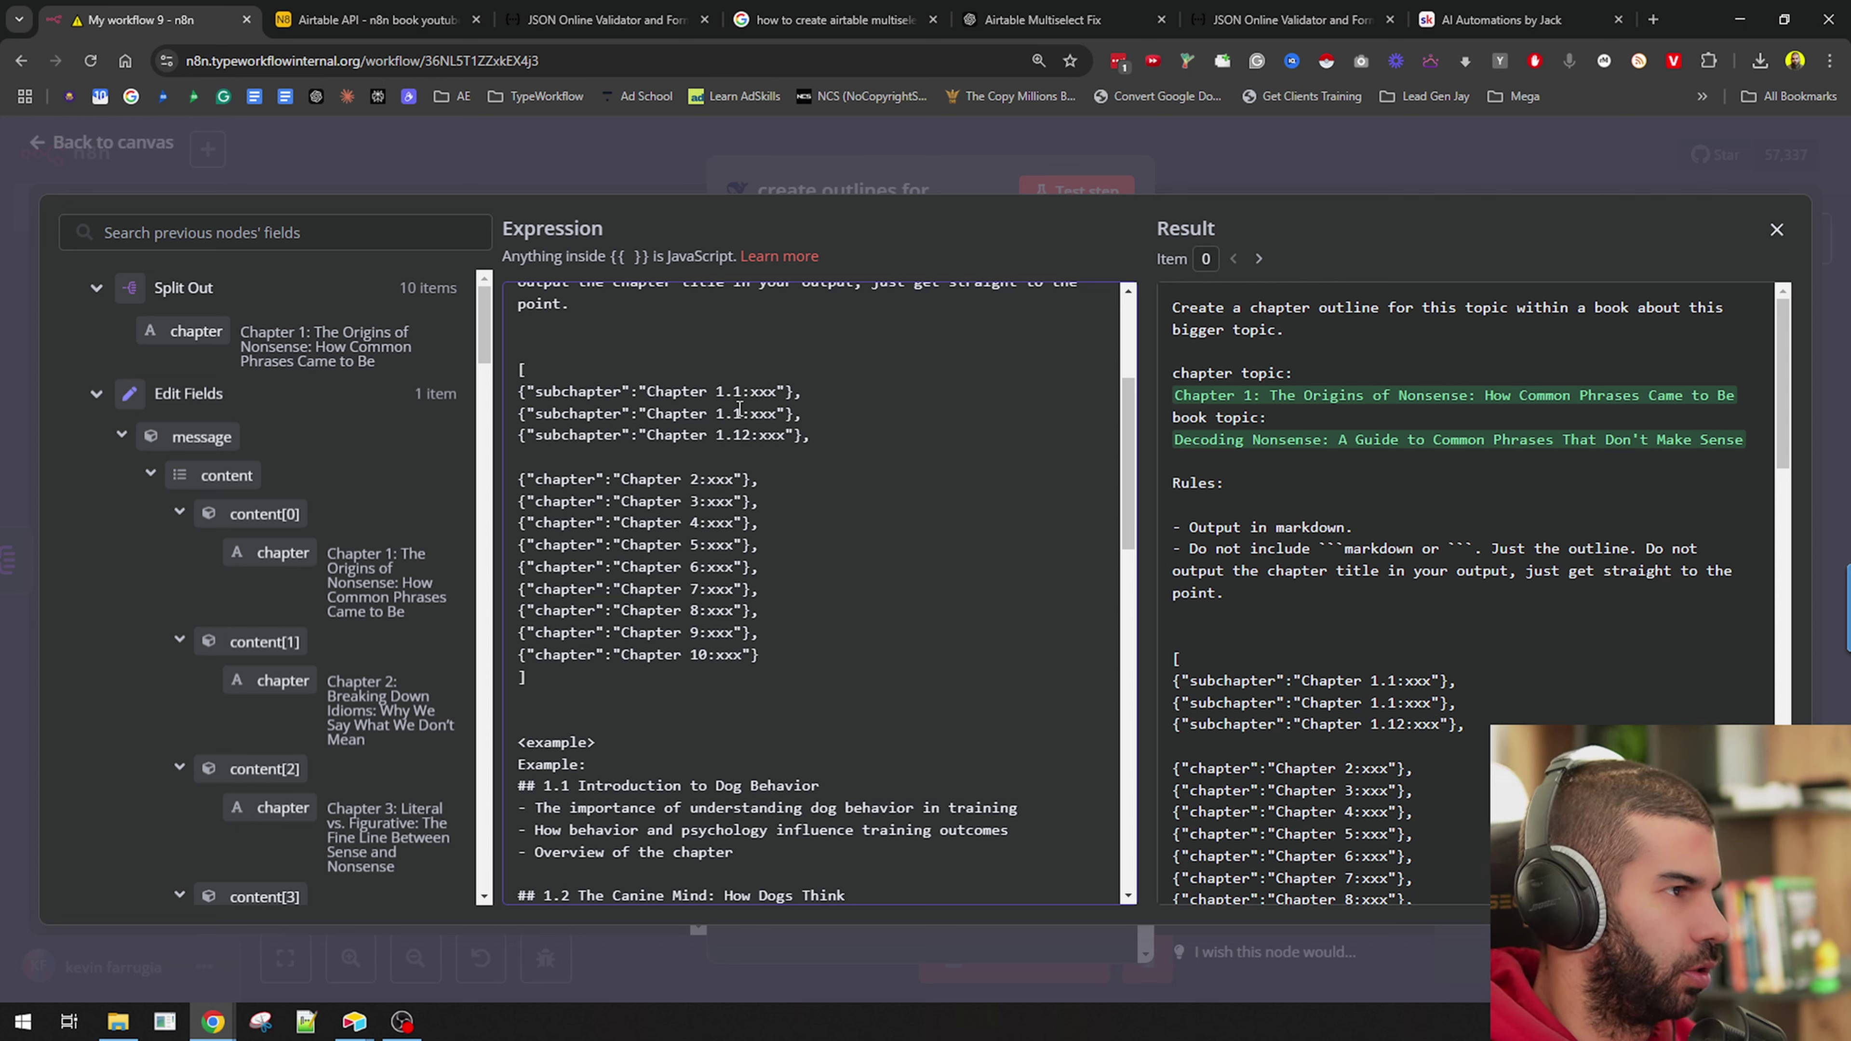
pyautogui.press('Home')
pyautogui.press('Return')
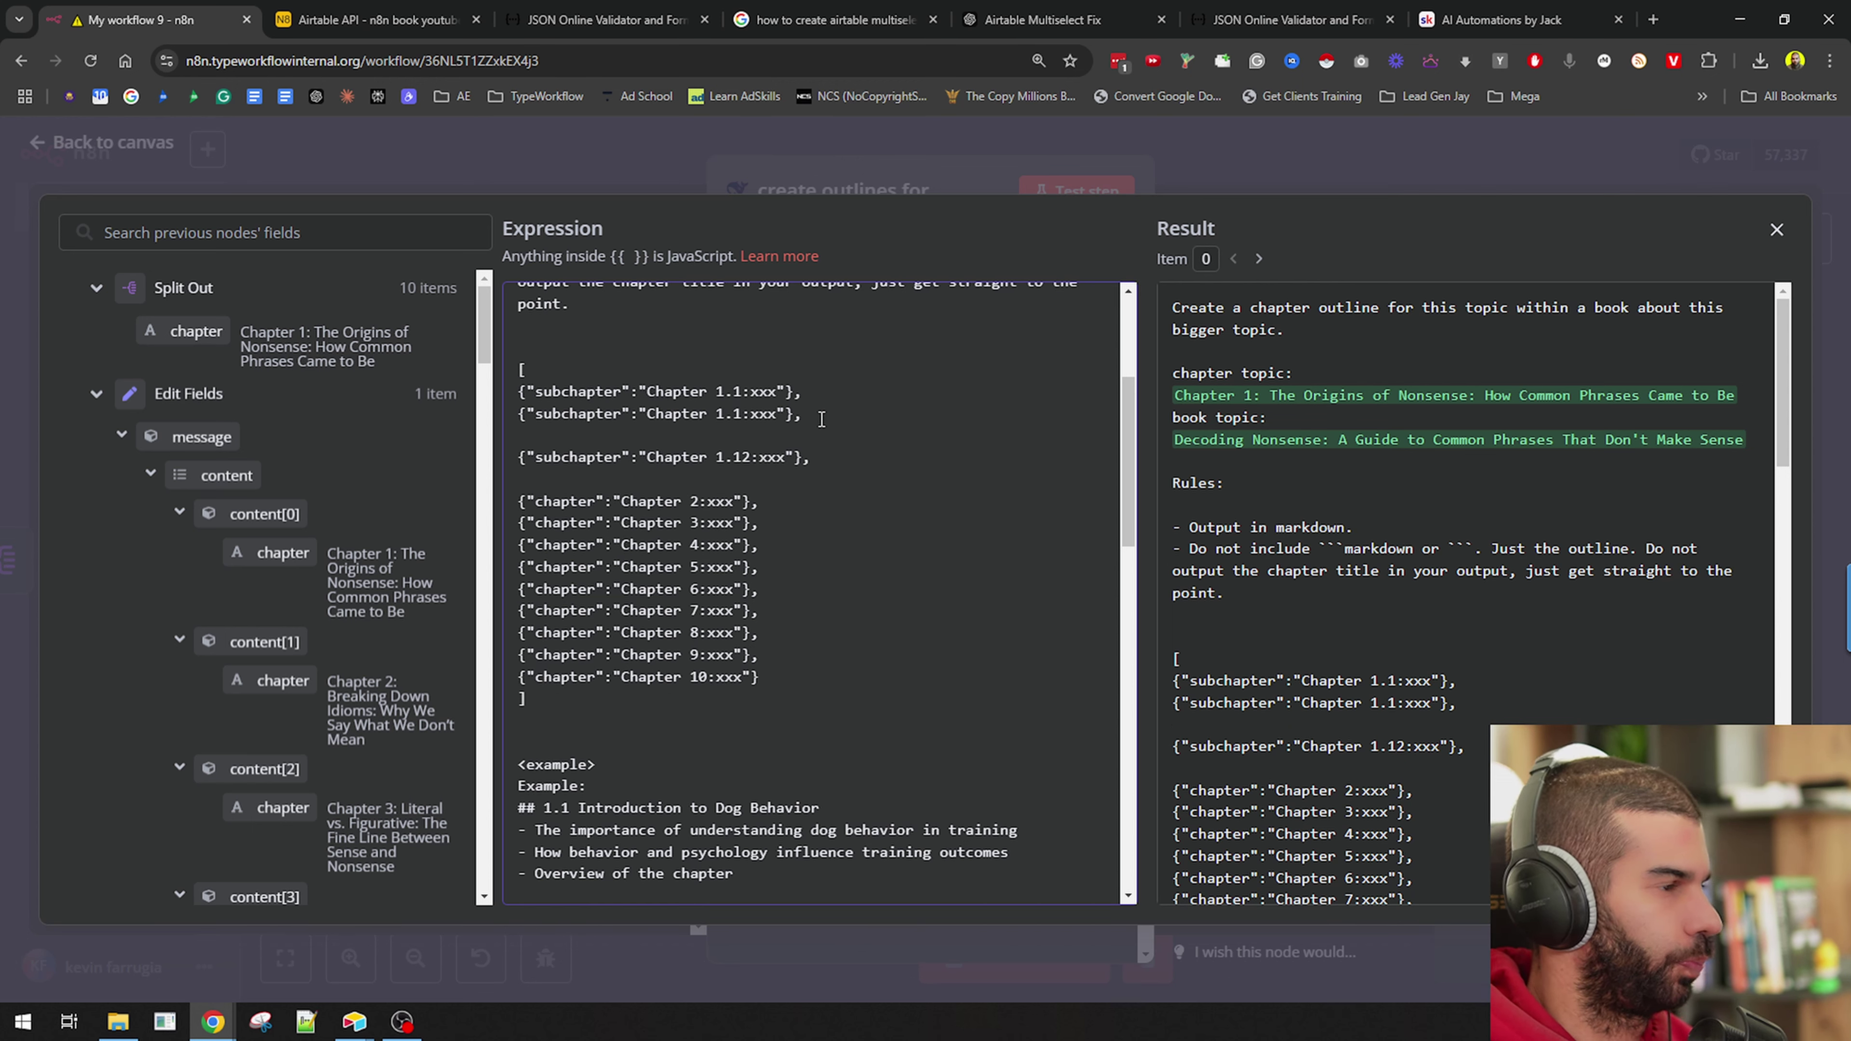
pyautogui.press('Up')
pyautogui.hotkey('ctrl', 'v')
pyautogui.click(741, 434)
pyautogui.write('1')
# Close the array with ], delete the leftover Chapter 2–10 lines, and test-run the node.
pyautogui.click(744, 414)
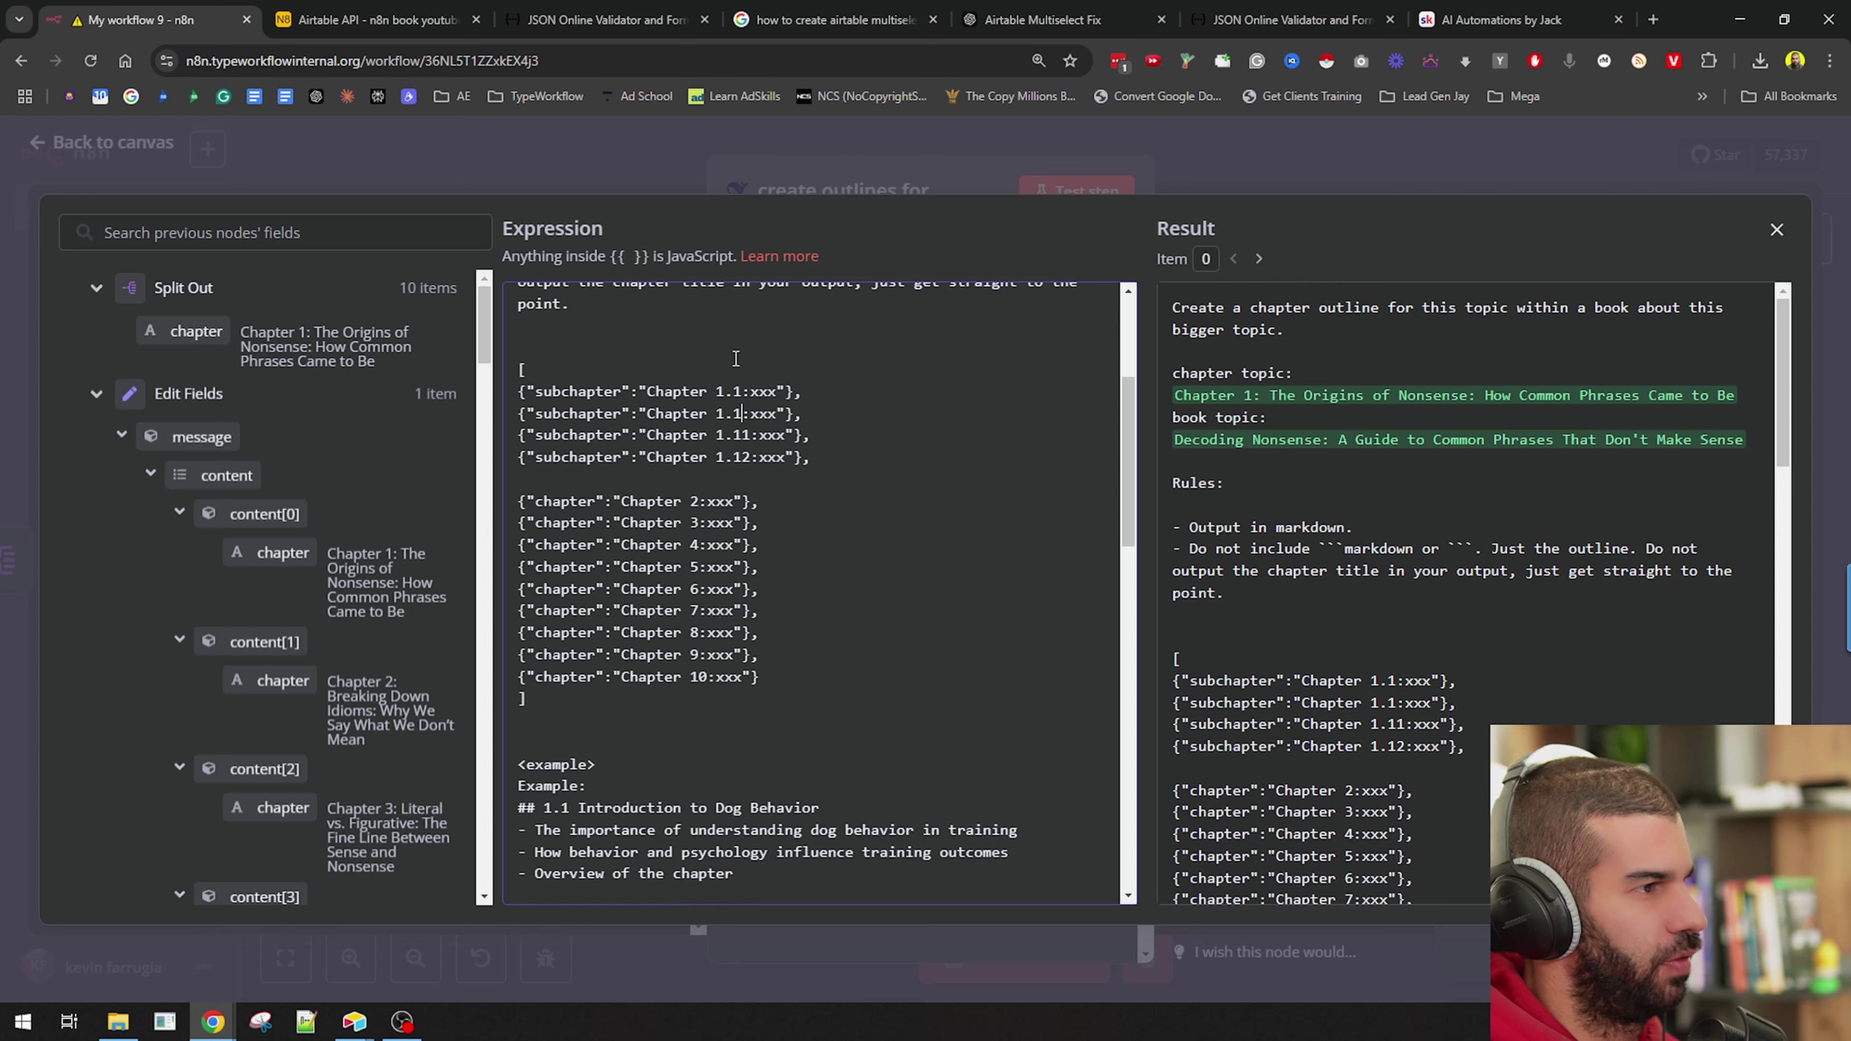
pyautogui.click(865, 461)
pyautogui.press('Return')
pyautogui.write(']')
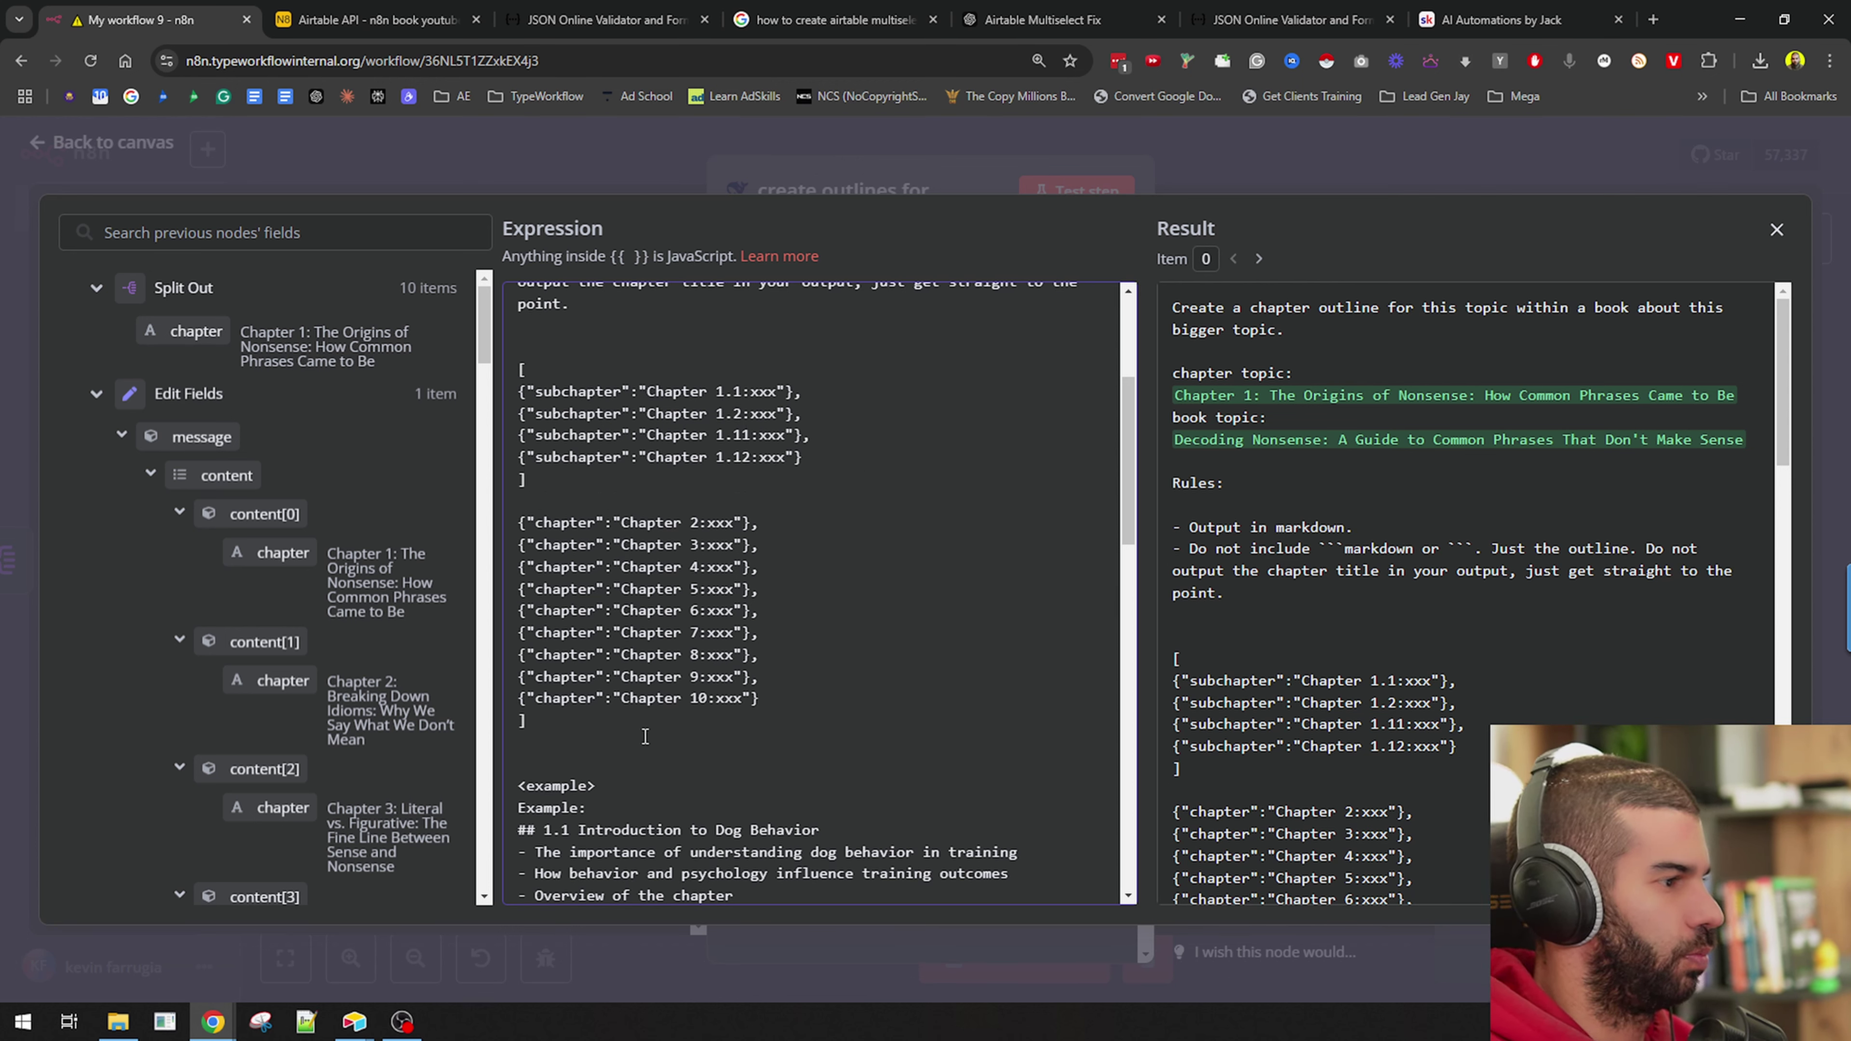
pyautogui.moveTo(644, 737); pyautogui.dragTo(672, 481)
pyautogui.press('BackSpace')
pyautogui.press('Return')
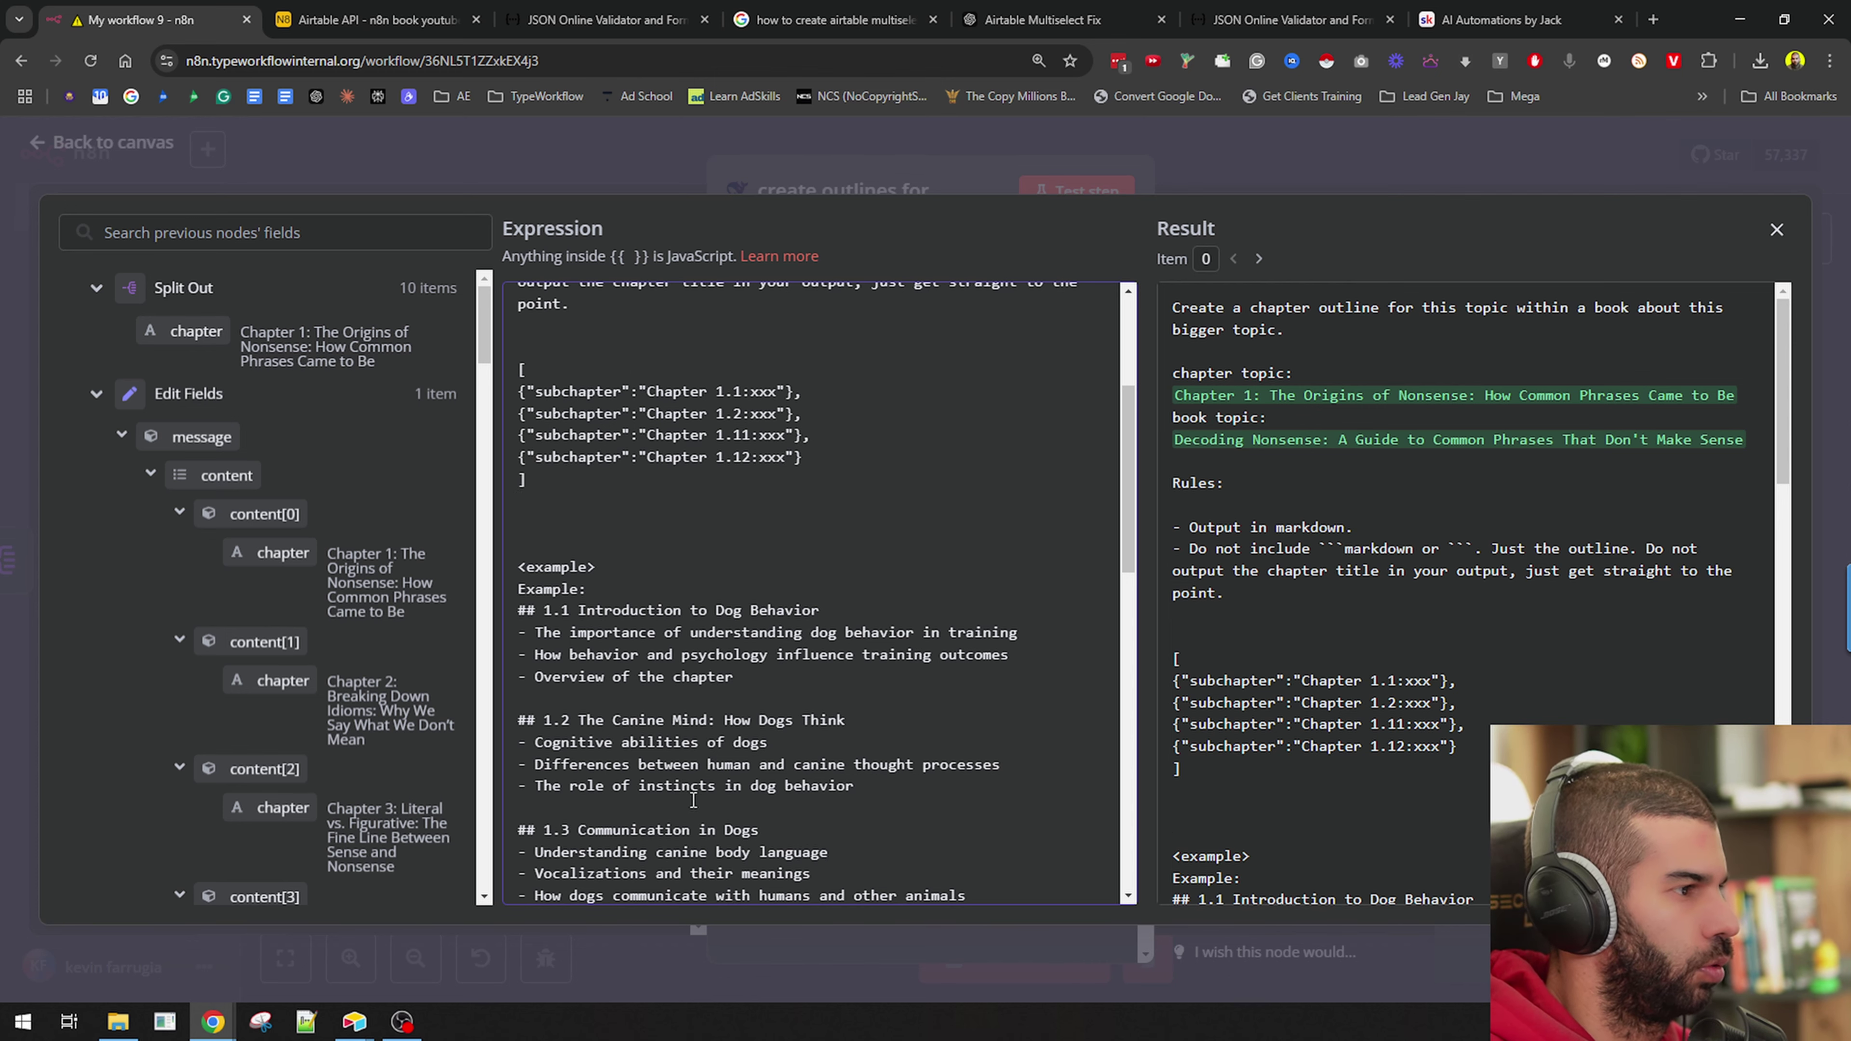
pyautogui.scroll(-15, 717, 510)
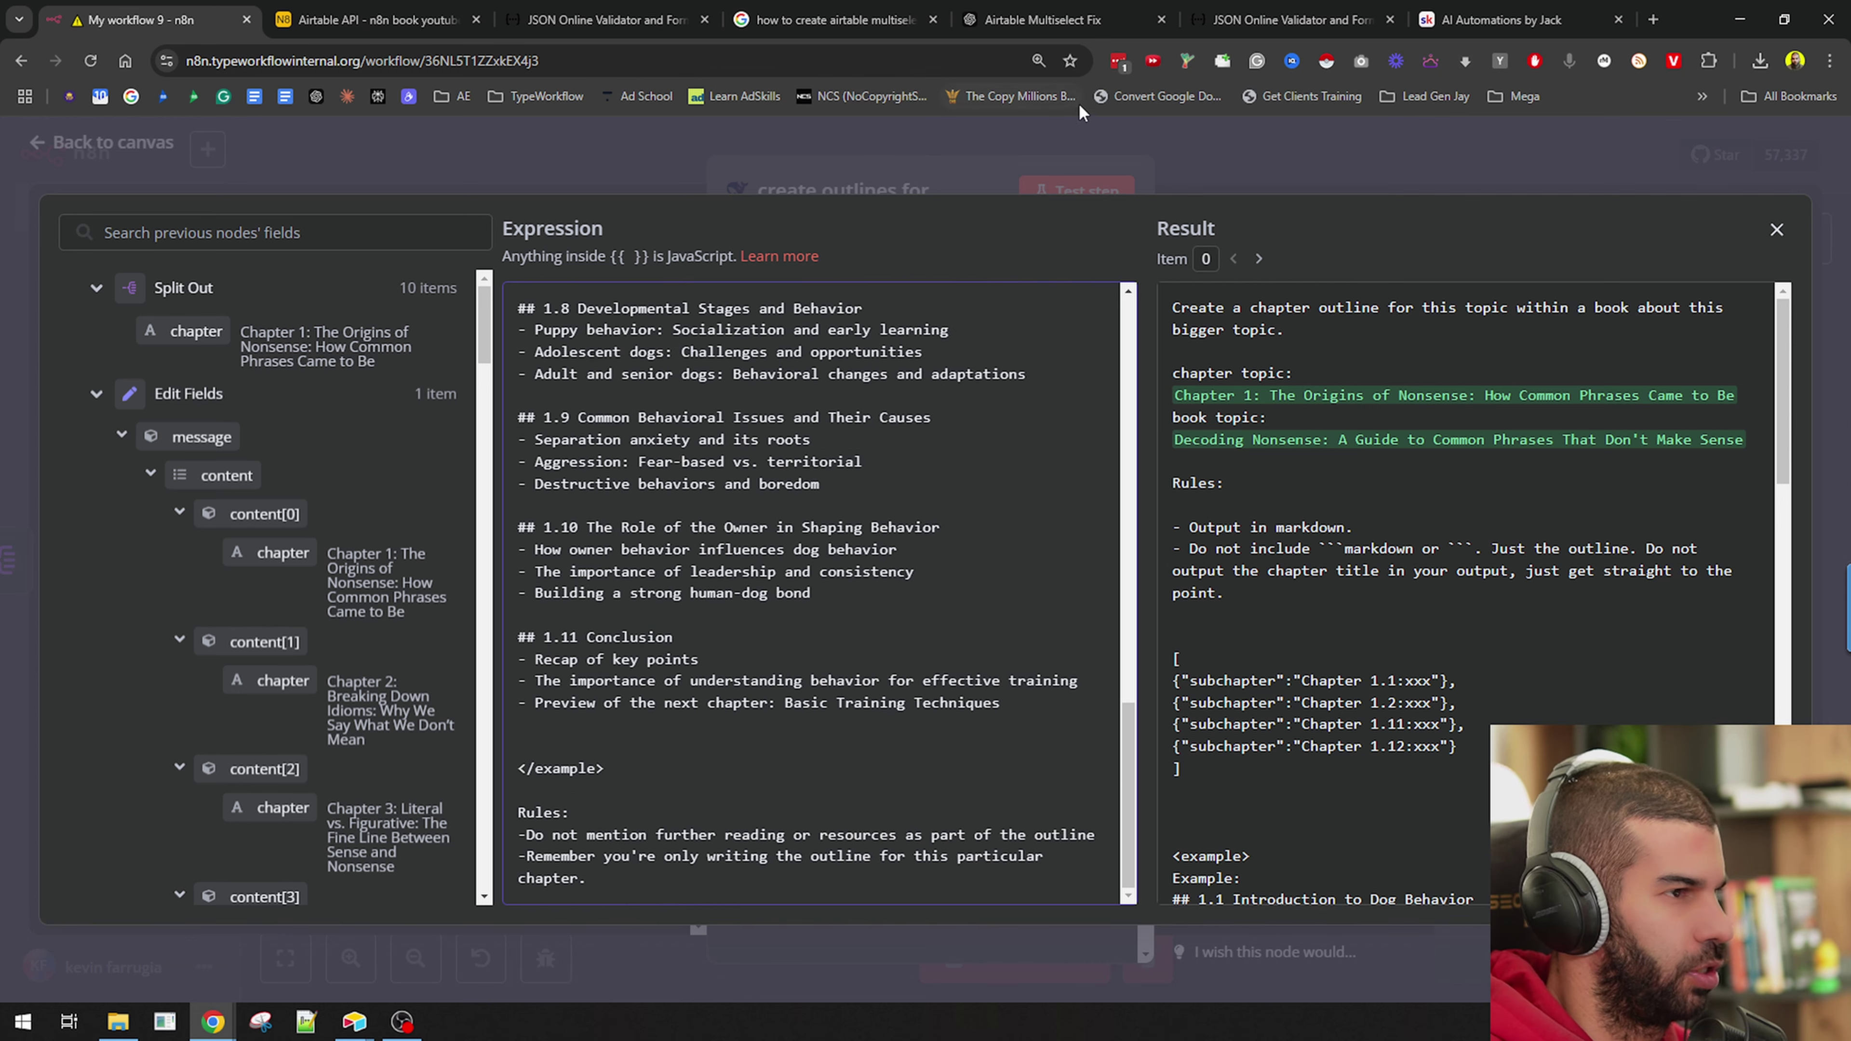
pyautogui.click(1072, 182)
pyautogui.click(1072, 183)
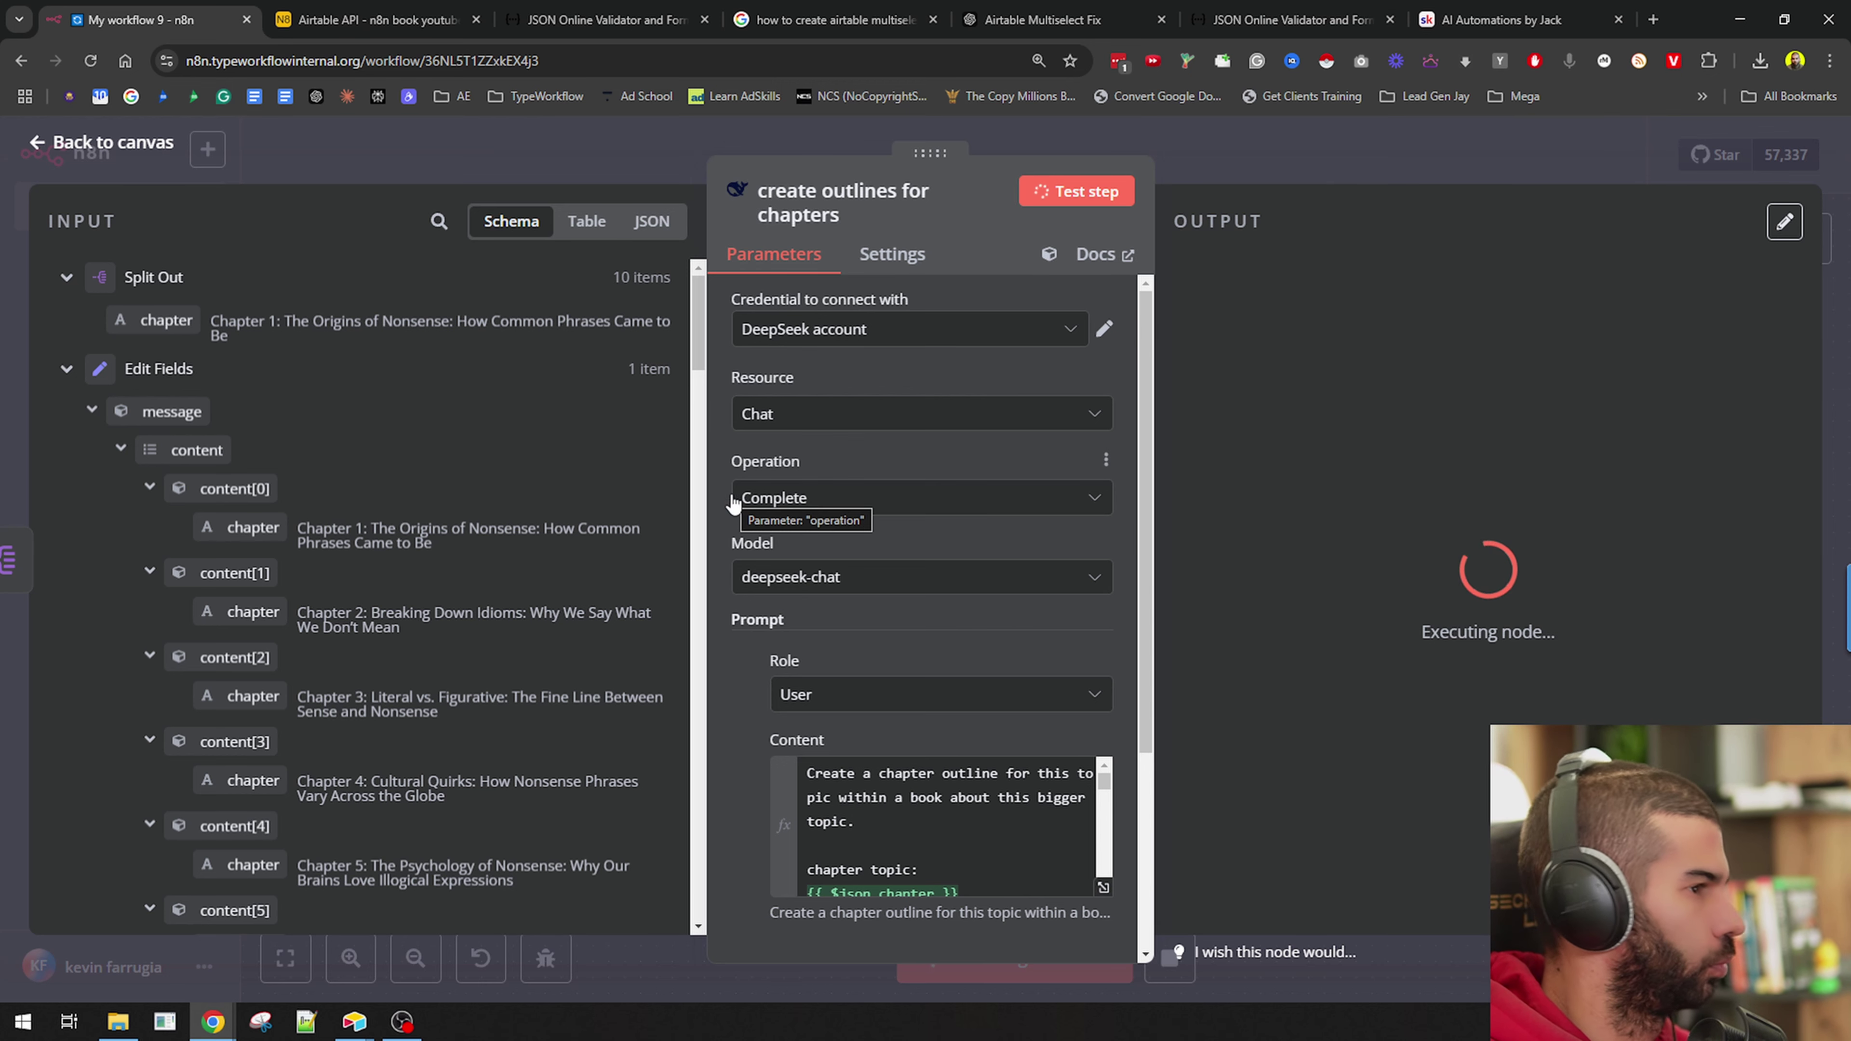
# Let the outlines node run while nudging it right on the canvas.
pyautogui.scroll(-4, 732, 504)
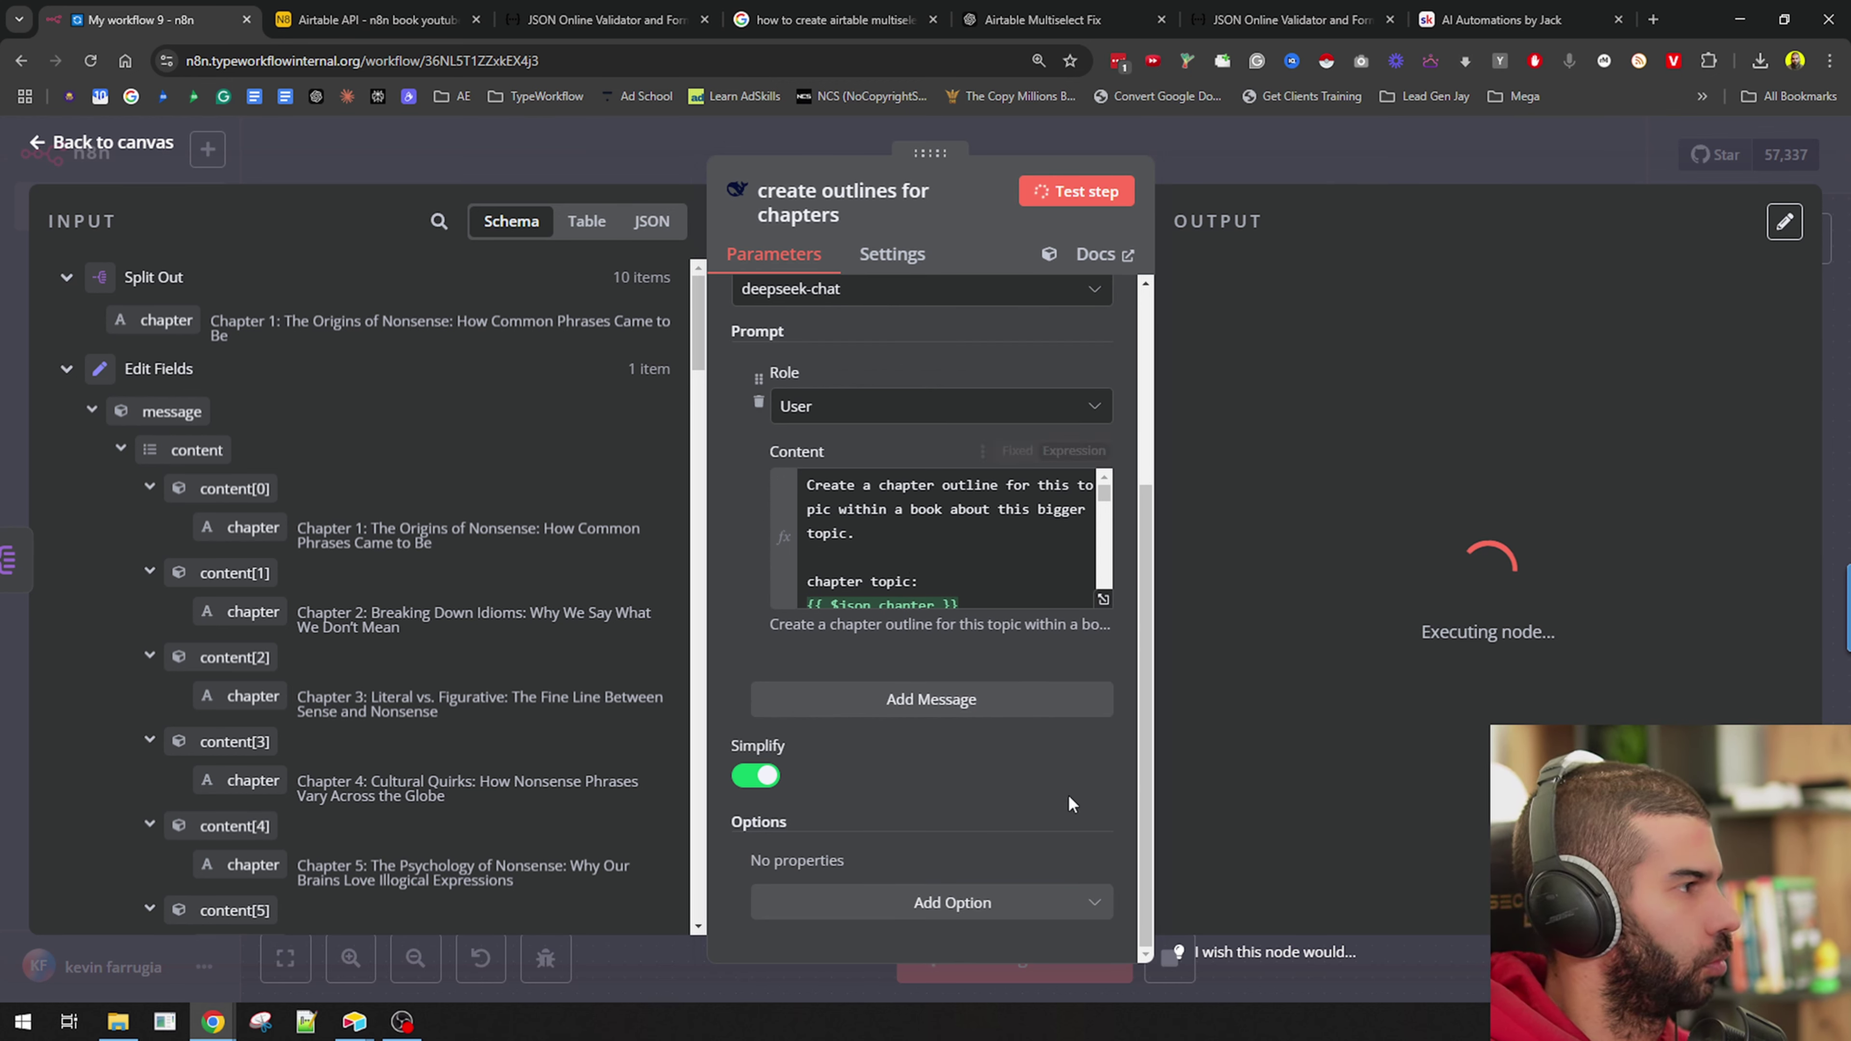
pyautogui.scroll(1, 758, 379)
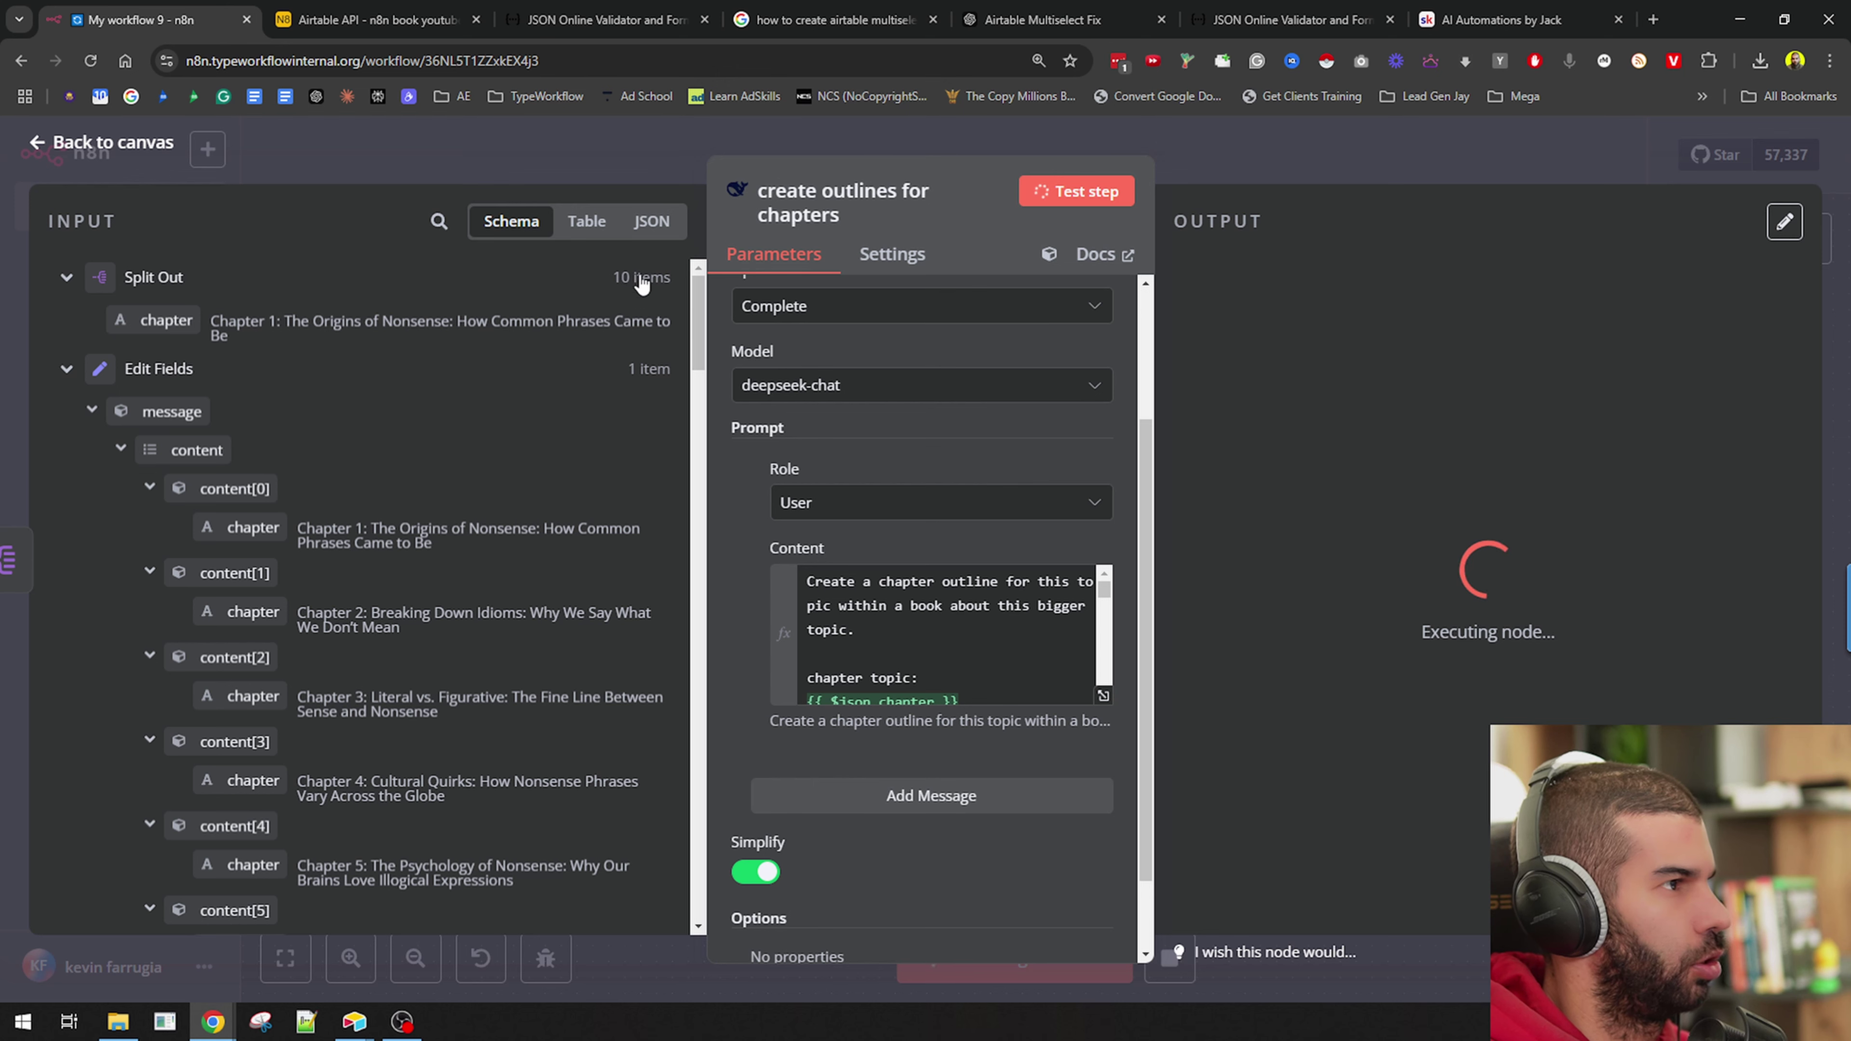
pyautogui.click(1235, 134)
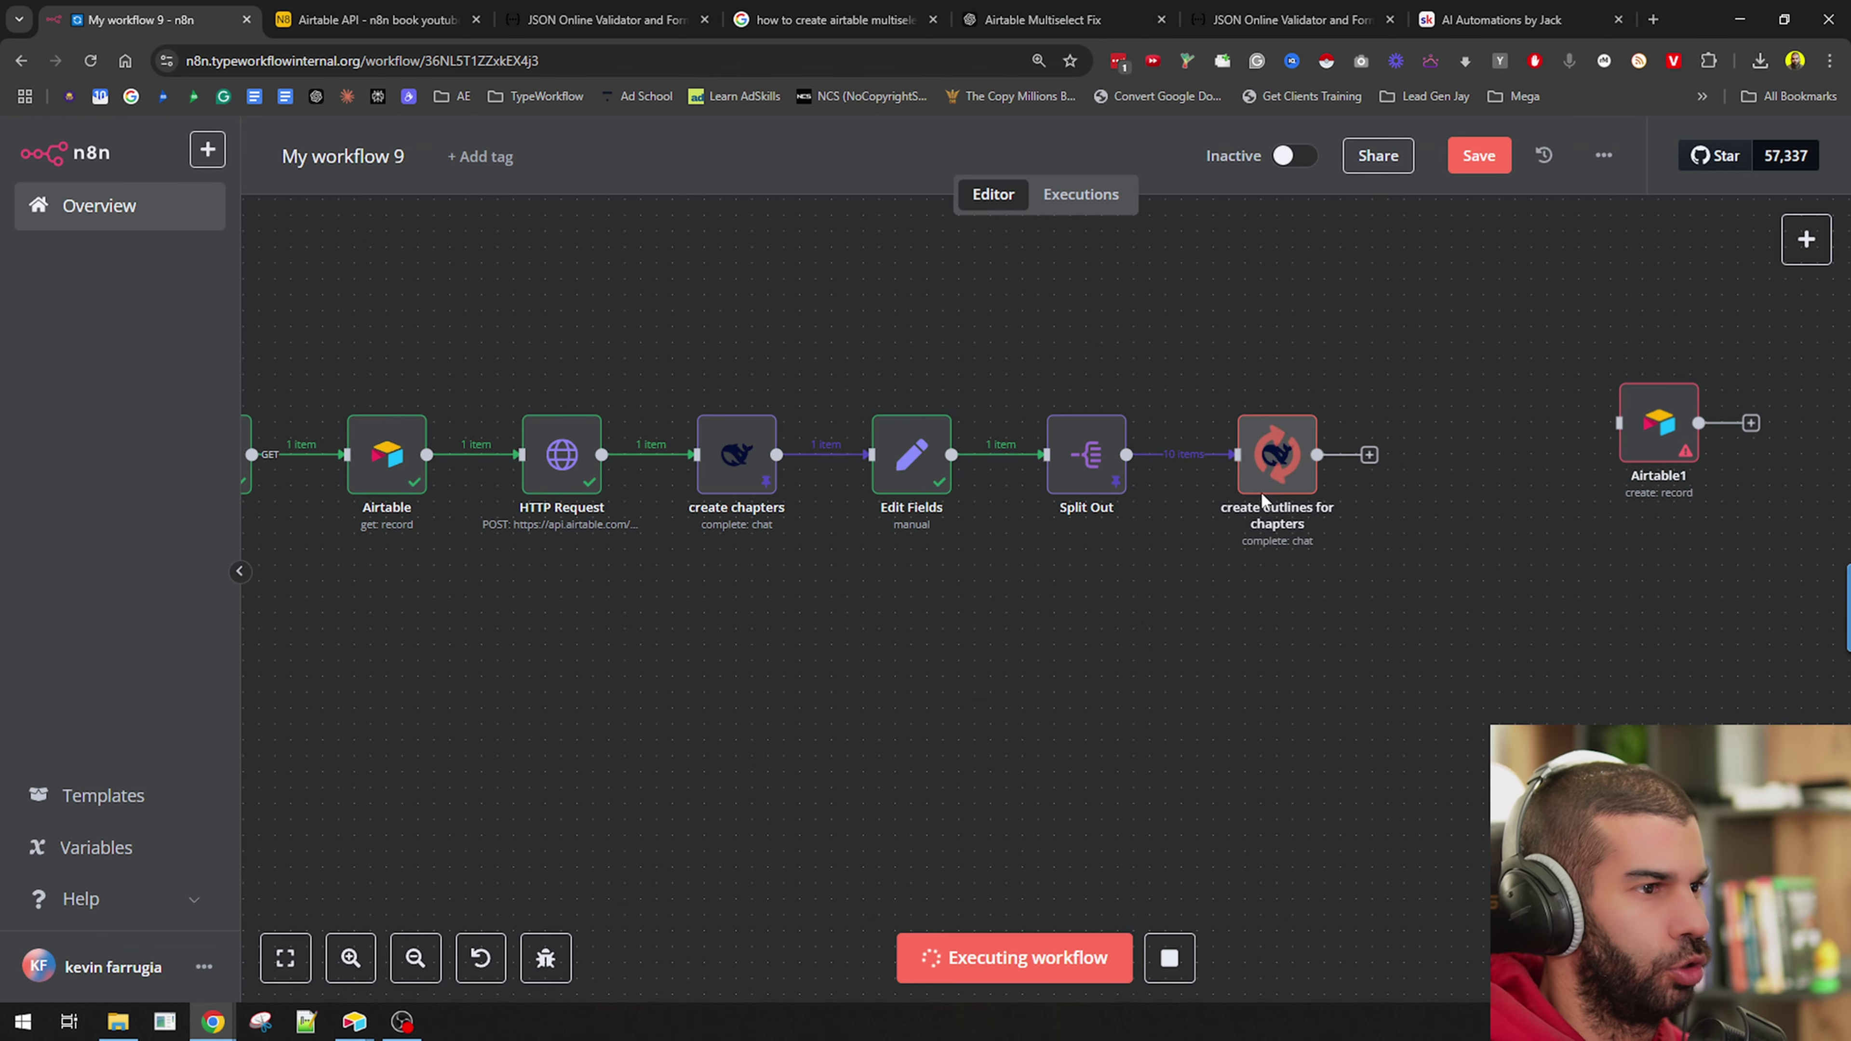
pyautogui.moveTo(1298, 495); pyautogui.dragTo(1346, 495)
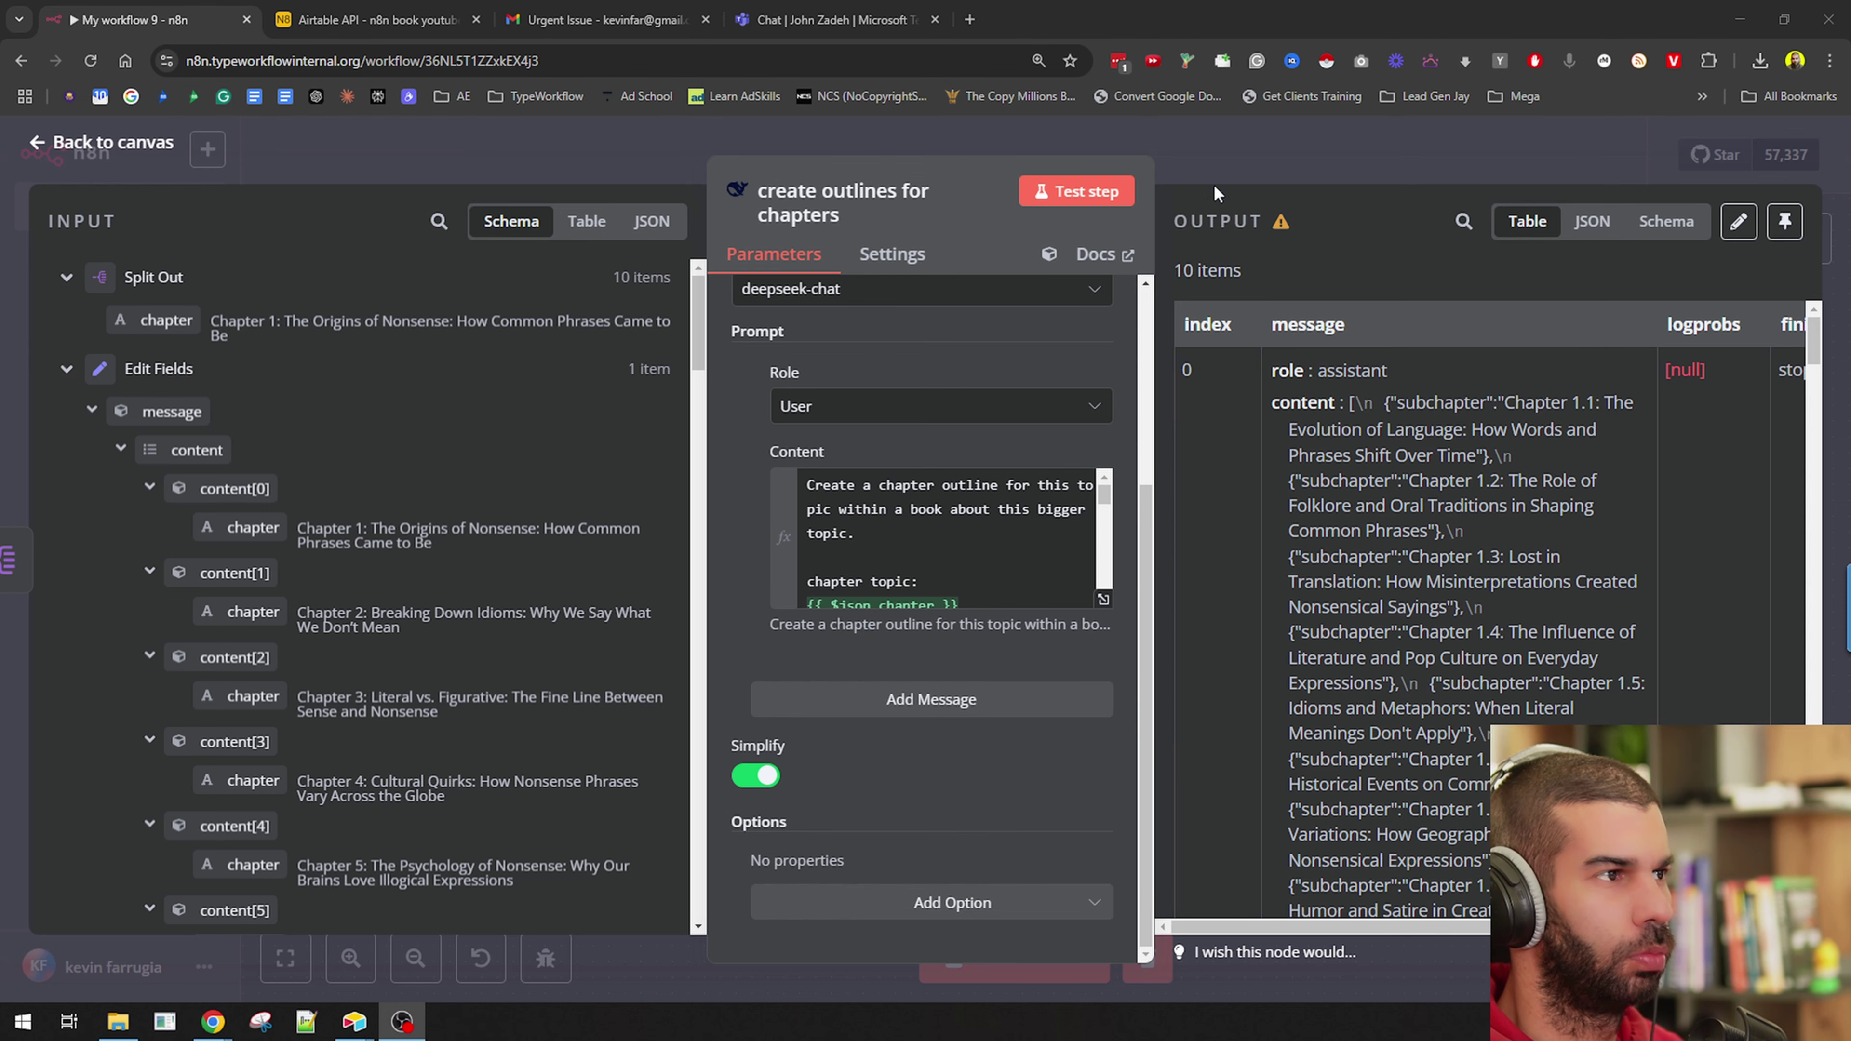
pyautogui.click(1243, 148)
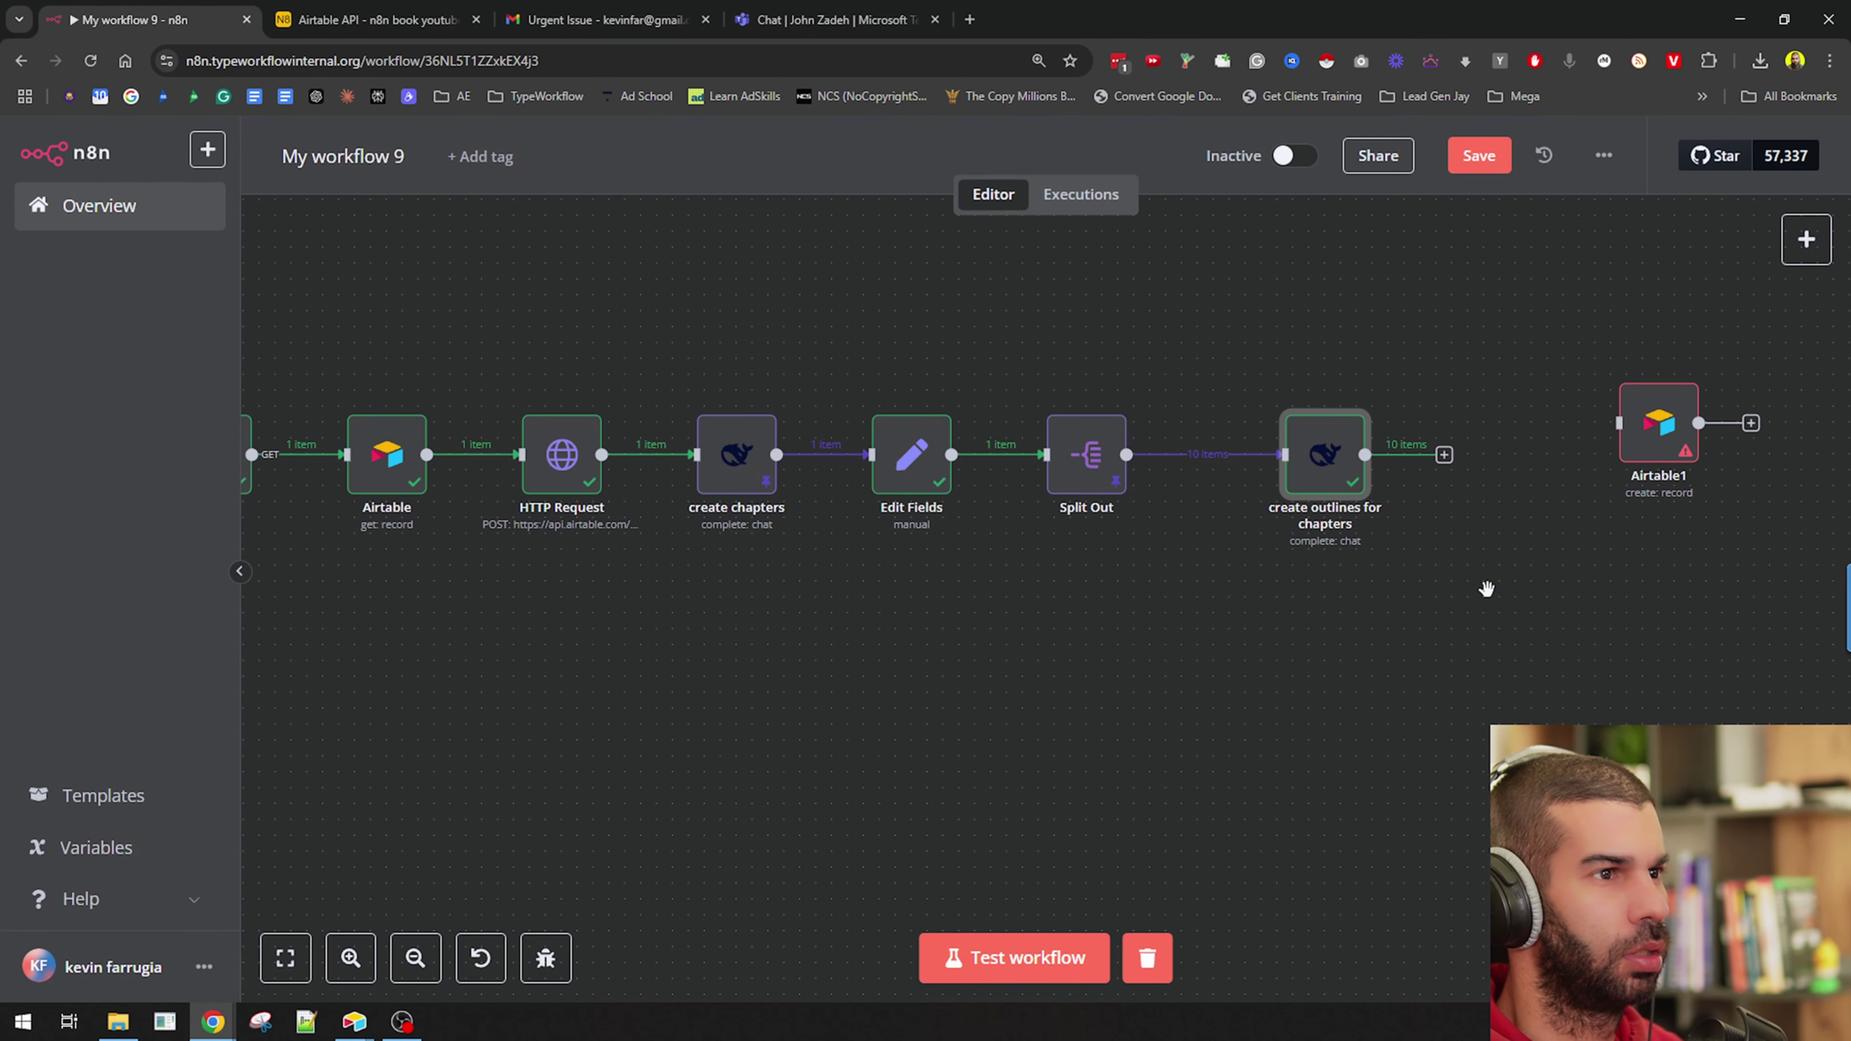
# Inspect the node's 10 items of subchapter lists in JSON view.
pyautogui.doubleClick(1316, 461)
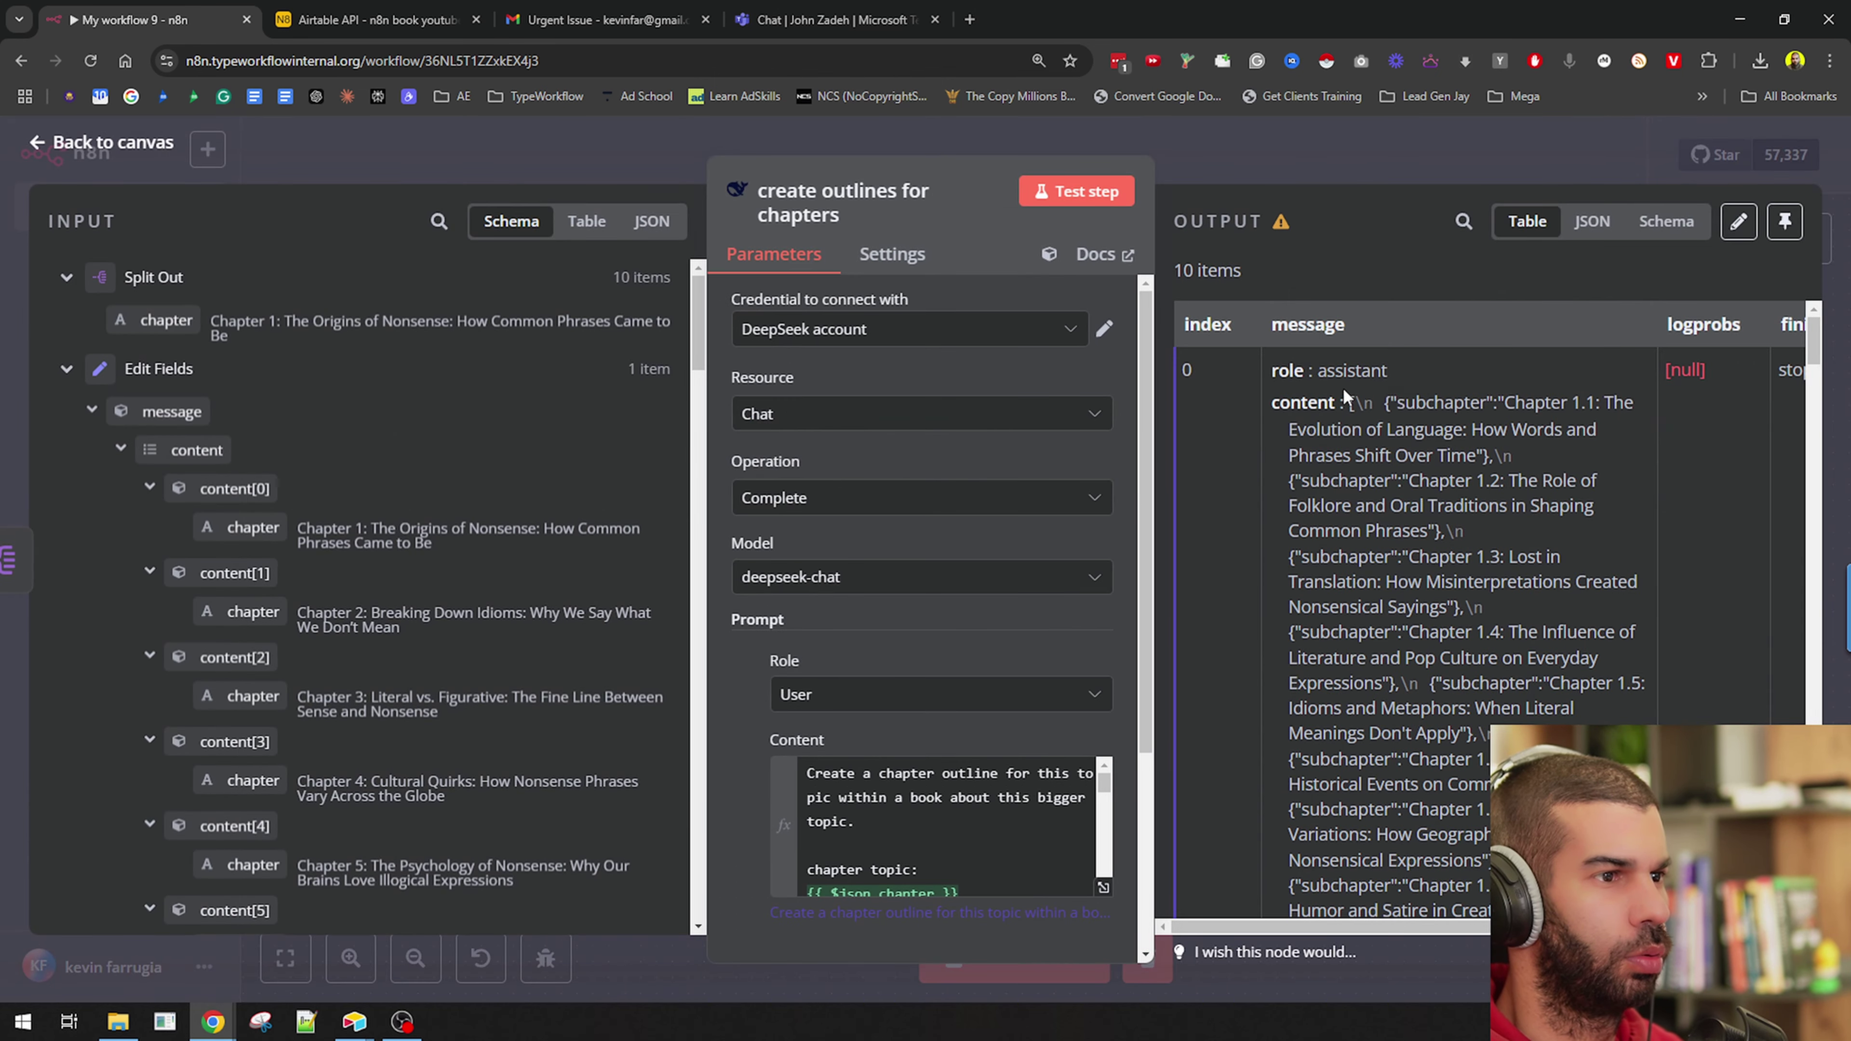
pyautogui.click(1590, 222)
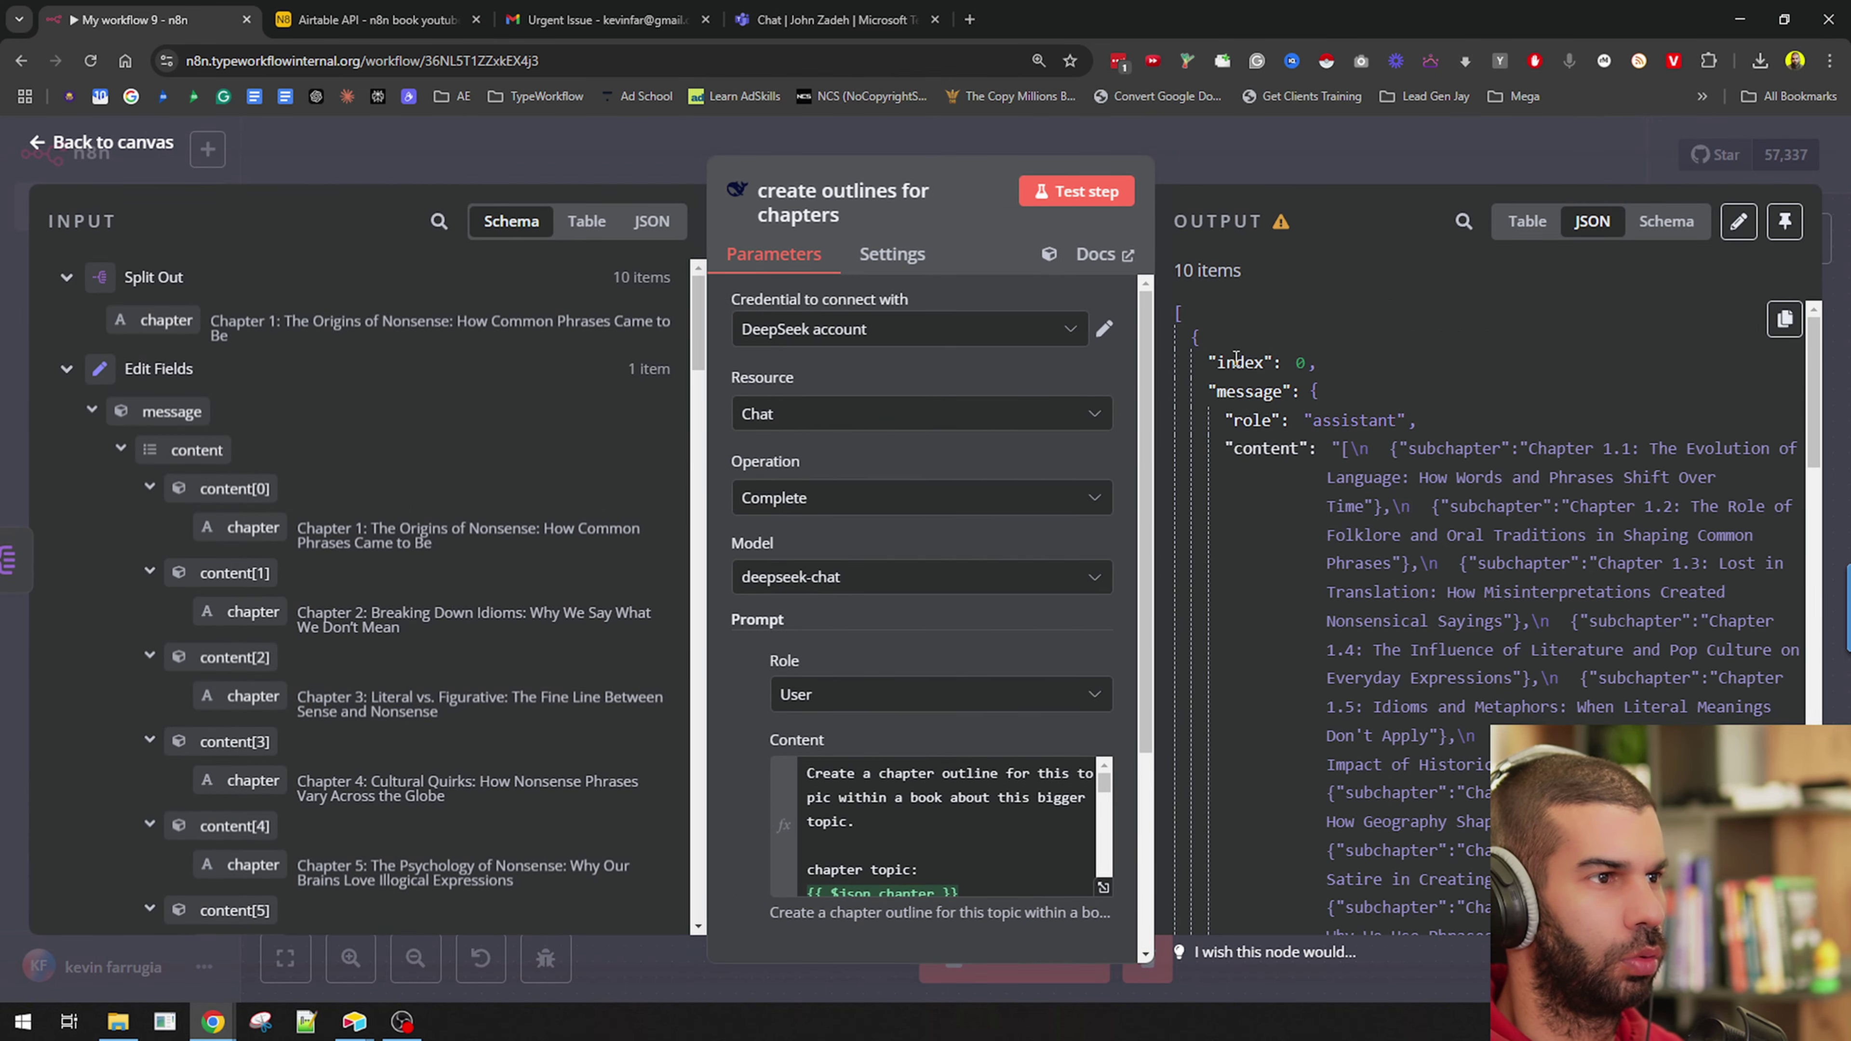
pyautogui.scroll(-20, 1237, 360)
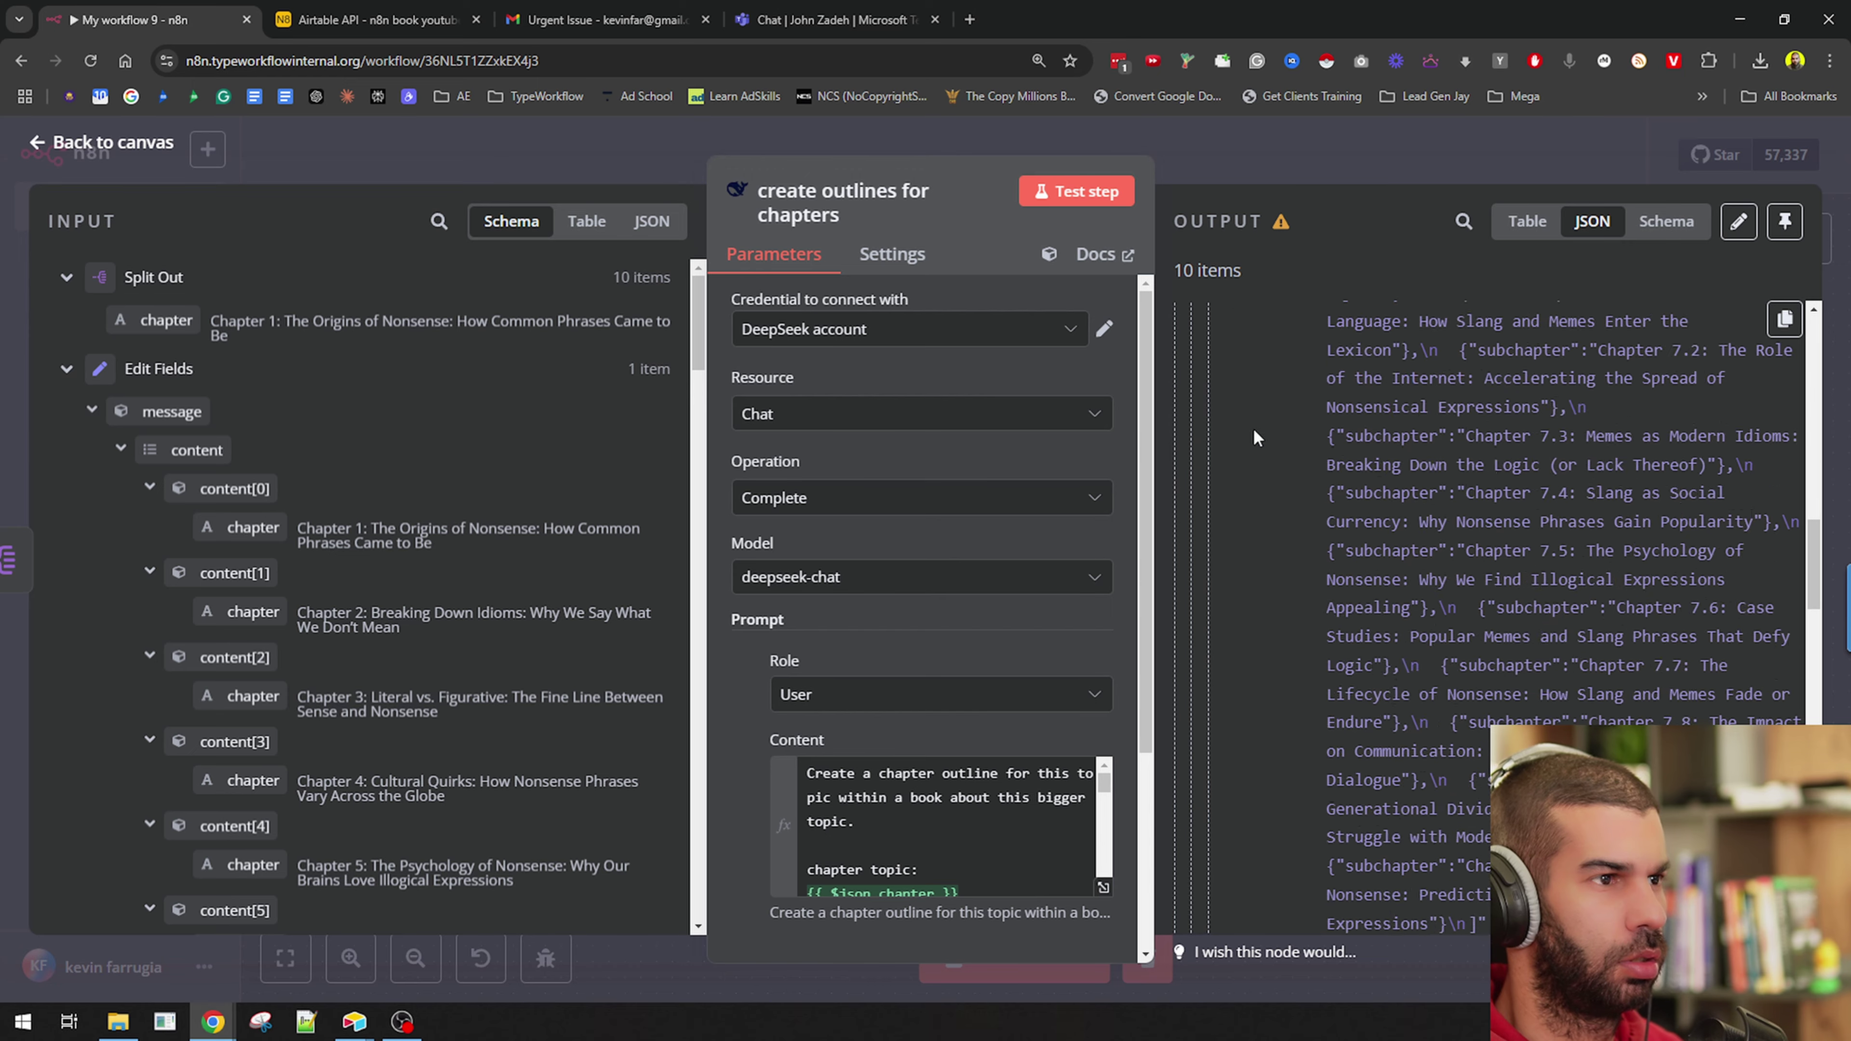
pyautogui.scroll(-5, 1254, 438)
pyautogui.scroll(-5, 1347, 568)
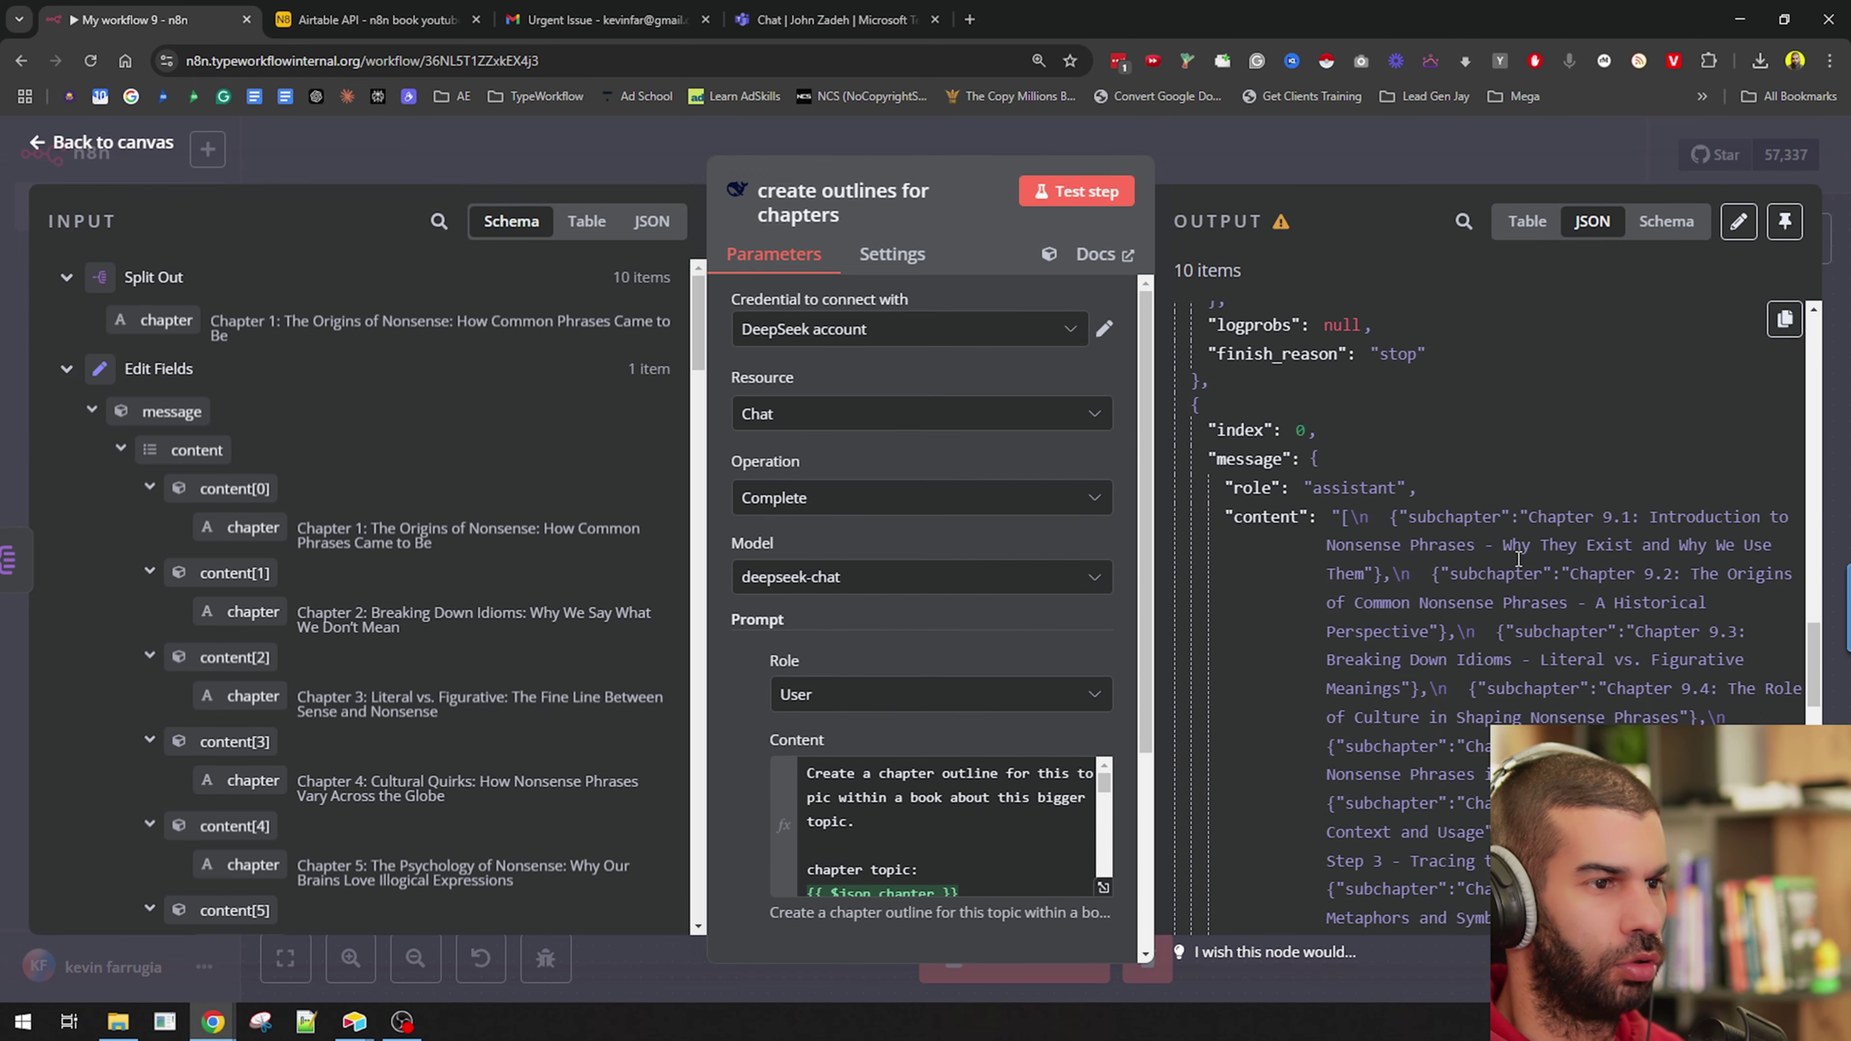
pyautogui.moveTo(1556, 517); pyautogui.dragTo(1705, 540)
pyautogui.scroll(6, 1668, 580)
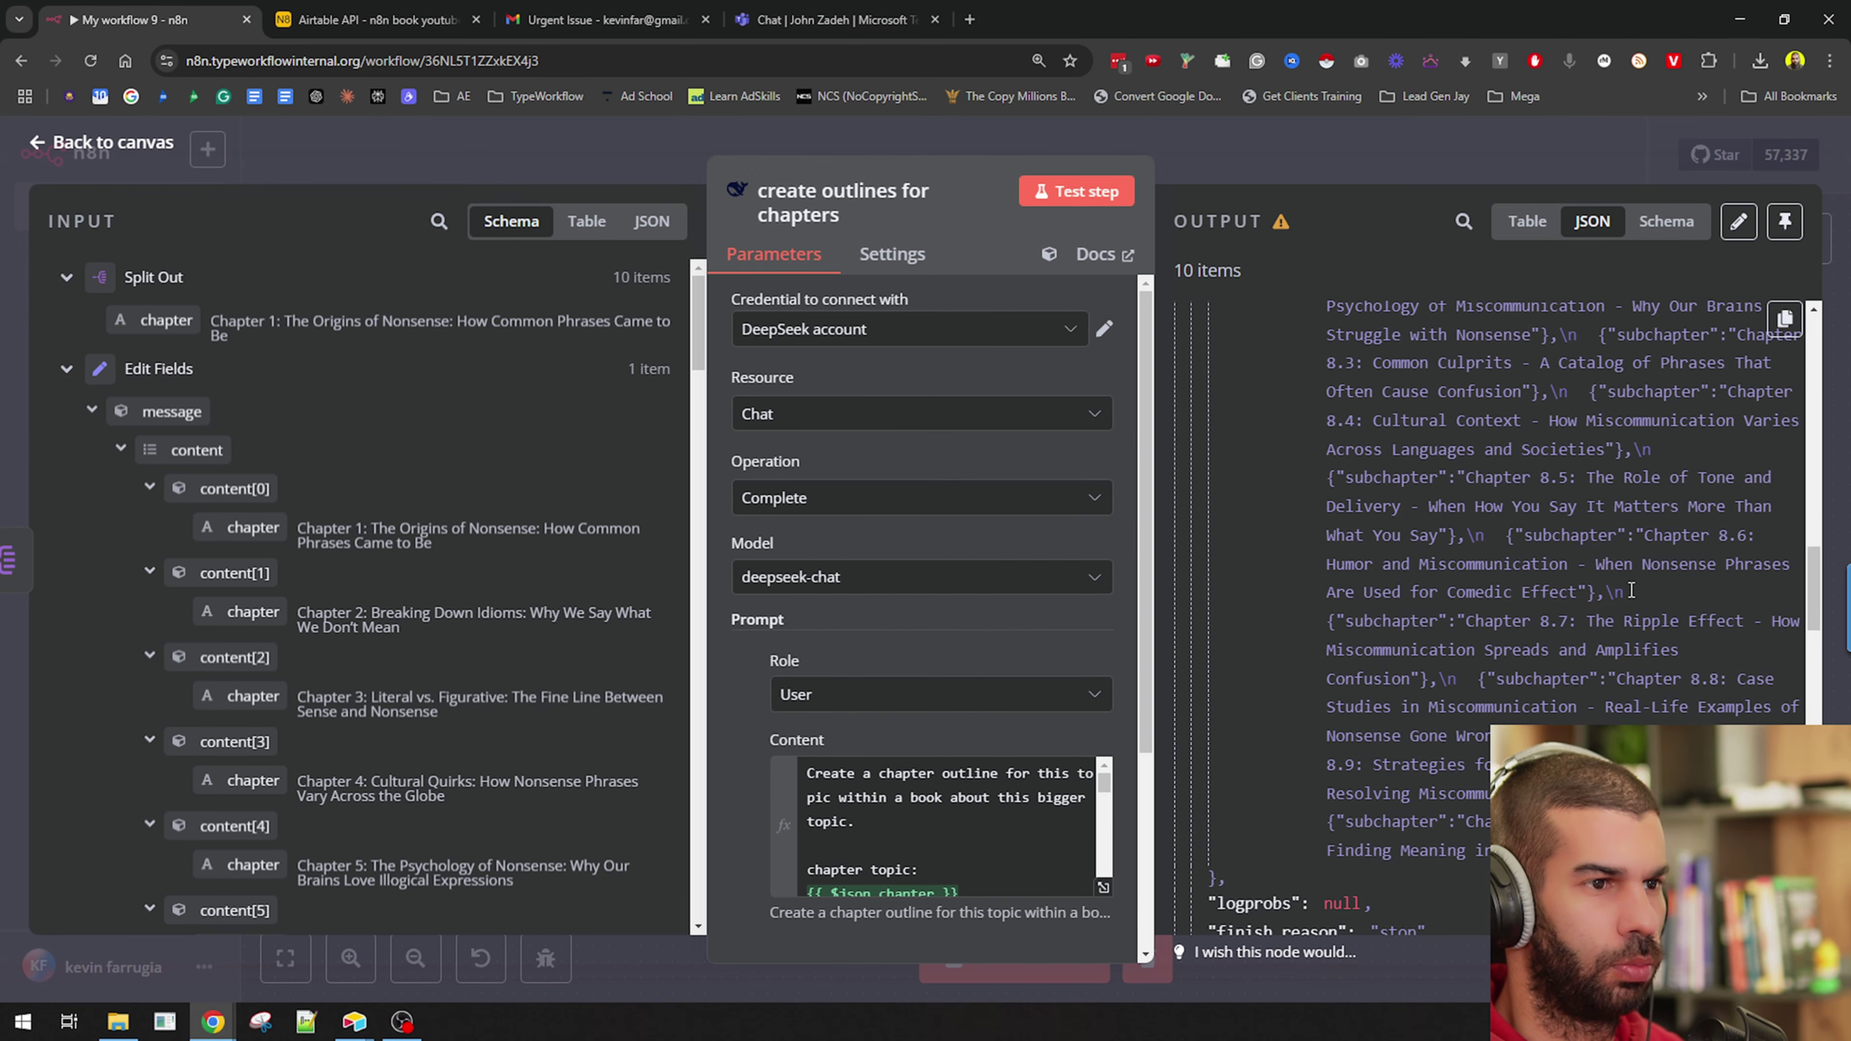
pyautogui.scroll(15, 1515, 458)
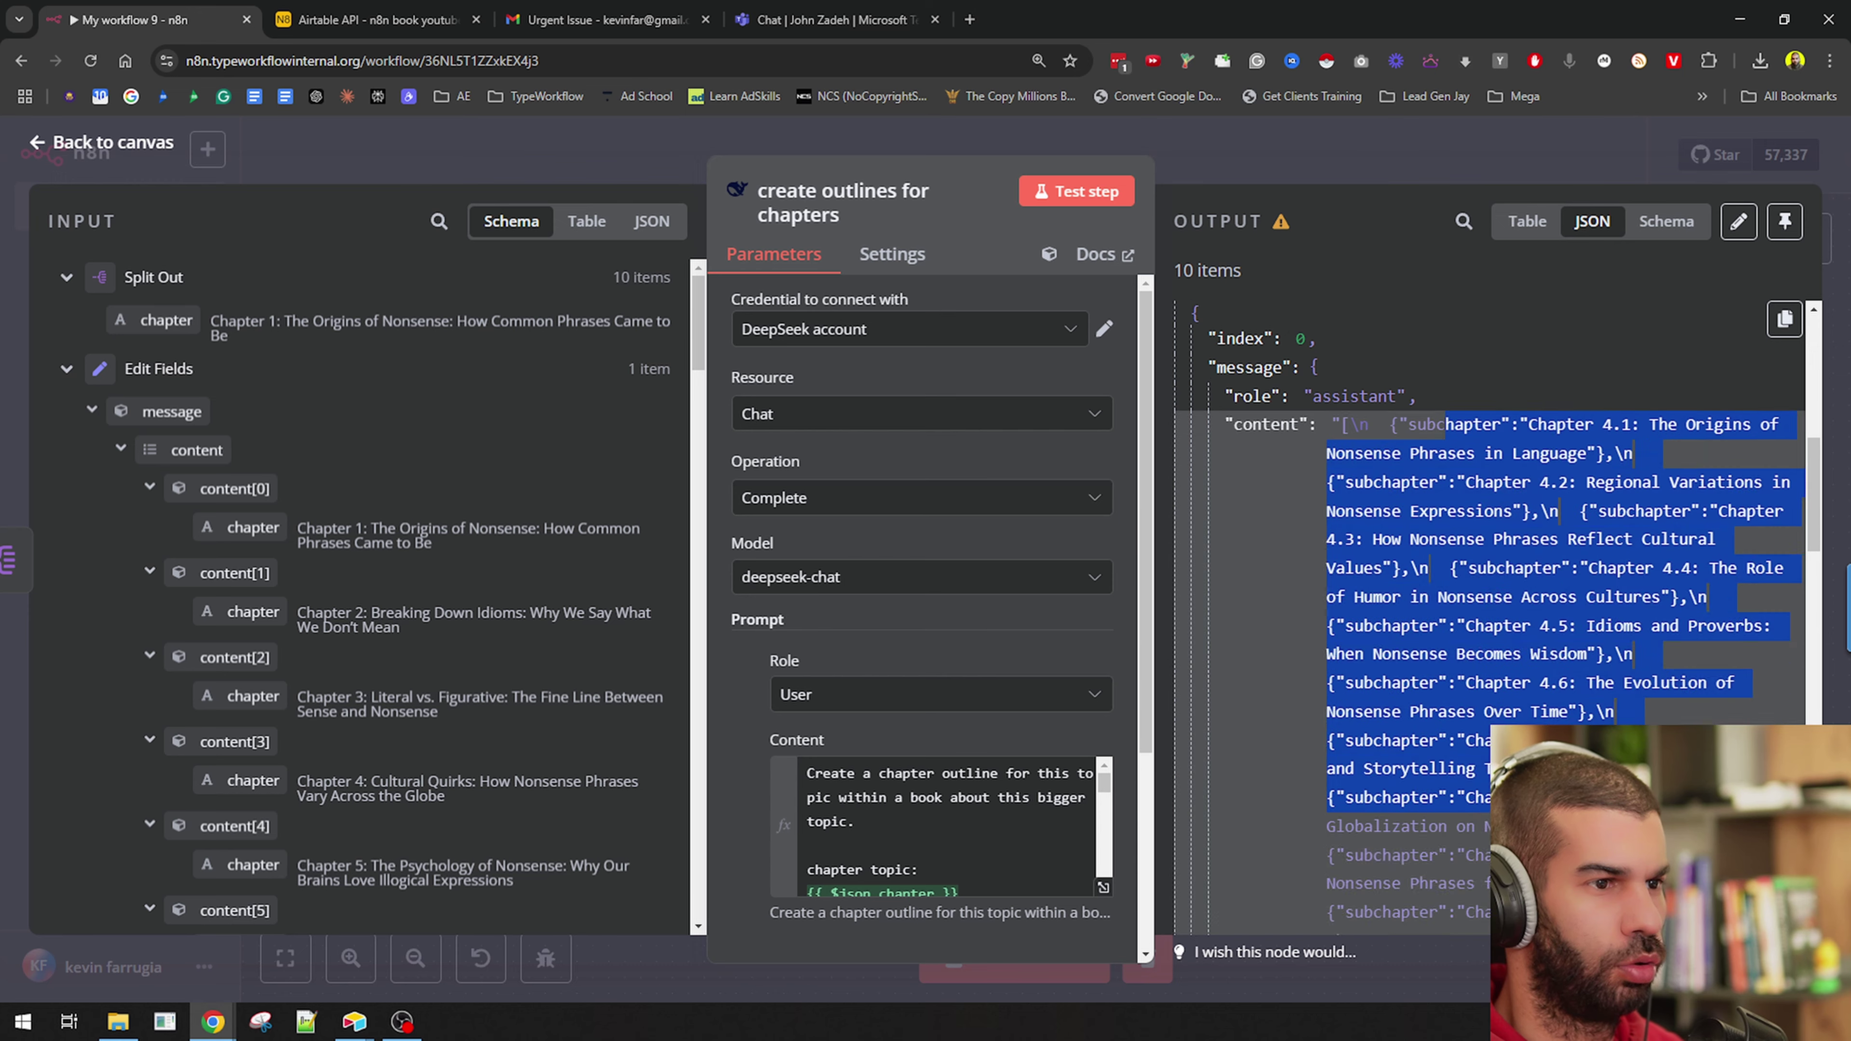
pyautogui.moveTo(1458, 478); pyautogui.dragTo(1501, 793)
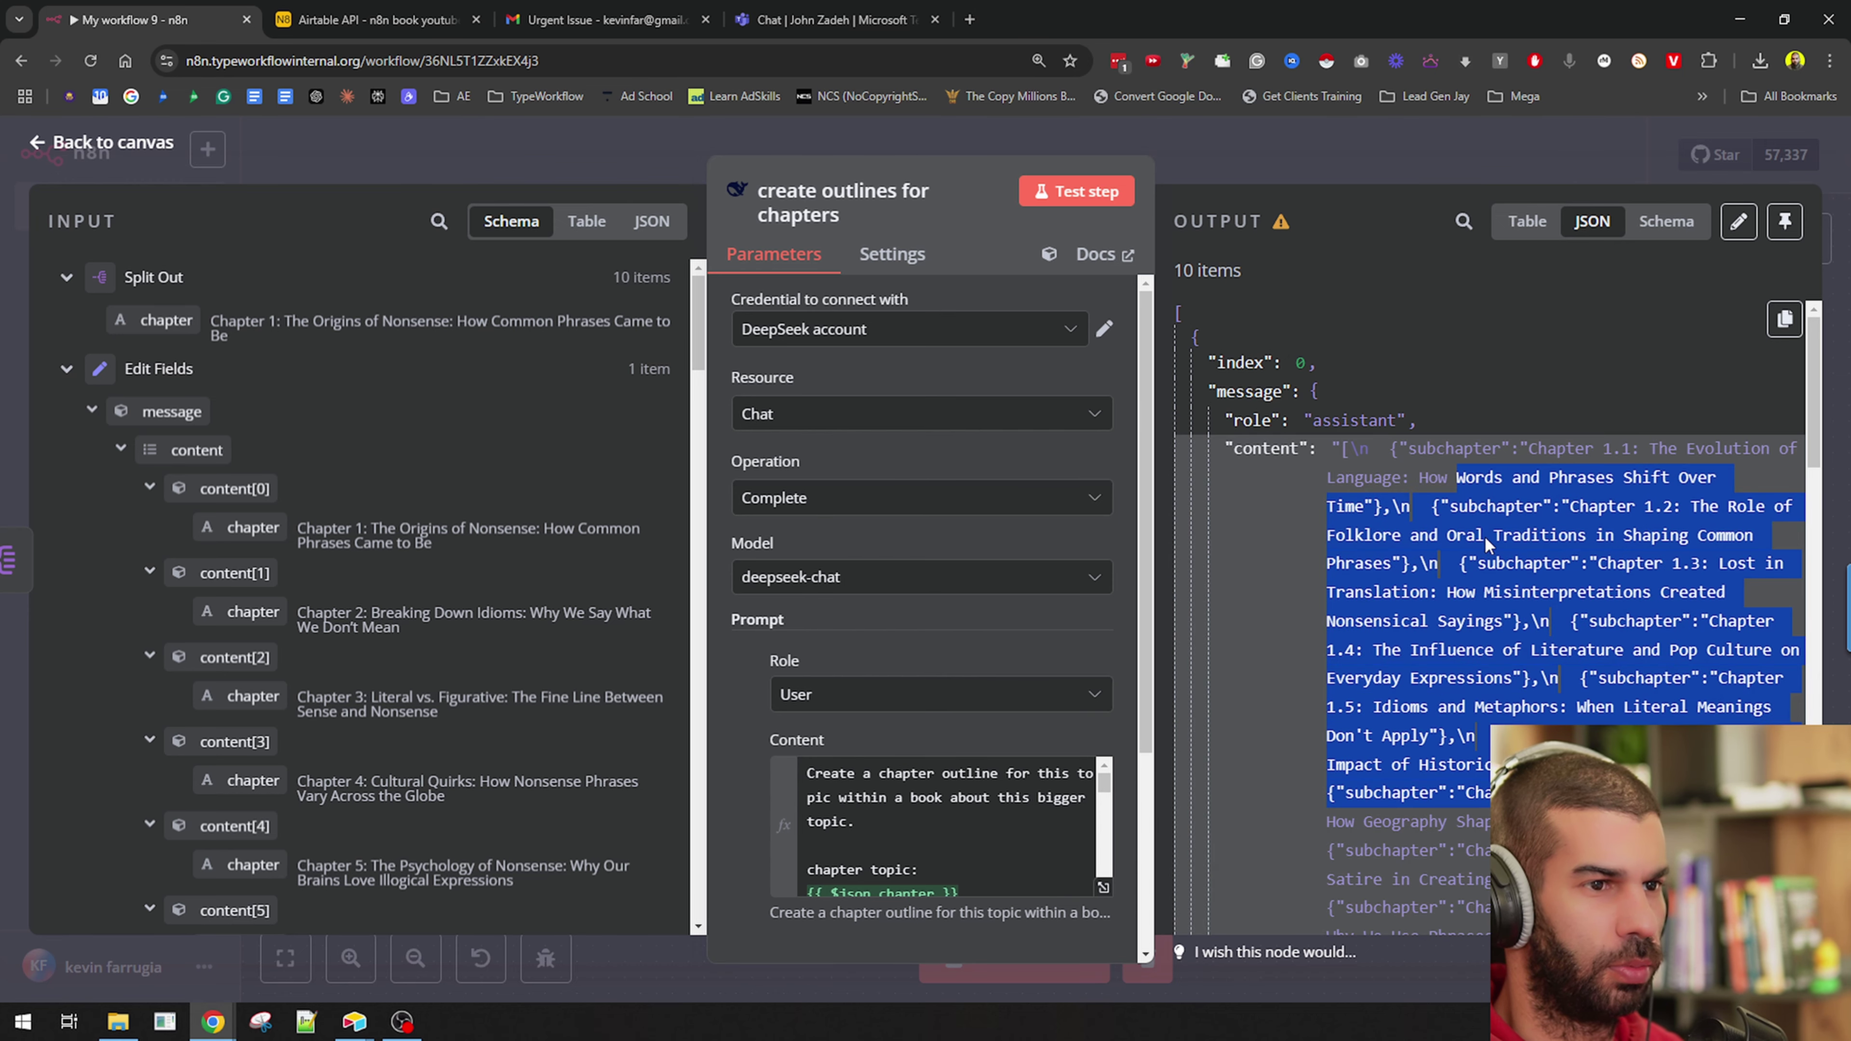
pyautogui.click(1281, 159)
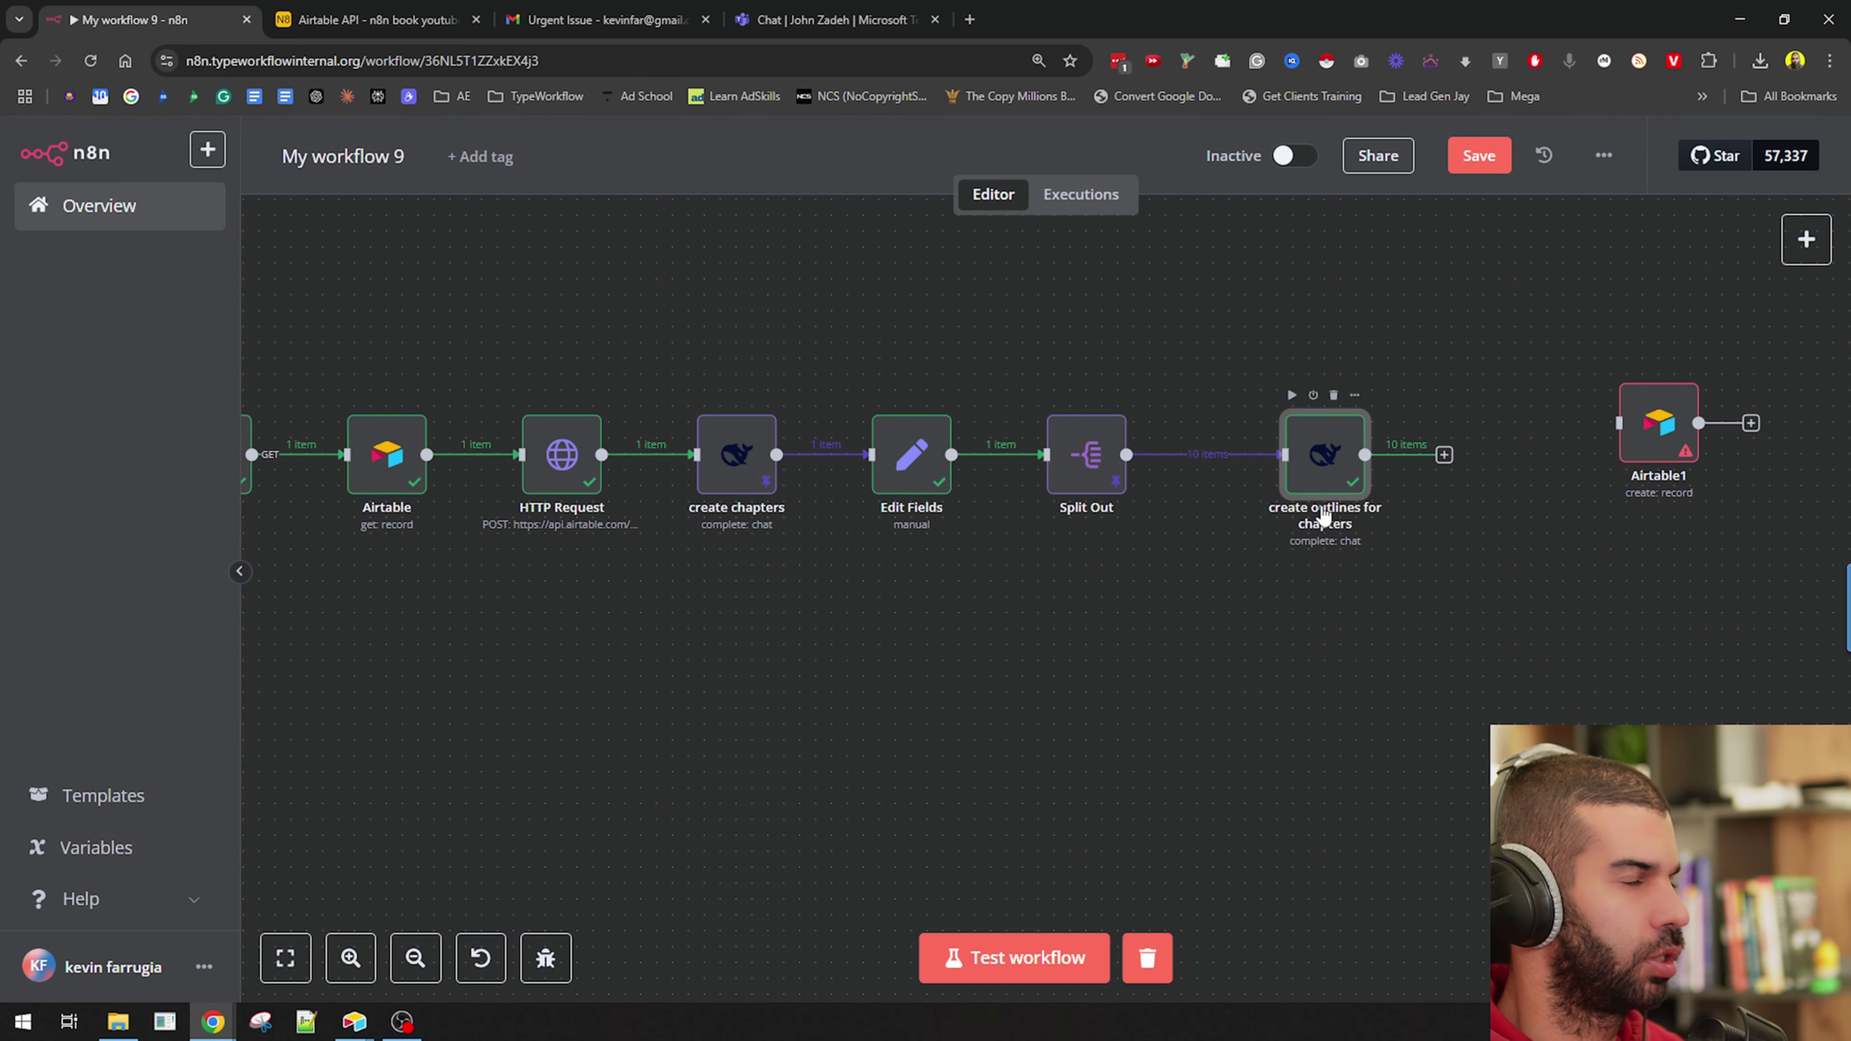
# Confirm the Airtable book table's Chapter Name and Chapter Outline cells are still empty.
pyautogui.hotkey('alt', 'Tab')
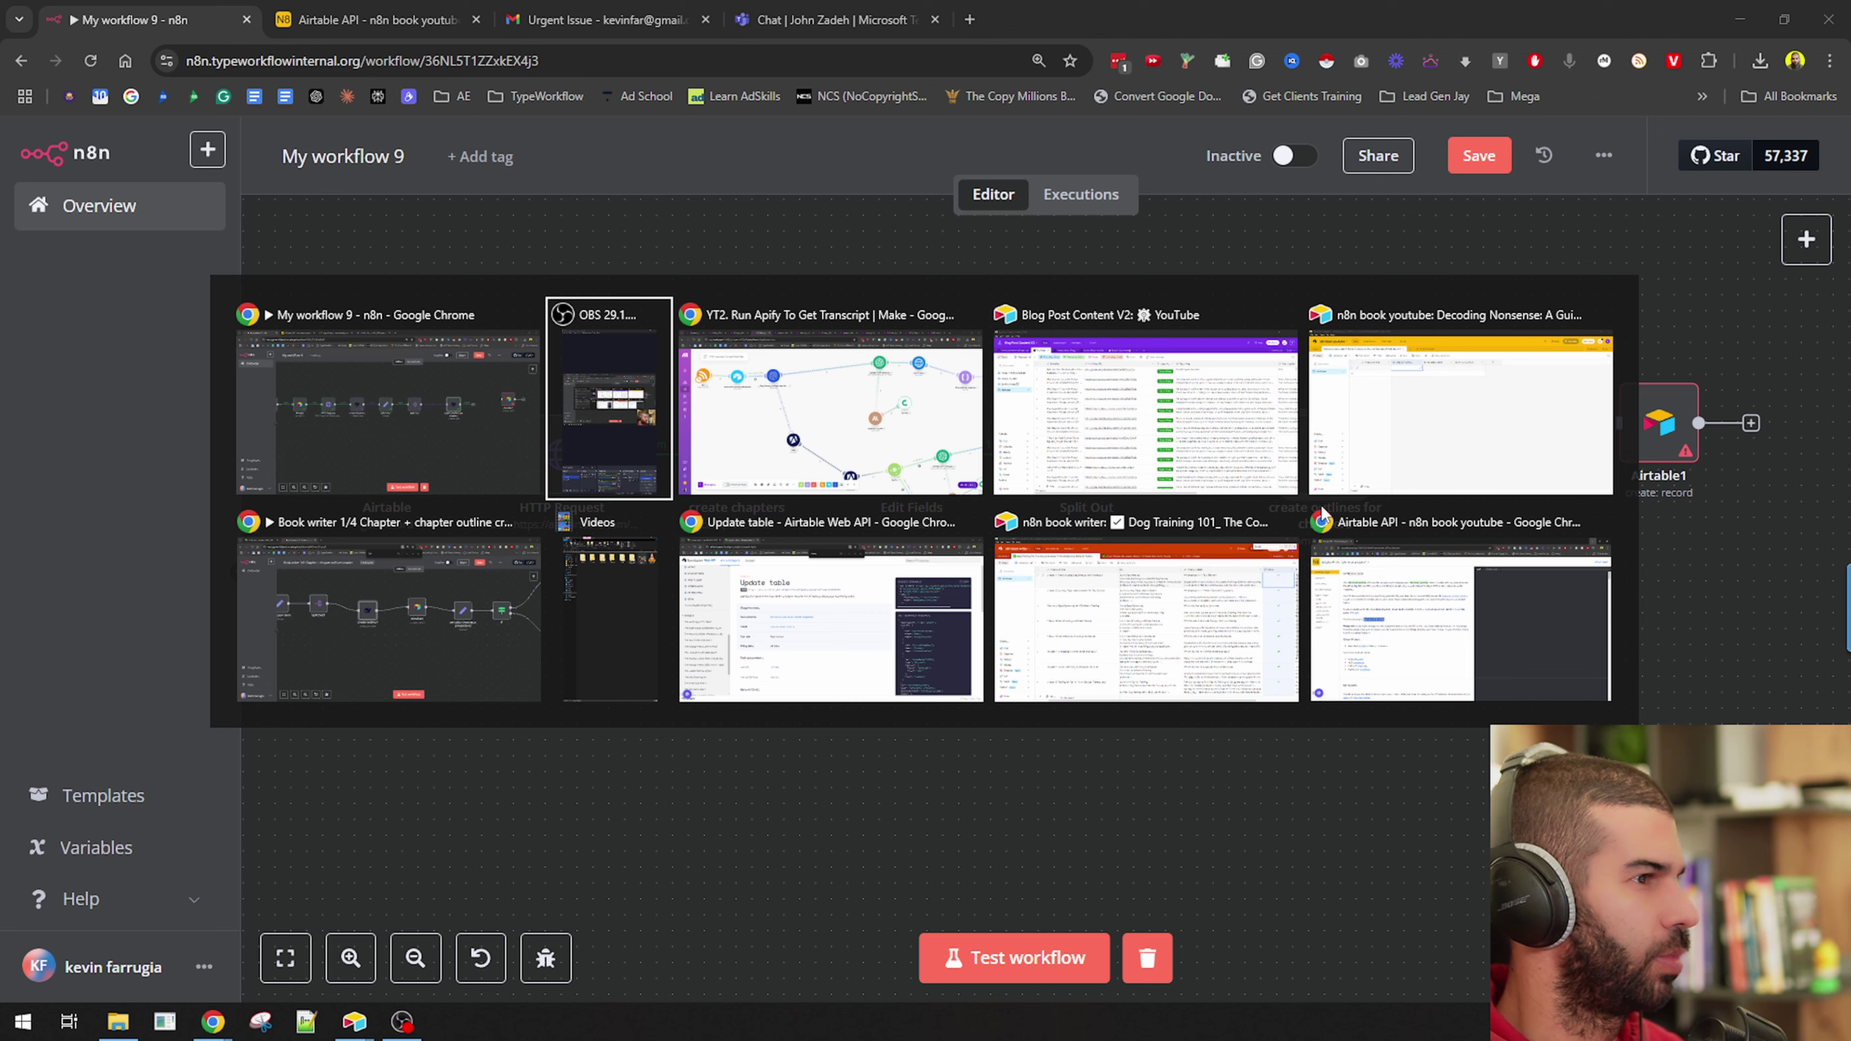
pyautogui.hotkey('alt', 'Tab')
pyautogui.hotkey('alt', 'Tab')
pyautogui.hotkey('alt', 'Tab')
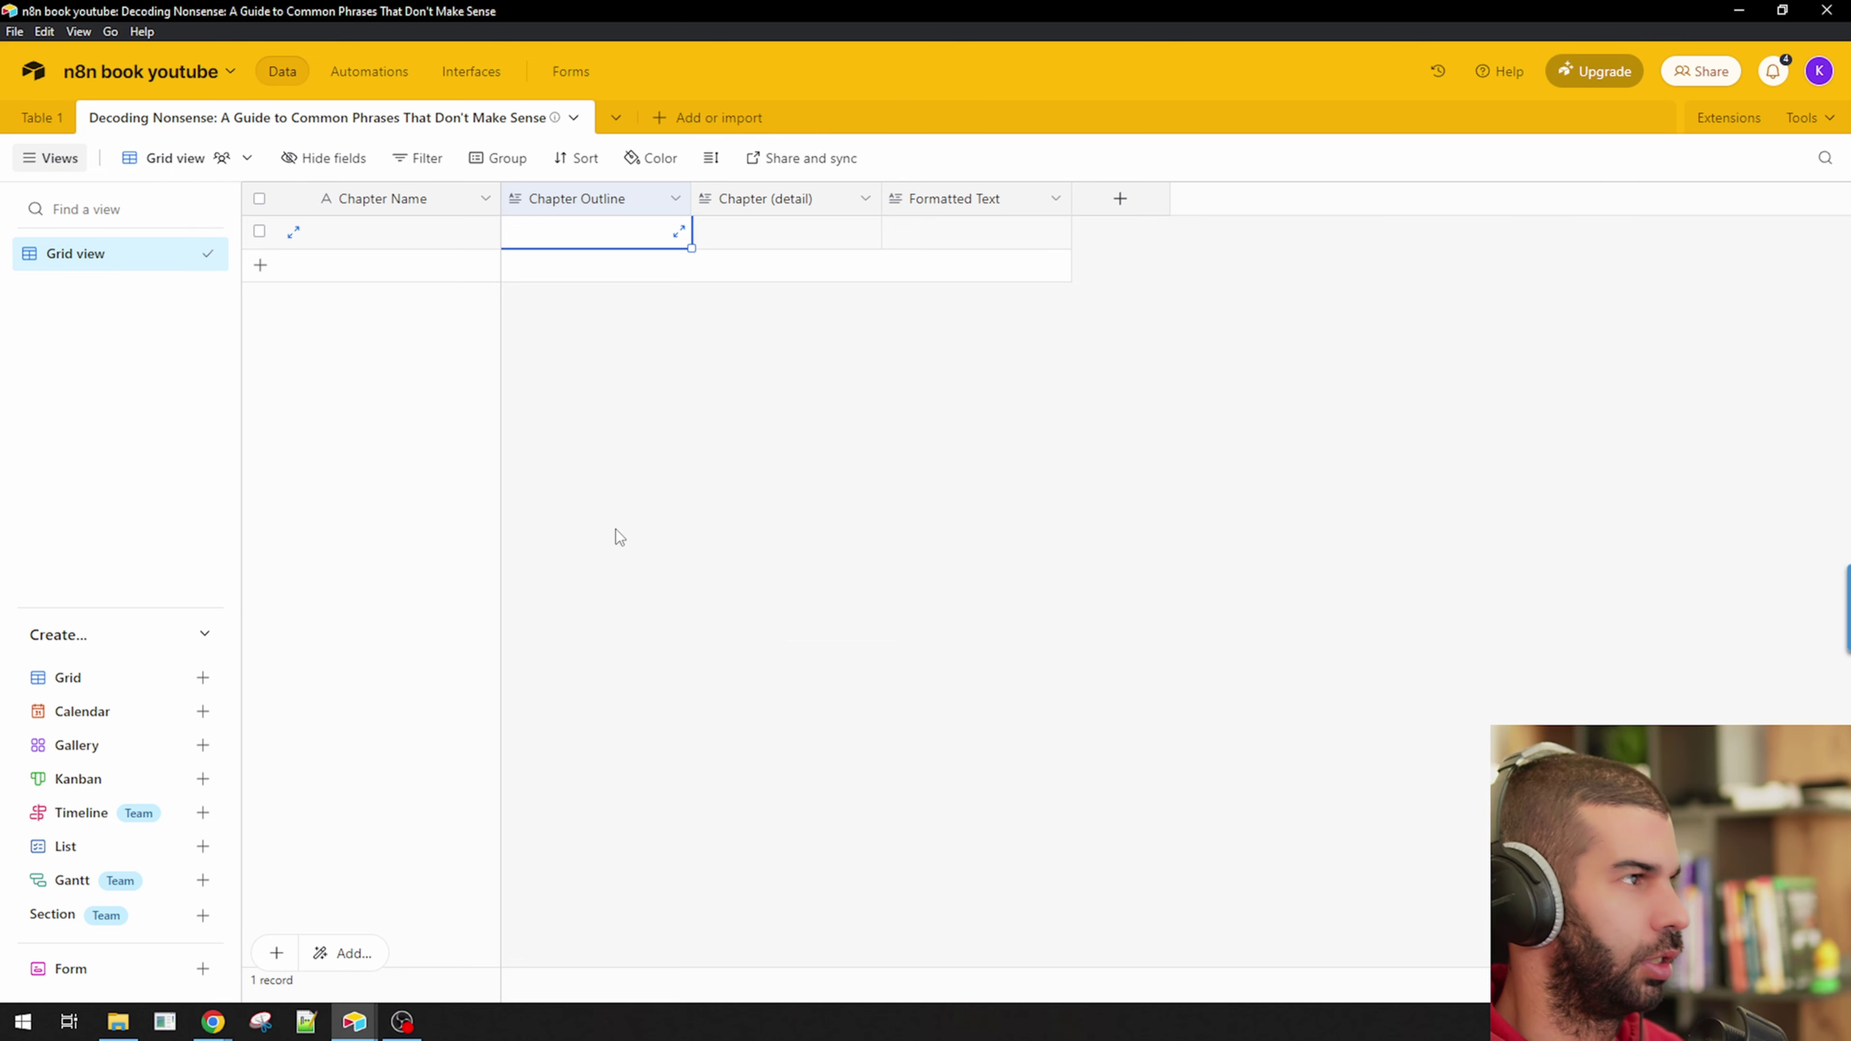
pyautogui.click(386, 232)
pyautogui.click(581, 234)
pyautogui.hotkey('alt', 'Tab')
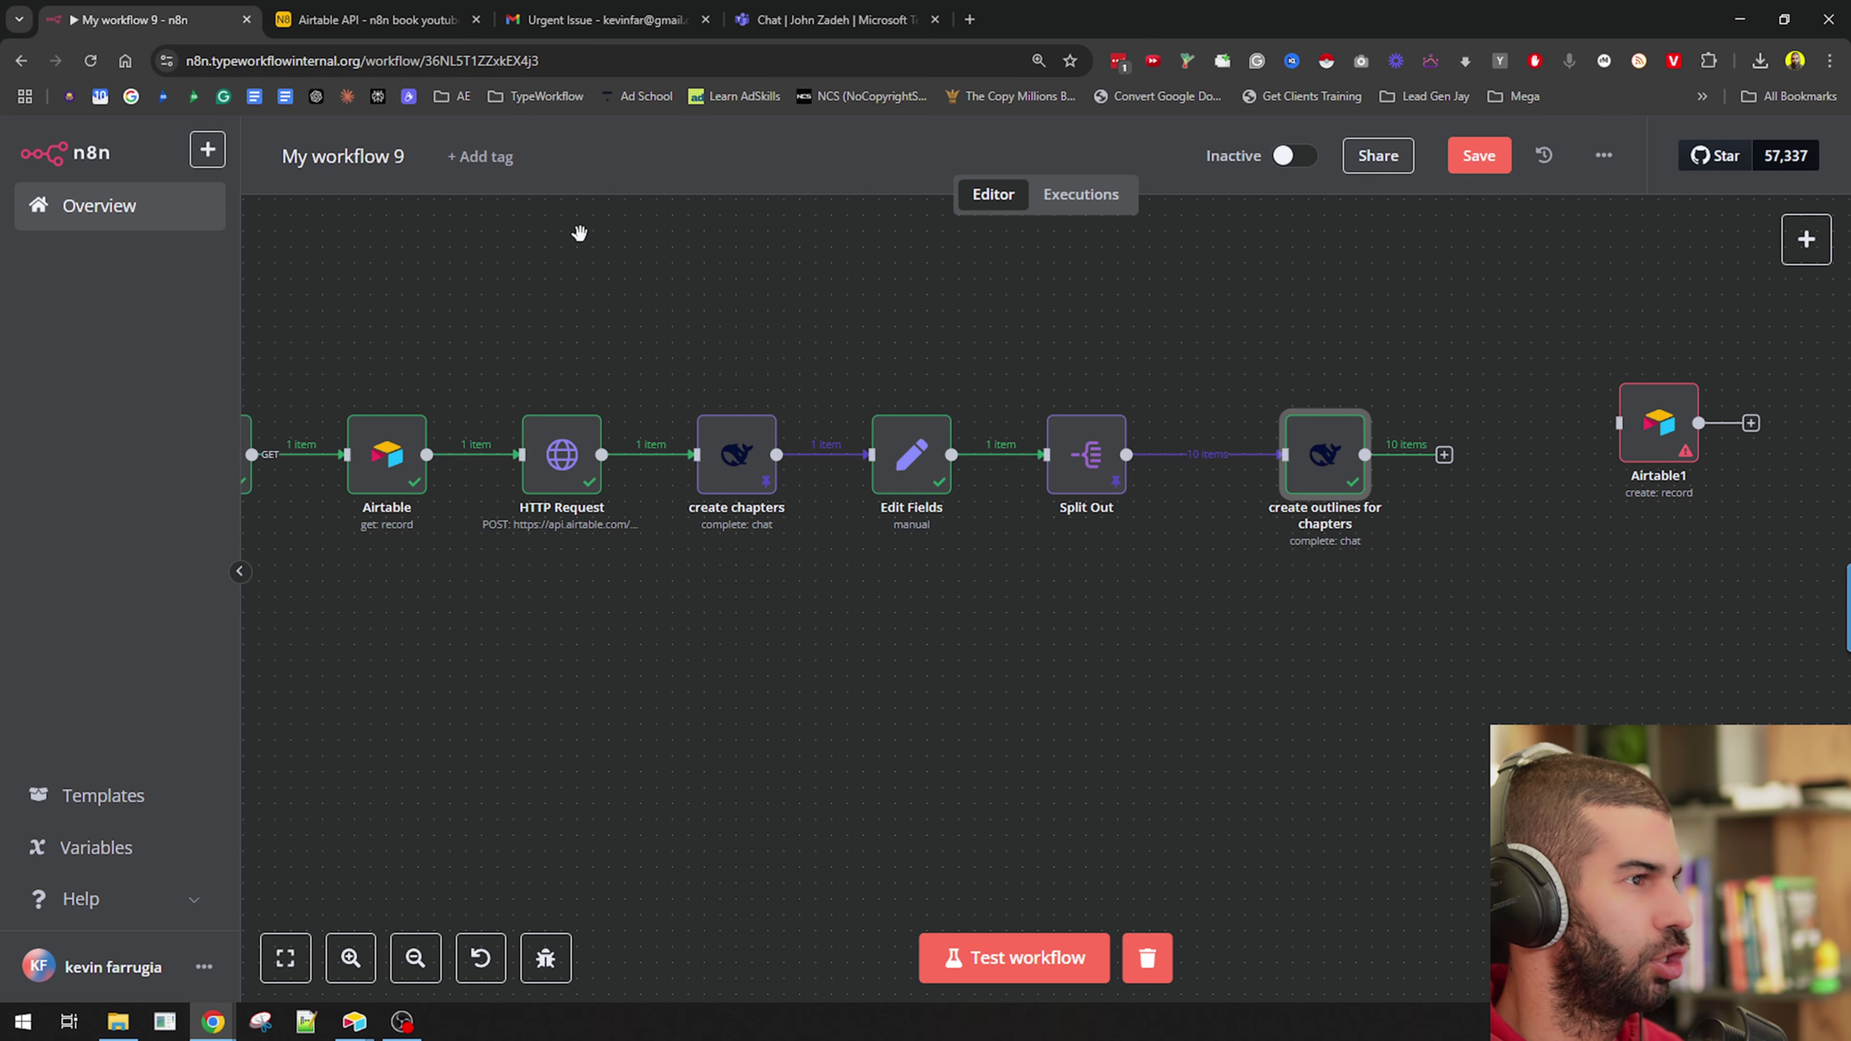
# Connect Airtable1 after the outlines node and set its base to n8n book youtube.
pyautogui.moveTo(1309, 454); pyautogui.dragTo(1260, 453)
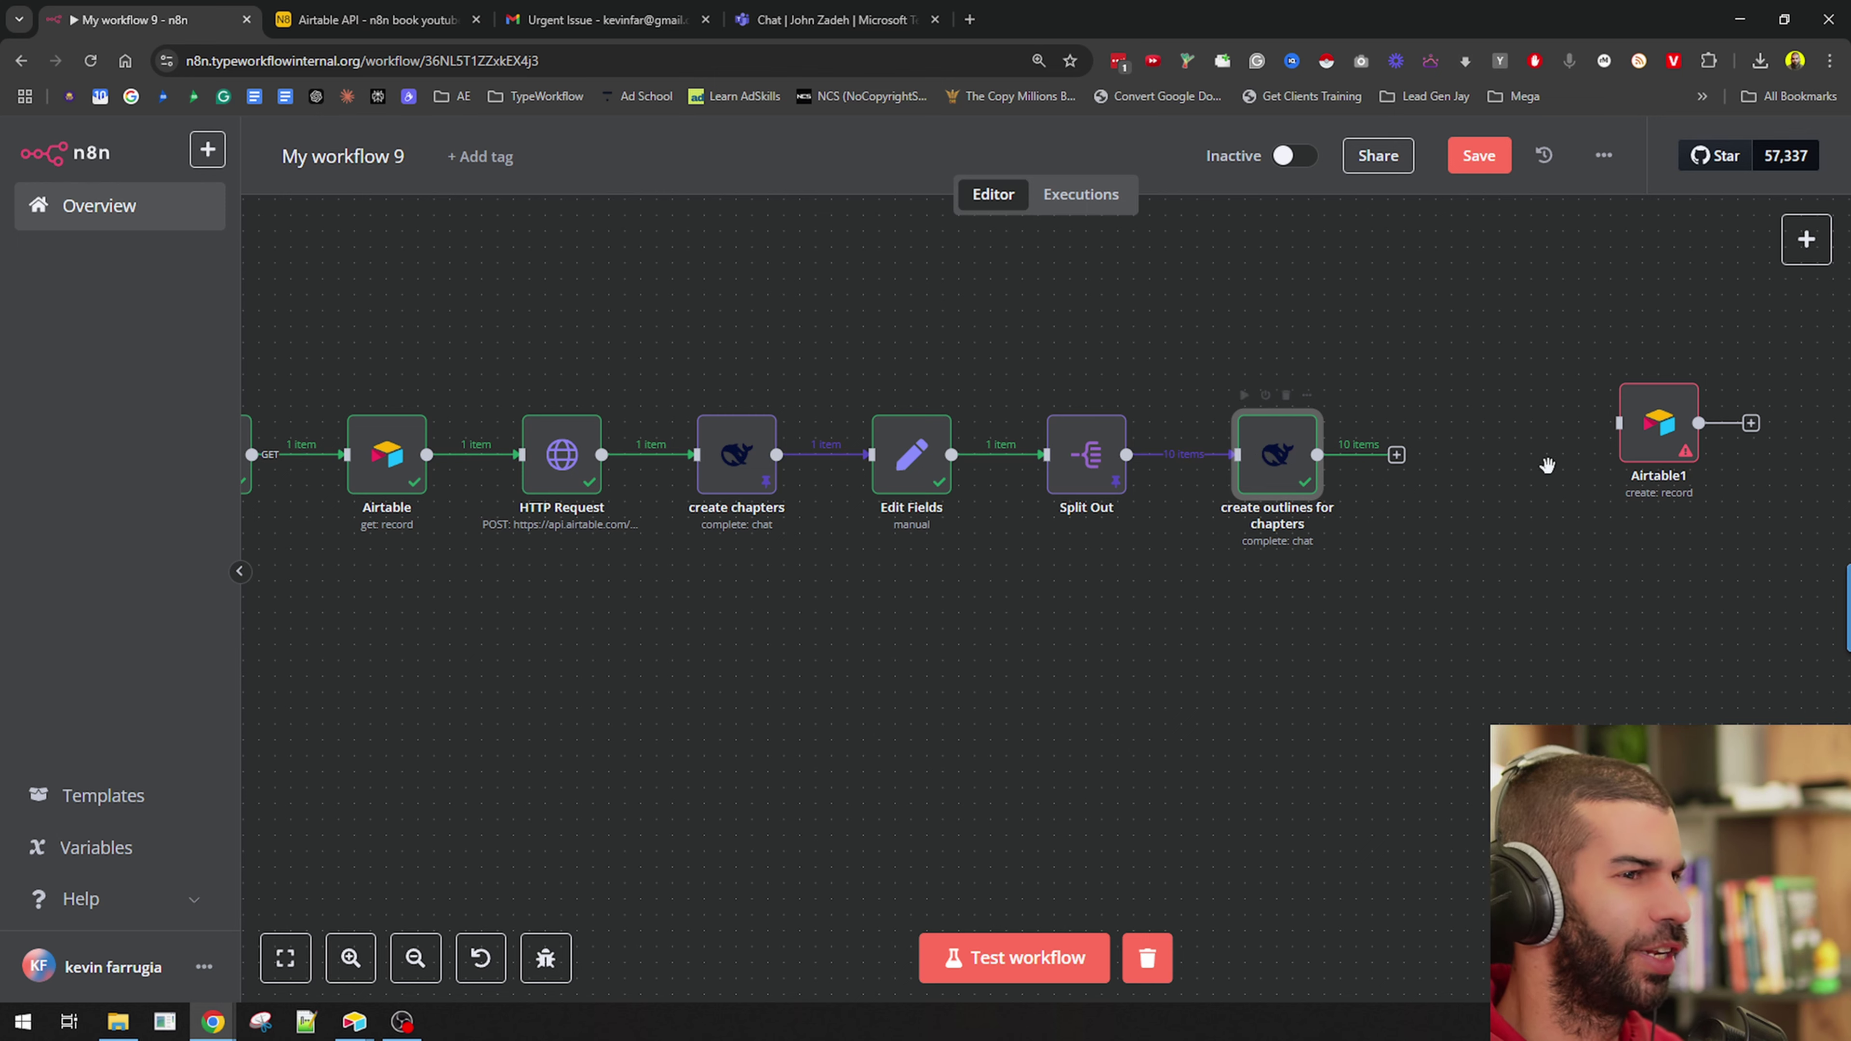
pyautogui.moveTo(1659, 438); pyautogui.dragTo(1516, 485)
pyautogui.moveTo(1397, 456); pyautogui.dragTo(1468, 469)
pyautogui.doubleClick(1479, 453)
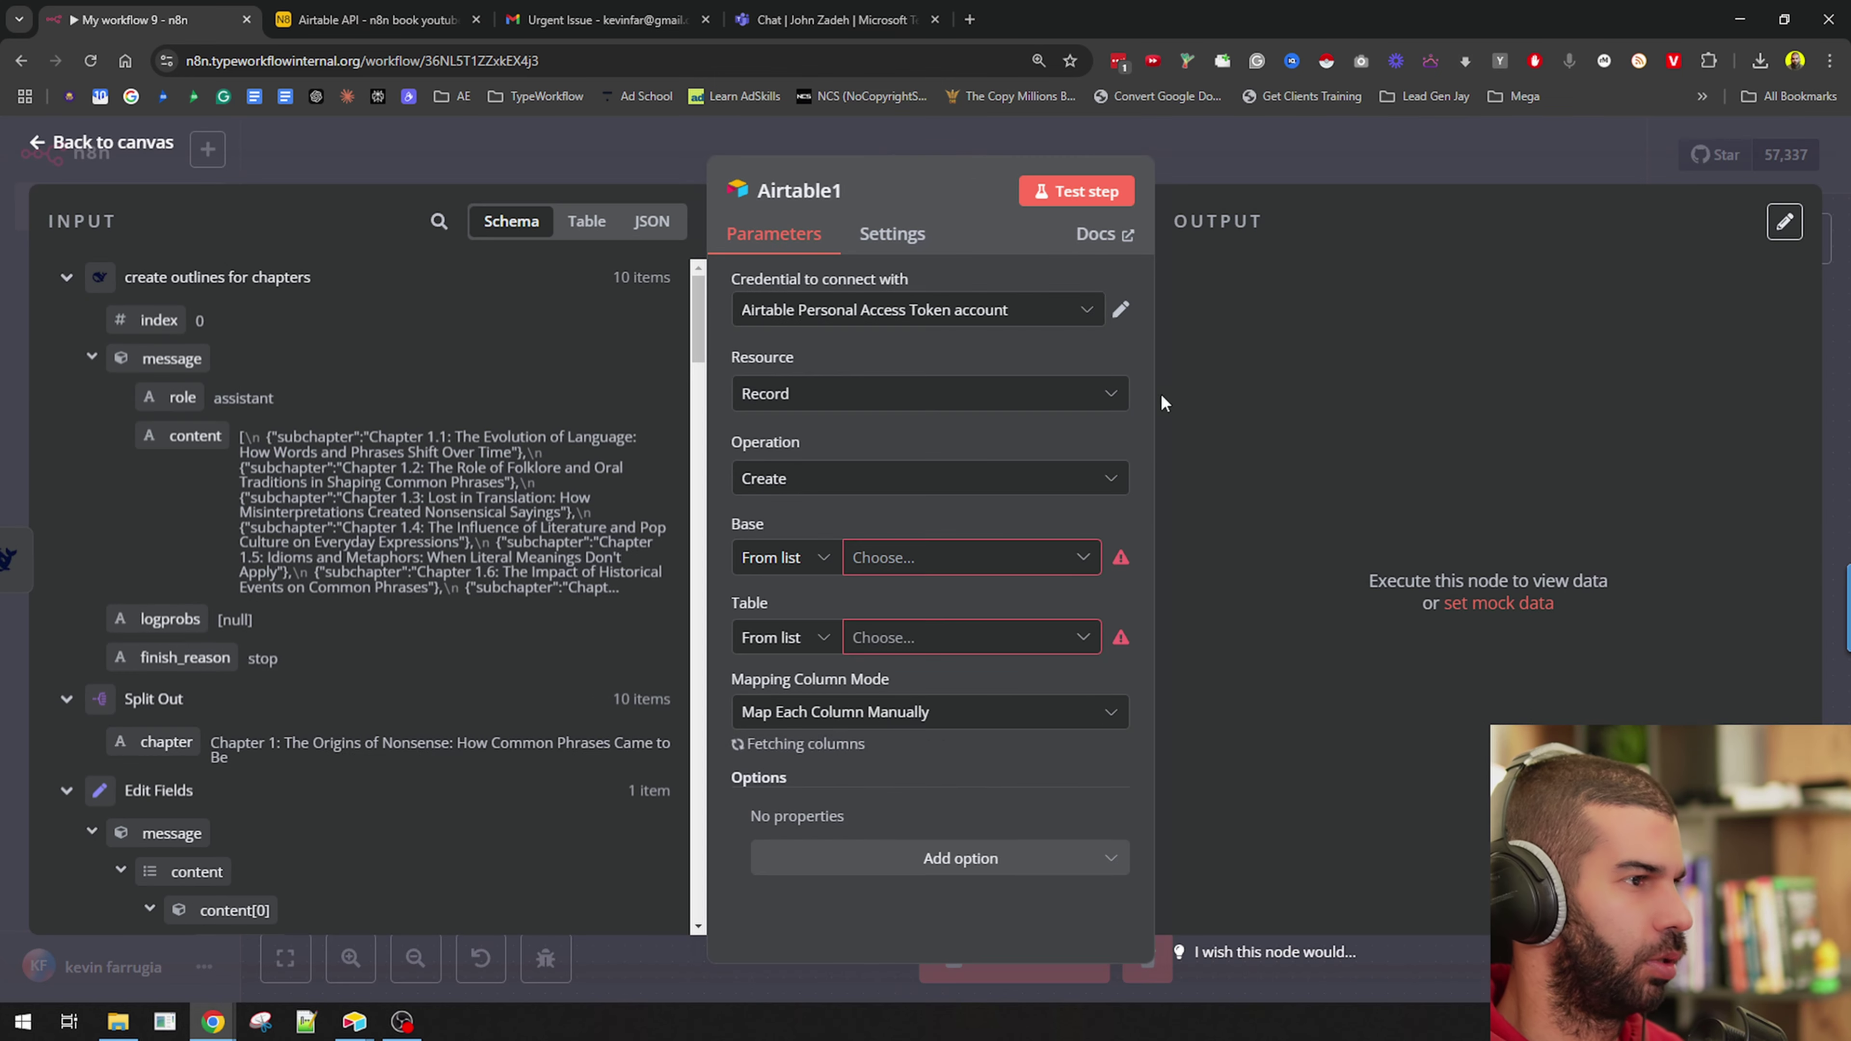
pyautogui.click(917, 557)
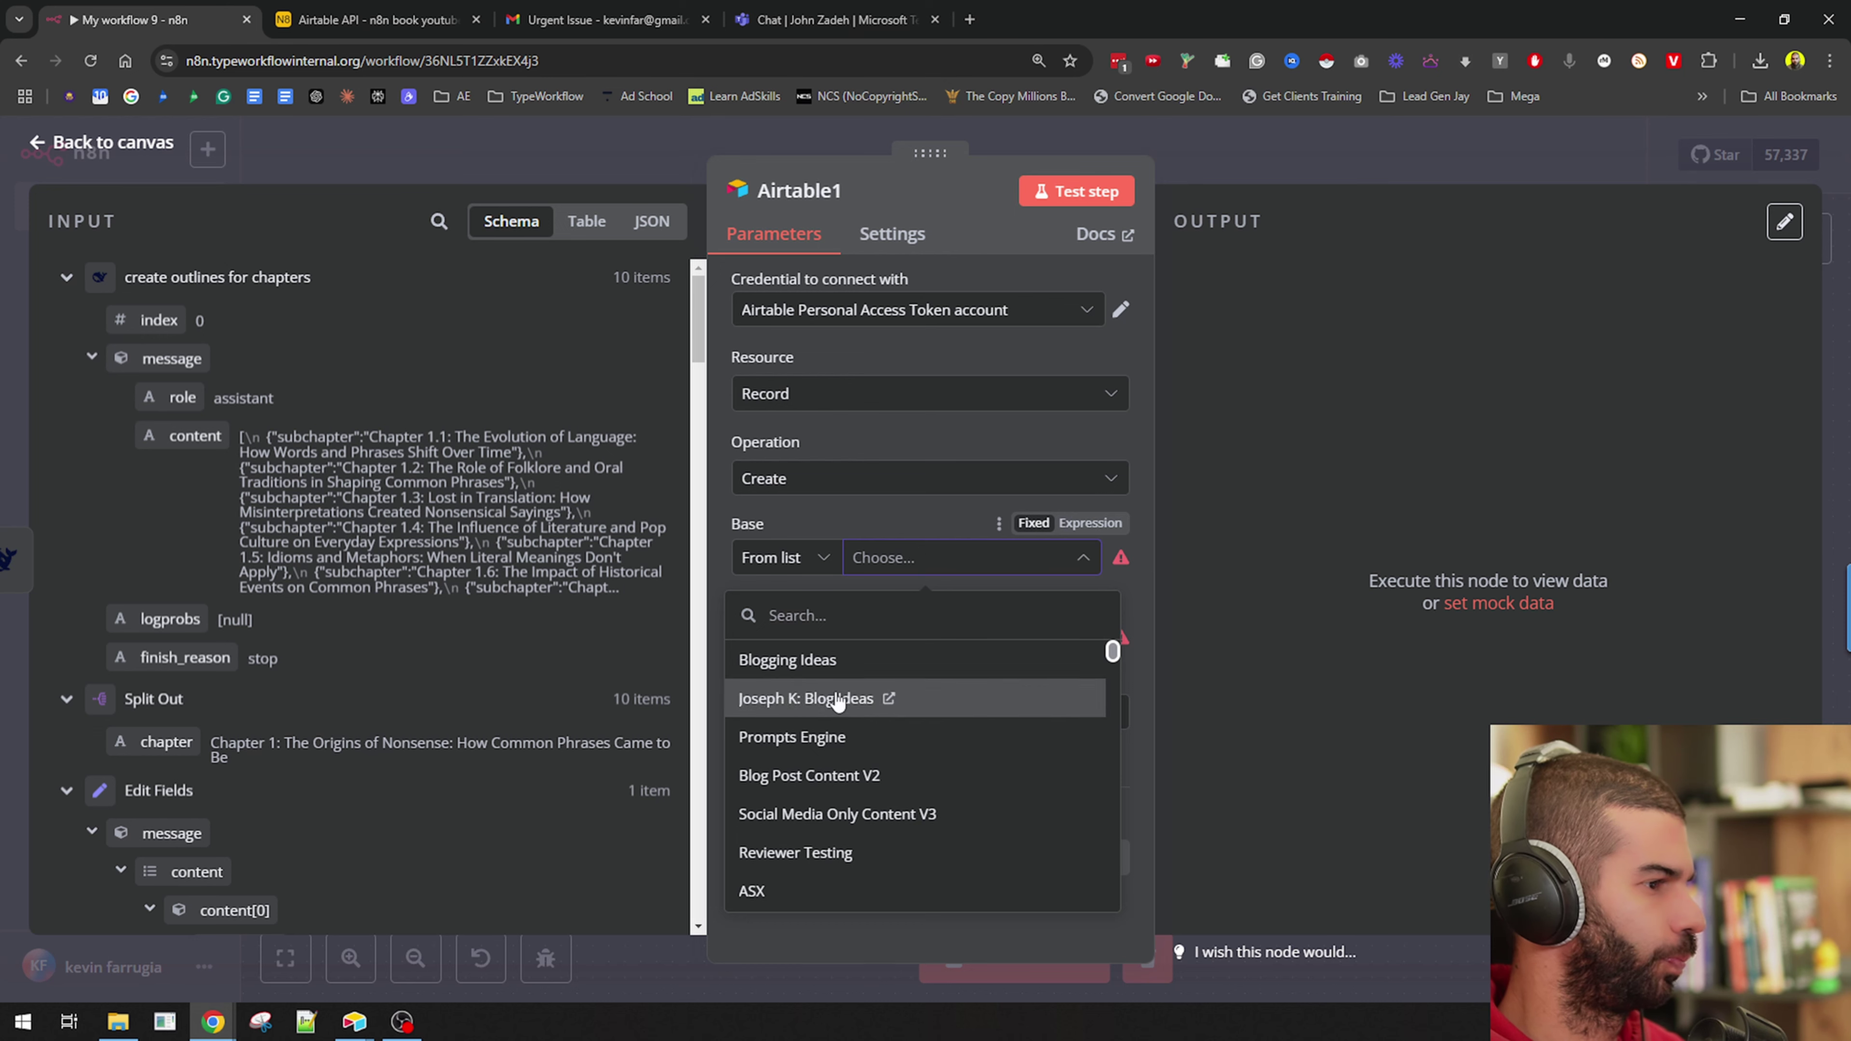
pyautogui.click(883, 616)
pyautogui.write('n8n')
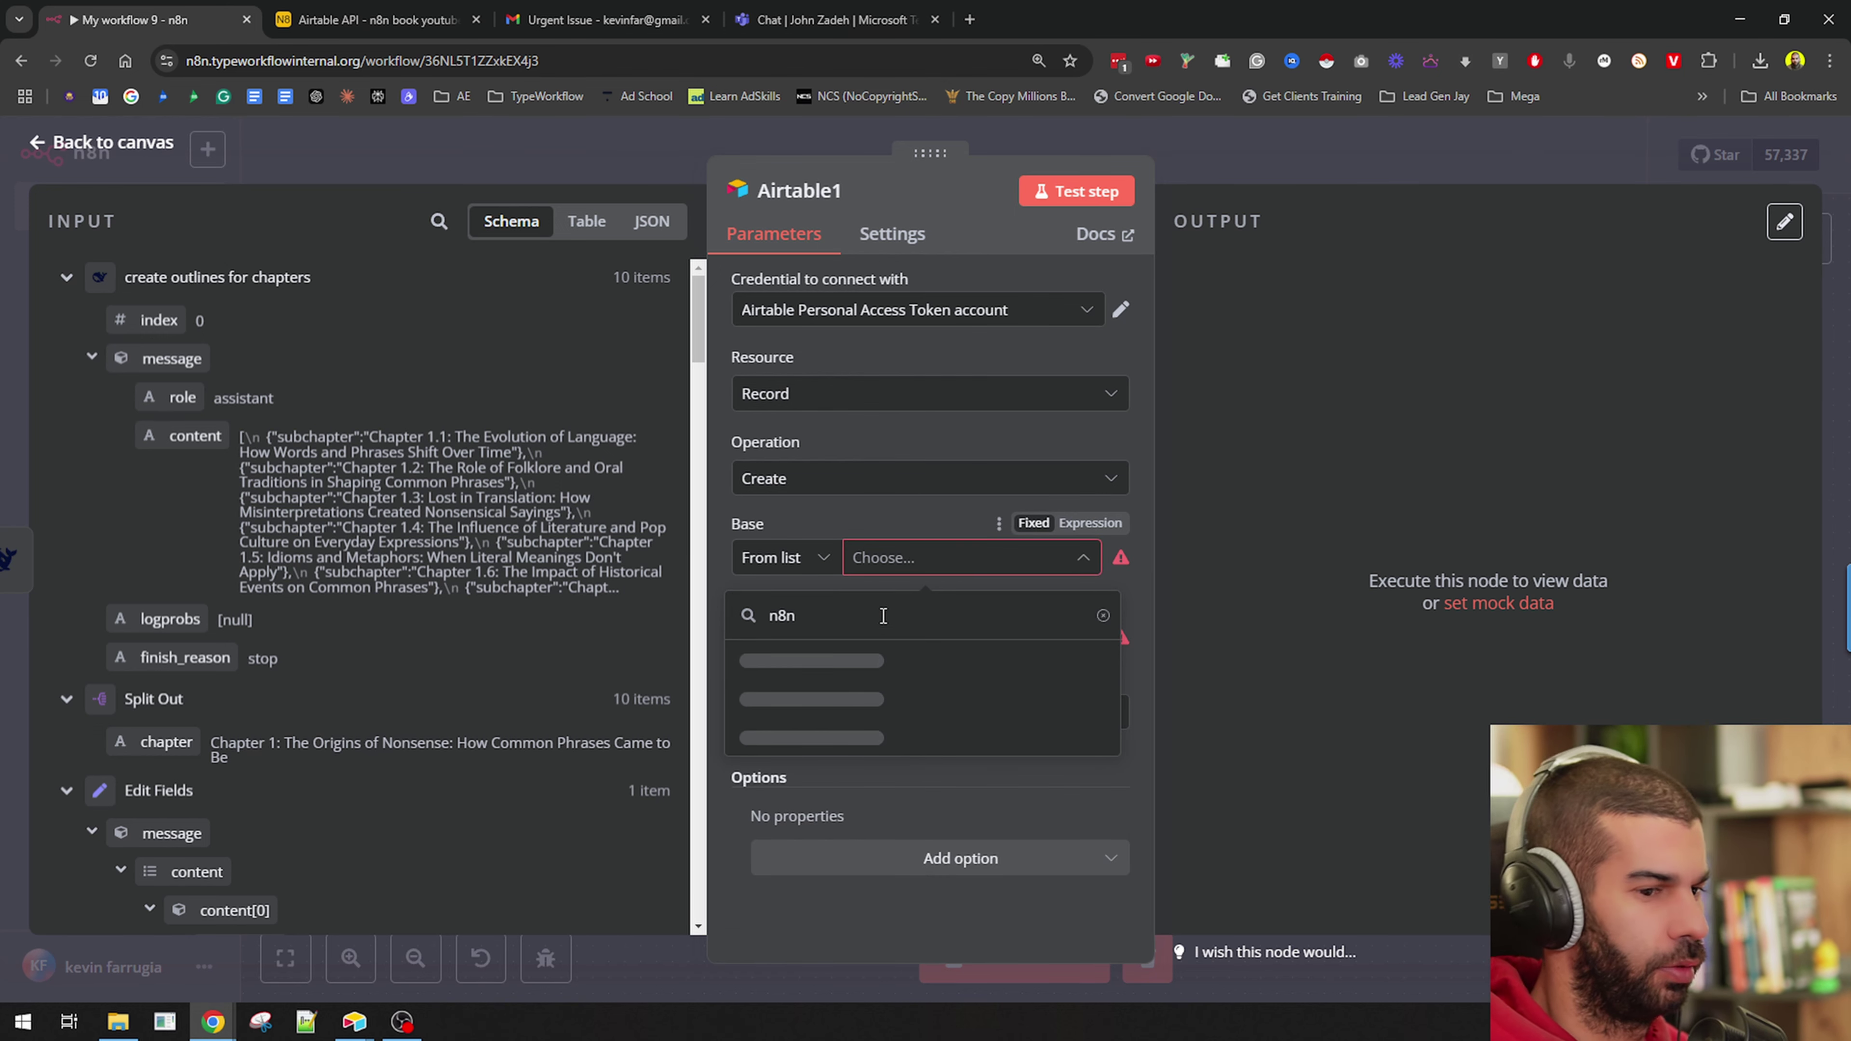
pyautogui.click(867, 738)
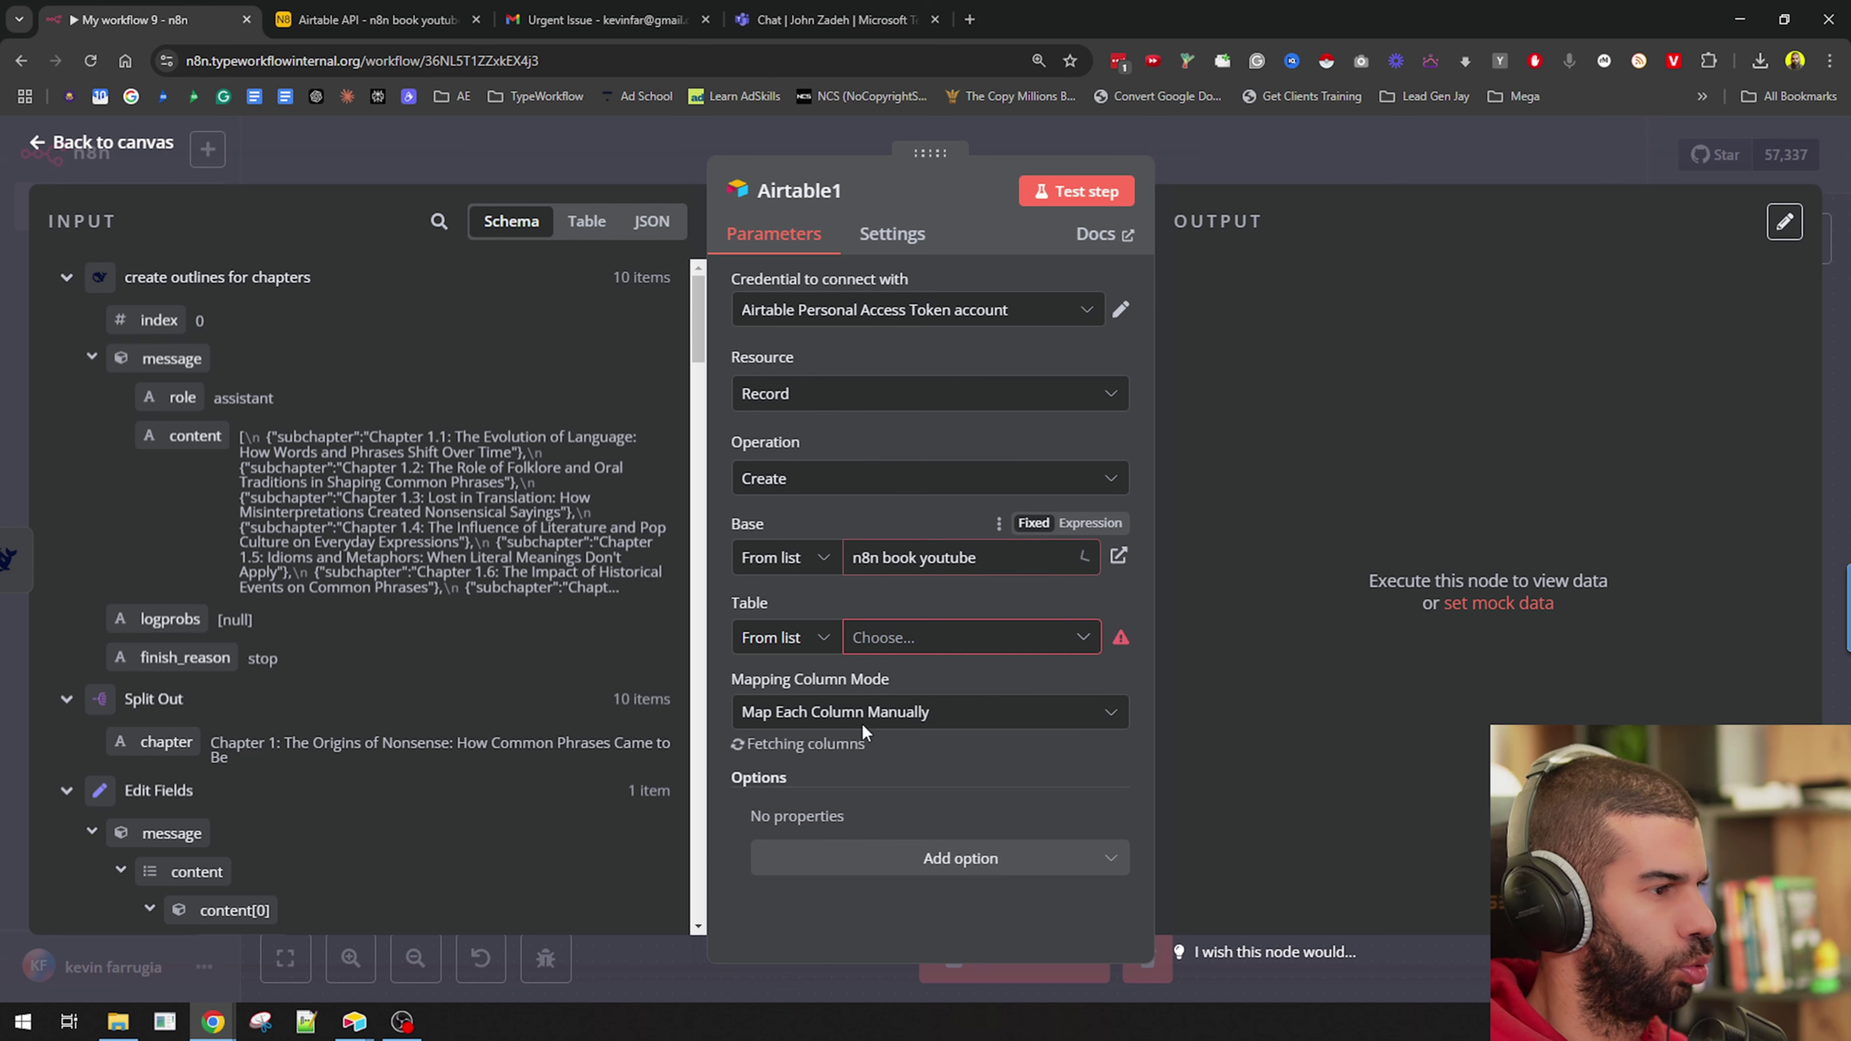
# Explore the Table field's list and By ID options, then reopen the table list.
pyautogui.click(845, 639)
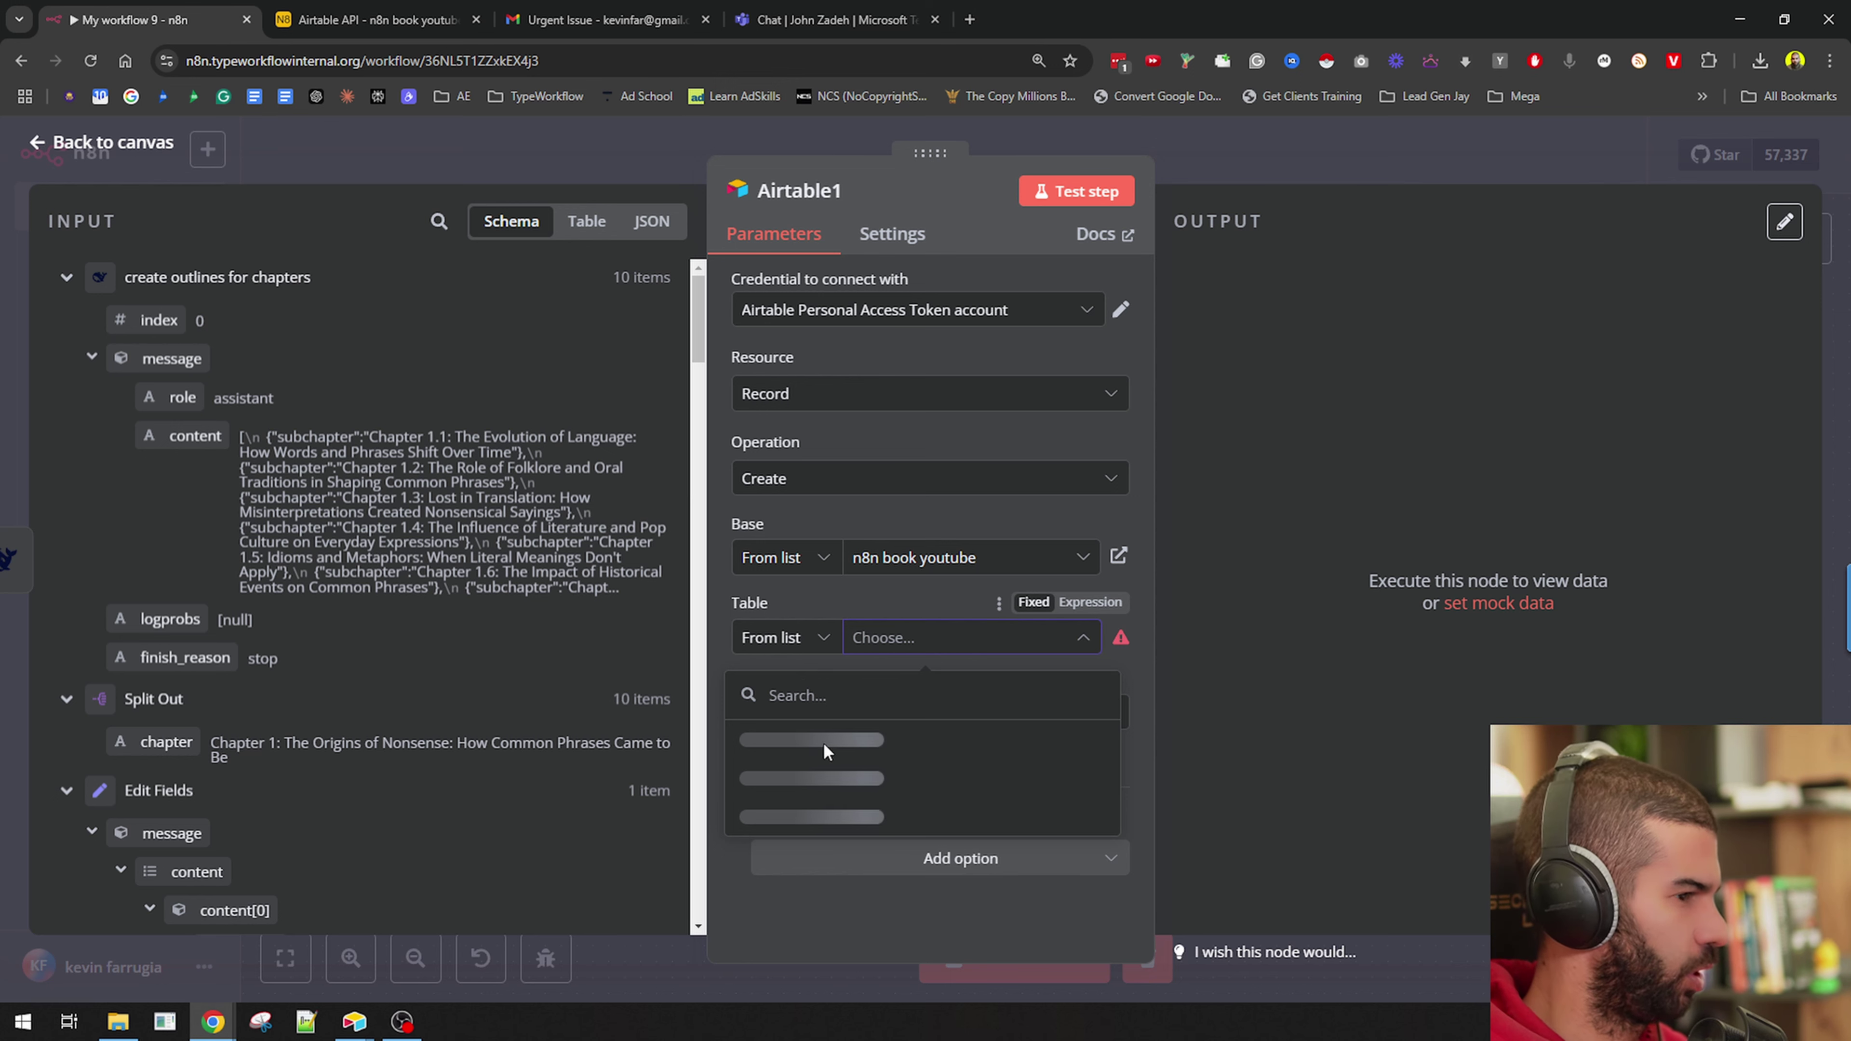
pyautogui.click(792, 640)
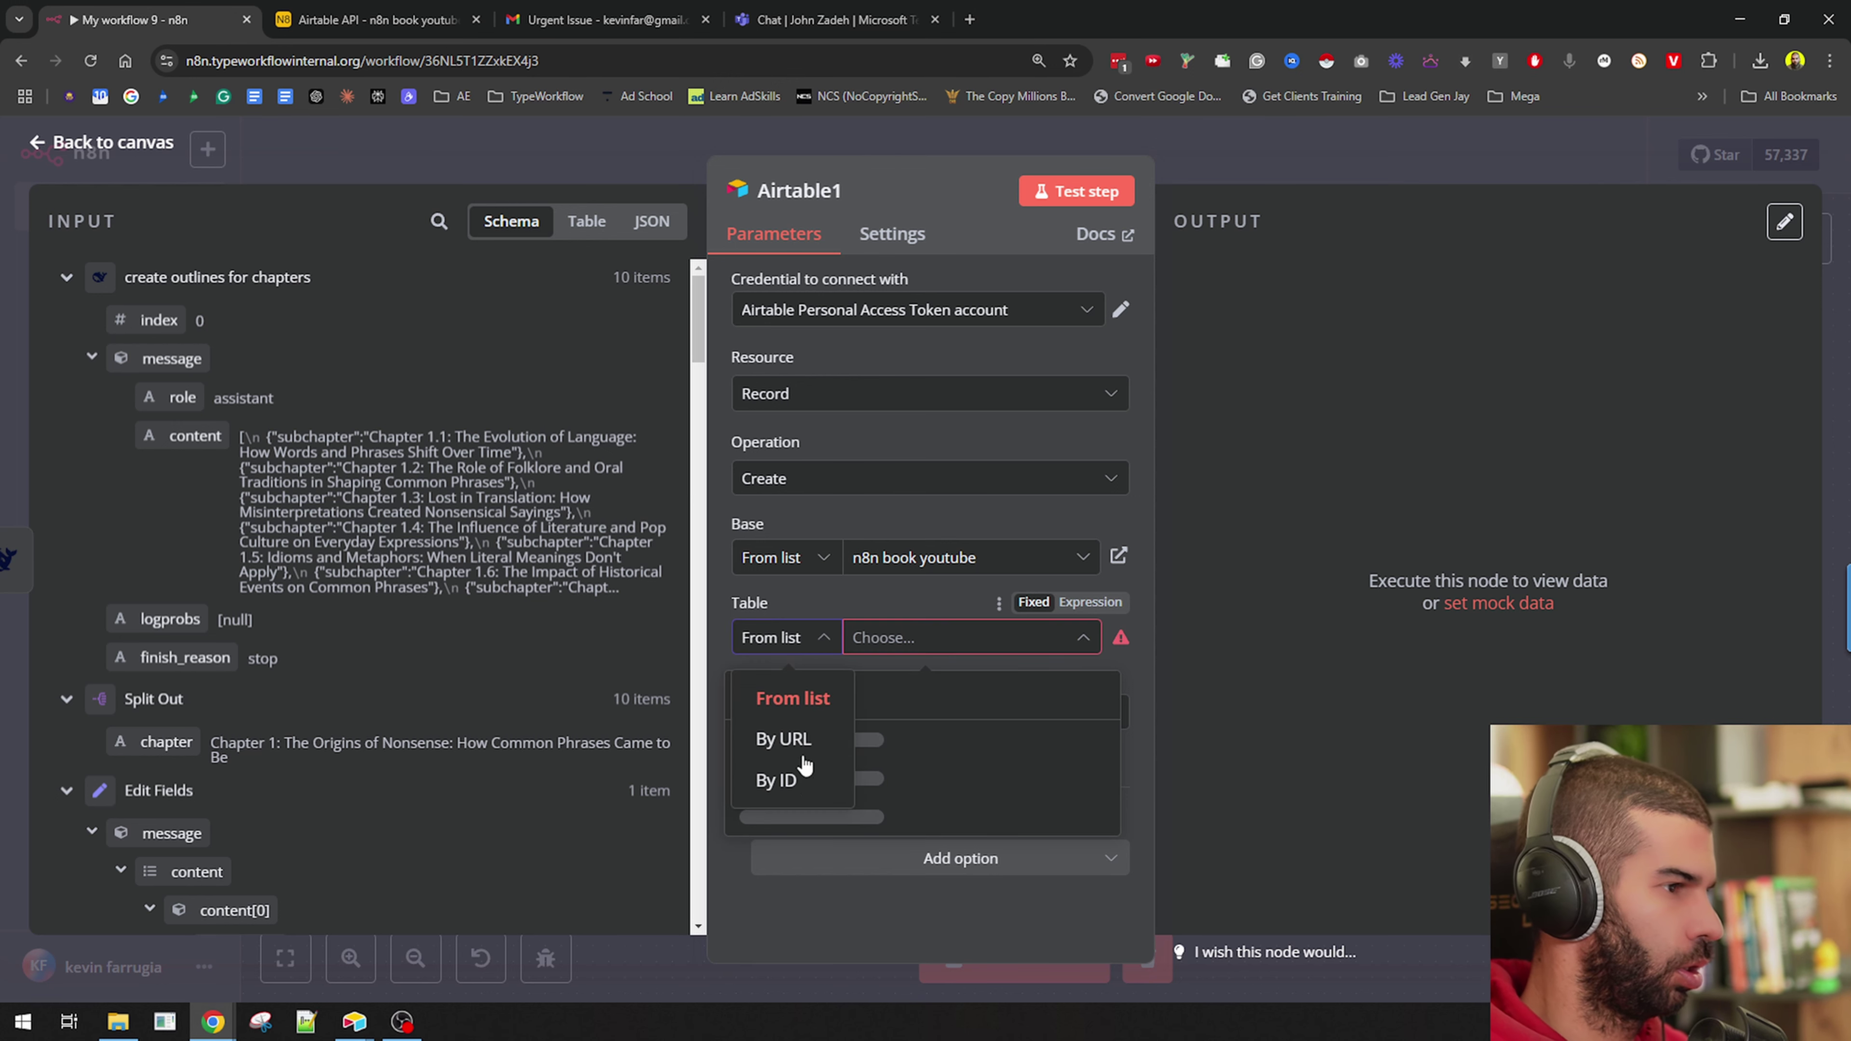
pyautogui.click(777, 779)
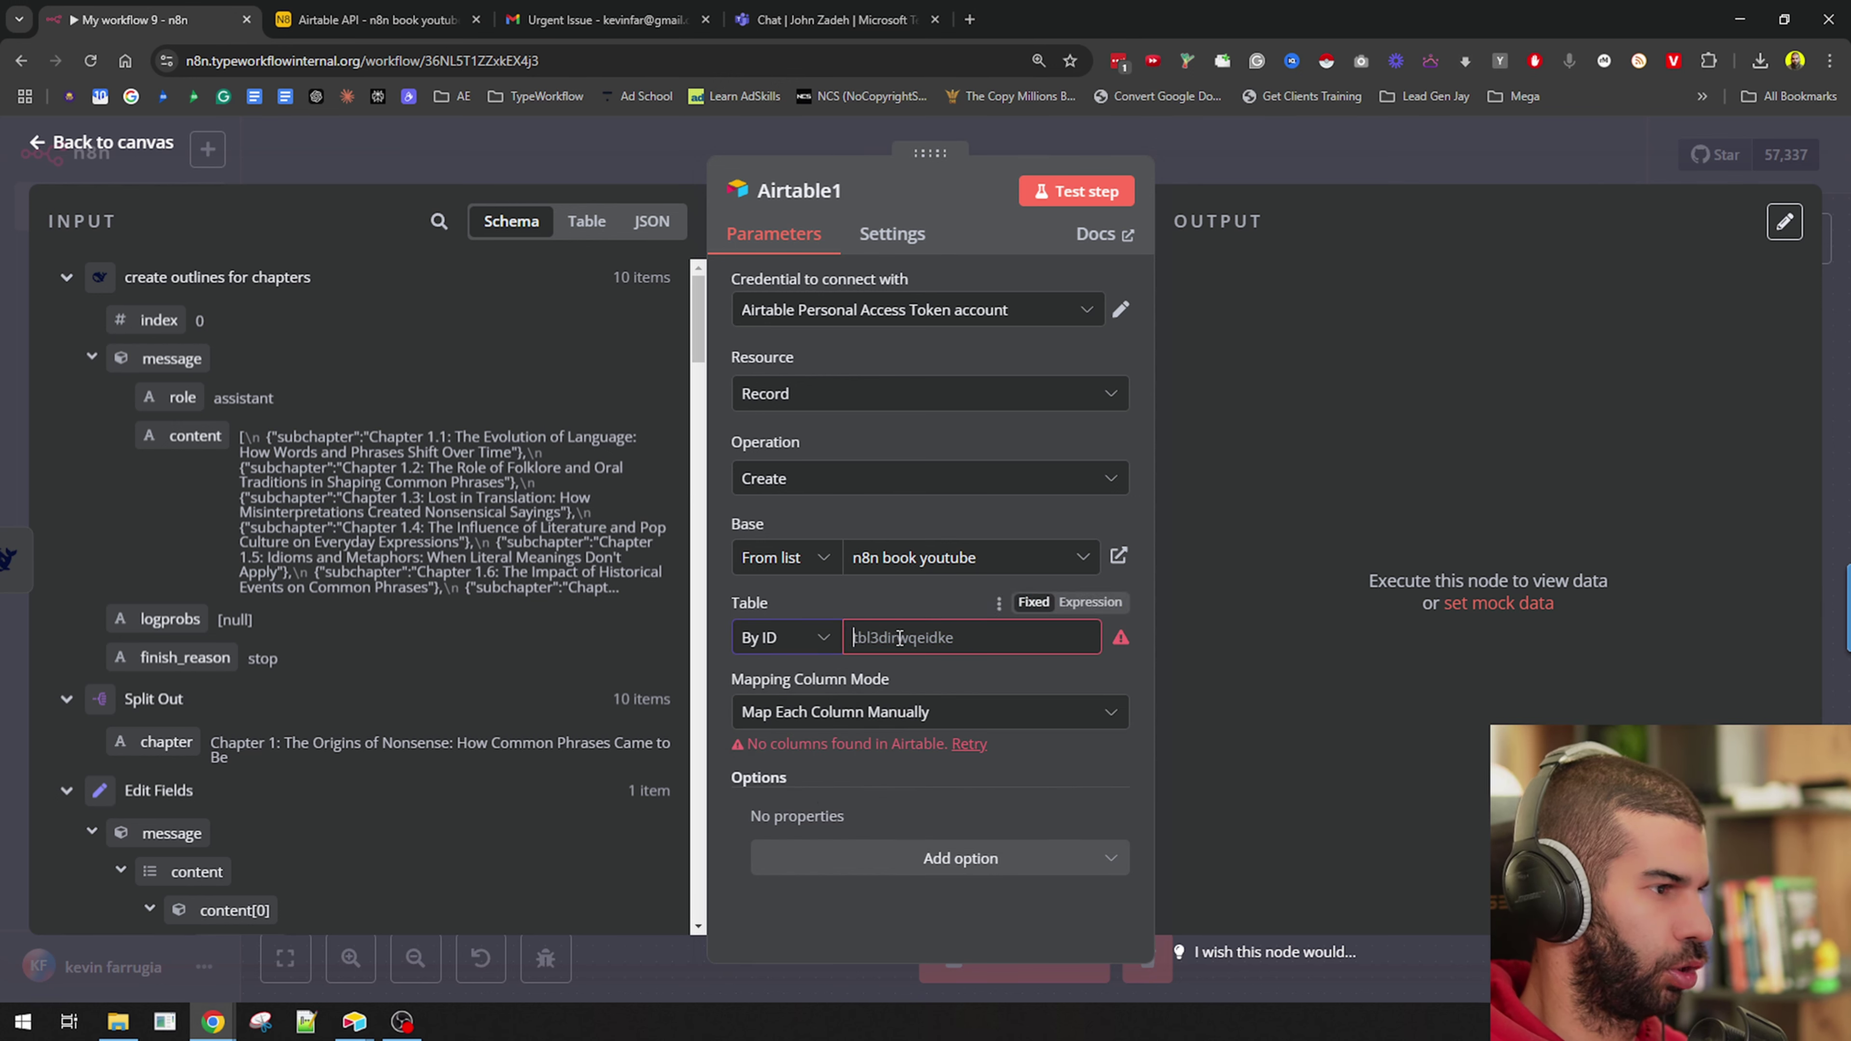
pyautogui.click(801, 639)
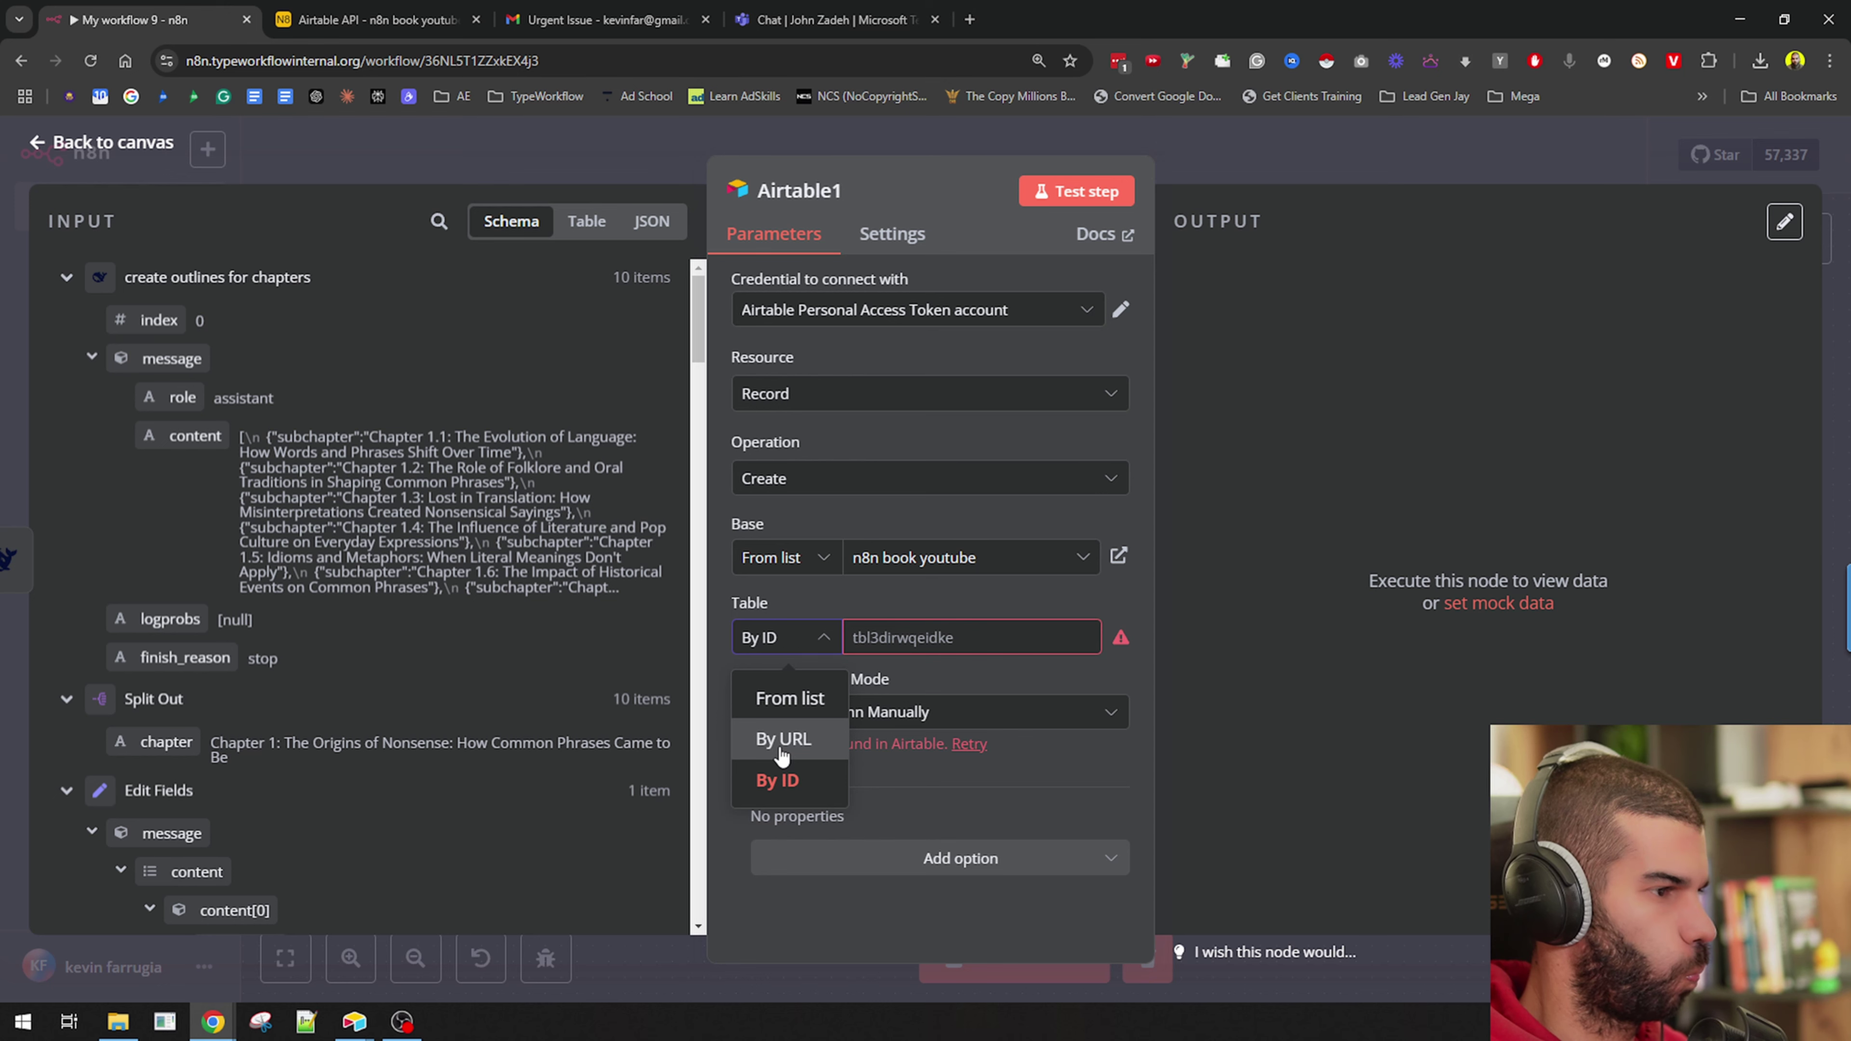
pyautogui.click(789, 697)
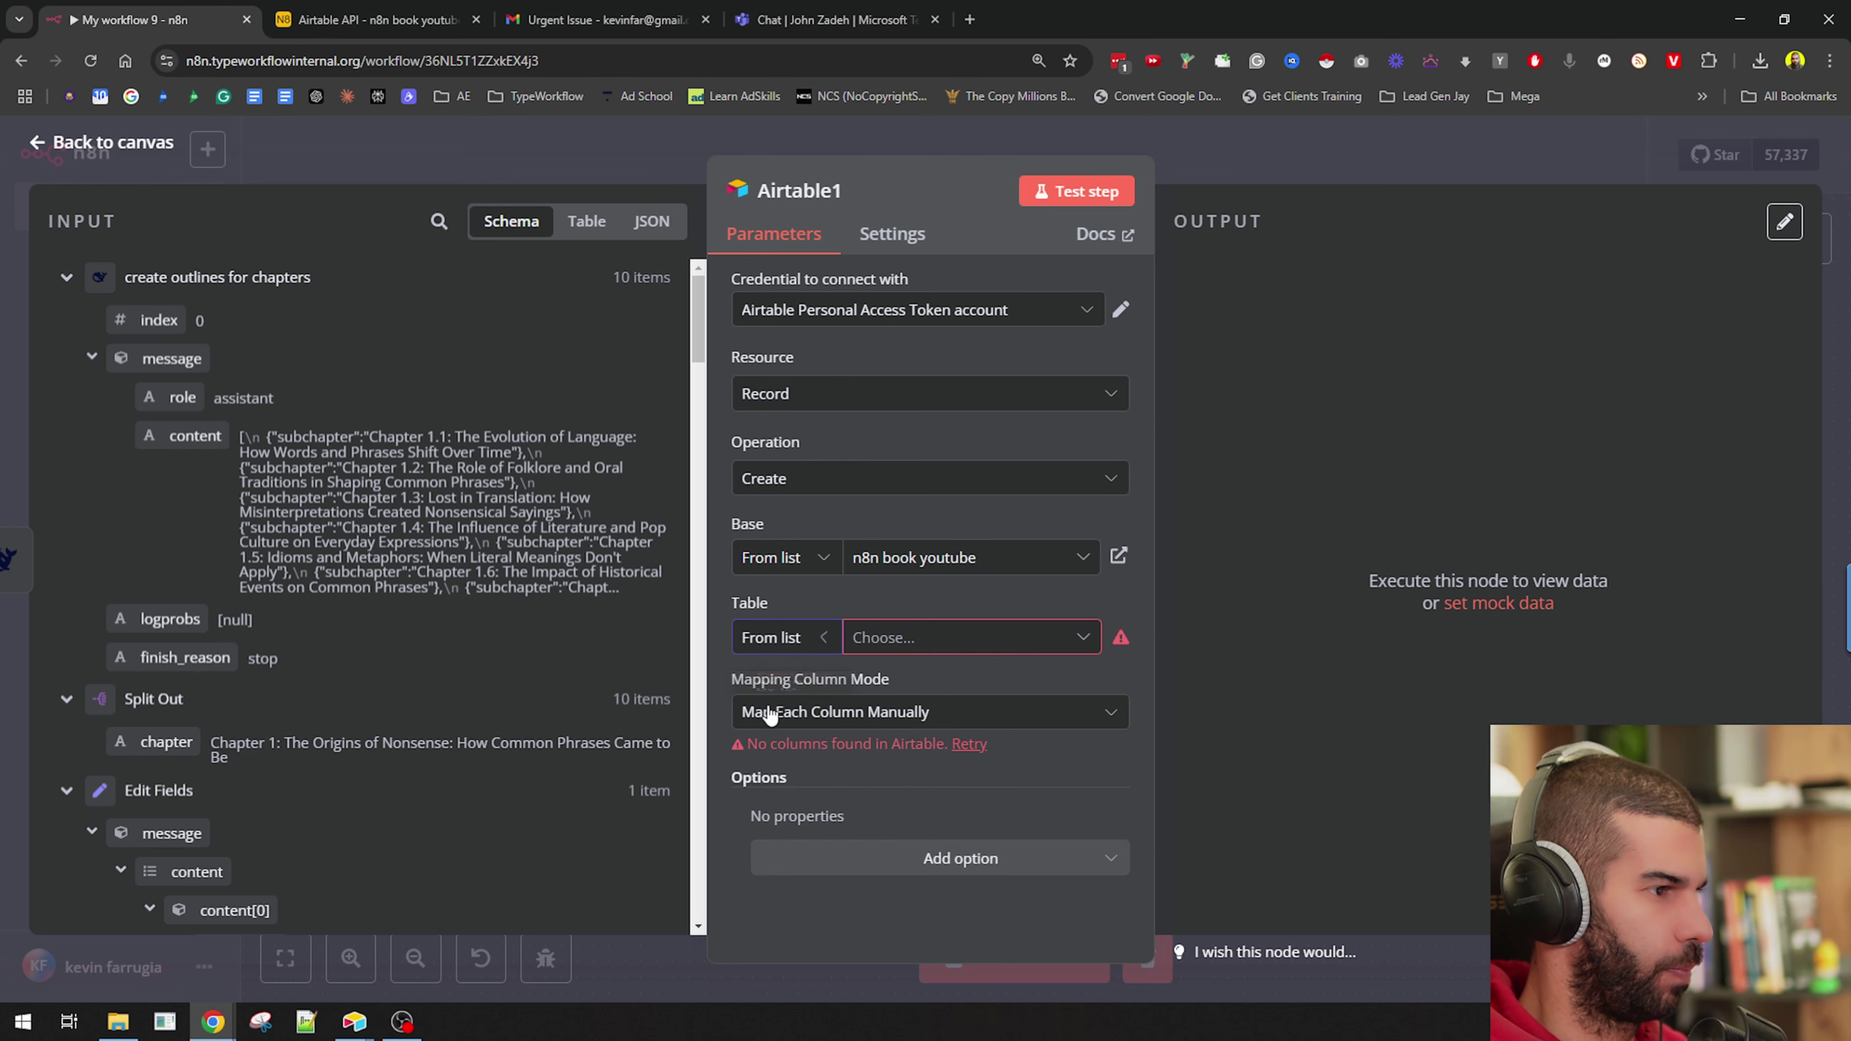
pyautogui.click(934, 639)
pyautogui.hotkey('alt', 'Tab')
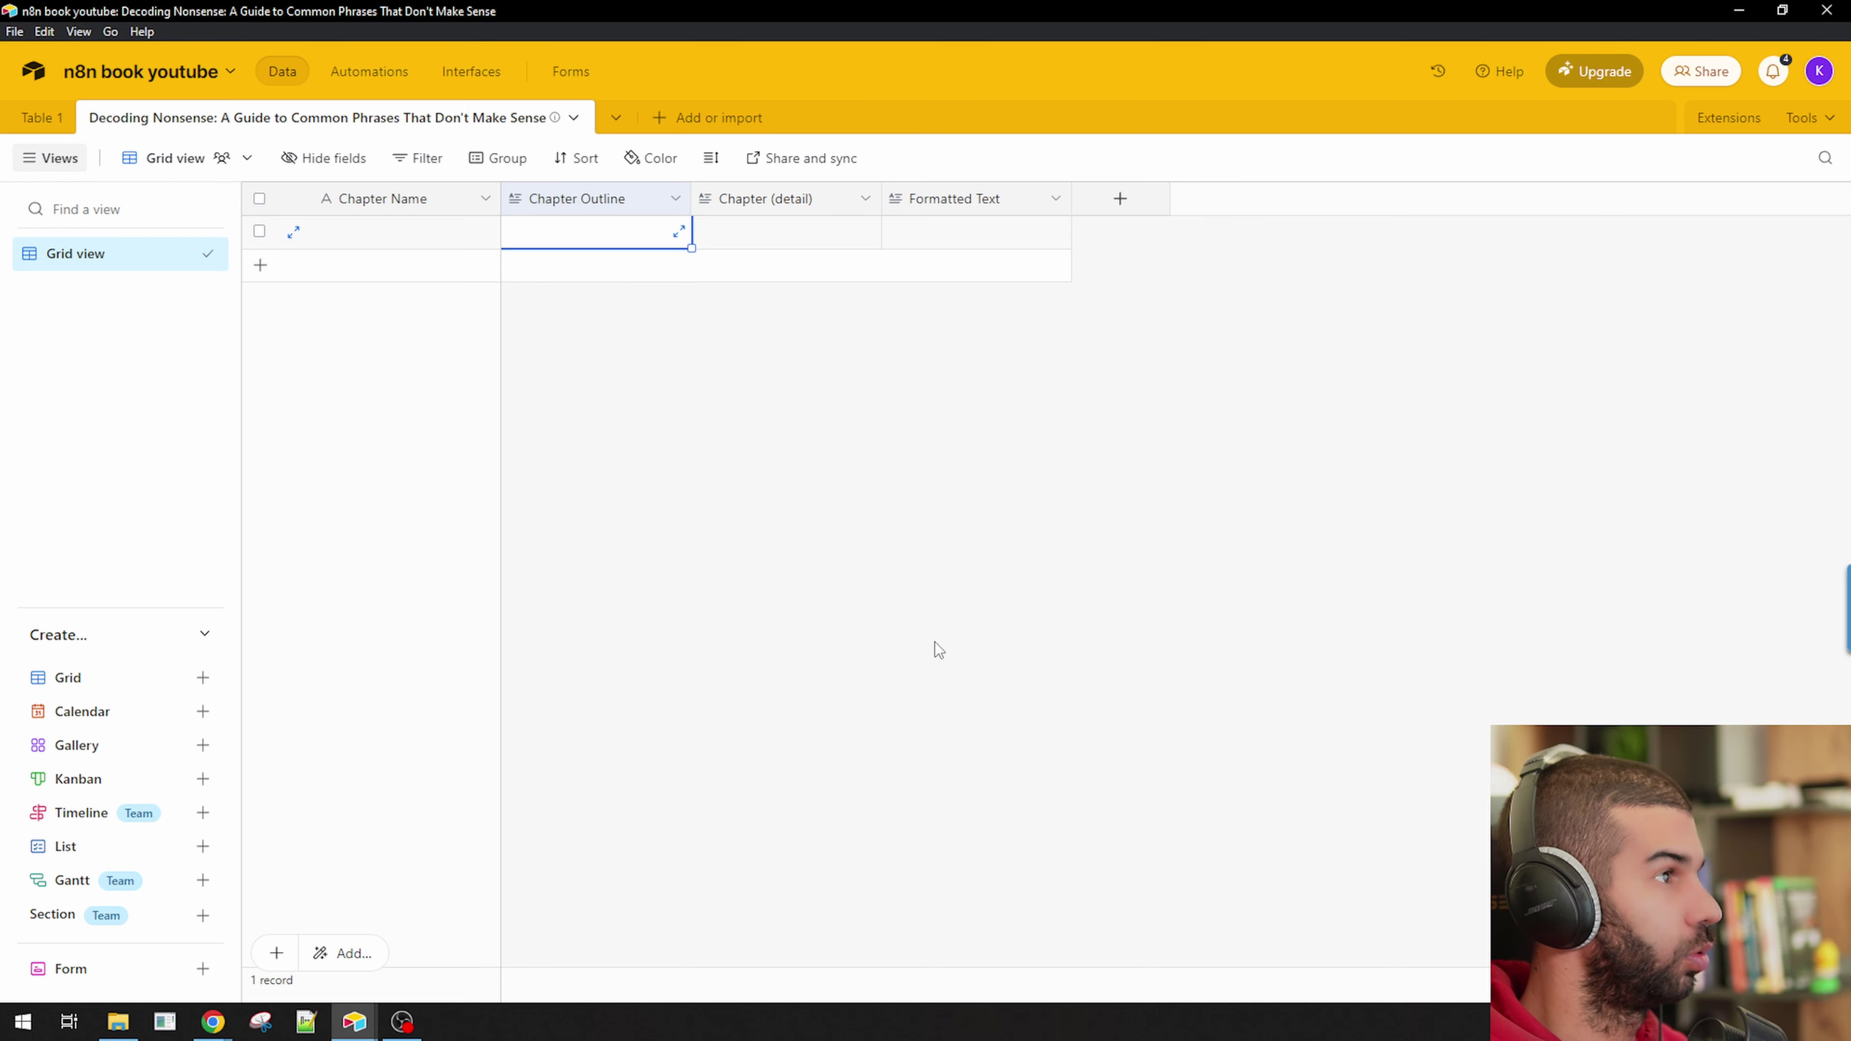
pyautogui.hotkey('alt', 'Tab')
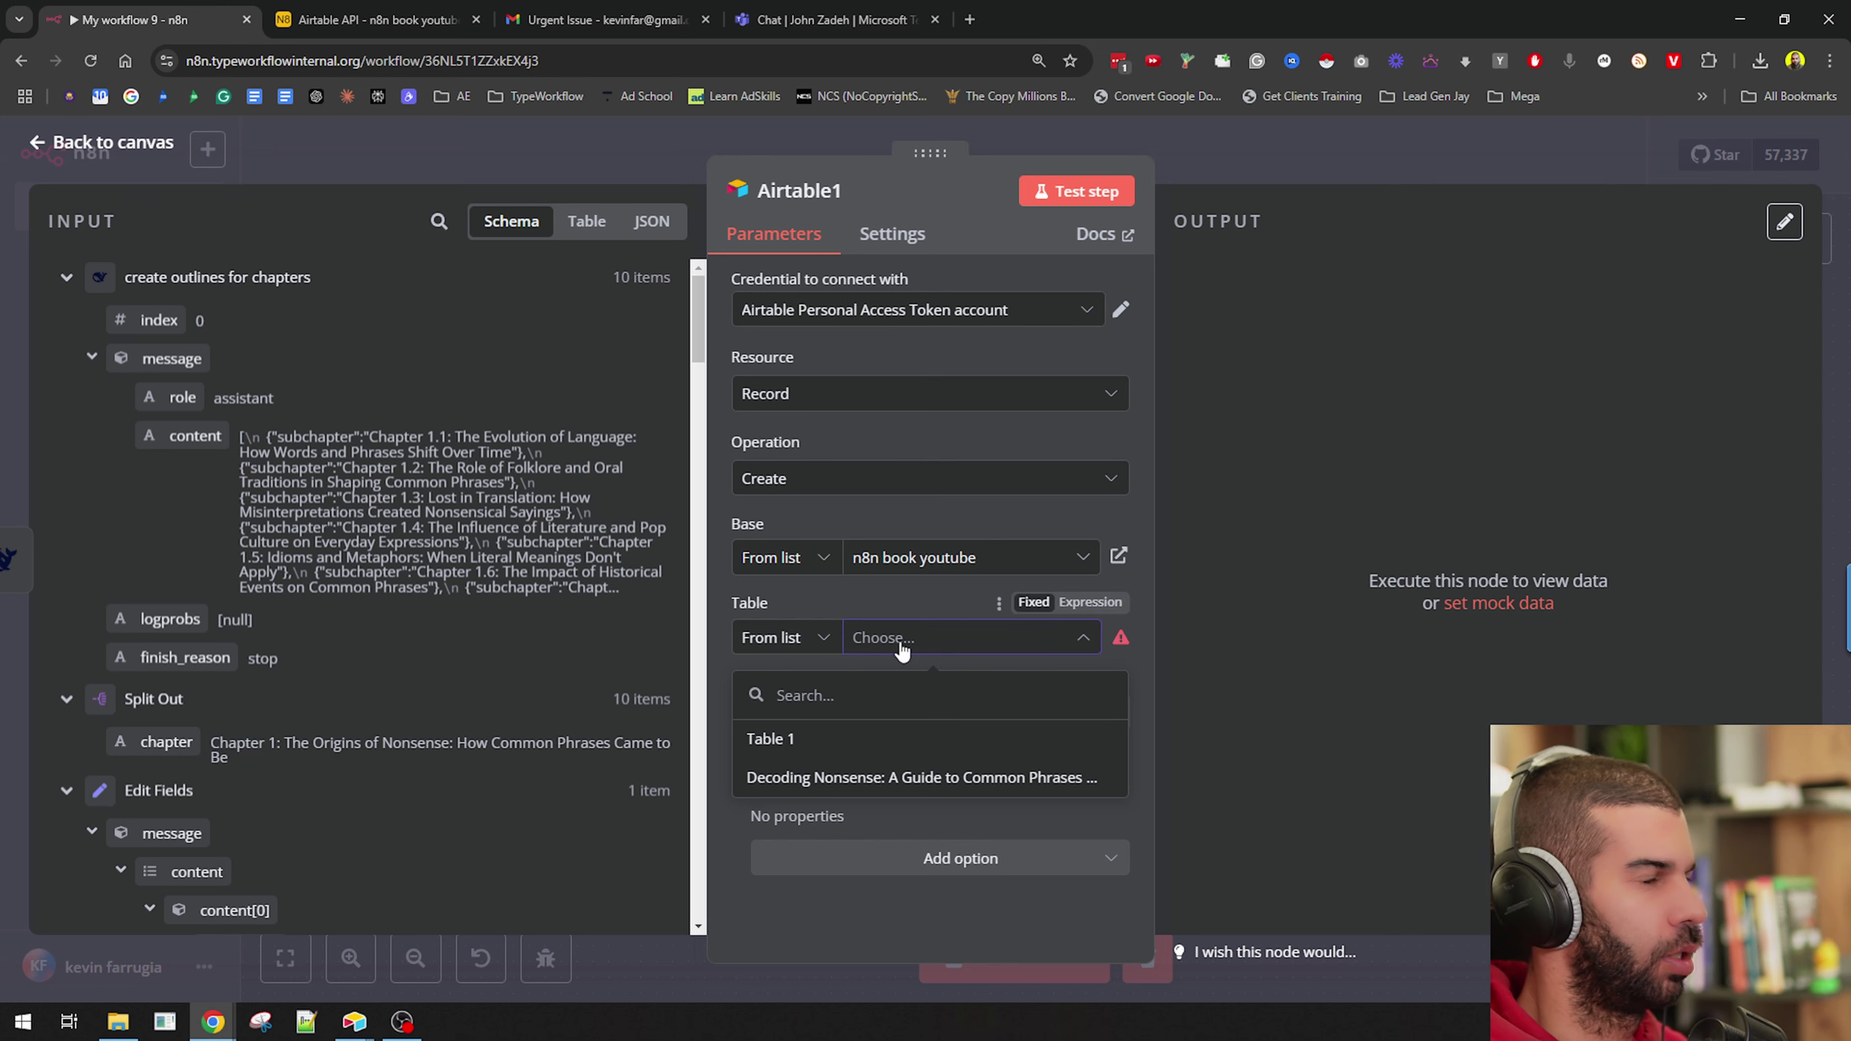
# Set the Airtable1 table By ID using the HTTP Request node's id.
pyautogui.click(840, 777)
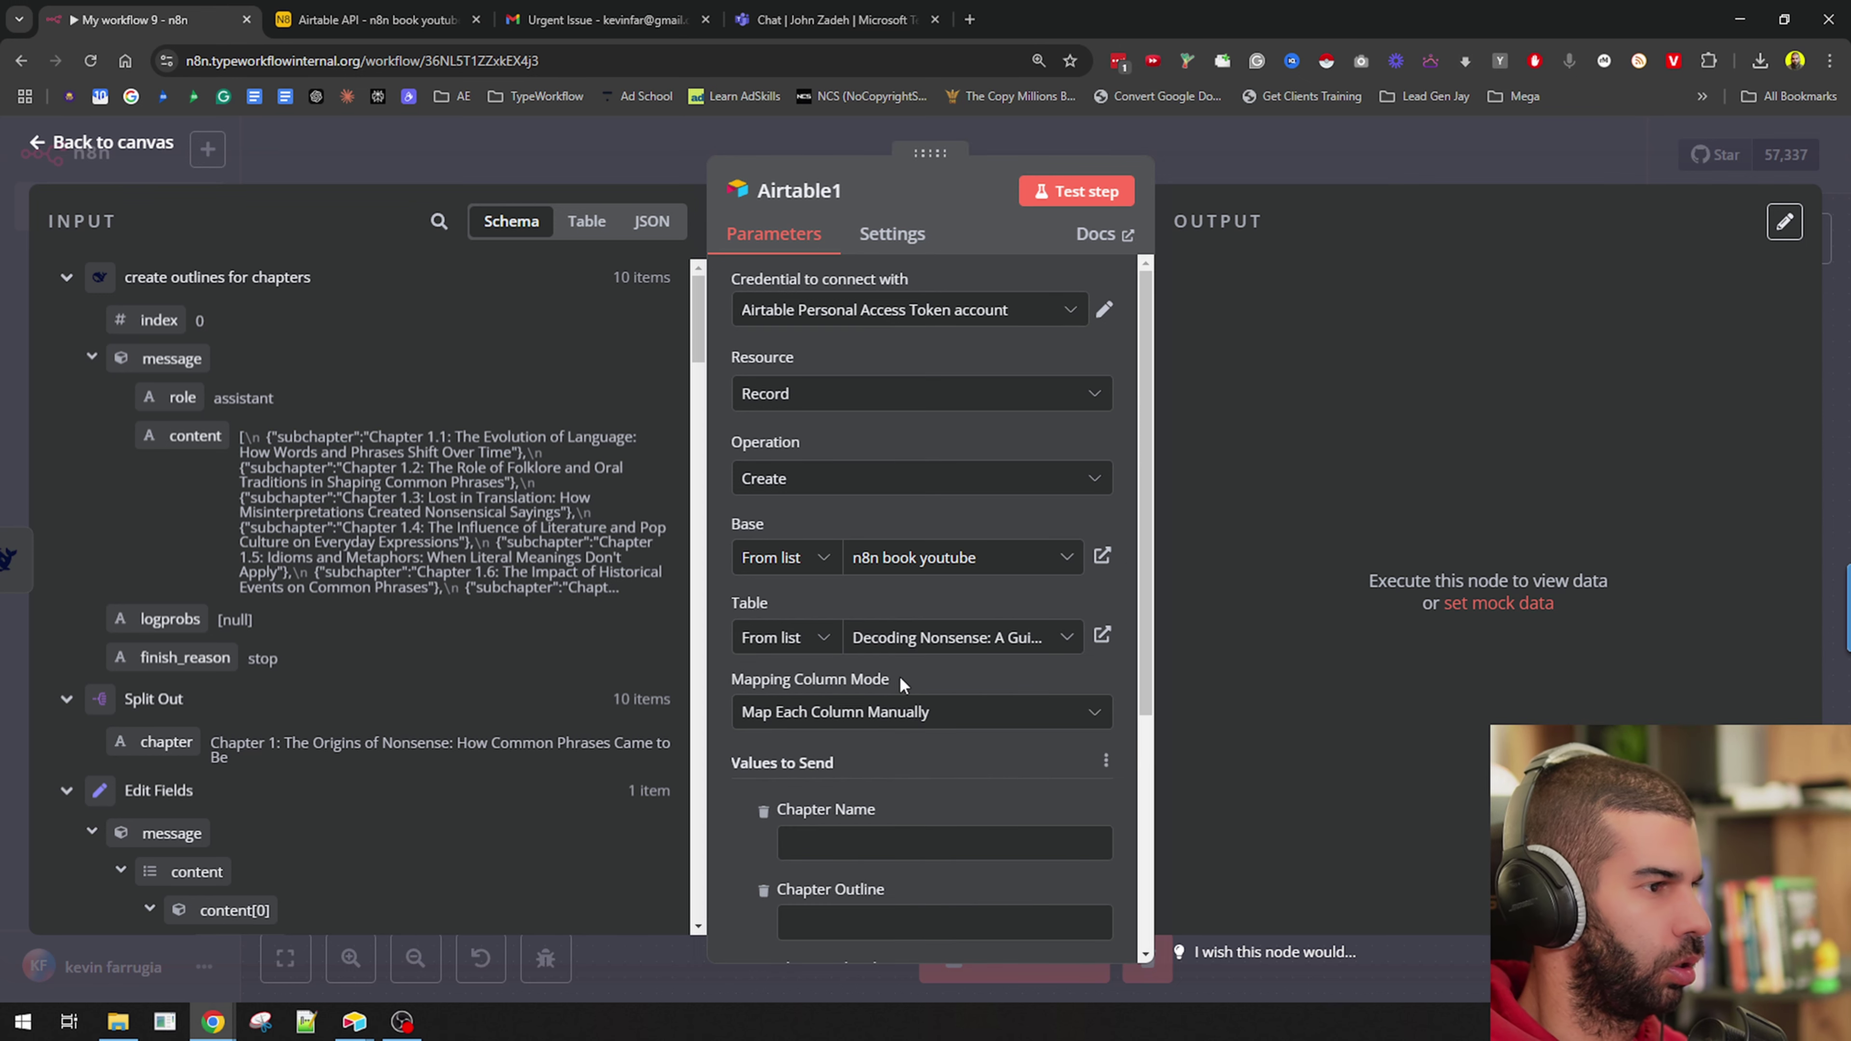
pyautogui.click(784, 652)
pyautogui.click(774, 773)
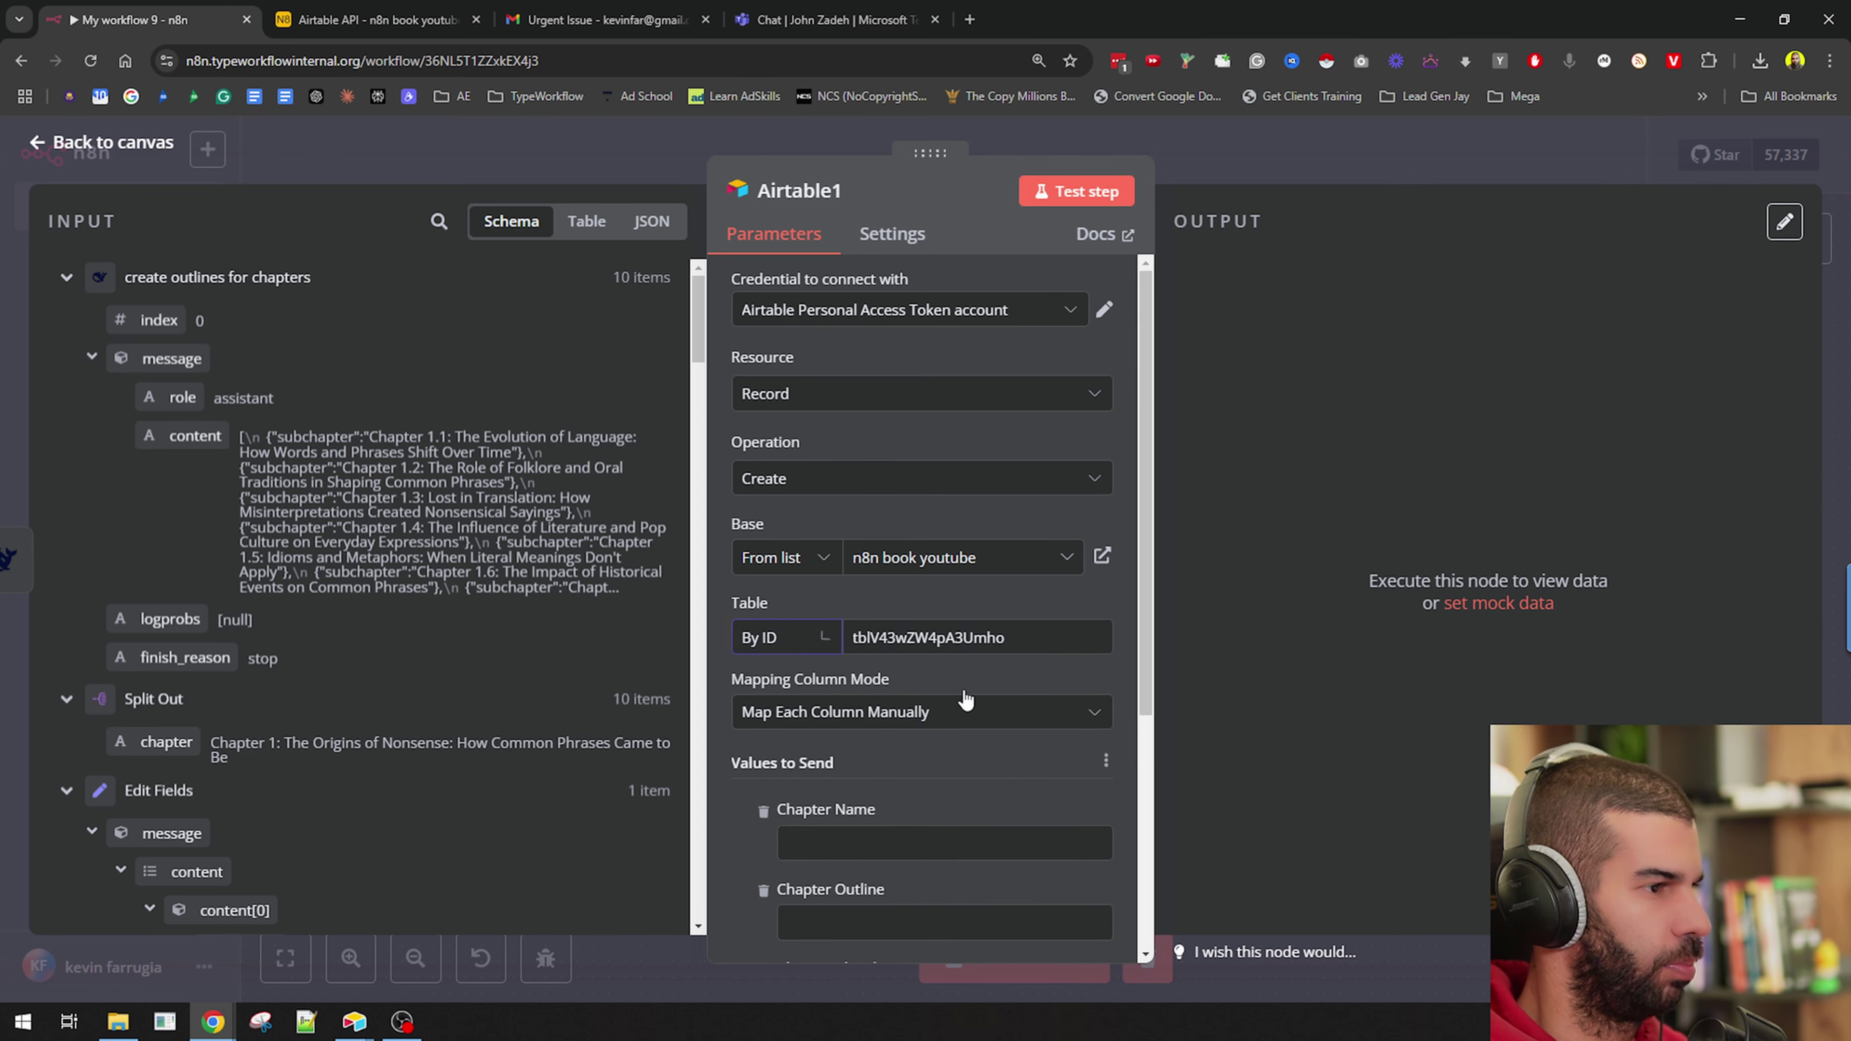
pyautogui.scroll(-3, 911, 668)
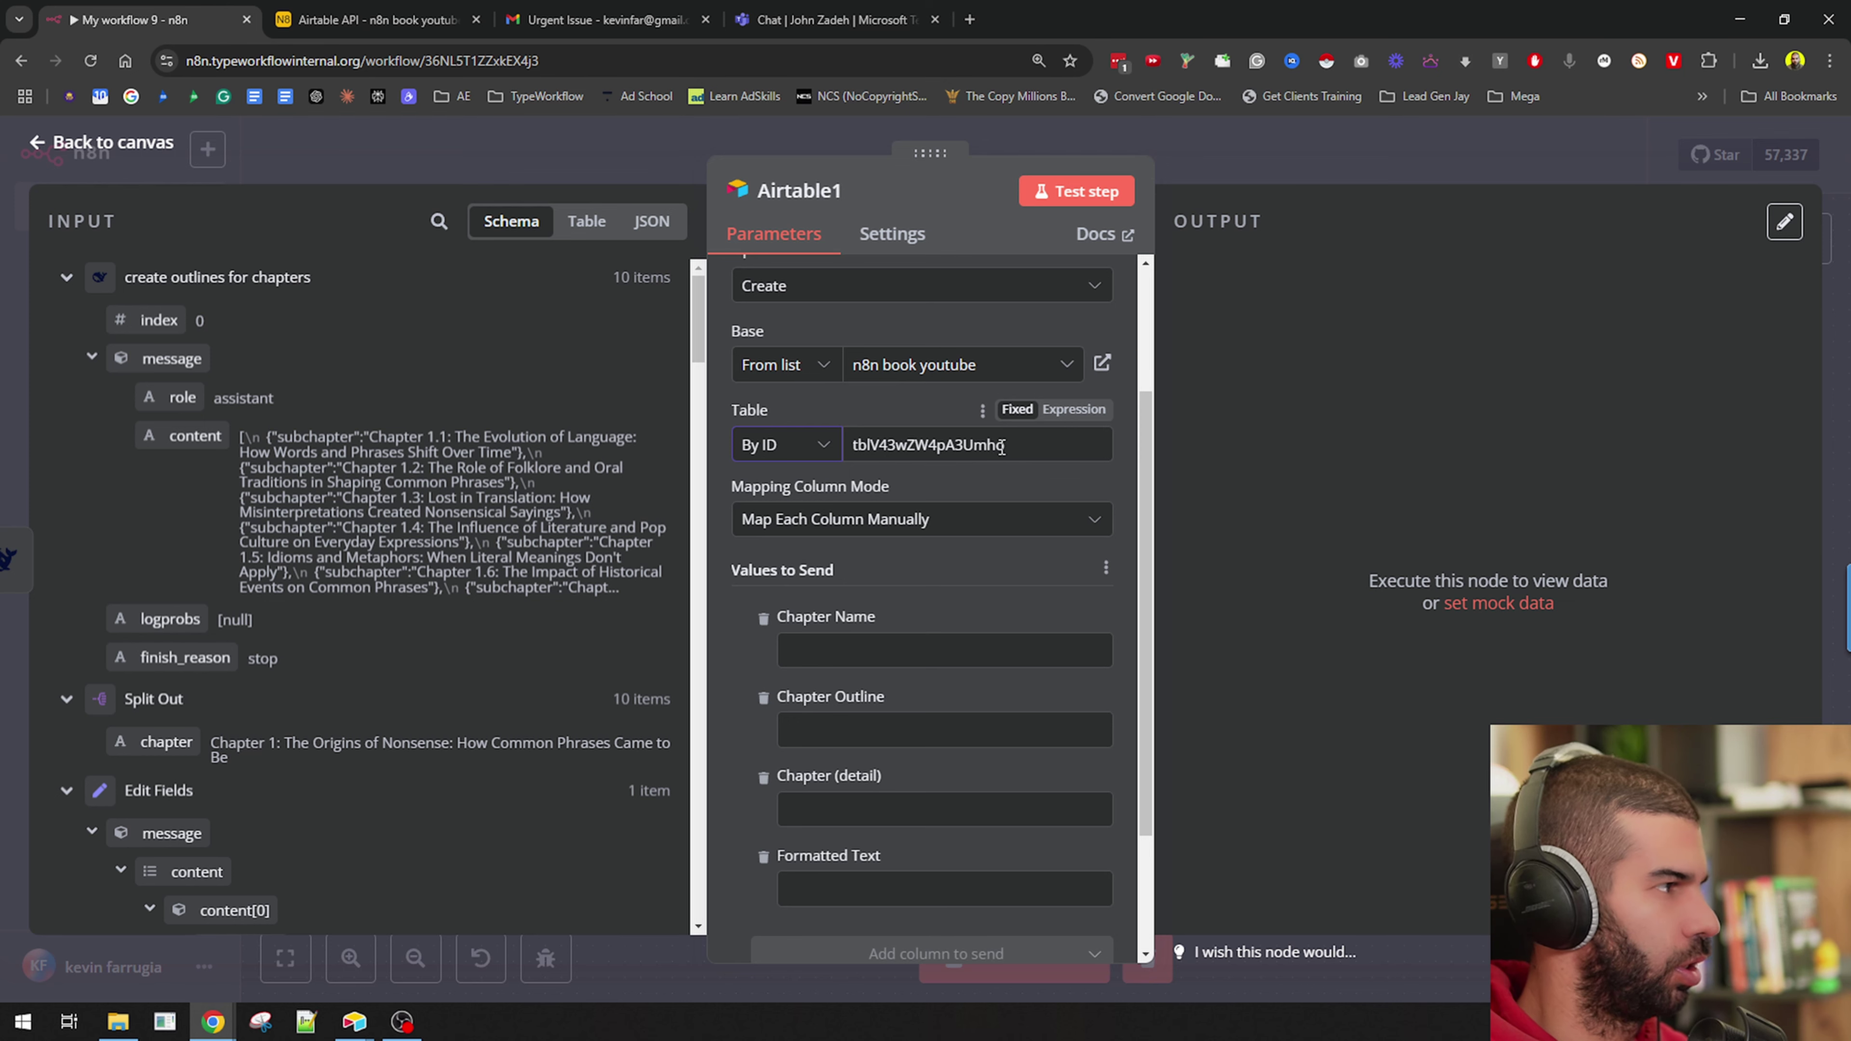
pyautogui.scroll(-15, 219, 608)
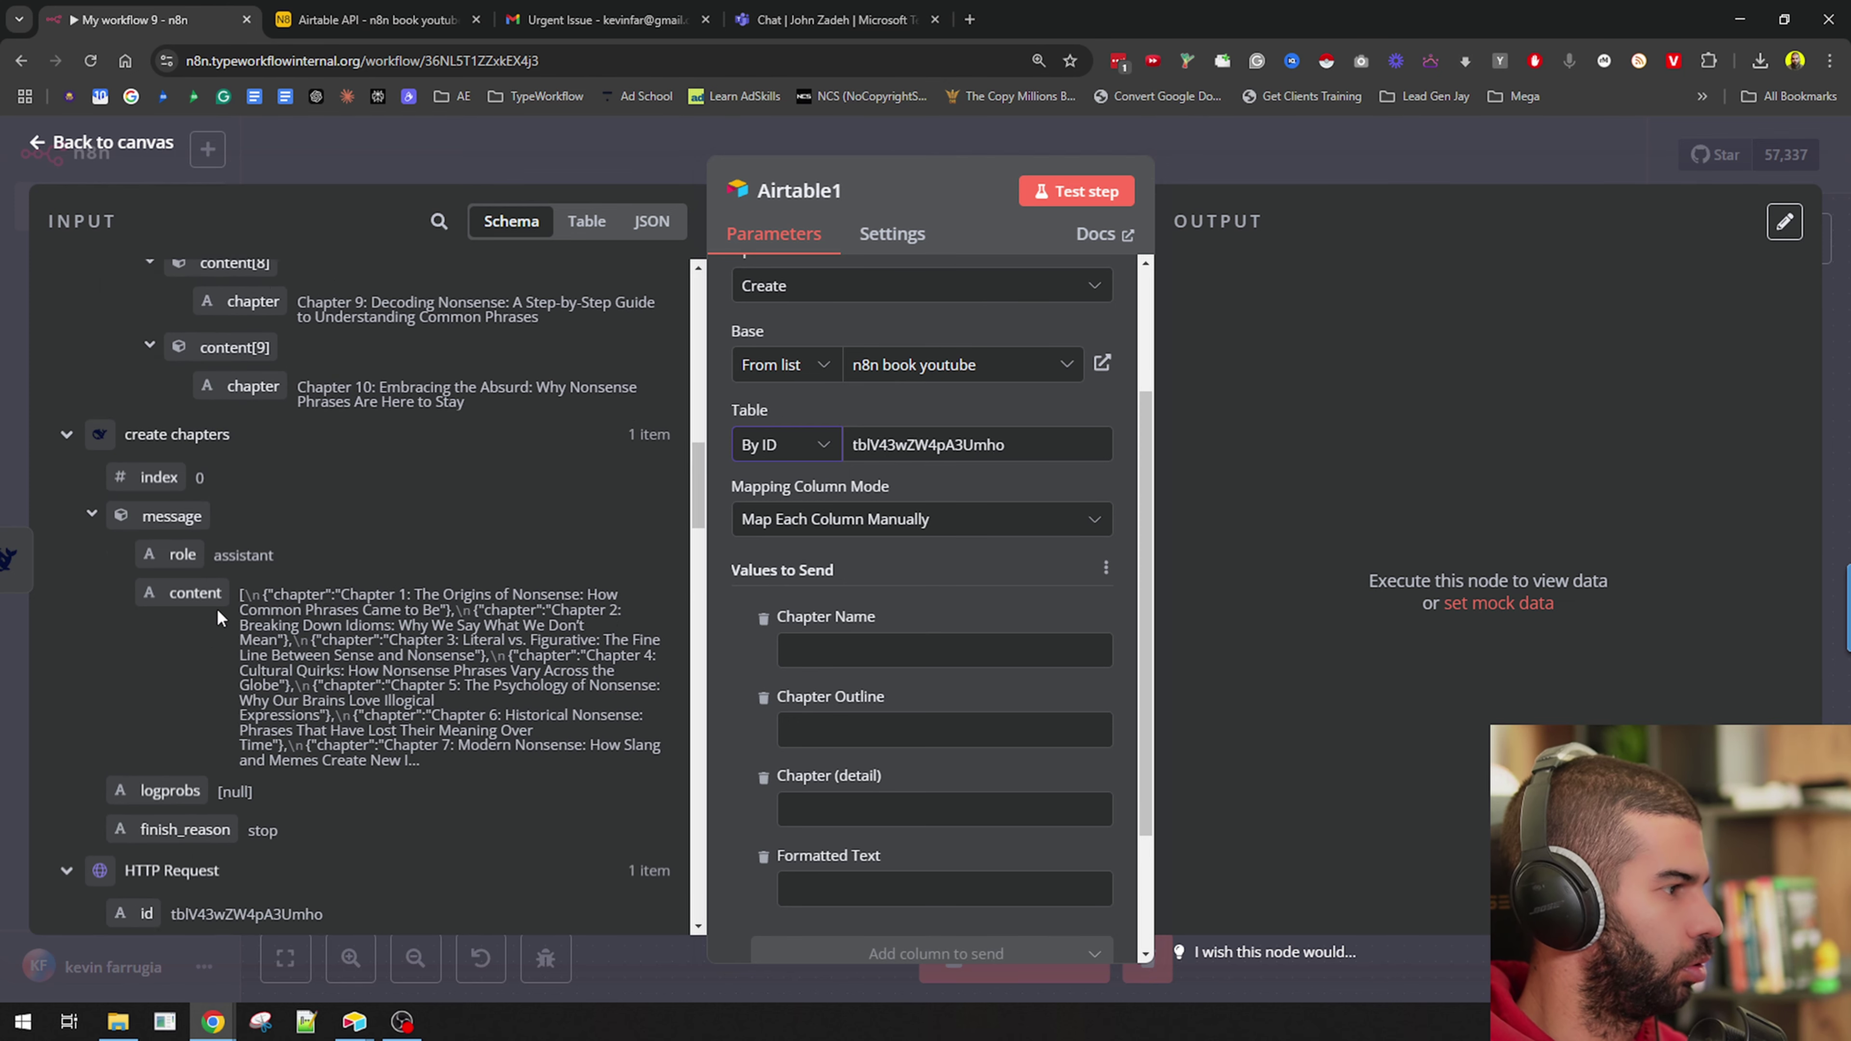
pyautogui.scroll(-10, 230, 640)
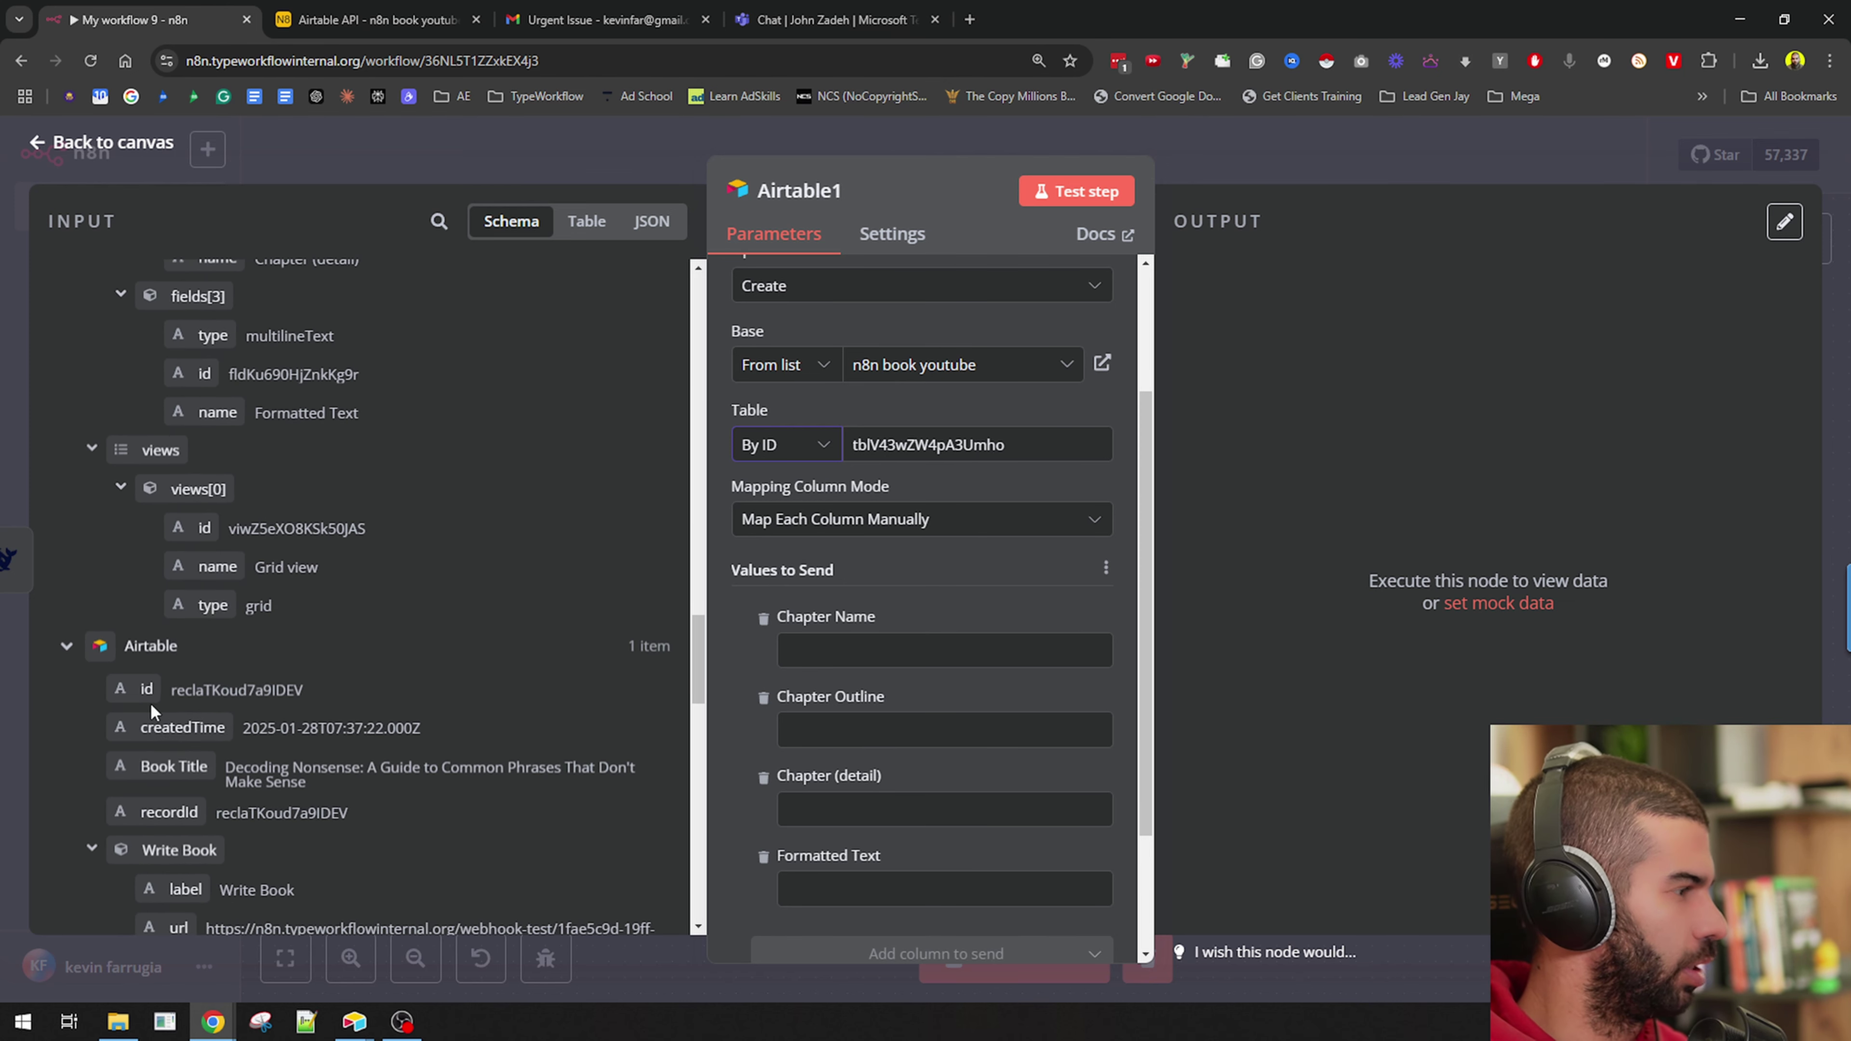
pyautogui.scroll(-9, 232, 704)
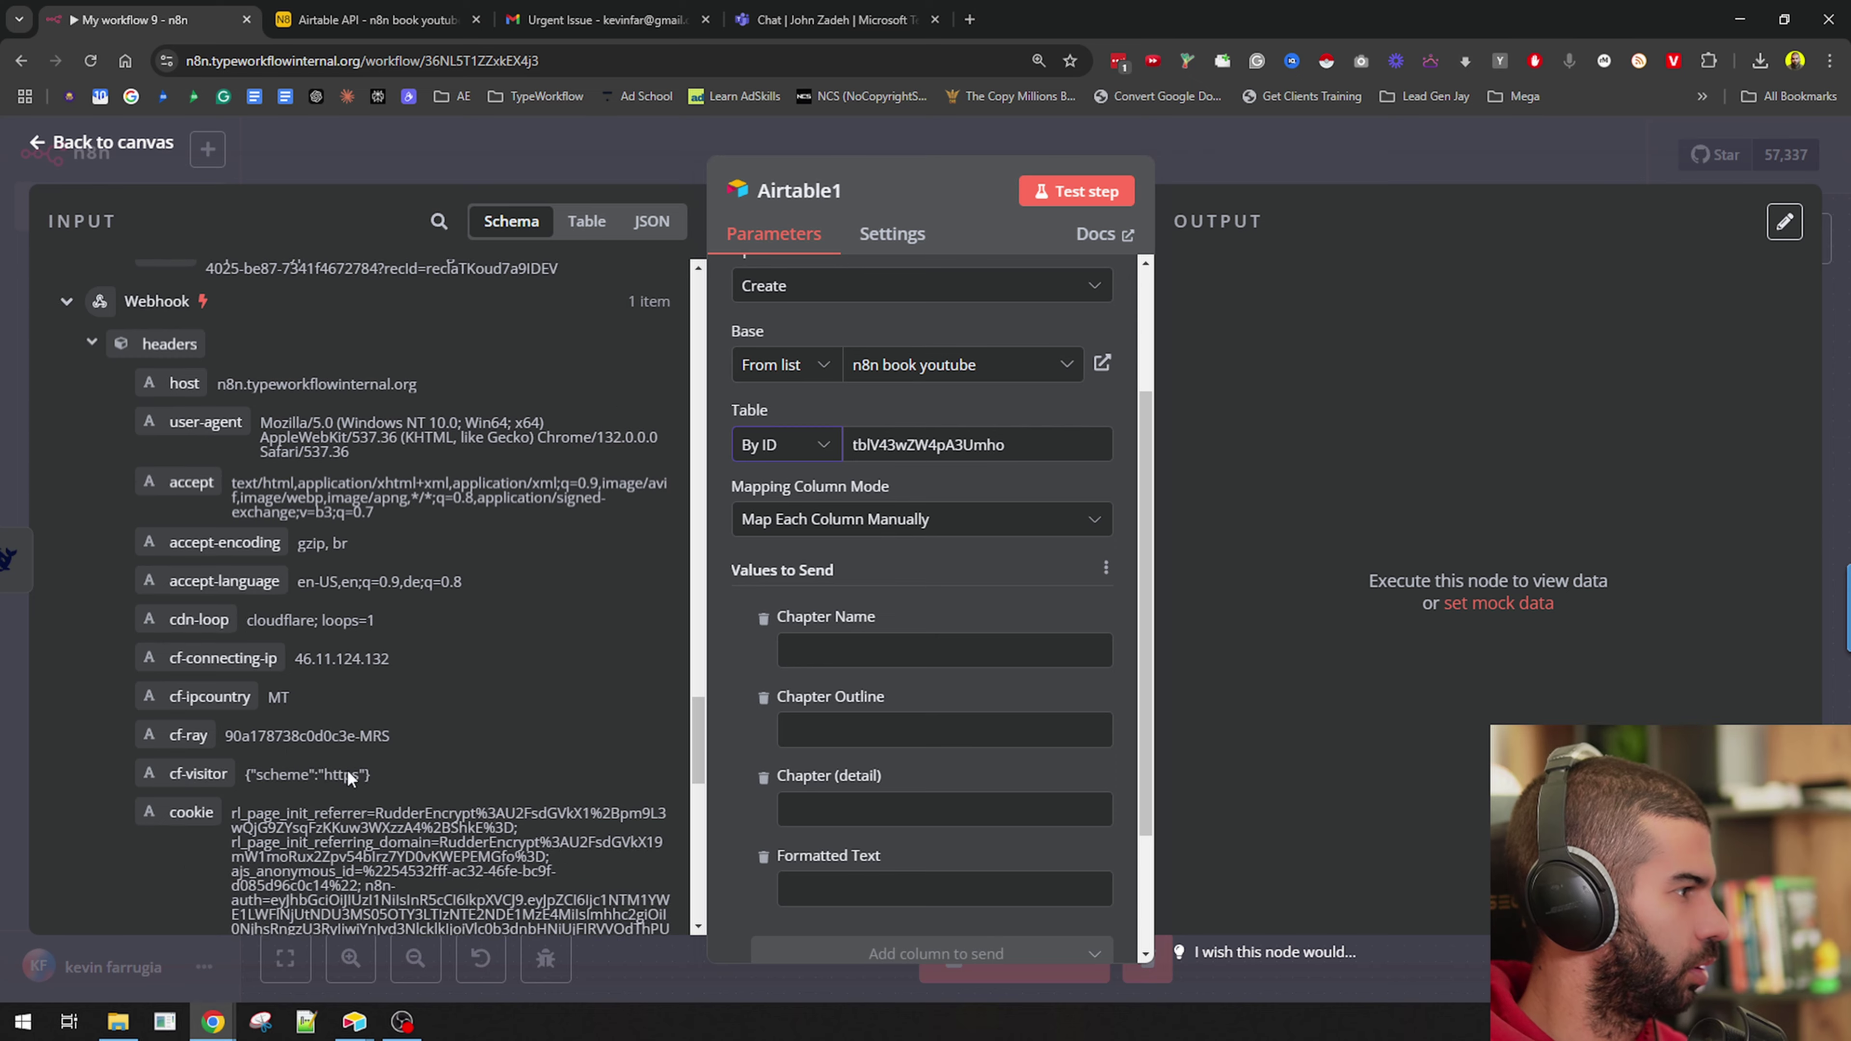
pyautogui.scroll(6, 285, 713)
pyautogui.scroll(10, 287, 708)
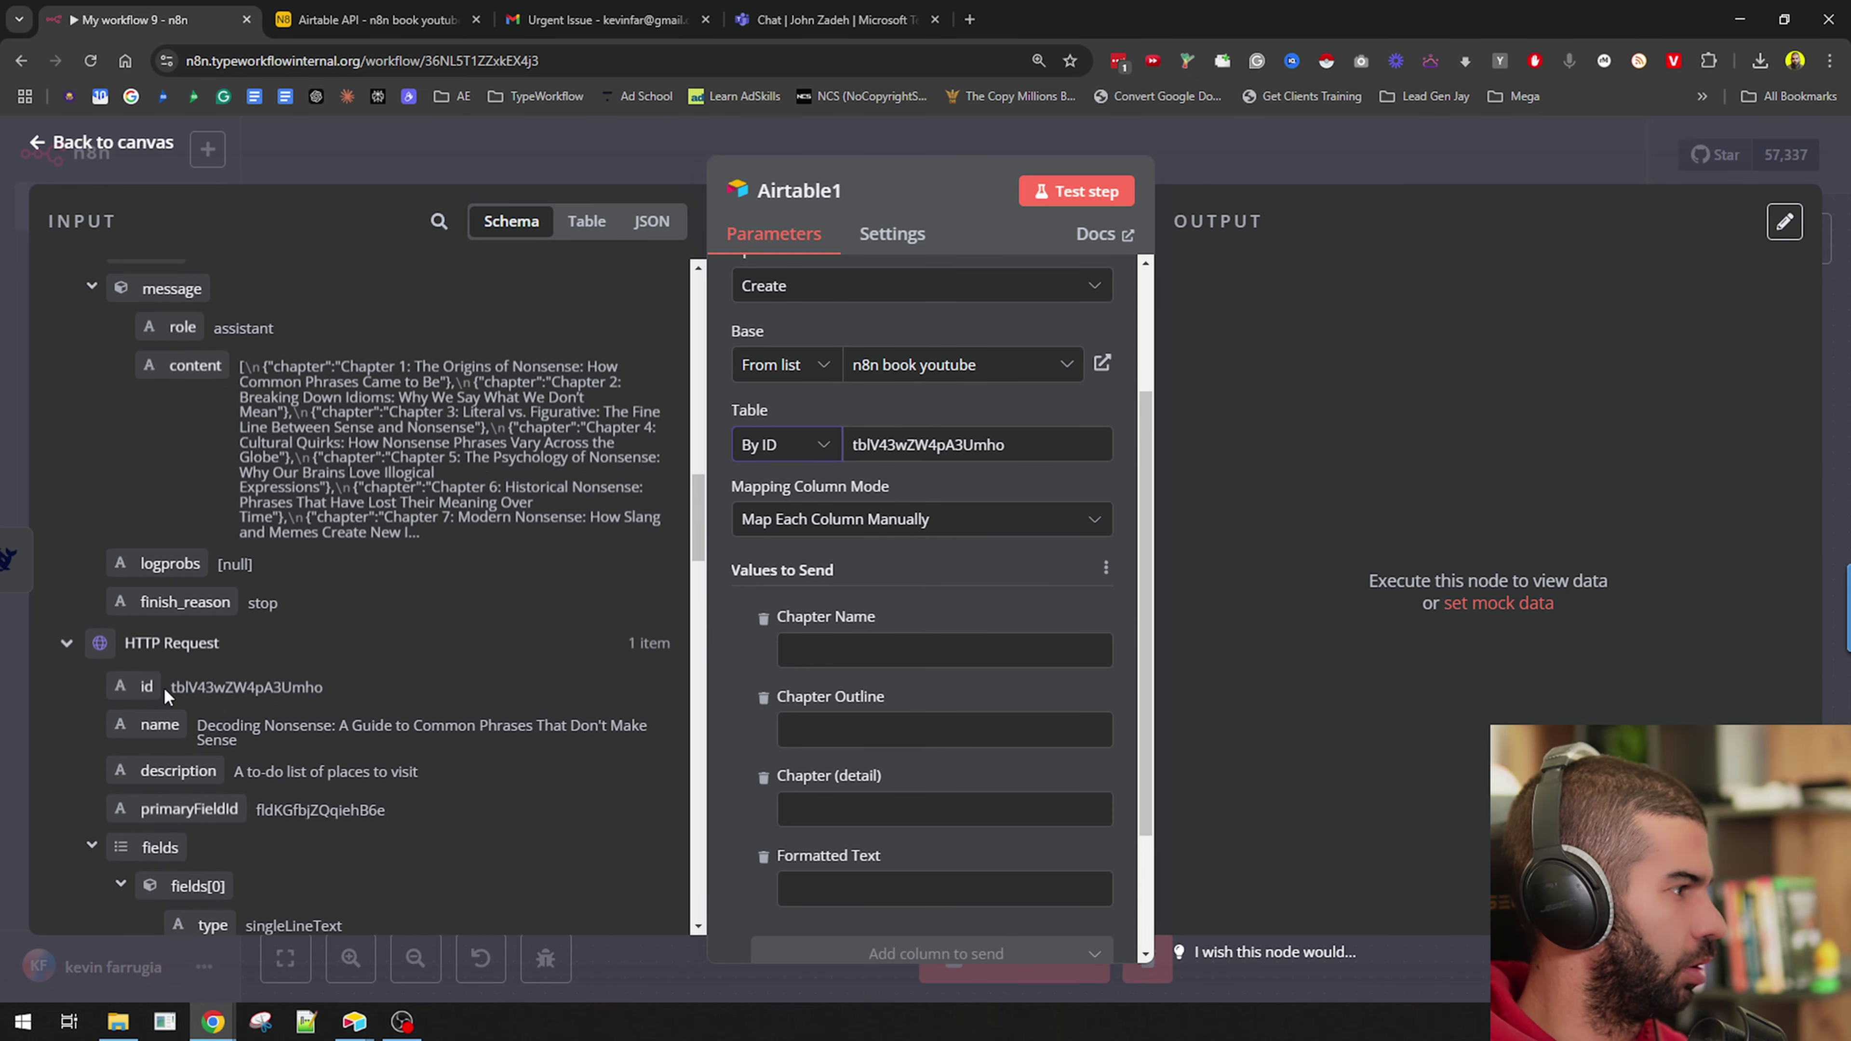
pyautogui.moveTo(133, 687); pyautogui.dragTo(934, 448)
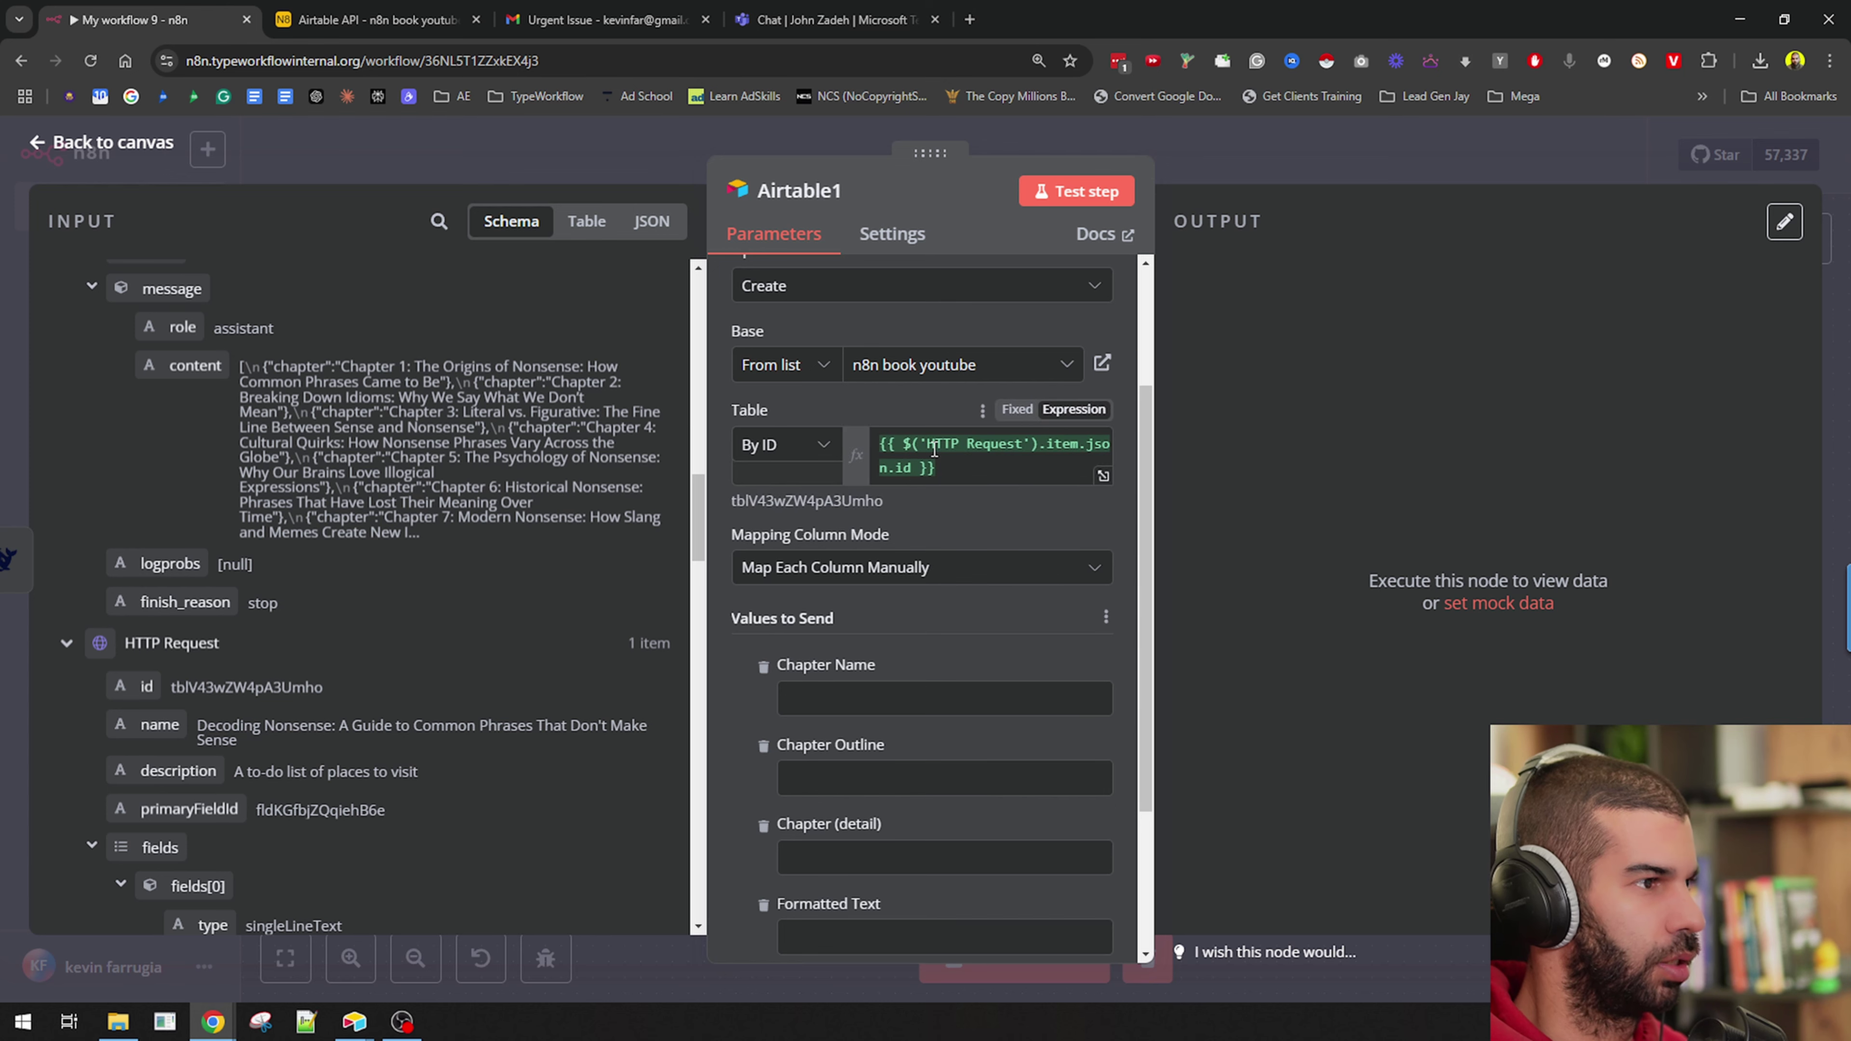
# Map Split Out chapter to Chapter Name and message content to Chapter Outline, then test.
pyautogui.scroll(-3, 908, 613)
pyautogui.click(862, 503)
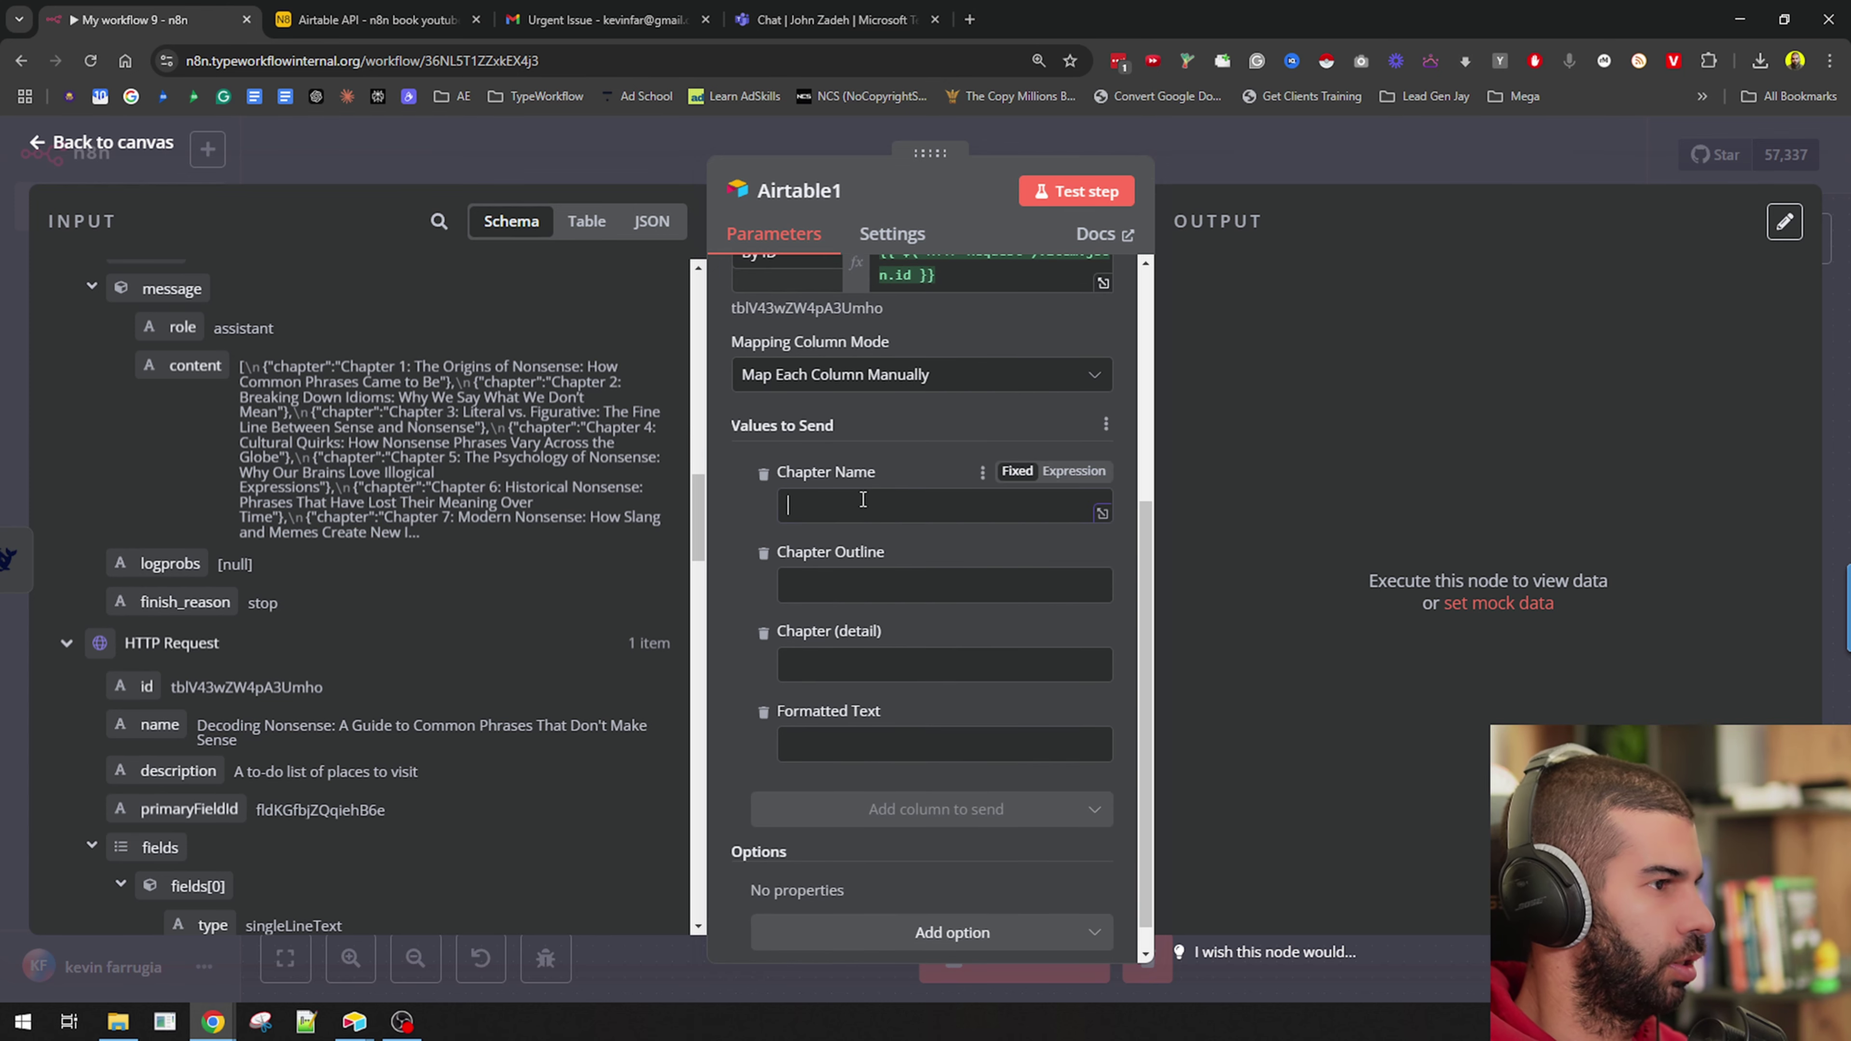
pyautogui.scroll(10, 162, 311)
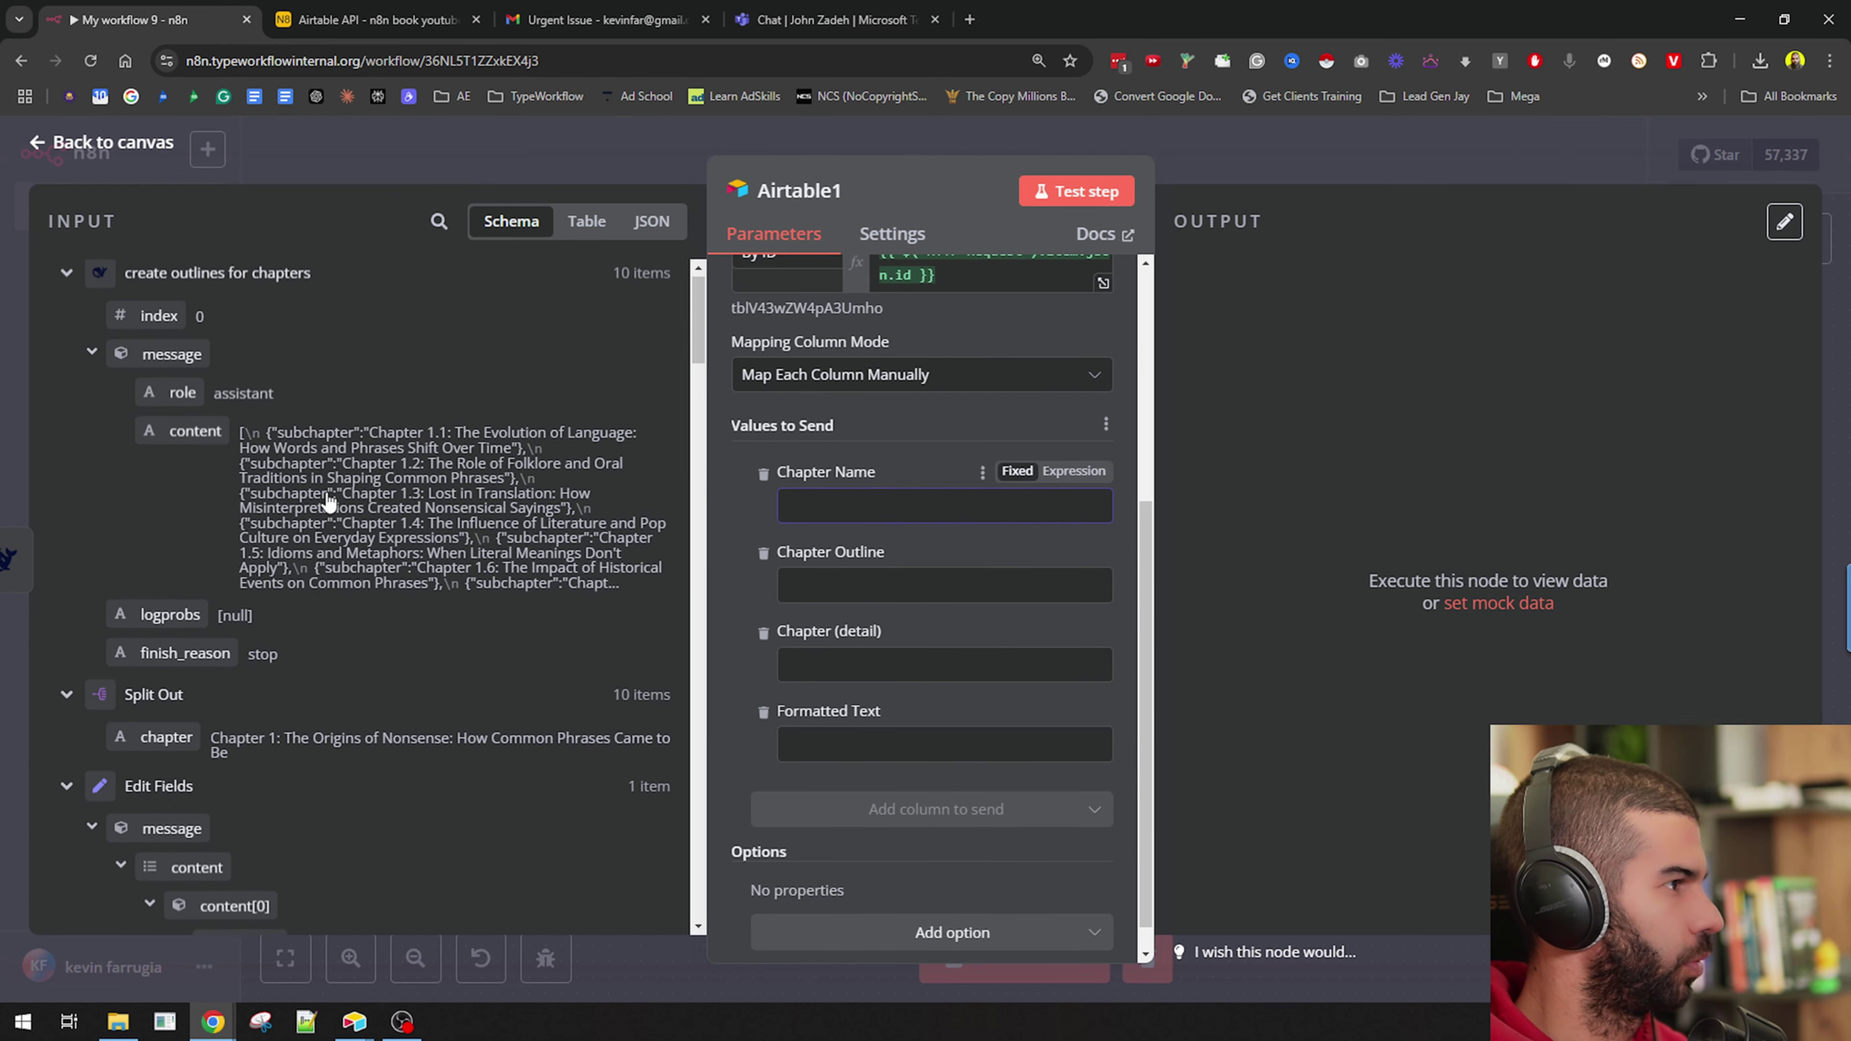
pyautogui.scroll(-4, 162, 312)
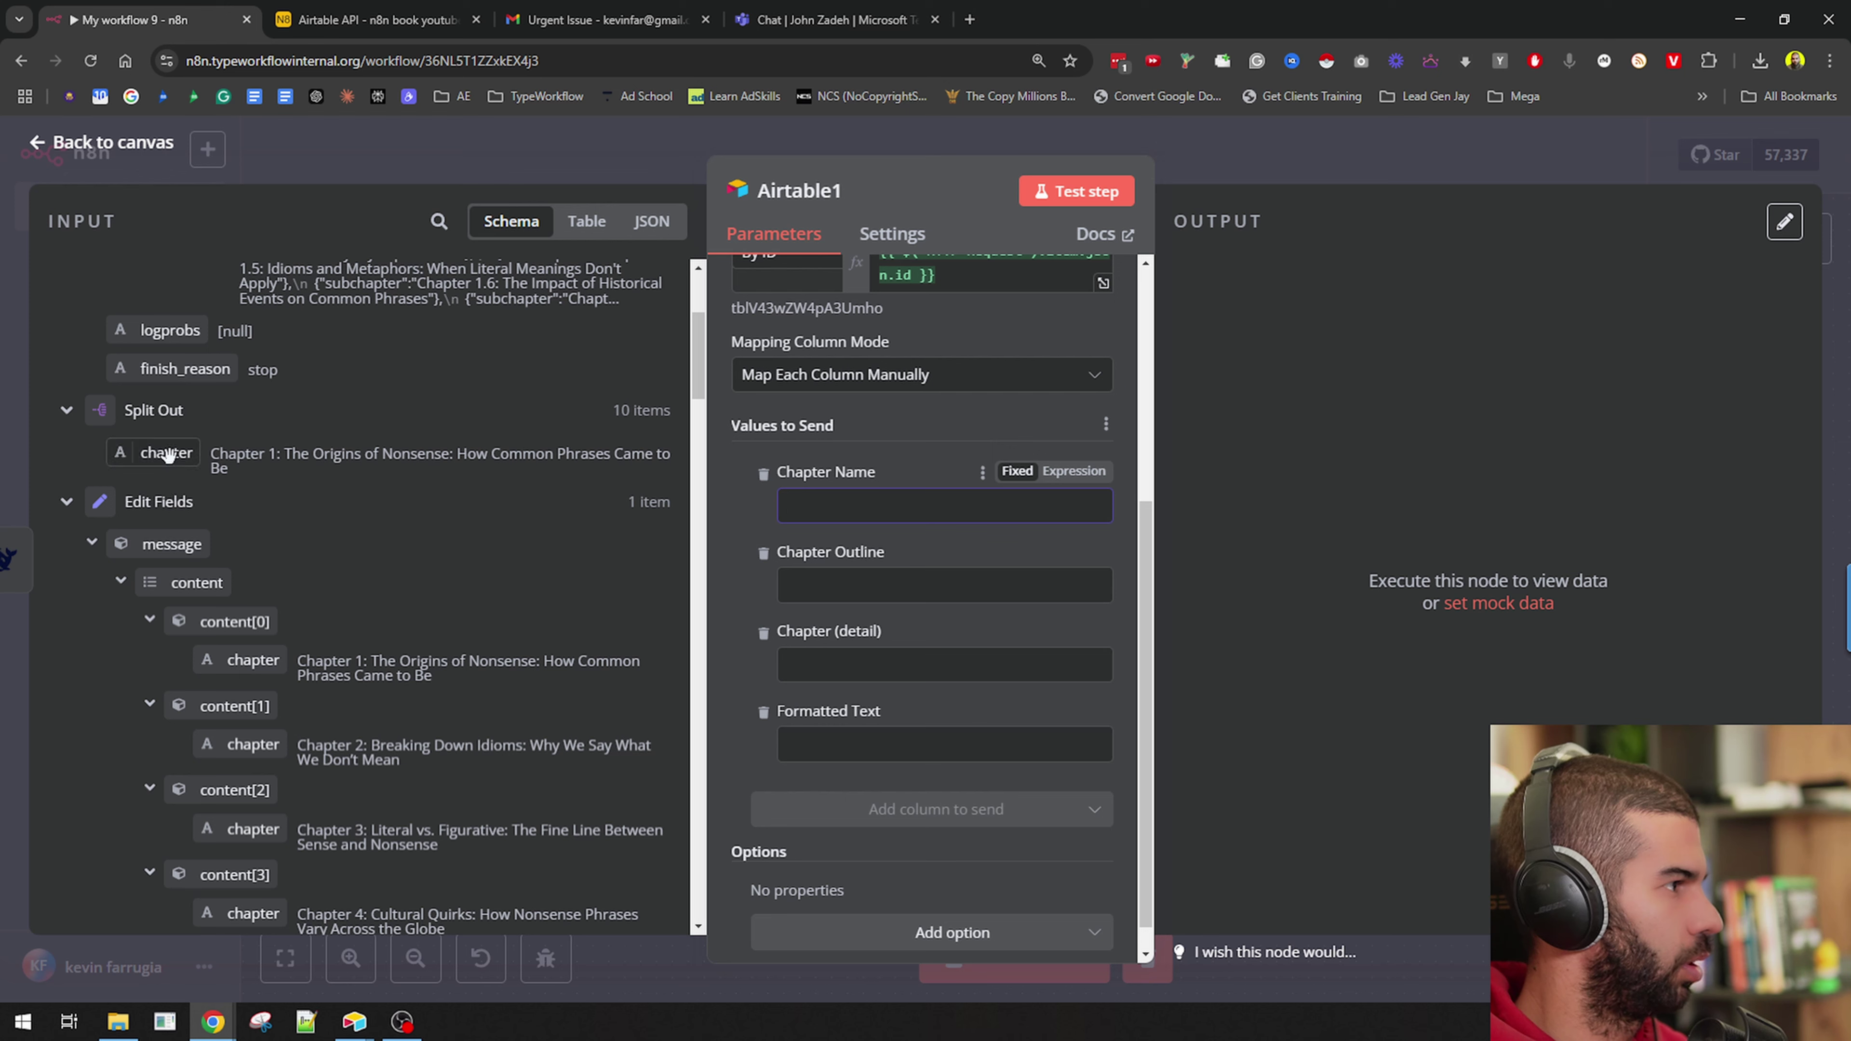
pyautogui.moveTo(166, 453); pyautogui.dragTo(867, 506)
pyautogui.scroll(2, 336, 592)
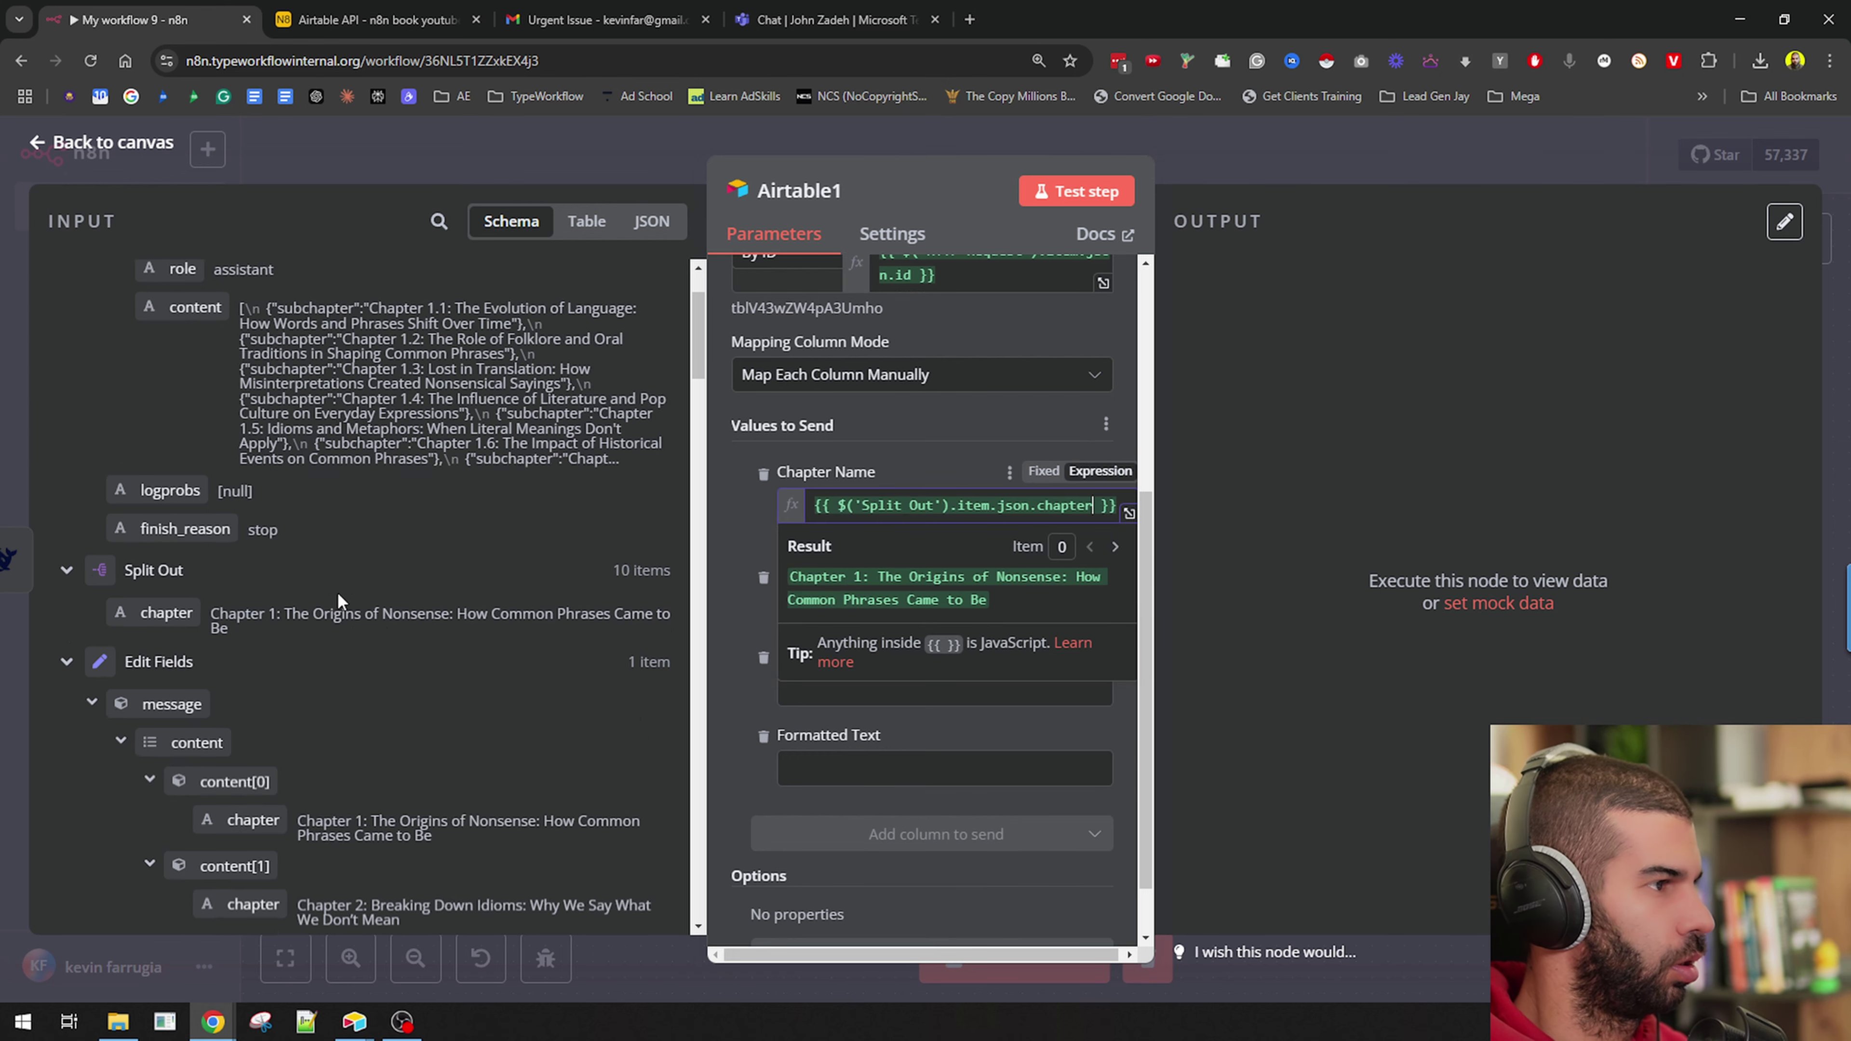
pyautogui.scroll(2, 337, 592)
pyautogui.moveTo(195, 441); pyautogui.dragTo(907, 609)
pyautogui.click(722, 729)
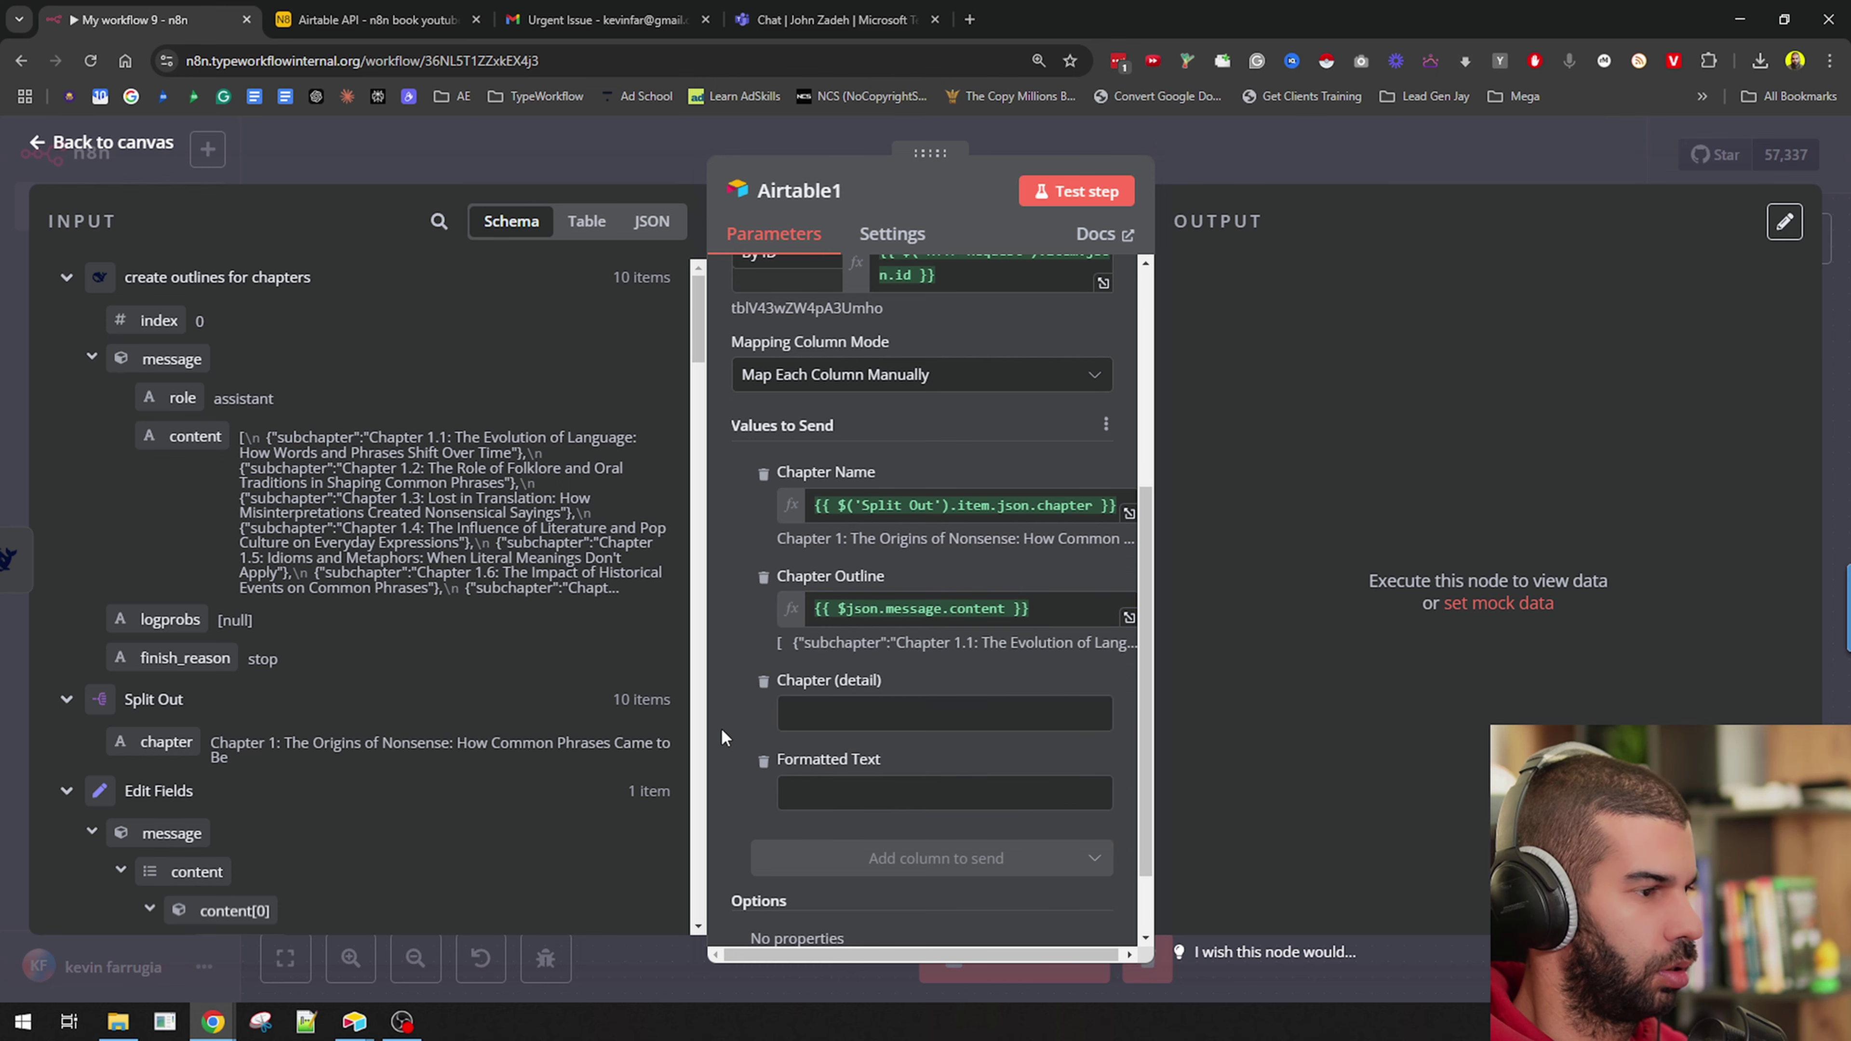
pyautogui.scroll(-2, 721, 729)
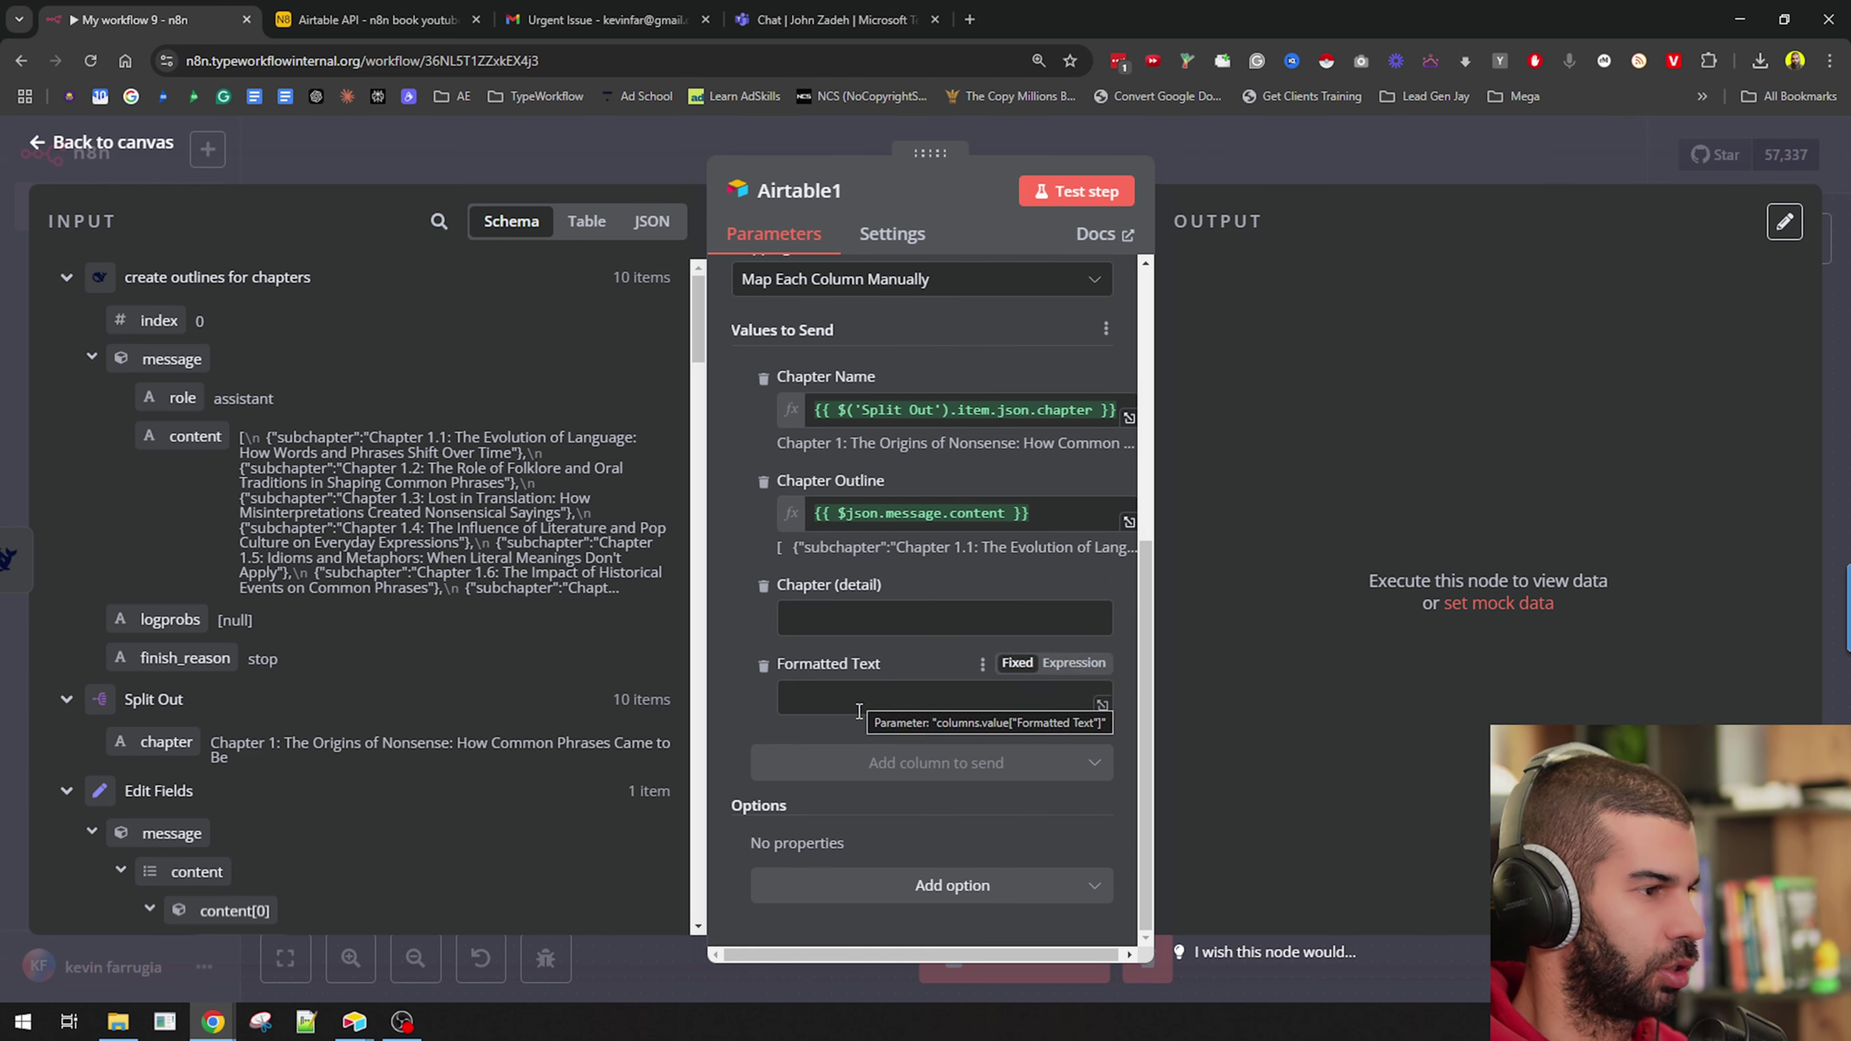
pyautogui.click(1071, 195)
# Widen the Chapter Outline column and open Chapter 10's record to read subchapters 10.1–10.9.
pyautogui.hotkey('alt', 'Tab')
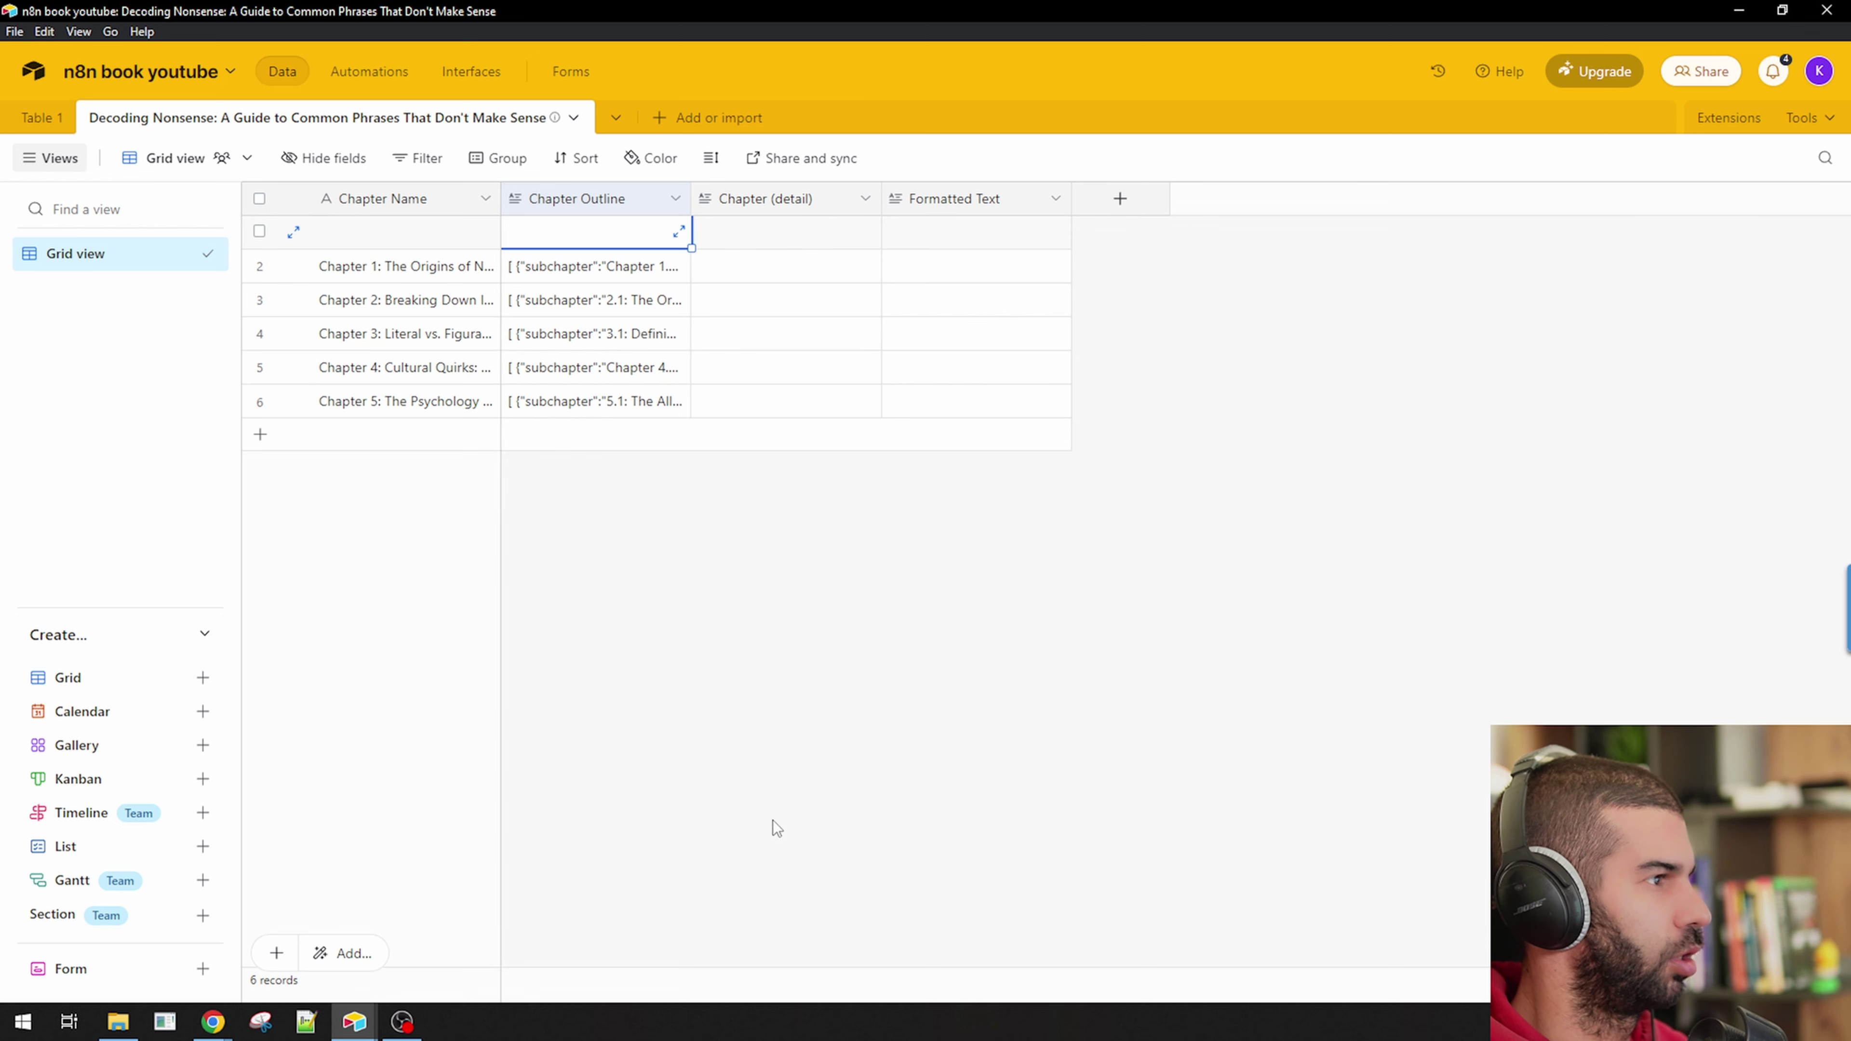
pyautogui.moveTo(690, 230); pyautogui.dragTo(1337, 230)
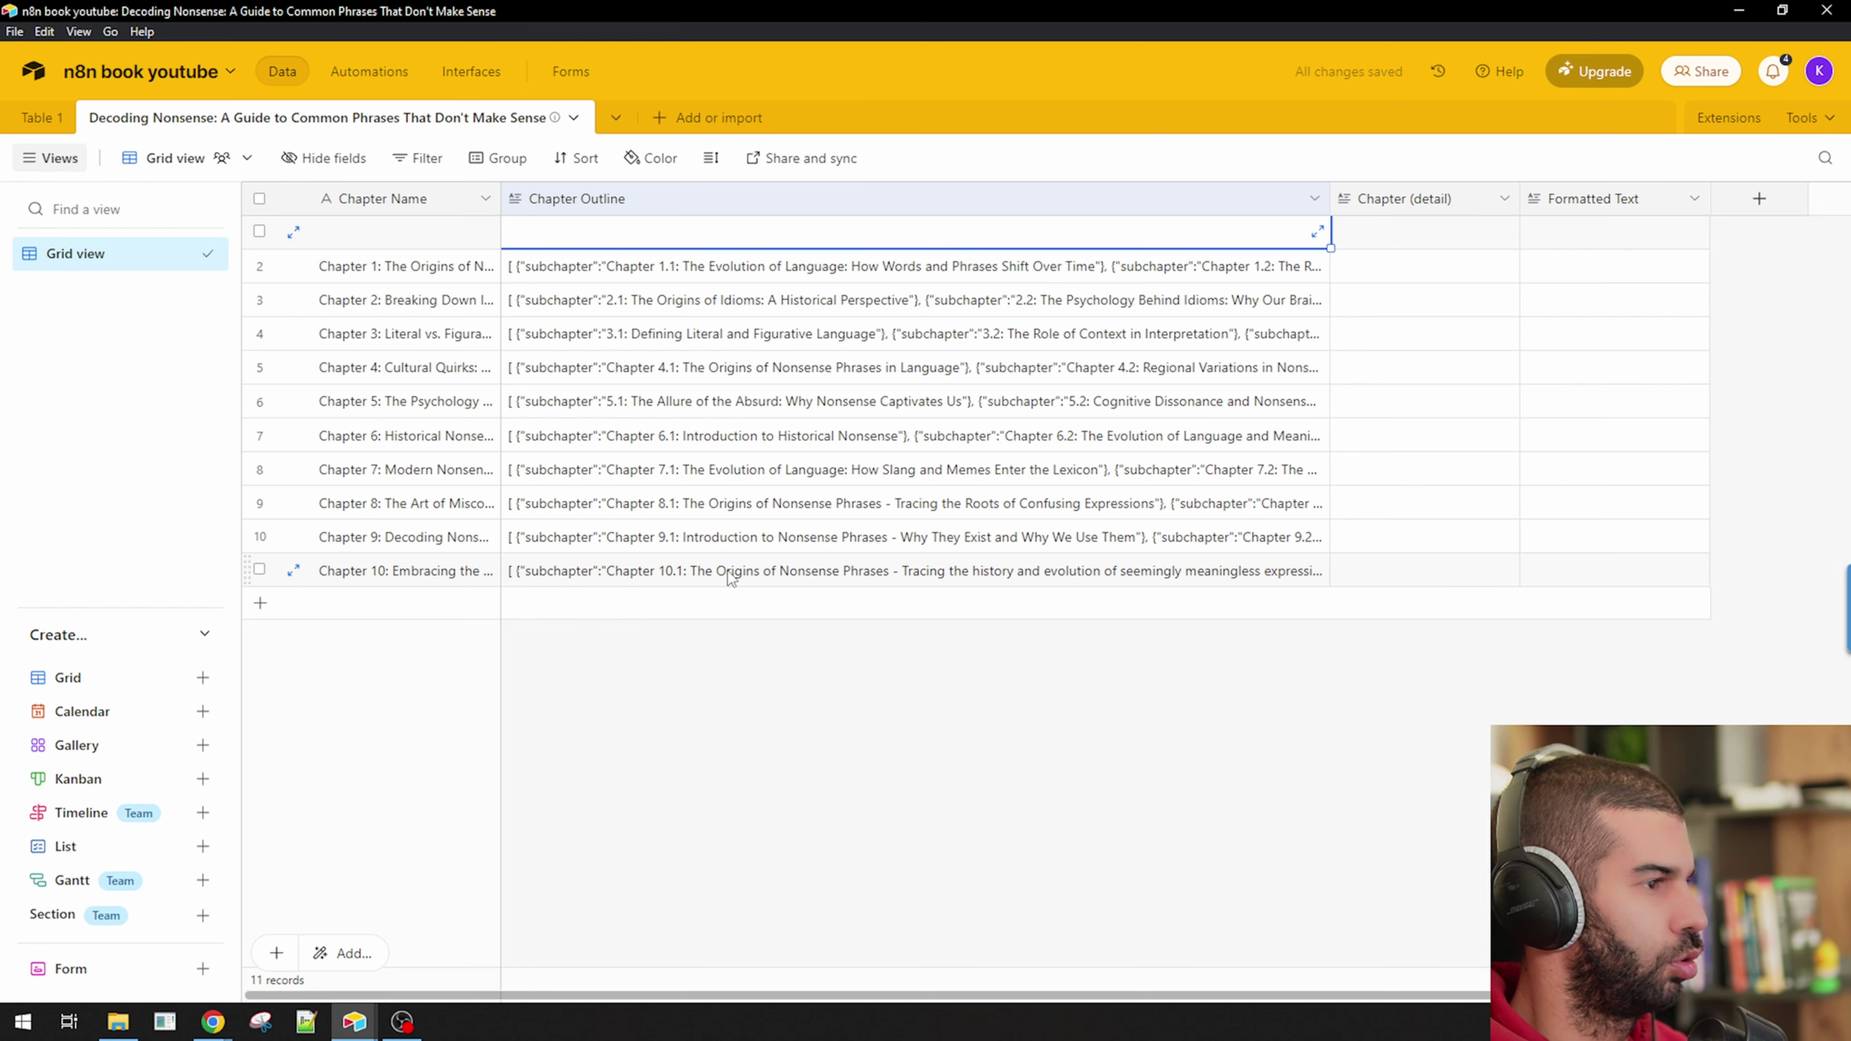
pyautogui.click(293, 570)
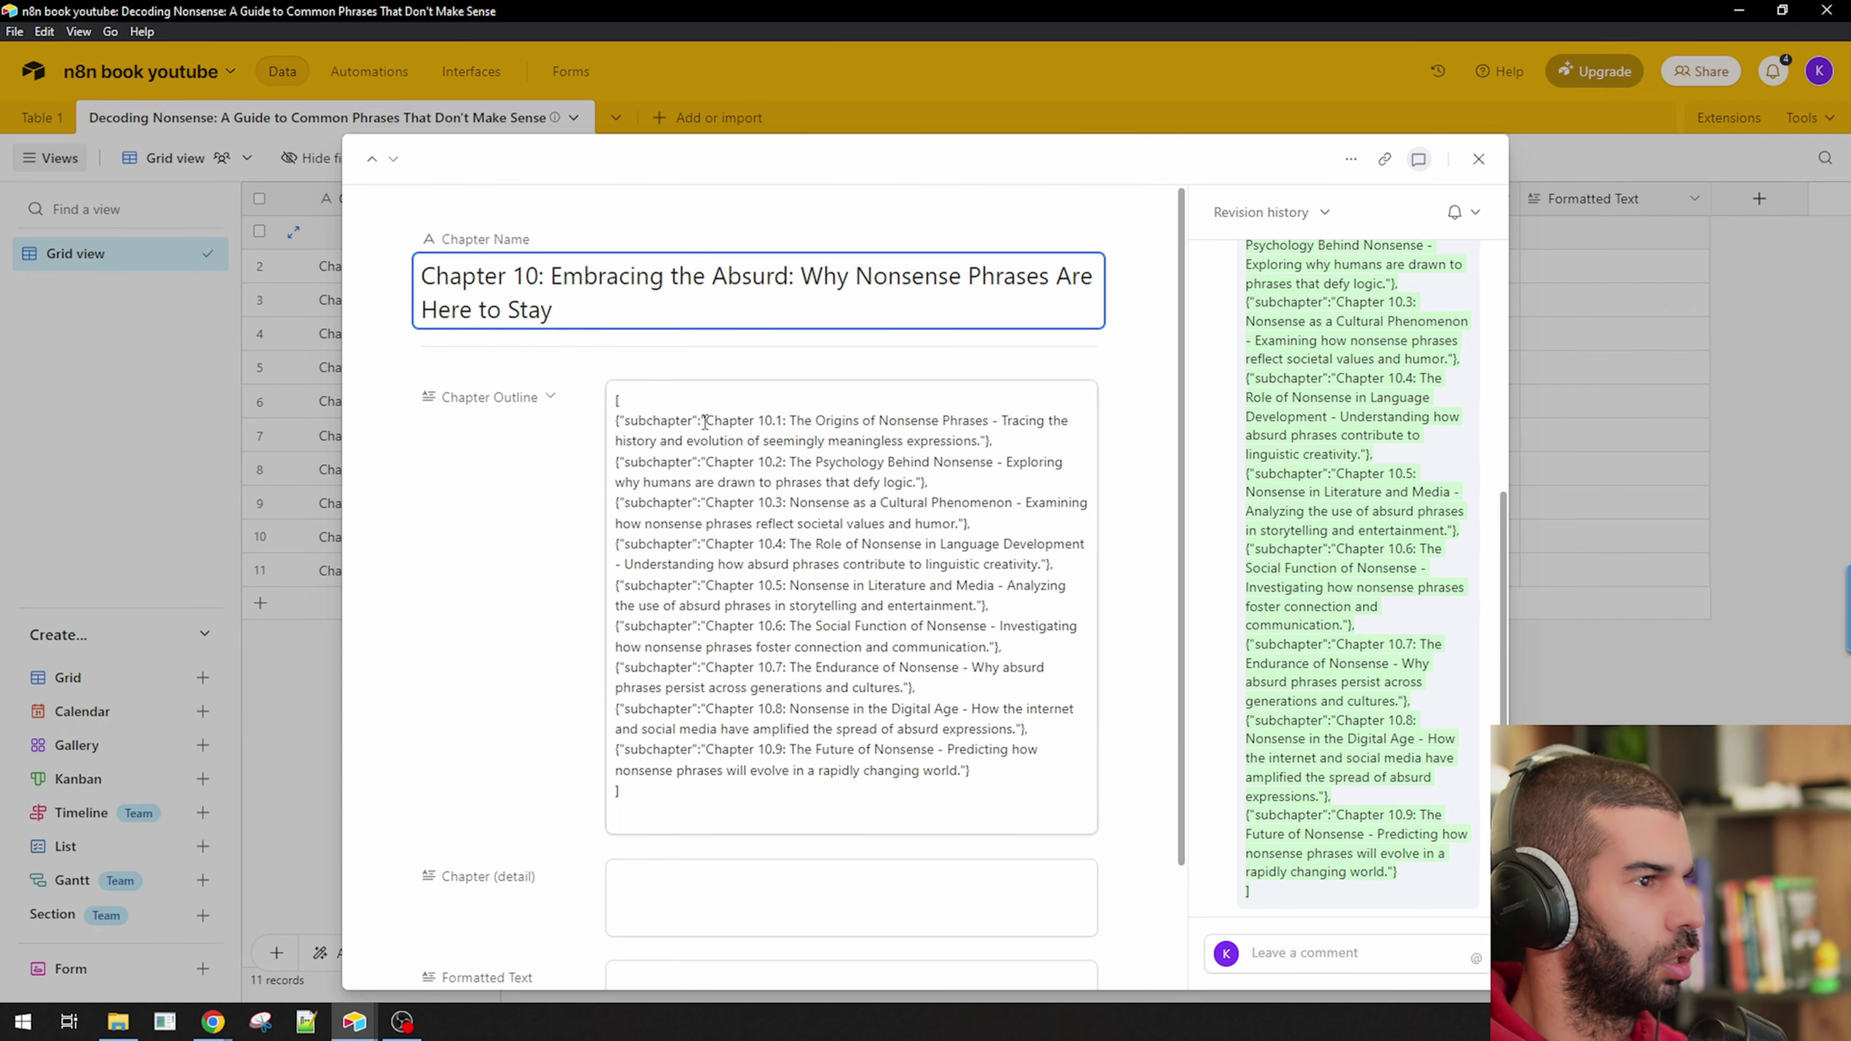
pyautogui.moveTo(704, 422); pyautogui.dragTo(609, 416)
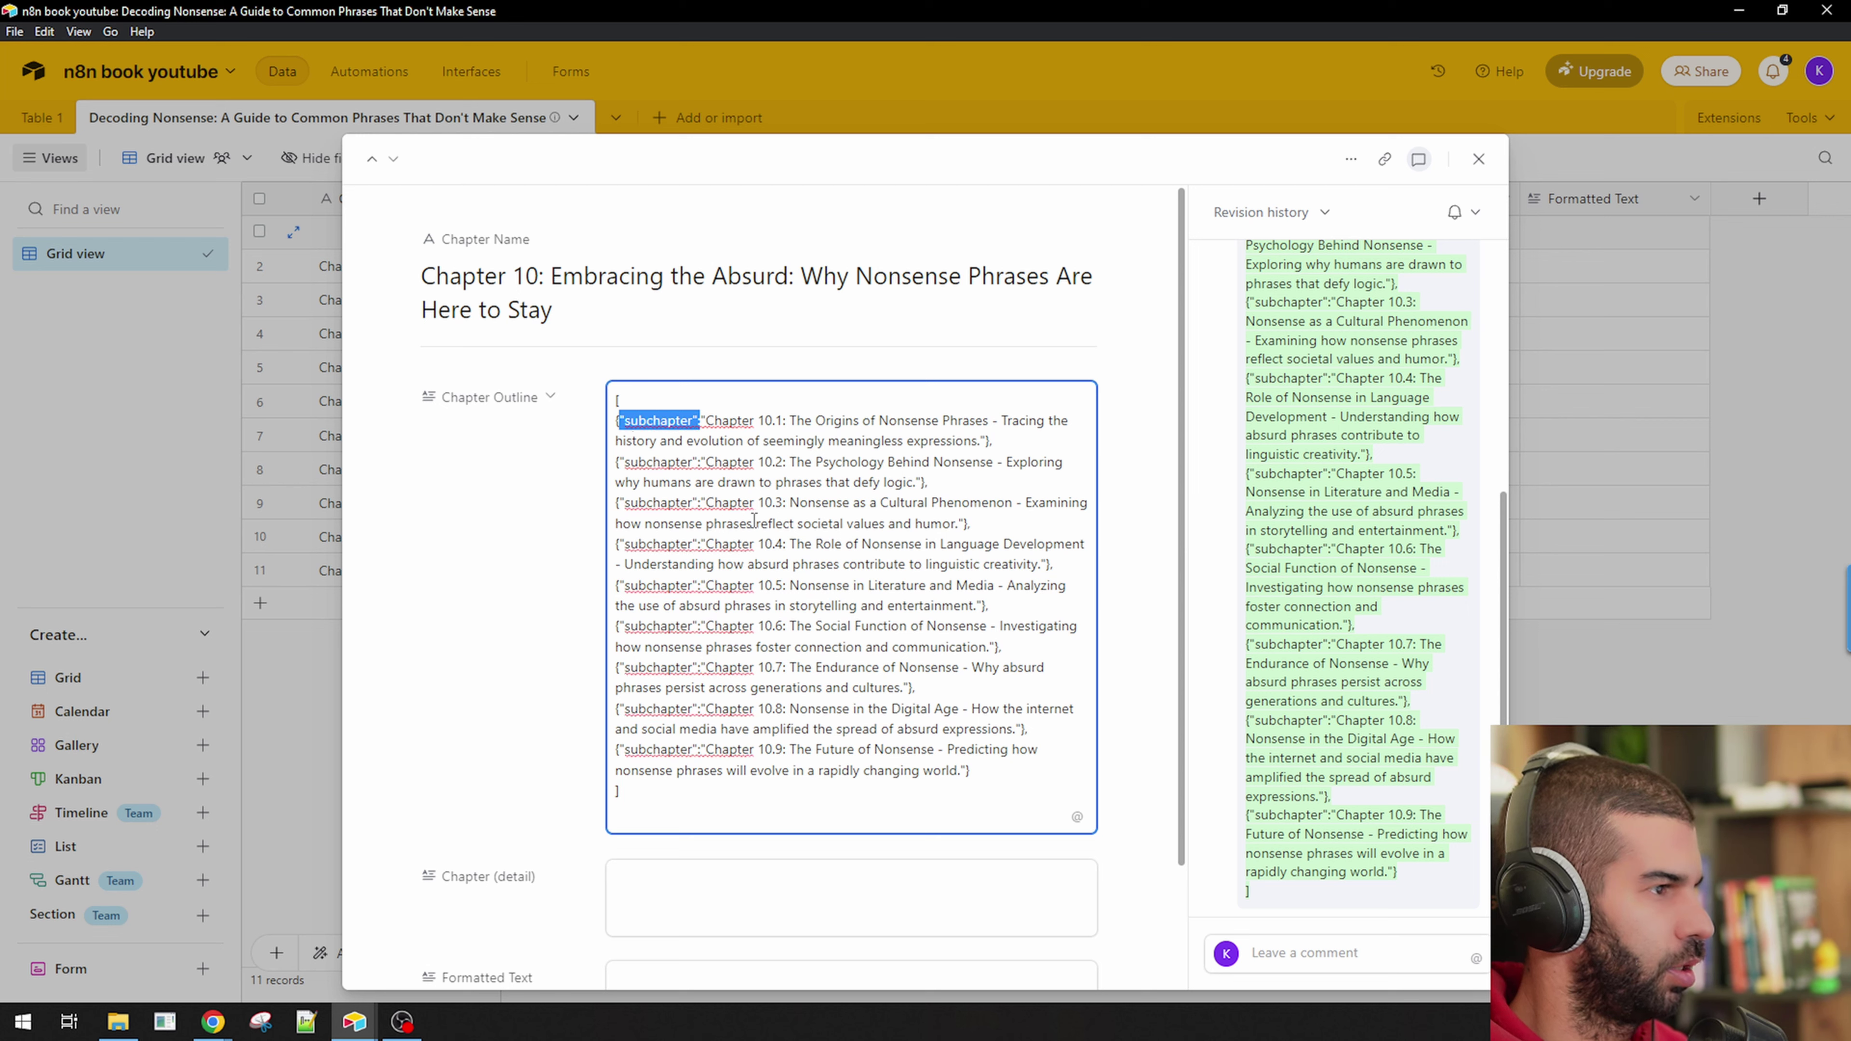
pyautogui.moveTo(707, 502); pyautogui.dragTo(966, 524)
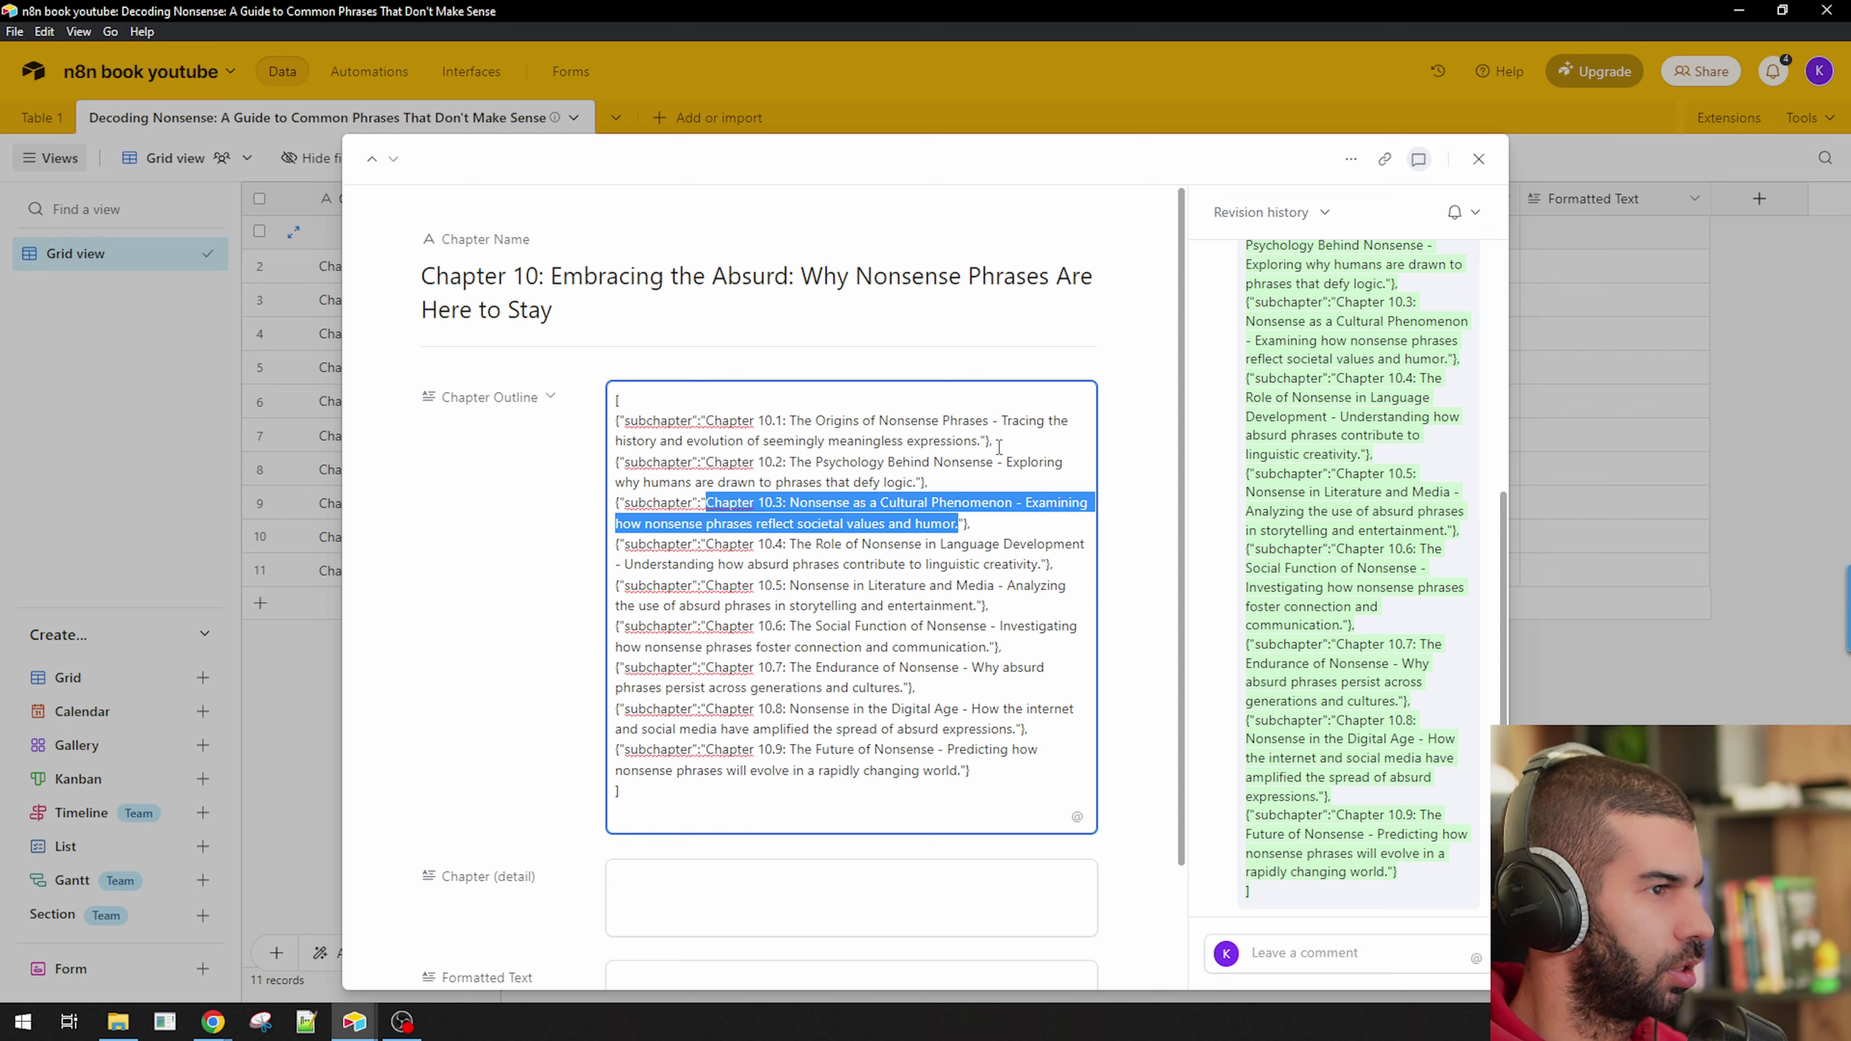
pyautogui.moveTo(992, 441); pyautogui.dragTo(616, 405)
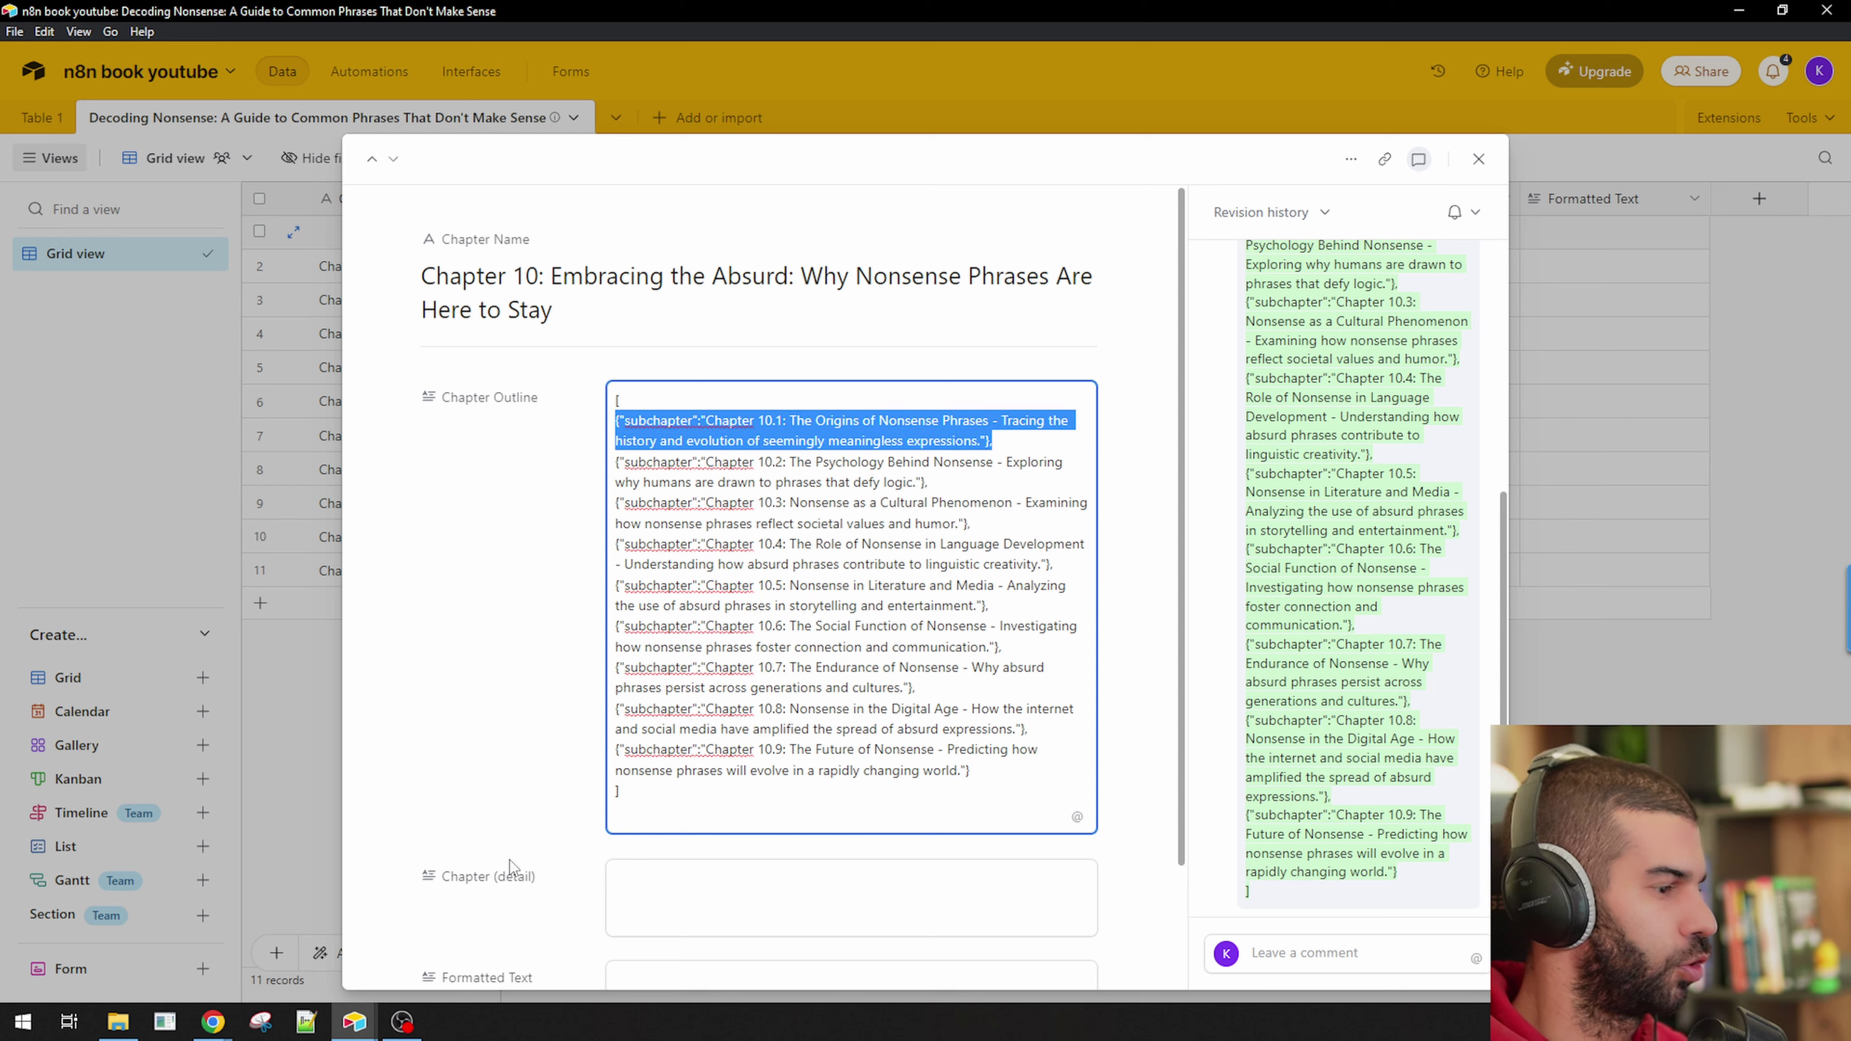
# Bring up a new ChatGPT chat in Chrome and maximize its window.
pyautogui.hotkey('alt', 'Tab')
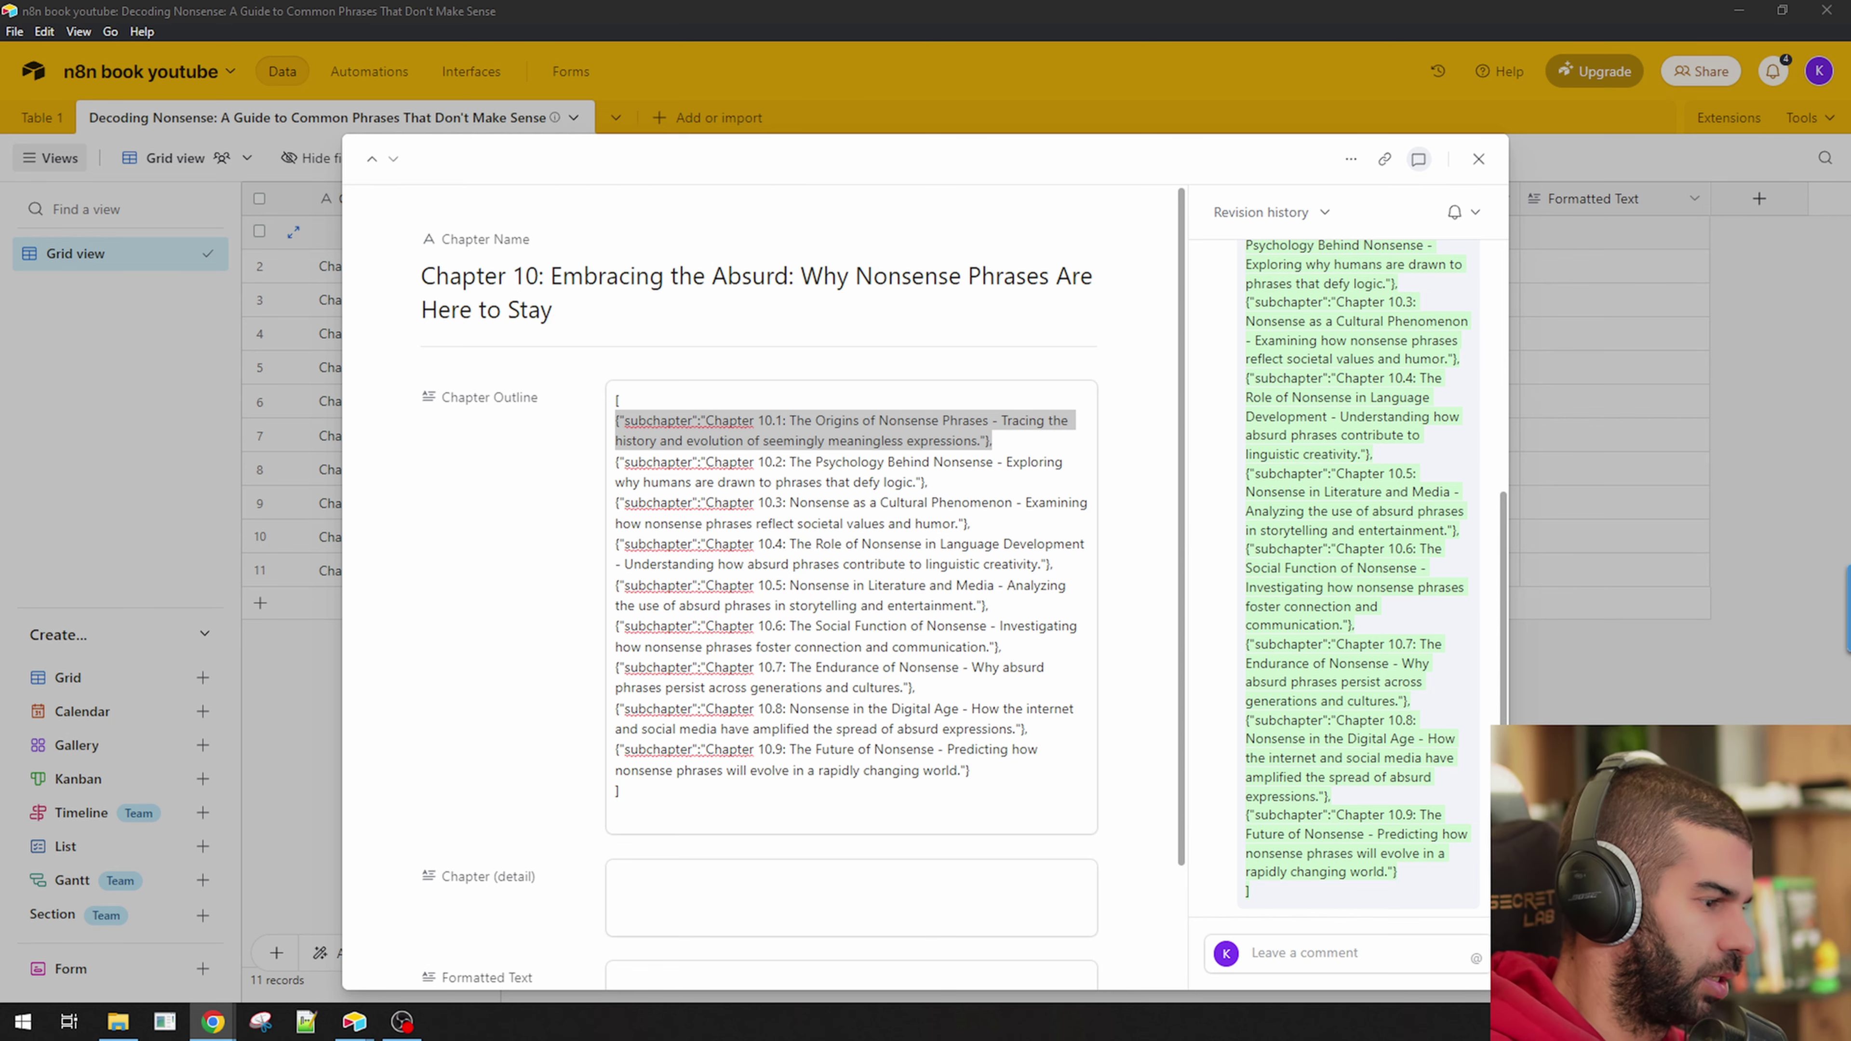
pyautogui.moveTo(594, 276); pyautogui.dragTo(577, 2)
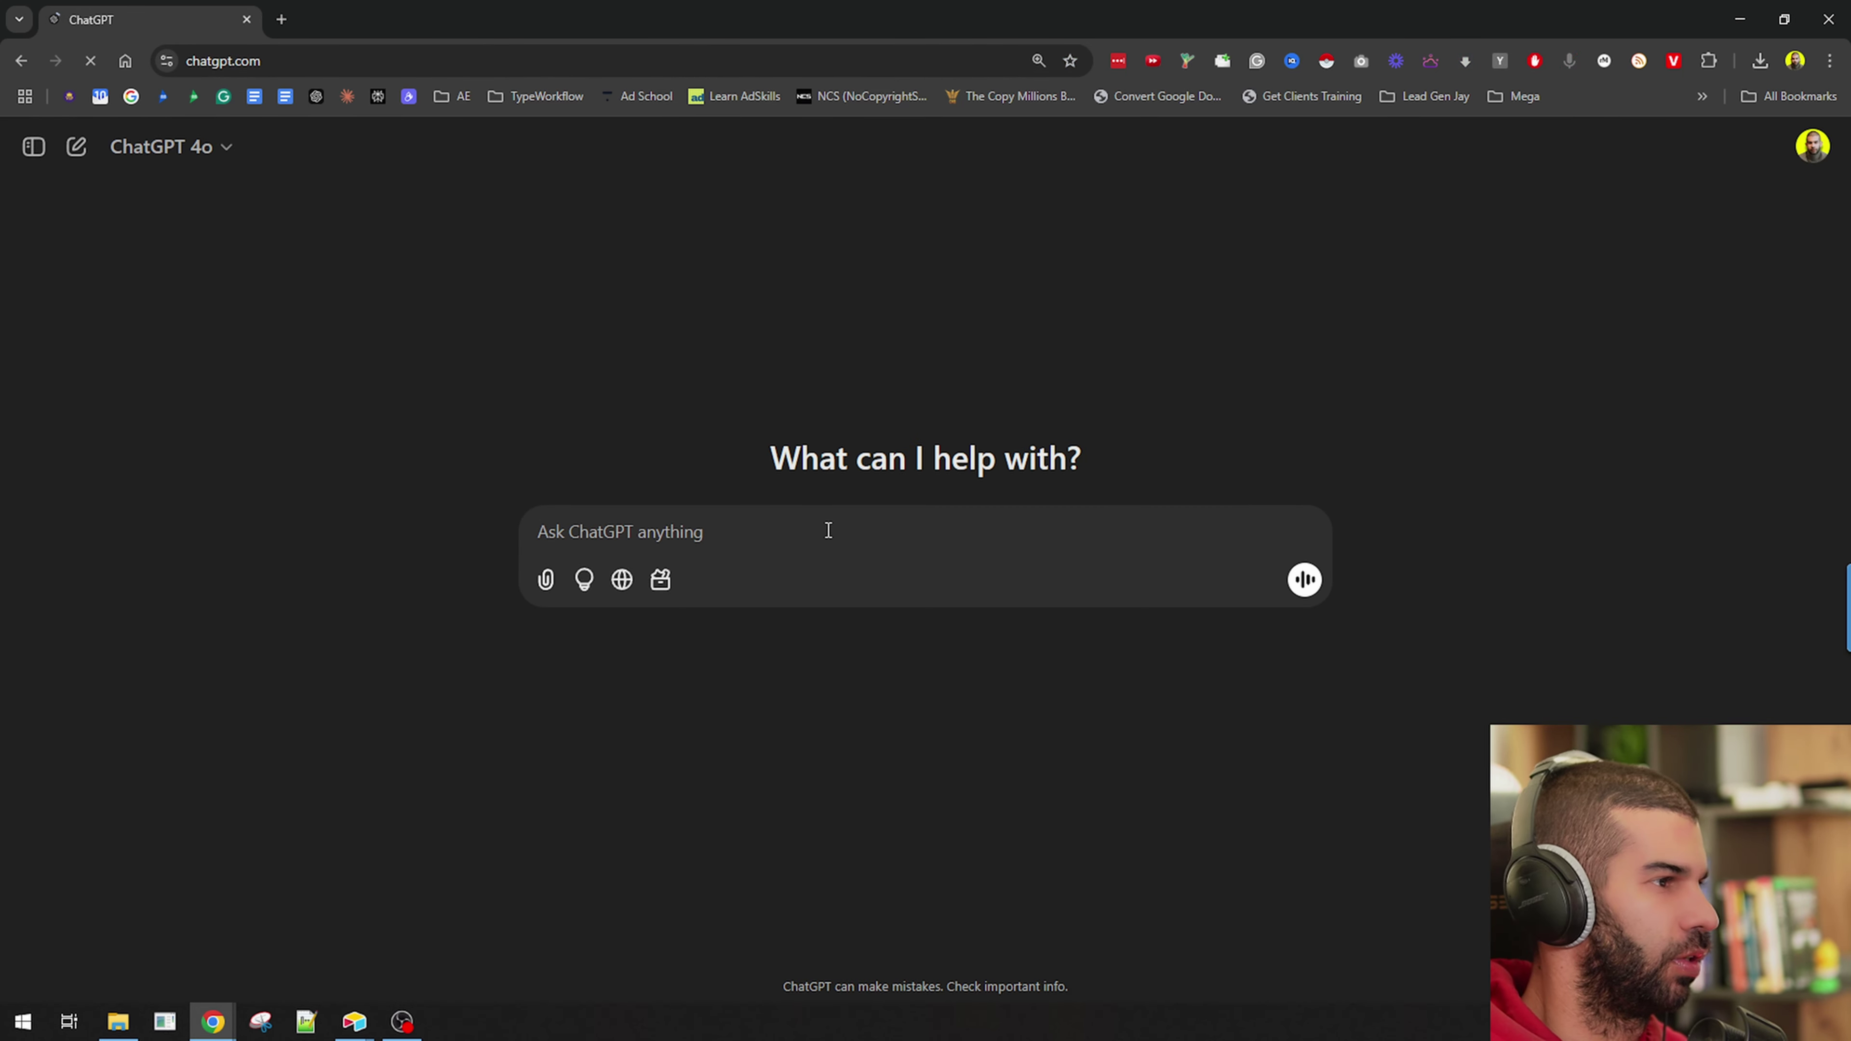
# Draft a ChatGPT prompt 'for this chapter' with the Chapter 10.1 subchapter line pasted in, then return to Airtable.
pyautogui.write('for t')
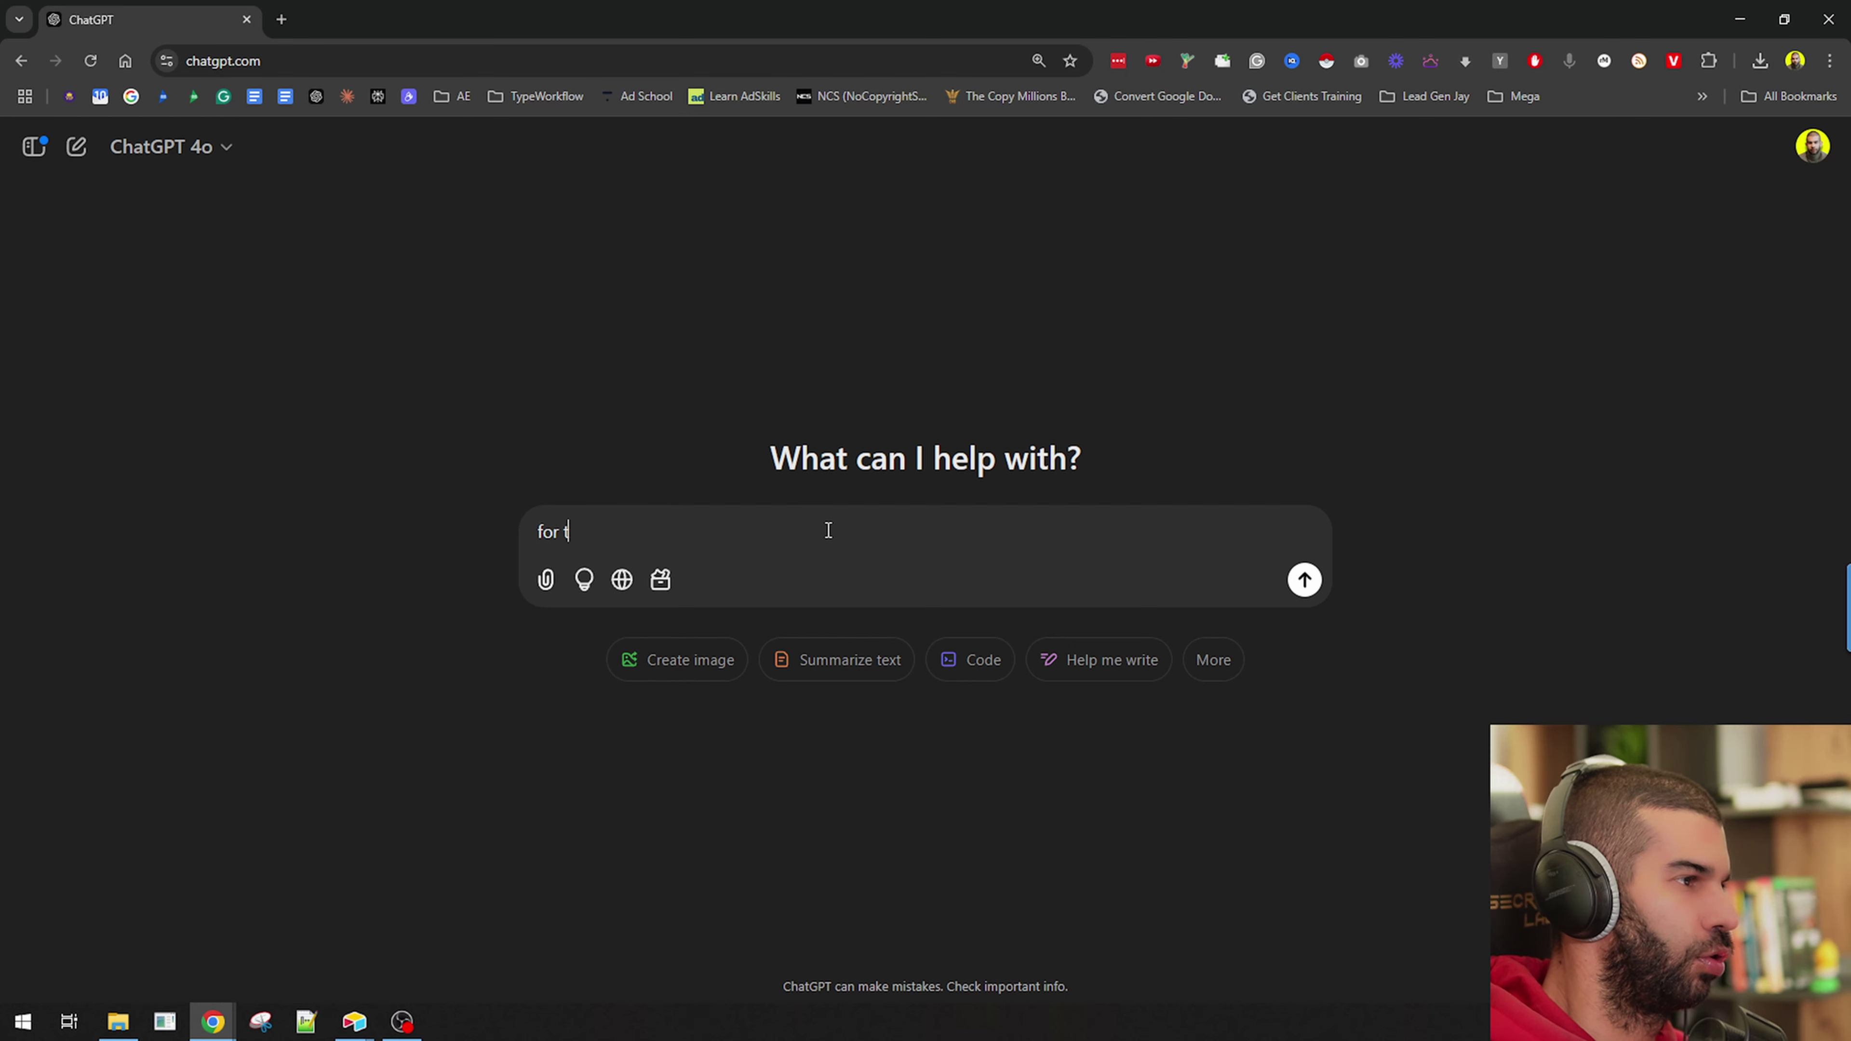
pyautogui.write('his cha')
pyautogui.press('BackSpace')
pyautogui.press('BackSpace')
pyautogui.press('BackSpace')
pyautogui.press('BackSpace')
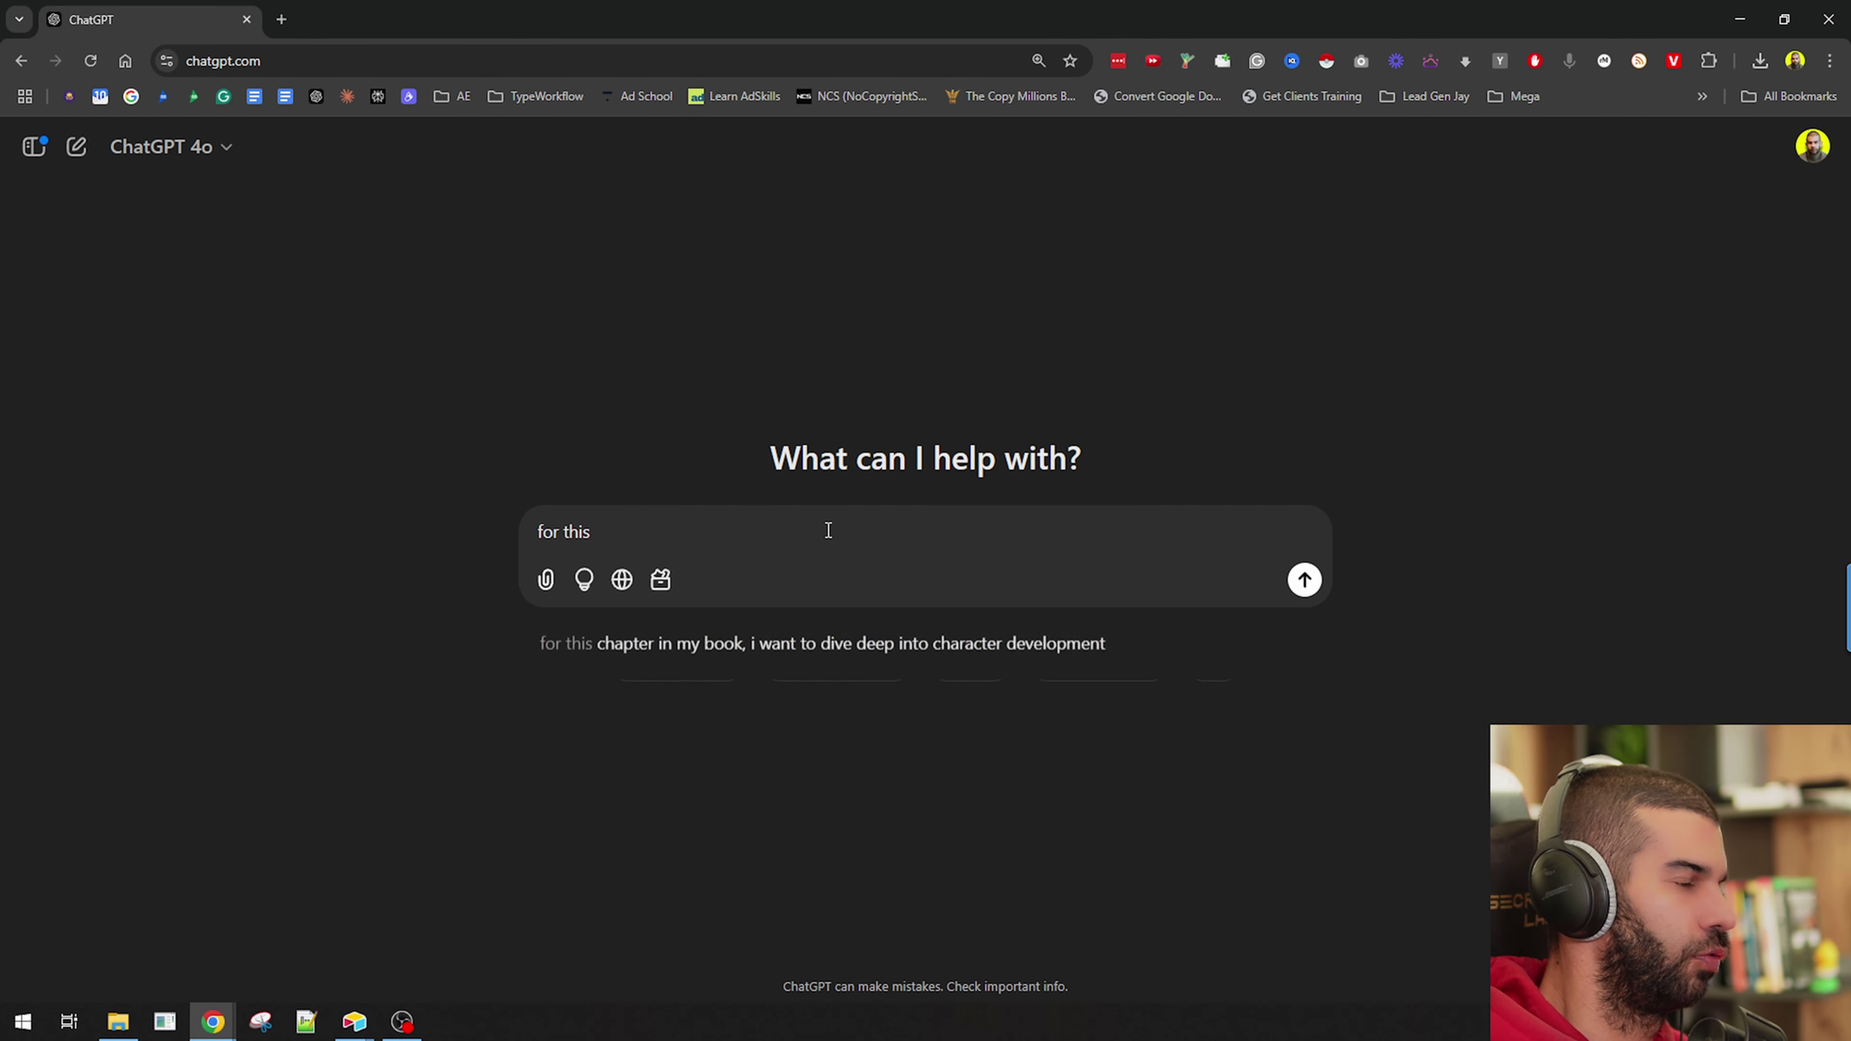
pyautogui.write('{"subchapter":"Chapter 10.1: The Origins of Nonsense Phrases - Tracing the history and evolution of seemingly meaningless expressions."},')
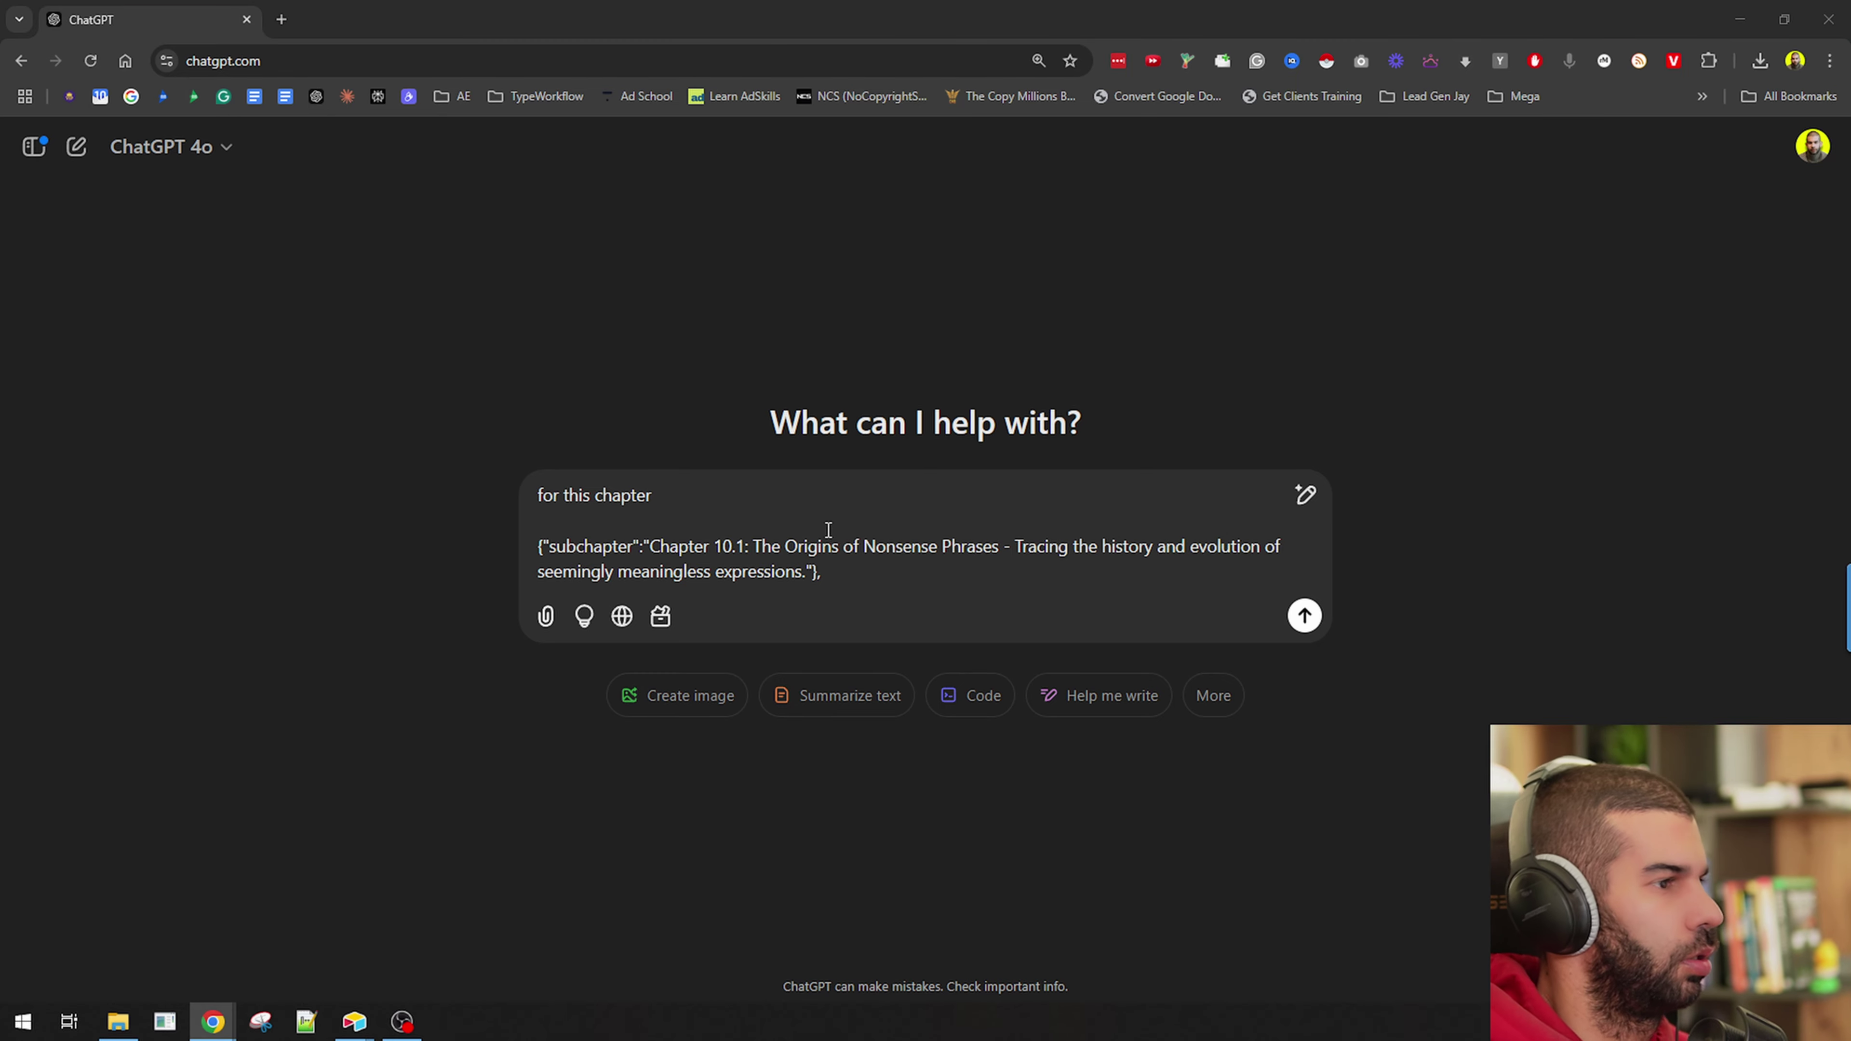
pyautogui.hotkey('alt', 'Tab')
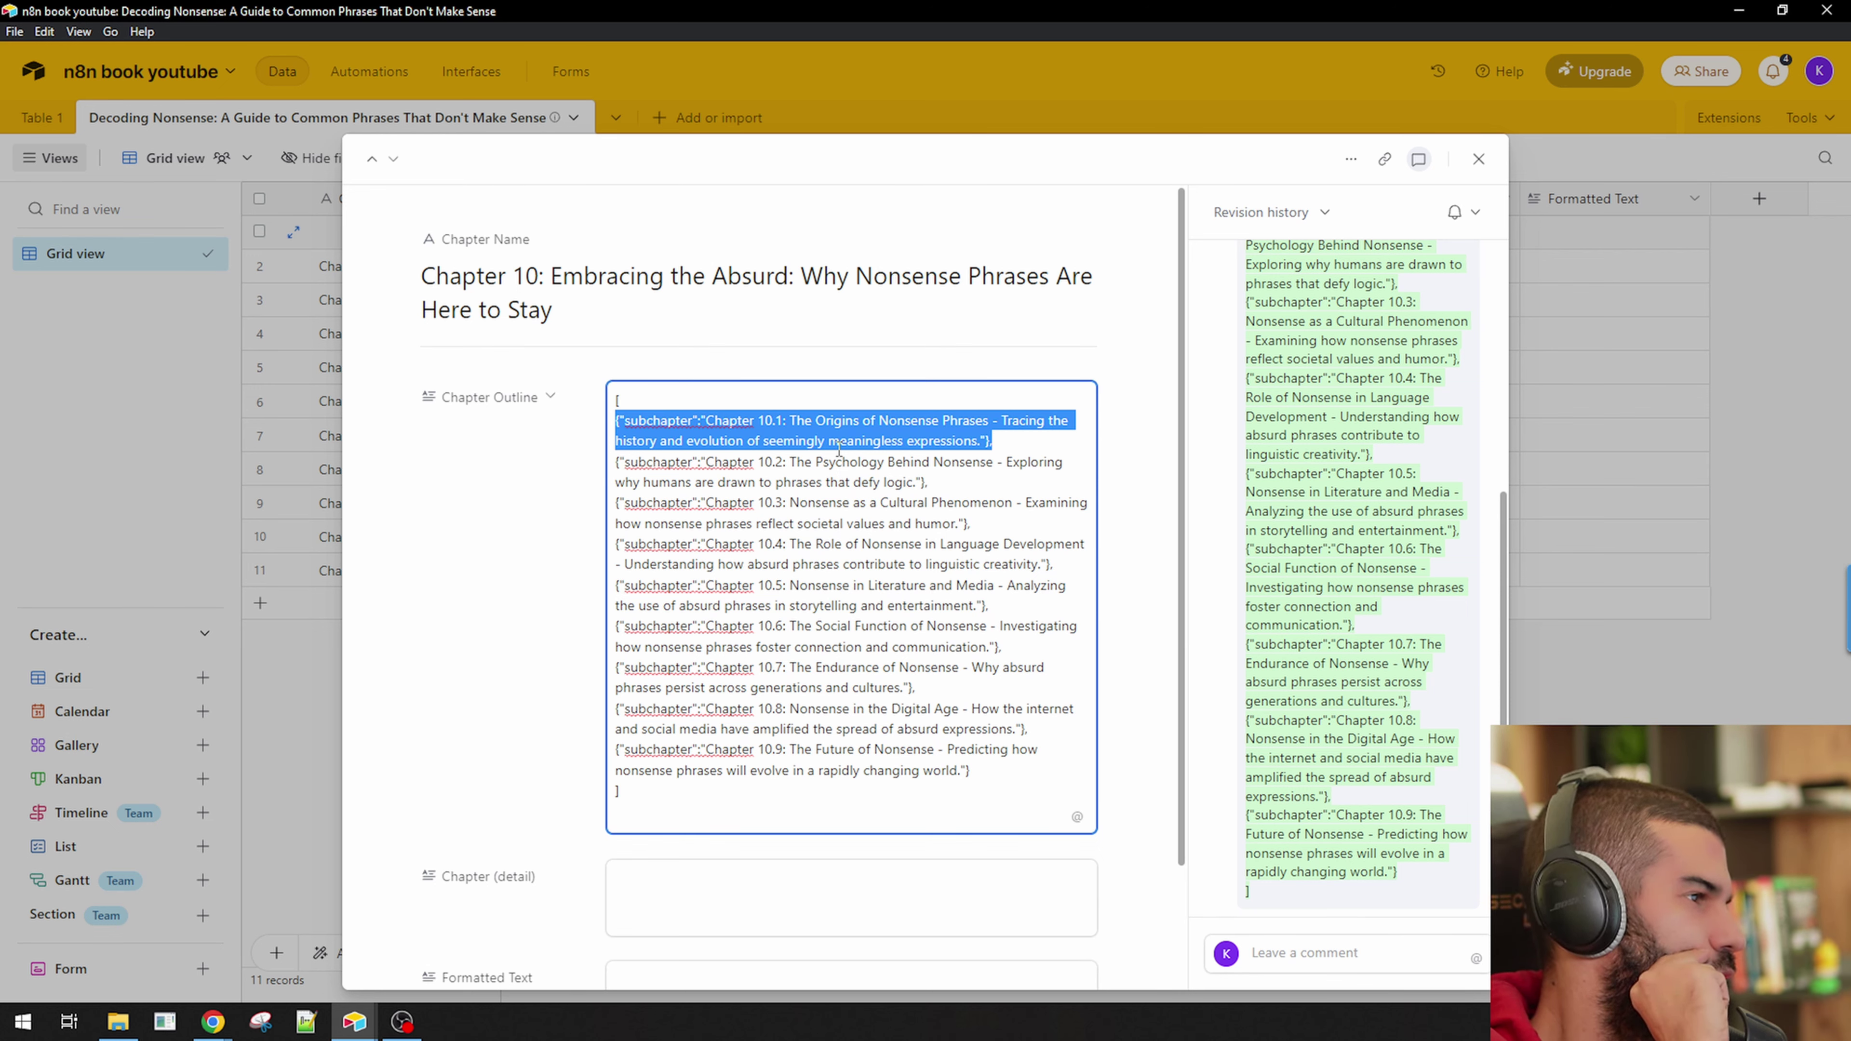
# Delete the empty first row, widen the Chapter Name column, and read Chapter 1's outline.
pyautogui.click(274, 727)
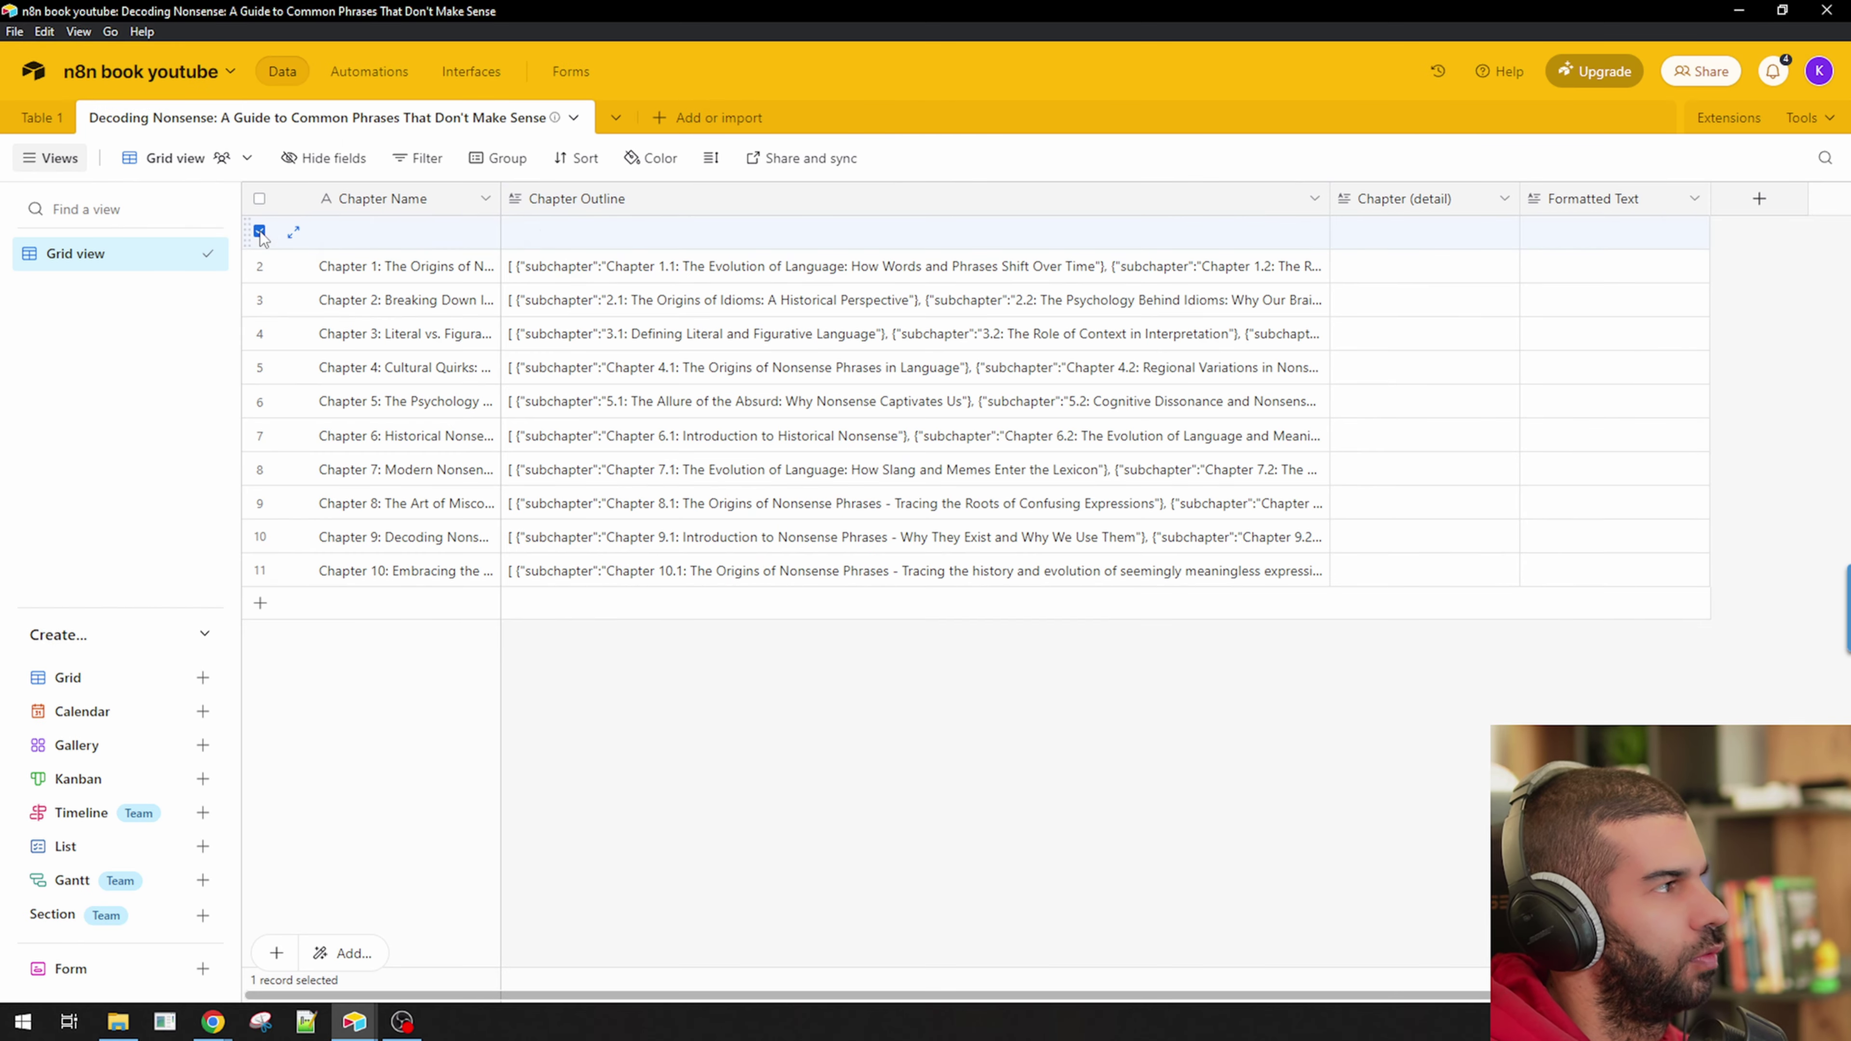
pyautogui.rightClick(330, 235)
pyautogui.click(437, 605)
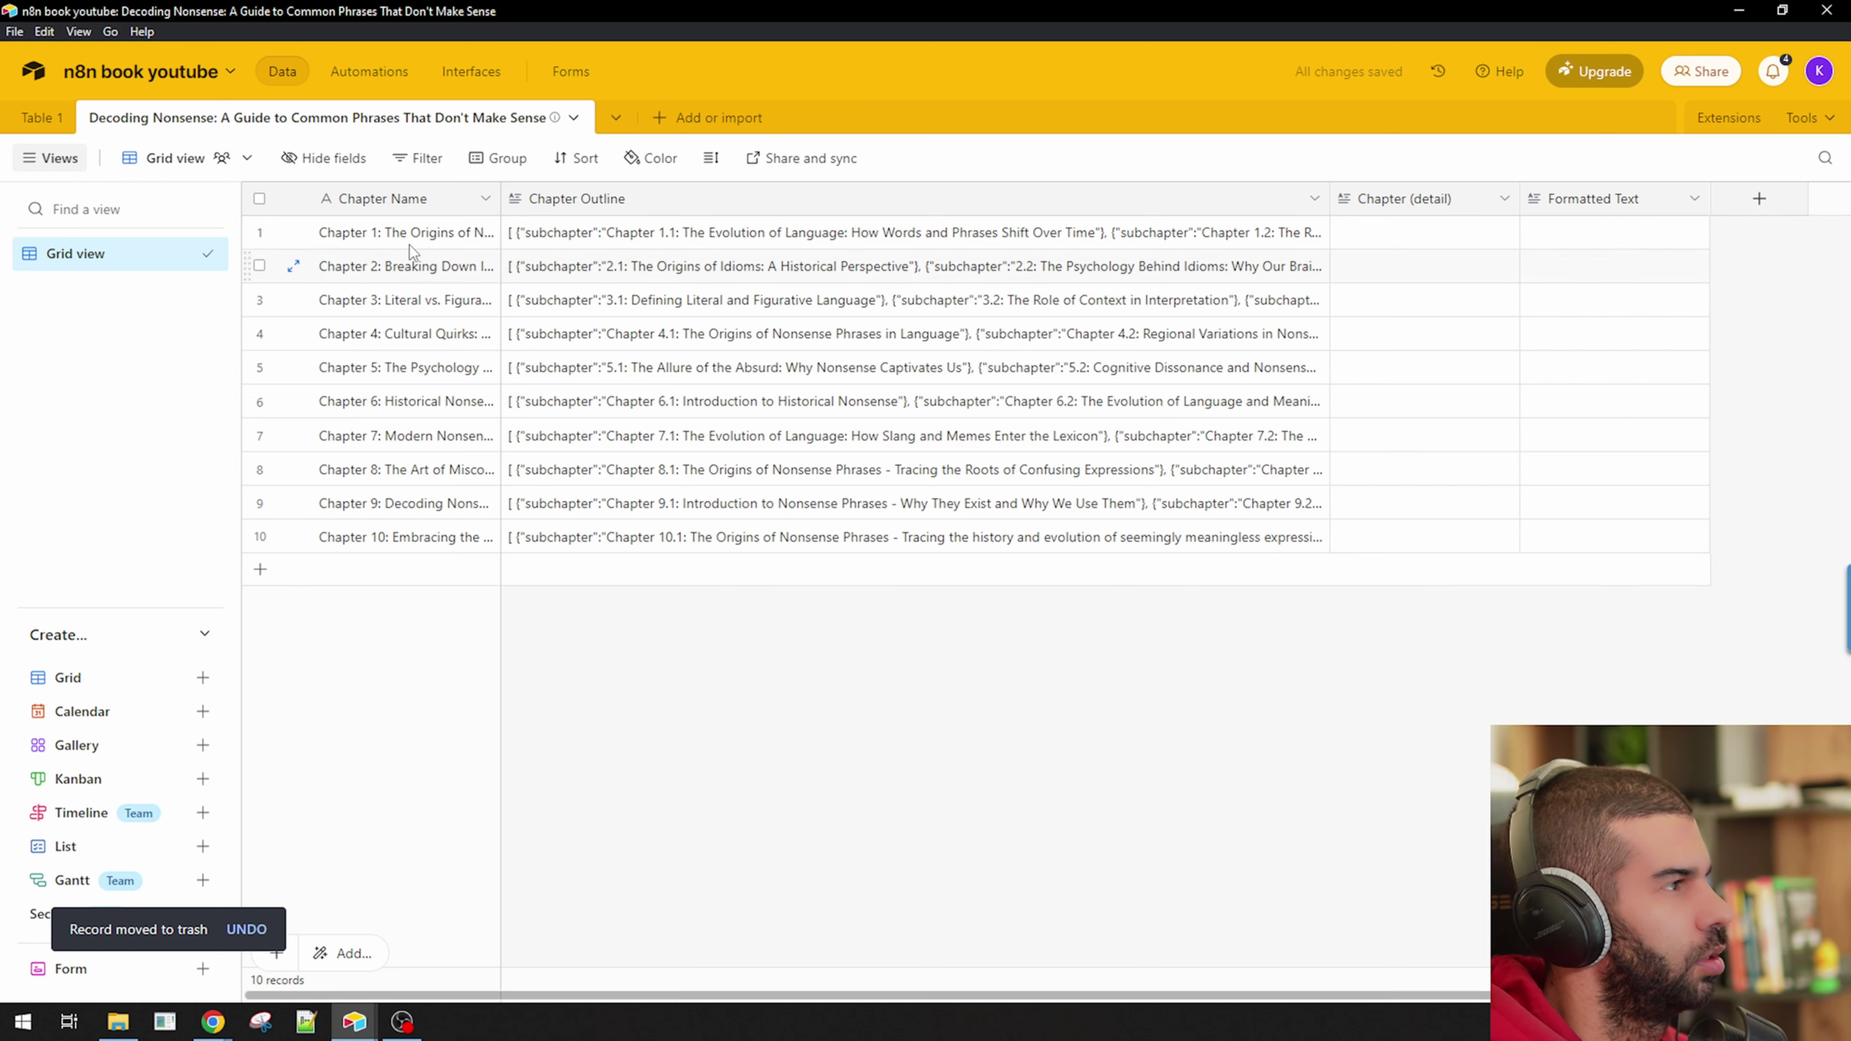
pyautogui.click(393, 239)
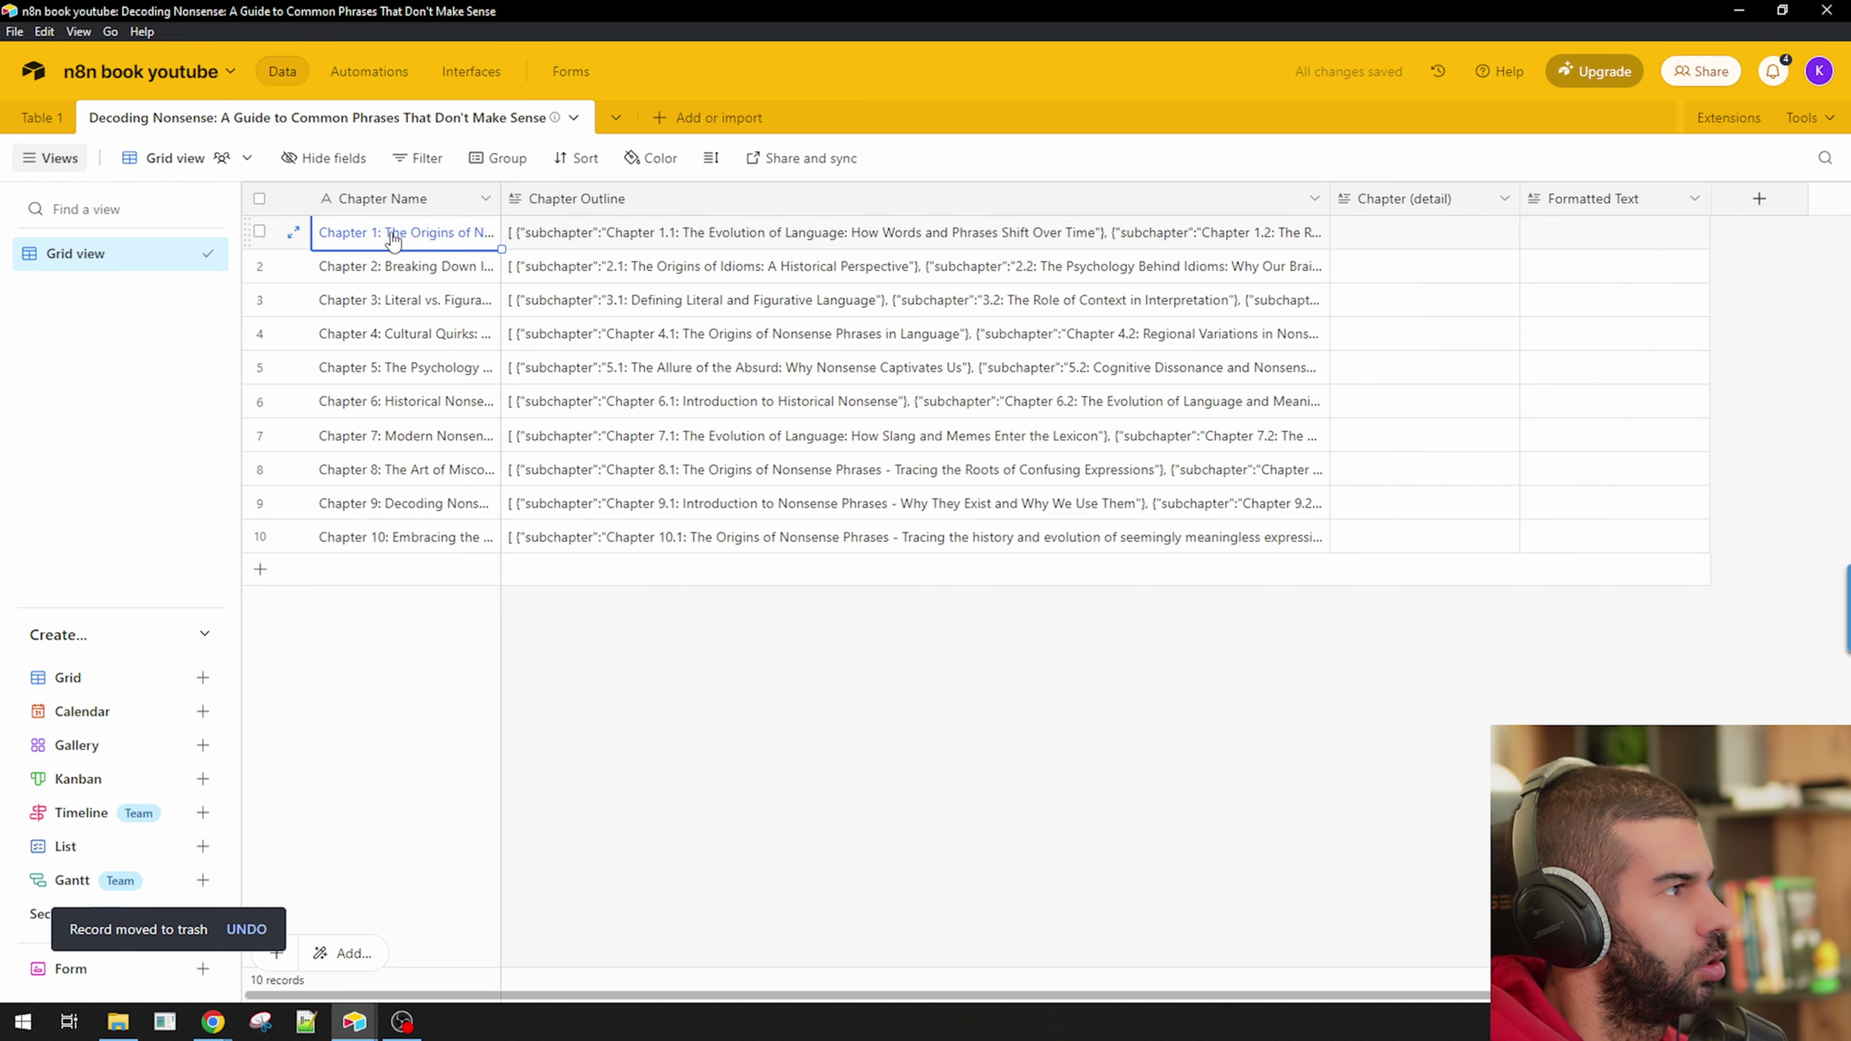
pyautogui.moveTo(501, 198); pyautogui.dragTo(605, 195)
pyautogui.click(781, 232)
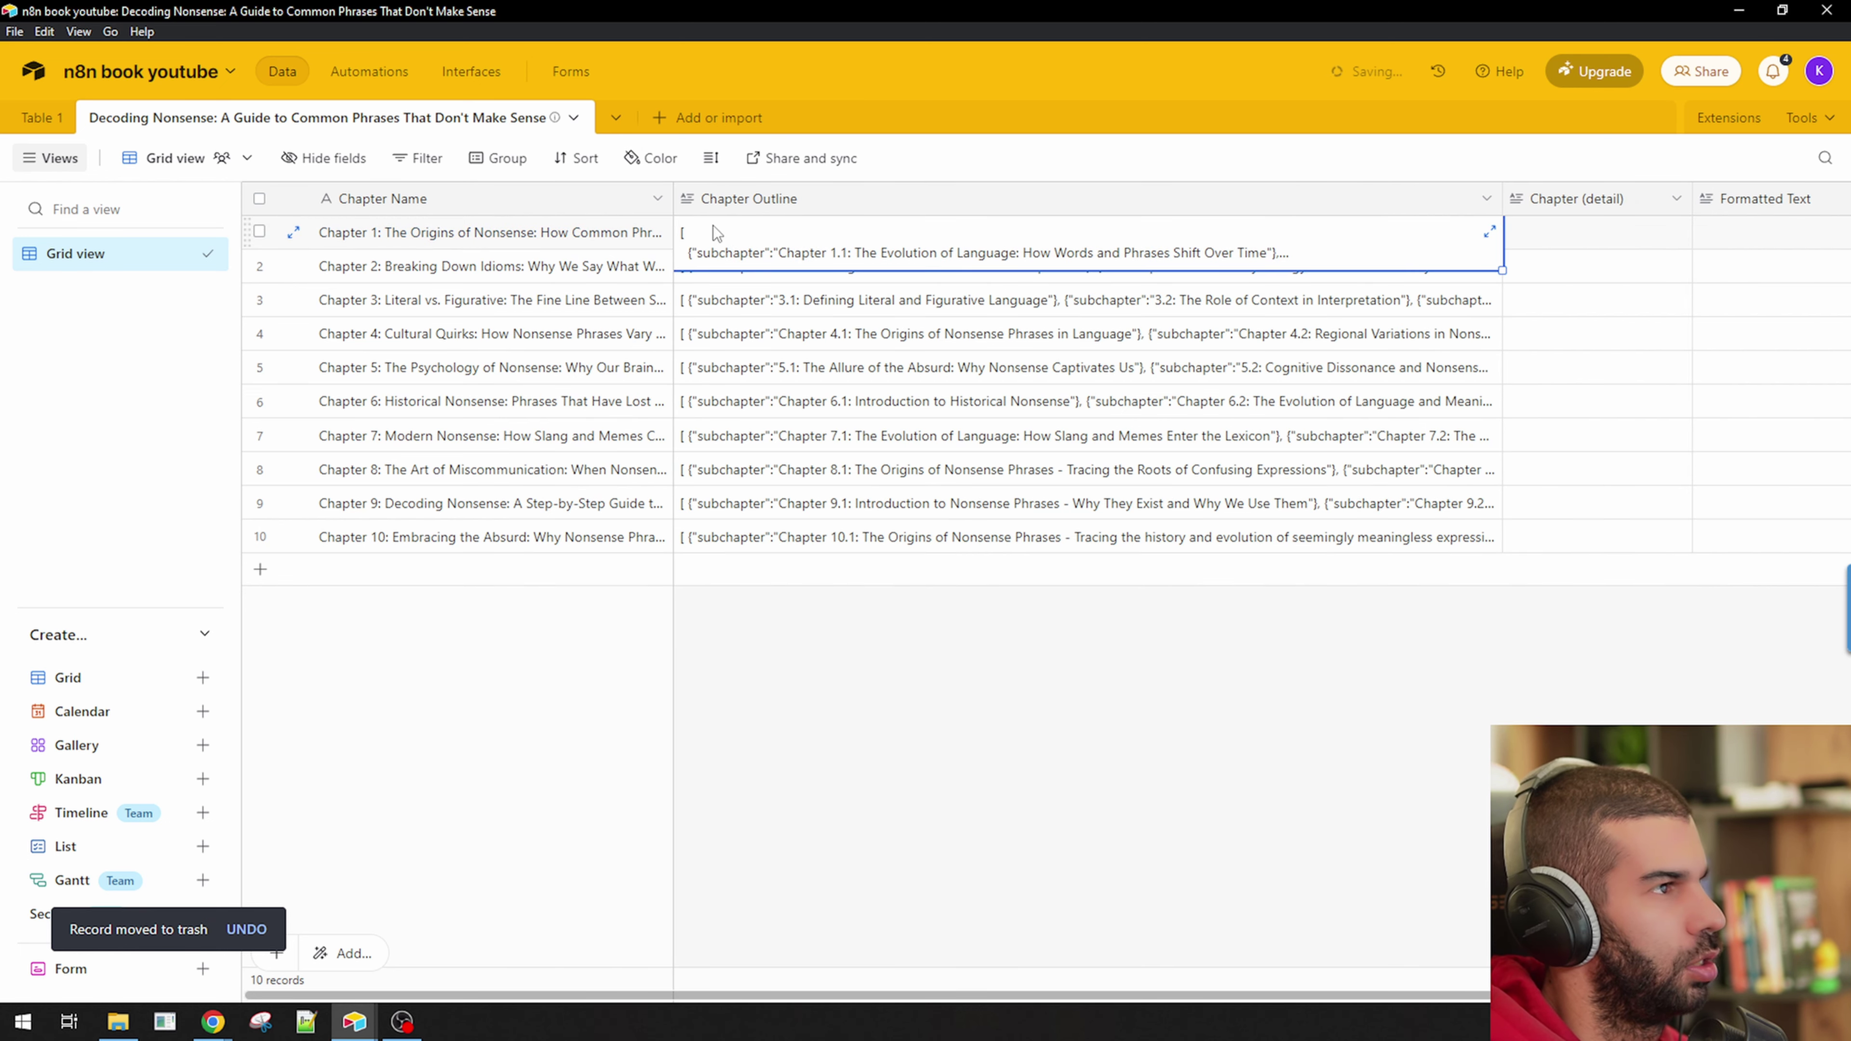
pyautogui.click(696, 229)
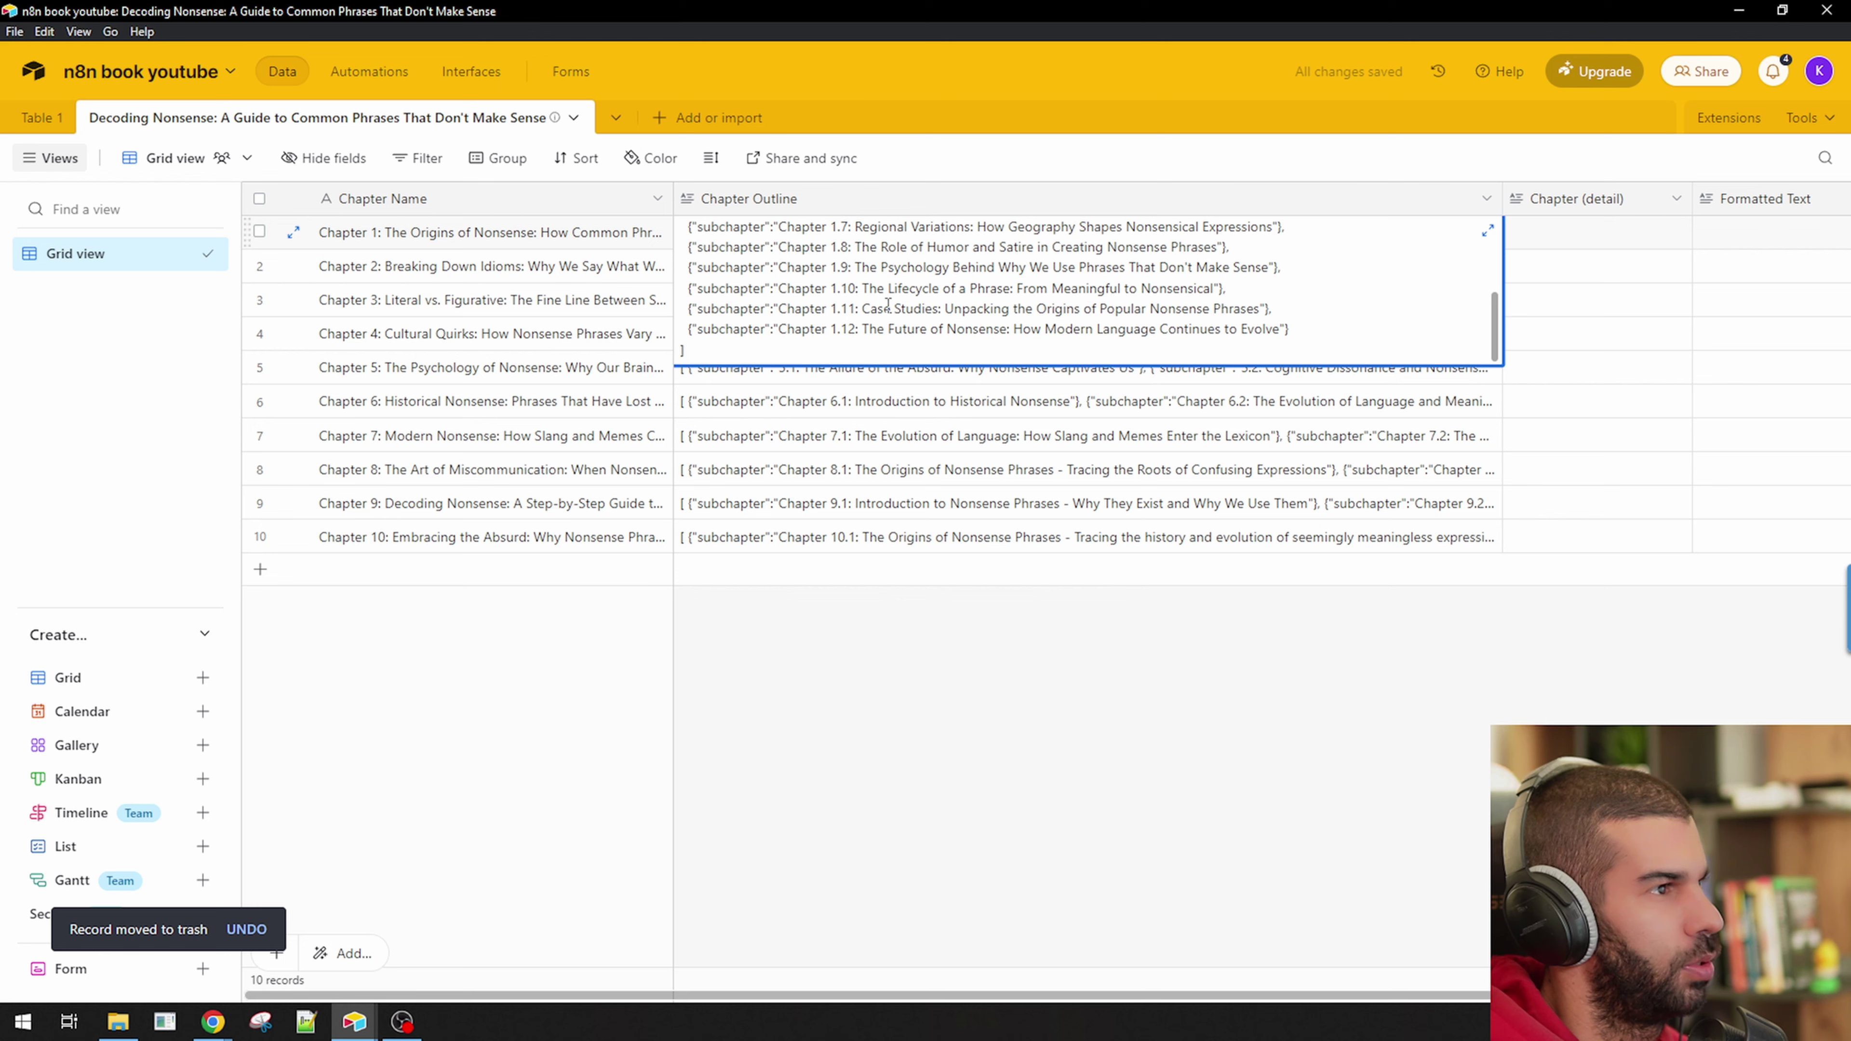
pyautogui.scroll(5, 888, 304)
pyautogui.click(1001, 875)
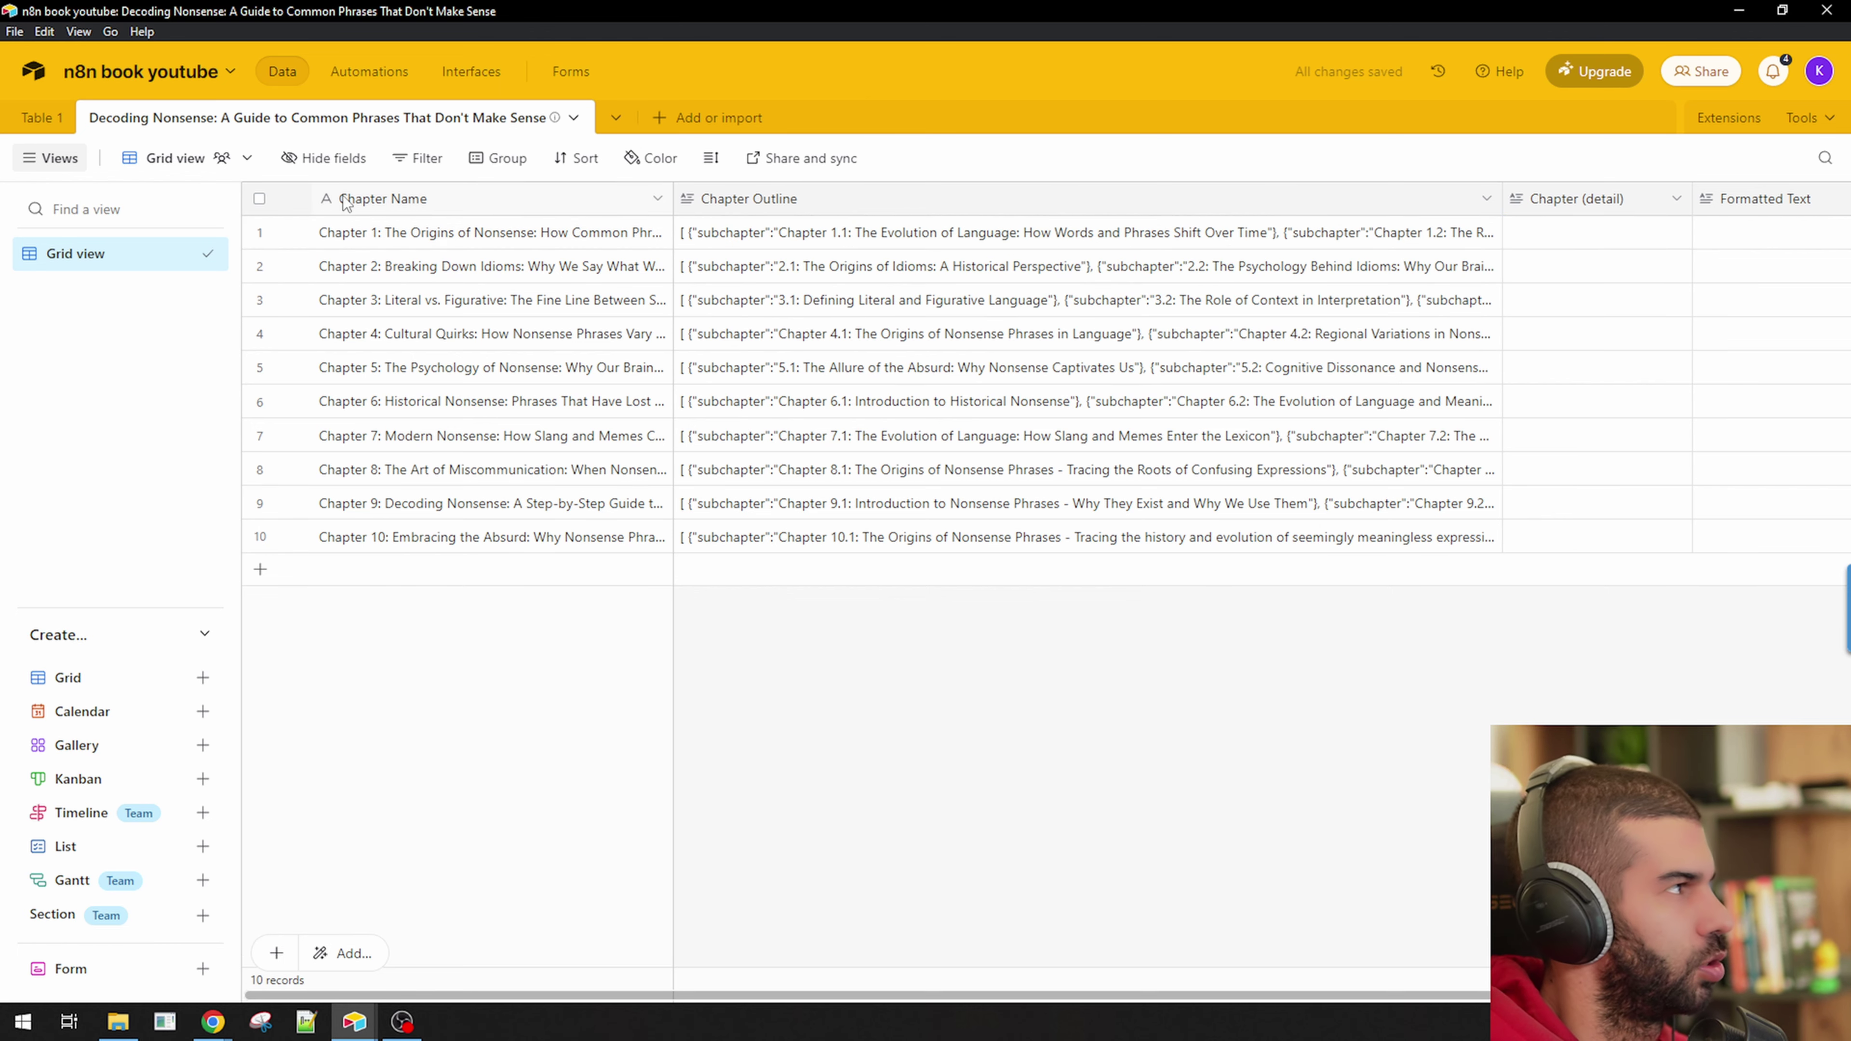
# Review the book list in Table 1, then bring the n8n workflow editor forward.
pyautogui.click(29, 119)
pyautogui.press('super+Tab')
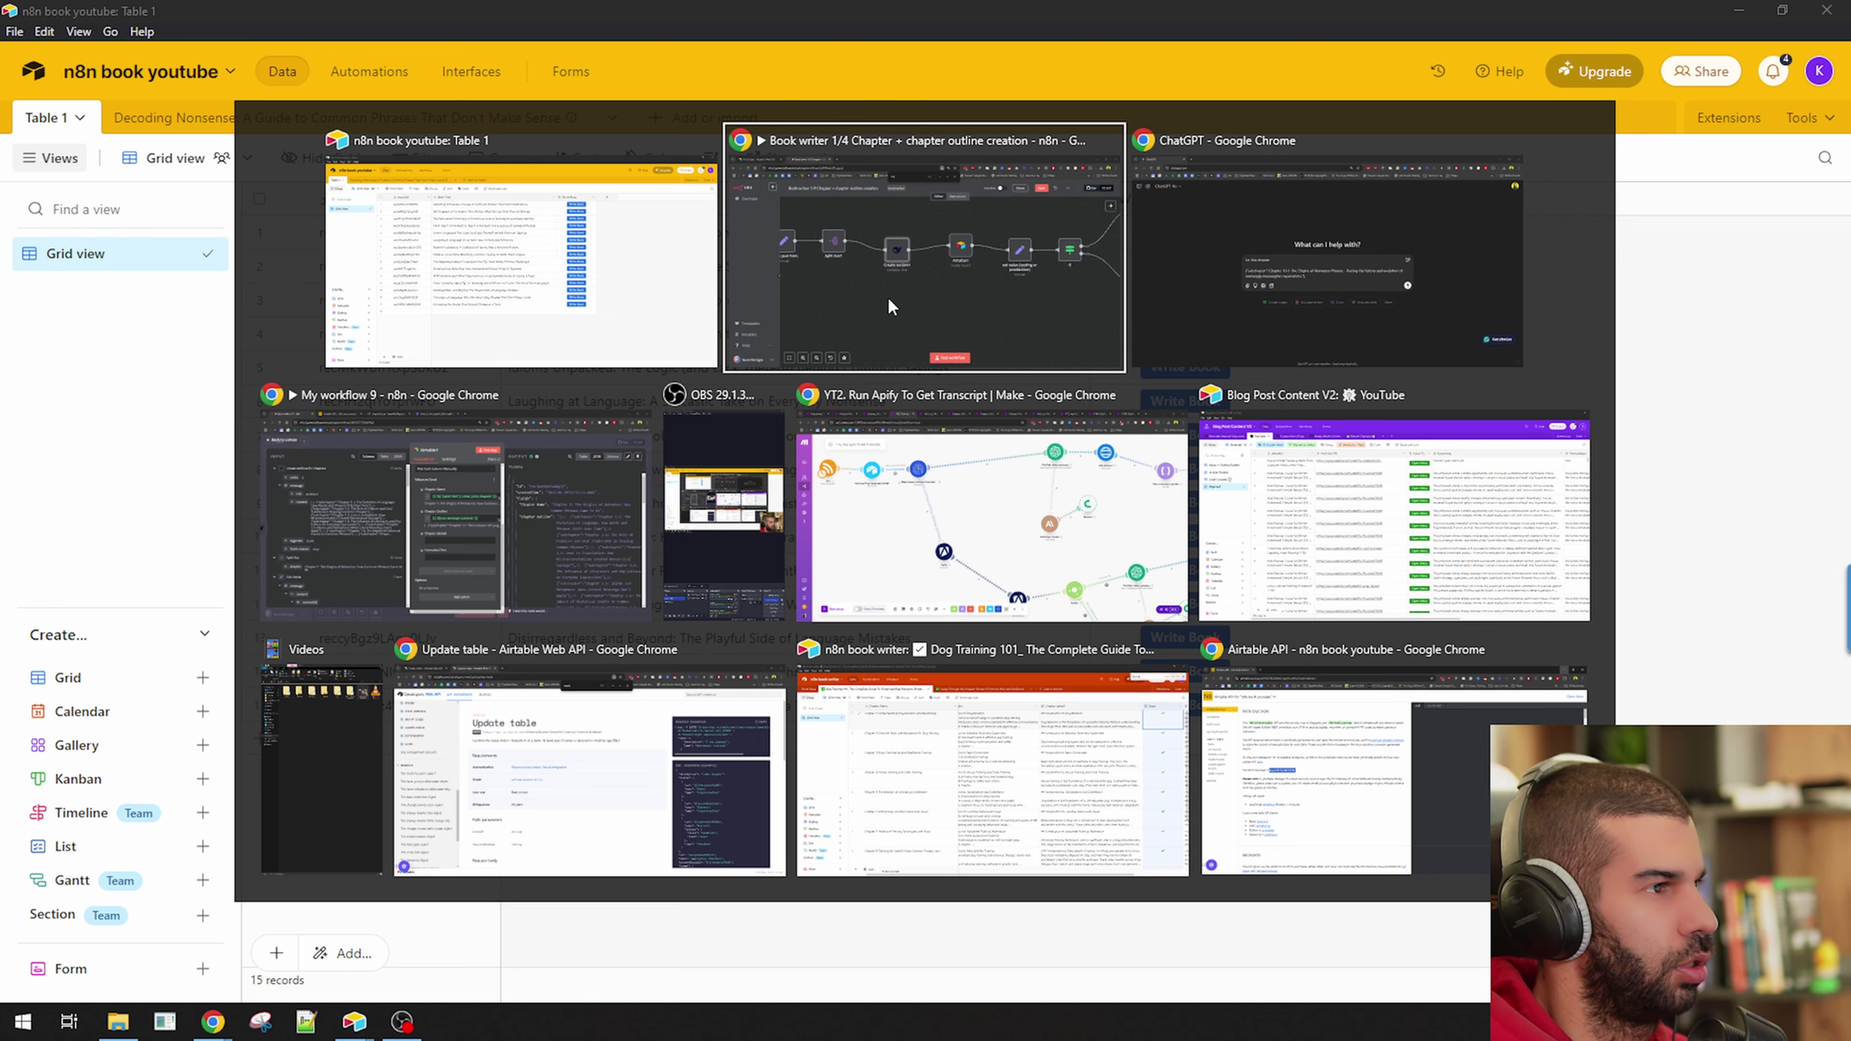
pyautogui.press('Escape')
pyautogui.press('super+Tab')
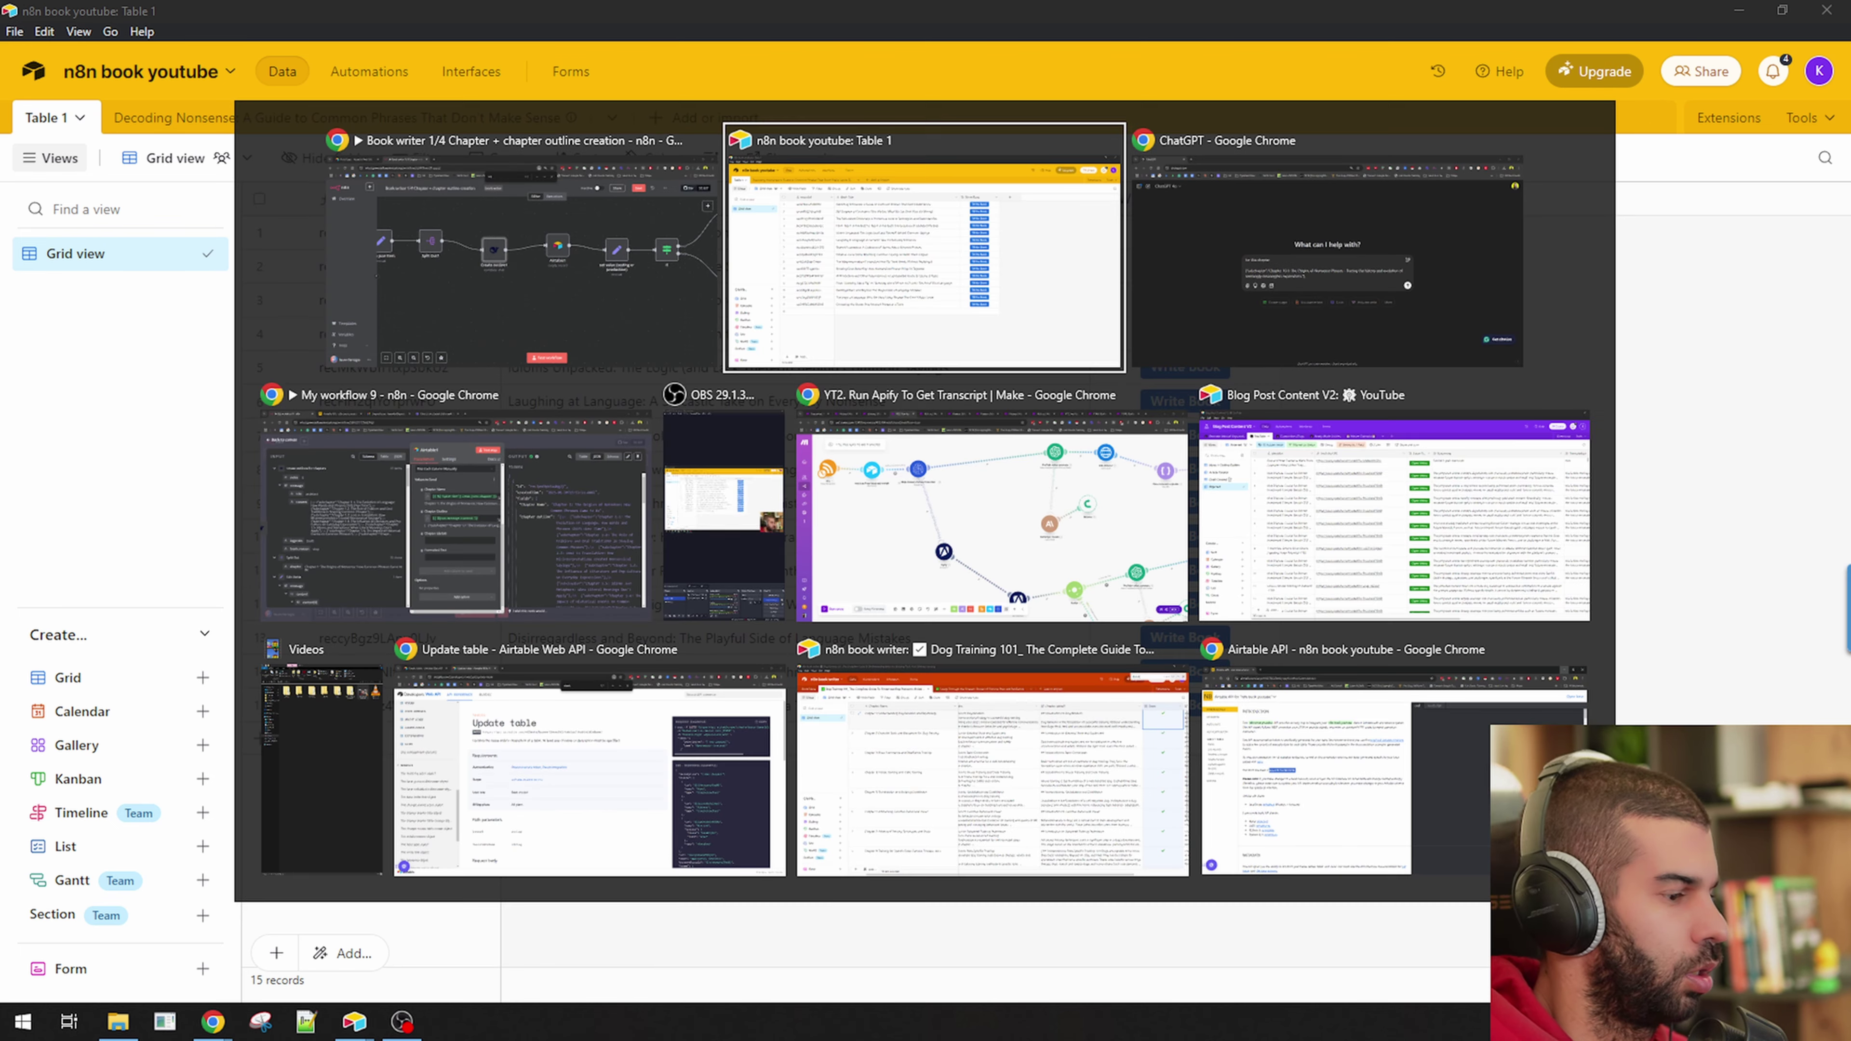
pyautogui.click(1151, 256)
pyautogui.hotkey('alt', 'Tab')
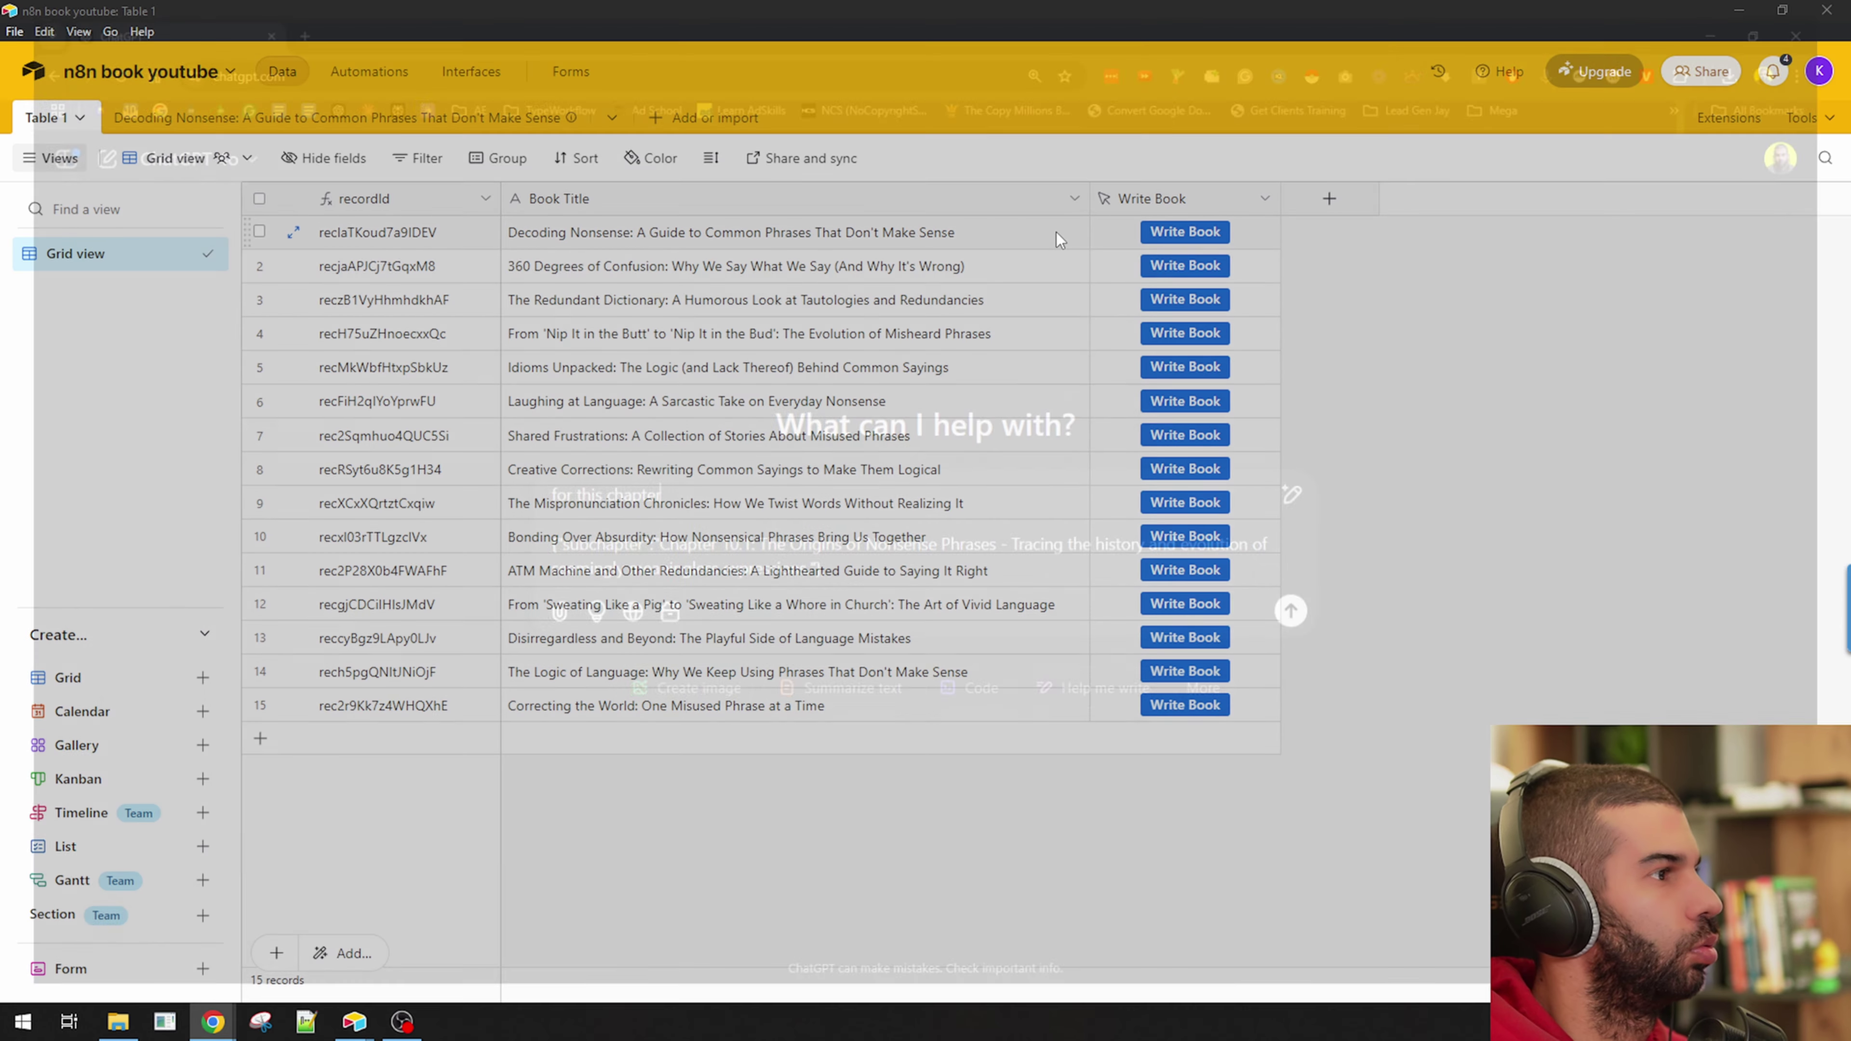
pyautogui.hotkey('alt', 'Tab')
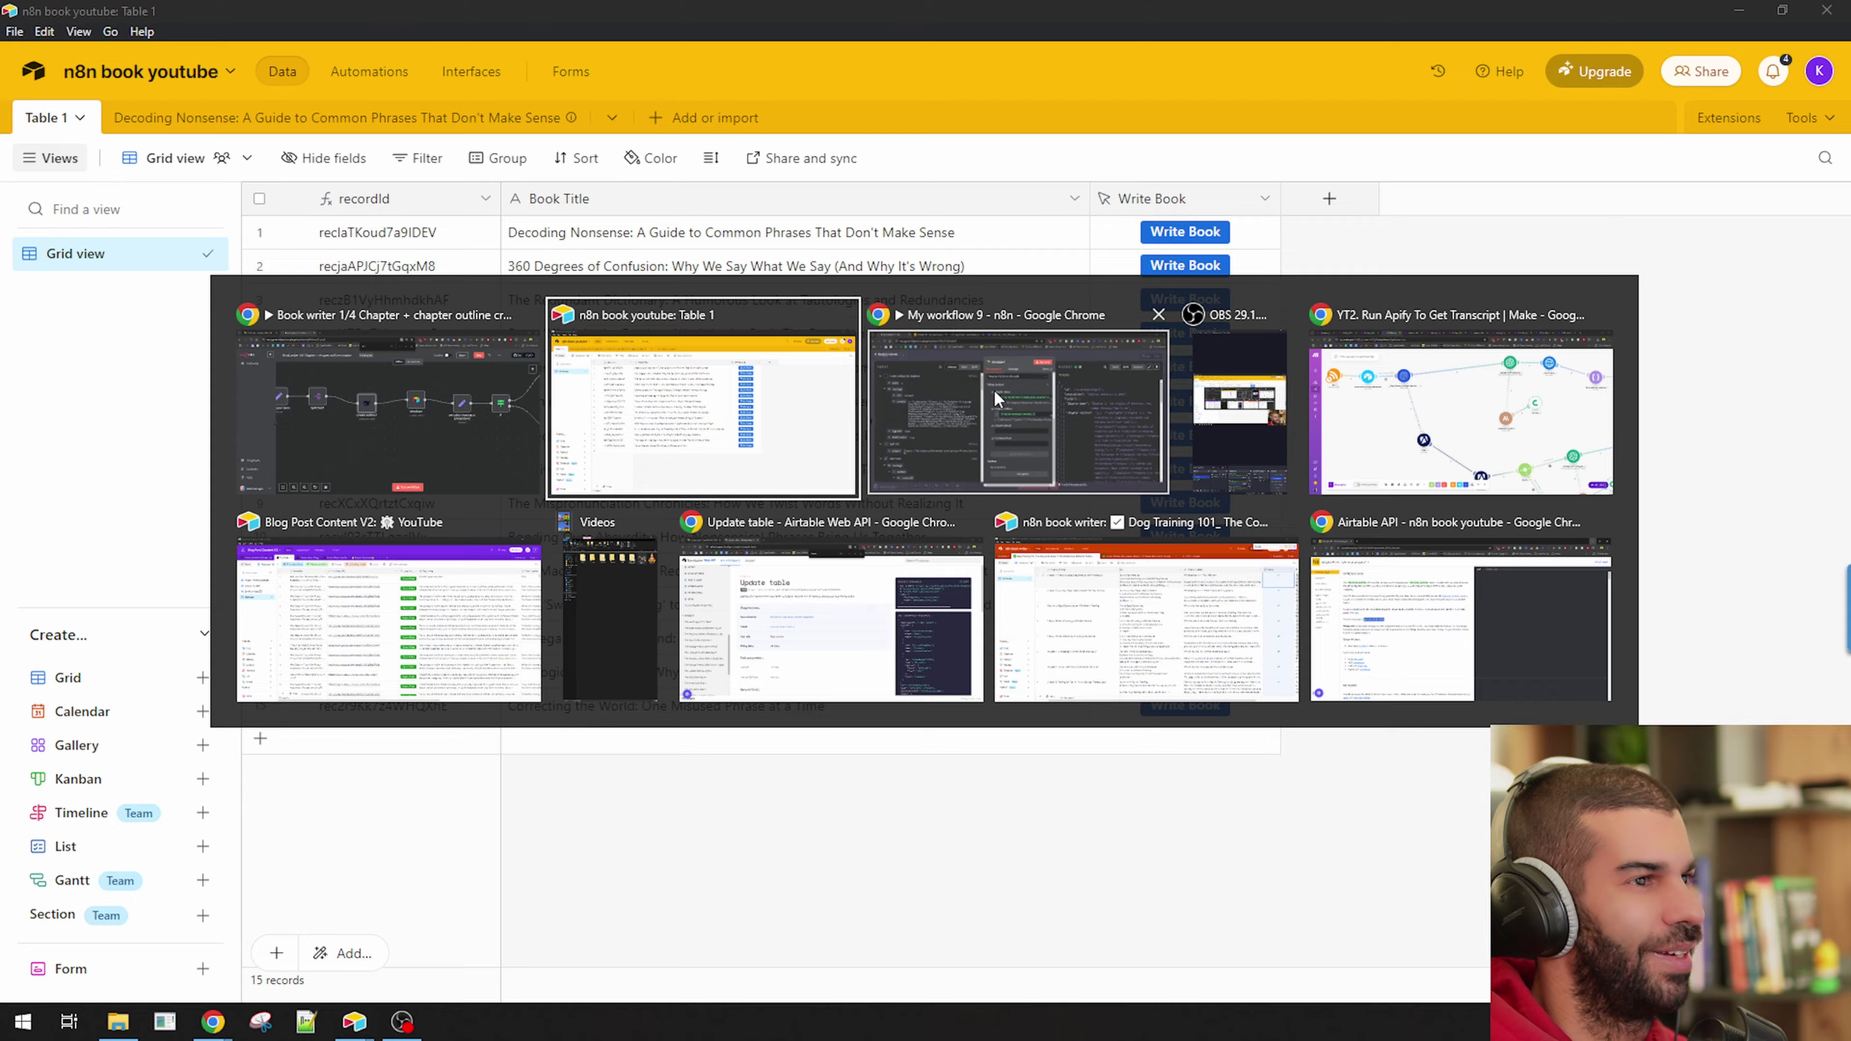
pyautogui.click(994, 394)
pyautogui.press('Escape')
# Save the workflow and unpin the create chapters node's sample output.
pyautogui.scroll(-3, 947, 629)
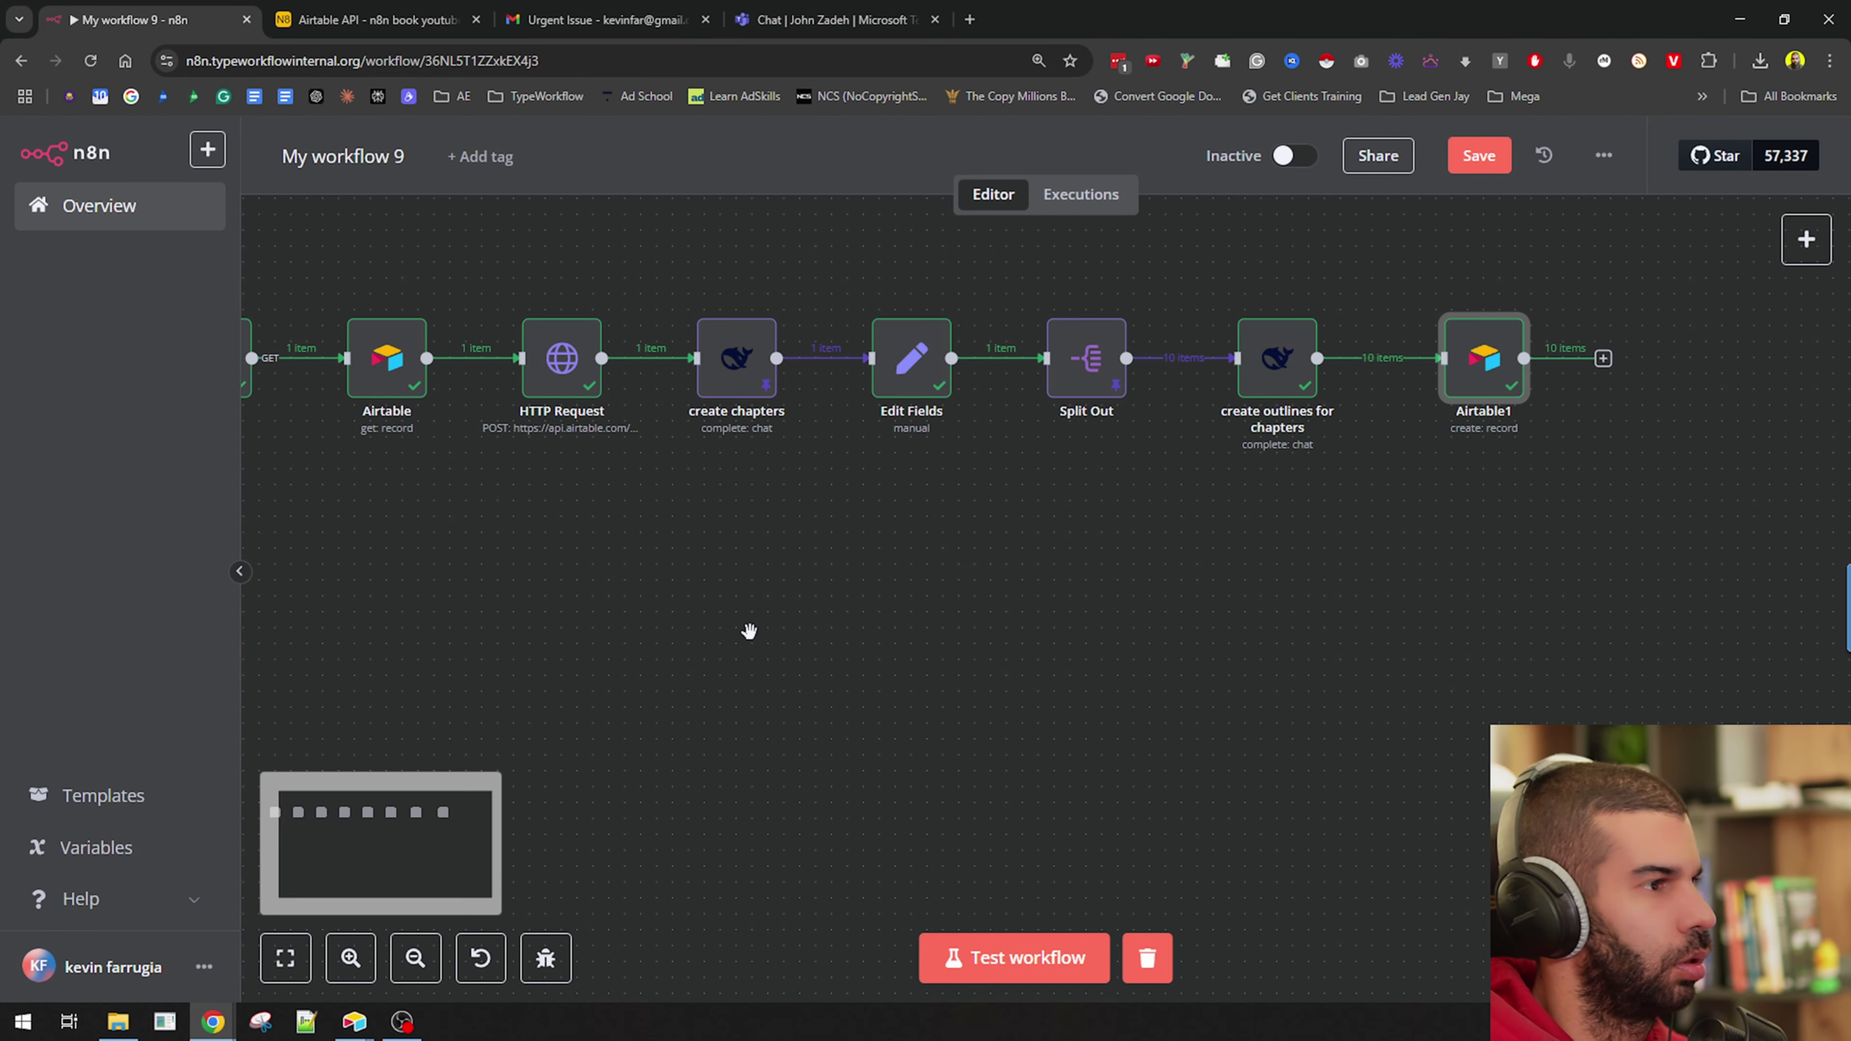
pyautogui.hotkey('ctrl', 's')
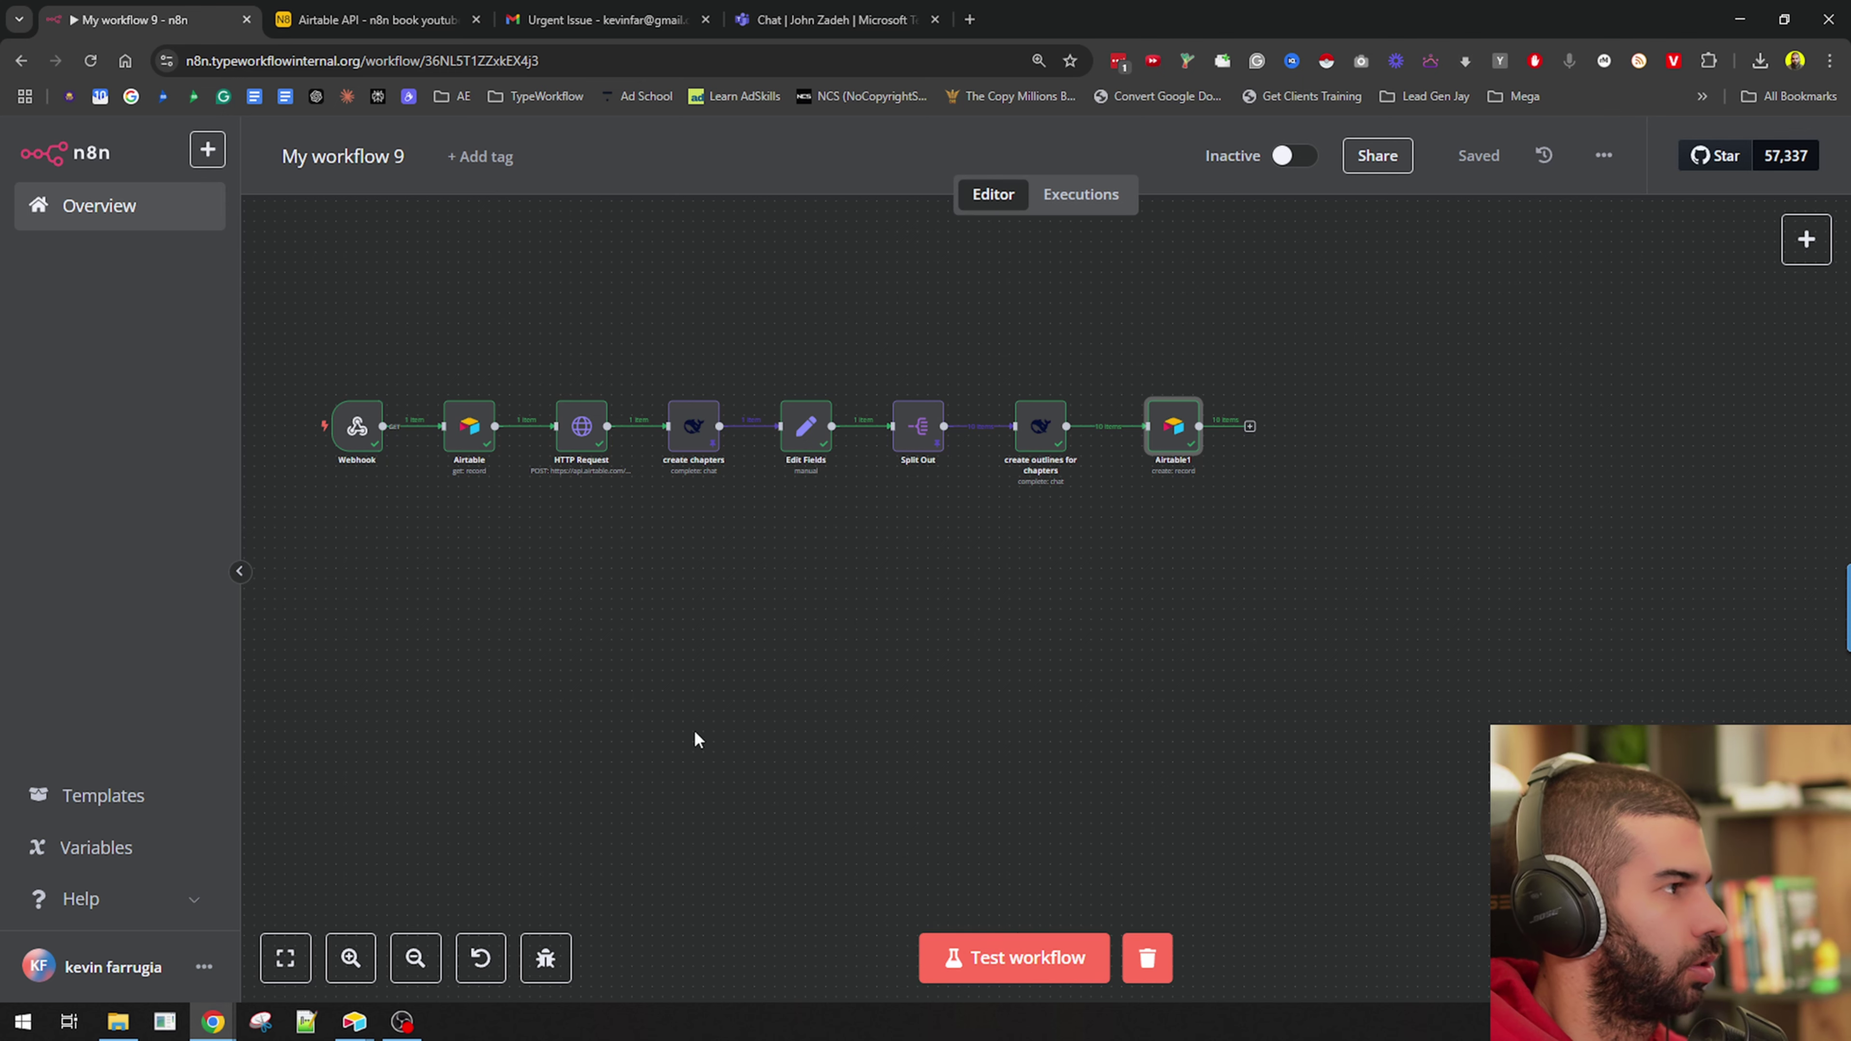
pyautogui.doubleClick(688, 428)
pyautogui.click(1370, 209)
pyautogui.click(1339, 148)
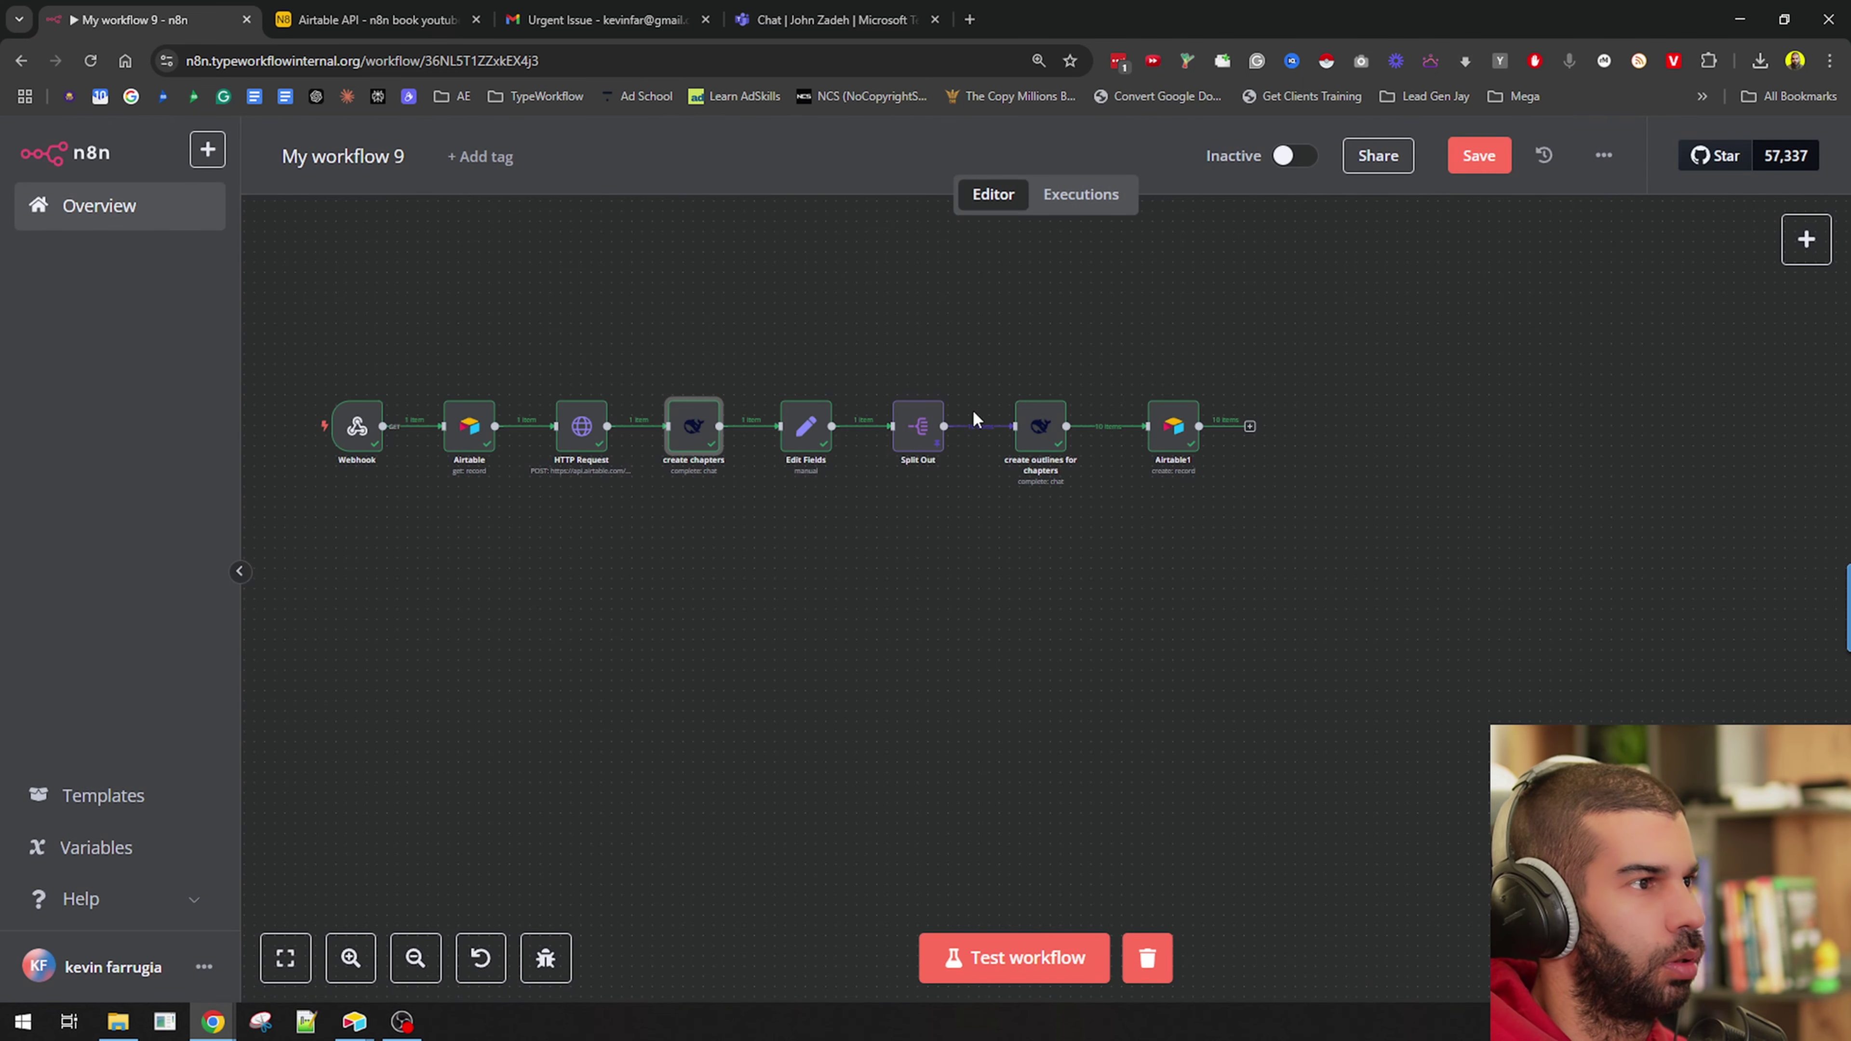
# Unpin Split Out's sample output and start a test run waiting for the Airtable trigger.
pyautogui.doubleClick(922, 432)
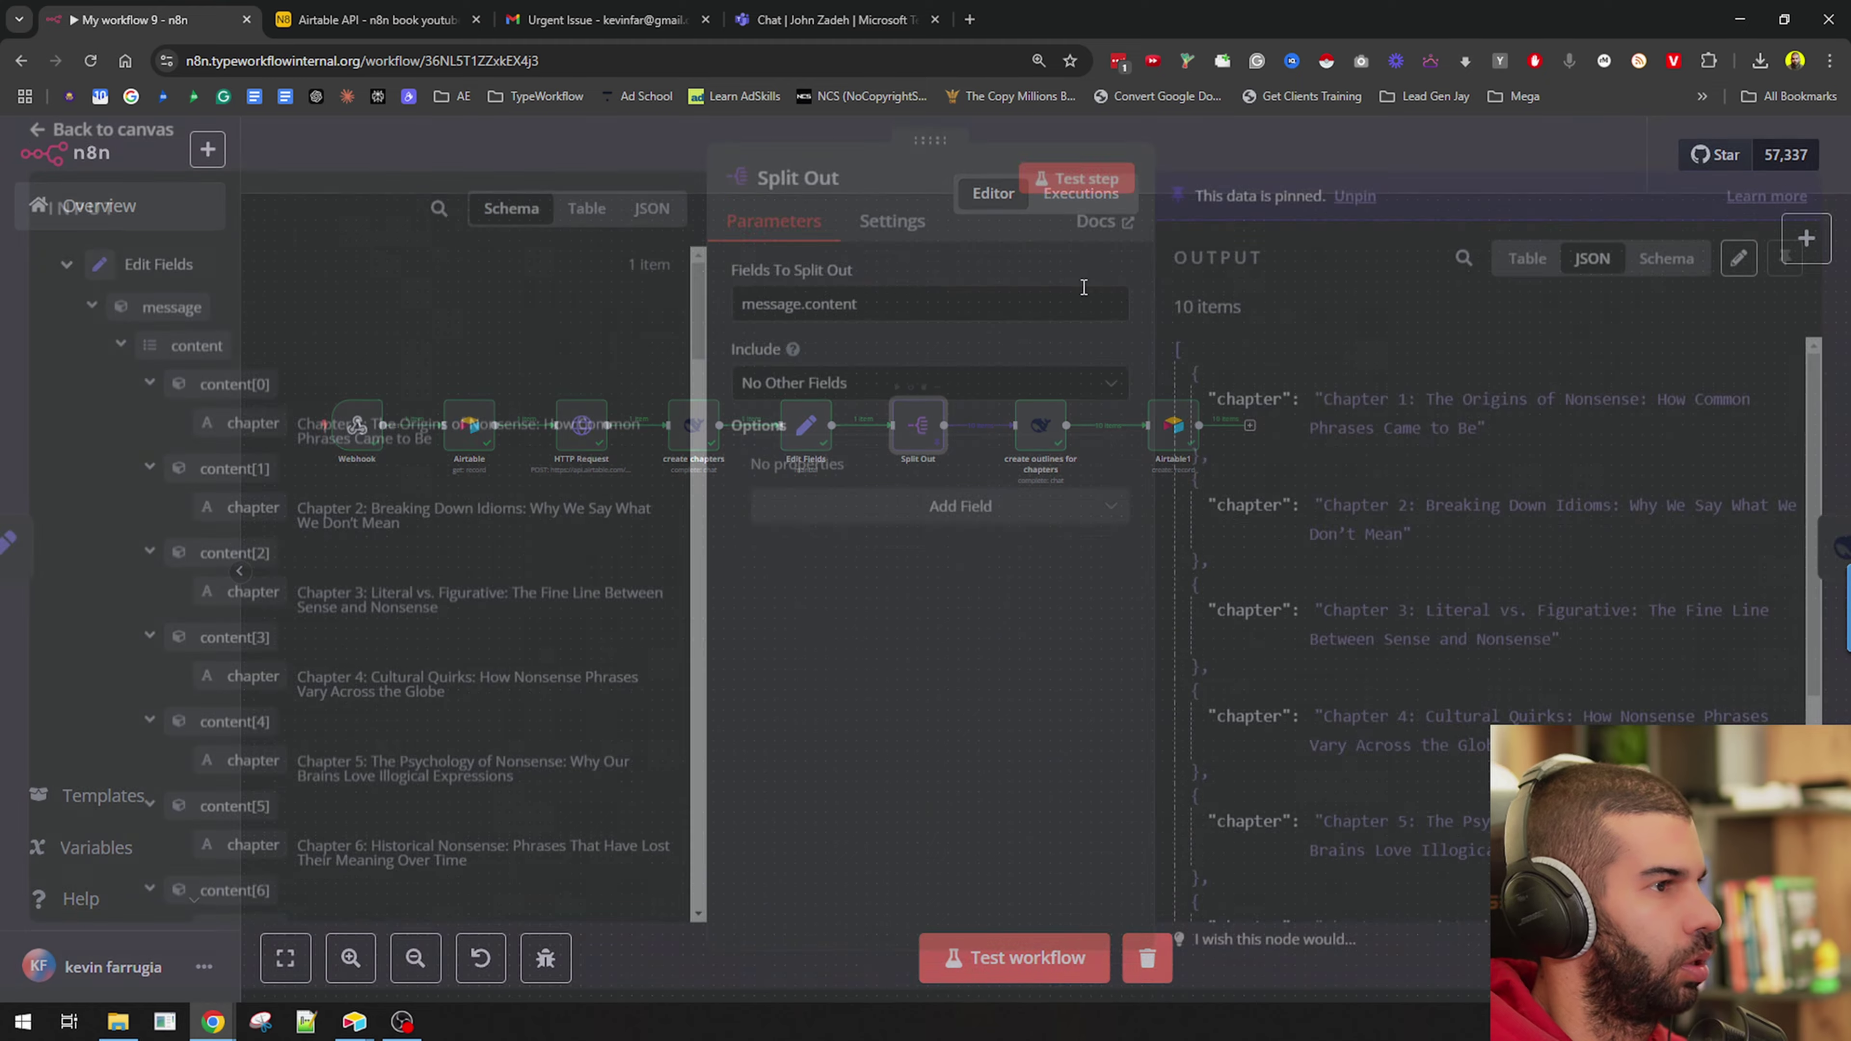
pyautogui.click(1345, 209)
pyautogui.press('Escape')
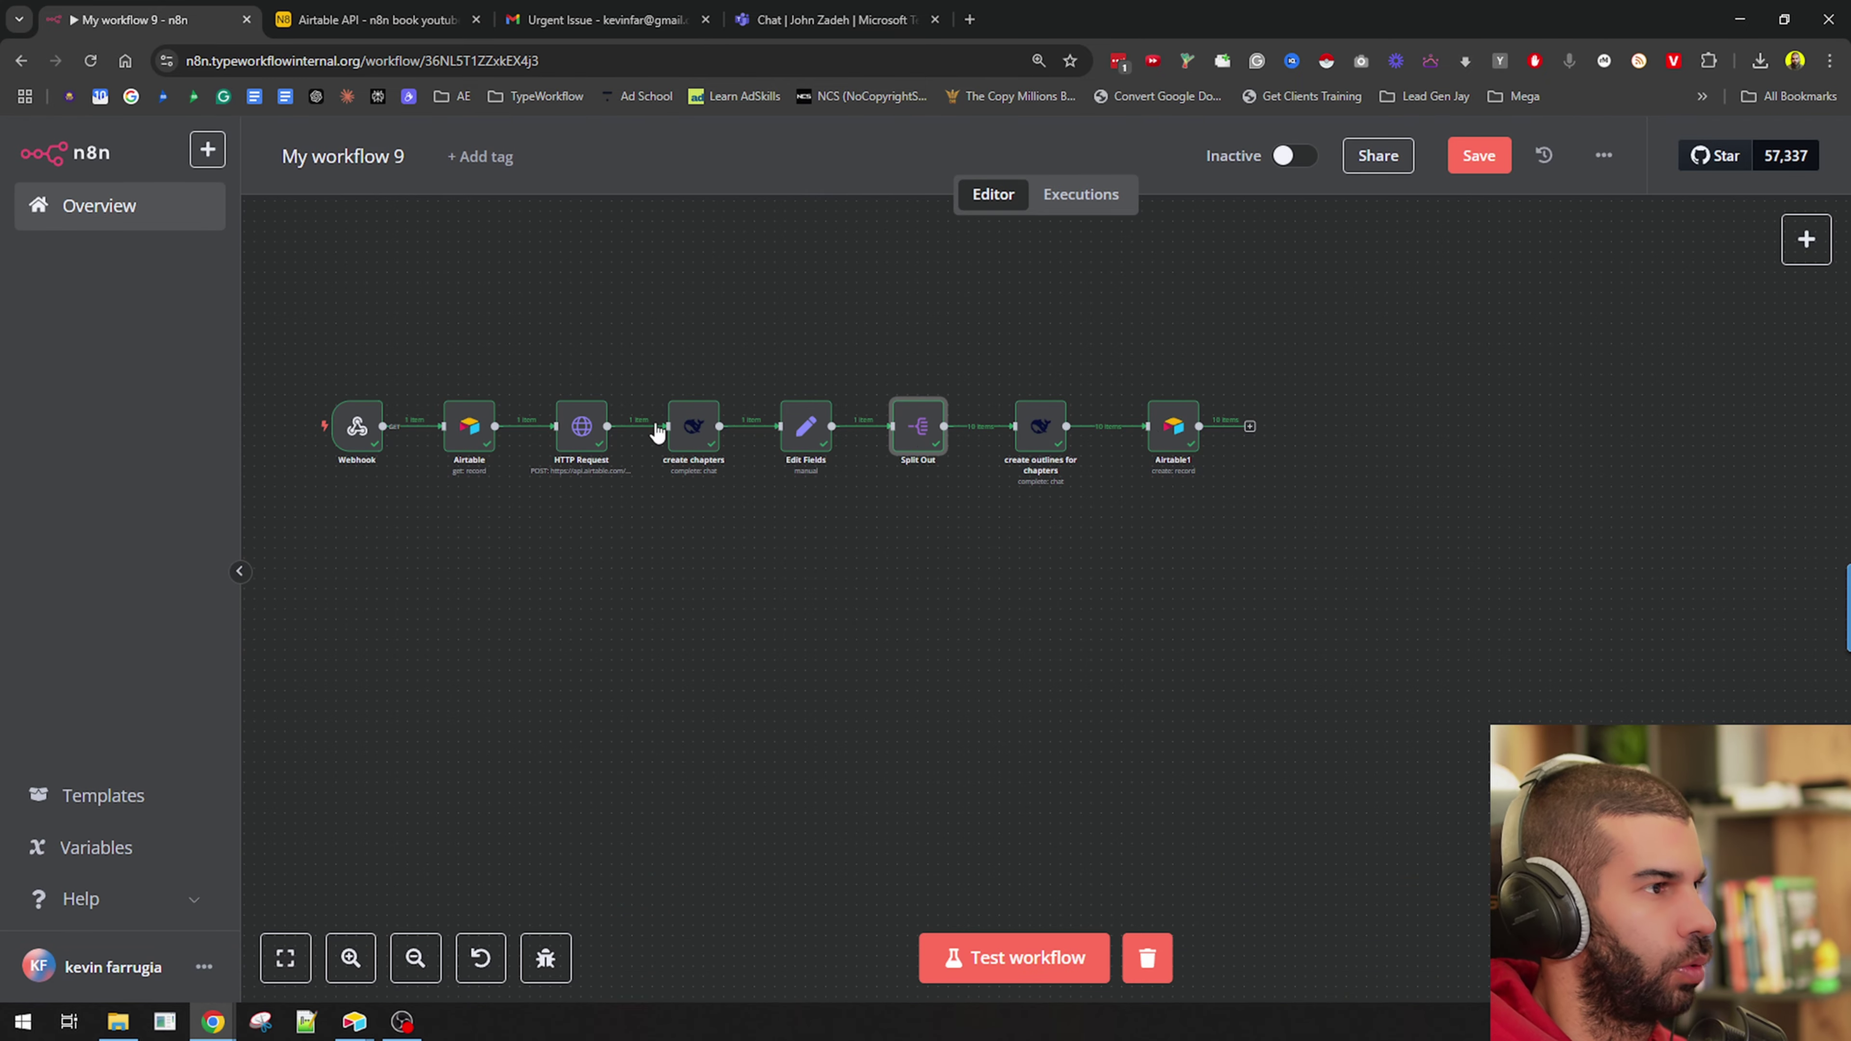
pyautogui.click(944, 945)
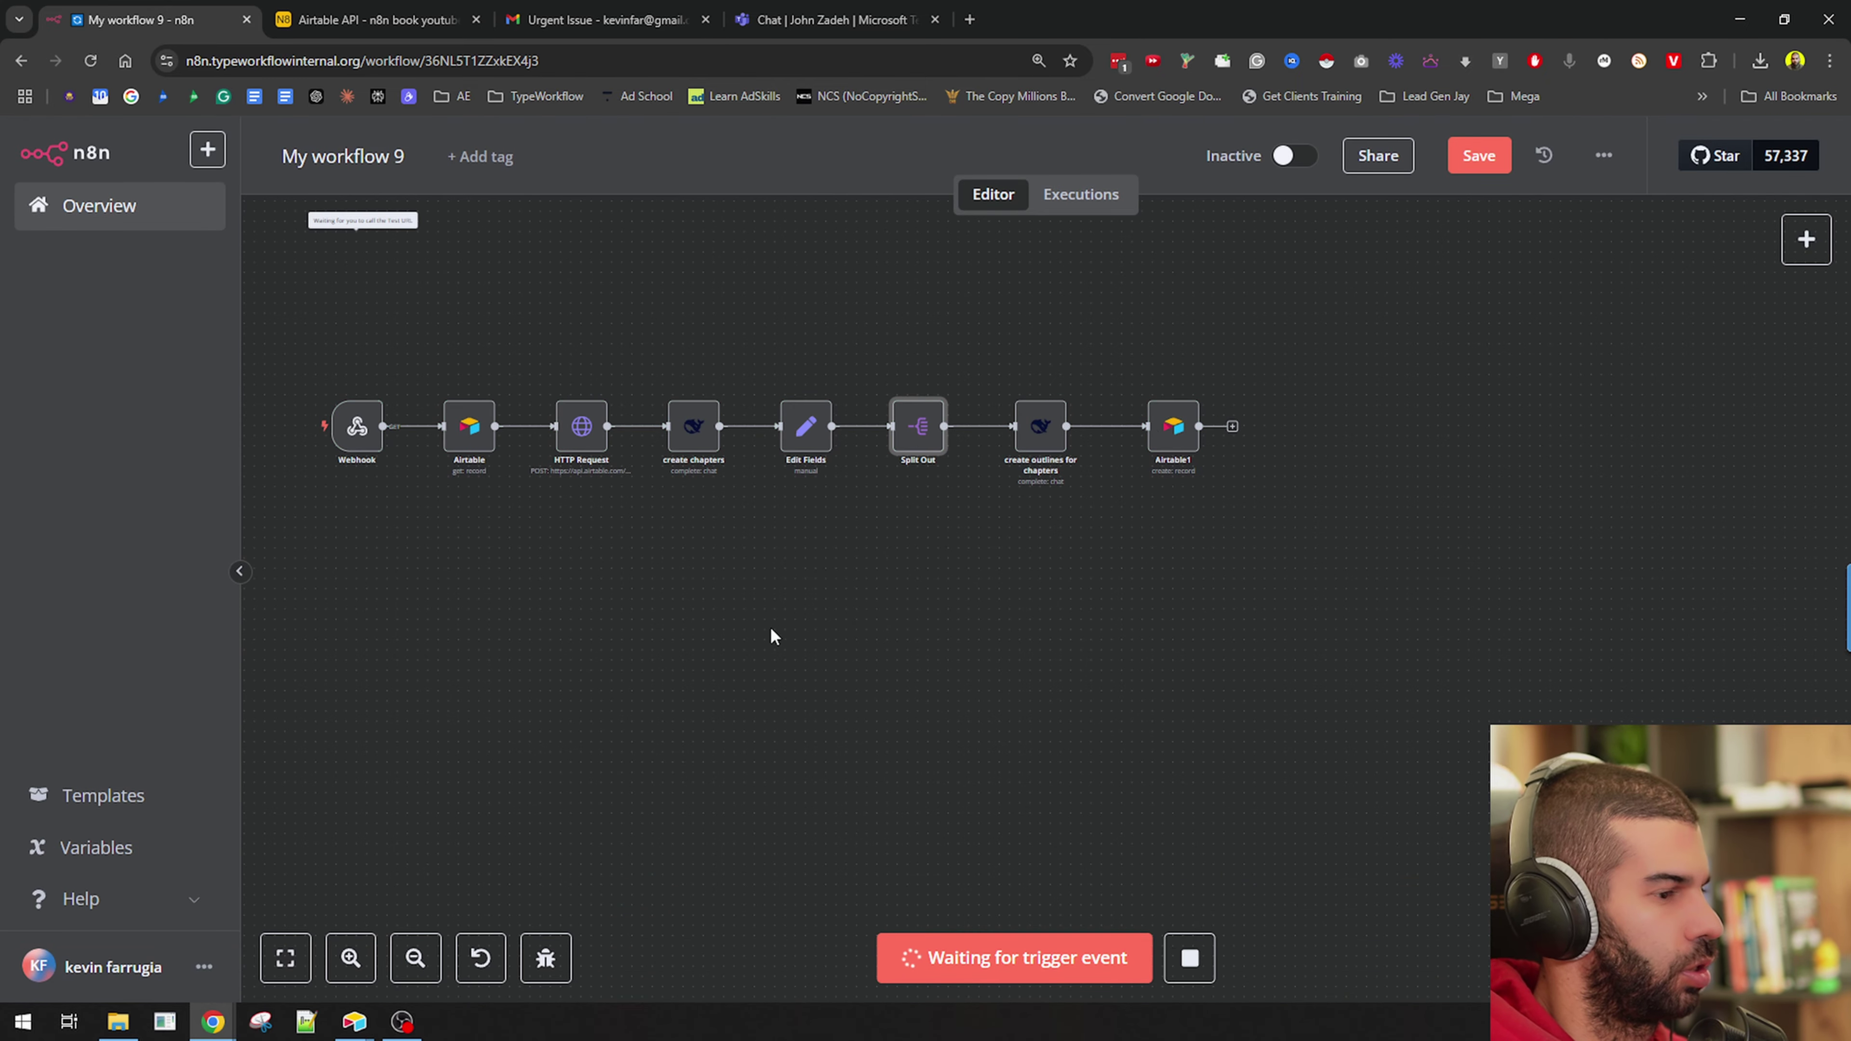
pyautogui.hotkey('alt', 'Tab')
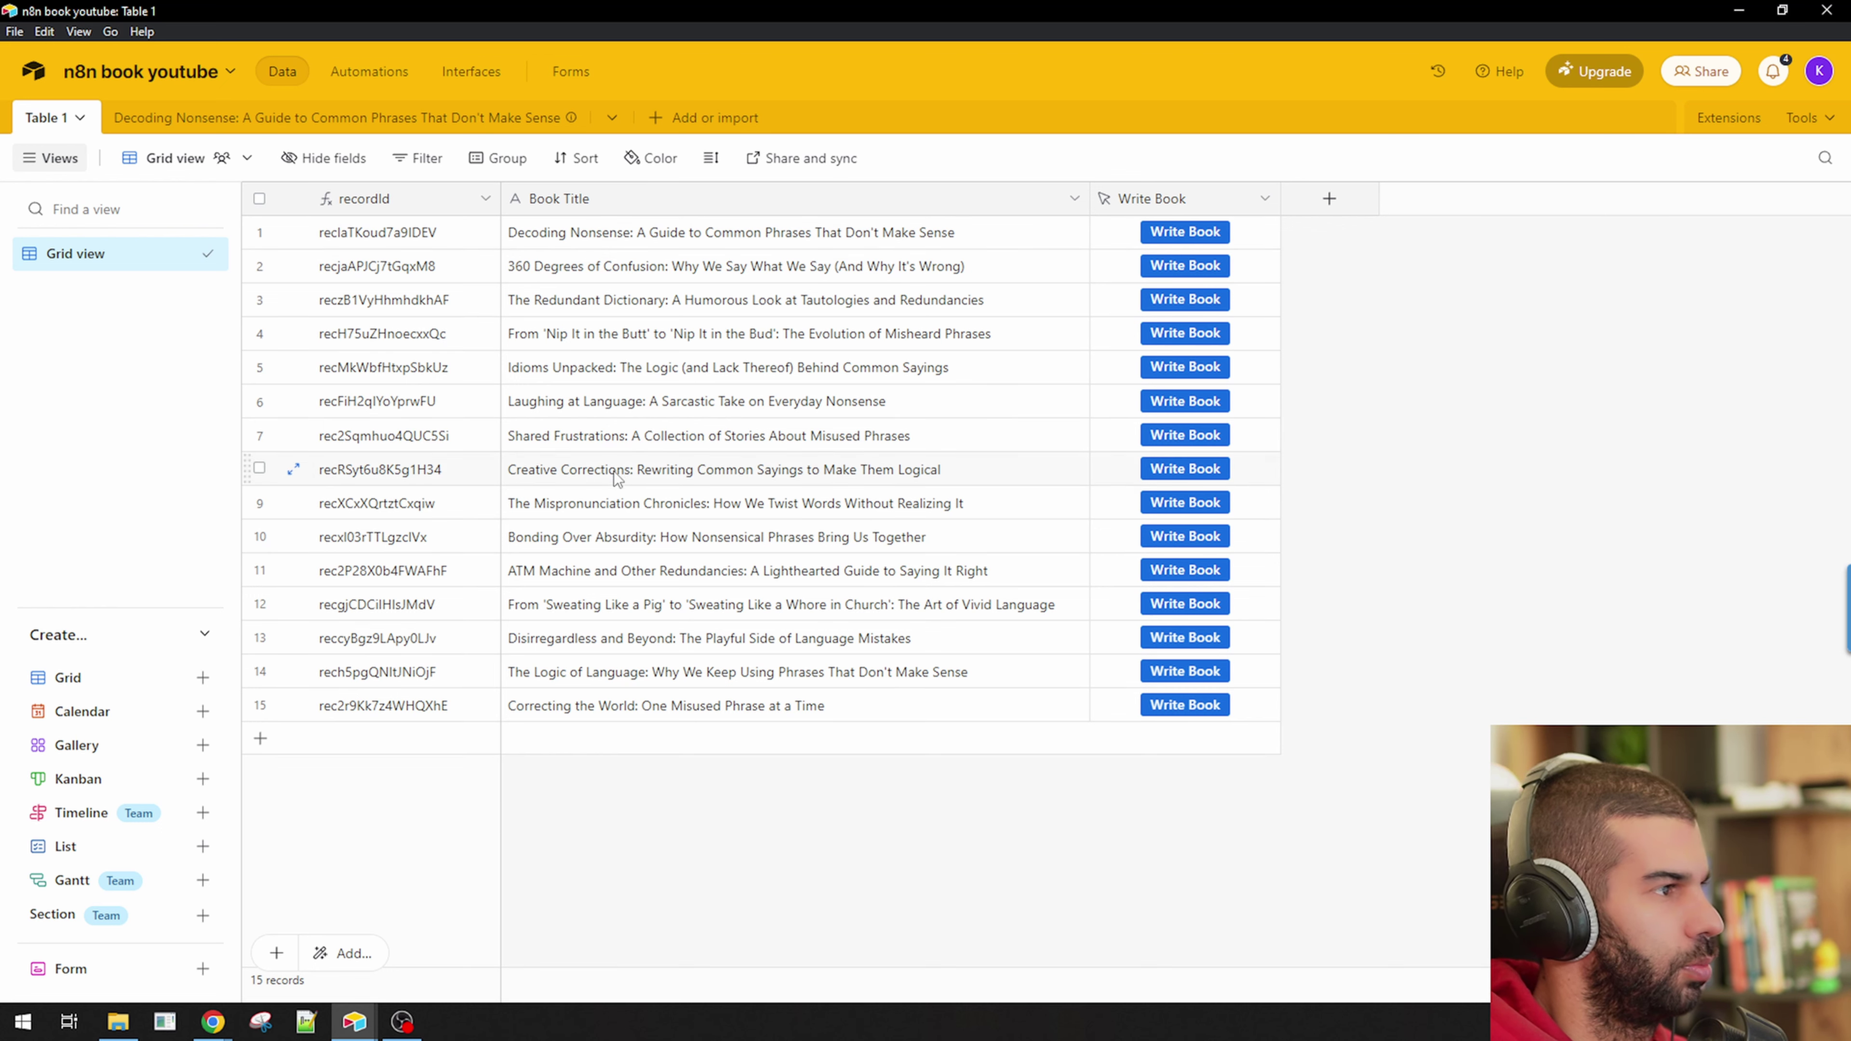
# Run Write Book for 'Correcting the World: One Misused Phrase at a Time' and return to the n8n tab.
pyautogui.click(592, 709)
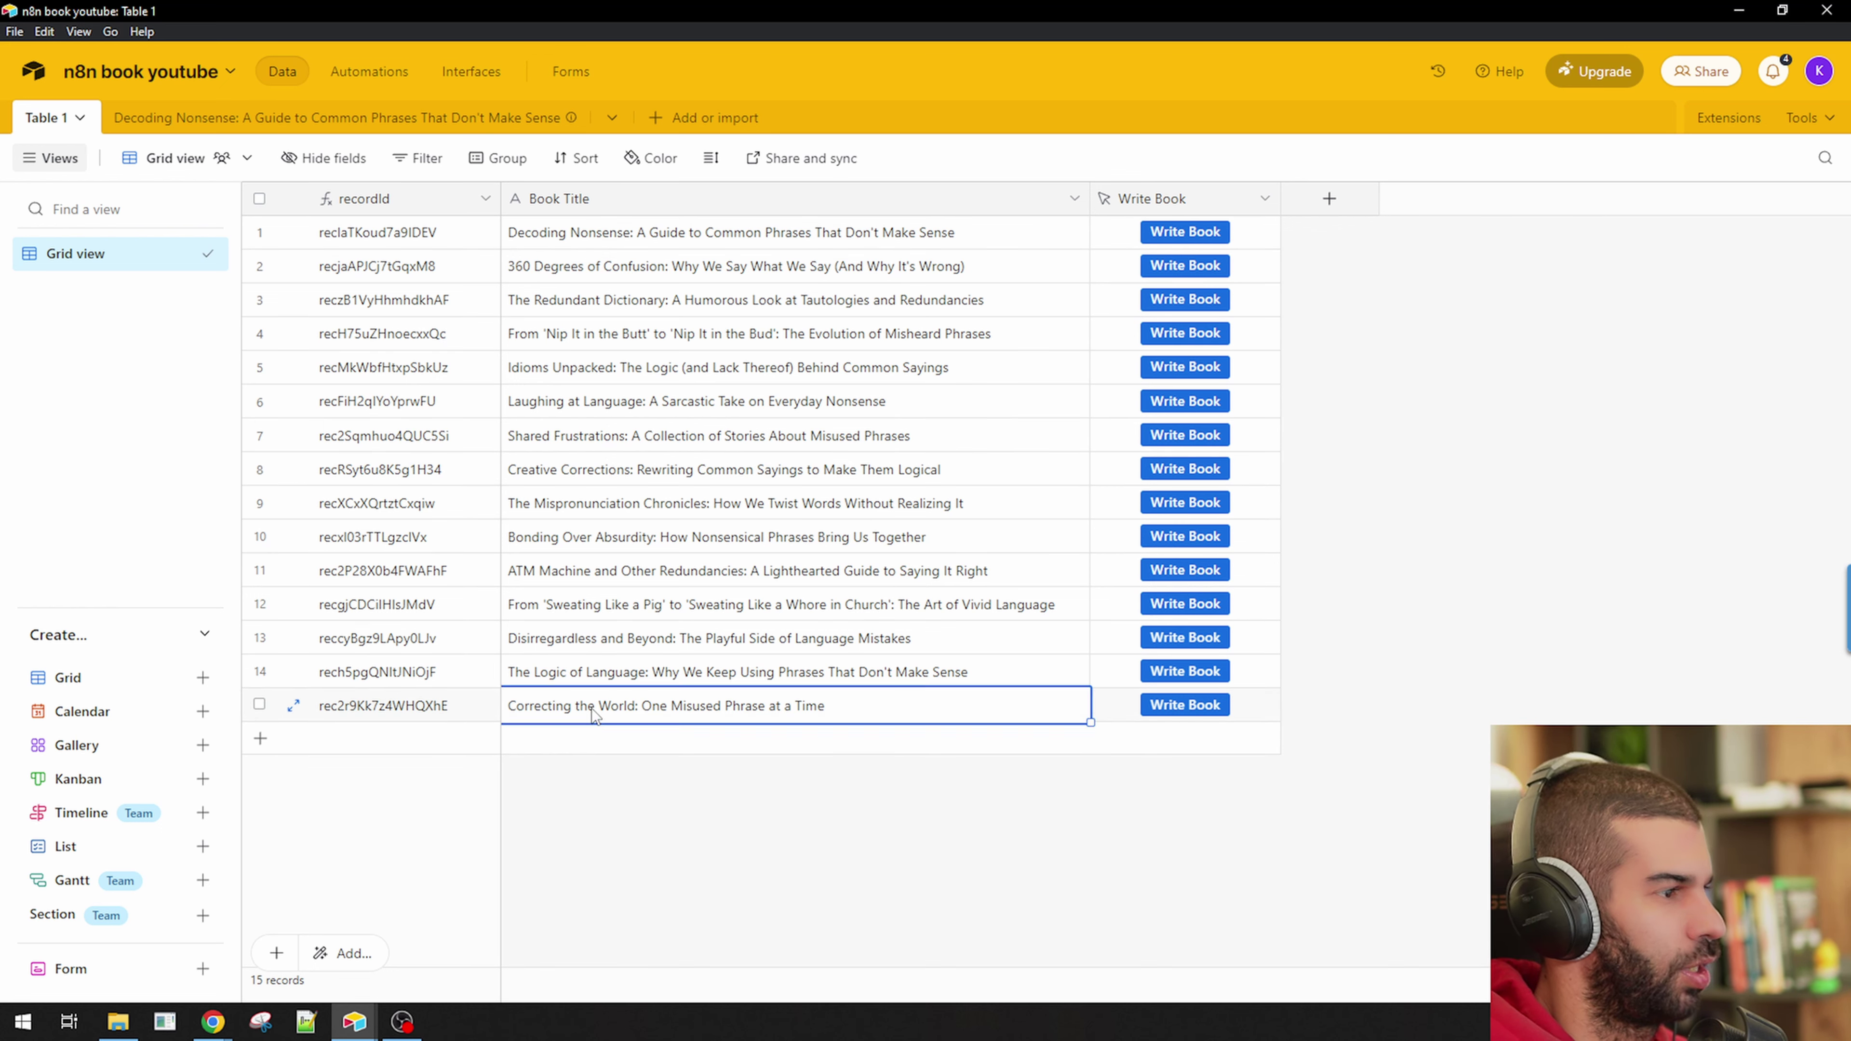
pyautogui.click(1167, 705)
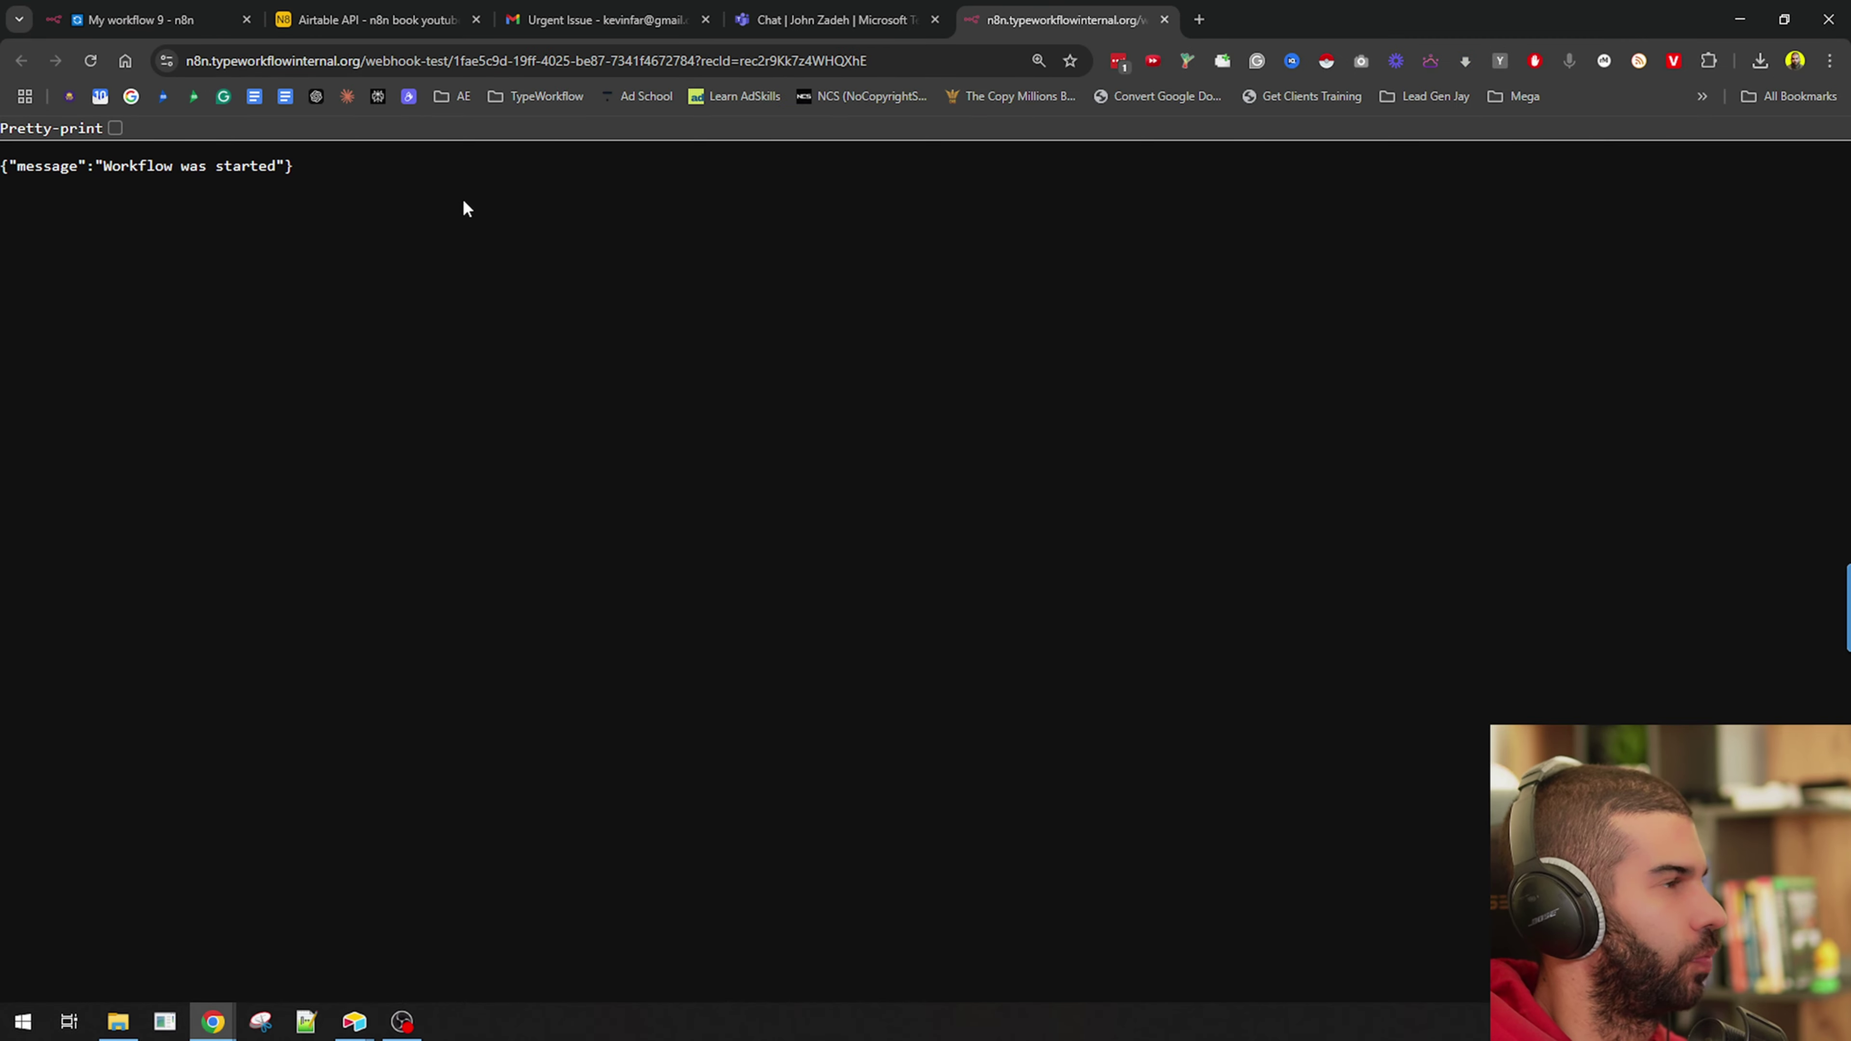
pyautogui.hotkey('alt', 'Tab')
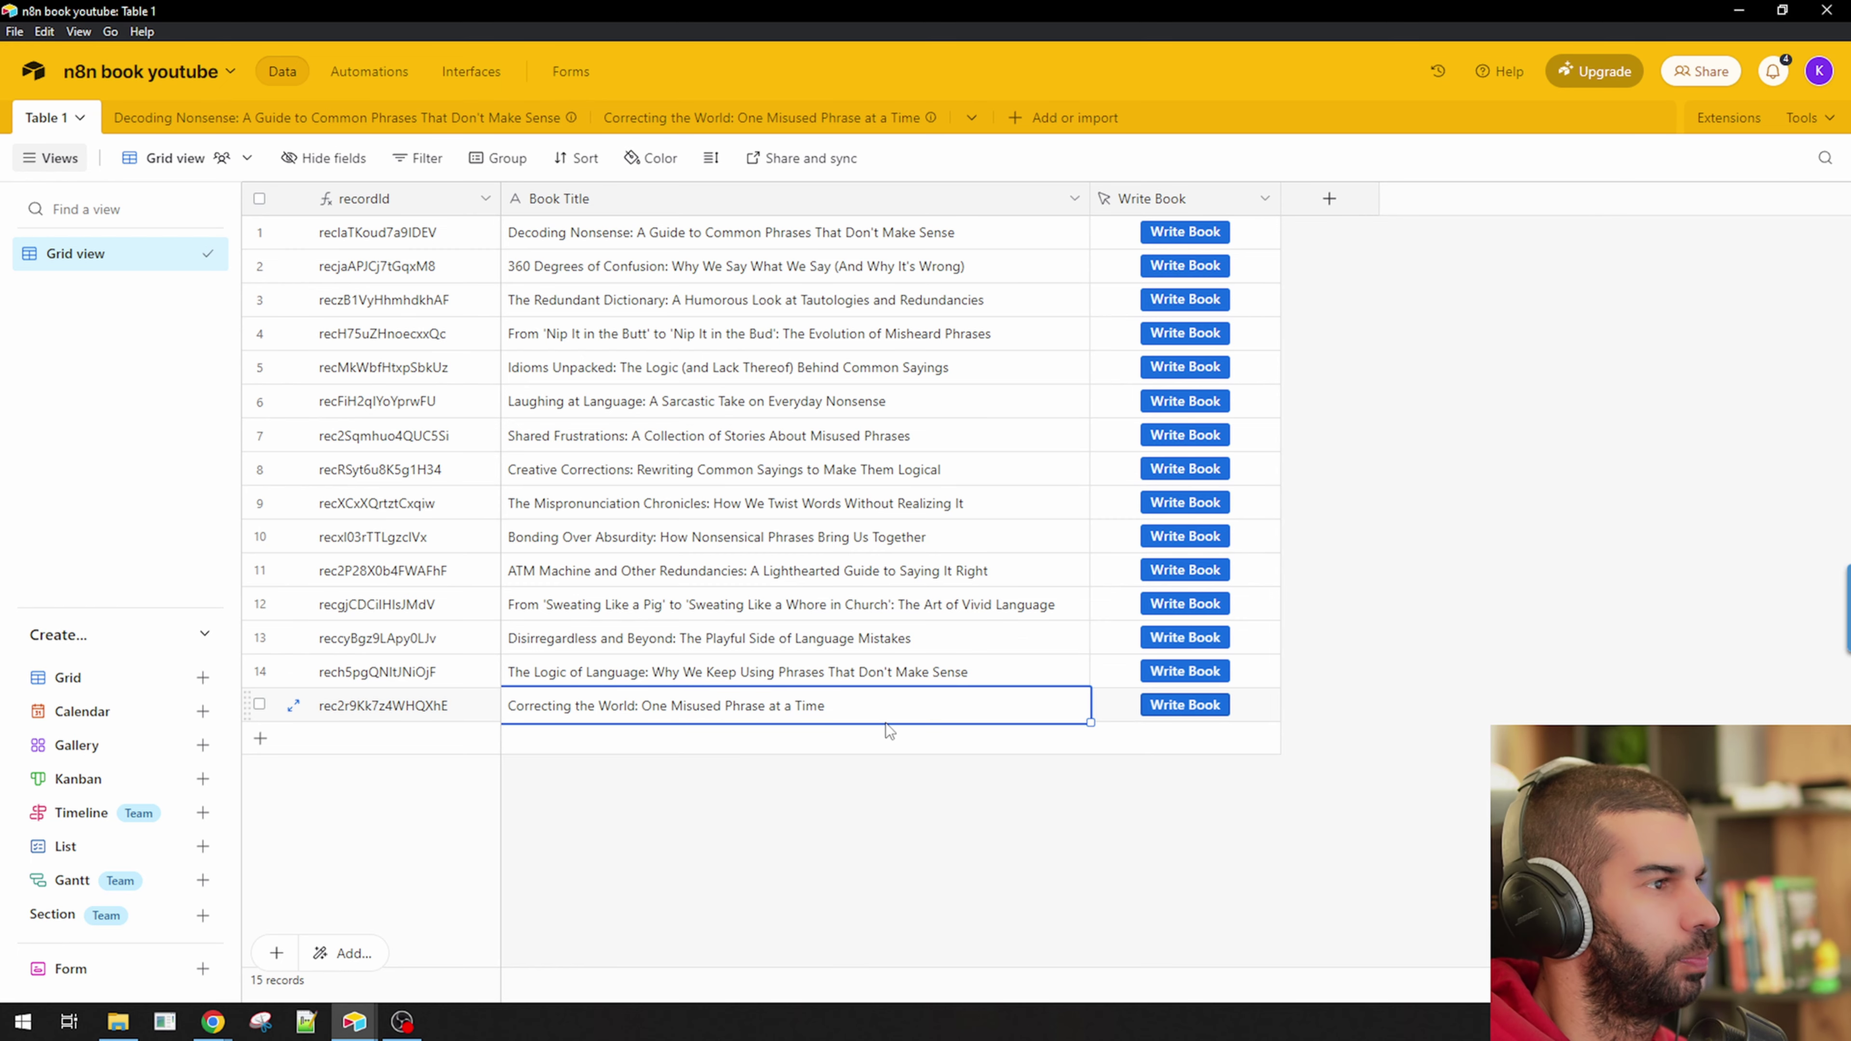
pyautogui.hotkey('alt', 'Tab')
pyautogui.hotkey('alt', 'Tab')
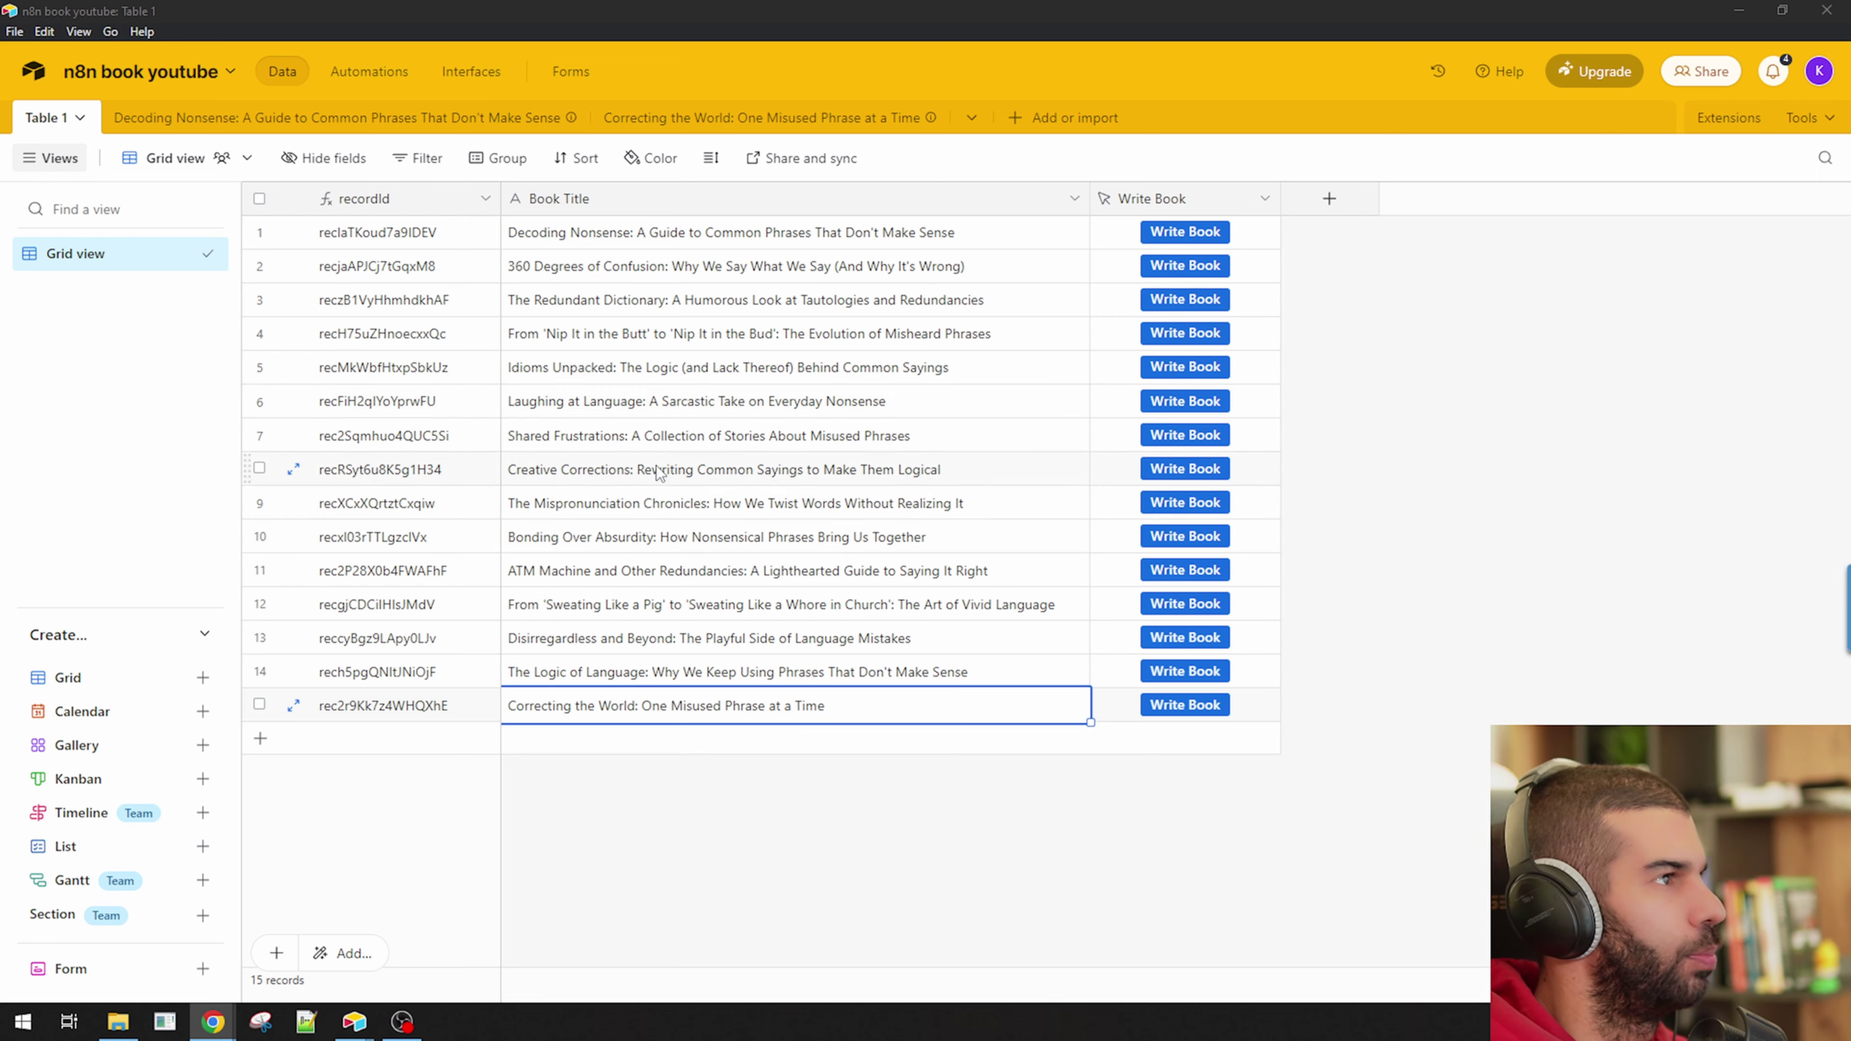
pyautogui.hotkey('alt', 'Tab')
pyautogui.click(1039, 417)
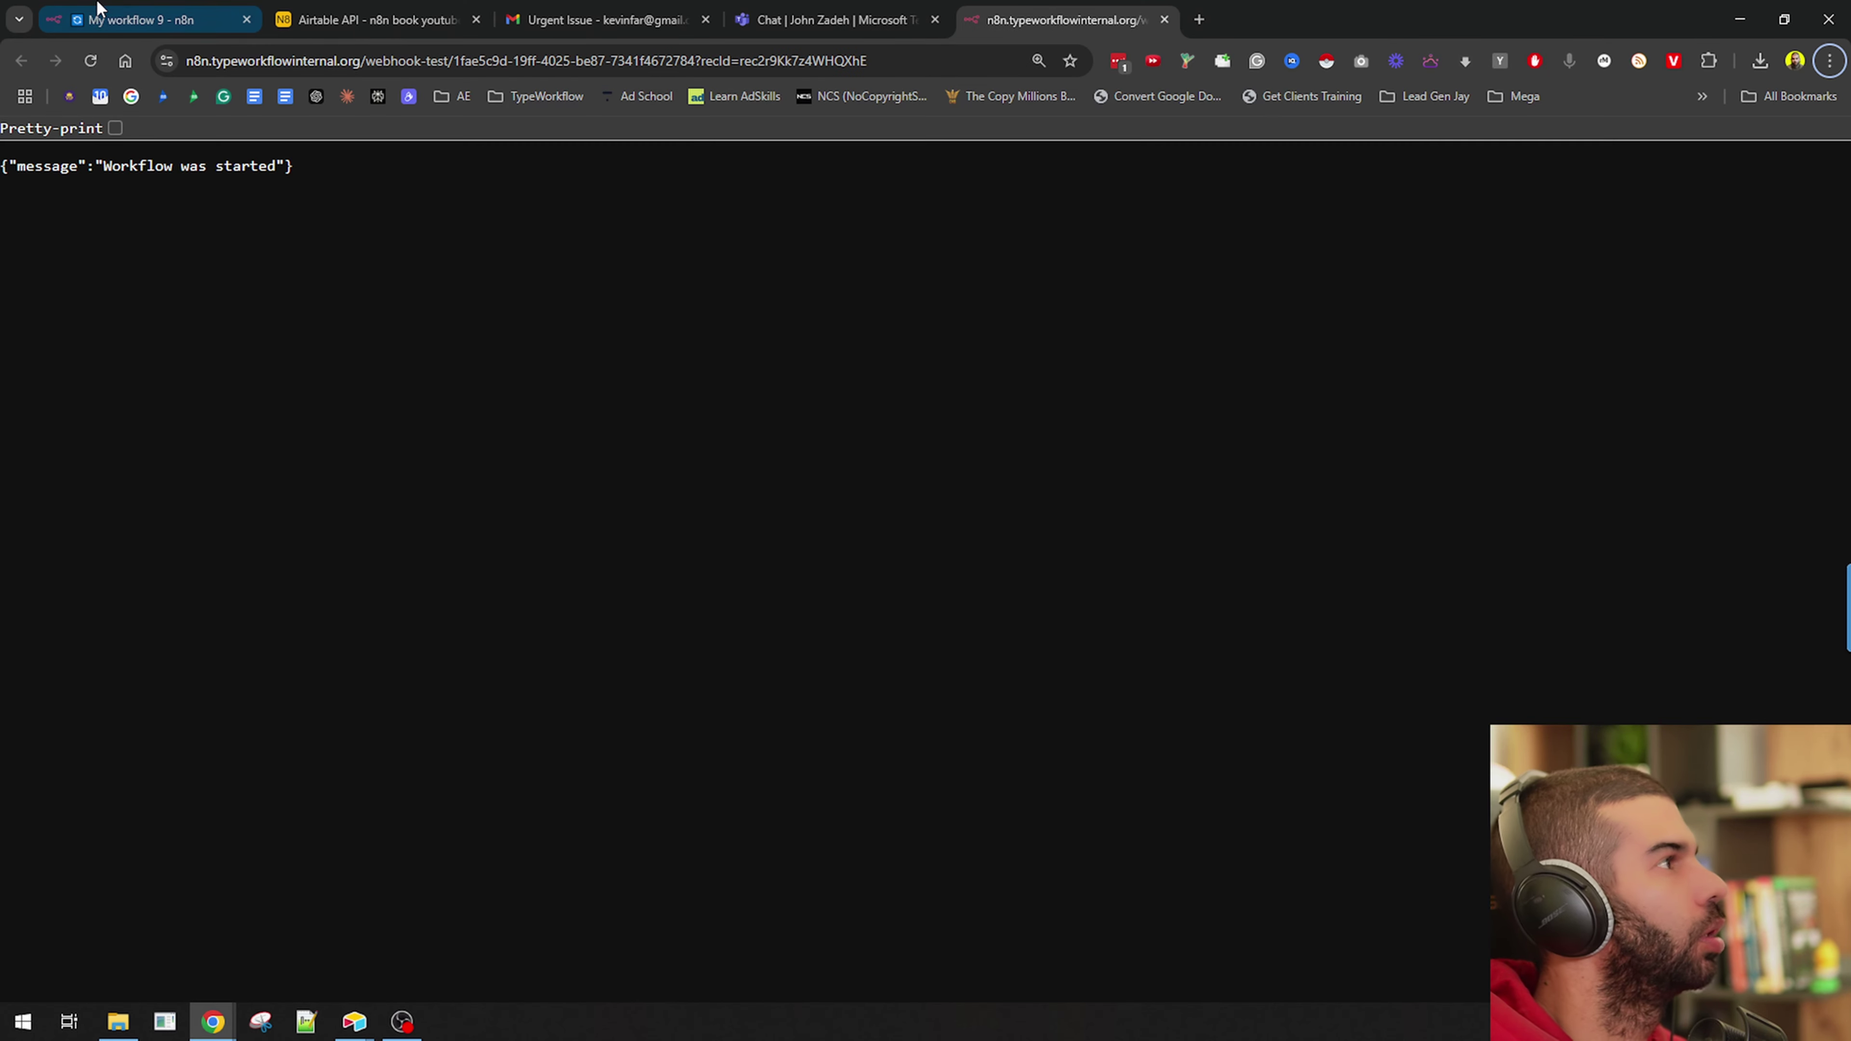
pyautogui.click(148, 8)
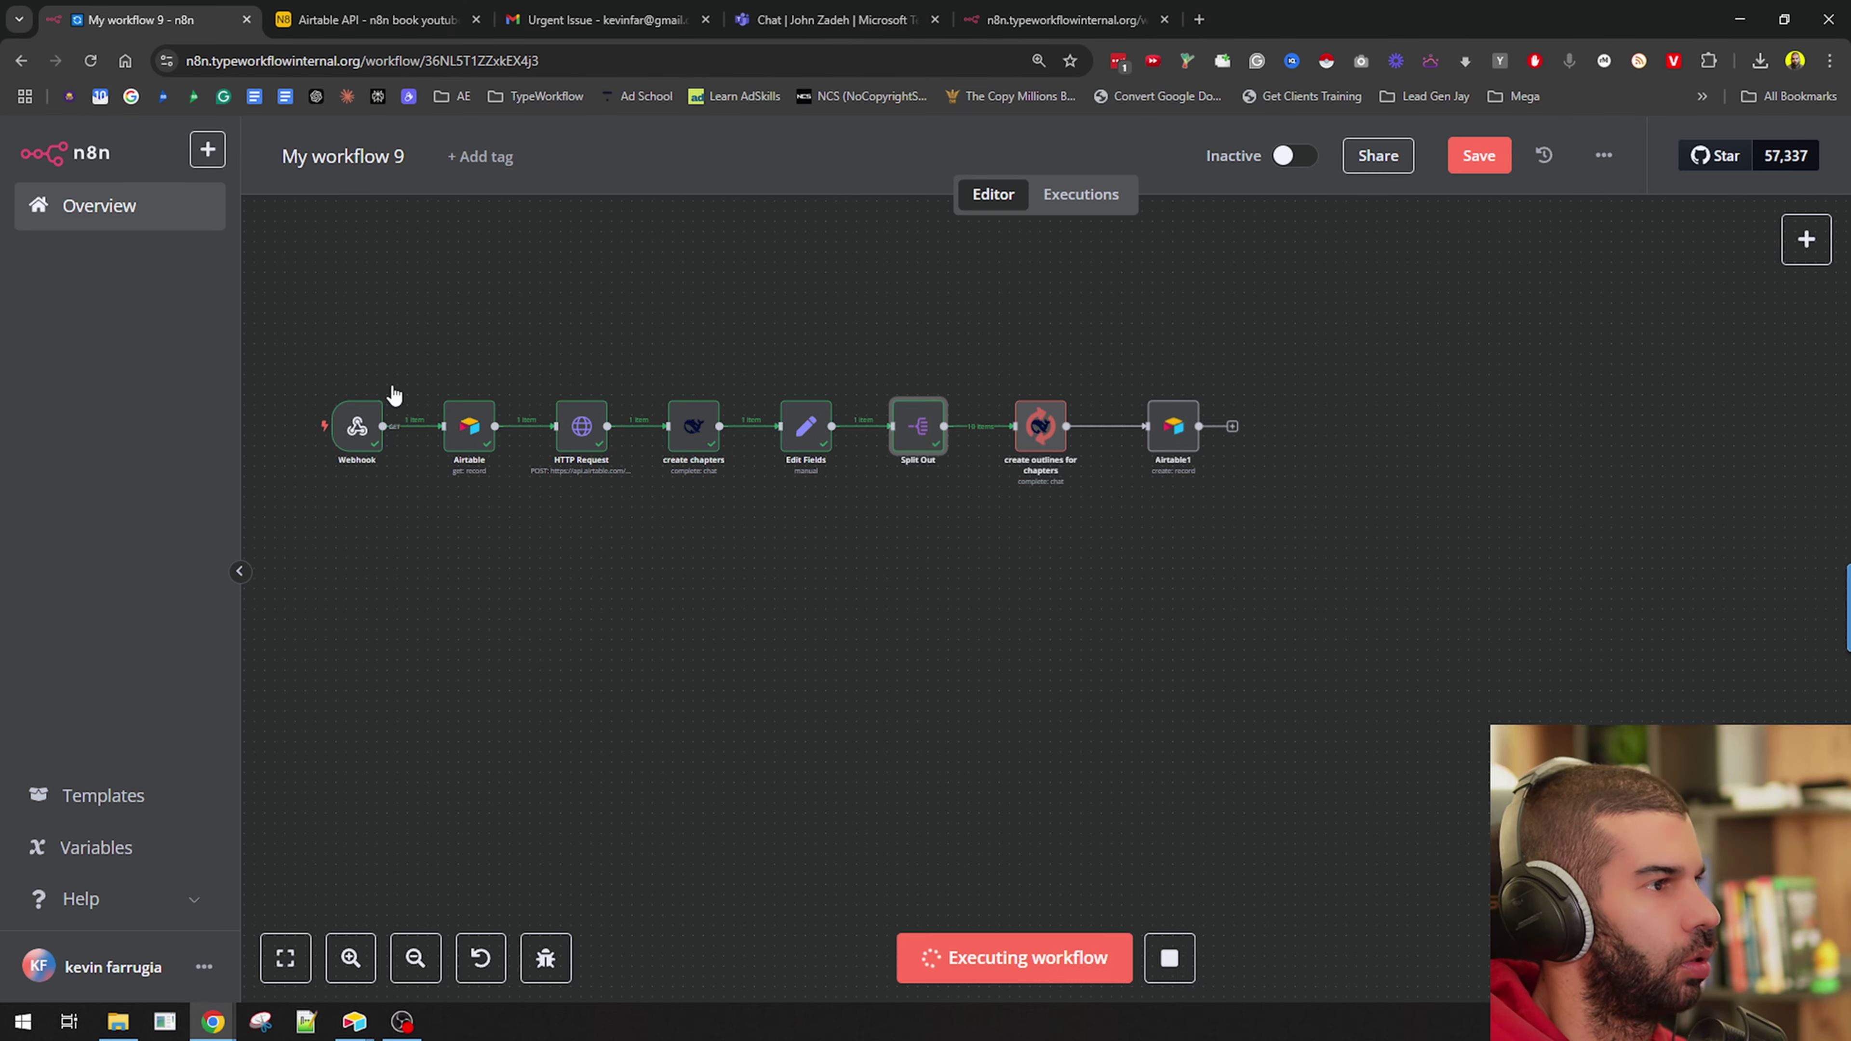
# Inspect the generated chapter titles in create chapters' output, then return to Airtable once the run finishes.
pyautogui.scroll(5, 804, 431)
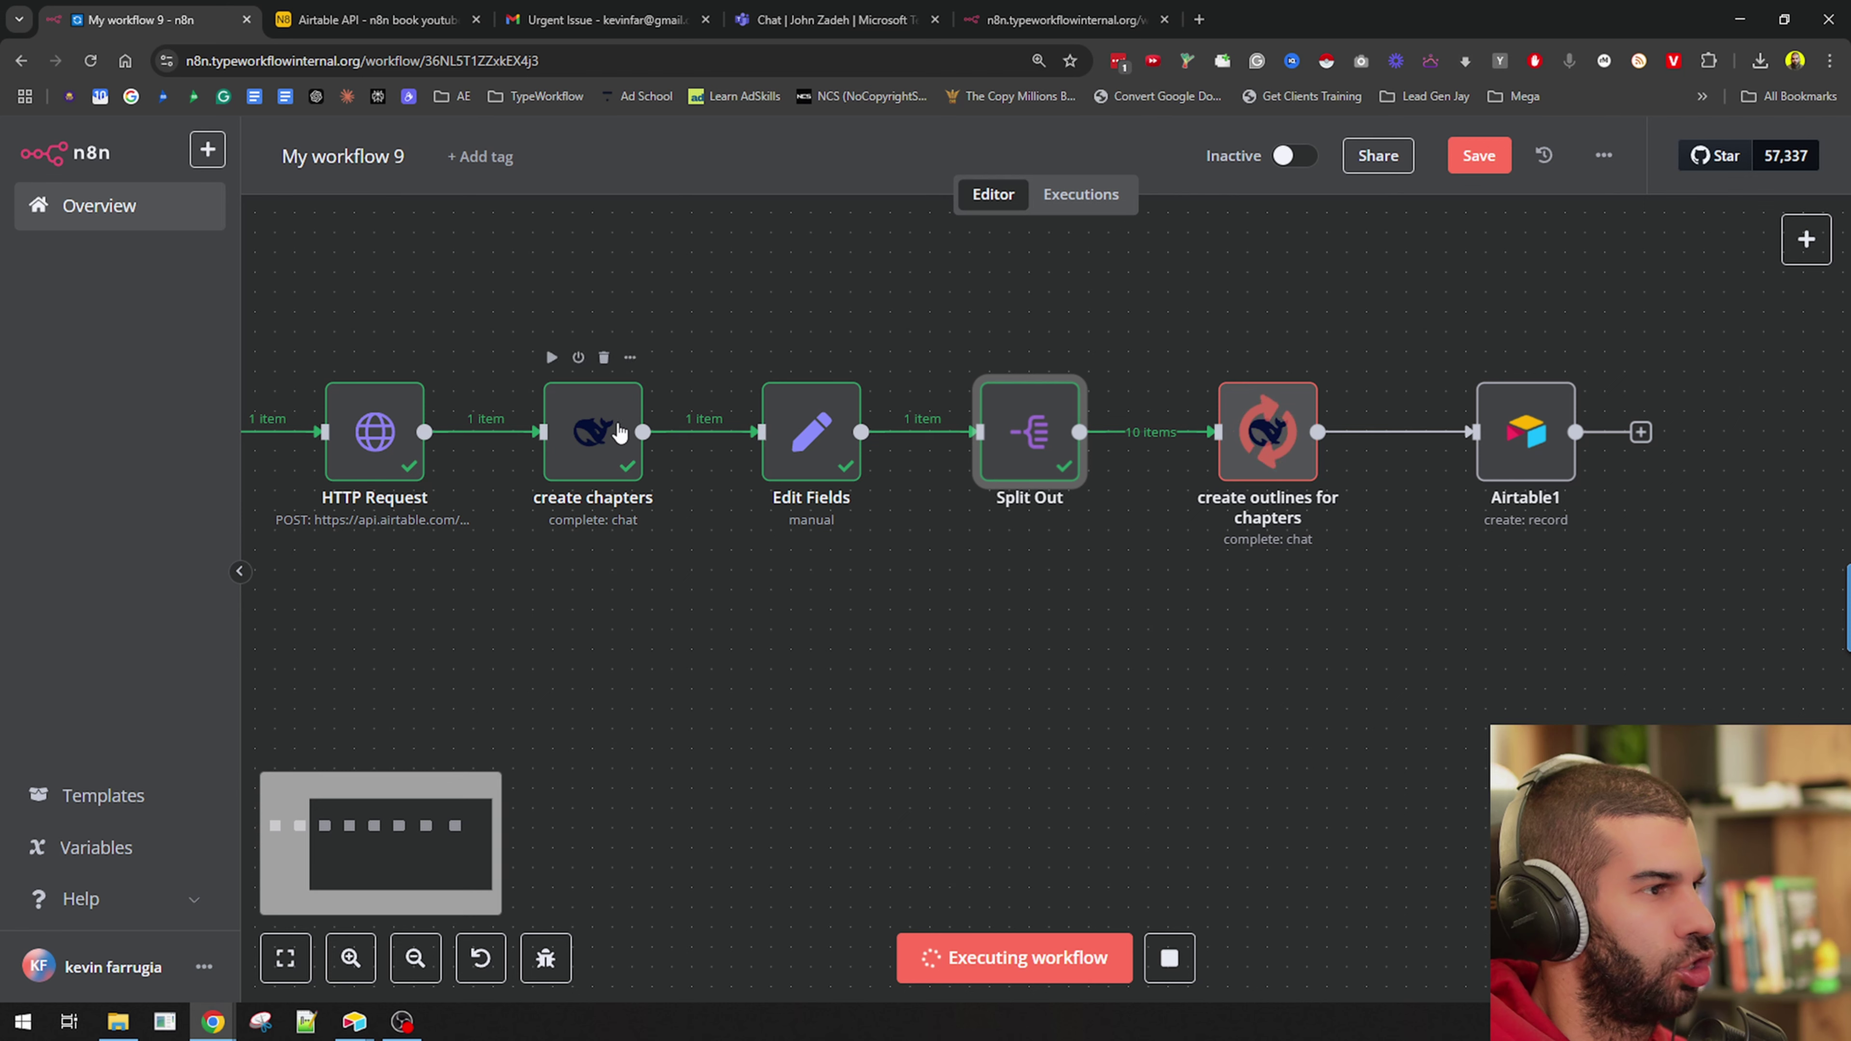
pyautogui.doubleClick(584, 430)
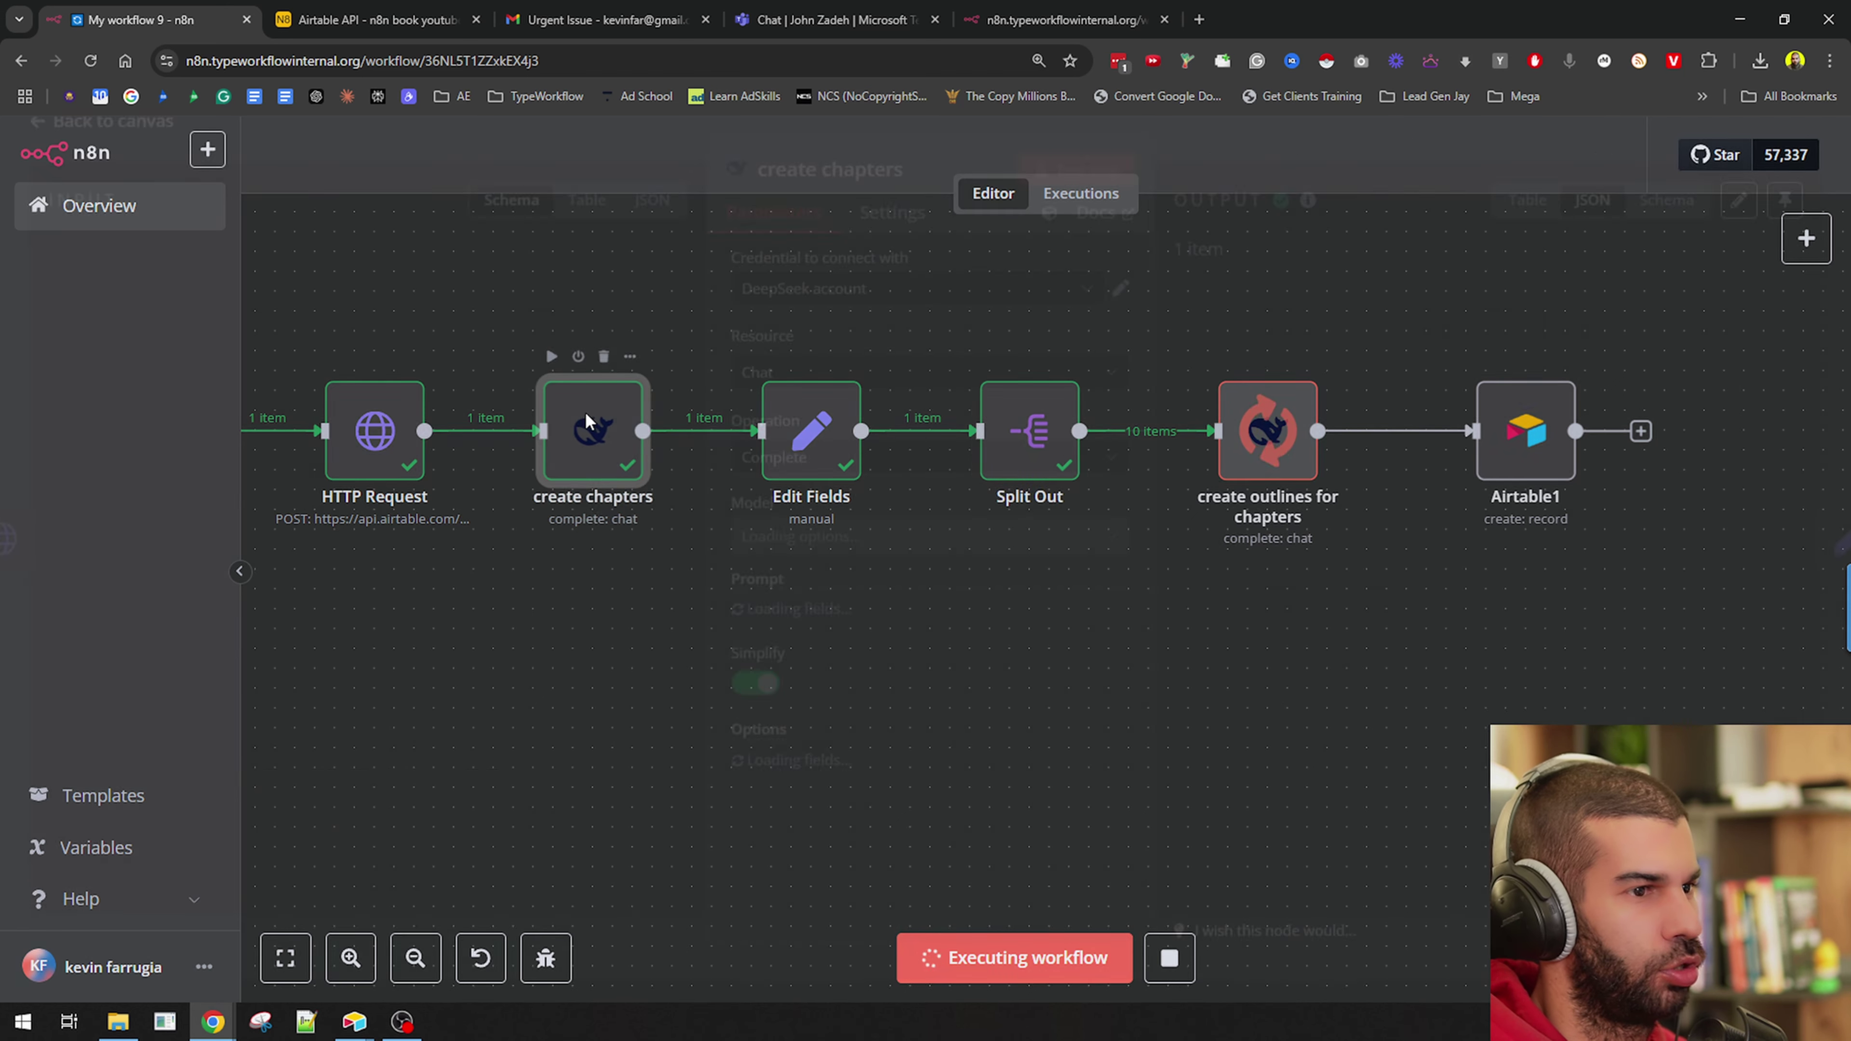
pyautogui.moveTo(1492, 443); pyautogui.dragTo(1632, 514)
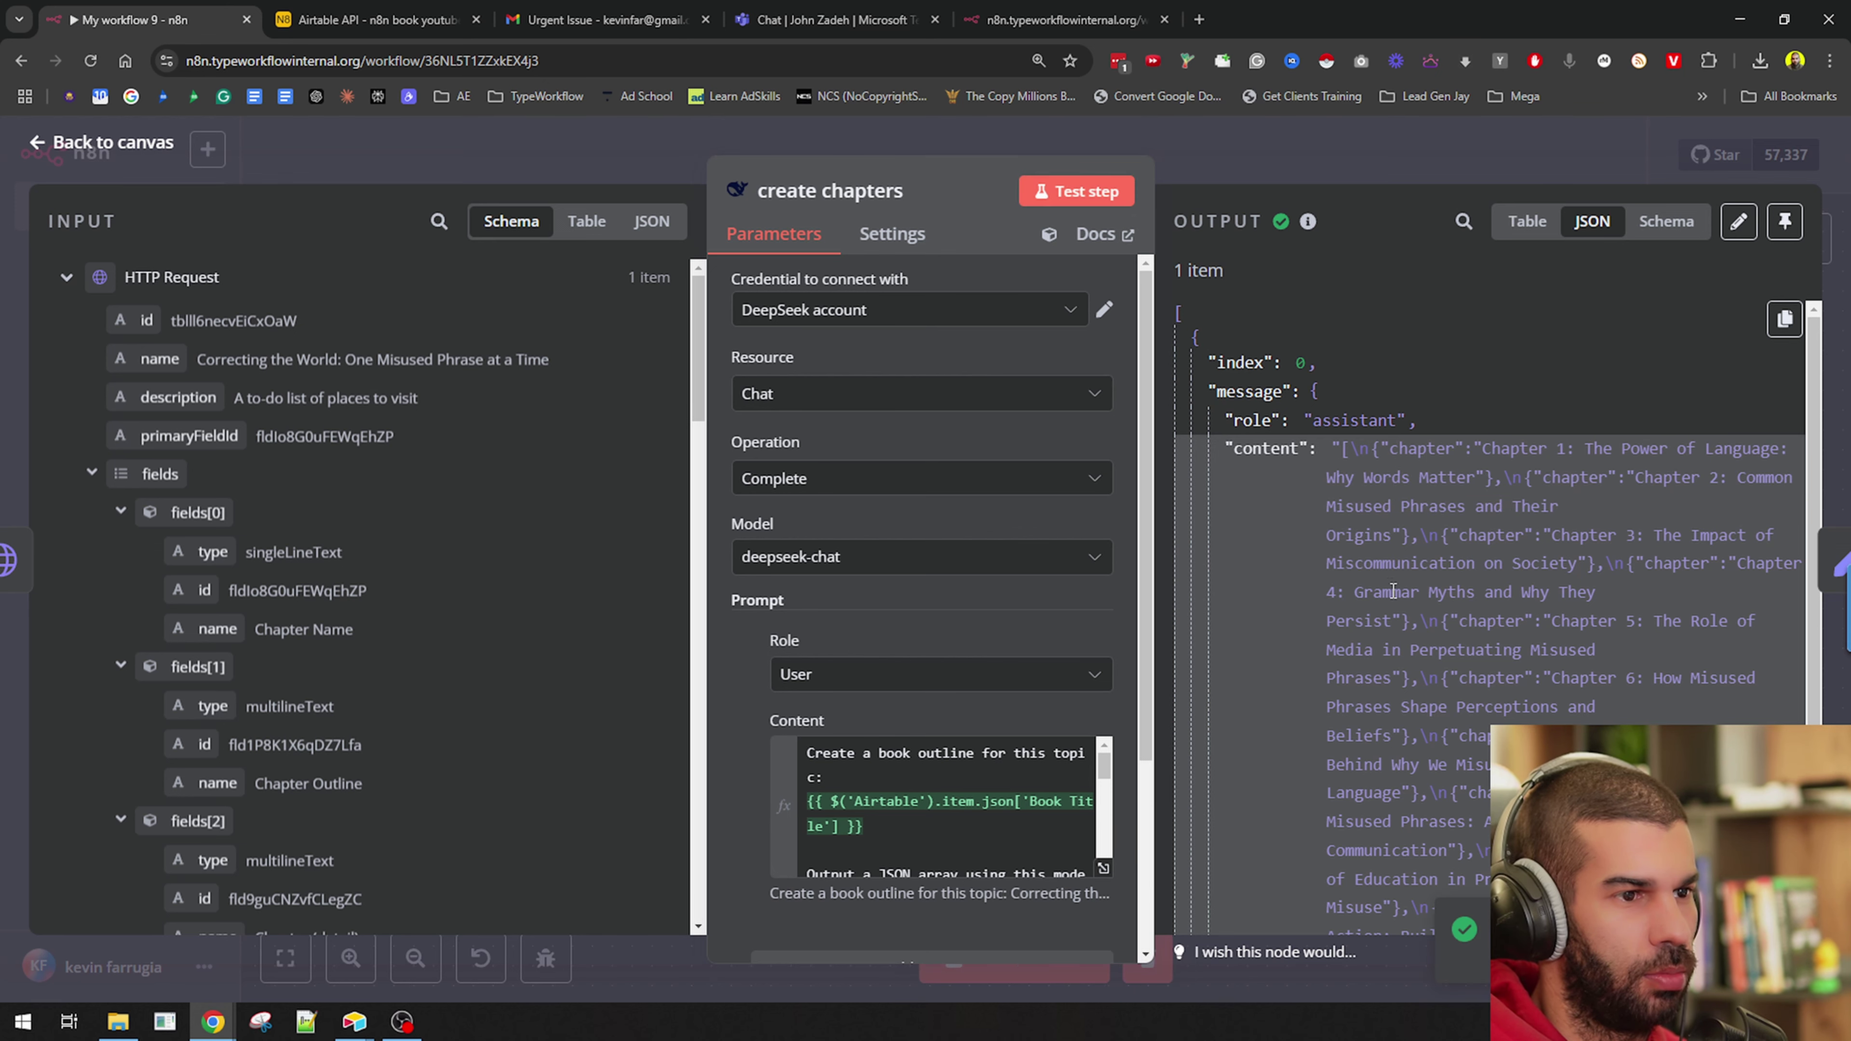
pyautogui.click(1289, 152)
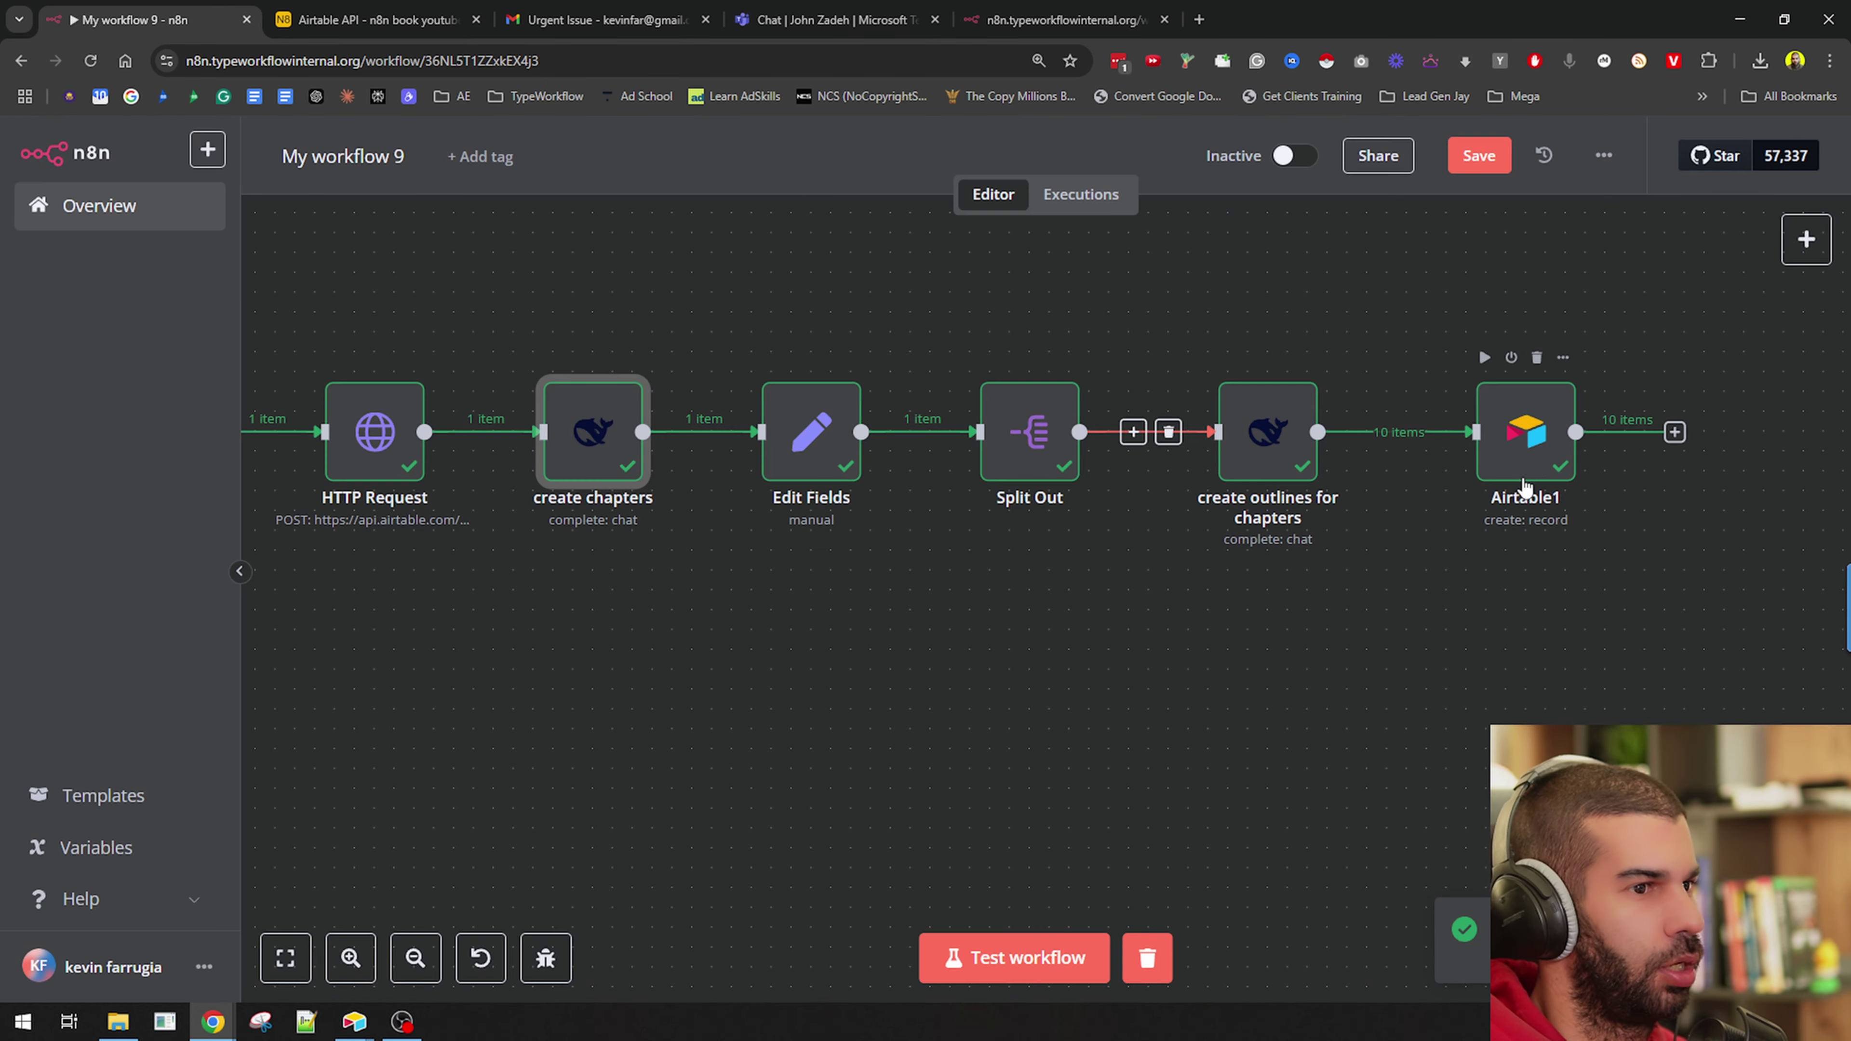
pyautogui.hotkey('alt', 'Tab')
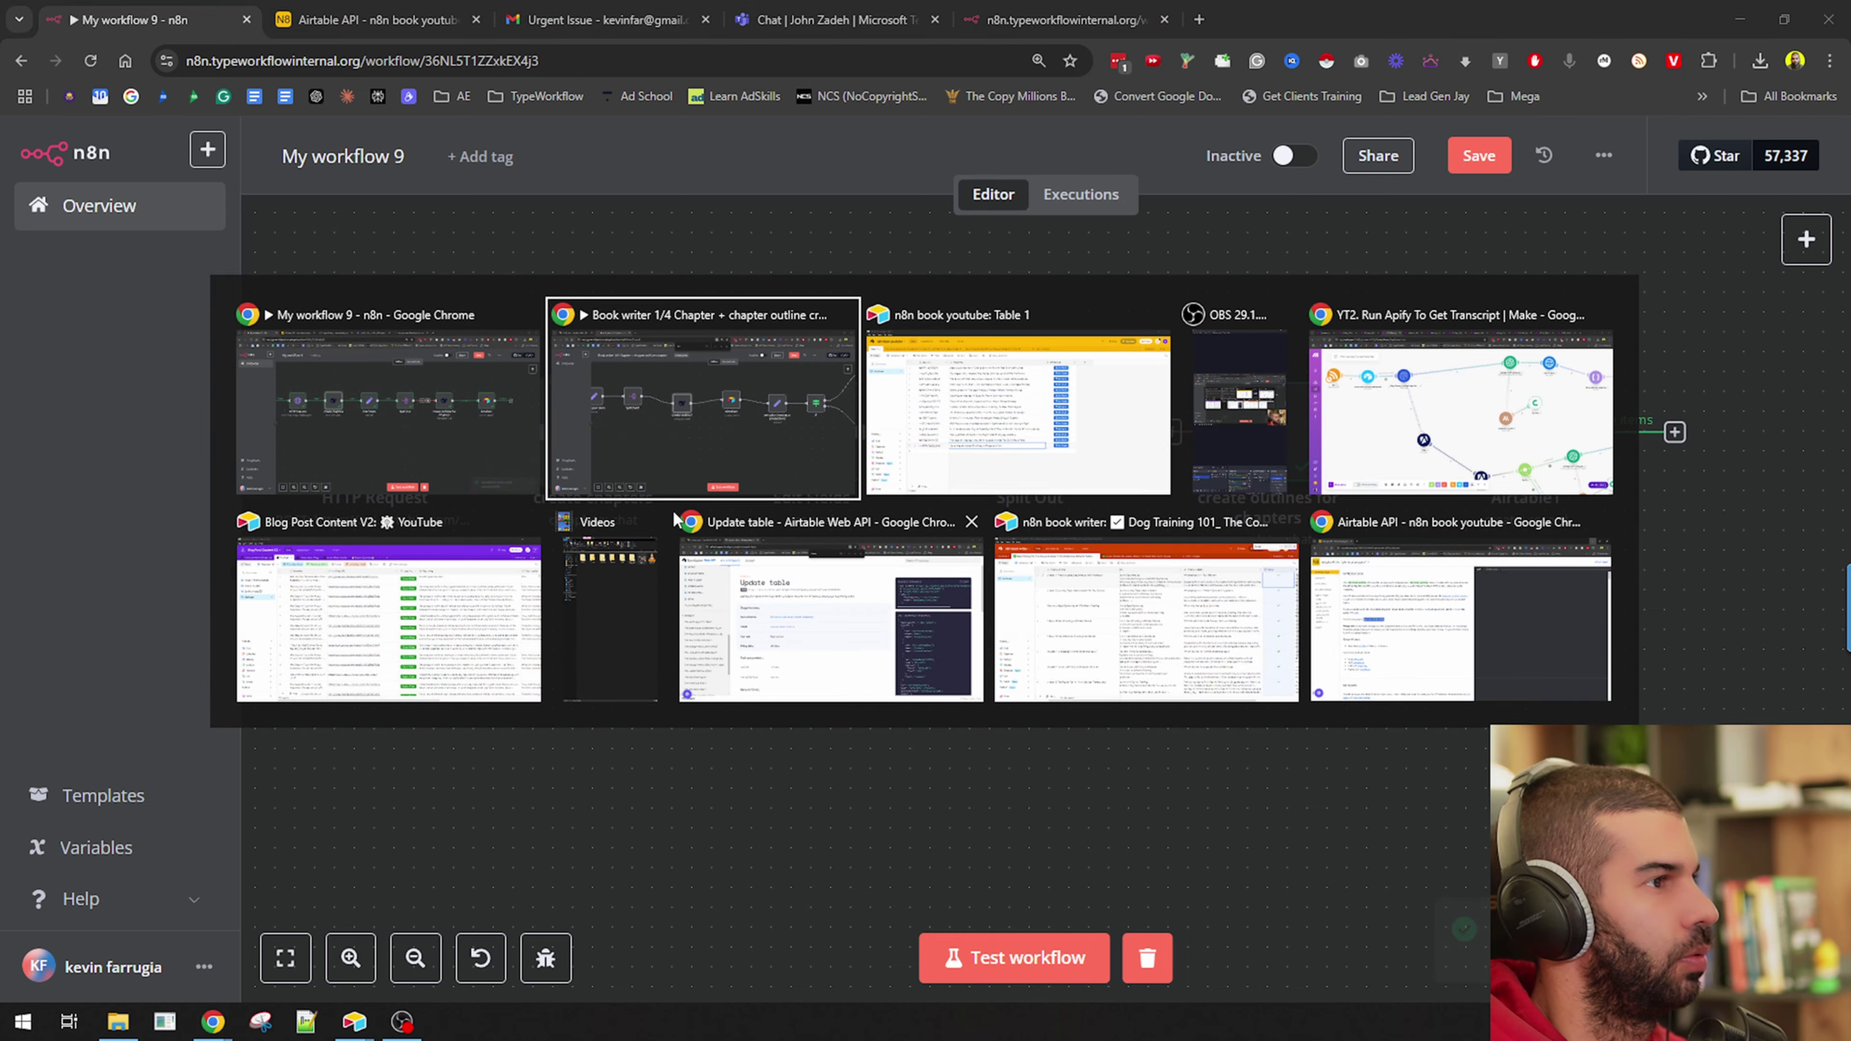
pyautogui.click(1017, 441)
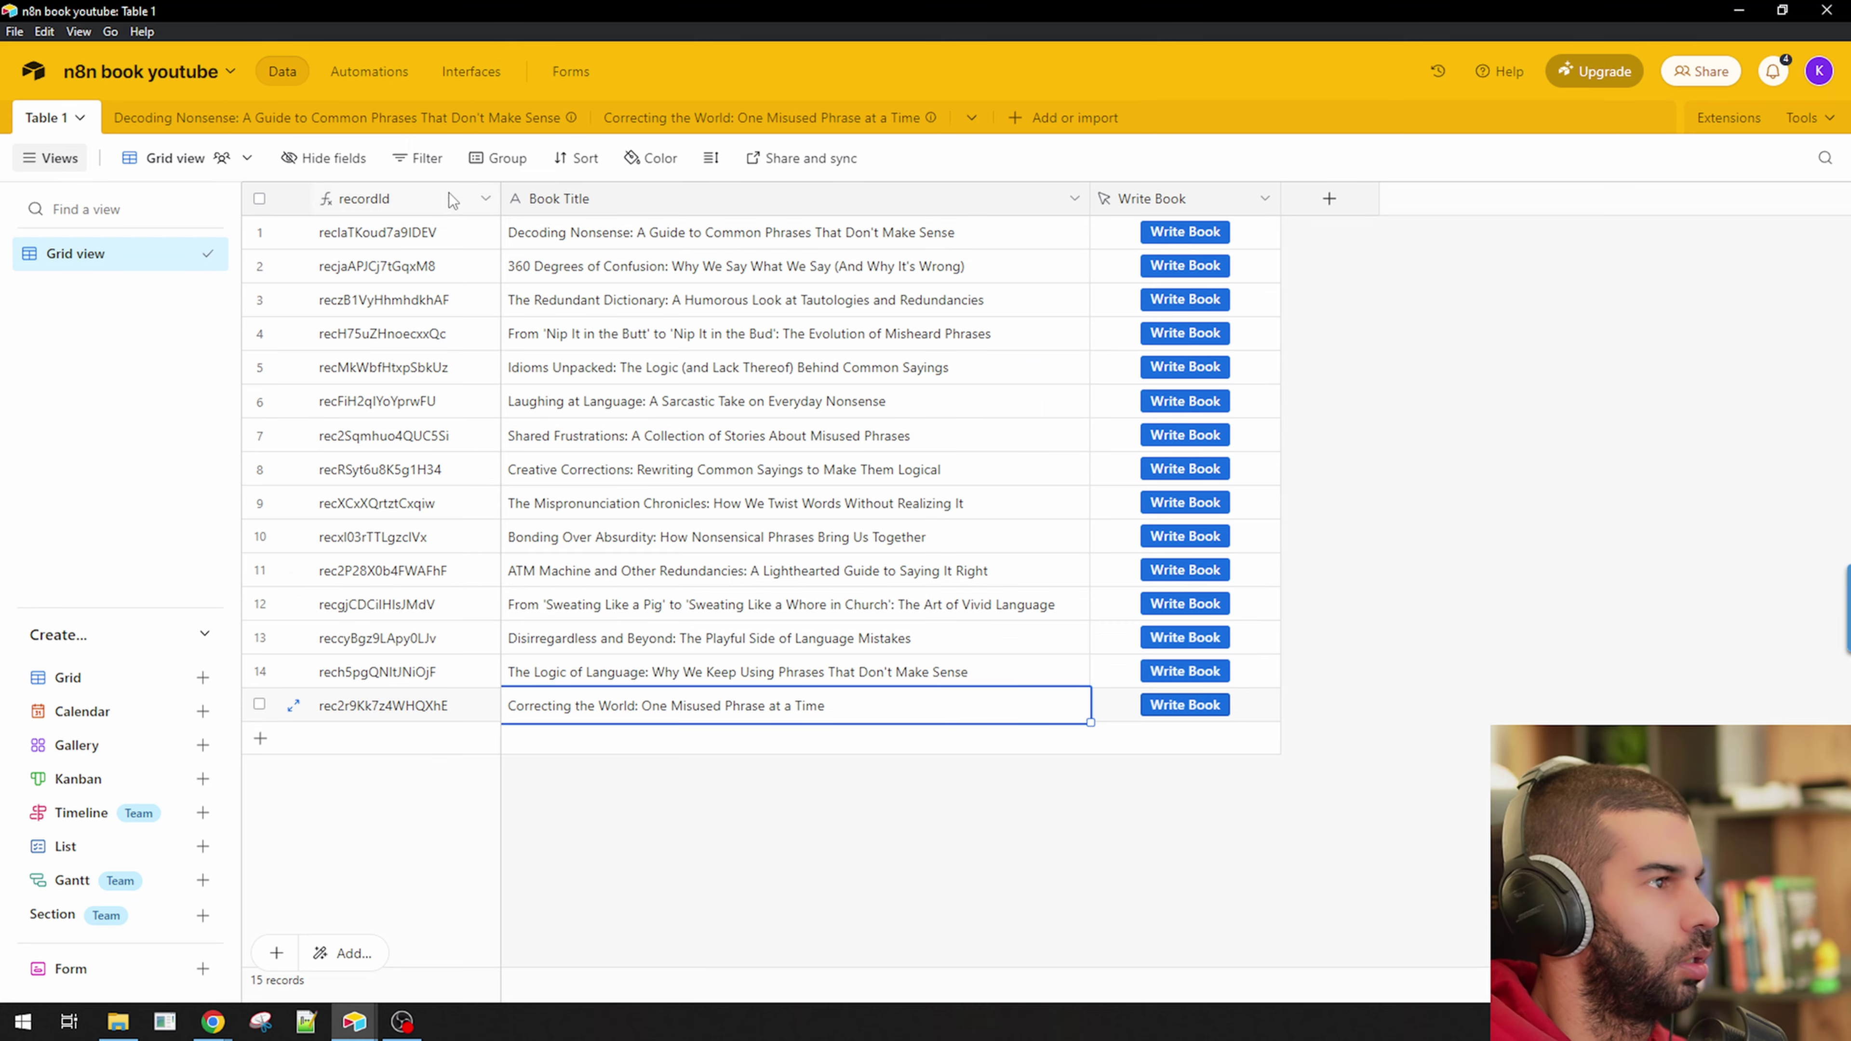
# In the Correcting the World table, widen Chapter Name and Chapter Outline and read the first chapter's outline.
pyautogui.click(747, 121)
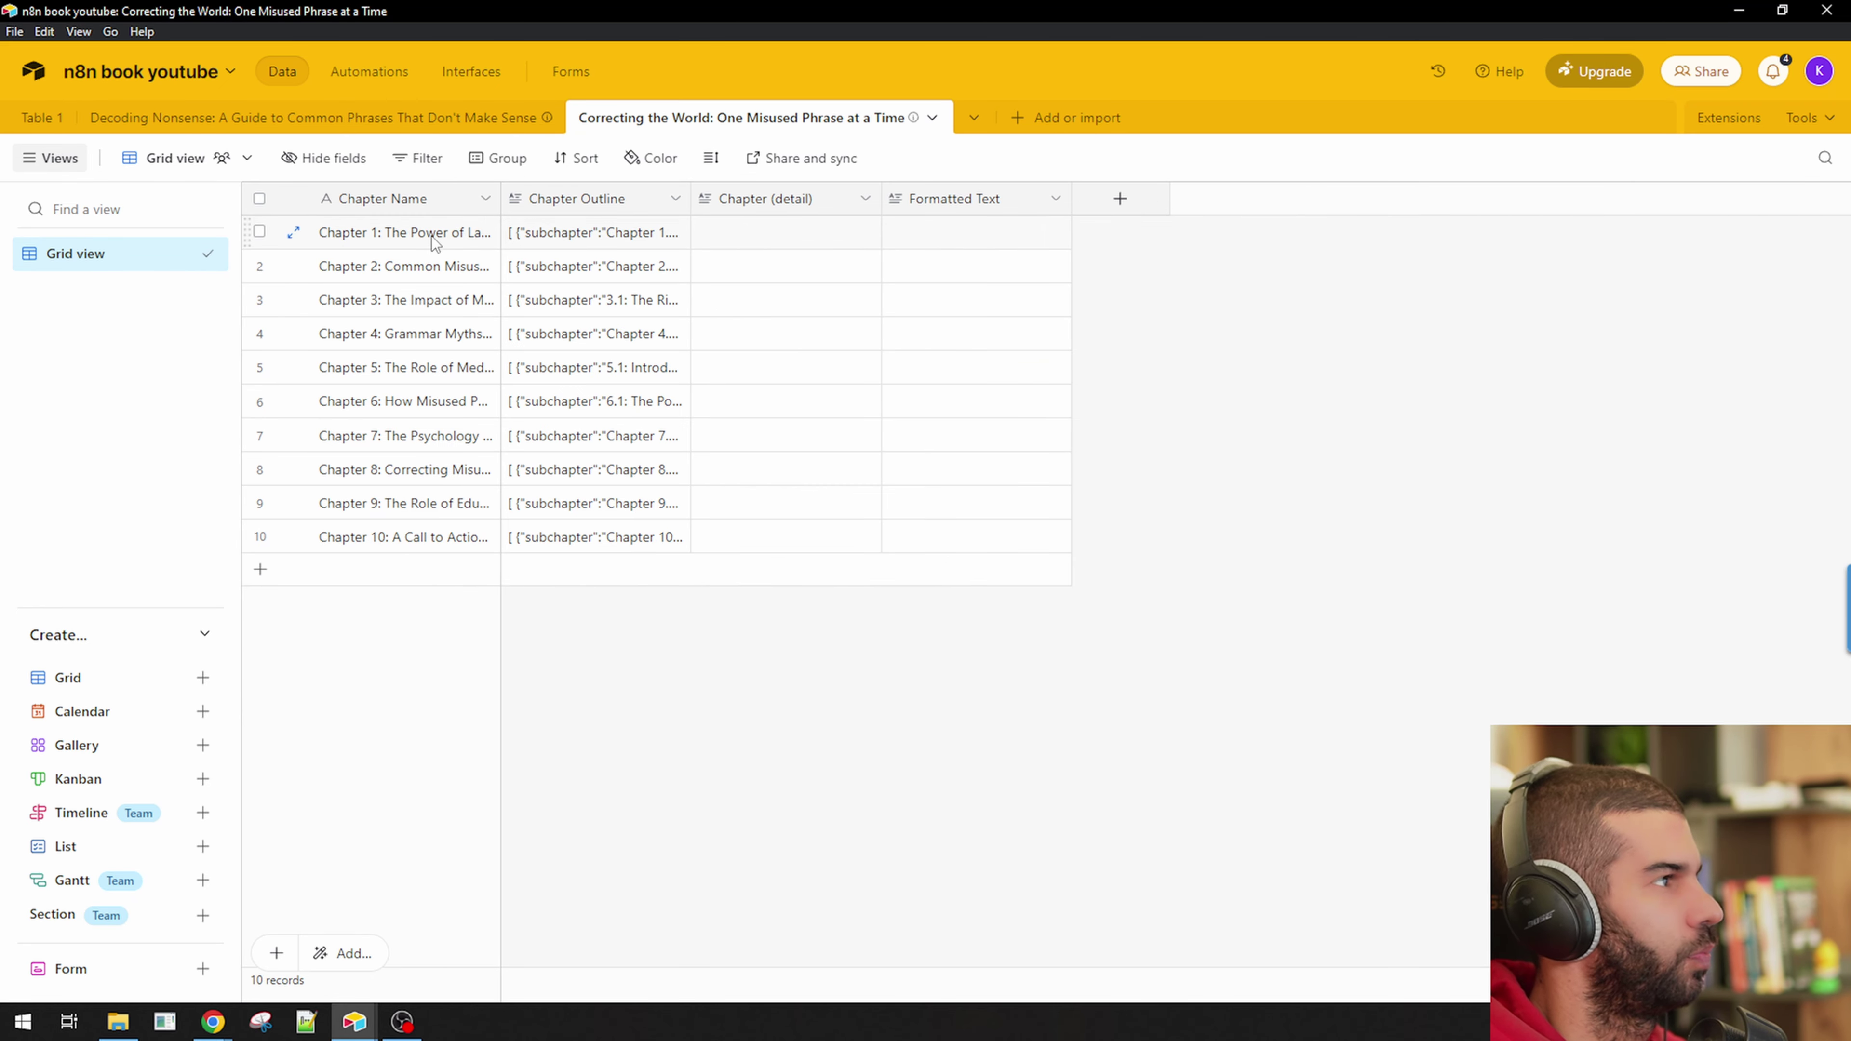
pyautogui.moveTo(500, 198); pyautogui.dragTo(841, 219)
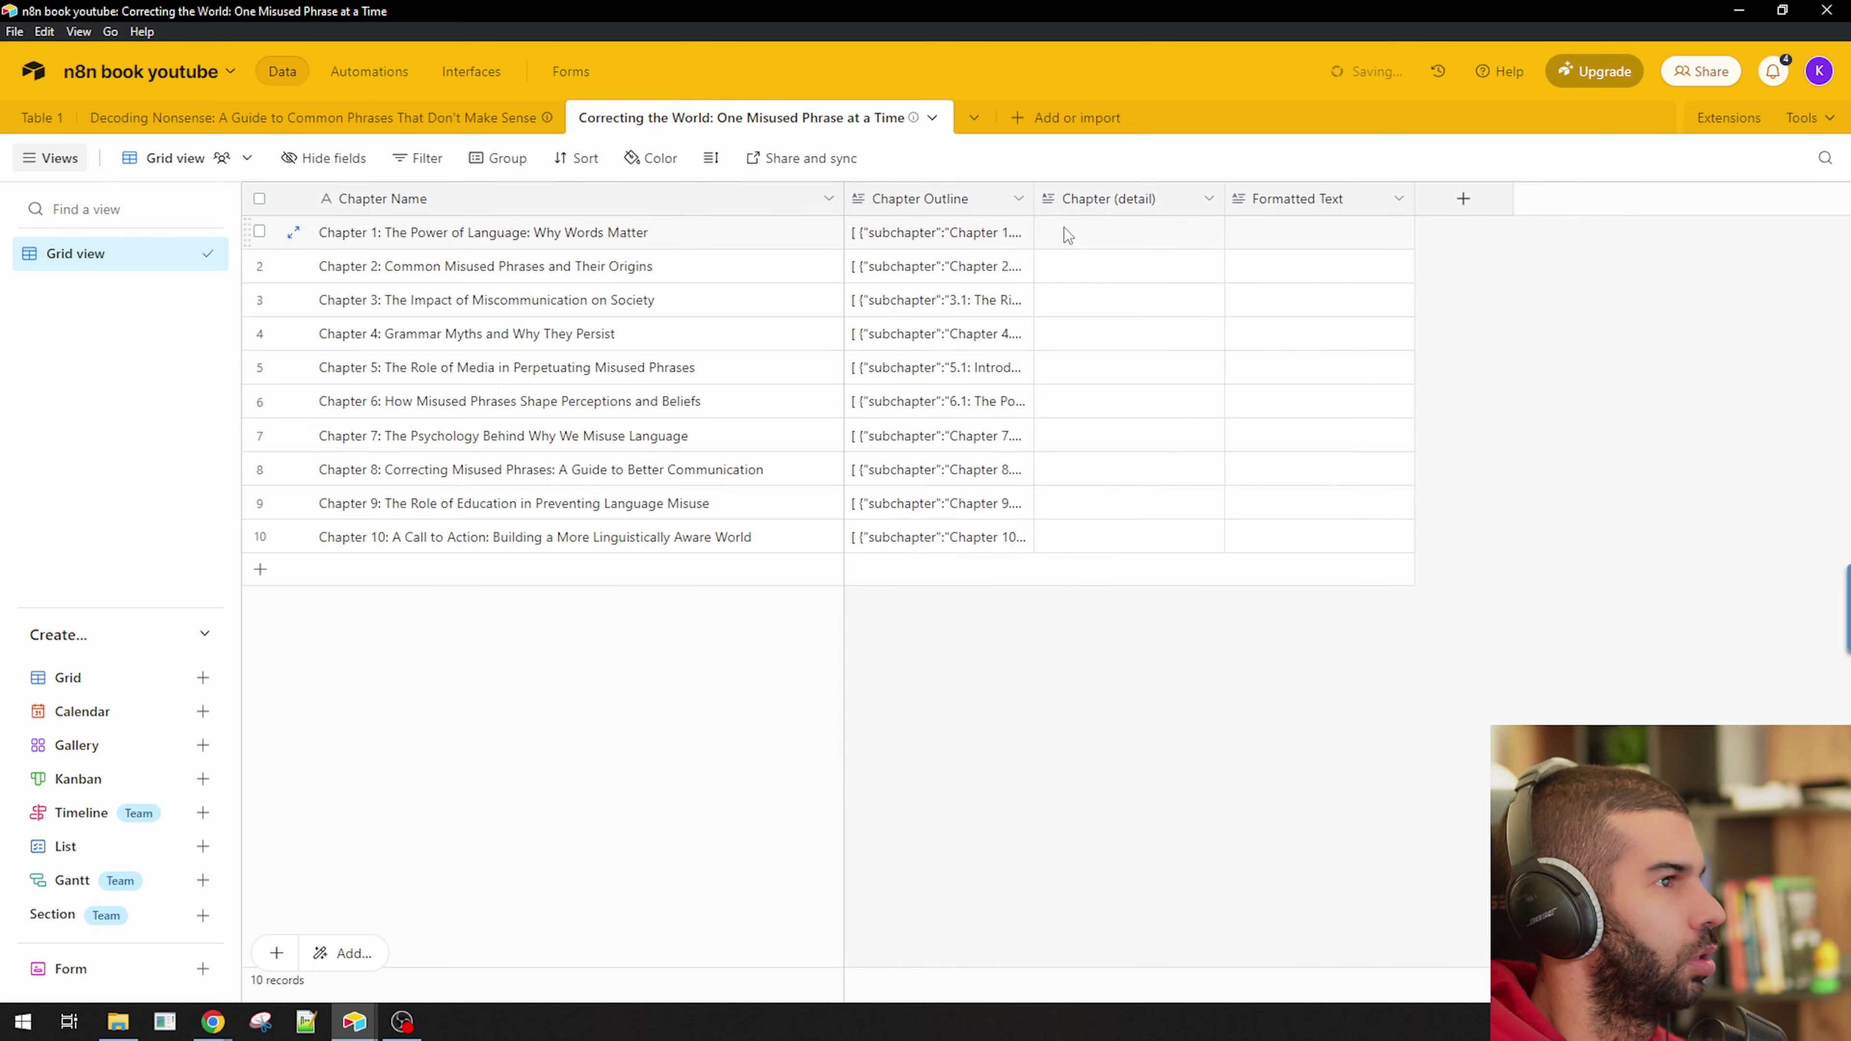
pyautogui.moveTo(1033, 198); pyautogui.dragTo(1549, 198)
pyautogui.click(1147, 231)
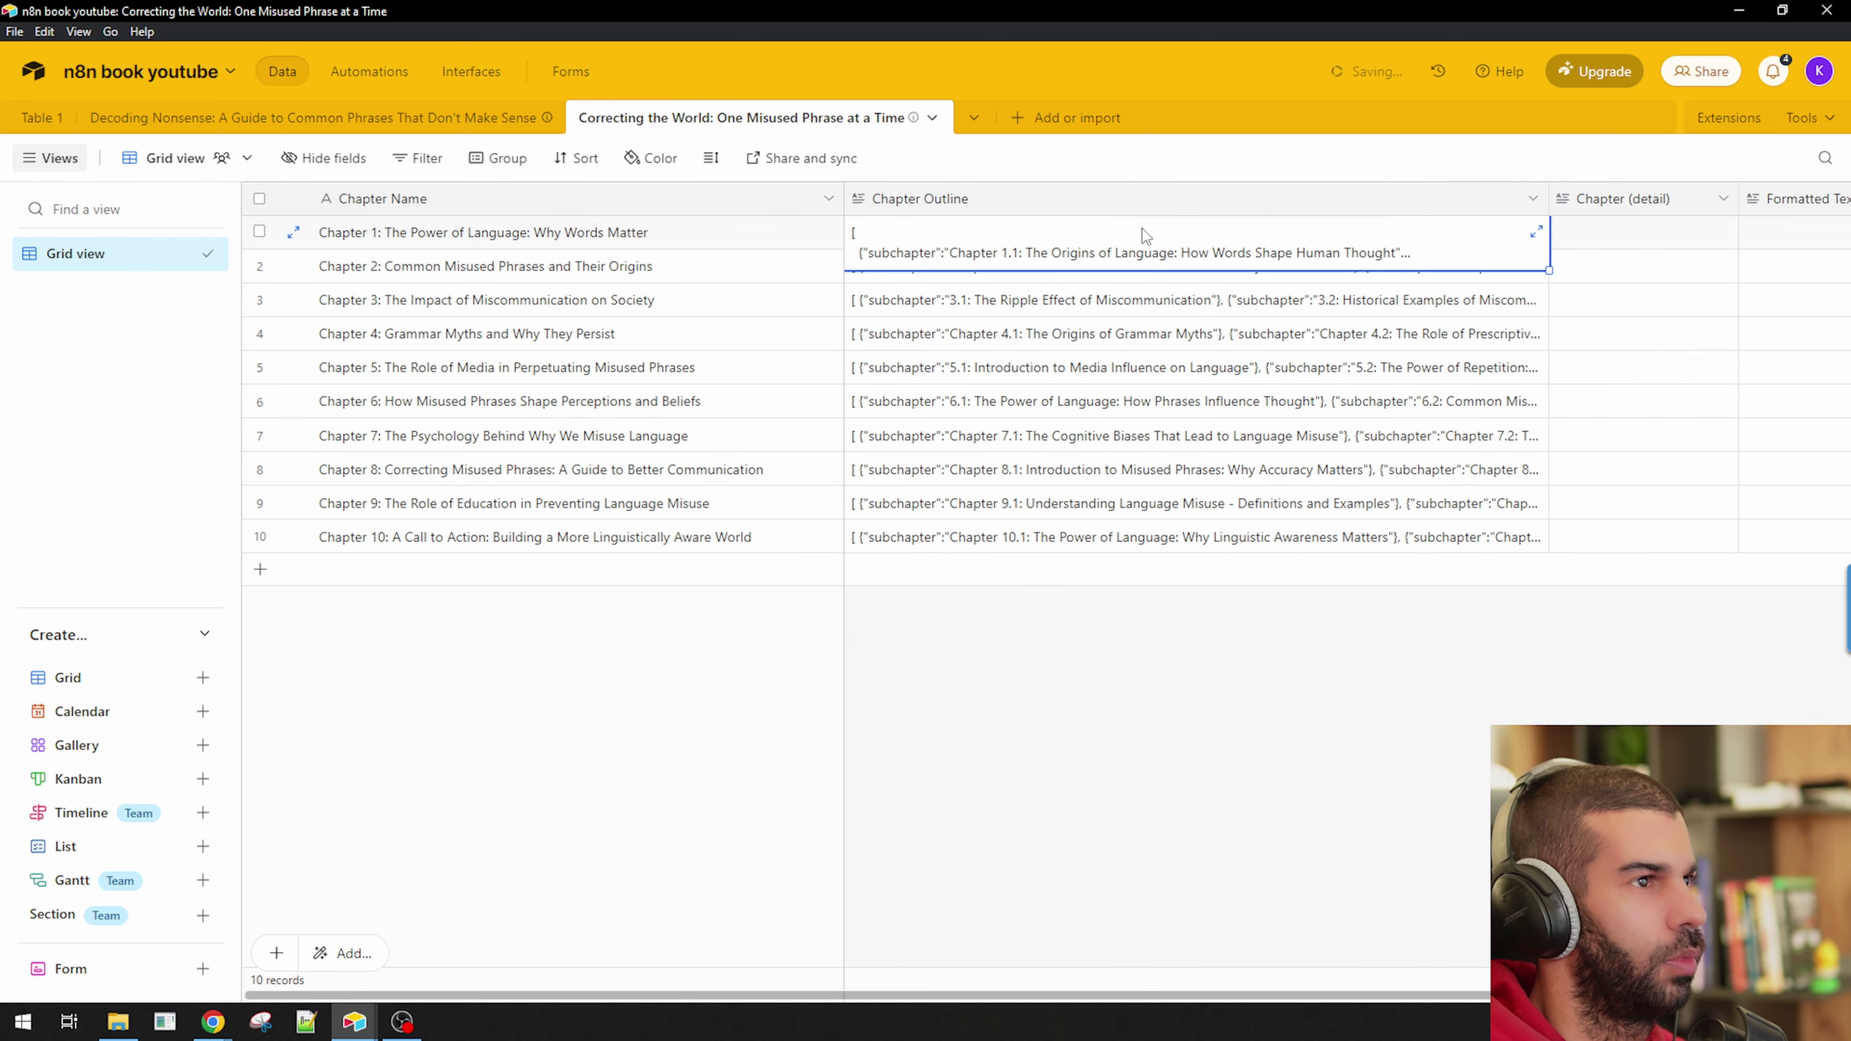
pyautogui.click(1020, 281)
pyautogui.scroll(3, 1013, 337)
pyautogui.click(1263, 863)
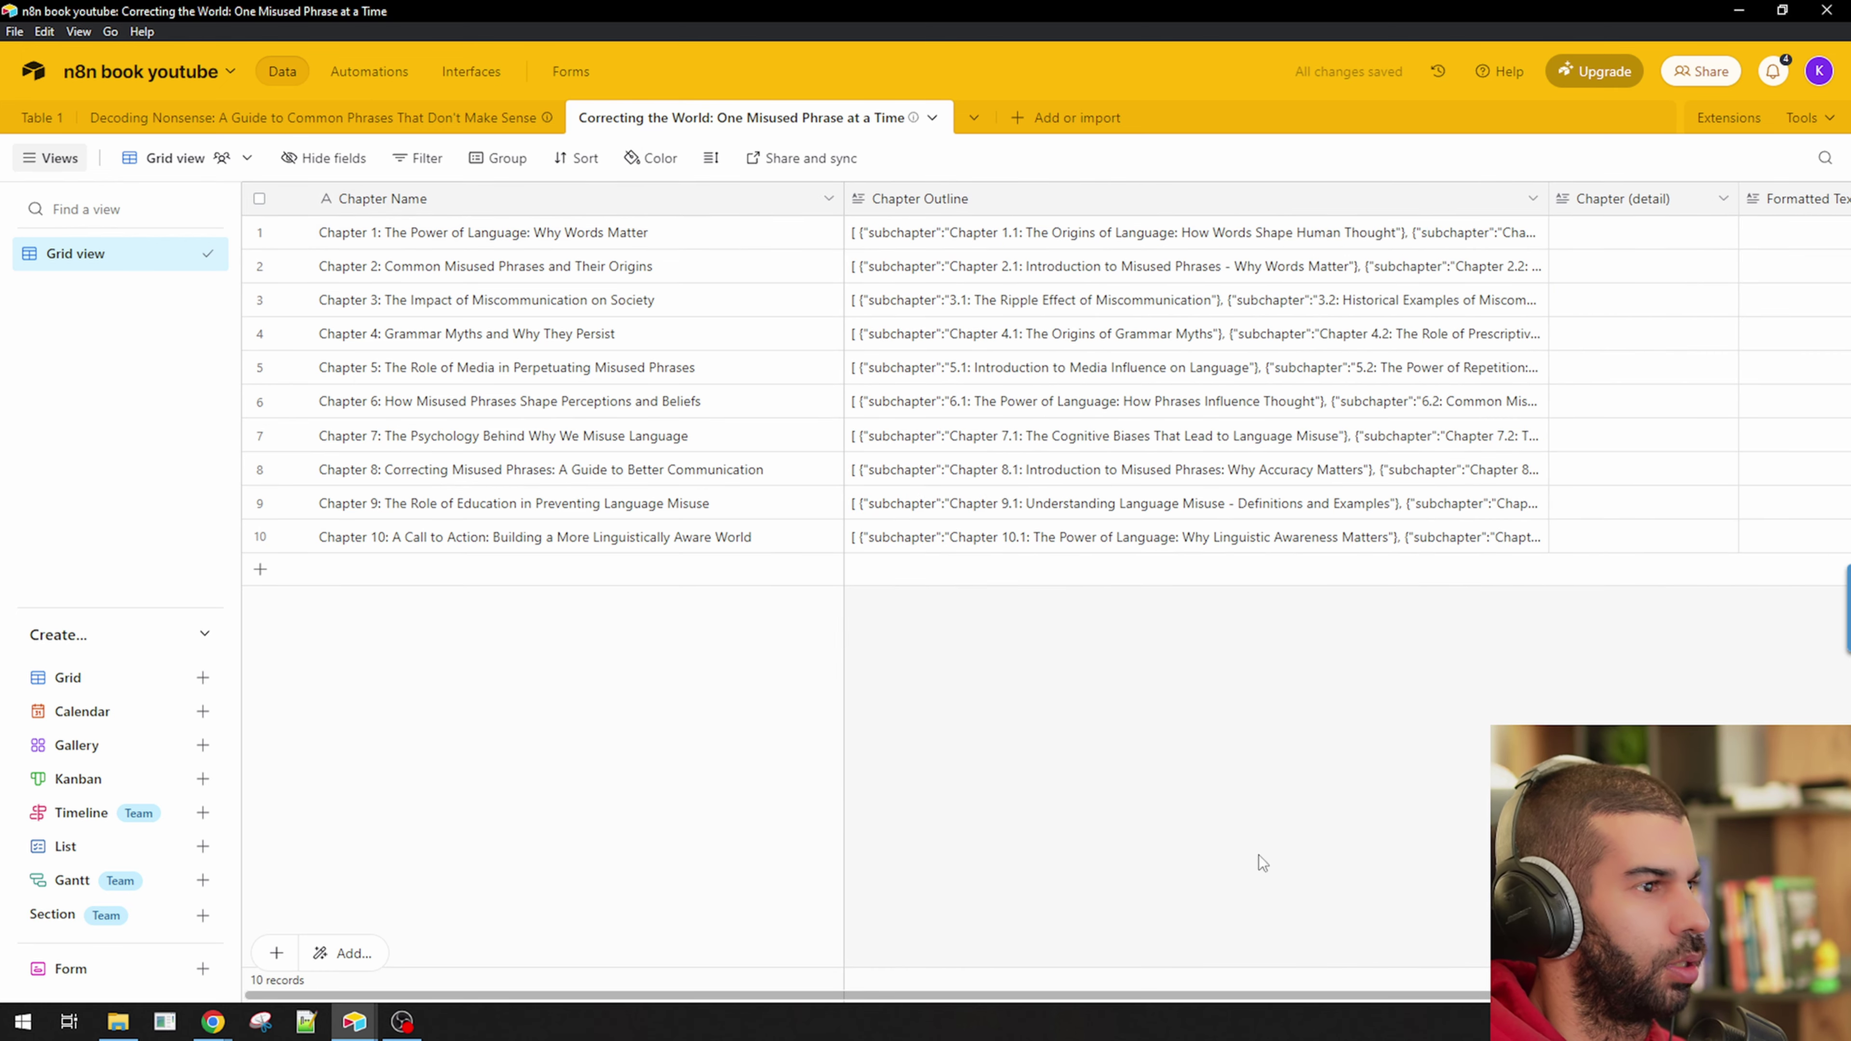
pyautogui.hotkey('alt', 'Tab')
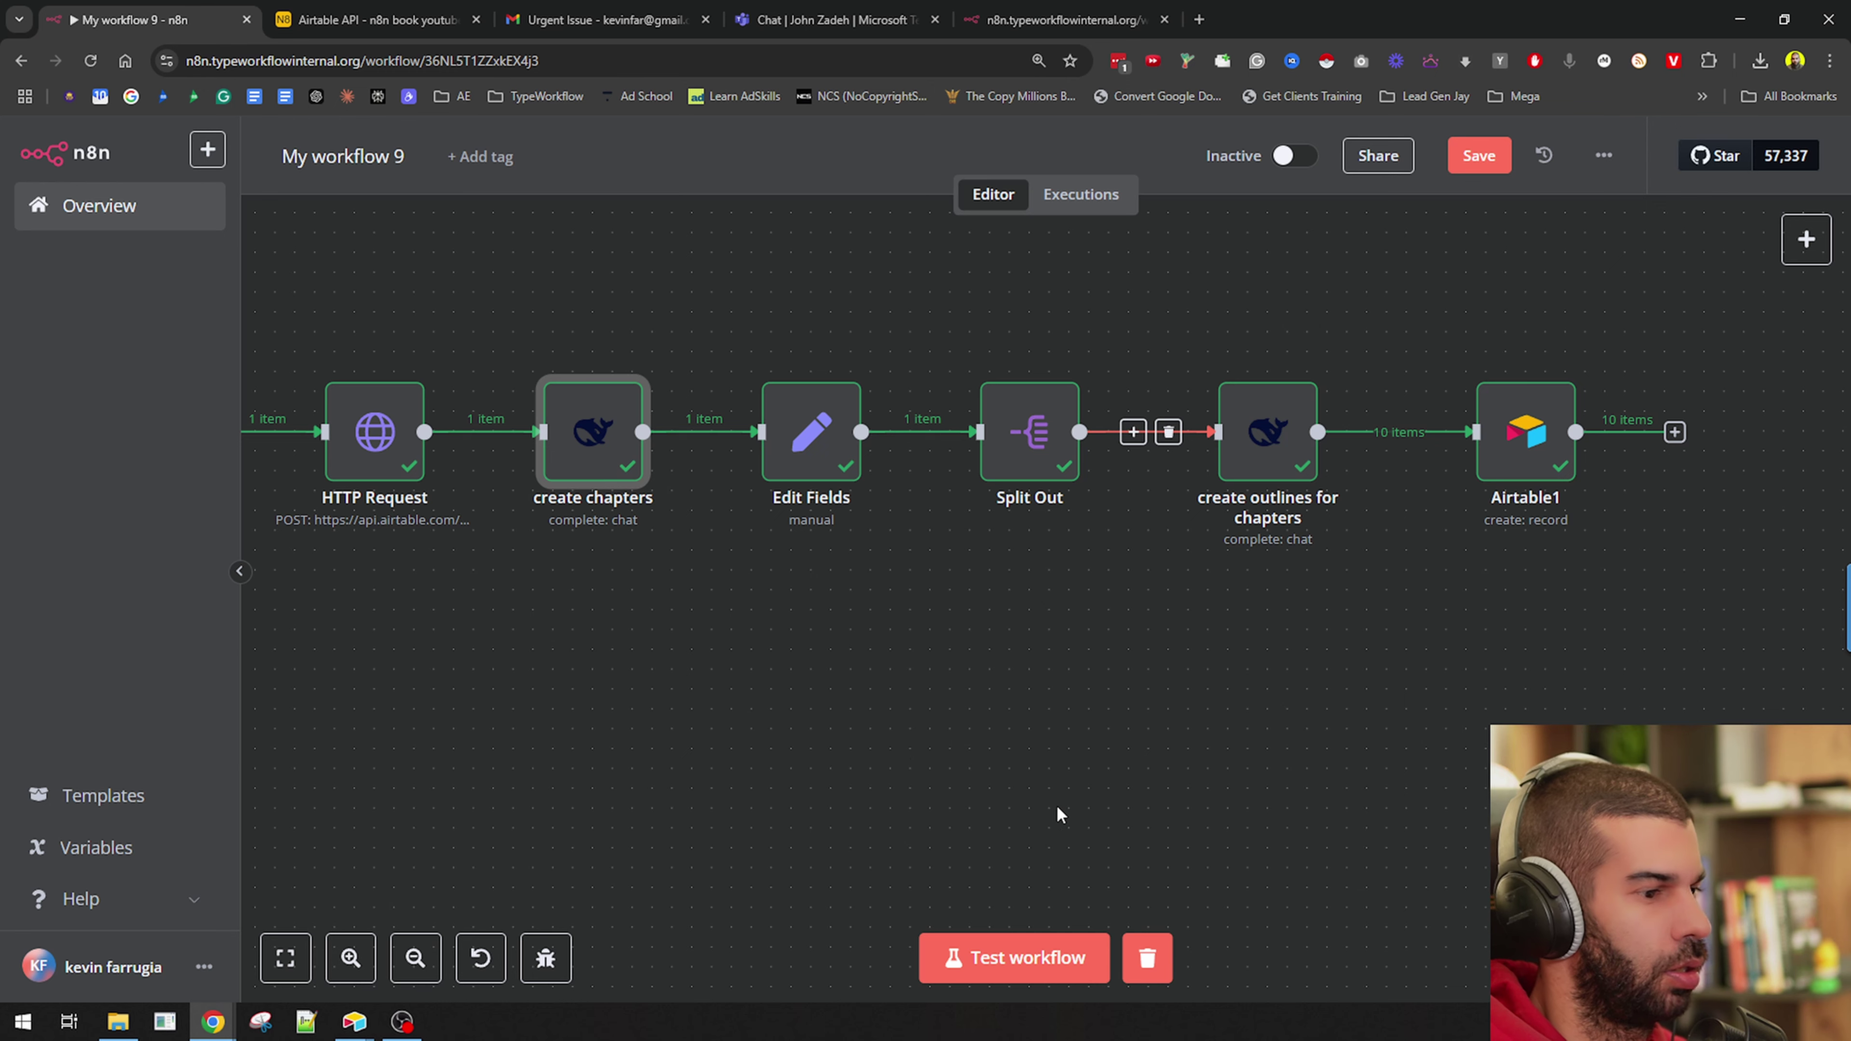
pyautogui.click(1057, 807)
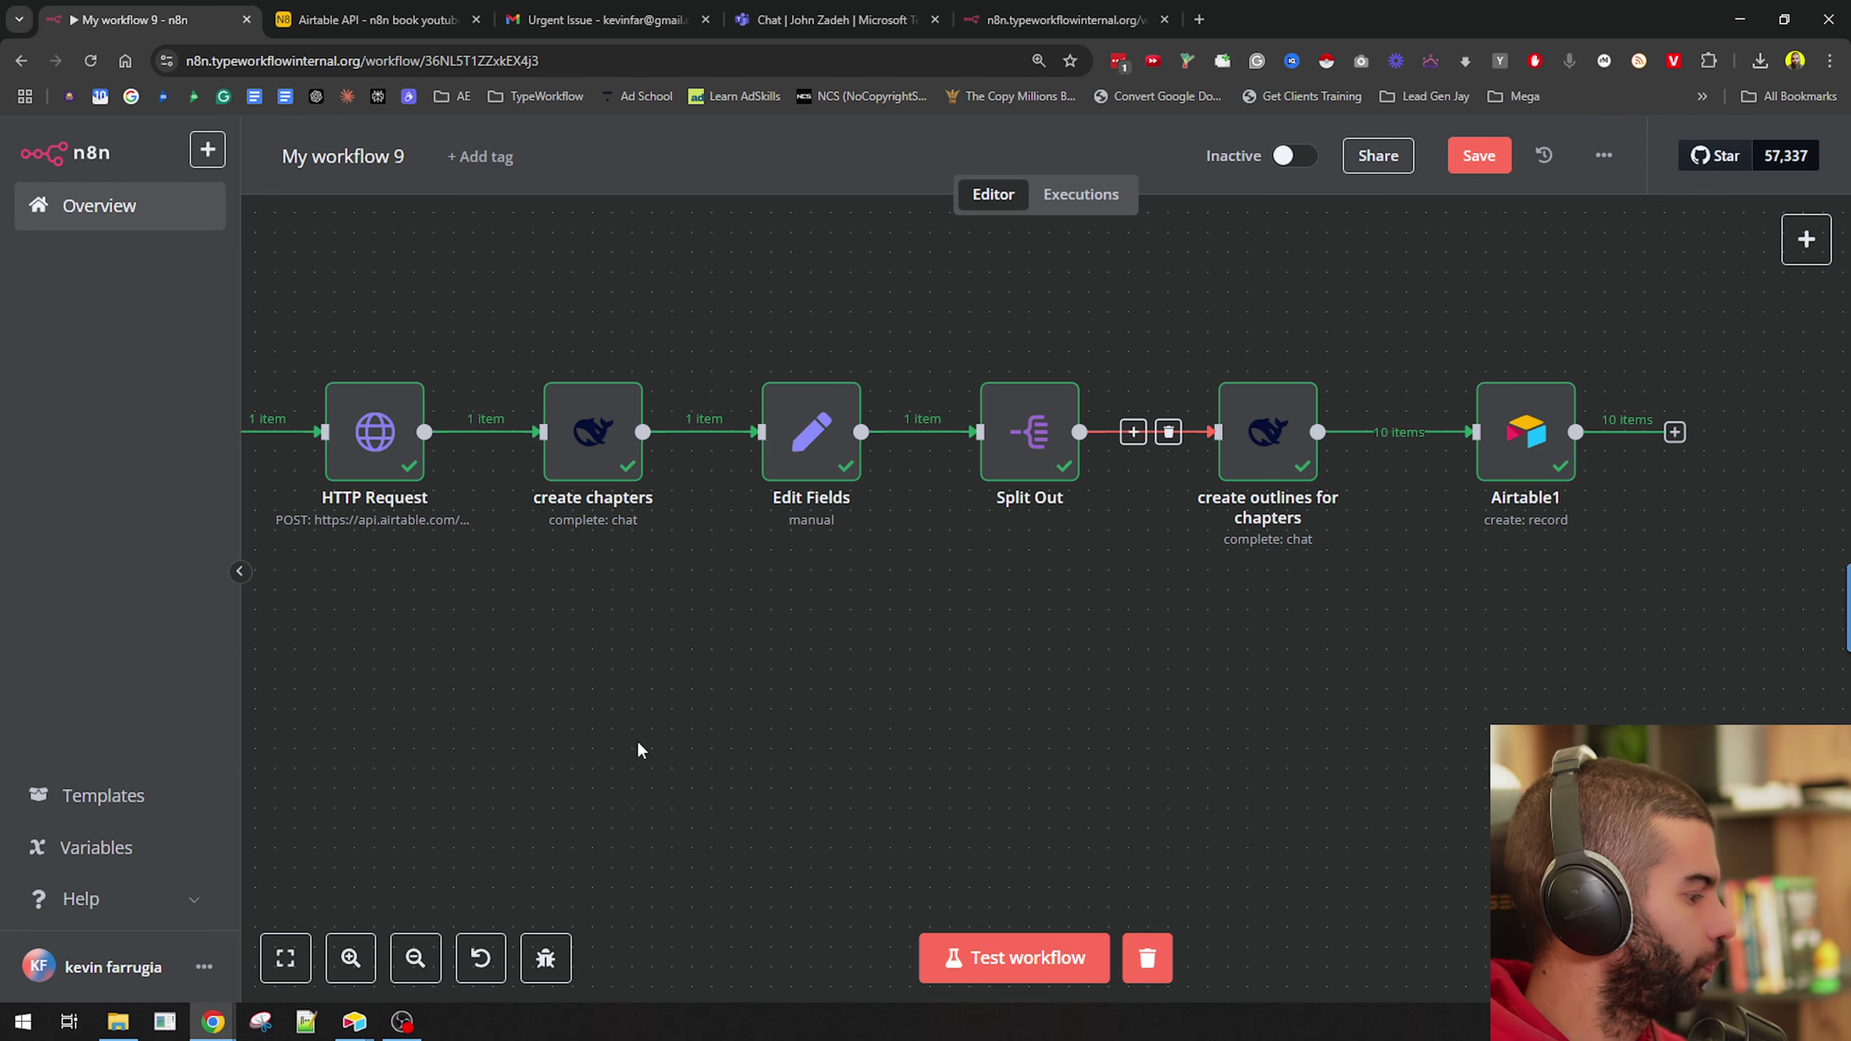